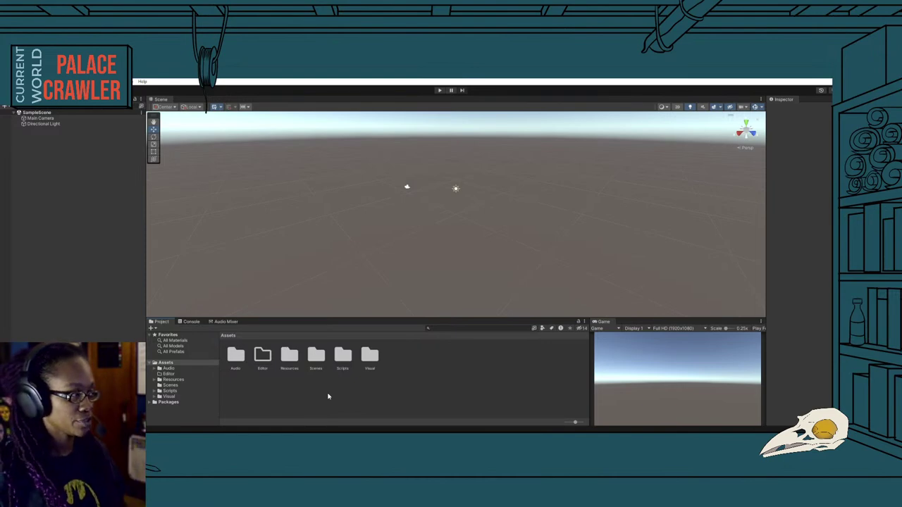
# Switch the Scene view to 2D mode and go to the Window menu for the Package Manager.
pyautogui.click(678, 107)
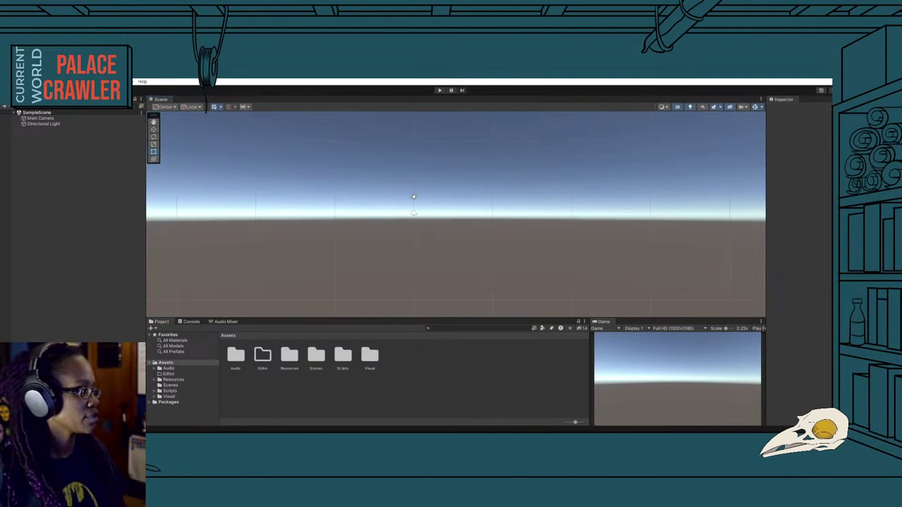
pyautogui.click(123, 82)
# Open the Package Manager on My Assets and refresh the owned-assets list.
pyautogui.click(197, 161)
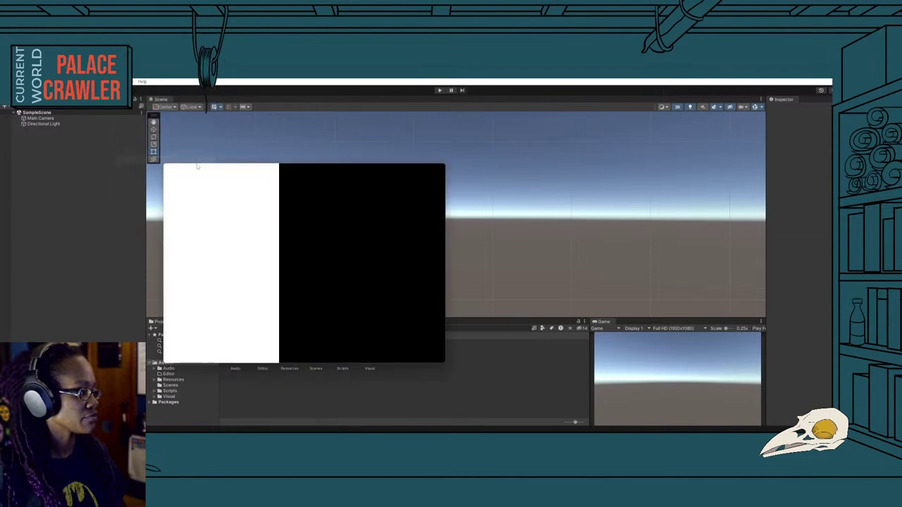
pyautogui.click(200, 174)
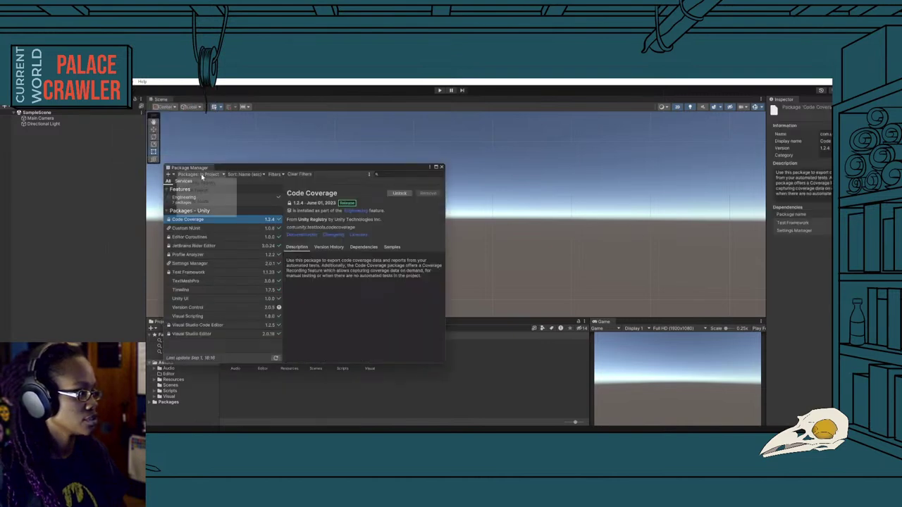
pyautogui.click(195, 202)
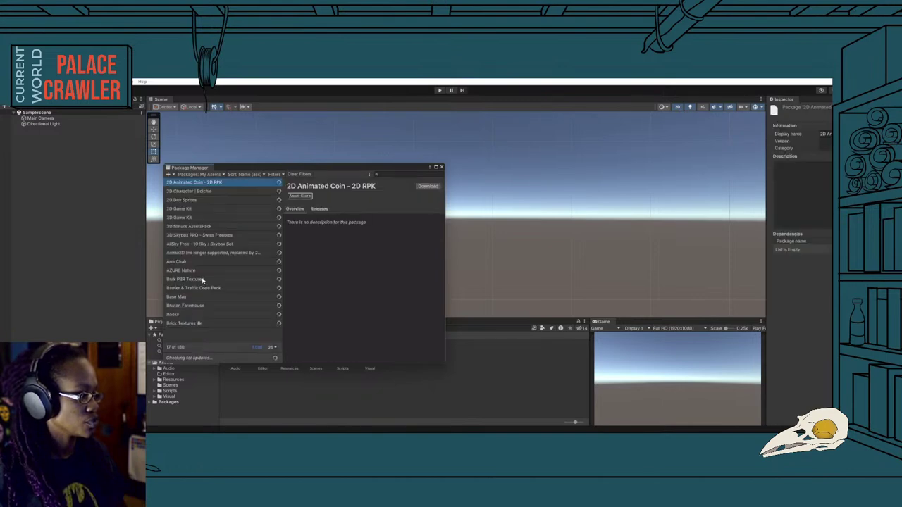
pyautogui.click(258, 349)
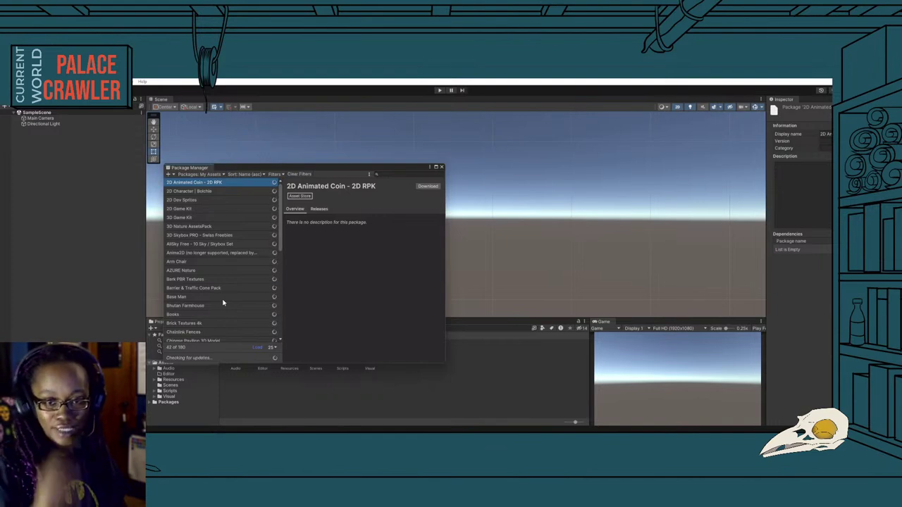
# Select Colored Hierarchy Headers, make the window taller, and download the package.
pyautogui.scroll(-1, 226, 300)
pyautogui.scroll(-2, 226, 300)
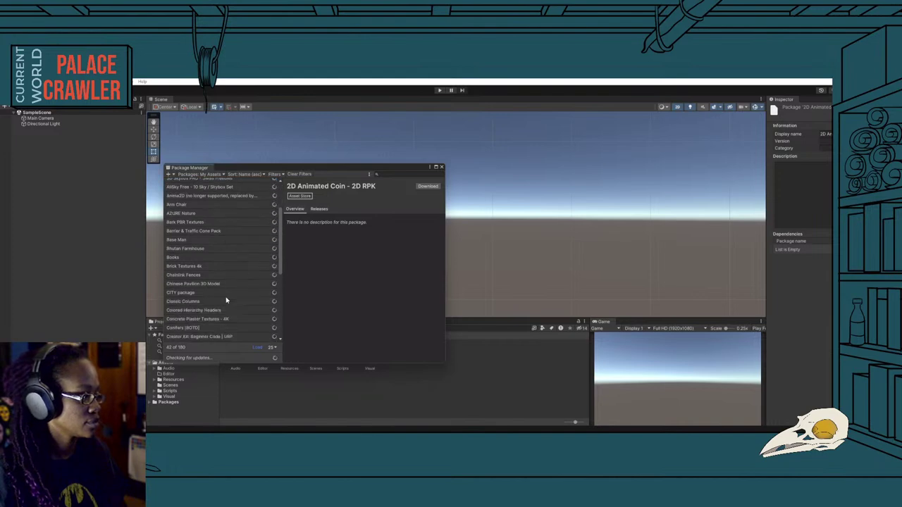
pyautogui.click(210, 310)
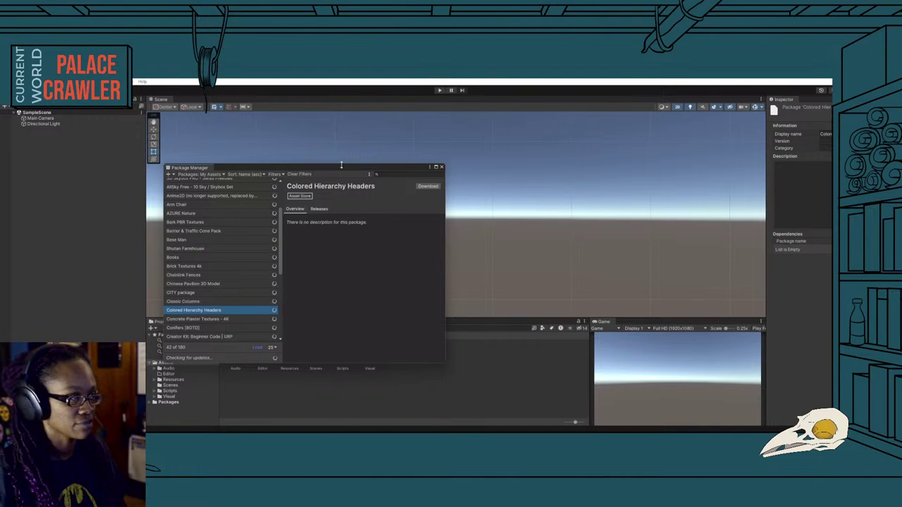
pyautogui.moveTo(341, 164); pyautogui.dragTo(342, 156)
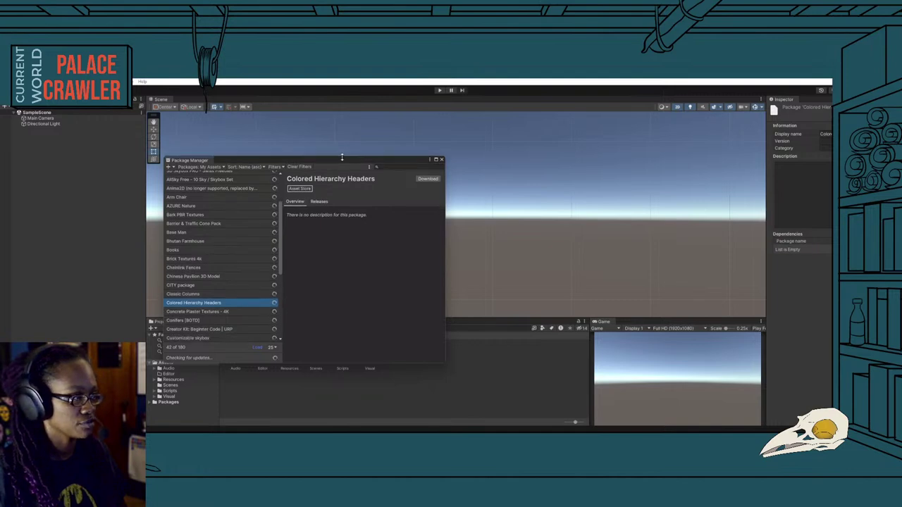
pyautogui.click(426, 179)
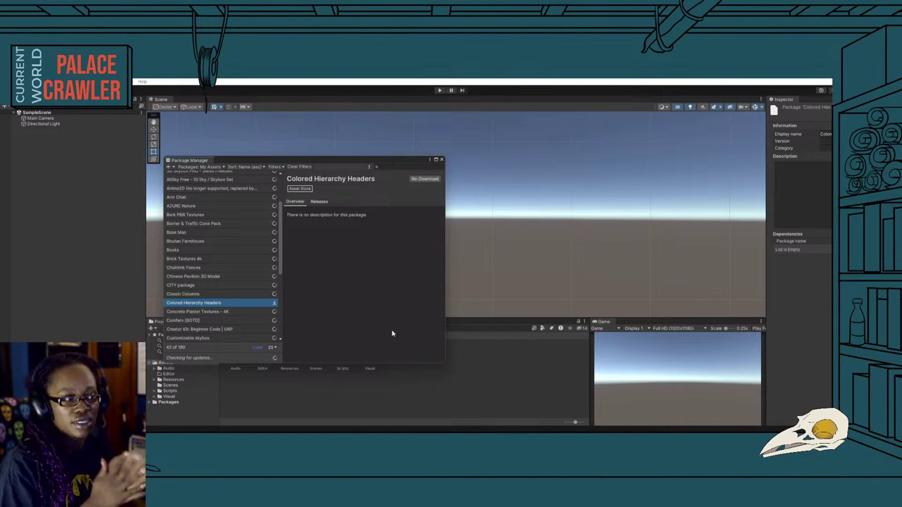
# Close the Package Manager and add a UI Canvas, with its EventSystem, to SampleScene.
pyautogui.click(441, 160)
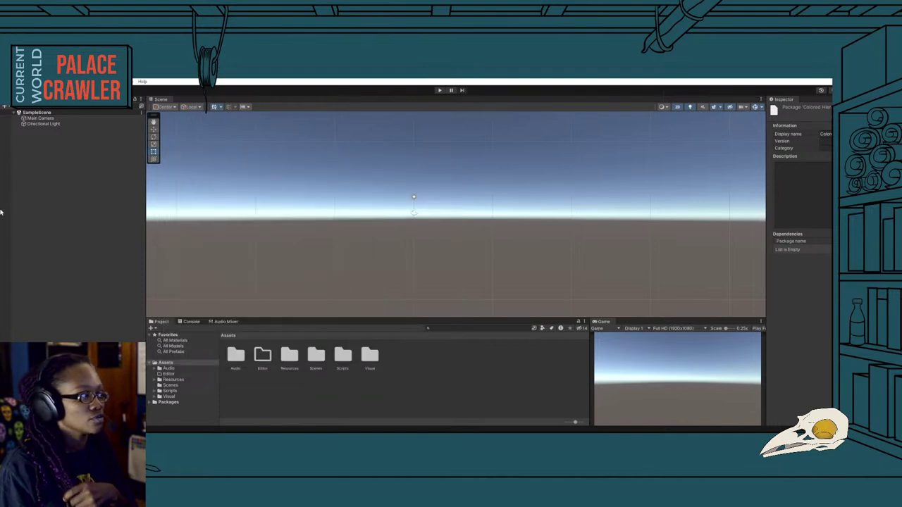
pyautogui.rightClick(55, 179)
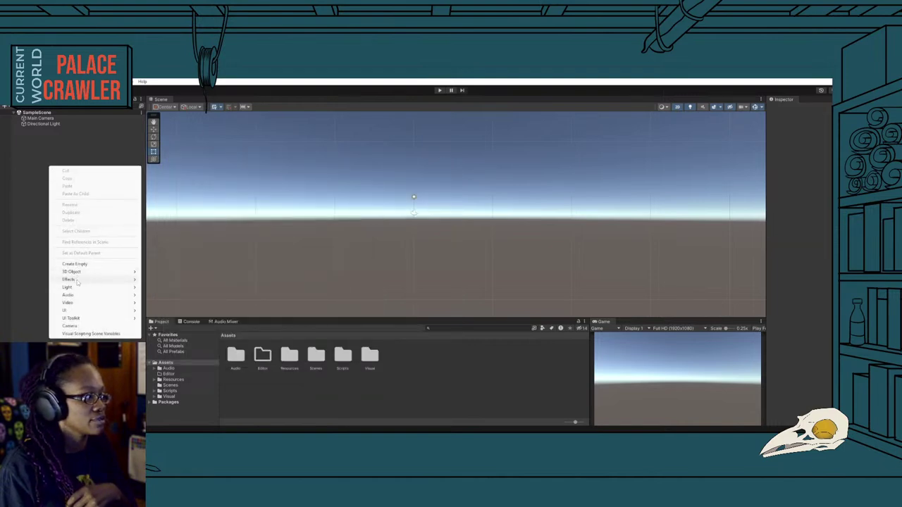
pyautogui.moveTo(85, 311)
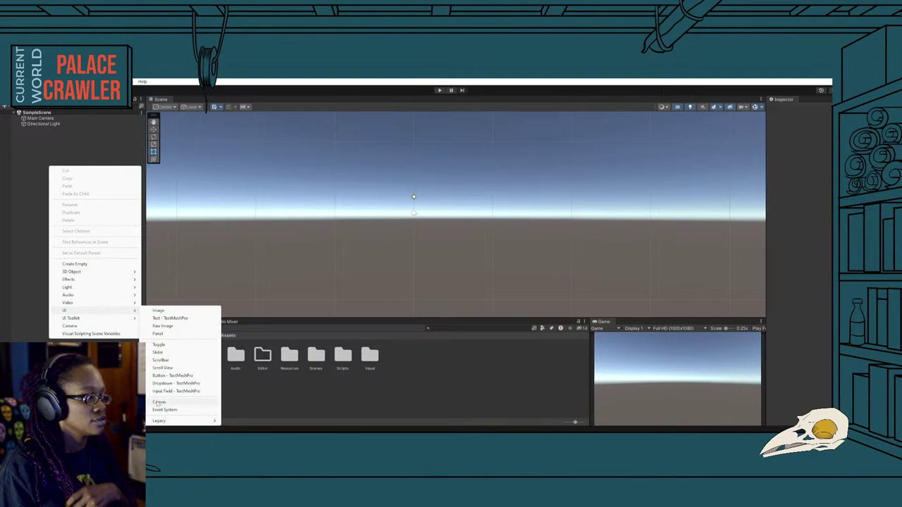
pyautogui.click(158, 402)
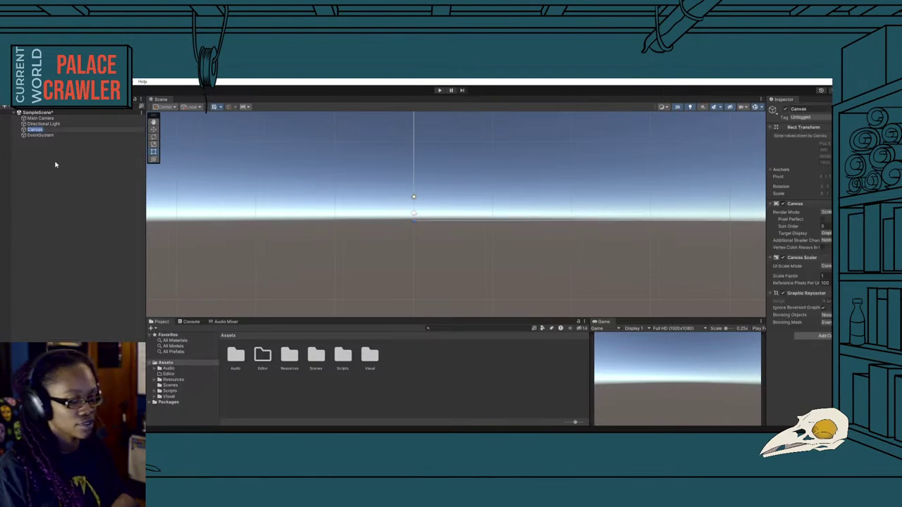
pyautogui.press('Return')
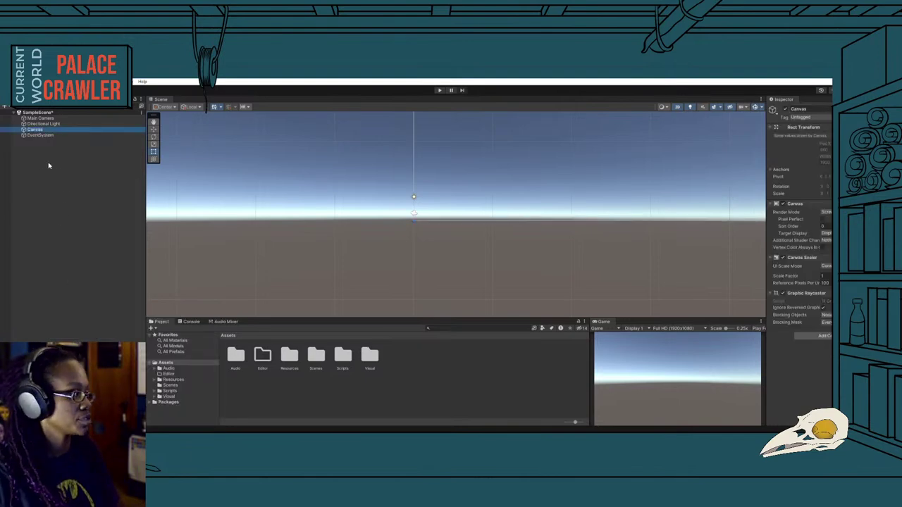
pyautogui.click(48, 166)
pyautogui.click(127, 82)
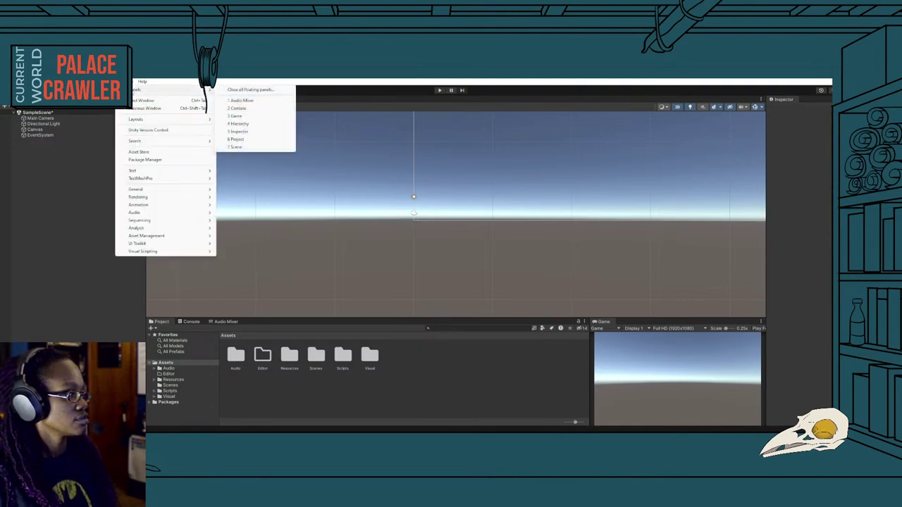
# Import Colored Hierarchy Headers into Assets without Read Me.txt, then close the Package Manager.
pyautogui.click(145, 160)
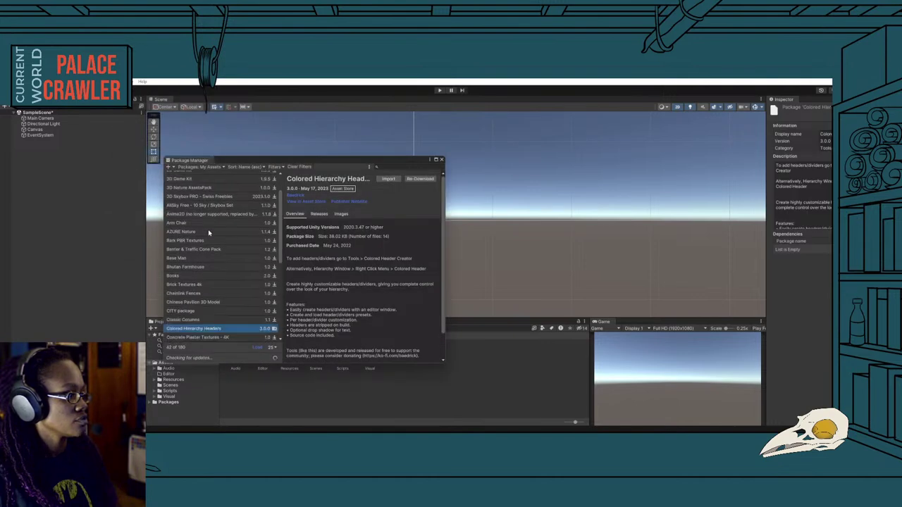
pyautogui.click(387, 179)
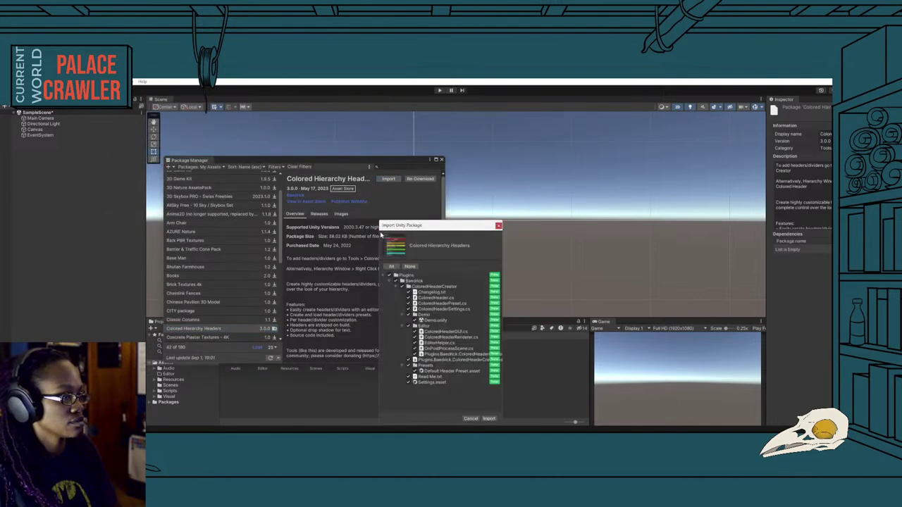
pyautogui.click(408, 377)
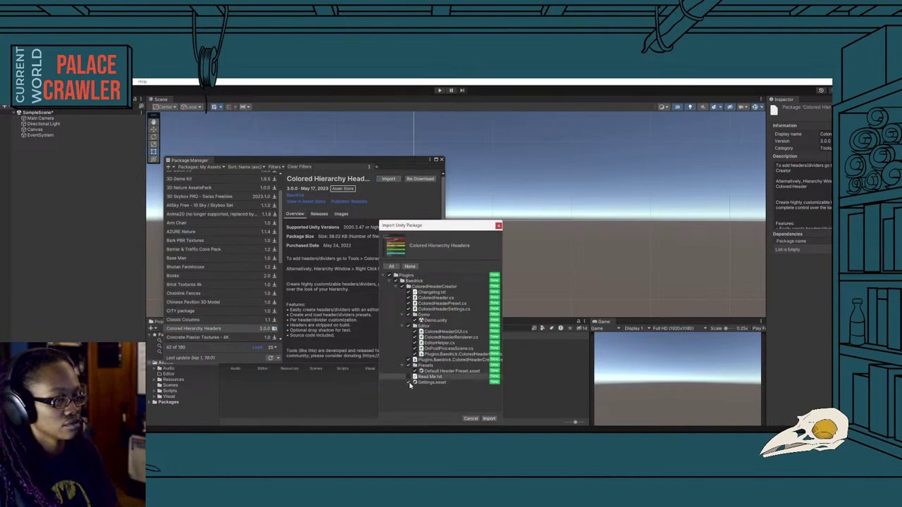
pyautogui.click(402, 326)
pyautogui.click(403, 315)
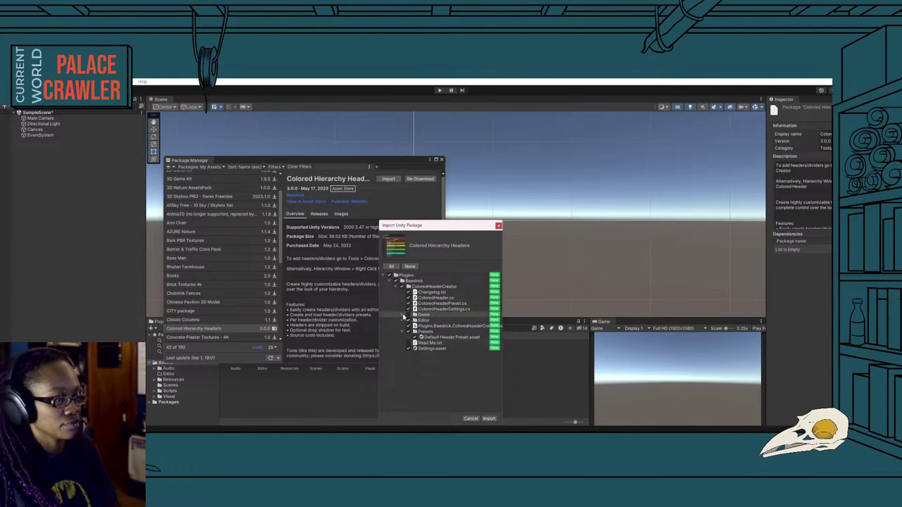
pyautogui.click(397, 286)
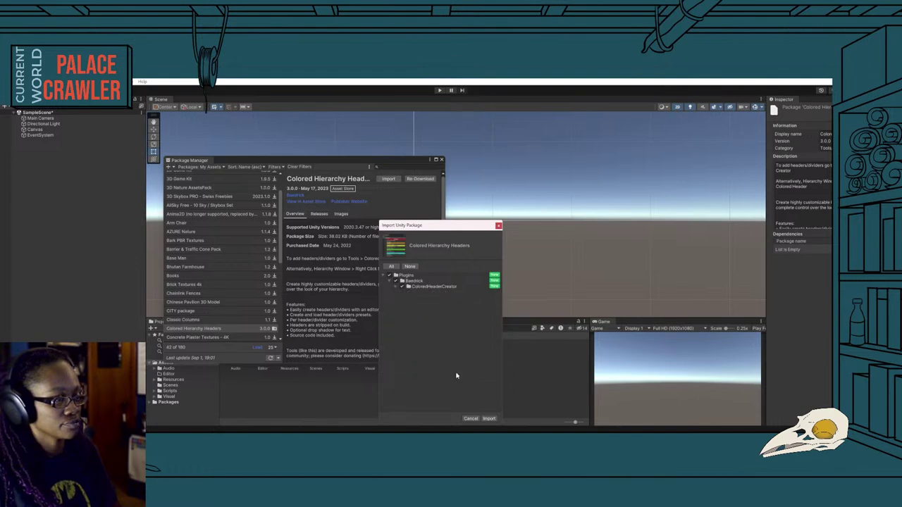
pyautogui.click(487, 418)
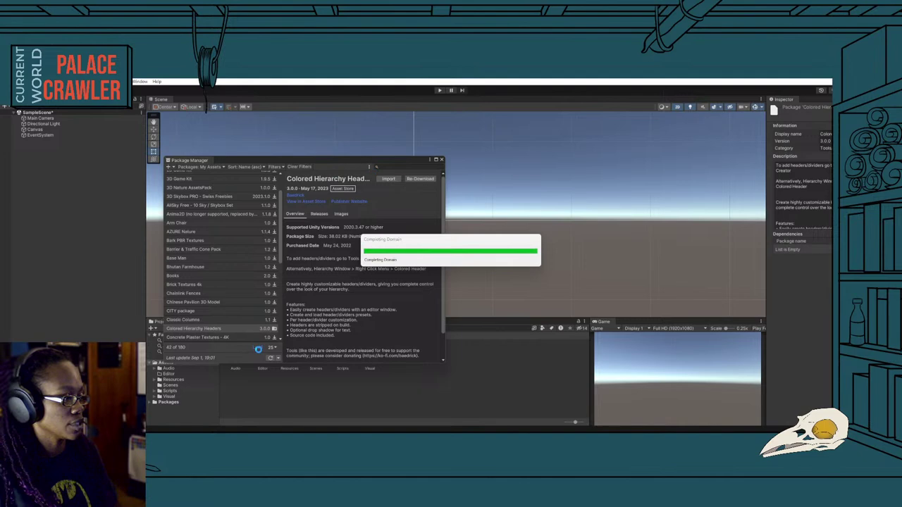
pyautogui.scroll(-2, 238, 321)
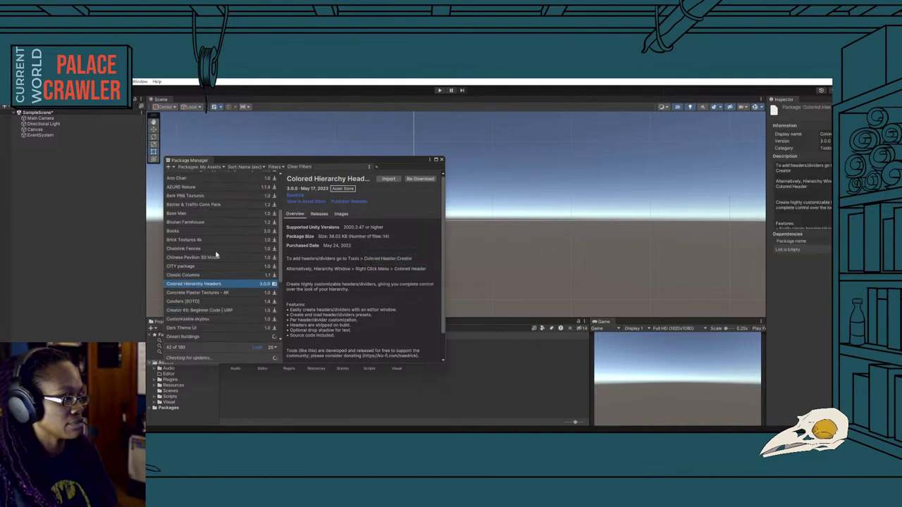
pyautogui.scroll(-3, 236, 319)
pyautogui.scroll(-2, 234, 316)
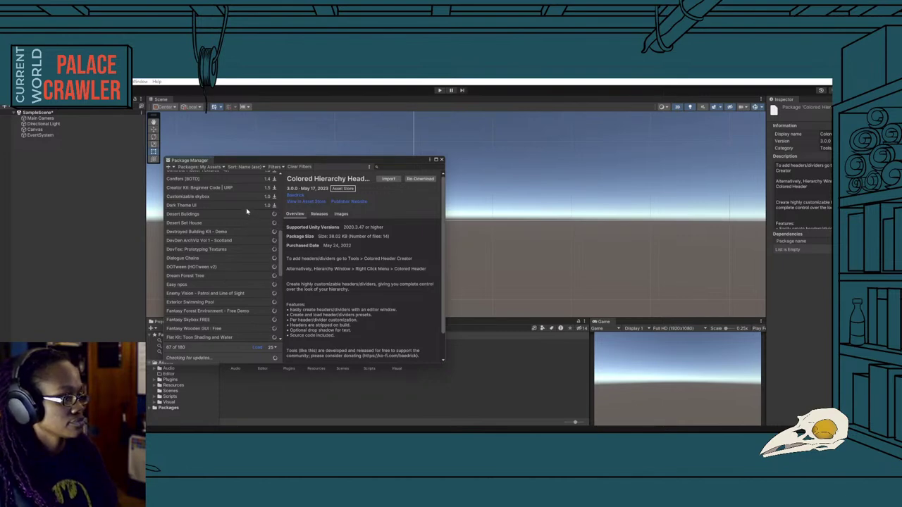
pyautogui.click(441, 160)
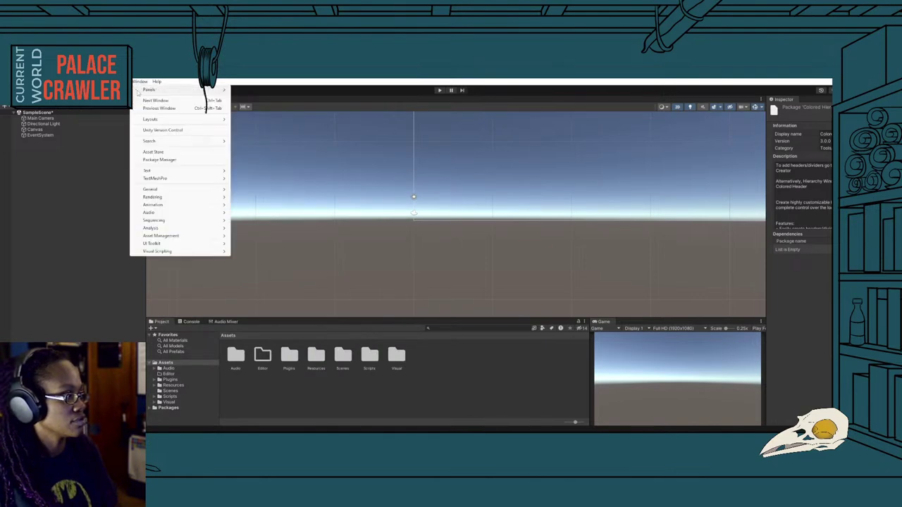
# Dock the Colored Header Creator in the left panel and name the header CAMERA.
pyautogui.click(162, 89)
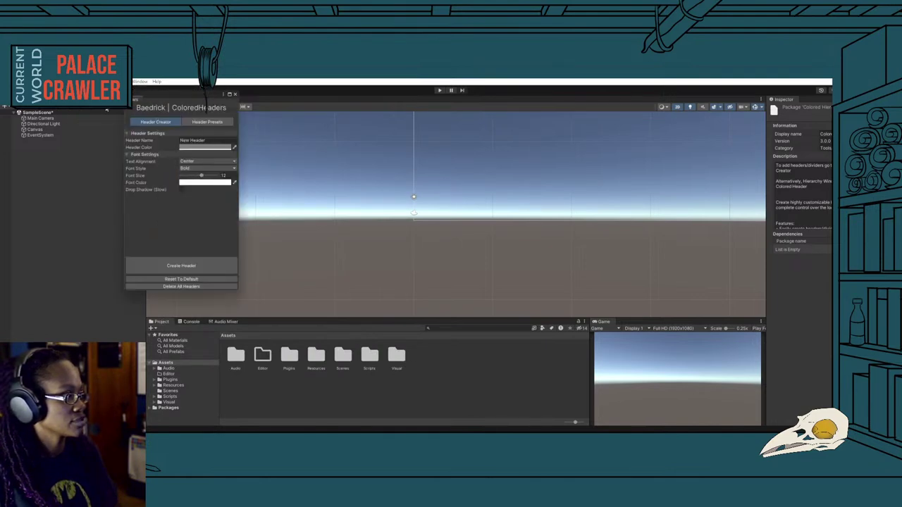
pyautogui.moveTo(148, 94); pyautogui.dragTo(51, 150)
pyautogui.click(79, 144)
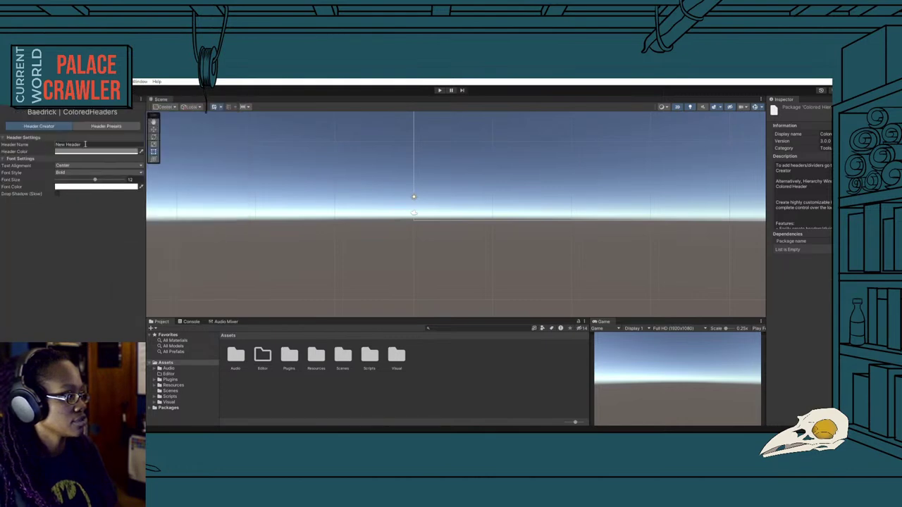
pyautogui.press('BackSpace')
pyautogui.press('BackSpace')
pyautogui.press('BackSpace')
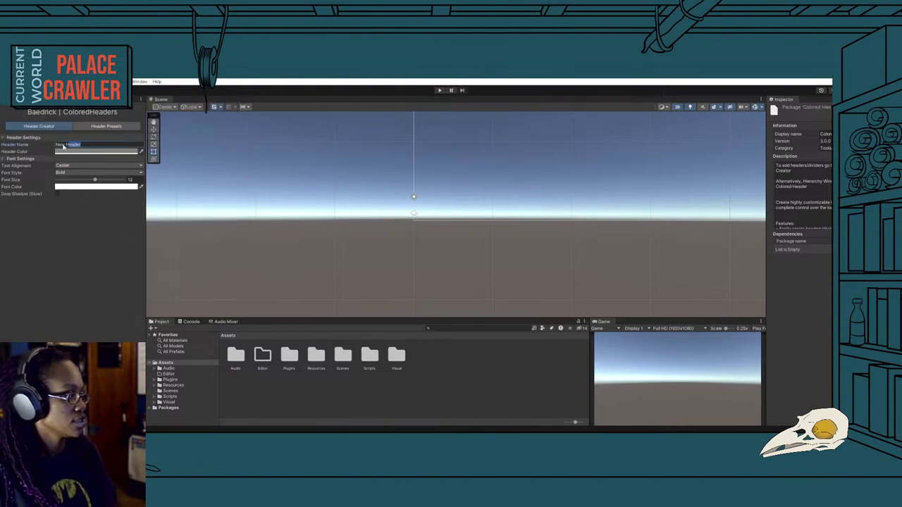
pyautogui.write('CAMERA')
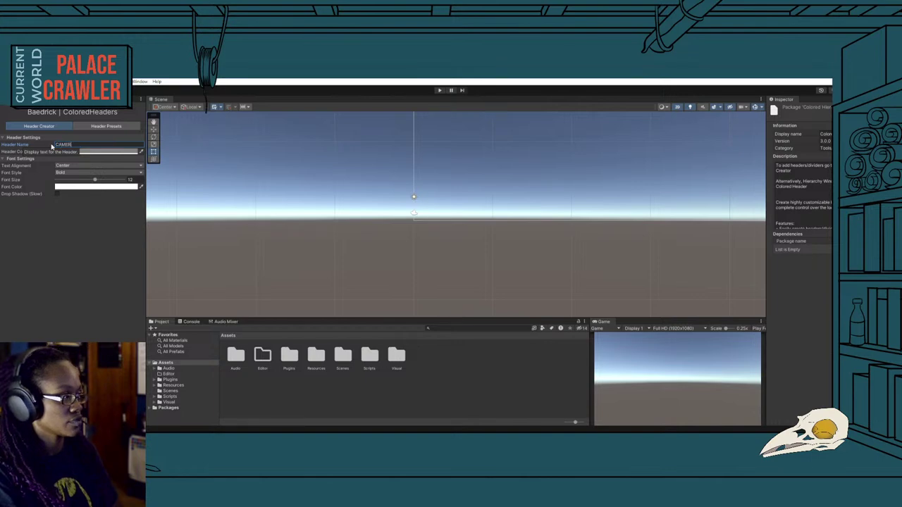
# Give the header a dark purple colour and rename it LIGHTING.
pyautogui.click(70, 151)
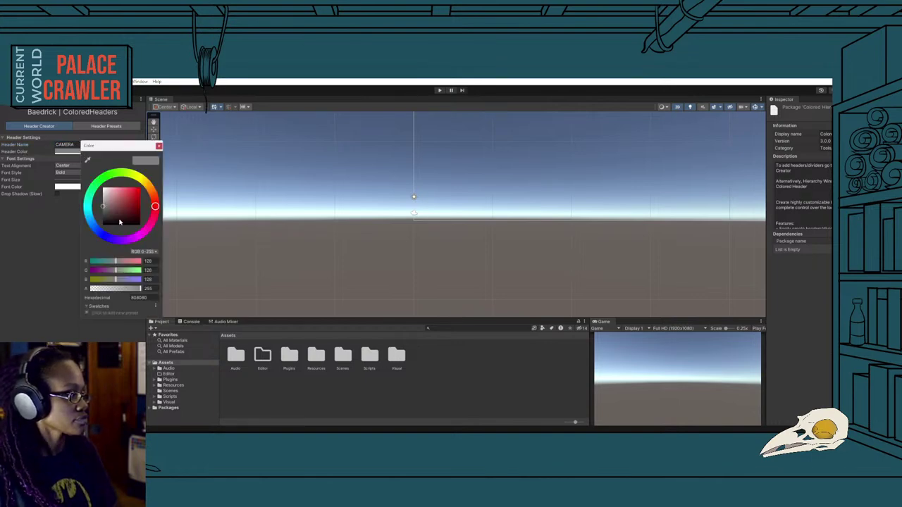
pyautogui.moveTo(105, 230)
pyautogui.mouseDown()
pyautogui.moveTo(127, 240)
pyautogui.moveTo(114, 216)
pyautogui.mouseUp()
pyautogui.click(116, 216)
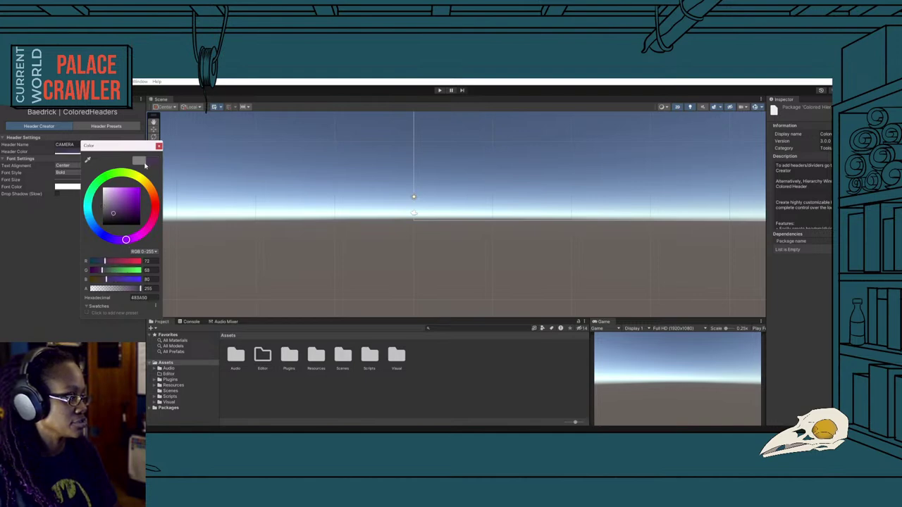
pyautogui.click(159, 146)
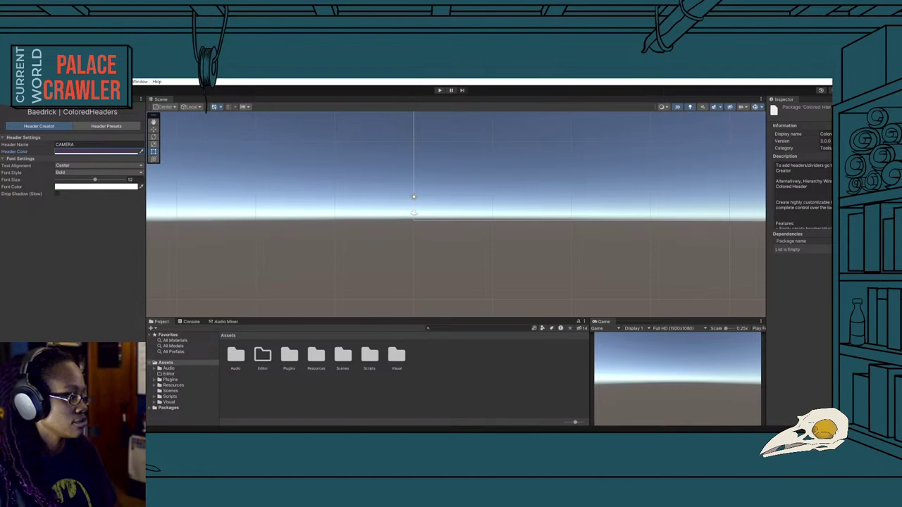
pyautogui.click(78, 144)
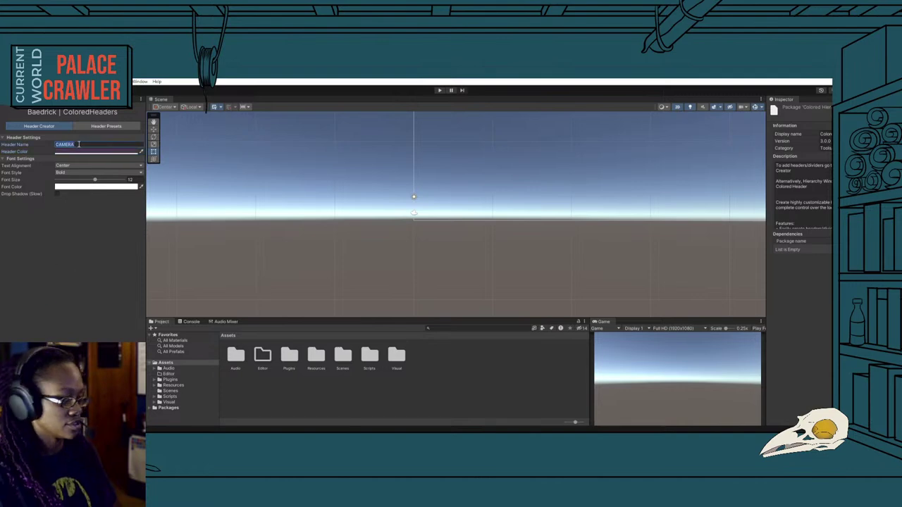
pyautogui.write('LIGHTING')
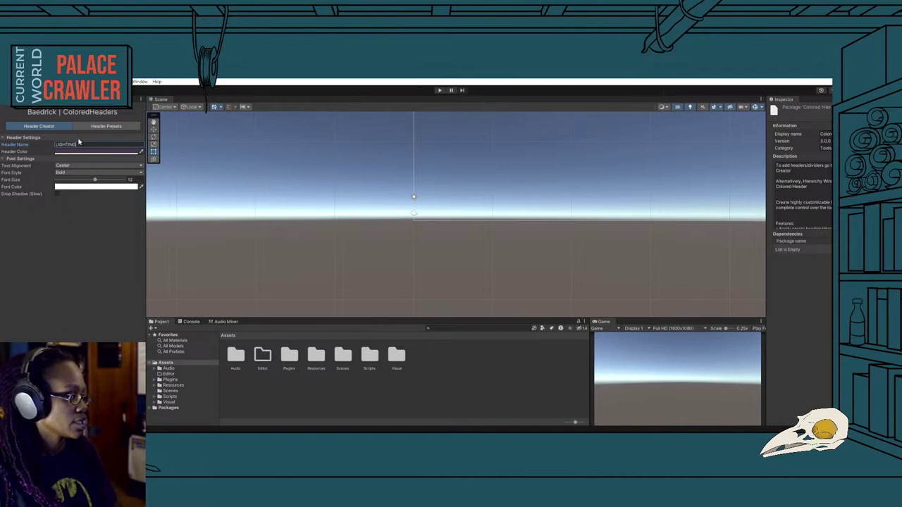
pyautogui.press('Return')
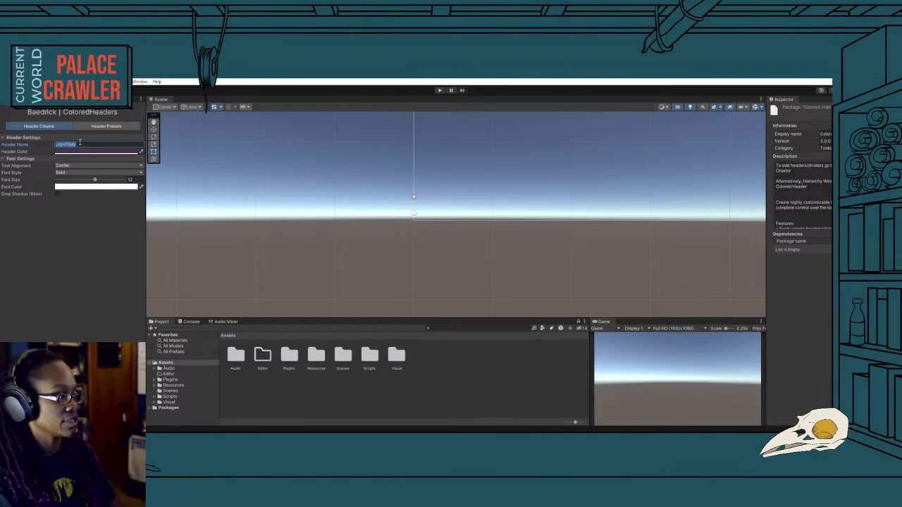
# Create the UI and MANAGERS headers in the Header Creator.
pyautogui.click(9, 107)
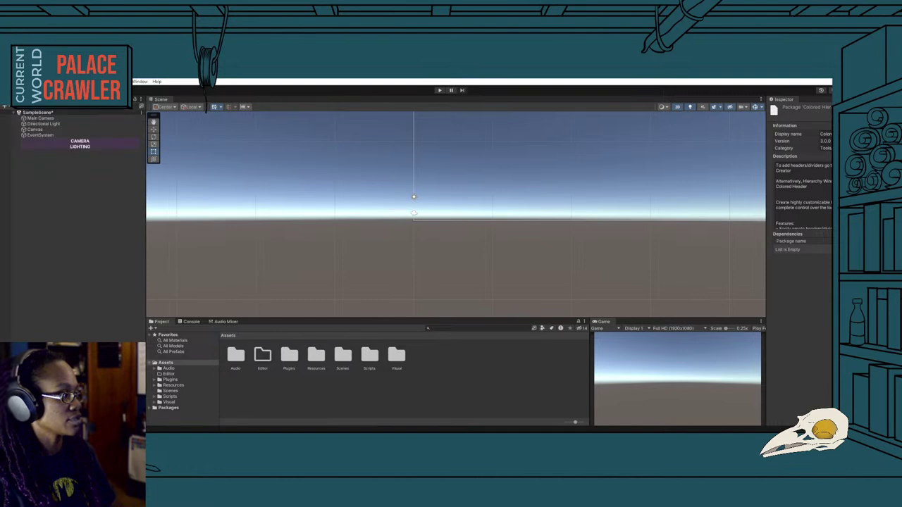
pyautogui.click(10, 107)
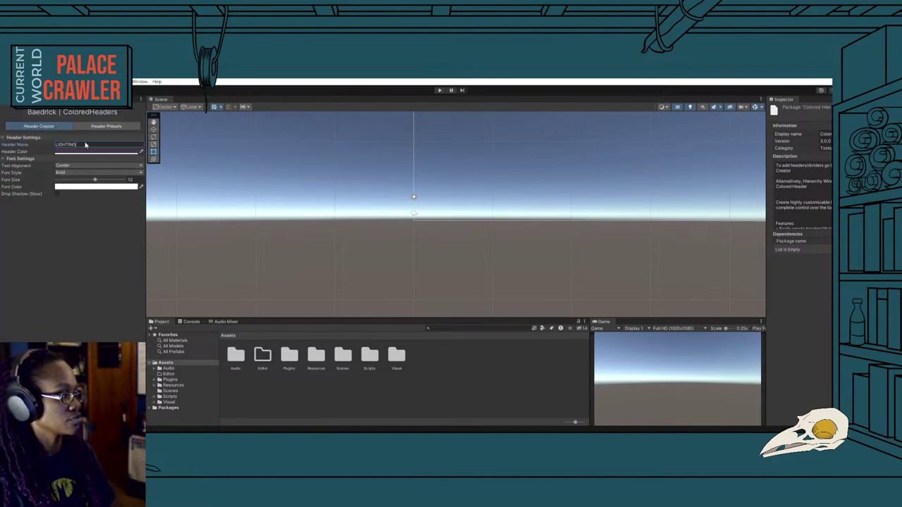
pyautogui.doubleClick(85, 144)
pyautogui.write('I')
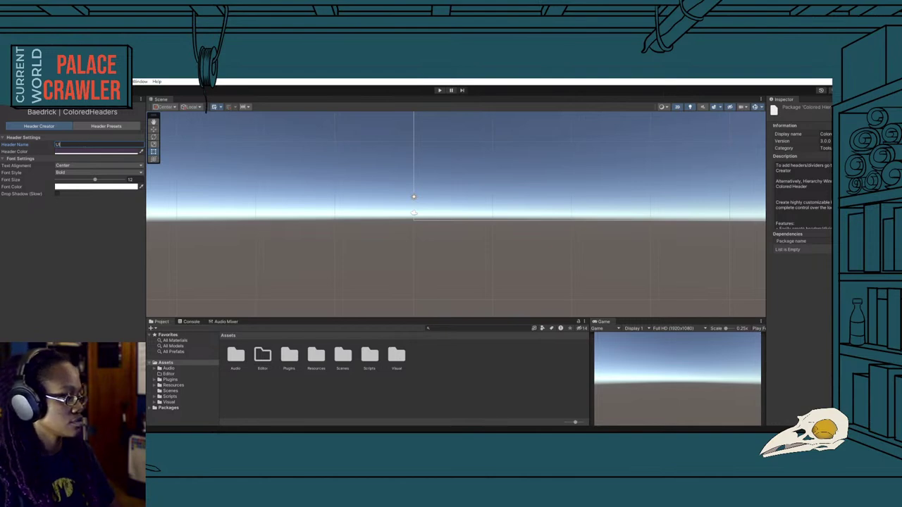
pyautogui.doubleClick(75, 143)
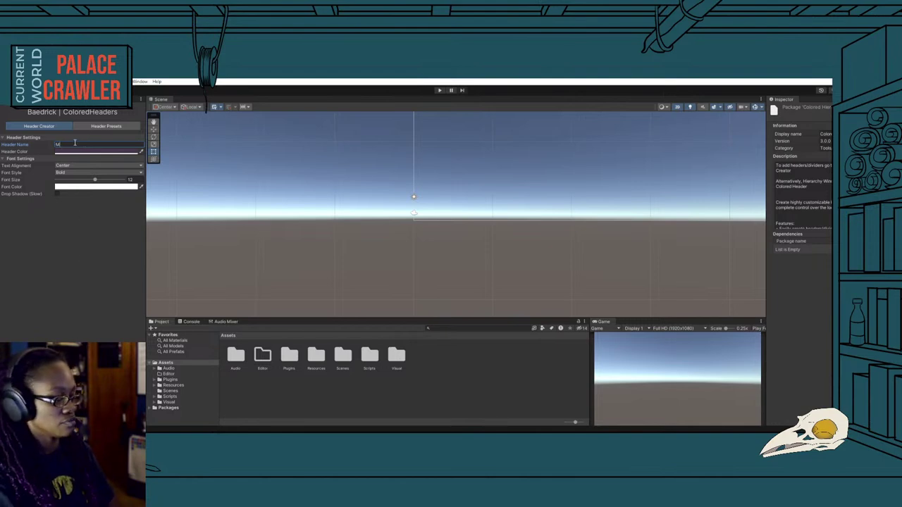
pyautogui.write('MANOR')
pyautogui.press('BackSpace')
pyautogui.press('BackSpace')
pyautogui.press('BackSpace')
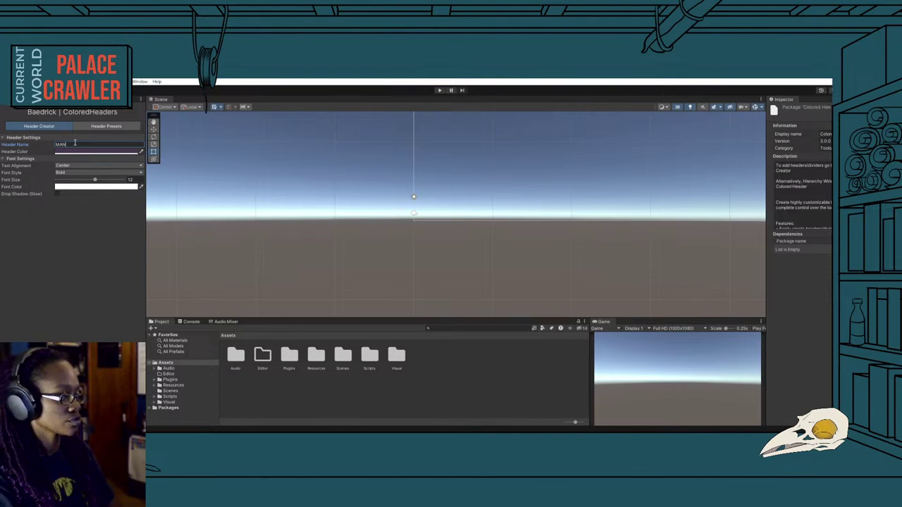
pyautogui.write('RS')
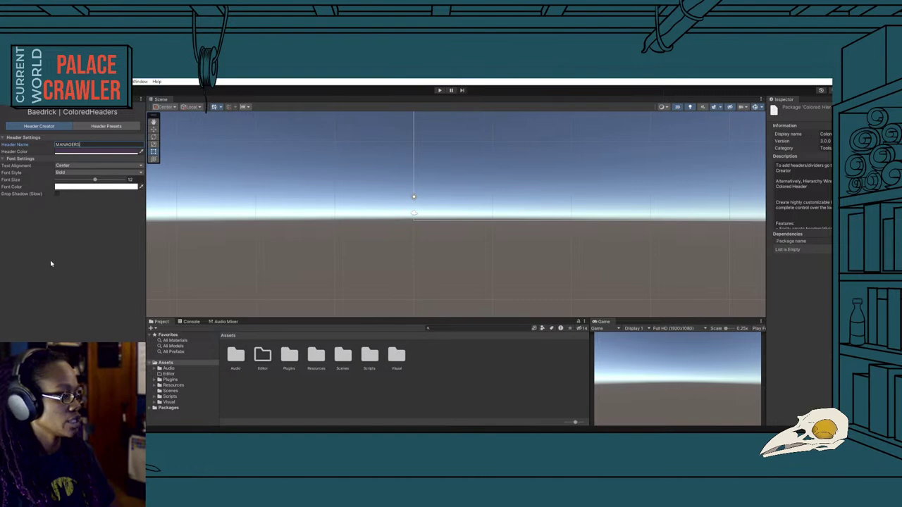
# Move the CAMERA header to the top of the Hierarchy and LIGHTING under Main Camera.
pyautogui.click(13, 107)
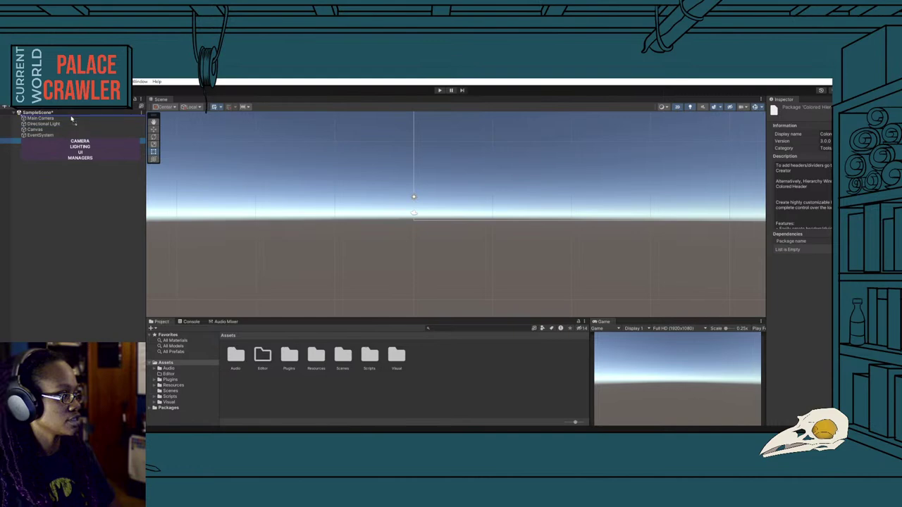
pyautogui.moveTo(68, 141); pyautogui.dragTo(71, 117)
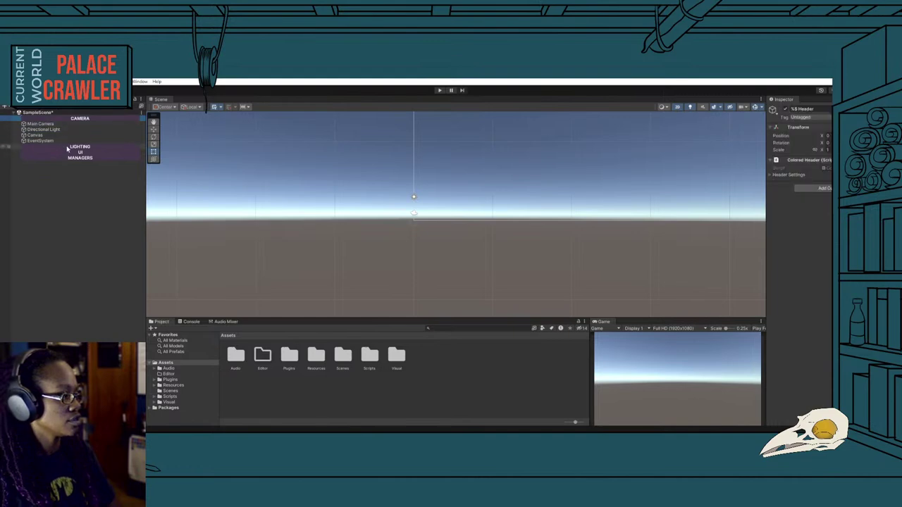
pyautogui.moveTo(68, 149)
pyautogui.mouseDown()
pyautogui.moveTo(66, 131)
pyautogui.moveTo(61, 150)
pyautogui.mouseUp()
# Put UI above Canvas and MANAGERS above EventSystem, and set Canvas Scaler to Scale With Screen Size.
pyautogui.click(60, 153)
pyautogui.click(42, 146)
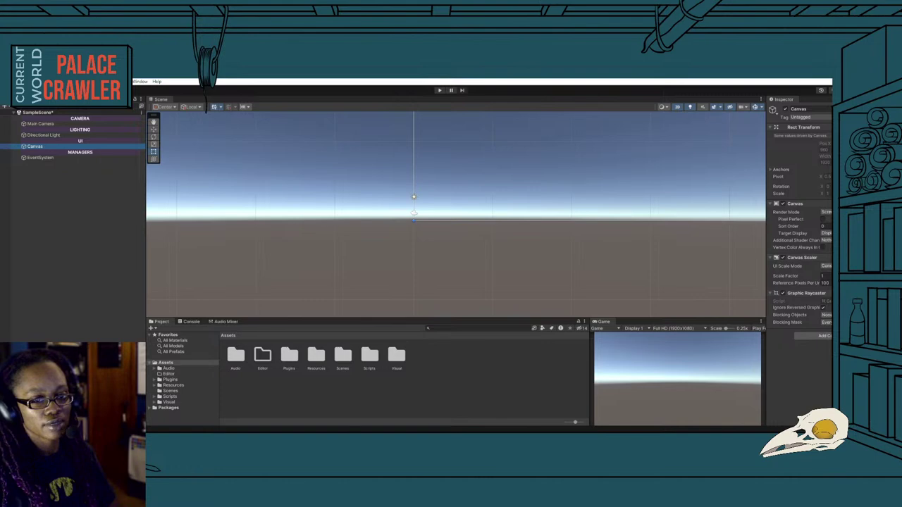
pyautogui.click(826, 266)
pyautogui.click(826, 282)
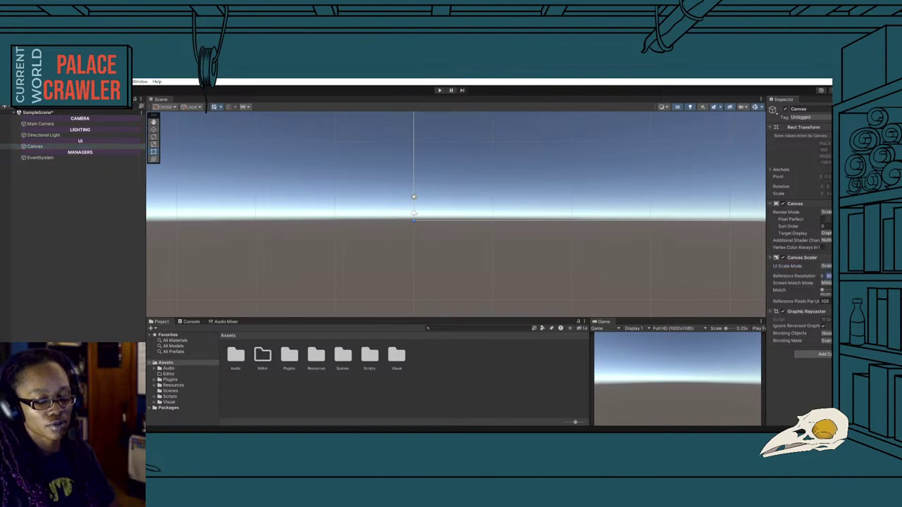
# Enter 1920 as the Canvas Scaler reference resolution X, then zoom the Scene view and deselect.
pyautogui.write('19')
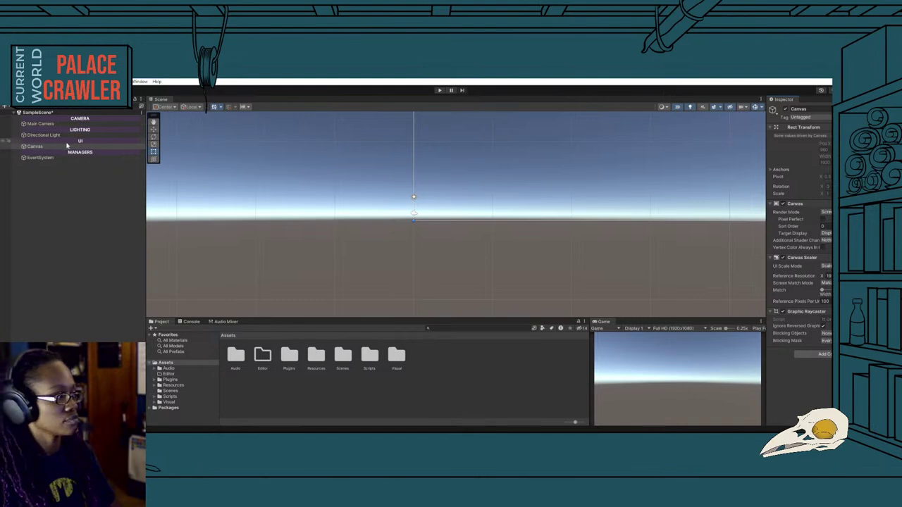
pyautogui.write('20f')
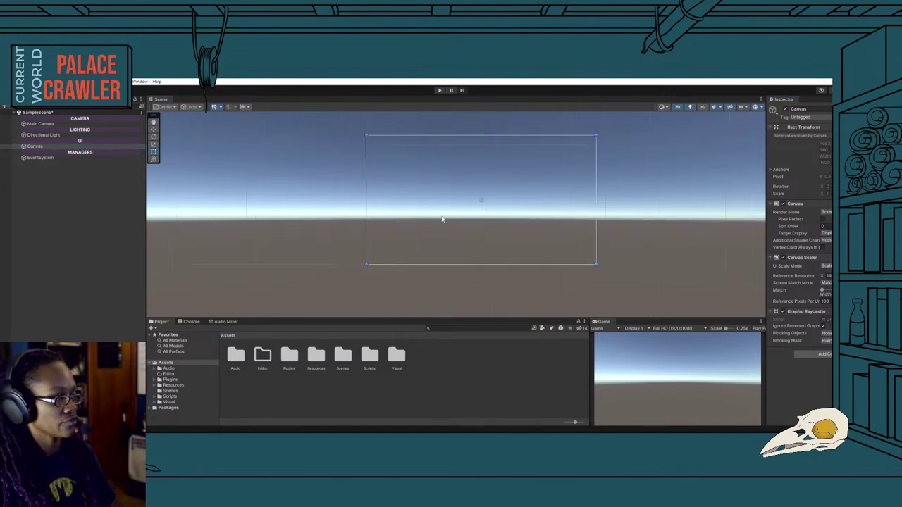
pyautogui.scroll(1, 437, 220)
pyautogui.scroll(1, 433, 221)
pyautogui.scroll(2, 431, 221)
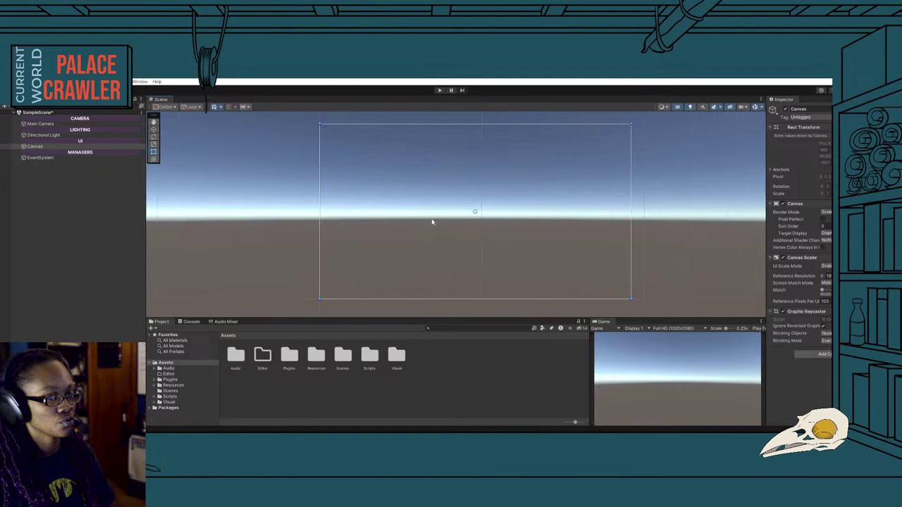
pyautogui.click(555, 365)
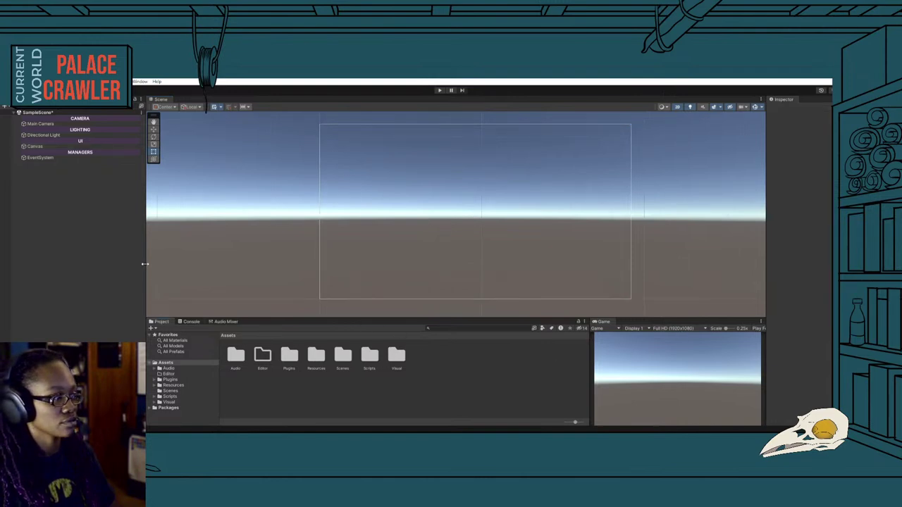
pyautogui.moveTo(145, 265); pyautogui.dragTo(100, 265)
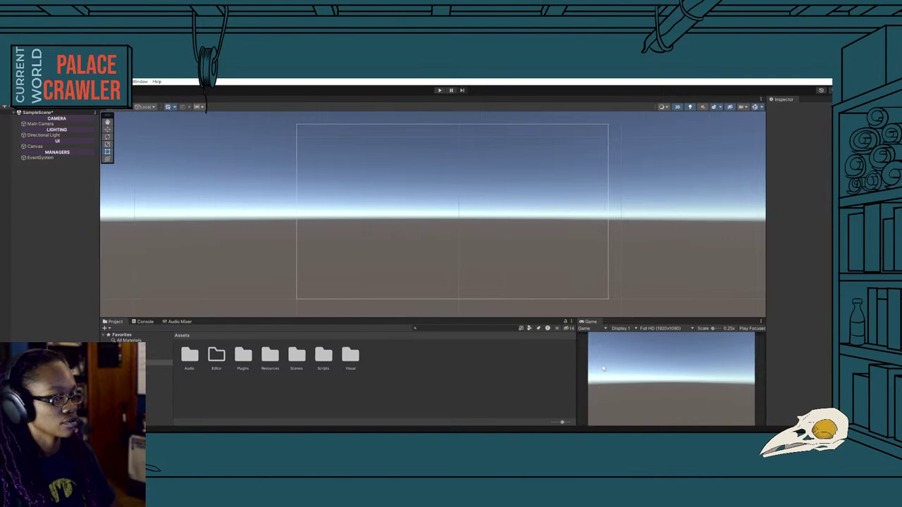
pyautogui.moveTo(577, 369)
pyautogui.mouseDown()
pyautogui.moveTo(470, 365)
pyautogui.moveTo(564, 362)
pyautogui.mouseUp()
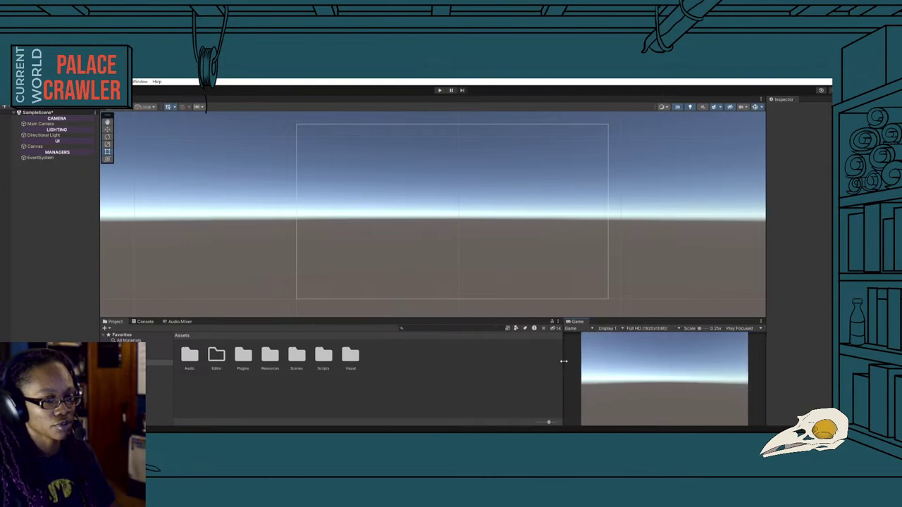
pyautogui.moveTo(767, 345)
pyautogui.mouseDown()
pyautogui.moveTo(748, 344)
pyautogui.moveTo(760, 345)
pyautogui.mouseUp()
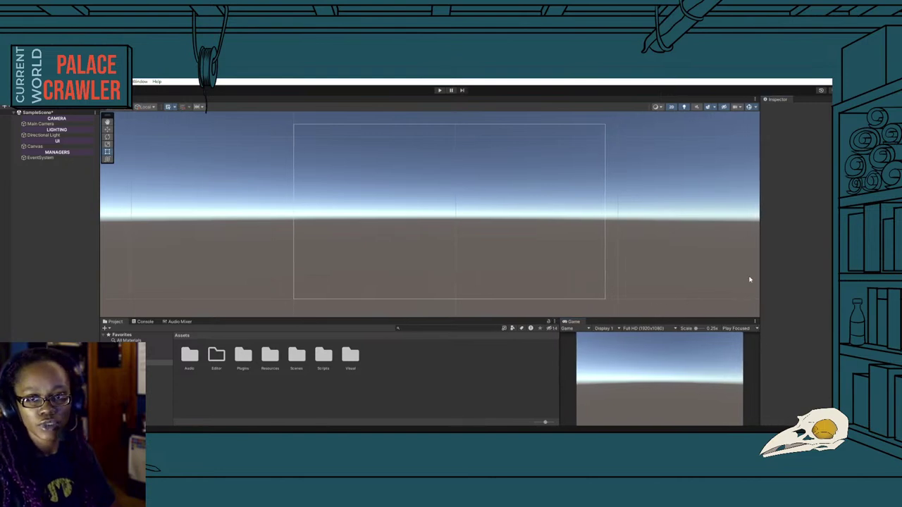
pyautogui.moveTo(761, 272); pyautogui.dragTo(745, 272)
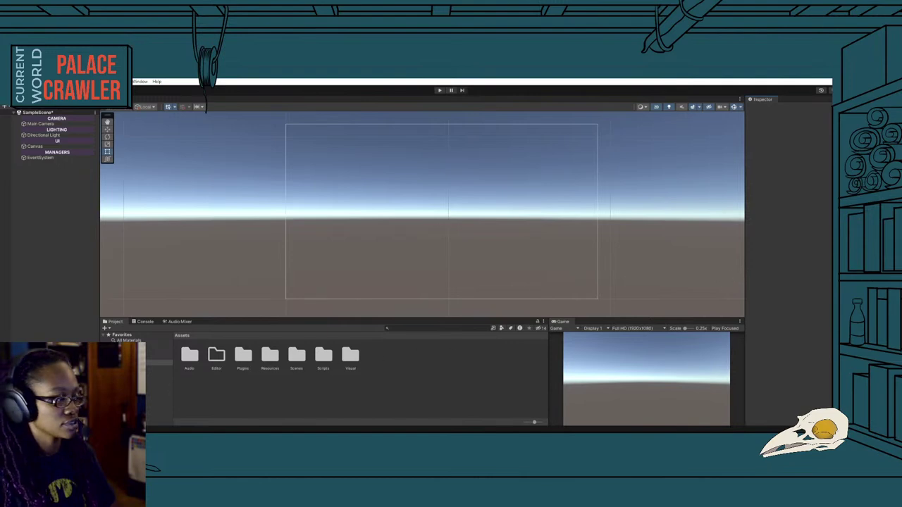
pyautogui.moveTo(100, 212); pyautogui.dragTo(145, 211)
pyautogui.moveTo(146, 388); pyautogui.dragTo(147, 388)
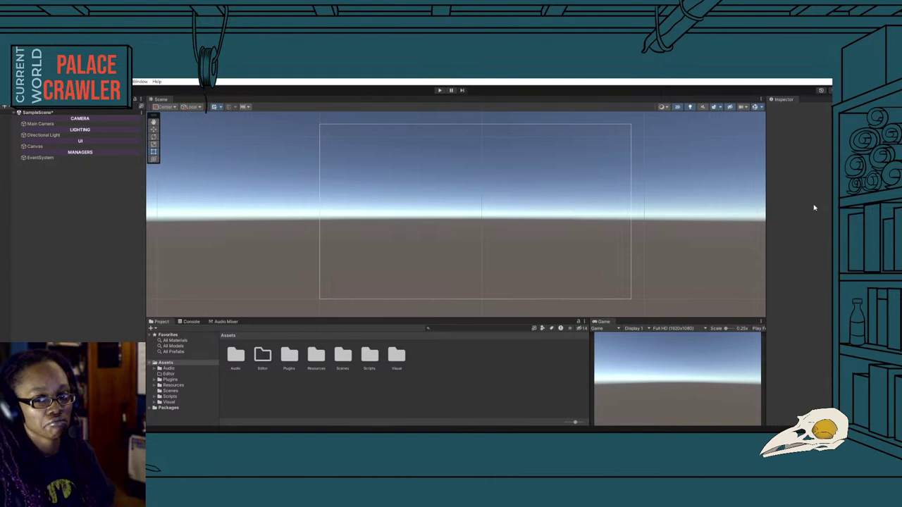
# Add a UI Panel as a child of the Canvas and name it 'Dialogue Panel'.
pyautogui.click(56, 165)
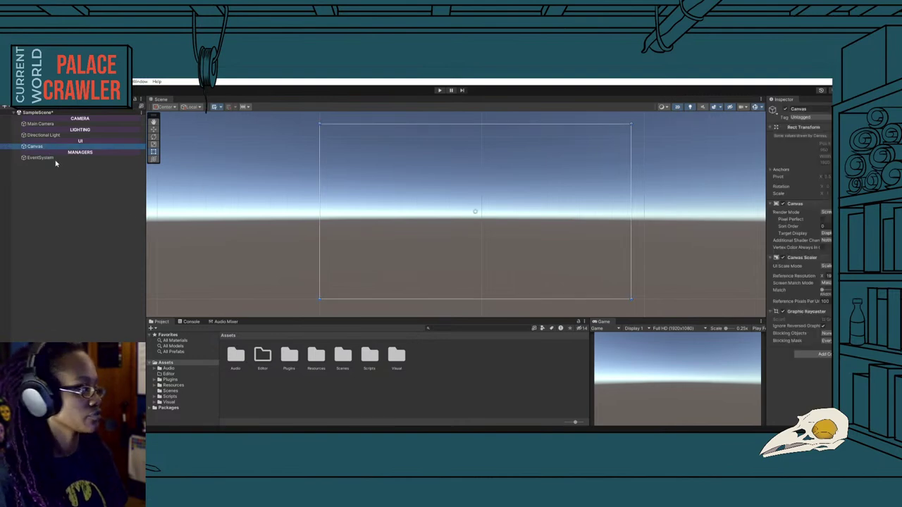
pyautogui.rightClick(47, 147)
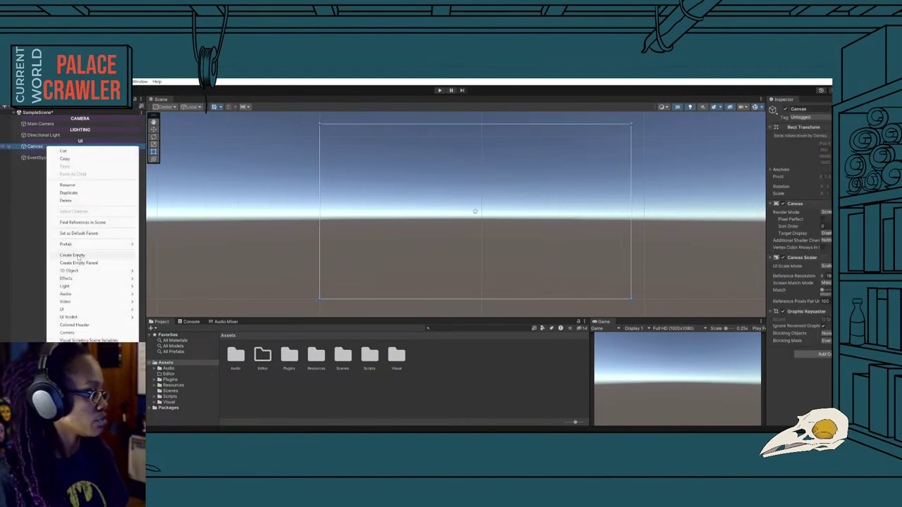
pyautogui.moveTo(85, 309)
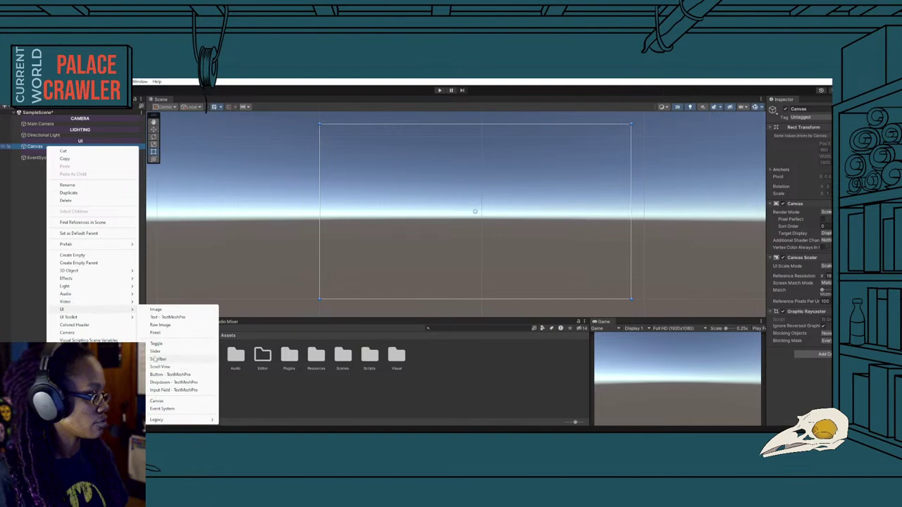
pyautogui.click(155, 332)
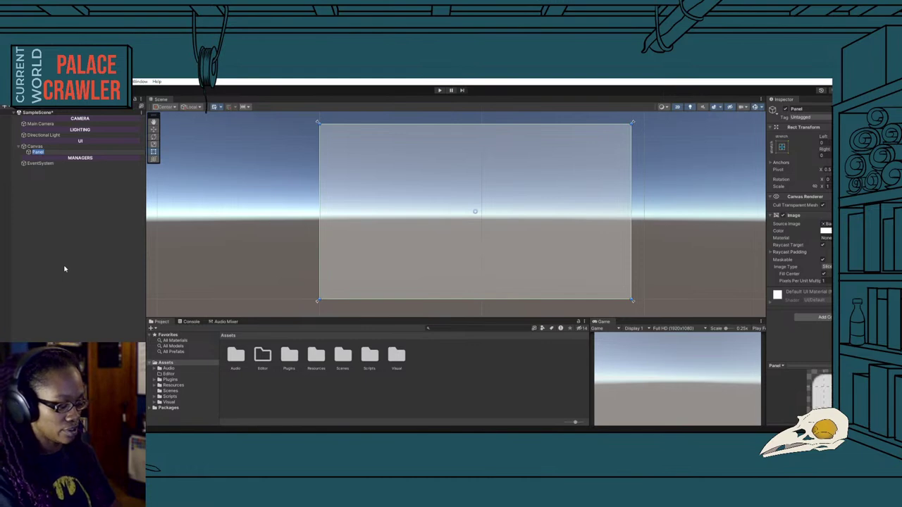
pyautogui.write('H')
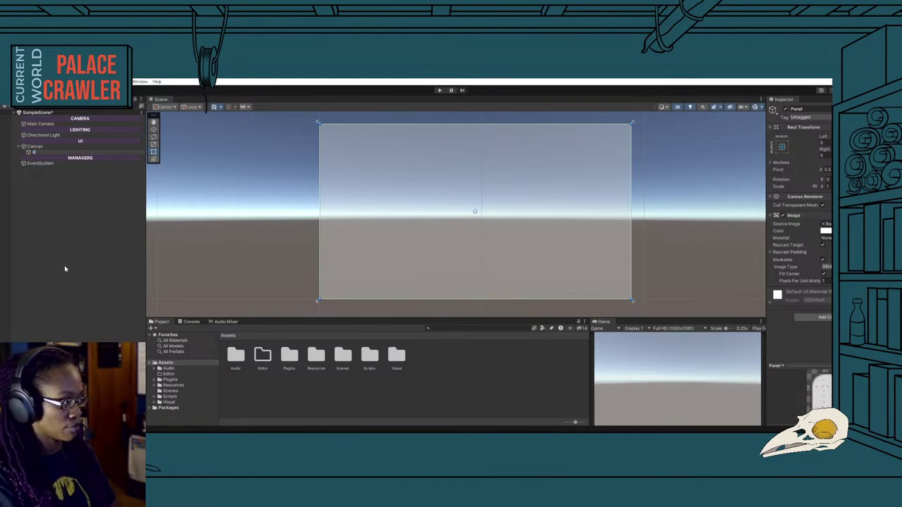
pyautogui.write('Dialog')
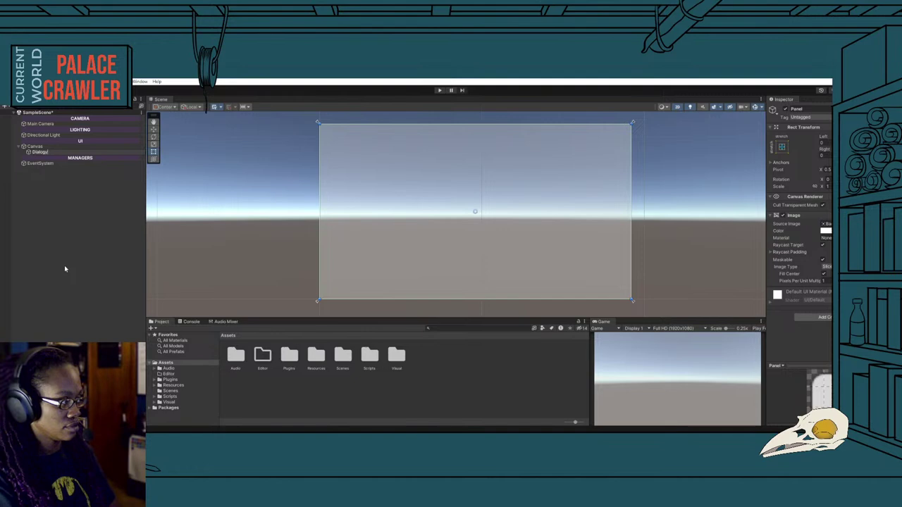
pyautogui.write('S')
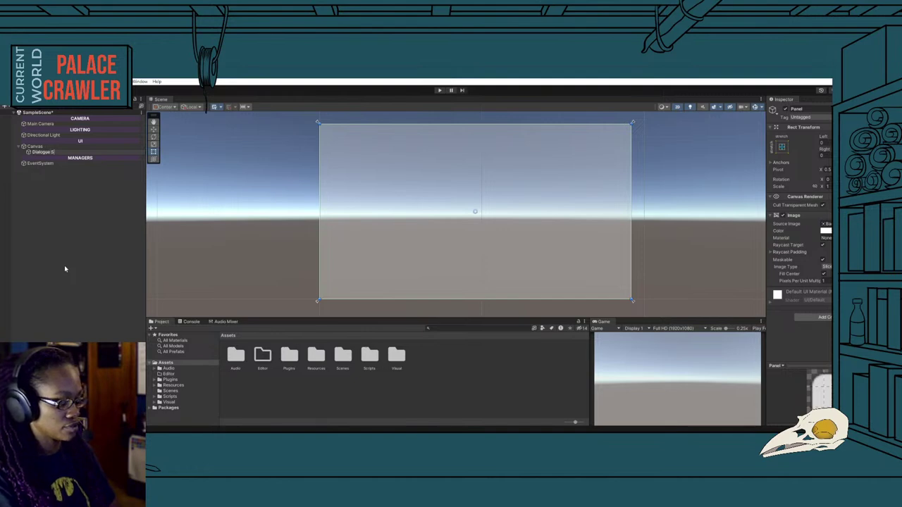
pyautogui.write('ystem')
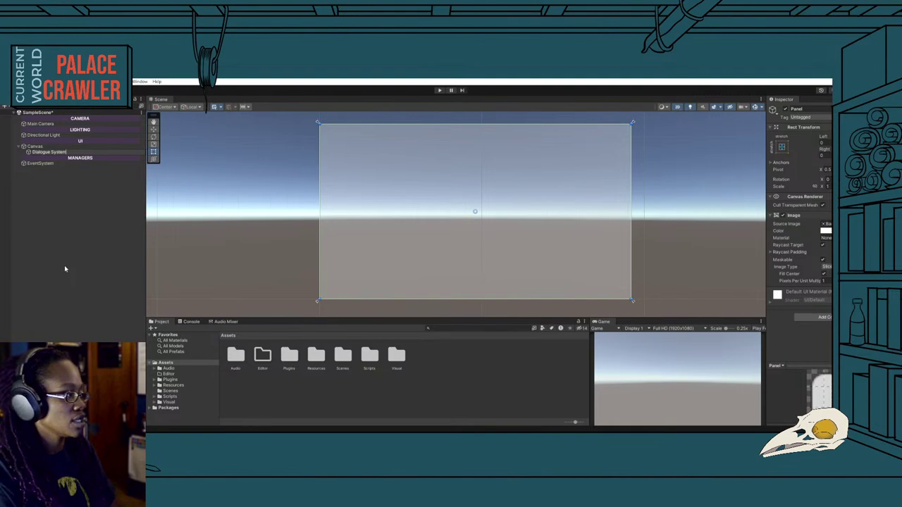
pyautogui.press('BackSpace')
pyautogui.press('BackSpace')
pyautogui.write('Pa')
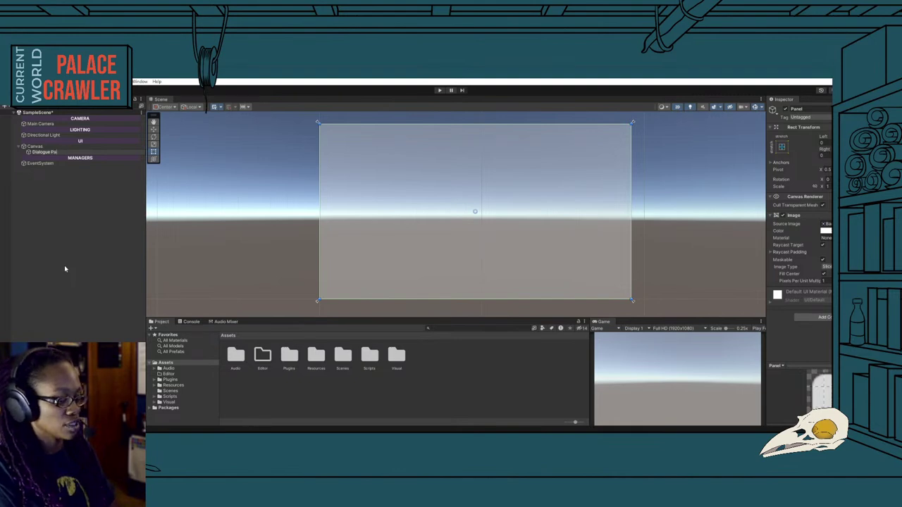
pyautogui.write('nel')
pyautogui.press('Return')
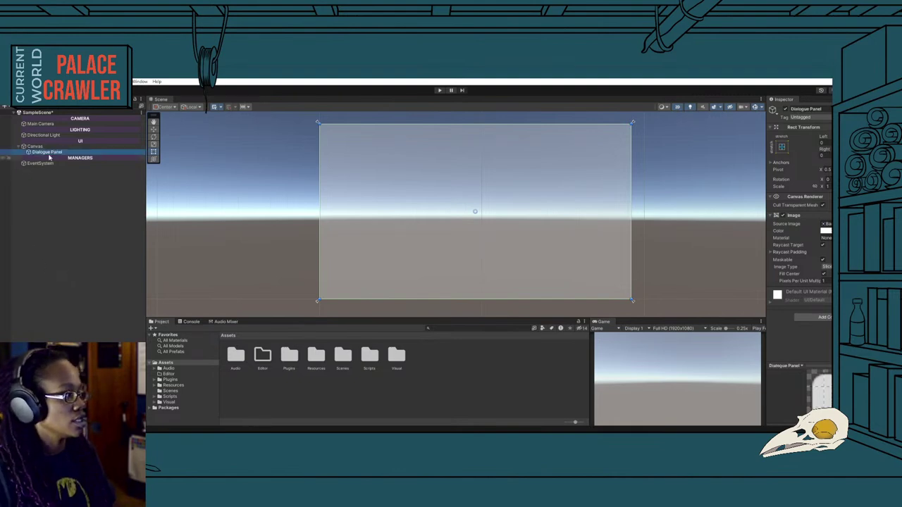
# Set the Dialogue Panel image colour alpha to 0, making it fully transparent.
pyautogui.click(825, 230)
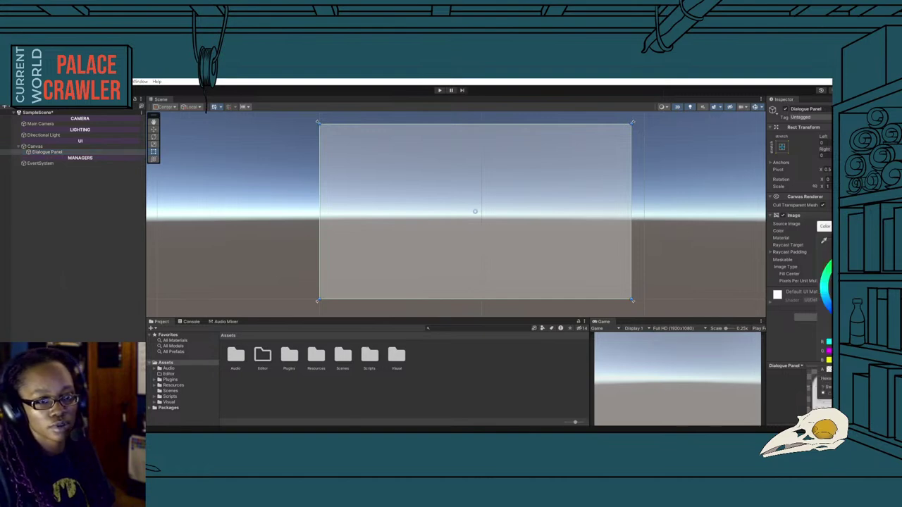
pyautogui.click(824, 377)
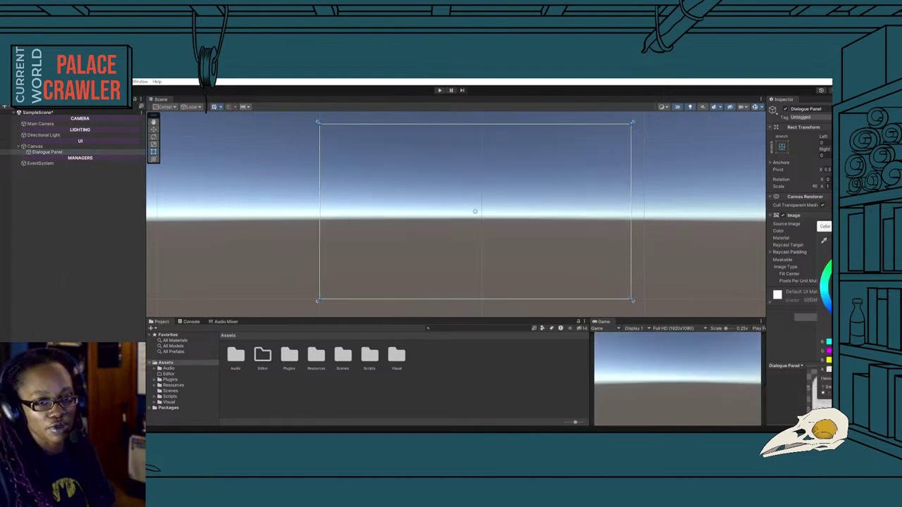
pyautogui.click(601, 251)
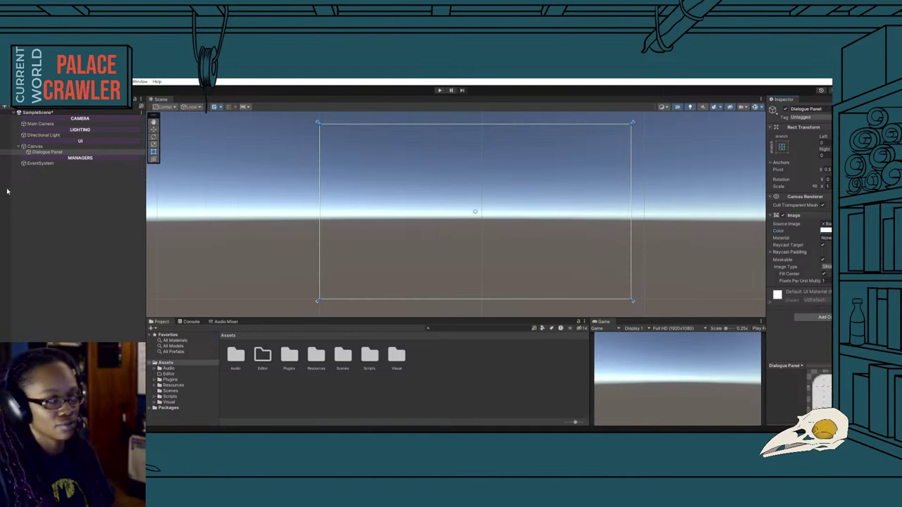
# Add a child UI Panel under Dialogue Panel named 'Conversation Panel'.
pyautogui.rightClick(62, 155)
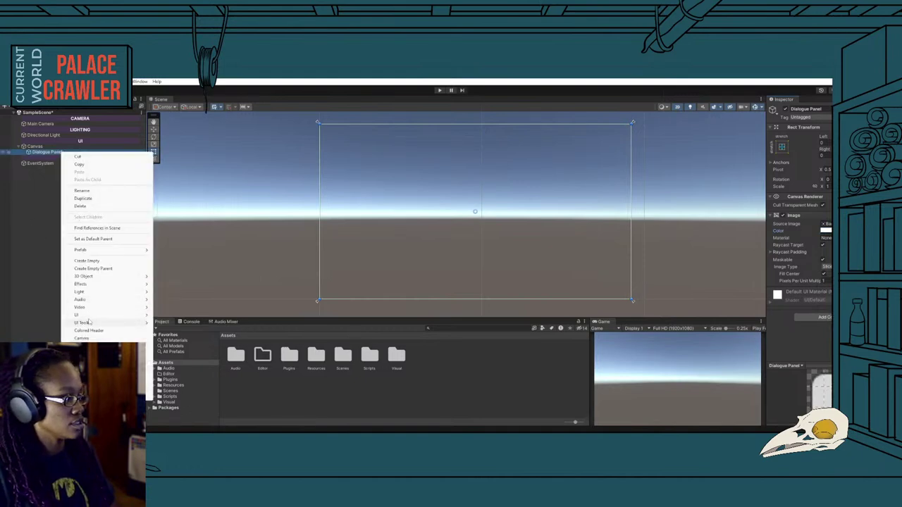
pyautogui.moveTo(92, 317)
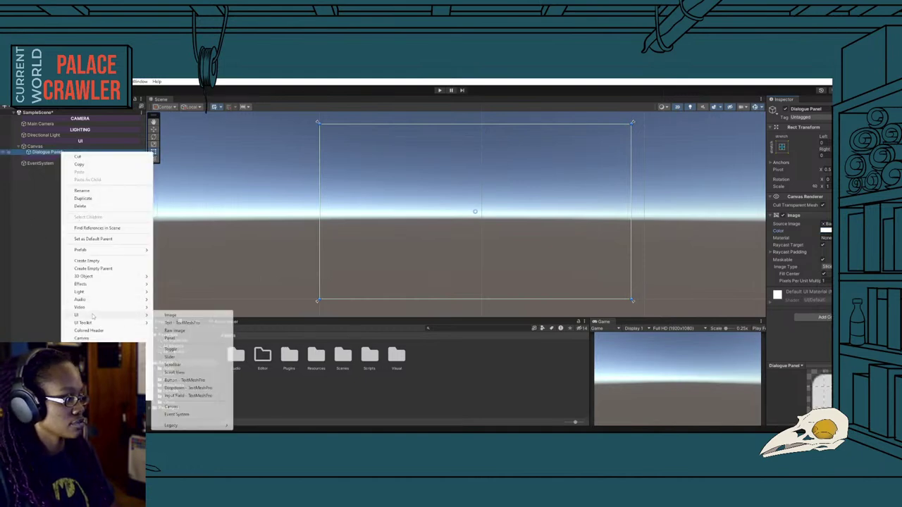
pyautogui.click(169, 340)
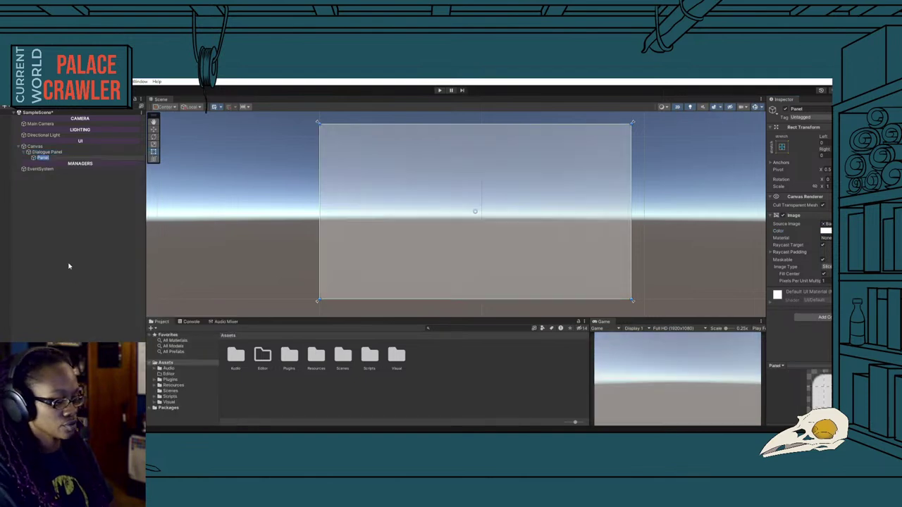
pyautogui.write('Co')
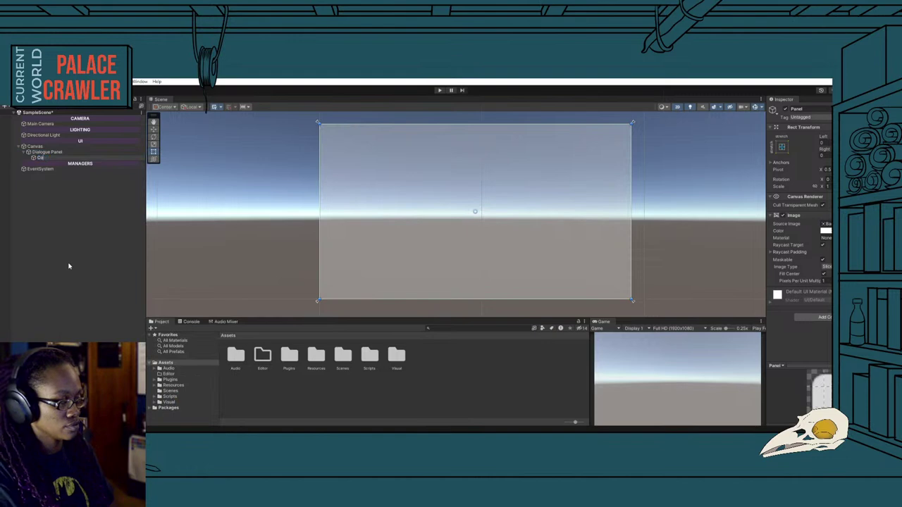
pyautogui.write('nversation Pan')
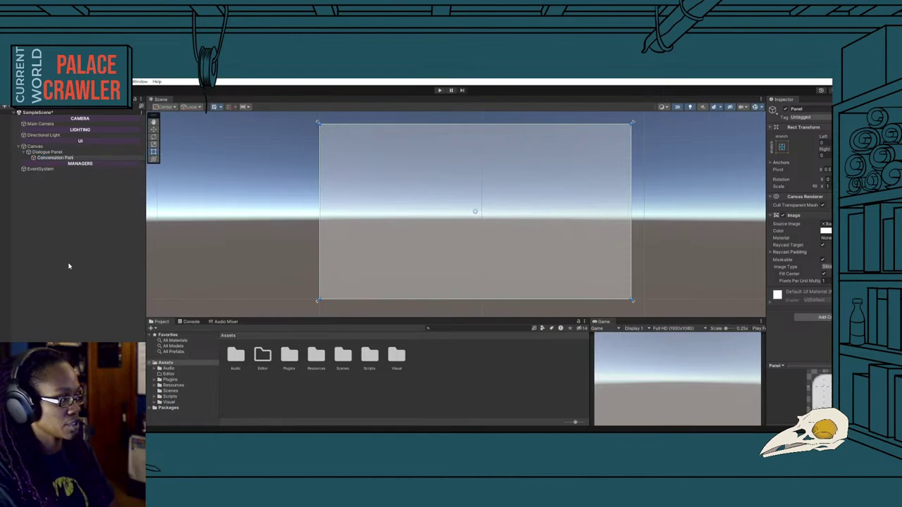
pyautogui.write('el')
pyautogui.press('Return')
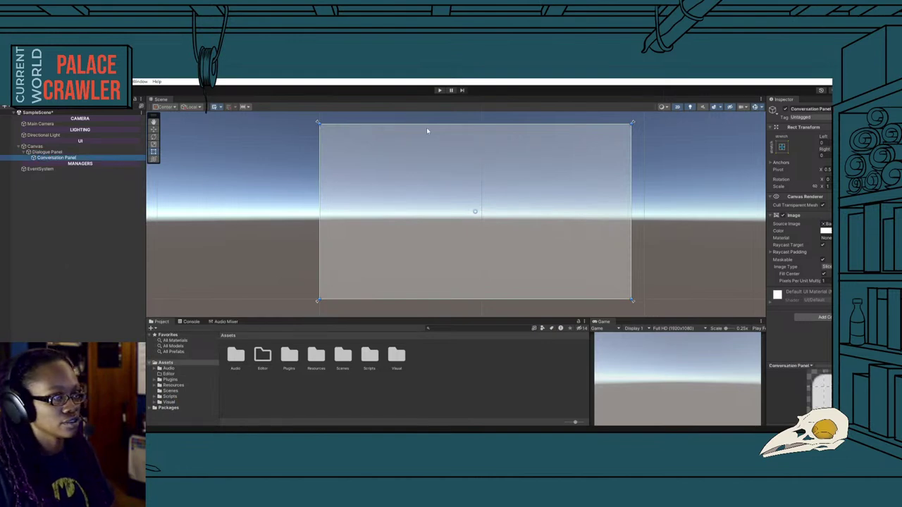
# Shrink Conversation Panel to the lower strip of the dialogue area and anchor it to the bottom.
pyautogui.moveTo(429, 125); pyautogui.dragTo(451, 234)
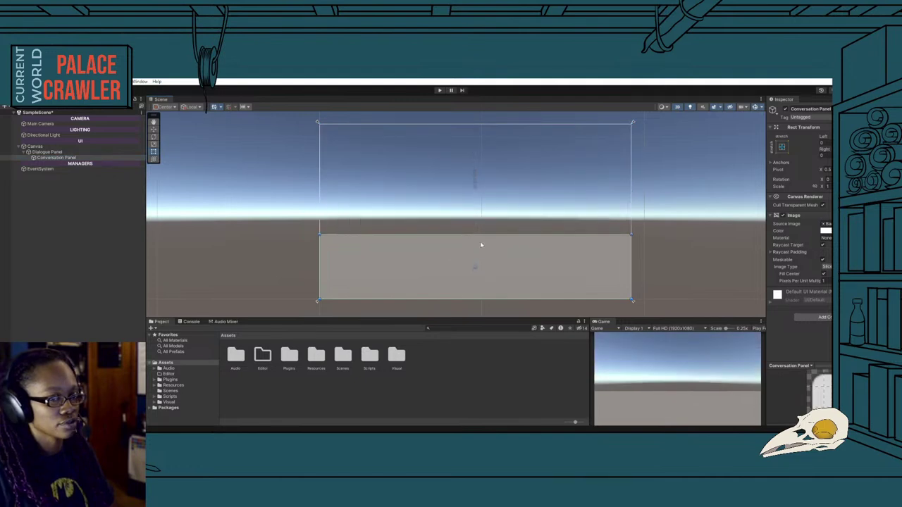
pyautogui.click(782, 146)
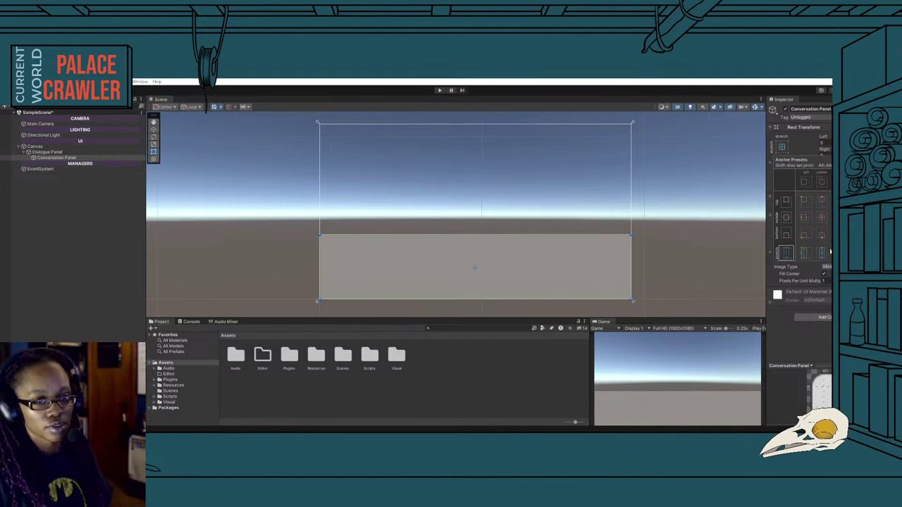
pyautogui.click(786, 232)
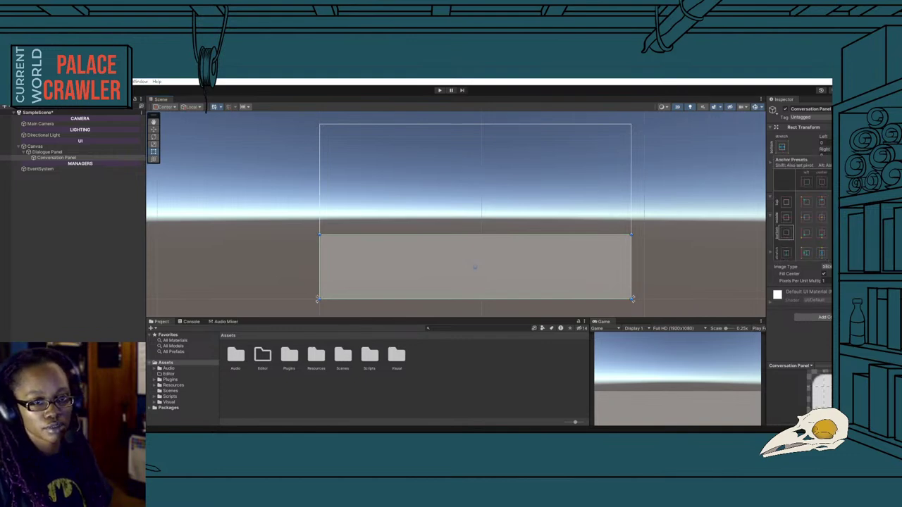
pyautogui.click(321, 266)
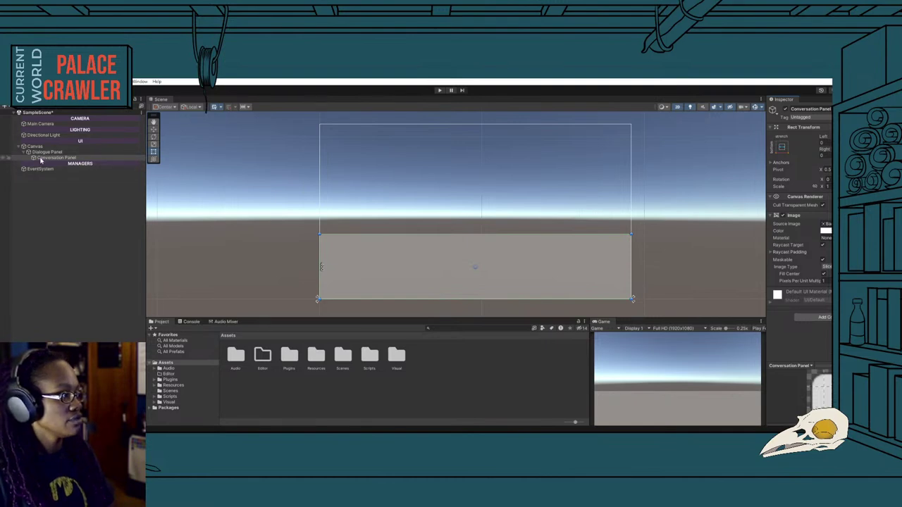
pyautogui.click(825, 230)
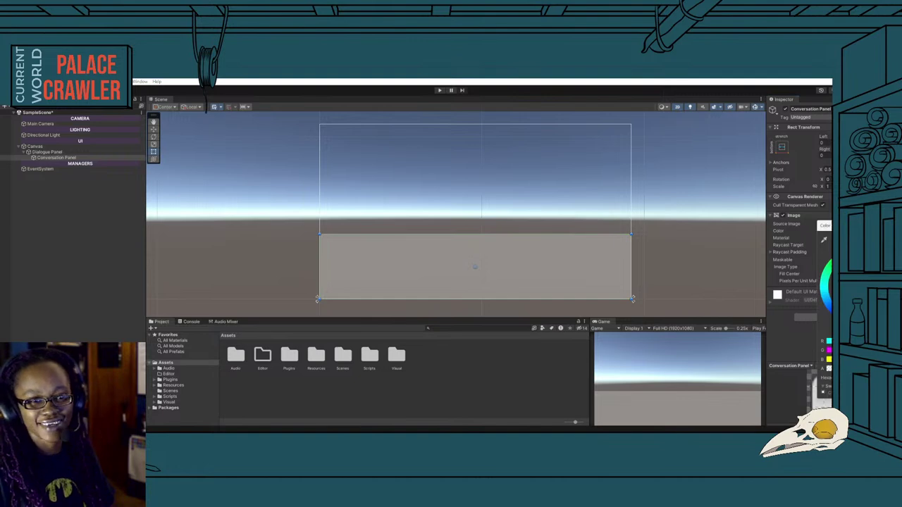
# Drop Conversation Panel's image colour alpha to 0 so only its outline remains.
pyautogui.moveTo(827, 369); pyautogui.dragTo(810, 374)
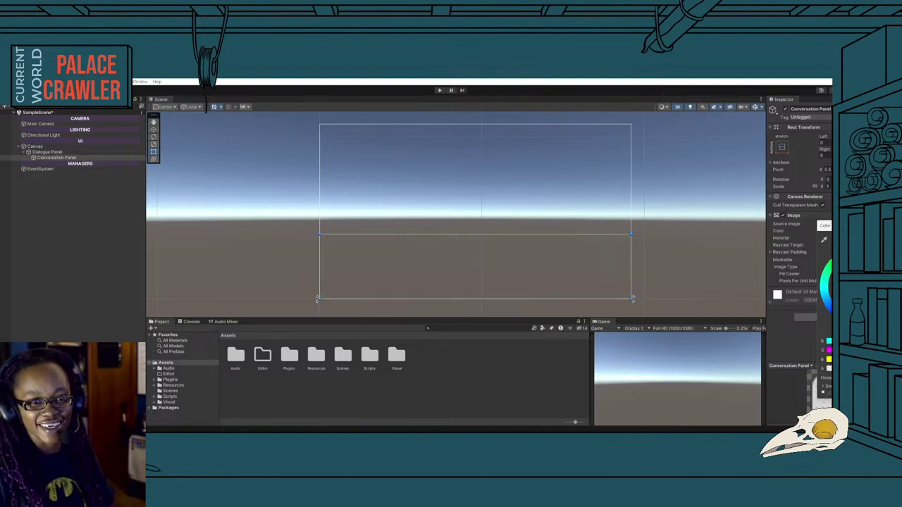
pyautogui.press('Return')
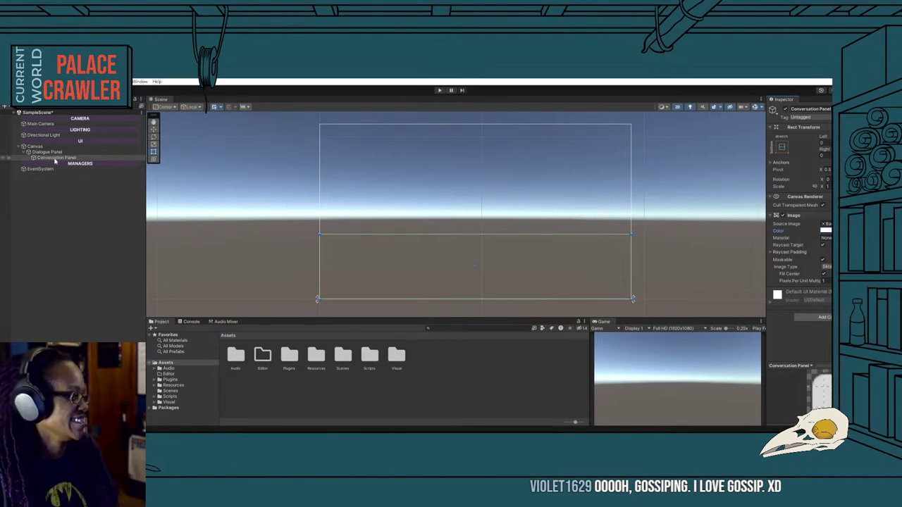
# Add a UI > Image as a child of Conversation Panel.
pyautogui.rightClick(55, 161)
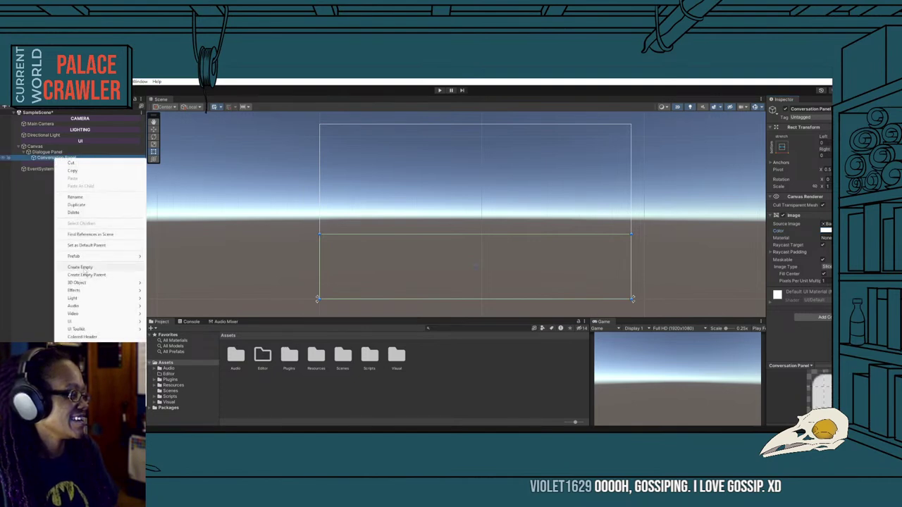
pyautogui.moveTo(82, 323)
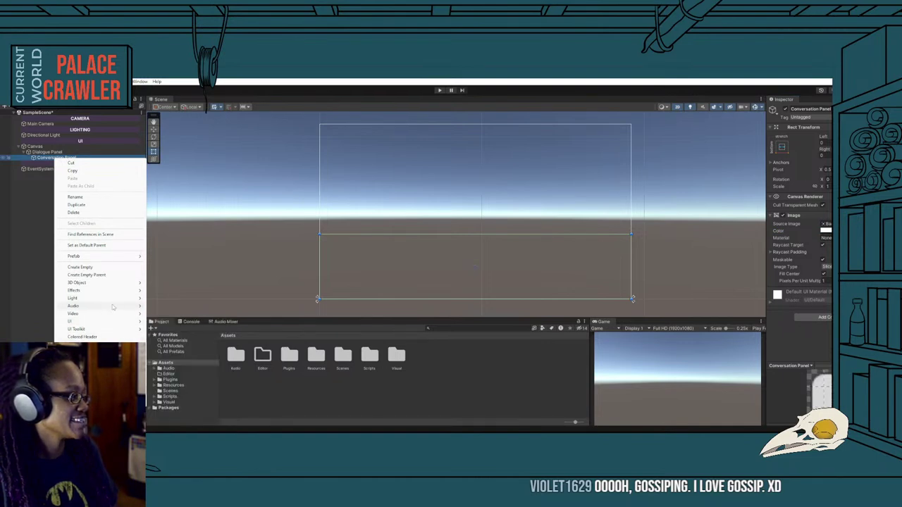
pyautogui.moveTo(132, 322)
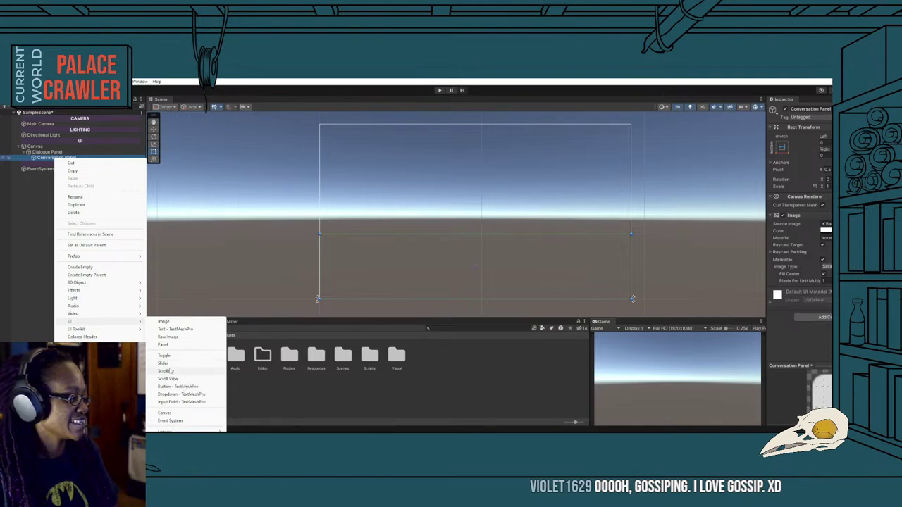
pyautogui.click(164, 321)
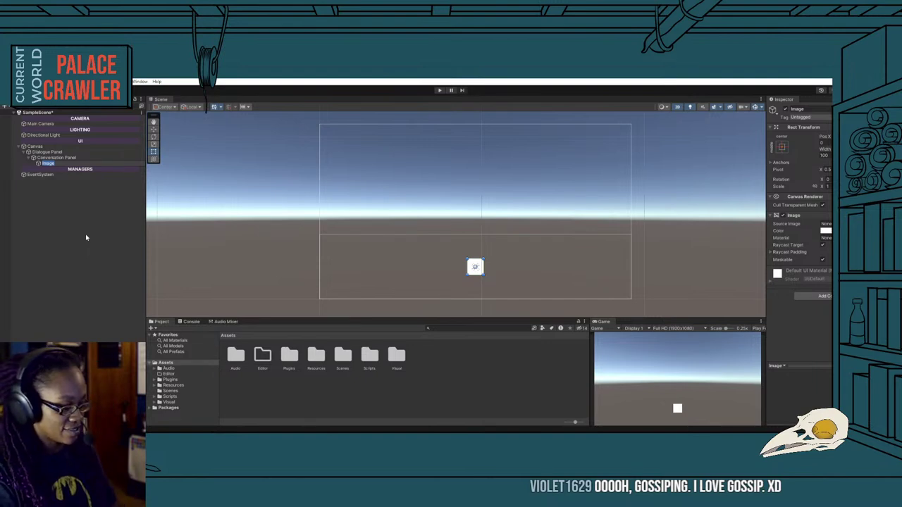
# Rename the image to Conversation Background and apply the stretch-stretch anchor preset.
pyautogui.write('Coversation Ba')
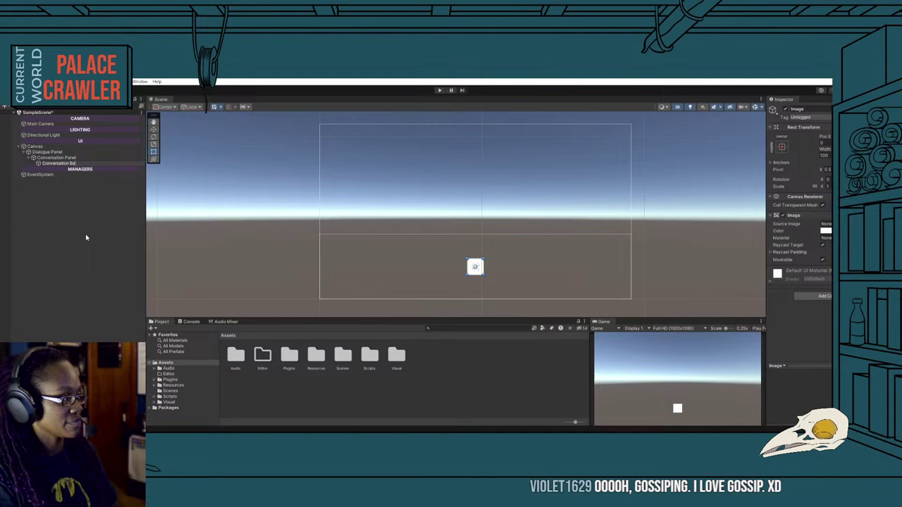
pyautogui.write('round')
pyautogui.press('Return')
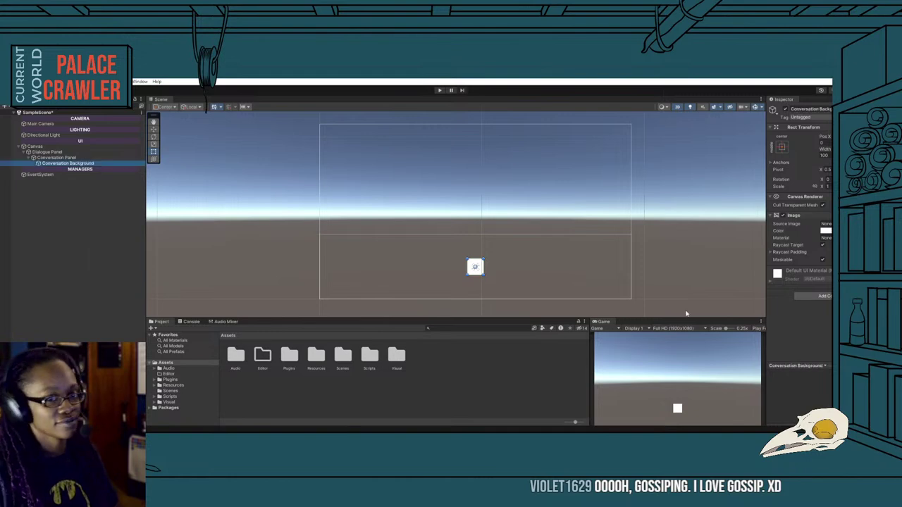
pyautogui.click(781, 146)
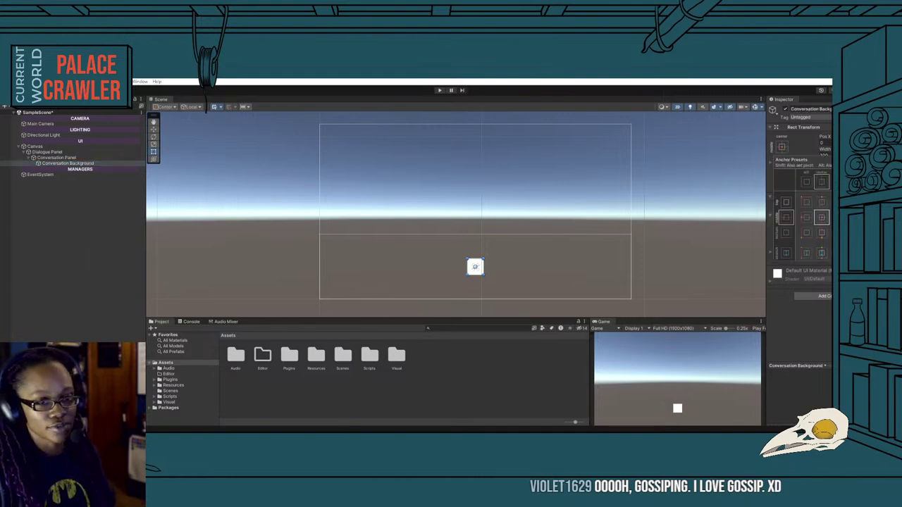
pyautogui.keyDown('alt'); pyautogui.click(821, 252); pyautogui.keyUp('alt')
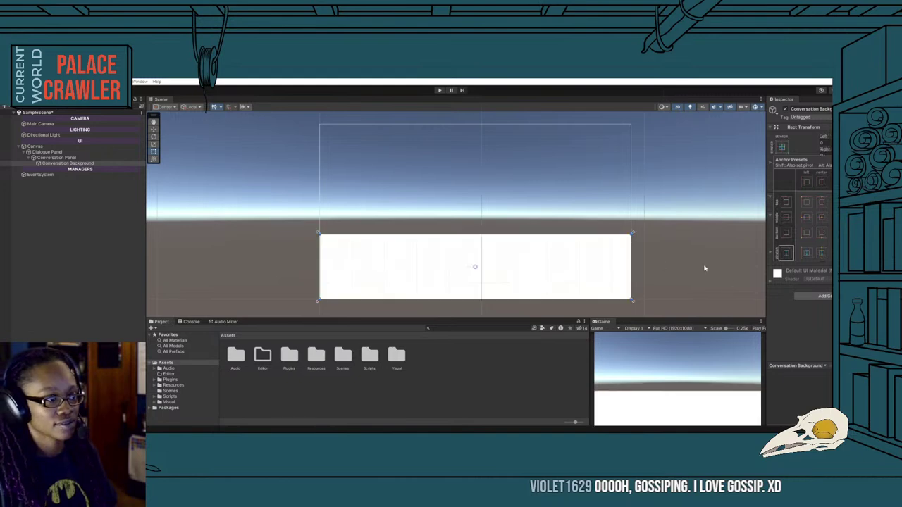
pyautogui.click(829, 142)
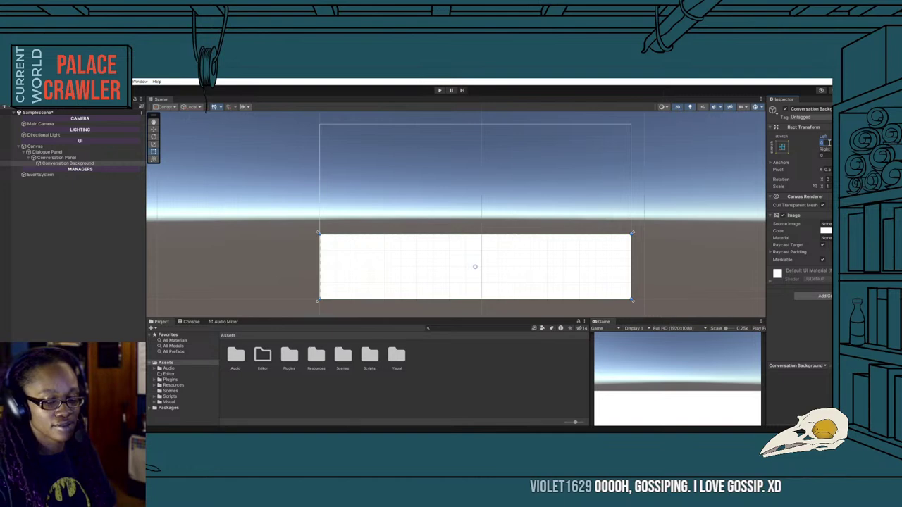
# Set Conversation Background's Left, Top, Right and Bottom insets to 20.
pyautogui.write('20')
pyautogui.press('Tab')
pyautogui.write('20')
pyautogui.press('Tab')
pyautogui.press('Tab')
pyautogui.write('20')
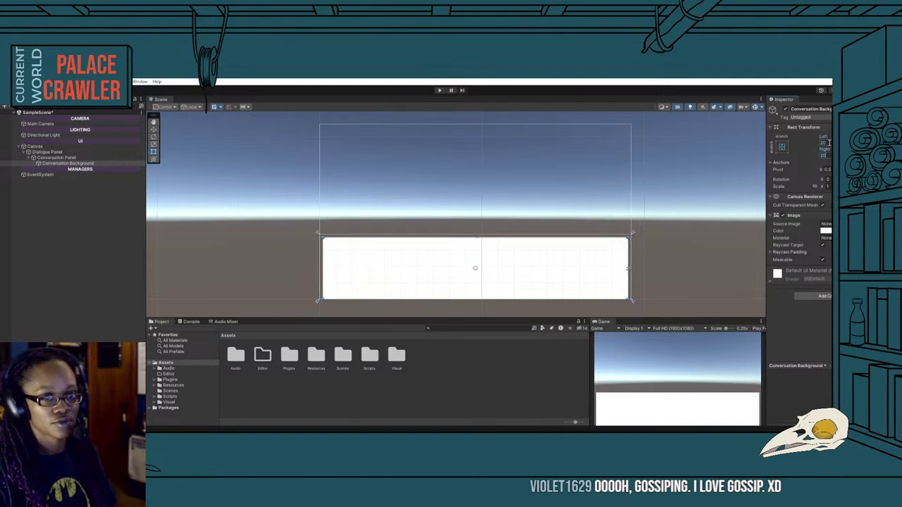
pyautogui.write('20')
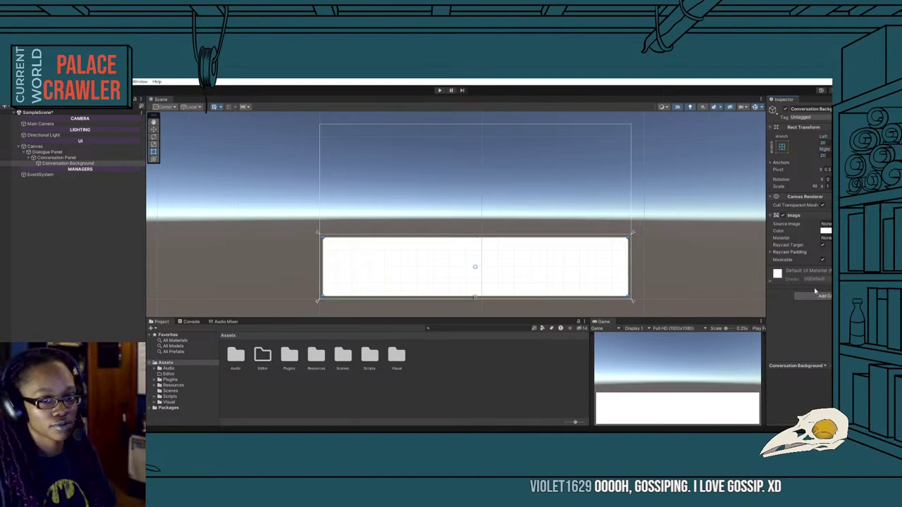
# Add a Button - TextMeshPro under Conversation Panel and import the TMP Essentials.
pyautogui.click(47, 159)
pyautogui.rightClick(47, 159)
pyautogui.moveTo(96, 322)
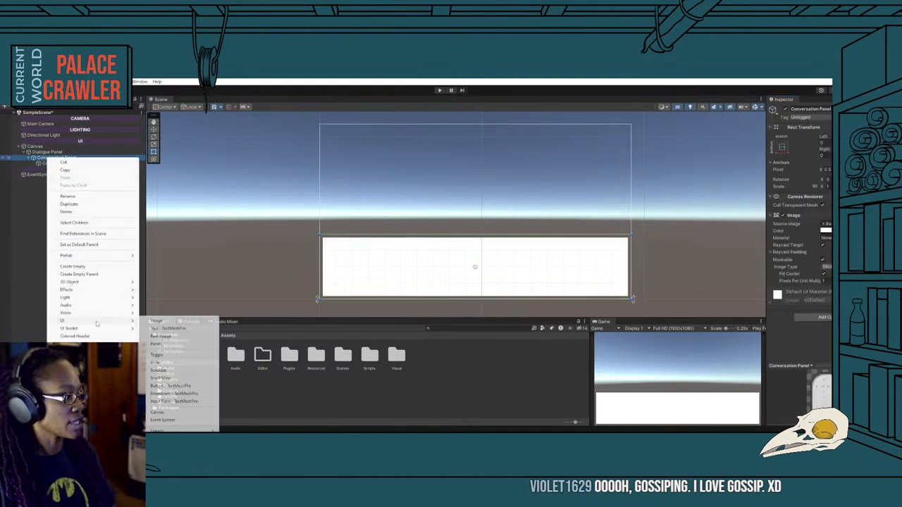
pyautogui.click(179, 385)
pyautogui.click(222, 389)
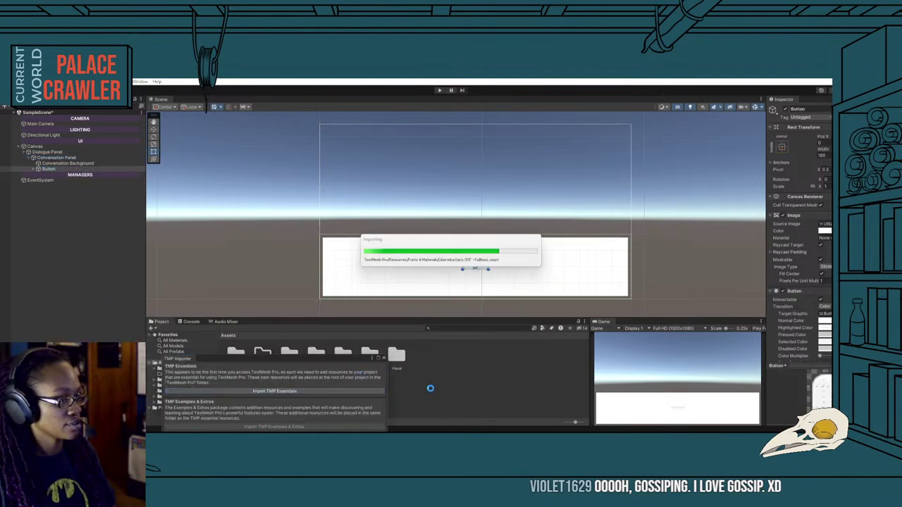
pyautogui.click(384, 358)
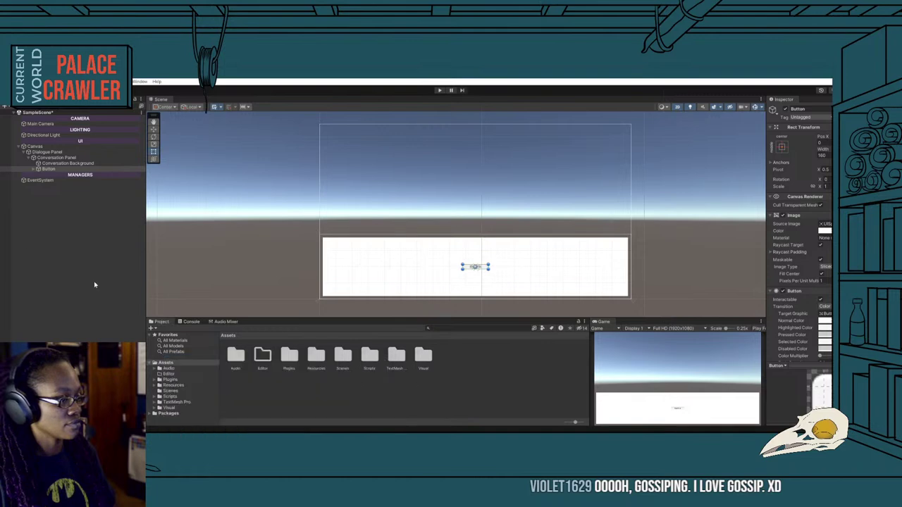
# Rename the new button to 'Next Button'.
pyautogui.click(45, 170)
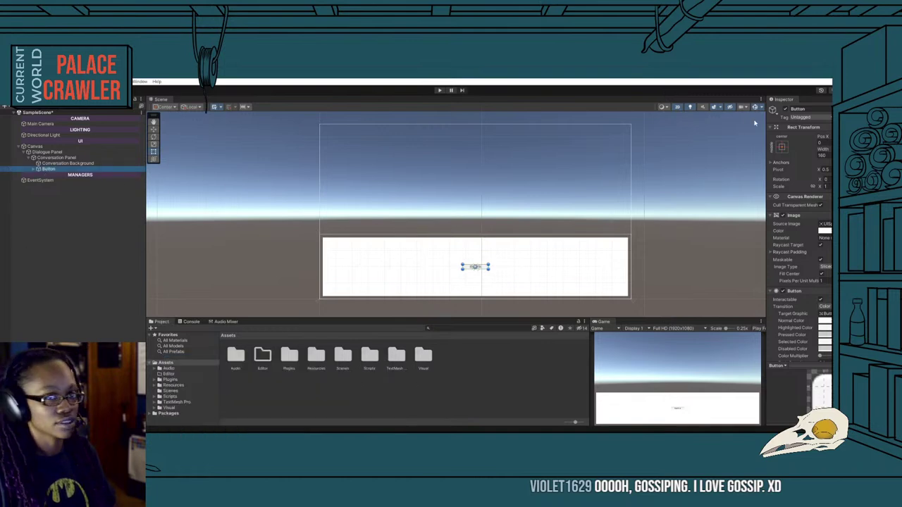
pyautogui.click(797, 108)
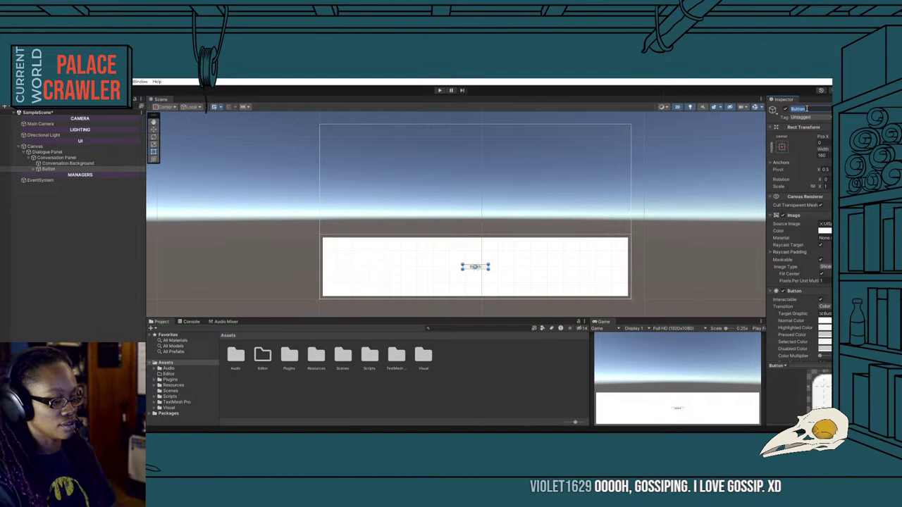
pyautogui.write('Next Button')
pyautogui.press('Return')
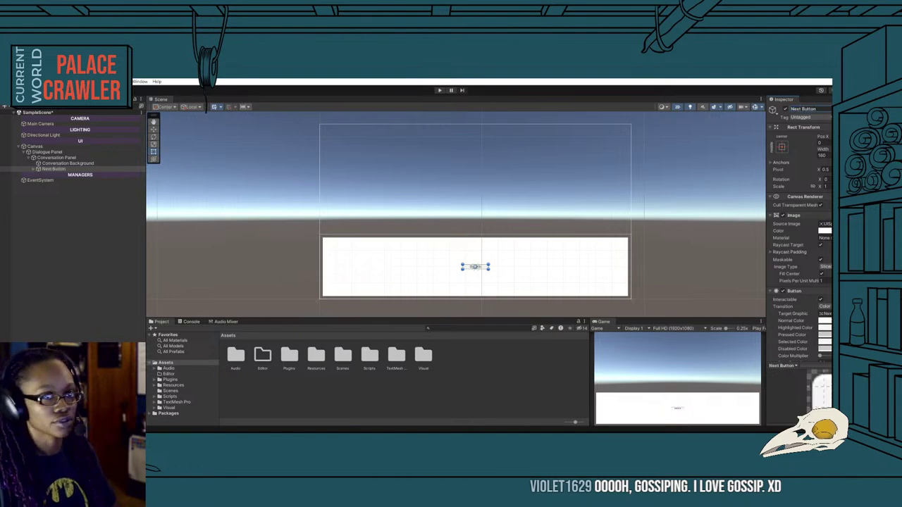
# Anchor Next Button to the panel's bottom-right corner and offset it inward by -20.
pyautogui.click(781, 146)
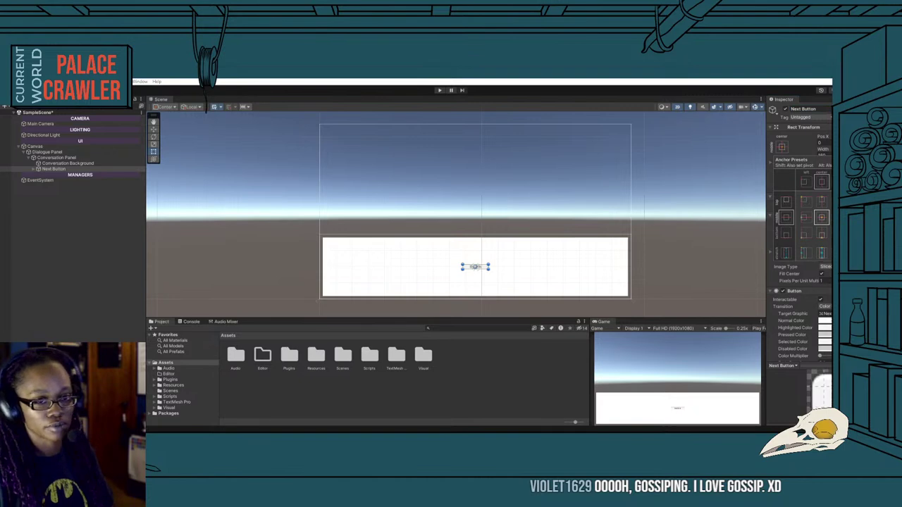
pyautogui.keyDown('alt'); pyautogui.click(821, 234); pyautogui.keyUp('alt')
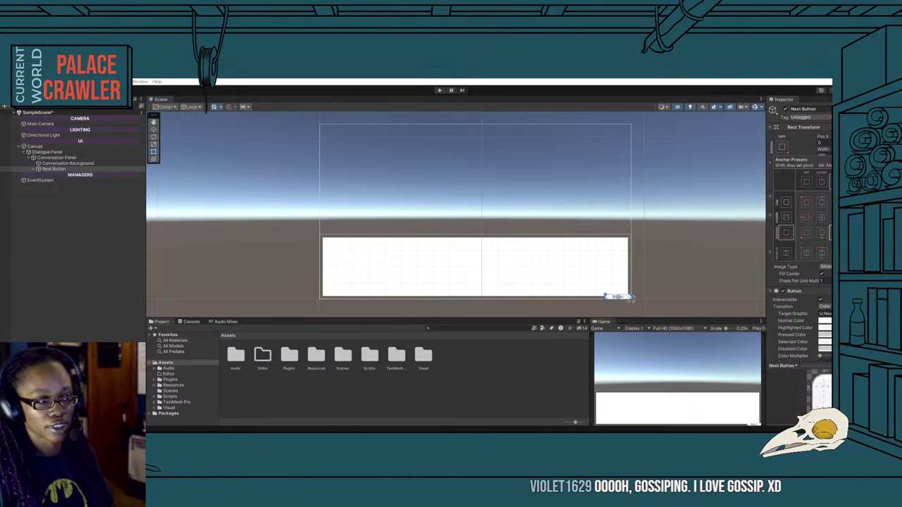
pyautogui.click(823, 142)
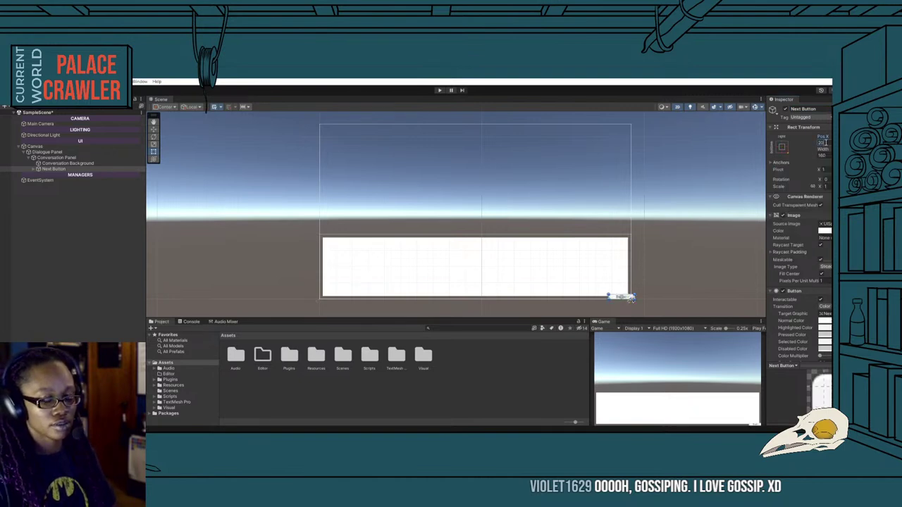
pyautogui.write('-20')
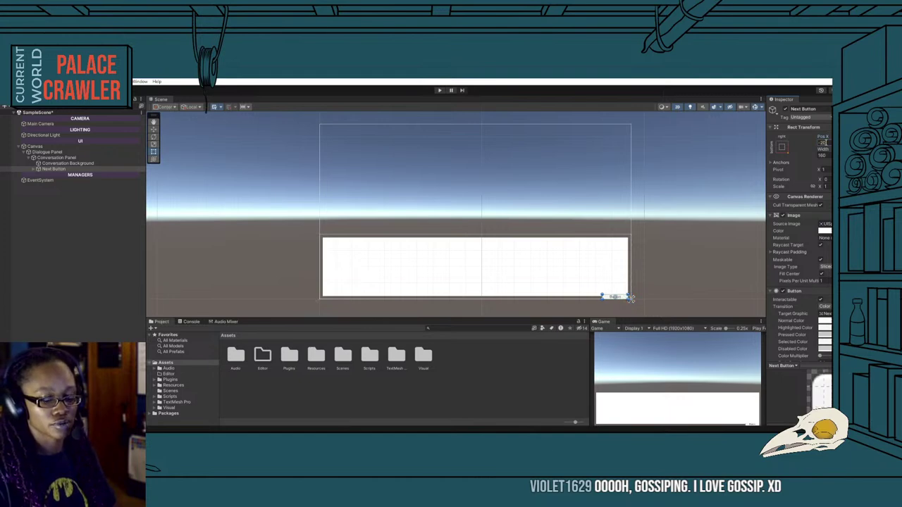
pyautogui.press('Return')
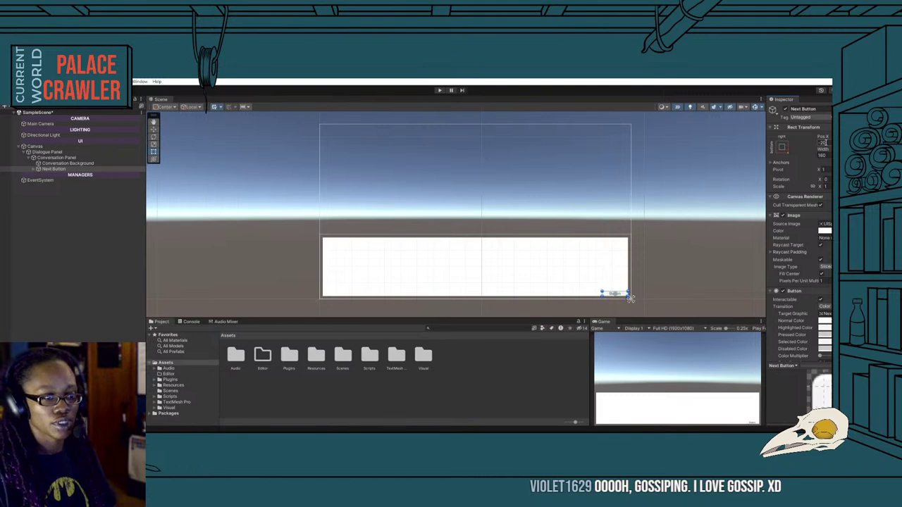
# Drag Conversation Background's edges inward so it is inset 50 on every side.
pyautogui.click(67, 162)
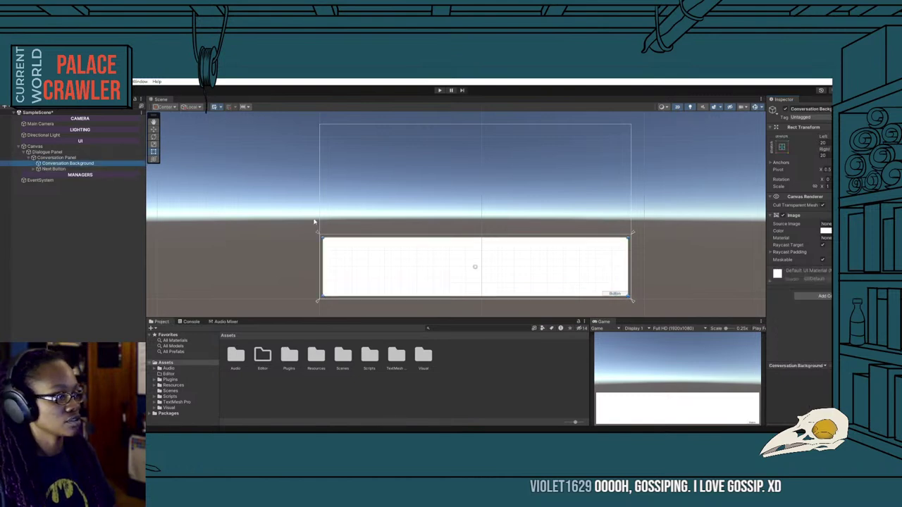
pyautogui.click(825, 142)
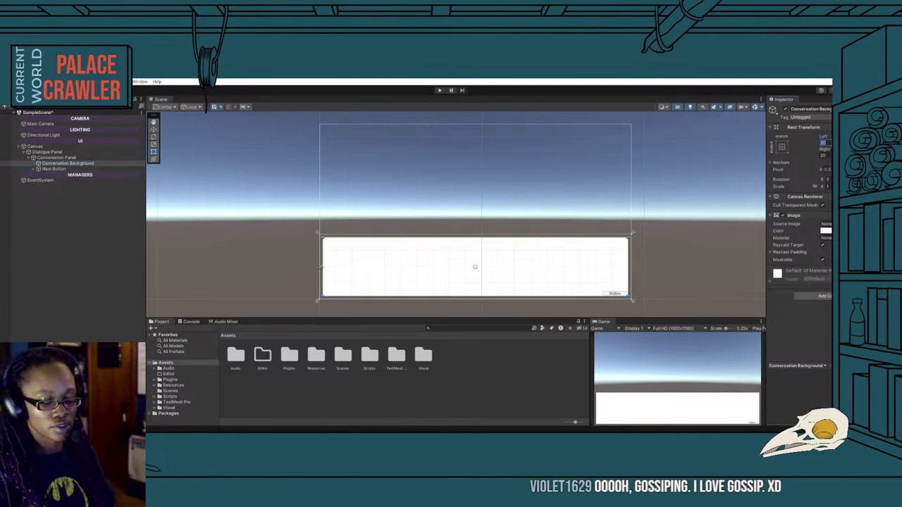
pyautogui.moveTo(320, 267); pyautogui.dragTo(325, 267)
pyautogui.moveTo(477, 233); pyautogui.dragTo(477, 238)
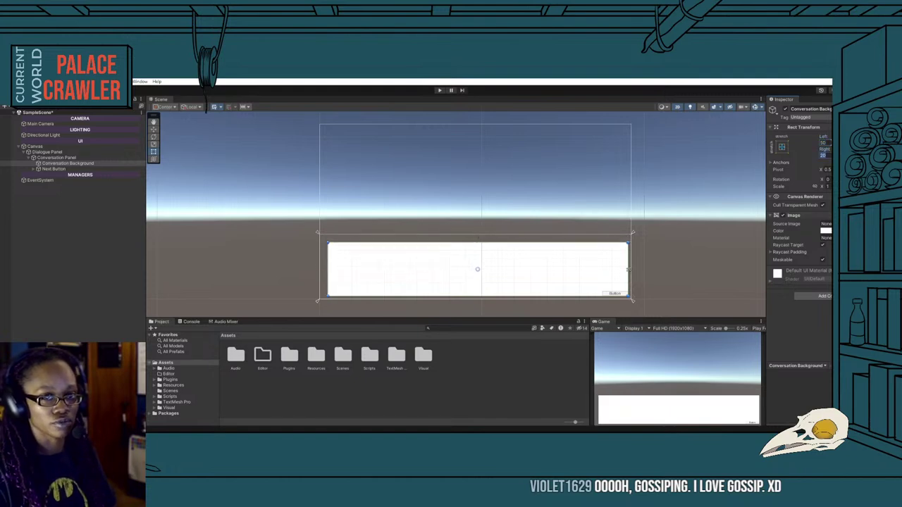
pyautogui.moveTo(628, 270); pyautogui.dragTo(623, 270)
pyautogui.moveTo(474, 296); pyautogui.dragTo(475, 292)
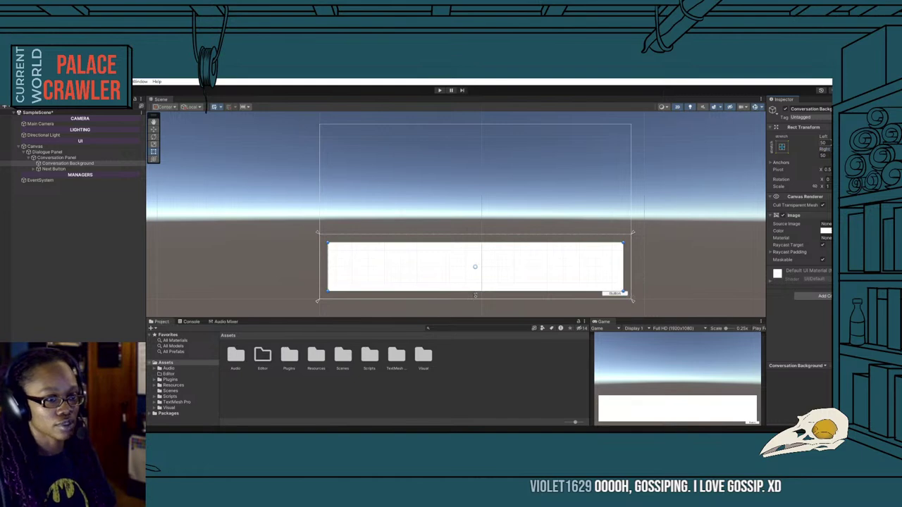
pyautogui.click(719, 252)
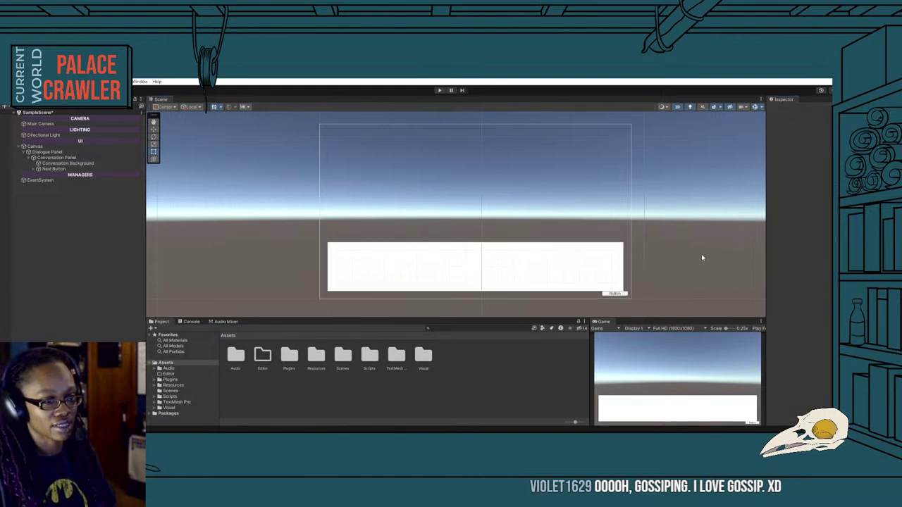
# Widen Next Button to a width of 200, then select its Text (TMP) label.
pyautogui.click(611, 294)
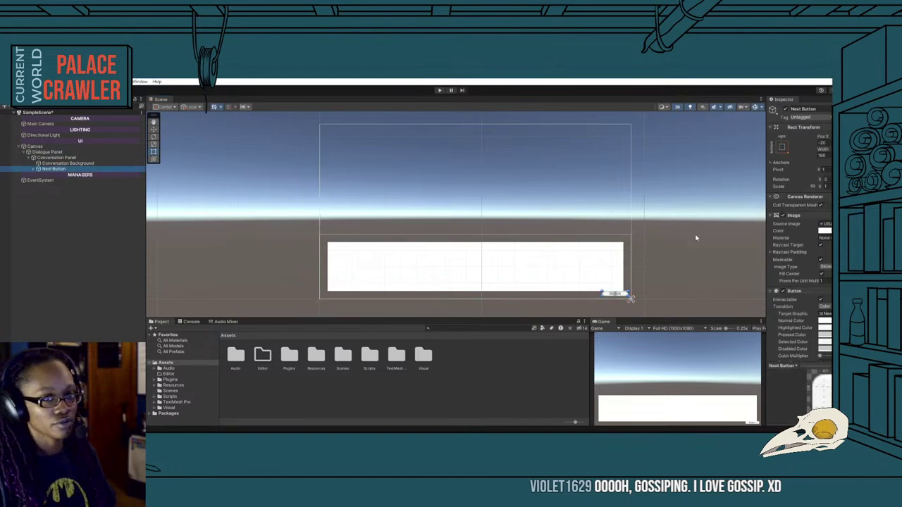
pyautogui.click(821, 154)
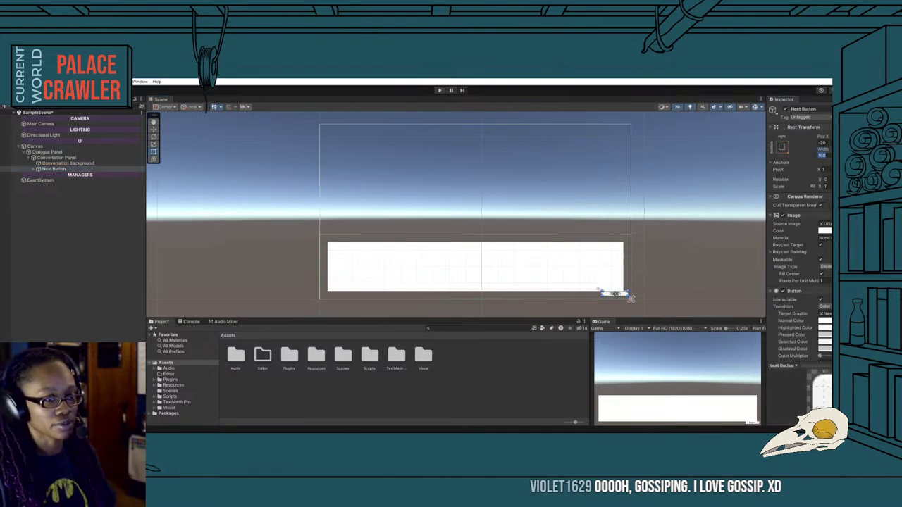
pyautogui.moveTo(603, 292); pyautogui.dragTo(595, 290)
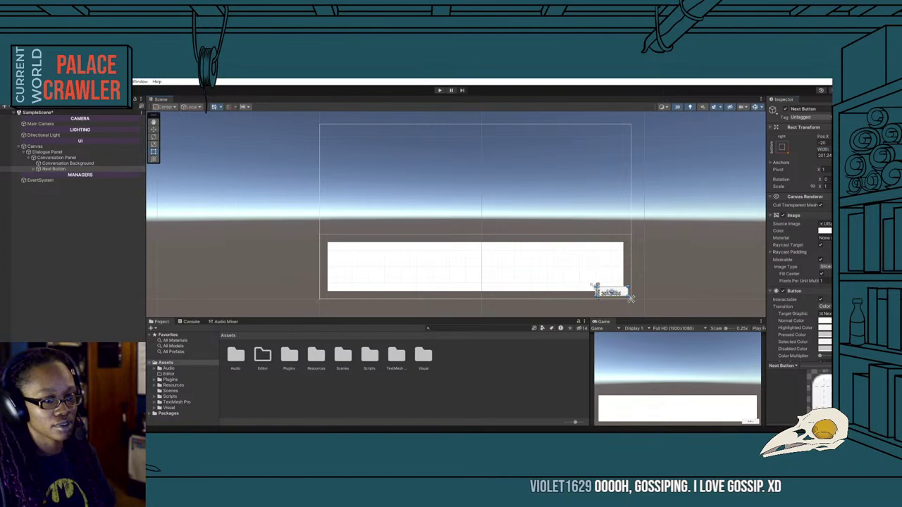
pyautogui.click(825, 155)
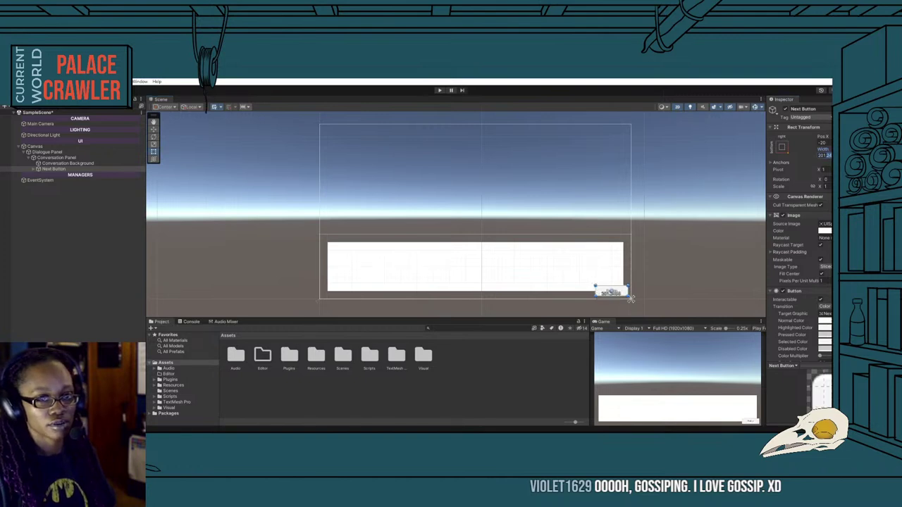
pyautogui.write('190')
pyautogui.press('Return')
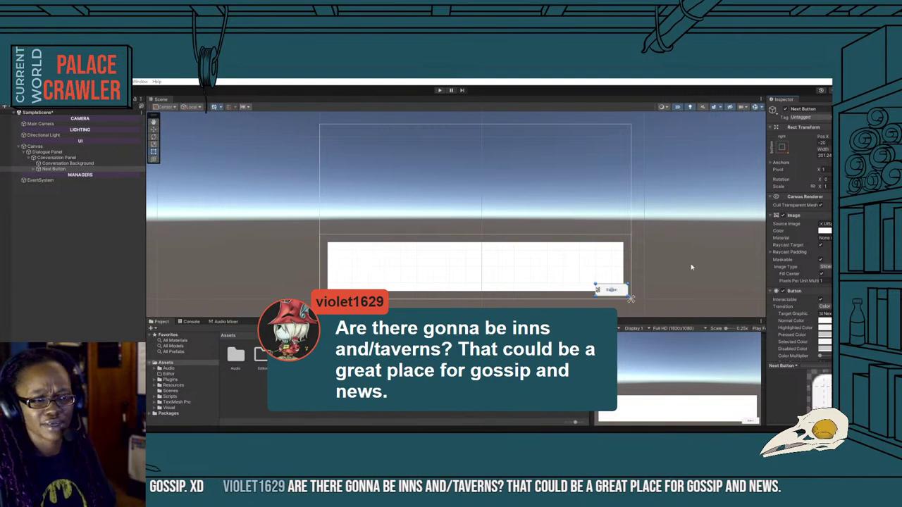
pyautogui.click(823, 155)
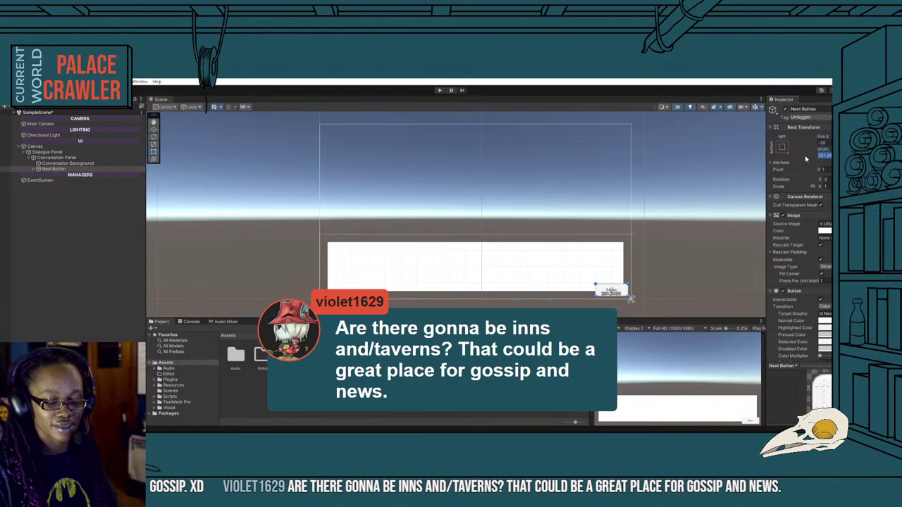
pyautogui.write('200')
pyautogui.press('Return')
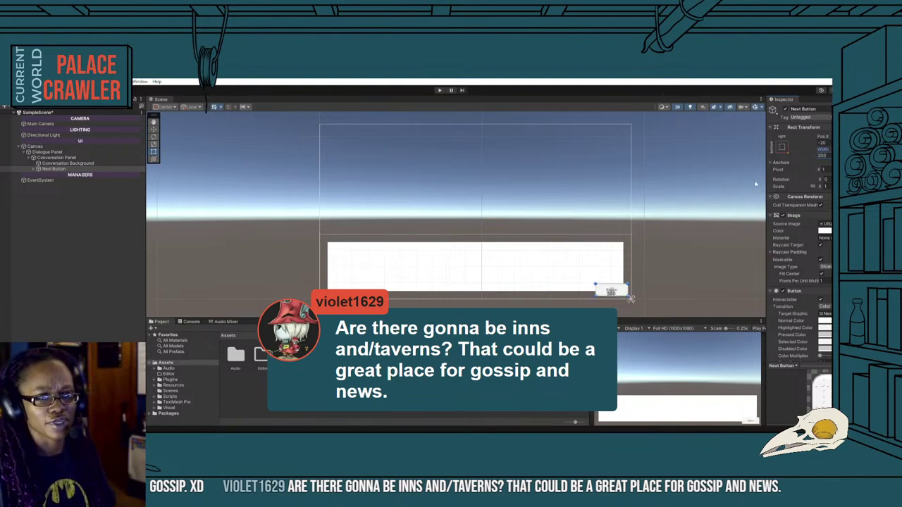
pyautogui.click(34, 169)
pyautogui.click(44, 175)
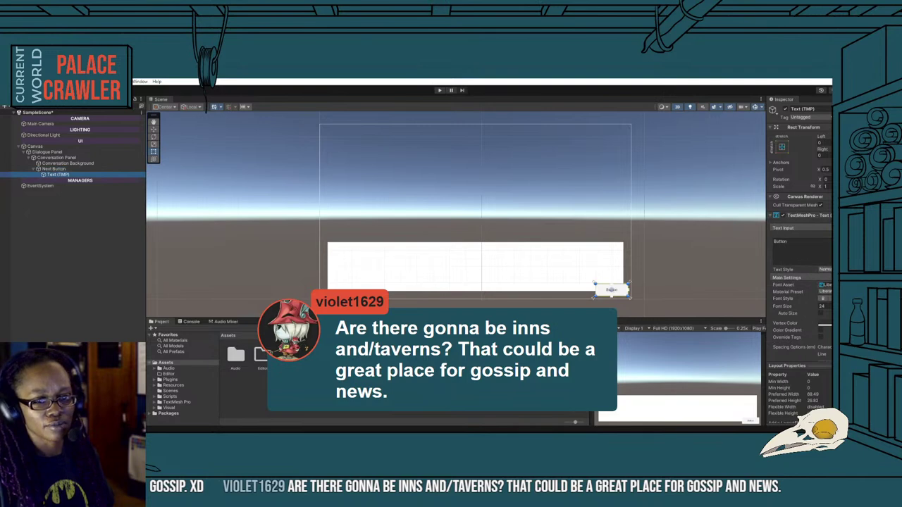
# Change the button label text to 'Next'.
pyautogui.click(830, 284)
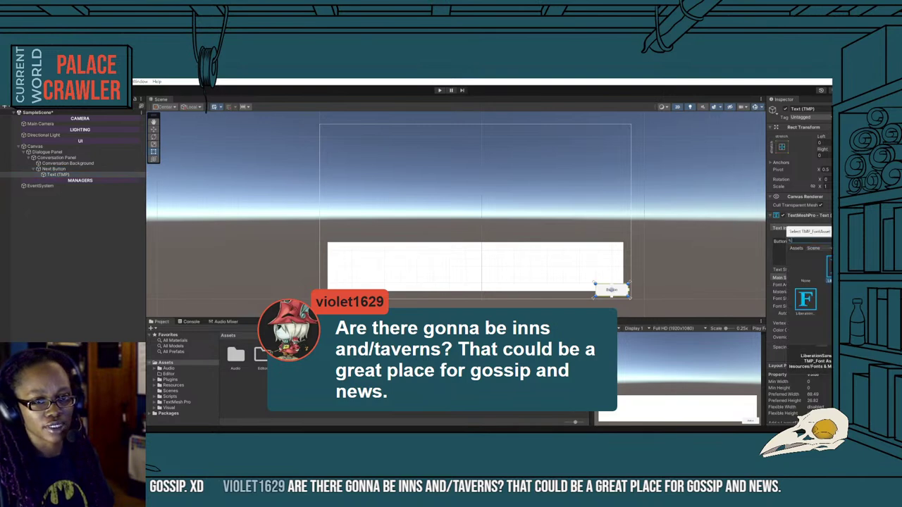
pyautogui.click(800, 246)
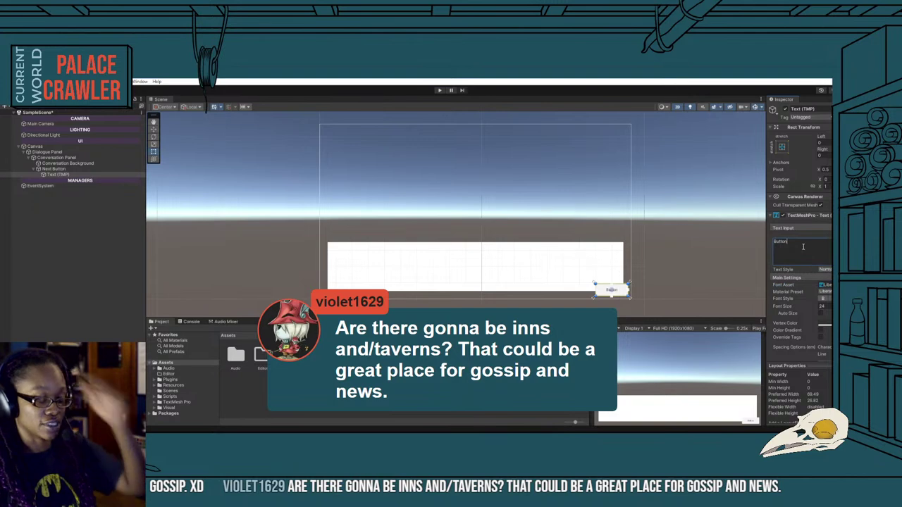
pyautogui.moveTo(803, 246); pyautogui.dragTo(765, 242)
pyautogui.write('Ne')
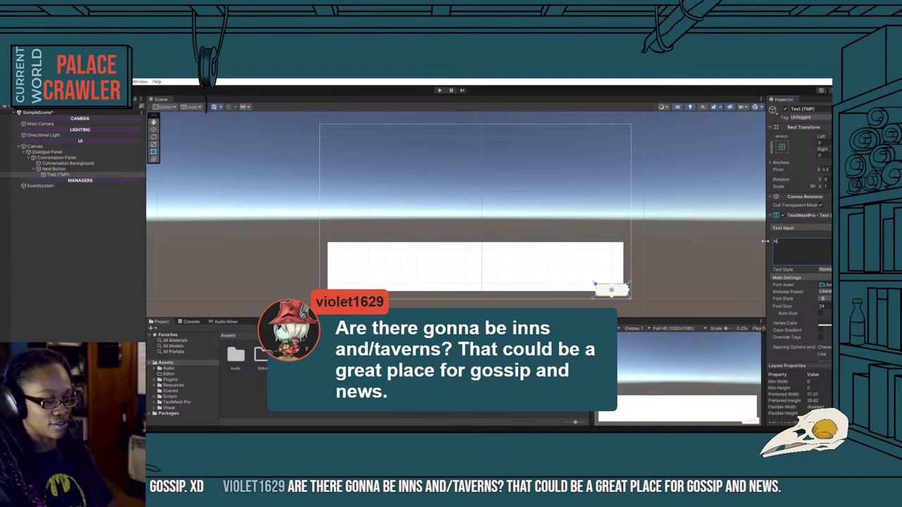
pyautogui.write('xt')
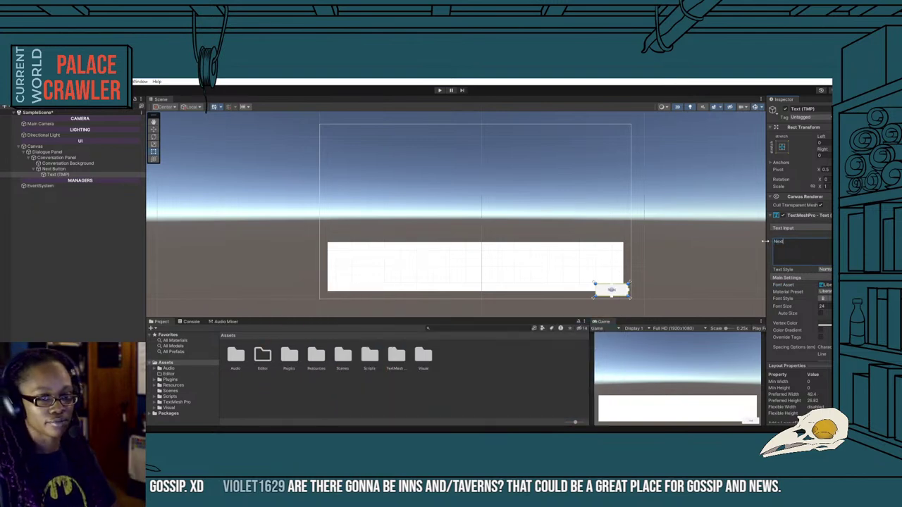
pyautogui.click(819, 313)
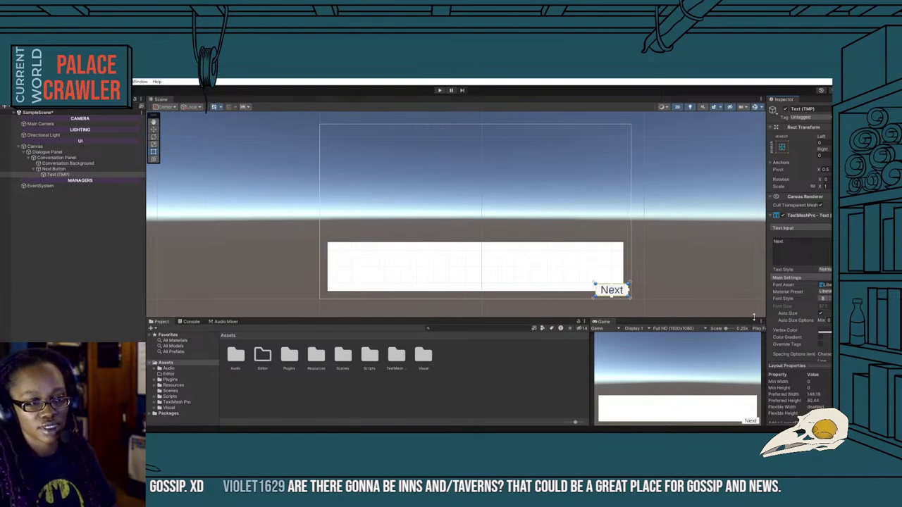
pyautogui.click(570, 296)
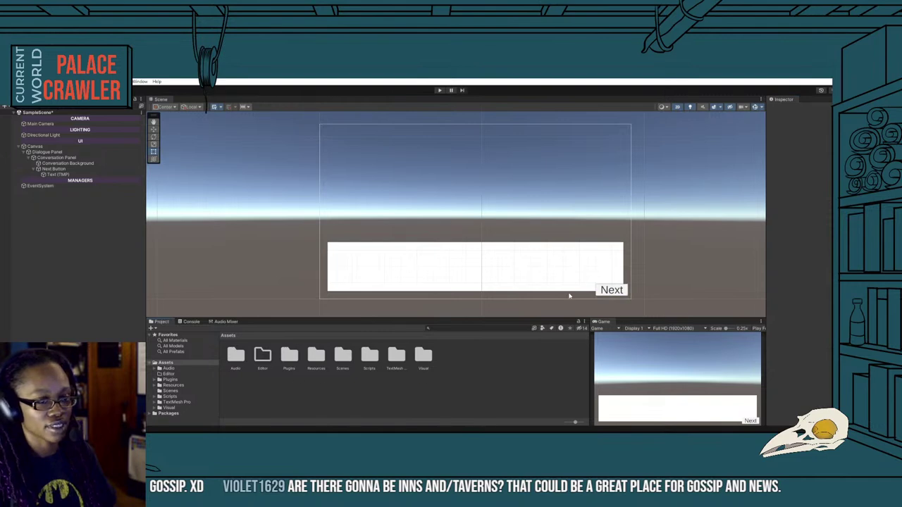
# Turn off Auto Size on the label and fix its font size at 48.
pyautogui.click(57, 174)
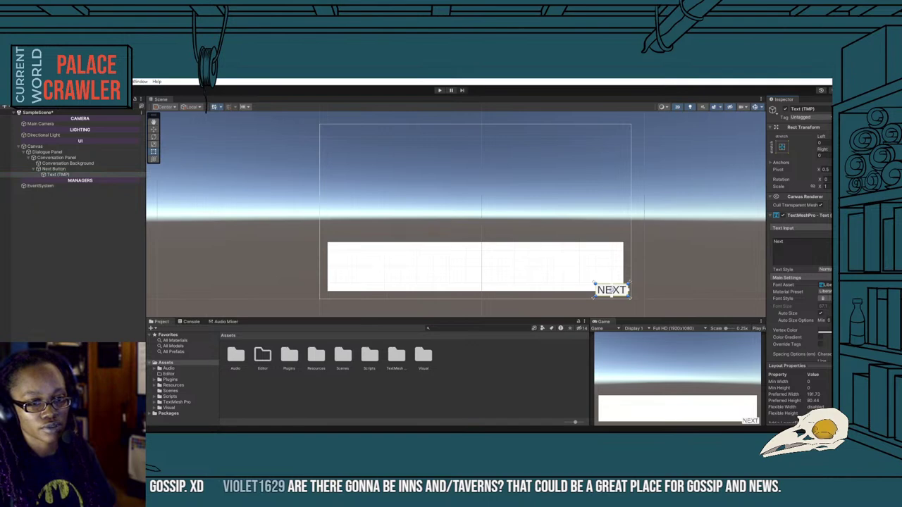
pyautogui.click(821, 314)
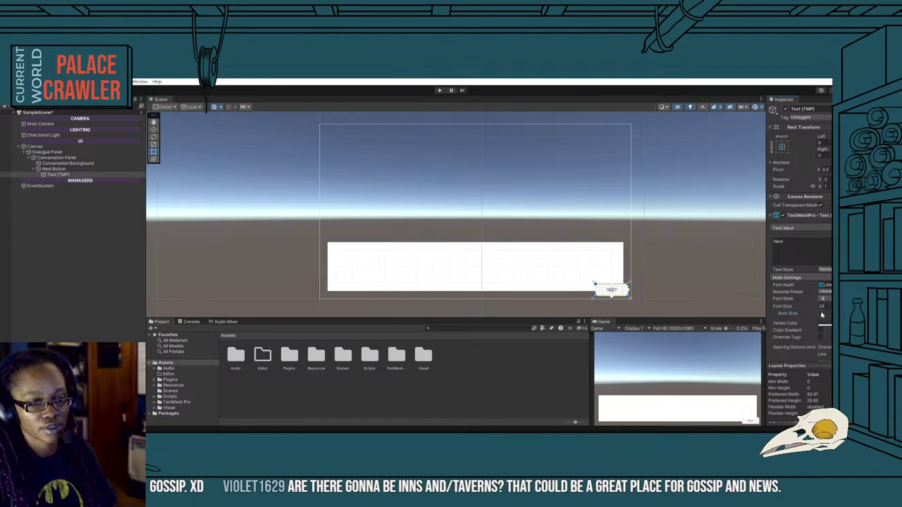
pyautogui.moveTo(821, 306); pyautogui.dragTo(827, 306)
pyautogui.write('48')
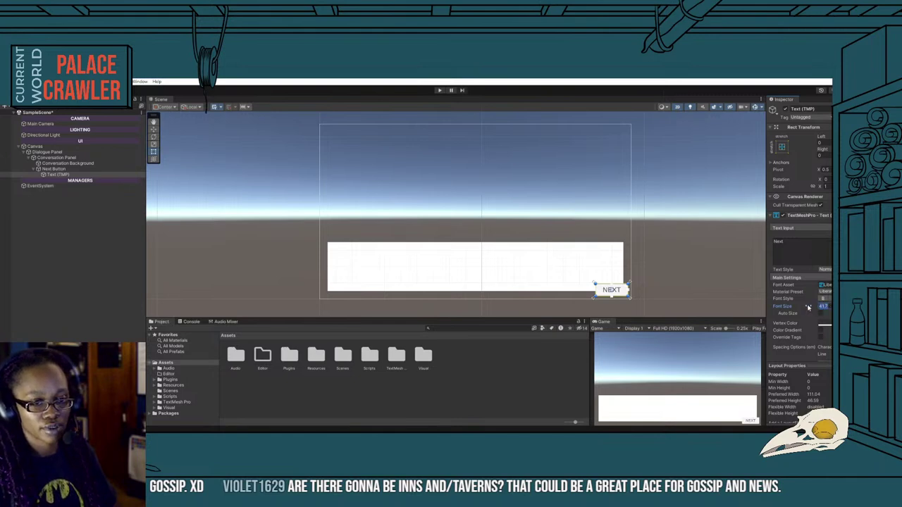
pyautogui.press('Return')
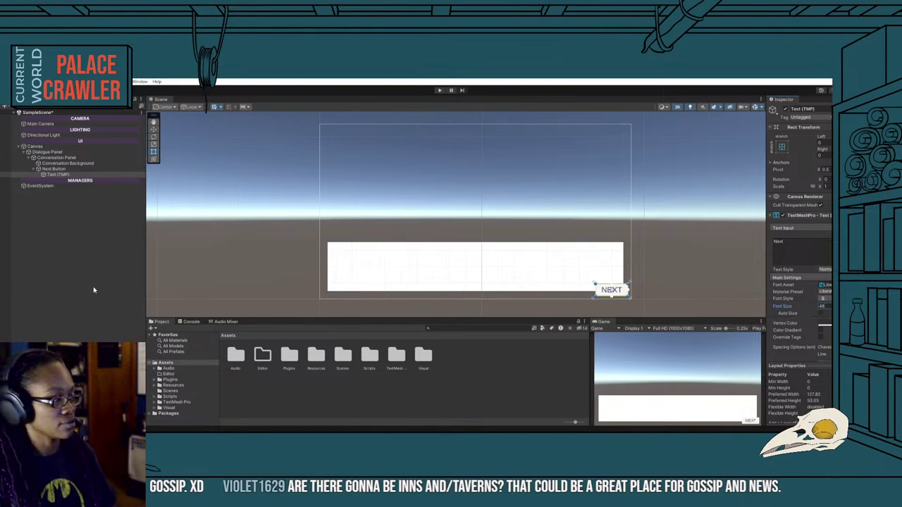
pyautogui.click(92, 288)
# Create a new folder named Fonts inside Assets/Visual.
pyautogui.doubleClick(422, 355)
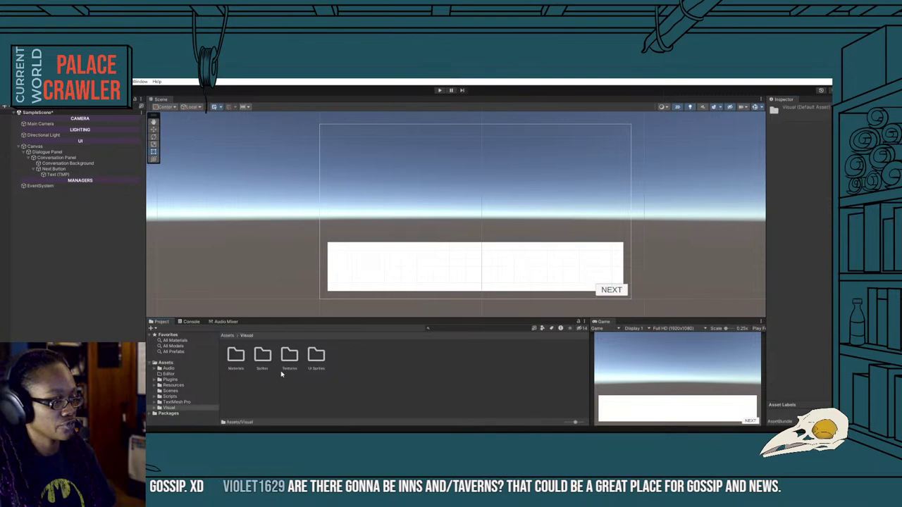
pyautogui.rightClick(346, 364)
pyautogui.moveTo(405, 169)
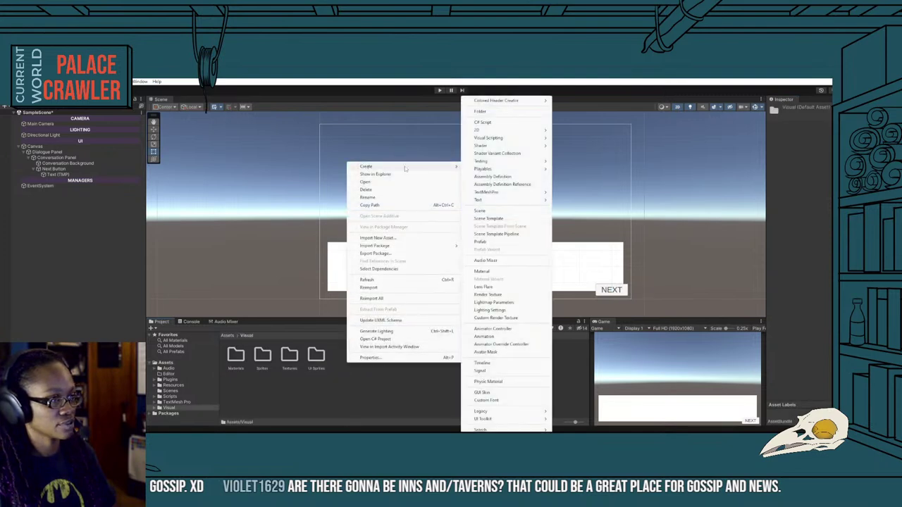
pyautogui.click(480, 111)
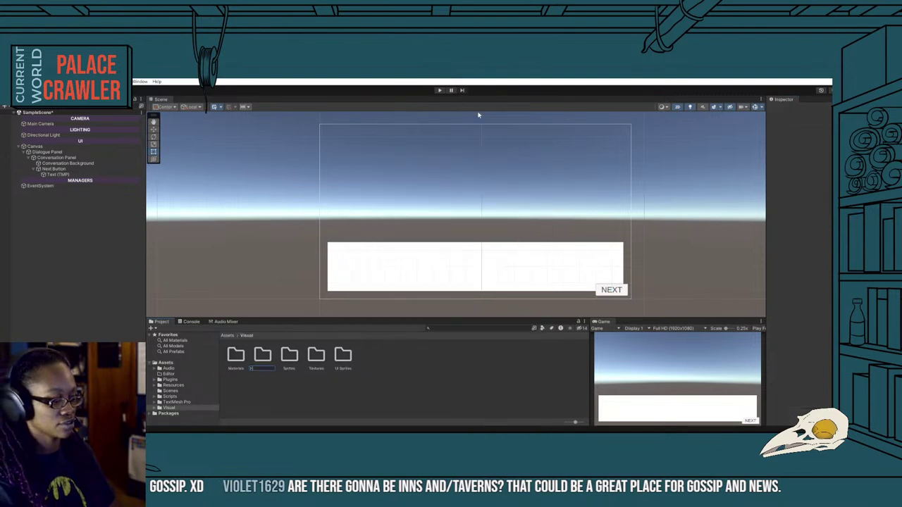
pyautogui.write('onts')
pyautogui.press('Return')
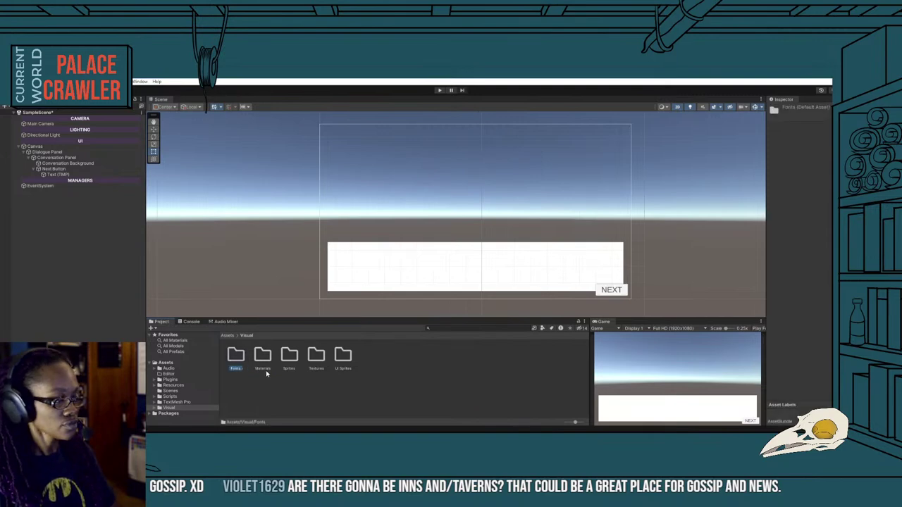
# Import the Girassol-Regular font file into the Fonts folder.
pyautogui.doubleClick(236, 355)
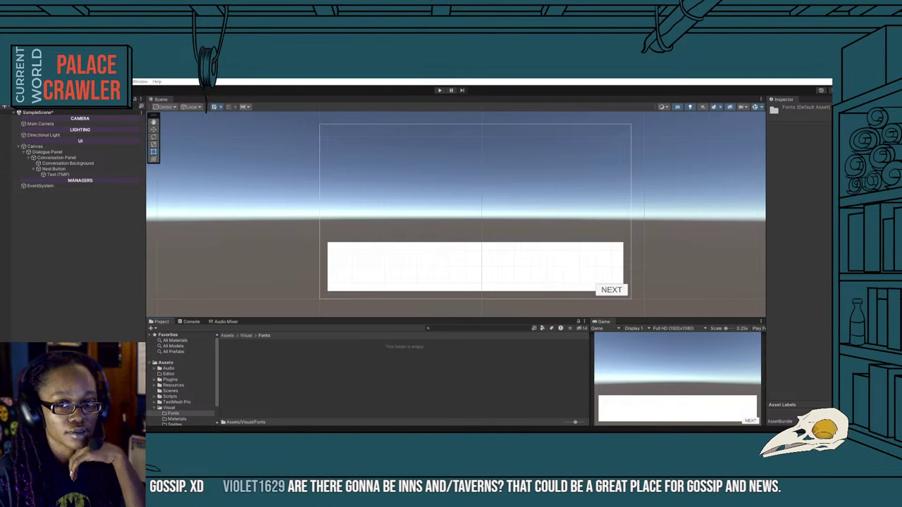
pyautogui.moveTo(274, 378); pyautogui.dragTo(263, 367)
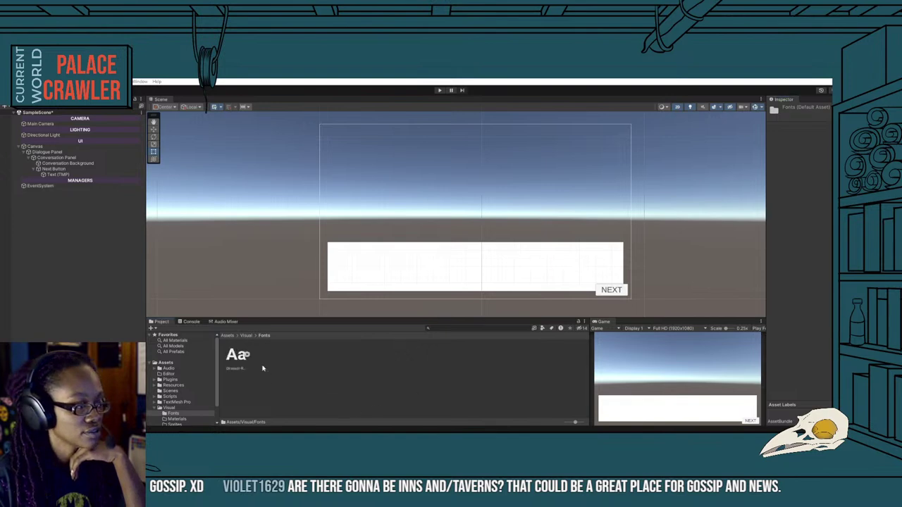
pyautogui.click(288, 364)
pyautogui.rightClick(236, 356)
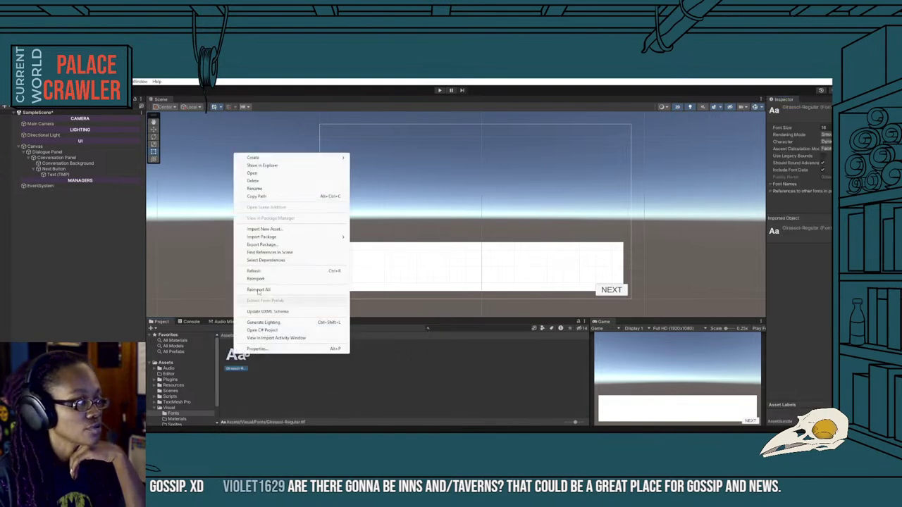
# Create a TextMeshPro font asset from the Girassol font in Fonts.
pyautogui.moveTo(293, 159)
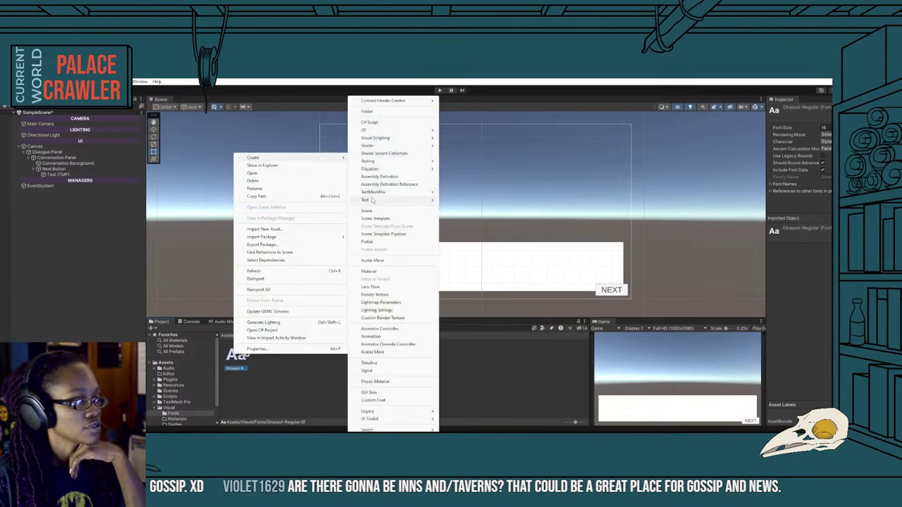
pyautogui.moveTo(388, 192)
pyautogui.click(458, 193)
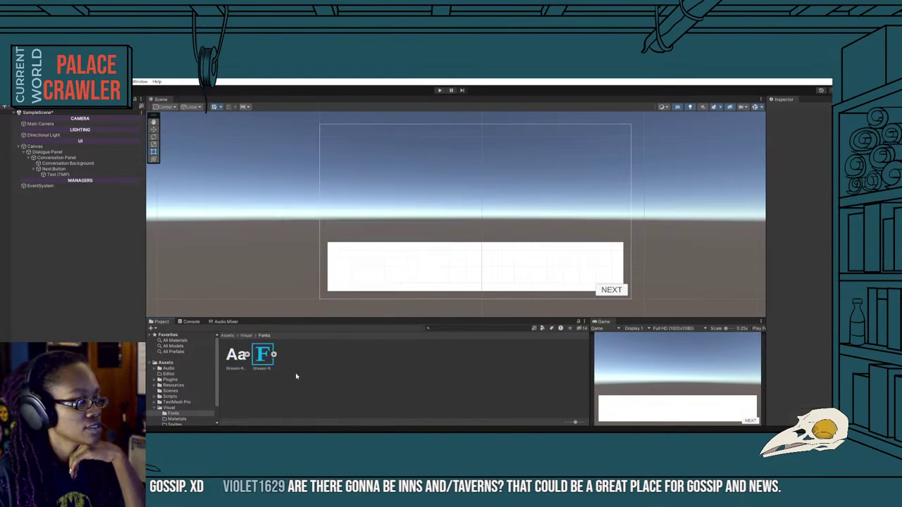
# Assign the Girassol SDF font asset to Next Button's Text (TMP) label and retype it as 'Next'.
pyautogui.click(58, 174)
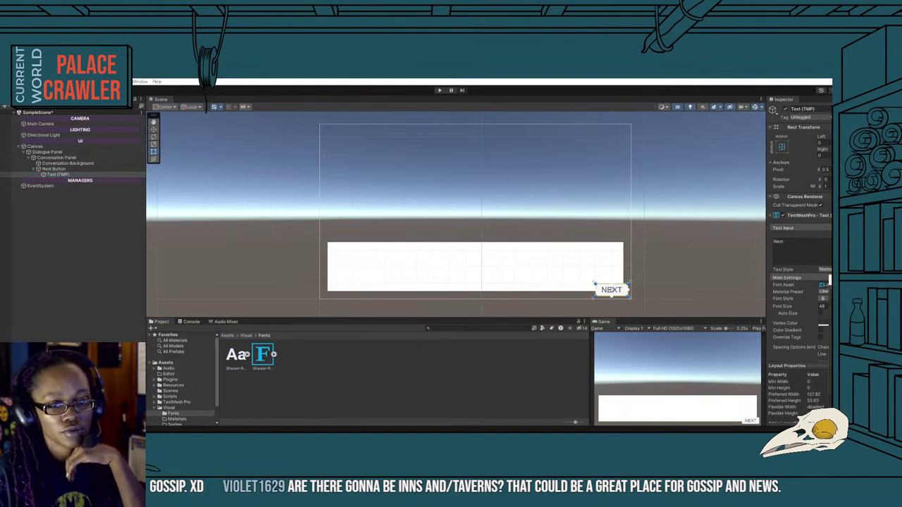
pyautogui.moveTo(262, 354); pyautogui.dragTo(822, 284)
pyautogui.click(544, 382)
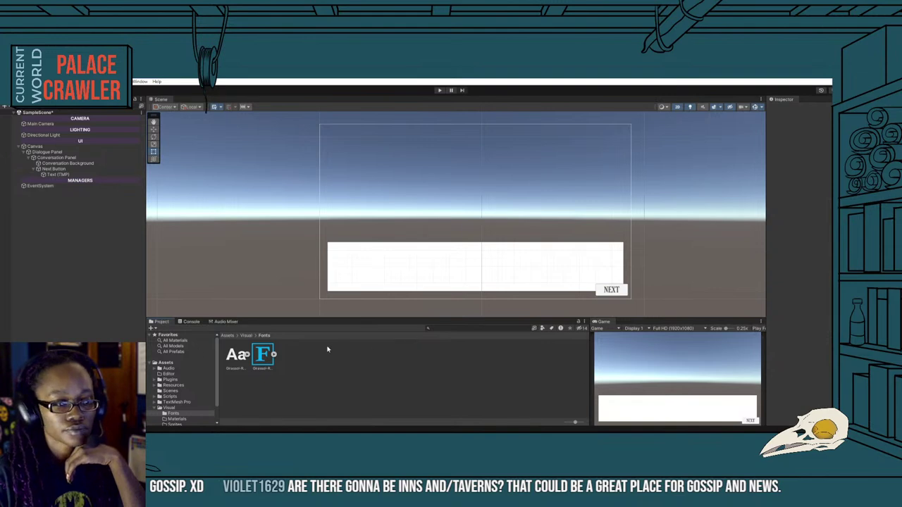
pyautogui.click(68, 175)
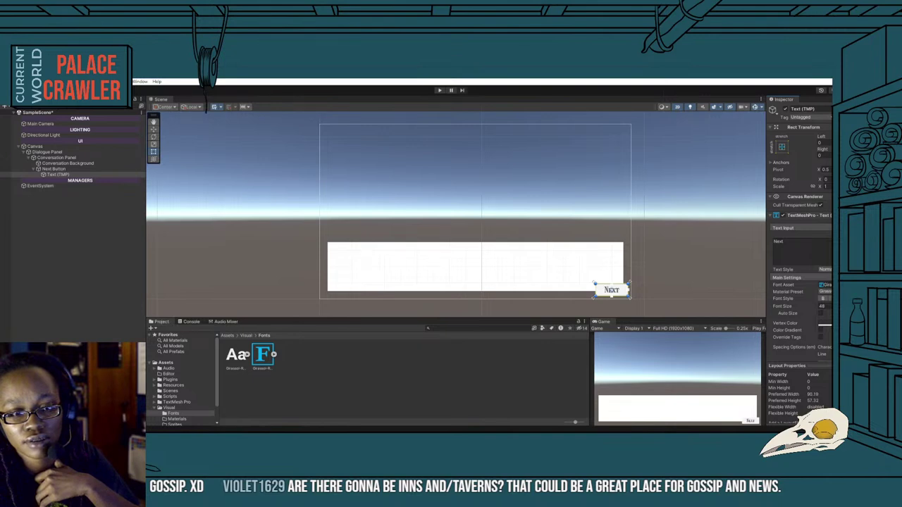
pyautogui.doubleClick(813, 248)
pyautogui.write('N')
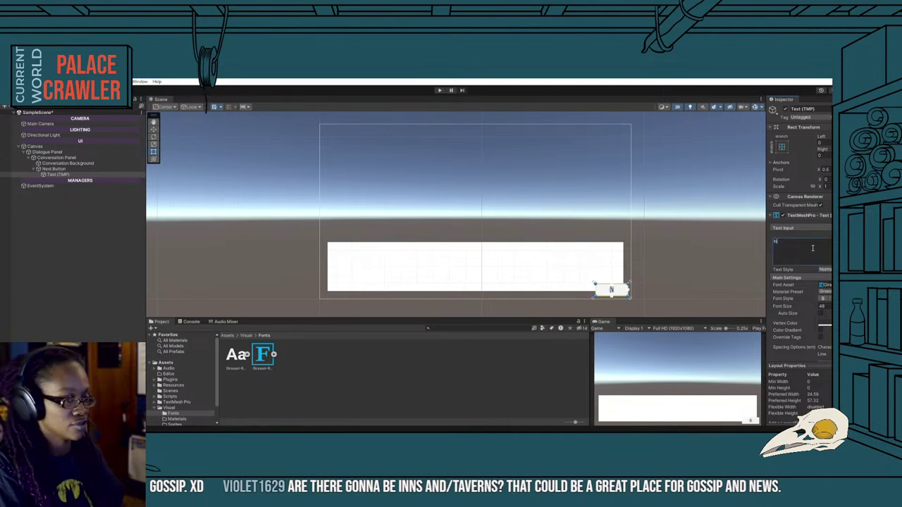
pyautogui.write('ext')
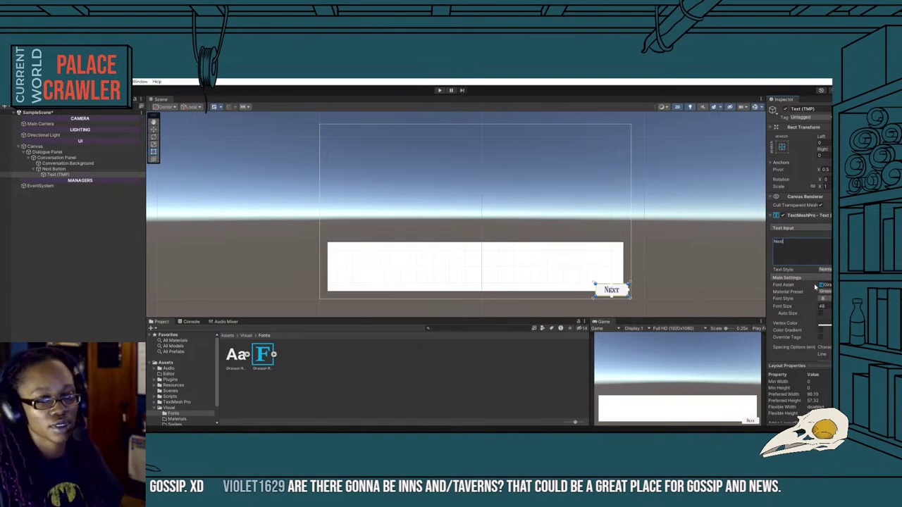
pyautogui.click(61, 298)
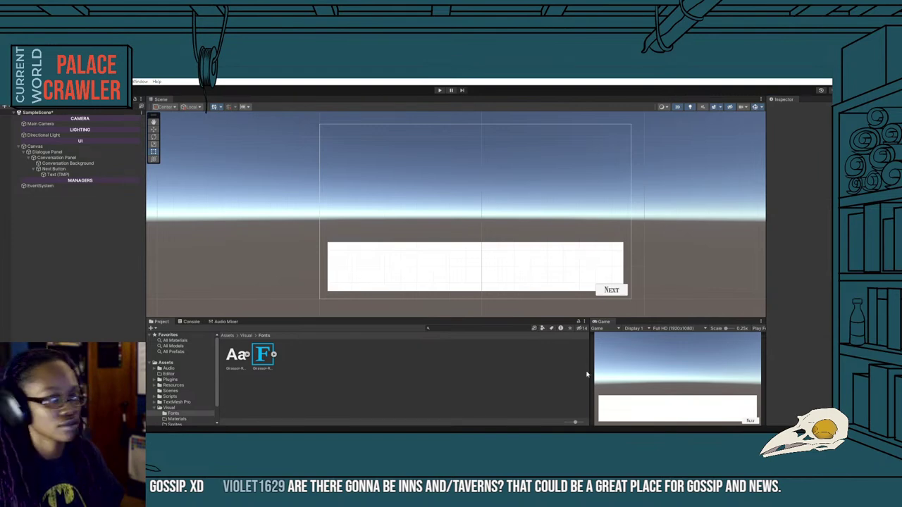
pyautogui.click(31, 170)
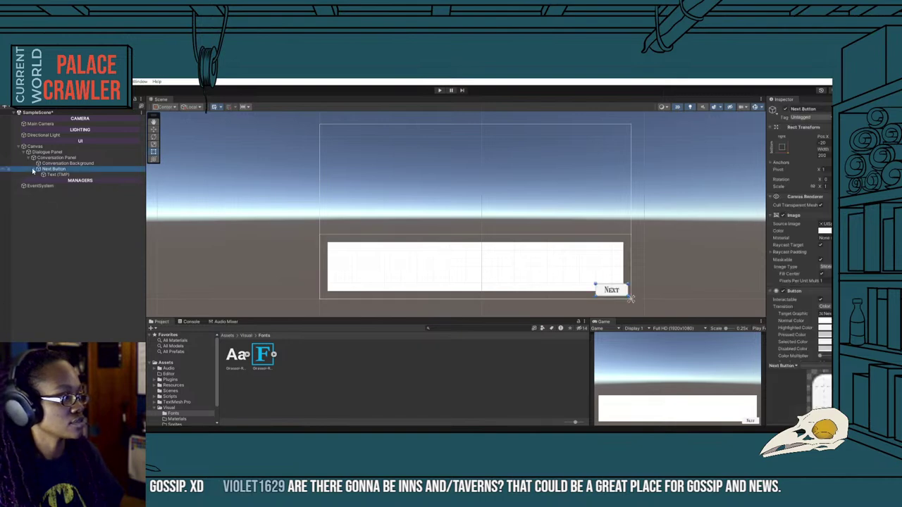
# Collapse Next Button in the Hierarchy and open the empty UI Sprites folder under Assets/Visual.
pyautogui.click(32, 170)
pyautogui.click(26, 235)
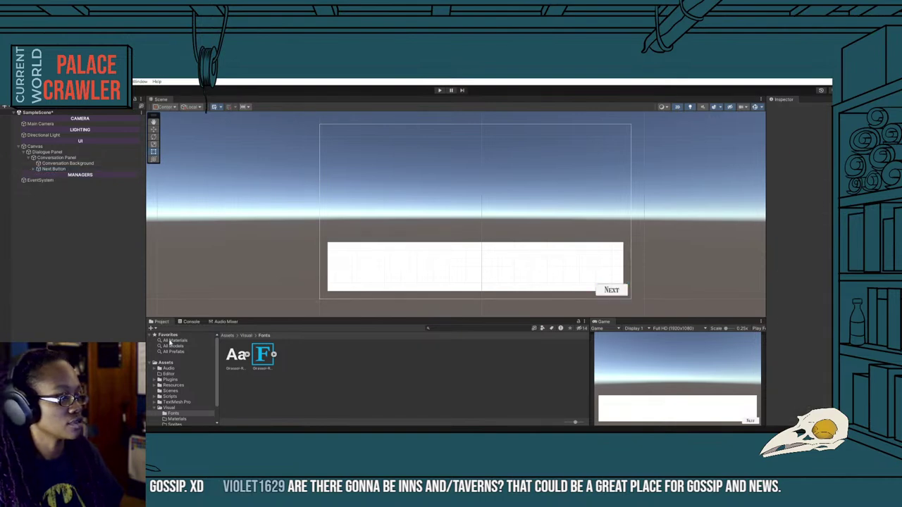
pyautogui.click(247, 335)
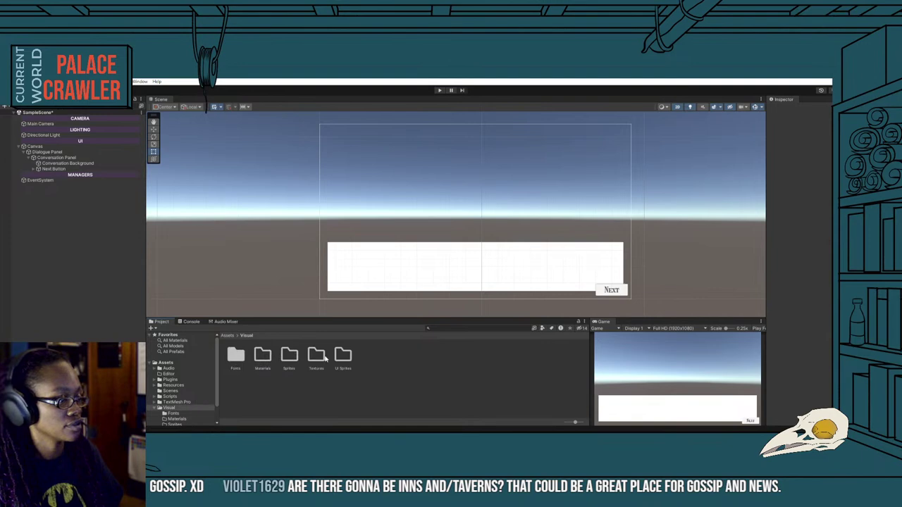
pyautogui.doubleClick(342, 356)
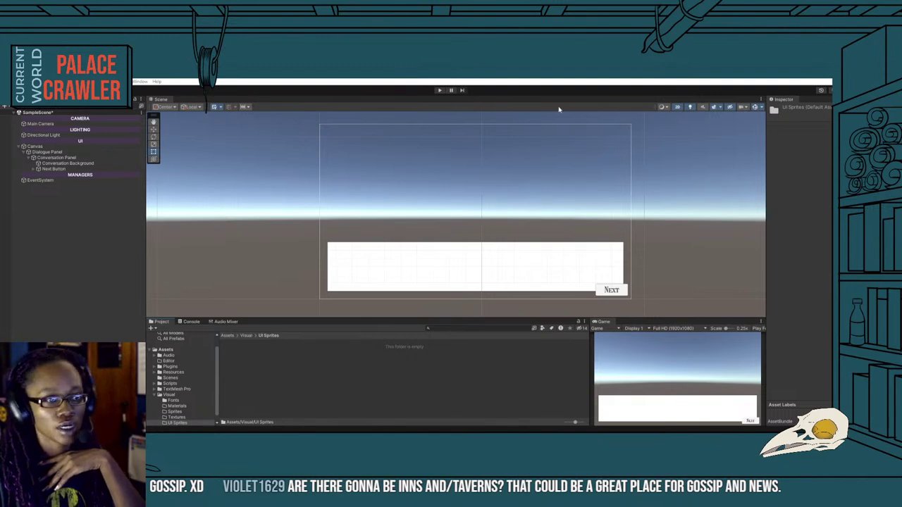
# Make Test UI Elements a Sprite in Multiple mode with Point filtering, then open Package Manager.
pyautogui.click(255, 361)
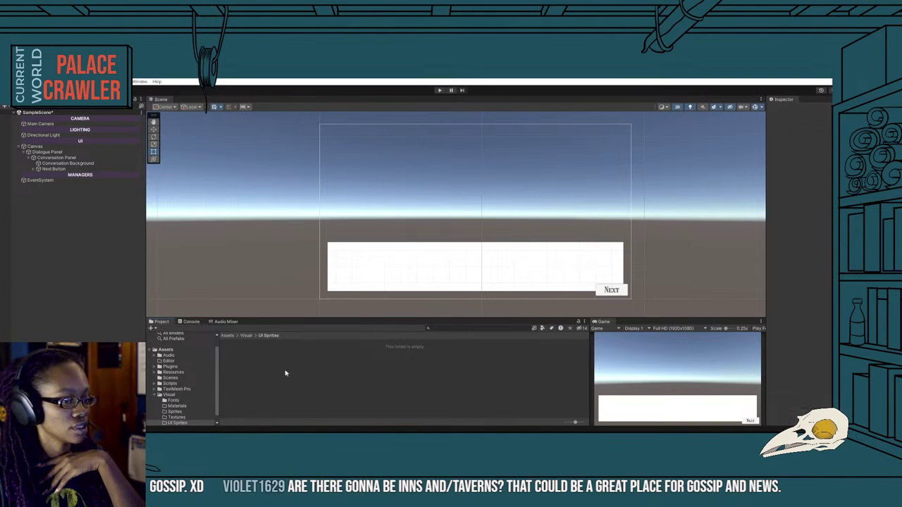
pyautogui.click(235, 354)
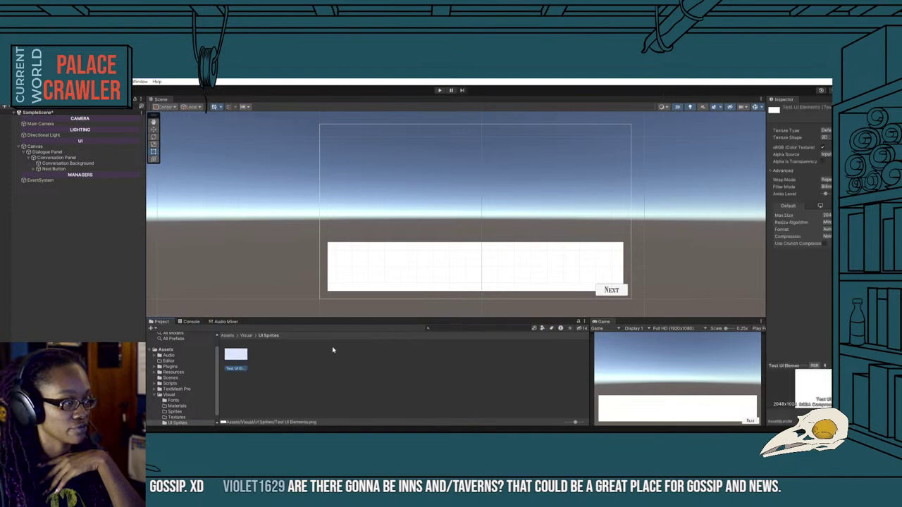
pyautogui.click(826, 161)
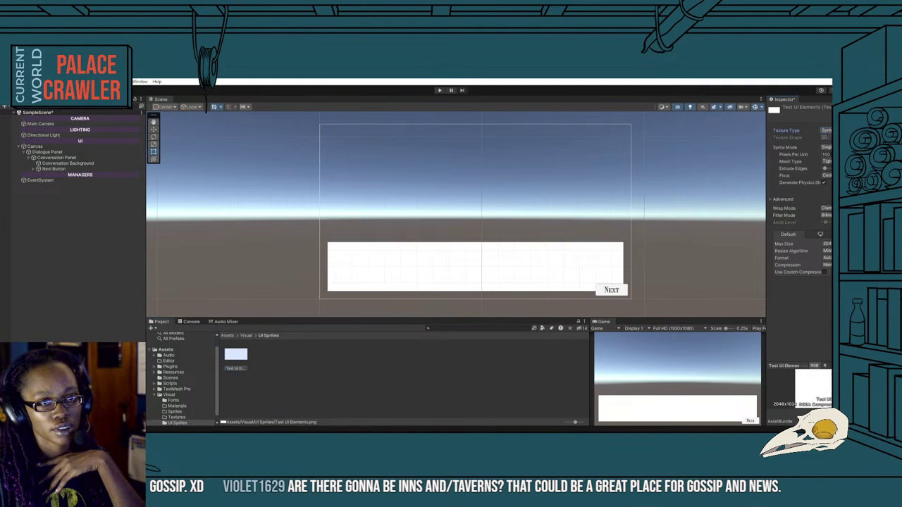
pyautogui.click(826, 147)
pyautogui.click(825, 162)
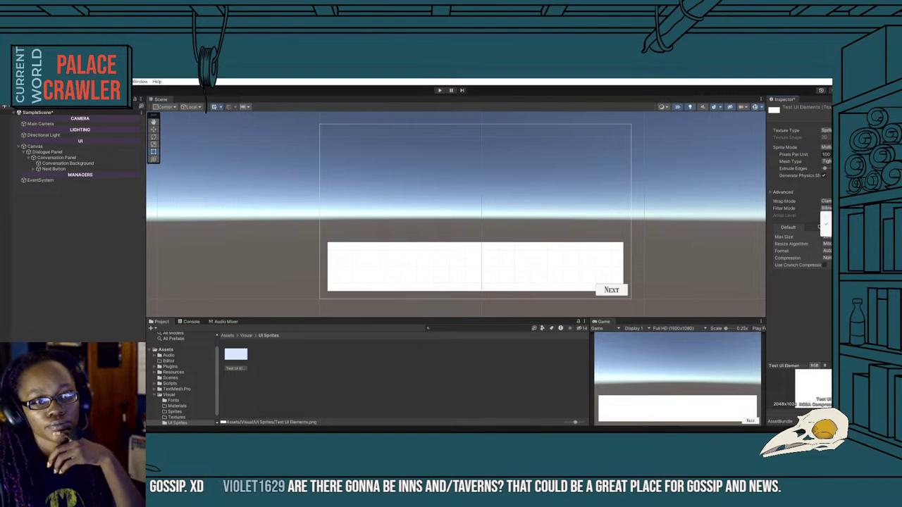
pyautogui.click(826, 215)
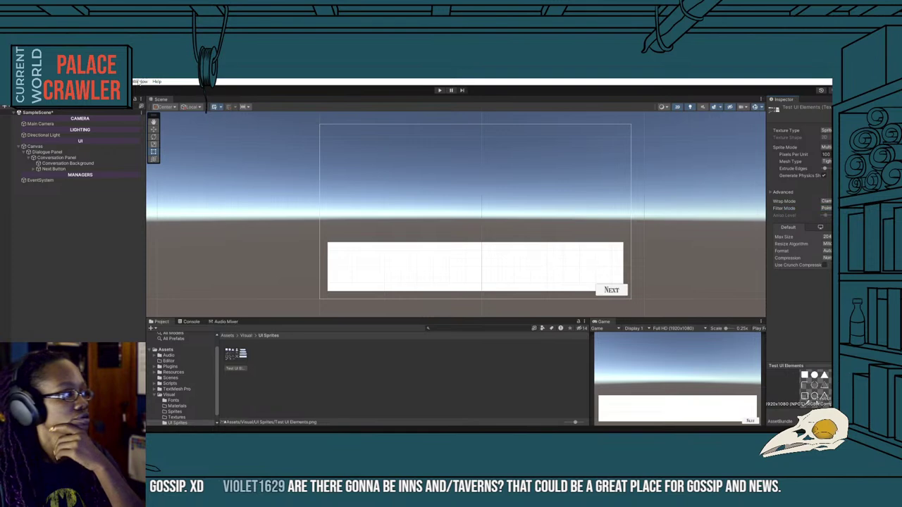
pyautogui.click(139, 82)
pyautogui.click(159, 159)
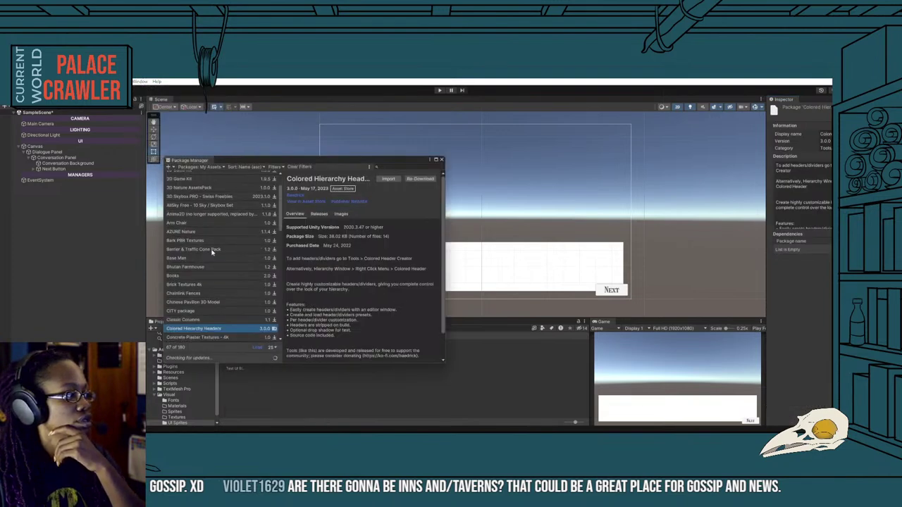
# Install the 2D Sprite package from the Unity Registry.
pyautogui.click(193, 167)
pyautogui.click(198, 176)
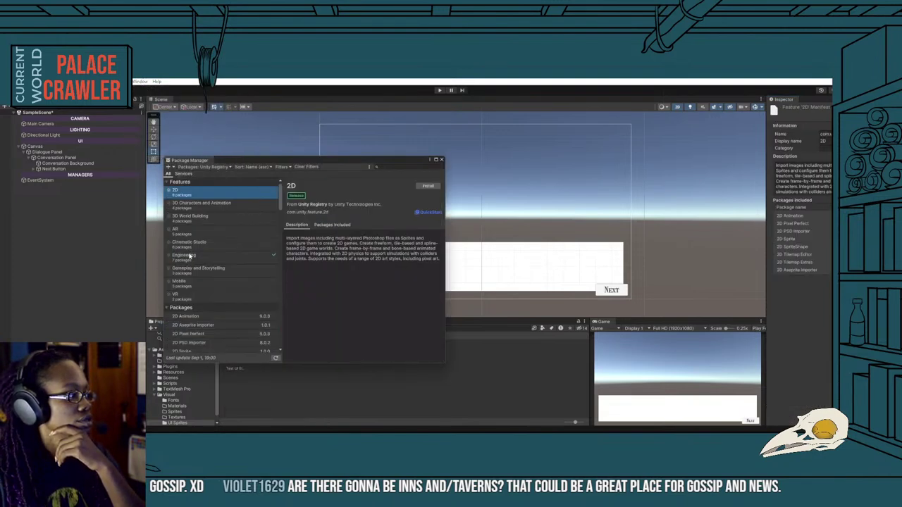
pyautogui.click(193, 352)
pyautogui.click(426, 185)
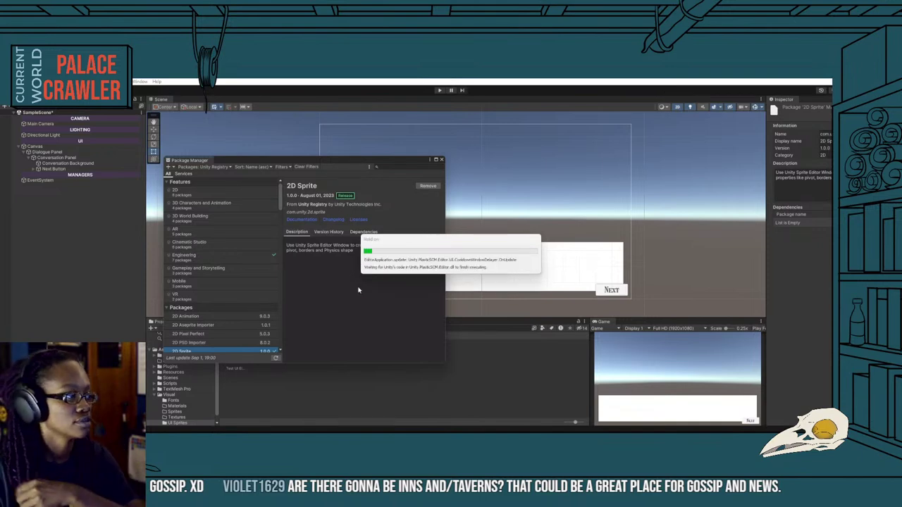
# Browse the Gameplay and Storytelling feature's included packages, then close the Package Manager.
pyautogui.click(240, 274)
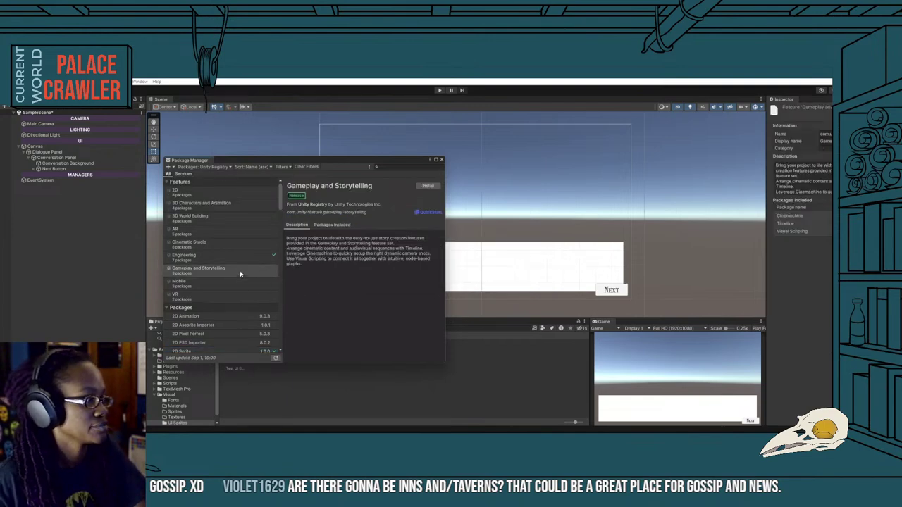
pyautogui.click(336, 225)
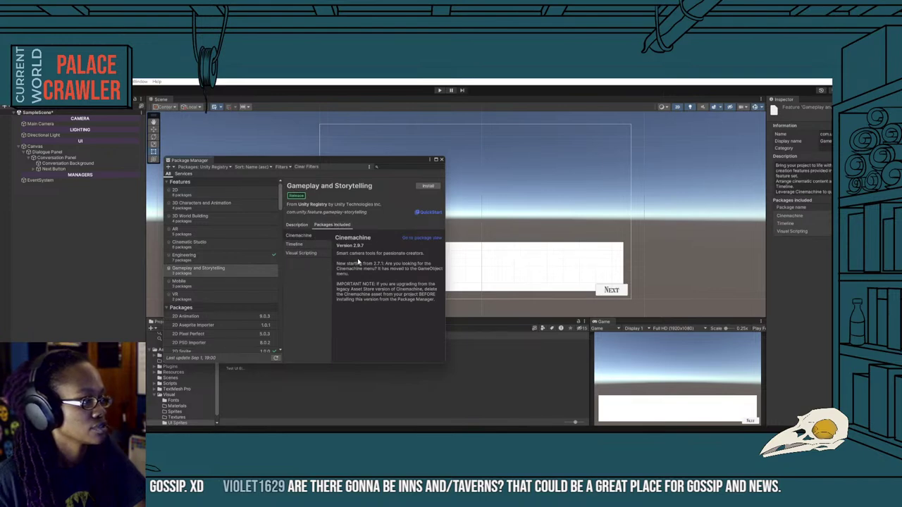
pyautogui.click(442, 160)
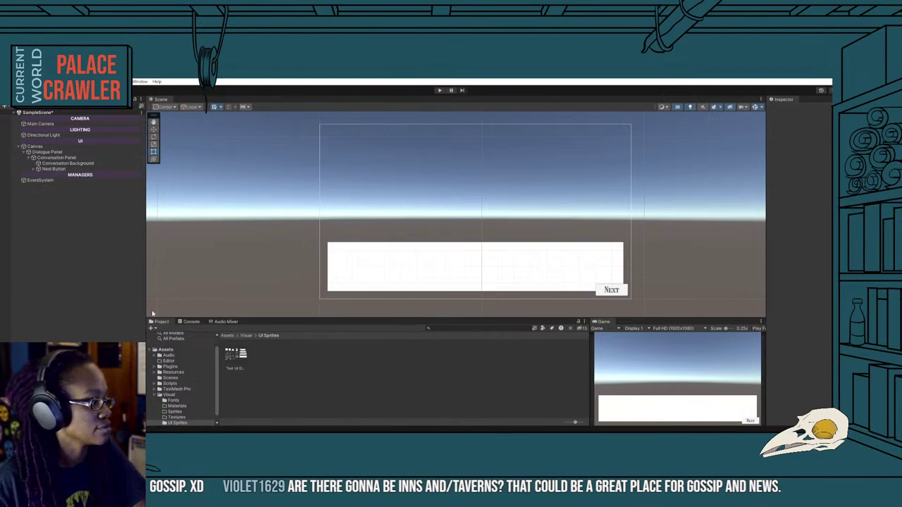
# Auto-slice Test UI Elements in an enlarged Sprite Editor and select the 176×176 Test UI Elements_0 sprite.
pyautogui.click(238, 356)
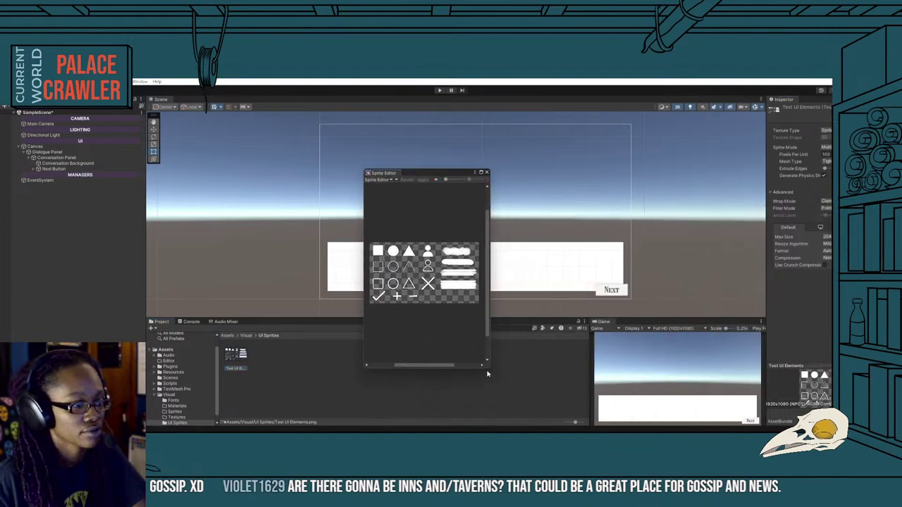
pyautogui.moveTo(487, 374); pyautogui.dragTo(765, 391)
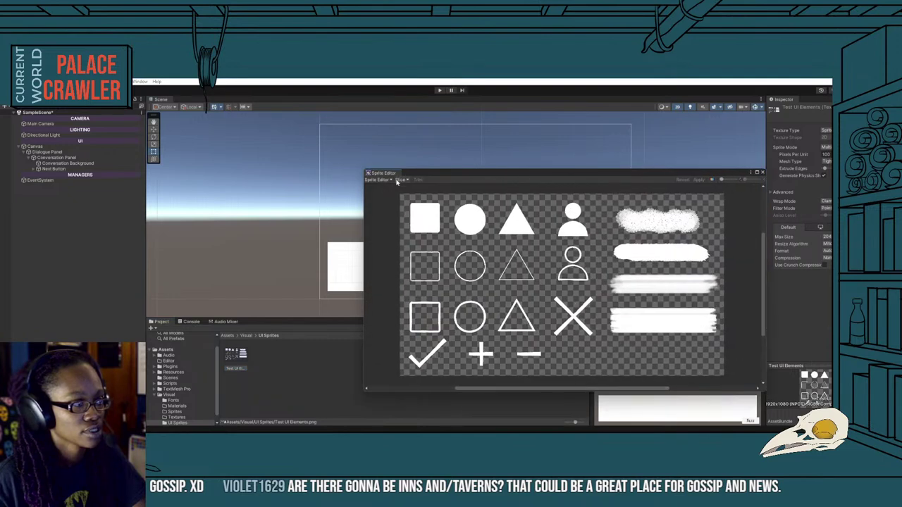
pyautogui.click(393, 181)
pyautogui.click(404, 184)
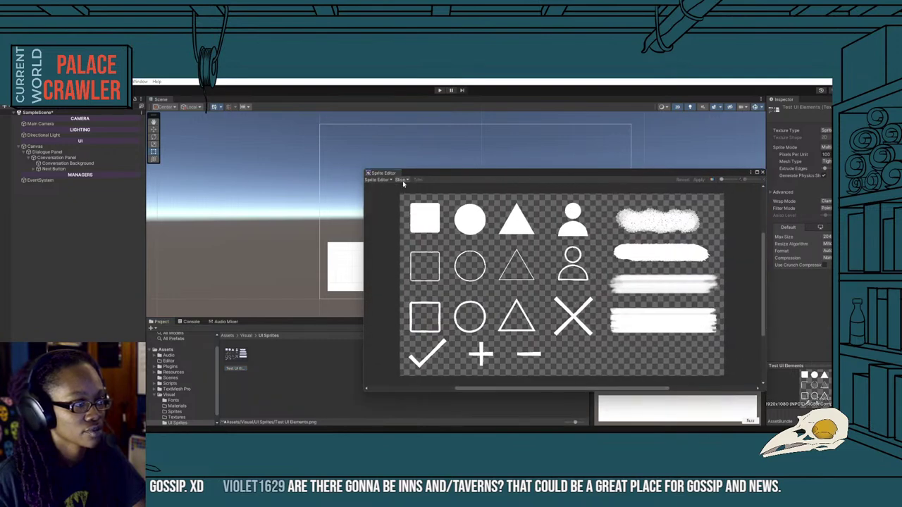
pyautogui.click(404, 183)
pyautogui.click(469, 260)
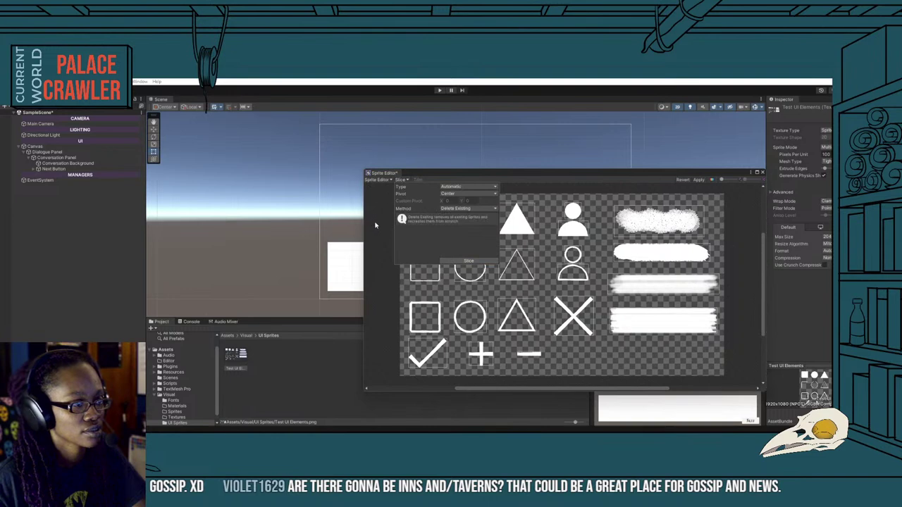
pyautogui.click(376, 225)
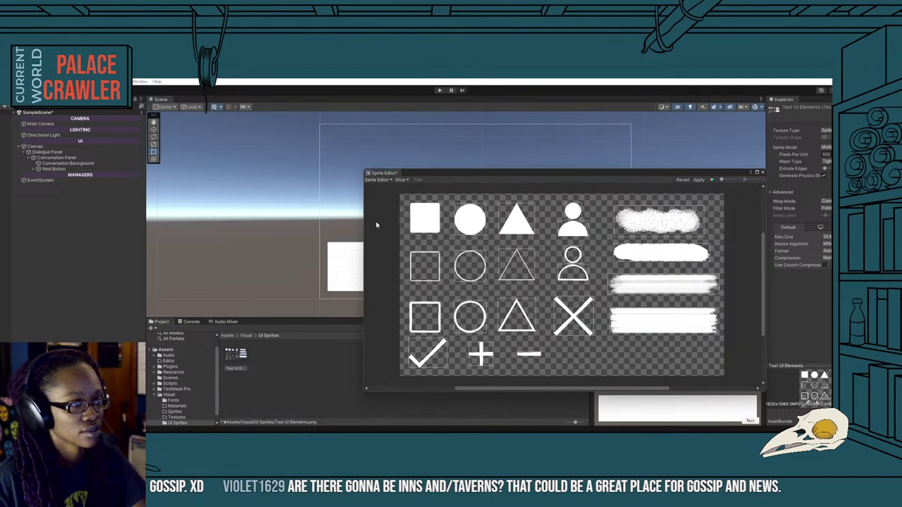
pyautogui.click(438, 227)
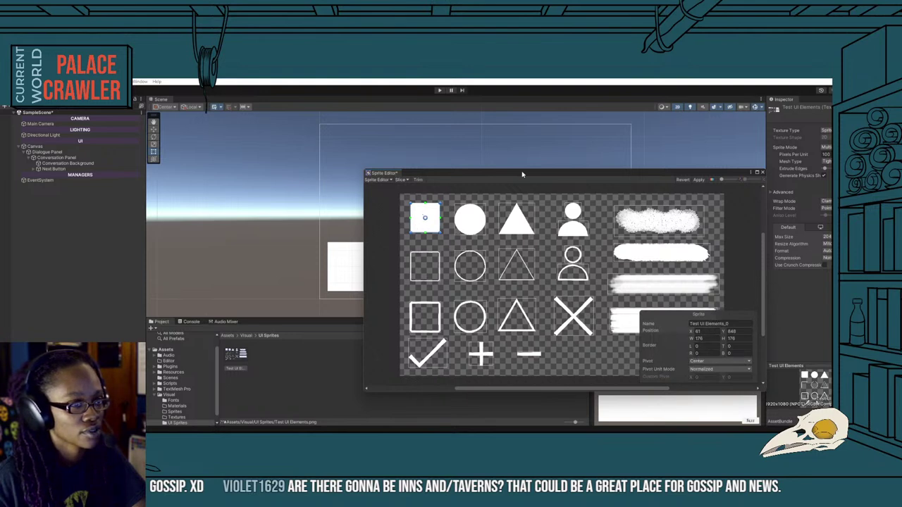
# Reposition and enlarge the Sprite Editor, then give the top-left square sprite 20-pixel borders.
pyautogui.moveTo(522, 174); pyautogui.dragTo(304, 116)
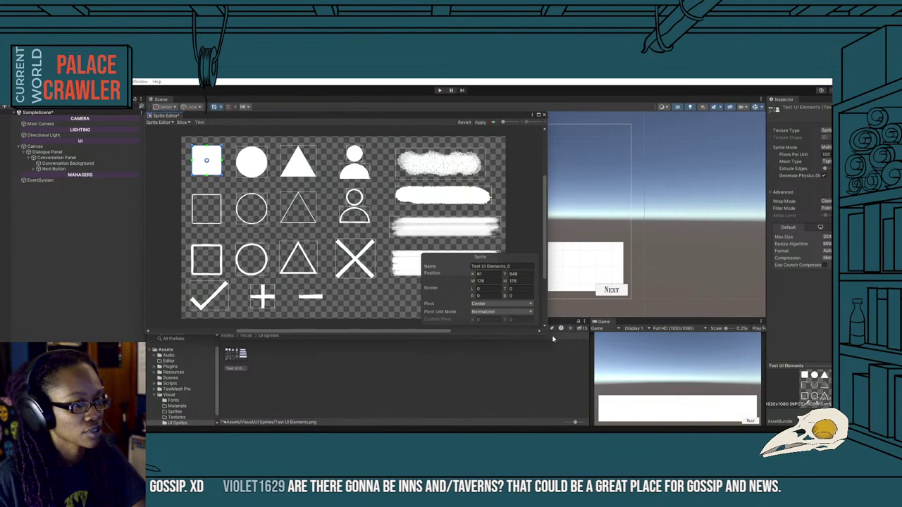
pyautogui.moveTo(548, 337); pyautogui.dragTo(737, 406)
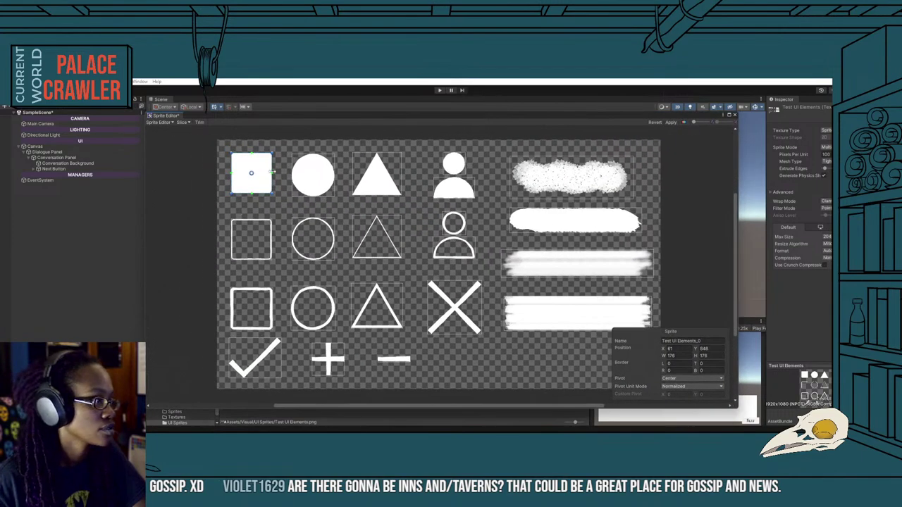
pyautogui.moveTo(271, 172); pyautogui.dragTo(268, 173)
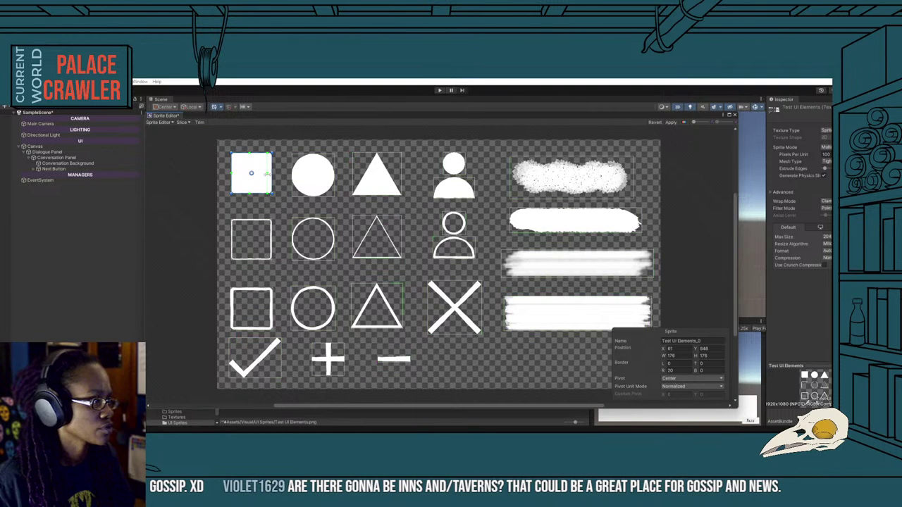
pyautogui.click(676, 364)
pyautogui.write('20')
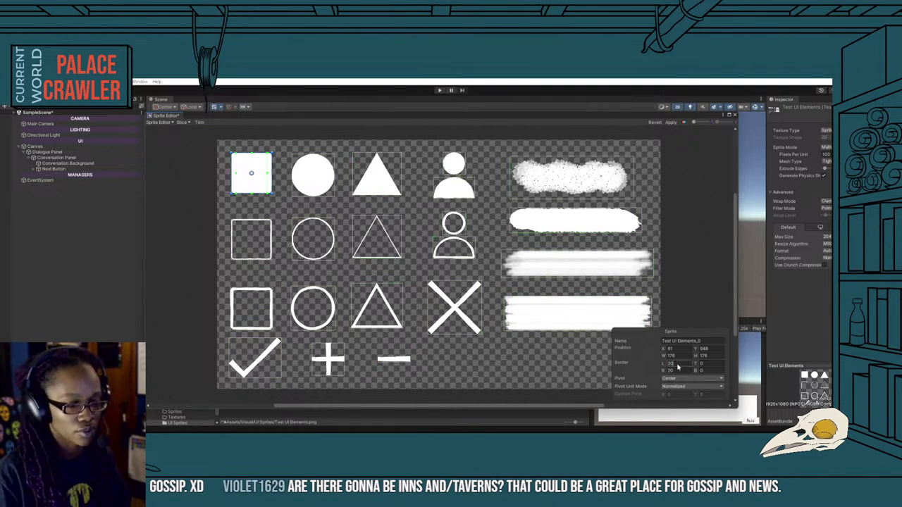
pyautogui.press('Tab')
pyautogui.write('20')
pyautogui.press('Tab')
pyautogui.press('Tab')
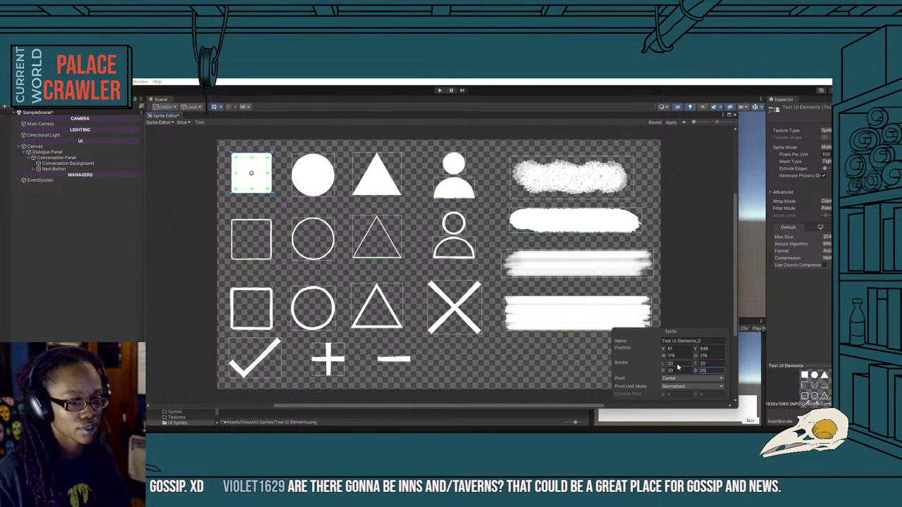
pyautogui.click(418, 304)
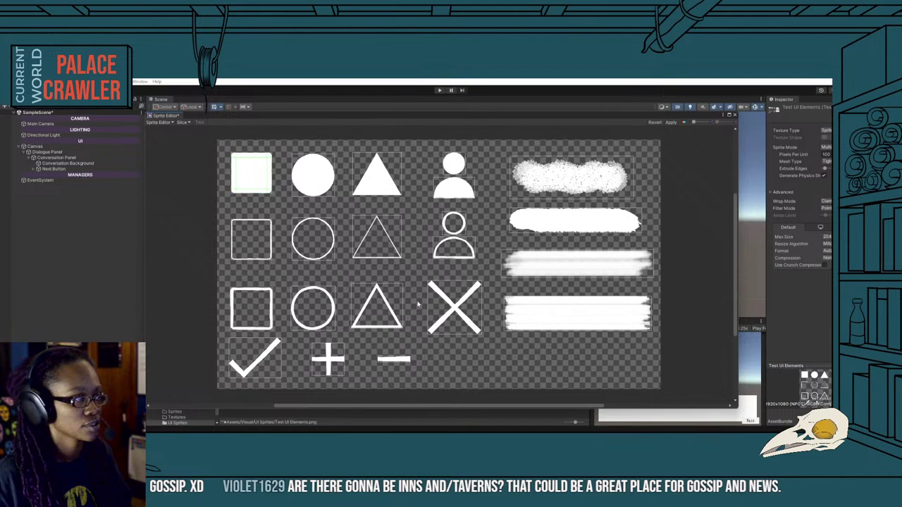
# Set 20-pixel borders on the outlined square sprite in the second row.
pyautogui.click(268, 253)
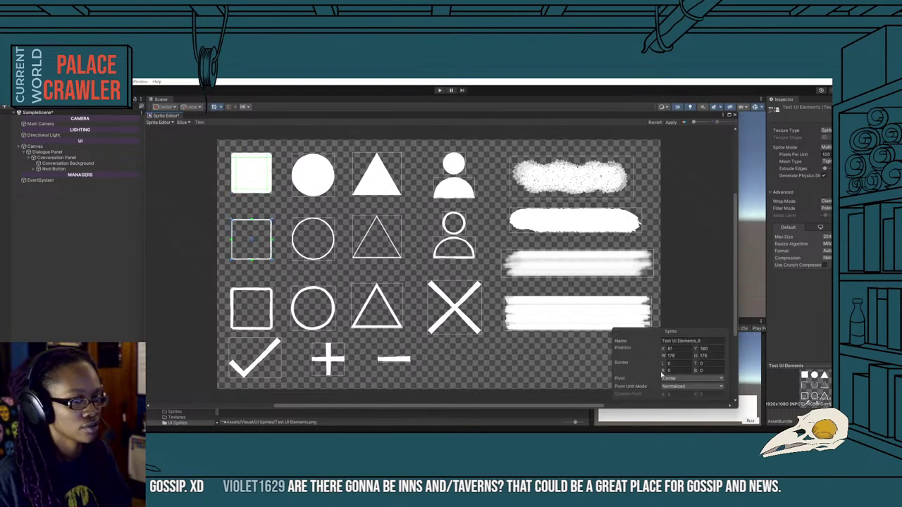
pyautogui.write('20')
pyautogui.press('Tab')
pyautogui.write('20')
pyautogui.press('Tab')
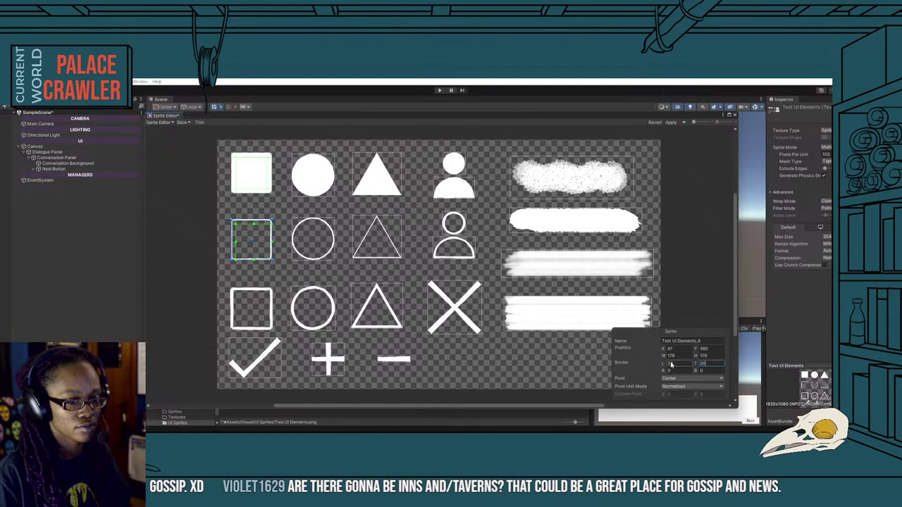
pyautogui.press('Tab')
pyautogui.press('Tab')
pyautogui.write('20')
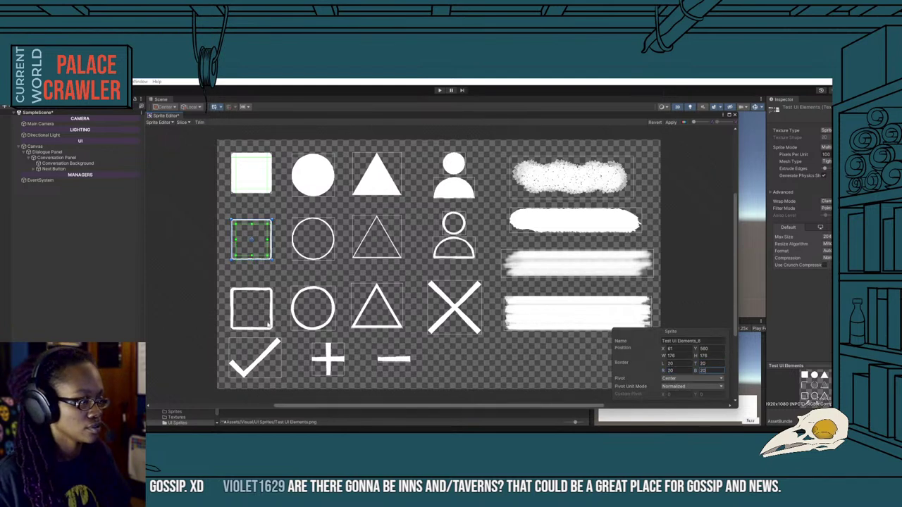
# Give the third-row outlined square 20-pixel L, T, R, B borders, apply, and close the Sprite Editor.
pyautogui.click(251, 308)
pyautogui.click(669, 363)
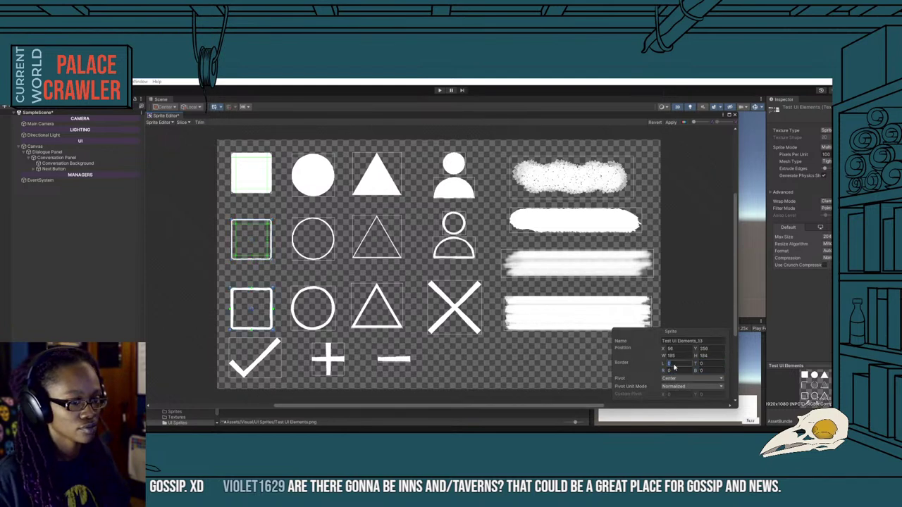
pyautogui.write('20')
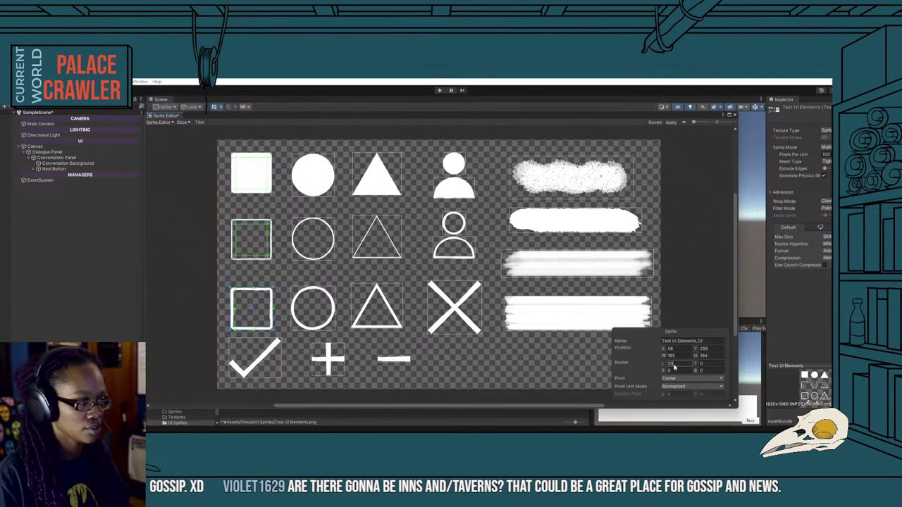
pyautogui.press('Tab')
pyautogui.write('20')
pyautogui.press('Tab')
pyautogui.write('20')
pyautogui.press('Tab')
pyautogui.write('20')
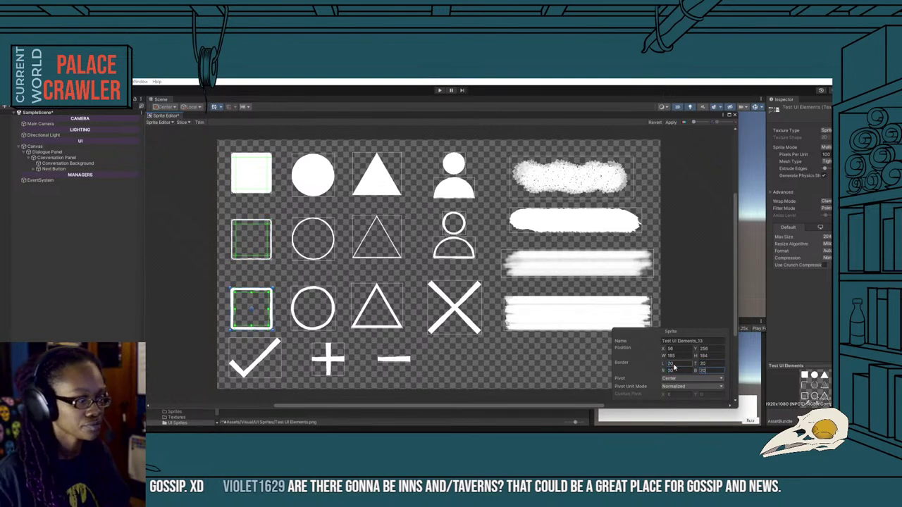
pyautogui.click(491, 370)
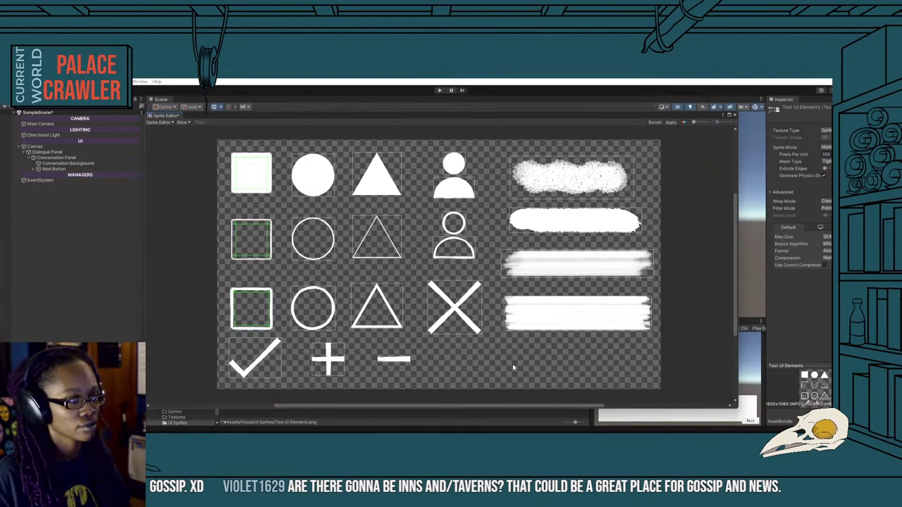
pyautogui.click(670, 122)
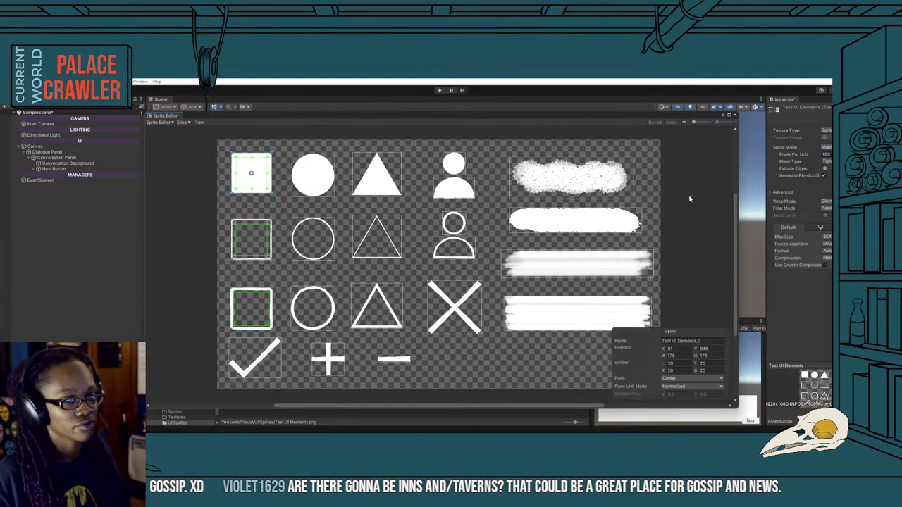
pyautogui.click(732, 115)
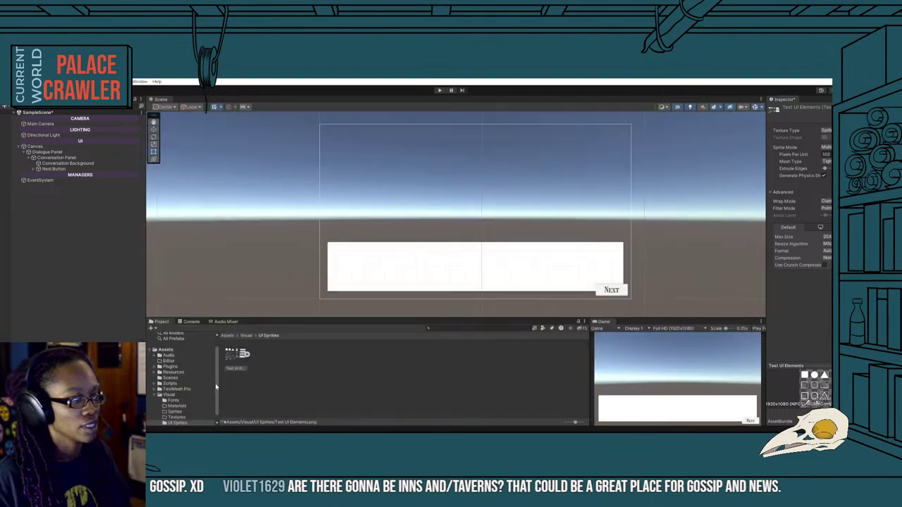
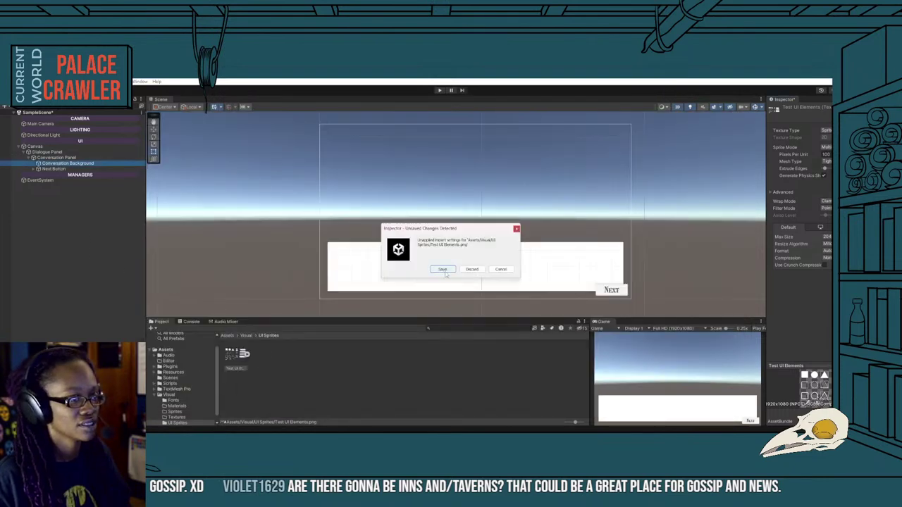
# Save the sprite's import settings and assign the Test UI Elements sprite to Conversation Background's Source Image.
pyautogui.click(442, 270)
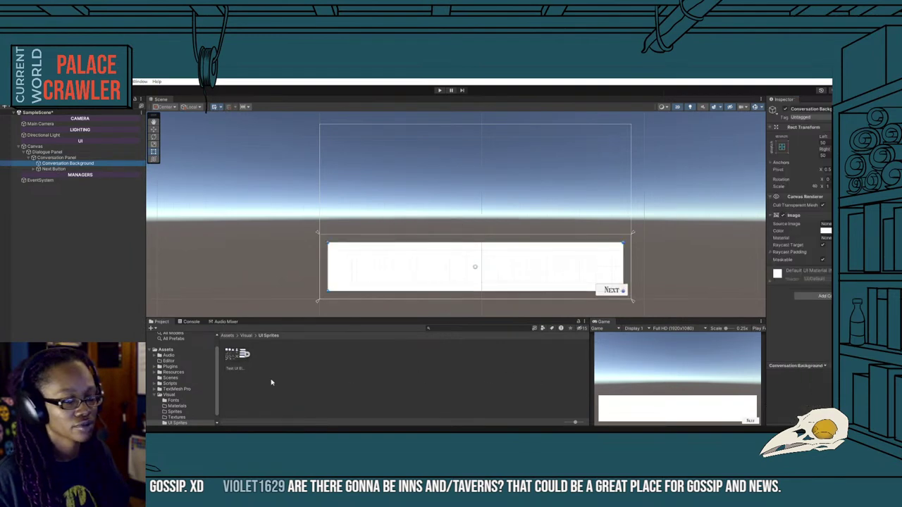
pyautogui.click(229, 356)
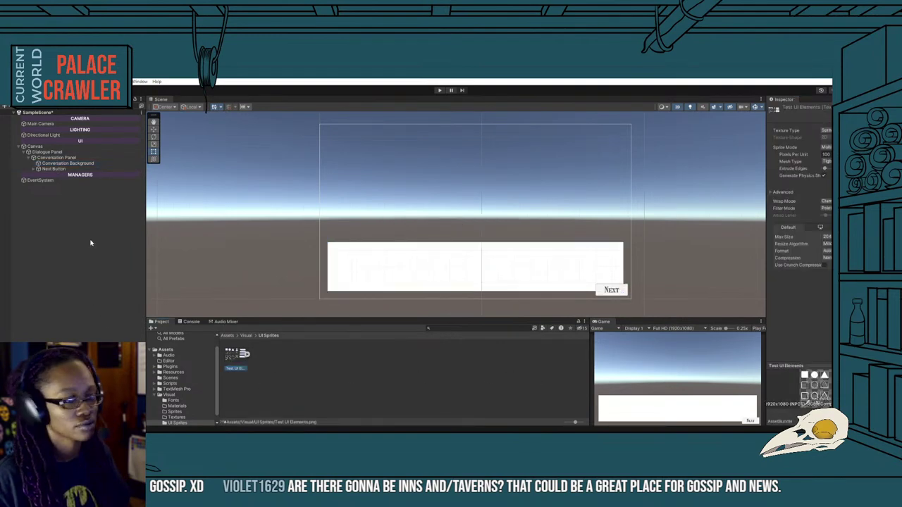
pyautogui.click(65, 162)
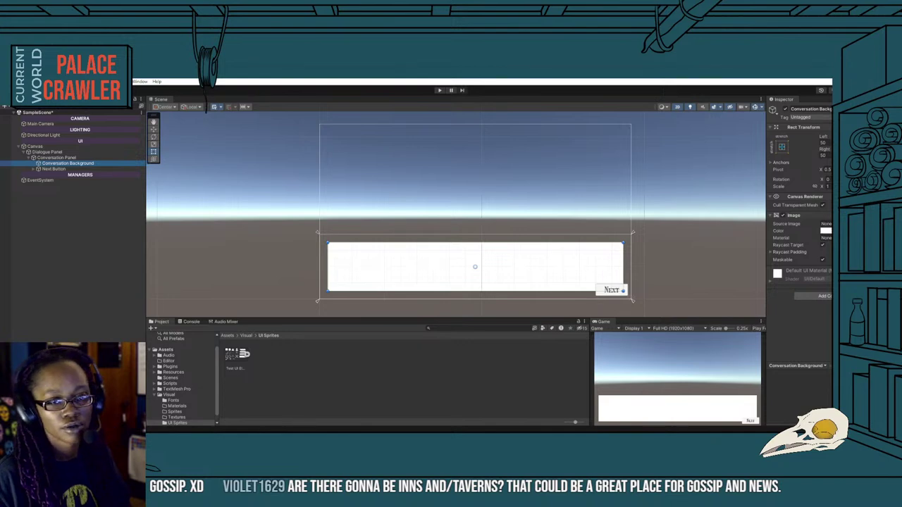
pyautogui.moveTo(230, 356); pyautogui.dragTo(803, 224)
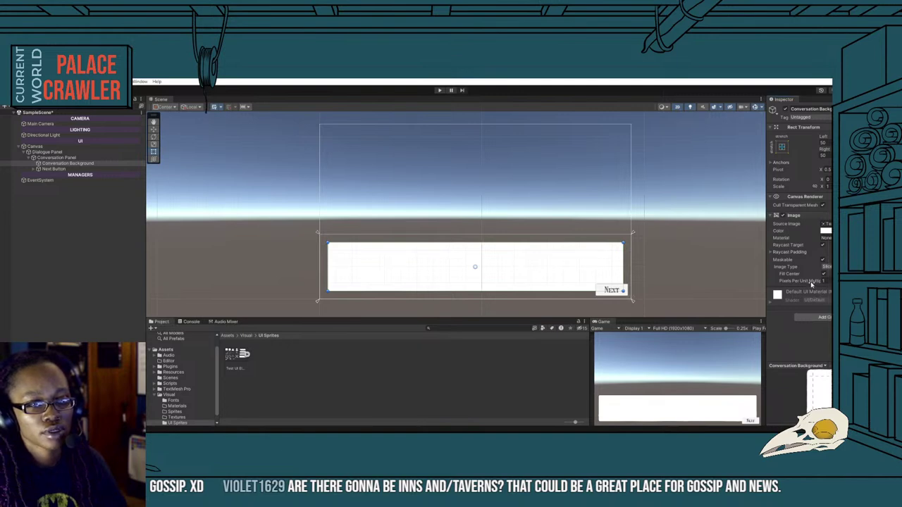
# Set the background image's Pixels Per Unit Multiplier to 20.
pyautogui.moveTo(811, 285); pyautogui.dragTo(828, 285)
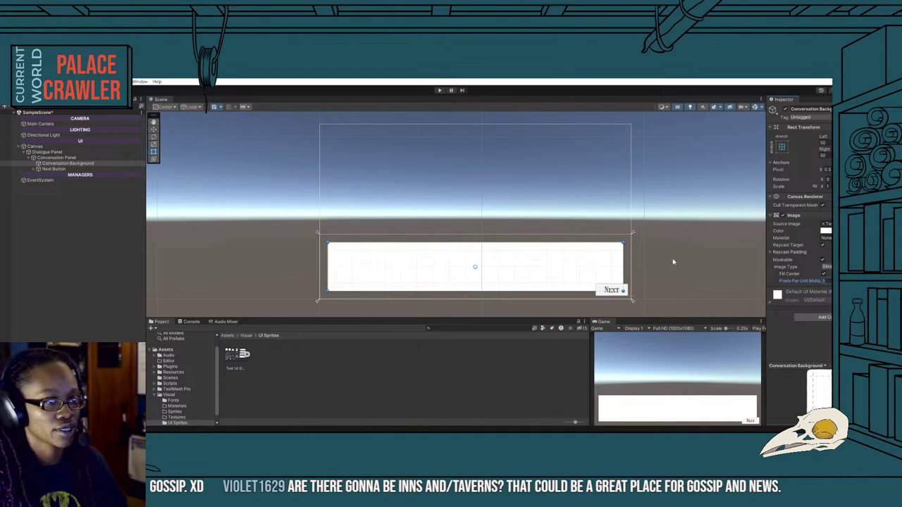
pyautogui.click(673, 248)
pyautogui.click(446, 255)
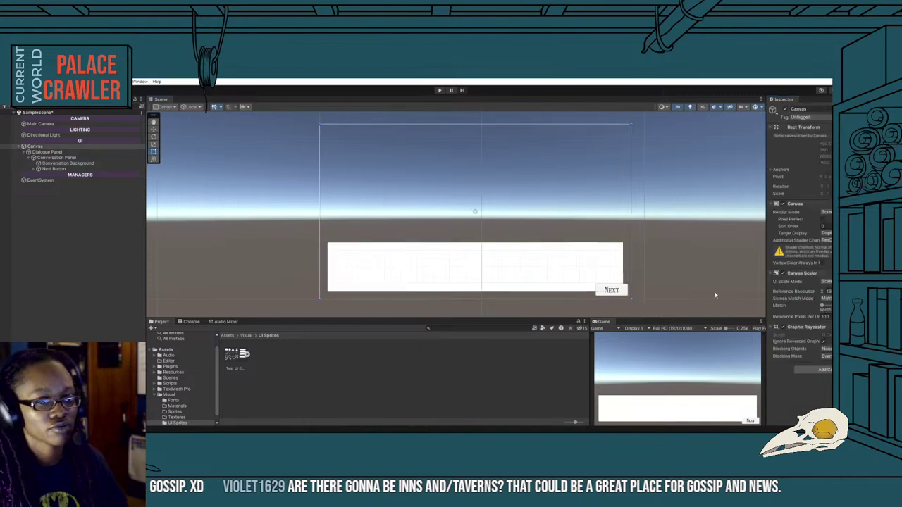
pyautogui.click(438, 268)
pyautogui.click(36, 164)
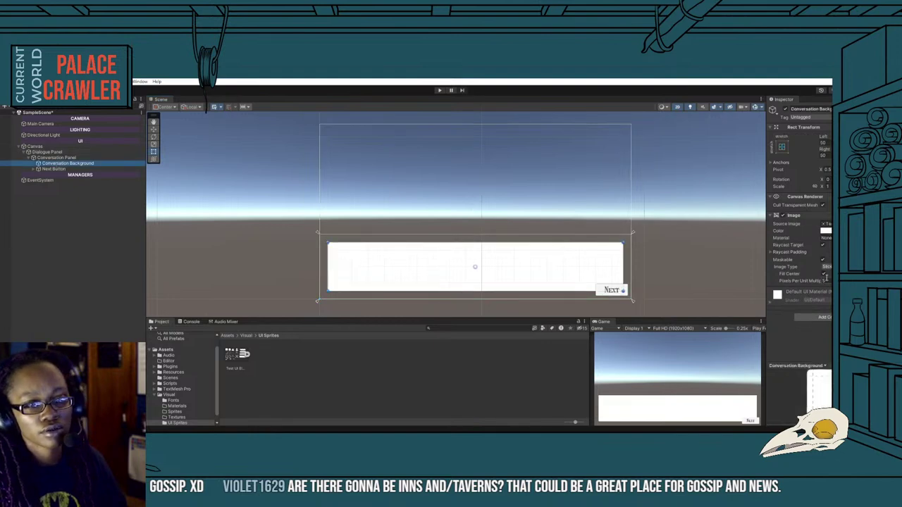
pyautogui.click(818, 282)
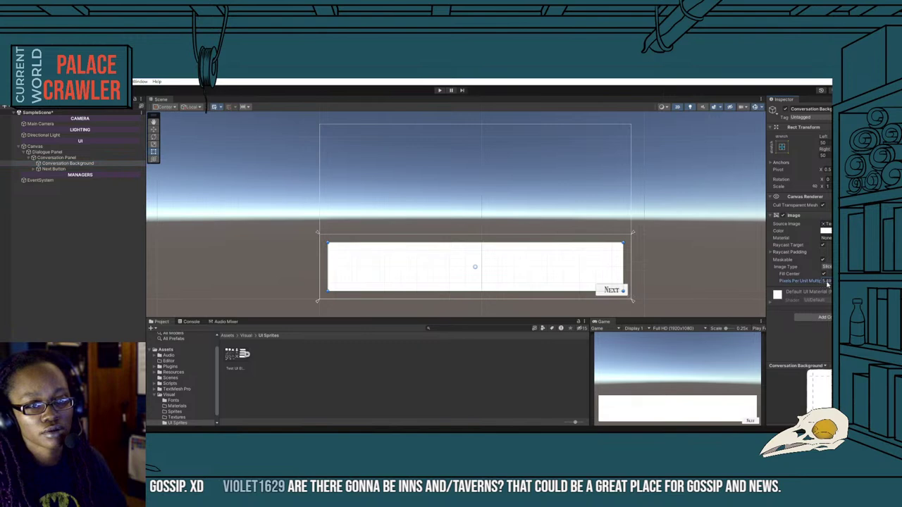
pyautogui.write('10.3')
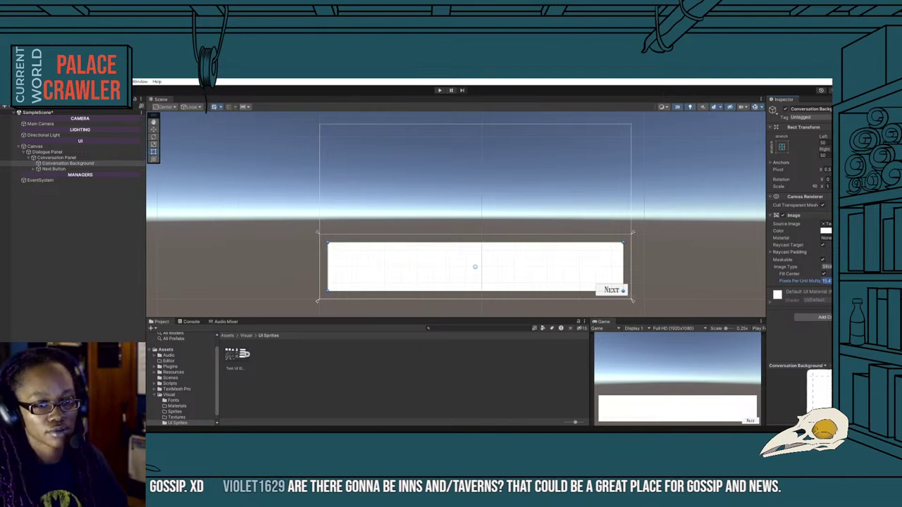
pyautogui.write('20')
pyautogui.press('Return')
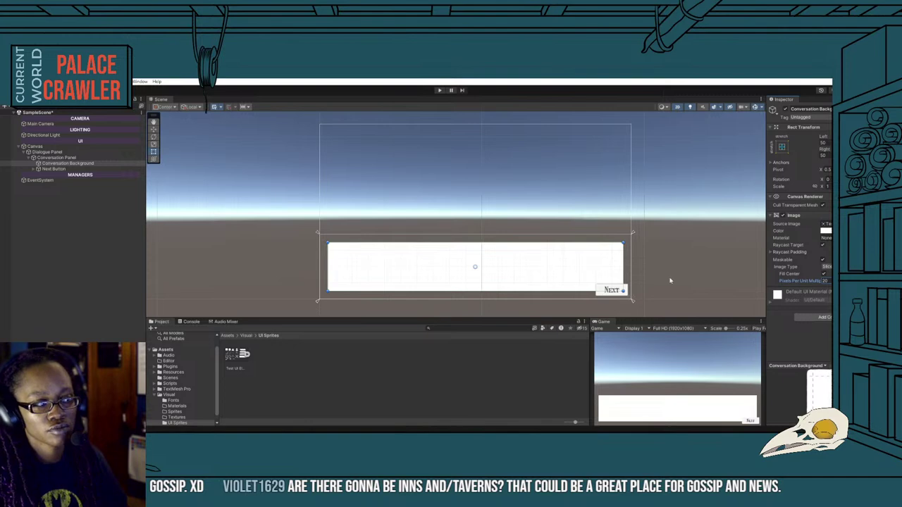
pyautogui.click(646, 261)
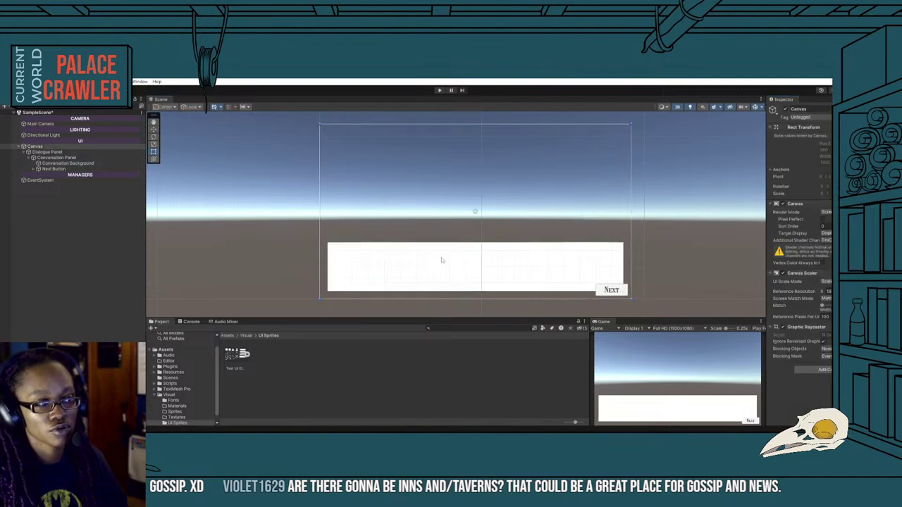
# Frame the Conversation Background and check its Image Type and Raycast Padding settings.
pyautogui.click(442, 260)
pyautogui.scroll(-1, 423, 237)
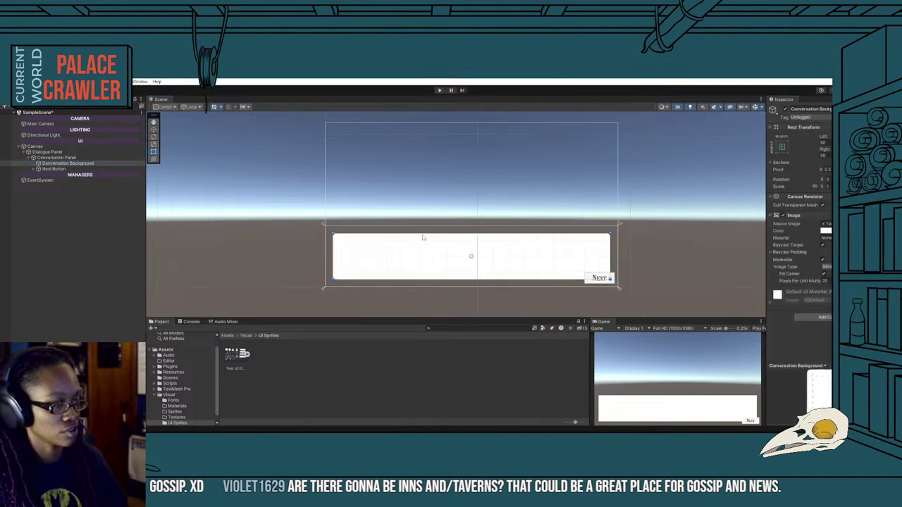
pyautogui.press('f')
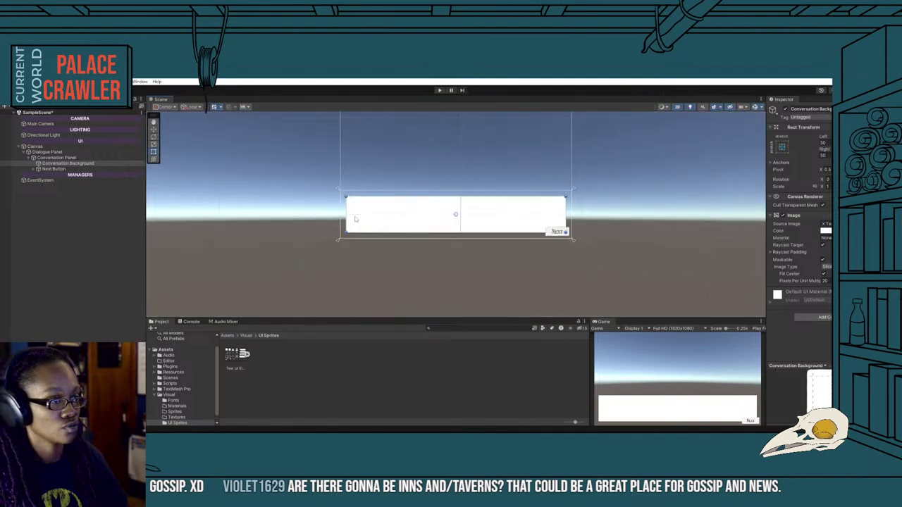
pyautogui.scroll(1, 352, 204)
pyautogui.scroll(2, 352, 201)
pyautogui.scroll(3, 351, 190)
pyautogui.scroll(2, 351, 190)
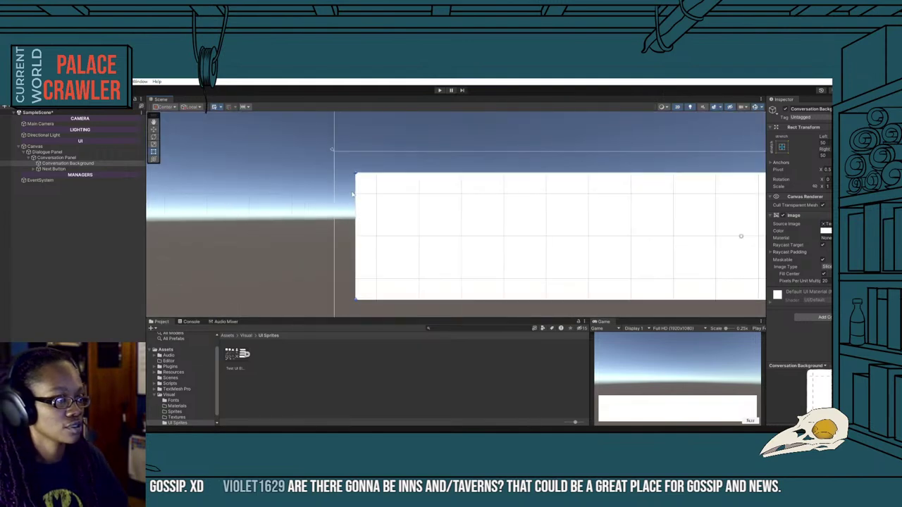
pyautogui.scroll(2, 351, 191)
pyautogui.scroll(1, 351, 191)
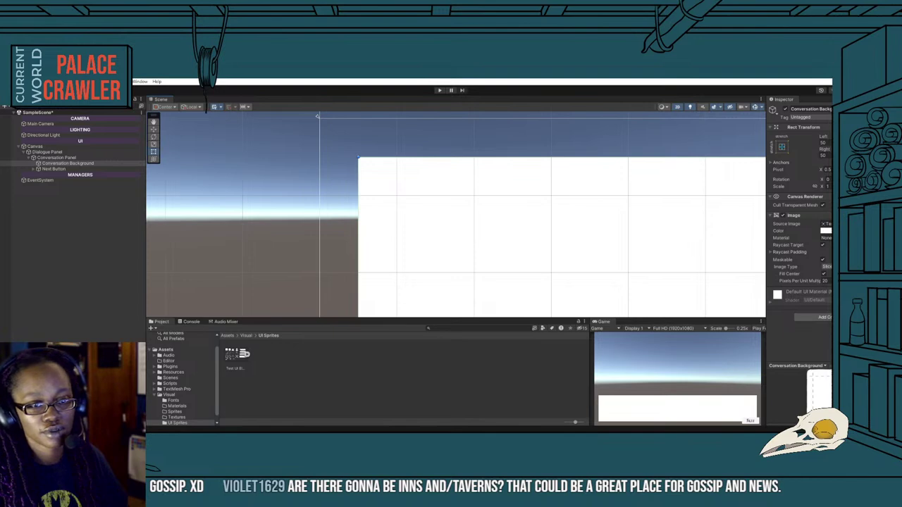
pyautogui.click(826, 266)
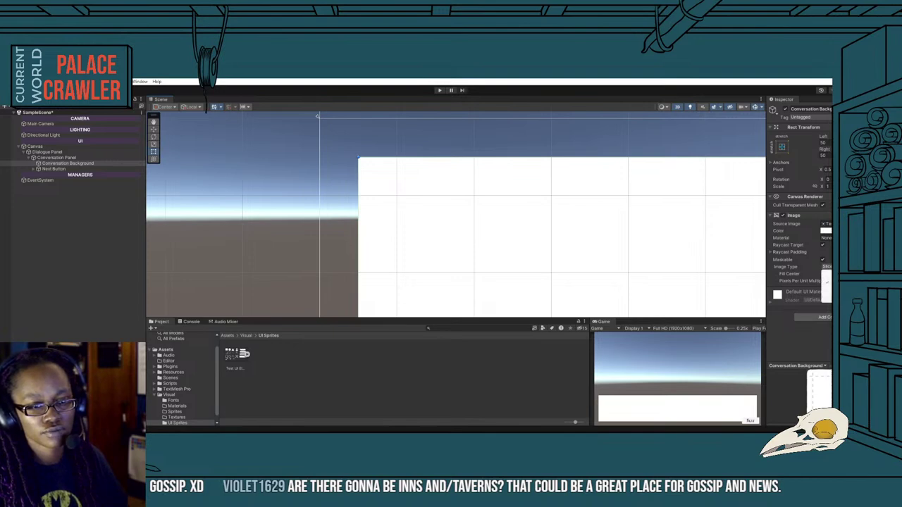
pyautogui.click(796, 274)
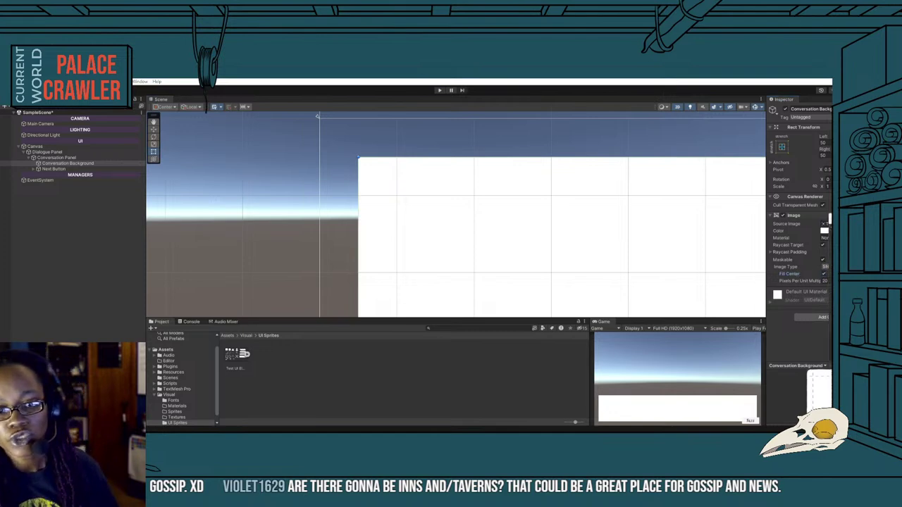
pyautogui.click(800, 252)
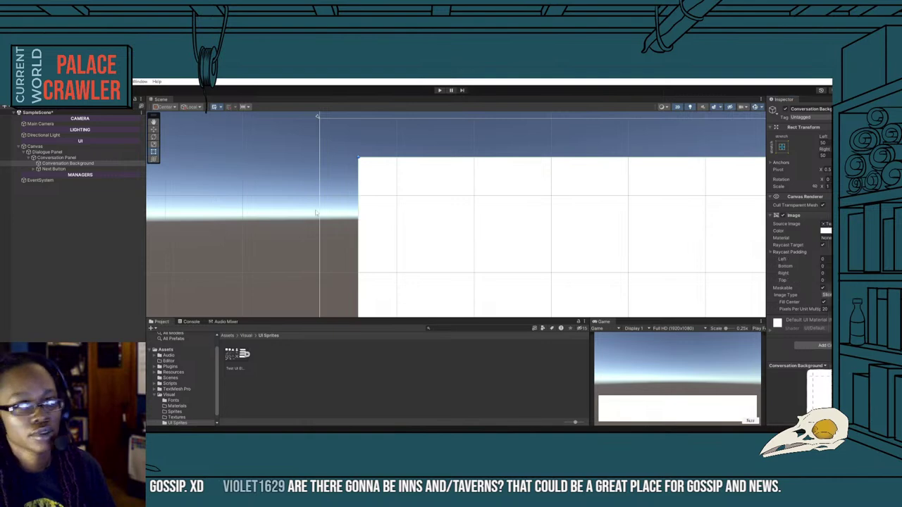
# Expand the Test UI Elements sprite sheet into its sub-sprites.
pyautogui.click(248, 356)
pyautogui.click(264, 357)
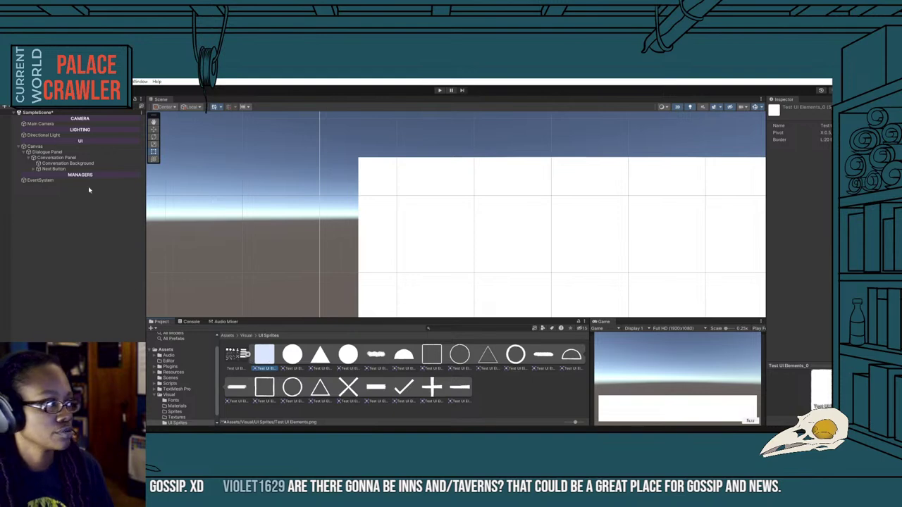
pyautogui.click(71, 164)
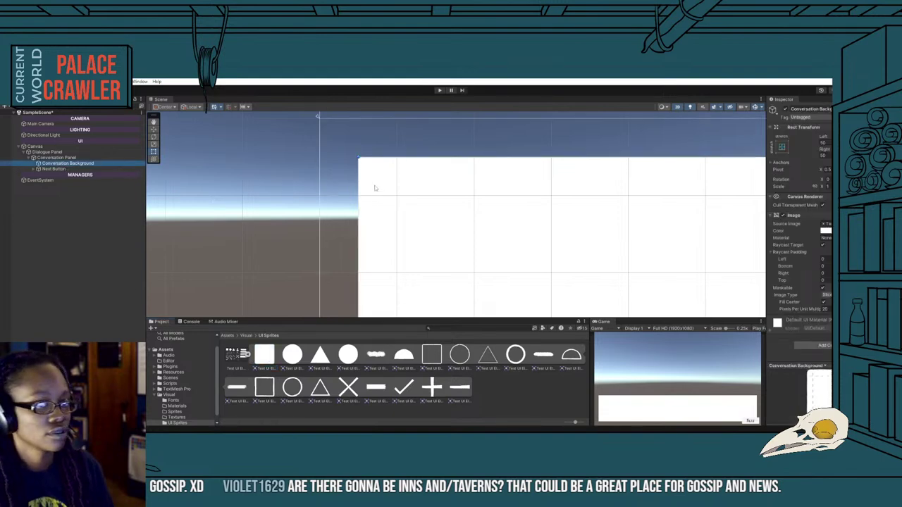
pyautogui.click(228, 235)
# Frame the whole Canvas and centre the dialogue panel in the Scene view.
pyautogui.scroll(-1, 232, 236)
pyautogui.scroll(-2, 247, 239)
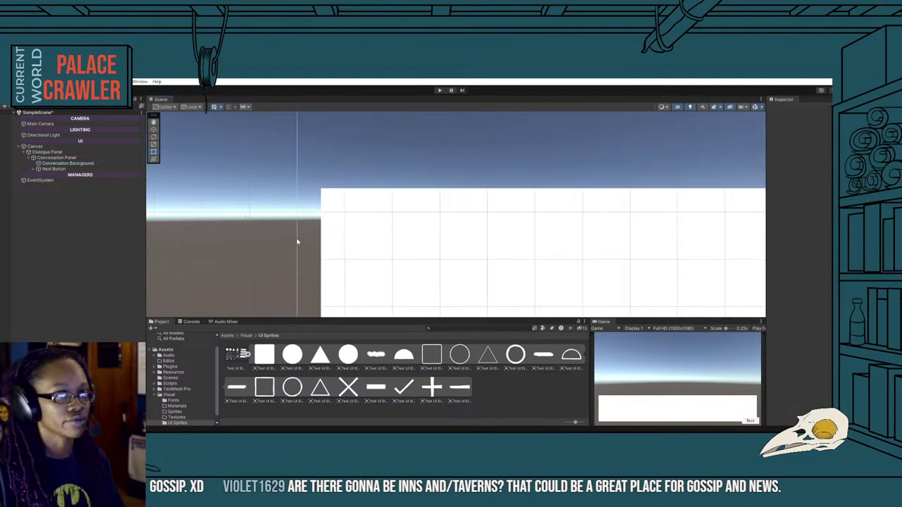
pyautogui.click(35, 146)
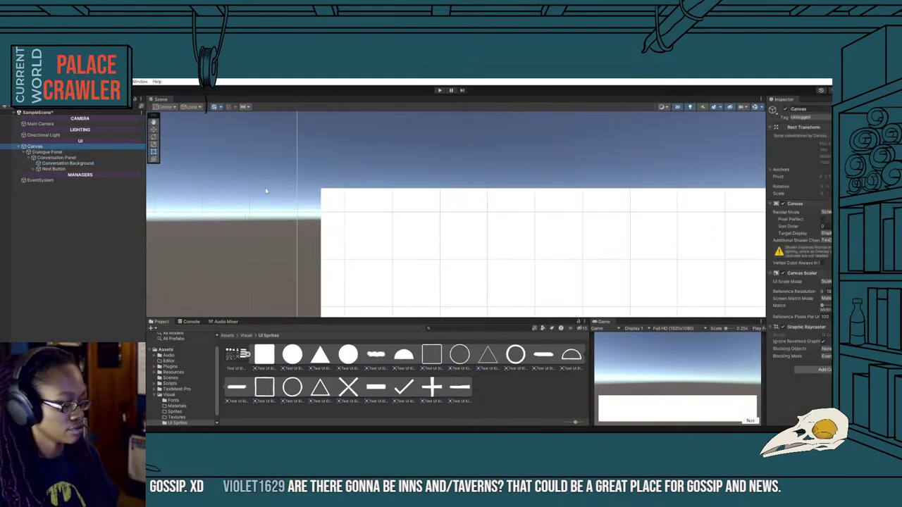
pyautogui.press('f')
pyautogui.click(316, 238)
pyautogui.scroll(3, 453, 270)
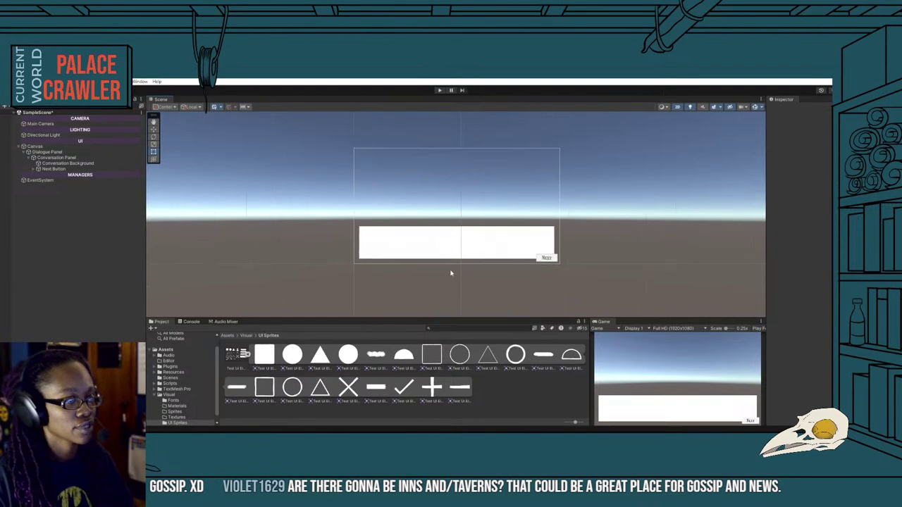
pyautogui.moveTo(452, 263); pyautogui.dragTo(416, 310, button='middle')
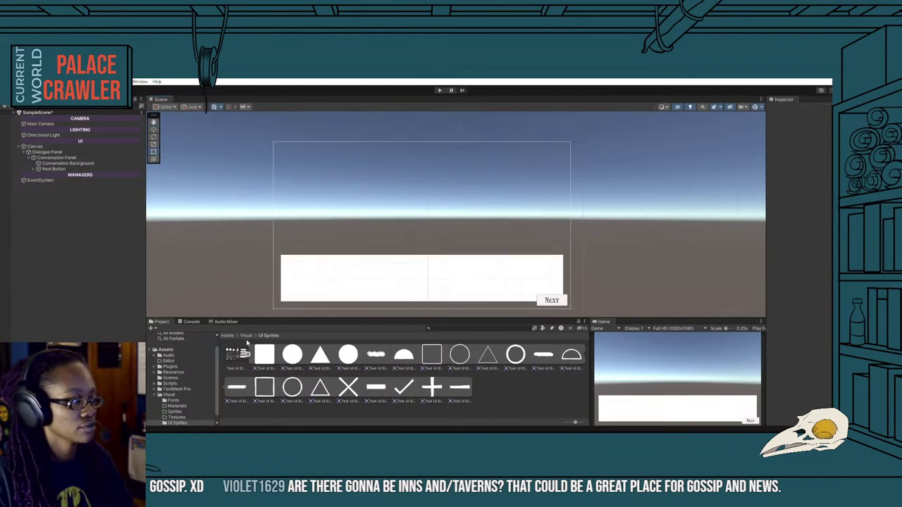
# Add an Image under the Conversation Panel and name it SpeakerName.
pyautogui.rightClick(51, 159)
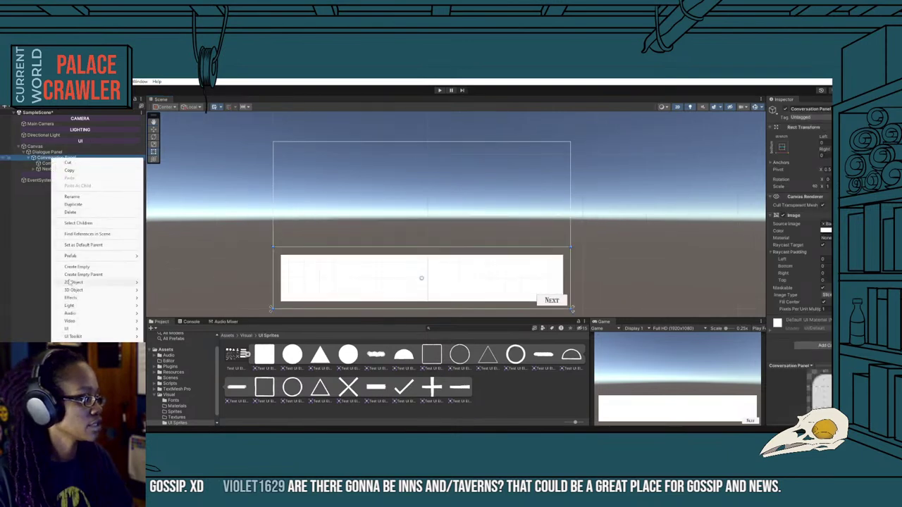
pyautogui.moveTo(84, 329)
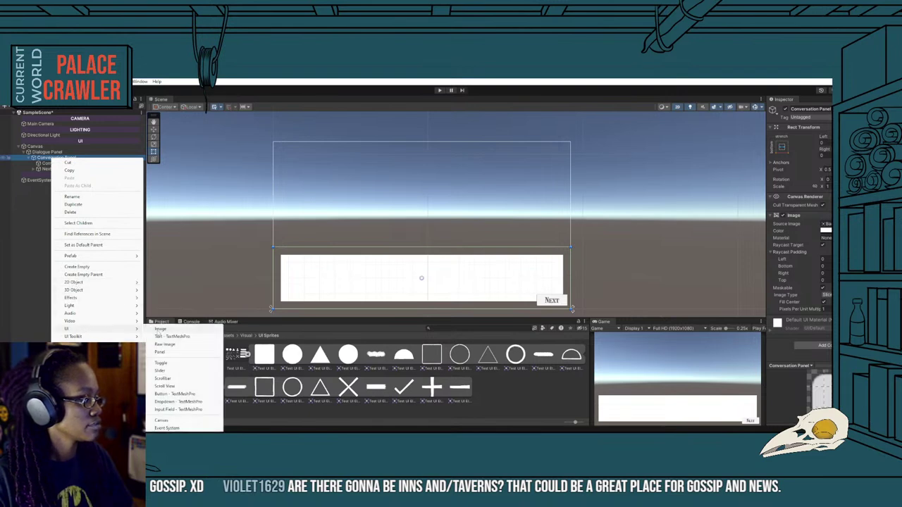
pyautogui.click(159, 329)
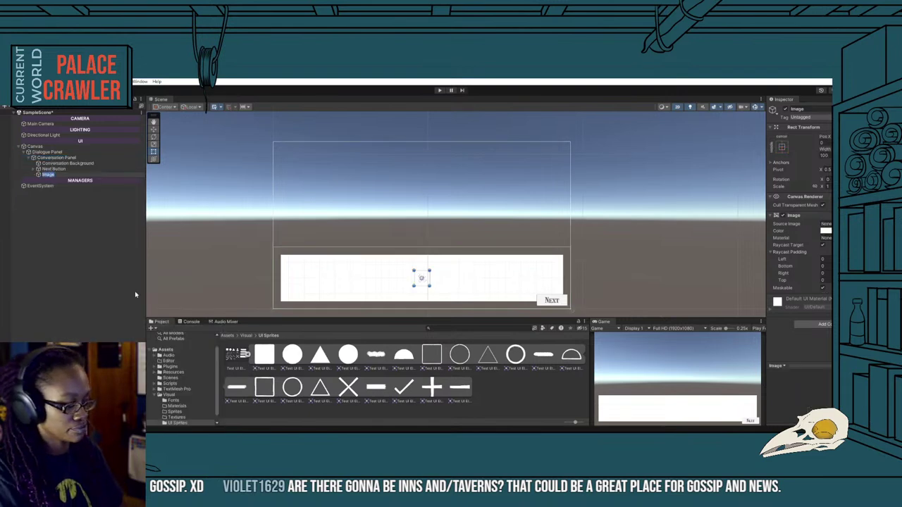
pyautogui.write('SpeakerNam')
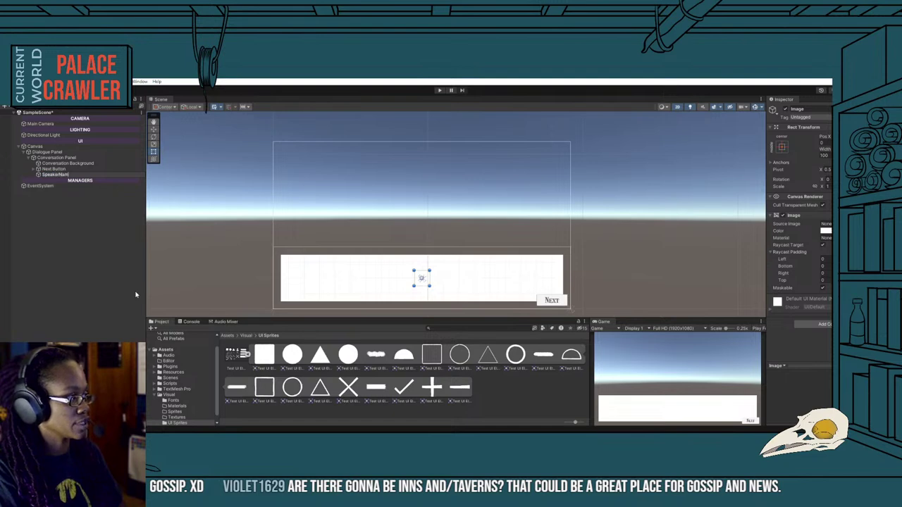
pyautogui.write('eBG')
pyautogui.press('Return')
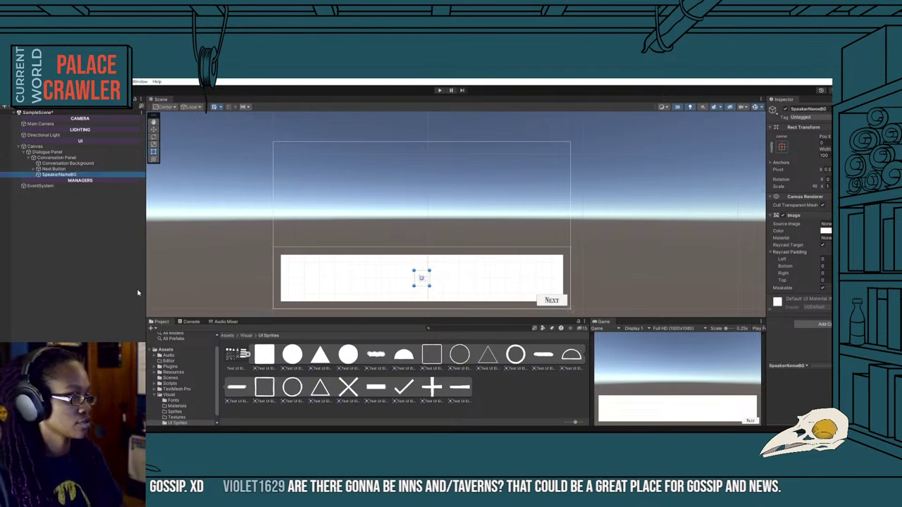
pyautogui.doubleClick(69, 177)
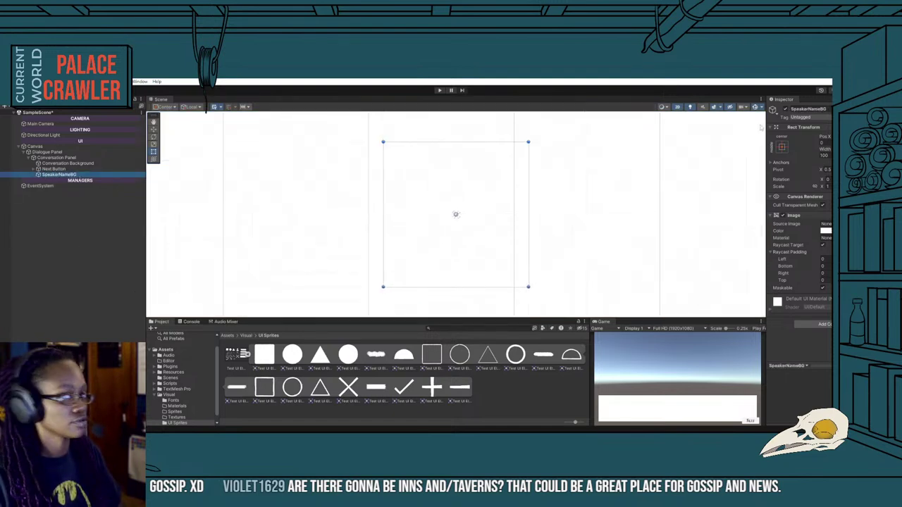
pyautogui.press('BackSpace')
pyautogui.press('BackSpace')
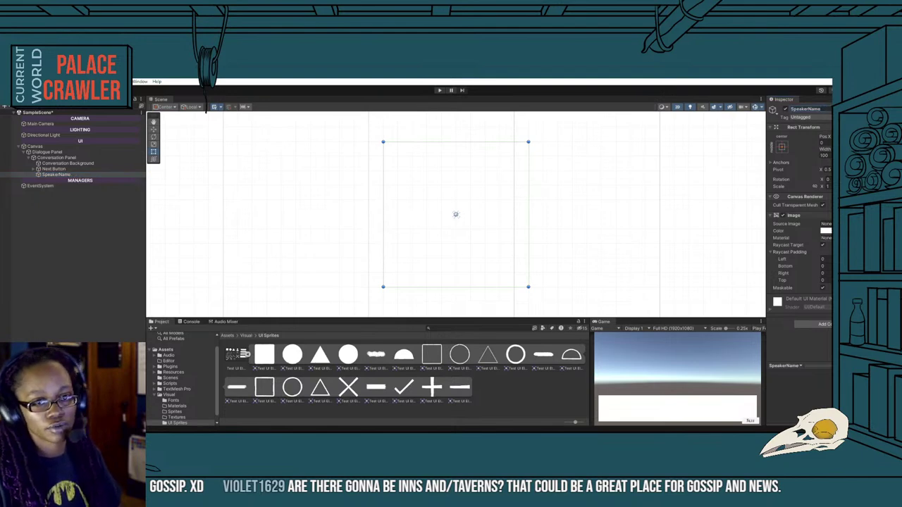
pyautogui.press('Return')
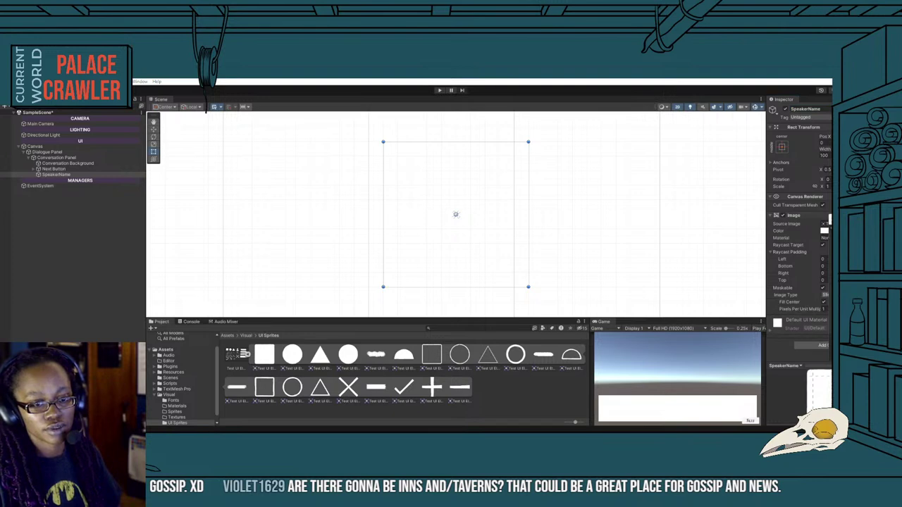
# Move the SpeakerName box onto the panel's top-left corner as a tab.
pyautogui.scroll(-10, 346, 232)
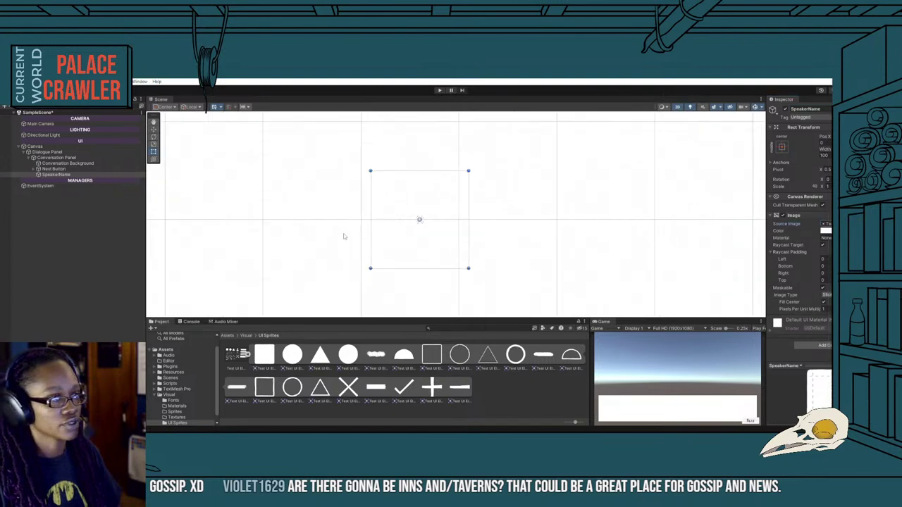
pyautogui.scroll(-5, 286, 262)
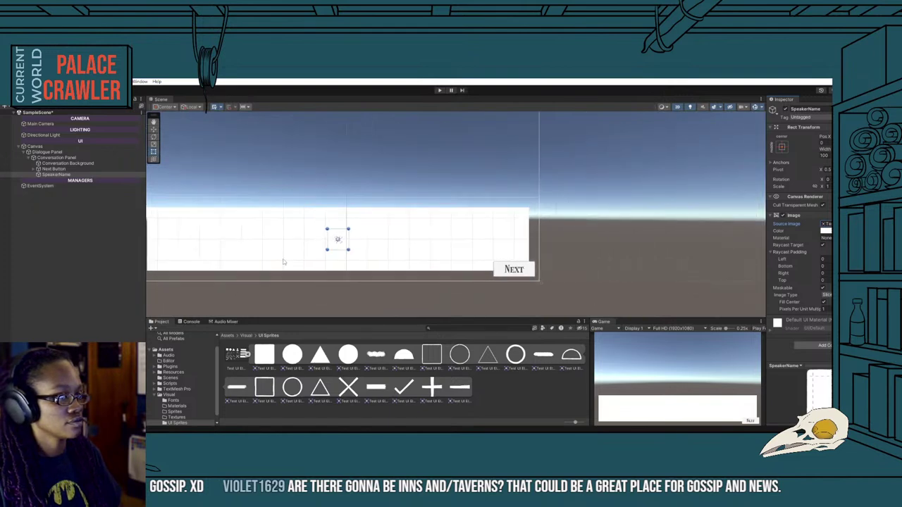
pyautogui.moveTo(298, 258); pyautogui.dragTo(491, 293, button='middle')
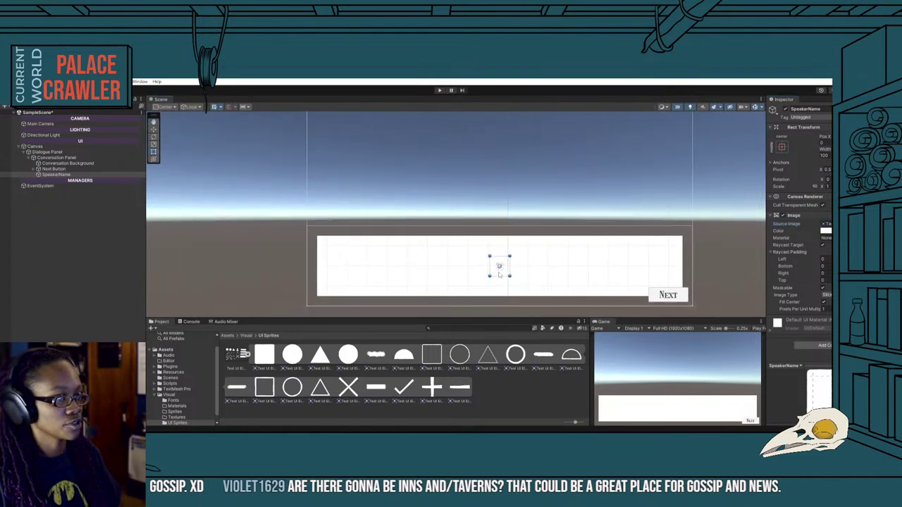
pyautogui.moveTo(499, 275)
pyautogui.mouseDown()
pyautogui.moveTo(317, 248)
pyautogui.moveTo(383, 241)
pyautogui.moveTo(374, 241)
pyautogui.mouseUp()
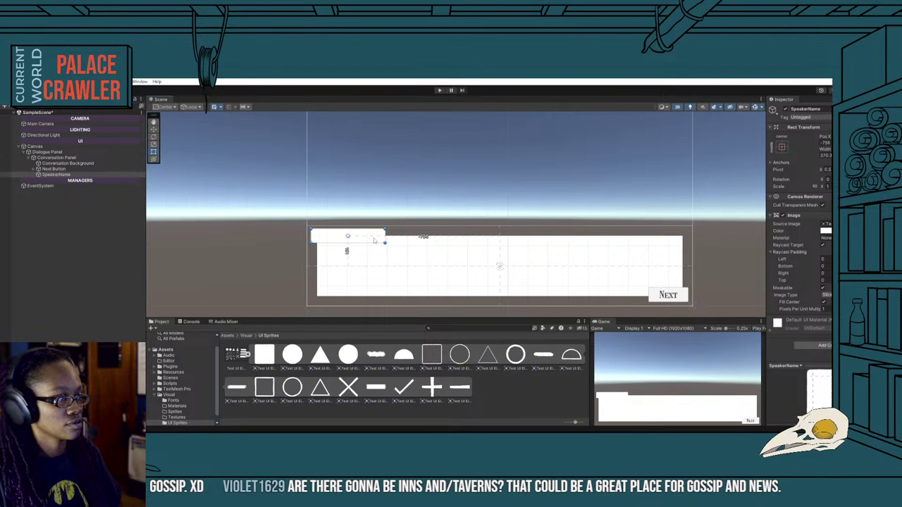
pyautogui.click(270, 260)
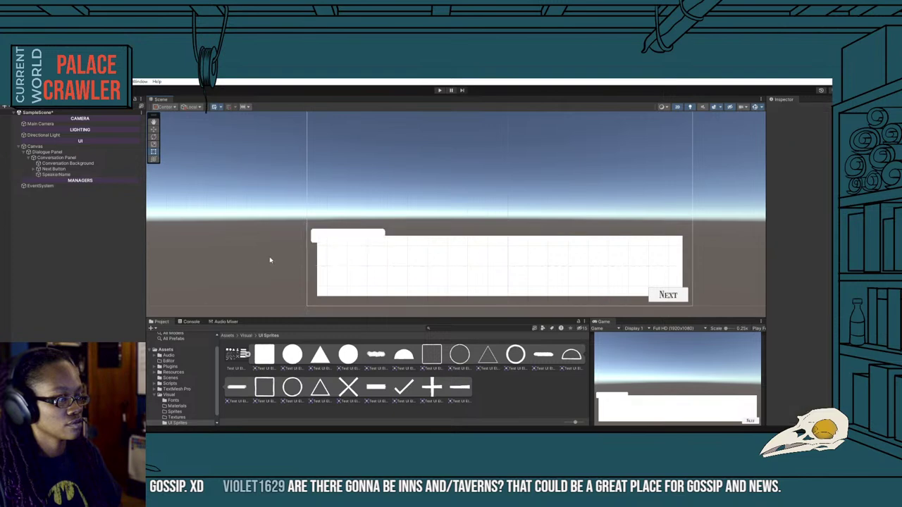
# Tint the Conversation Background's image colour light pink.
pyautogui.click(62, 174)
pyautogui.click(67, 163)
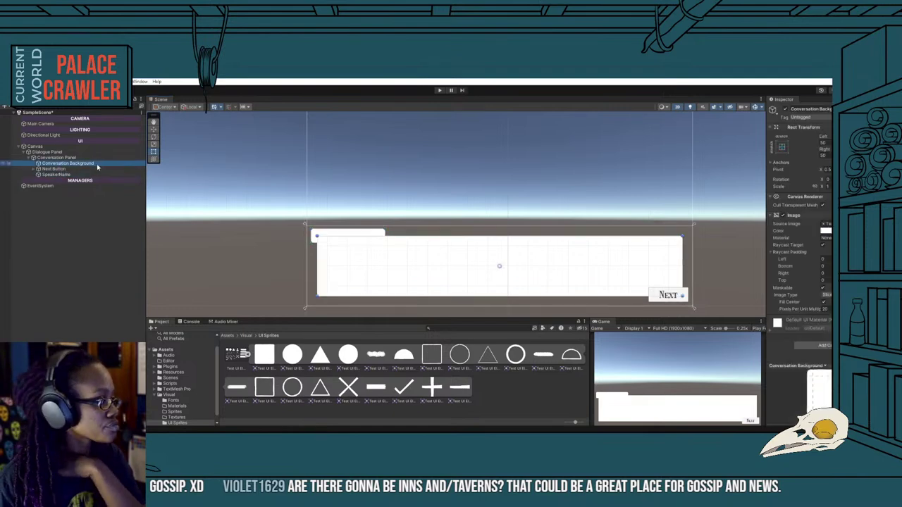
pyautogui.click(825, 230)
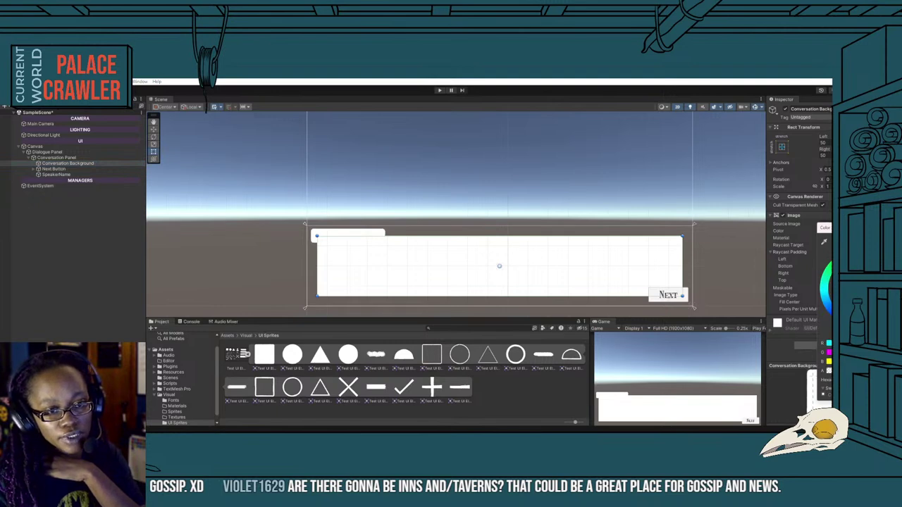
pyautogui.click(826, 282)
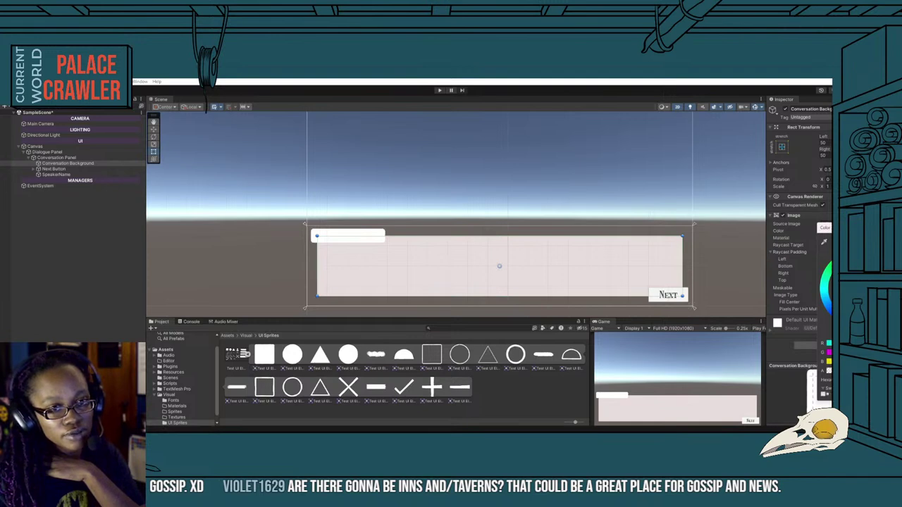
pyautogui.click(30, 245)
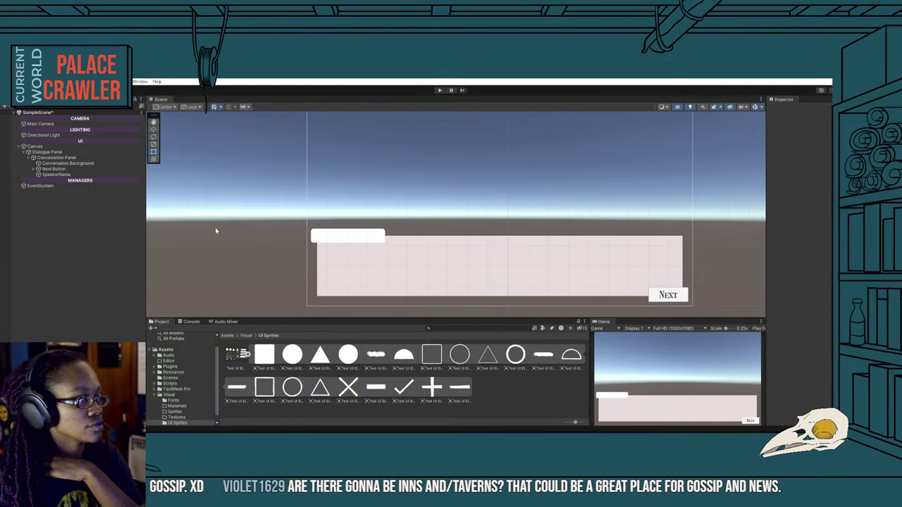
# Add a Text - TextMeshPro child under SpeakerName named SpeakerNameText.
pyautogui.click(51, 175)
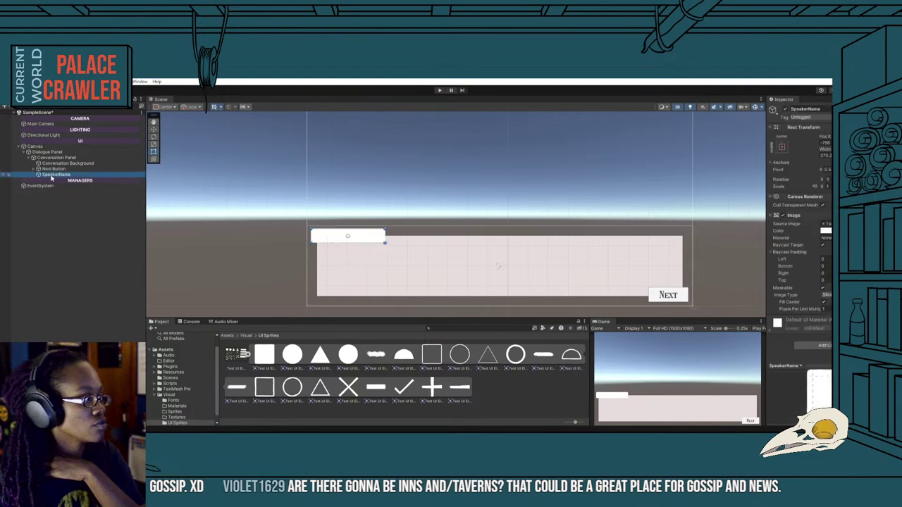
pyautogui.rightClick(52, 176)
pyautogui.moveTo(84, 341)
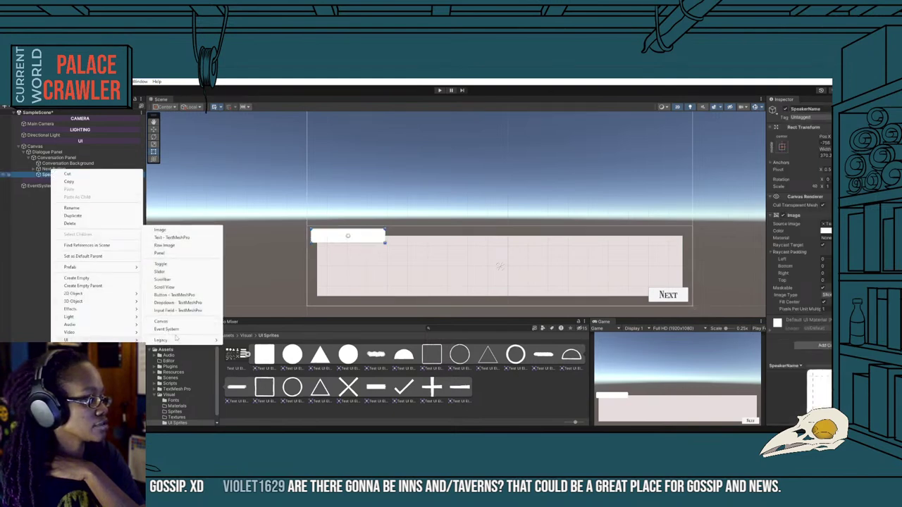
pyautogui.click(156, 238)
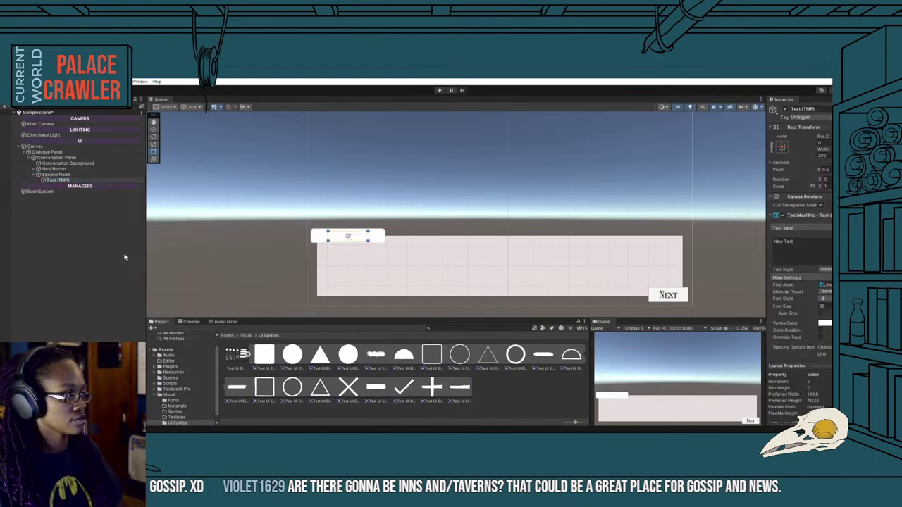
pyautogui.write('SpeakerN')
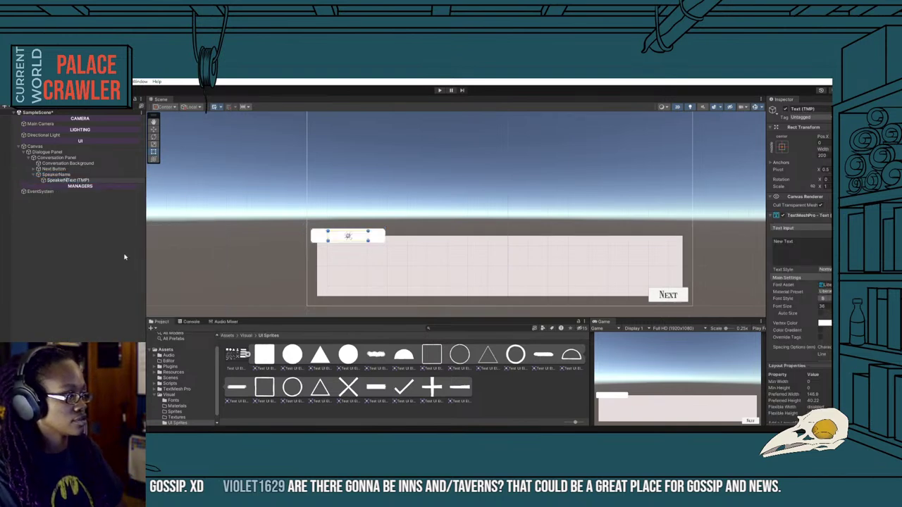
pyautogui.write('ame')
pyautogui.press('Return')
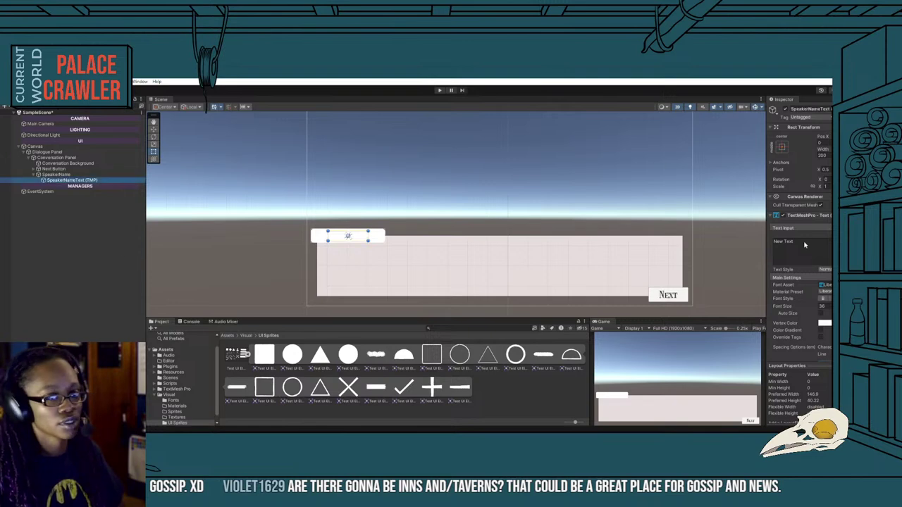
# Set the SpeakerNameText vertex colour to a dark colour.
pyautogui.click(824, 323)
pyautogui.click(826, 314)
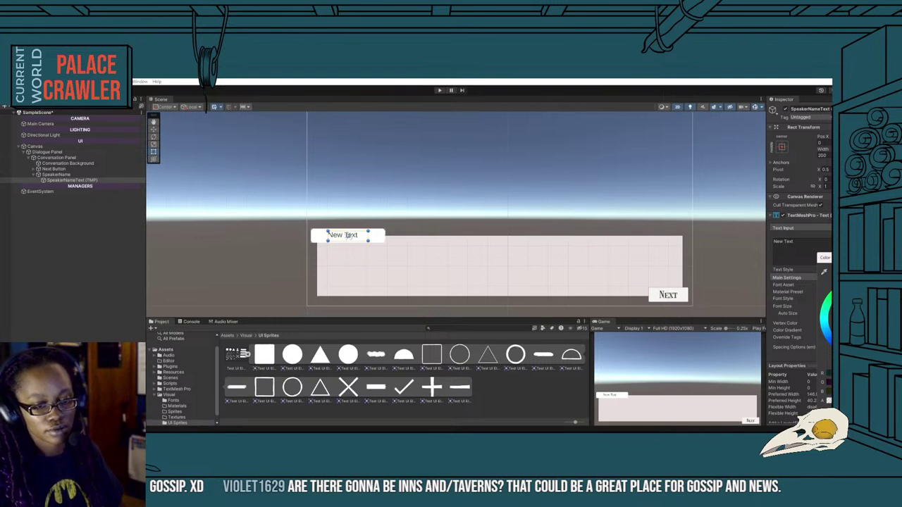
pyautogui.press('Escape')
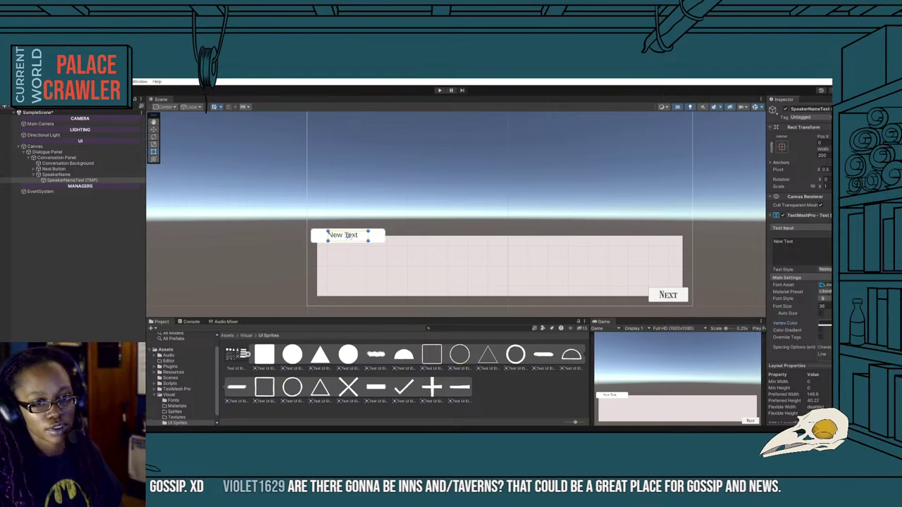
# Replace the 'New Text' placeholder with the speaker name 'Gerald'.
pyautogui.click(808, 255)
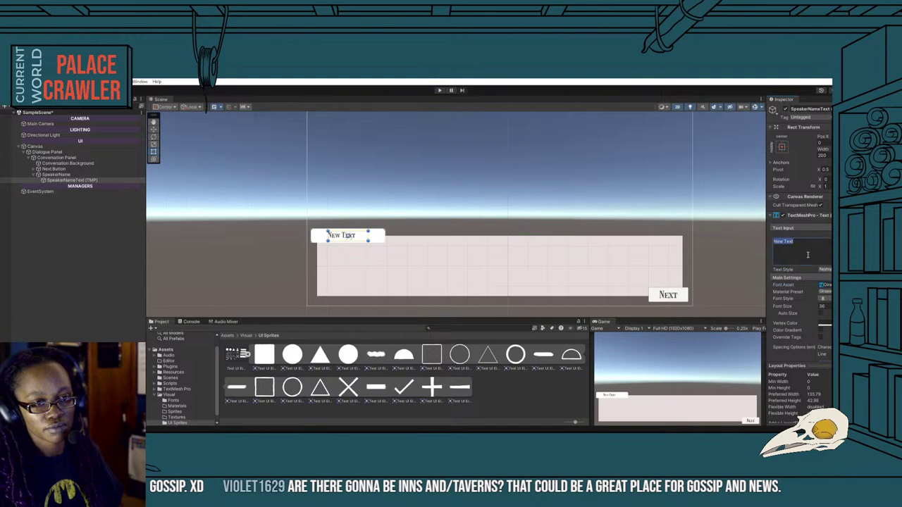
pyautogui.hotkey('ctrl', 'shift', 'Left')
pyautogui.hotkey('ctrl', 'a')
pyautogui.press('BackSpace')
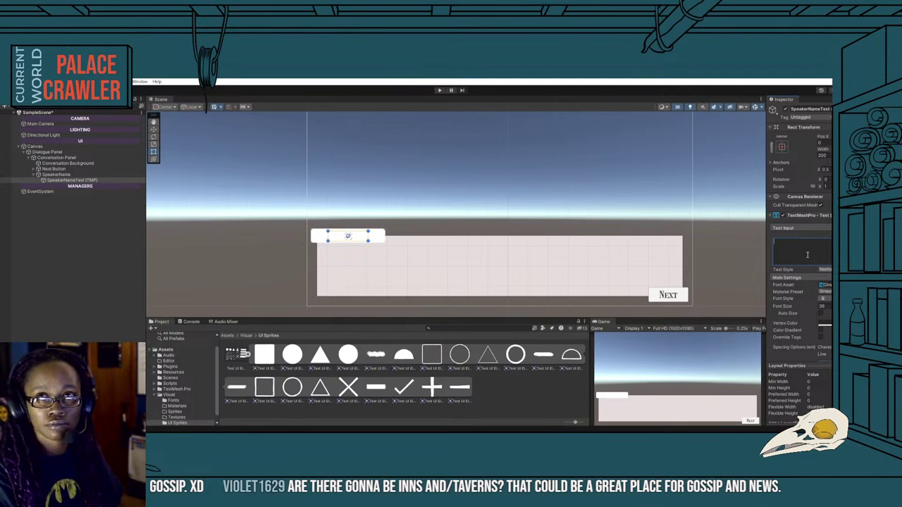
pyautogui.write('Ge')
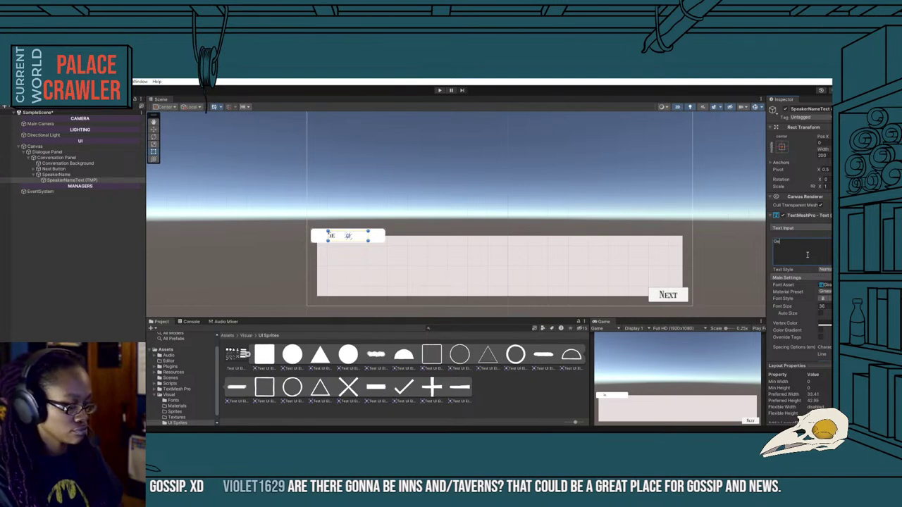
pyautogui.write('rald')
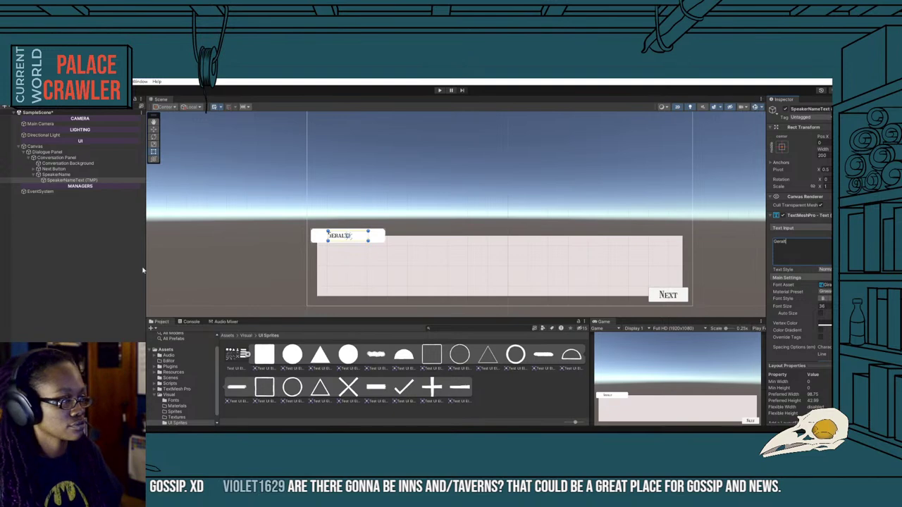
pyautogui.click(190, 271)
pyautogui.click(342, 238)
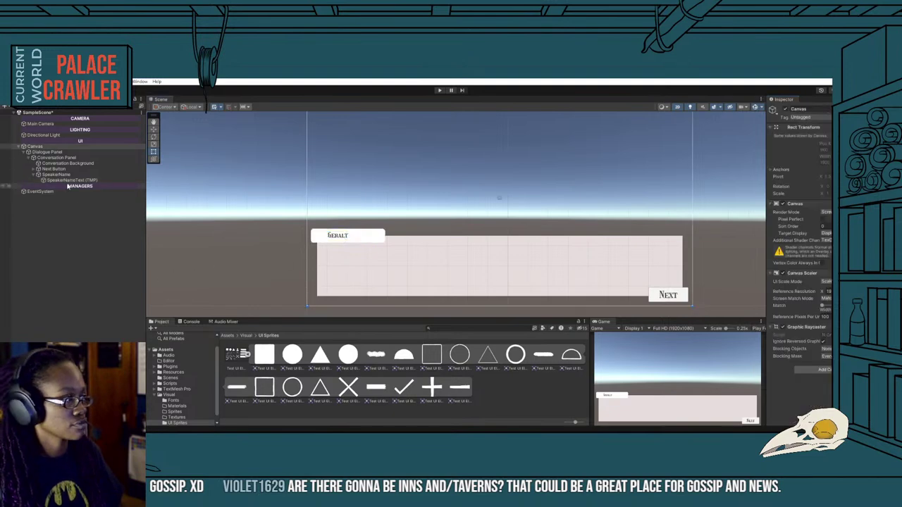
pyautogui.scroll(2, 343, 236)
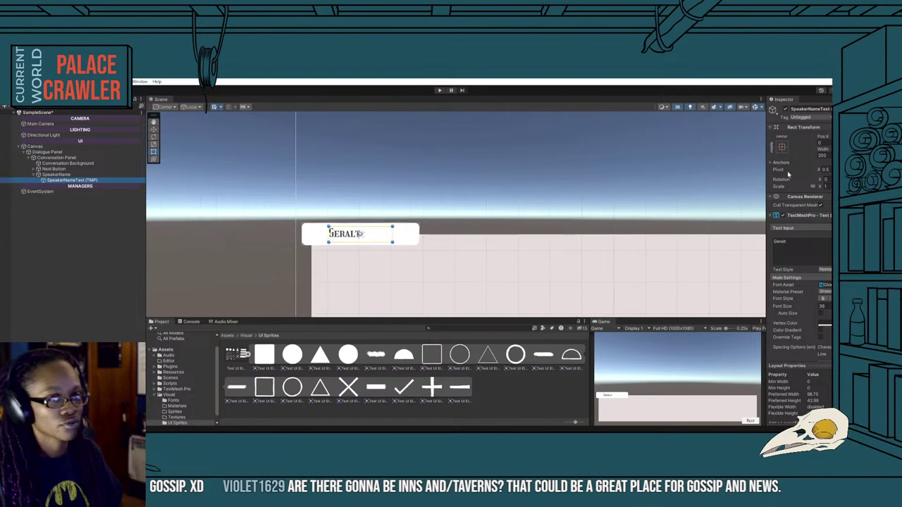
# Stretch the GERALT text box to fill the tab with small insets and centre it vertically.
pyautogui.click(782, 146)
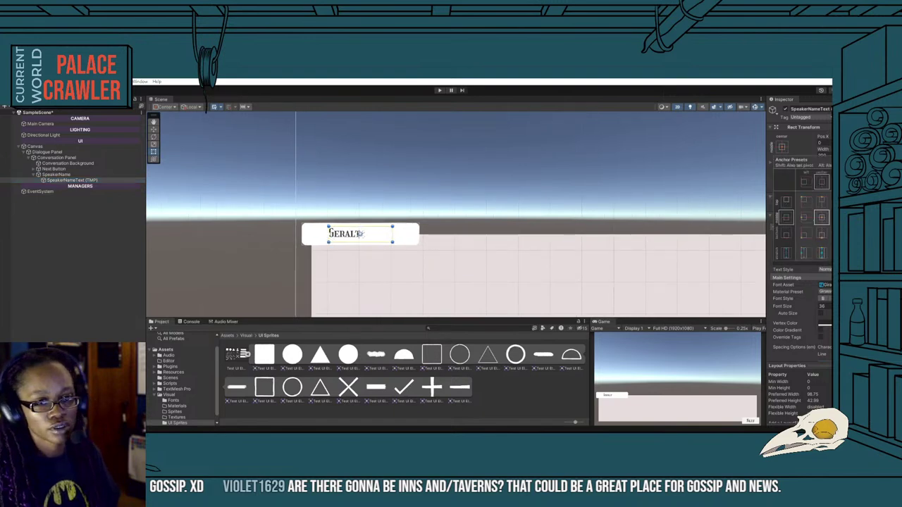
pyautogui.keyDown('alt'); pyautogui.click(785, 253); pyautogui.keyUp('alt')
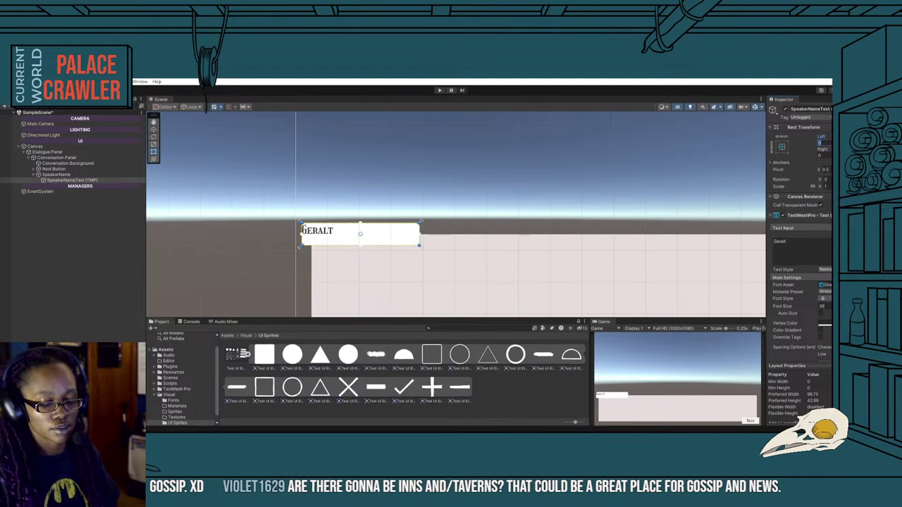
pyautogui.moveTo(362, 224); pyautogui.dragTo(362, 227)
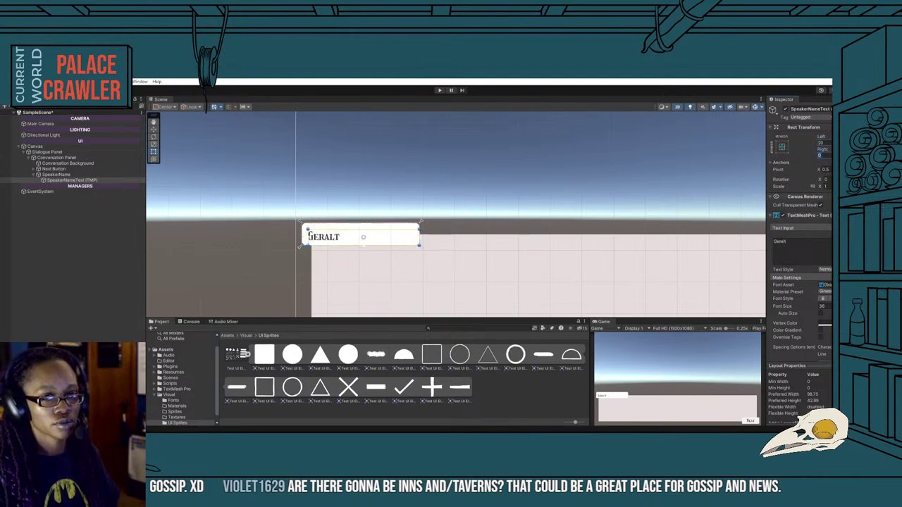
pyautogui.moveTo(361, 246); pyautogui.dragTo(359, 241)
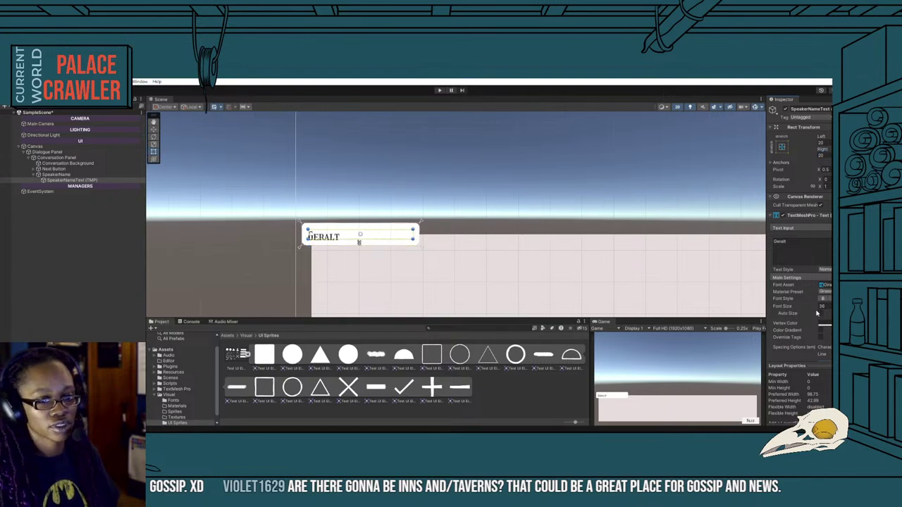
pyautogui.scroll(-2, 799, 232)
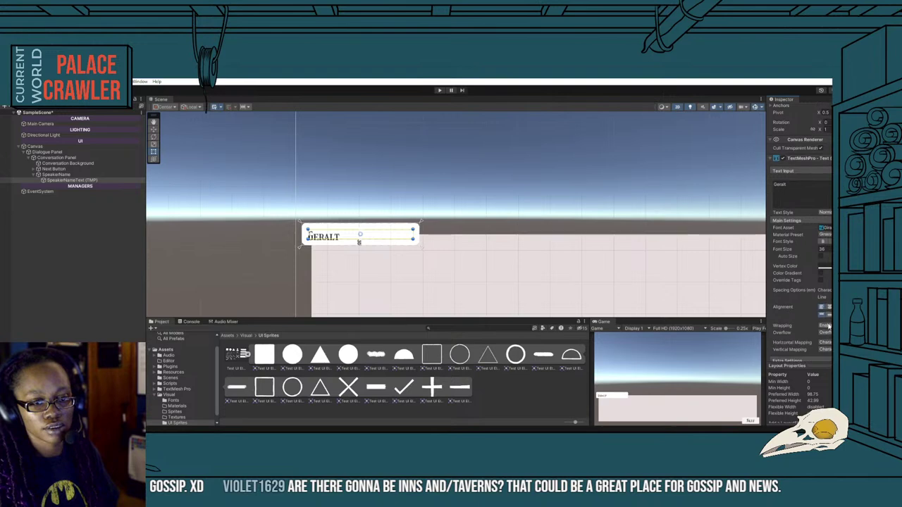
pyautogui.click(830, 316)
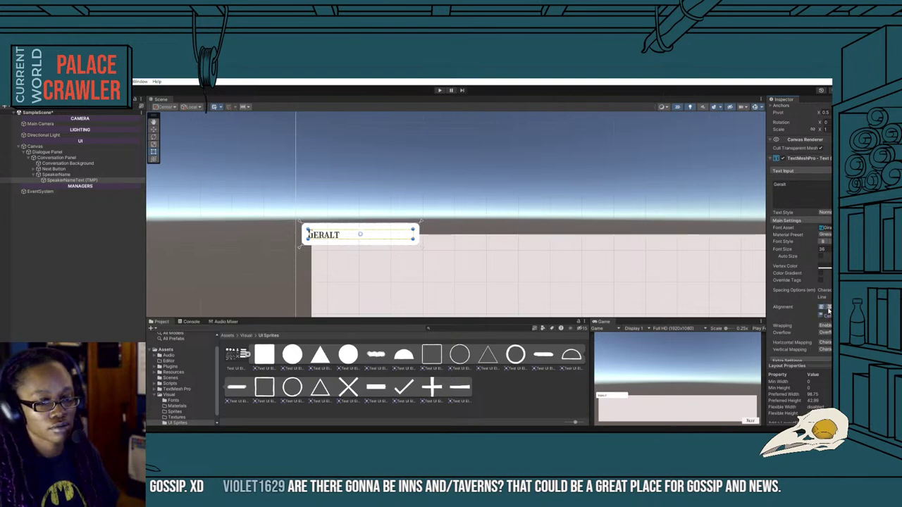
pyautogui.click(211, 254)
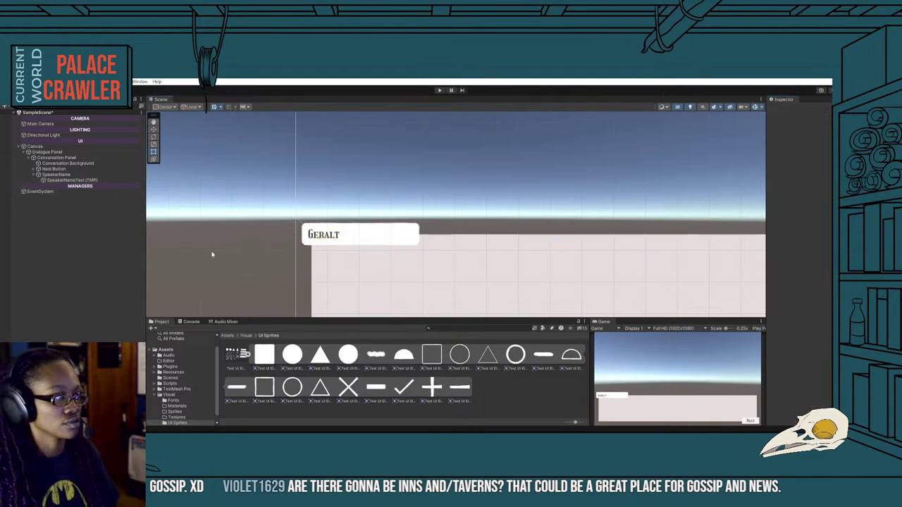
# Set the speaker name text's font size to 48.
pyautogui.click(320, 235)
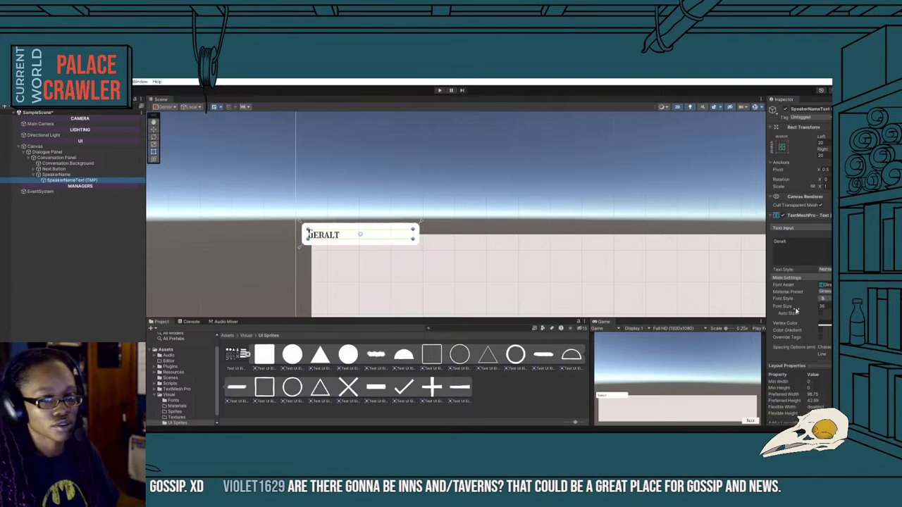
pyautogui.click(824, 307)
pyautogui.write('48')
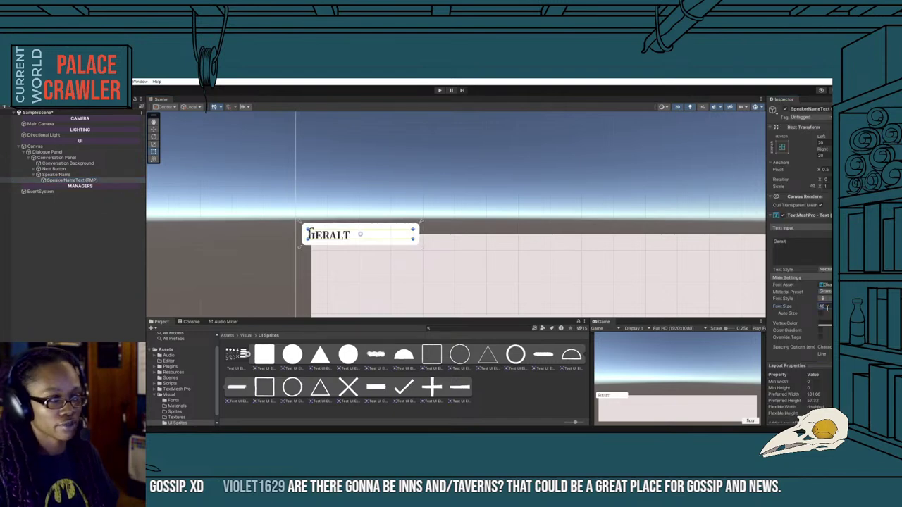
pyautogui.click(222, 237)
pyautogui.scroll(-4, 232, 248)
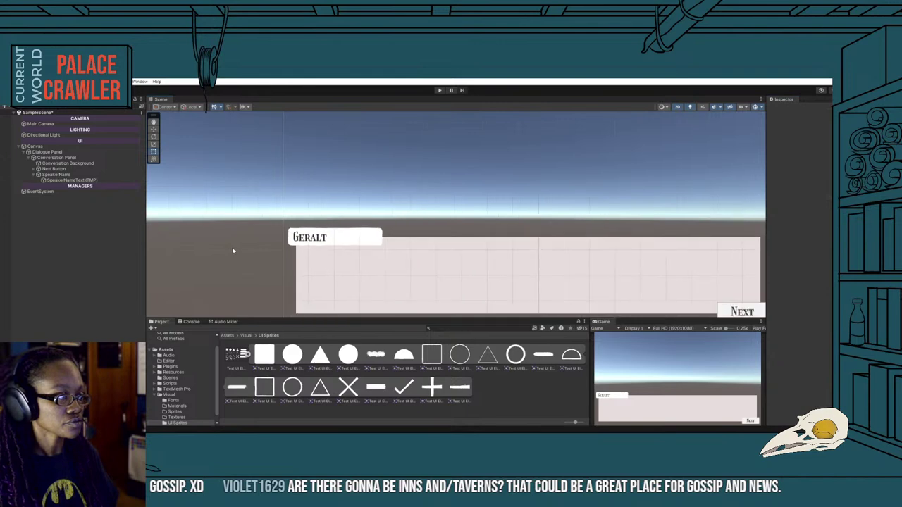
# Disable word wrapping on SpeakerNameText, leaving the Overflow mode unchanged.
pyautogui.click(53, 181)
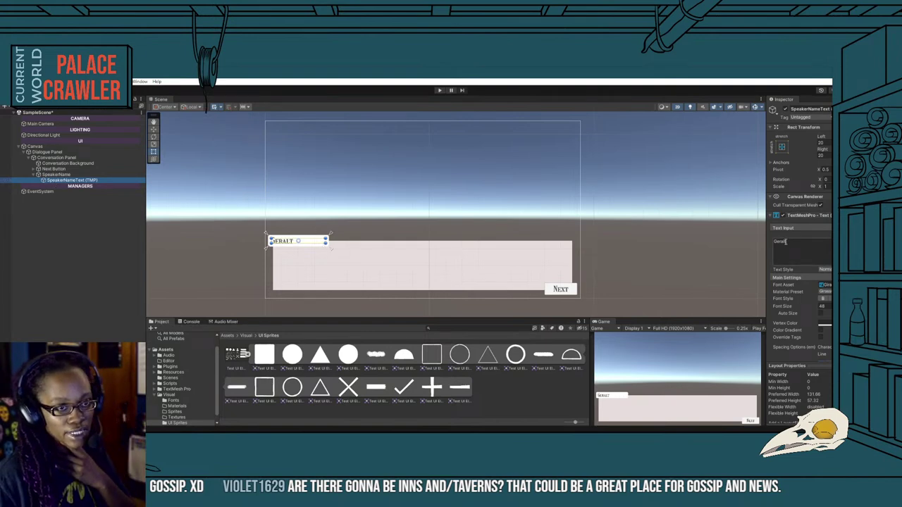
pyautogui.scroll(-3, 793, 323)
pyautogui.scroll(-3, 793, 323)
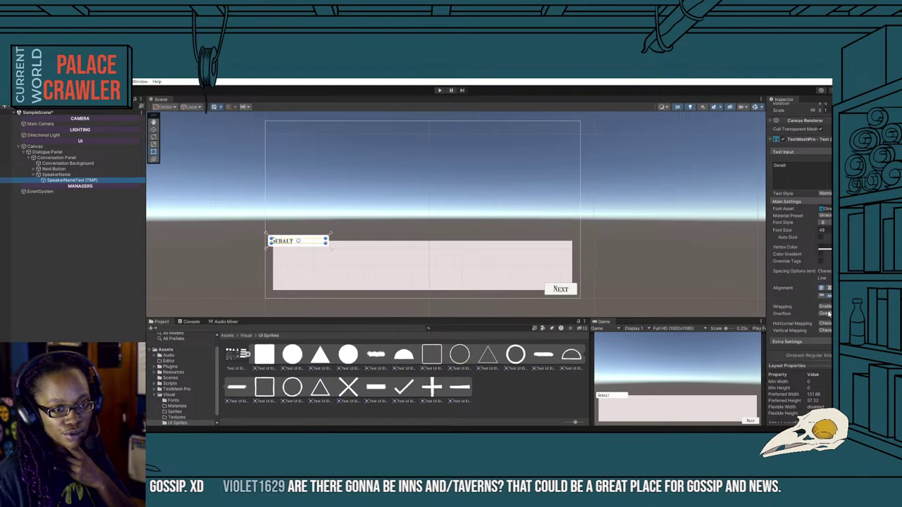
pyautogui.click(825, 313)
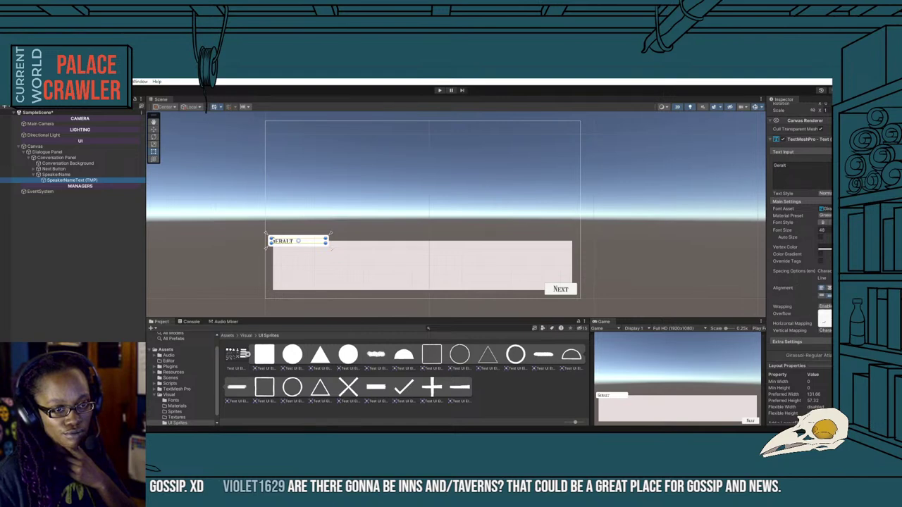
pyautogui.click(815, 319)
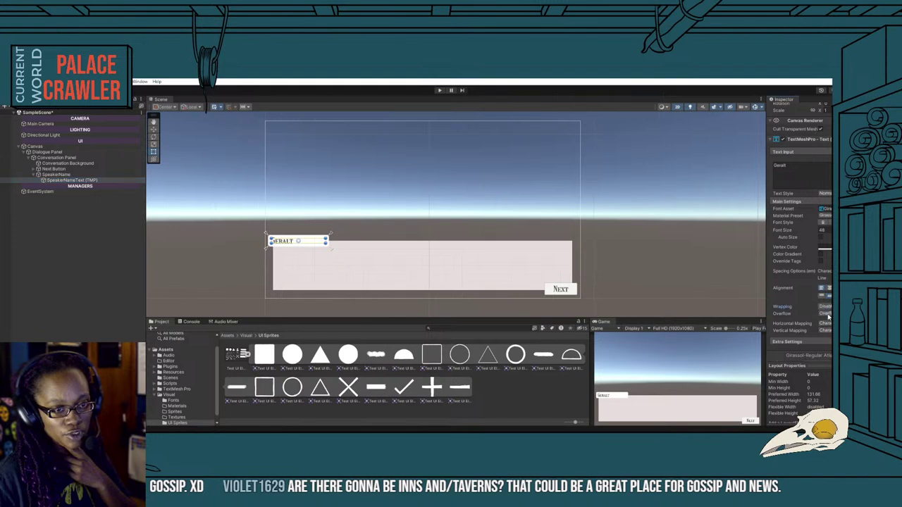
pyautogui.click(828, 315)
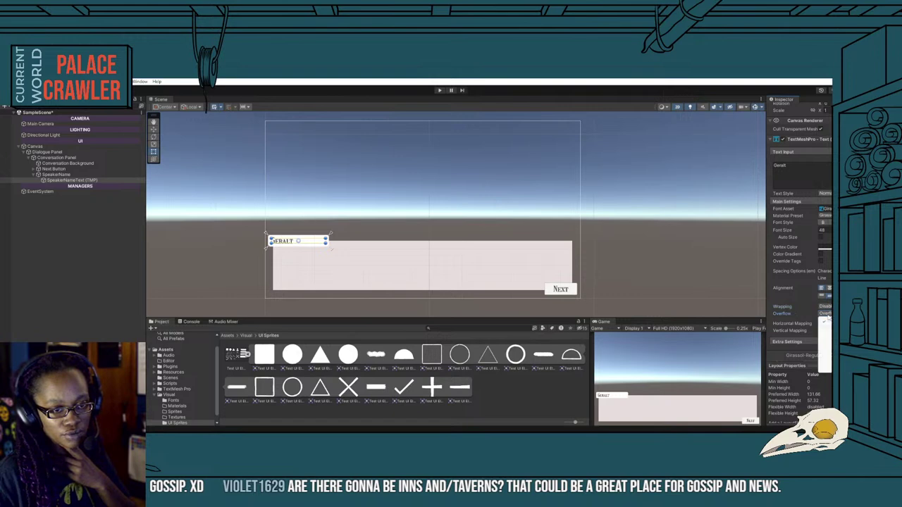
pyautogui.click(798, 320)
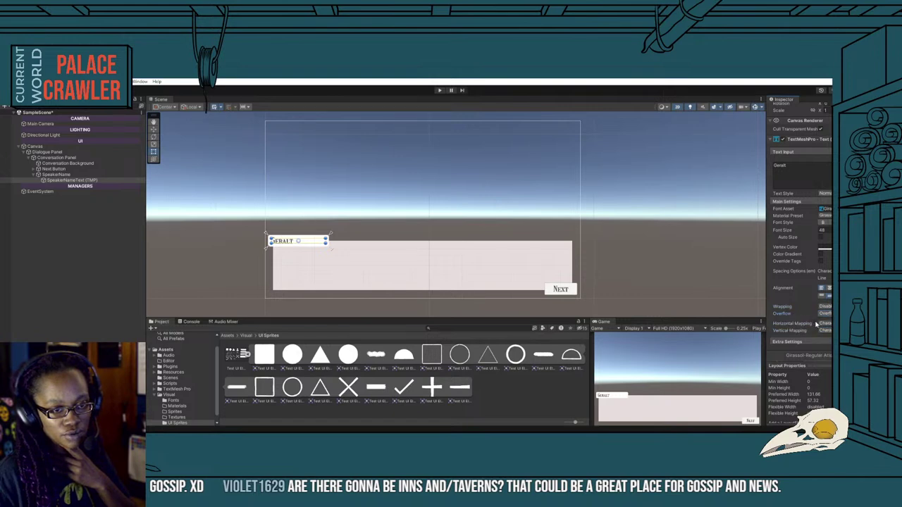
pyautogui.scroll(-2, 799, 324)
pyautogui.scroll(5, 799, 282)
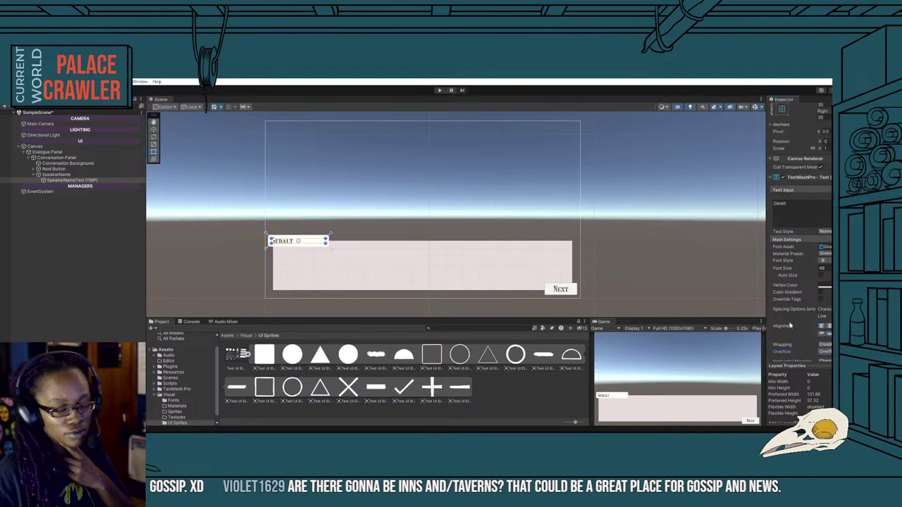
pyautogui.click(46, 175)
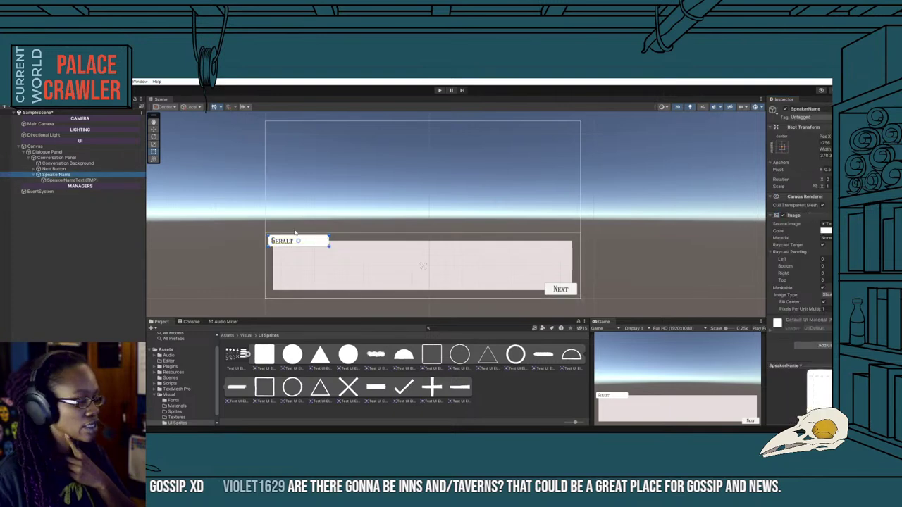
# Add a Content Size Fitter component to SpeakerName from the Layout category.
pyautogui.click(811, 348)
pyautogui.click(807, 420)
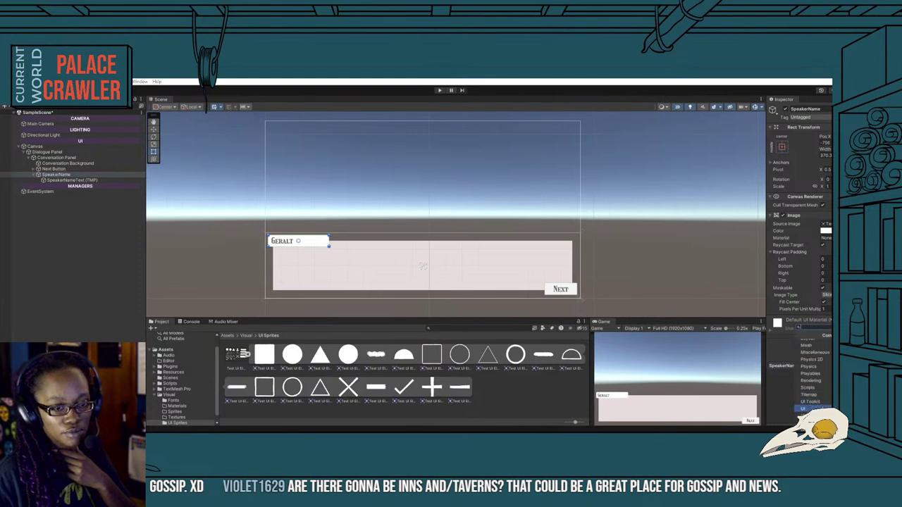
pyautogui.scroll(-2, 811, 364)
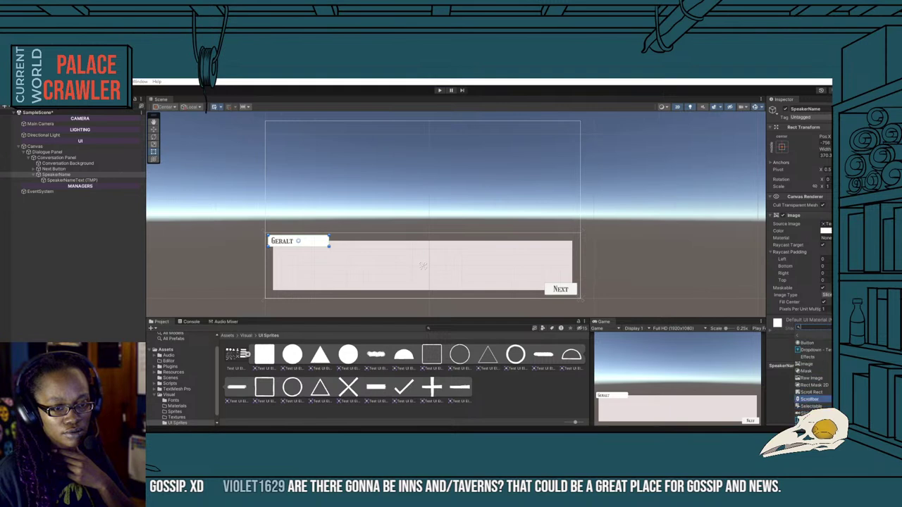
pyautogui.click(797, 335)
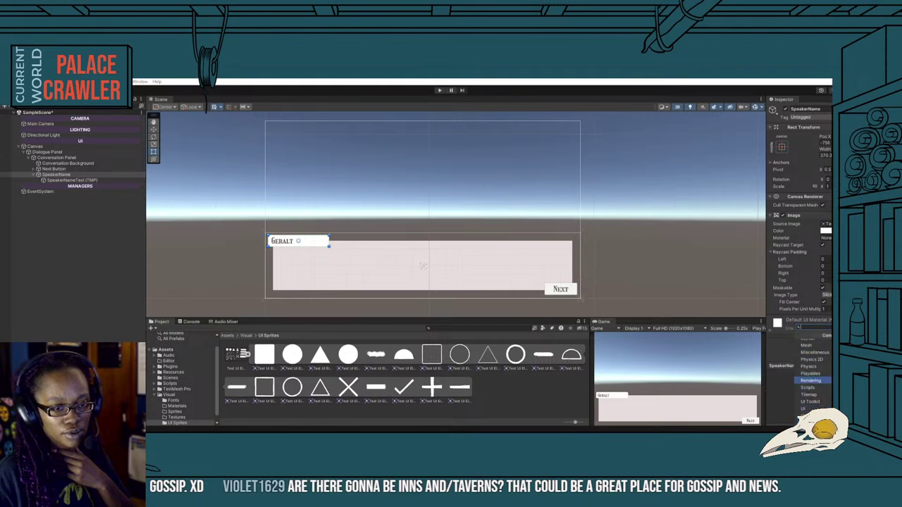
pyautogui.scroll(2, 811, 394)
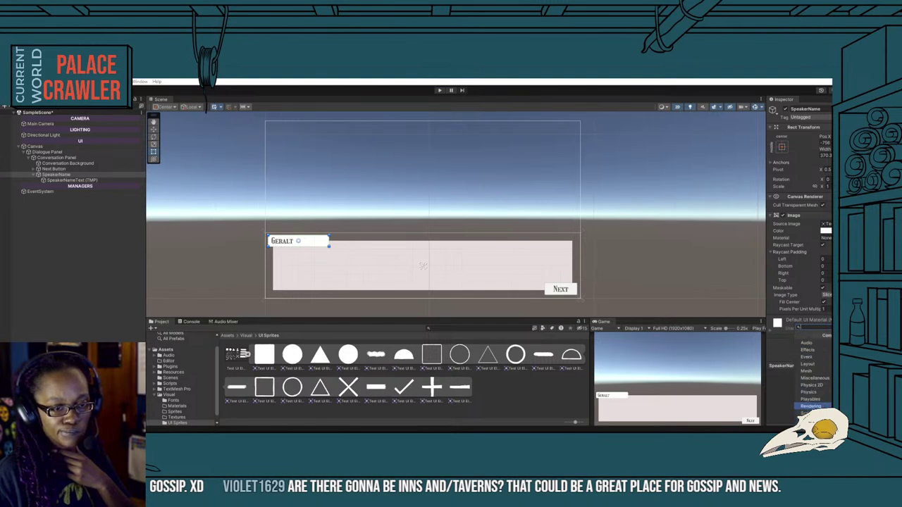
pyautogui.click(810, 364)
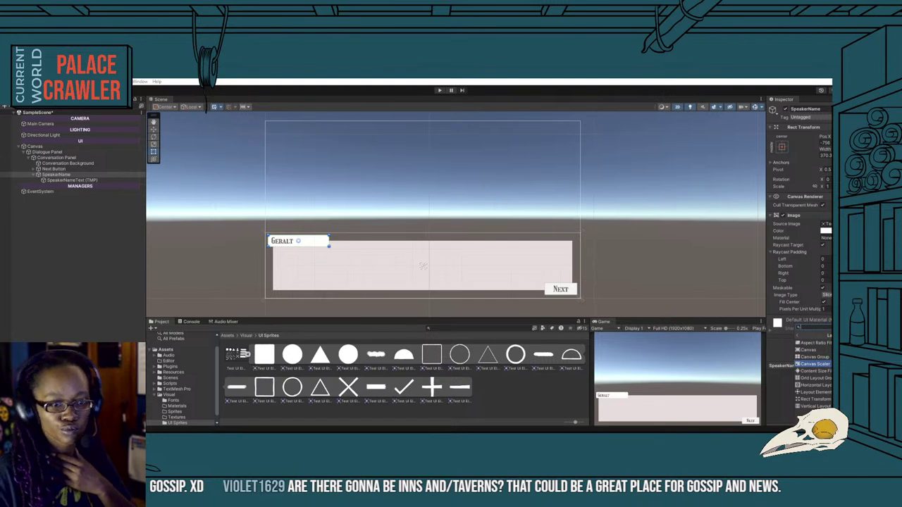
pyautogui.click(810, 371)
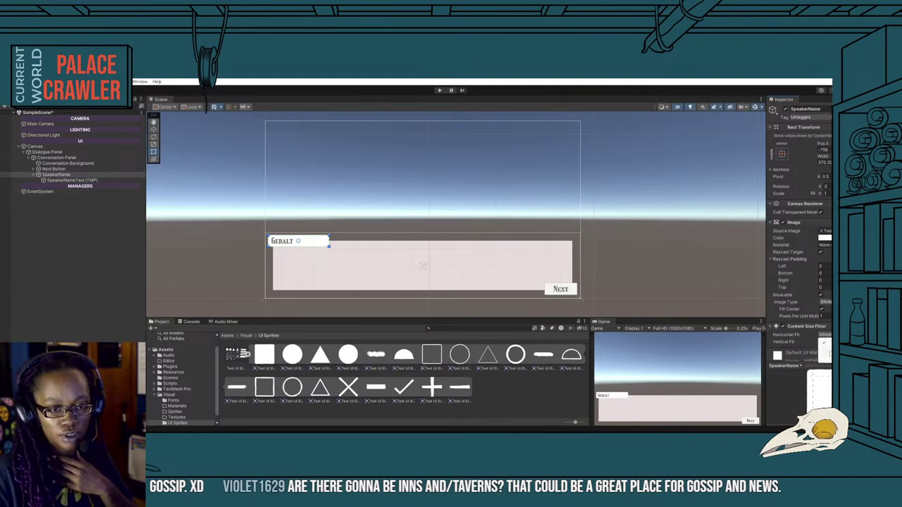
# Set the Content Size Fitter's horizontal and vertical fit to Preferred Size.
pyautogui.click(825, 345)
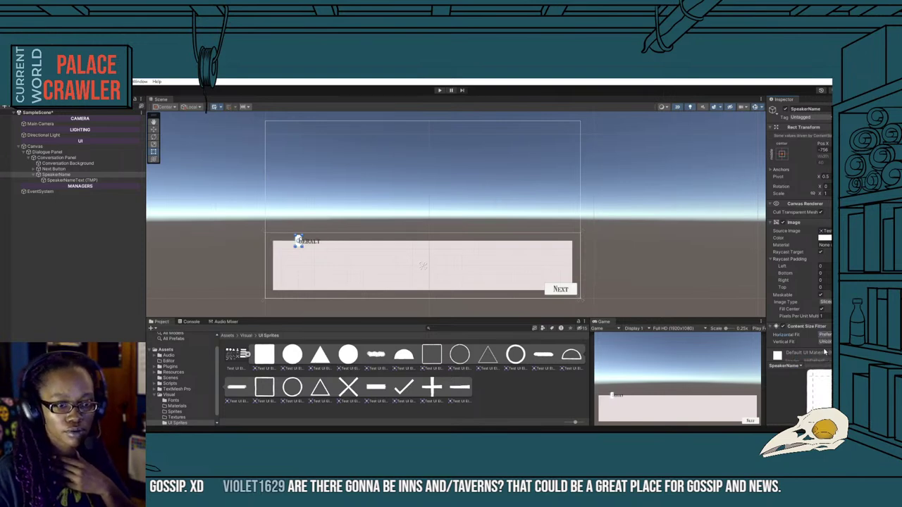
pyautogui.click(825, 343)
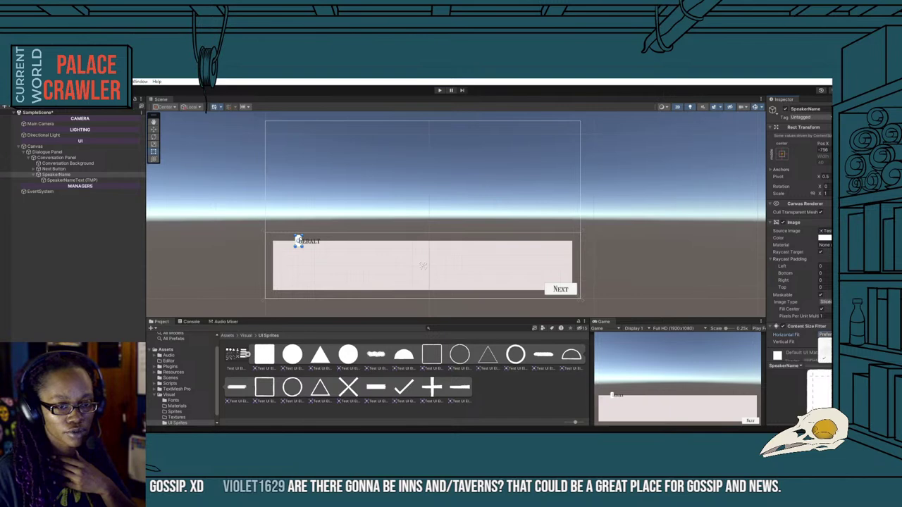
pyautogui.click(825, 343)
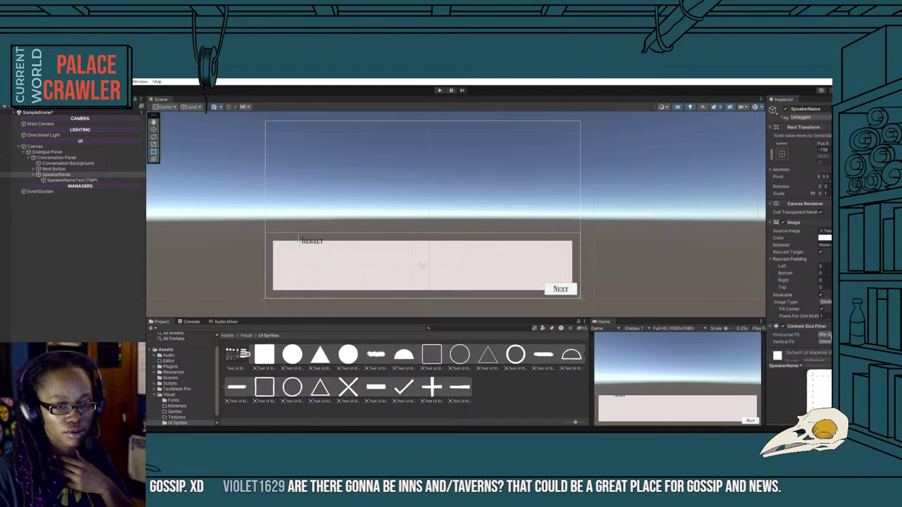
pyautogui.click(825, 335)
pyautogui.click(824, 350)
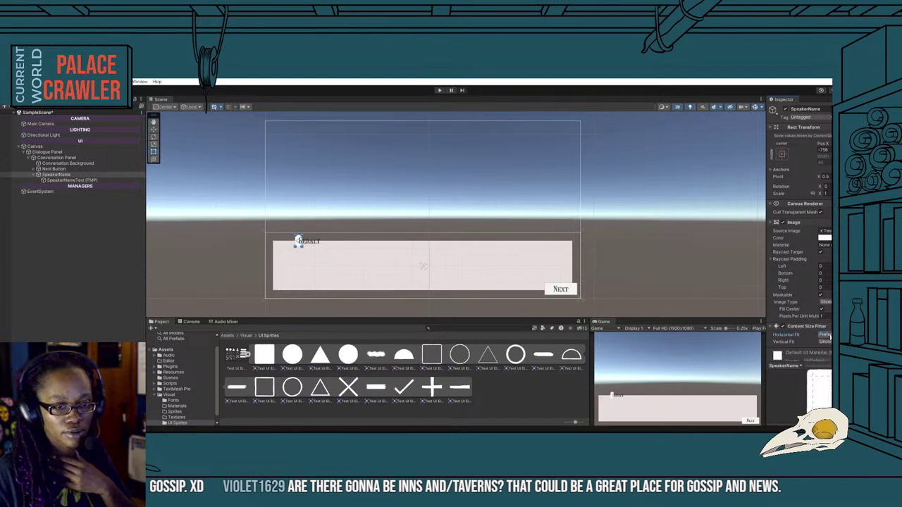
pyautogui.click(825, 336)
pyautogui.click(824, 339)
pyautogui.click(825, 336)
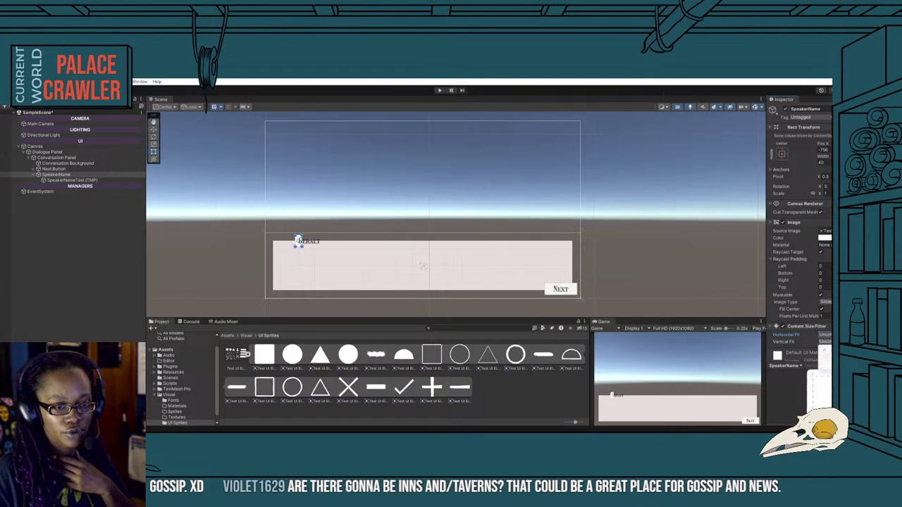
pyautogui.click(821, 355)
pyautogui.scroll(-1, 804, 331)
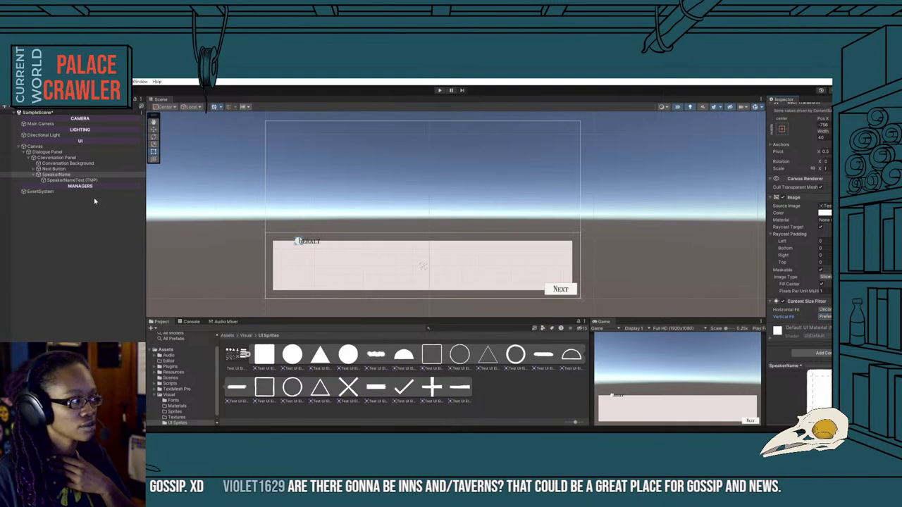
# Set the Content Size Fitter's vertical fit back to Unconstrained.
pyautogui.click(77, 180)
pyautogui.scroll(1, 815, 154)
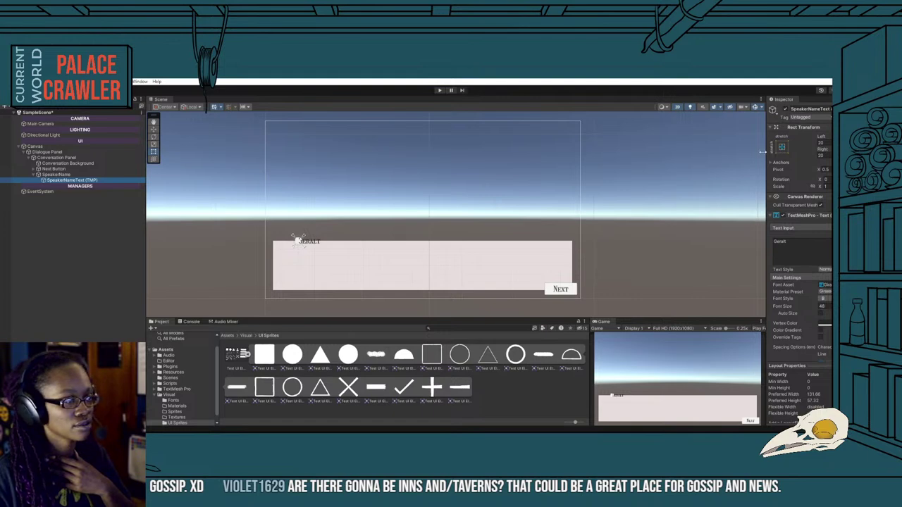
pyautogui.scroll(-3, 790, 324)
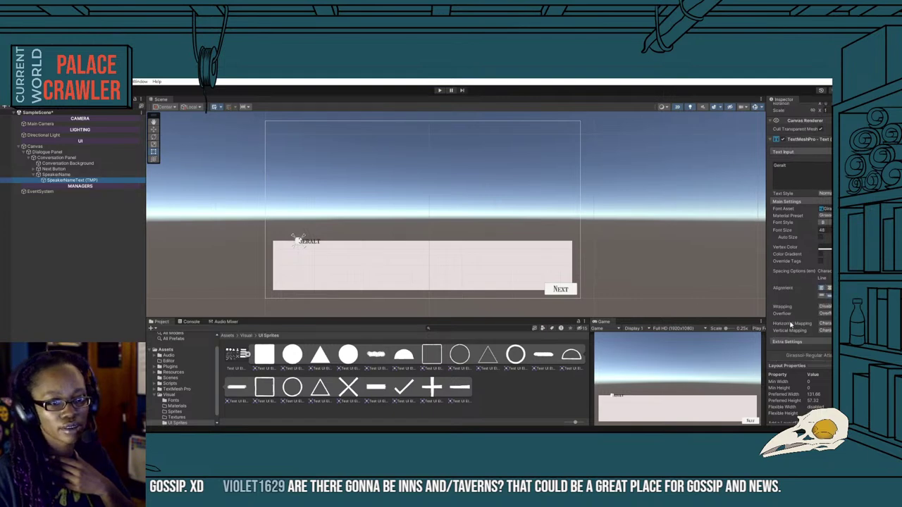
pyautogui.scroll(-3, 791, 325)
pyautogui.scroll(-3, 790, 324)
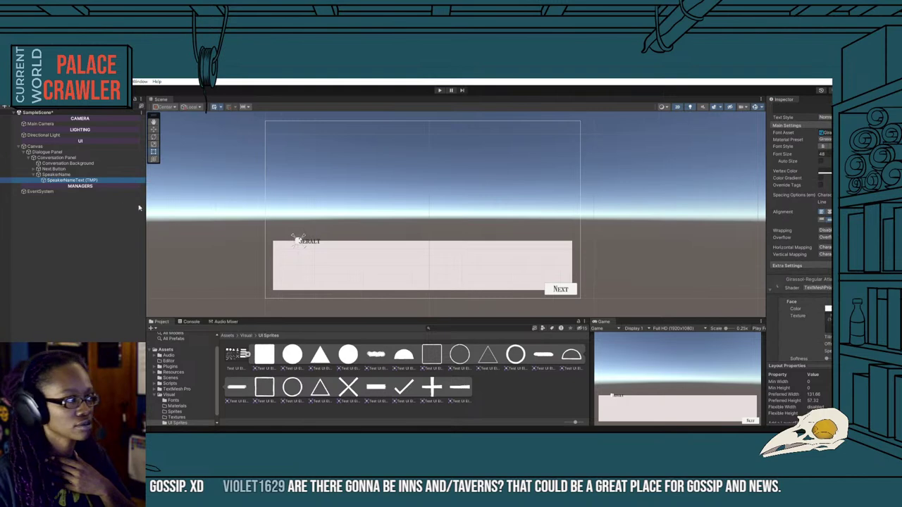
pyautogui.click(64, 174)
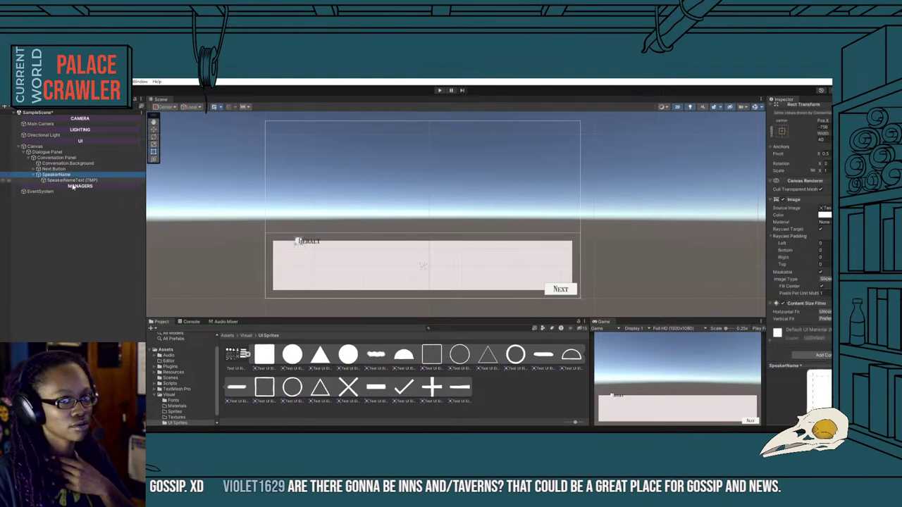
pyautogui.click(822, 319)
pyautogui.click(823, 324)
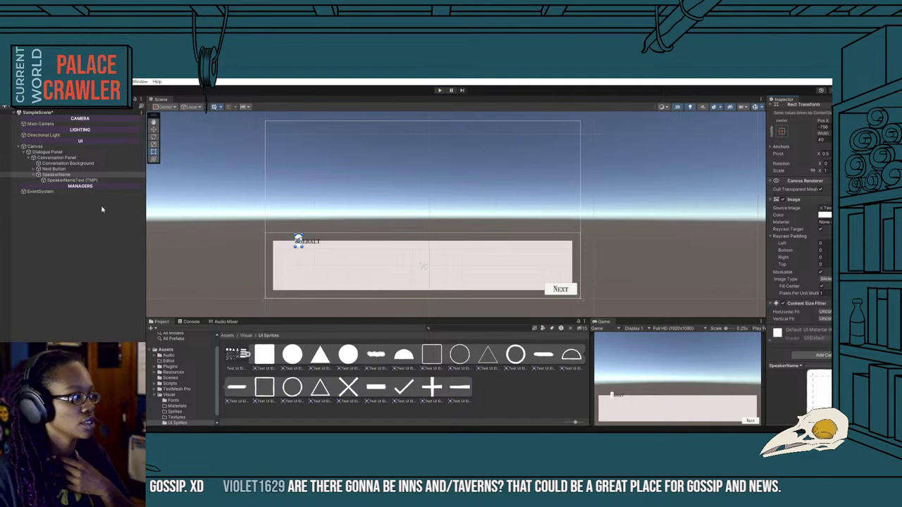
# Collapse SpeakerNameText's TextMeshPro component and reselect SpeakerName.
pyautogui.click(90, 180)
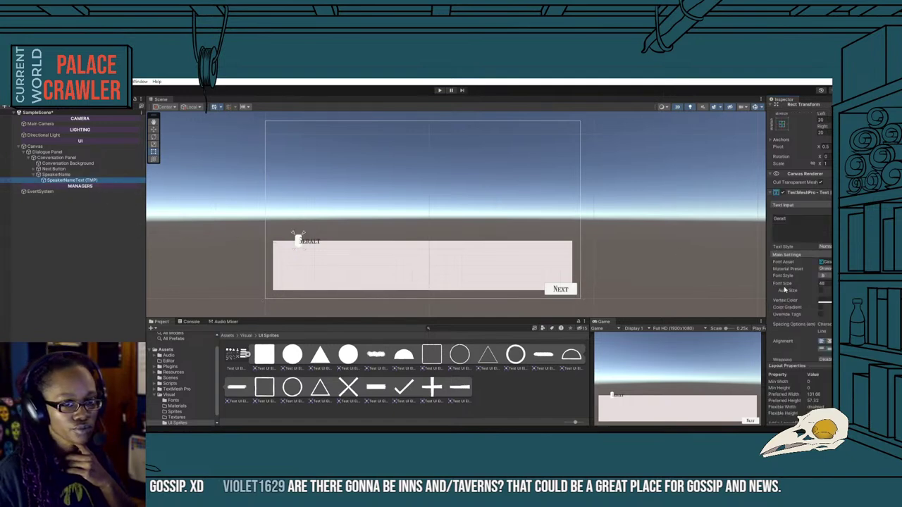
pyautogui.scroll(-3, 784, 289)
pyautogui.scroll(-3, 788, 292)
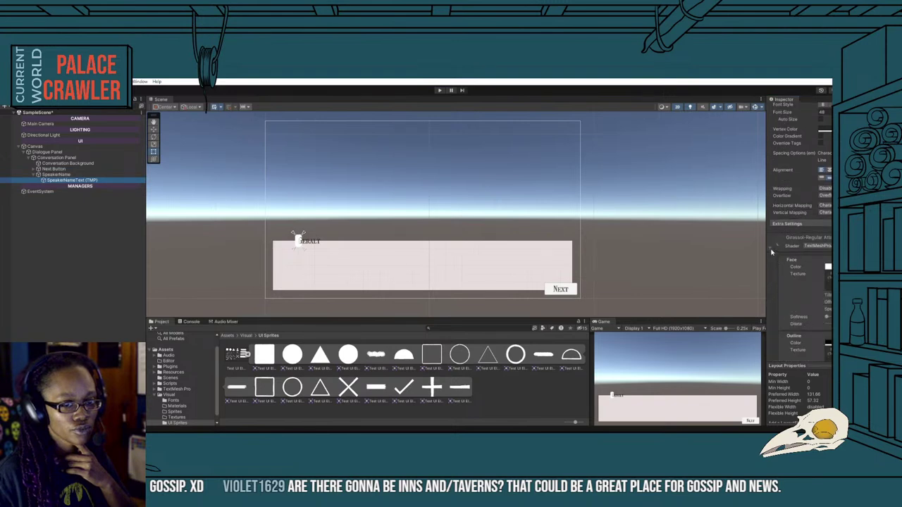
pyautogui.scroll(3, 771, 252)
pyautogui.scroll(2, 775, 282)
pyautogui.scroll(2, 778, 213)
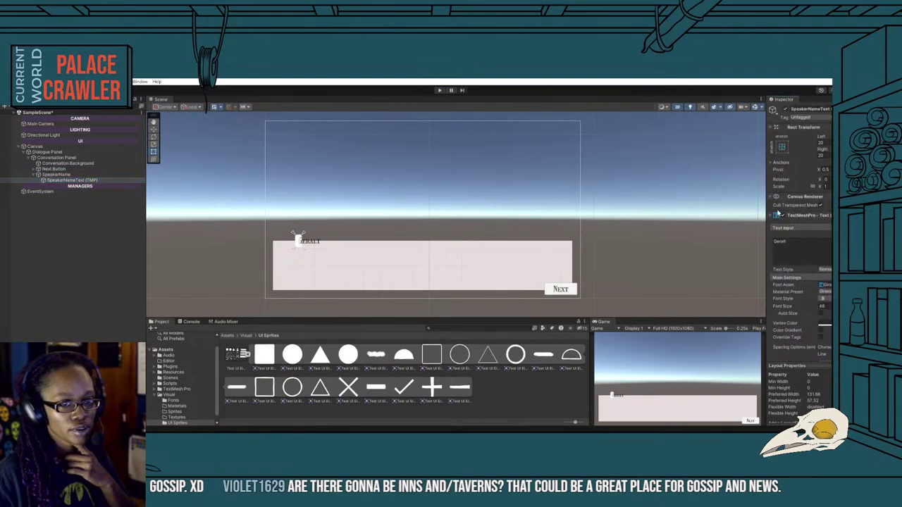
pyautogui.click(770, 216)
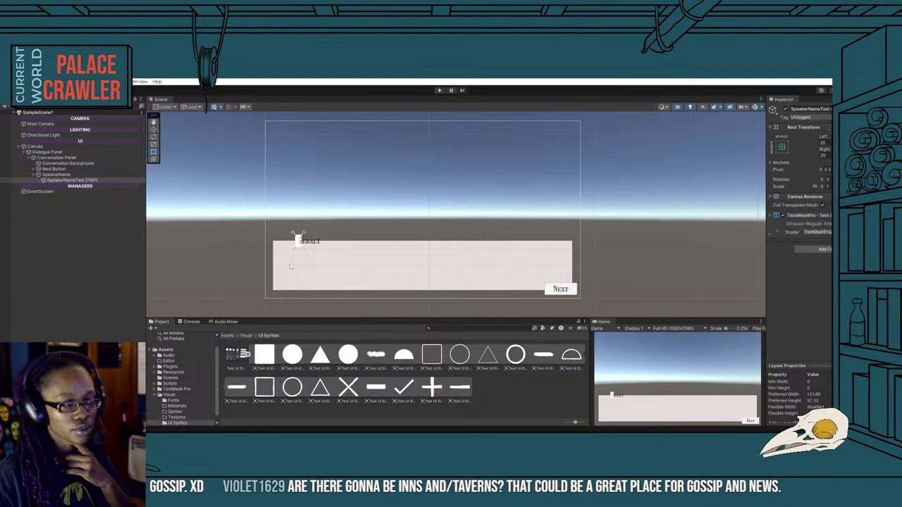
pyautogui.click(56, 174)
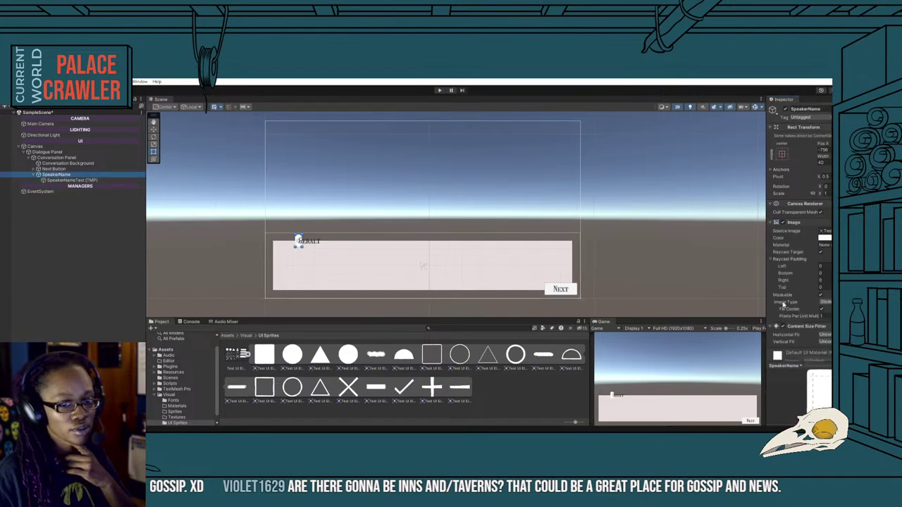
# Set SpeakerName's Horizontal Fit to Preferred Size, leaving Vertical Fit unconstrained.
pyautogui.click(823, 334)
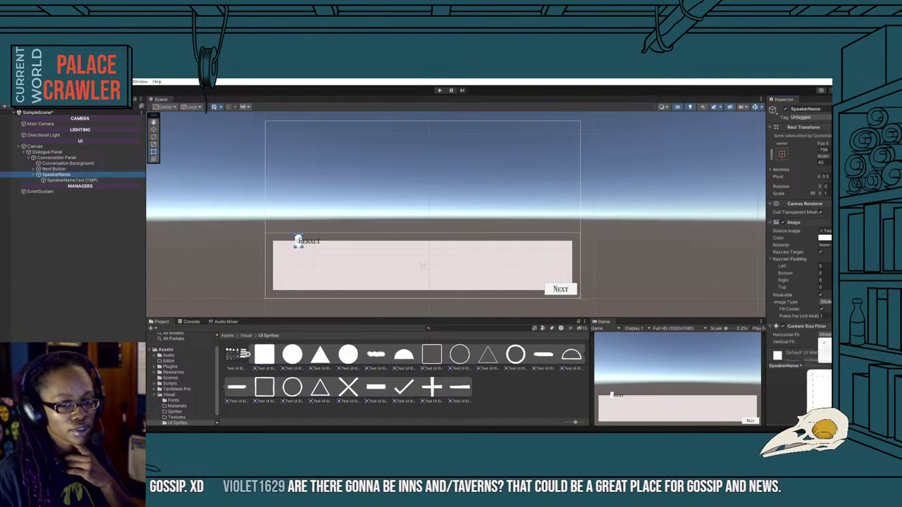
pyautogui.click(824, 351)
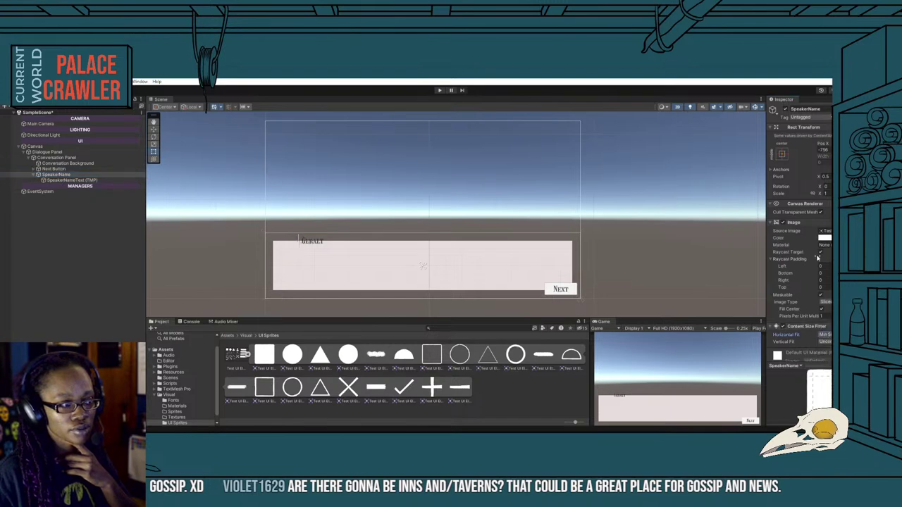
pyautogui.scroll(-2, 790, 338)
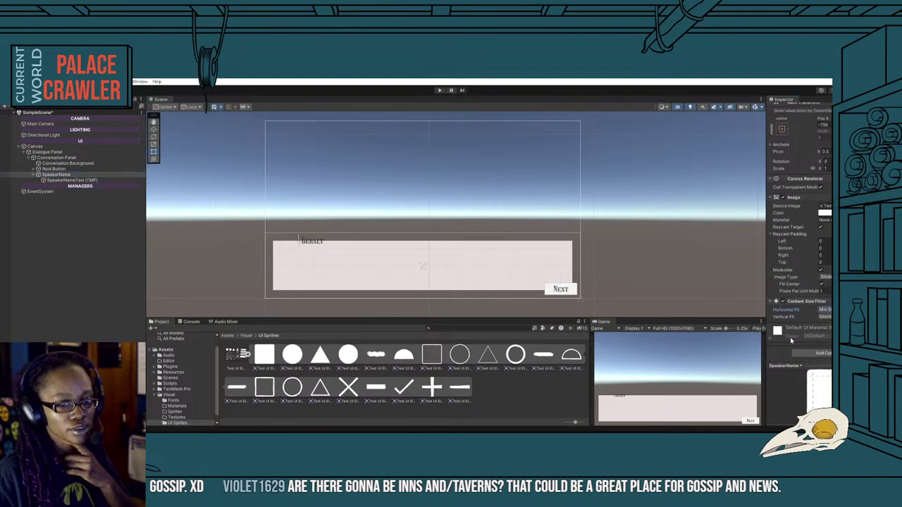
pyautogui.click(828, 316)
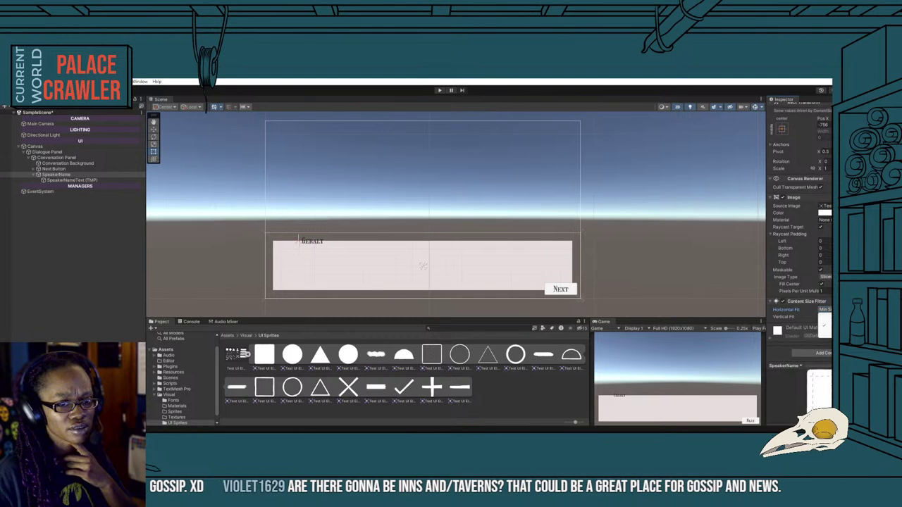
pyautogui.click(773, 237)
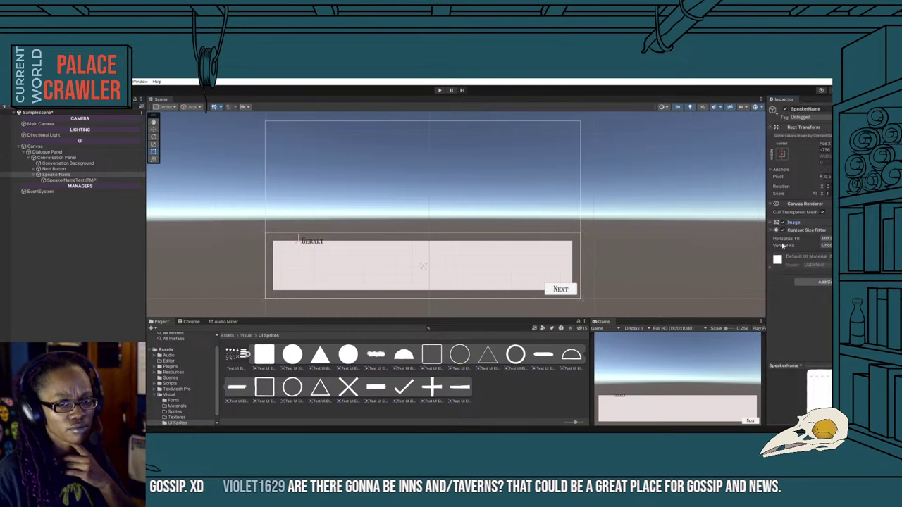
pyautogui.click(828, 246)
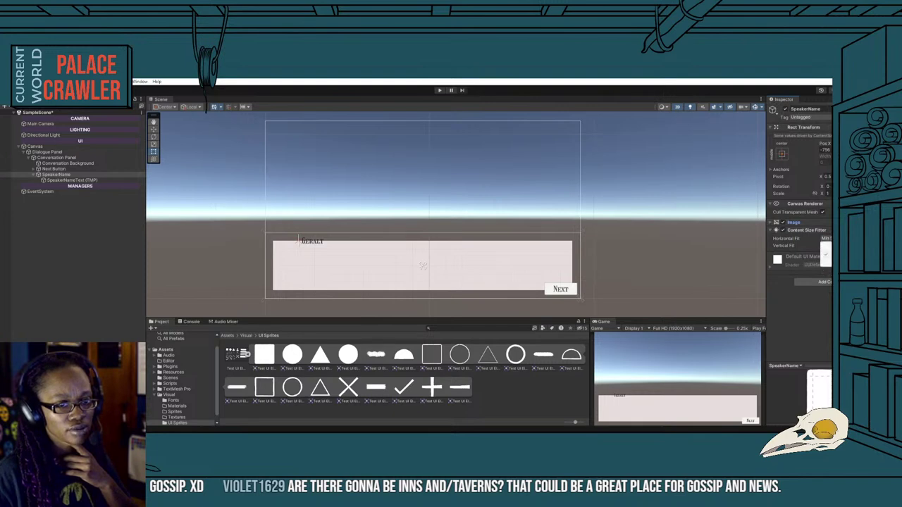
pyautogui.click(825, 261)
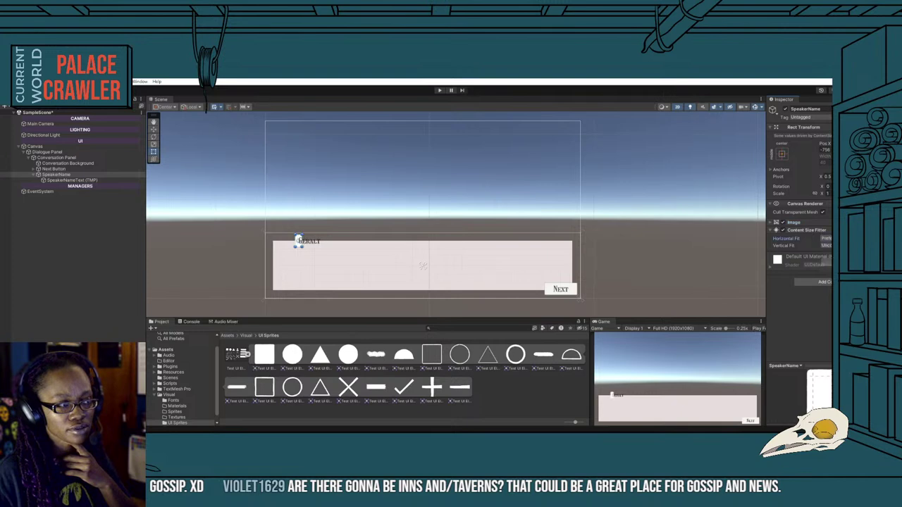
pyautogui.click(53, 180)
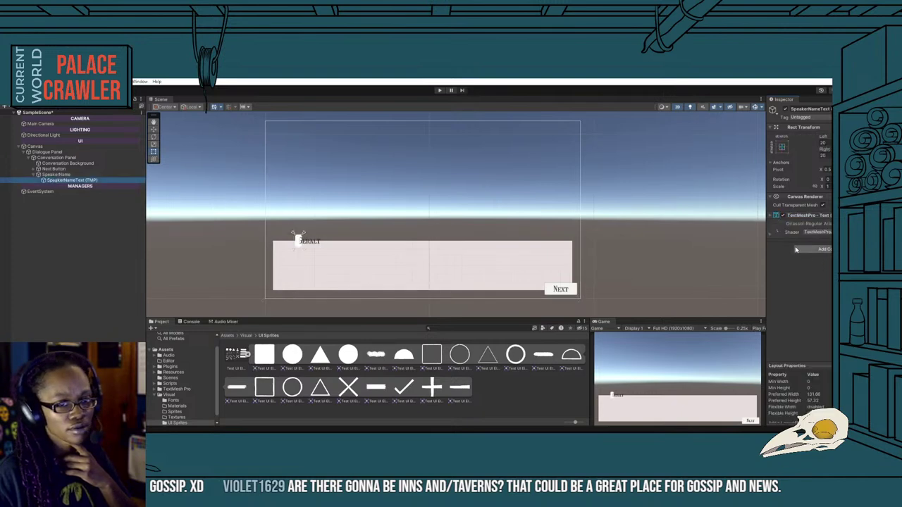
# Set the GERALT text's Horizontal Mapping to Line in the TextMeshPro settings.
pyautogui.click(773, 216)
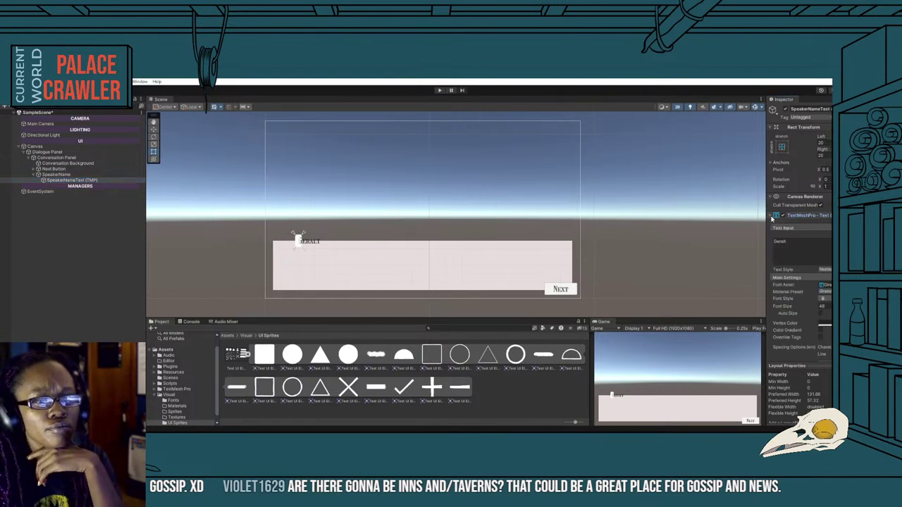
pyautogui.scroll(-1, 792, 318)
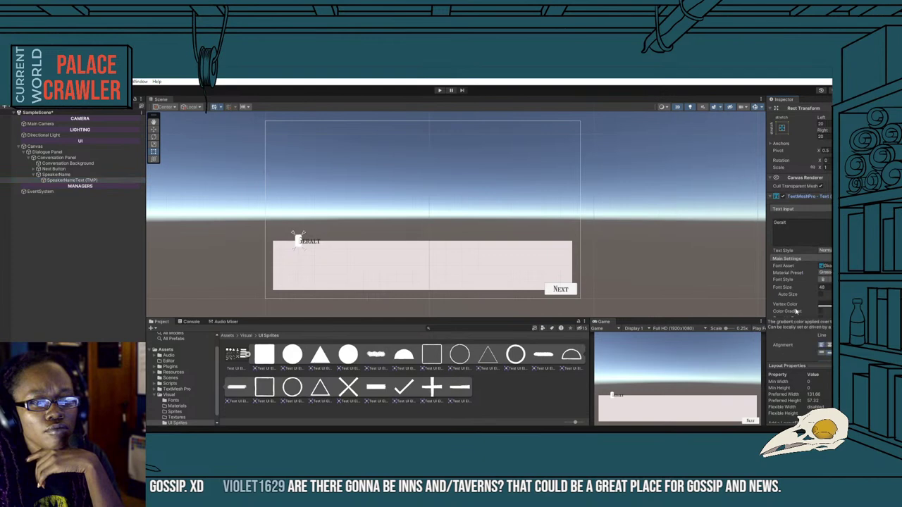
pyautogui.scroll(-2, 801, 313)
pyautogui.scroll(-2, 801, 320)
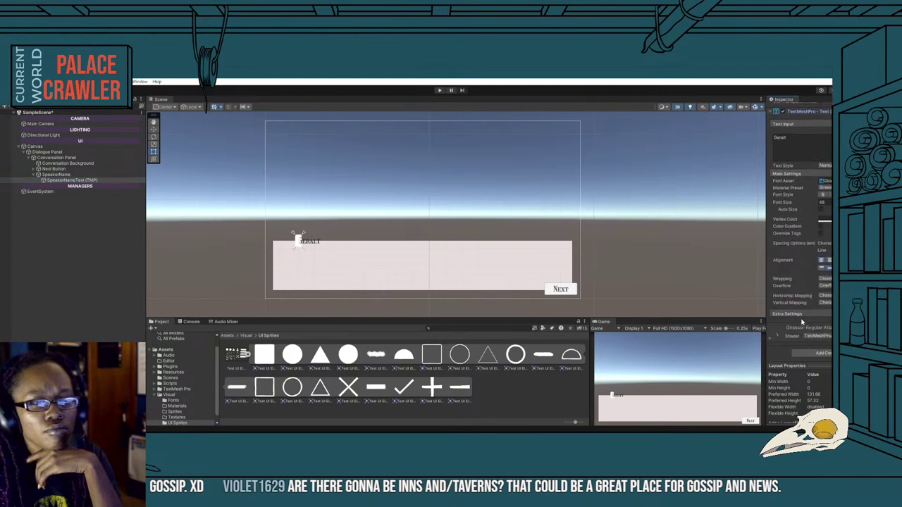
pyautogui.click(823, 296)
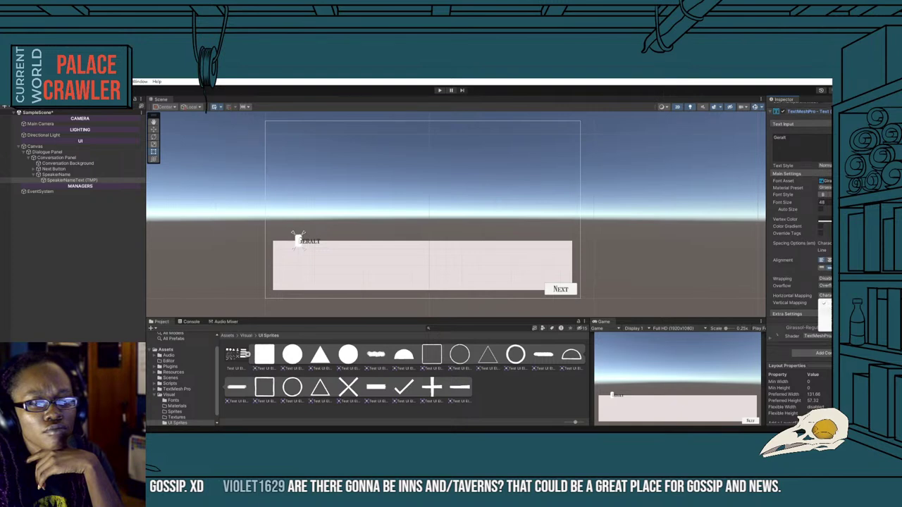
pyautogui.click(825, 310)
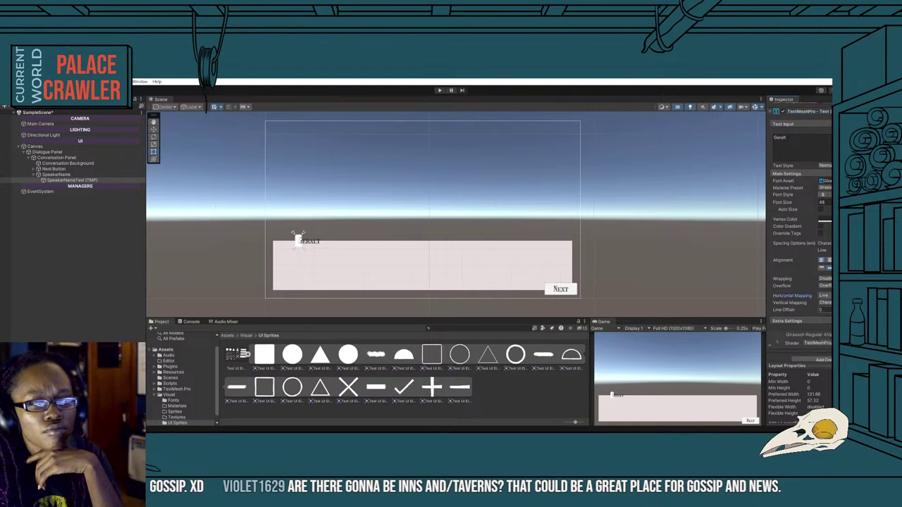
# Try Scrolling for text overflow, then keep it at Overflow.
pyautogui.scroll(-1, 804, 314)
pyautogui.click(805, 313)
pyautogui.scroll(-3, 806, 314)
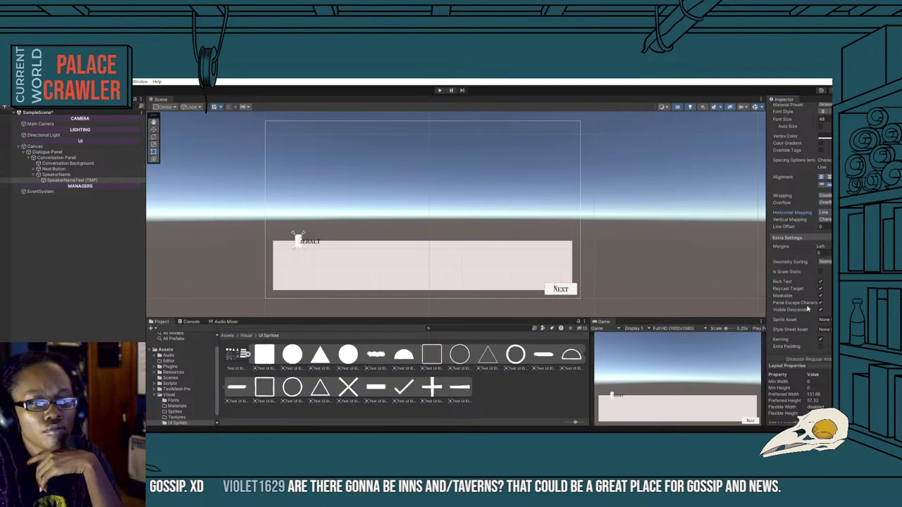
pyautogui.scroll(1, 803, 310)
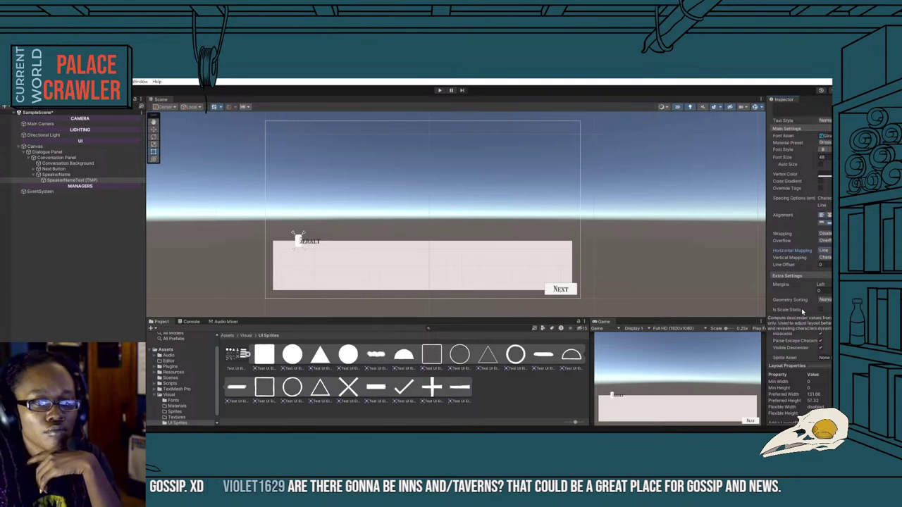
pyautogui.click(824, 277)
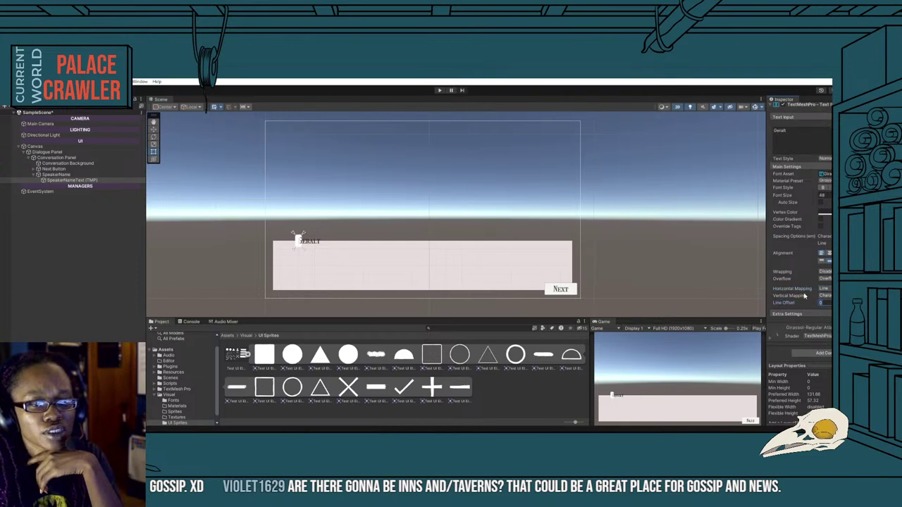
pyautogui.click(826, 279)
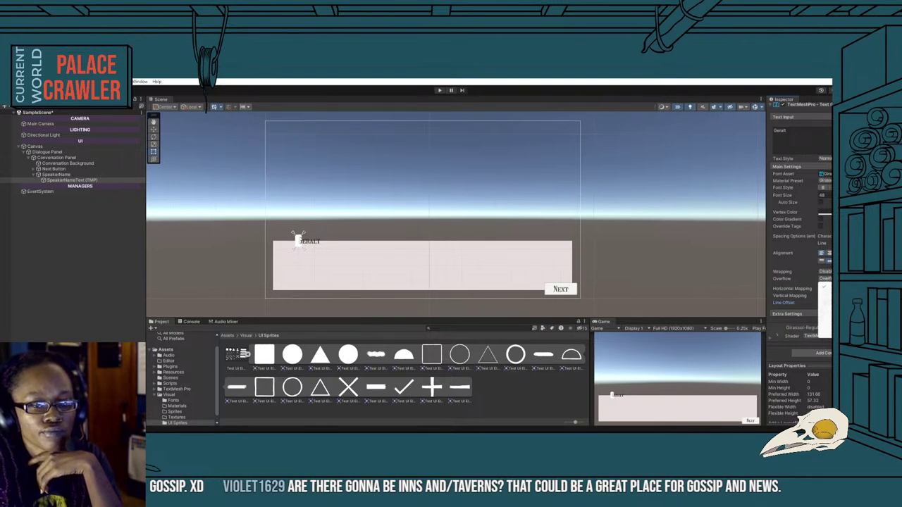
pyautogui.click(825, 317)
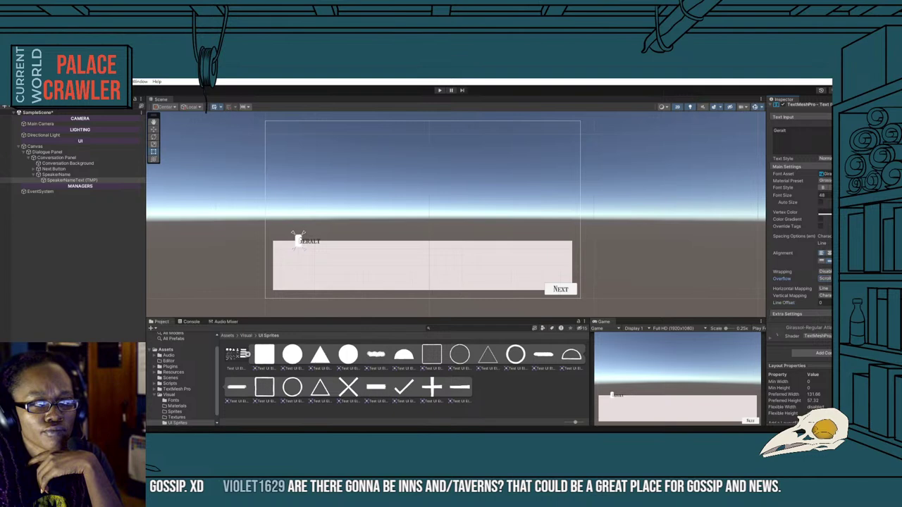
pyautogui.click(826, 279)
pyautogui.click(824, 289)
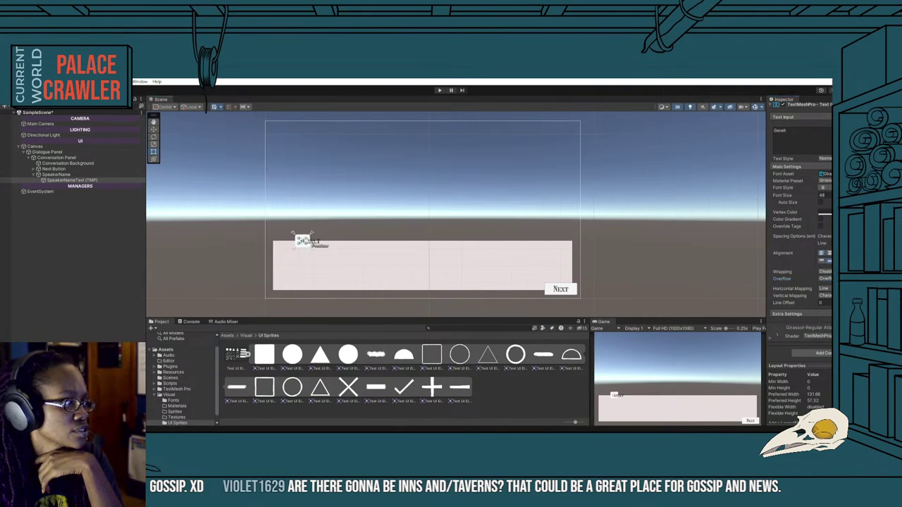
# Narrow the GERALT text box from its right edge, then select the SpeakerName tab.
pyautogui.click(310, 241)
pyautogui.moveTo(334, 237); pyautogui.dragTo(299, 238)
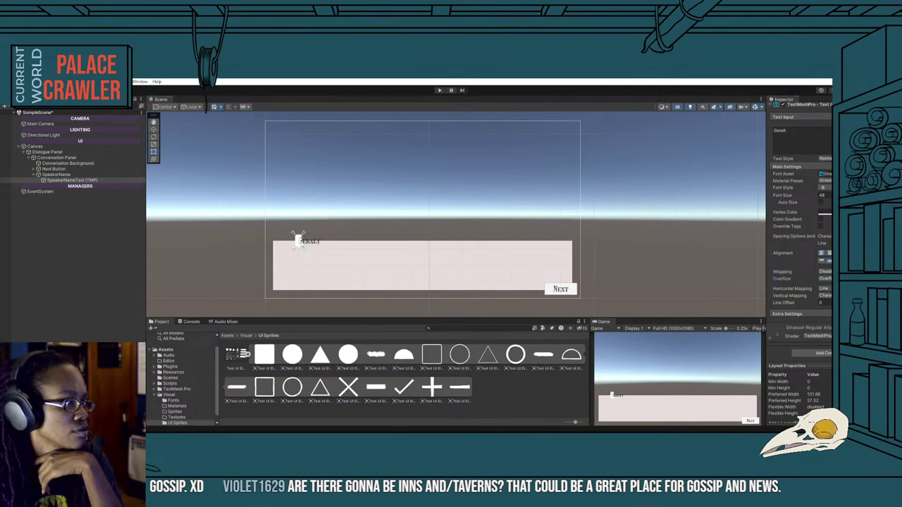
pyautogui.click(64, 174)
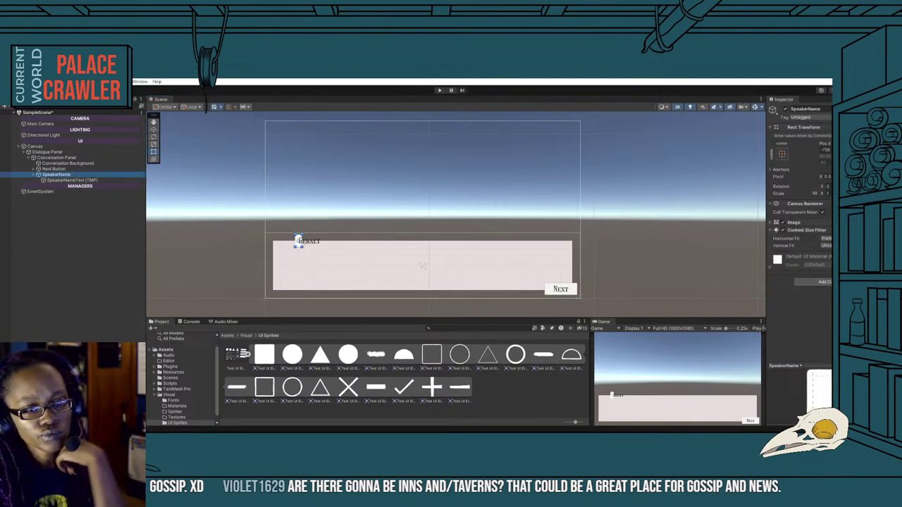
# Try other Content Size Fitter fits, leave Horizontal Fit Unconstrained, and set SpeakerName's width to 100.
pyautogui.click(825, 245)
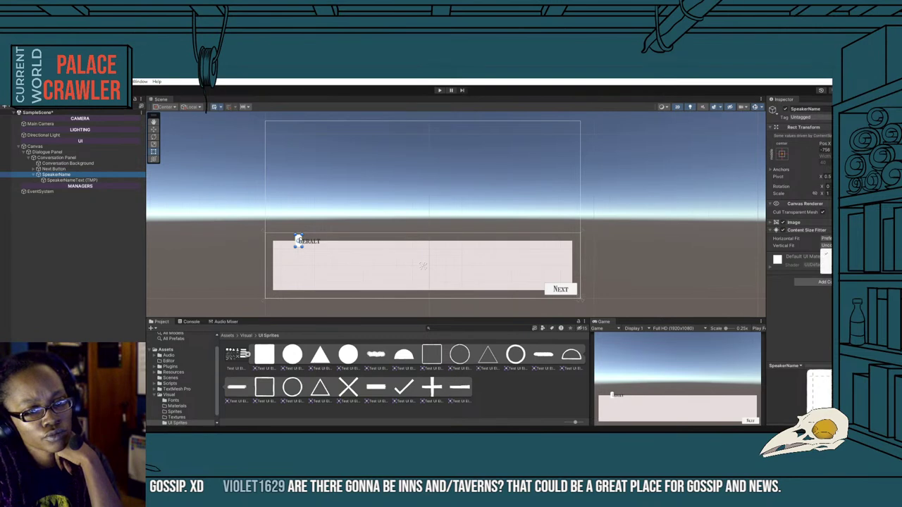
pyautogui.click(826, 261)
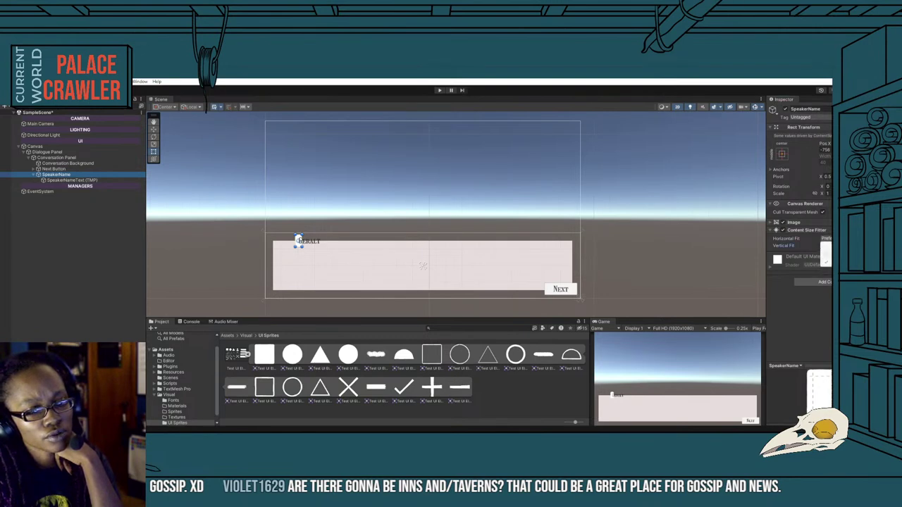
pyautogui.click(825, 252)
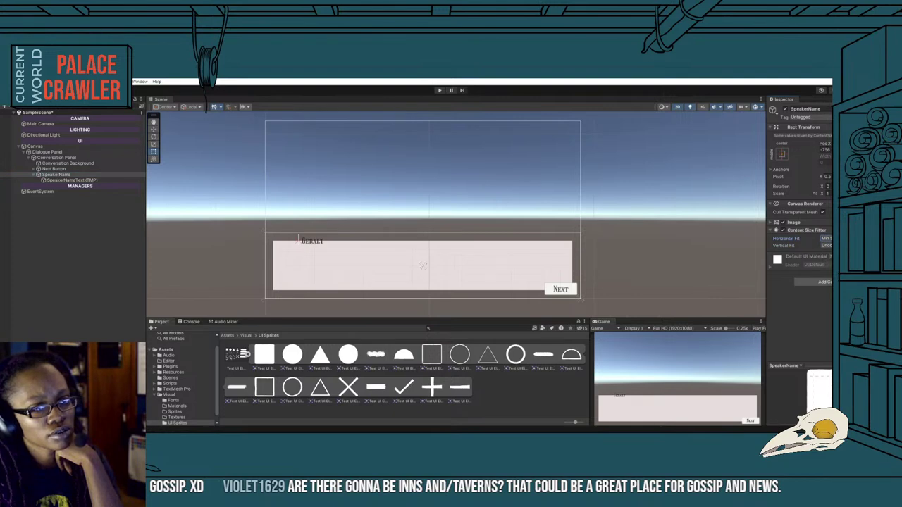
pyautogui.click(826, 238)
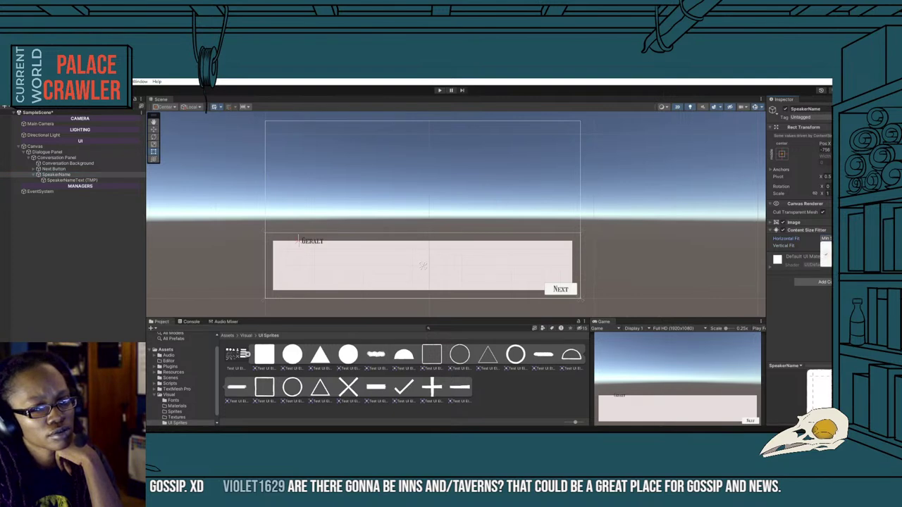
pyautogui.click(826, 244)
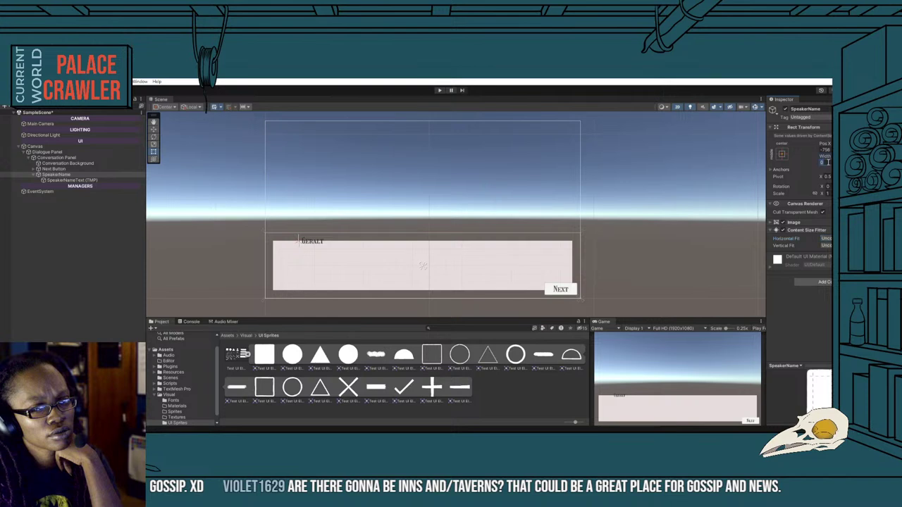
pyautogui.write('100')
pyautogui.press('Return')
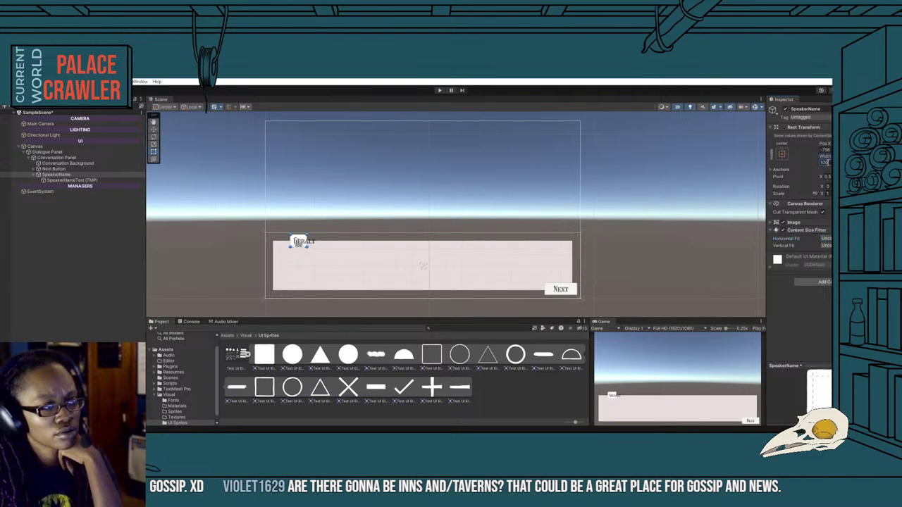
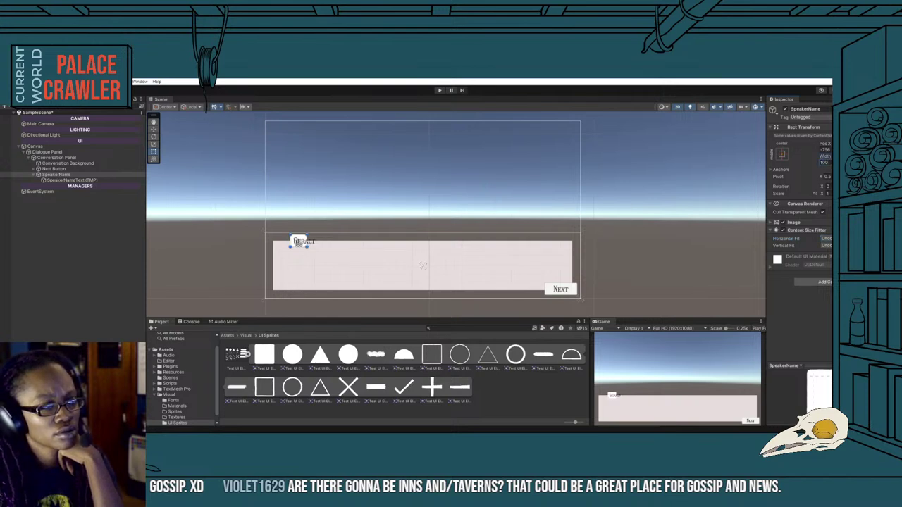
# Widen the SpeakerName box so the GERALT label fits.
pyautogui.moveTo(314, 243); pyautogui.dragTo(320, 242)
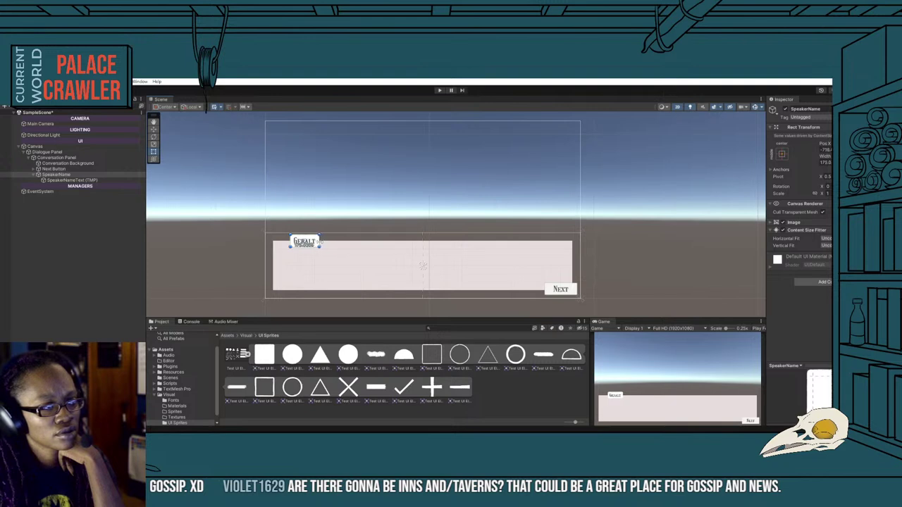
pyautogui.click(62, 181)
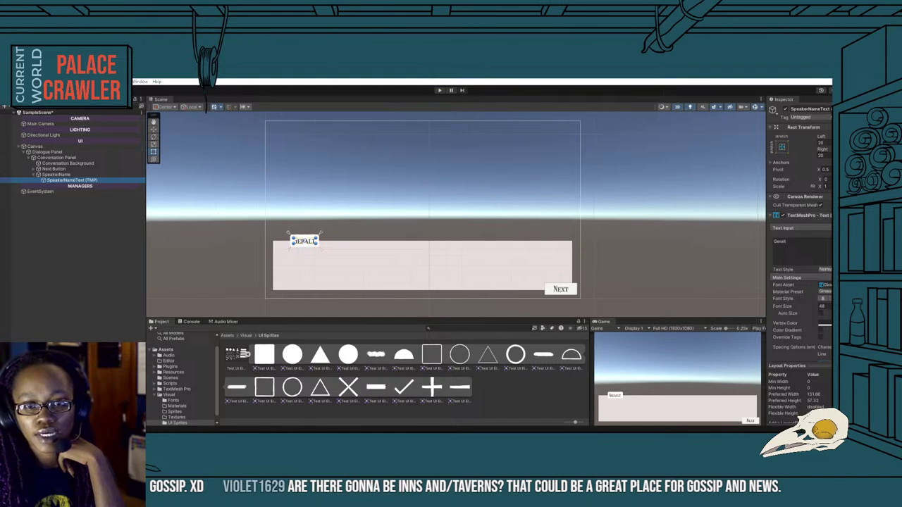
pyautogui.click(121, 261)
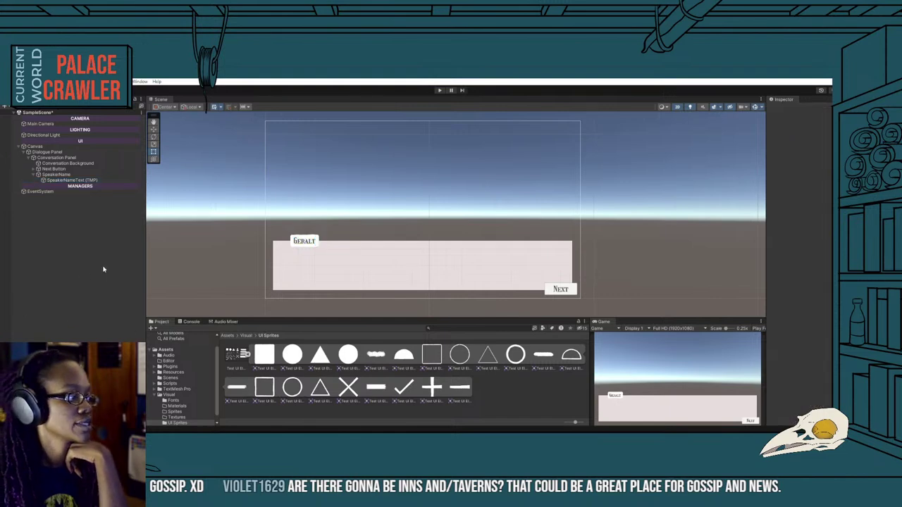
# Move the GERALT name tag left to the dialogue panel's top-left corner.
pyautogui.click(304, 241)
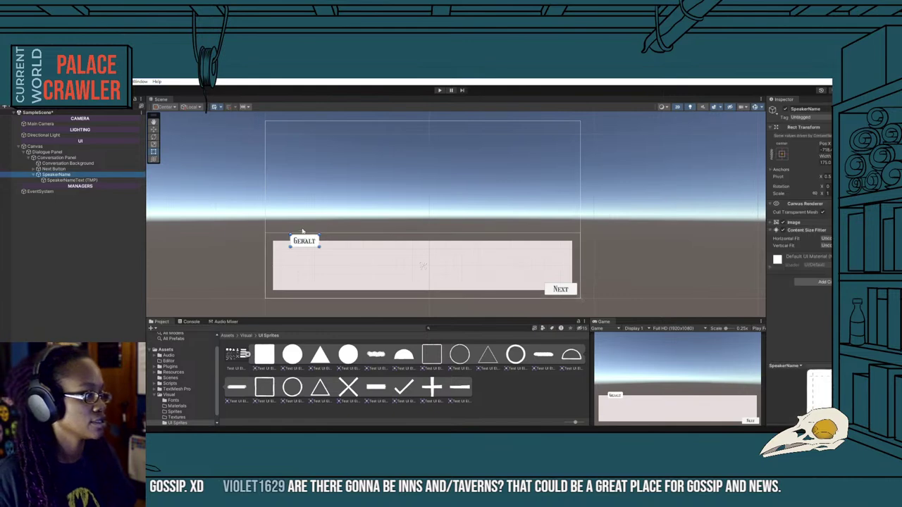
pyautogui.moveTo(307, 249); pyautogui.dragTo(295, 248)
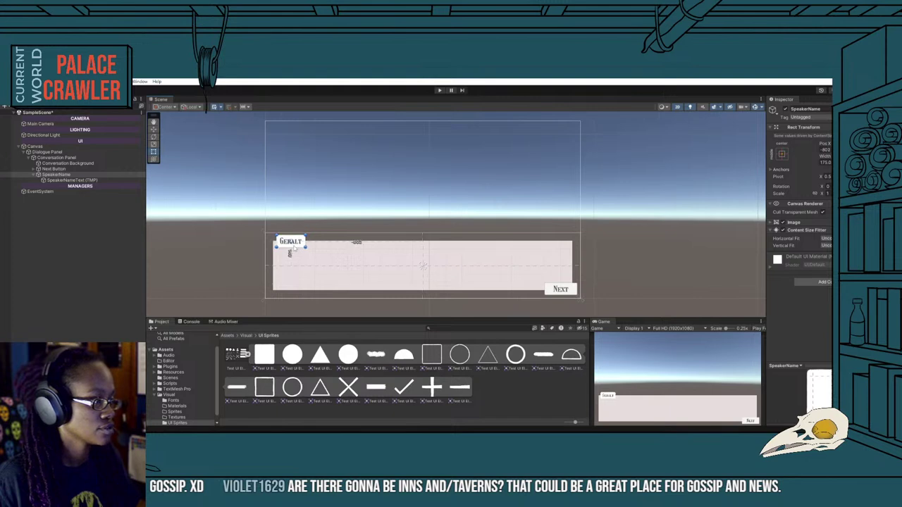
pyautogui.click(235, 251)
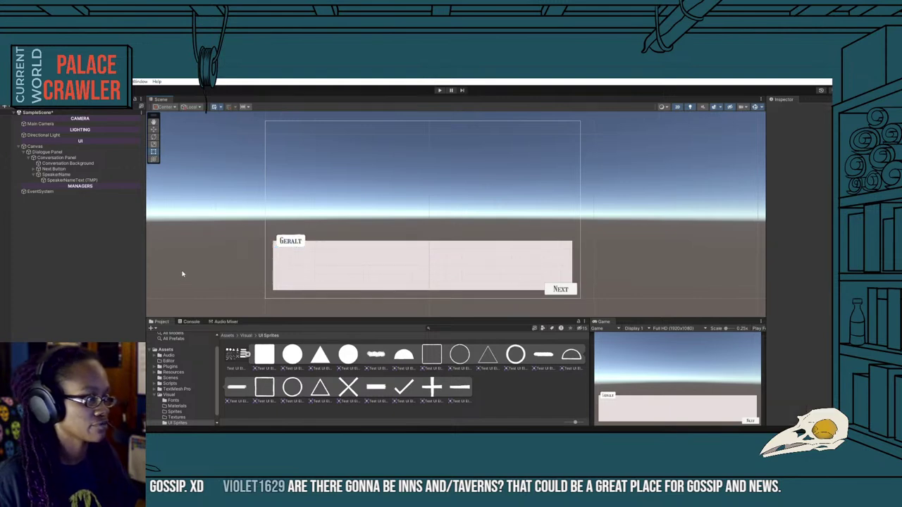
pyautogui.click(34, 146)
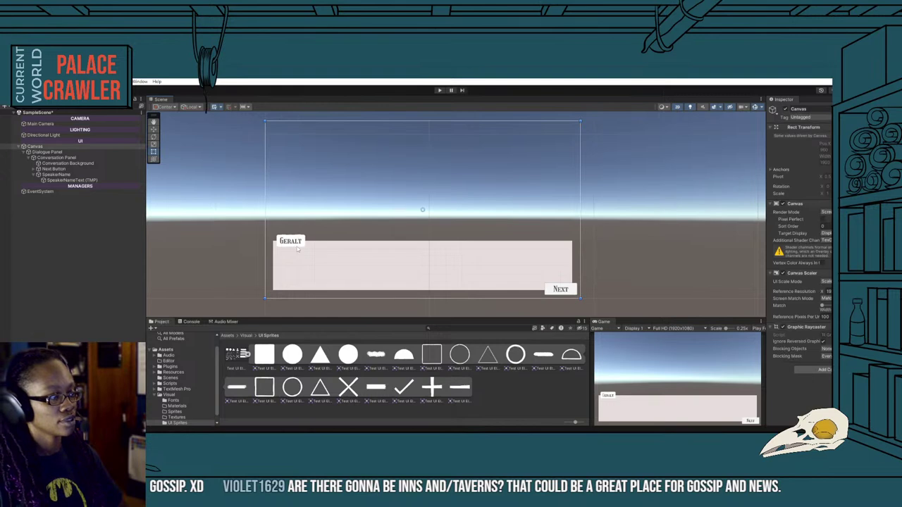
pyautogui.click(70, 175)
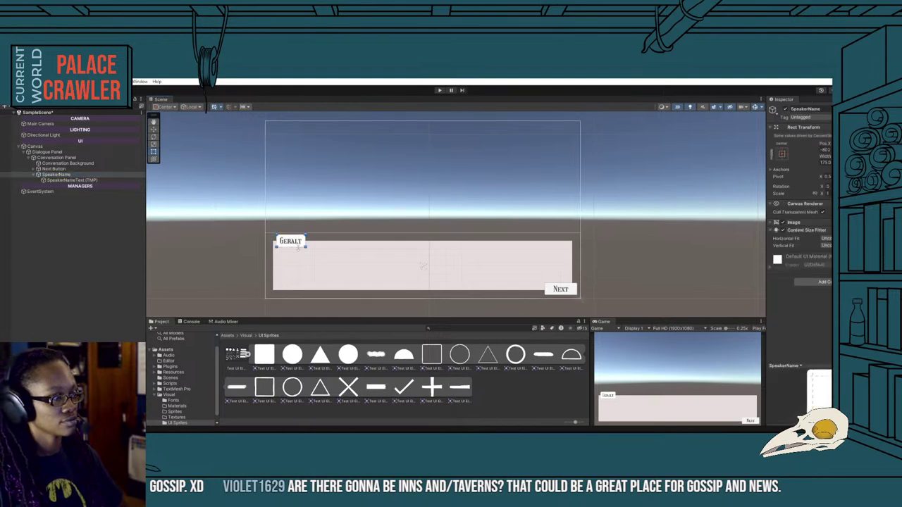
pyautogui.moveTo(290, 253); pyautogui.dragTo(280, 253)
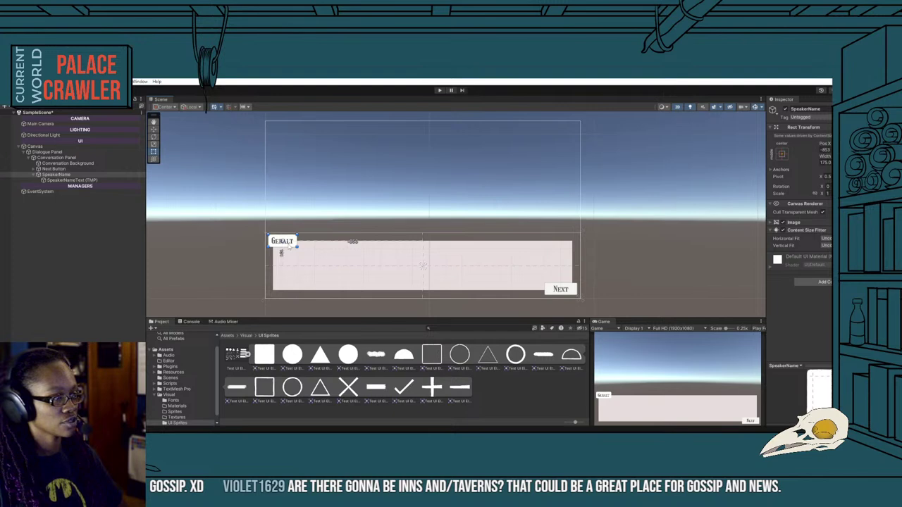
pyautogui.click(216, 269)
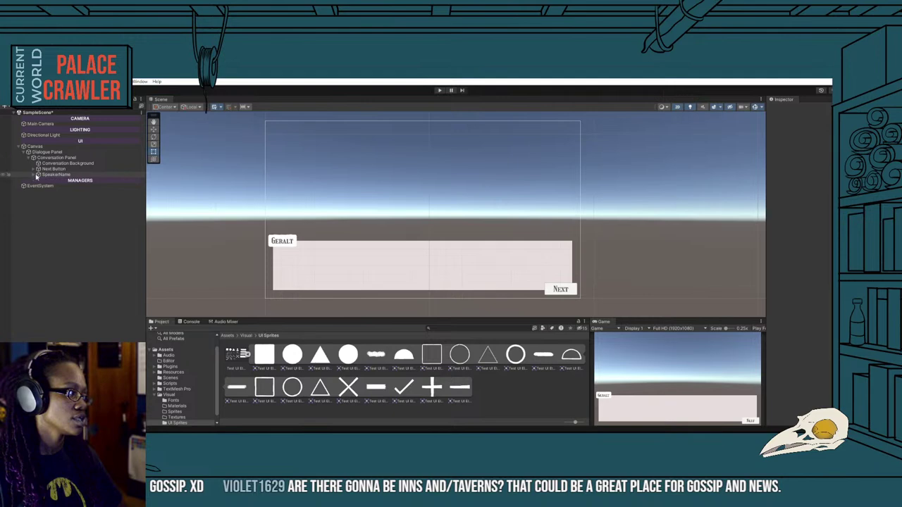
# Add a TextMeshPro text under Conversation Background named Dialogue Text.
pyautogui.rightClick(61, 163)
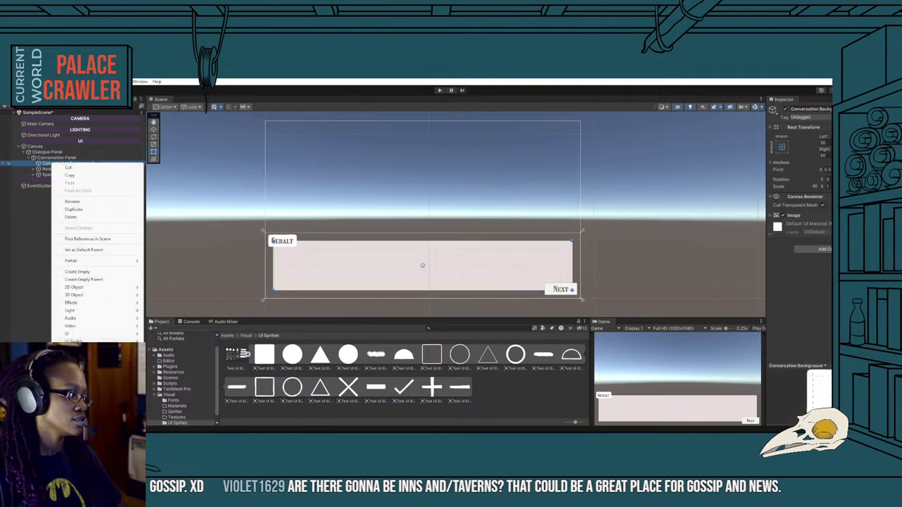
pyautogui.moveTo(88, 334)
pyautogui.click(158, 341)
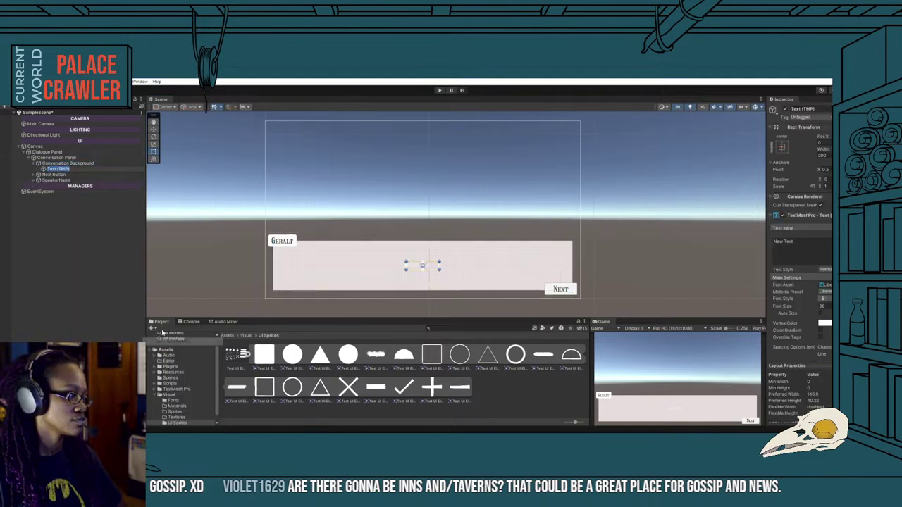
pyautogui.press('Home')
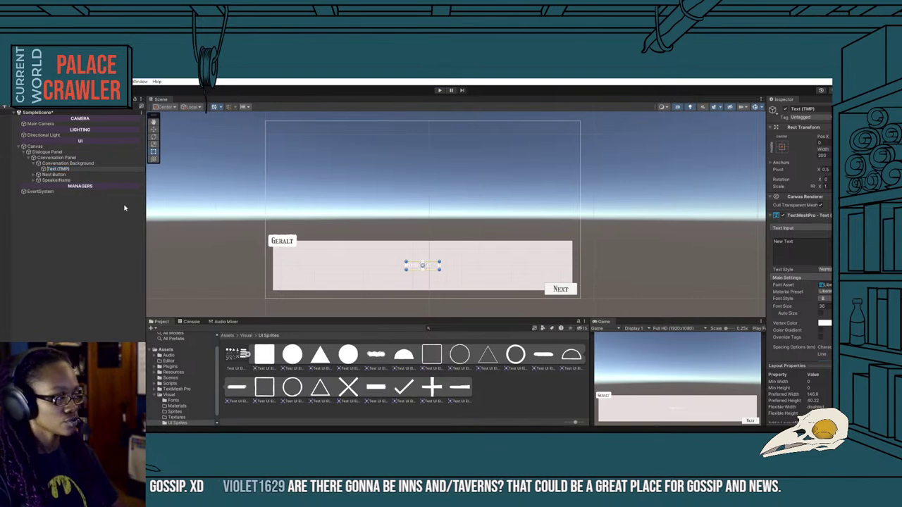
pyautogui.write('Dialogue')
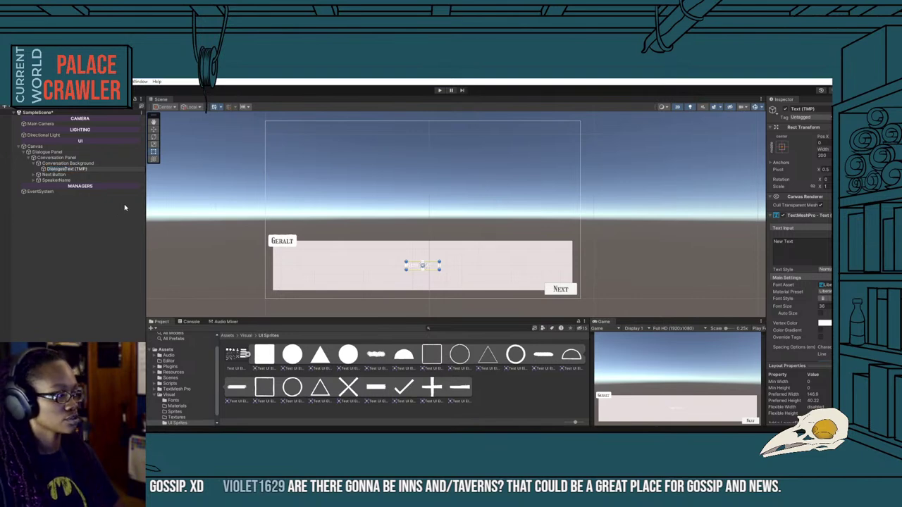
pyautogui.press('Return')
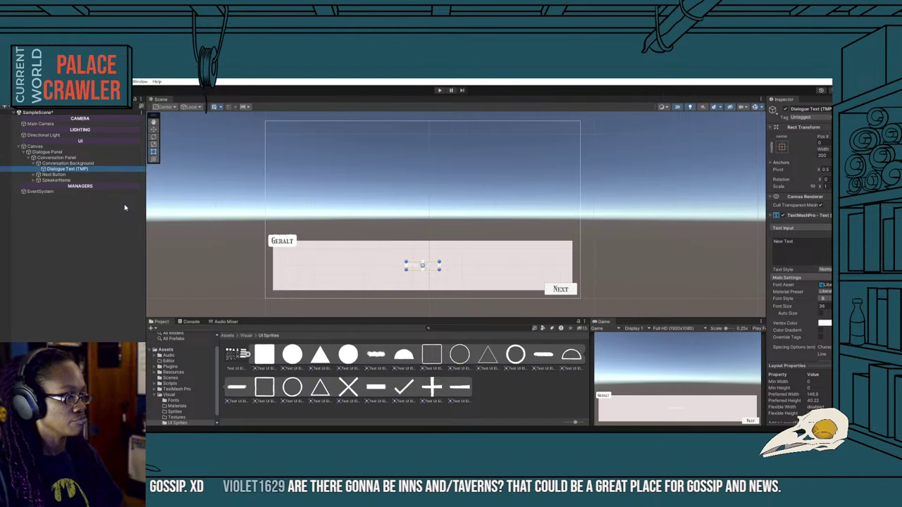
# Stretch the Dialogue Text box across the panel with Pos X 0 and width 1740.
pyautogui.moveTo(405, 263); pyautogui.dragTo(280, 248)
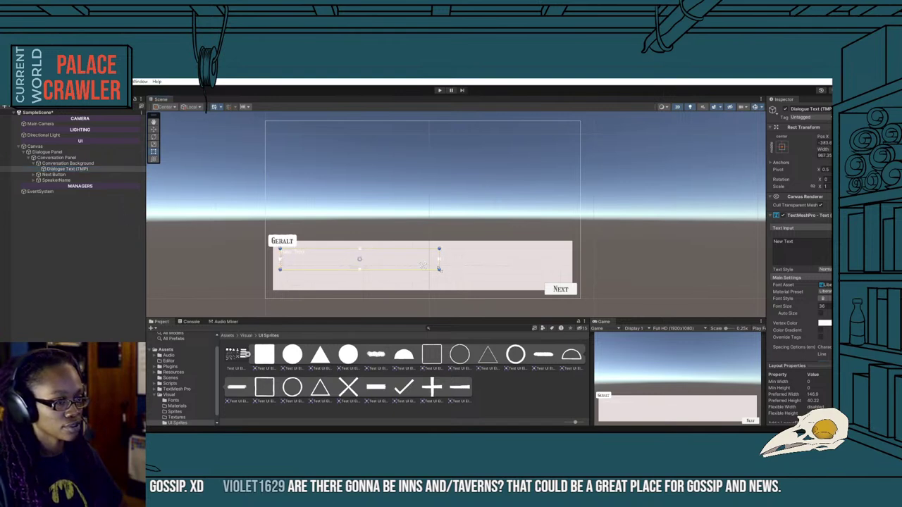
pyautogui.moveTo(439, 269); pyautogui.dragTo(566, 279)
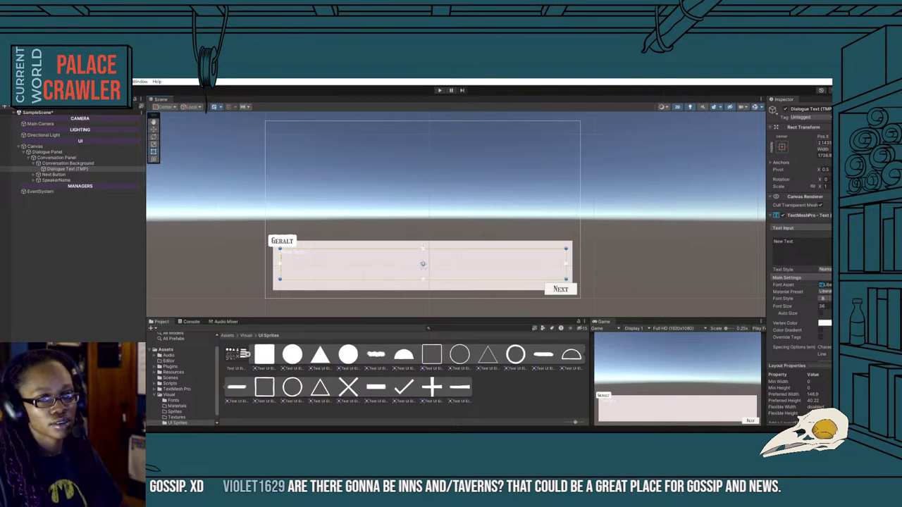
pyautogui.click(824, 142)
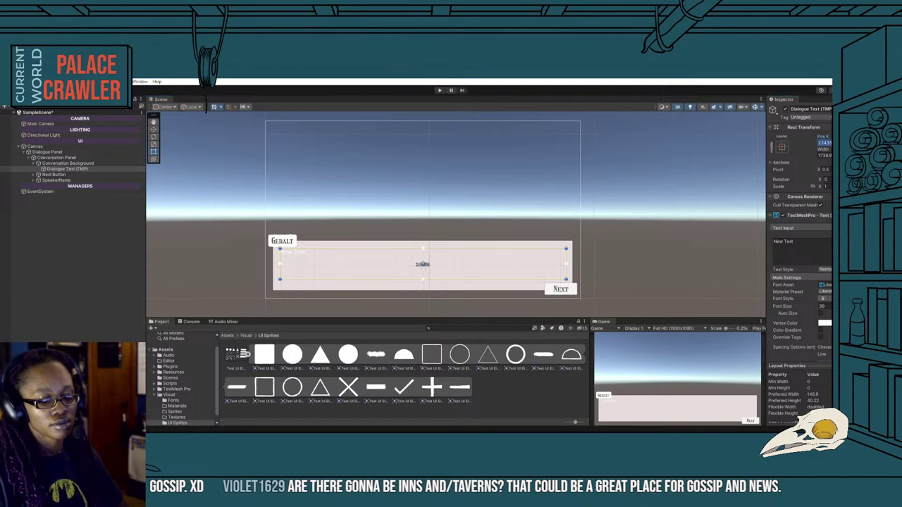
pyautogui.write('0')
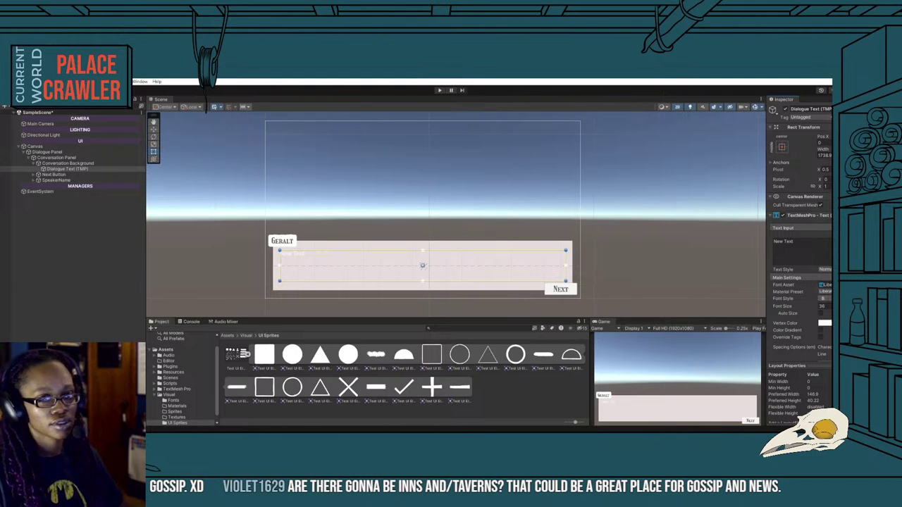
pyautogui.write('1')
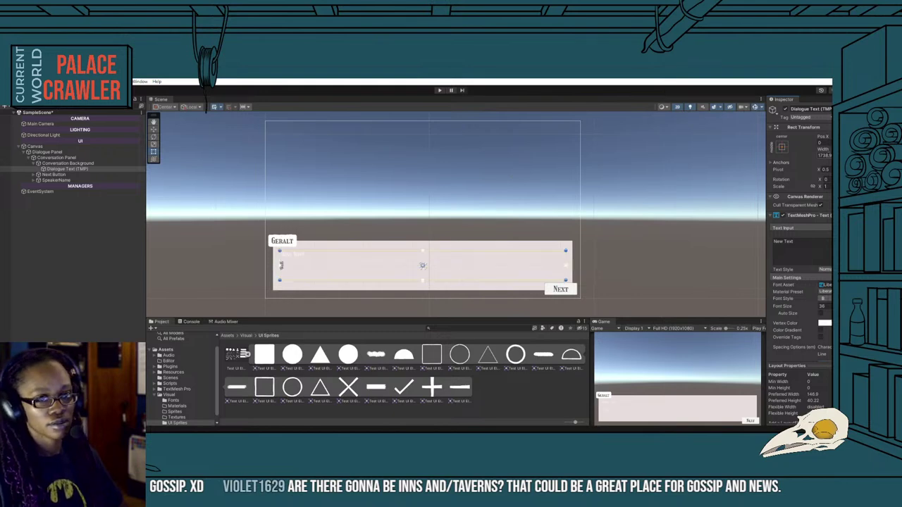
pyautogui.press('Return')
pyautogui.write('17')
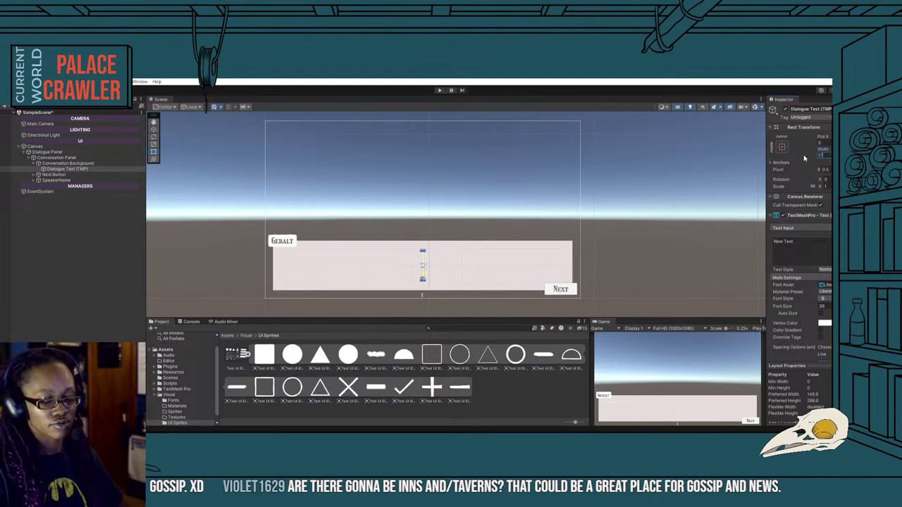
pyautogui.write('40')
pyautogui.press('Return')
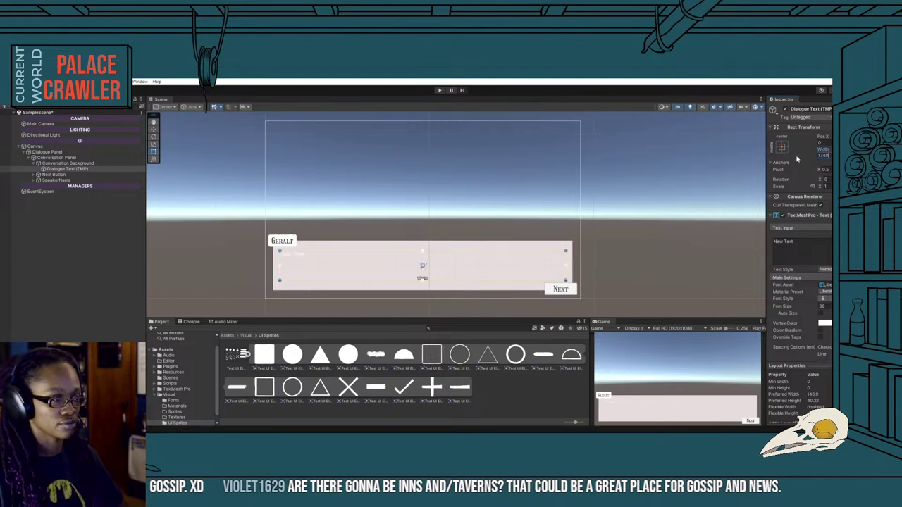
pyautogui.click(213, 266)
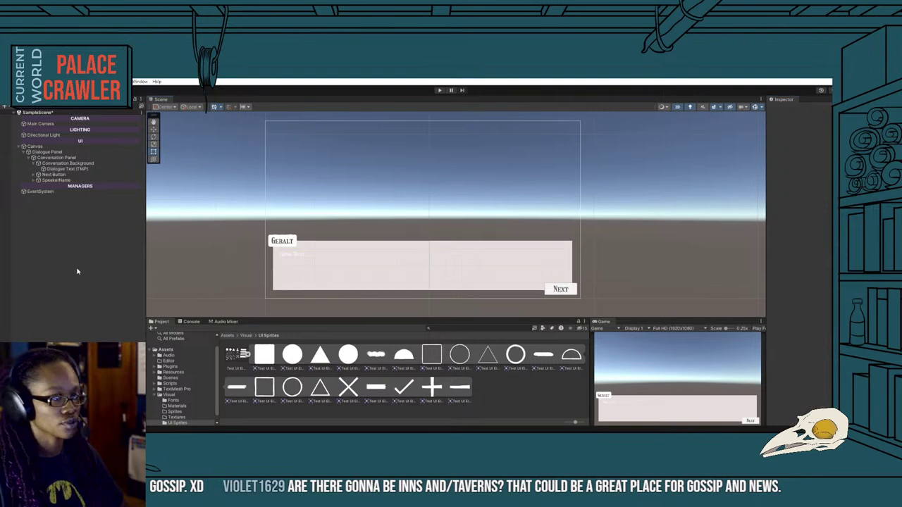
# Change the Dialogue Text colour with the colour picker.
pyautogui.click(62, 169)
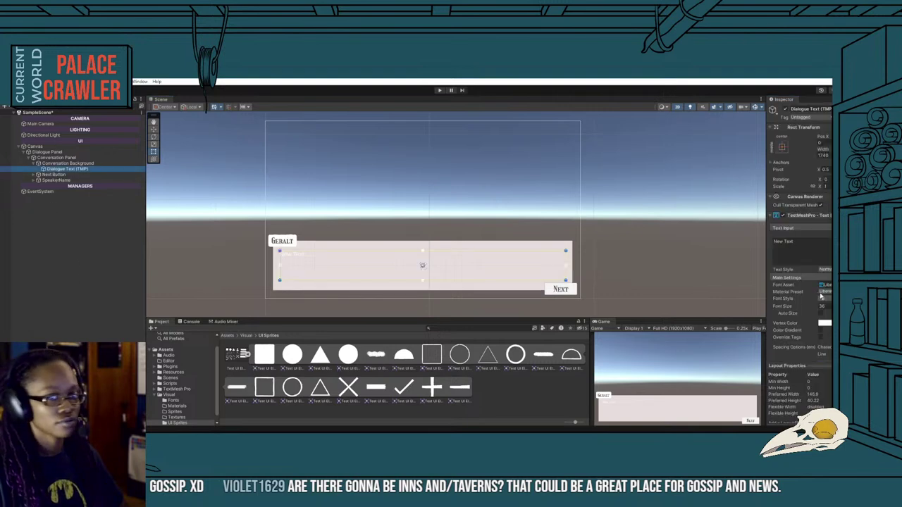
pyautogui.click(803, 296)
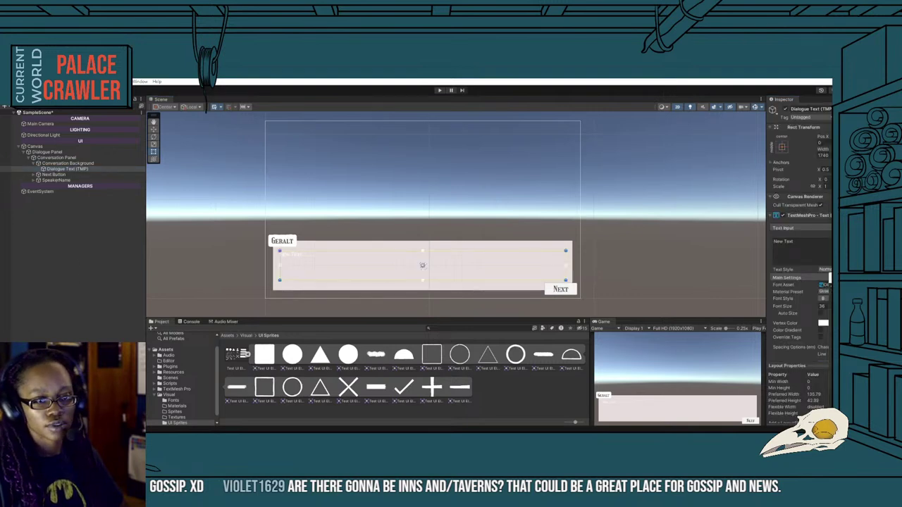
pyautogui.click(823, 323)
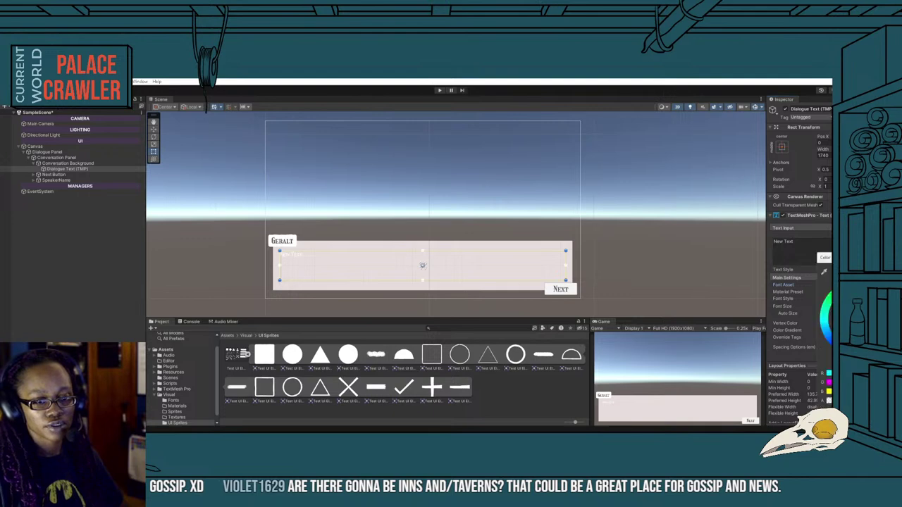
pyautogui.click(527, 291)
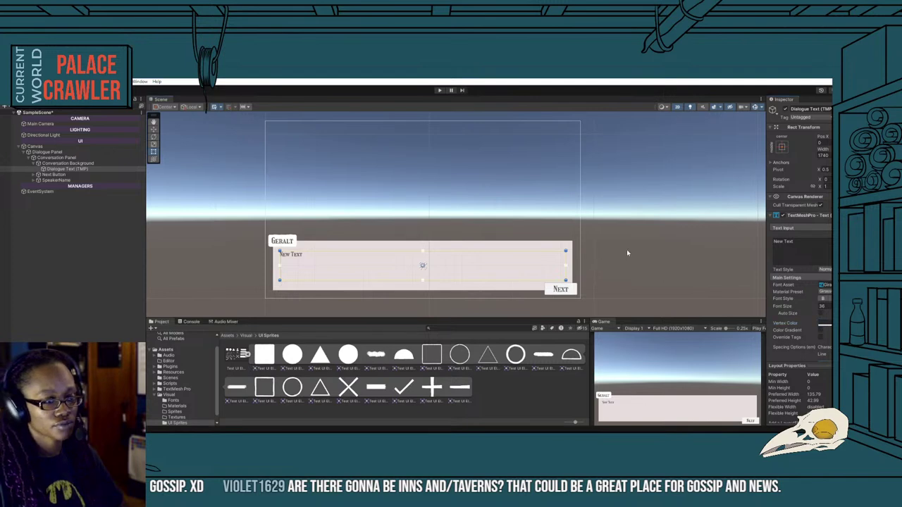
pyautogui.click(194, 249)
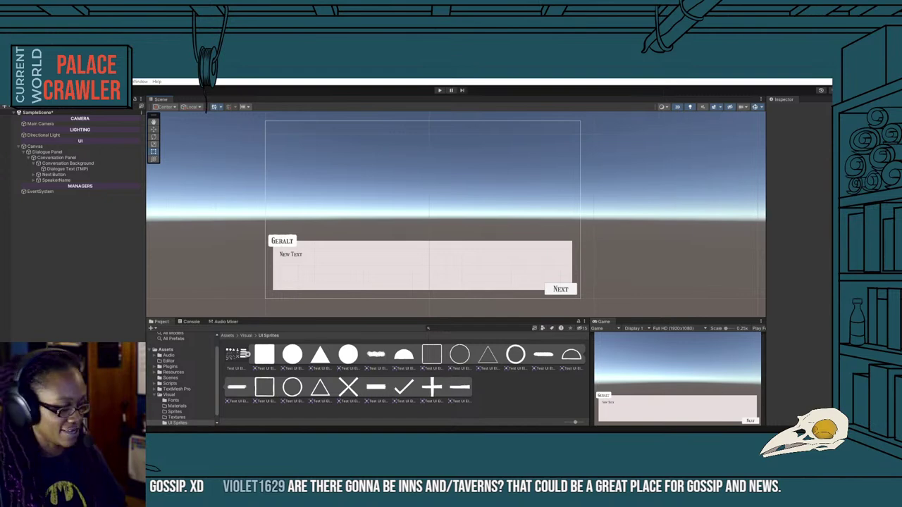
# Replace the placeholder New Text with a pasted sample paragraph.
pyautogui.click(67, 169)
pyautogui.tripleClick(803, 242)
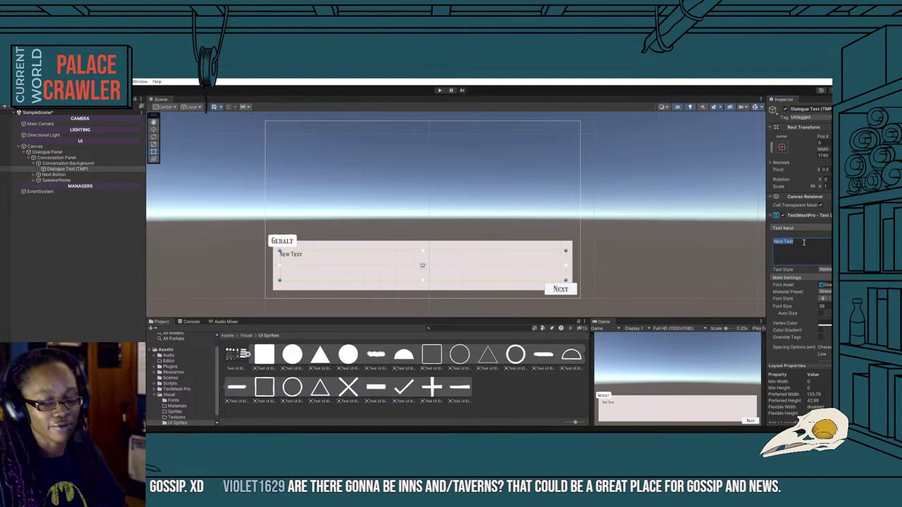
pyautogui.hotkey('ctrl', 'v')
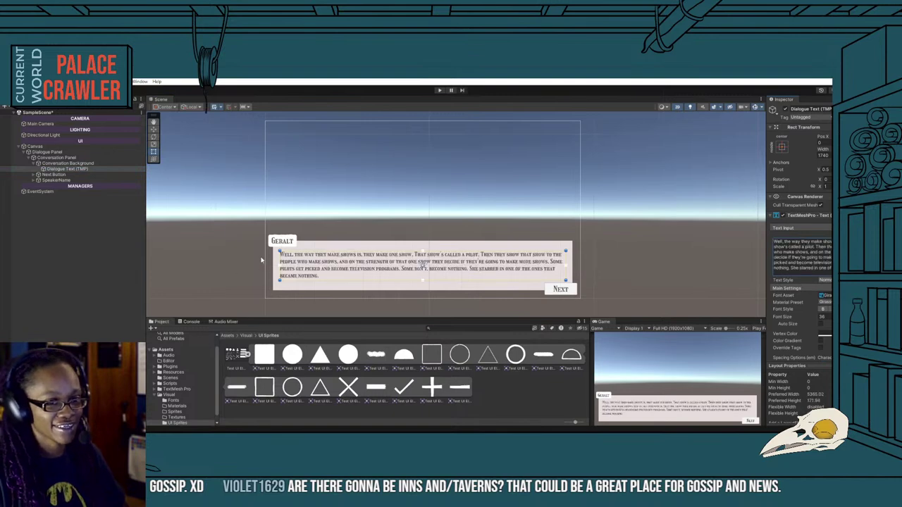
pyautogui.click(197, 270)
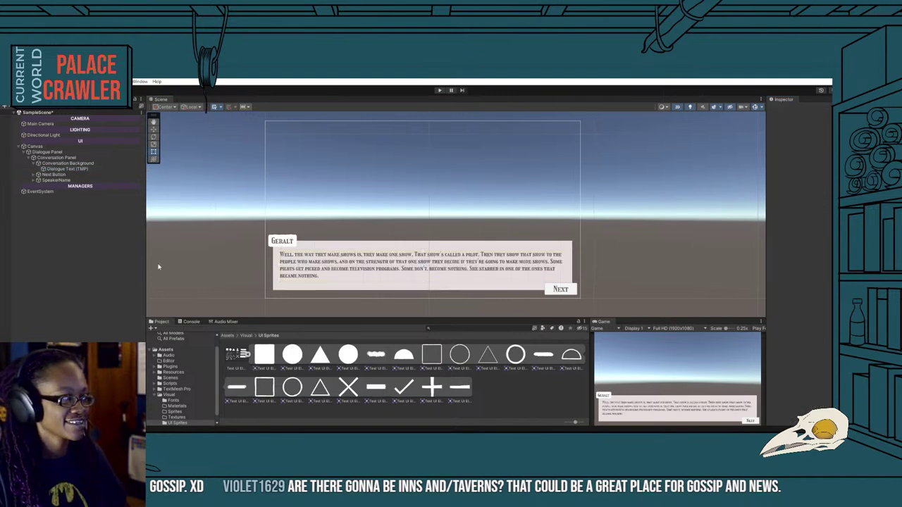
# Enlarge the font and cut the last sentence so the text ends with "tv programs.".
pyautogui.click(67, 169)
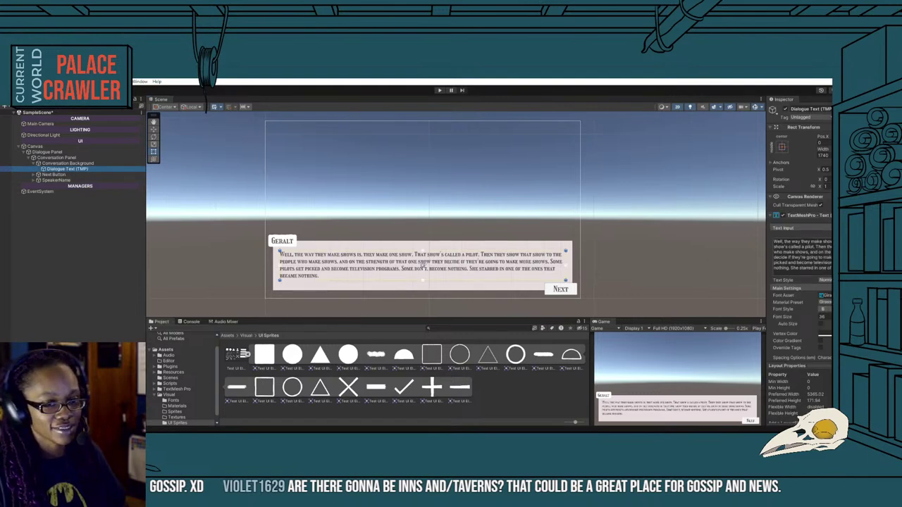
pyautogui.moveTo(817, 320); pyautogui.dragTo(829, 320)
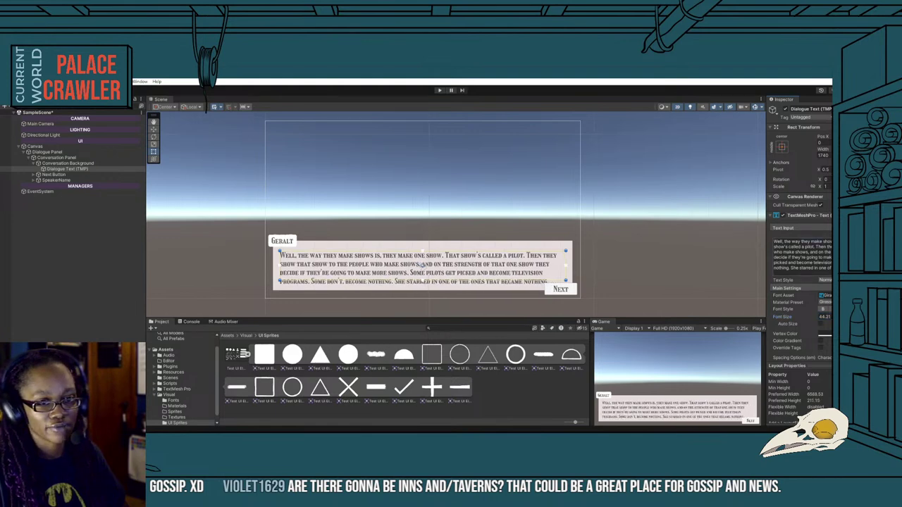
pyautogui.moveTo(773, 268); pyautogui.dragTo(831, 267)
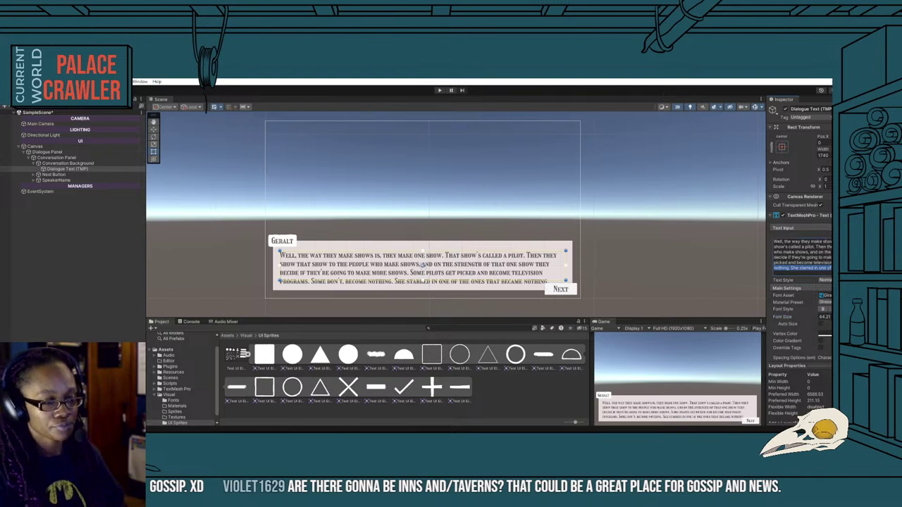
pyautogui.press('BackSpace')
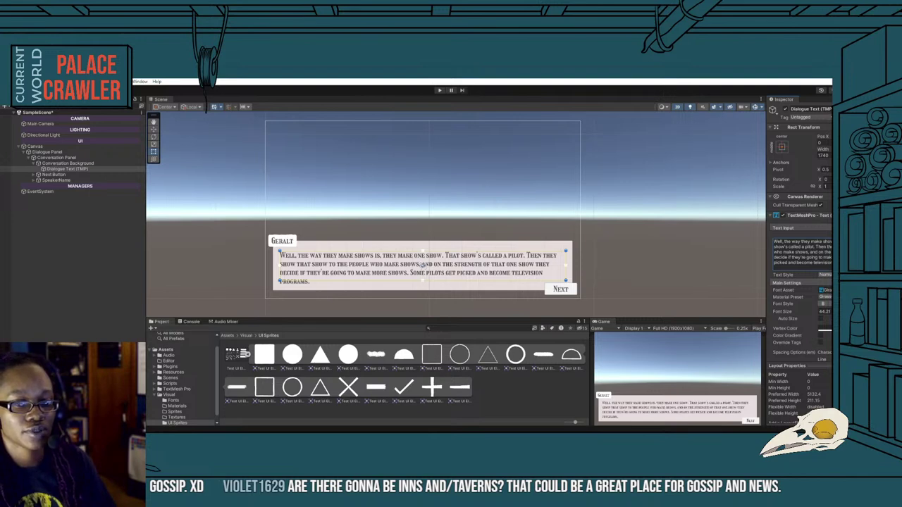
pyautogui.press('BackSpace')
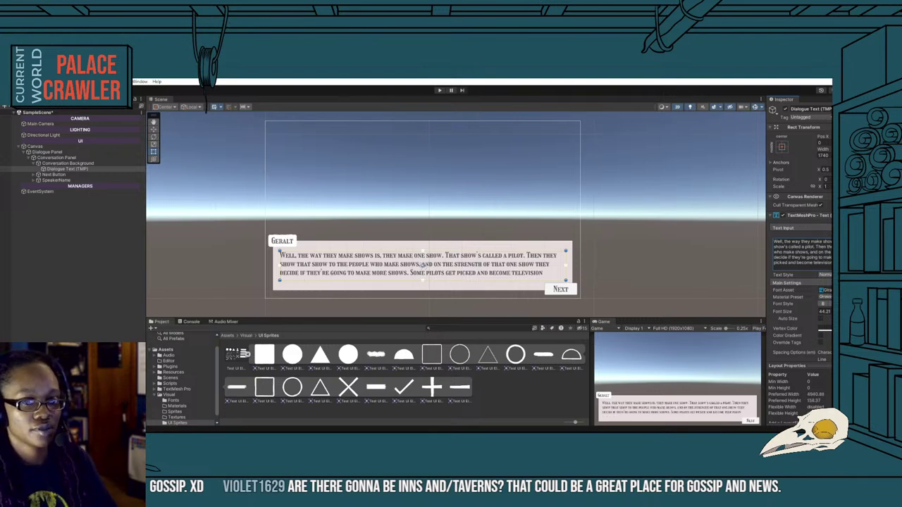
pyautogui.press('BackSpace')
pyautogui.press('BackSpace')
pyautogui.press('BackSpace')
pyautogui.press('BackSpace')
pyautogui.press('BackSpace')
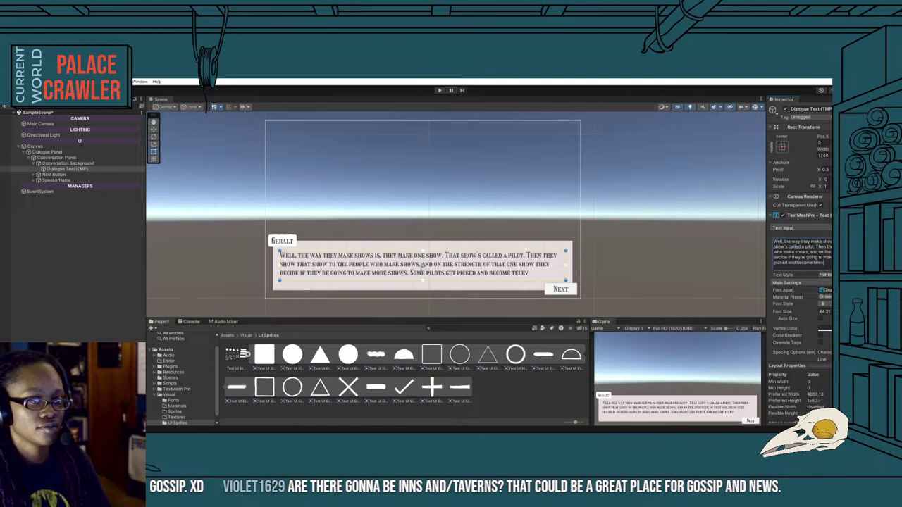
pyautogui.press('BackSpace')
pyautogui.press('BackSpace')
pyautogui.press('BackSpace')
pyautogui.write('v prog')
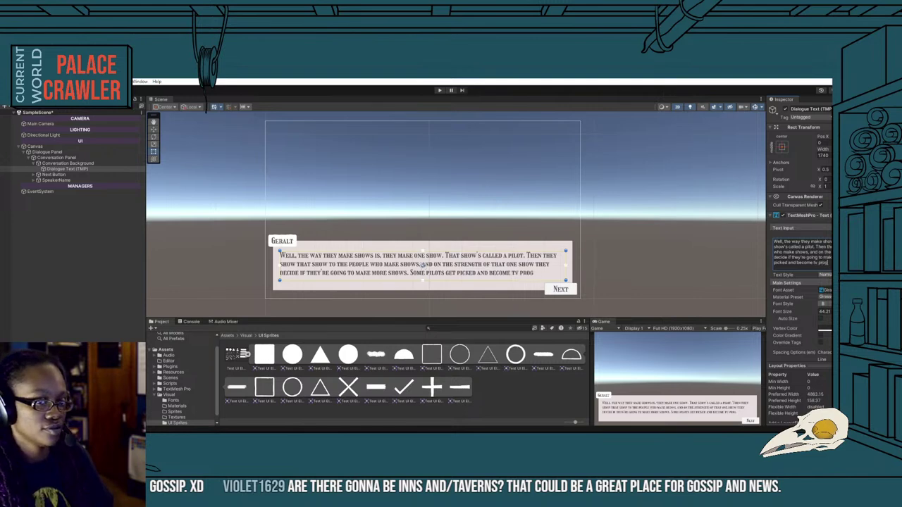
pyautogui.write('rams.')
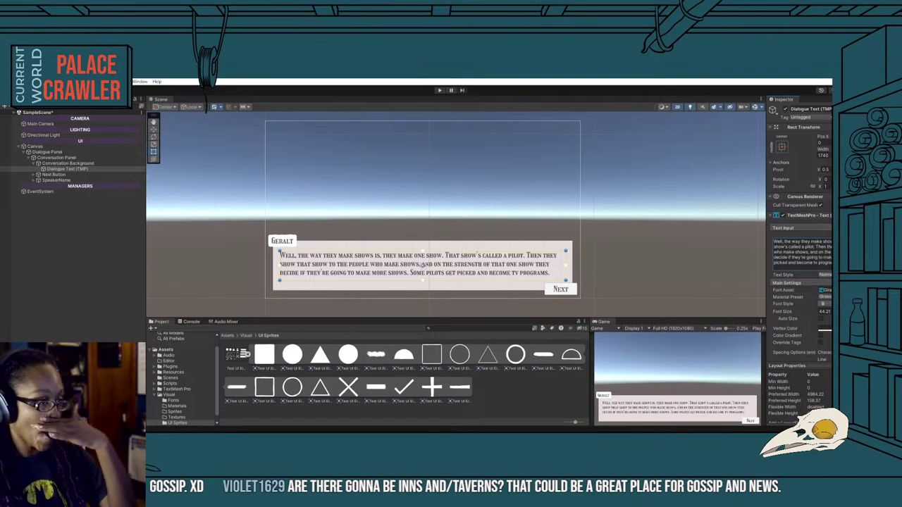
# Change the dialogue text alignment and set Font Size to 44.
pyautogui.scroll(-2, 822, 333)
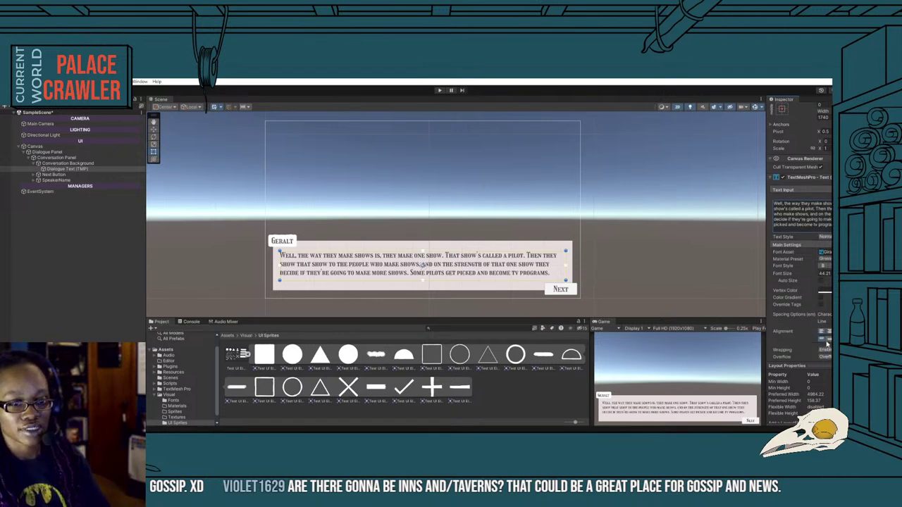
pyautogui.click(826, 341)
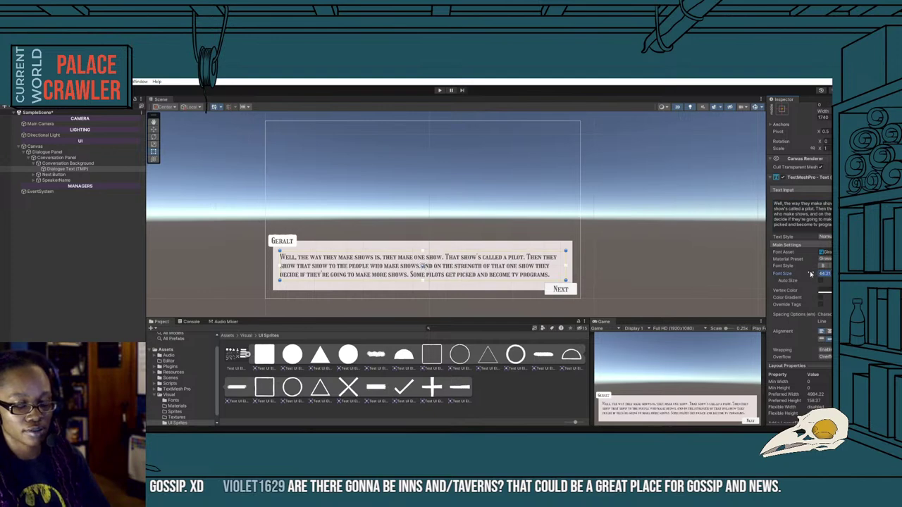
pyautogui.write('48')
pyautogui.press('Return')
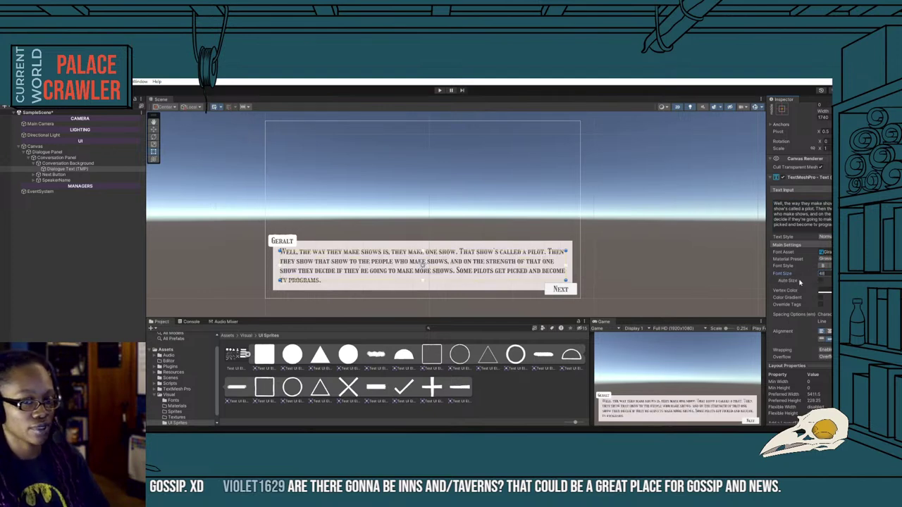
pyautogui.write('44')
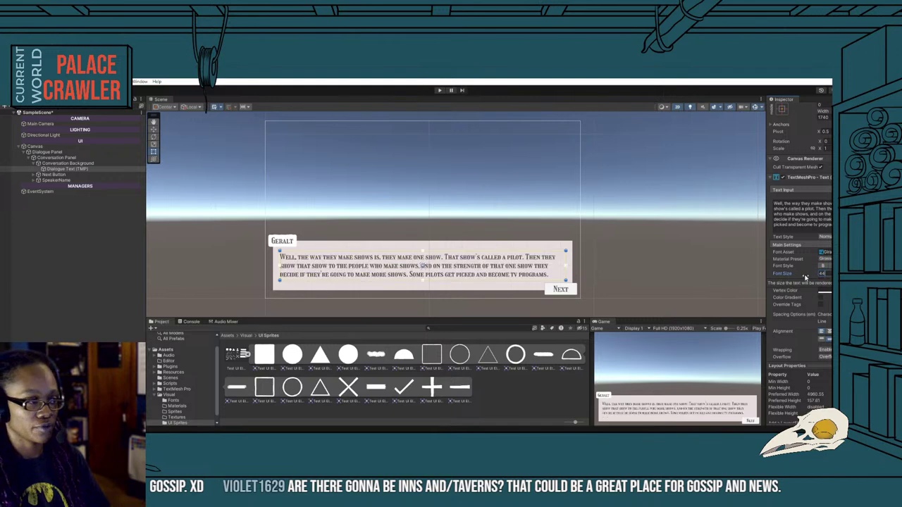
pyautogui.click(76, 243)
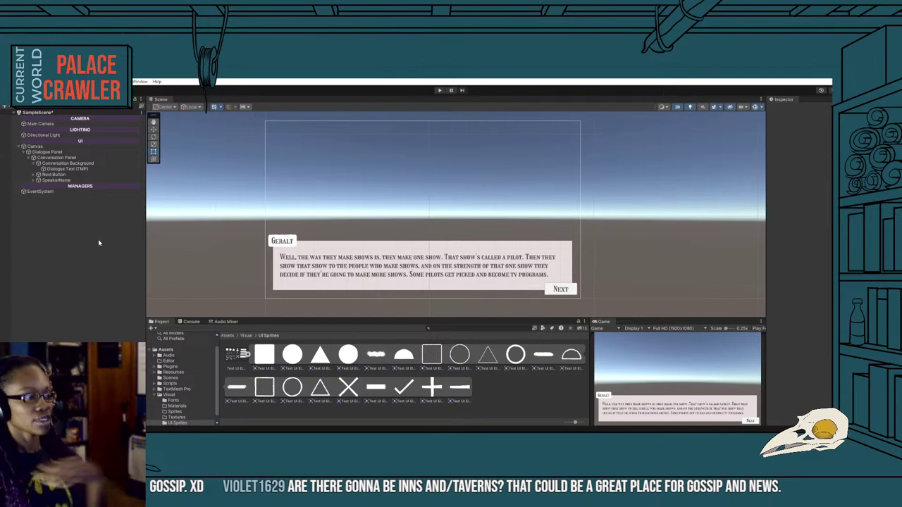
# Add a UI Panel under Dialogue Panel named Character Panel.
pyautogui.click(35, 164)
pyautogui.click(31, 158)
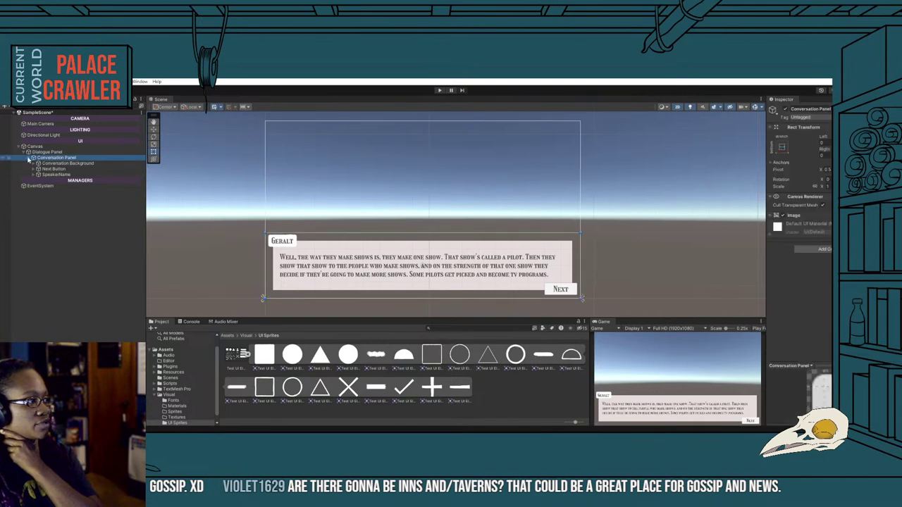
pyautogui.click(29, 158)
pyautogui.click(44, 152)
pyautogui.rightClick(43, 152)
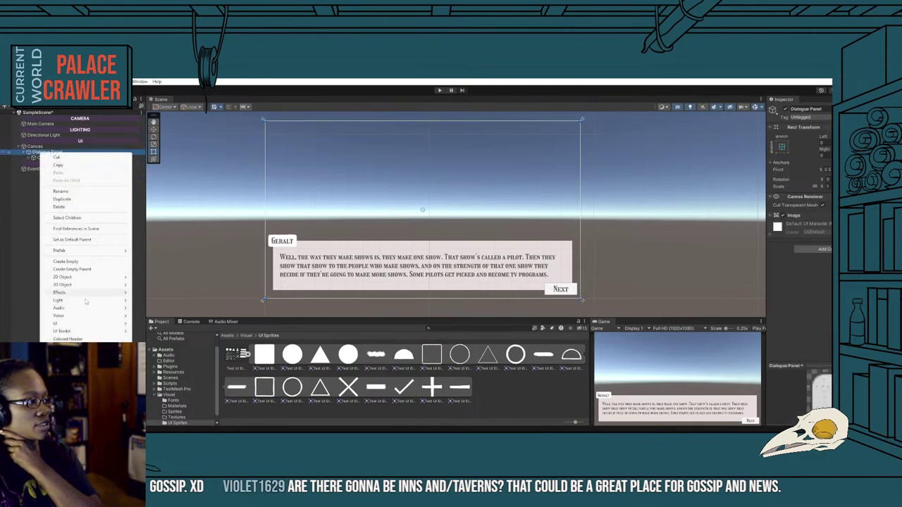
pyautogui.moveTo(88, 323)
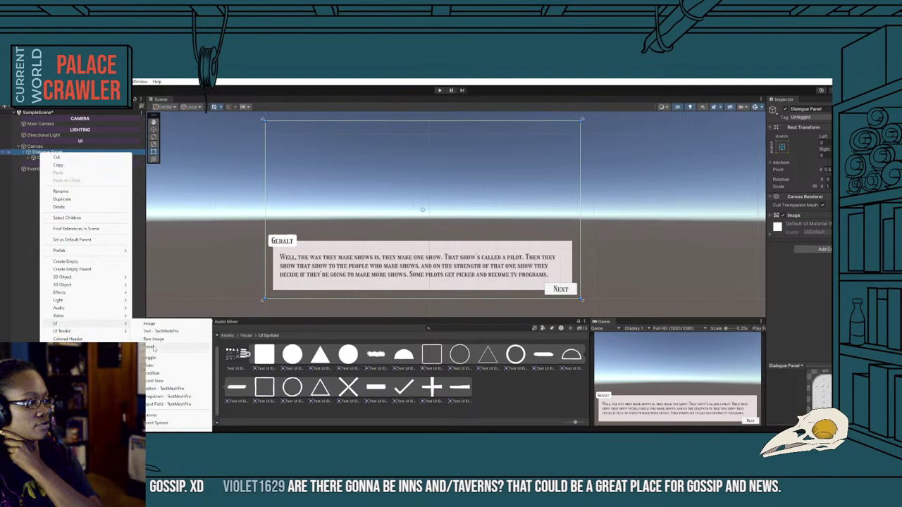
pyautogui.click(152, 347)
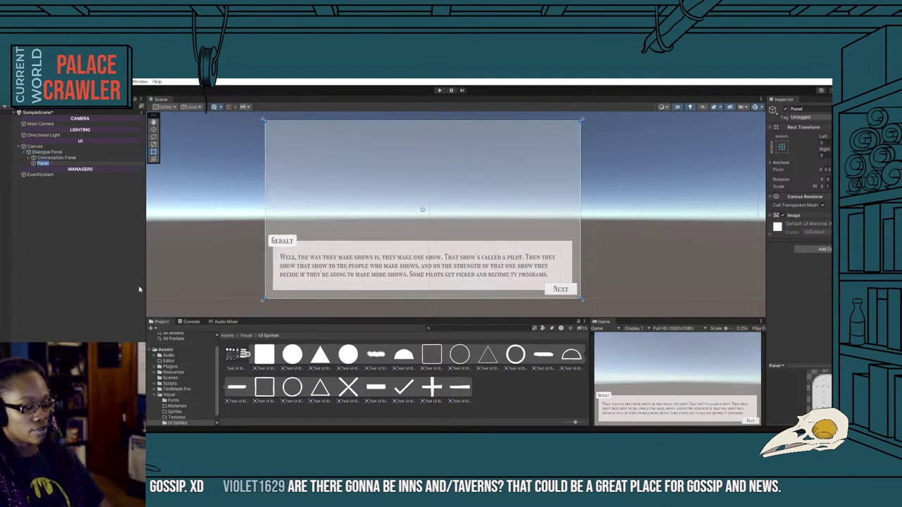
pyautogui.write('Chat')
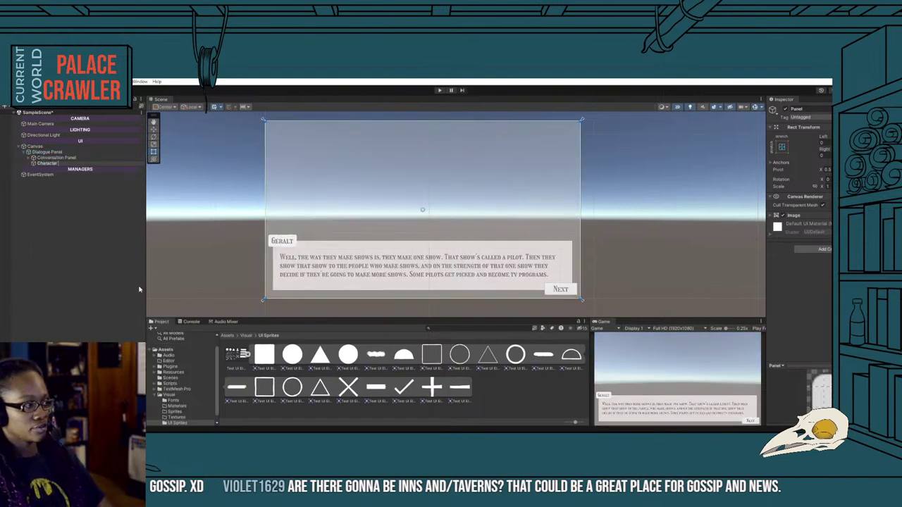
pyautogui.write('nel')
pyautogui.press('Return')
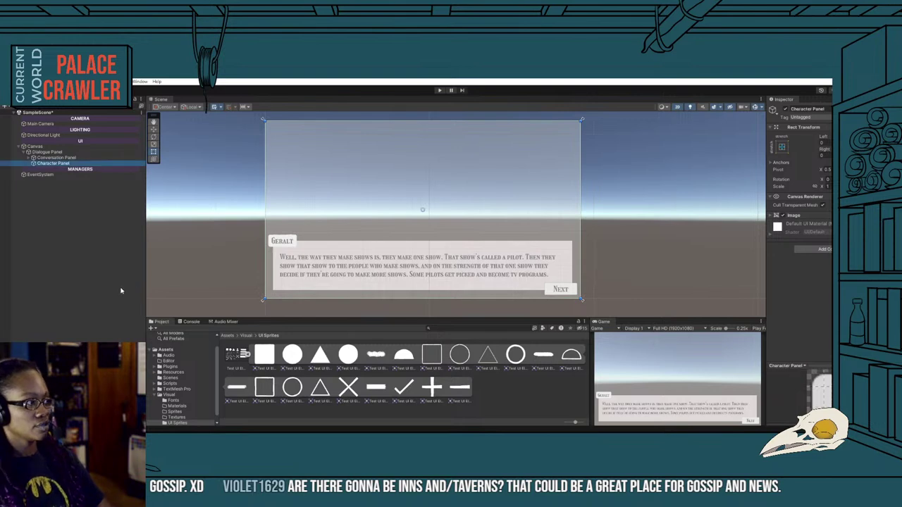
# Place Character Panel above Conversation Panel and set its image colour alpha to 0.
pyautogui.click(63, 158)
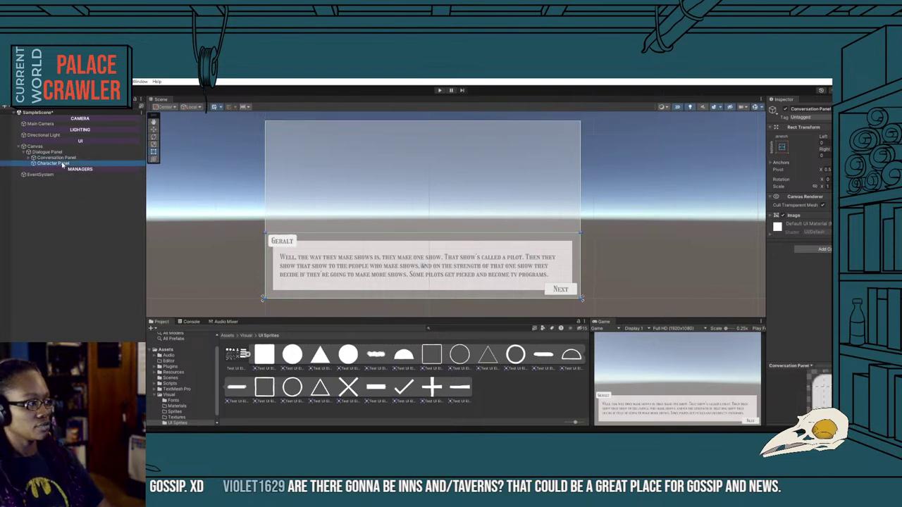
pyautogui.moveTo(63, 158); pyautogui.dragTo(64, 156)
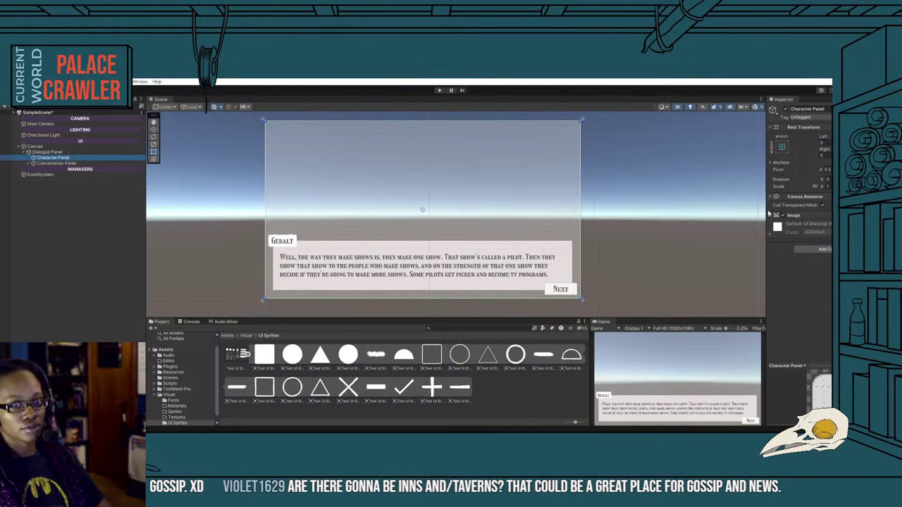
pyautogui.click(773, 216)
pyautogui.click(825, 230)
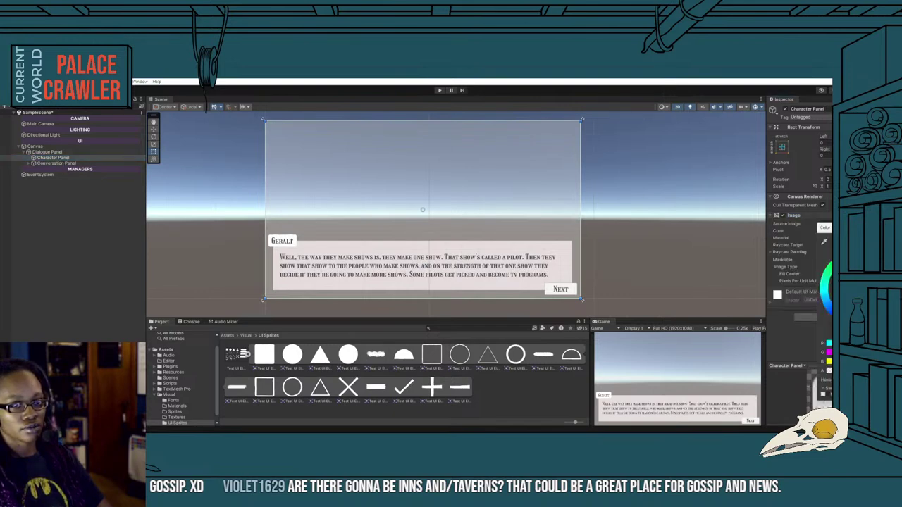
pyautogui.moveTo(821, 379); pyautogui.dragTo(810, 373)
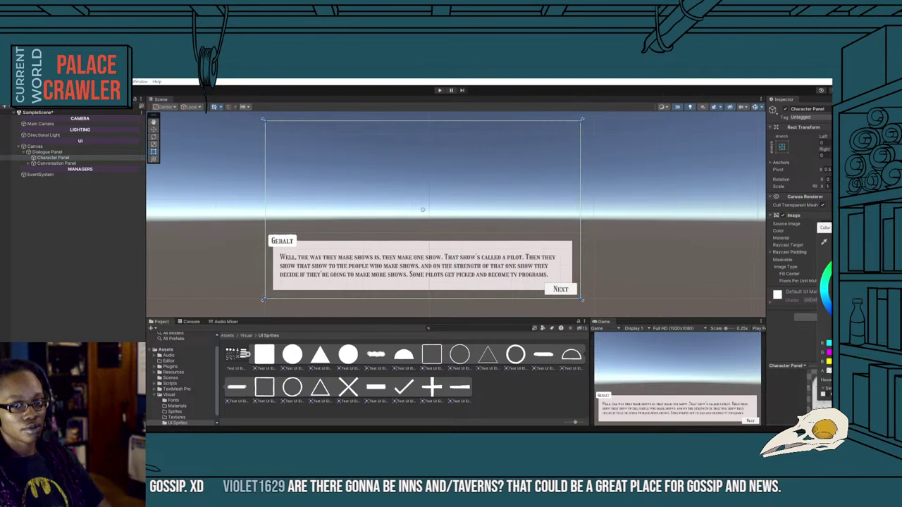
pyautogui.press('Escape')
# Add a UI Image named Character Image inside Character Panel.
pyautogui.rightClick(41, 157)
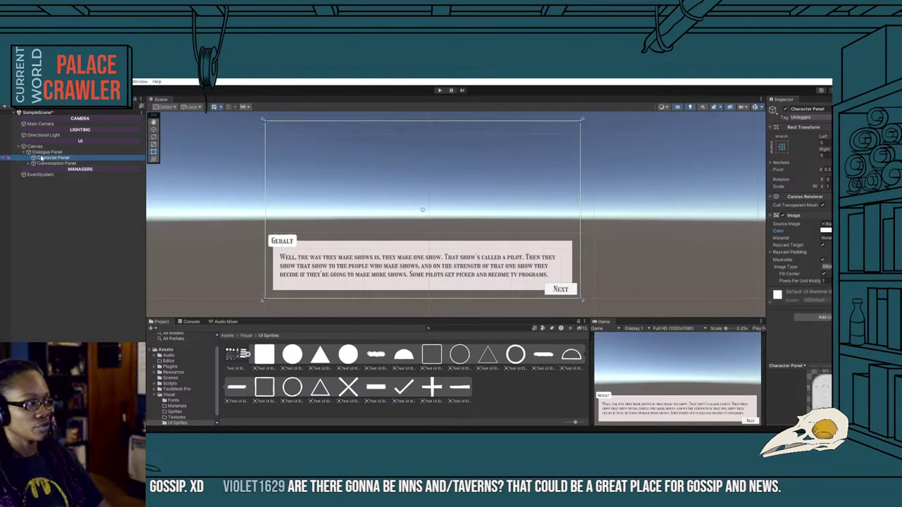
pyautogui.moveTo(60, 326)
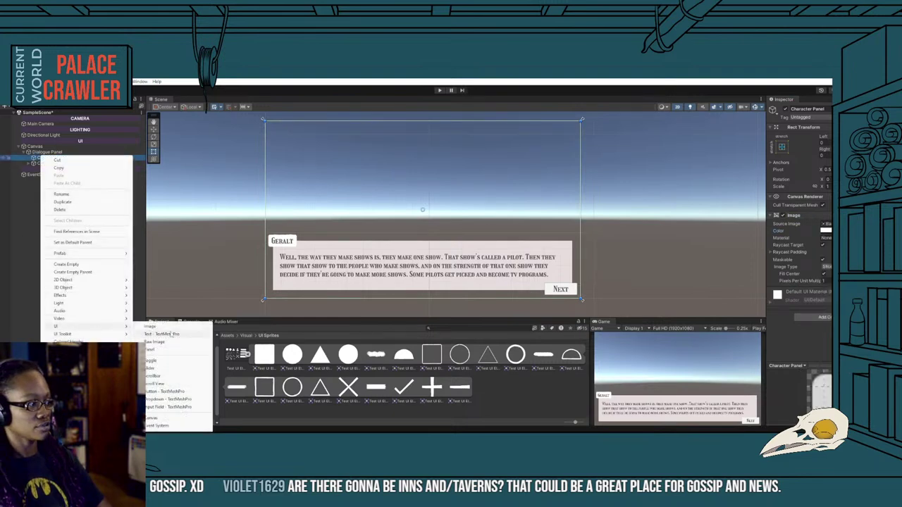
pyautogui.click(176, 334)
pyautogui.write('Chara')
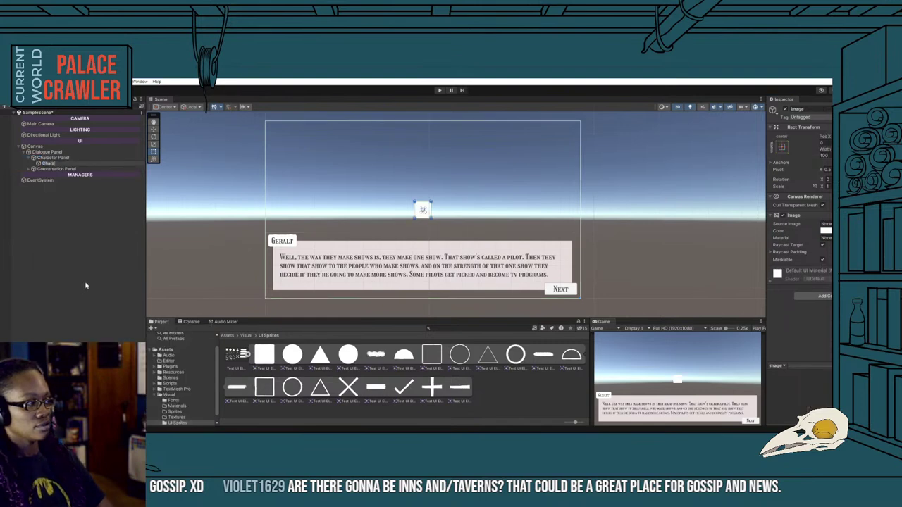
pyautogui.write('cter Image')
pyautogui.press('Return')
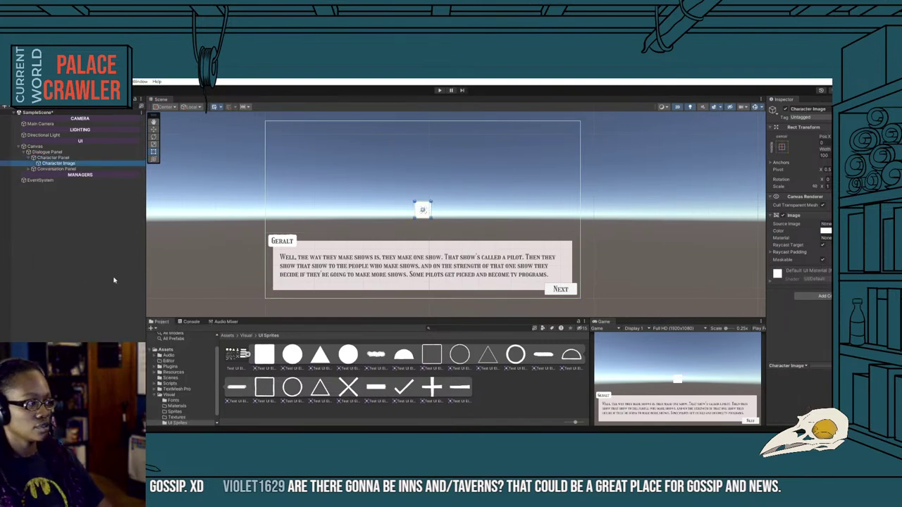
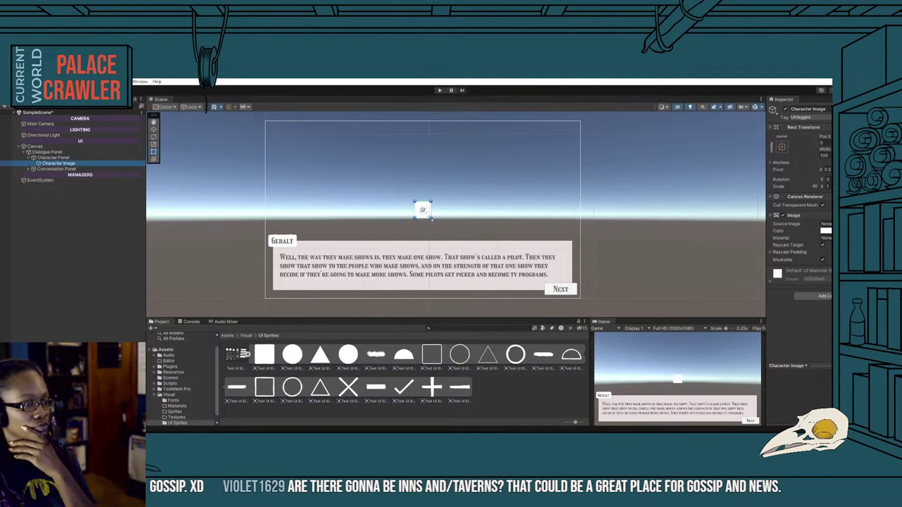
# Drag the Character Image out into a large white portrait rectangle behind the dialogue box.
pyautogui.moveTo(434, 217); pyautogui.dragTo(506, 296)
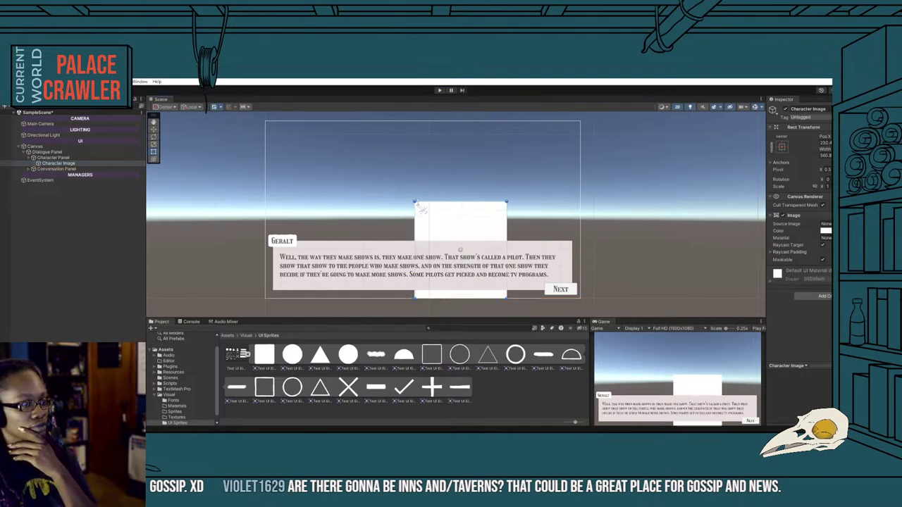
pyautogui.moveTo(414, 202); pyautogui.dragTo(374, 121)
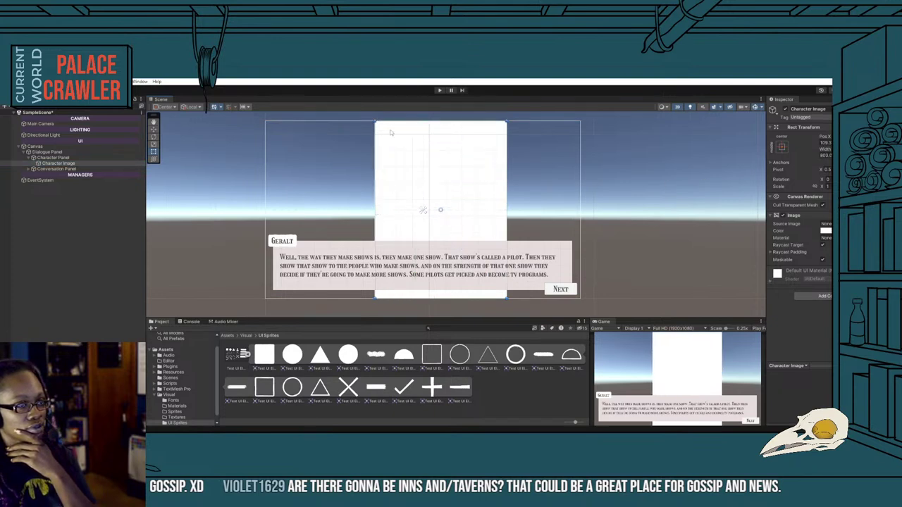
pyautogui.moveTo(378, 123); pyautogui.dragTo(394, 133)
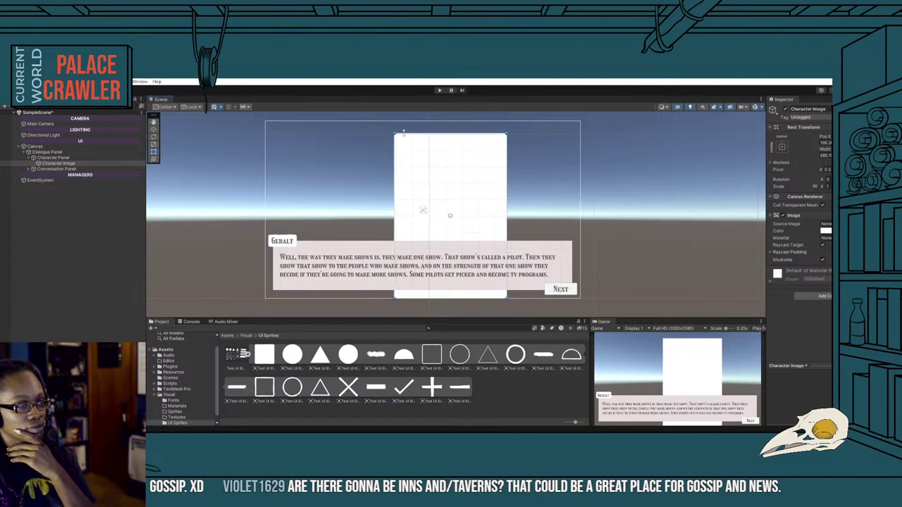
pyautogui.moveTo(412, 148); pyautogui.dragTo(386, 150)
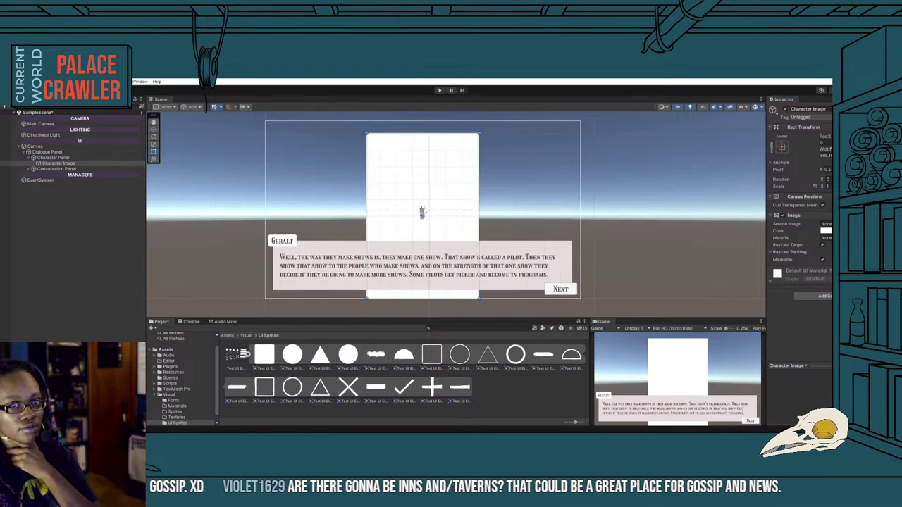
# Anchor the Character Image bottom-centre and set its width to 675.
pyautogui.click(781, 146)
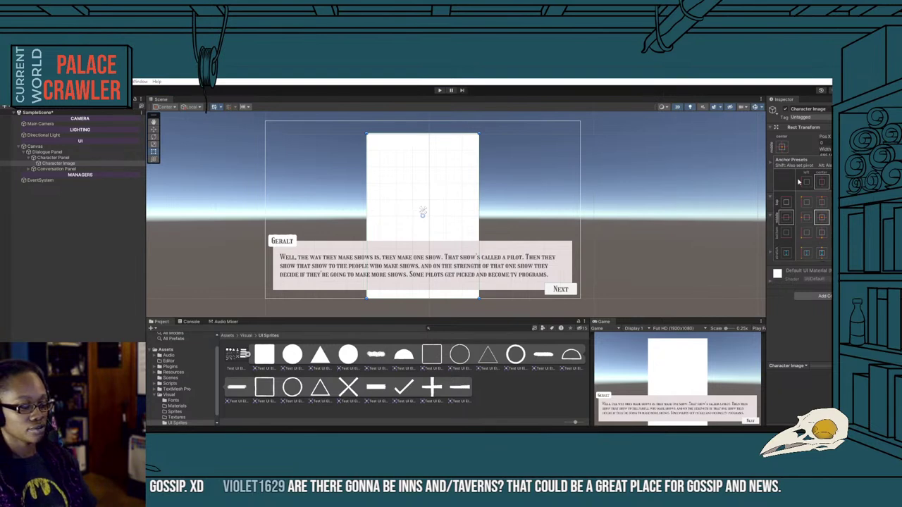
pyautogui.click(821, 232)
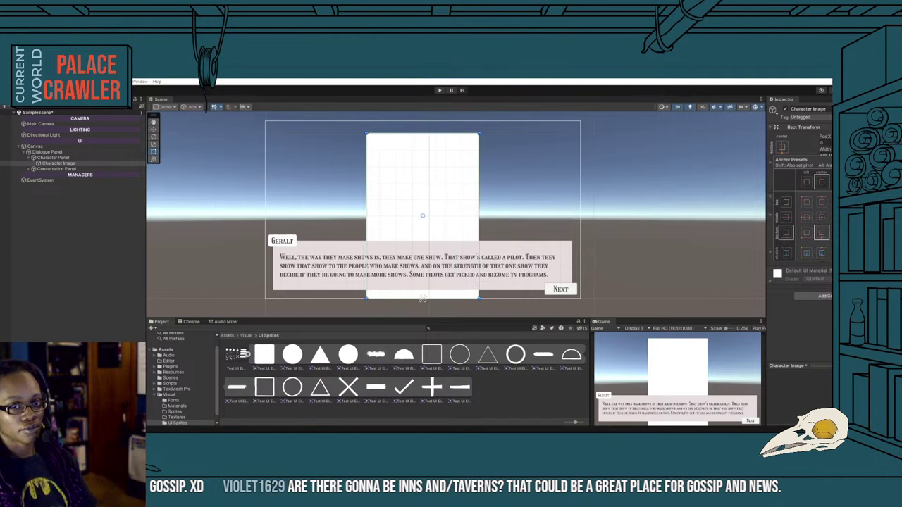
pyautogui.click(367, 215)
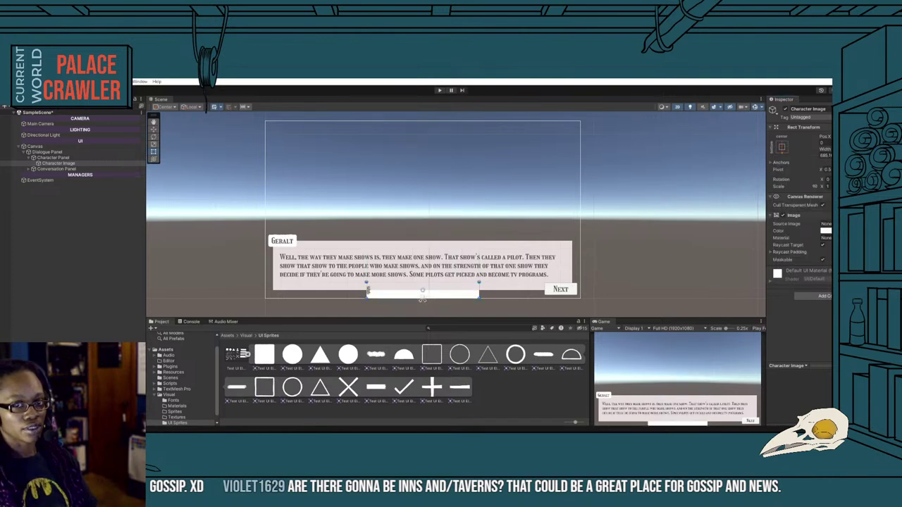
pyautogui.moveTo(422, 301); pyautogui.dragTo(422, 298)
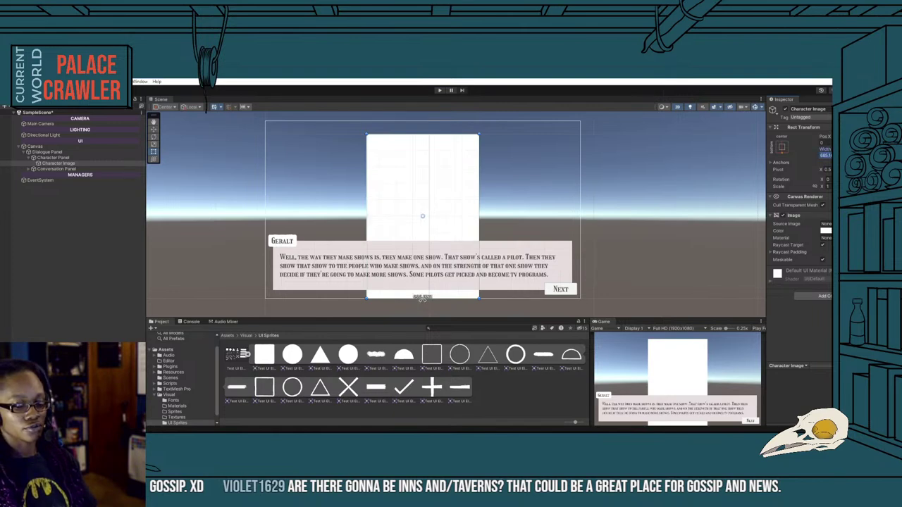
pyautogui.write('675')
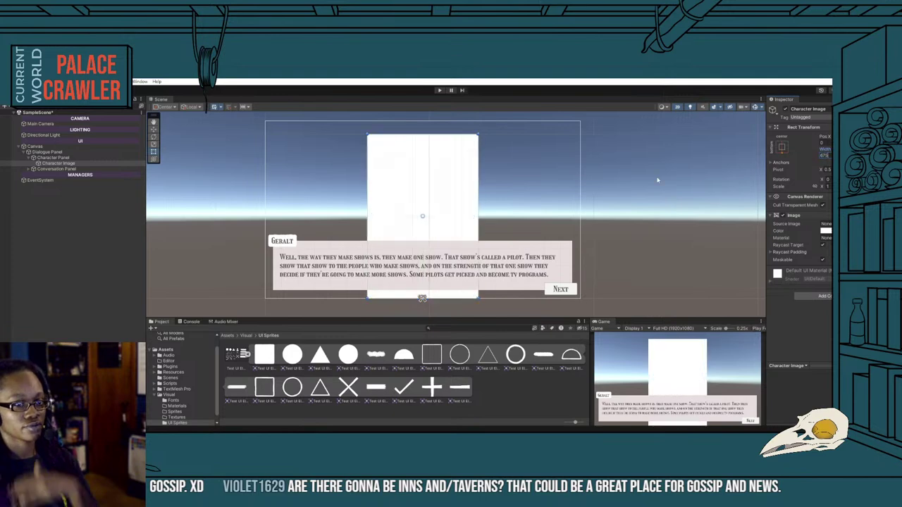
pyautogui.click(651, 216)
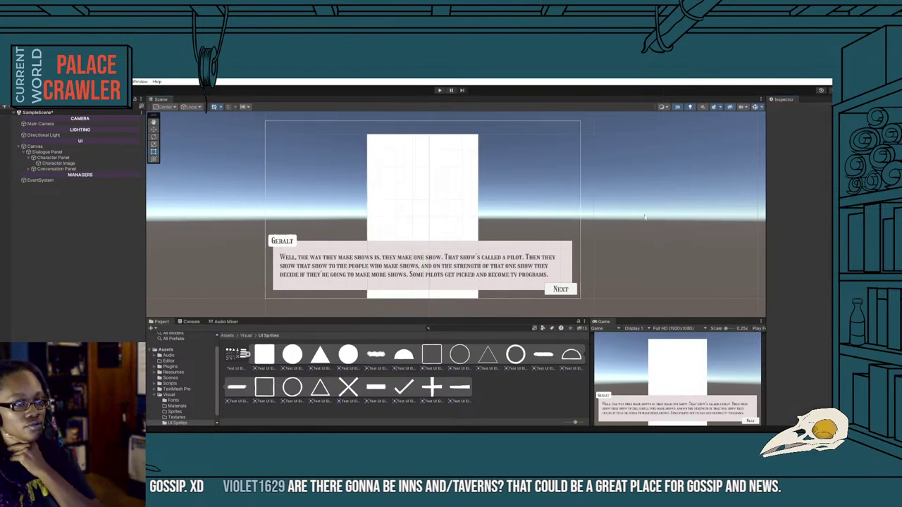
pyautogui.click(60, 163)
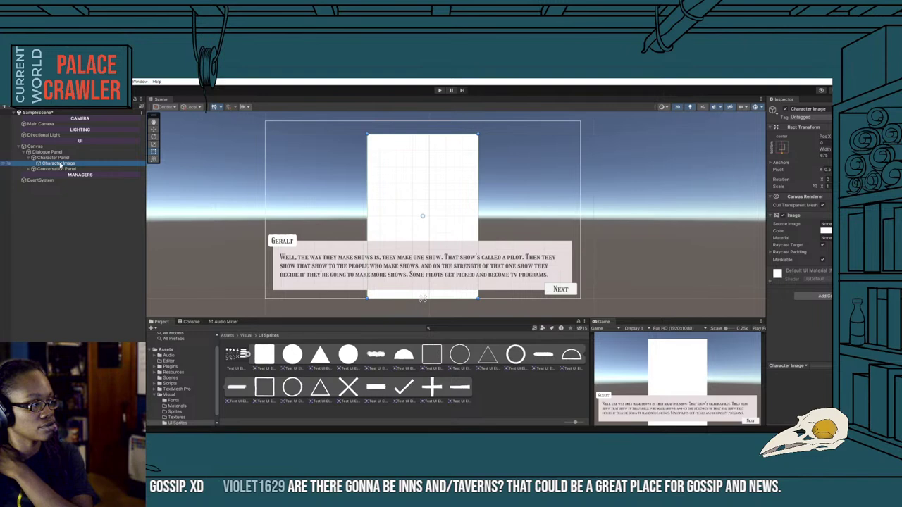
pyautogui.click(800, 108)
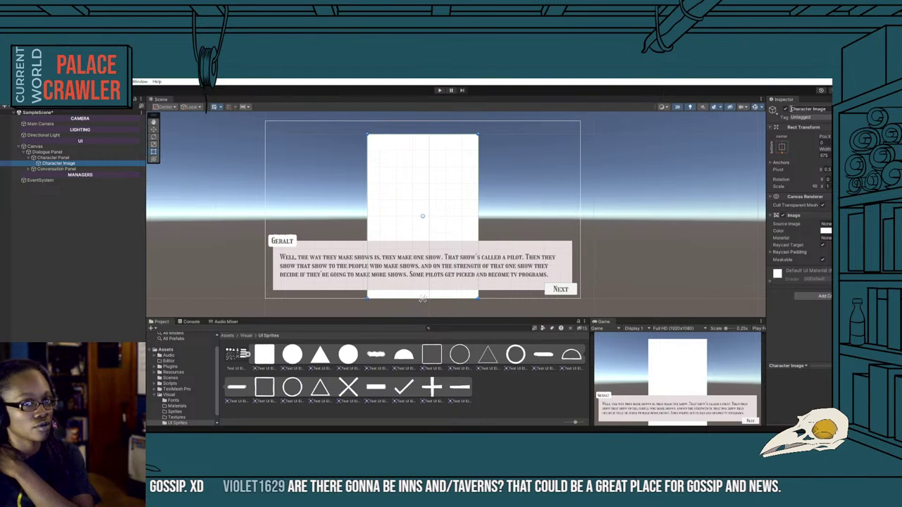
pyautogui.press('Return')
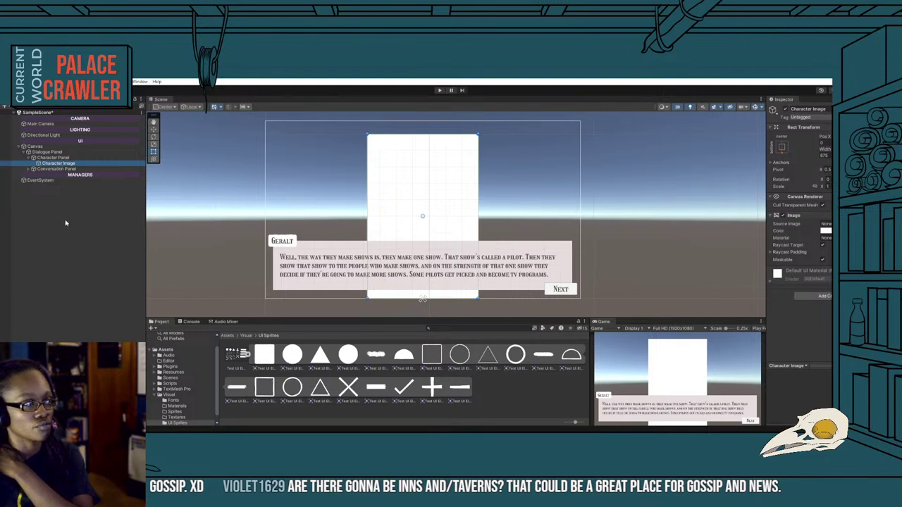
pyautogui.click(72, 164)
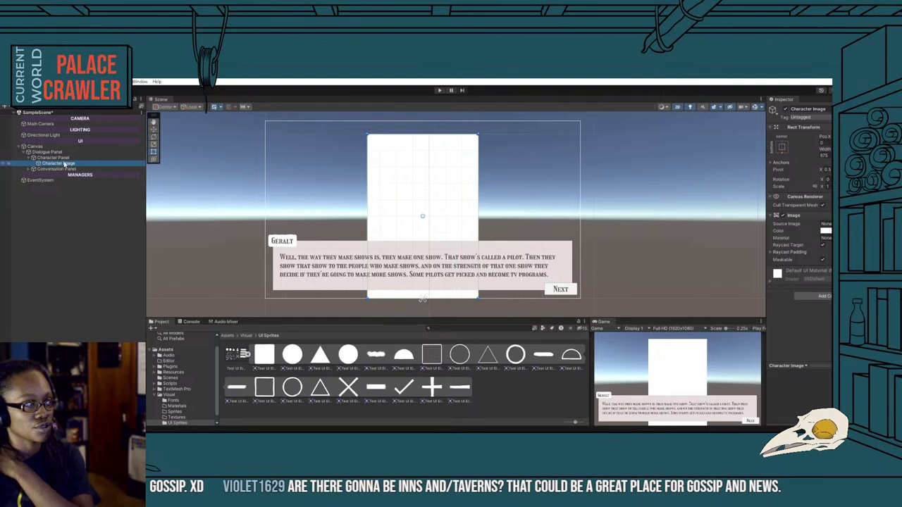
# Add a UI Panel under Character Panel named Single Character Panel.
pyautogui.rightClick(63, 160)
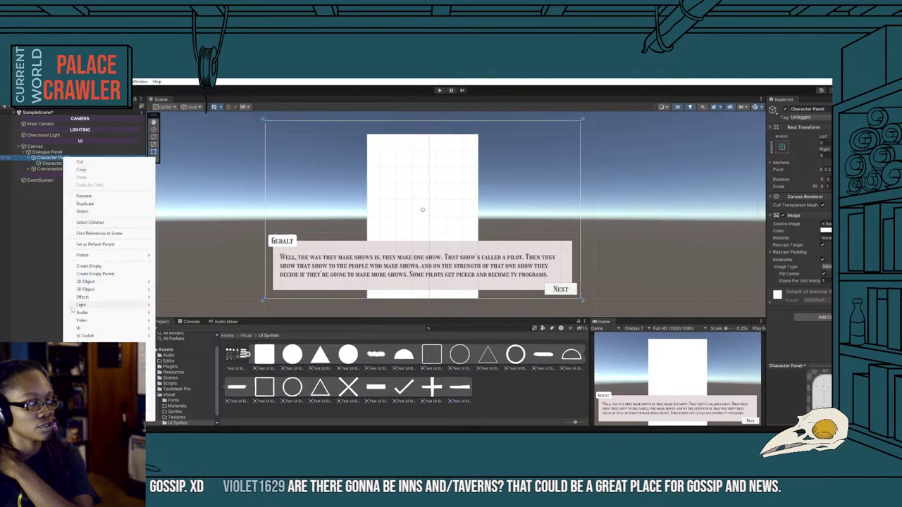
pyautogui.moveTo(92, 329)
pyautogui.click(172, 350)
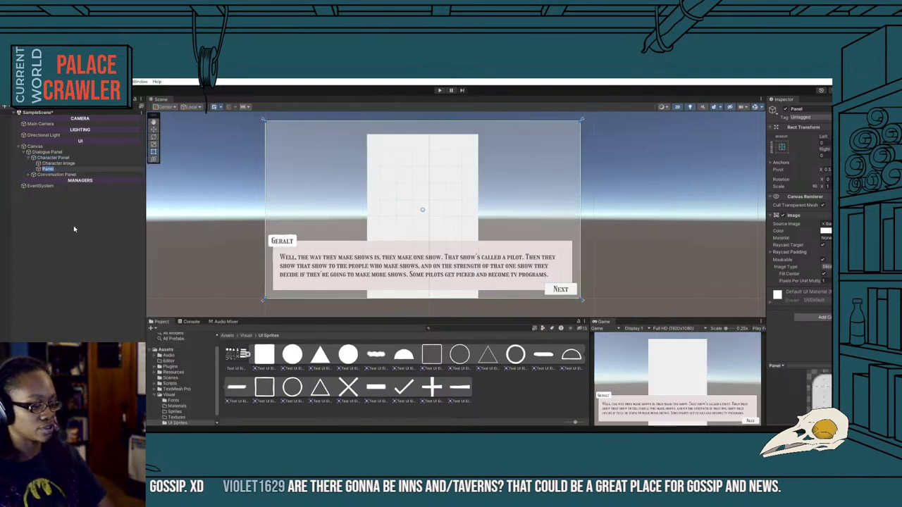
pyautogui.write('Single Pa')
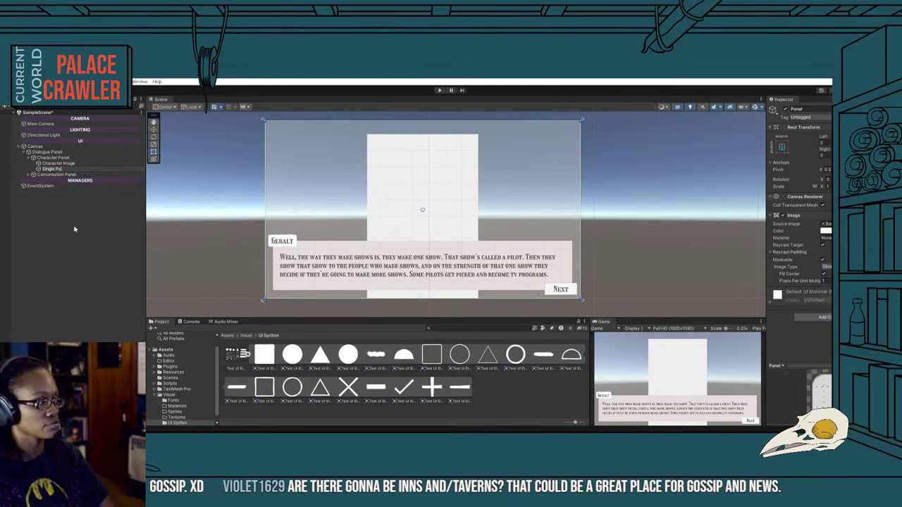
pyautogui.press('BackSpace')
pyautogui.press('BackSpace')
pyautogui.press('BackSpace')
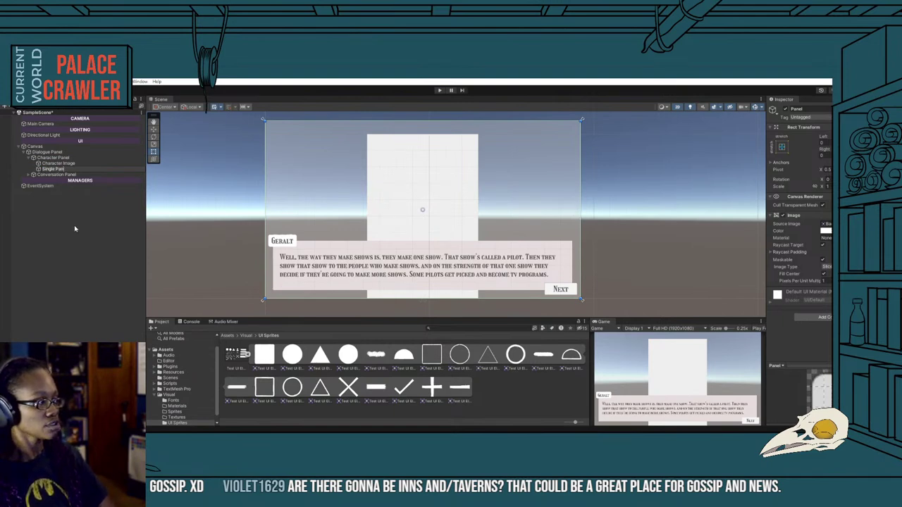
pyautogui.write('Character P')
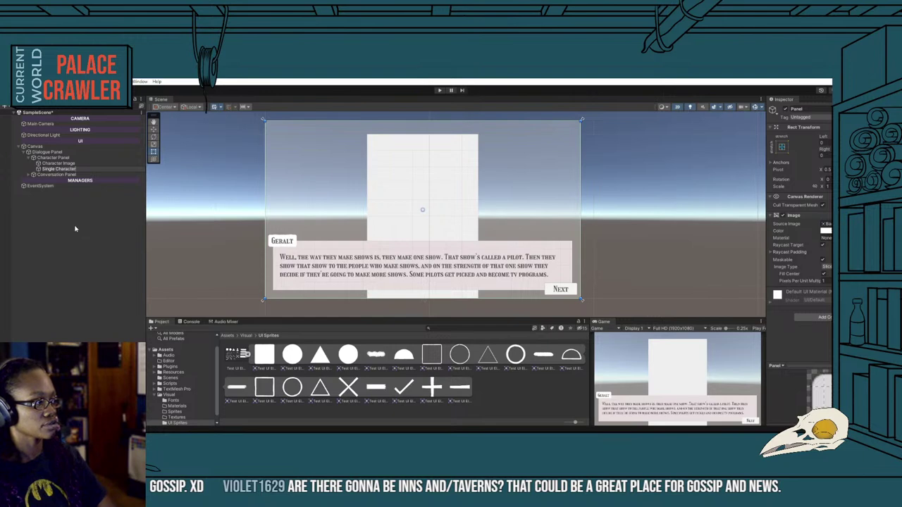
pyautogui.press('Return')
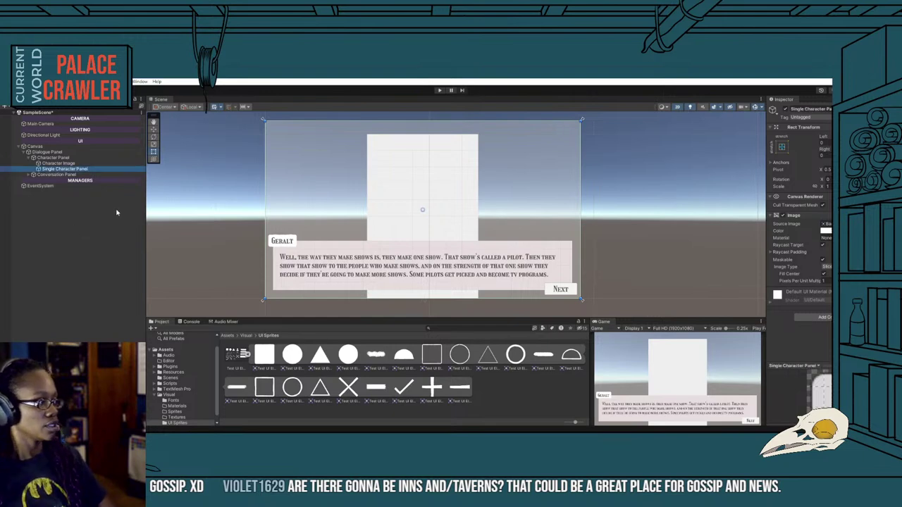
# Move Character Image into Single Character Panel, then duplicate it as Two Character Panel.
pyautogui.moveTo(73, 171); pyautogui.dragTo(41, 167)
pyautogui.click(42, 163)
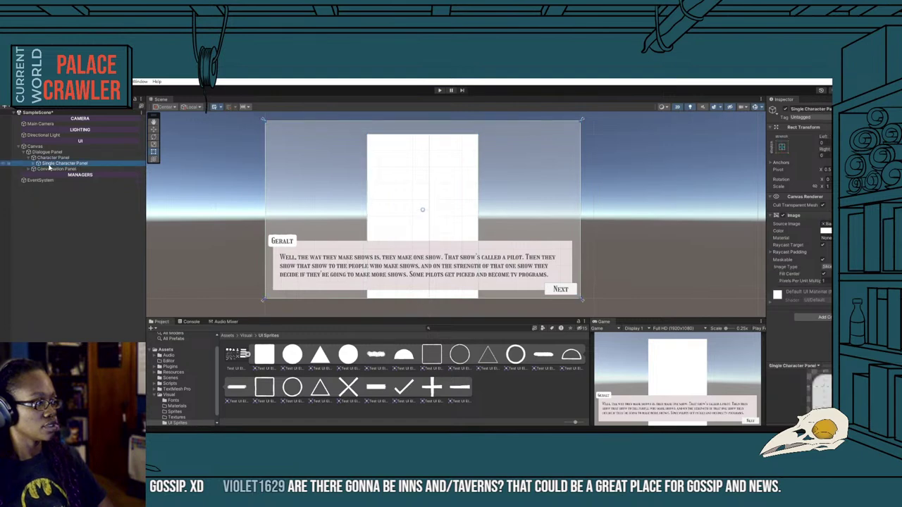
pyautogui.hotkey('ctrl', 'd')
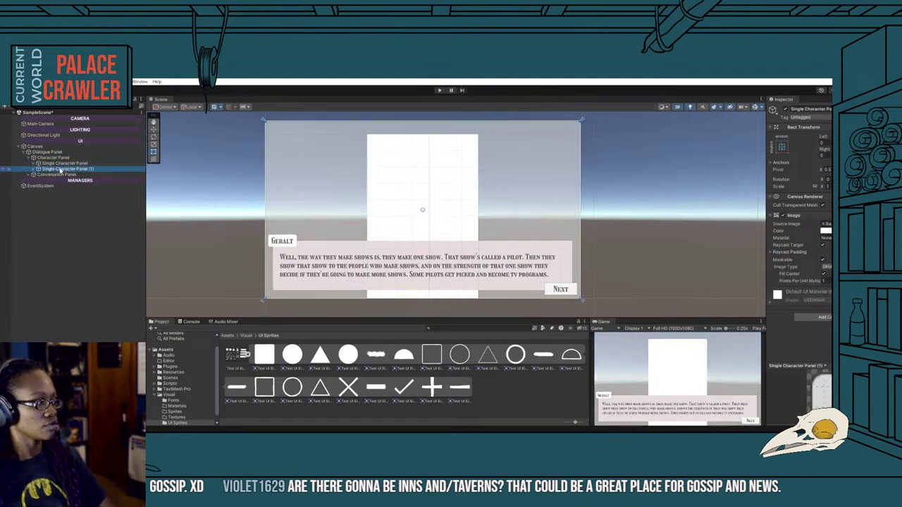
pyautogui.press('F2')
pyautogui.write('Du')
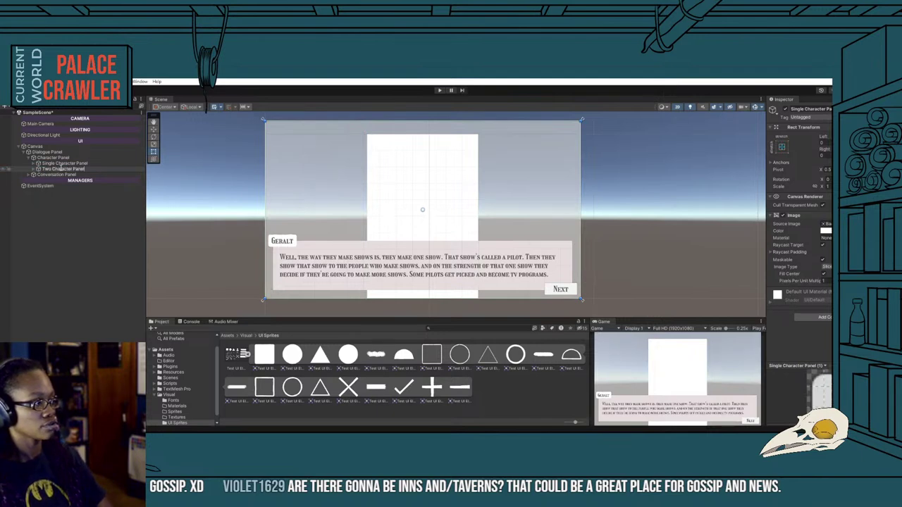
pyautogui.press('Return')
# Make both panels' background Image colour fully transparent (alpha 0).
pyautogui.click(60, 164)
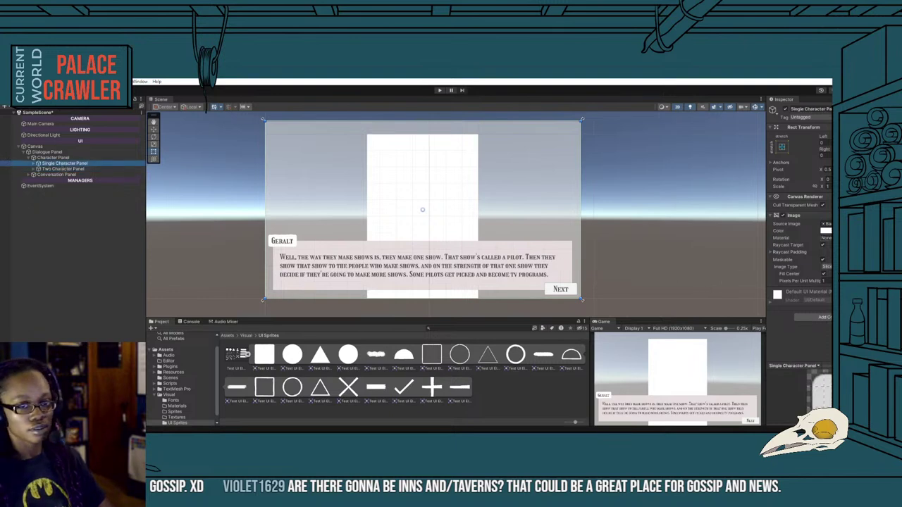
pyautogui.click(825, 230)
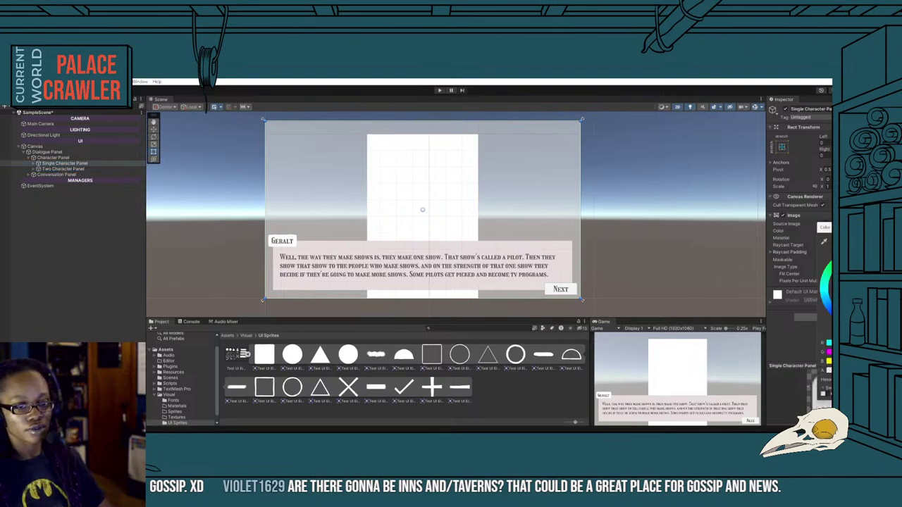
pyautogui.moveTo(817, 381); pyautogui.dragTo(800, 373)
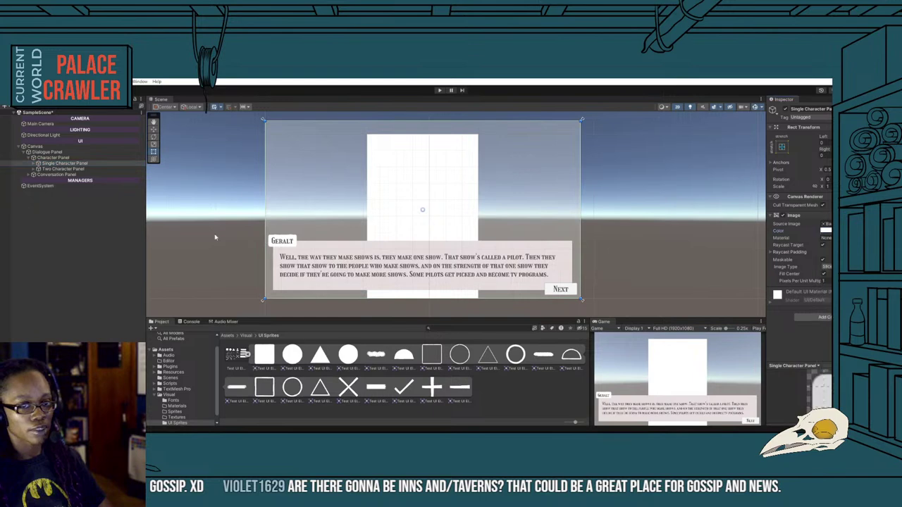
pyautogui.click(62, 169)
pyautogui.click(825, 230)
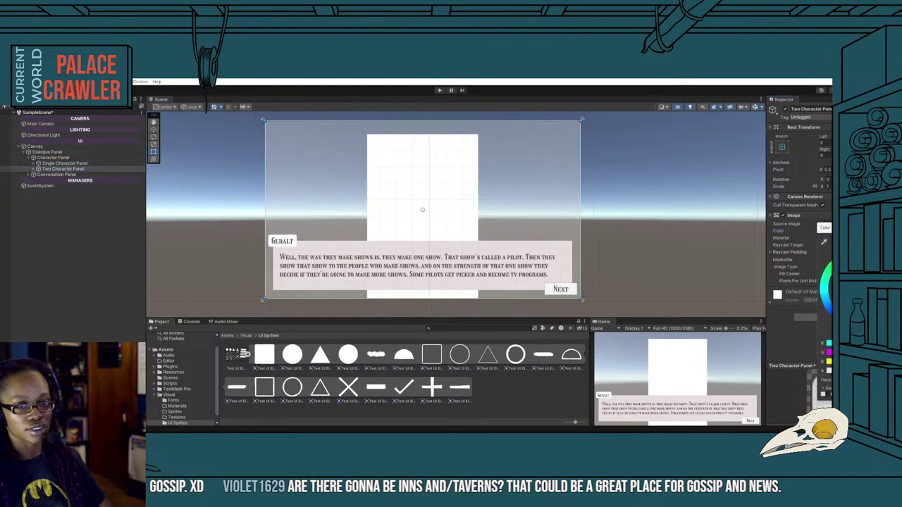
pyautogui.moveTo(820, 381); pyautogui.dragTo(820, 371)
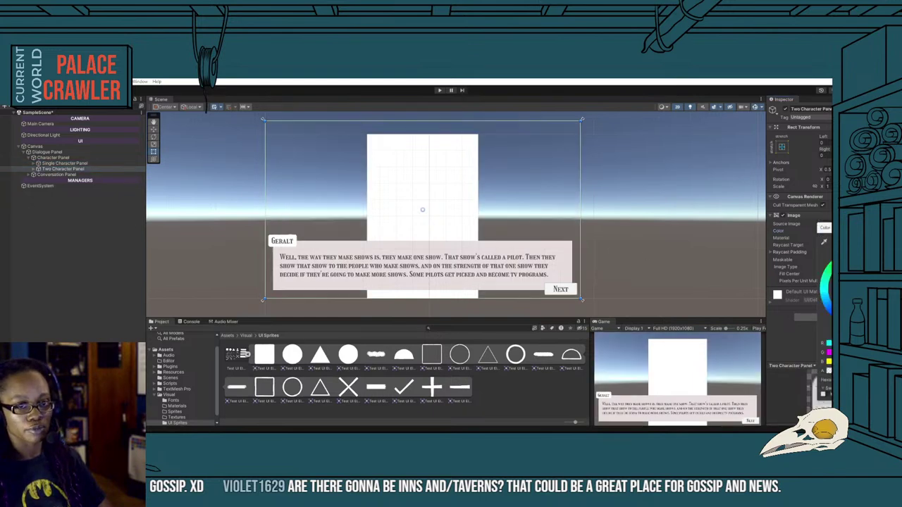
pyautogui.click(1, 268)
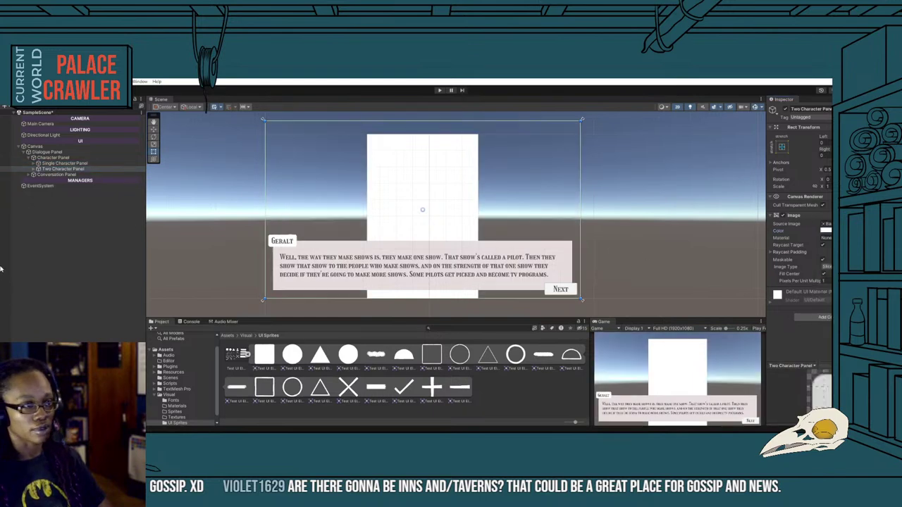
# Select the Character Image inside Two Character Panel and bring up its anchor presets.
pyautogui.click(33, 169)
pyautogui.click(62, 175)
pyautogui.click(782, 147)
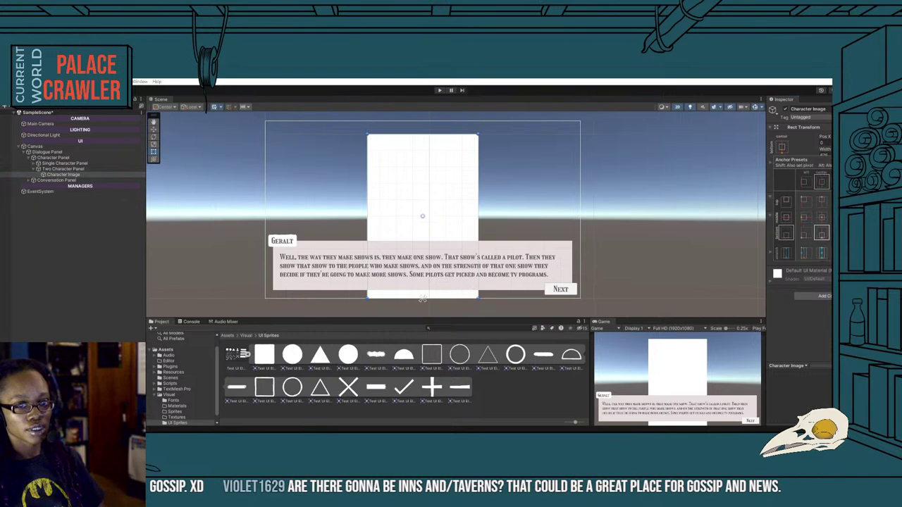
# Widen the duplicated image and name the images Left Character Image and Right Character Image.
pyautogui.moveTo(478, 298); pyautogui.dragTo(580, 298)
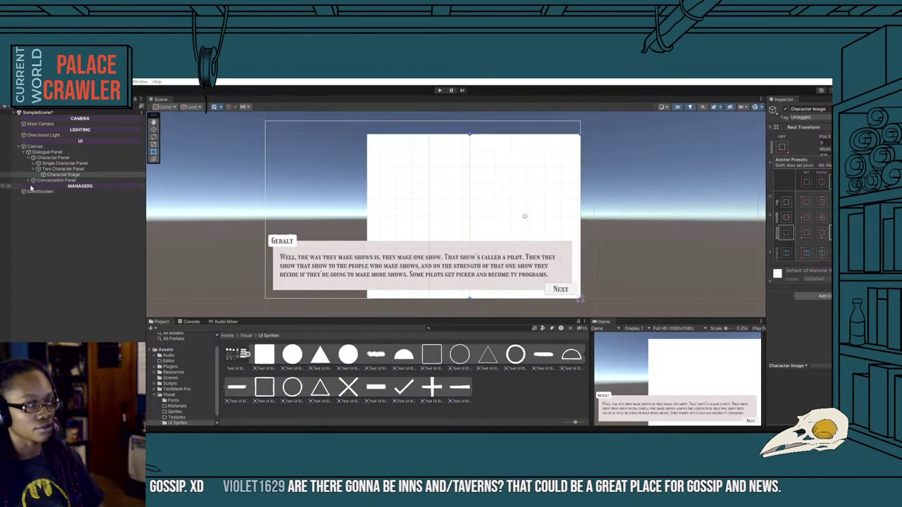
pyautogui.click(62, 162)
pyautogui.click(784, 110)
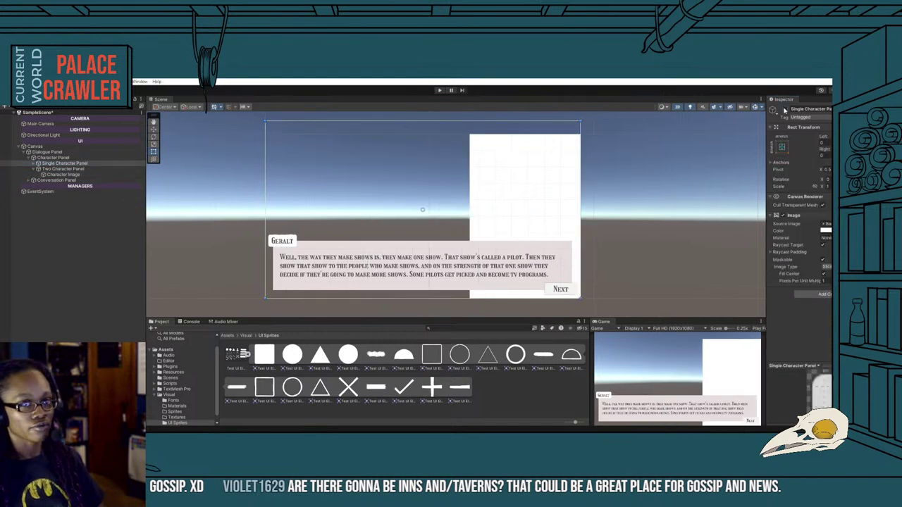
pyautogui.click(62, 174)
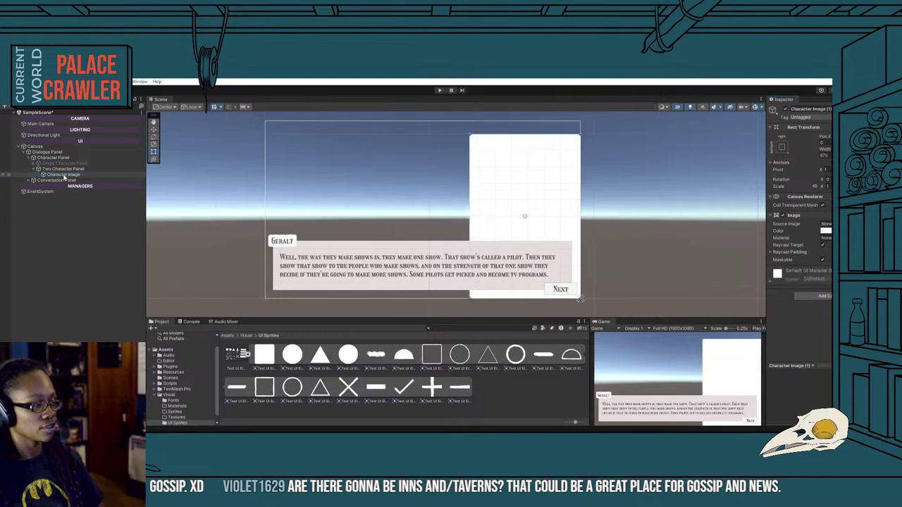
pyautogui.click(824, 109)
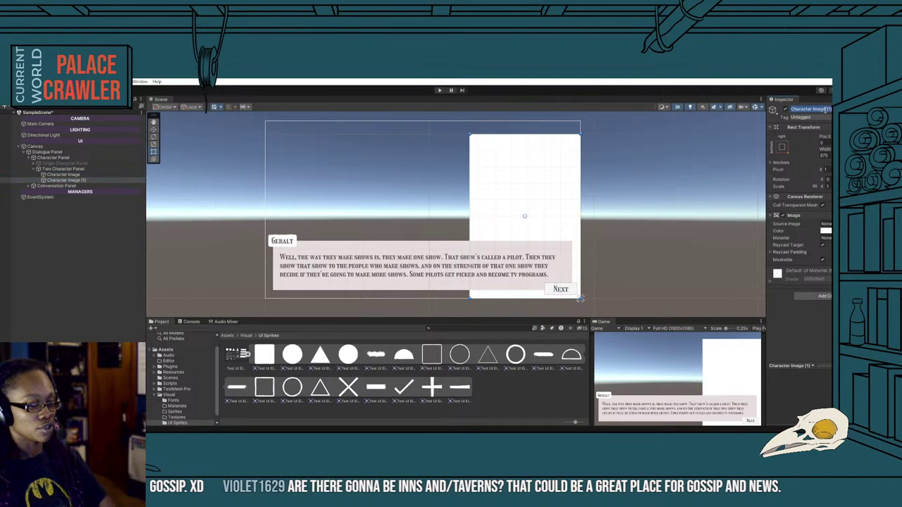
pyautogui.write('Left Char')
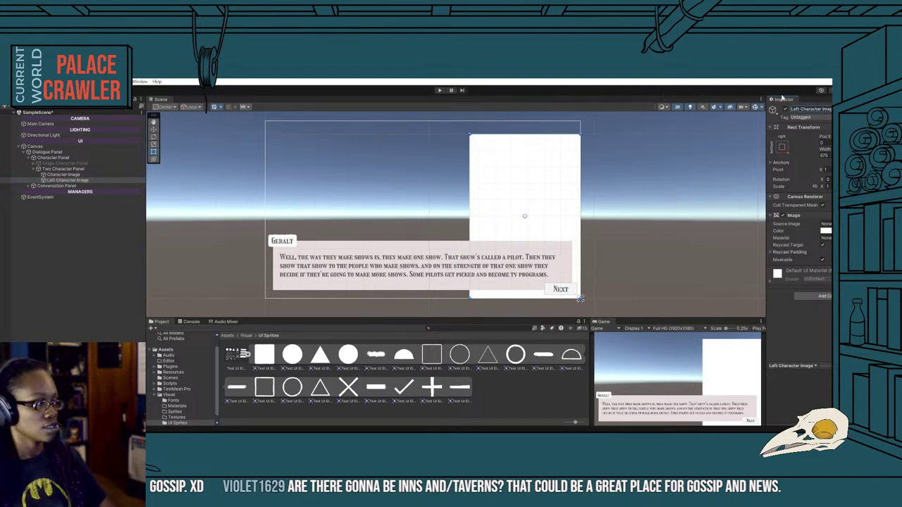
pyautogui.press('Return')
pyautogui.write('Right C')
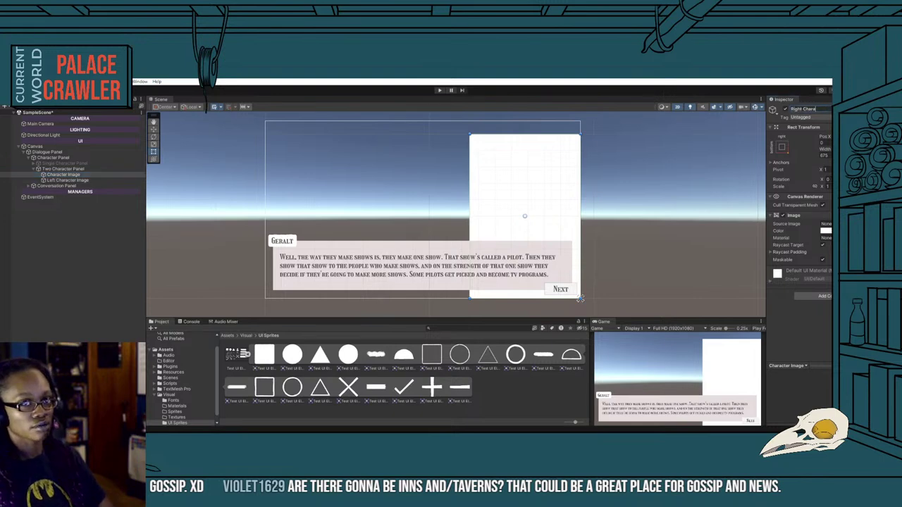
pyautogui.press('Return')
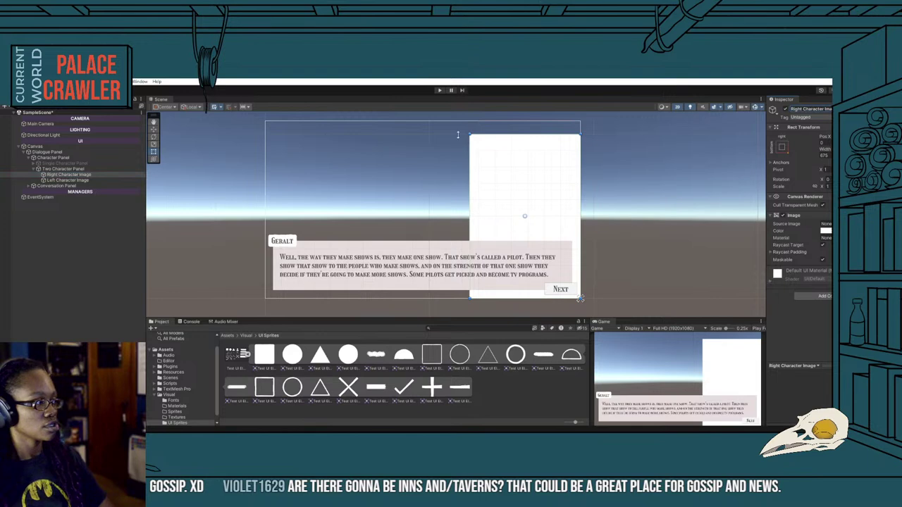
# Rename the Single Character Panel's image to Center Character Image.
pyautogui.click(37, 163)
pyautogui.click(64, 169)
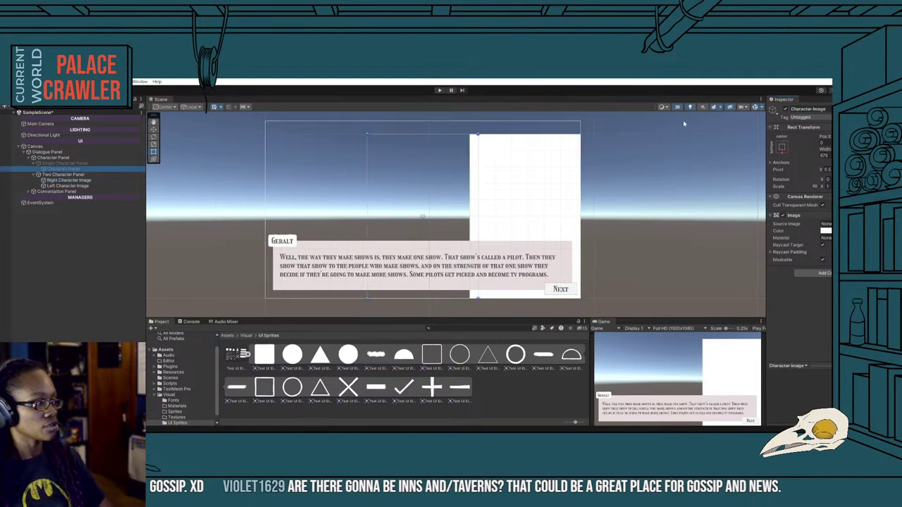
pyautogui.click(807, 109)
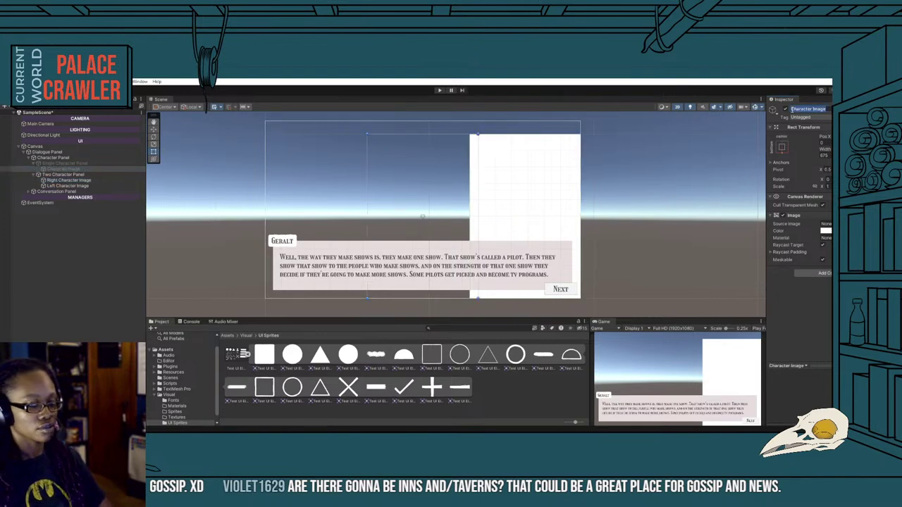
pyautogui.write('Center')
pyautogui.press('Return')
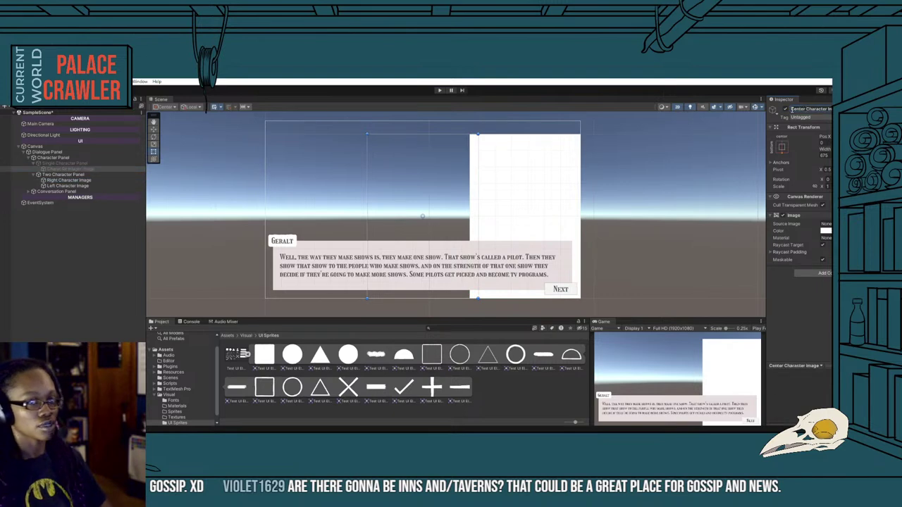
pyautogui.click(38, 163)
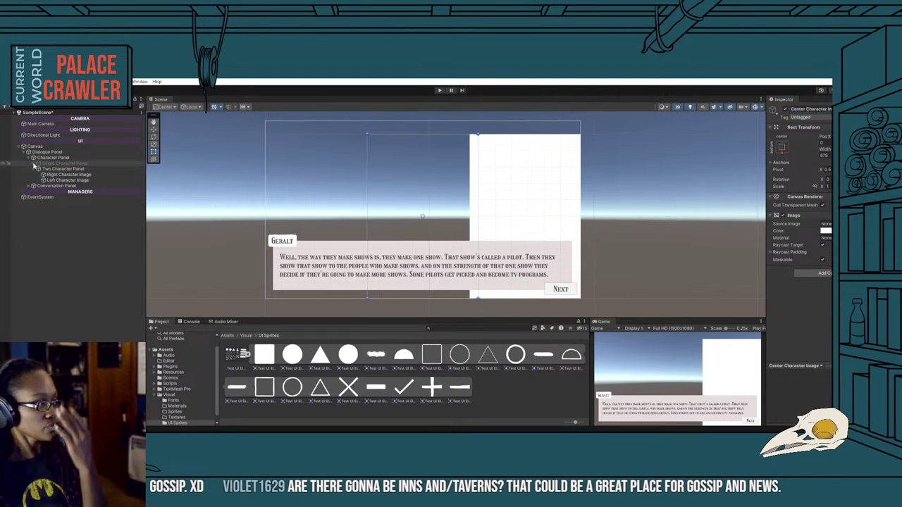
# Anchor Left Character Image to the left at Pos X 100; set Right Character Image Pos X -100.
pyautogui.click(50, 174)
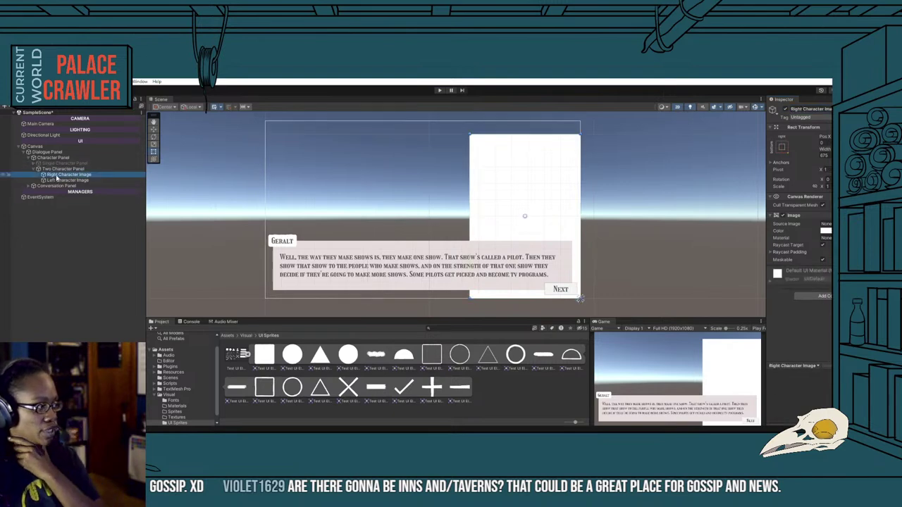
pyautogui.click(58, 181)
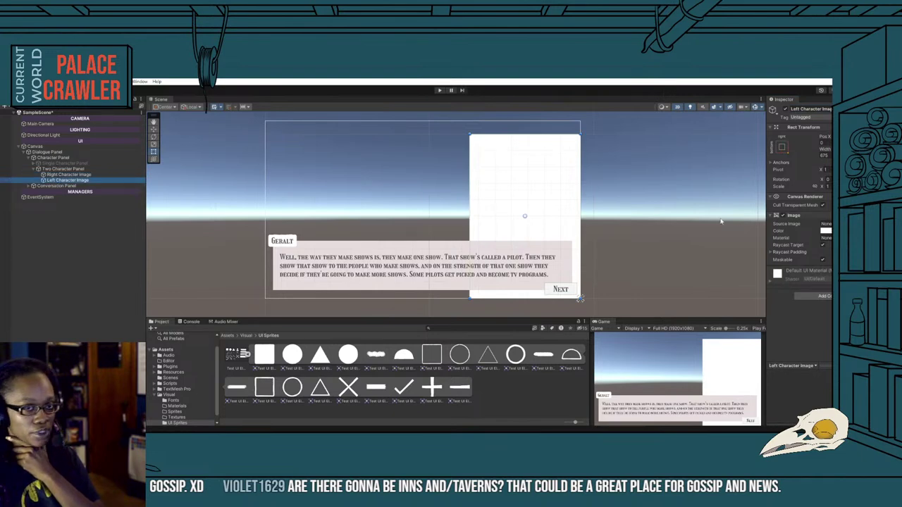
pyautogui.click(782, 146)
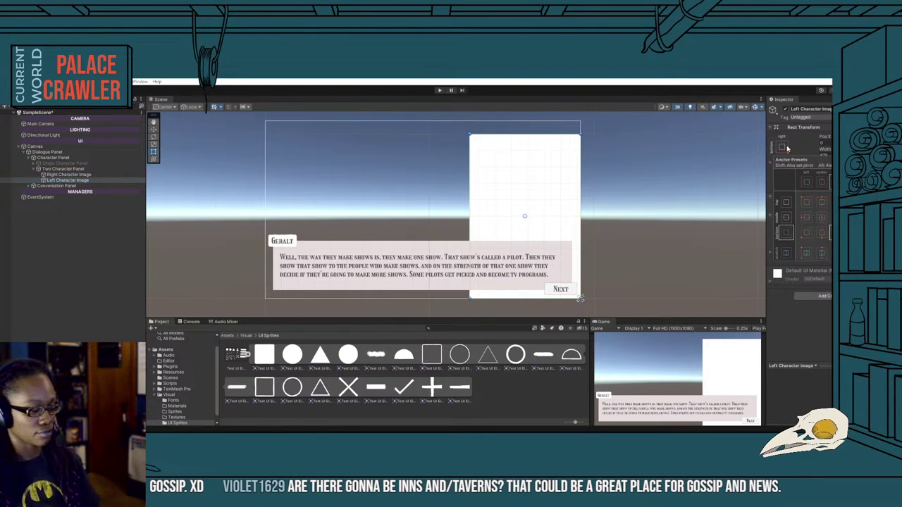
pyautogui.keyDown('alt'); pyautogui.keyDown('shift'); pyautogui.click(803, 217); pyautogui.keyUp('shift'); pyautogui.keyUp('alt')
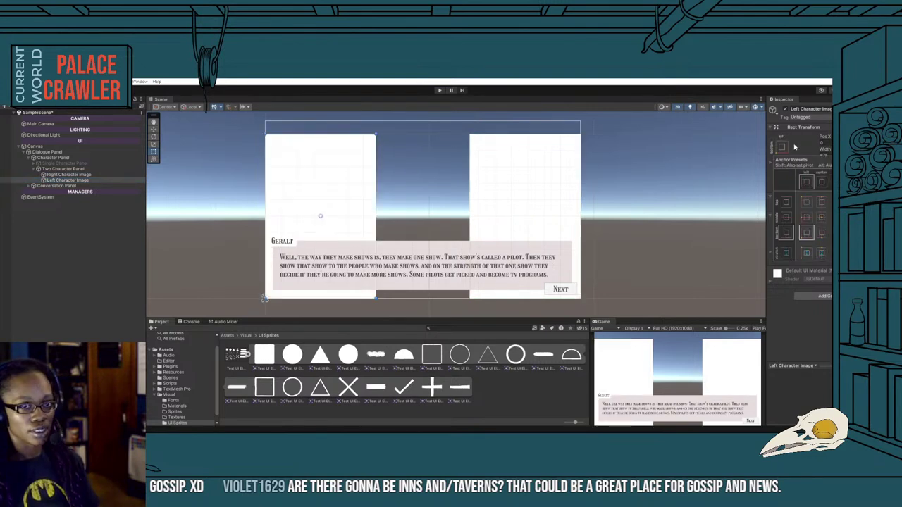
pyautogui.click(822, 143)
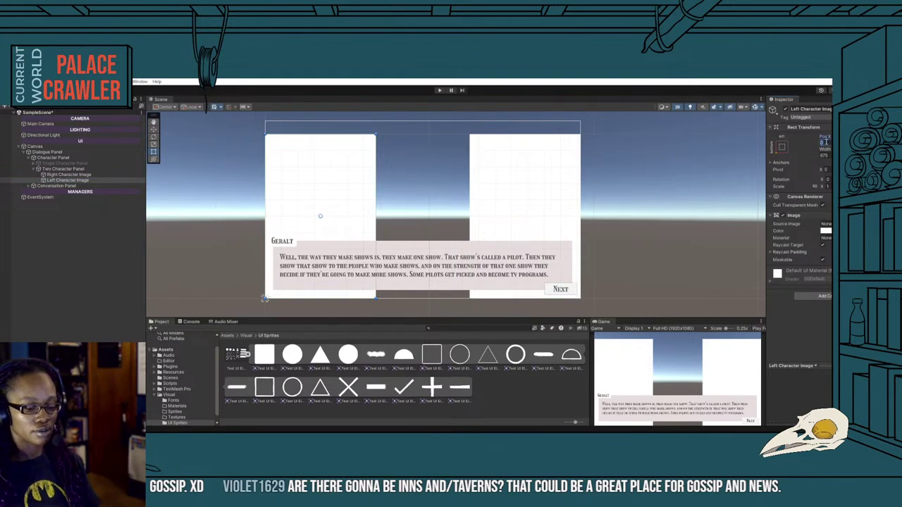
pyautogui.write('50')
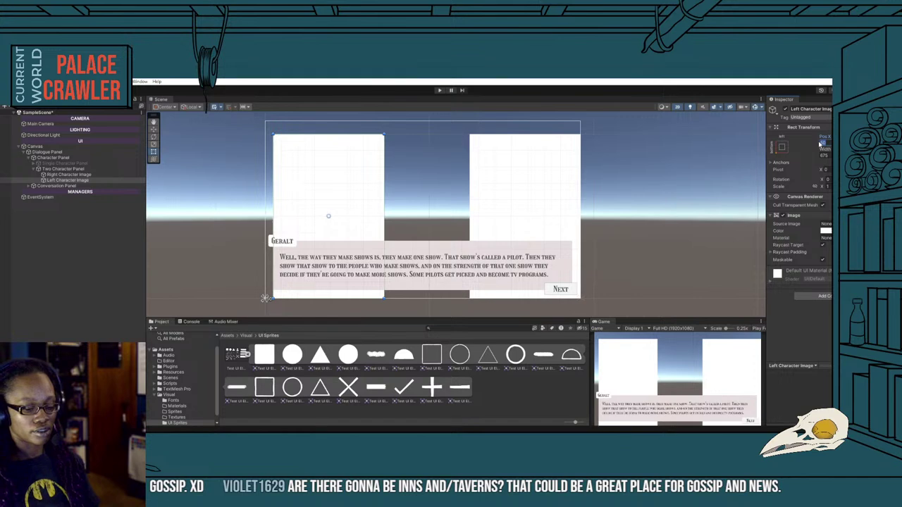
pyautogui.moveTo(820, 143); pyautogui.dragTo(822, 143)
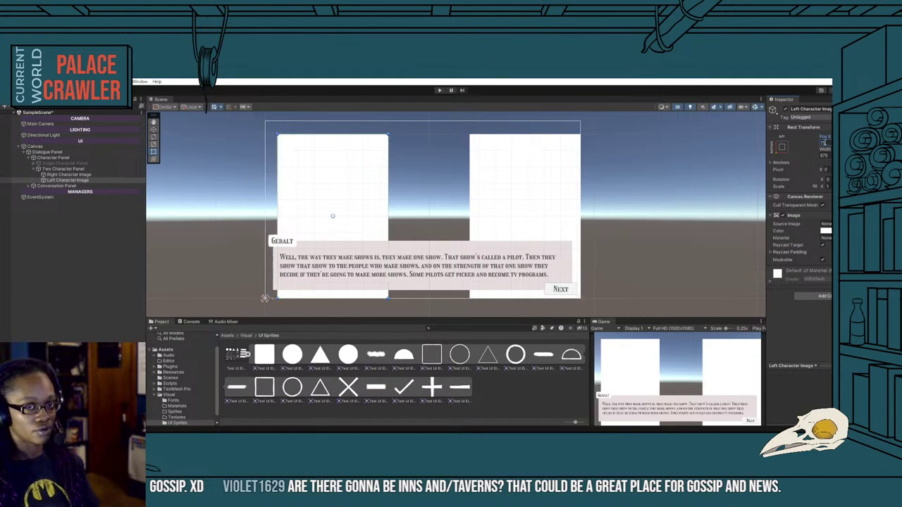
pyautogui.write('100')
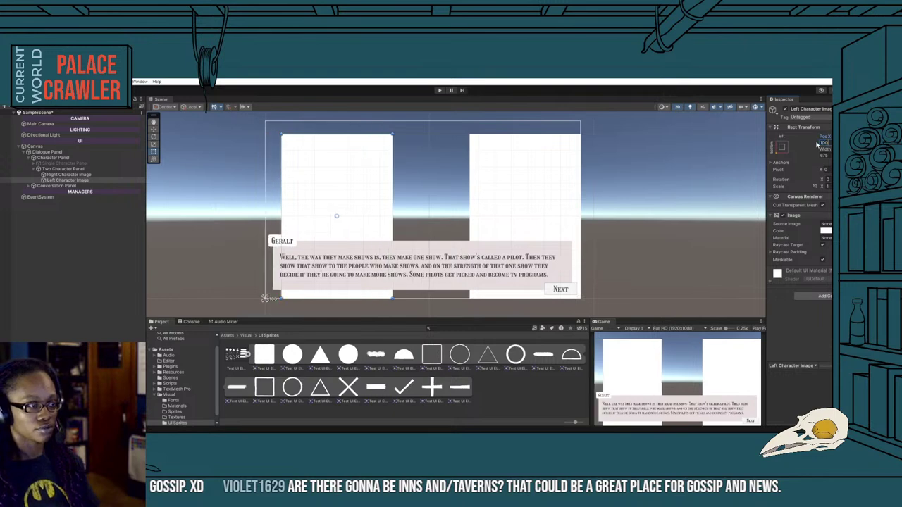
pyautogui.click(68, 174)
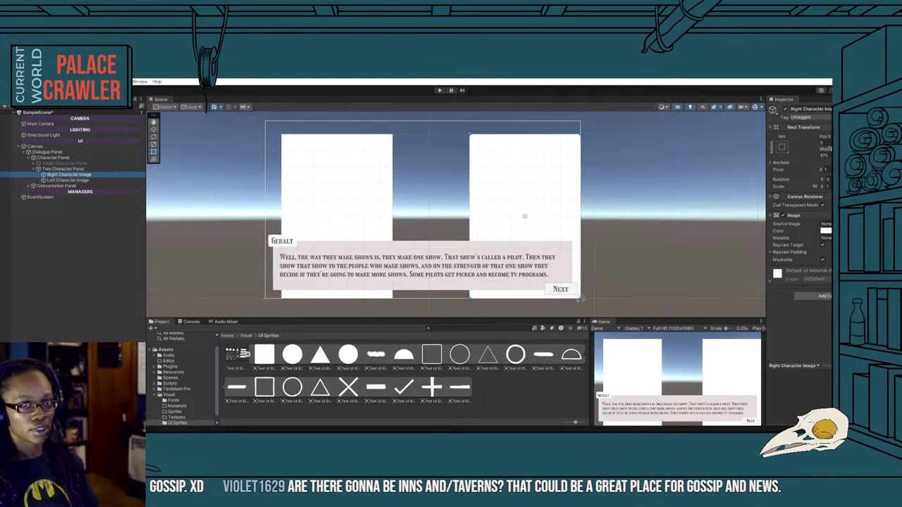
pyautogui.write('-100')
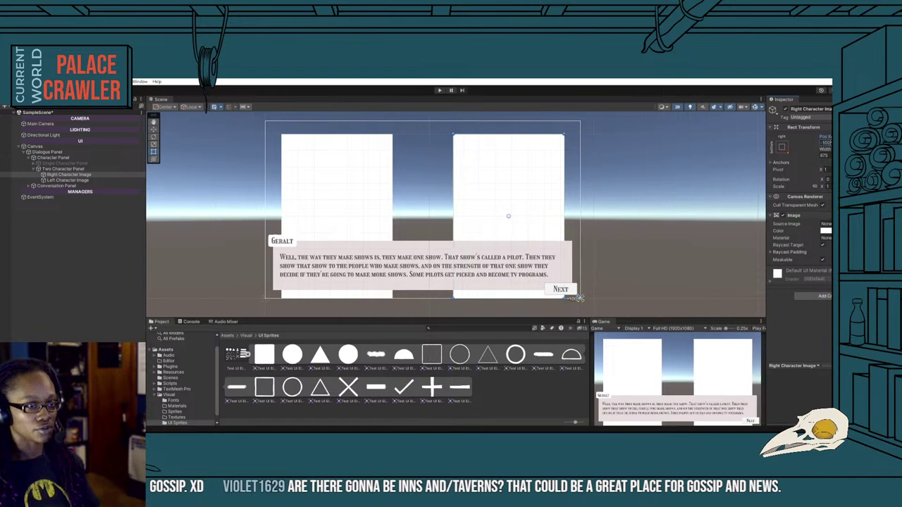
pyautogui.click(59, 243)
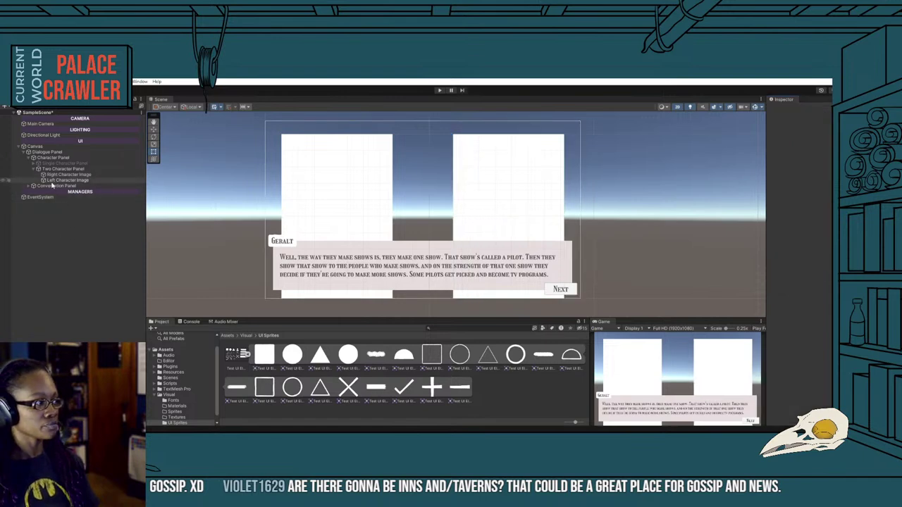
# Enable Single Character Panel, disable Two Character Panel, and collapse Character Panel.
pyautogui.click(34, 170)
pyautogui.click(60, 163)
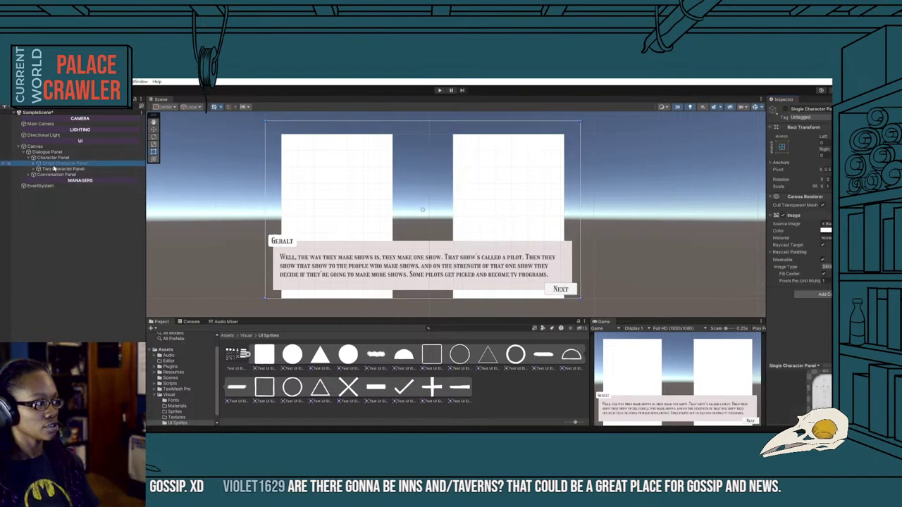
pyautogui.click(785, 110)
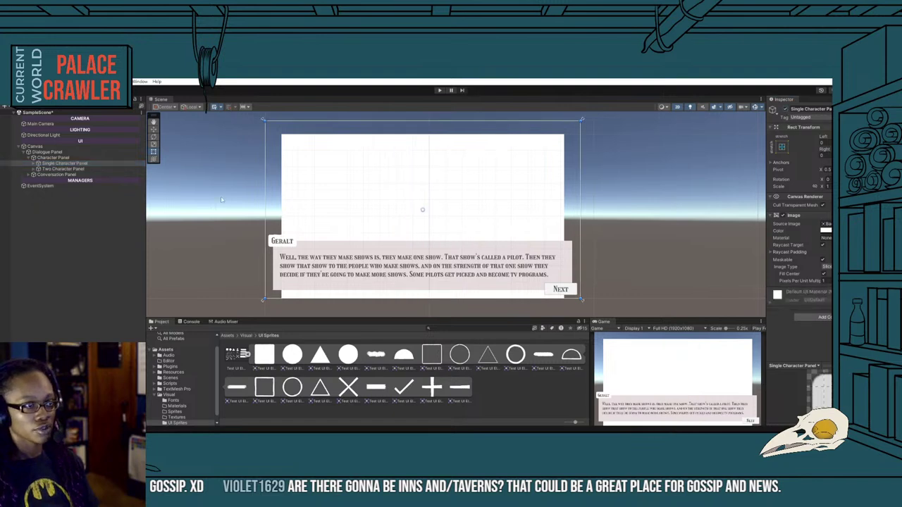
pyautogui.click(60, 169)
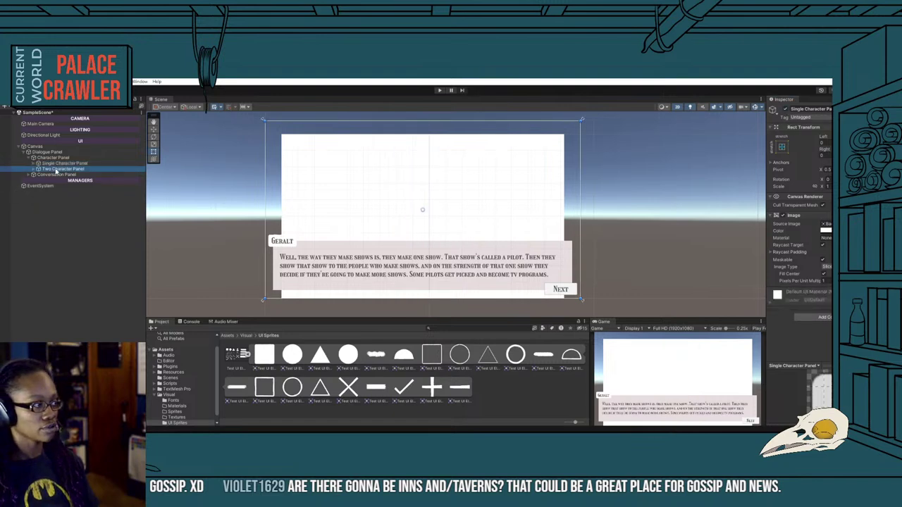
pyautogui.click(785, 110)
pyautogui.click(52, 259)
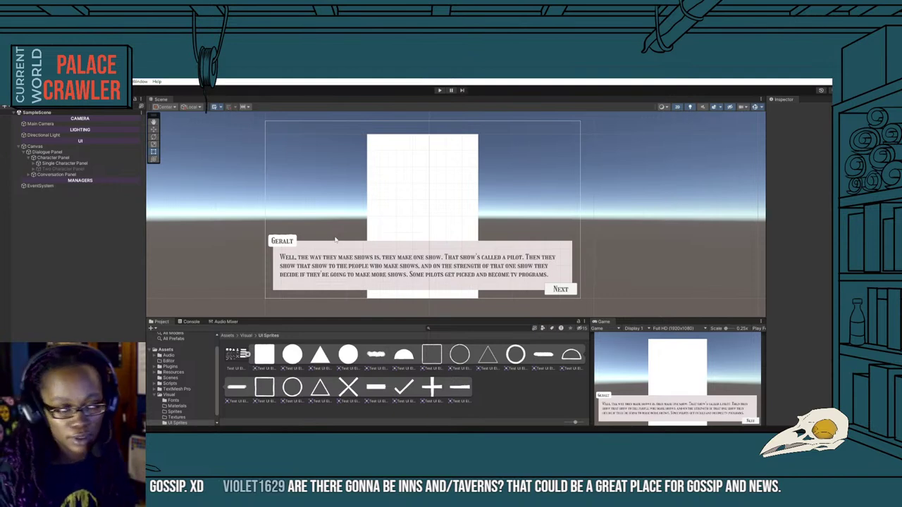
pyautogui.click(29, 158)
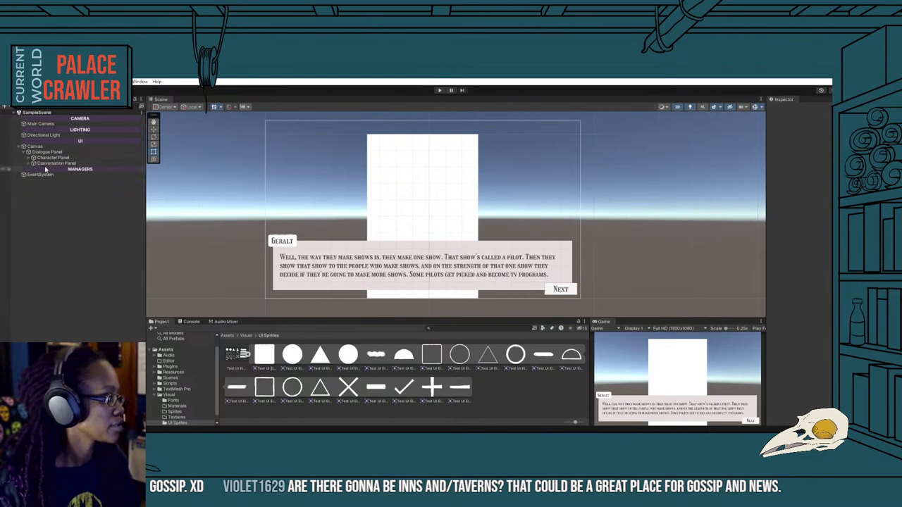
# Add a UI Panel inside Dialogue Panel and name it Choice Panel.
pyautogui.rightClick(44, 152)
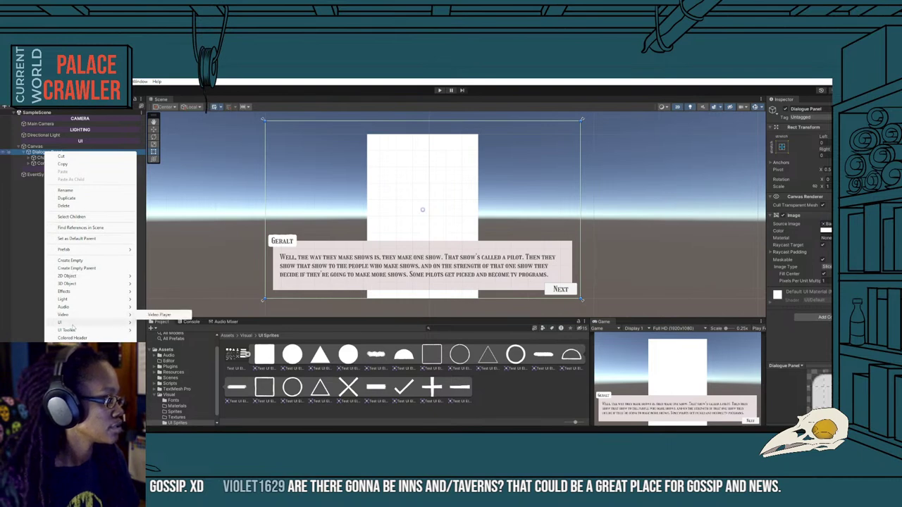
pyautogui.moveTo(77, 323)
pyautogui.click(154, 345)
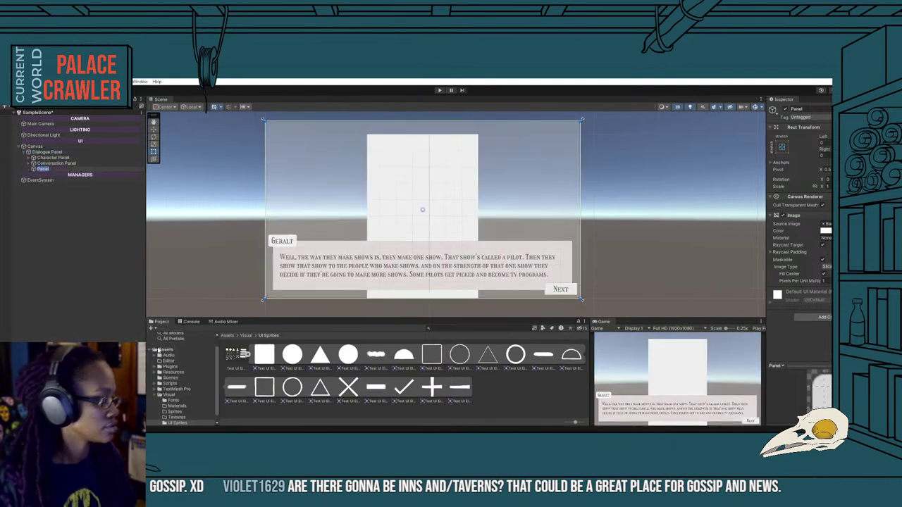
pyautogui.write('Choice P')
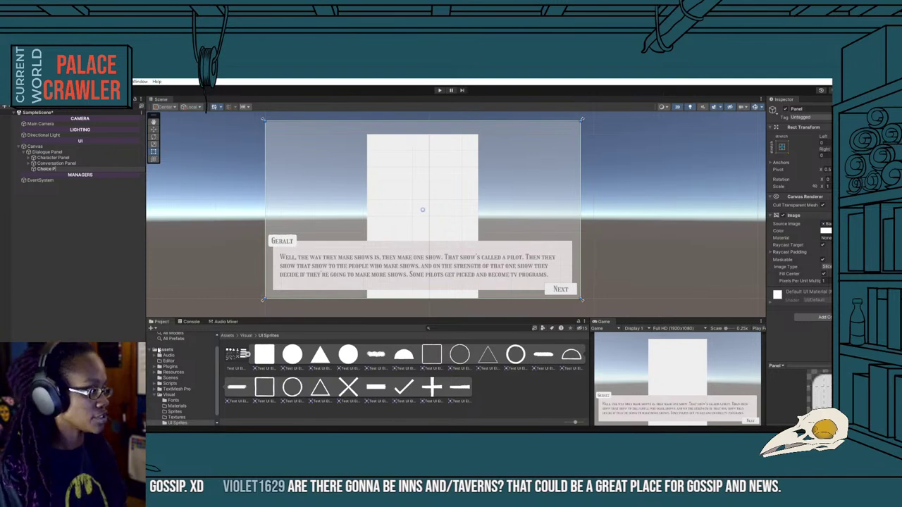
pyautogui.write('anel')
pyautogui.press('Return')
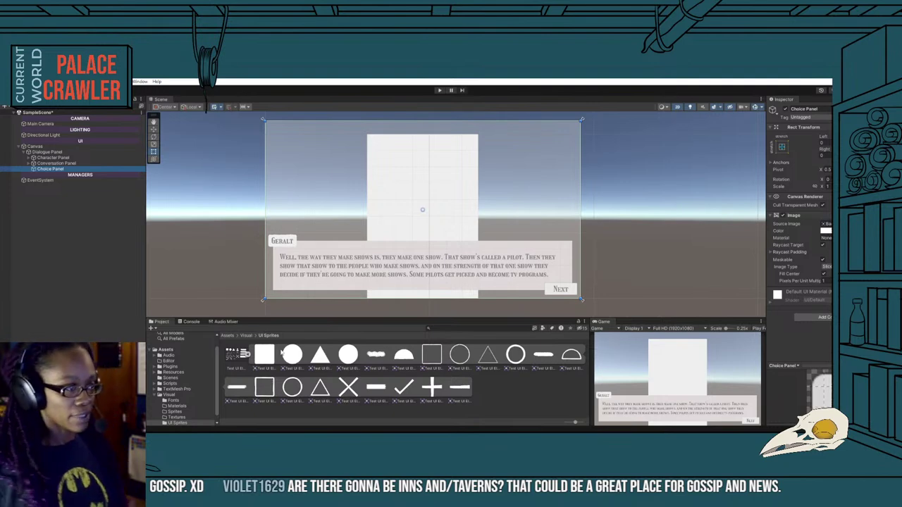
# Add a UI Panel inside Choice Panel named Button Holder.
pyautogui.rightClick(50, 171)
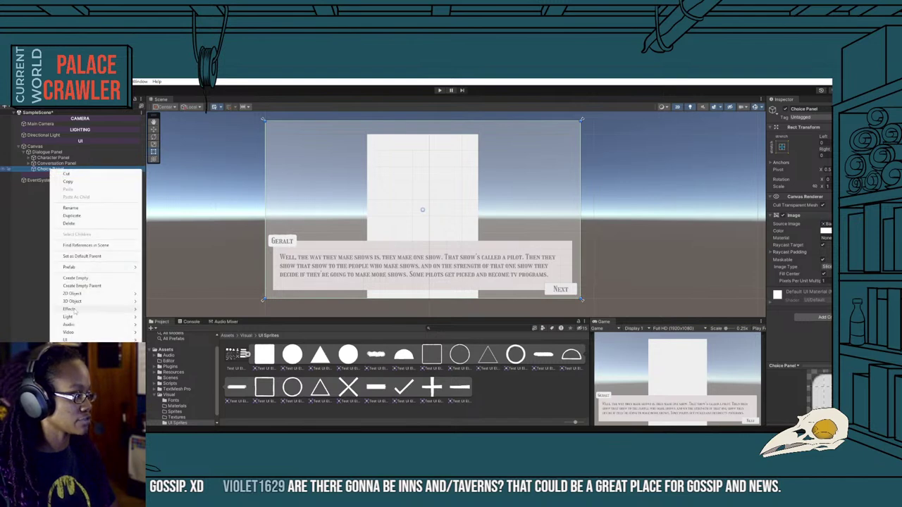
pyautogui.moveTo(81, 339)
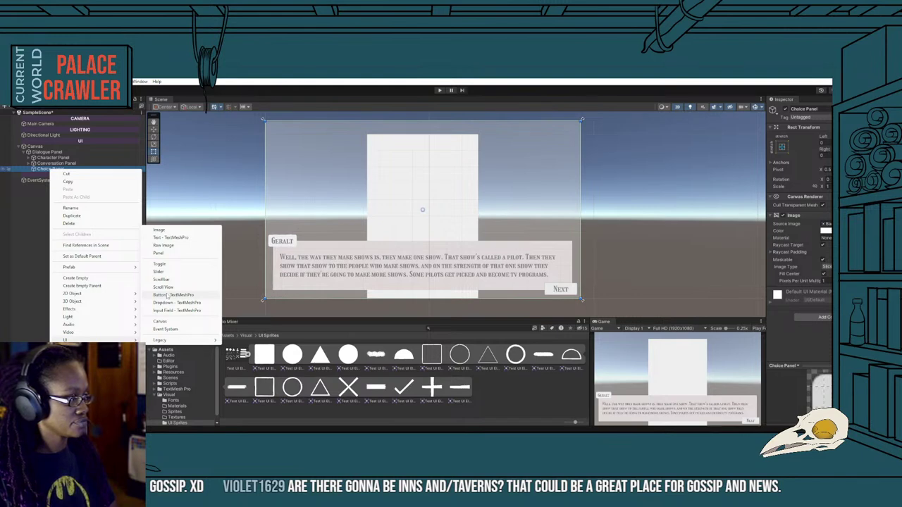
pyautogui.click(159, 253)
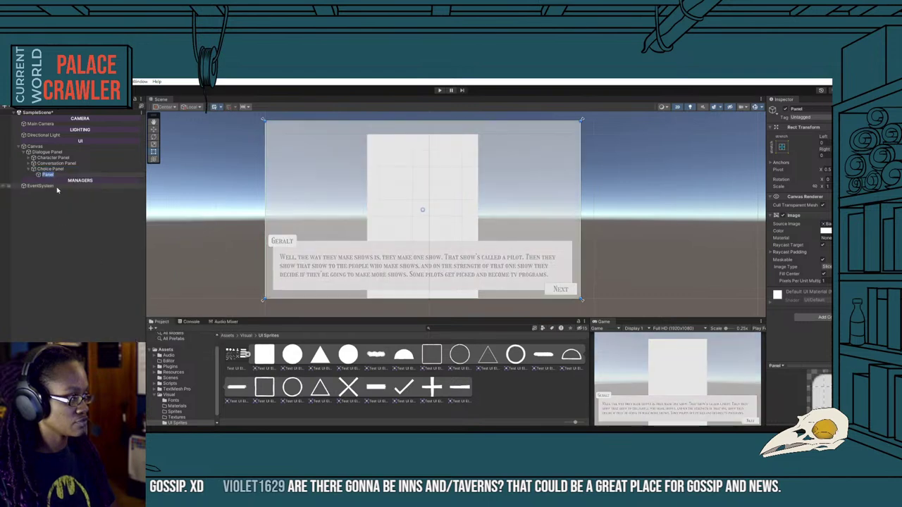
pyautogui.write('Button Hold')
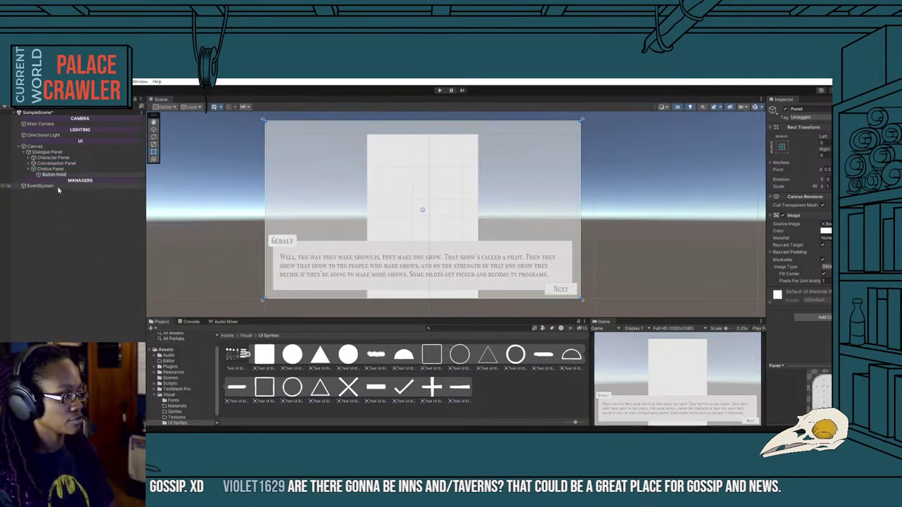
pyautogui.write('er')
pyautogui.press('Return')
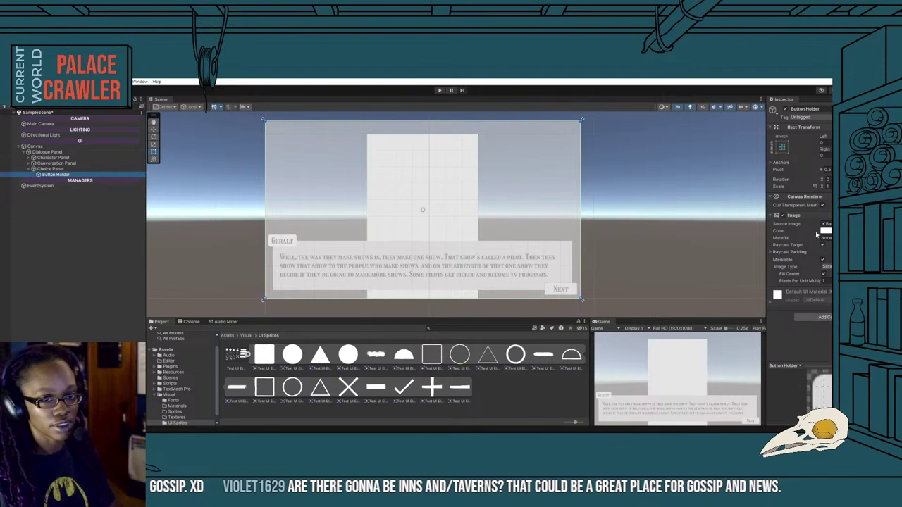
# Change the Button Holder's Image colour in the colour picker.
pyautogui.click(825, 231)
pyautogui.click(799, 376)
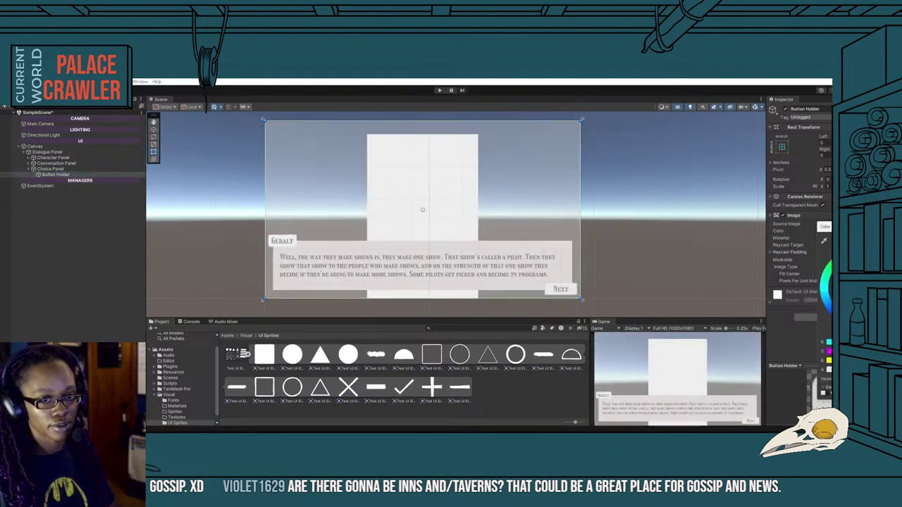
pyautogui.press('Escape')
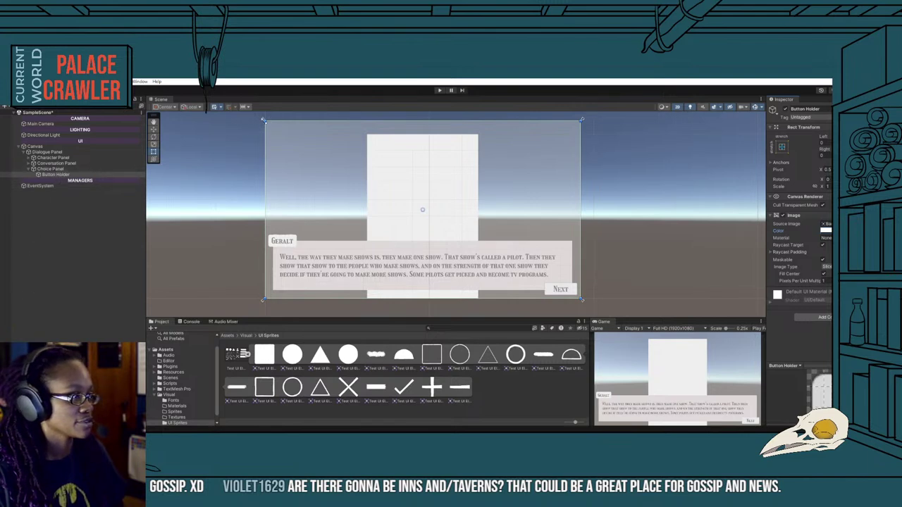
# Shrink Button Holder from its corners into a smaller rectangle above the dialogue box.
pyautogui.moveTo(263, 120); pyautogui.dragTo(336, 156)
pyautogui.moveTo(581, 299); pyautogui.dragTo(512, 242)
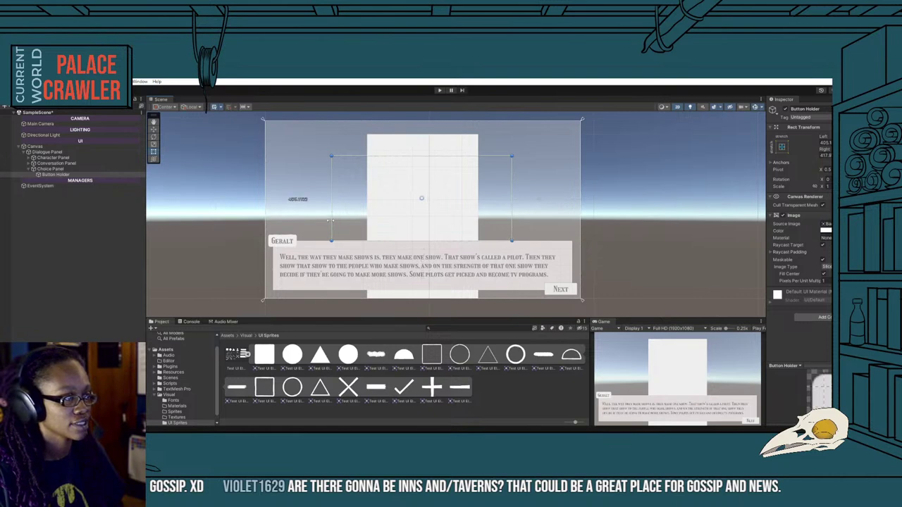
pyautogui.moveTo(334, 221); pyautogui.dragTo(329, 221)
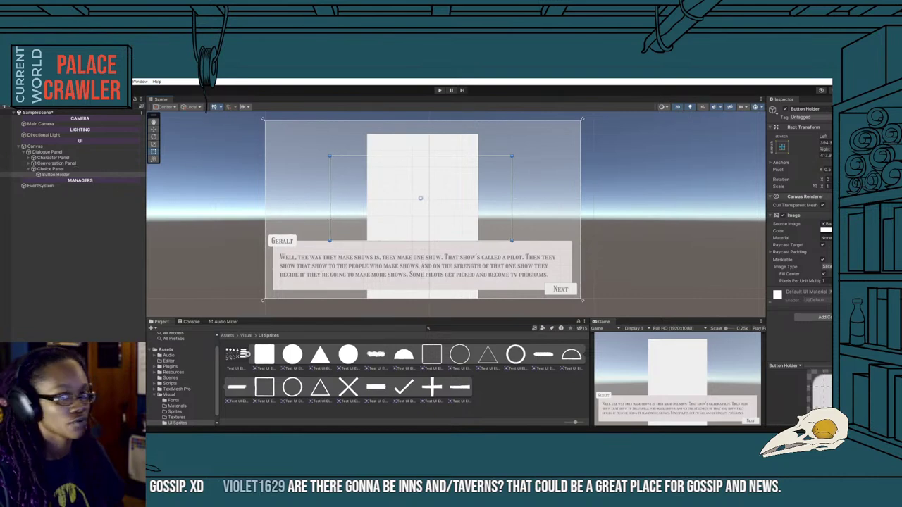
# Anchor Button Holder to the centre preset and enter a new width for it.
pyautogui.click(781, 148)
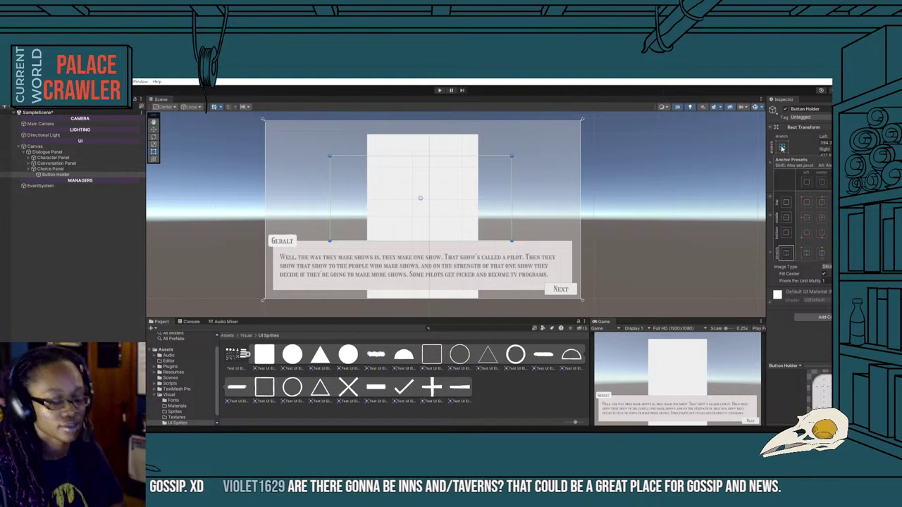
pyautogui.click(822, 218)
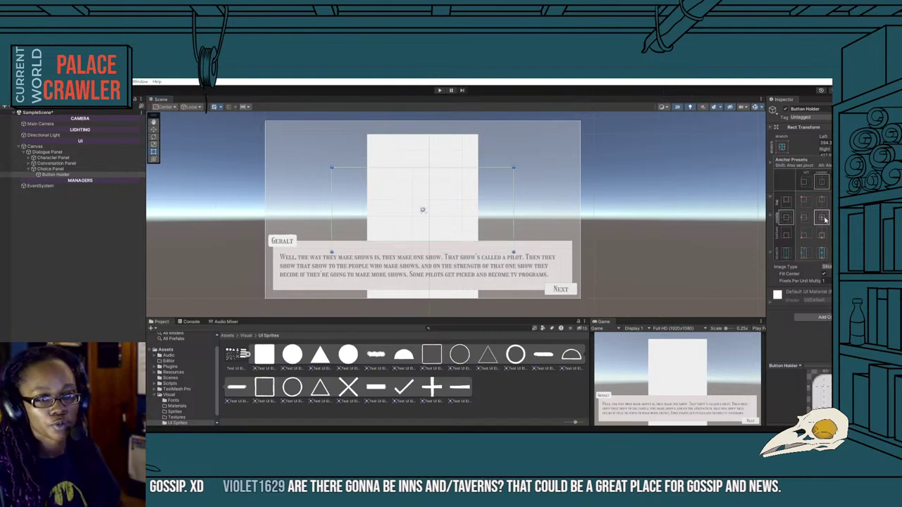
pyautogui.click(810, 152)
pyautogui.click(826, 154)
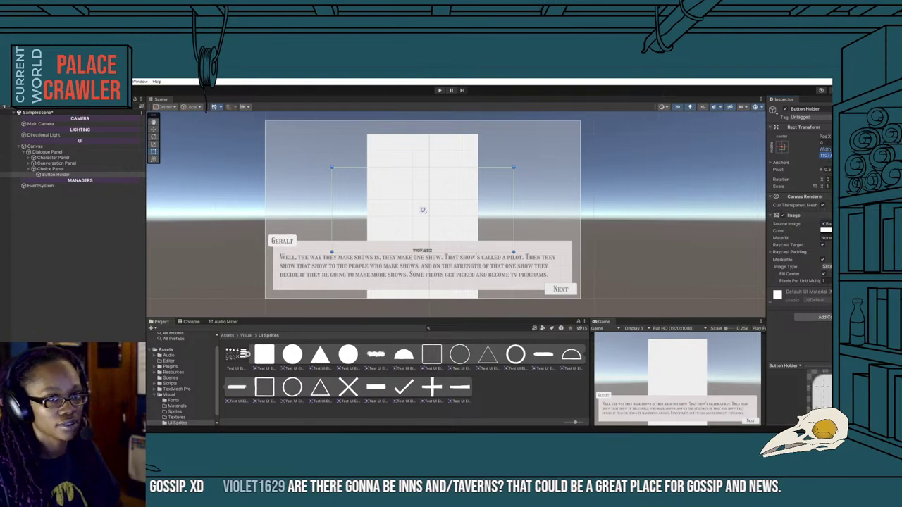
pyautogui.write('1160')
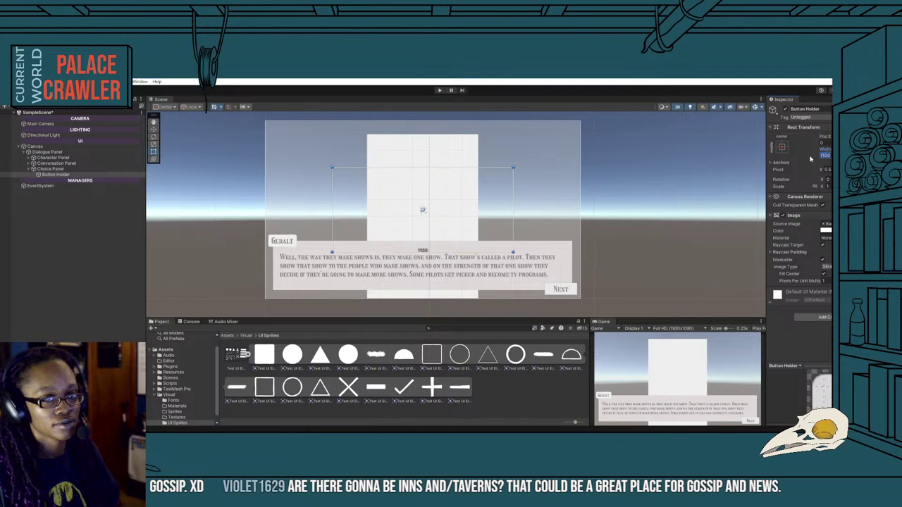
pyautogui.write('1280')
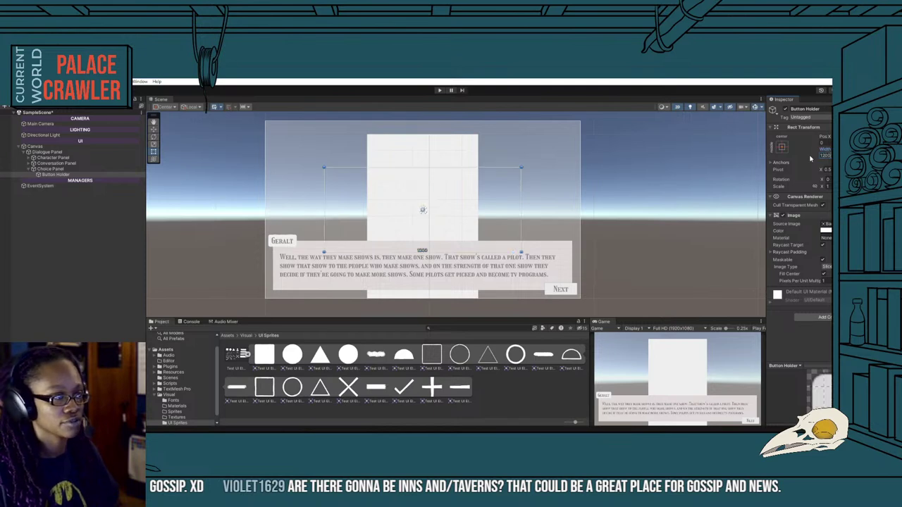
pyautogui.press('Tab')
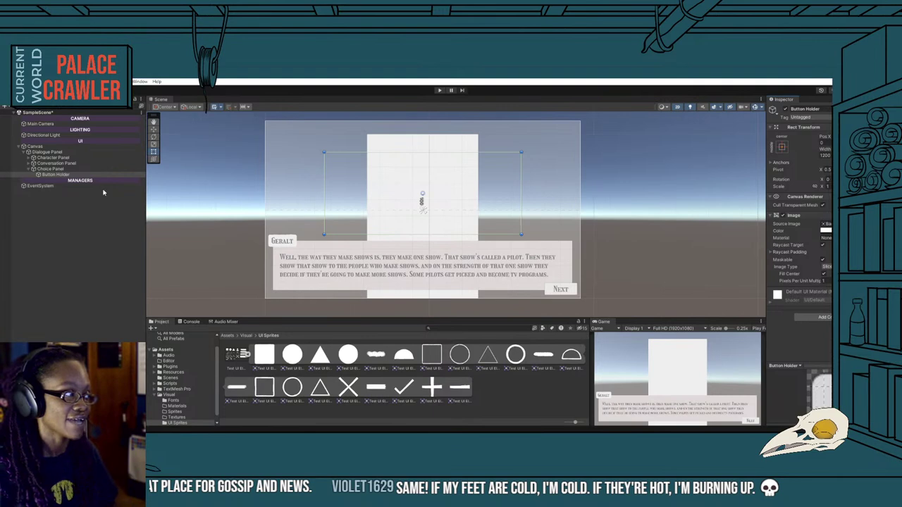
# Add a TextMeshPro button under Button Holder named Choice Button 0.
pyautogui.rightClick(61, 177)
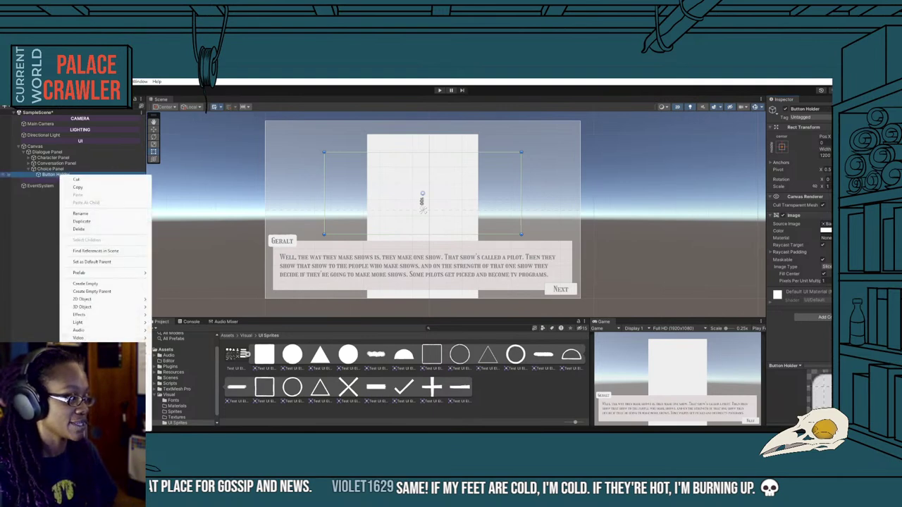
pyautogui.moveTo(91, 339)
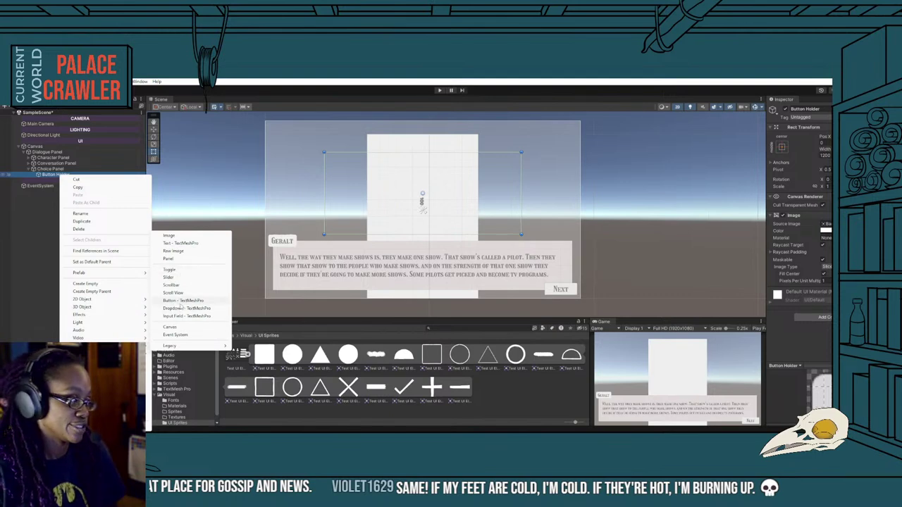
pyautogui.click(182, 301)
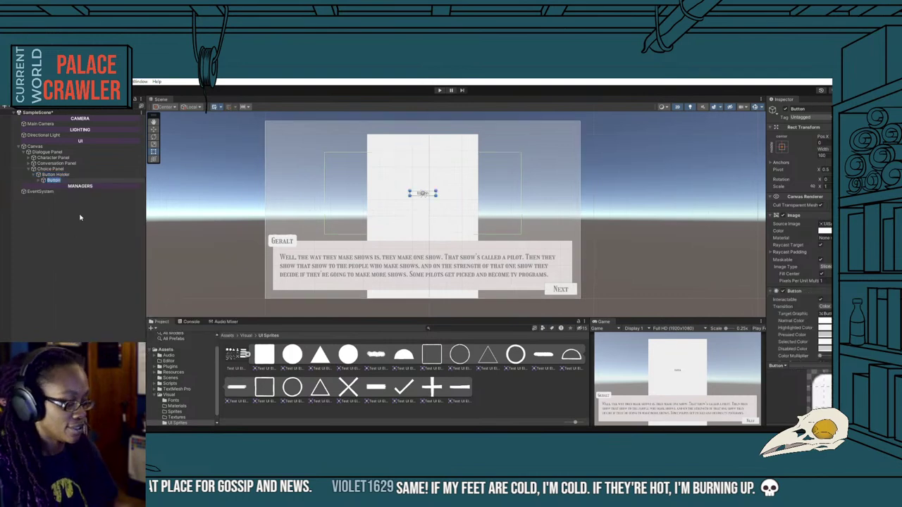
pyautogui.write('Choice A')
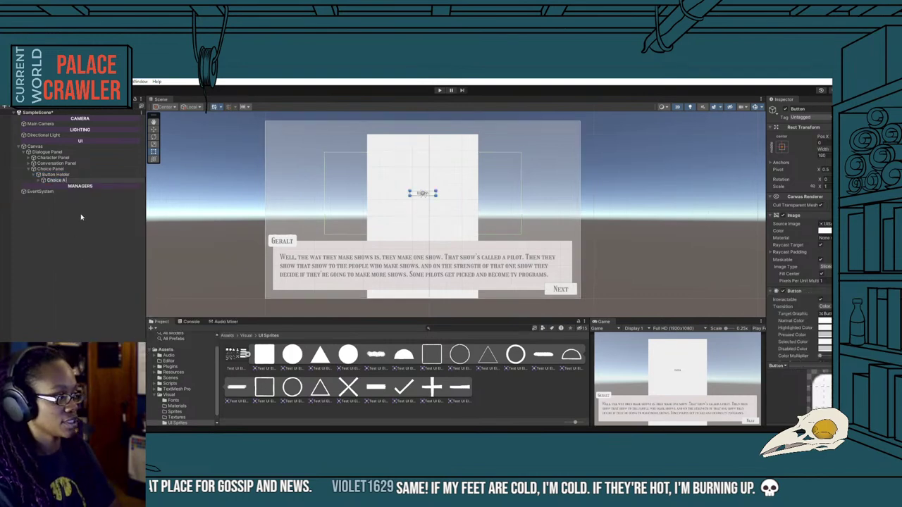
pyautogui.write(' Button')
pyautogui.press('Return')
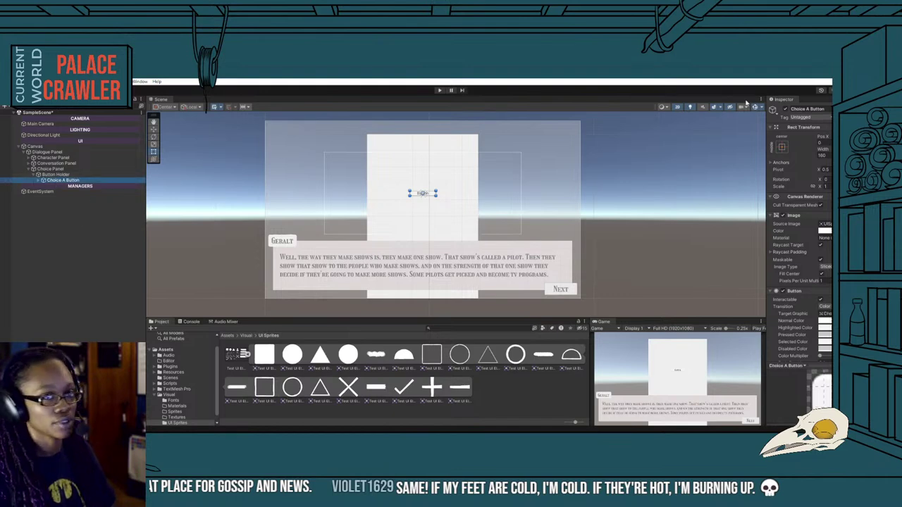
pyautogui.click(808, 108)
pyautogui.click(810, 110)
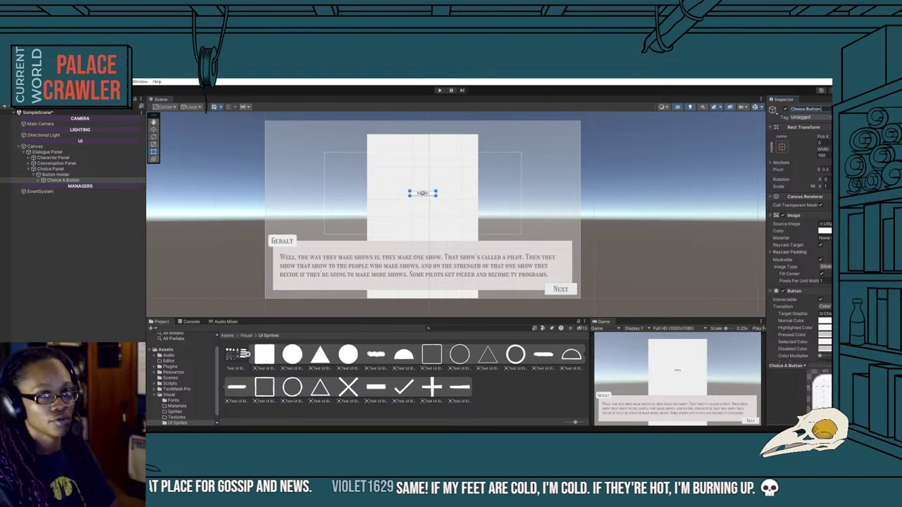
pyautogui.write(' 0')
pyautogui.press('Return')
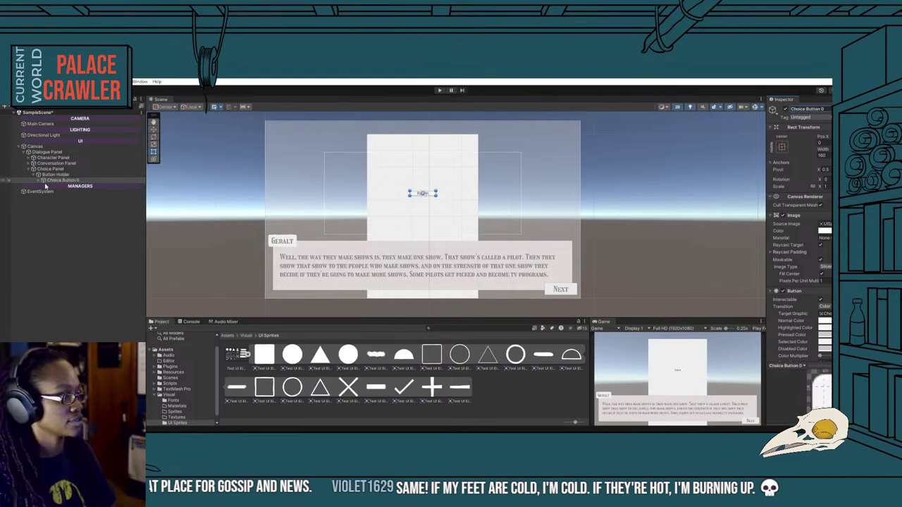
# Duplicate the button twice, naming the copies Choice Button 1 and Choice Button 2.
pyautogui.click(68, 181)
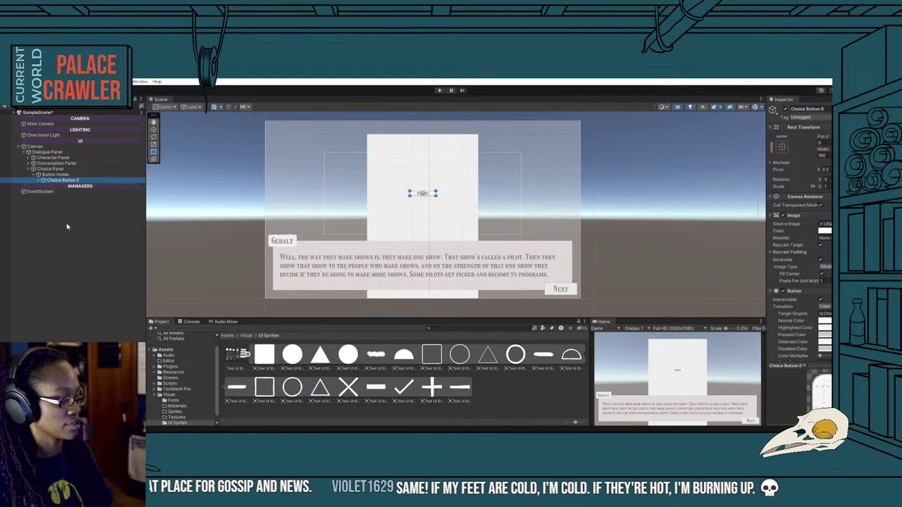
pyautogui.hotkey('ctrl', 'd')
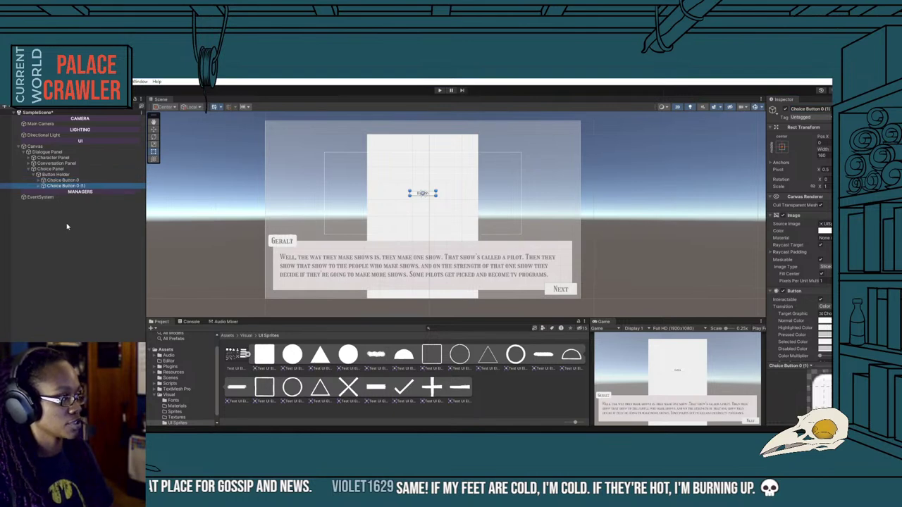
pyautogui.click(810, 110)
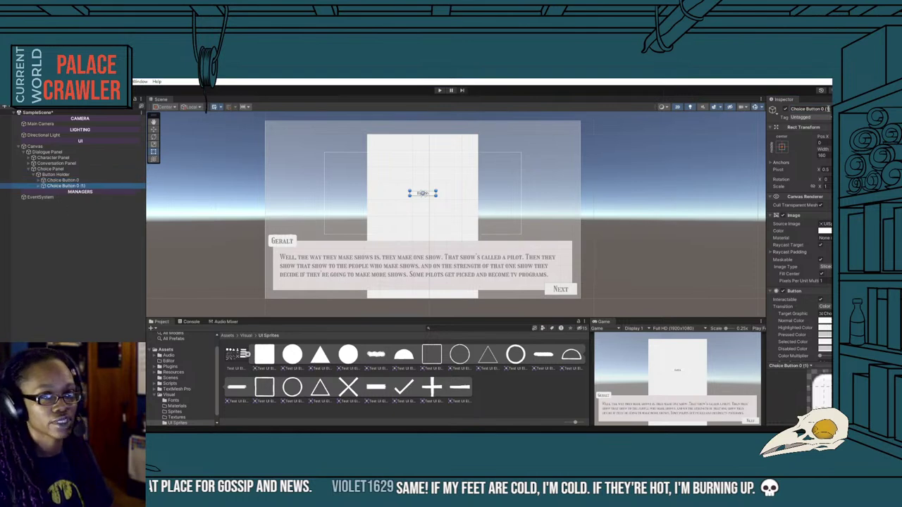
pyautogui.press('BackSpace')
pyautogui.press('BackSpace')
pyautogui.press('BackSpace')
pyautogui.write('1')
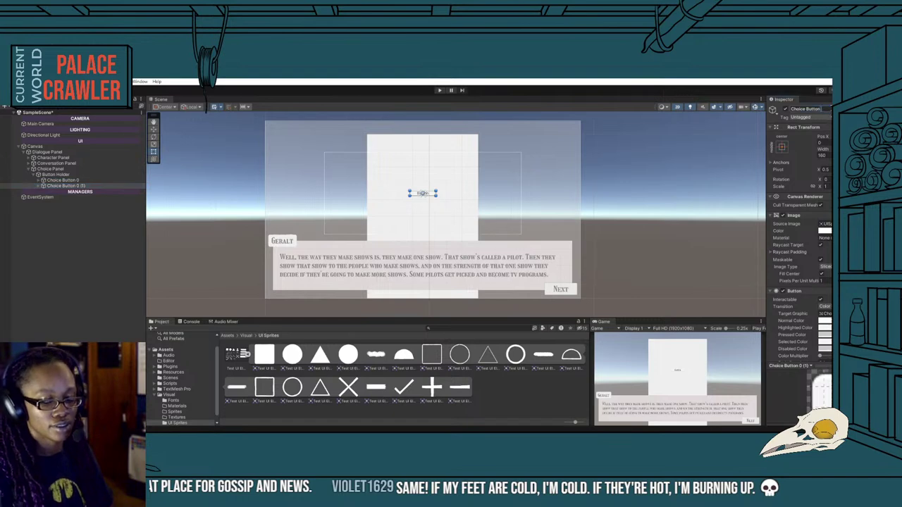
pyautogui.press('Return')
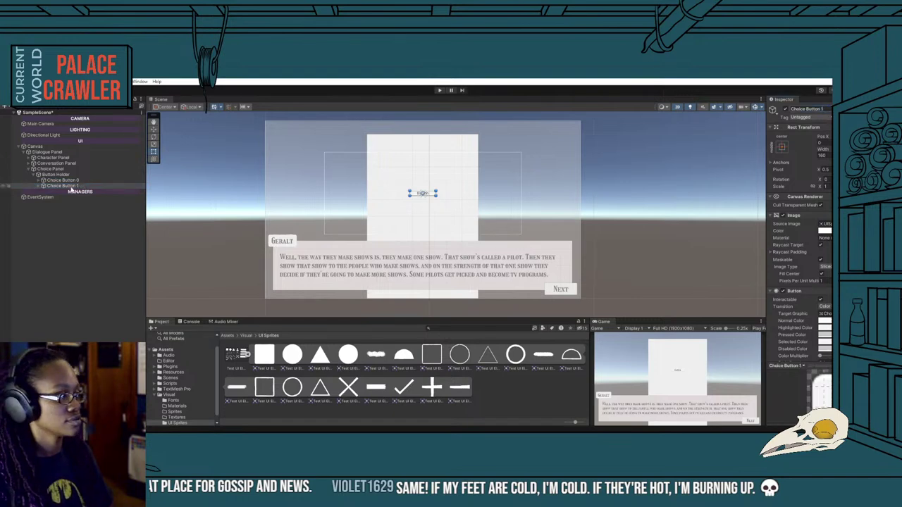
pyautogui.click(71, 186)
pyautogui.hotkey('ctrl', 'd')
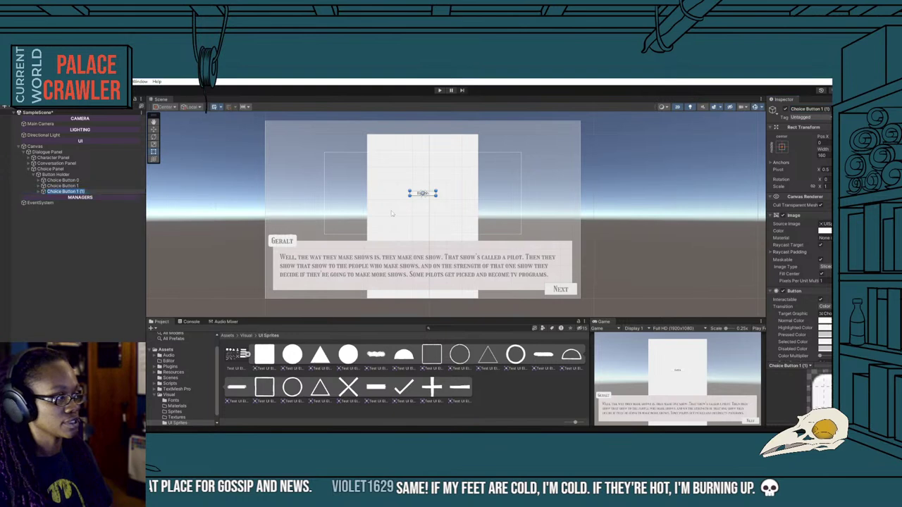
pyautogui.click(85, 191)
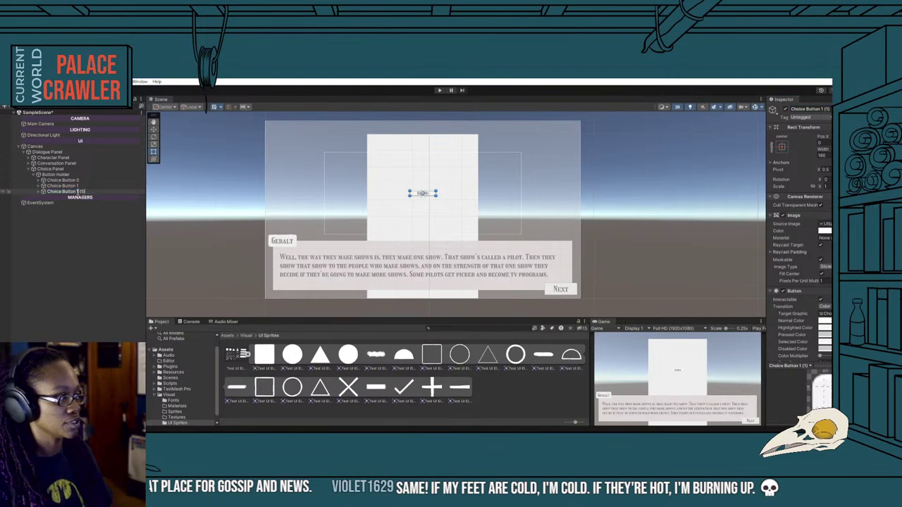
pyautogui.write('Choice Button 2')
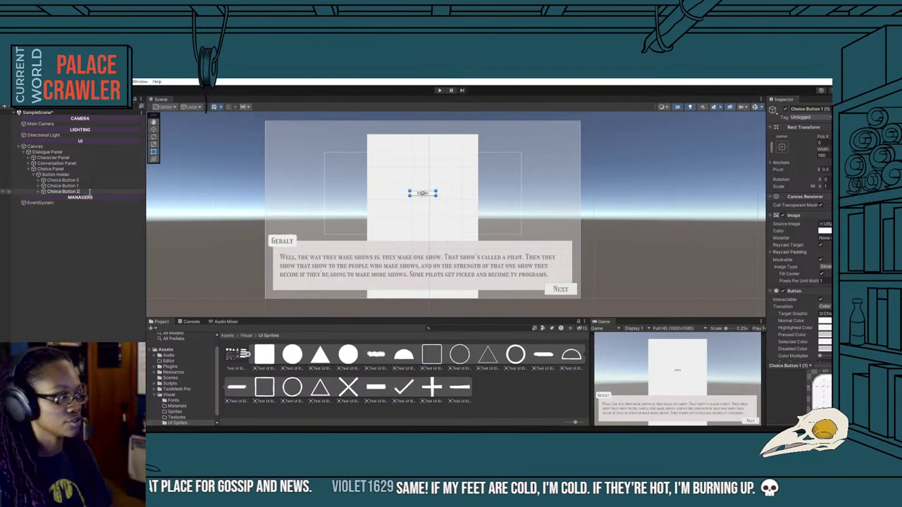
pyautogui.click(90, 245)
# Duplicate again as Choice Button 3, then select all four choice buttons.
pyautogui.click(78, 192)
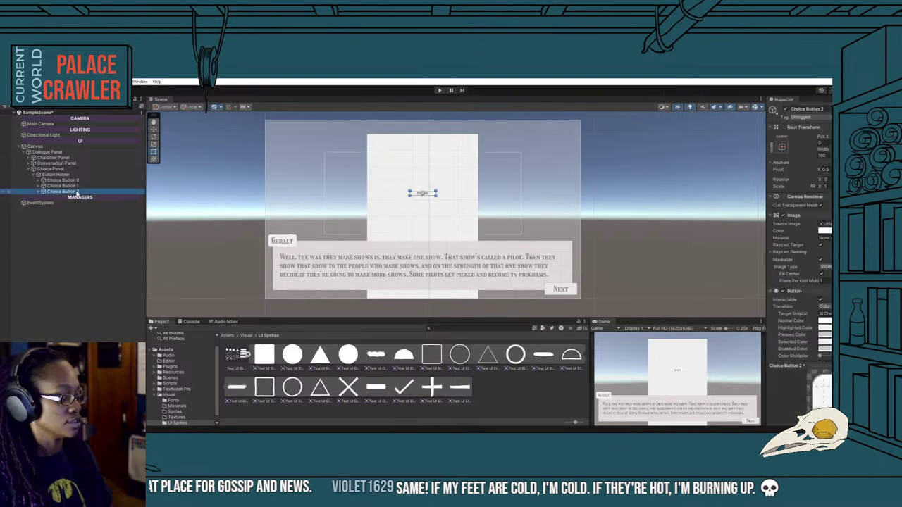
pyautogui.hotkey('ctrl', 'd')
pyautogui.click(76, 197)
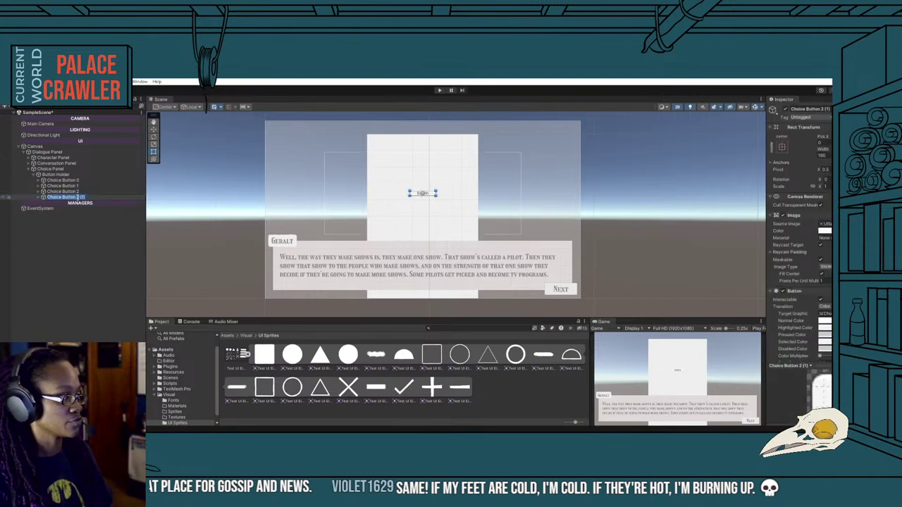
pyautogui.moveTo(77, 197); pyautogui.dragTo(85, 198)
pyautogui.write('3')
pyautogui.press('Return')
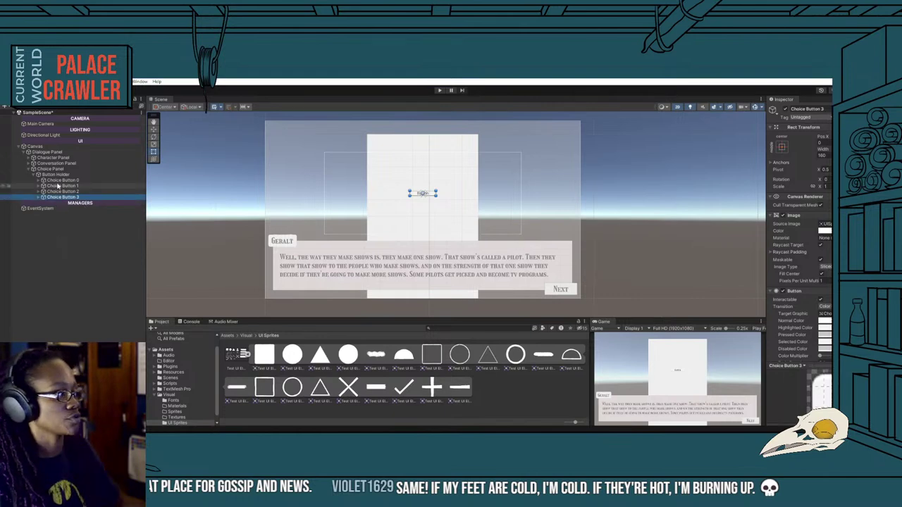
pyautogui.click(63, 180)
pyautogui.keyDown('shift'); pyautogui.click(73, 198); pyautogui.keyUp('shift')
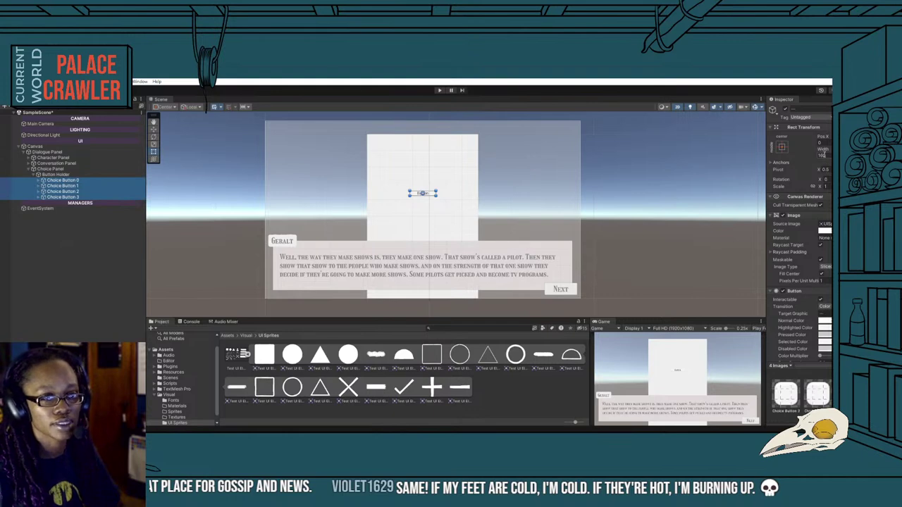
# Give Choice Buttons 0–3 a width of 1000, then reselect Button Holder.
pyautogui.click(822, 154)
pyautogui.write('100')
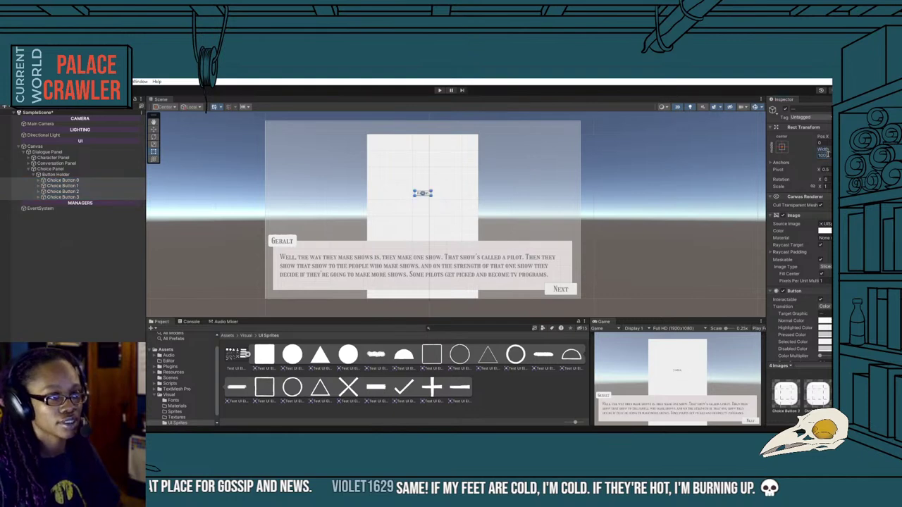
pyautogui.write('0')
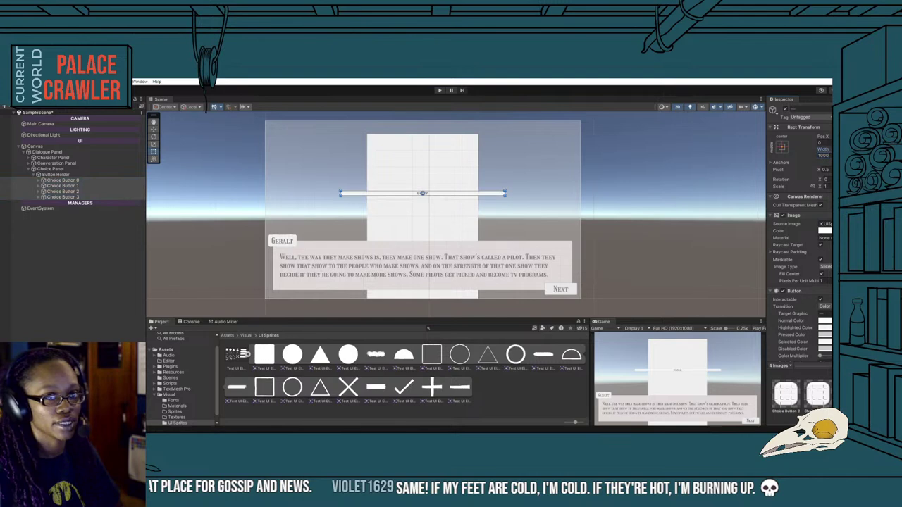
pyautogui.press('Return')
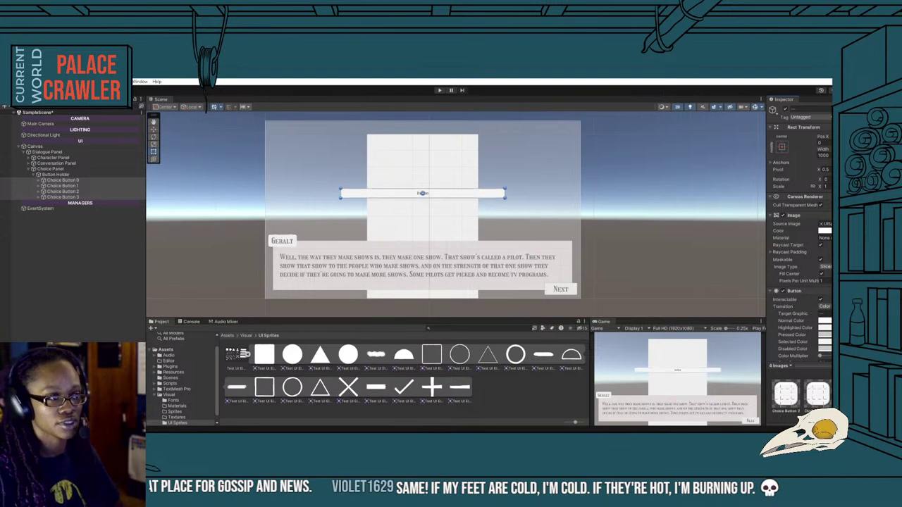
pyautogui.click(57, 174)
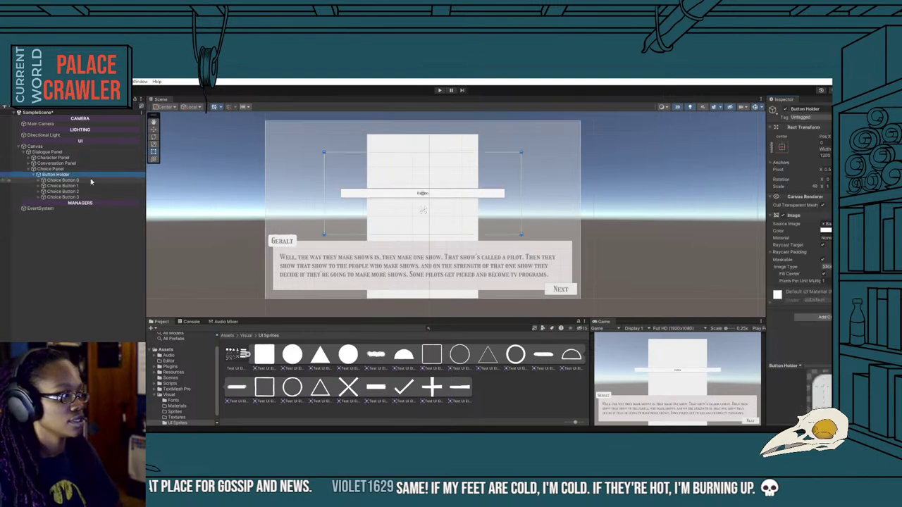
# Add a Vertical Layout Group to Button Holder with Middle Center child alignment.
pyautogui.click(823, 317)
pyautogui.write('ver')
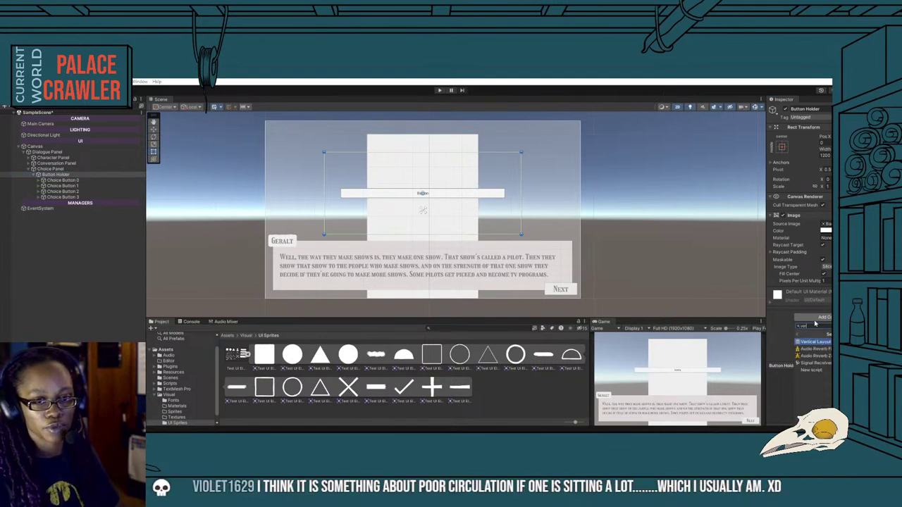
pyautogui.press('Return')
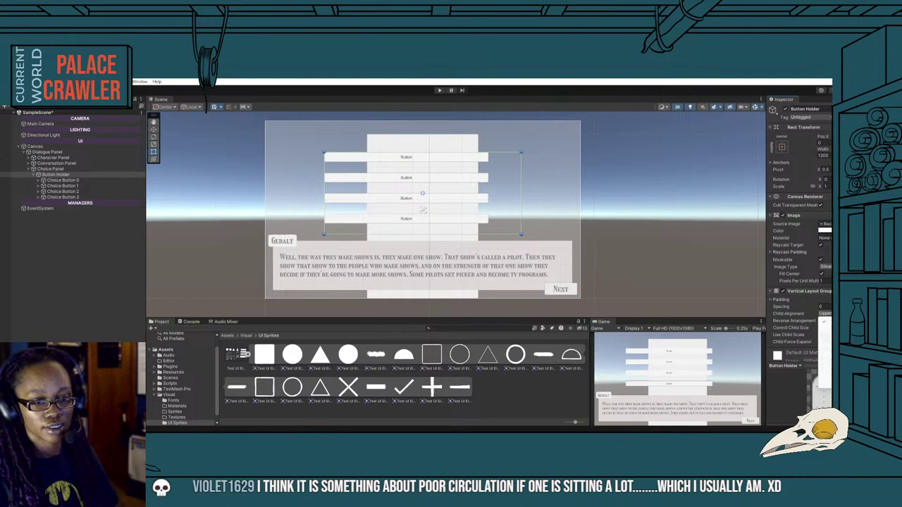
pyautogui.click(824, 325)
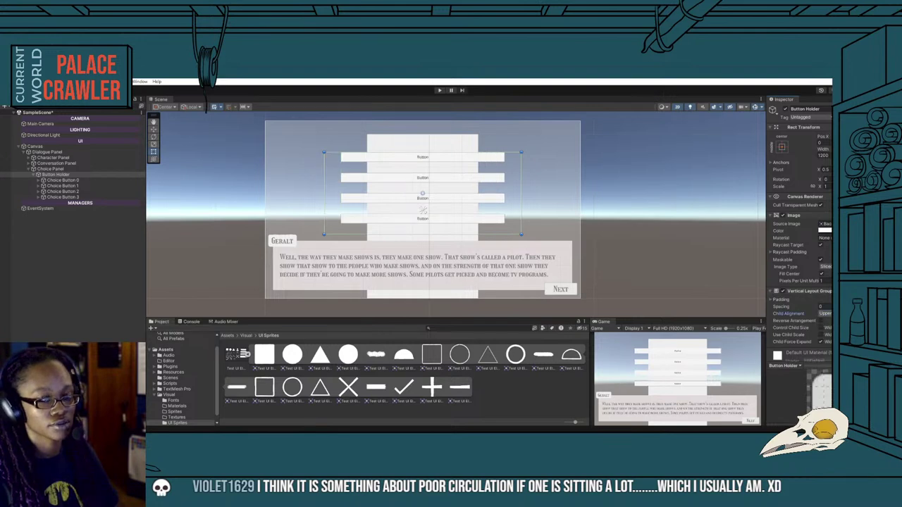
pyautogui.click(823, 352)
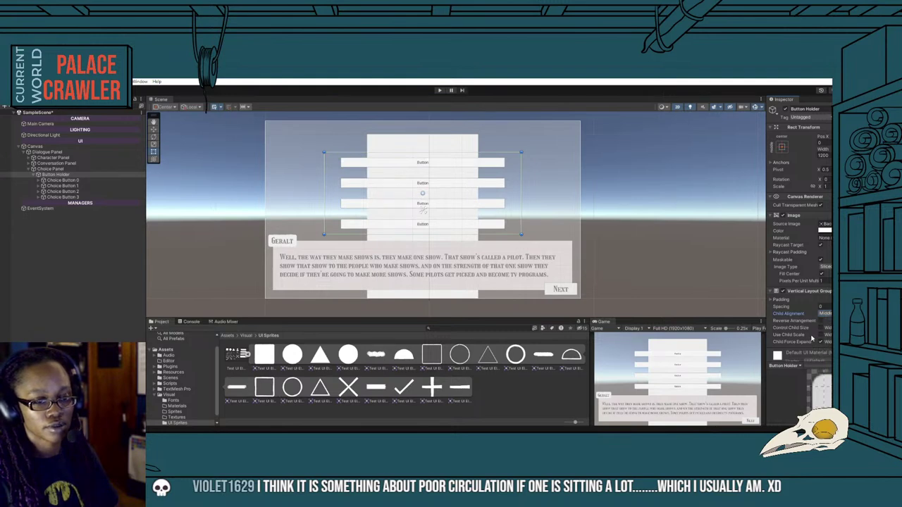
pyautogui.click(63, 180)
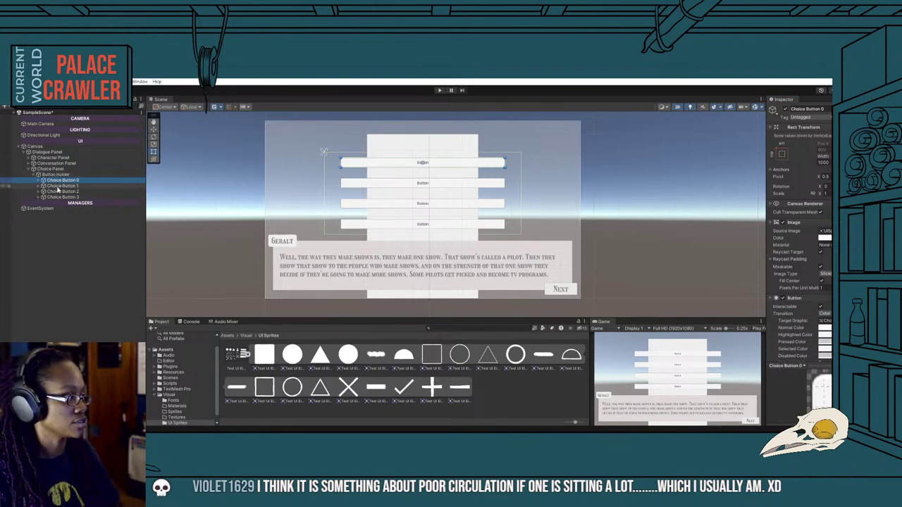
# Select Choice Buttons 0–3 together and set their Pixels Per Unit Multiplier to 0.25.
pyautogui.keyDown('shift'); pyautogui.click(59, 197); pyautogui.keyUp('shift')
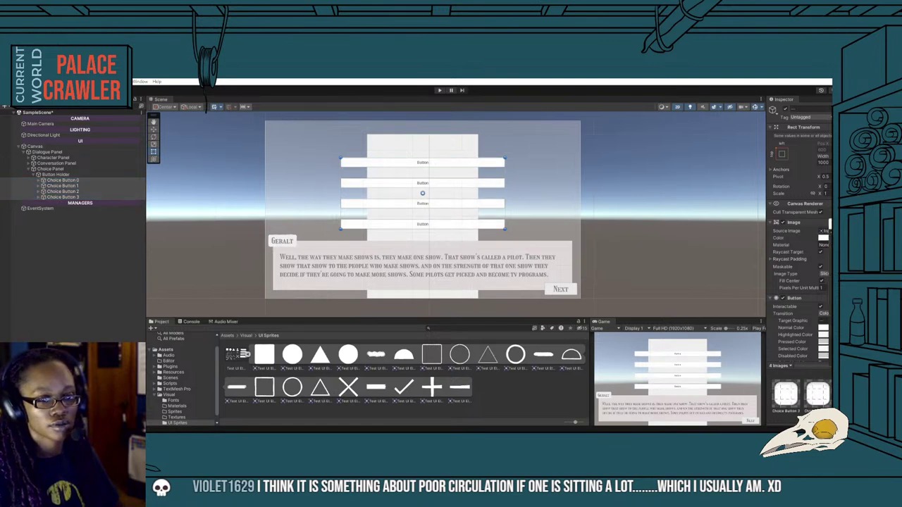
pyautogui.click(825, 230)
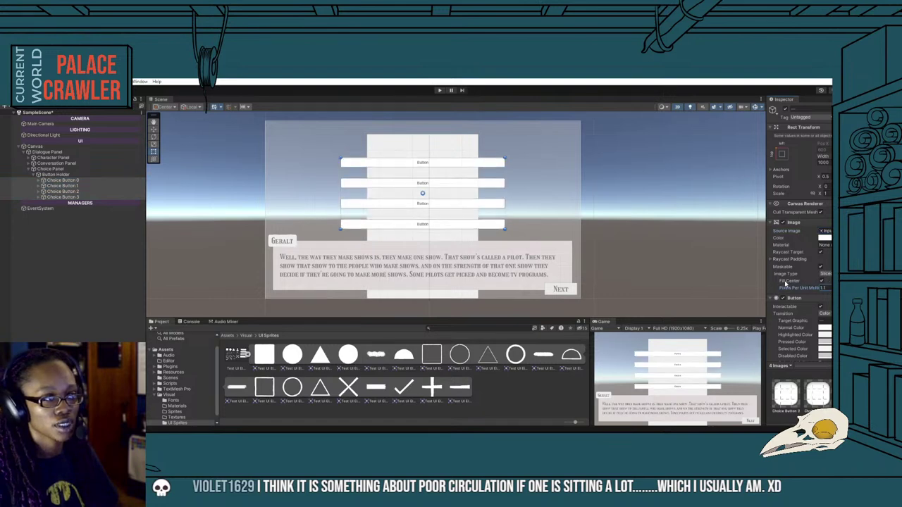
pyautogui.moveTo(786, 284); pyautogui.dragTo(795, 286)
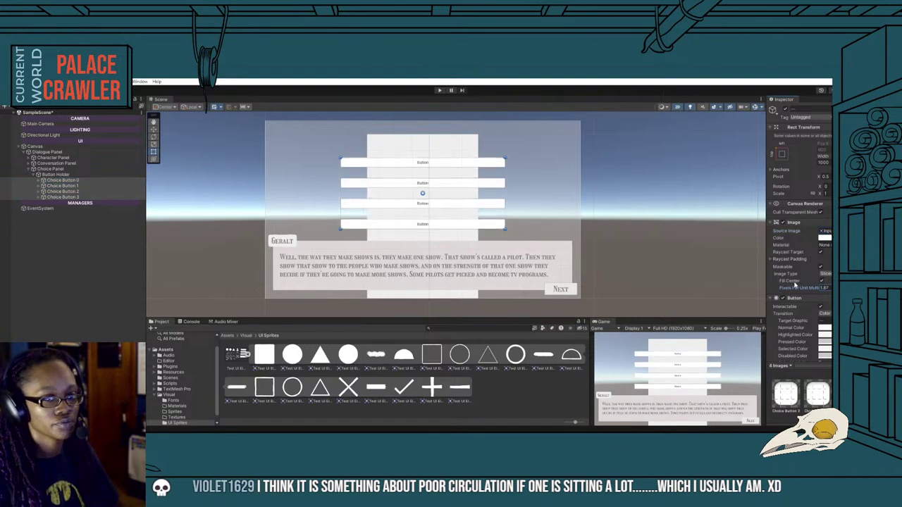
pyautogui.moveTo(795, 285)
pyautogui.mouseDown()
pyautogui.moveTo(777, 288)
pyautogui.moveTo(803, 297)
pyautogui.mouseUp()
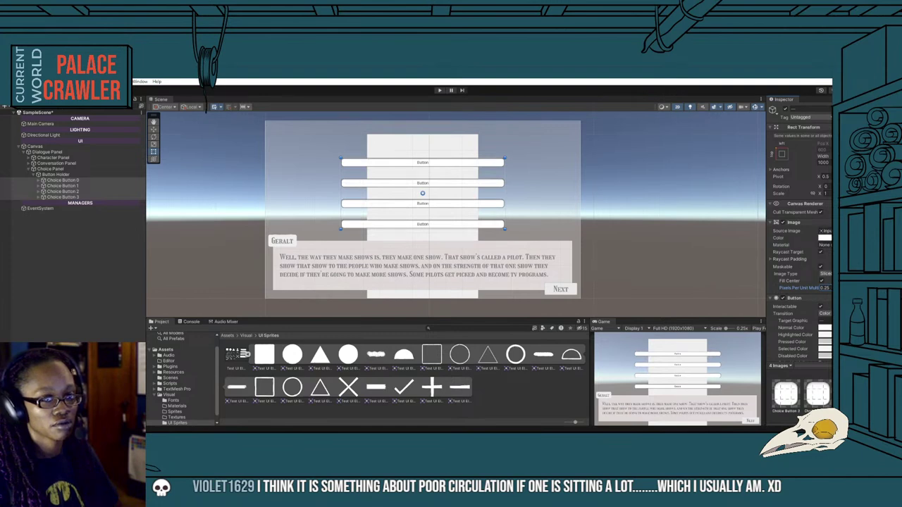
# Give the four buttons' Image colour a light pinkish tint.
pyautogui.click(823, 238)
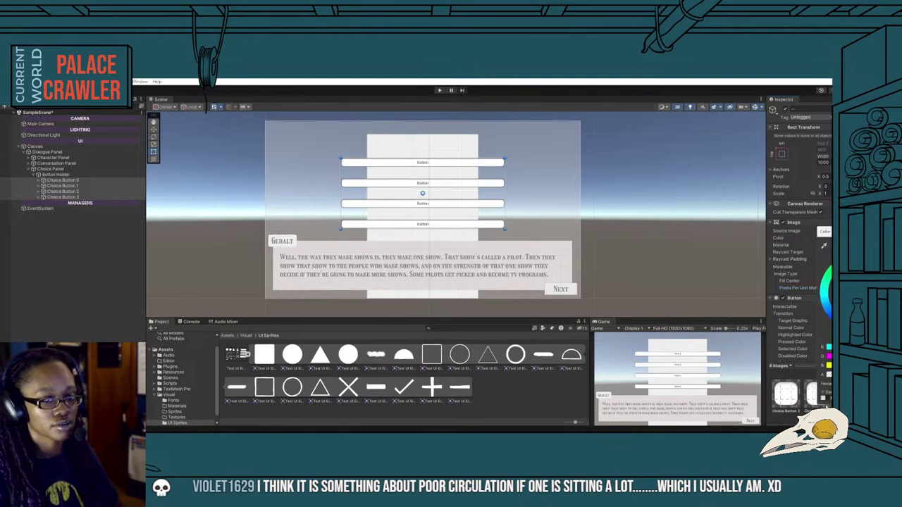
pyautogui.click(824, 403)
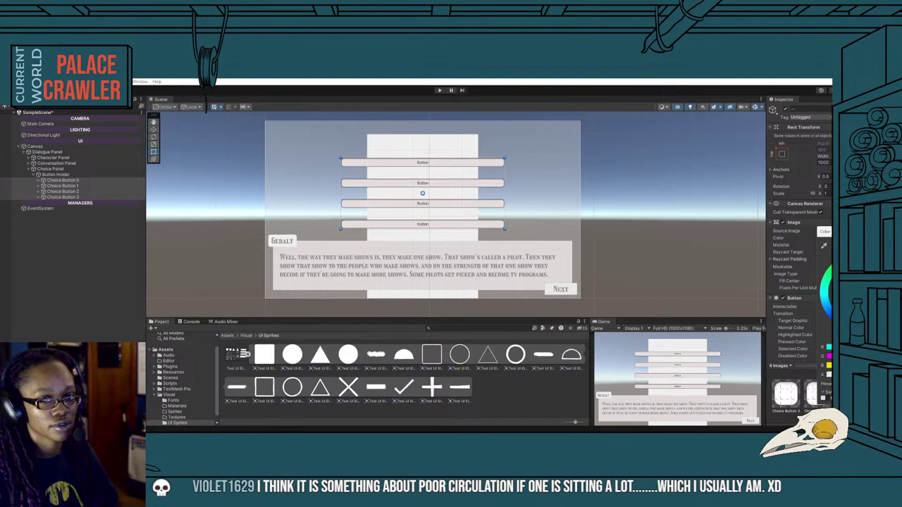
pyautogui.click(801, 252)
pyautogui.scroll(-3, 801, 251)
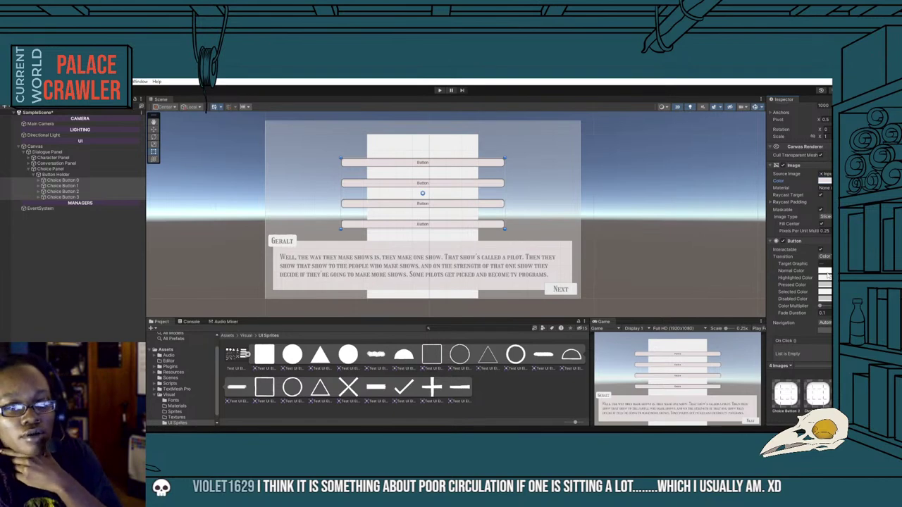
pyautogui.scroll(1, 803, 296)
pyautogui.scroll(1, 797, 310)
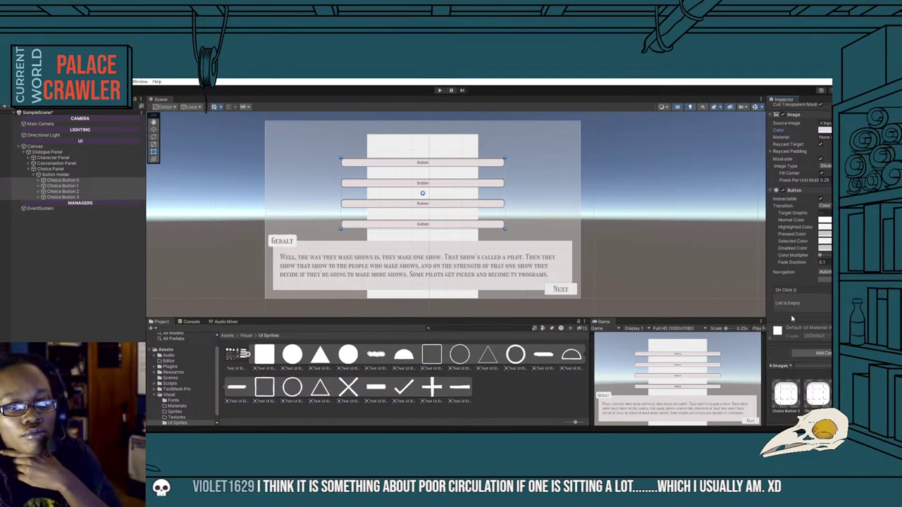
pyautogui.scroll(1, 792, 318)
pyautogui.scroll(-2, 792, 319)
pyautogui.scroll(-2, 789, 321)
pyautogui.scroll(1, 787, 322)
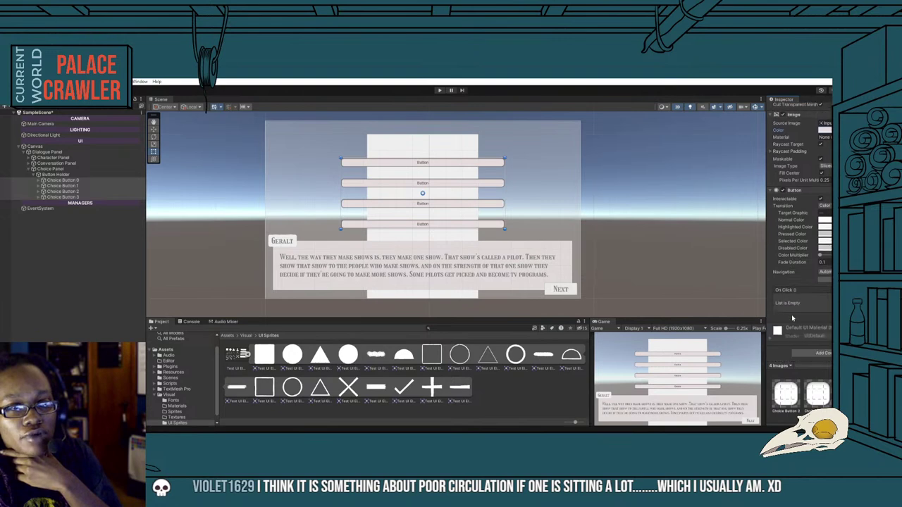
pyautogui.click(771, 338)
pyautogui.scroll(-4, 775, 338)
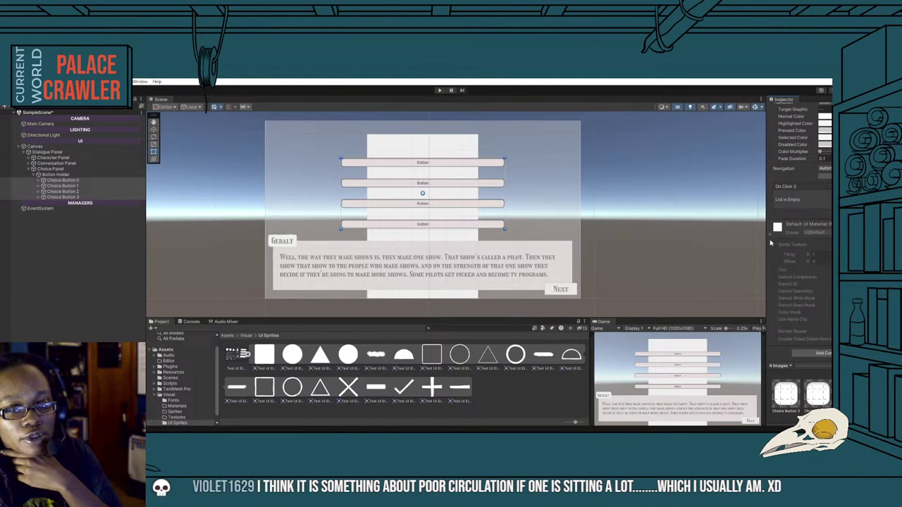
pyautogui.click(612, 222)
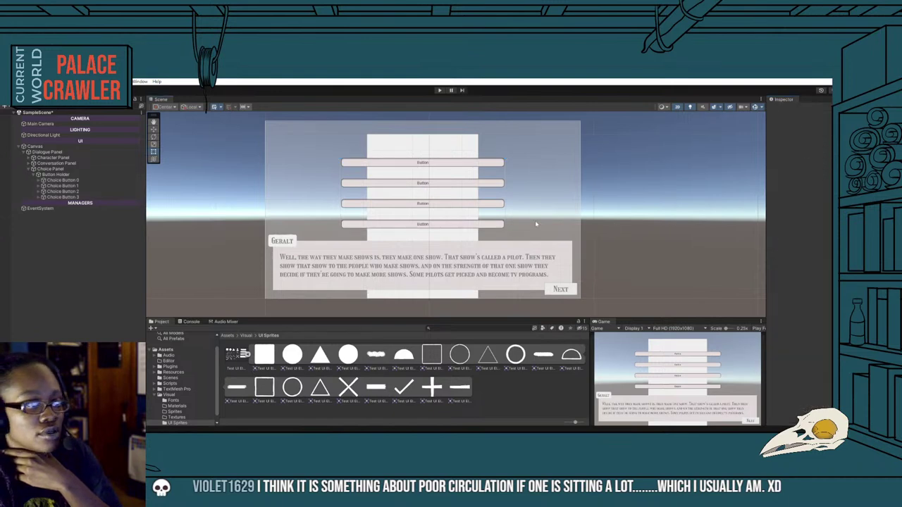
pyautogui.scroll(1, 435, 217)
pyautogui.scroll(1, 435, 218)
pyautogui.scroll(1, 435, 217)
pyautogui.scroll(2, 434, 218)
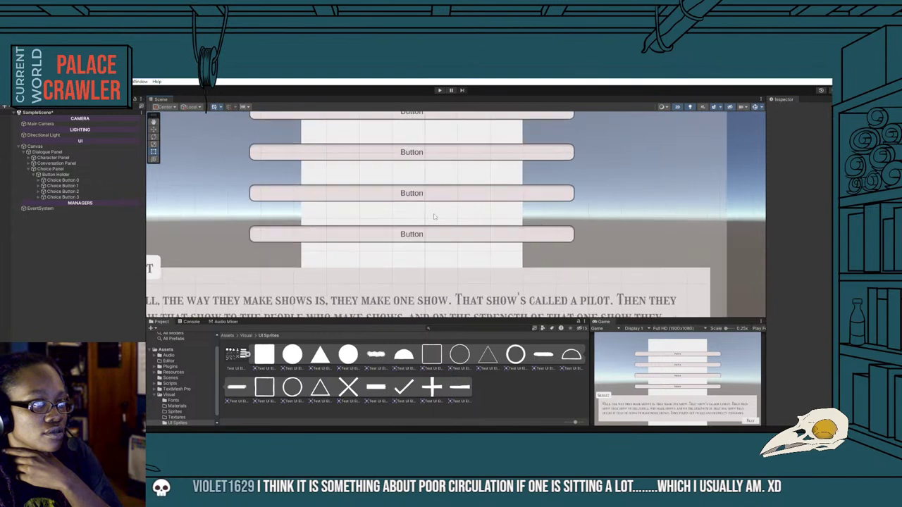
pyautogui.click(62, 180)
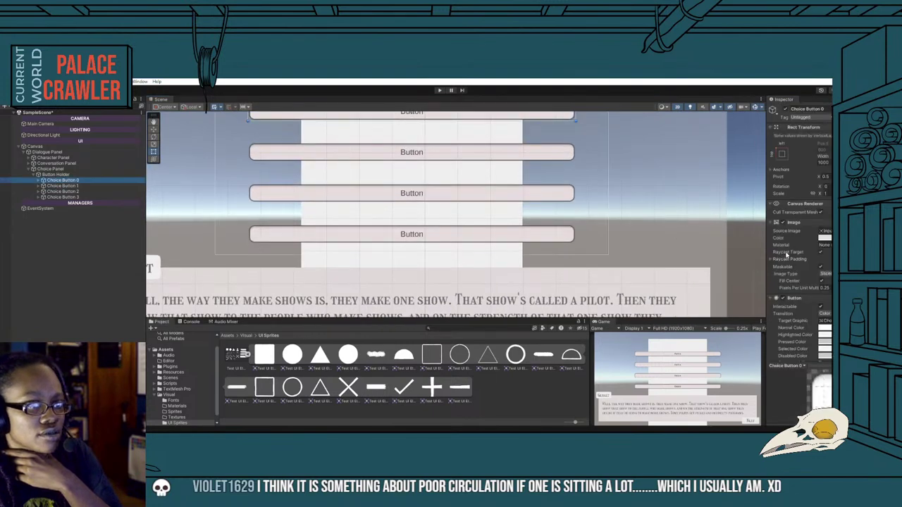
pyautogui.scroll(-2, 787, 255)
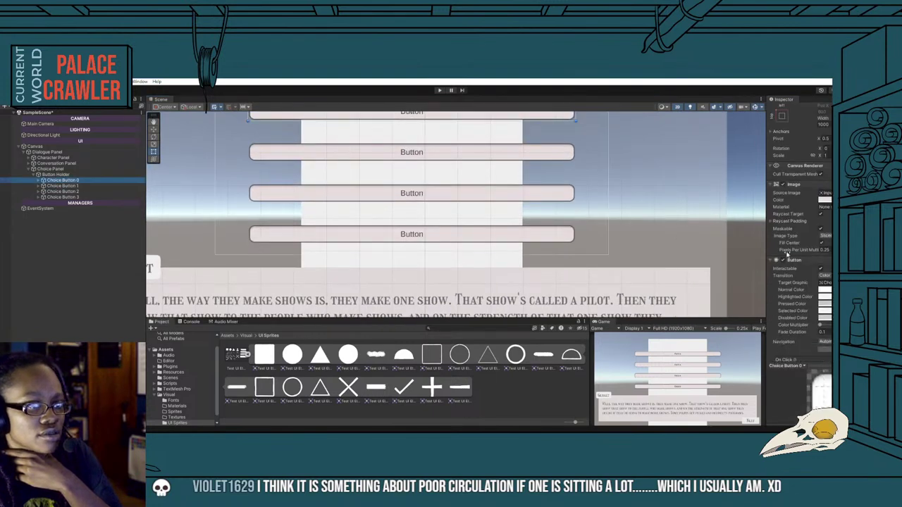
pyautogui.click(772, 221)
pyautogui.click(771, 222)
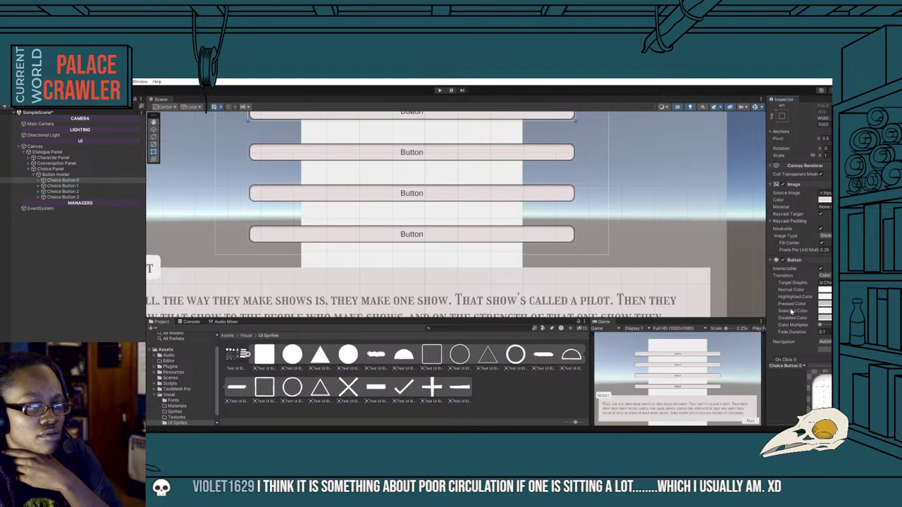
pyautogui.scroll(-3, 790, 311)
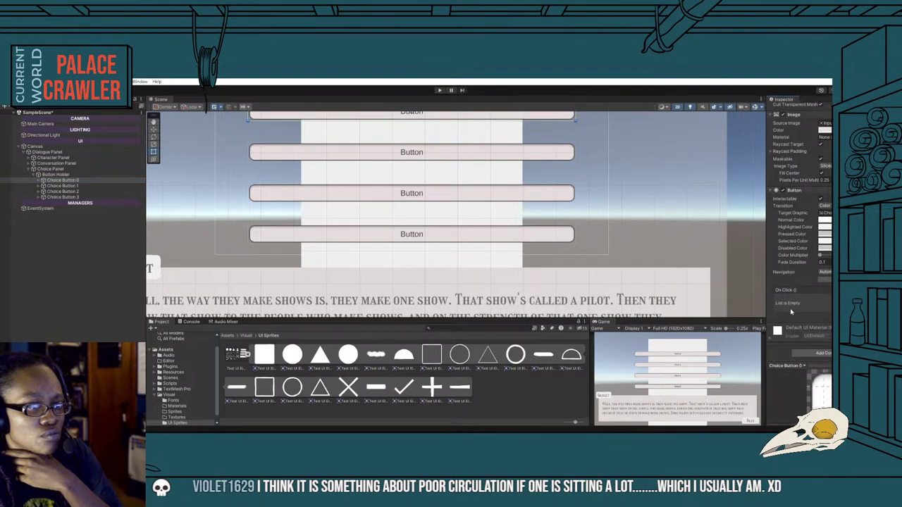
pyautogui.scroll(5, 790, 310)
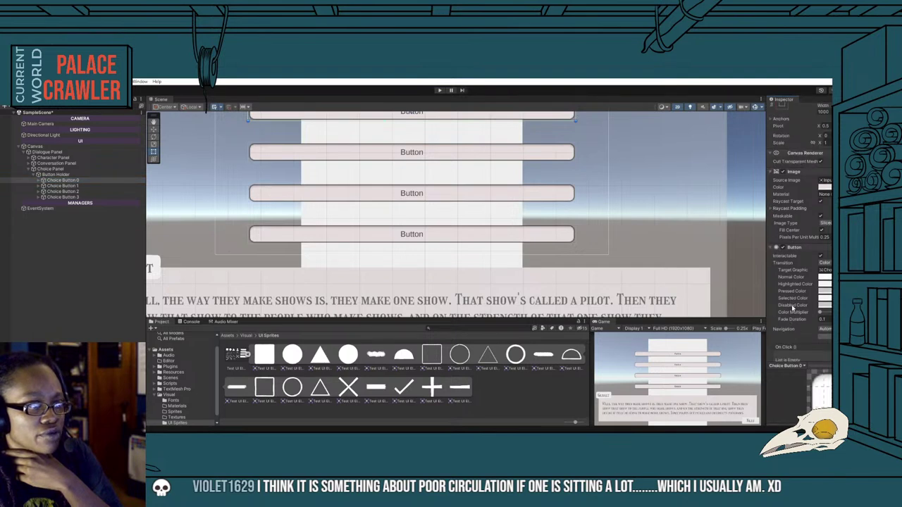
pyautogui.click(39, 181)
# Select the Text (TMP) labels of all four choice buttons together.
pyautogui.click(39, 192)
pyautogui.click(39, 203)
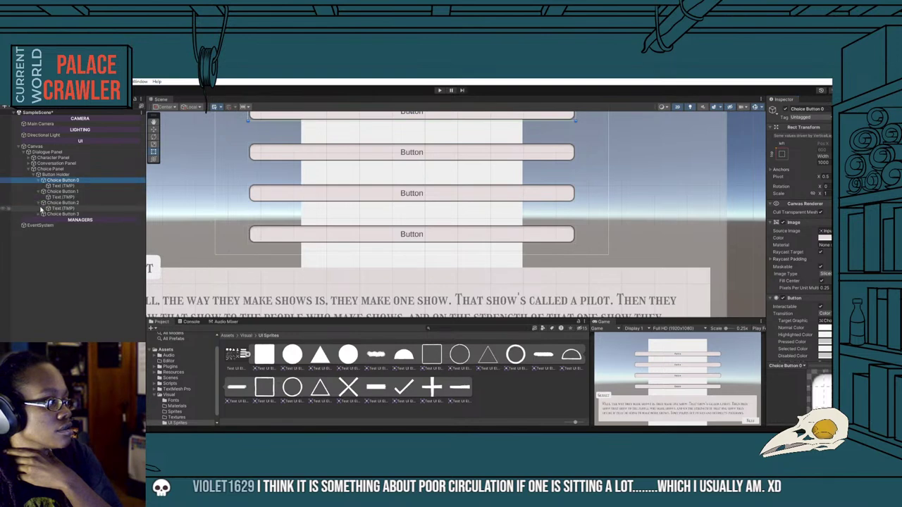
pyautogui.click(40, 214)
pyautogui.click(62, 186)
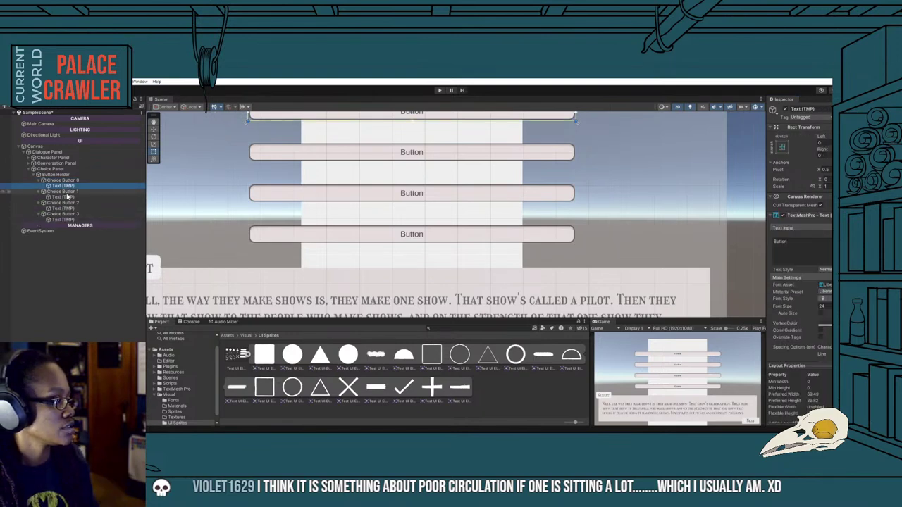
pyautogui.keyDown('ctrl'); pyautogui.click(62, 196); pyautogui.keyUp('ctrl')
pyautogui.keyDown('ctrl'); pyautogui.click(62, 208); pyautogui.keyUp('ctrl')
pyautogui.keyDown('ctrl'); pyautogui.click(62, 219); pyautogui.keyUp('ctrl')
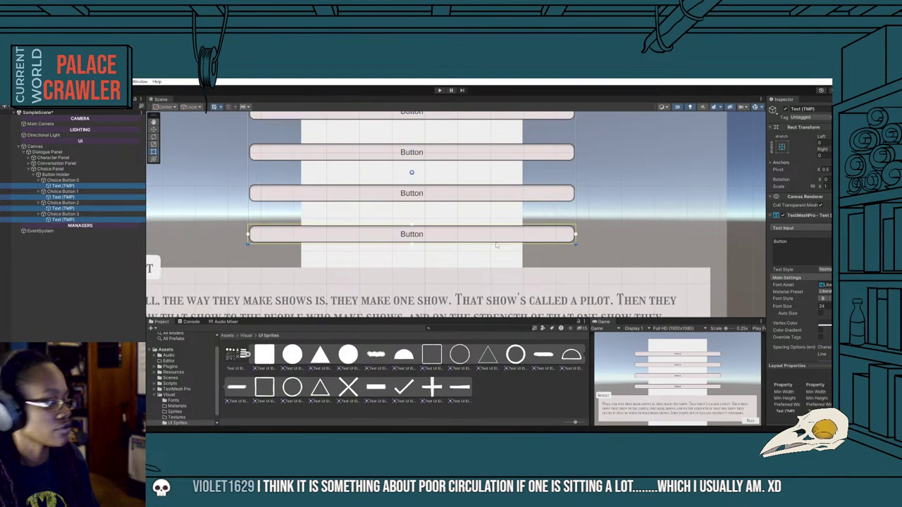
# Give the button labels a different font and font size 36.
pyautogui.click(824, 284)
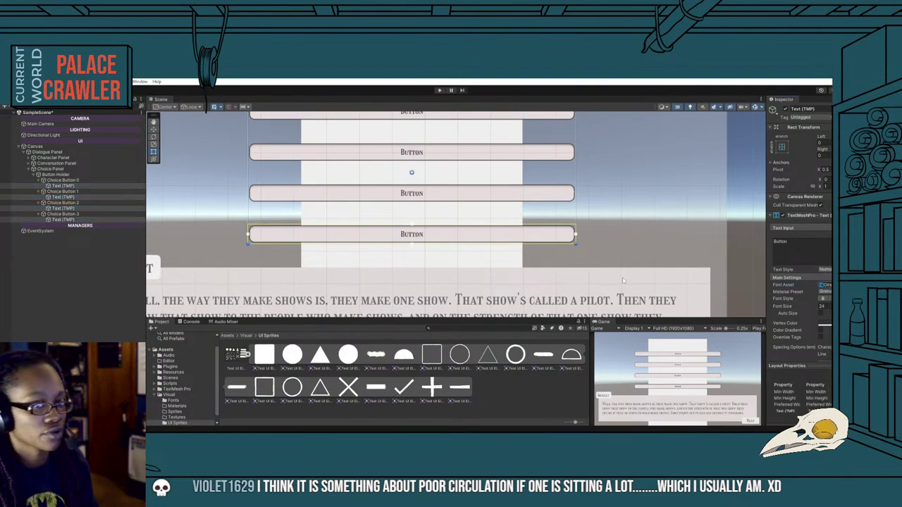
pyautogui.click(822, 306)
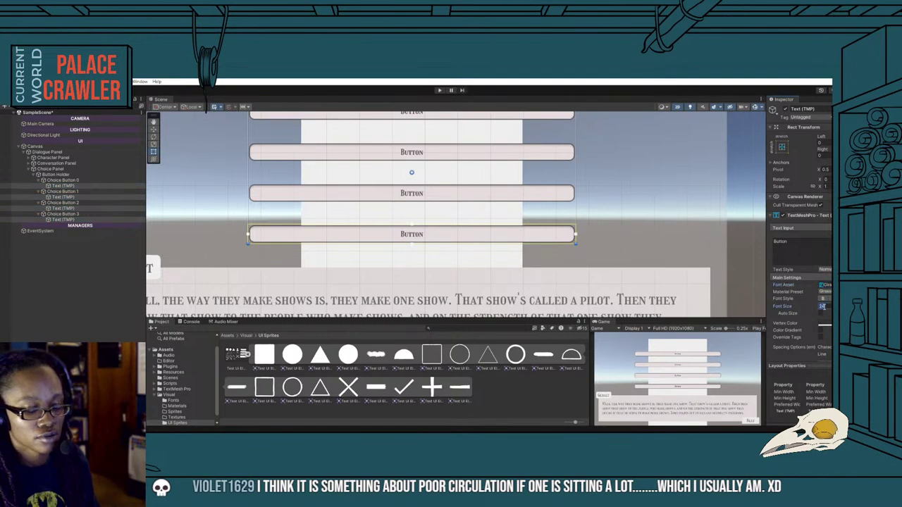
pyautogui.write('36')
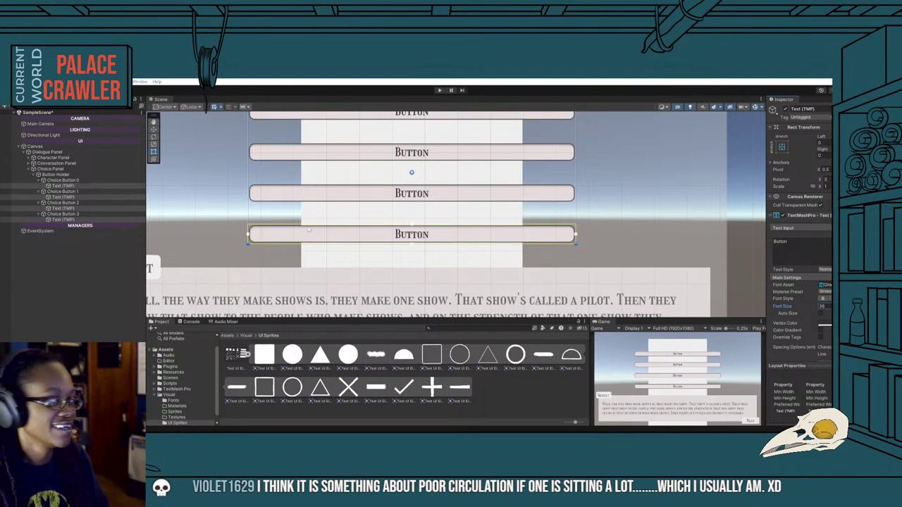
# Replace the labels' text with 'Pommy ipsum smeg head whizz morris dancers come hither'.
pyautogui.click(826, 250)
pyautogui.hotkey('ctrl', 'a')
pyautogui.write('Pommy ipsum smeg head whizz morris dancers come hither')
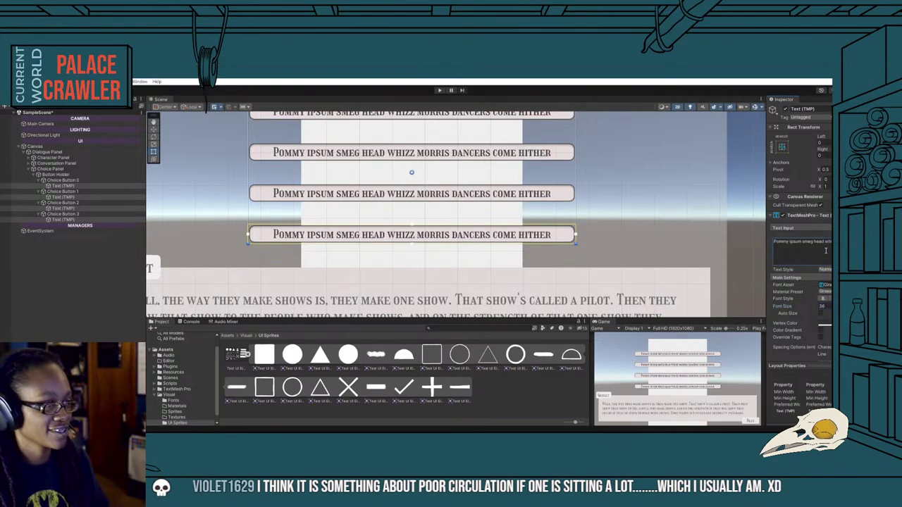
pyautogui.click(67, 276)
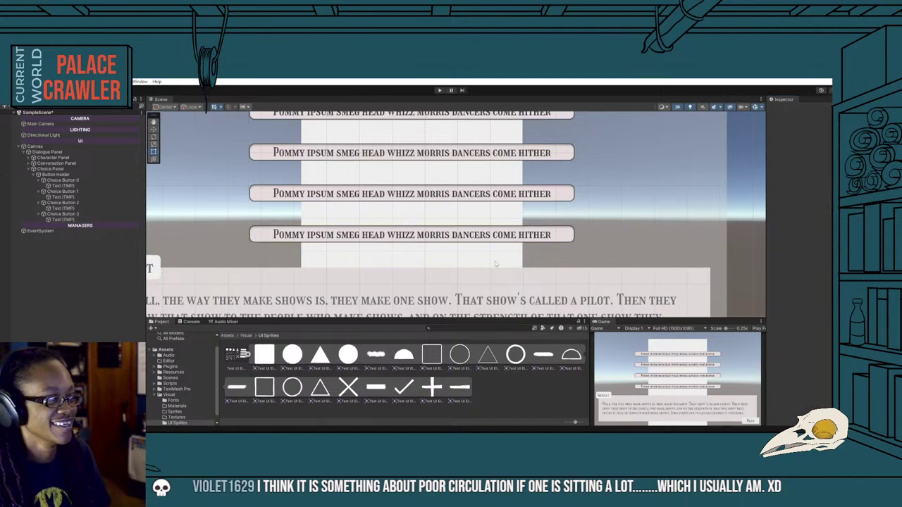
# Zoom the Scene view out and check the Console before returning to the Project panel.
pyautogui.scroll(-5, 495, 261)
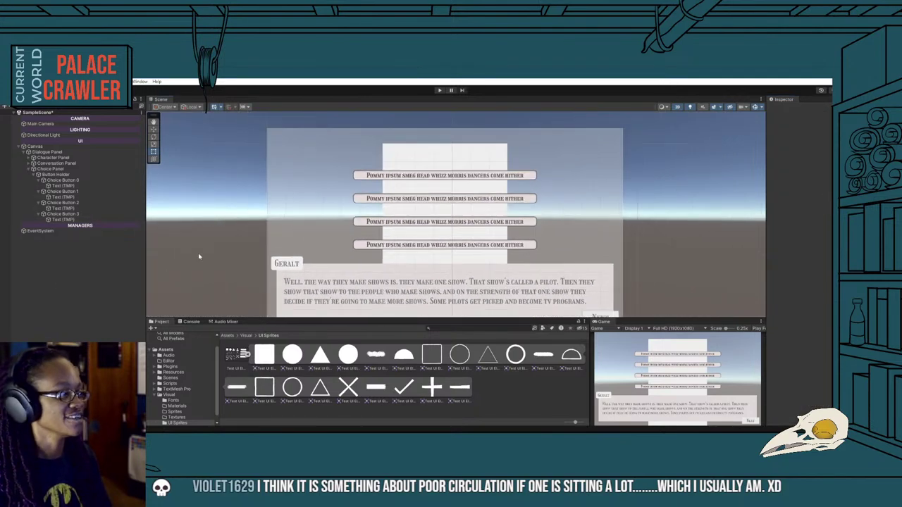
pyautogui.scroll(-2, 346, 263)
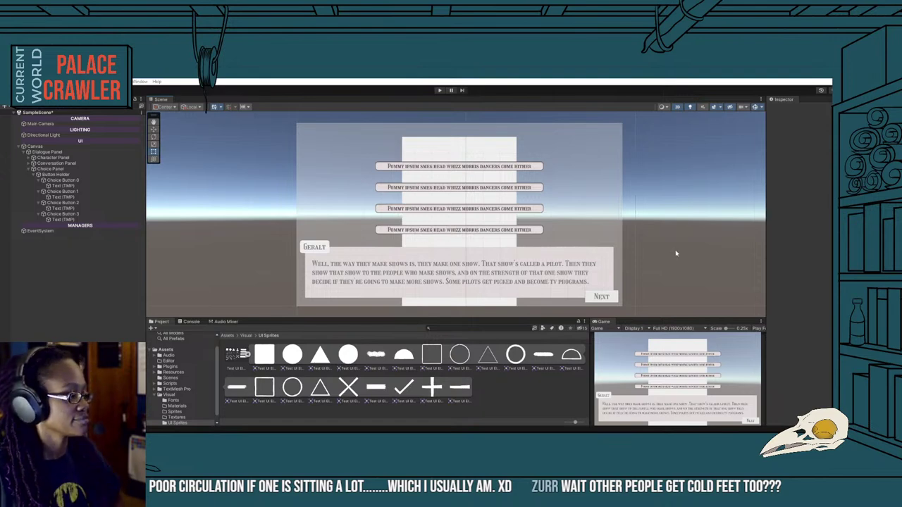
pyautogui.click(191, 321)
pyautogui.click(161, 321)
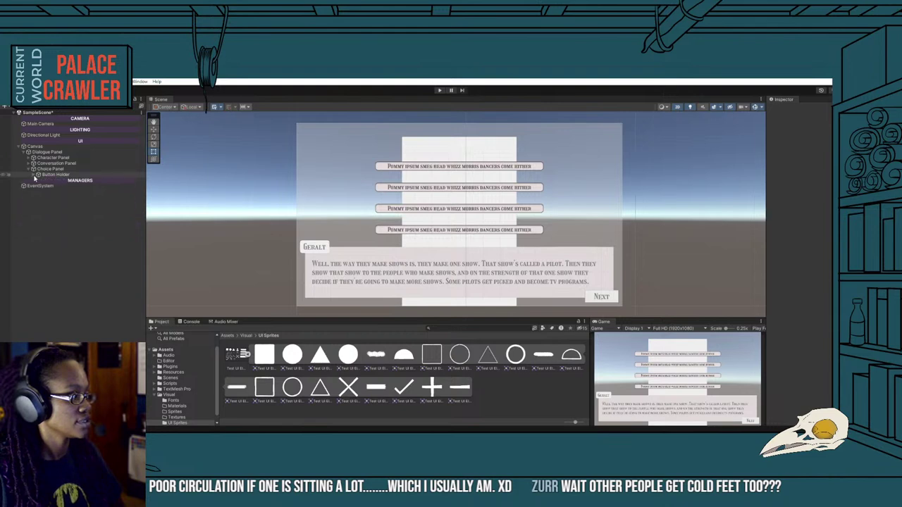
# Collapse and disable the Choice Panel so its four buttons are hidden.
pyautogui.click(30, 170)
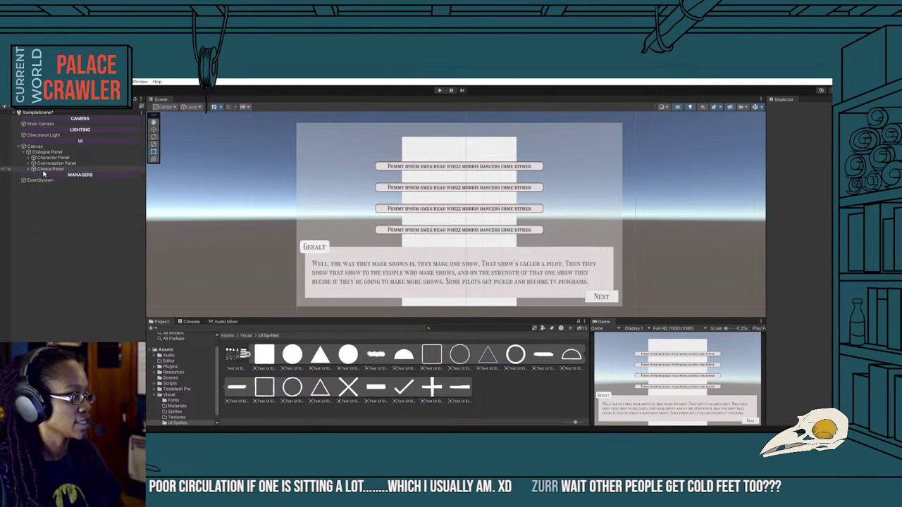
pyautogui.click(45, 171)
pyautogui.click(784, 110)
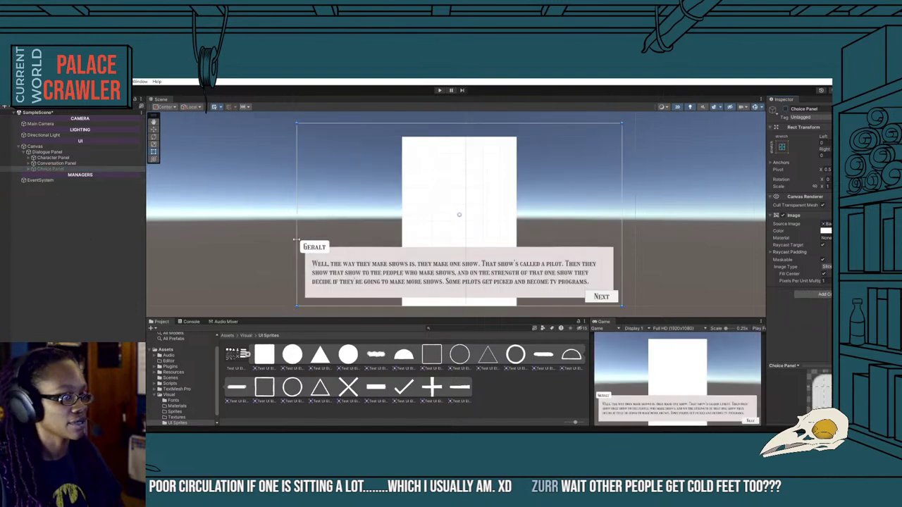
pyautogui.click(54, 209)
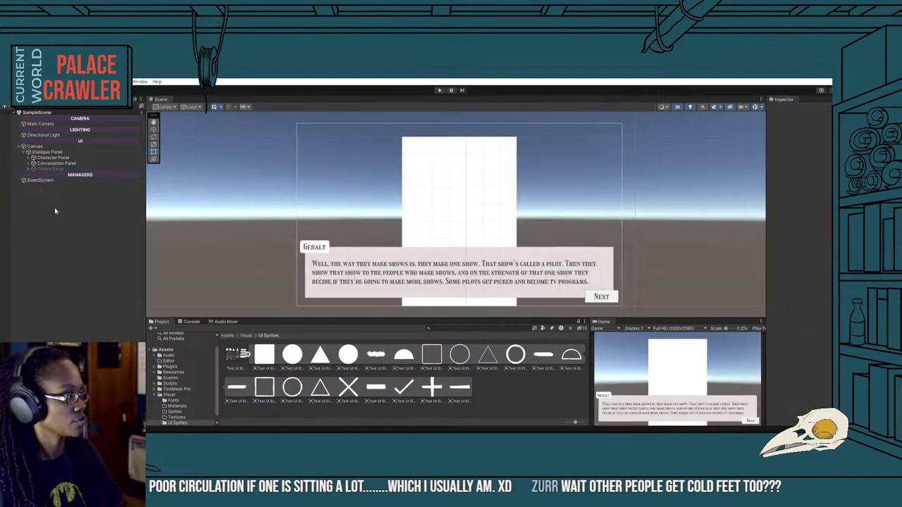
# Rename SampleScene in Assets/Scenes to DialogueScene.
pyautogui.click(228, 335)
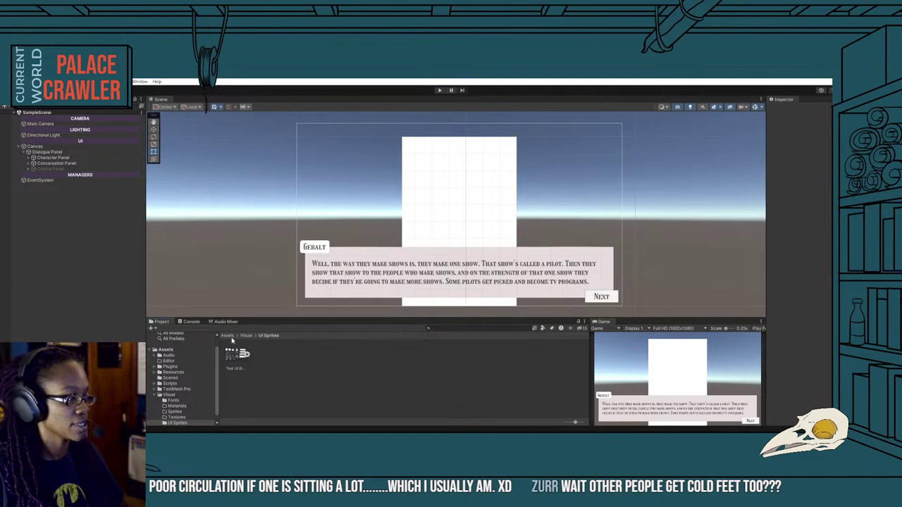
pyautogui.doubleClick(341, 357)
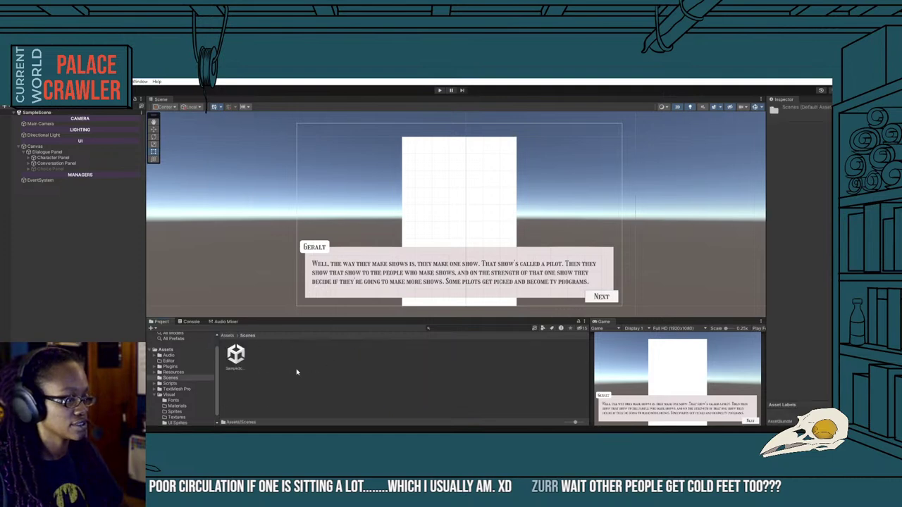
pyautogui.rightClick(238, 355)
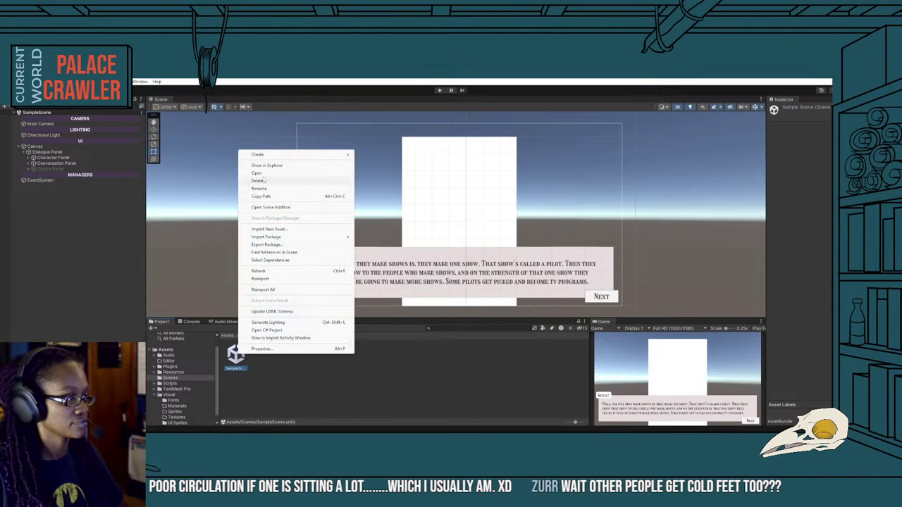
pyautogui.click(265, 189)
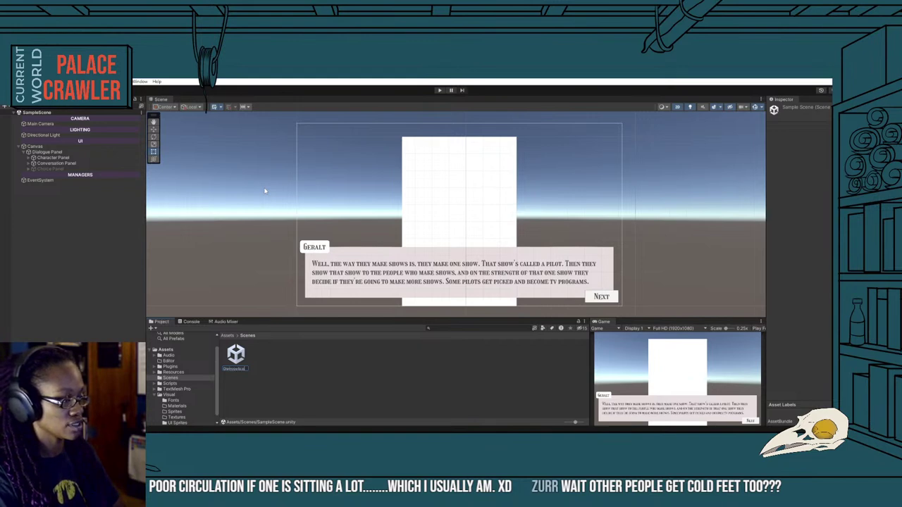
pyautogui.press('Return')
pyautogui.click(87, 210)
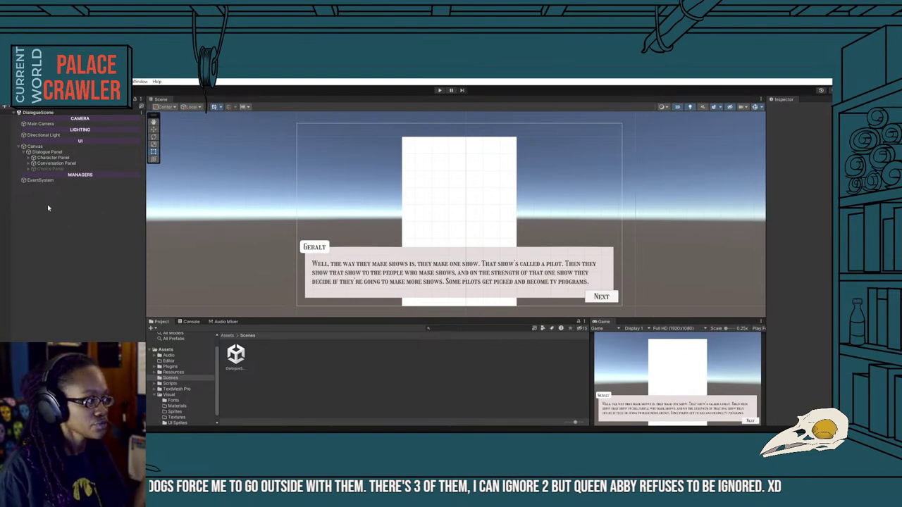
# Create a new folder named DialogueSystem in Assets/Scripts/Gameplay.
pyautogui.click(227, 336)
pyautogui.doubleClick(368, 358)
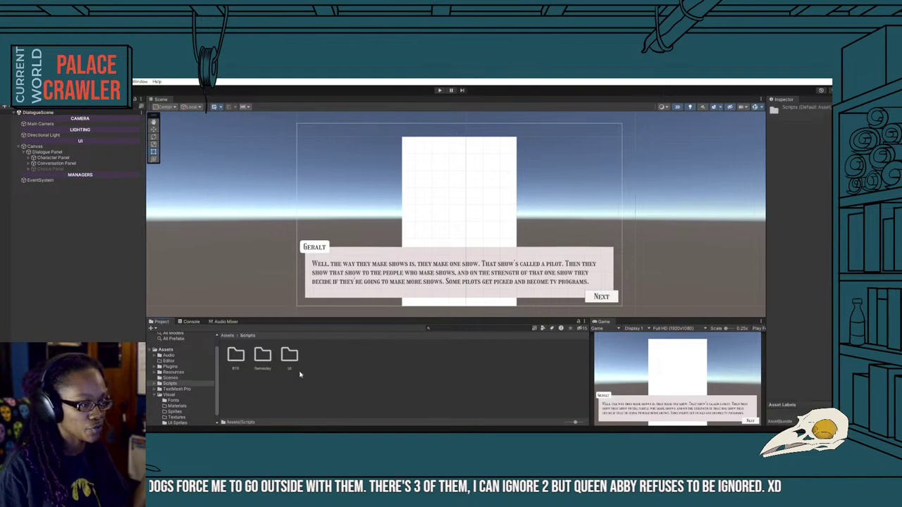
pyautogui.doubleClick(262, 356)
pyautogui.rightClick(265, 365)
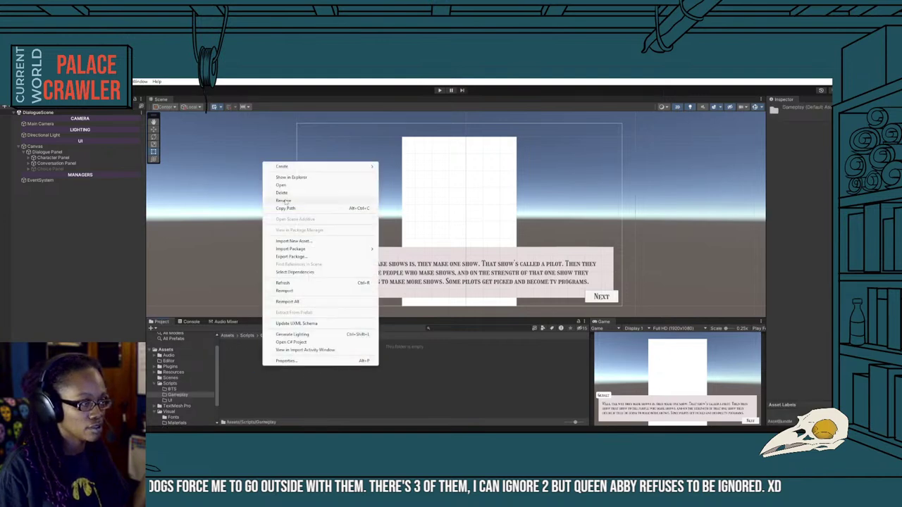
pyautogui.moveTo(352, 166)
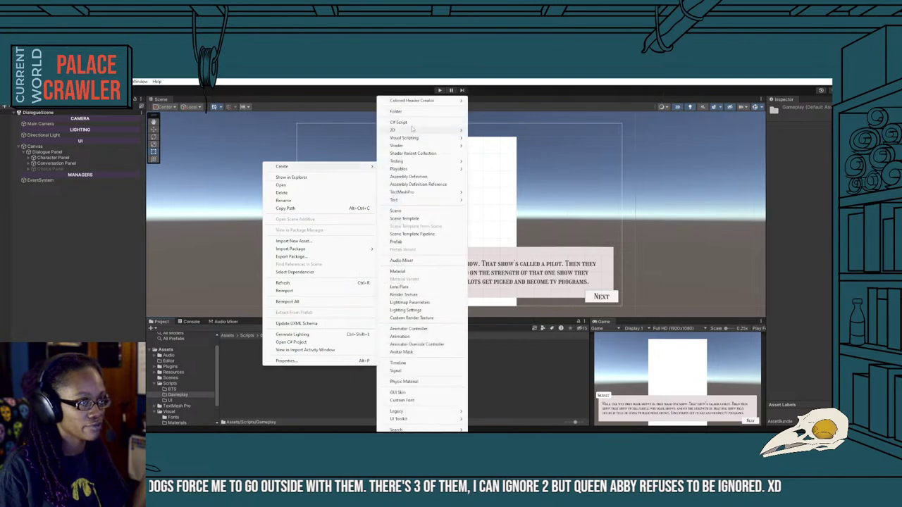
pyautogui.click(407, 112)
pyautogui.write('Dialog')
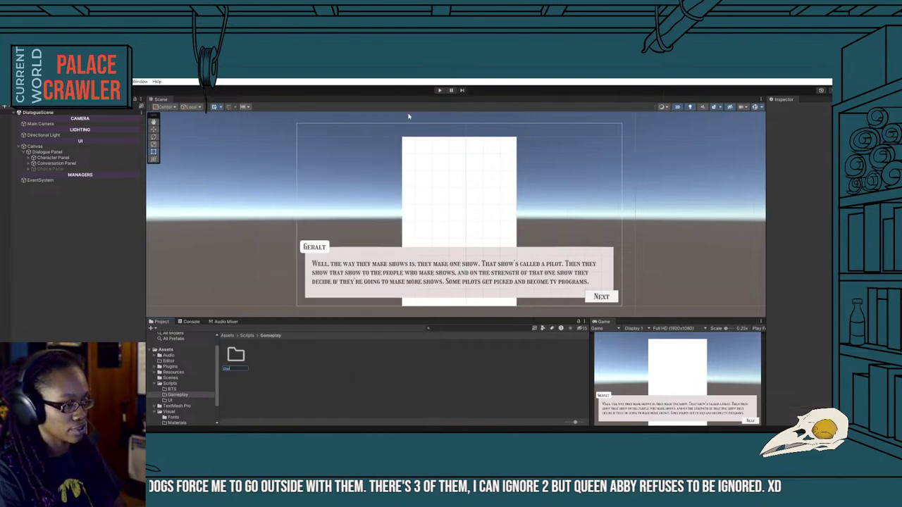
pyautogui.write('ue')
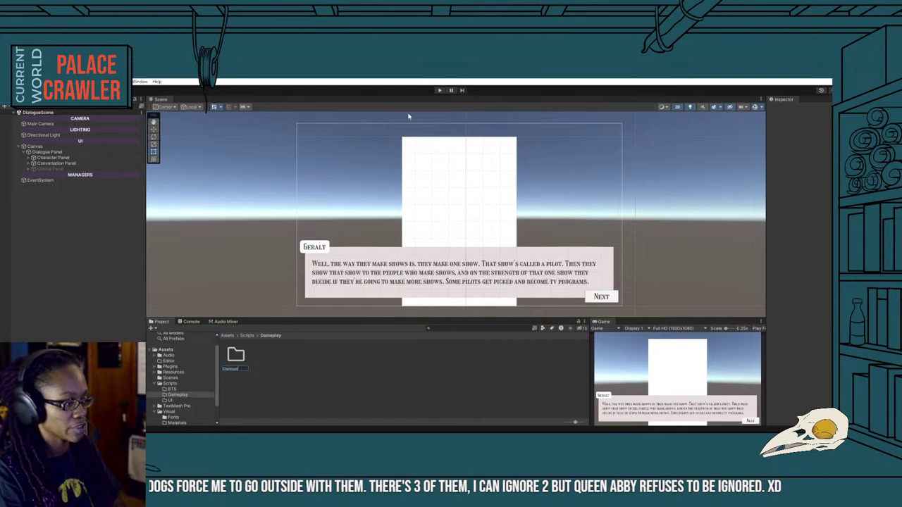
pyautogui.write('System')
pyautogui.press('Return')
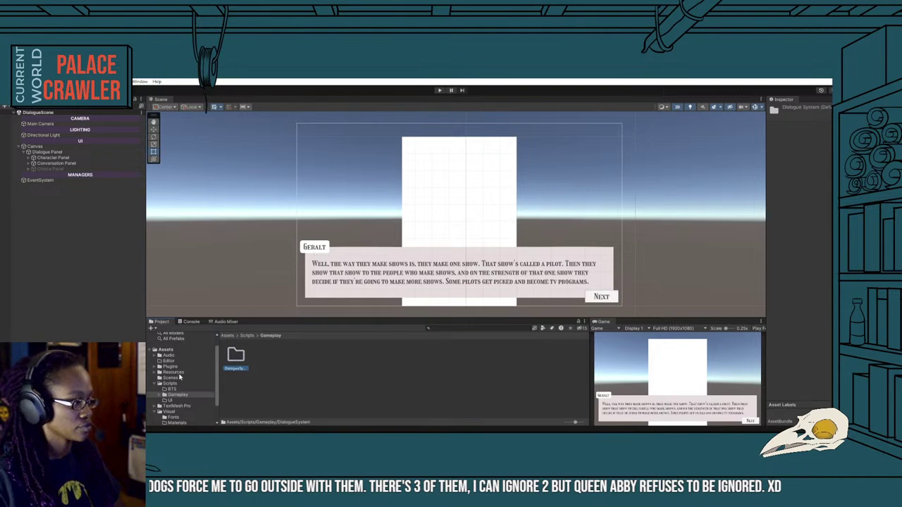
# Rename the folder to 'Dialogue System', enlarge the asset icons, and open it.
pyautogui.scroll(-2, 185, 379)
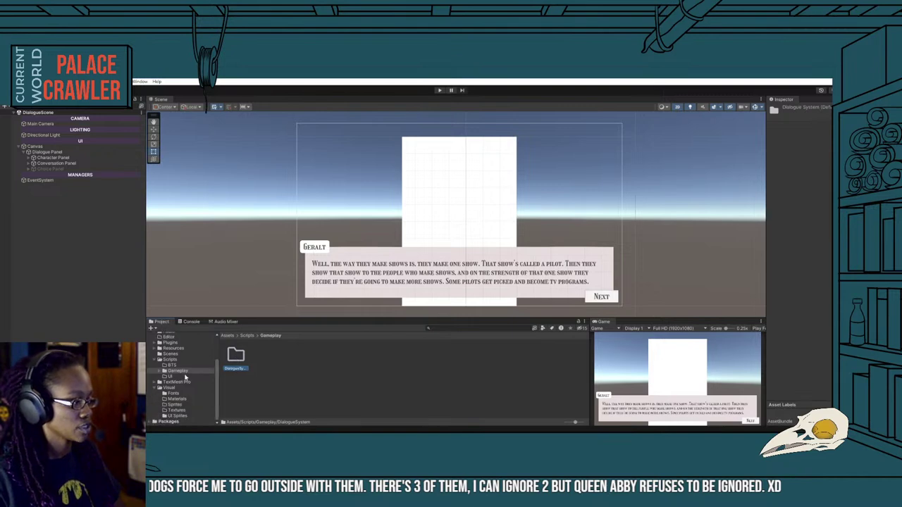
pyautogui.click(238, 368)
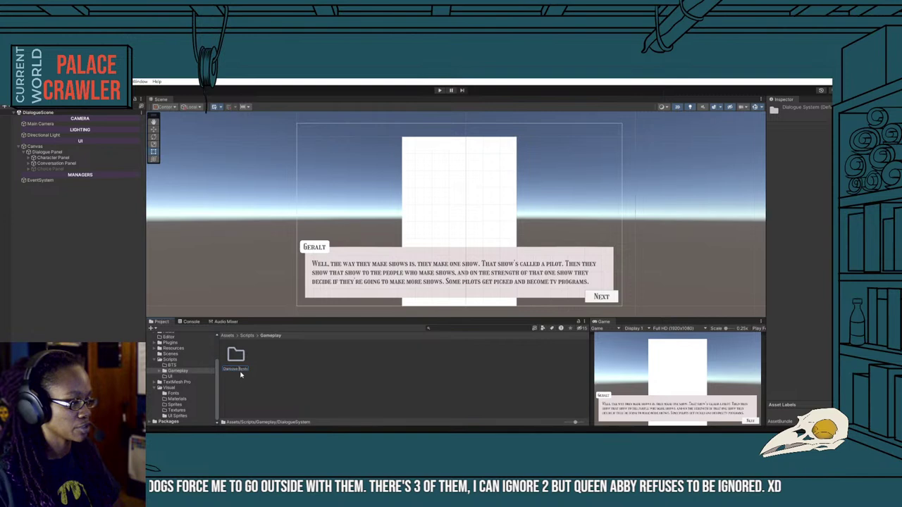
pyautogui.press('Return')
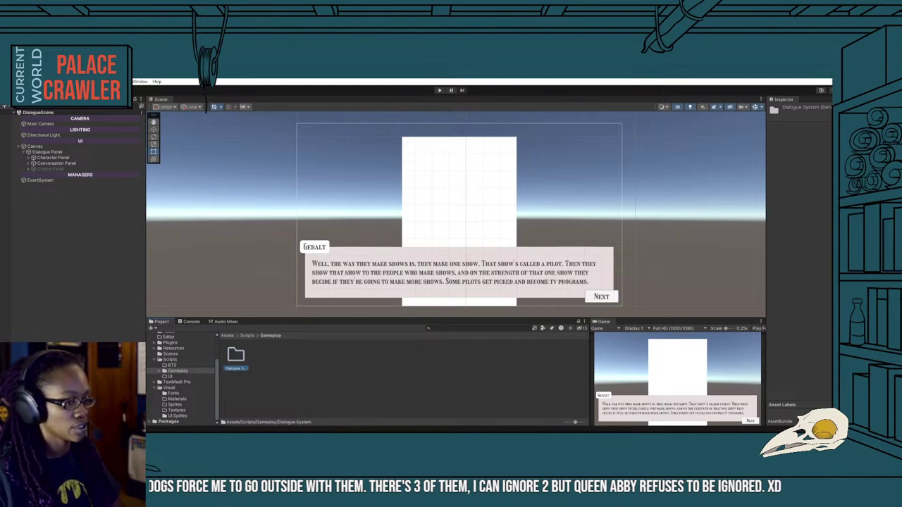
pyautogui.moveTo(575, 422); pyautogui.dragTo(581, 422)
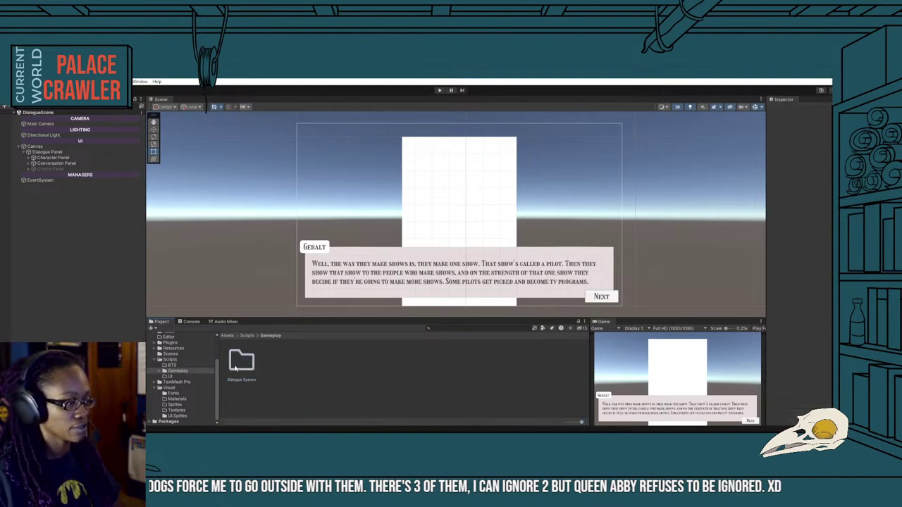
pyautogui.doubleClick(235, 367)
# Create a new C# script named DialogueManager in the Dialogue System folder.
pyautogui.rightClick(284, 363)
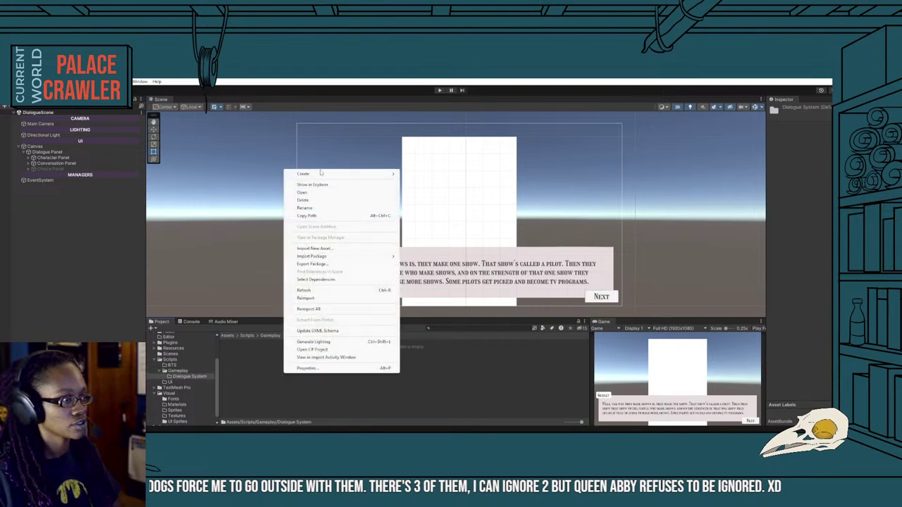
pyautogui.moveTo(323, 174)
pyautogui.click(418, 124)
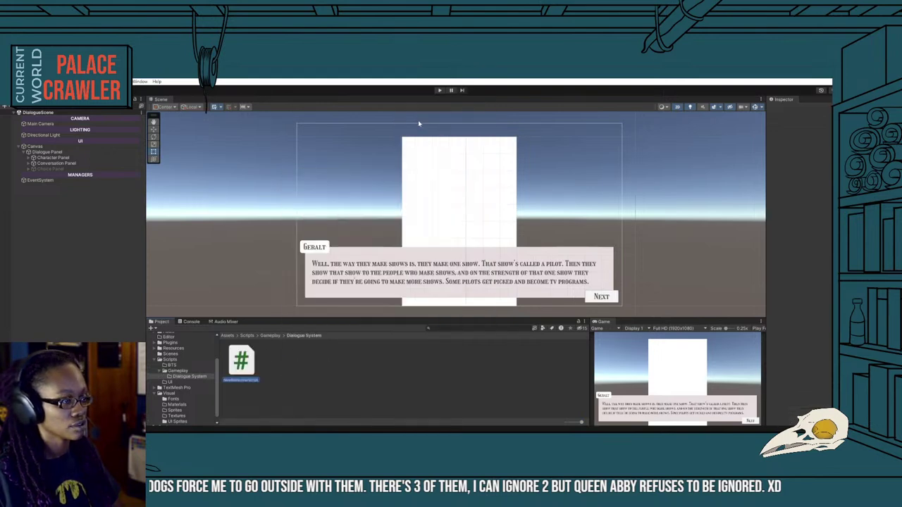
pyautogui.write('Di')
pyautogui.press('BackSpace')
pyautogui.press('BackSpace')
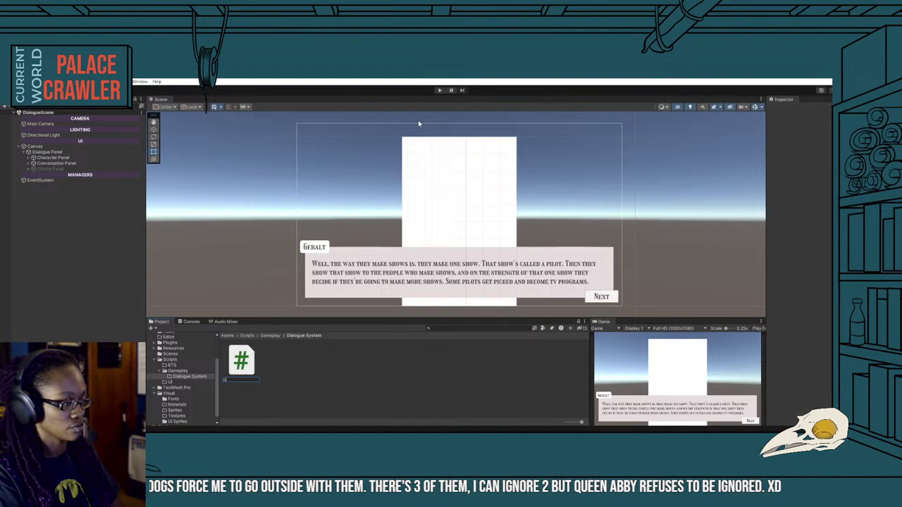
pyautogui.write('DialogueManager')
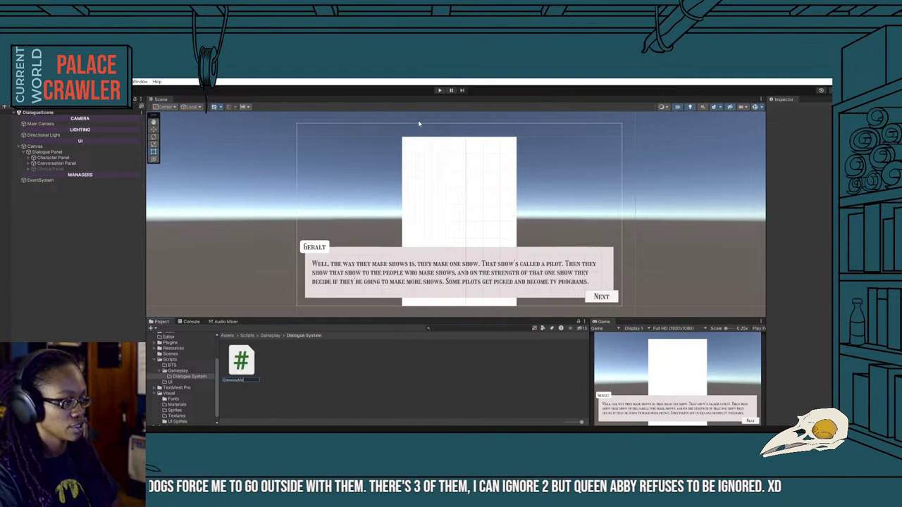
pyautogui.press('Return')
# Inspect the CS1024 preprocessor directive error in the Console.
pyautogui.click(306, 371)
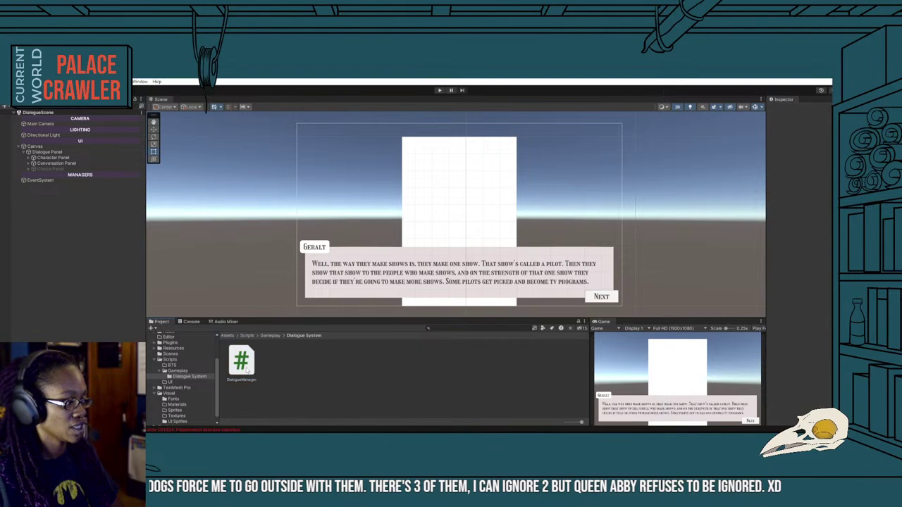
pyautogui.click(192, 322)
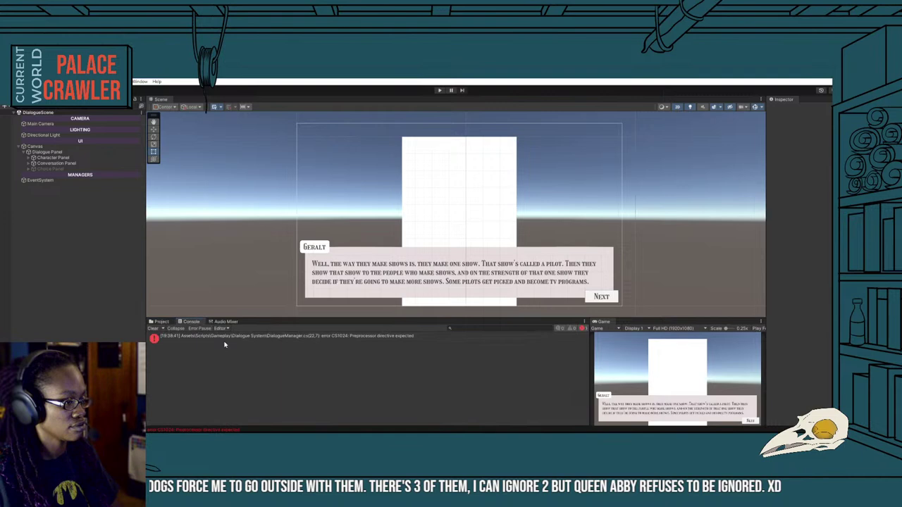
pyautogui.click(224, 341)
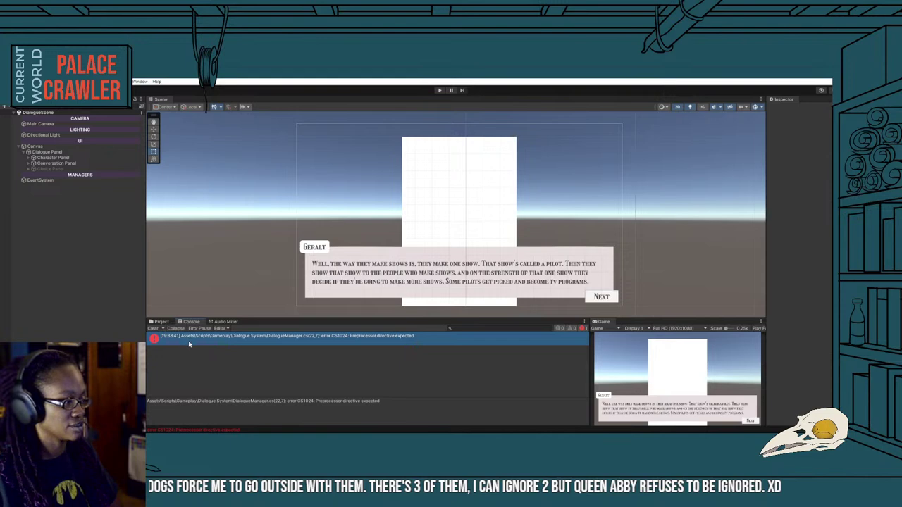
# Return to the Project panel and select the DialogueManager script to preview it.
pyautogui.click(160, 322)
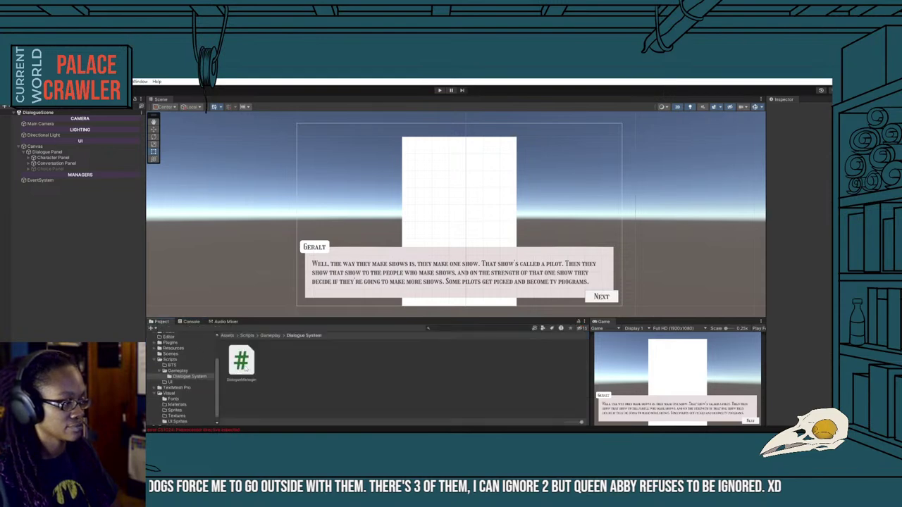
pyautogui.click(243, 363)
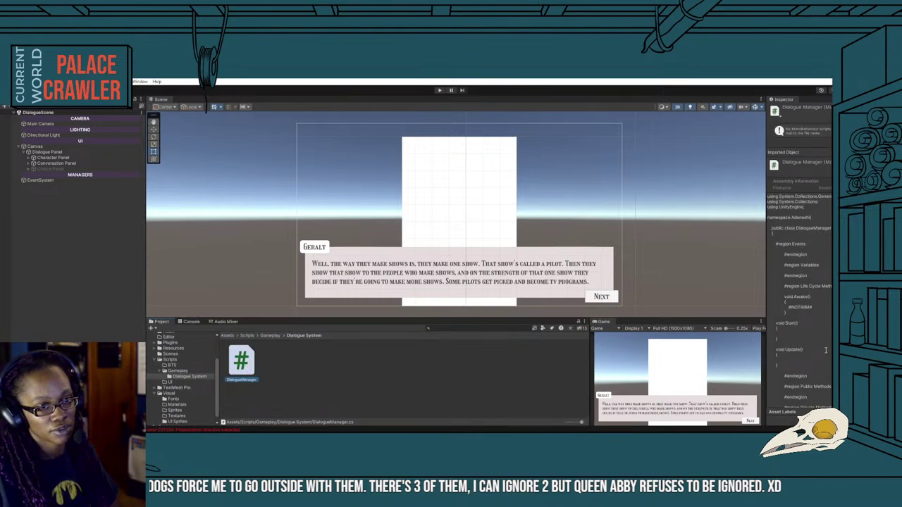
pyautogui.scroll(-2, 825, 350)
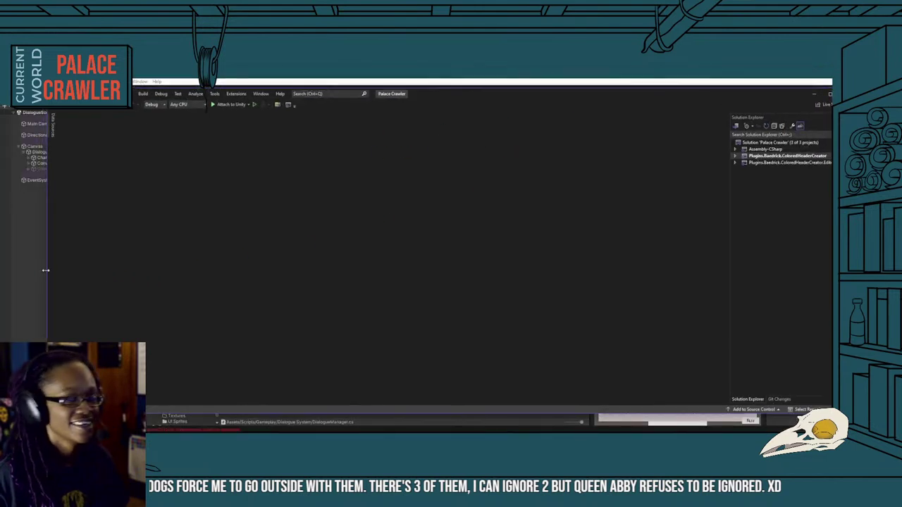
# Dismiss the firewall security alert and resize the windows to uncover the hierarchy.
pyautogui.moveTo(49, 271); pyautogui.dragTo(69, 271)
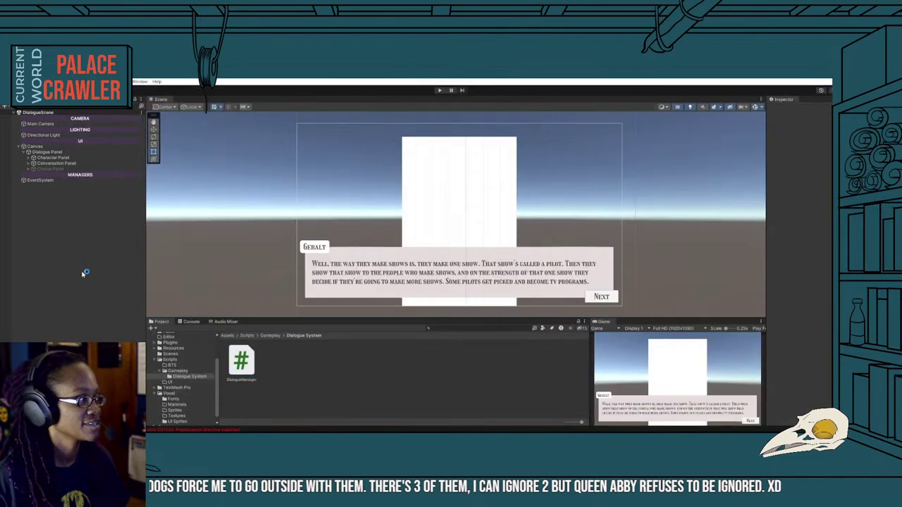
pyautogui.click(67, 272)
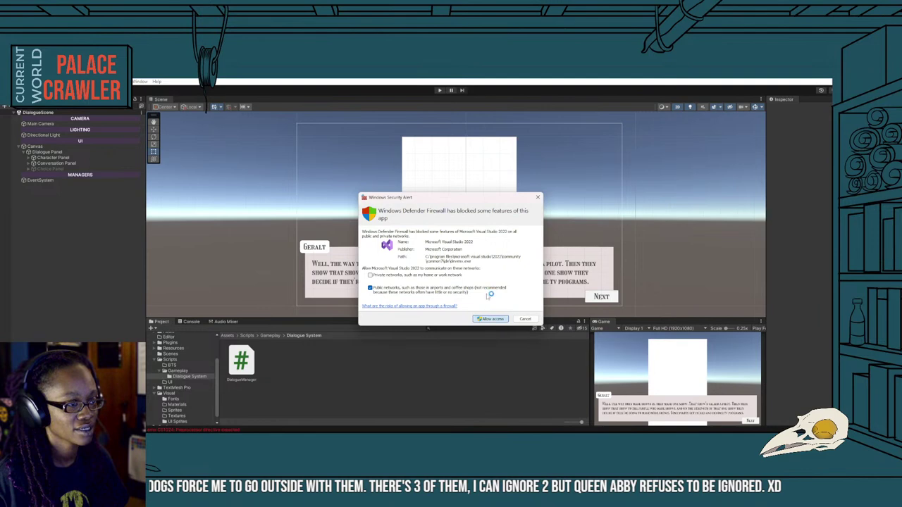
pyautogui.press('Escape')
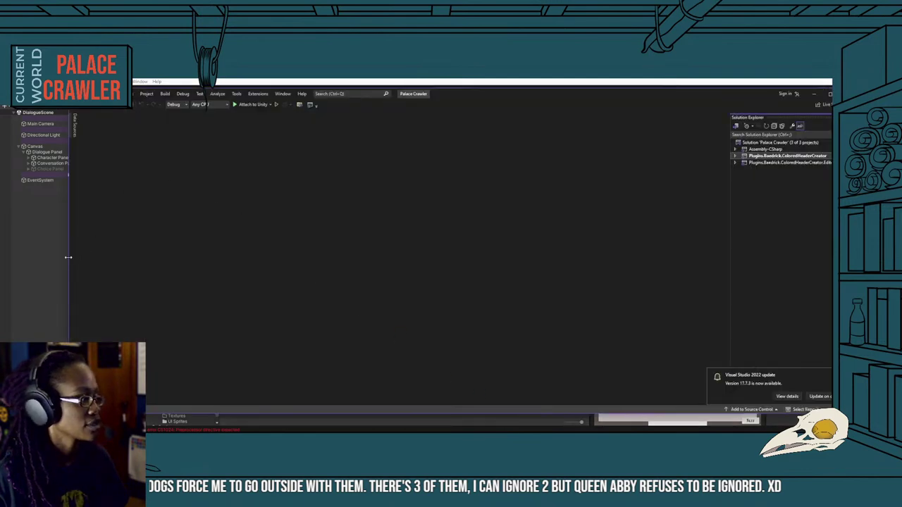
pyautogui.moveTo(67, 257); pyautogui.dragTo(147, 257)
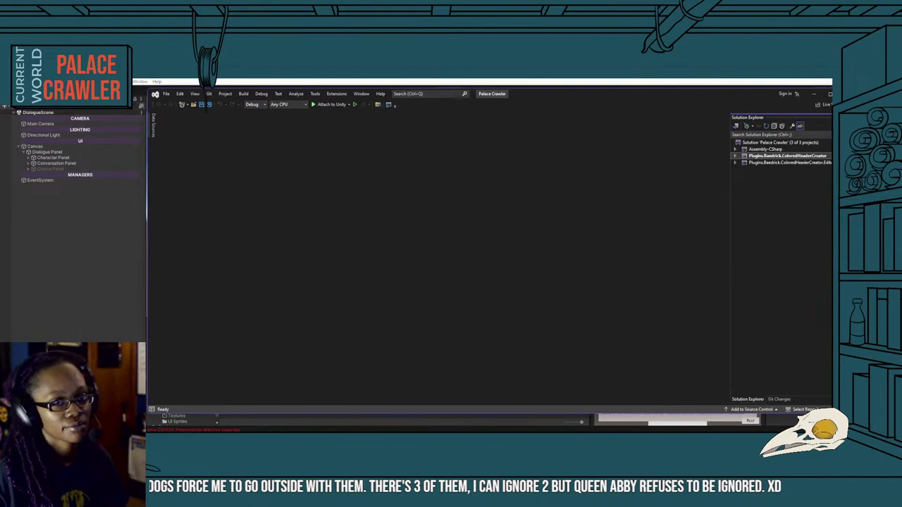
pyautogui.click(152, 127)
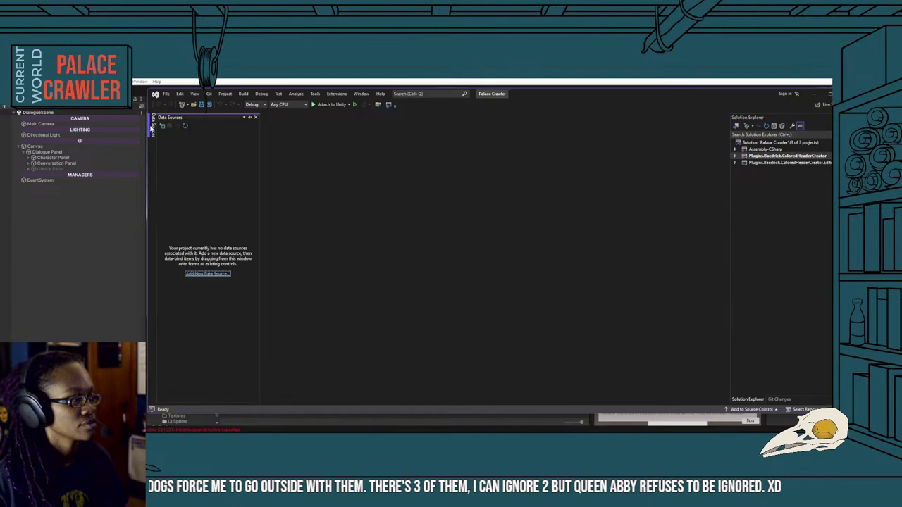
pyautogui.click(152, 127)
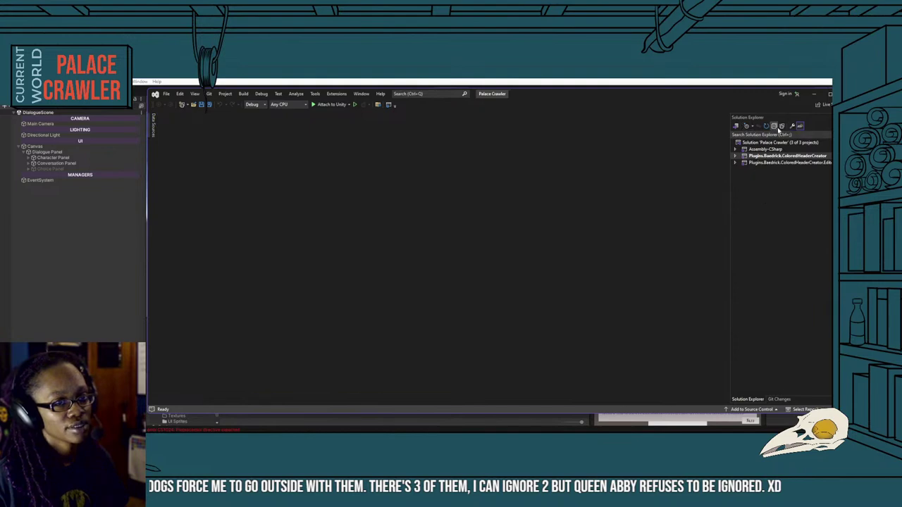
# Open Class View and expand Assembly-CSharp and its namespace to DialogueManager.
pyautogui.click(790, 125)
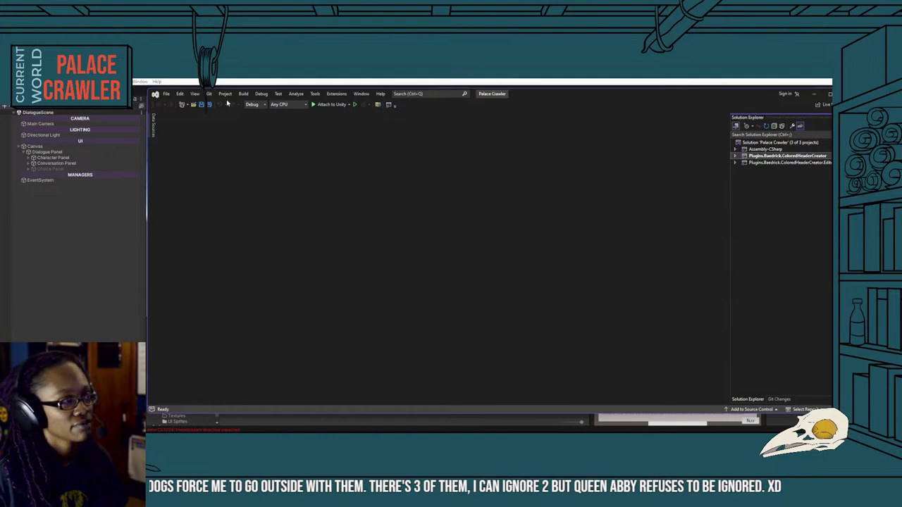
pyautogui.click(166, 93)
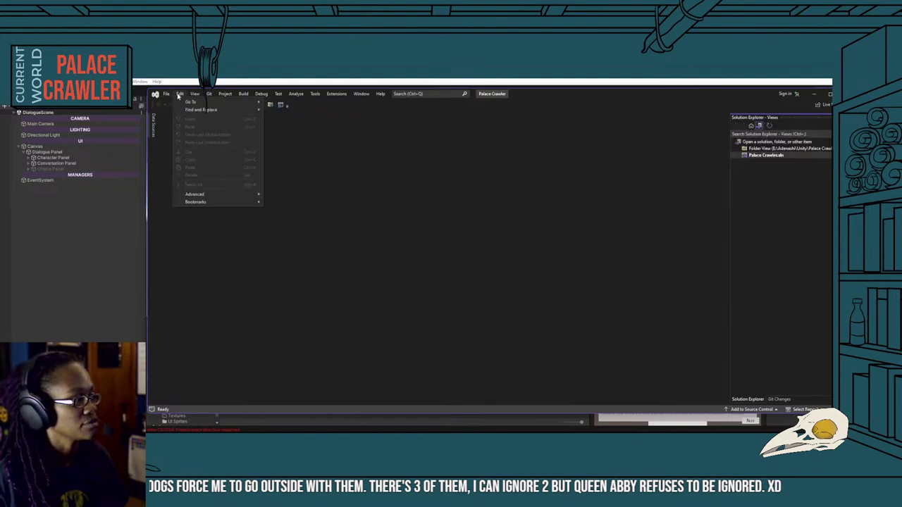
pyautogui.moveTo(170, 96)
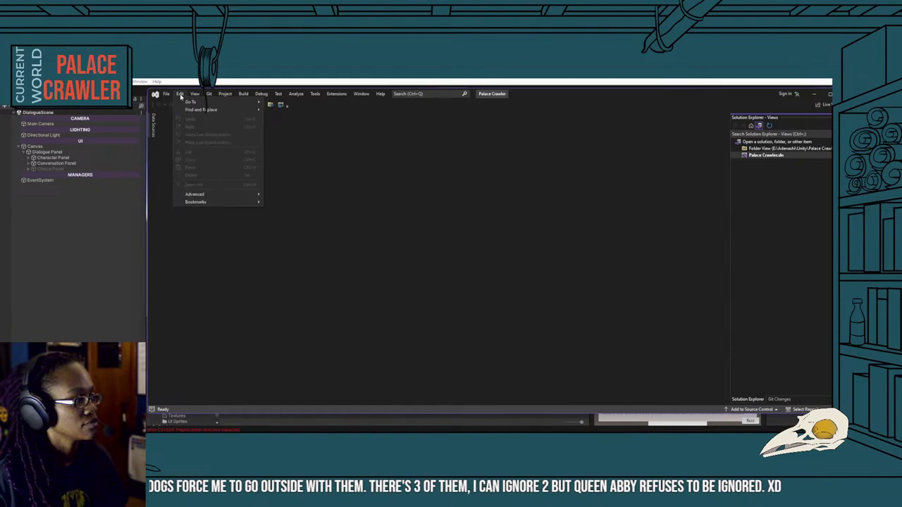
pyautogui.moveTo(196, 95)
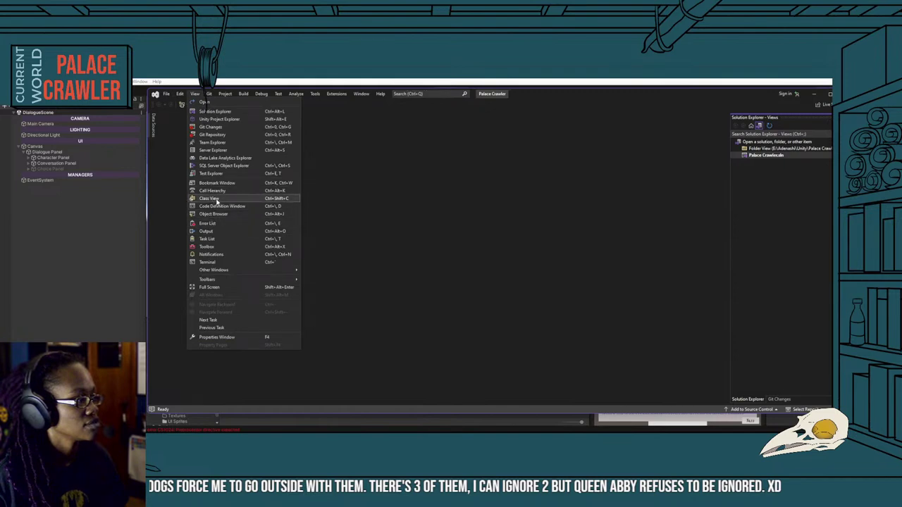
pyautogui.click(210, 198)
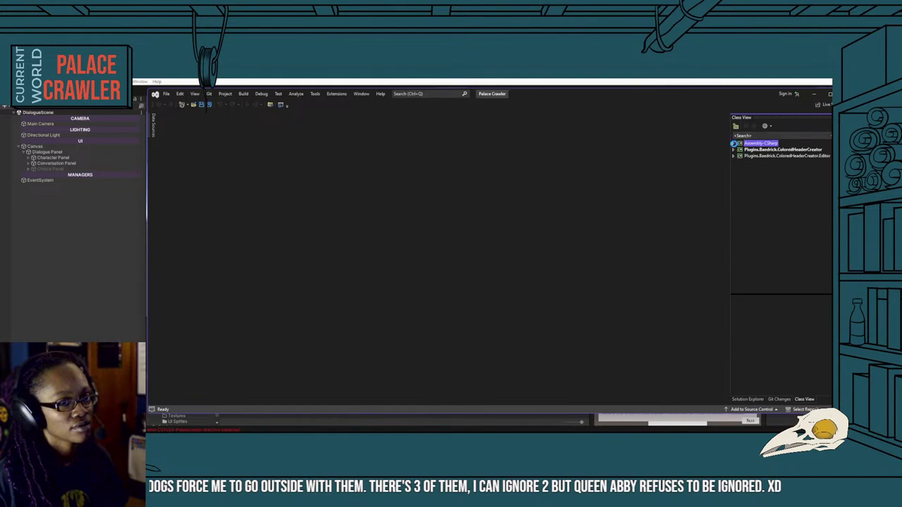
pyautogui.click(734, 143)
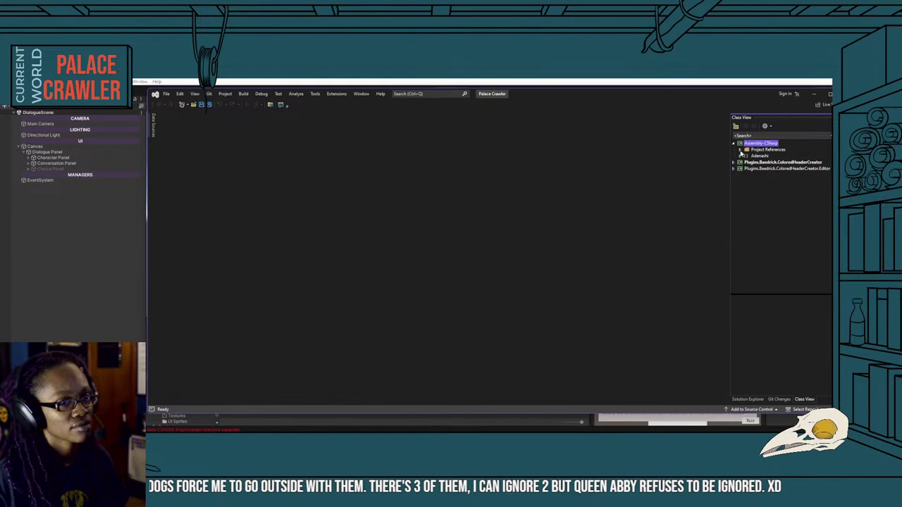
pyautogui.click(741, 158)
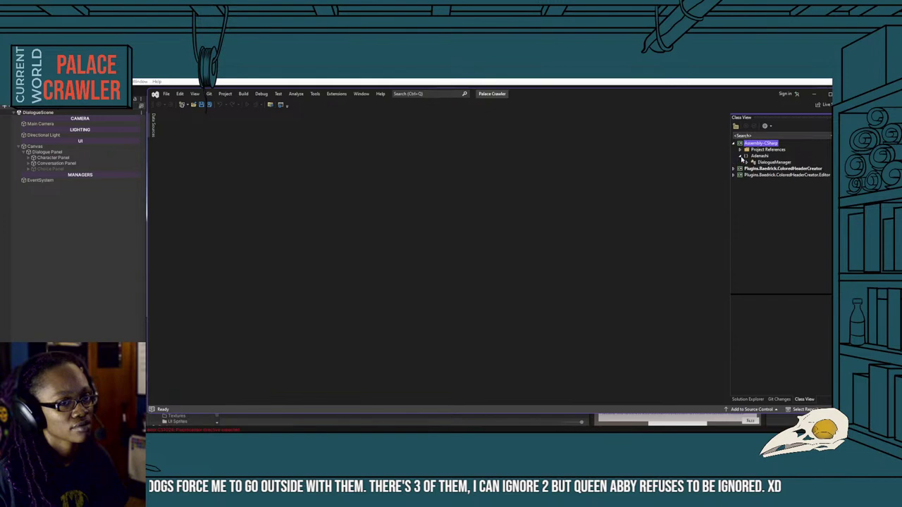
pyautogui.click(772, 162)
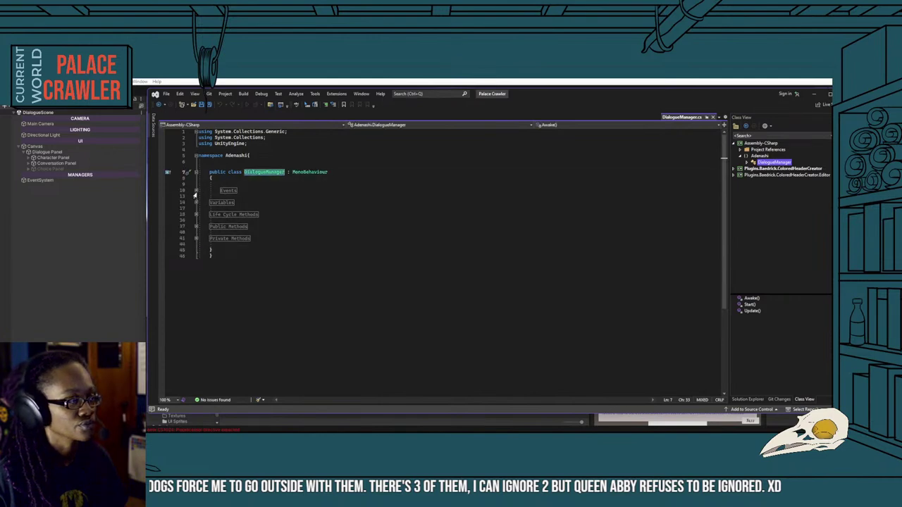
# Expand the Events, Variables and Life Cycle Methods regions and clear the placeholder in Awake.
pyautogui.click(195, 190)
pyautogui.click(196, 214)
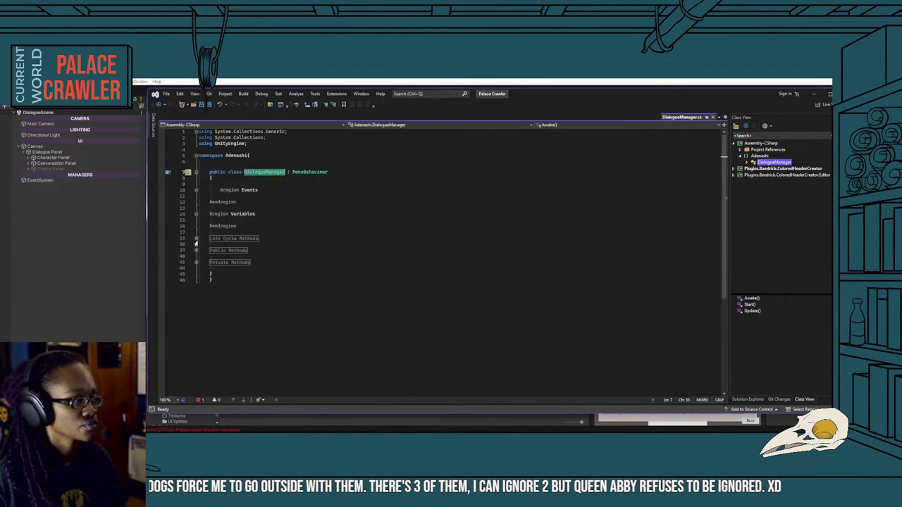
pyautogui.click(196, 239)
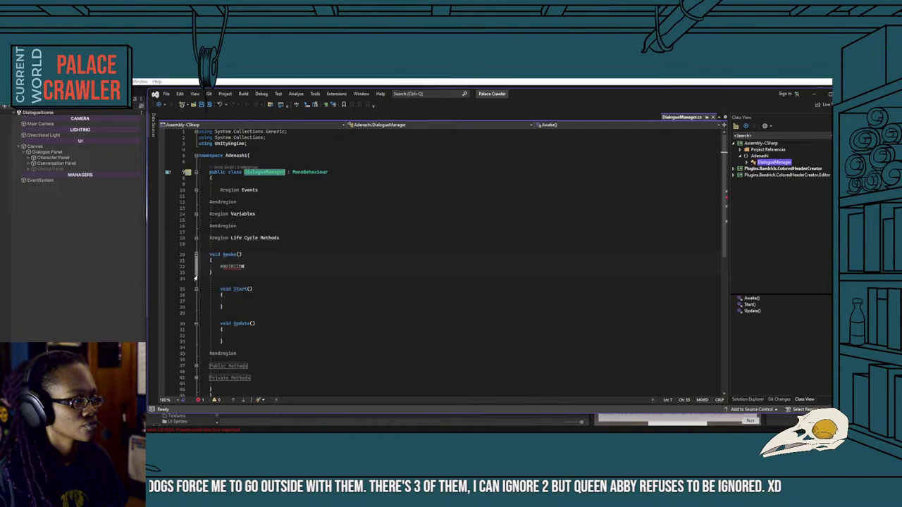
pyautogui.click(247, 266)
pyautogui.press('BackSpace')
pyautogui.press('BackSpace')
pyautogui.press('BackSpace')
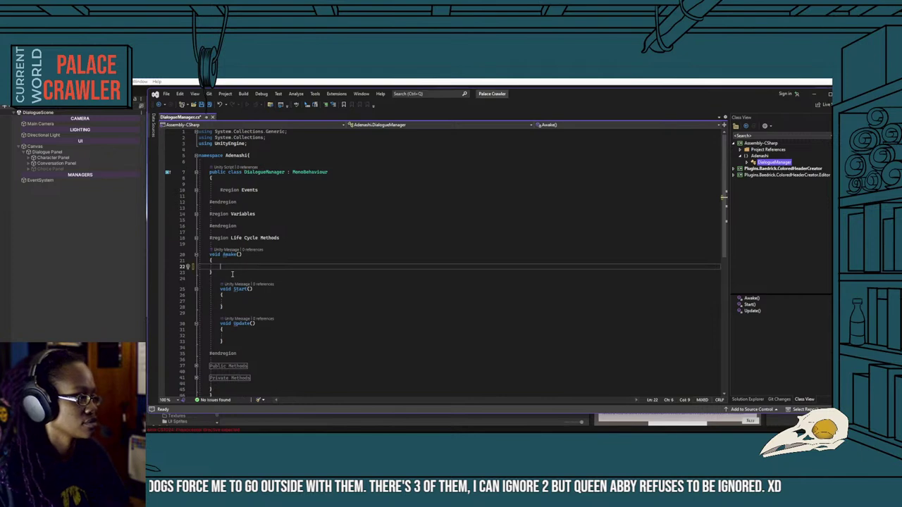
# Indent lines 12–23 and 35–46 one level inside the class.
pyautogui.click(210, 206)
pyautogui.moveTo(209, 202); pyautogui.dragTo(231, 271)
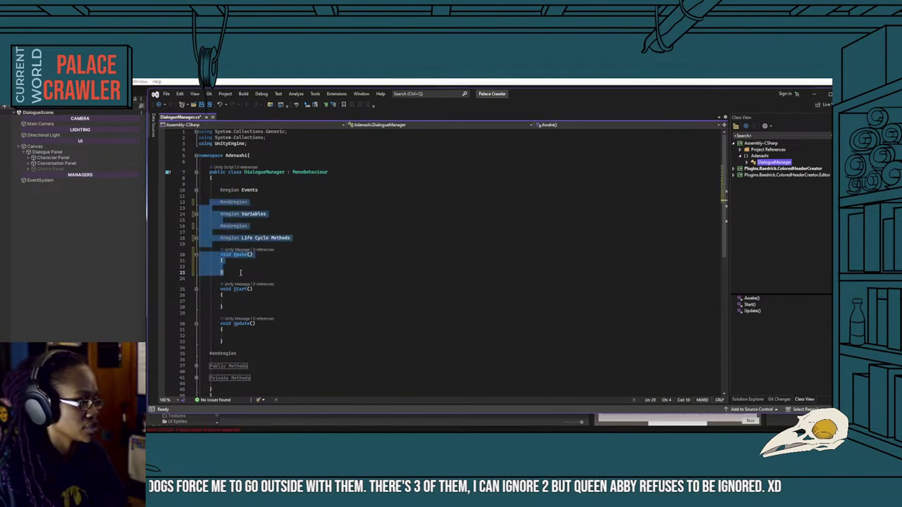
pyautogui.press('Tab')
pyautogui.scroll(-3, 214, 305)
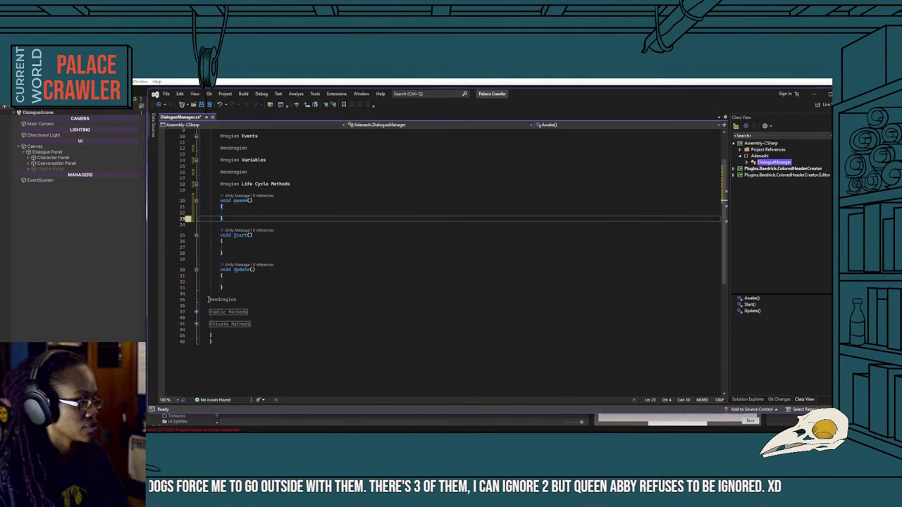
pyautogui.moveTo(209, 299); pyautogui.dragTo(211, 341)
pyautogui.press('Tab')
pyautogui.click(232, 339)
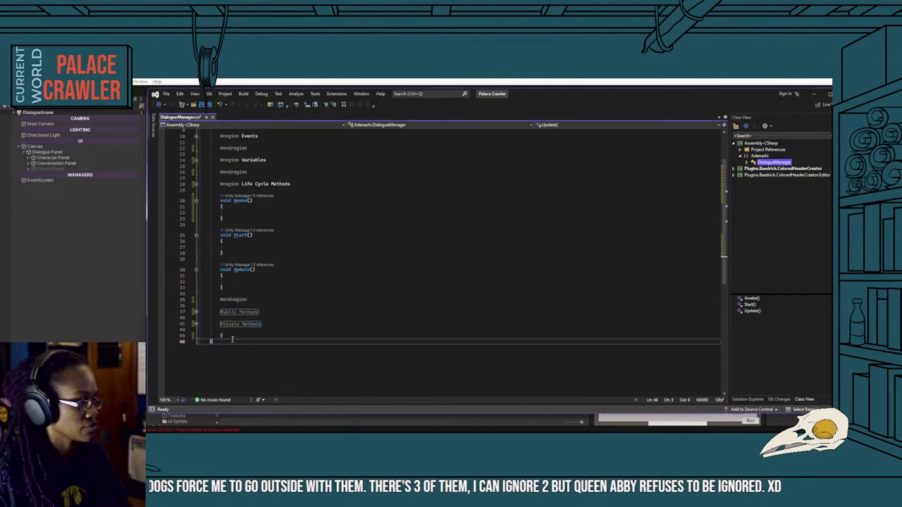
# Expand the Public and Private Methods regions and add a blank line inside each.
pyautogui.click(195, 312)
pyautogui.click(195, 336)
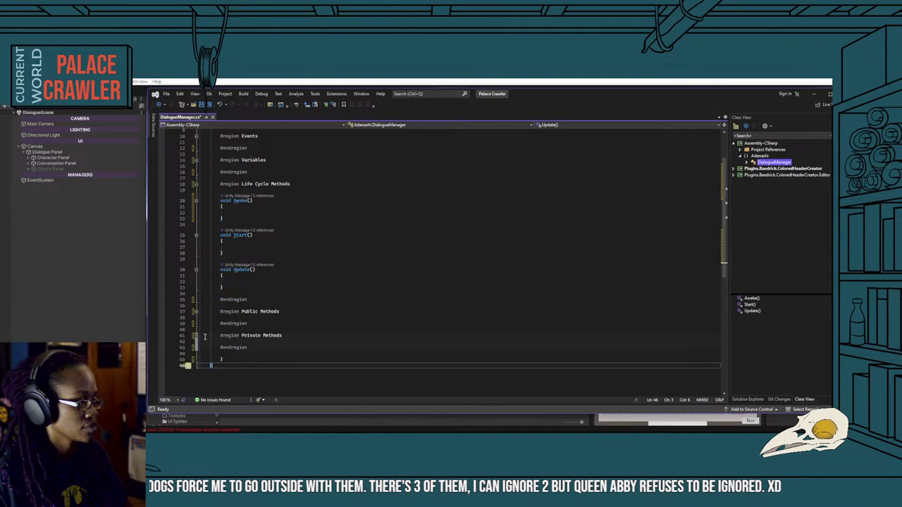
pyautogui.click(279, 341)
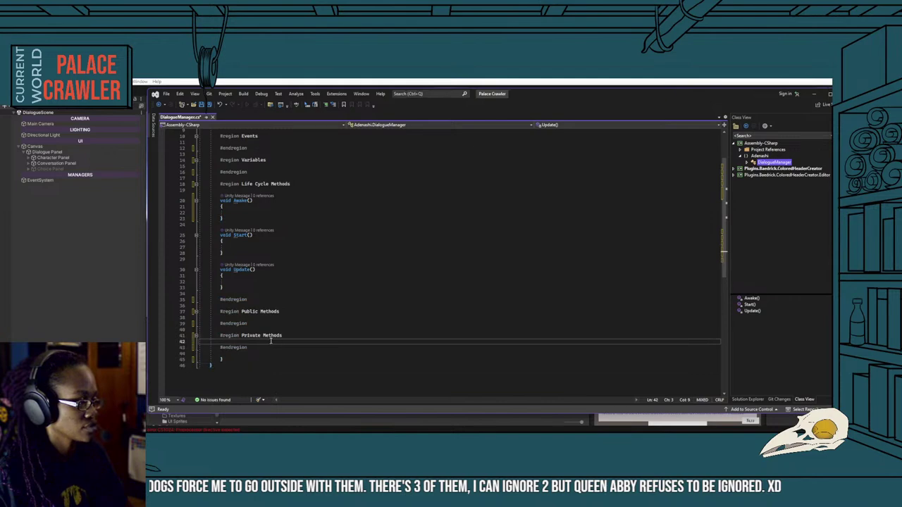
pyautogui.press('Return')
pyautogui.click(265, 316)
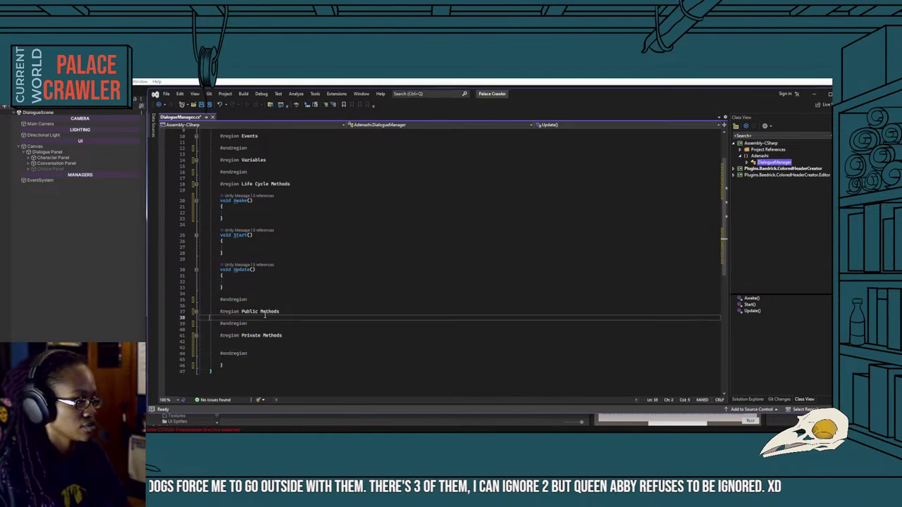
pyautogui.press('Return')
pyautogui.click(250, 289)
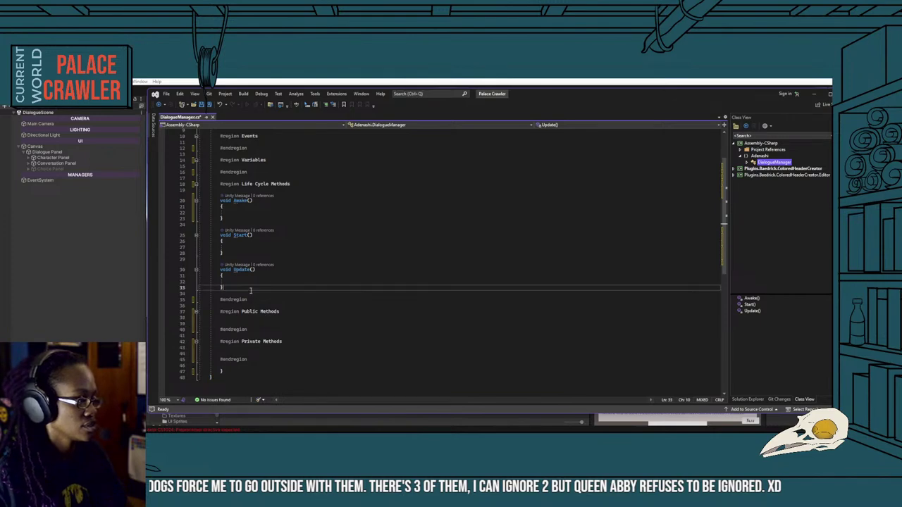
pyautogui.scroll(2, 250, 291)
pyautogui.scroll(1, 250, 290)
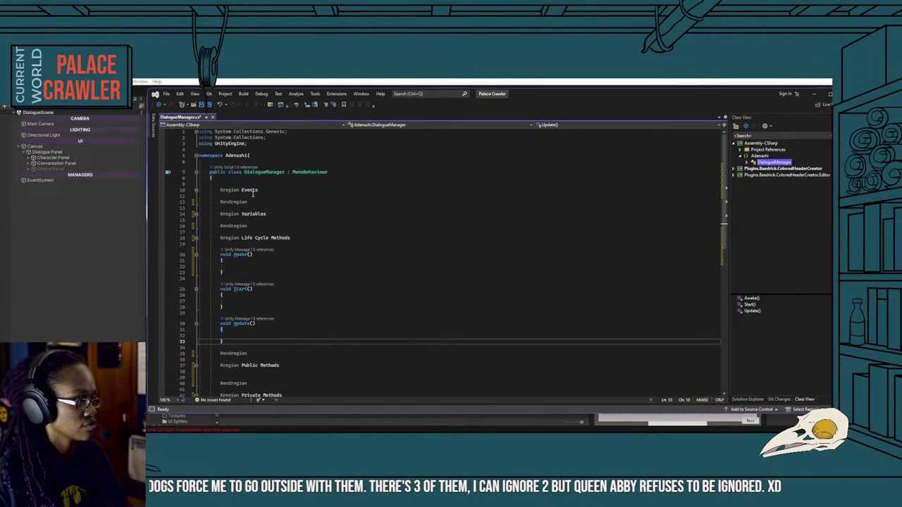
# Add a space before the namespace's opening brace and save DialogueManager.cs.
pyautogui.click(248, 155)
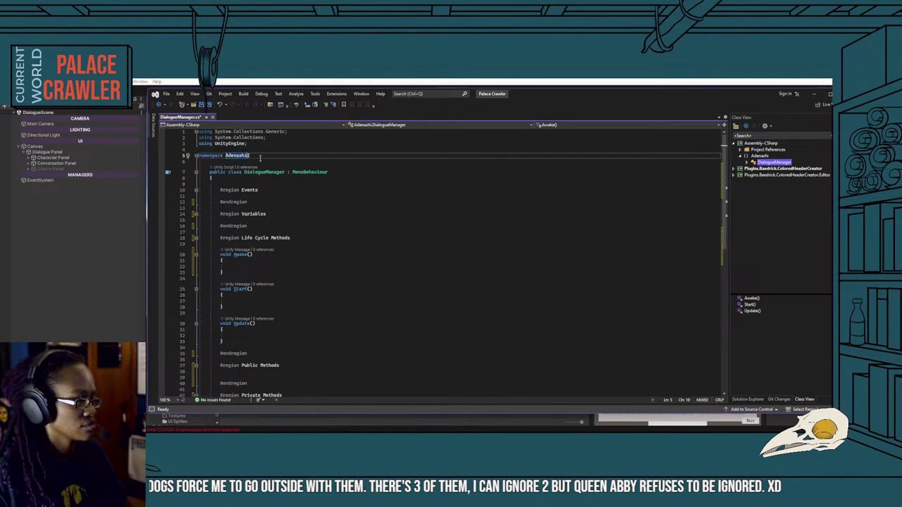
pyautogui.write('{')
pyautogui.click(237, 196)
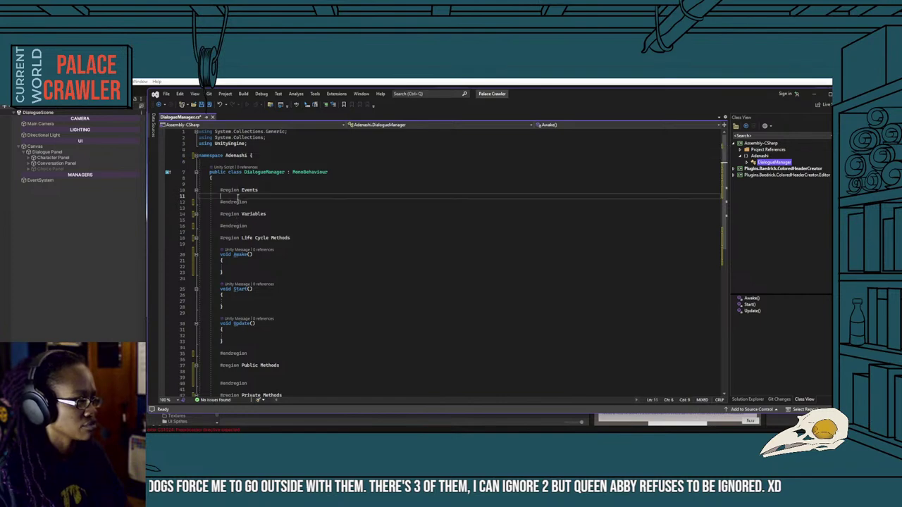
pyautogui.click(248, 202)
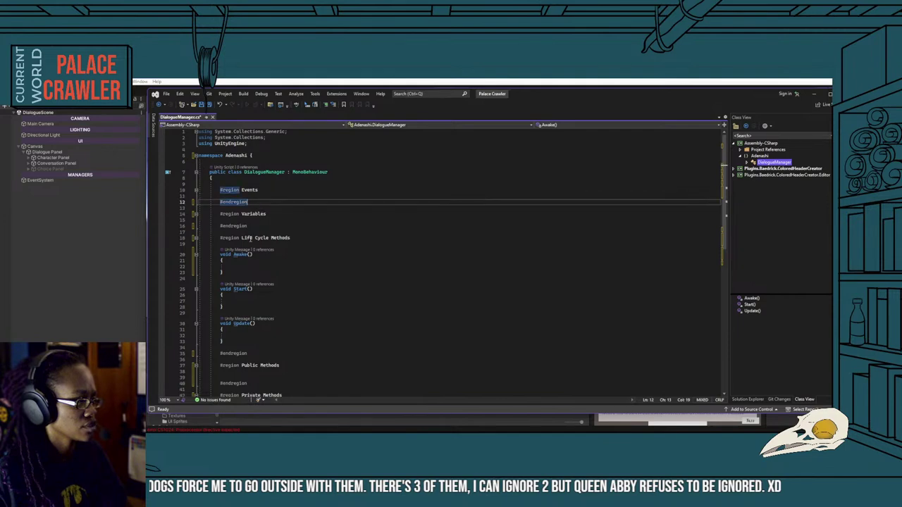
pyautogui.scroll(-3, 250, 238)
pyautogui.scroll(-3, 250, 240)
pyautogui.click(284, 244)
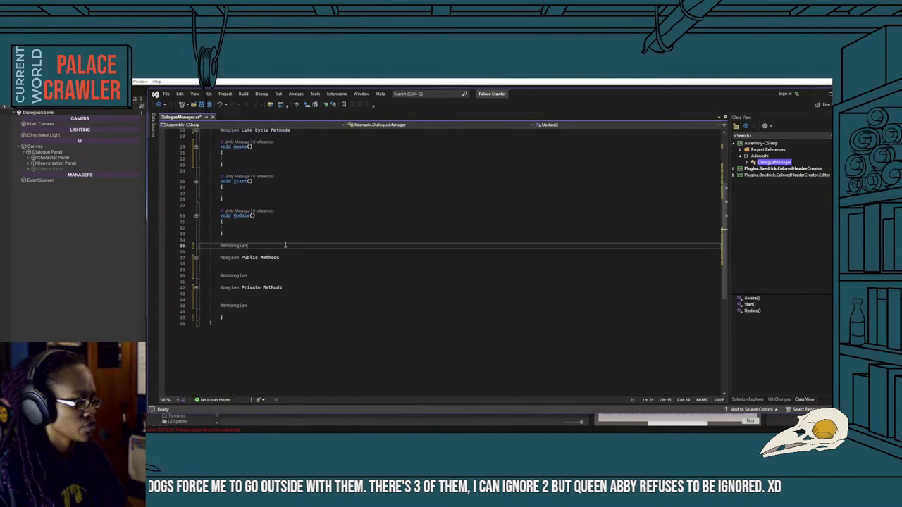
pyautogui.hotkey('ctrl', 's')
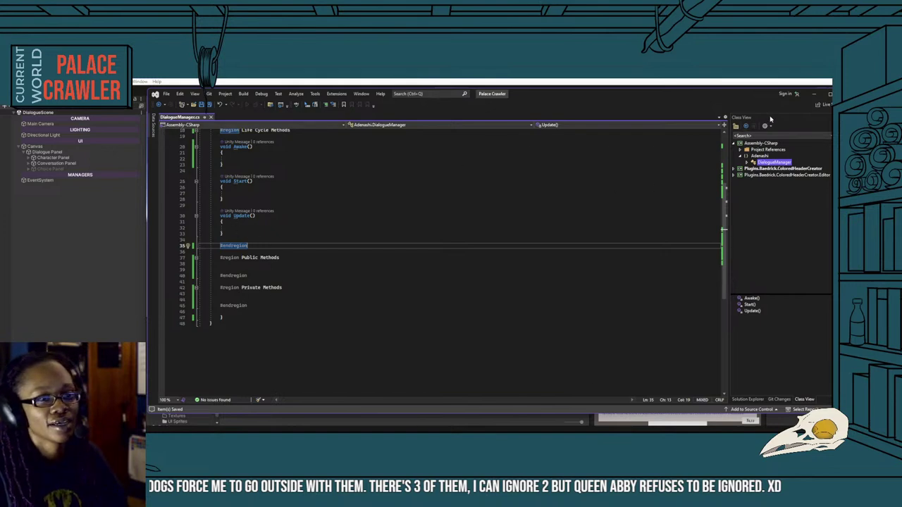
# Dock the Class View panel left of the code and set it to Auto Hide.
pyautogui.moveTo(742, 117)
pyautogui.mouseDown()
pyautogui.moveTo(153, 140)
pyautogui.moveTo(148, 148)
pyautogui.moveTo(178, 124)
pyautogui.mouseUp()
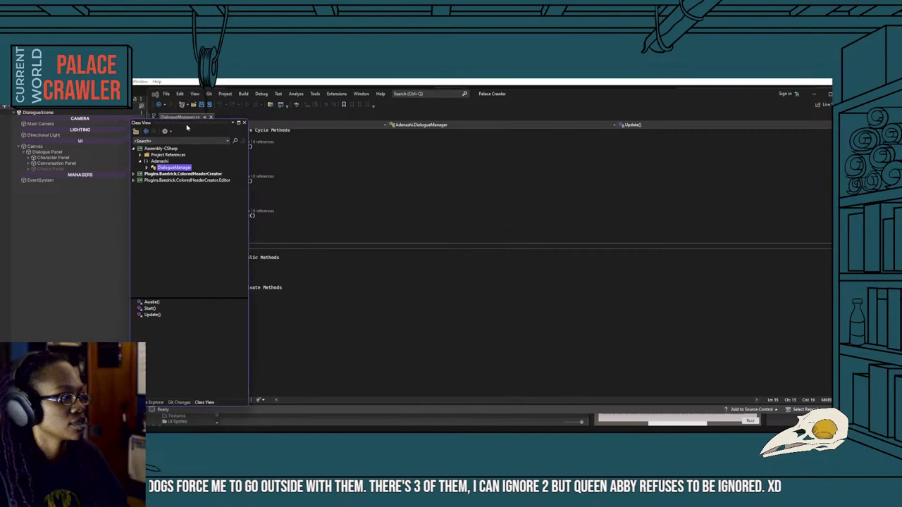
pyautogui.moveTo(186, 127); pyautogui.dragTo(480, 258)
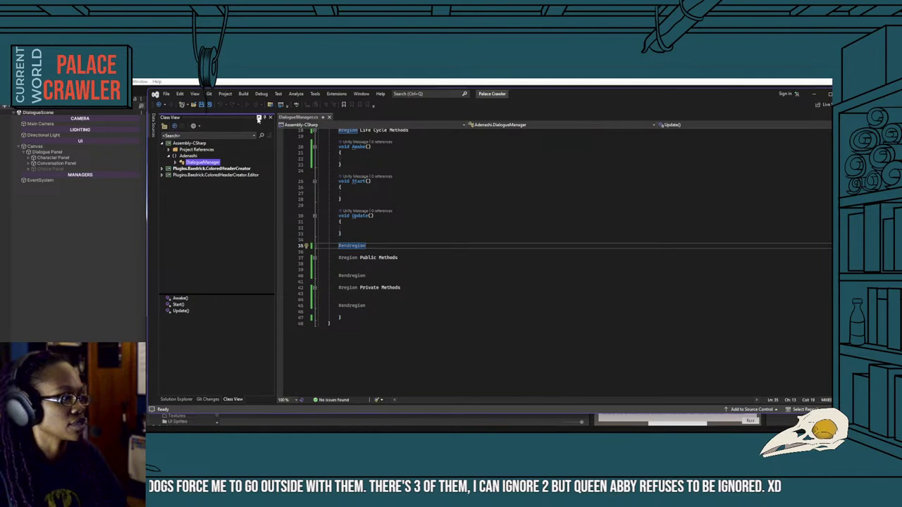
pyautogui.click(259, 118)
pyautogui.click(278, 148)
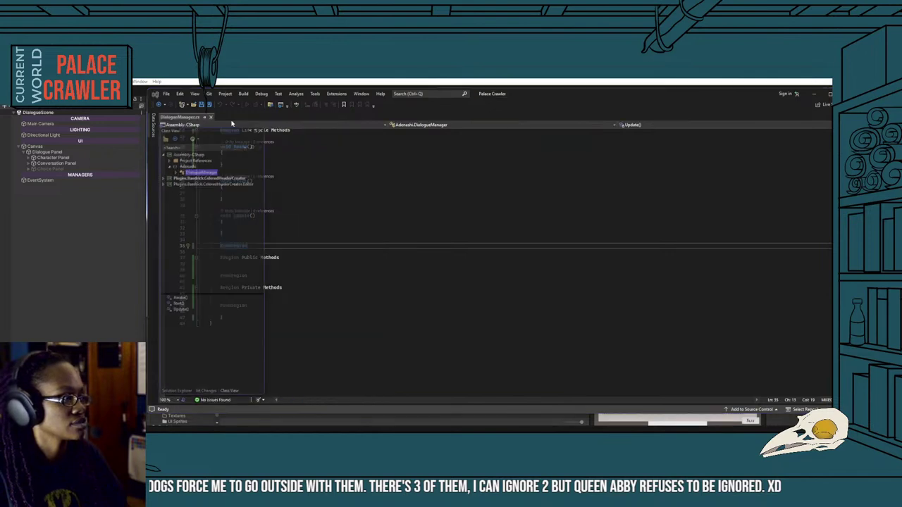
# Close Class View, Git Changes and Solution Explorer so DialogueManager.cs fills the editor.
pyautogui.click(265, 121)
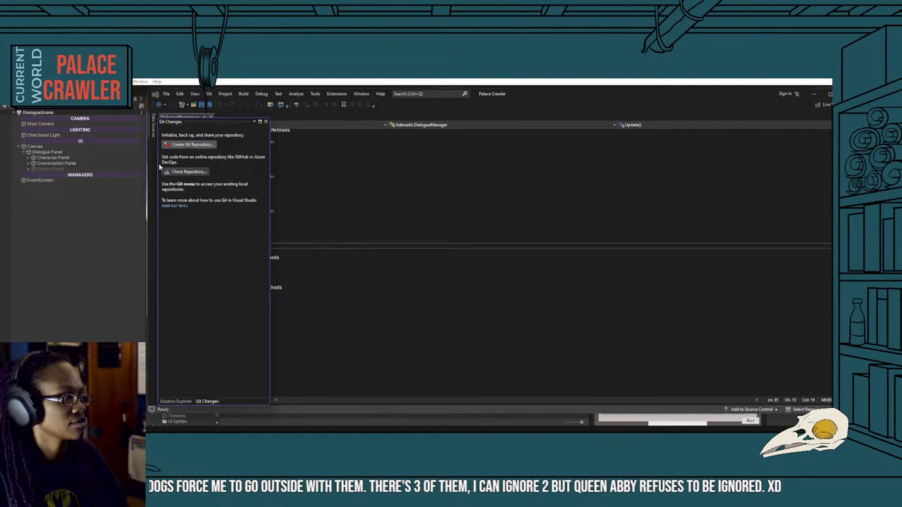
pyautogui.click(266, 122)
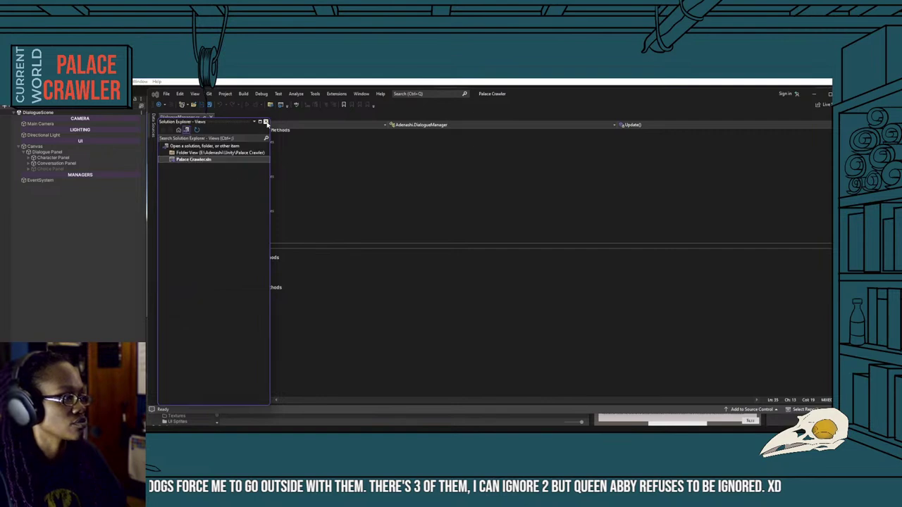
pyautogui.click(266, 122)
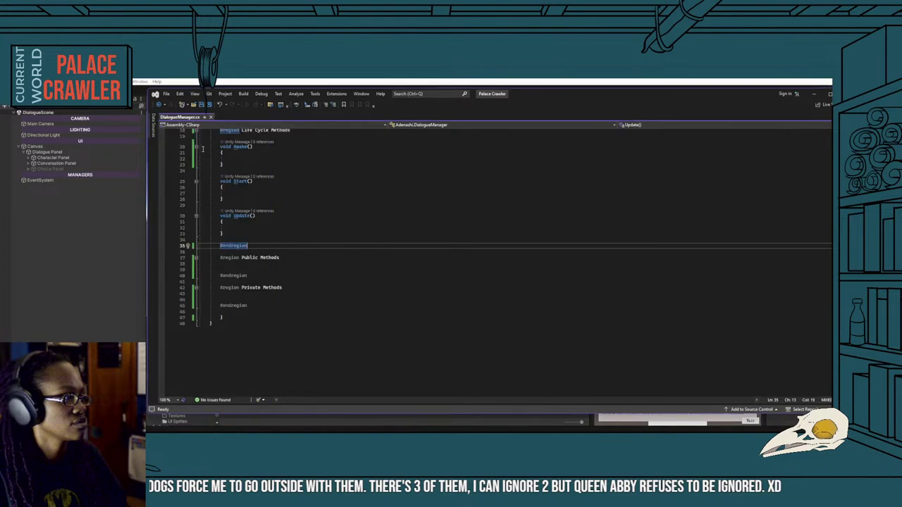
pyautogui.click(195, 93)
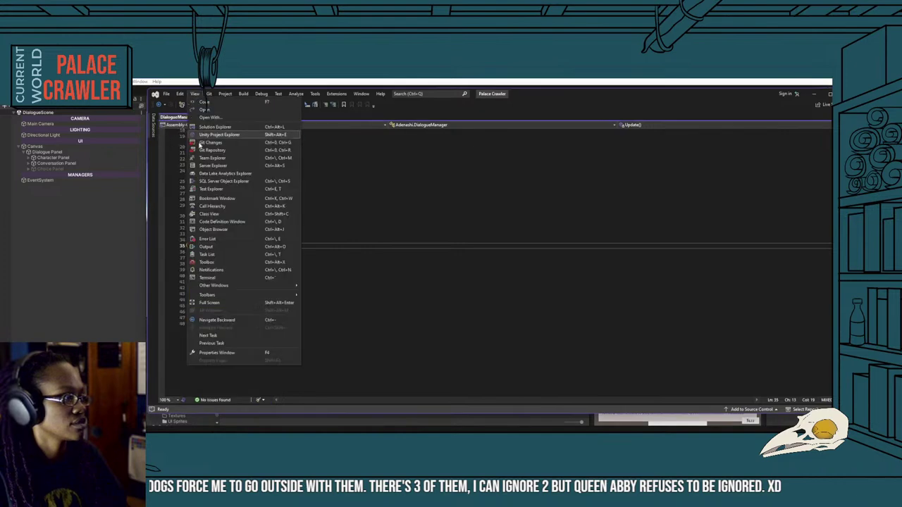
pyautogui.moveTo(211, 295)
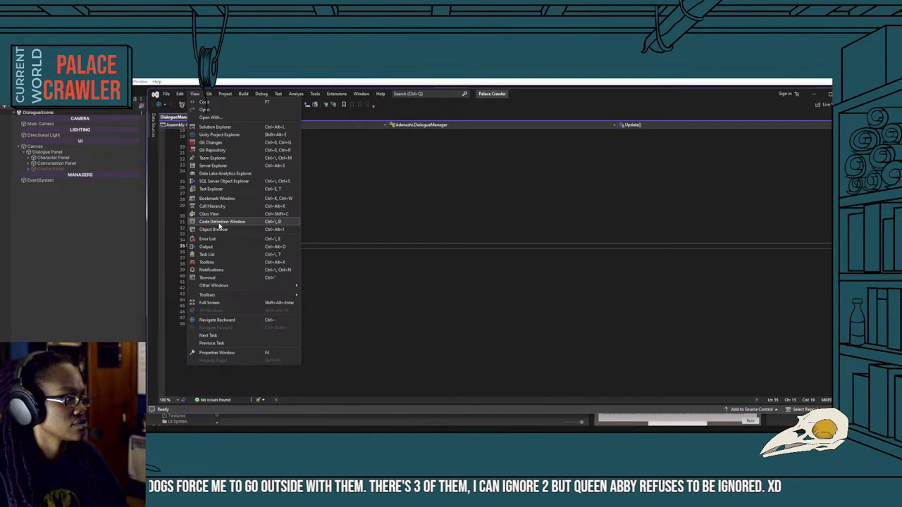
pyautogui.click(220, 223)
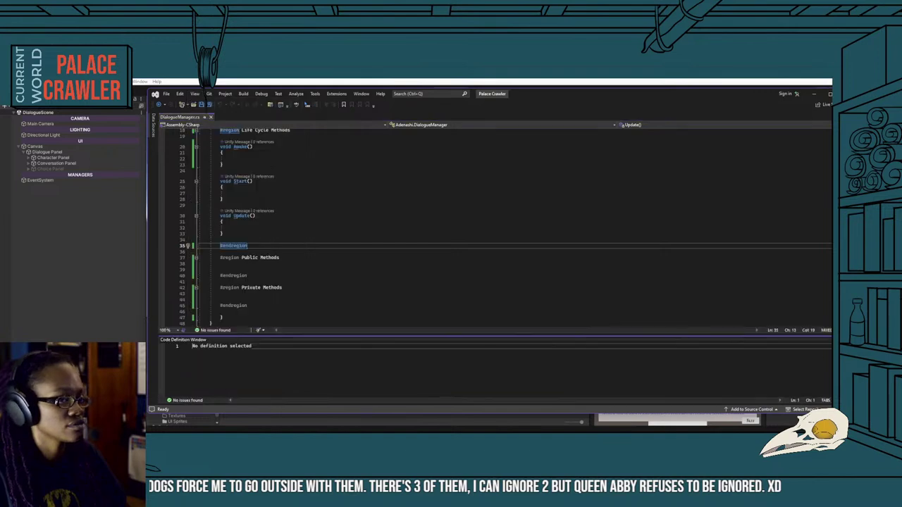
pyautogui.click(195, 94)
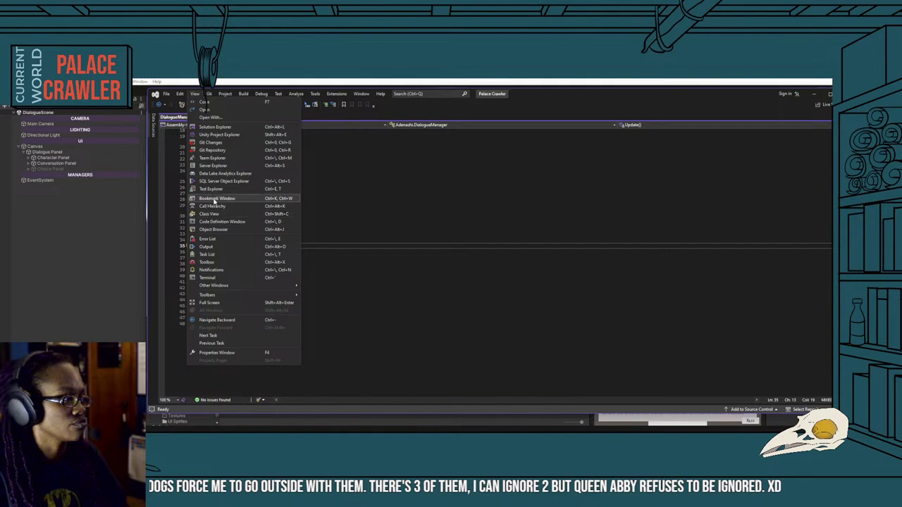
pyautogui.click(215, 127)
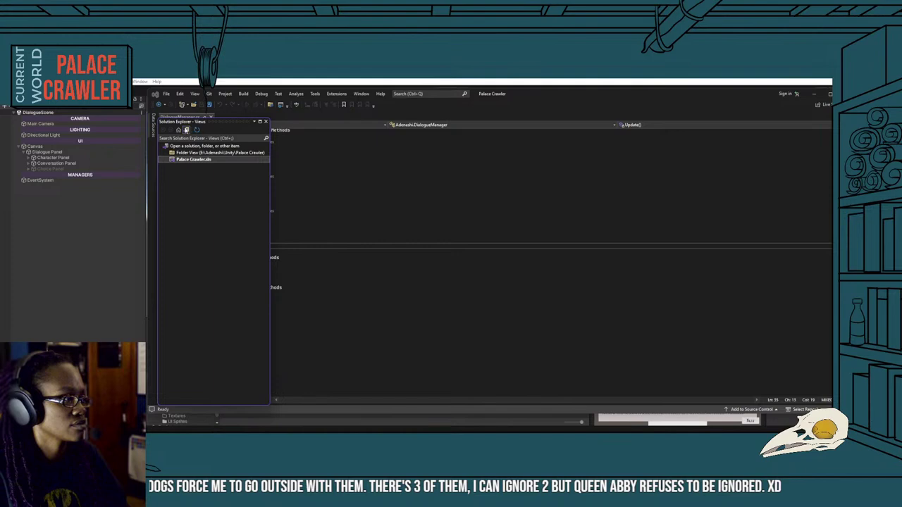
pyautogui.click(182, 153)
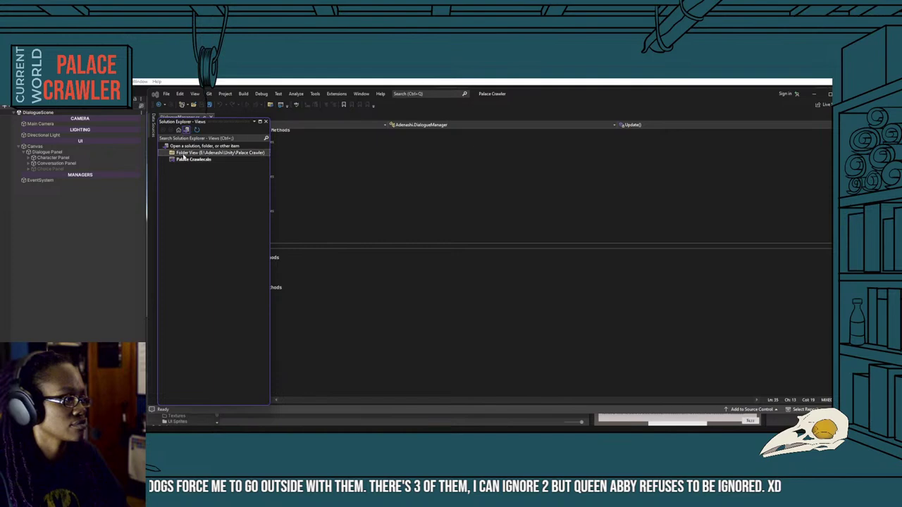
pyautogui.doubleClick(187, 154)
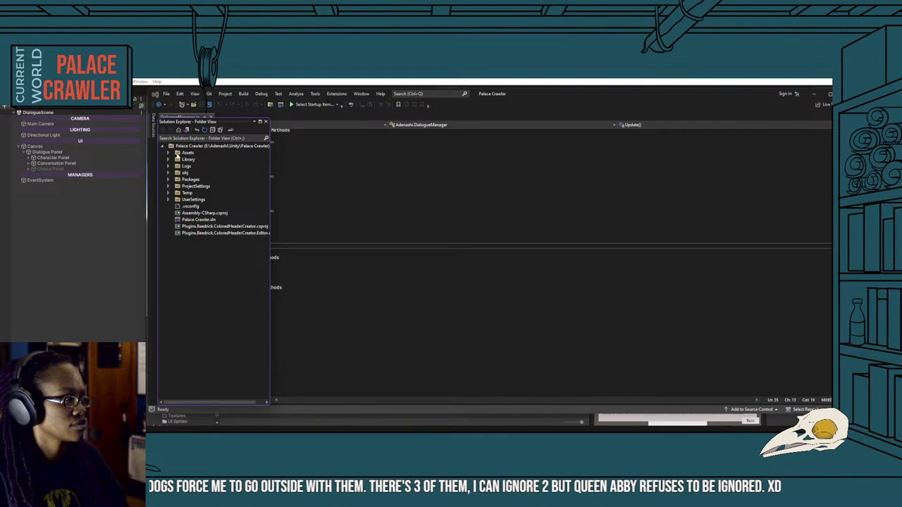
pyautogui.doubleClick(184, 153)
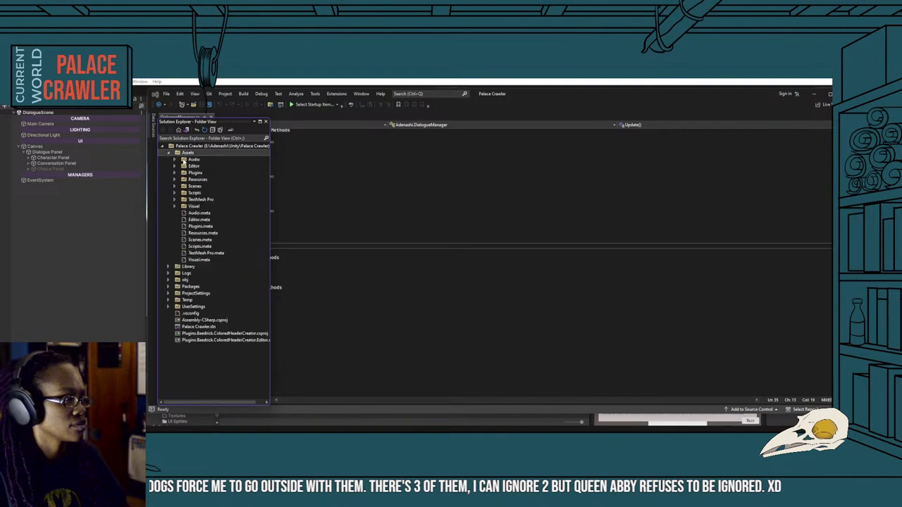
pyautogui.click(168, 155)
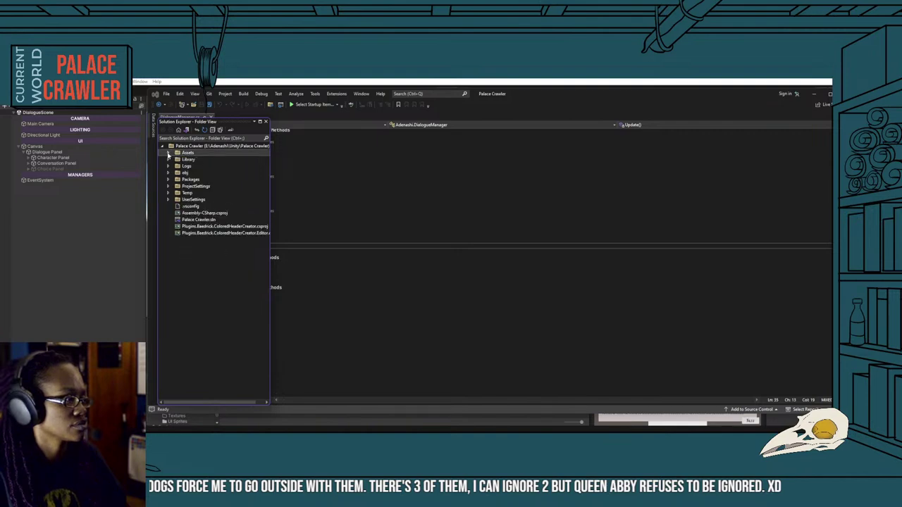
pyautogui.click(168, 155)
pyautogui.doubleClick(192, 193)
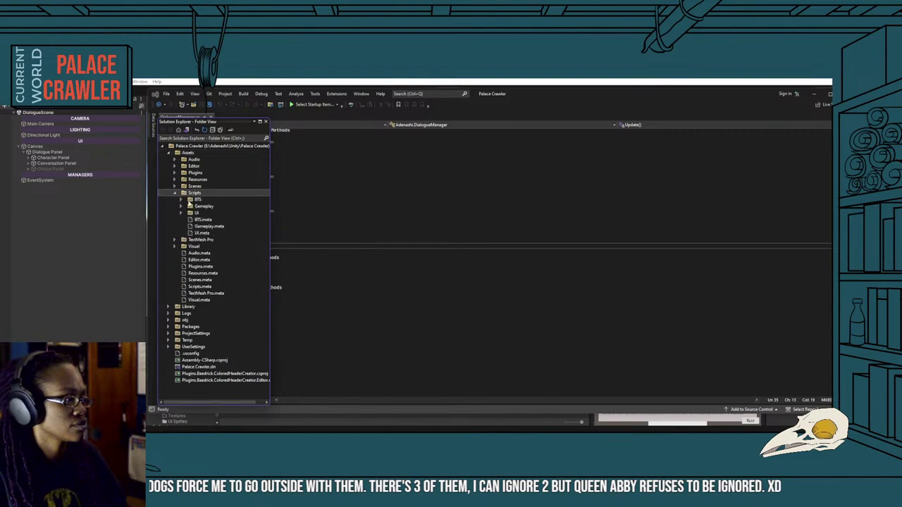
pyautogui.click(186, 131)
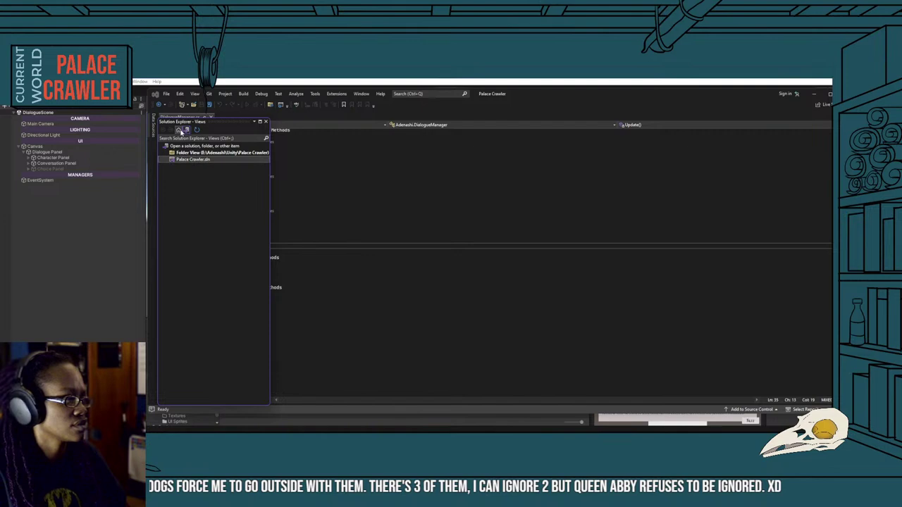
pyautogui.click(265, 121)
# Show Unity Project Explorer on the left, expanded to Assets > Scripts > Gameplay > Dialogue System.
pyautogui.click(195, 93)
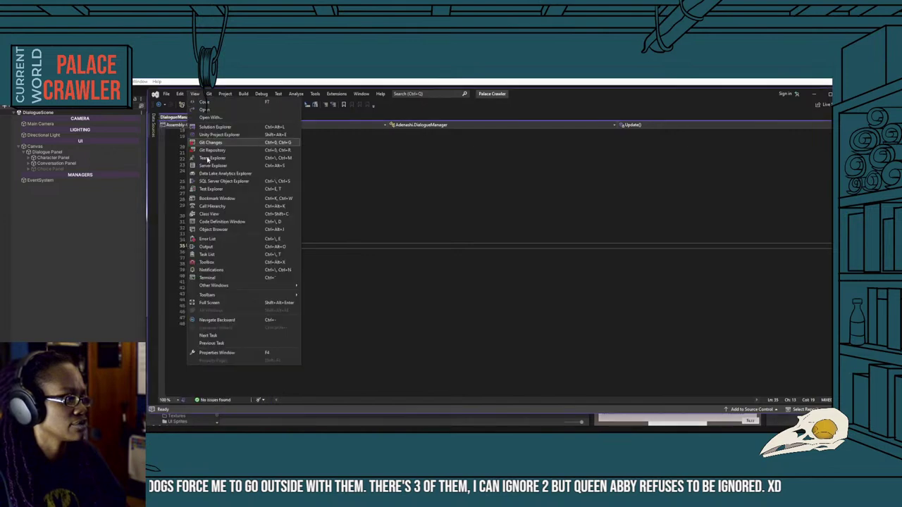
pyautogui.click(215, 135)
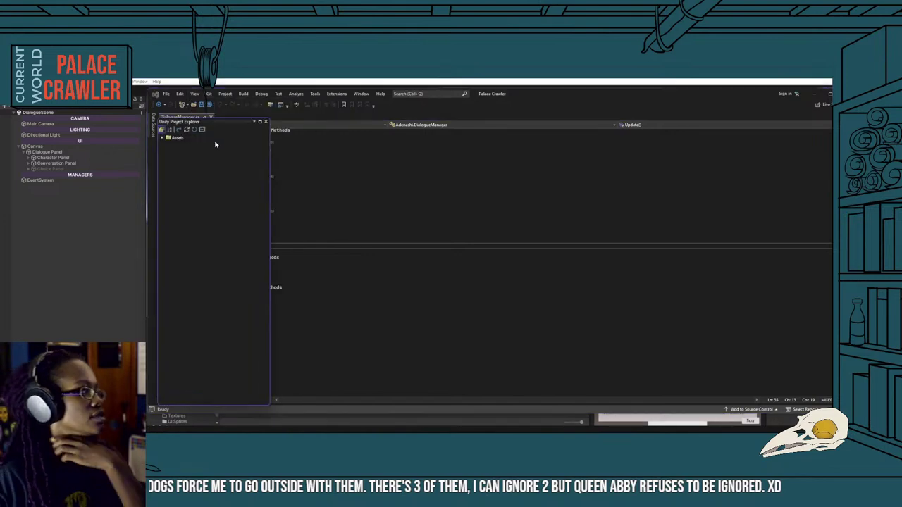
pyautogui.click(163, 137)
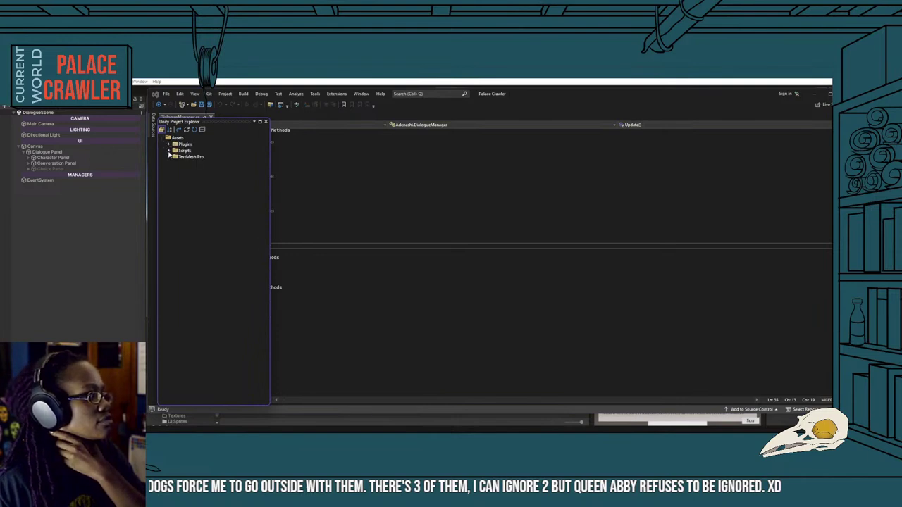
pyautogui.click(170, 150)
pyautogui.click(176, 156)
pyautogui.click(182, 163)
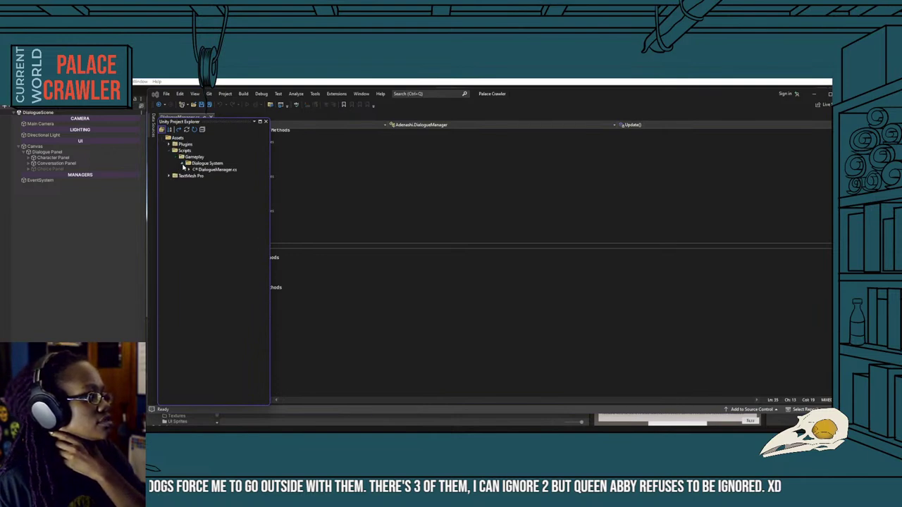
pyautogui.moveTo(200, 124)
pyautogui.mouseDown()
pyautogui.moveTo(167, 127)
pyautogui.moveTo(165, 258)
pyautogui.mouseUp()
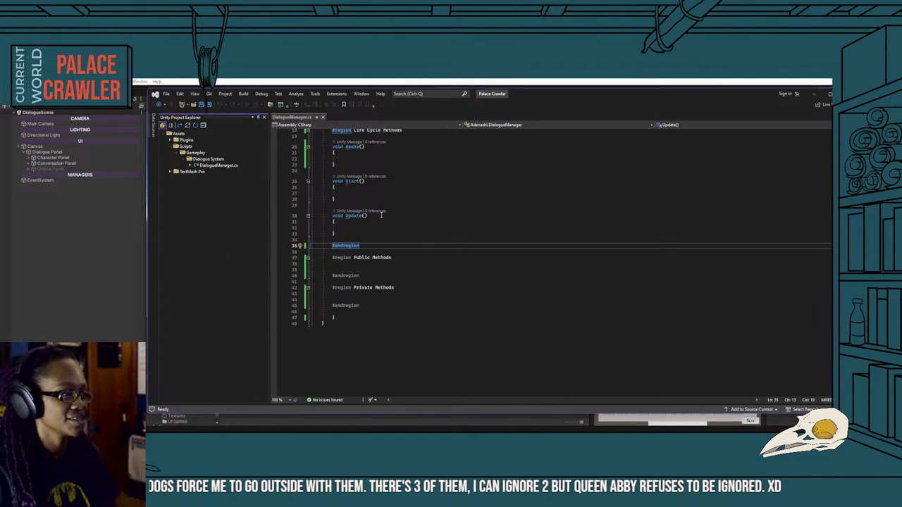
# Review the Life Cycle Methods region of DialogueManager.cs, then switch to the Unity editor.
pyautogui.scroll(4, 360, 233)
pyautogui.click(360, 224)
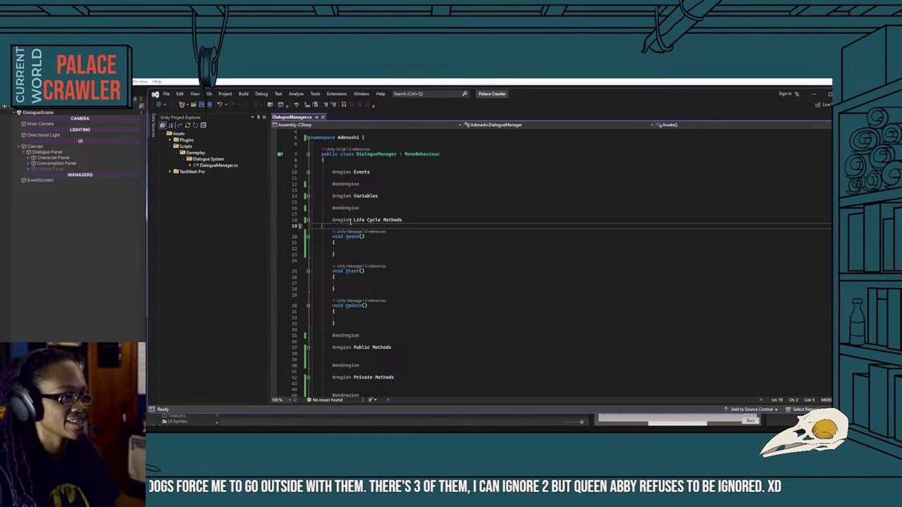
pyautogui.click(365, 336)
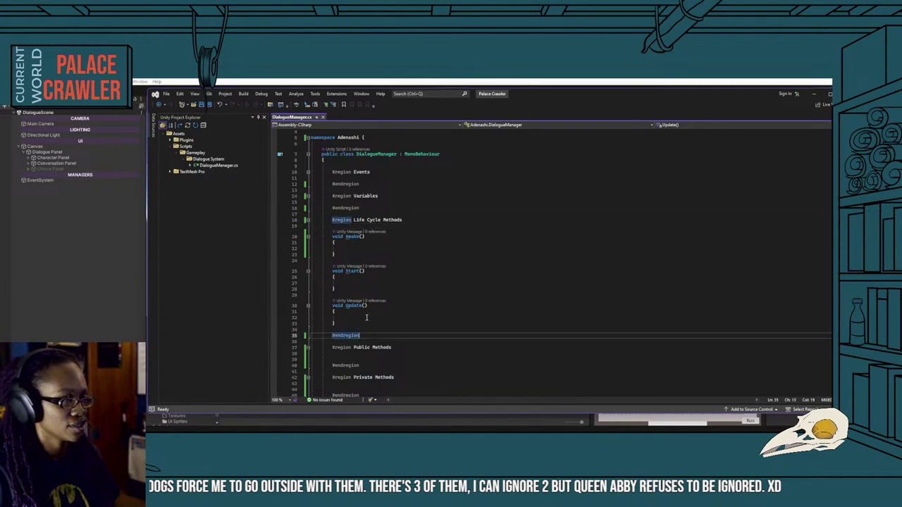
pyautogui.scroll(-3, 356, 196)
pyautogui.scroll(-3, 356, 195)
pyautogui.scroll(5, 360, 265)
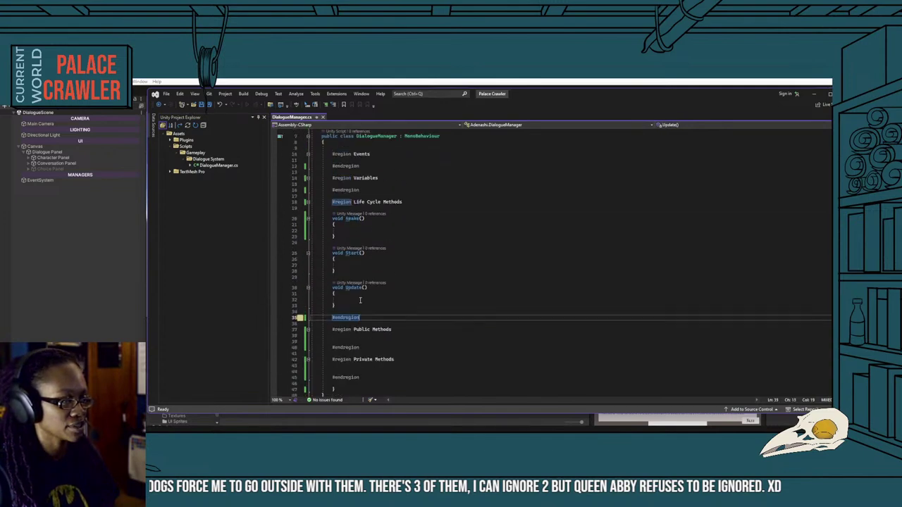
pyautogui.scroll(2, 360, 265)
pyautogui.hotkey('alt', 'Tab')
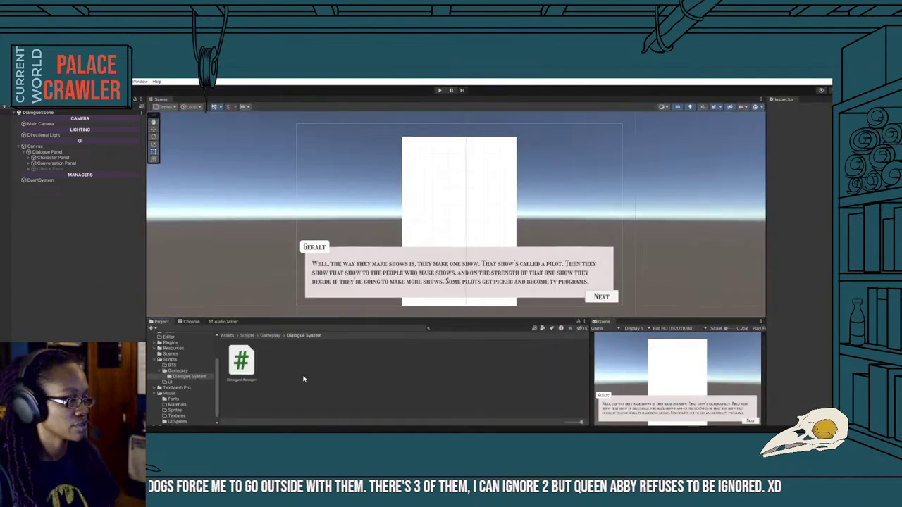
# Create an empty GameObject named DialogueManager and attach the DialogueManager script to it.
pyautogui.rightClick(45, 221)
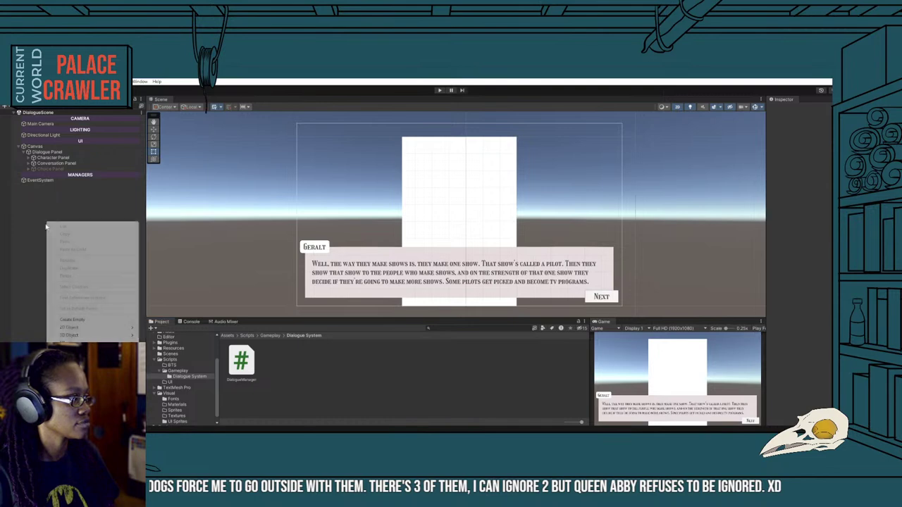
pyautogui.click(63, 319)
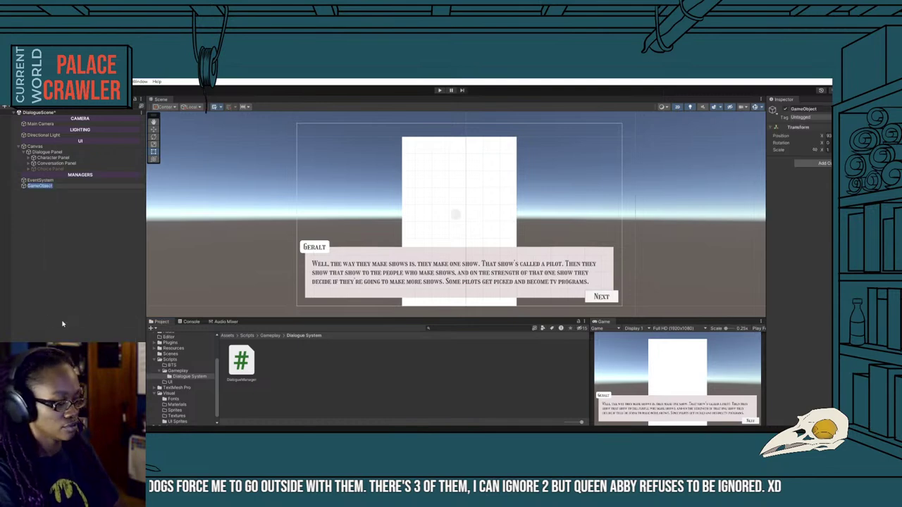
pyautogui.write('Diag')
pyautogui.press('BackSpace')
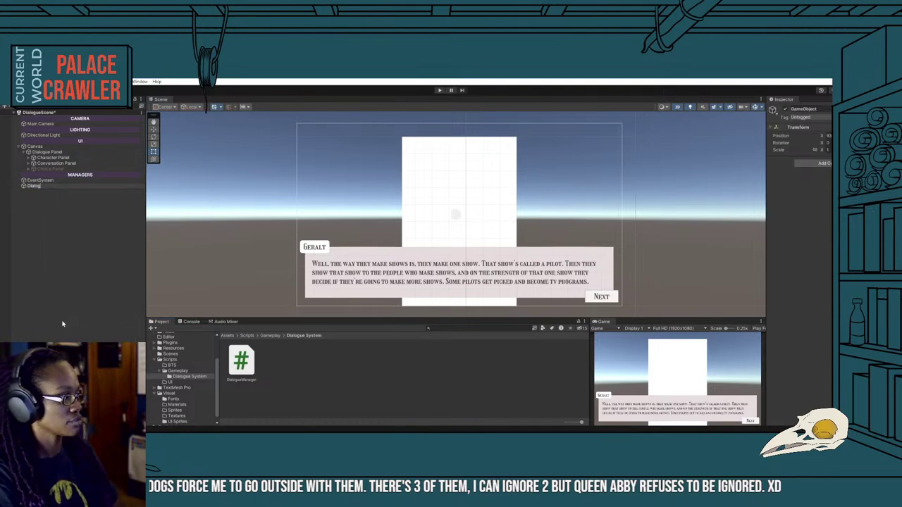
pyautogui.write('ager')
pyautogui.press('Return')
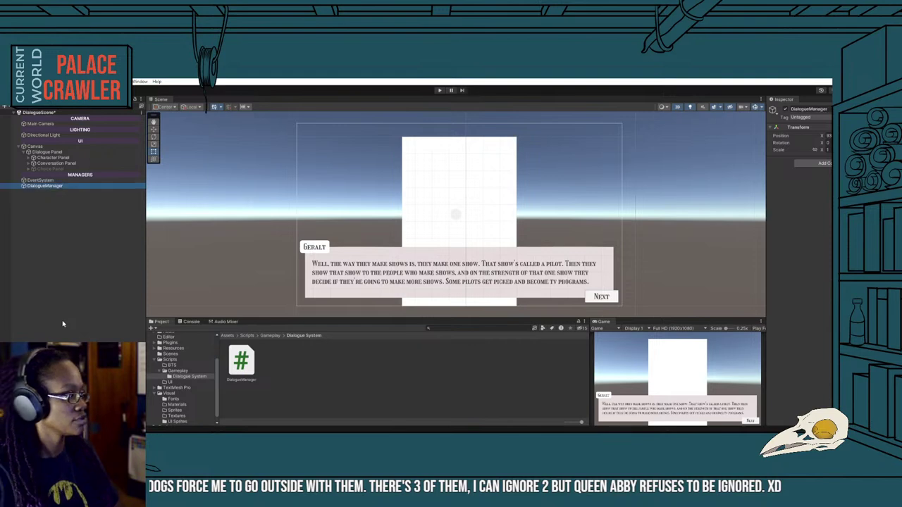
pyautogui.moveTo(241, 361)
pyautogui.mouseDown()
pyautogui.moveTo(311, 367)
pyautogui.moveTo(45, 185)
pyautogui.mouseUp()
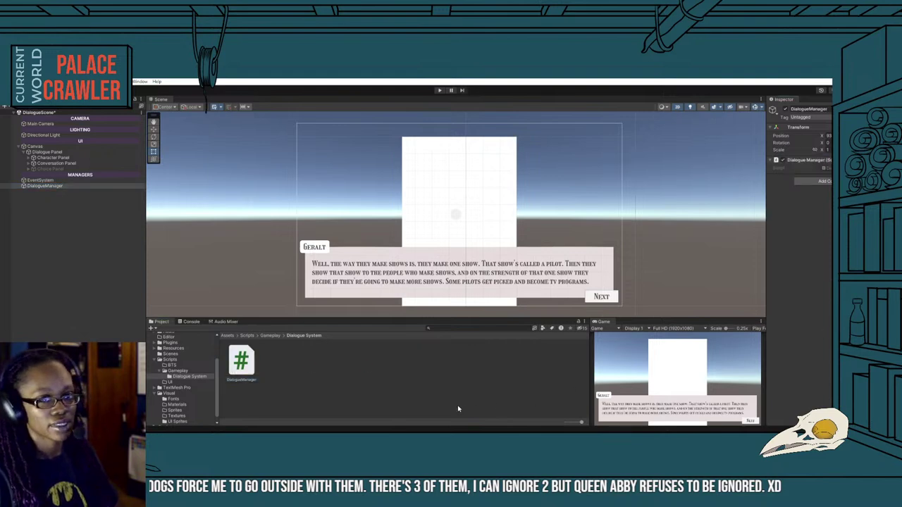
pyautogui.click(66, 213)
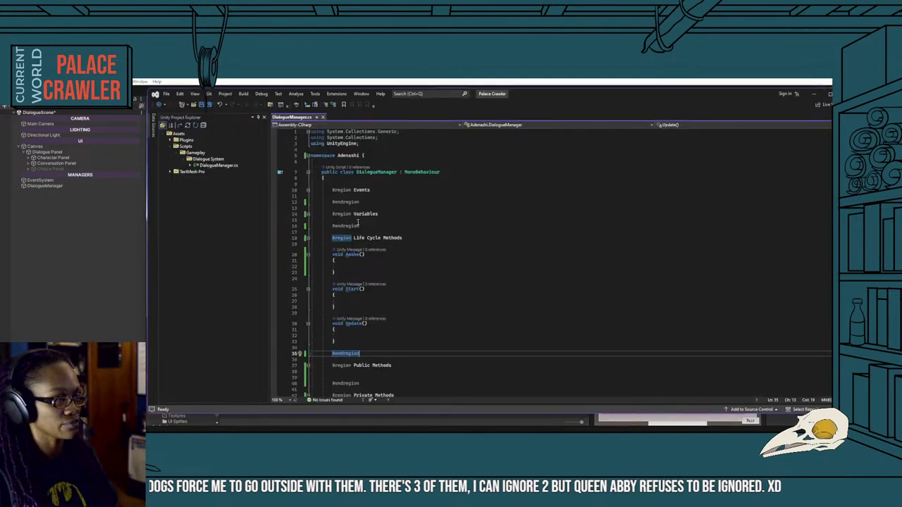
# Add blank lines under the Variables region heading.
pyautogui.click(358, 220)
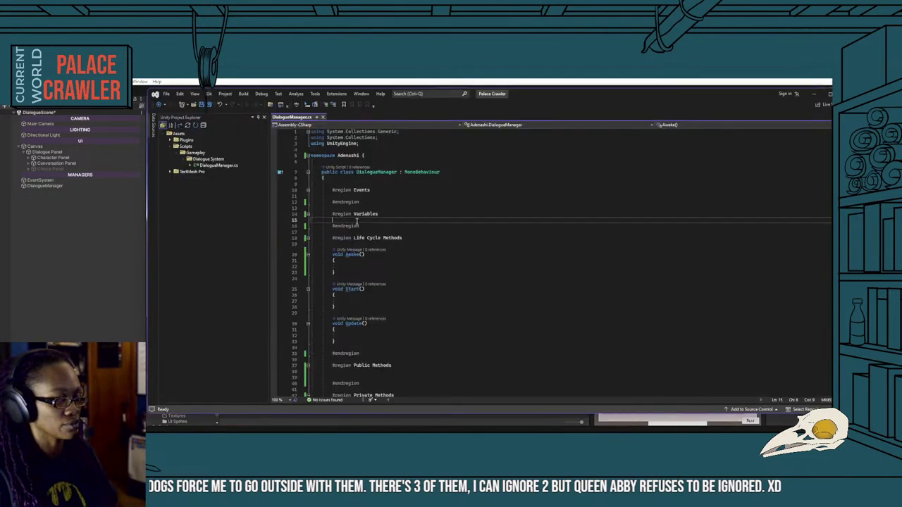
pyautogui.press('Return')
pyautogui.press('Return')
pyautogui.press('Up')
pyautogui.press('Up')
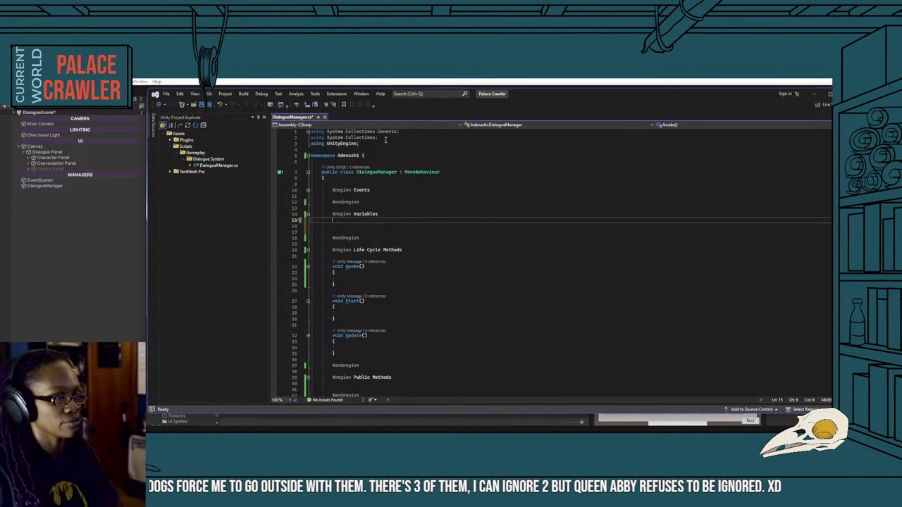
# Add 'using UnityEngine.UI;' and 'using TMPro;' to the script's using directives.
pyautogui.click(385, 140)
pyautogui.press('Return')
pyautogui.write('using')
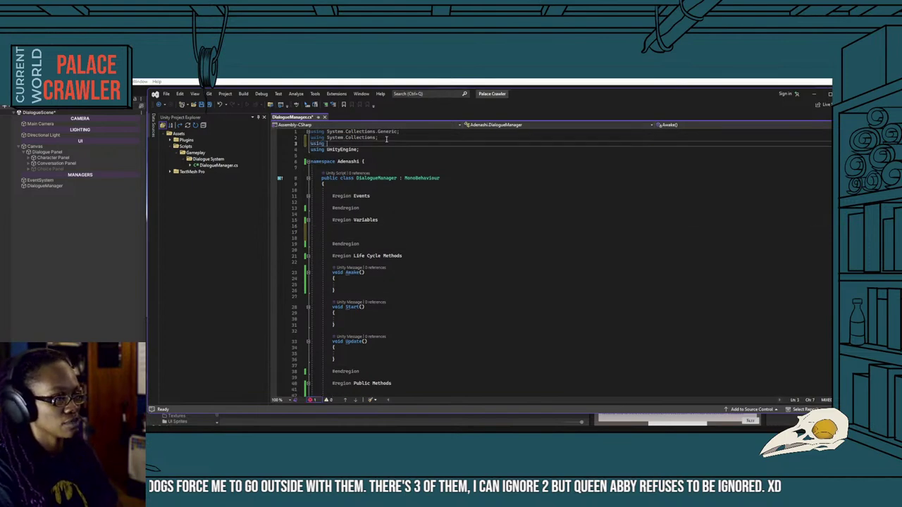
pyautogui.write('UnityEng')
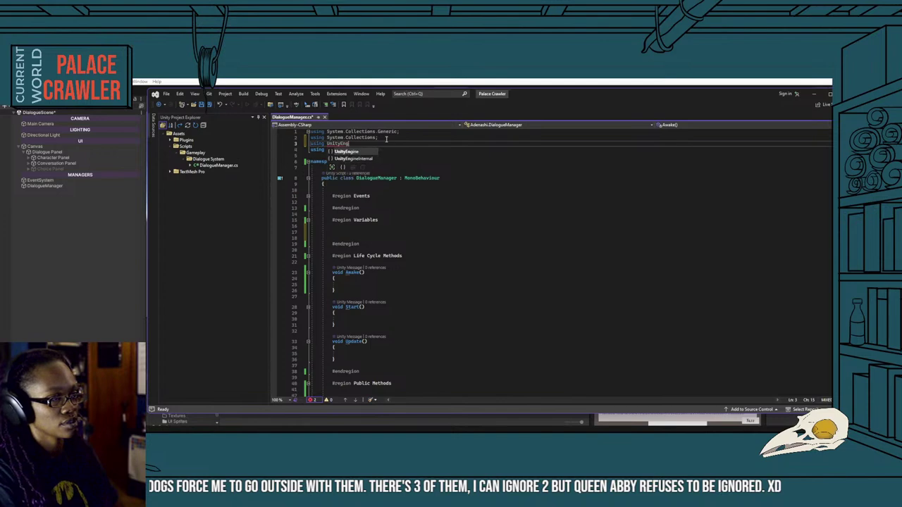
pyautogui.write('ine.UI')
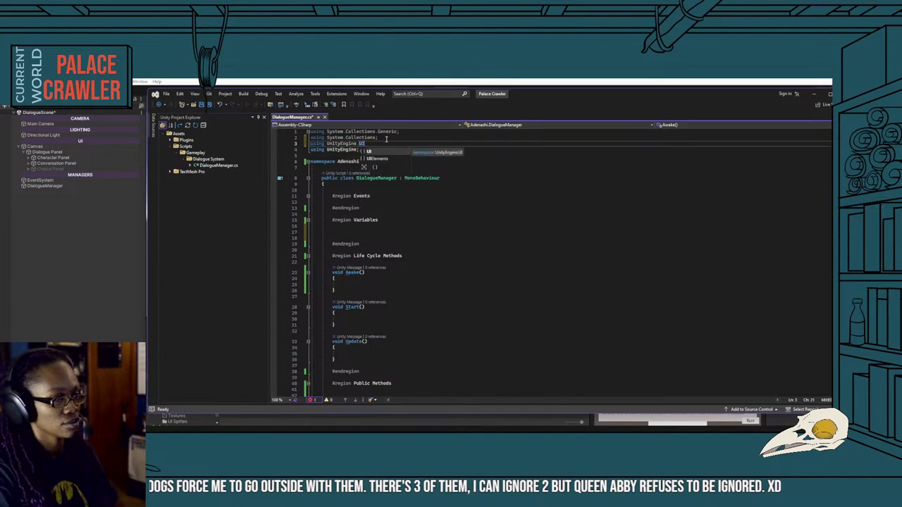
pyautogui.write(';')
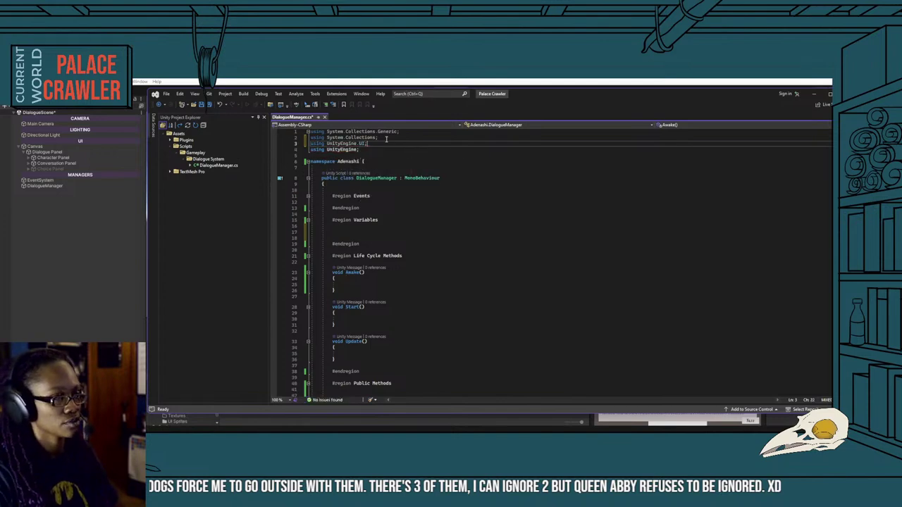
pyautogui.write(';')
pyautogui.press('Down')
pyautogui.press('End')
pyautogui.press('Return')
pyautogui.write('using ')
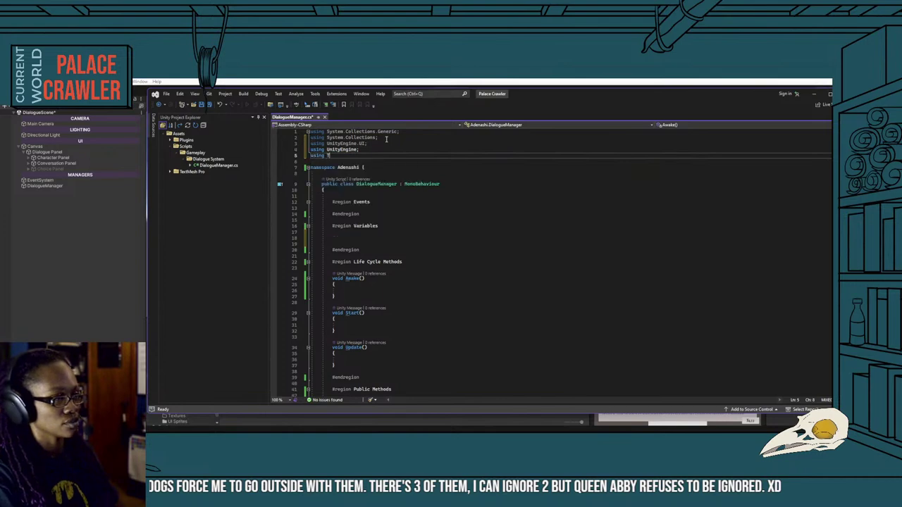
pyautogui.write('TMPro;')
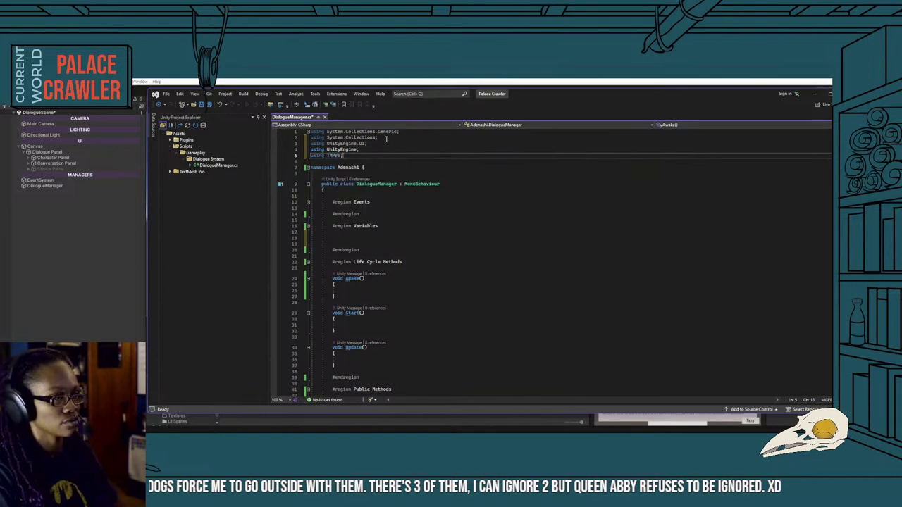
pyautogui.click(359, 238)
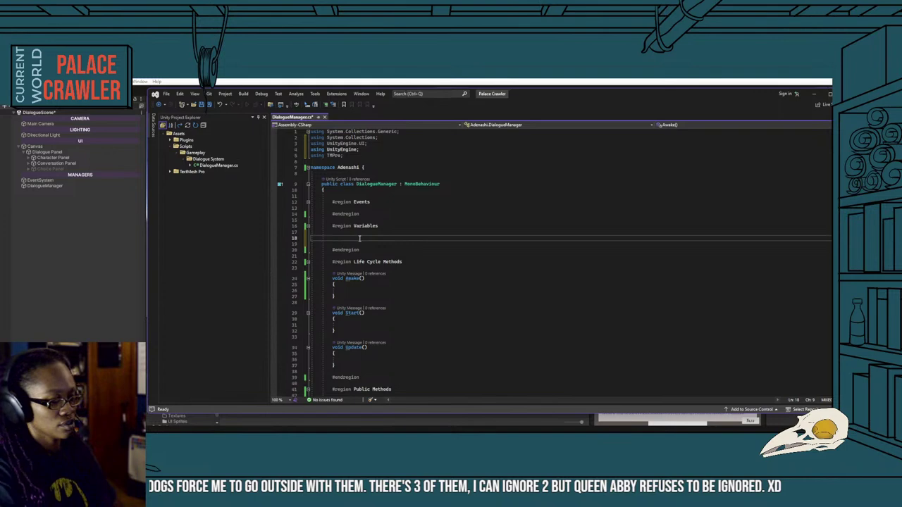
# Declare [SerializeField] TextMeshProUGUI fields _speakerName and _dialogueText in the Variables region.
pyautogui.write('[Ser')
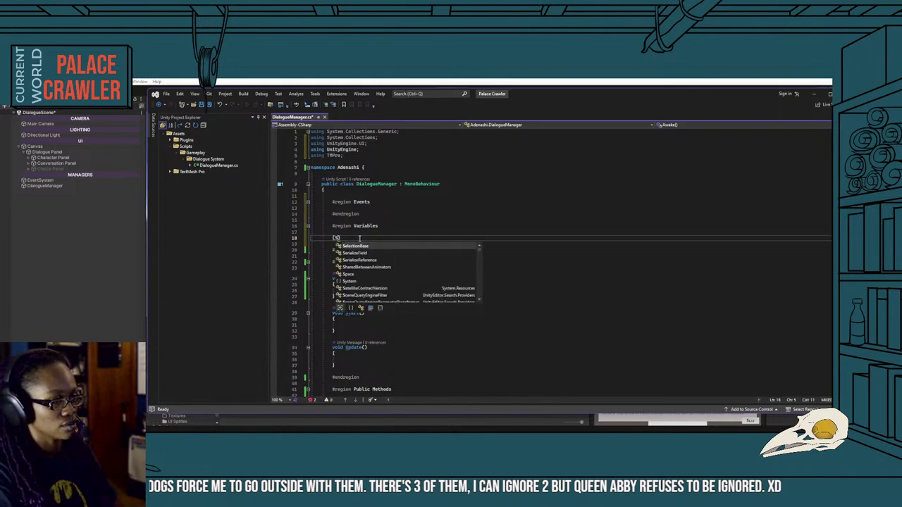
pyautogui.press('Tab')
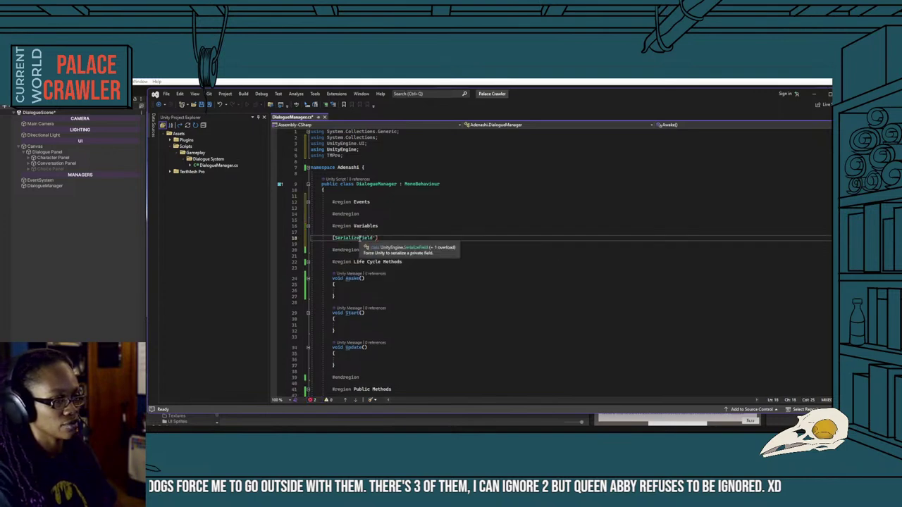
pyautogui.press('Right')
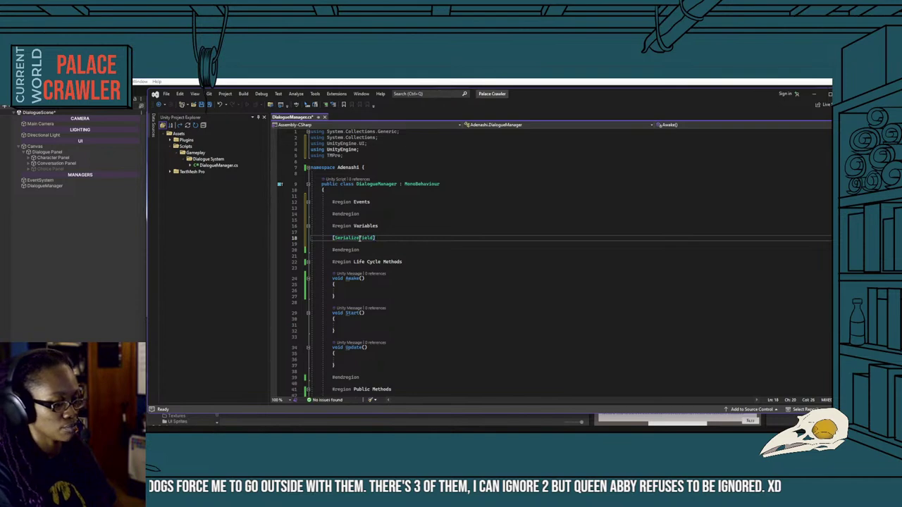
pyautogui.write('Text')
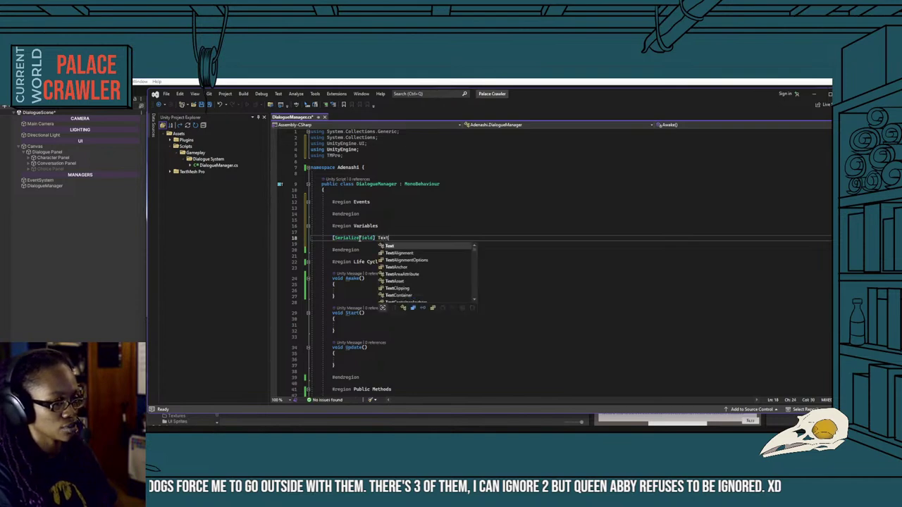
pyautogui.write('Mesh')
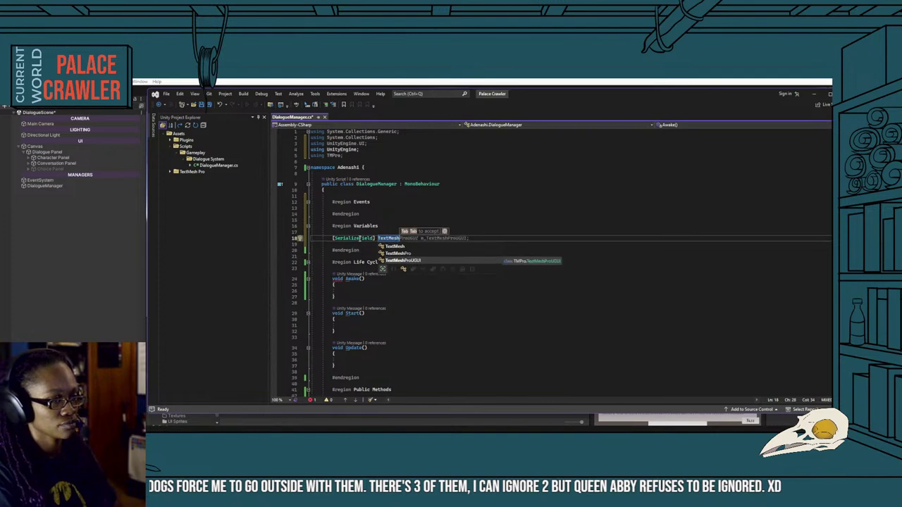
pyautogui.press('Tab')
pyautogui.press('Tab')
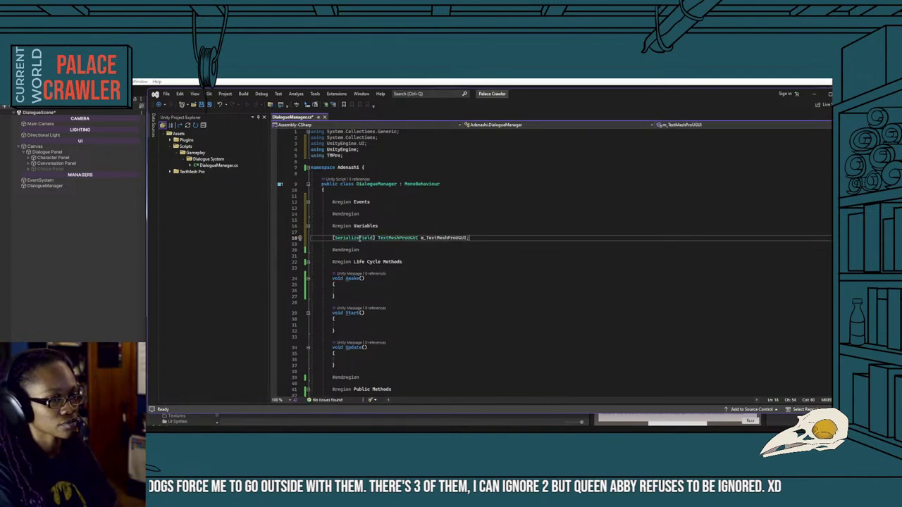
pyautogui.click(422, 238)
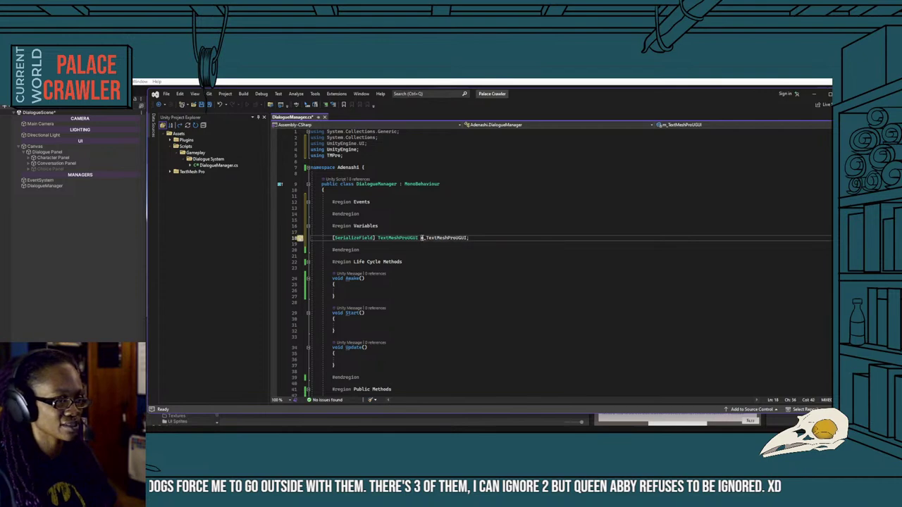
pyautogui.moveTo(421, 238); pyautogui.dragTo(467, 238)
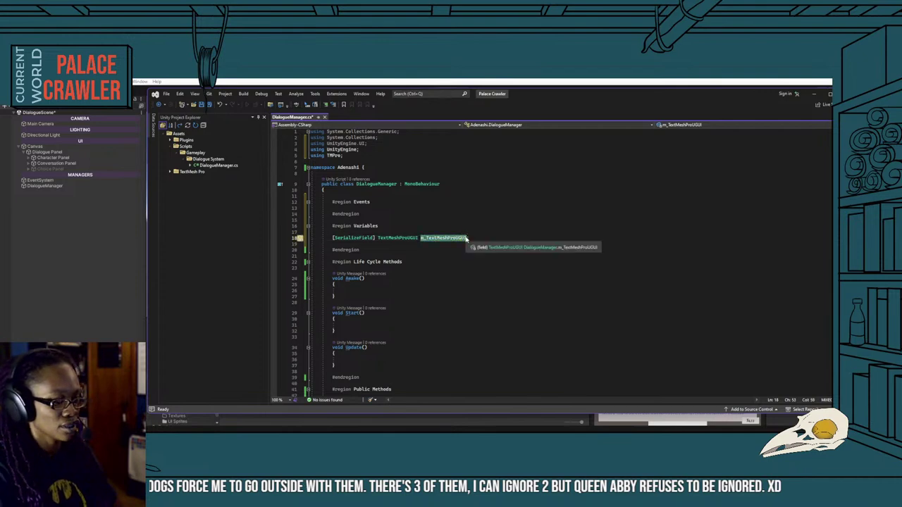
pyautogui.write('_')
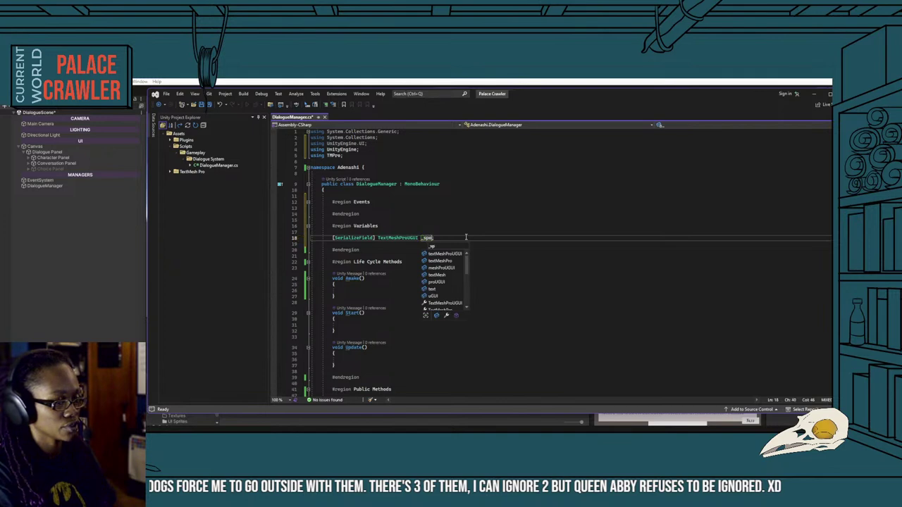
pyautogui.write('ame;')
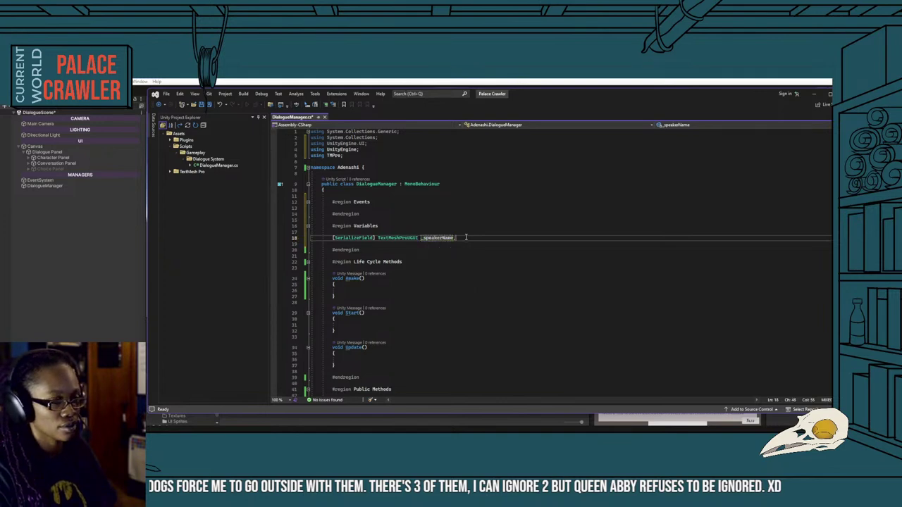
pyautogui.press('Return')
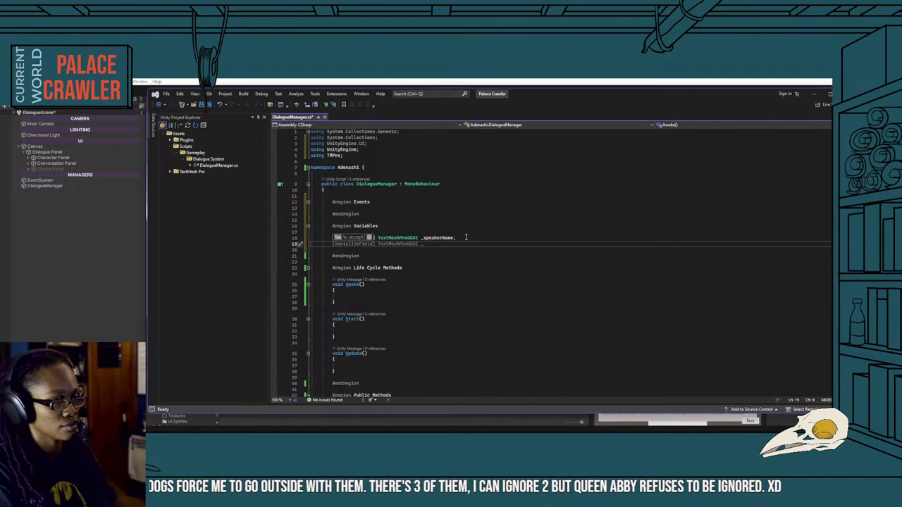
pyautogui.press('Tab')
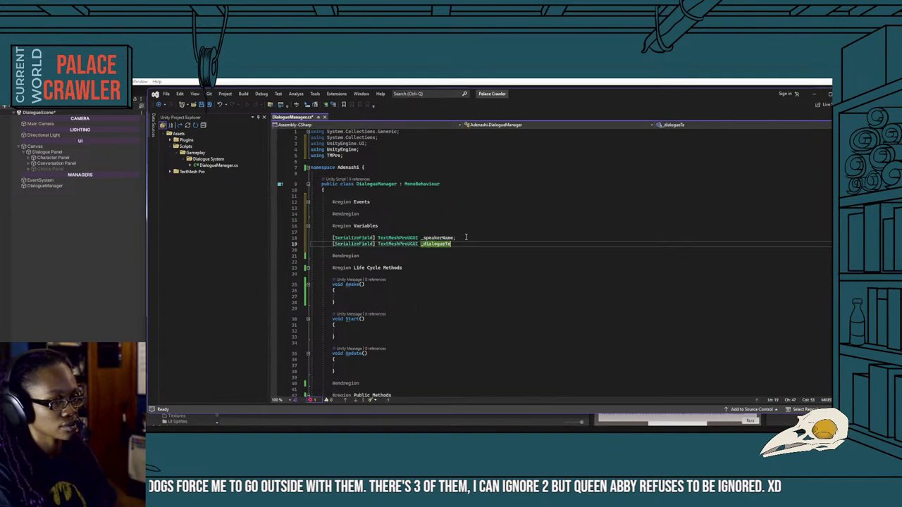
pyautogui.write('xt;')
pyautogui.press('Return')
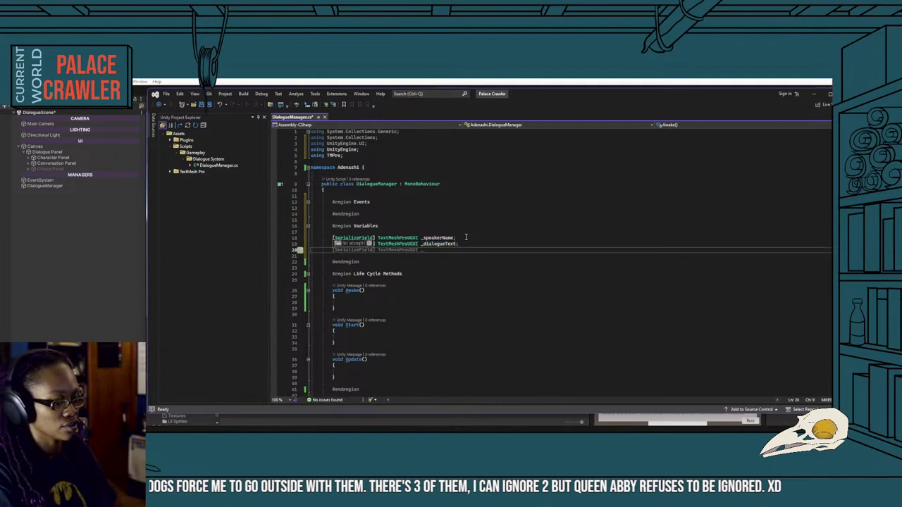
# Declare a [SerializeField] Button _nextButton field below the text fields.
pyautogui.write('[Ser')
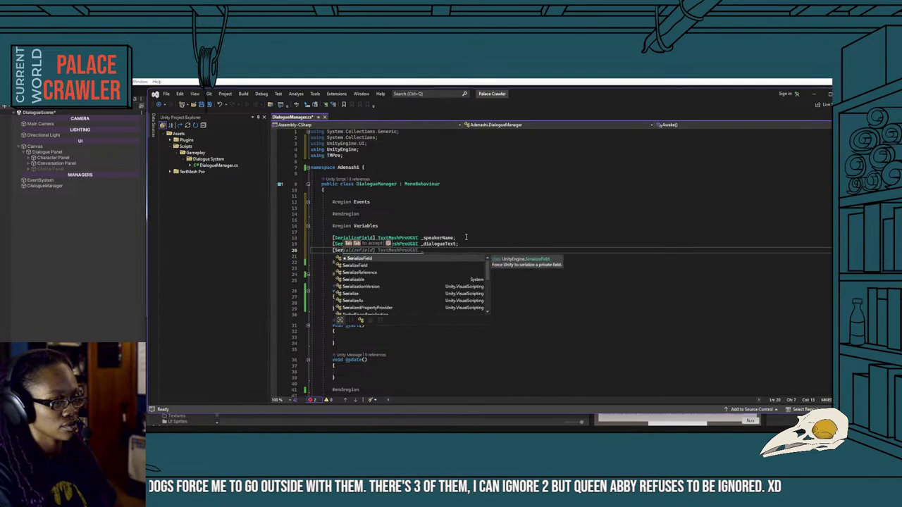
pyautogui.press('Tab')
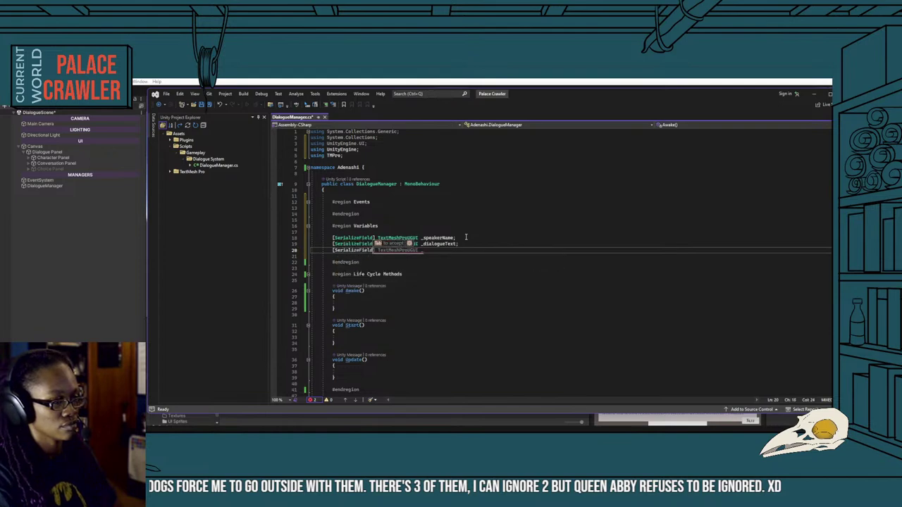
pyautogui.press('Tab')
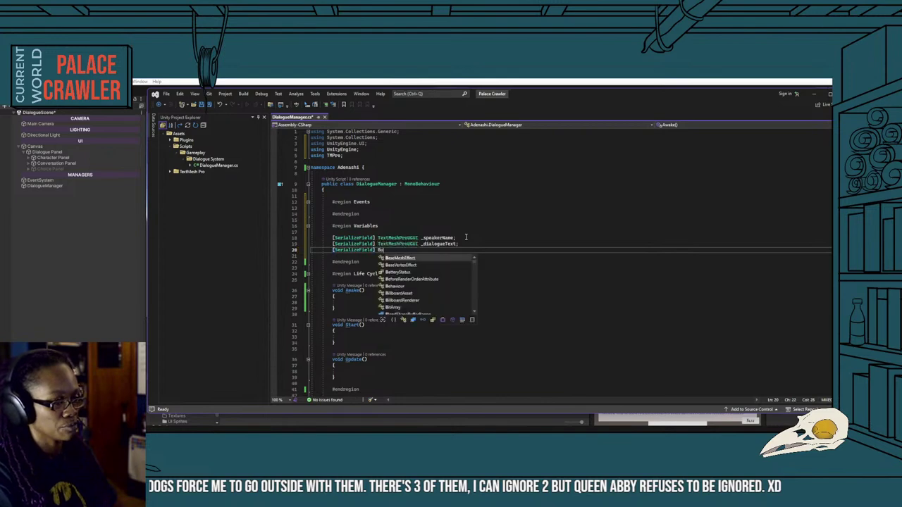
pyautogui.write('Button _cancelButton;')
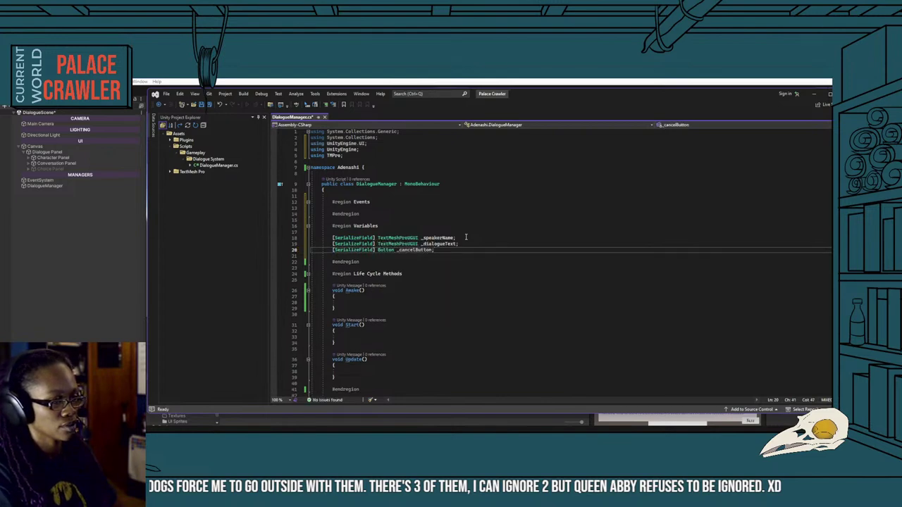
pyautogui.click(400, 250)
pyautogui.press('Delete')
pyautogui.press('Delete')
pyautogui.press('Delete')
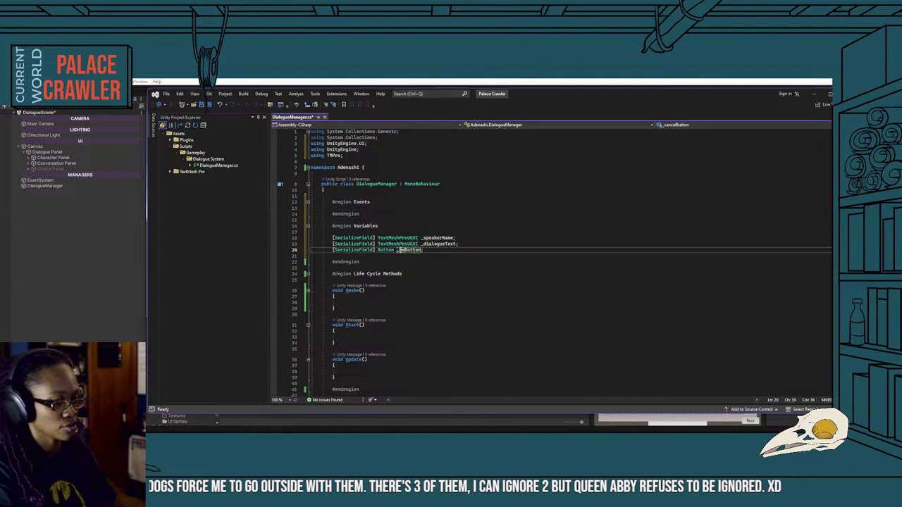
pyautogui.write('ext')
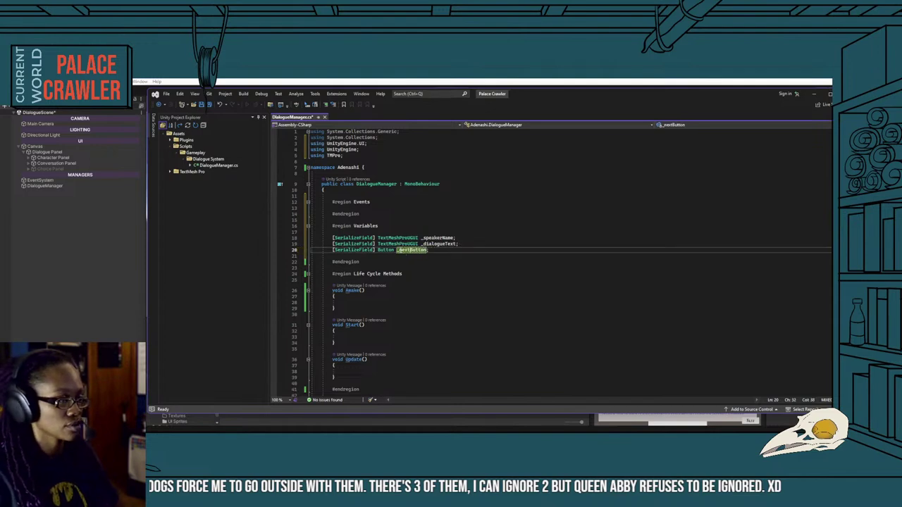
pyautogui.click(461, 254)
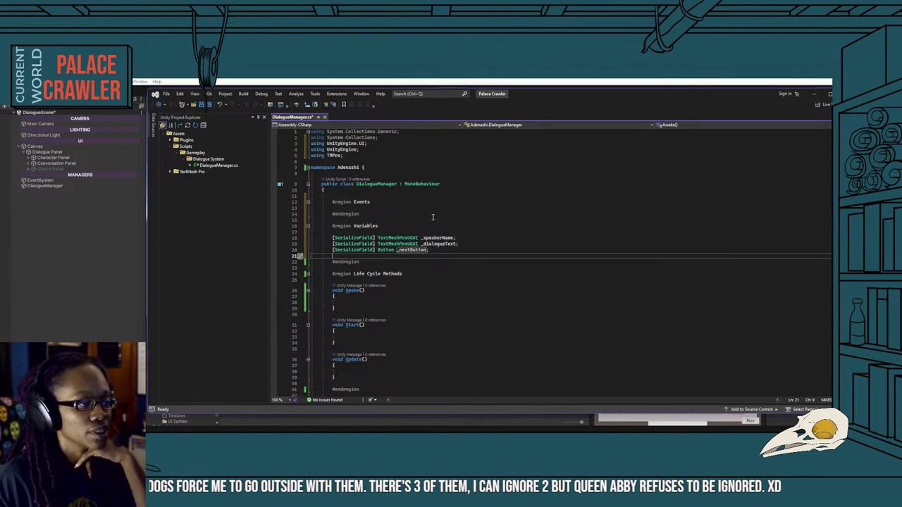
pyautogui.press('Return')
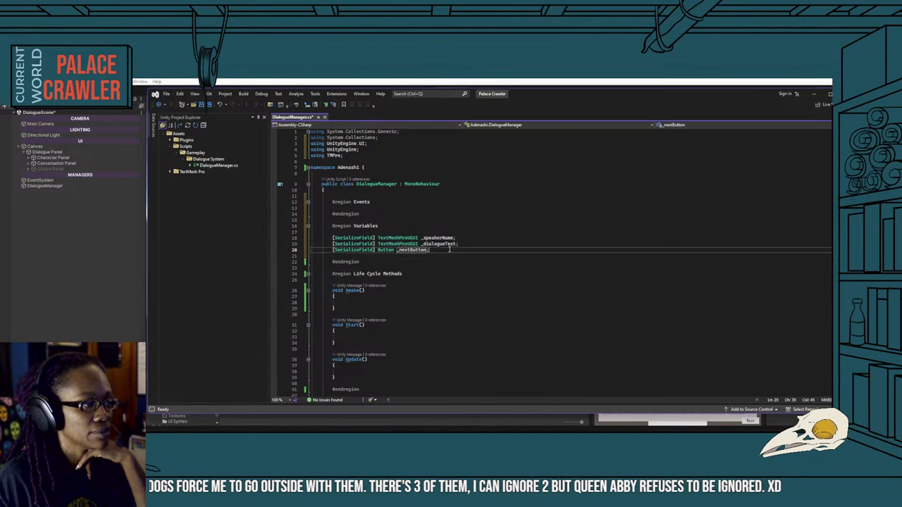
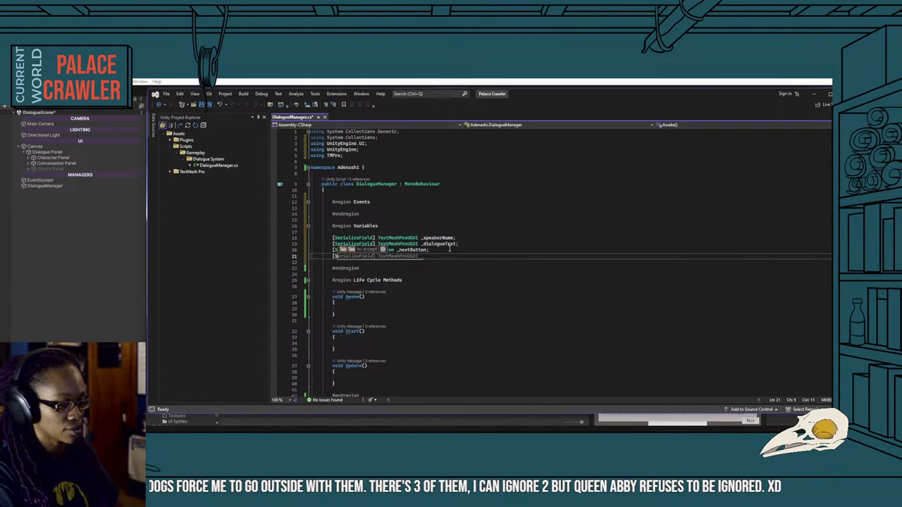
# Declare a serialized GameObject field _singleCharacterPanel below _nextButton.
pyautogui.write('[Ser')
pyautogui.press('Tab')
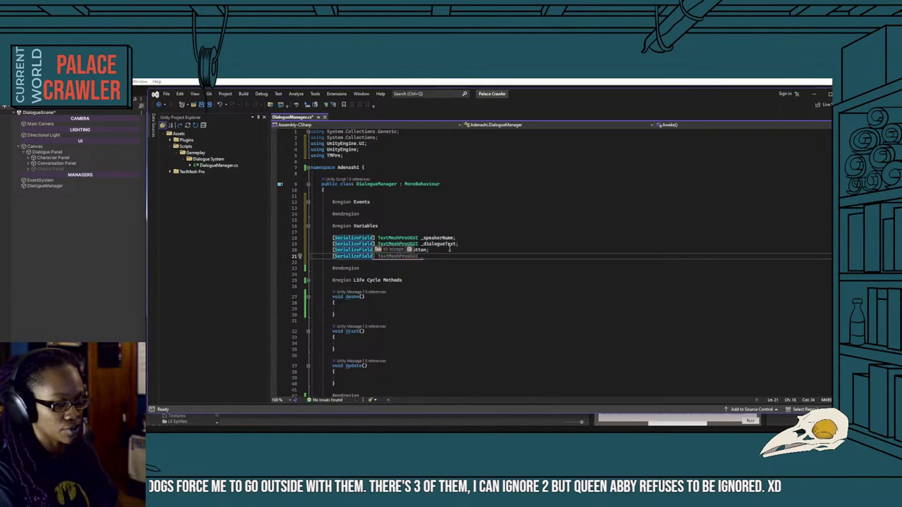
pyautogui.press('Down')
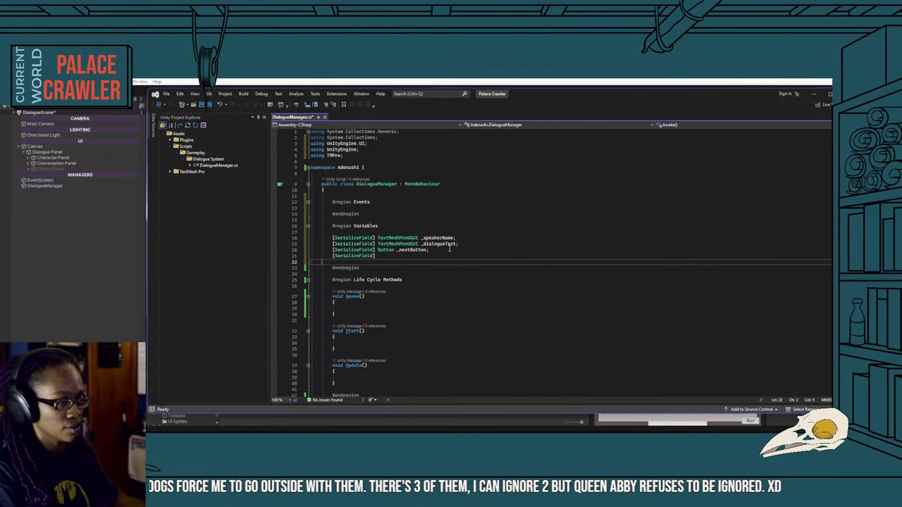
pyautogui.press('BackSpace')
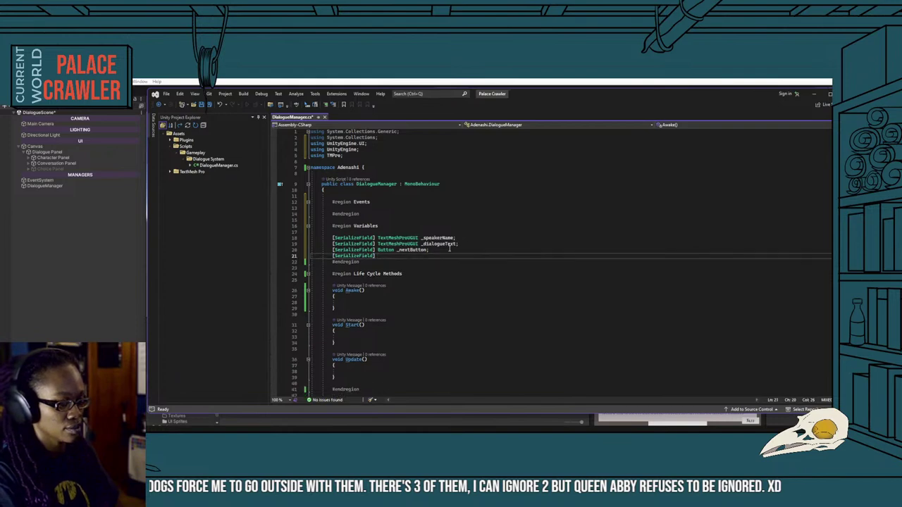
pyautogui.write('Gam')
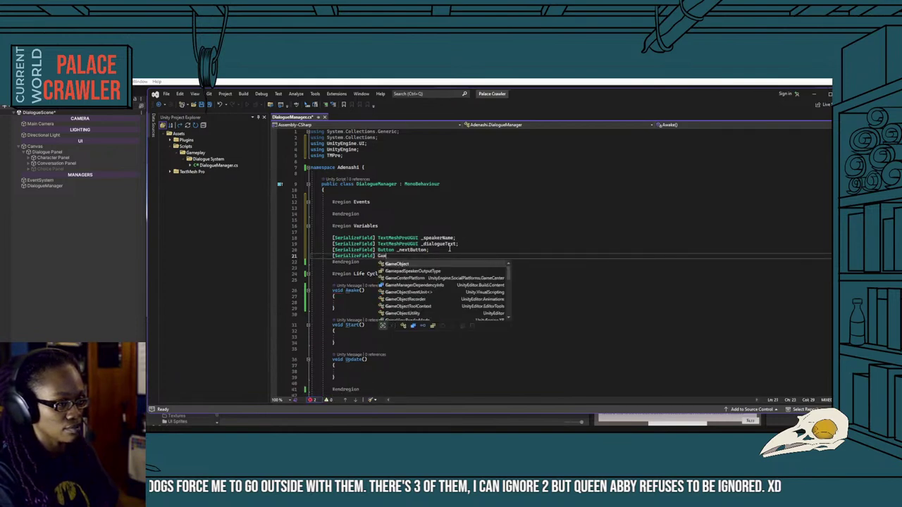
pyautogui.press('Tab')
pyautogui.write('_')
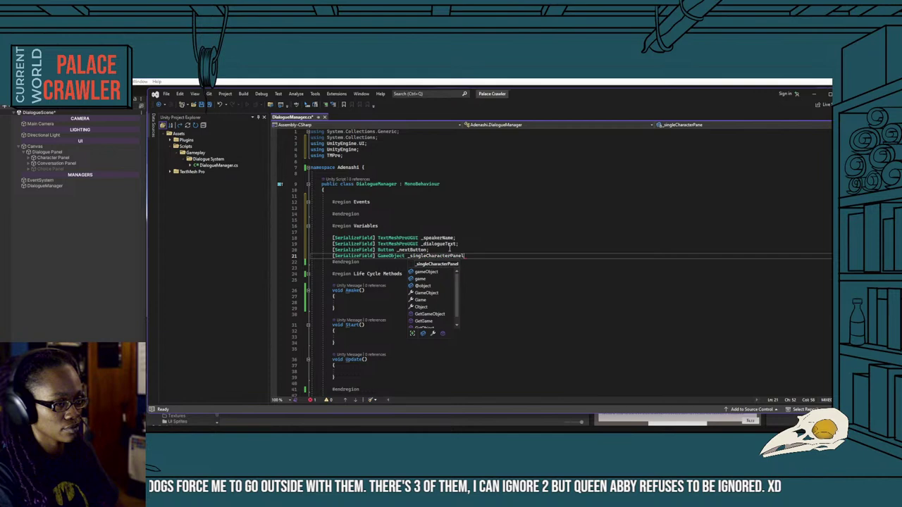
pyautogui.write('nel;')
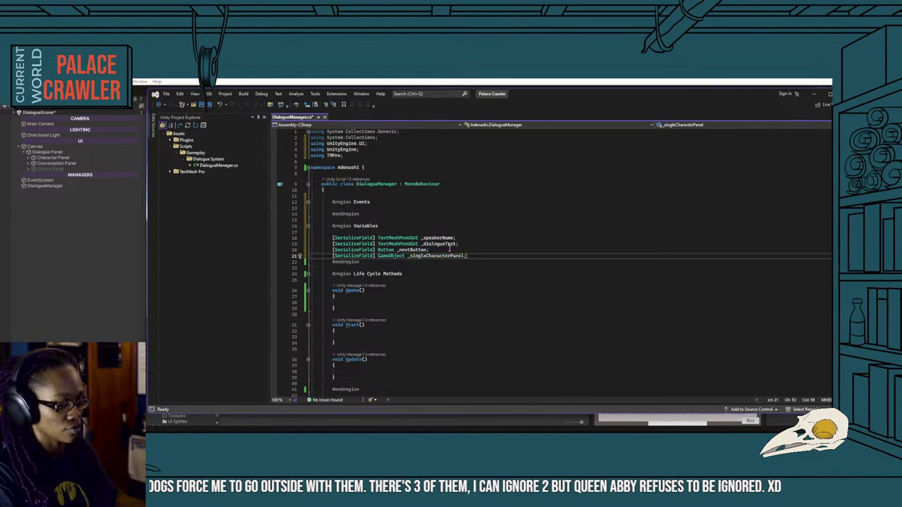
# Duplicate it as _twoCharacterPanel and begin a serialized Image field below.
pyautogui.hotkey('ctrl', 'd')
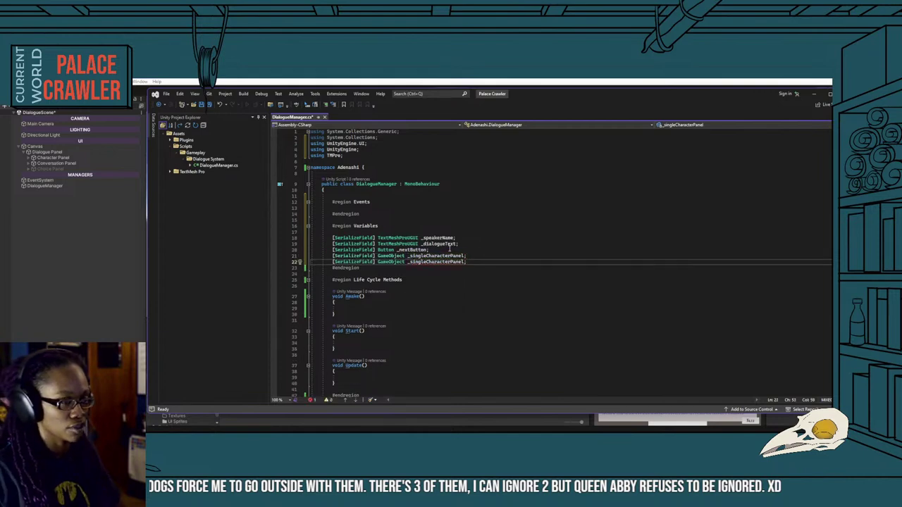
pyautogui.click(426, 261)
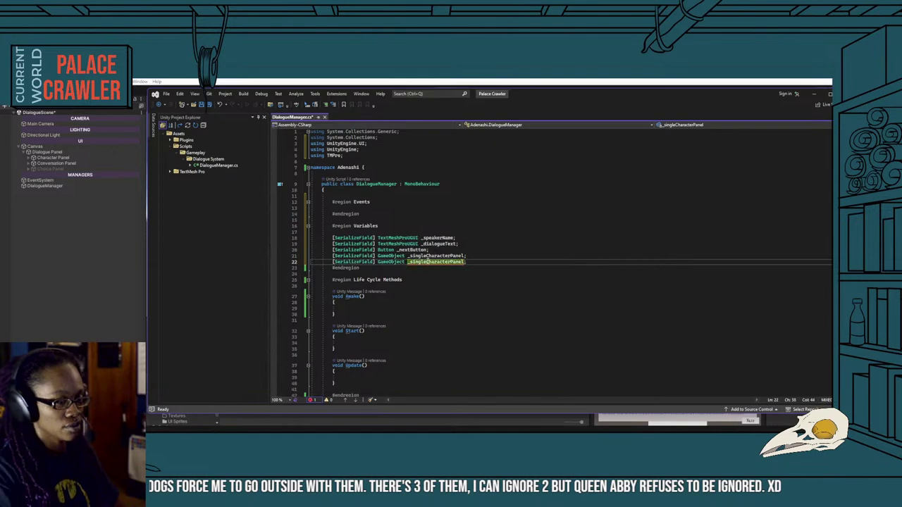
pyautogui.press('BackSpace')
pyautogui.press('BackSpace')
pyautogui.press('BackSpace')
pyautogui.press('BackSpace')
pyautogui.press('BackSpace')
pyautogui.press('BackSpace')
pyautogui.write('two')
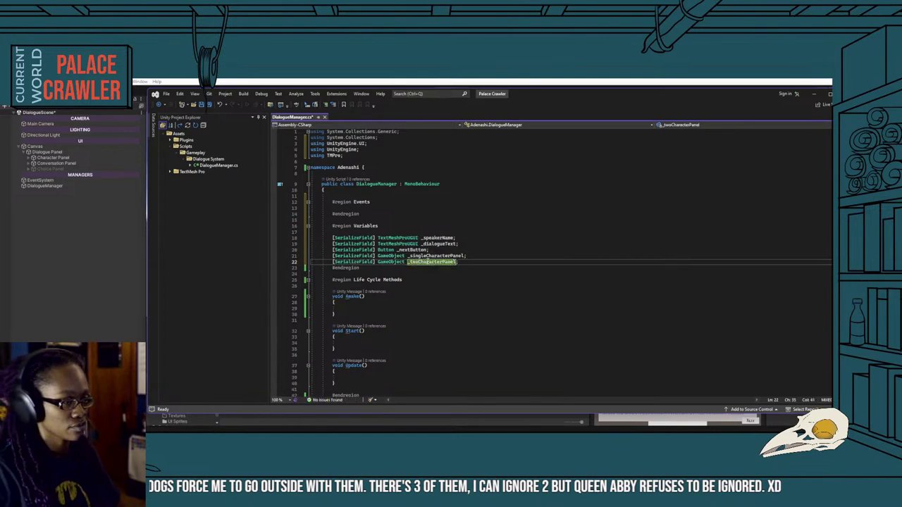
pyautogui.press('Return')
pyautogui.press('Return')
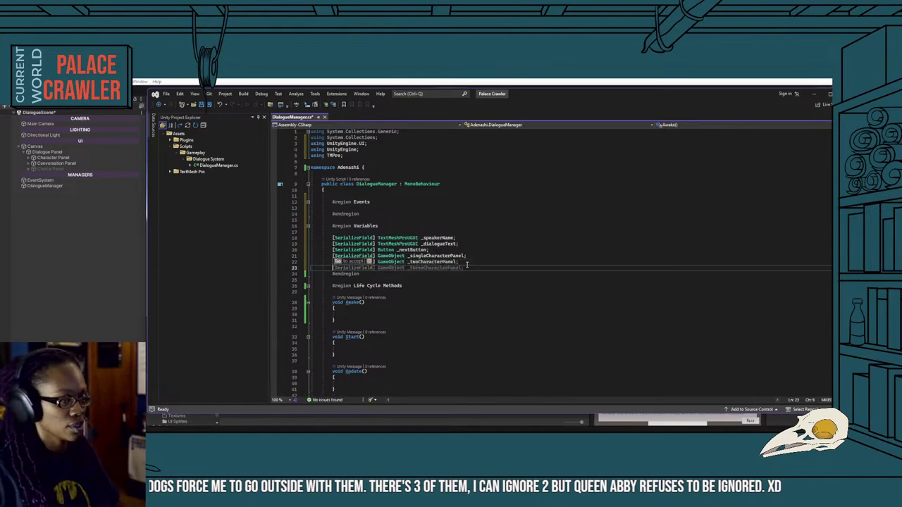
pyautogui.click(471, 258)
pyautogui.press('Return')
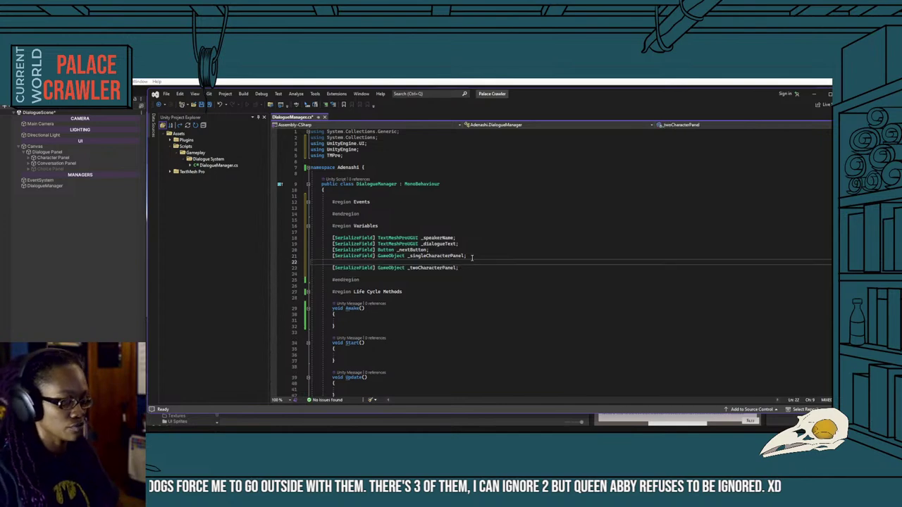
pyautogui.write('[SerializeField]')
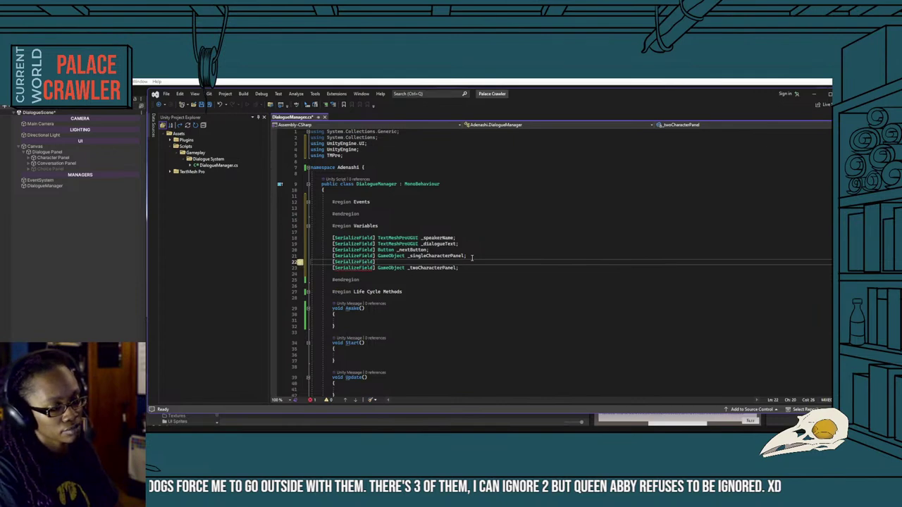
pyautogui.write(' Image ')
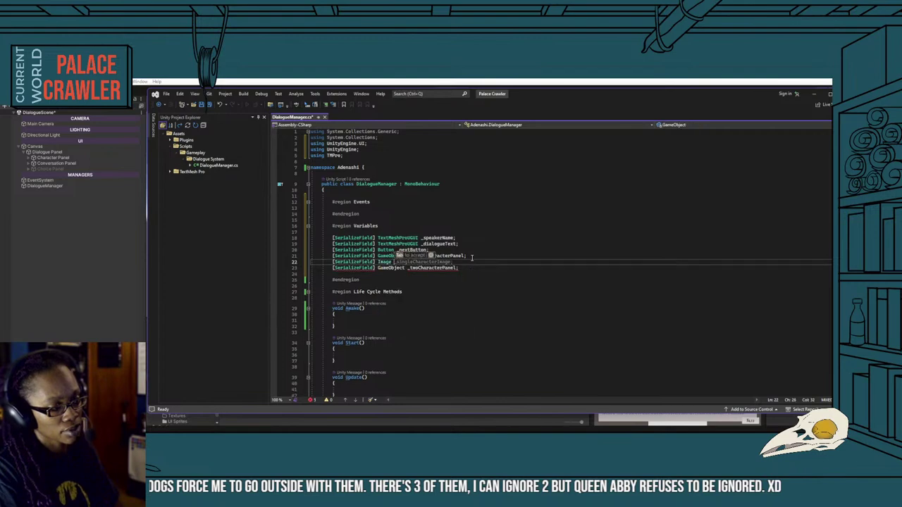
pyautogui.write('_')
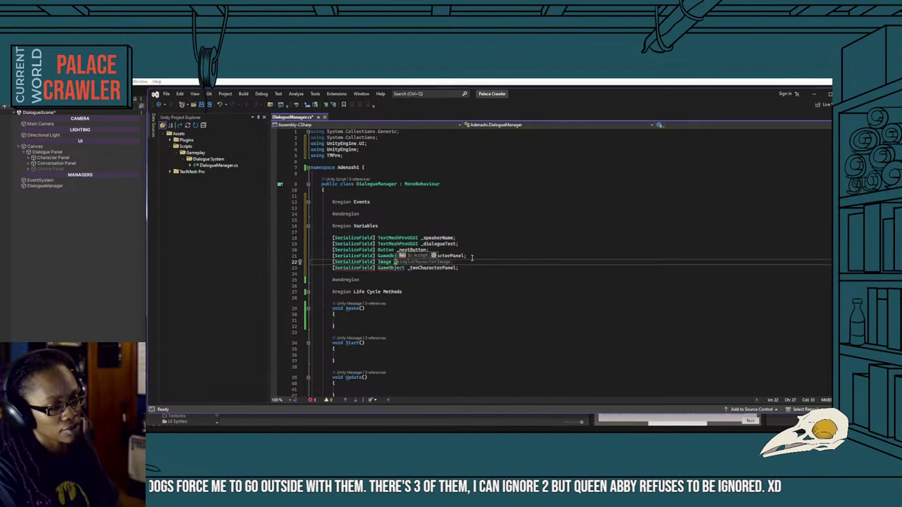
# Complete the Image field and rename it _centerCharacterImage.
pyautogui.press('Tab')
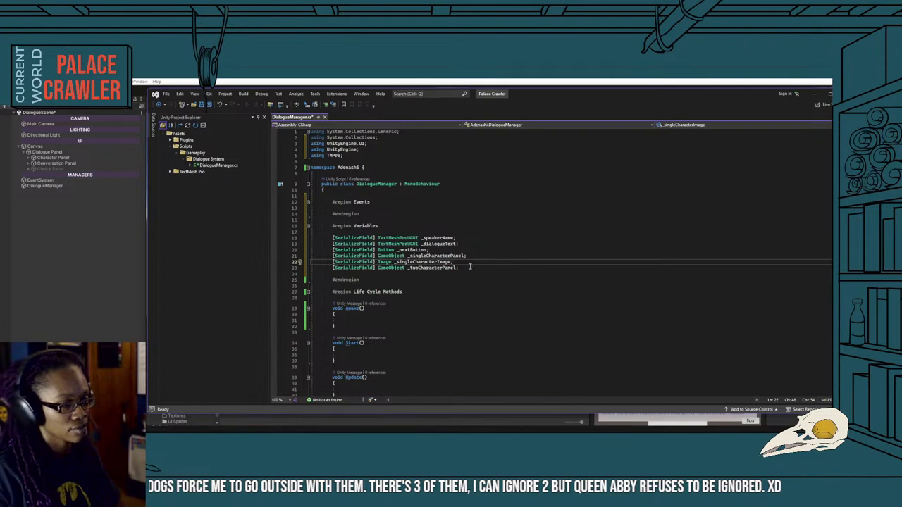
pyautogui.click(470, 268)
pyautogui.press('Return')
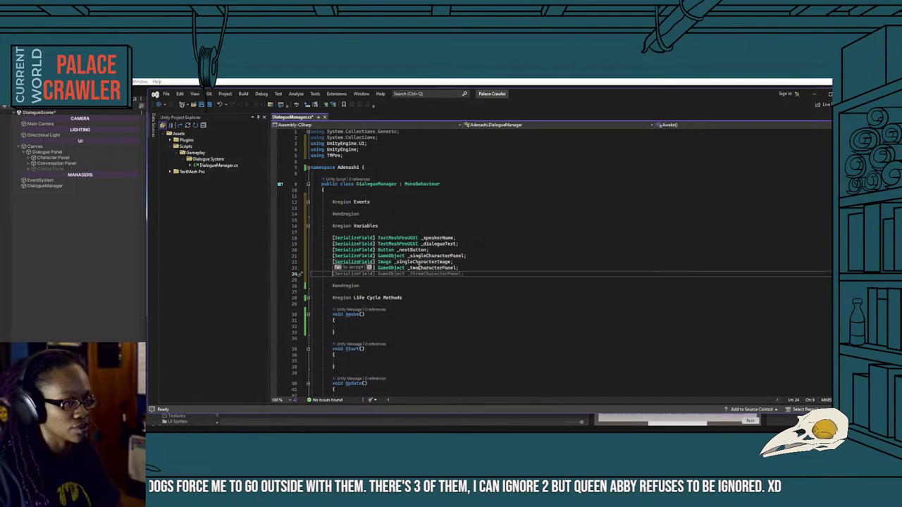
pyautogui.moveTo(396, 261); pyautogui.dragTo(411, 262)
pyautogui.hotkey('ctrl', 'r')
pyautogui.hotkey('ctrl', 'r')
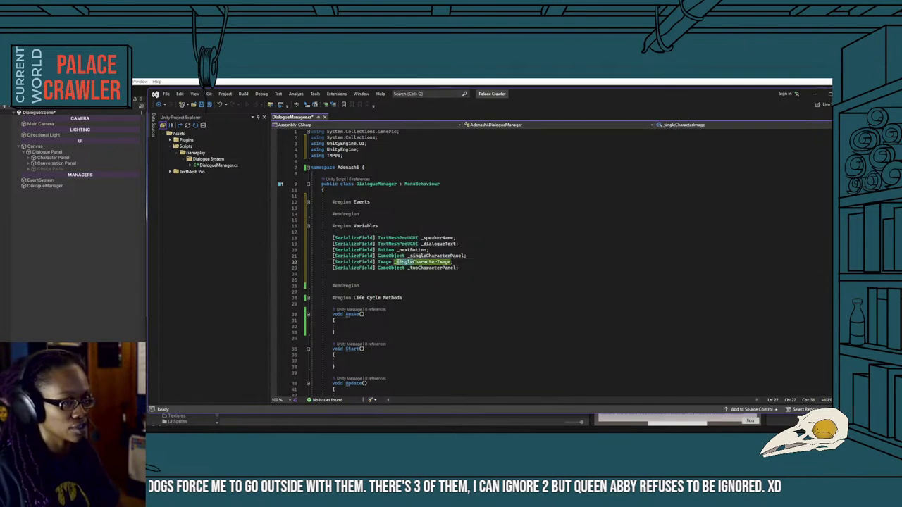
pyautogui.write('center')
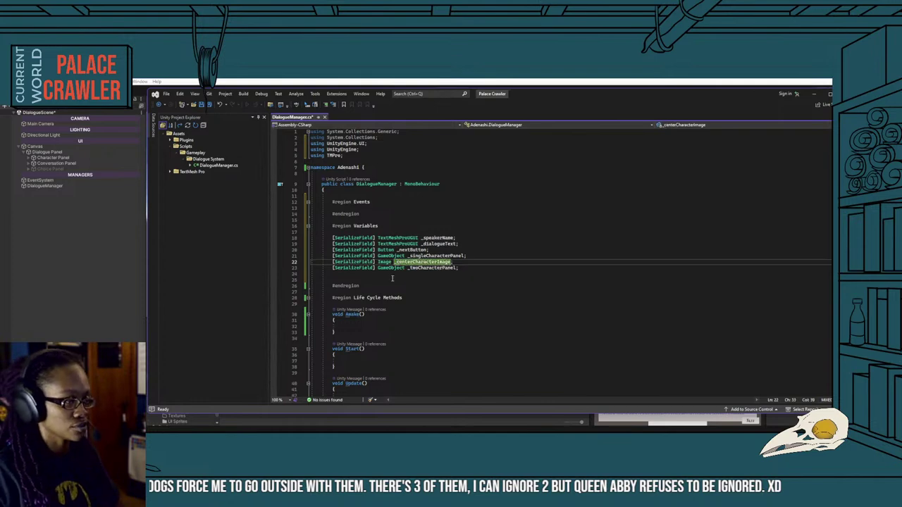
pyautogui.press('Return')
# Duplicate it into _leftCharacterImage and _rightCharacterImage, with _twoCharacterPanel moved above them.
pyautogui.click(463, 262)
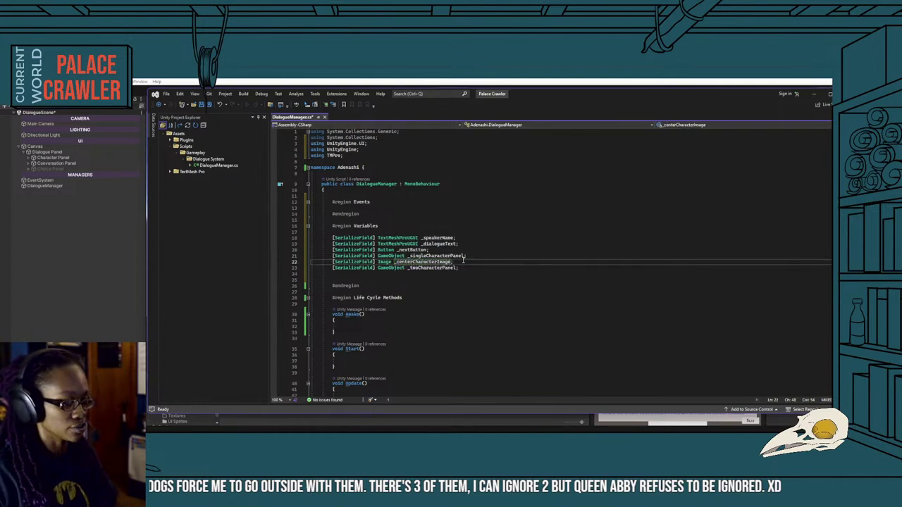
pyautogui.hotkey('ctrl', 'd')
pyautogui.hotkey('ctrl', 'd')
pyautogui.click(463, 281)
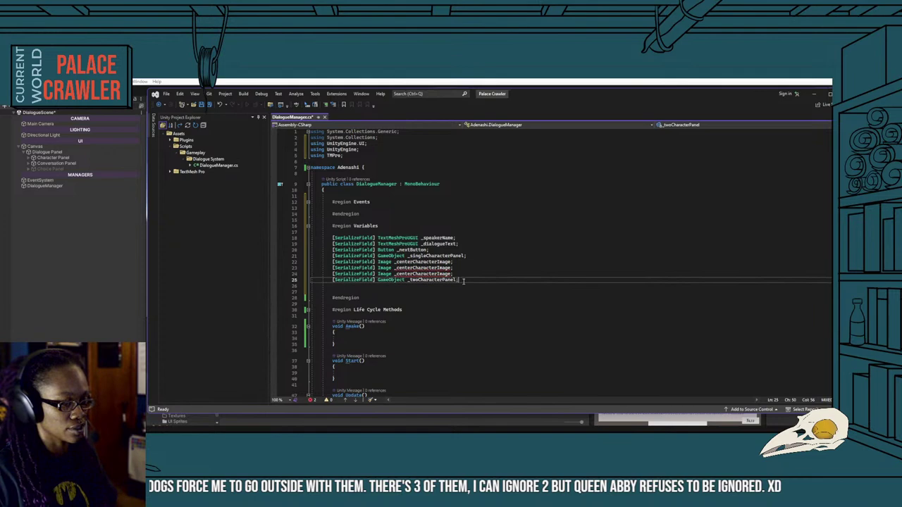
pyautogui.hotkey('alt', 'Up')
pyautogui.hotkey('alt', 'Up')
pyautogui.click(413, 274)
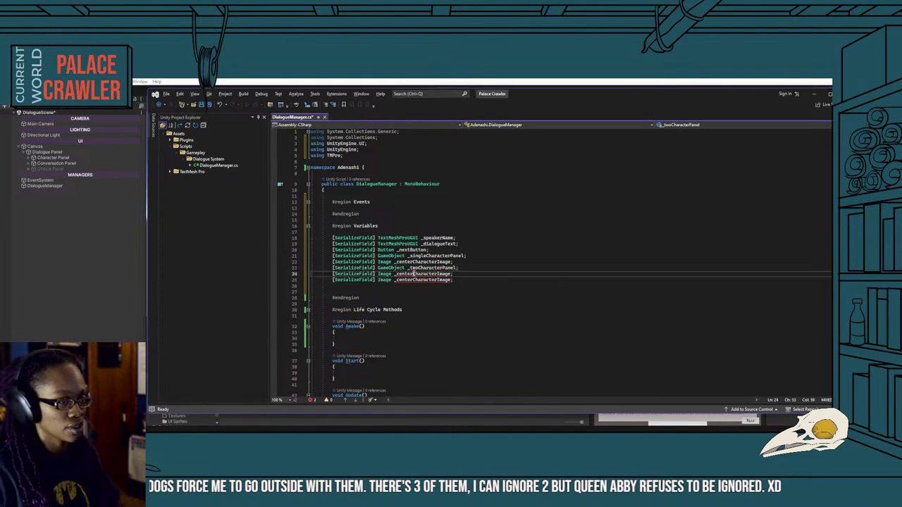
pyautogui.press('BackSpace')
pyautogui.press('BackSpace')
pyautogui.press('BackSpace')
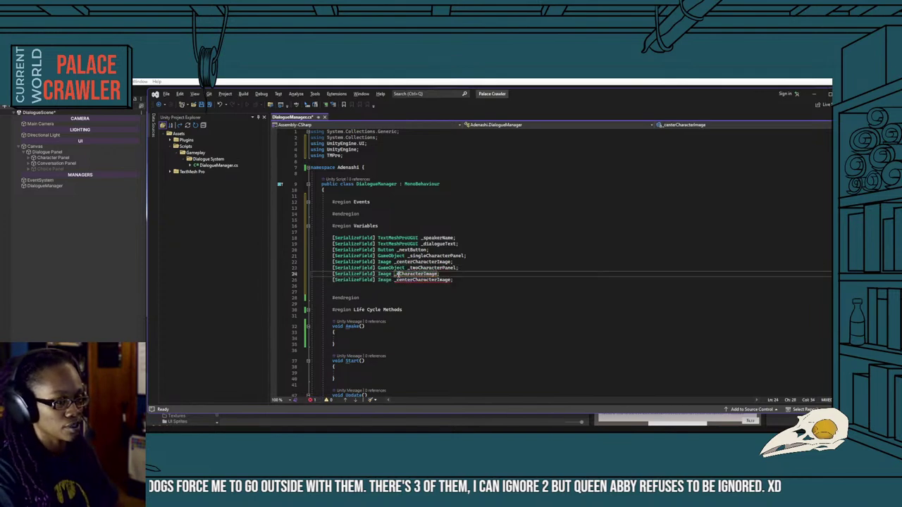
pyautogui.write('left')
pyautogui.click(401, 280)
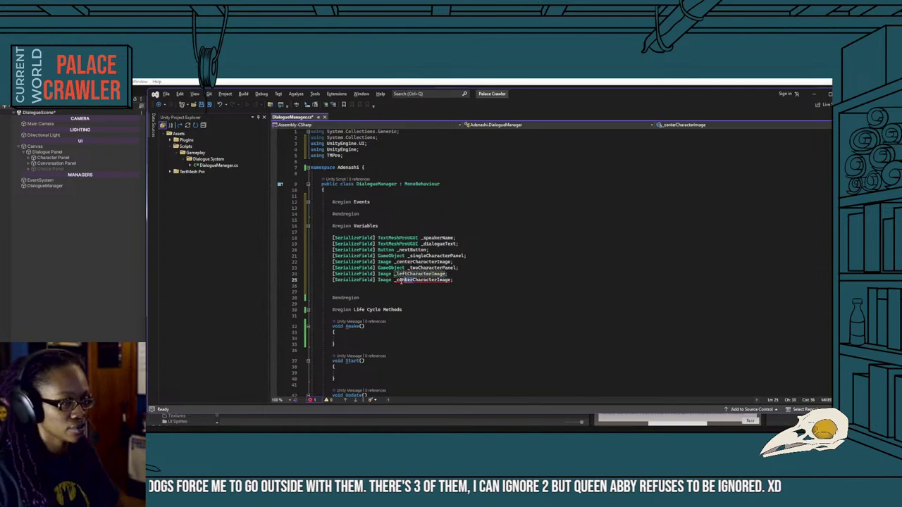
pyautogui.write('right')
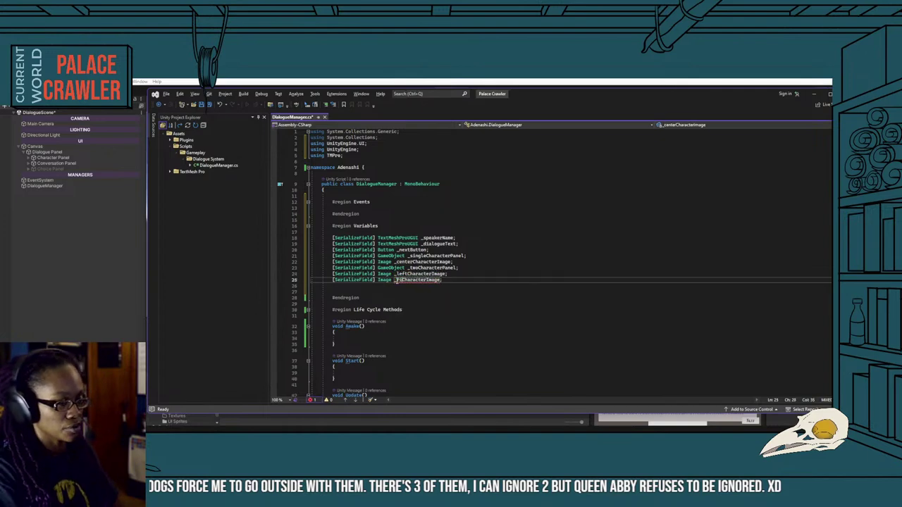
# Separate the base, single-character and two-character field groups with blank lines.
pyautogui.click(465, 255)
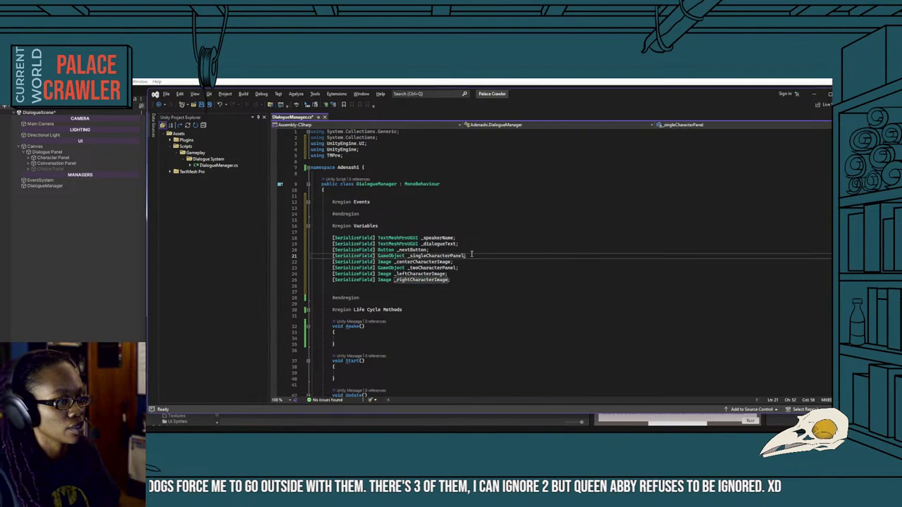
pyautogui.click(462, 250)
pyautogui.press('Return')
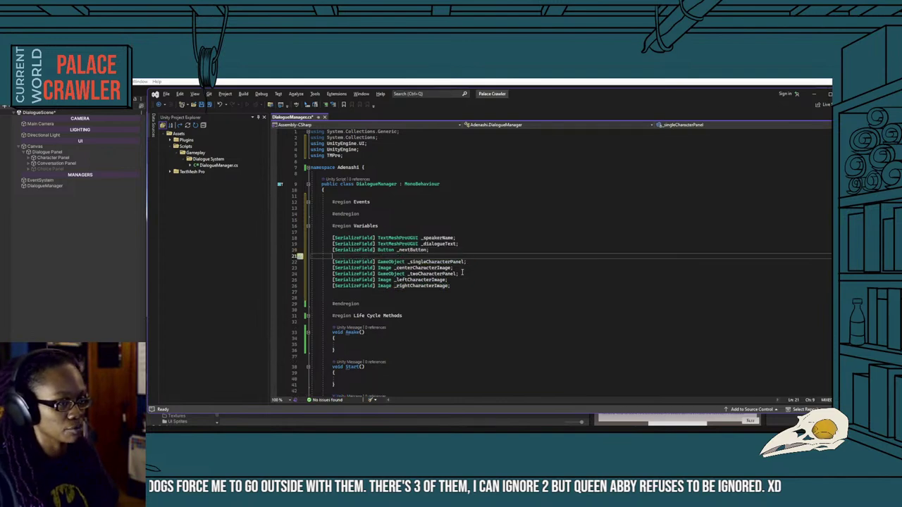
pyautogui.click(463, 269)
pyautogui.press('Return')
pyautogui.click(446, 231)
pyautogui.write('[H')
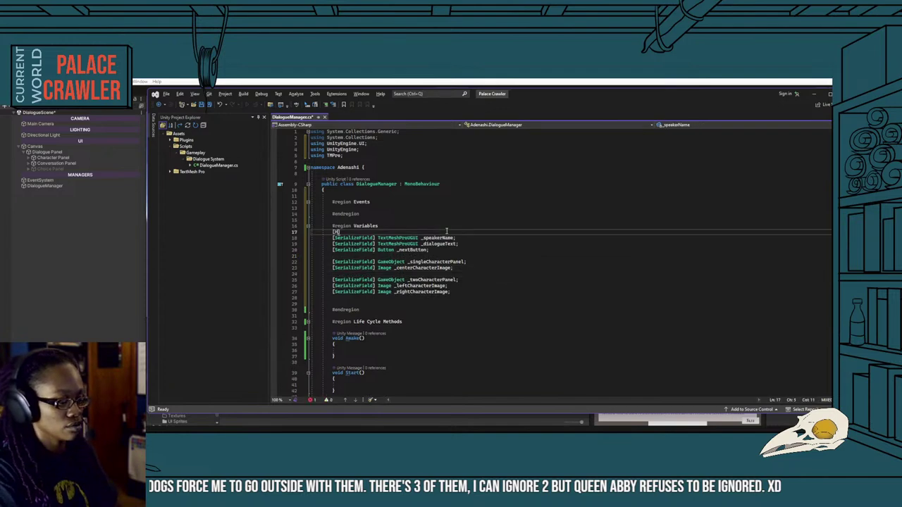
# Add 'Base' and 'Single Character' headers above their field groups.
pyautogui.write('eader("Base Elements')
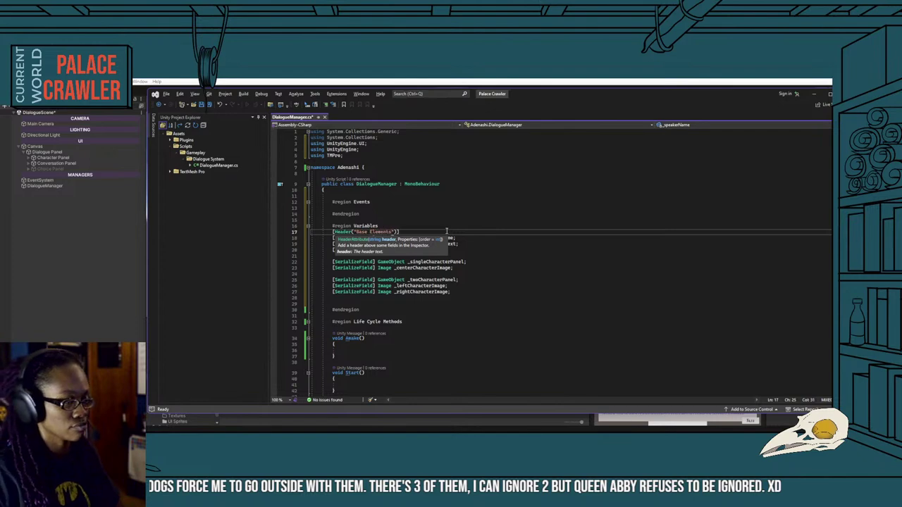
pyautogui.click(471, 256)
pyautogui.press('Return')
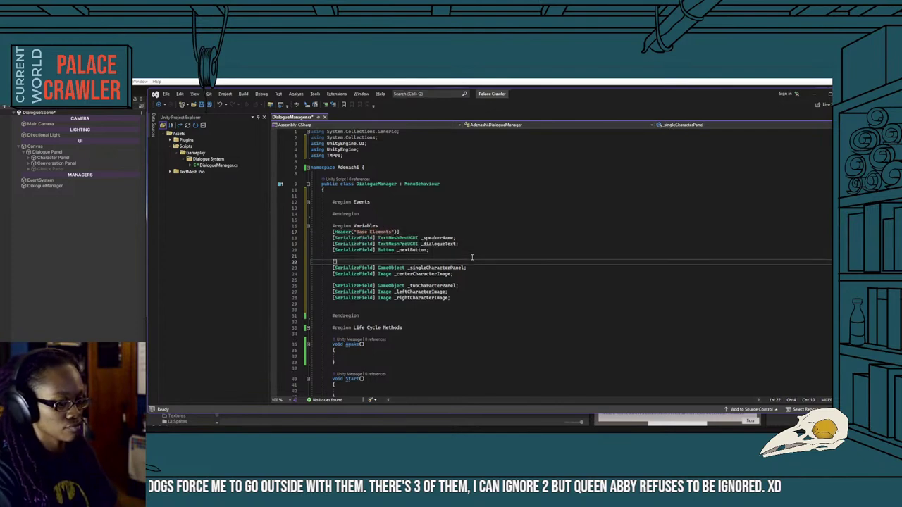
pyautogui.write('Header("Singl')
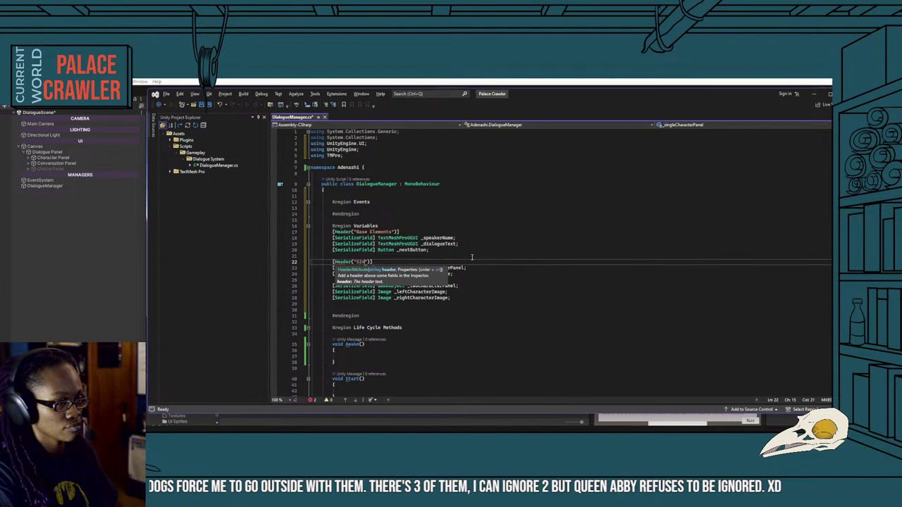
pyautogui.write('e Character')
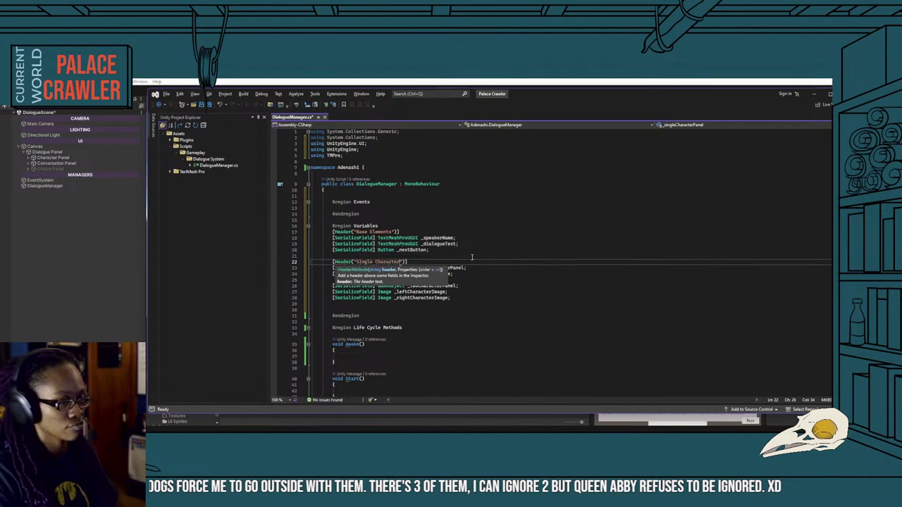
pyautogui.press('Escape')
# Add a 'Two Characters' header above the two-character fields and save the script.
pyautogui.click(469, 282)
pyautogui.press('Return')
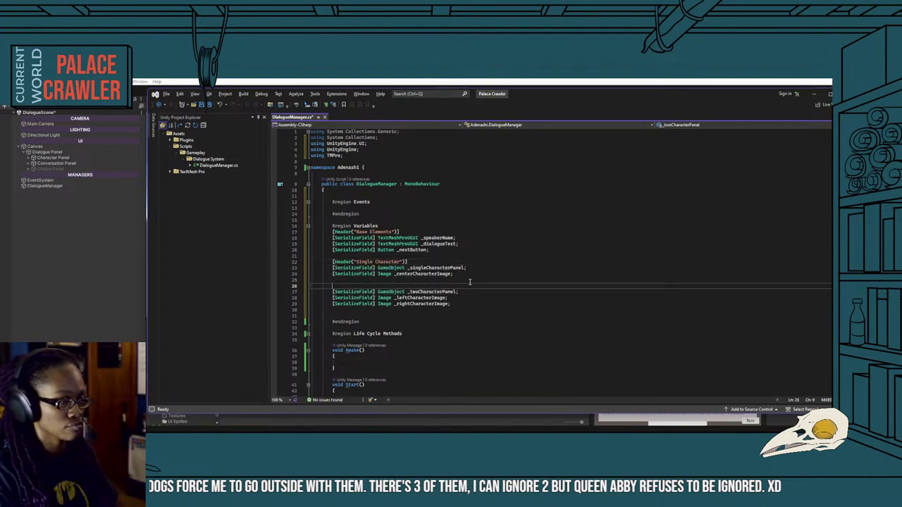
pyautogui.write('[Header')
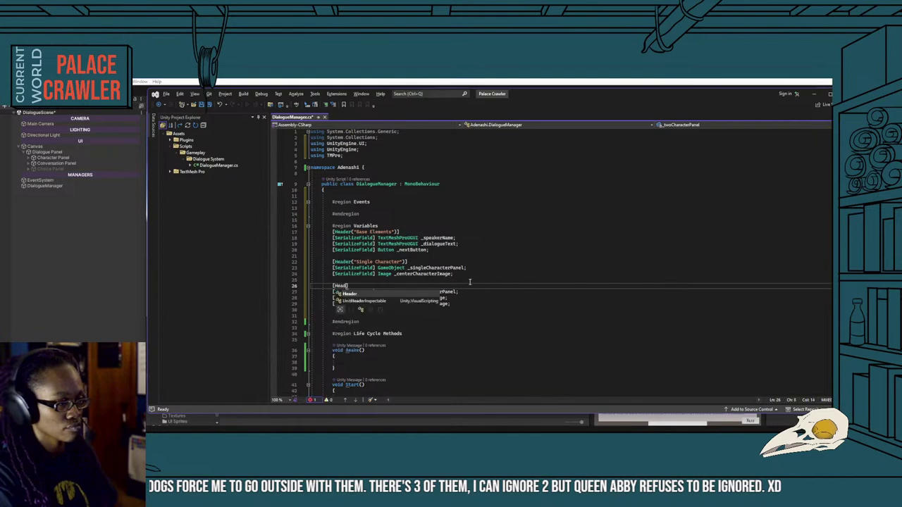
pyautogui.write('(')
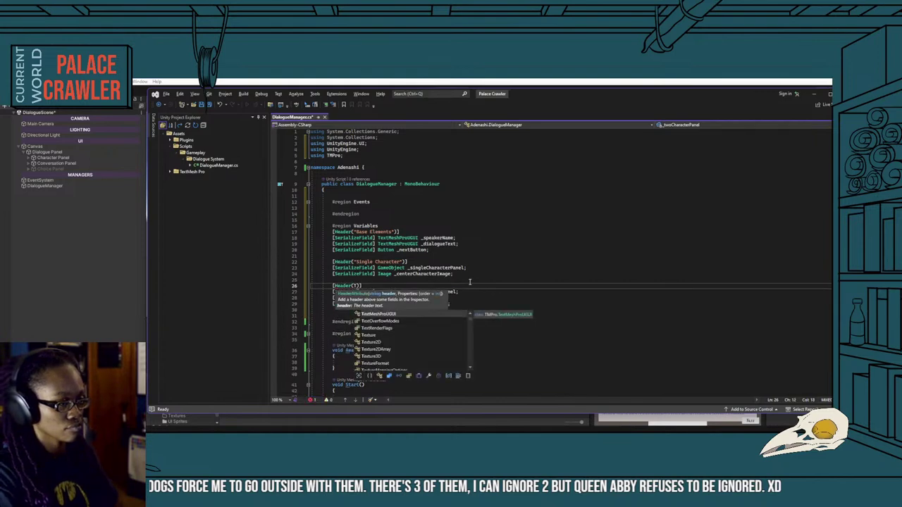
pyautogui.write('"Two Characters')
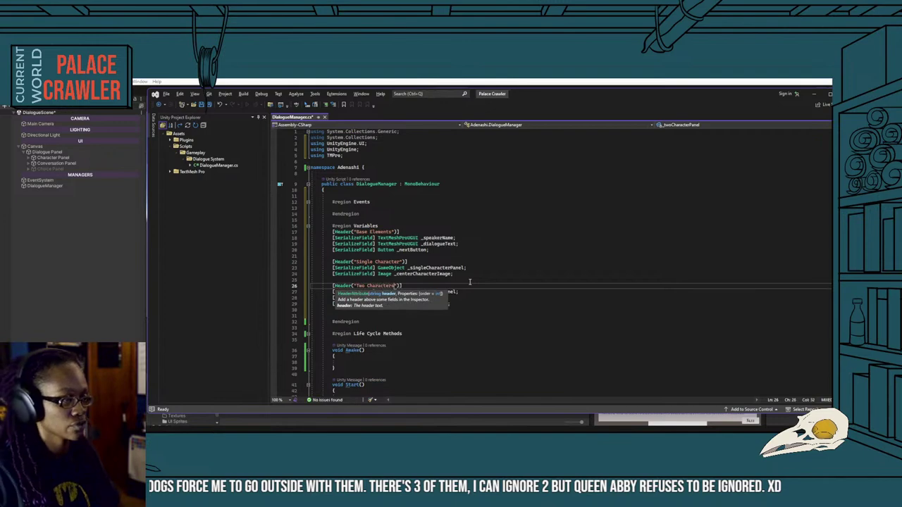
pyautogui.click(472, 279)
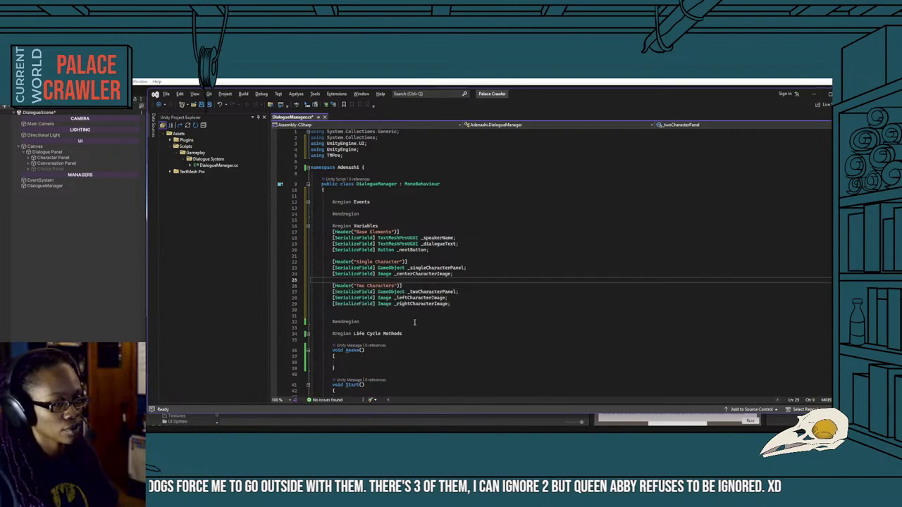
pyautogui.hotkey('ctrl', 's')
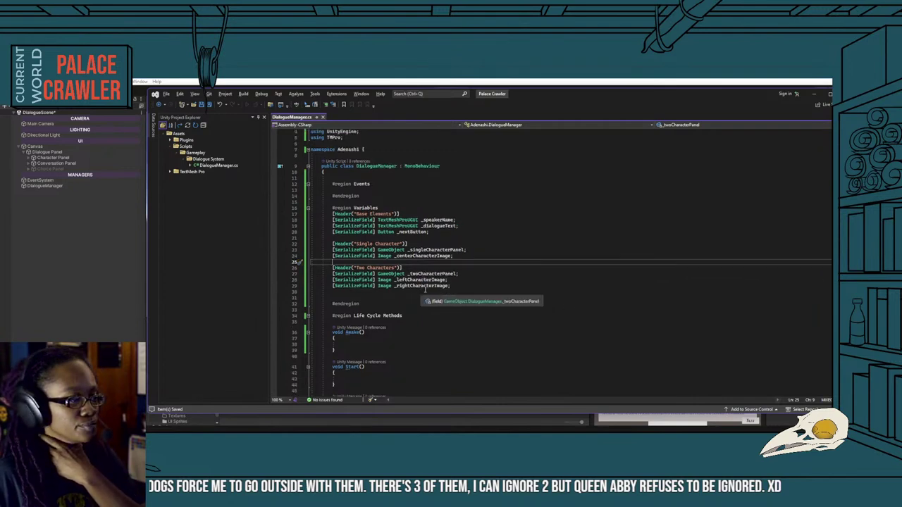
# Back in Unity, select DialogueManager to view its new fields.
pyautogui.scroll(-3, 451, 296)
pyautogui.scroll(-4, 416, 293)
pyautogui.scroll(5, 415, 293)
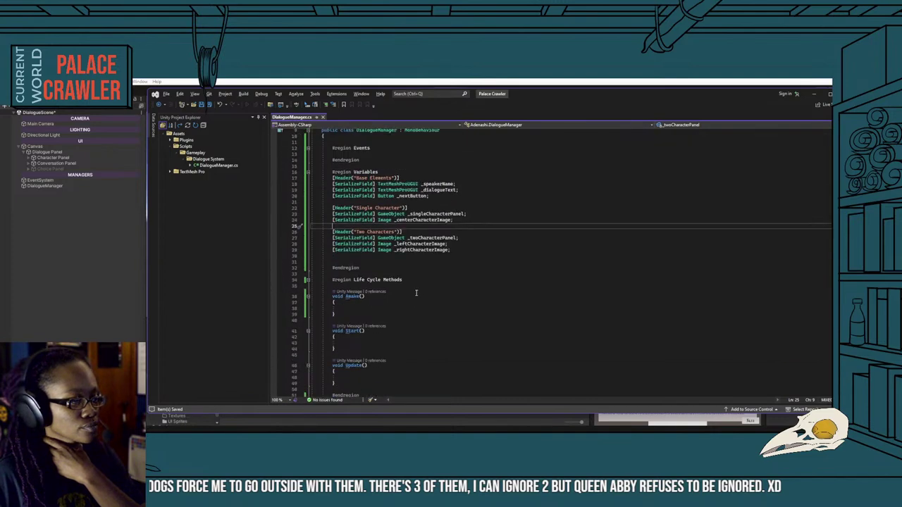
pyautogui.click(141, 277)
pyautogui.click(70, 185)
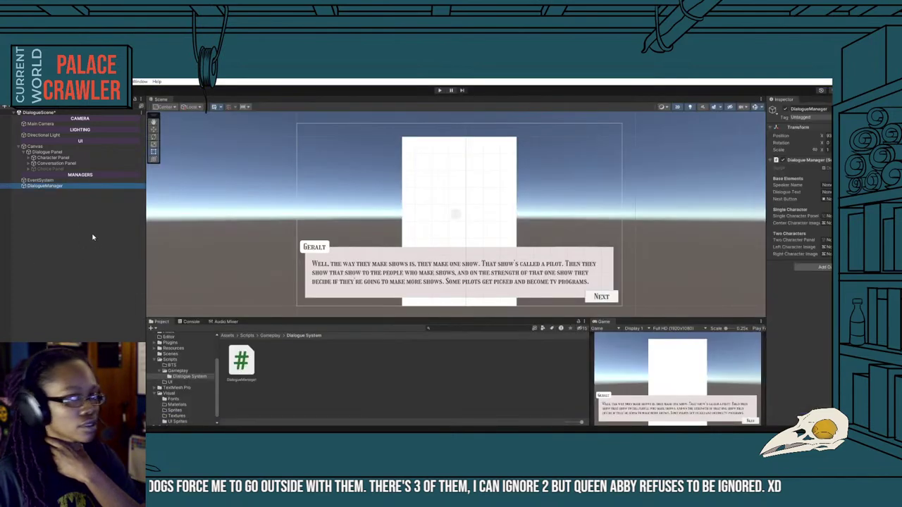
# Assign Dialogue Text (TMP) and SpeakerNameText (TMP) to DialogueManager's Dialogue Text and Speaker Name fields.
pyautogui.click(29, 157)
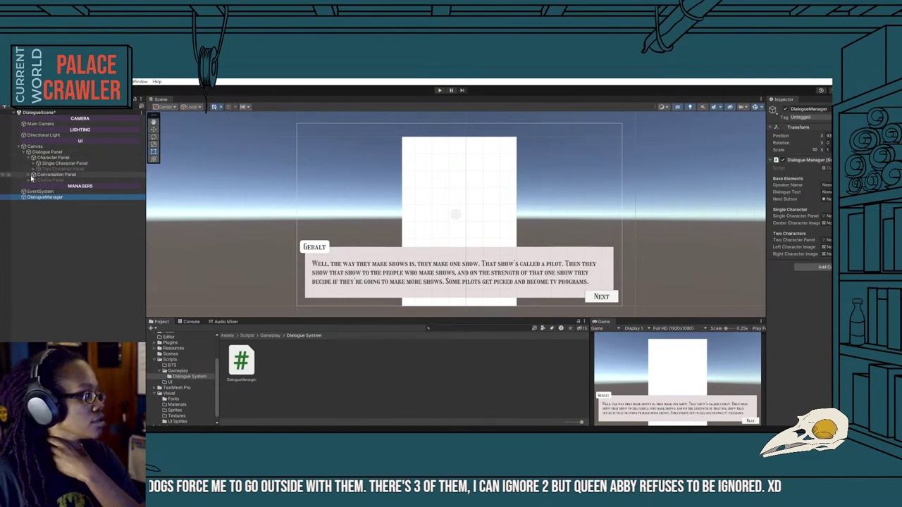
pyautogui.click(29, 175)
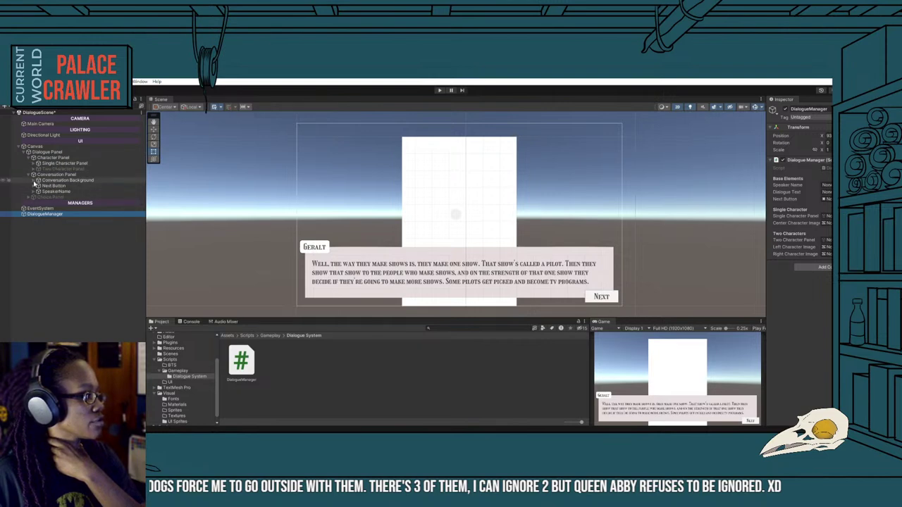
pyautogui.click(33, 180)
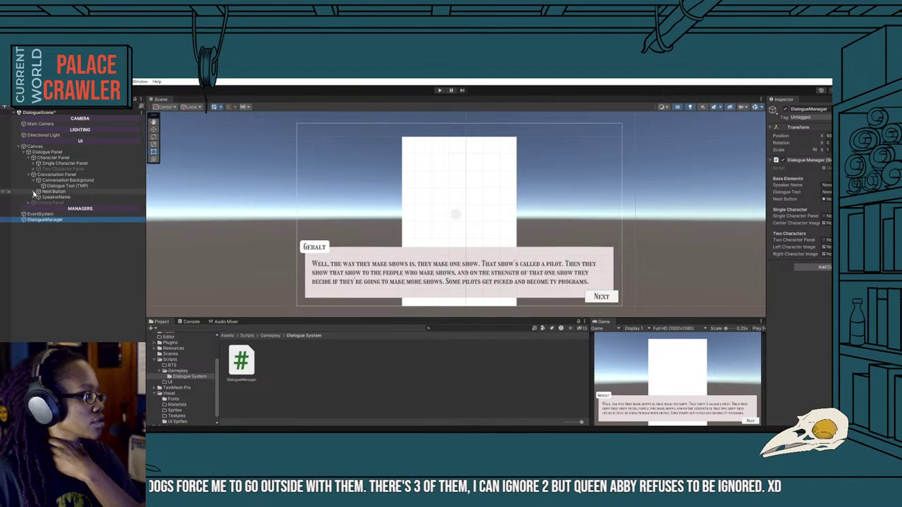
pyautogui.click(34, 191)
pyautogui.click(34, 191)
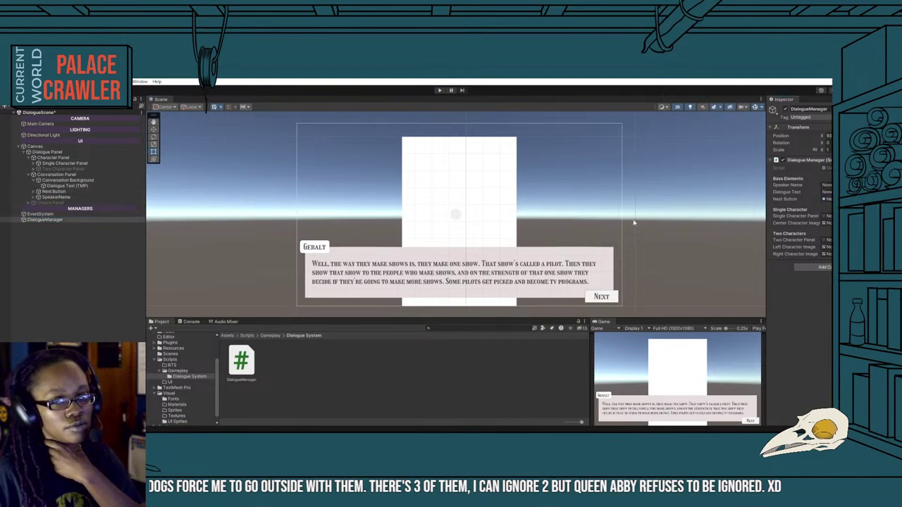
pyautogui.click(70, 186)
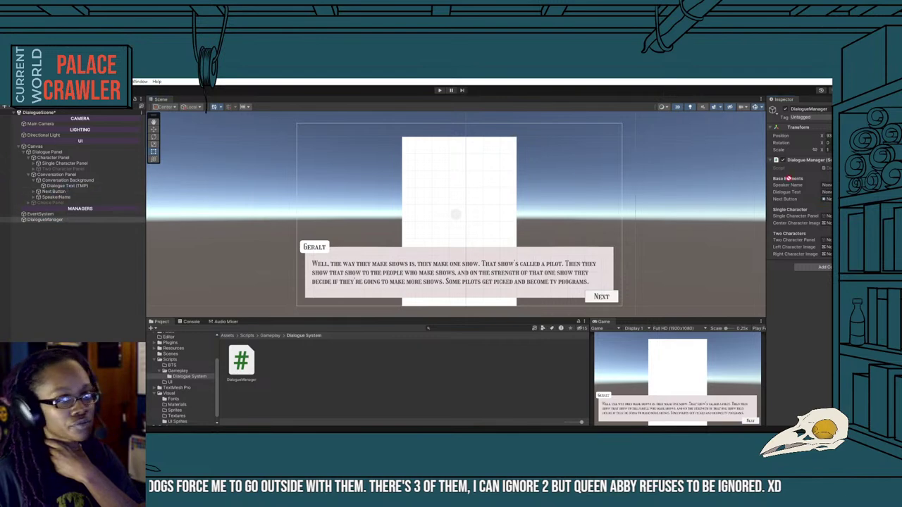
pyautogui.moveTo(80, 186); pyautogui.dragTo(824, 192)
pyautogui.moveTo(79, 178)
pyautogui.mouseDown()
pyautogui.moveTo(193, 208)
pyautogui.moveTo(825, 185)
pyautogui.mouseUp()
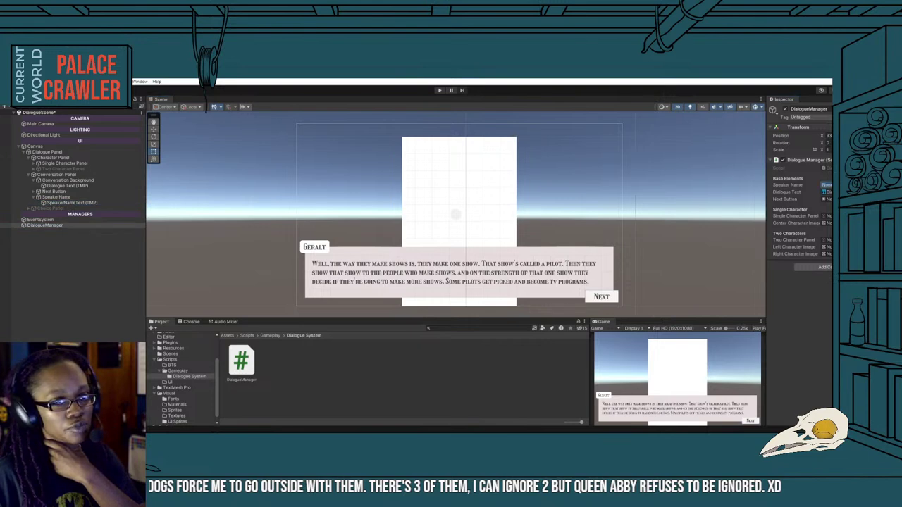
pyautogui.click(31, 198)
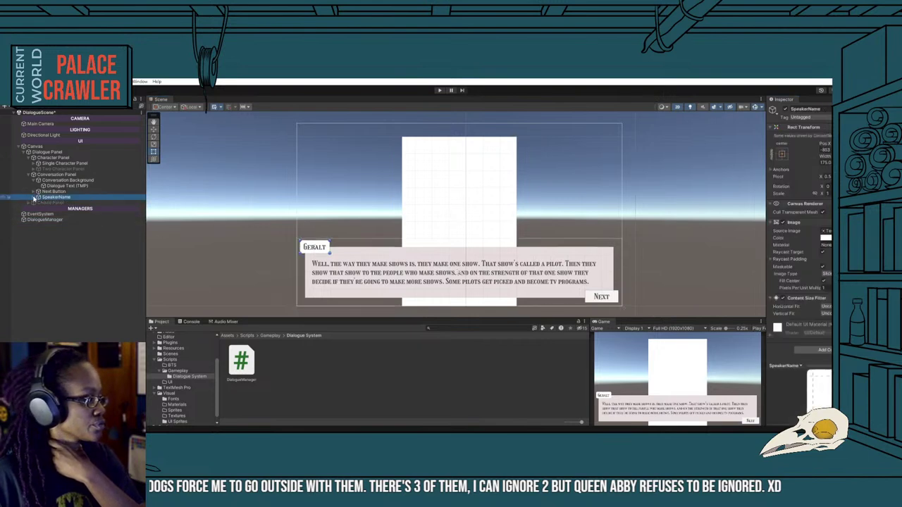
# Inspect the Two Character Panel and expand the character panels in the Hierarchy.
pyautogui.click(45, 214)
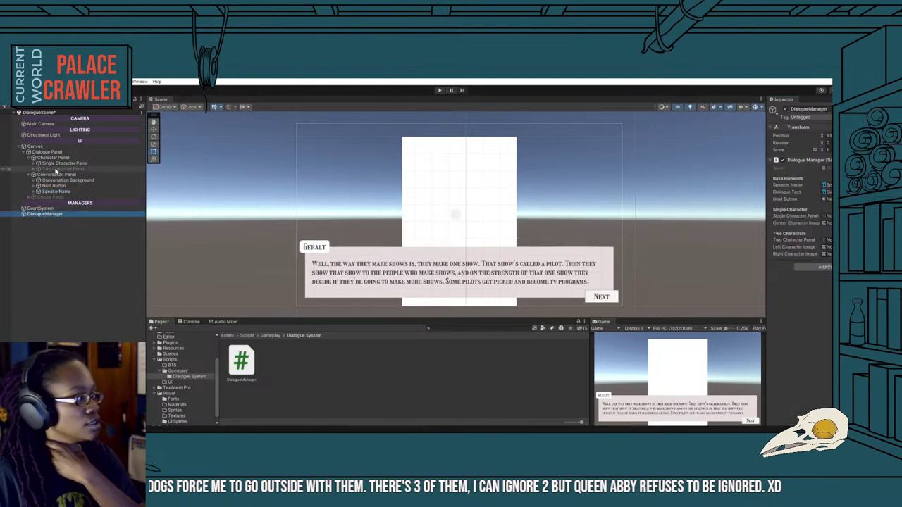
pyautogui.click(369, 191)
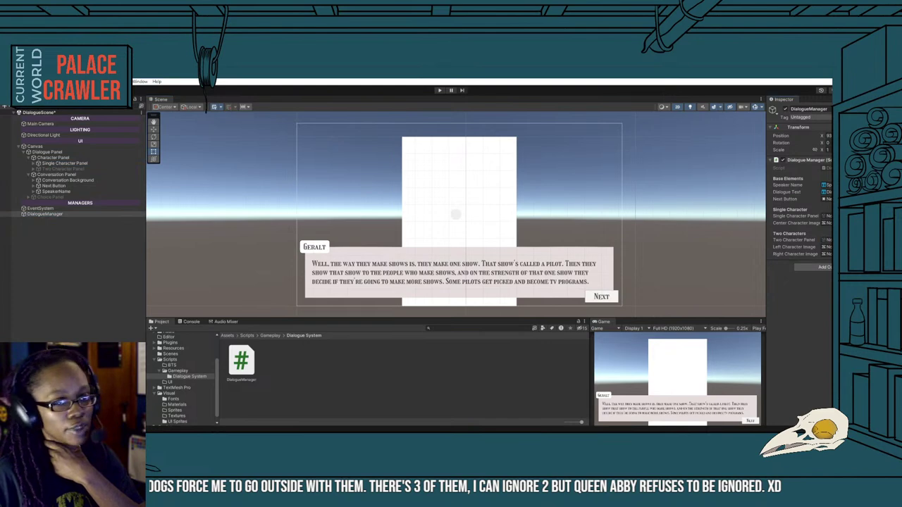
pyautogui.click(55, 169)
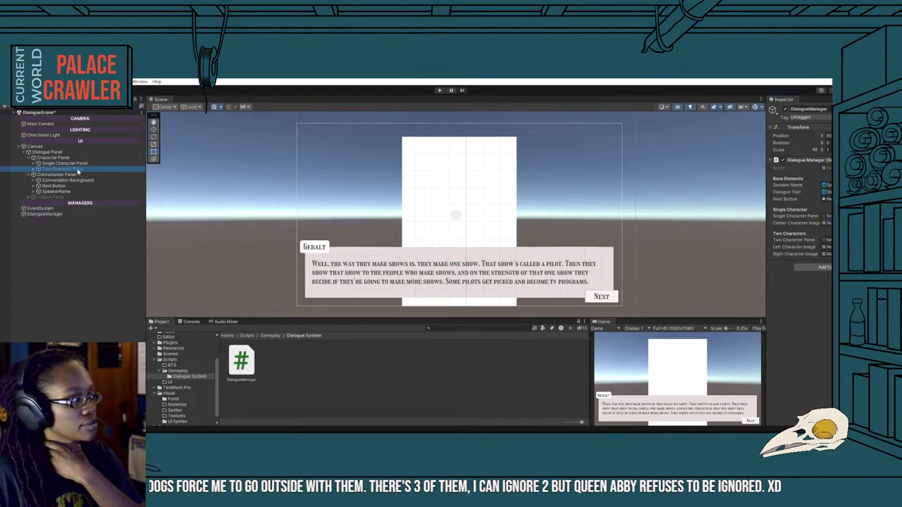
pyautogui.click(41, 215)
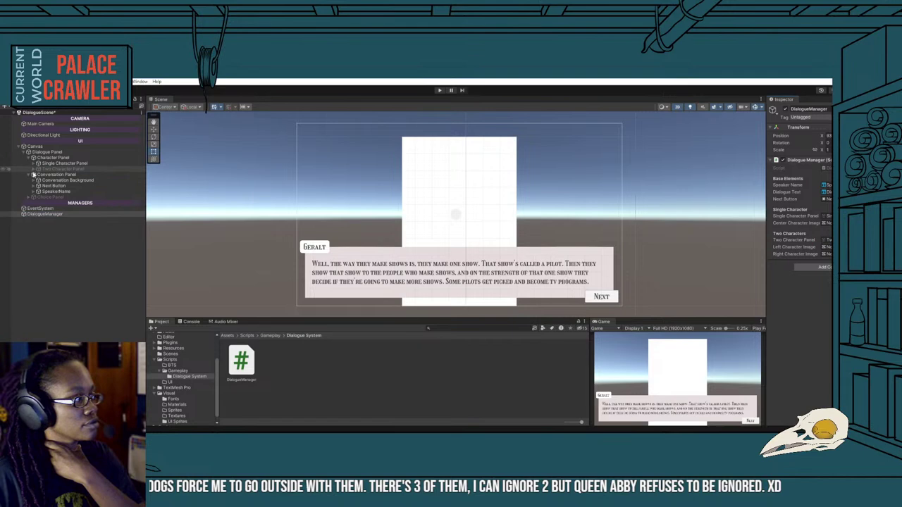
pyautogui.click(35, 169)
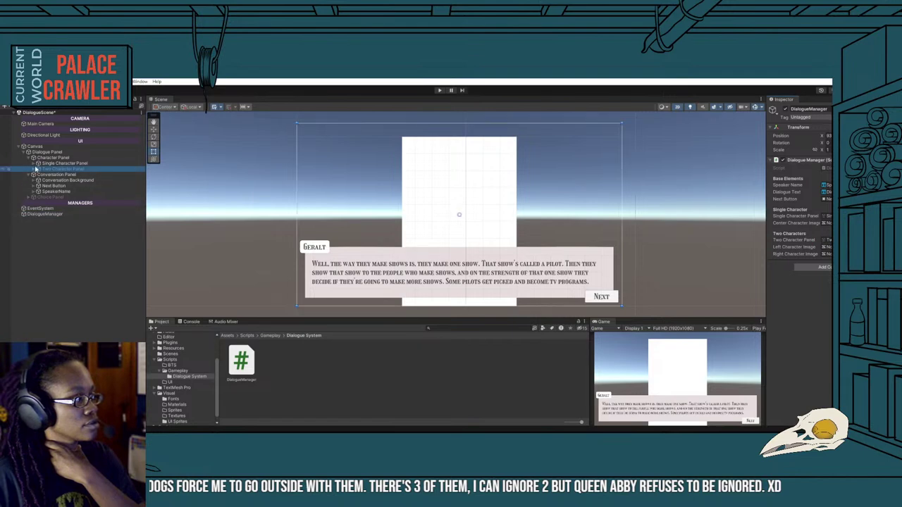
pyautogui.click(36, 169)
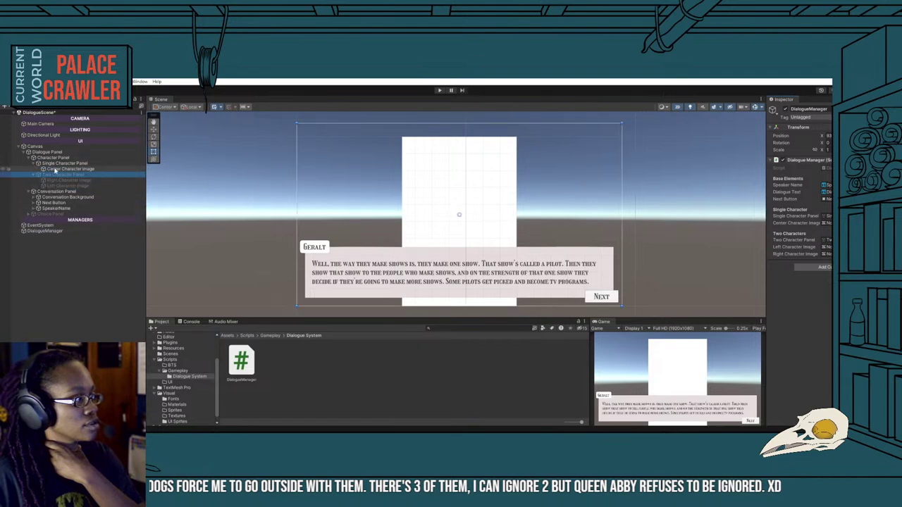
# Assign Center, Right and Left Character Image to DialogueManager, ordering Left above Right.
pyautogui.moveTo(55, 170); pyautogui.dragTo(830, 223)
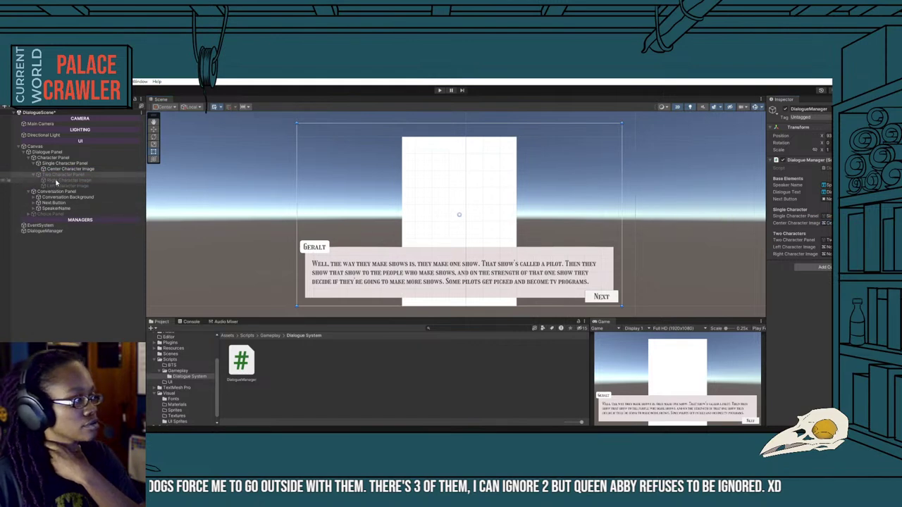
pyautogui.moveTo(64, 181); pyautogui.dragTo(824, 254)
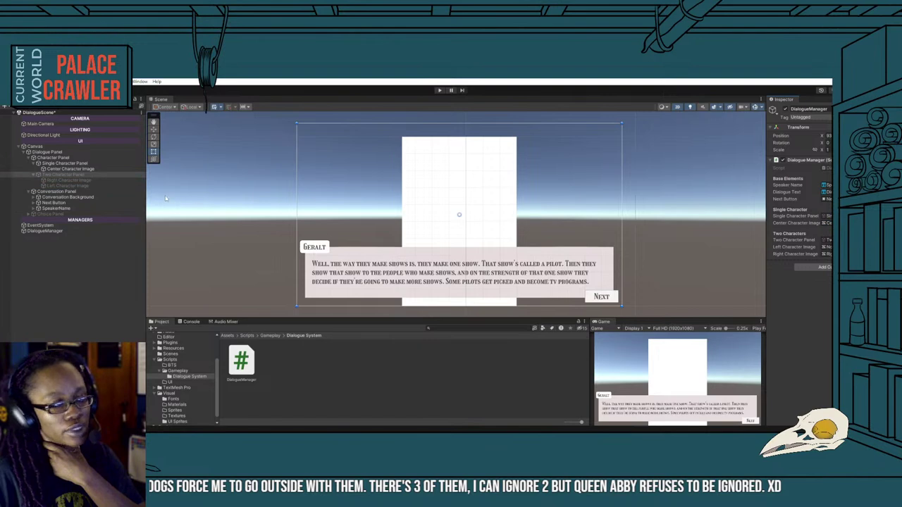
pyautogui.moveTo(64, 185); pyautogui.dragTo(826, 249)
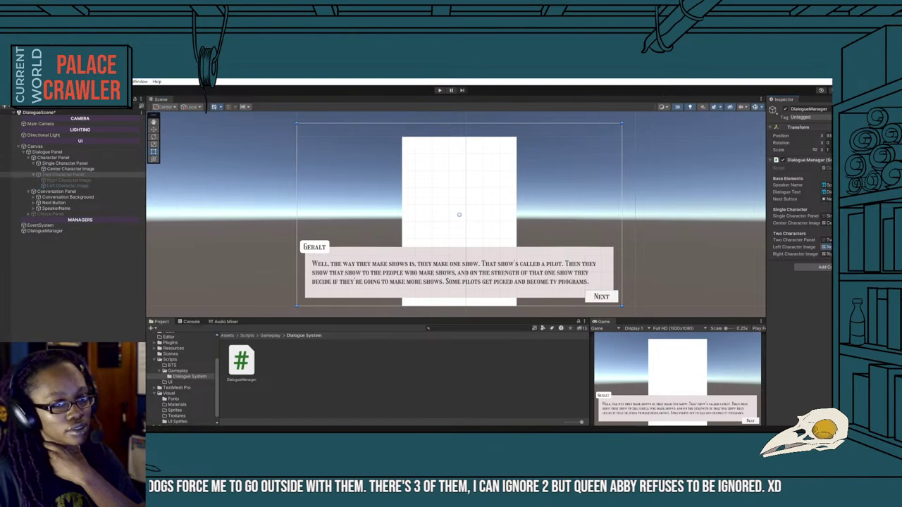
pyautogui.click(74, 186)
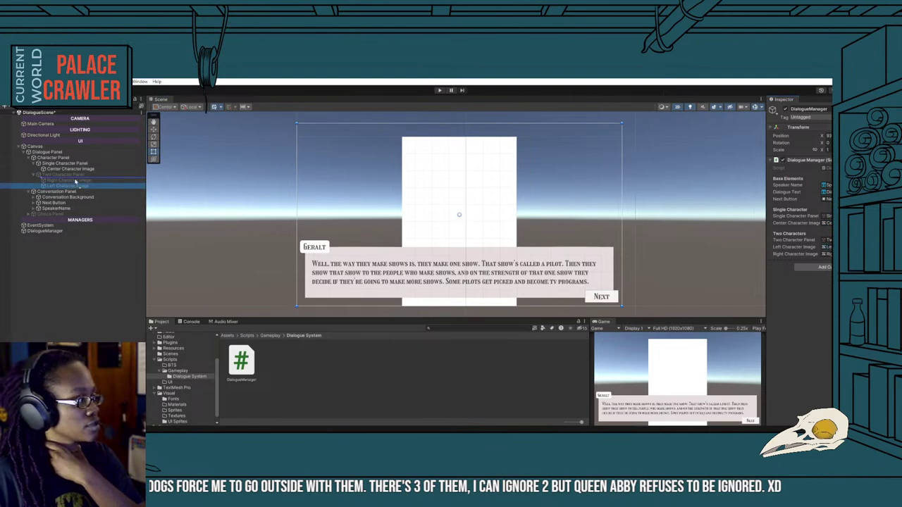
pyautogui.moveTo(75, 186); pyautogui.dragTo(75, 180)
pyautogui.click(54, 260)
# Collapse the Hierarchy panel groups and reselect DialogueManager.
pyautogui.click(33, 174)
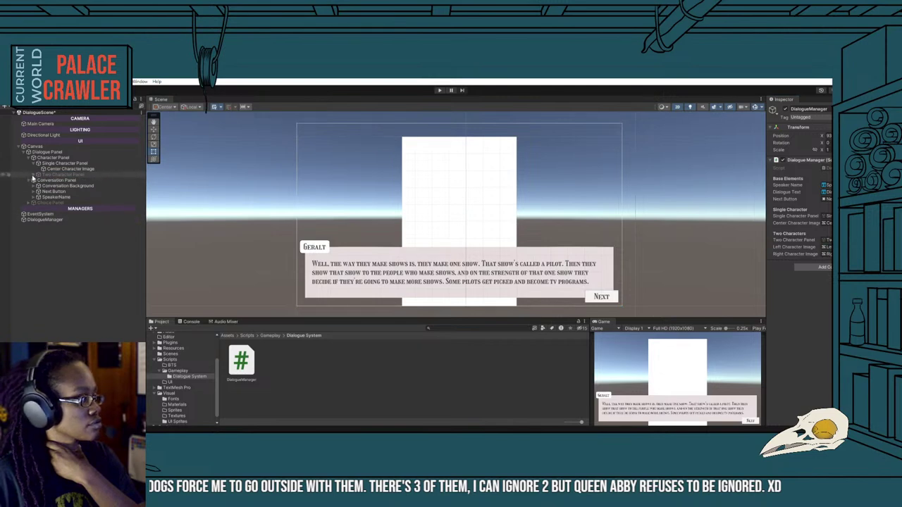
pyautogui.click(28, 181)
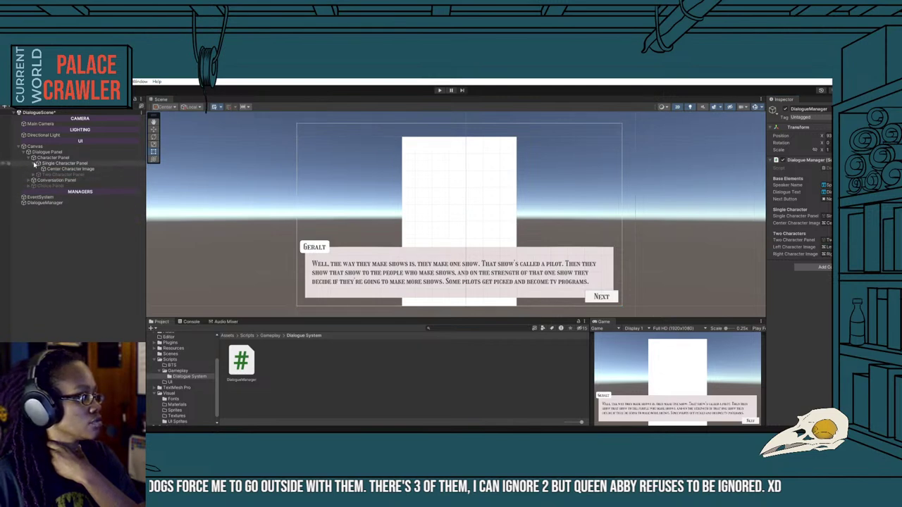
pyautogui.click(34, 163)
pyautogui.click(28, 158)
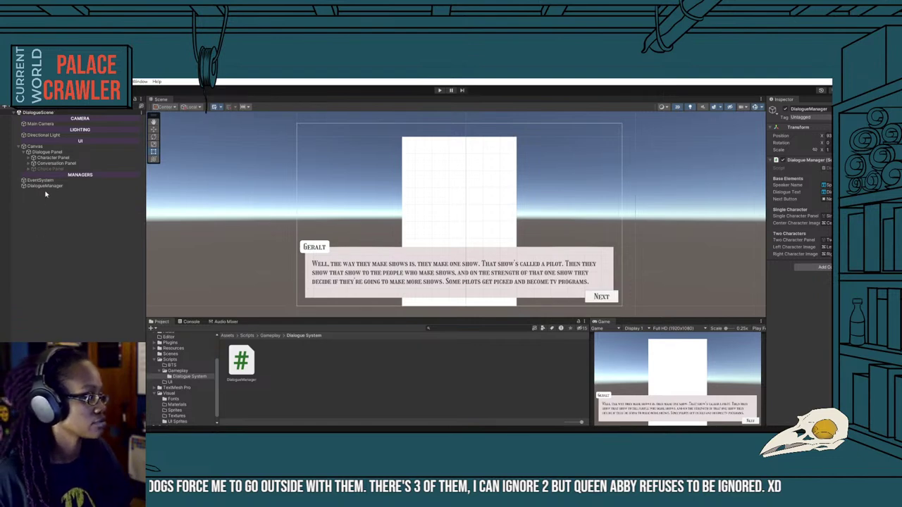
pyautogui.click(46, 187)
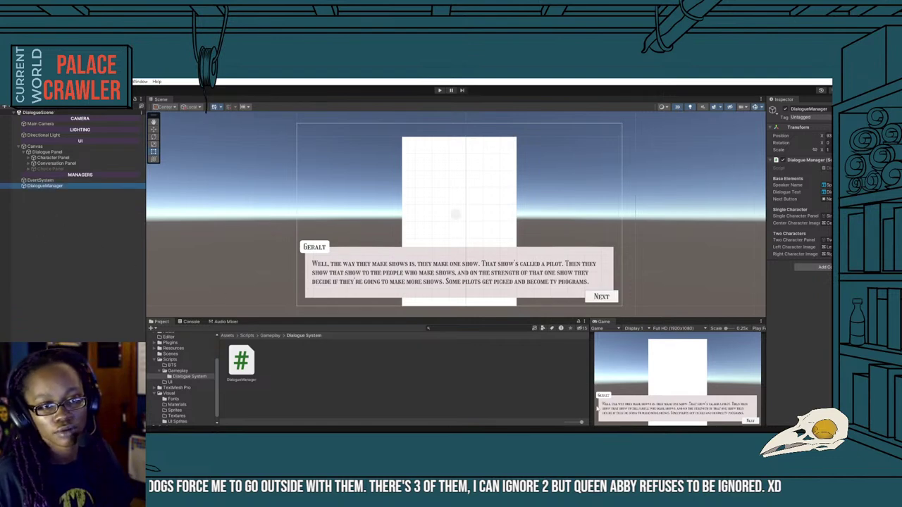
# Add a [Header("Choice Buttons")] line below the _nextButton field.
pyautogui.hotkey('alt', 'Tab')
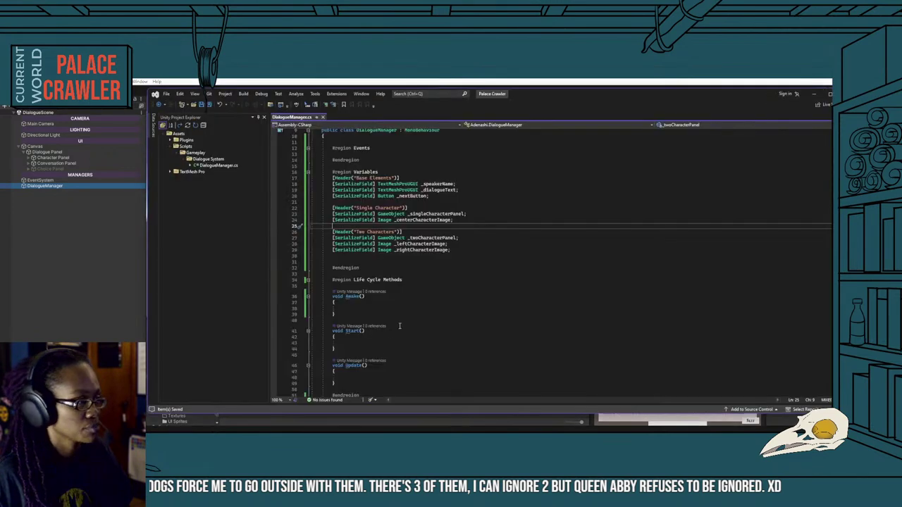
pyautogui.click(472, 249)
pyautogui.press('Return')
pyautogui.press('Return')
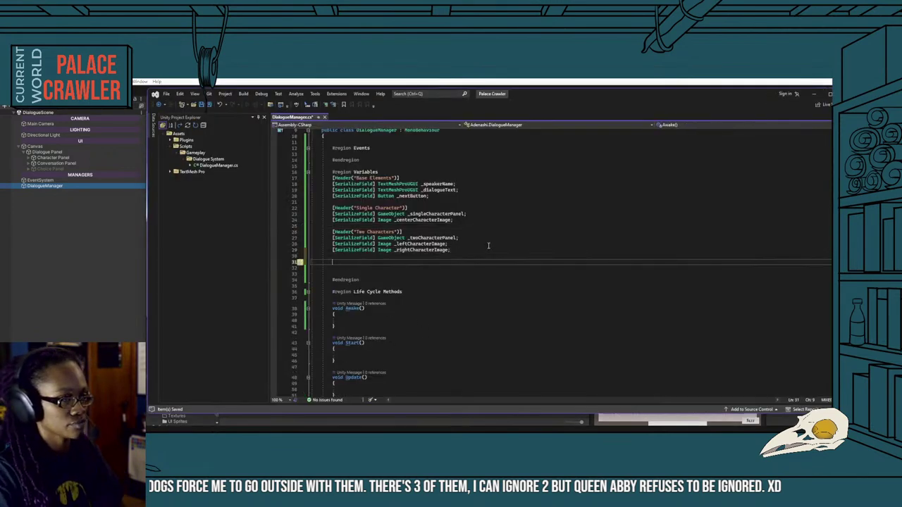
pyautogui.click(458, 197)
pyautogui.press('Return')
pyautogui.press('Return')
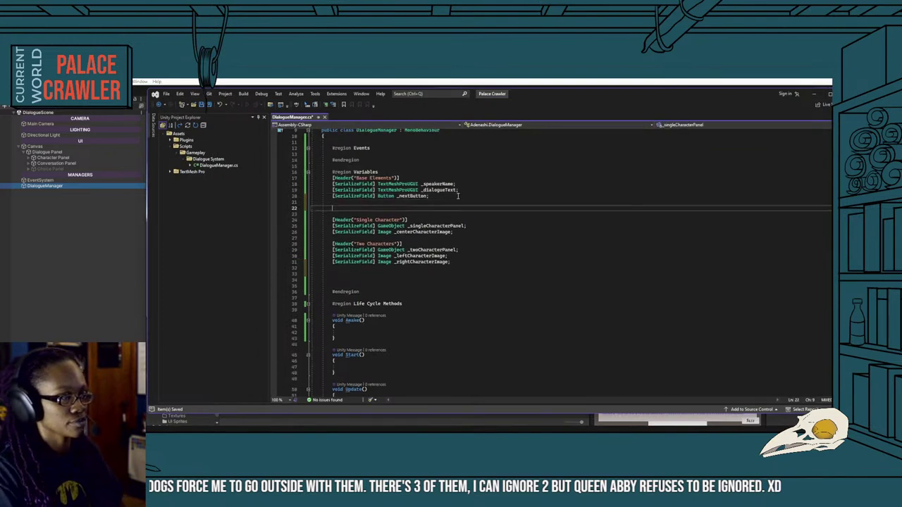
pyautogui.write('[Header("Choice')
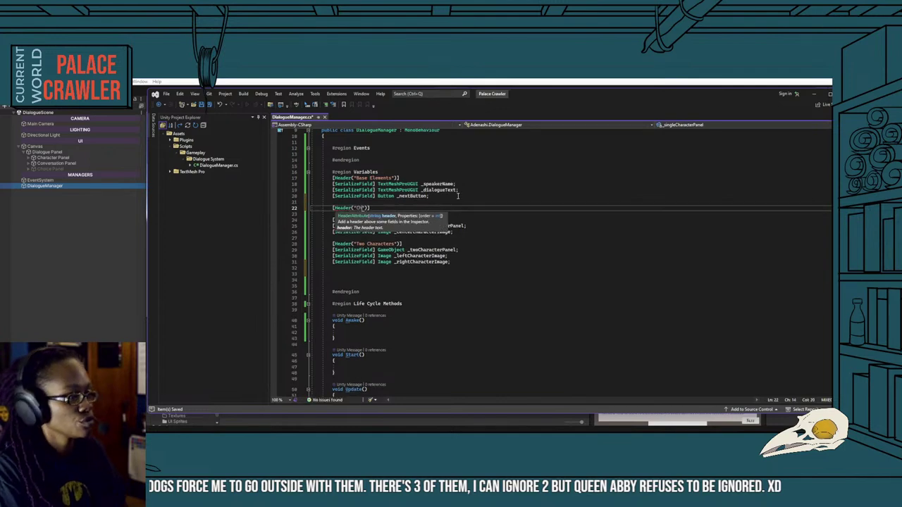
pyautogui.write(' Buttons')
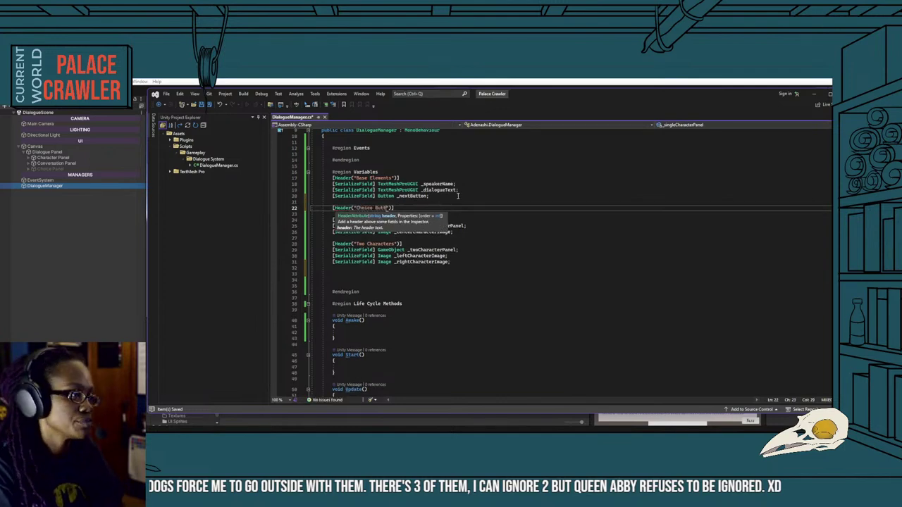
# Declare a serialized GameObject _choicePanel under the header and begin another SerializeField line.
pyautogui.click(462, 209)
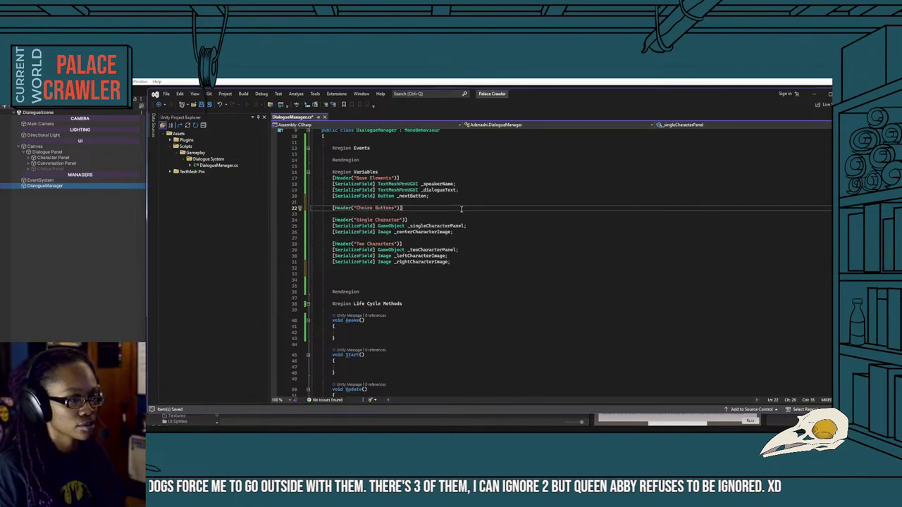
pyautogui.press('Return')
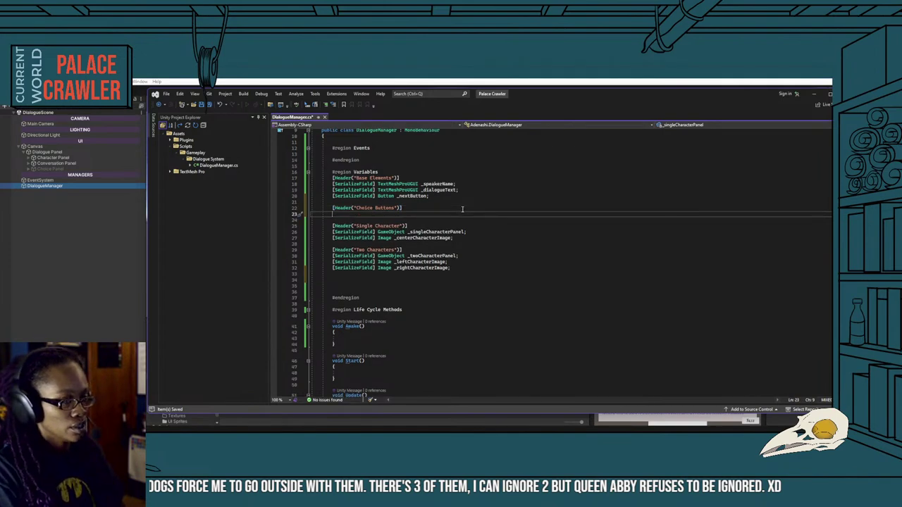
pyautogui.write('[Seri')
pyautogui.press('Tab')
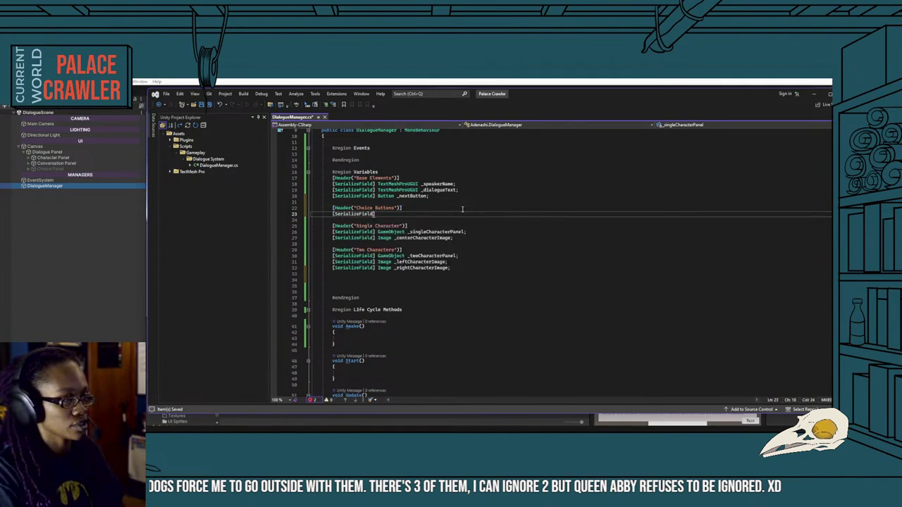
pyautogui.write(' C')
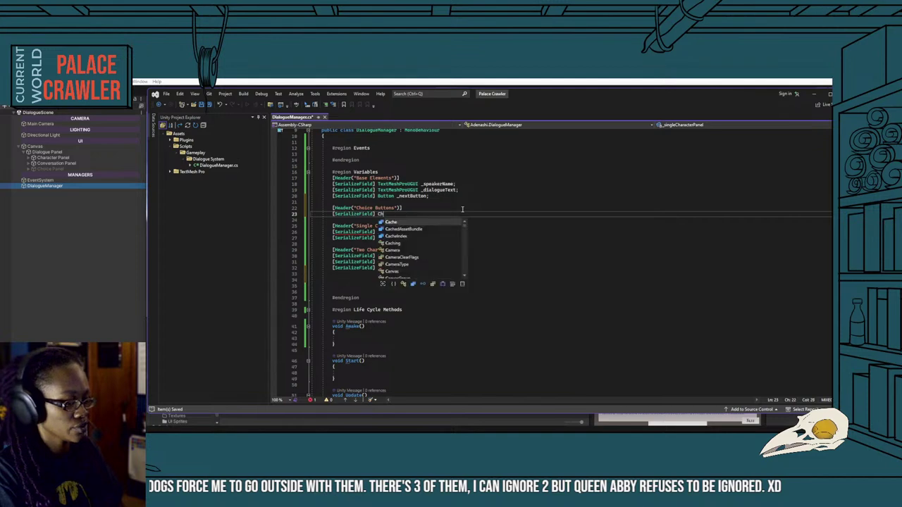
pyautogui.write('h')
pyautogui.press('BackSpace')
pyautogui.press('BackSpace')
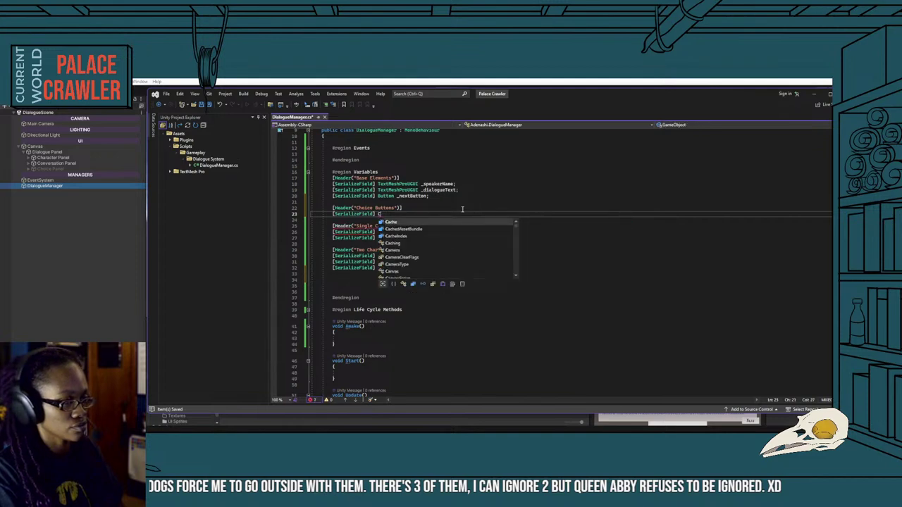
pyautogui.write('G')
pyautogui.write('Ga')
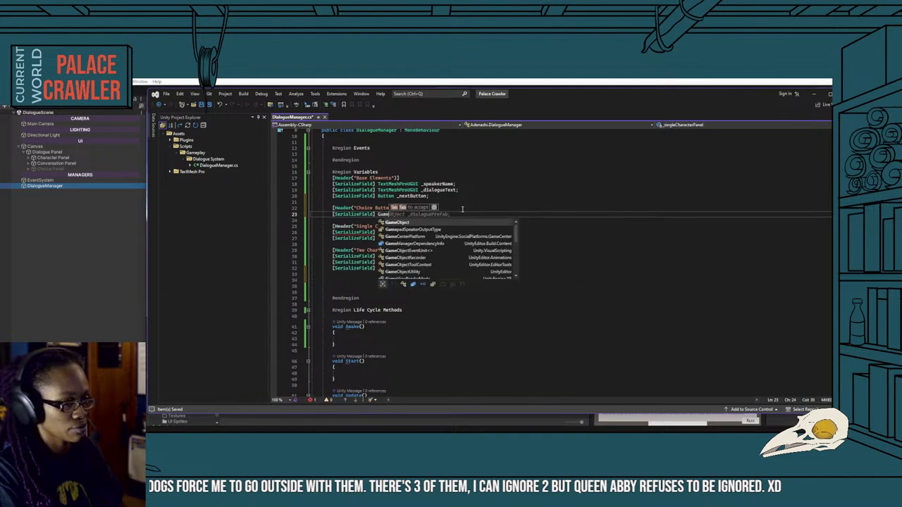
pyautogui.press('Tab')
pyautogui.write('_choice')
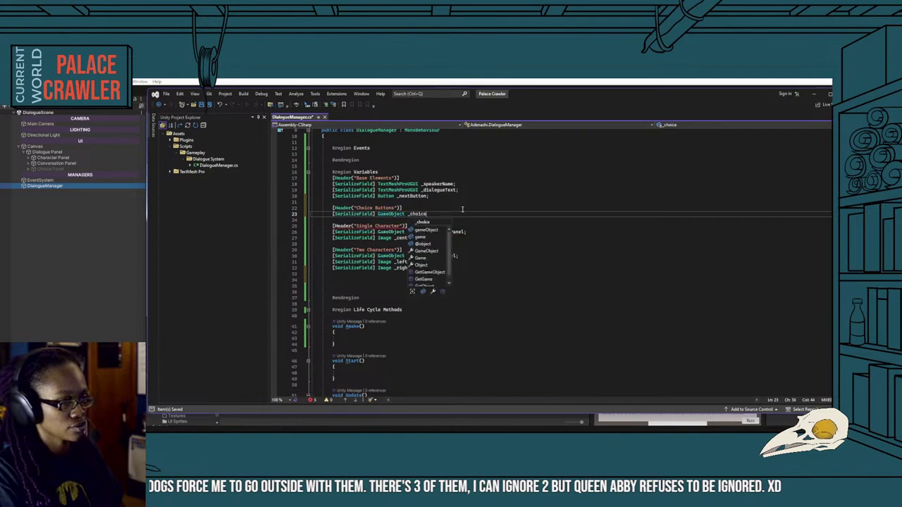
pyautogui.write('Panel;')
pyautogui.press('Return')
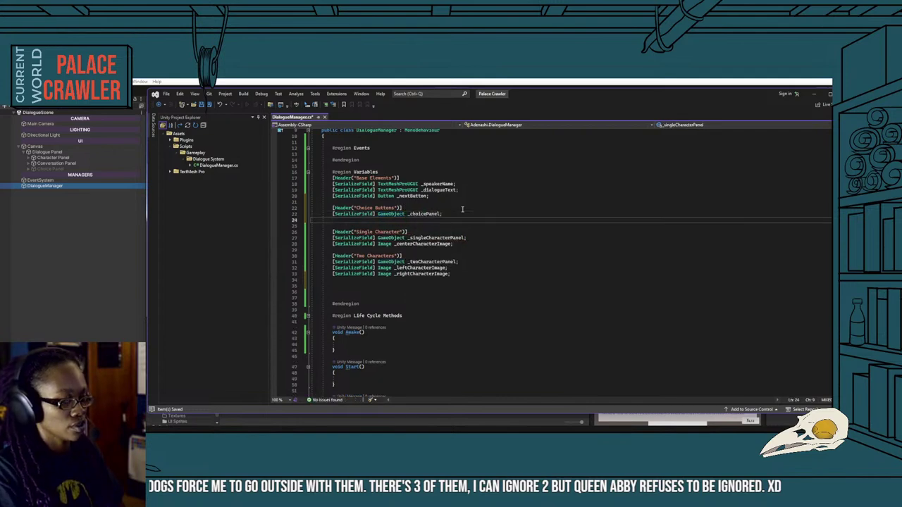
pyautogui.write('[Ser]')
pyautogui.press('Tab')
pyautogui.write(']')
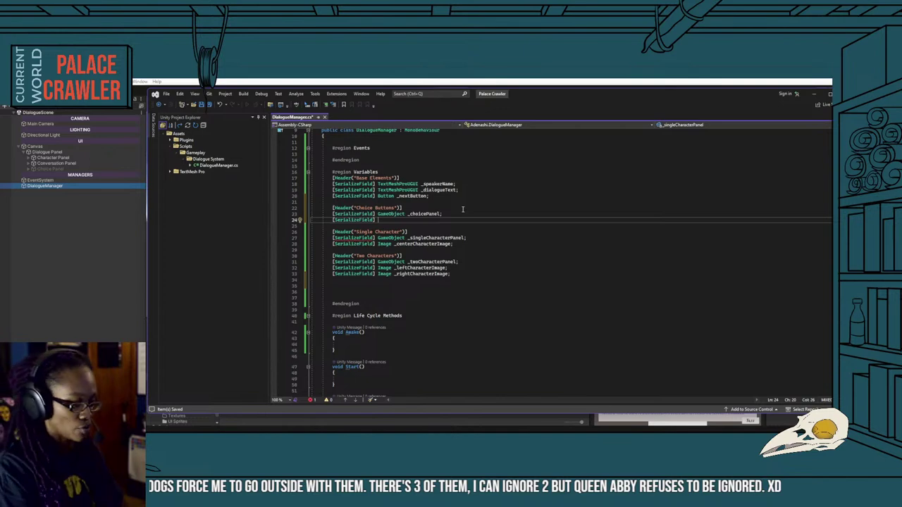
# Add a serialized Button[] _choiceButtons array below _choicePanel.
pyautogui.write('Button')
pyautogui.press('Return')
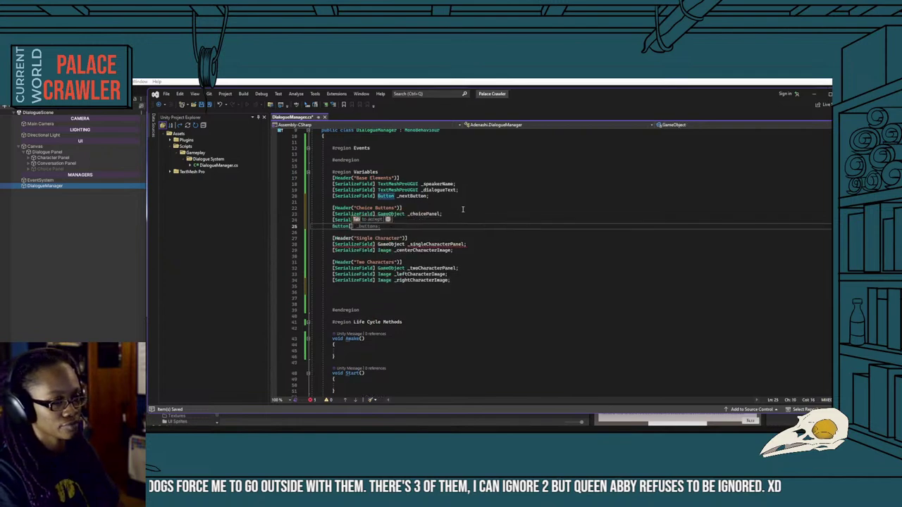
pyautogui.write('Bu')
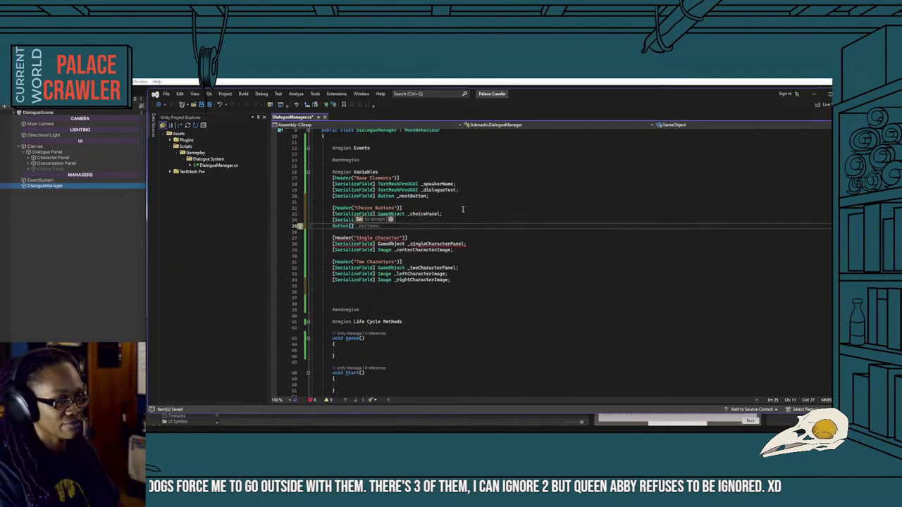
pyautogui.press('Tab')
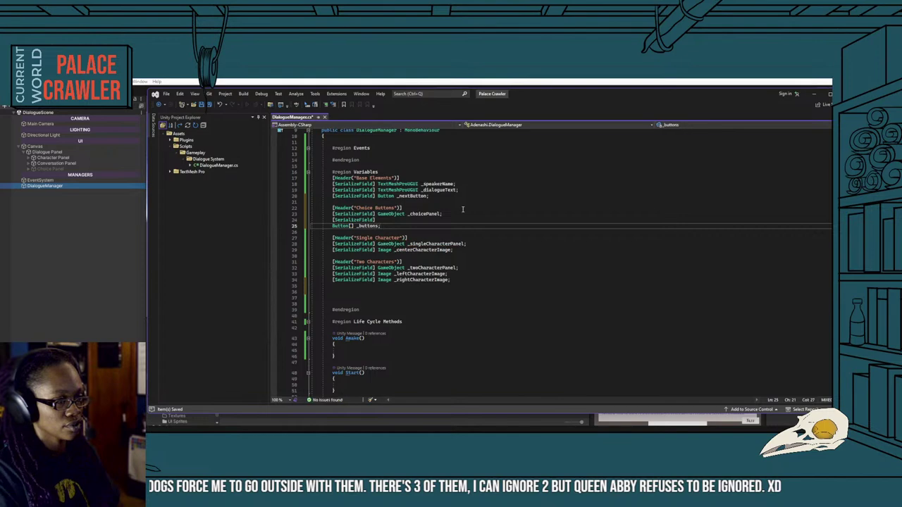
pyautogui.click(332, 226)
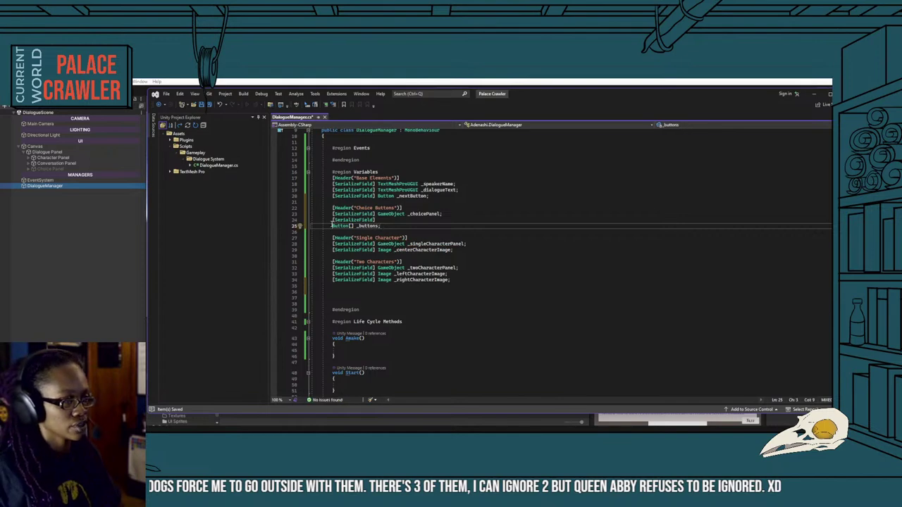
pyautogui.press('BackSpace')
pyautogui.press('BackSpace')
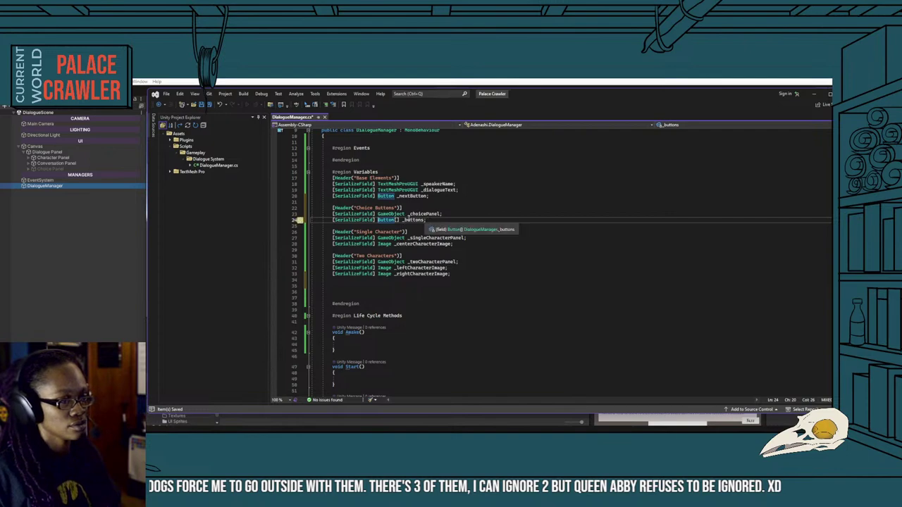
pyautogui.click(405, 220)
pyautogui.press('Delete')
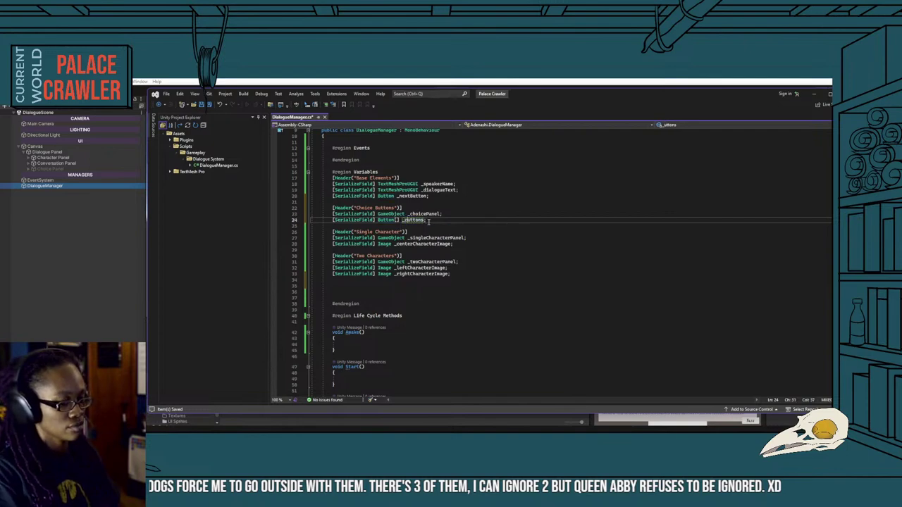
pyautogui.write('choiceB')
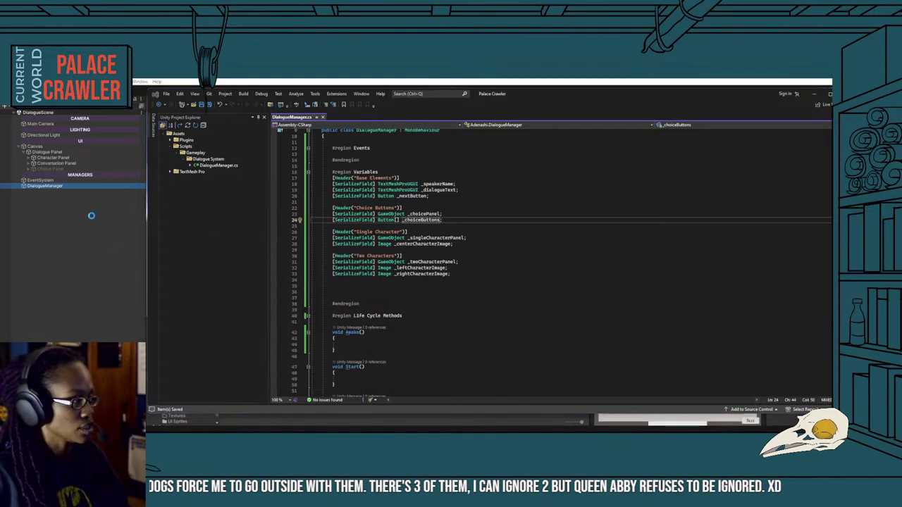
pyautogui.click(75, 211)
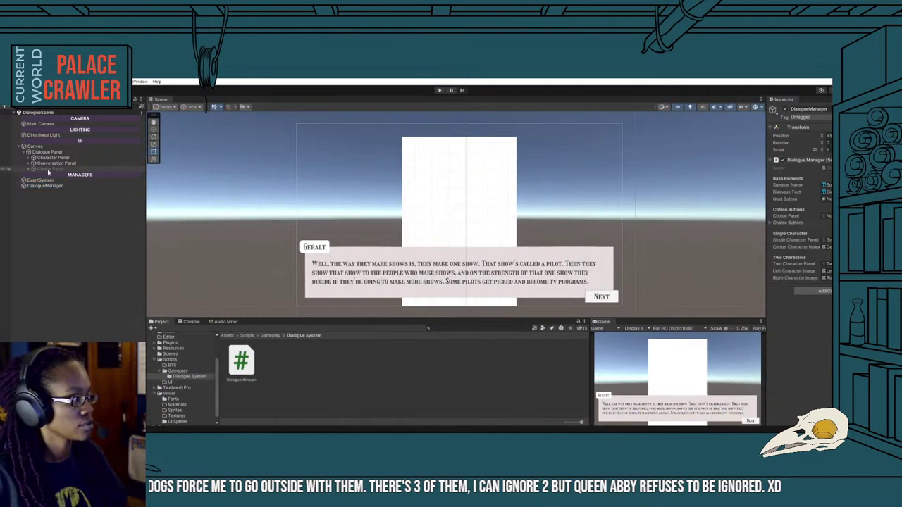
# Set the Choice Buttons list size to 4 and reveal Choice Buttons 0–3 in the Hierarchy.
pyautogui.click(770, 224)
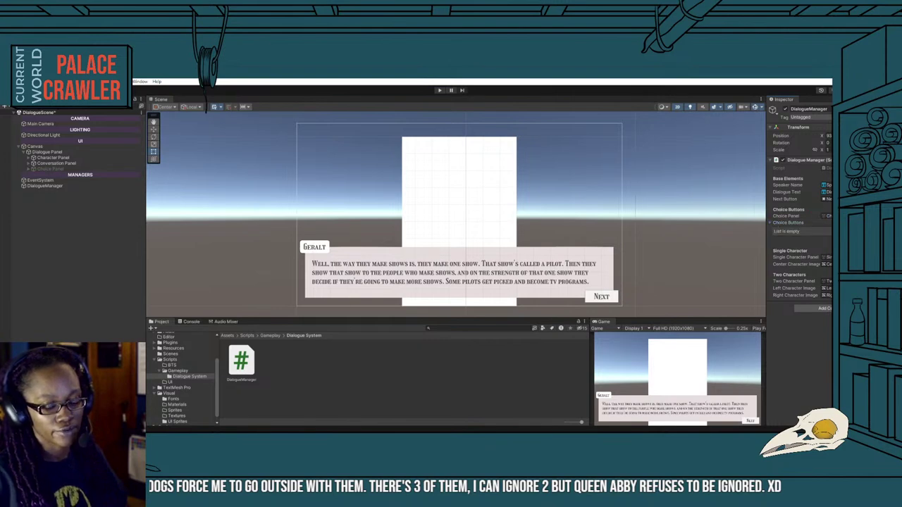
pyautogui.write('4')
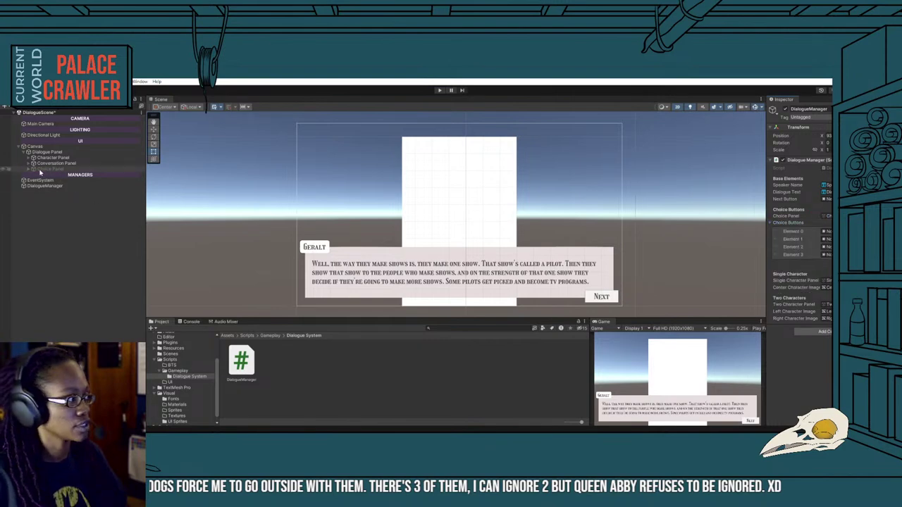
pyautogui.click(28, 169)
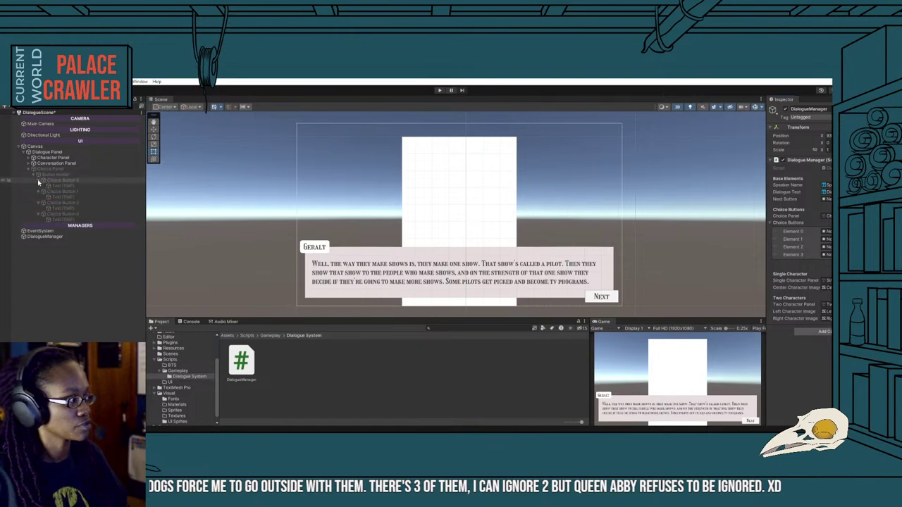
pyautogui.click(38, 181)
pyautogui.click(37, 185)
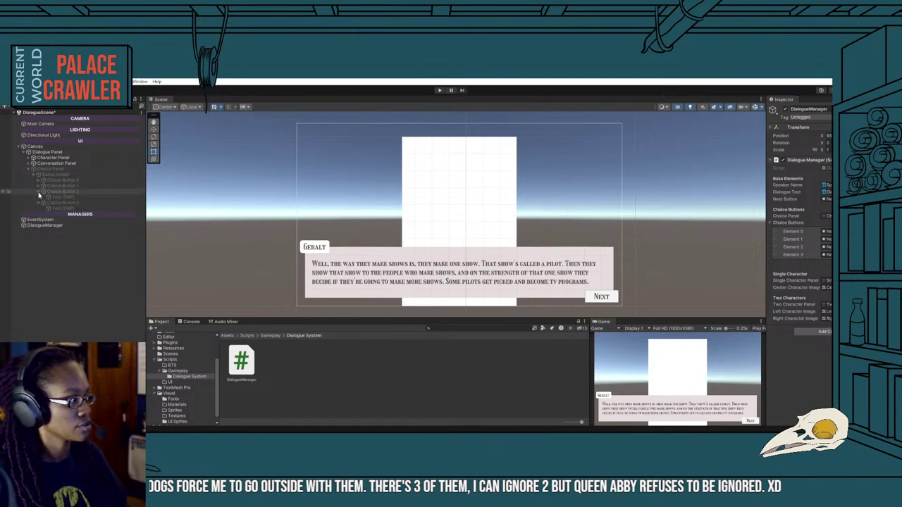
pyautogui.click(39, 191)
pyautogui.click(38, 198)
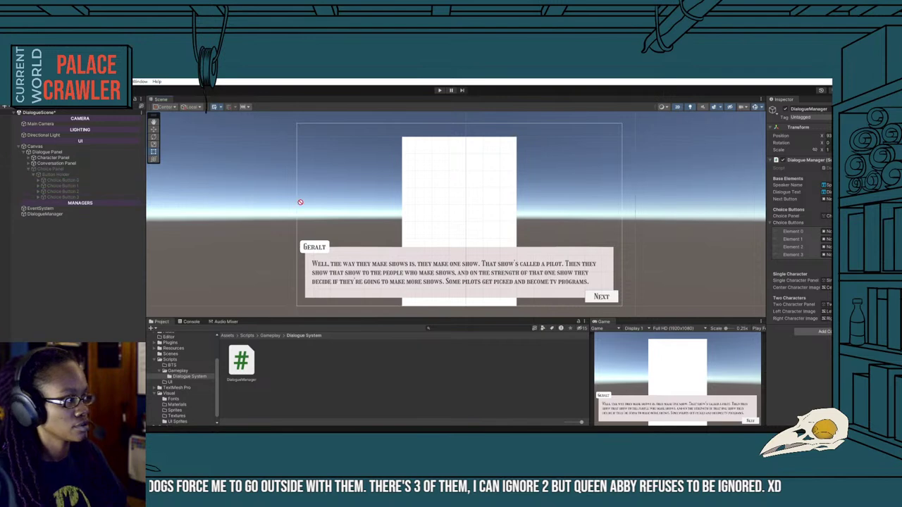
# Fill Elements 0–3 with Choice Button 0–3 and save DialogueScene.
pyautogui.moveTo(62, 185)
pyautogui.mouseDown()
pyautogui.moveTo(157, 202)
pyautogui.moveTo(823, 239)
pyautogui.mouseUp()
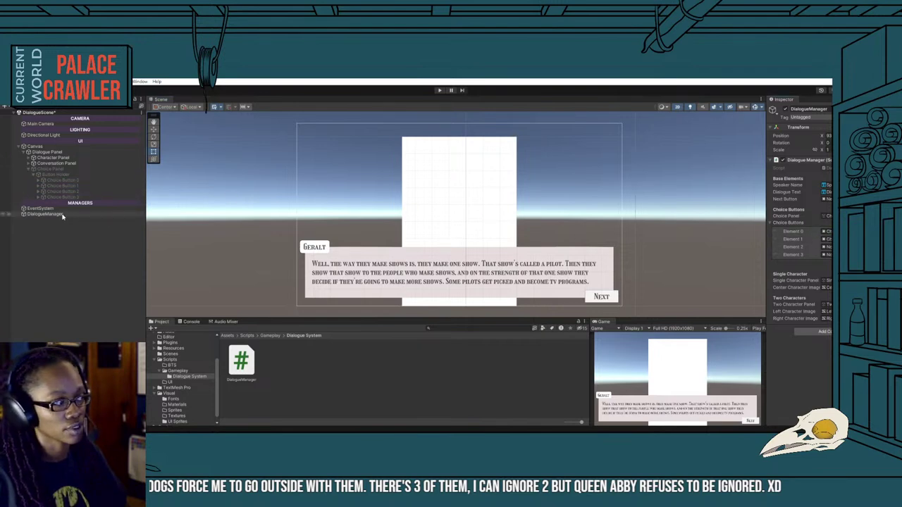
pyautogui.moveTo(63, 191); pyautogui.dragTo(823, 246)
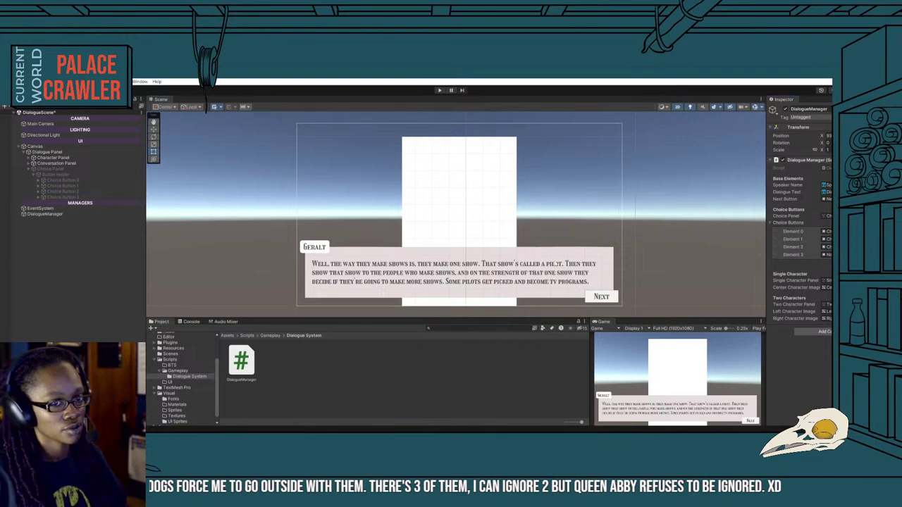
pyautogui.moveTo(63, 197); pyautogui.dragTo(824, 254)
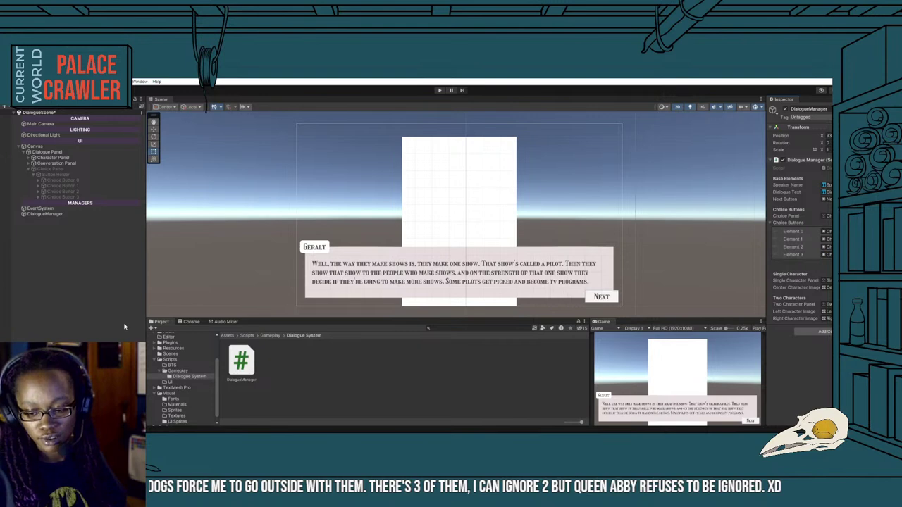
pyautogui.hotkey('ctrl', 's')
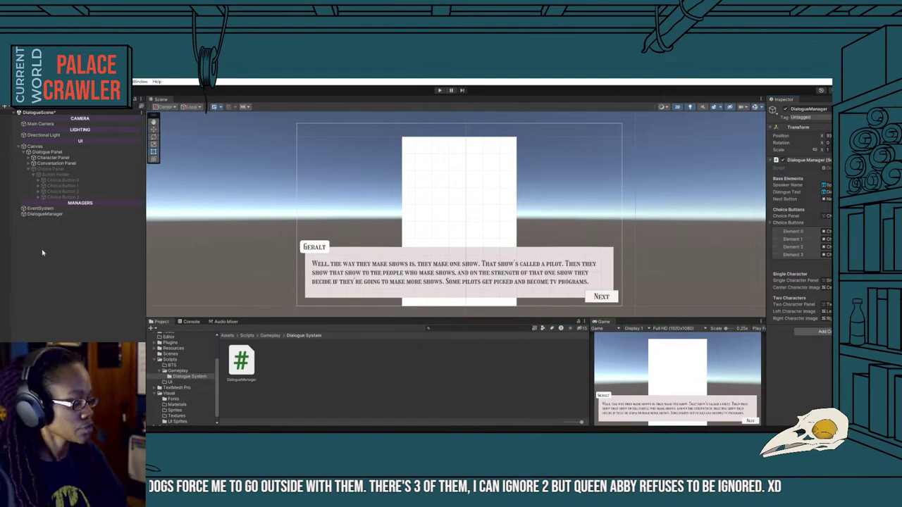
pyautogui.click(32, 174)
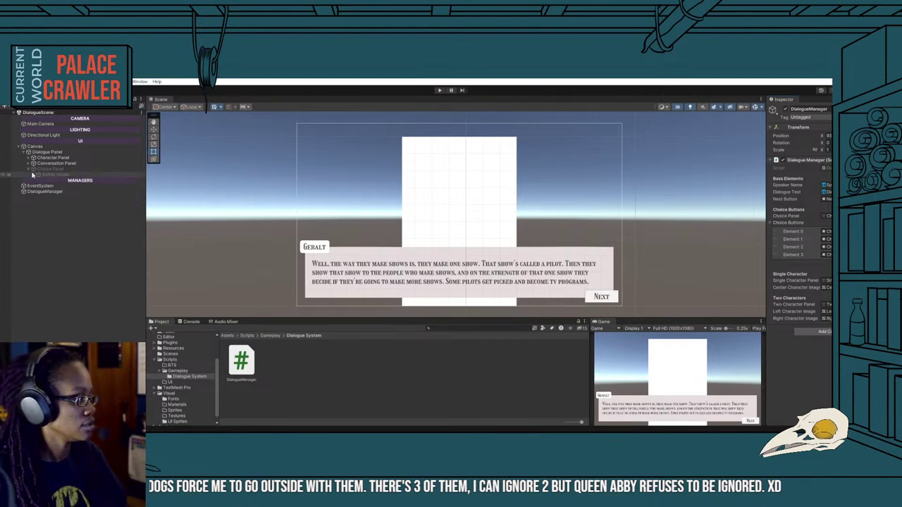
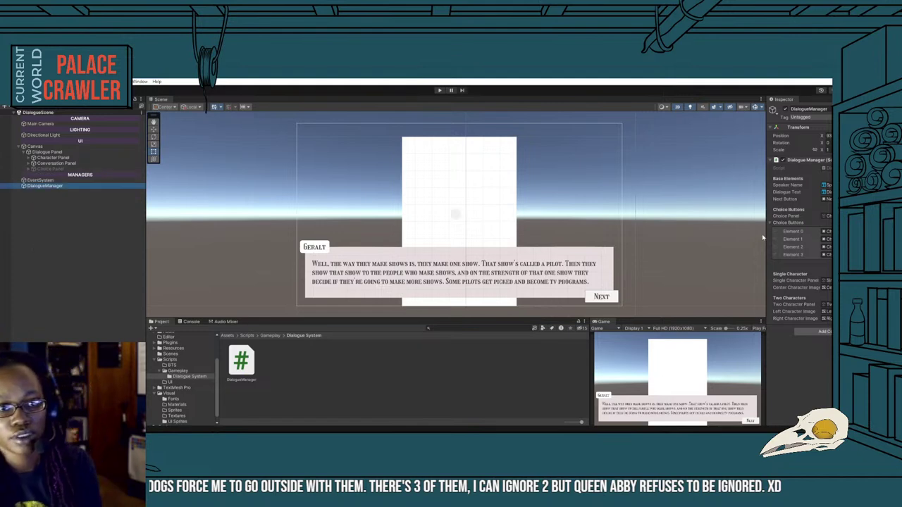
# Collapse the DialogueManager's Choice Buttons list in the Inspector and bring up DialogueManager.cs in Visual Studio.
pyautogui.click(770, 224)
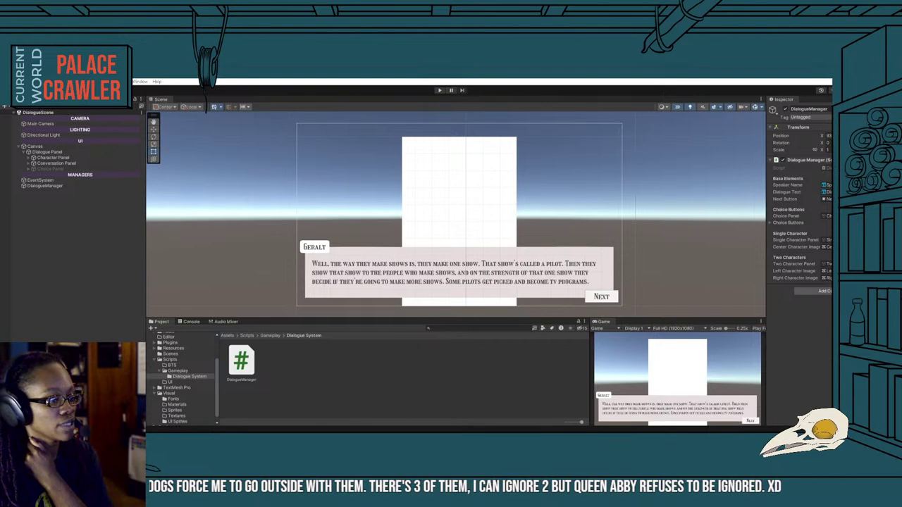
pyautogui.hotkey('alt', 'Tab')
pyautogui.scroll(-5, 381, 322)
pyautogui.scroll(-9, 381, 322)
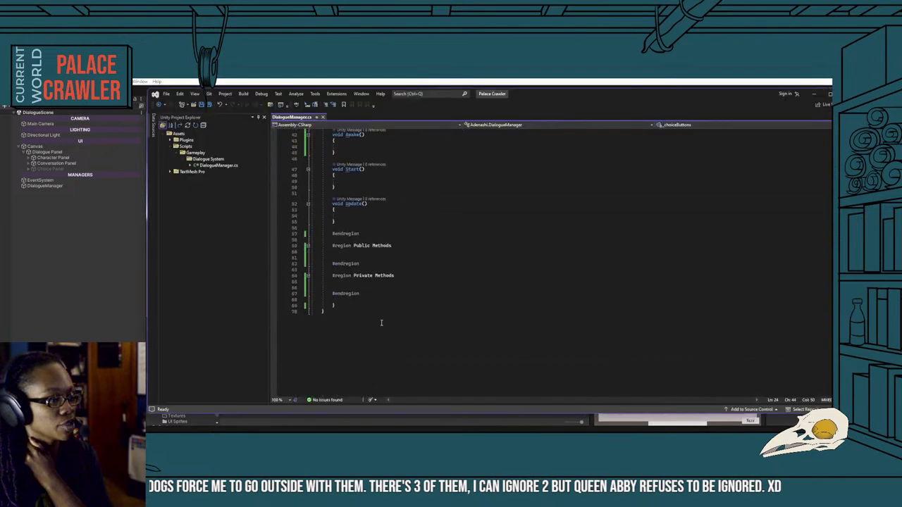
# In Private Methods, write void ShowChoices() whose body calls _choicePanel.SetActive(true), using IntelliSense completions.
pyautogui.click(348, 287)
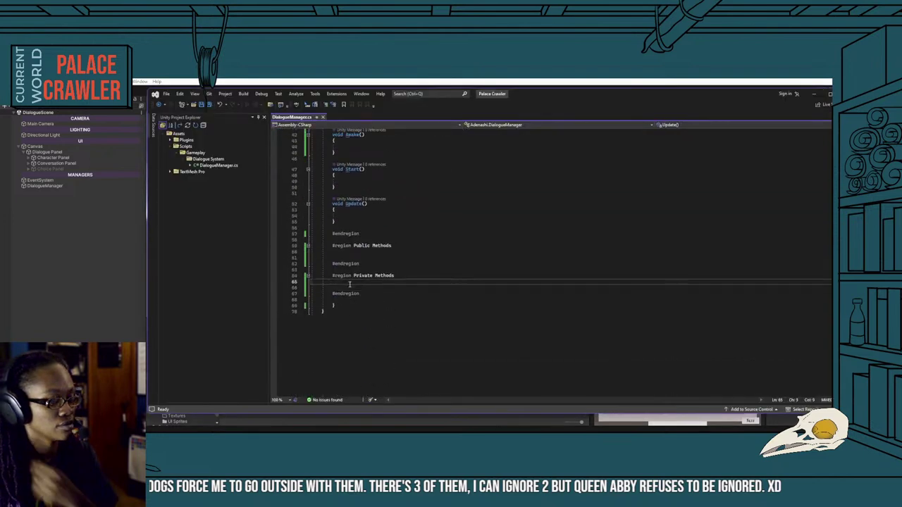
pyautogui.write('void')
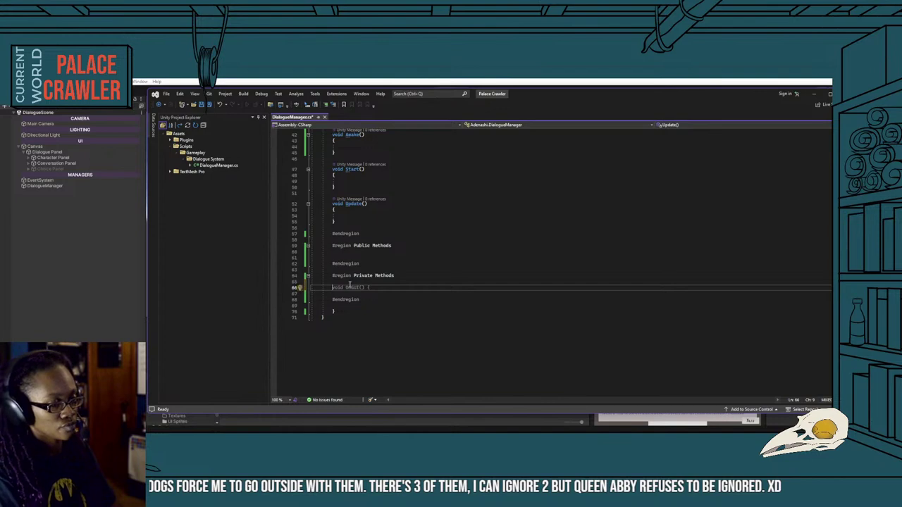
pyautogui.click(349, 286)
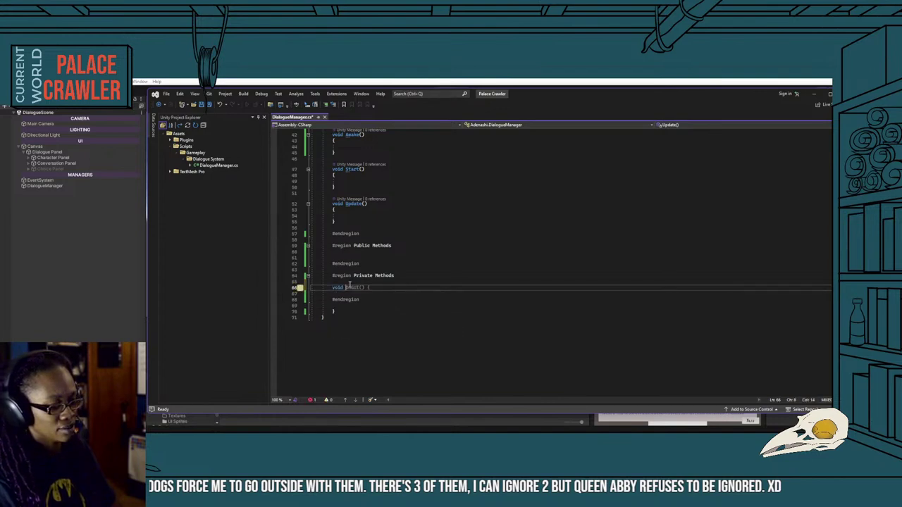
pyautogui.write('Show')
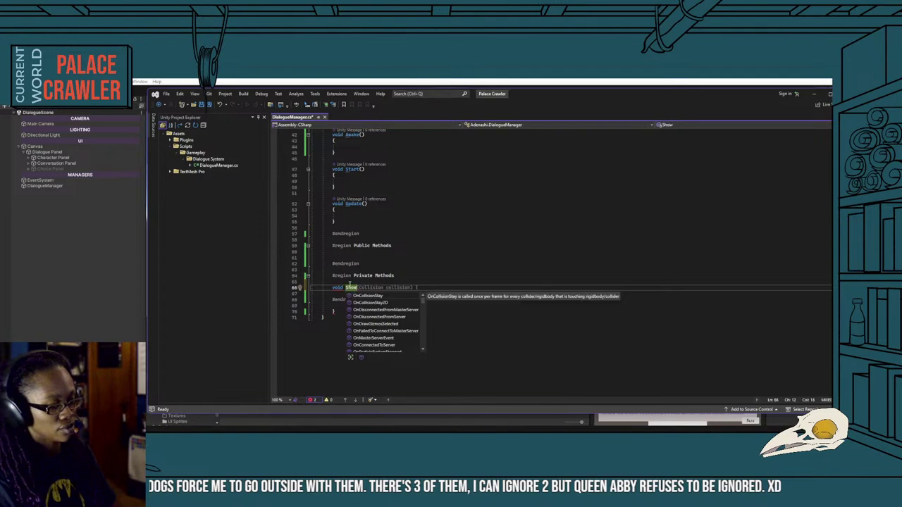
pyautogui.write('Choices(')
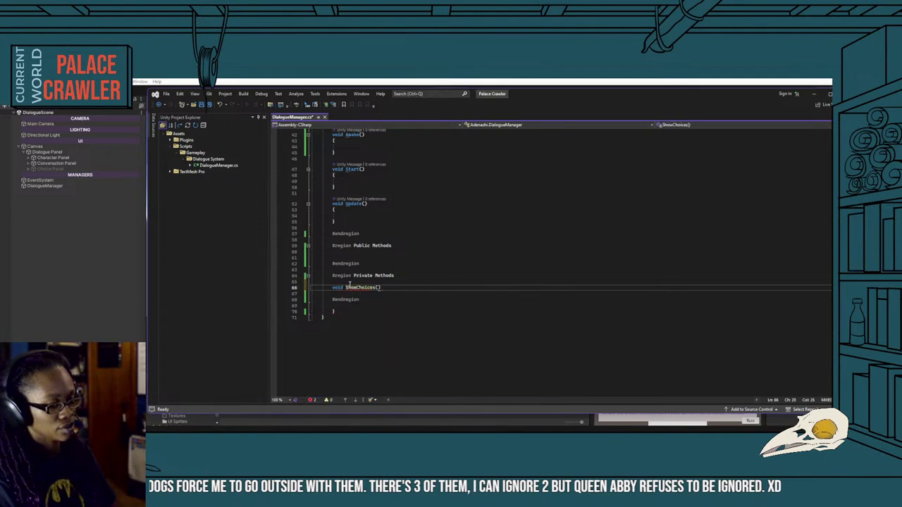
pyautogui.write(')')
pyautogui.press('Return')
pyautogui.write('{')
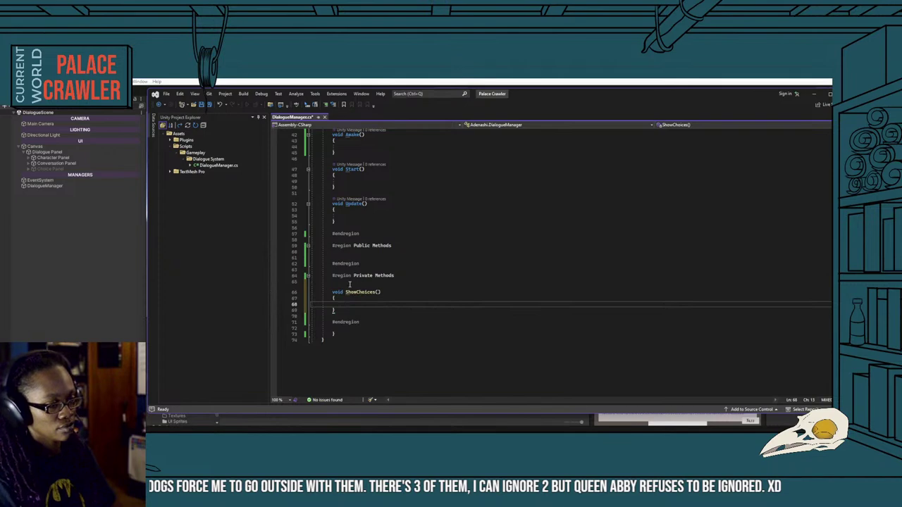
pyautogui.write('_')
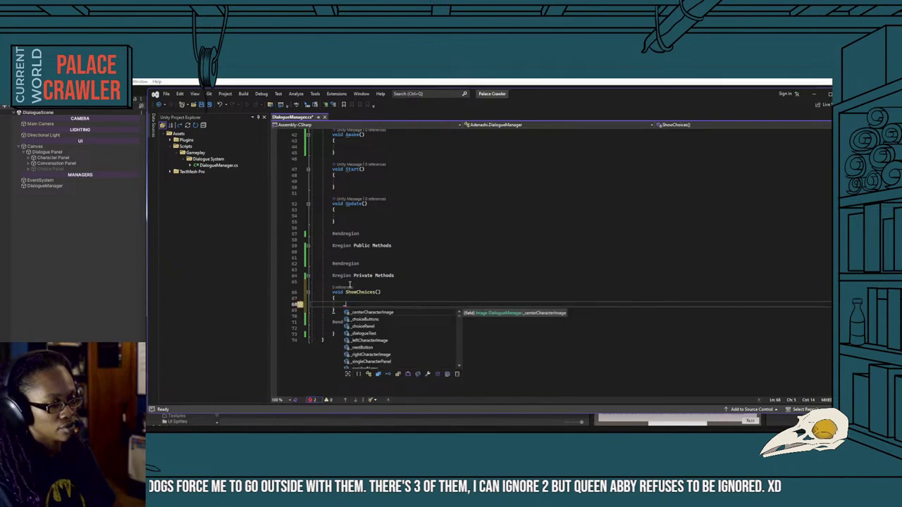
pyautogui.write('choiceP')
pyautogui.press('Tab')
pyautogui.write('.')
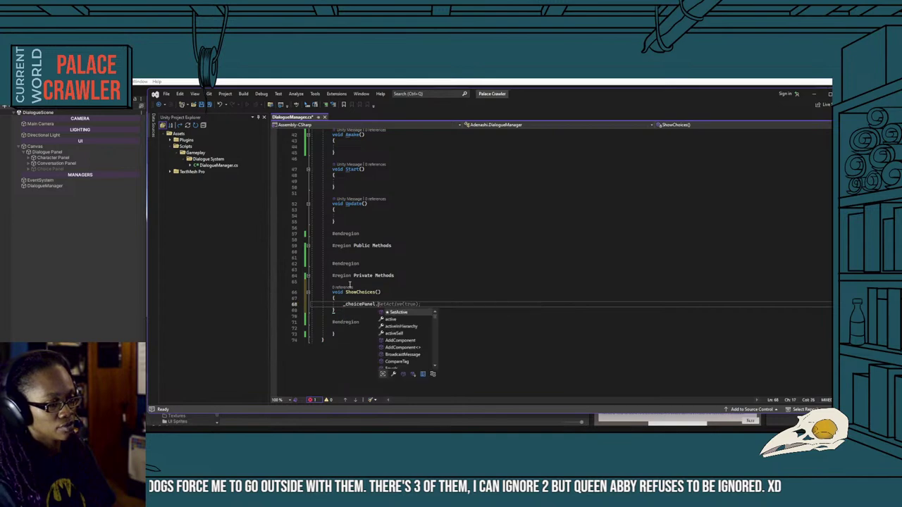
pyautogui.press('Tab')
pyautogui.press('Tab')
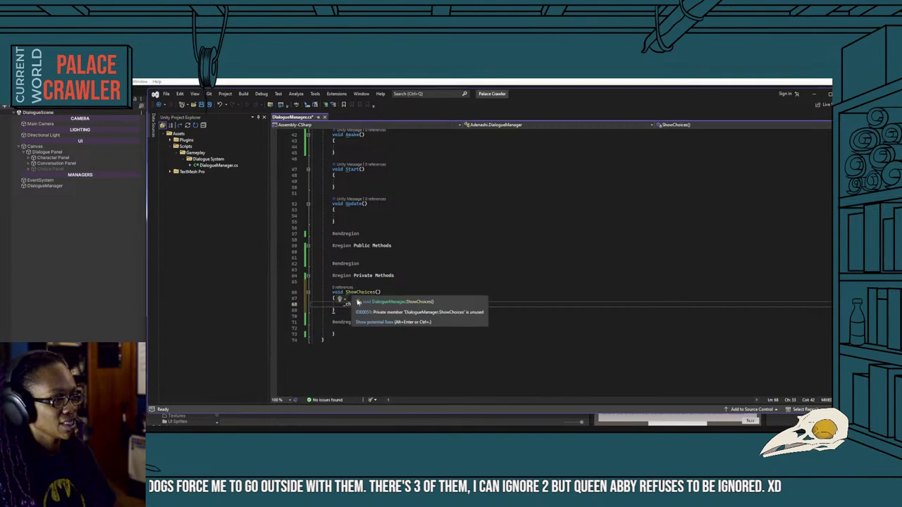
pyautogui.click(337, 312)
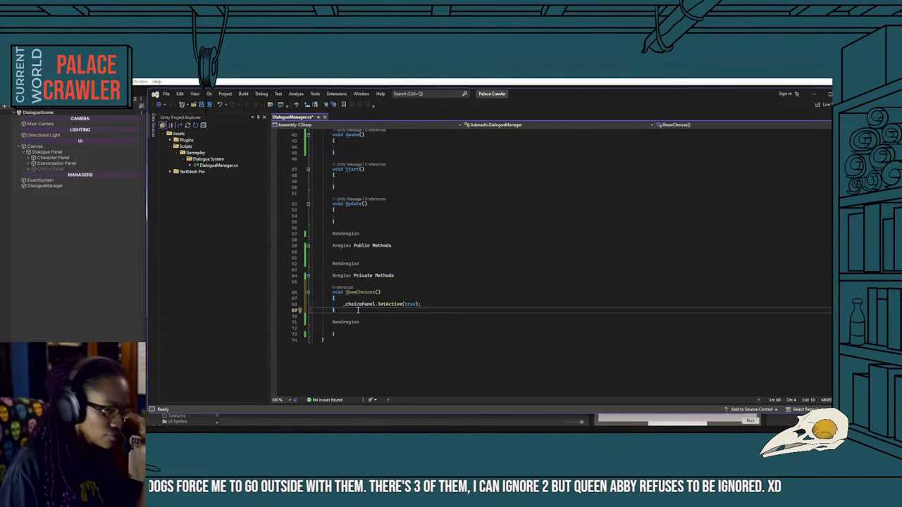
pyautogui.scroll(7, 374, 303)
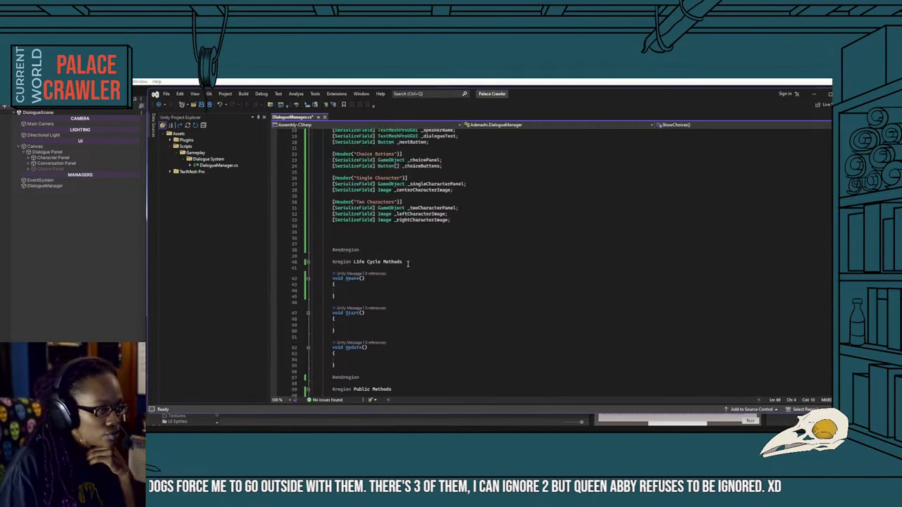
# Declare bool _choicesShowing; on the empty line below the two-character image fields.
pyautogui.click(366, 233)
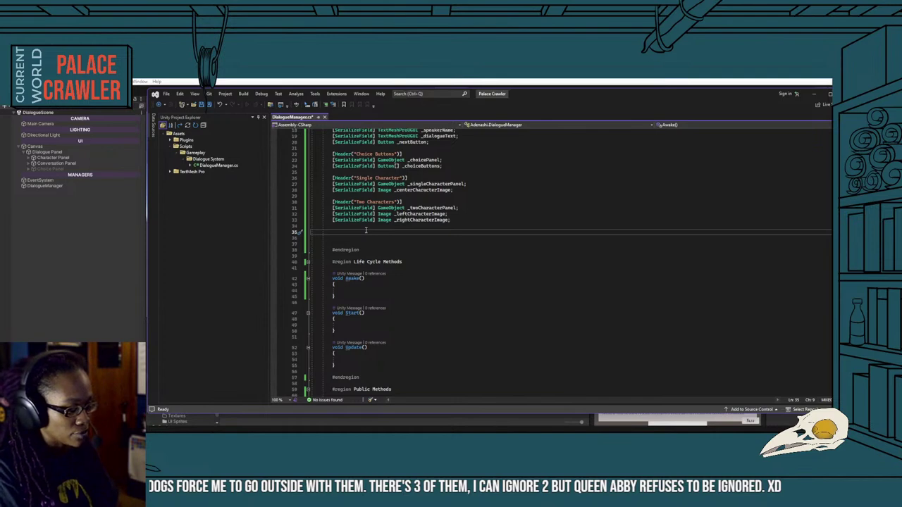
pyautogui.write('bool ')
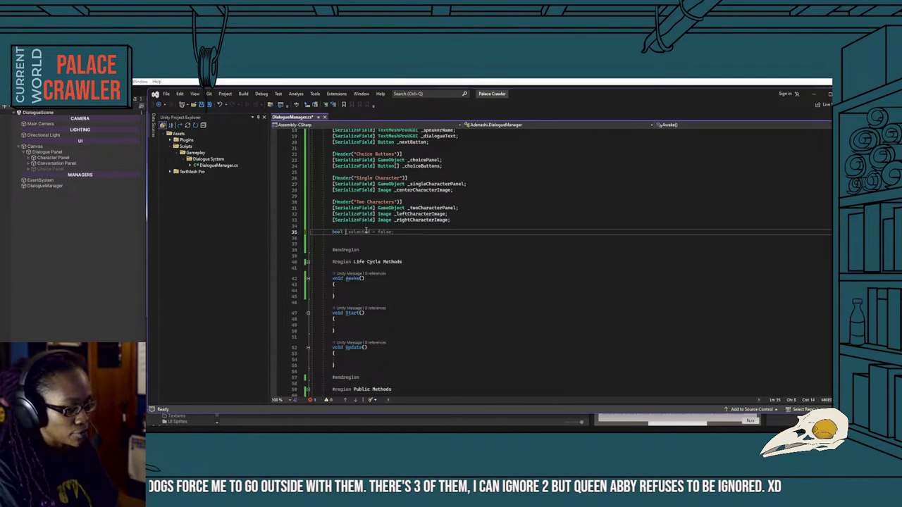
pyautogui.write('_cho')
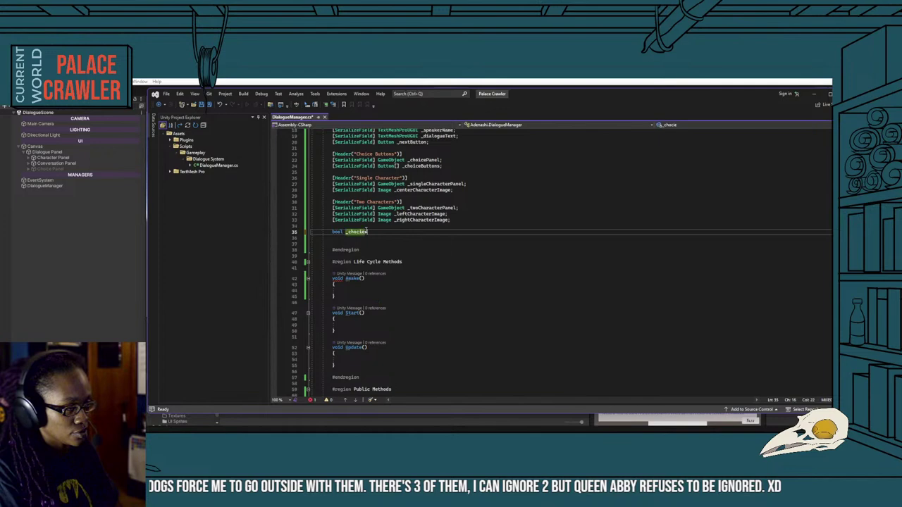
pyautogui.write('ci')
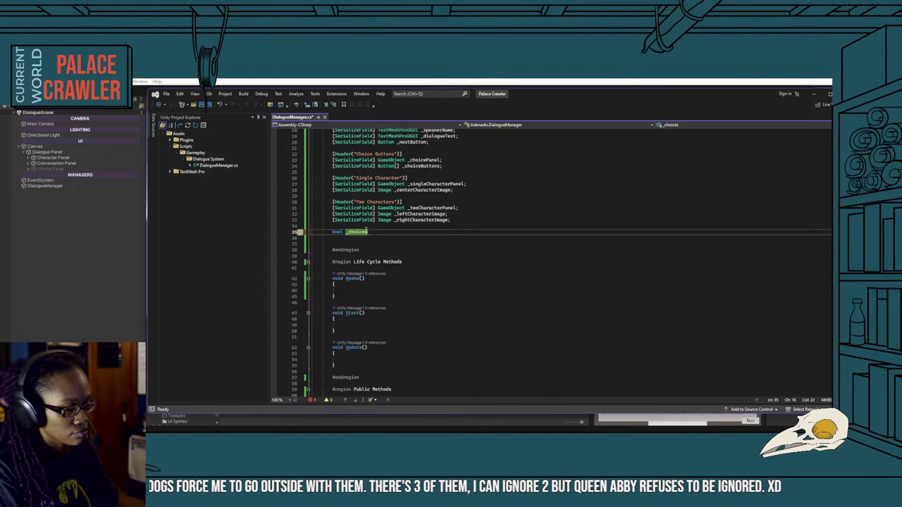
pyautogui.write('Showing')
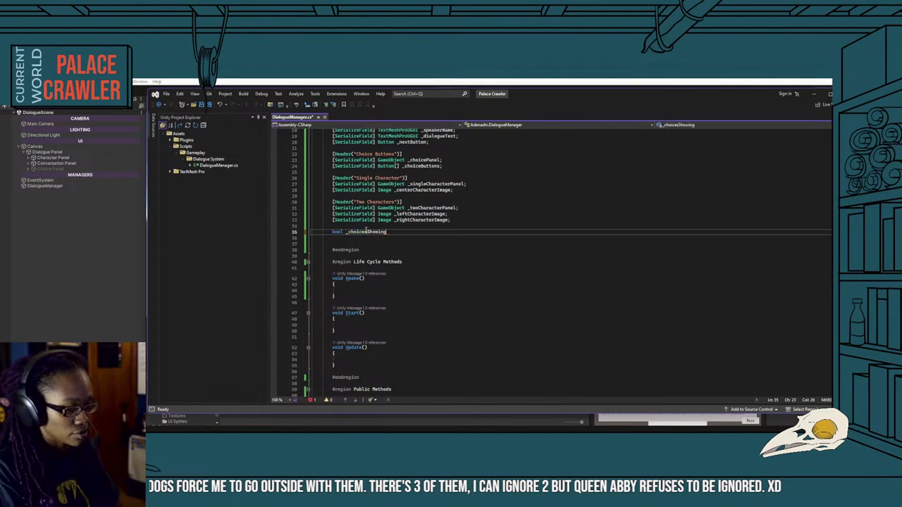
pyautogui.write(';')
# Rename the ShowChoices method to ToggleChoices.
pyautogui.scroll(-4, 372, 260)
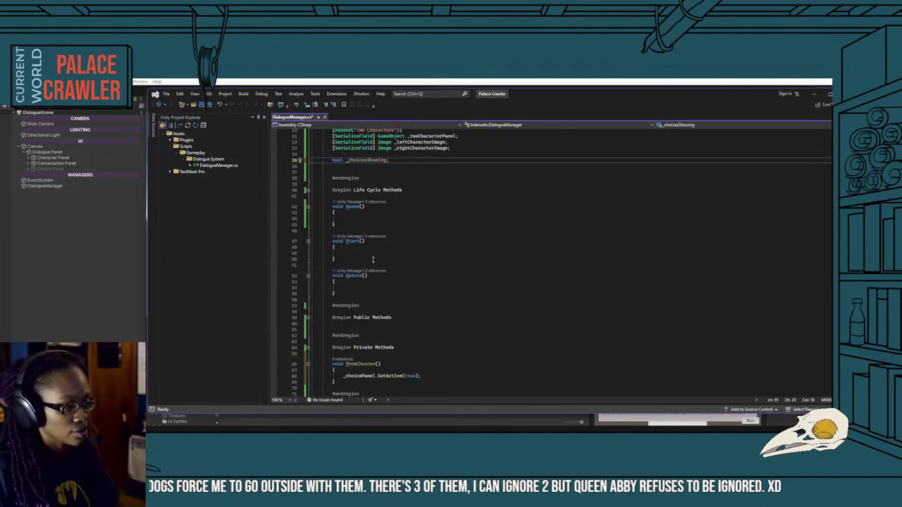
pyautogui.scroll(-4, 373, 260)
pyautogui.click(351, 292)
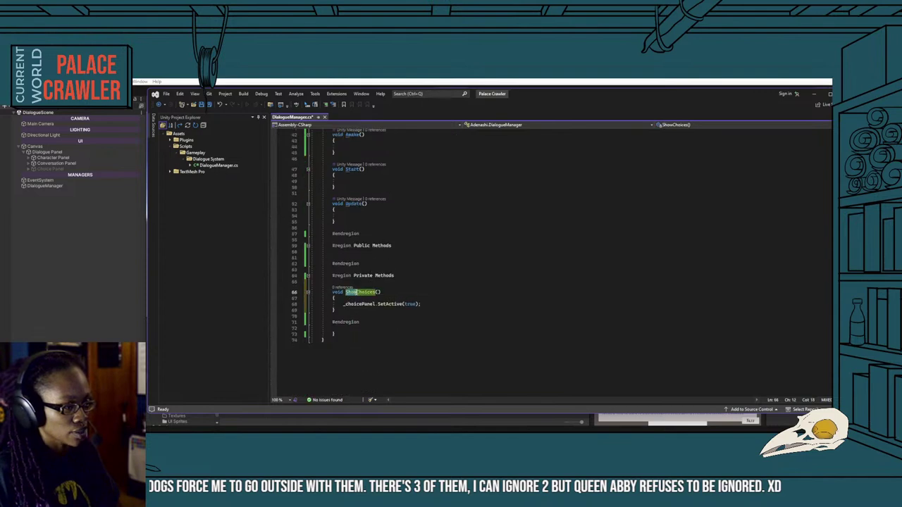
pyautogui.hotkey('ctrl', 'BackSpace')
pyautogui.write('ToggleC')
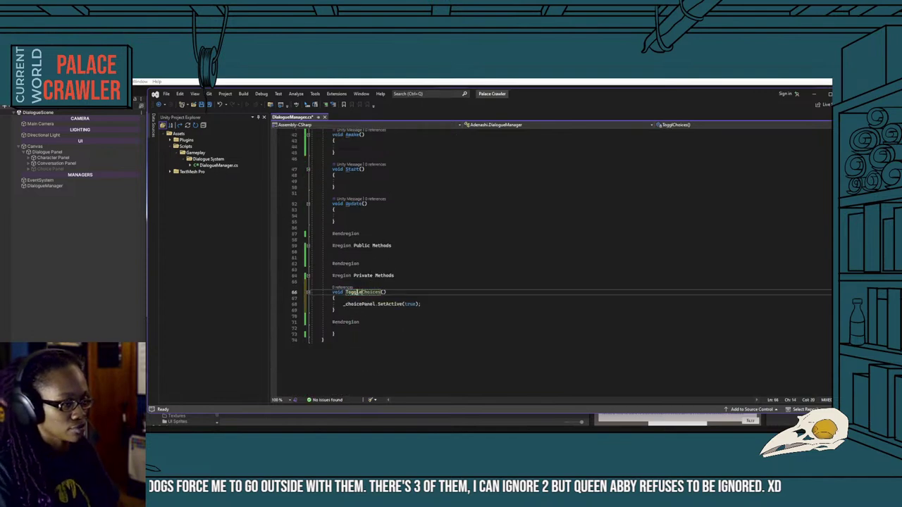
# Pass !_choicesShowing to SetActive and add _choicesShowing = !_choicesShowing; on the next line.
pyautogui.moveTo(343, 304); pyautogui.dragTo(421, 303)
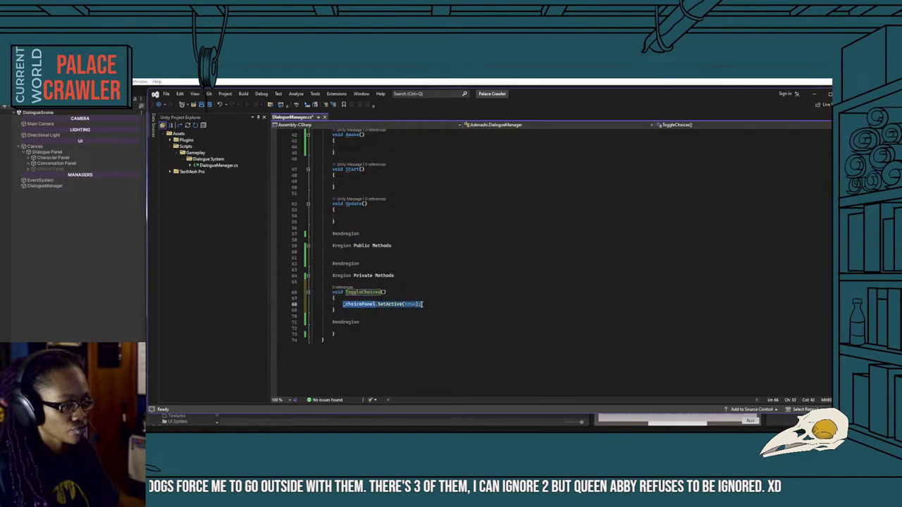
pyautogui.click(405, 304)
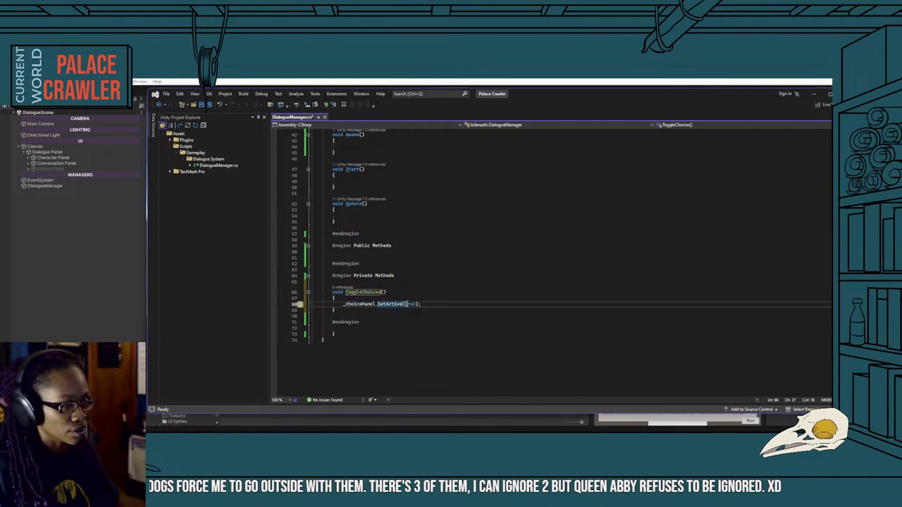
pyautogui.doubleClick(410, 304)
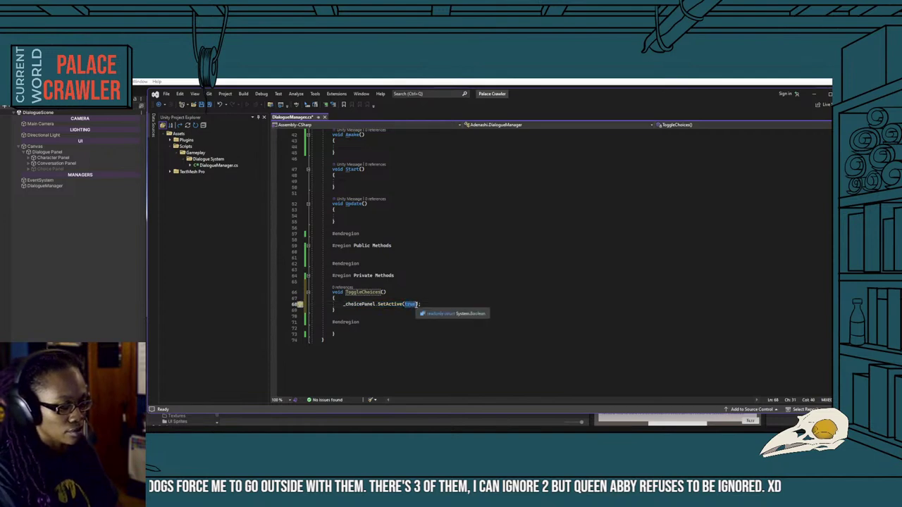
pyautogui.press('BackSpace')
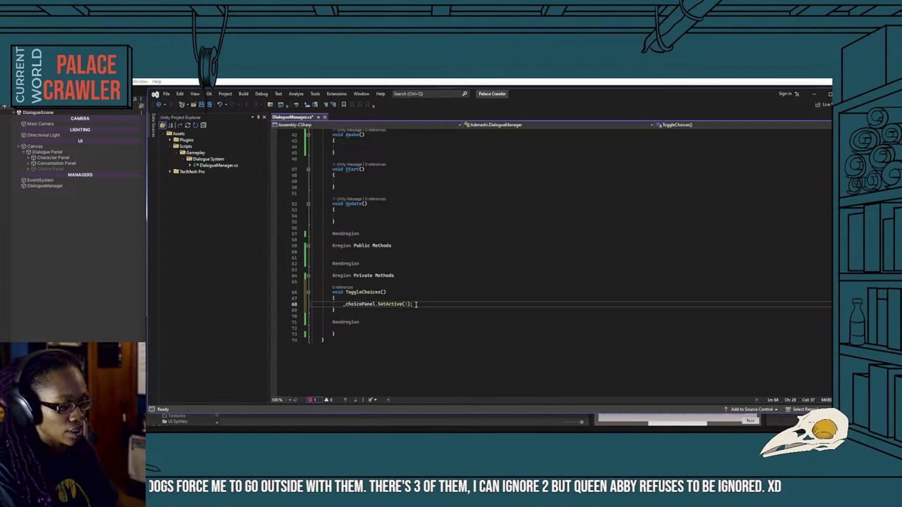
pyautogui.write('!_choic')
pyautogui.press('Tab')
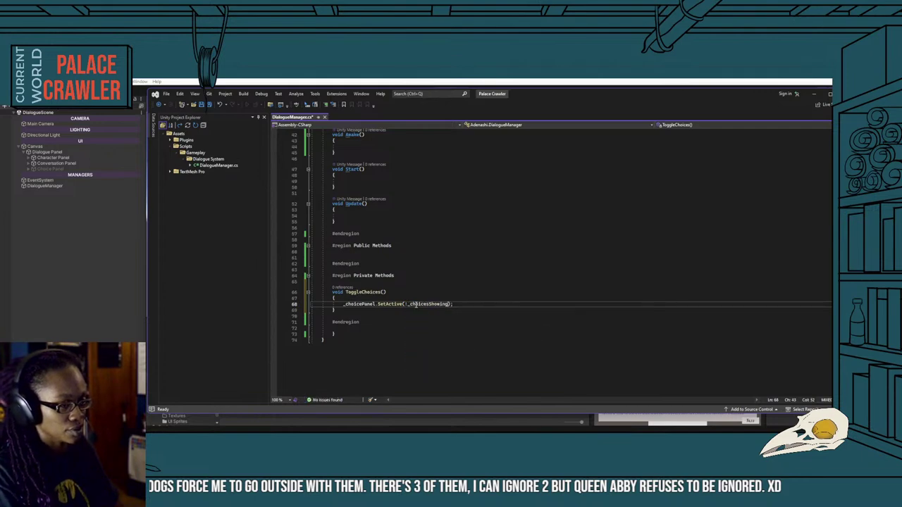
pyautogui.press('Return')
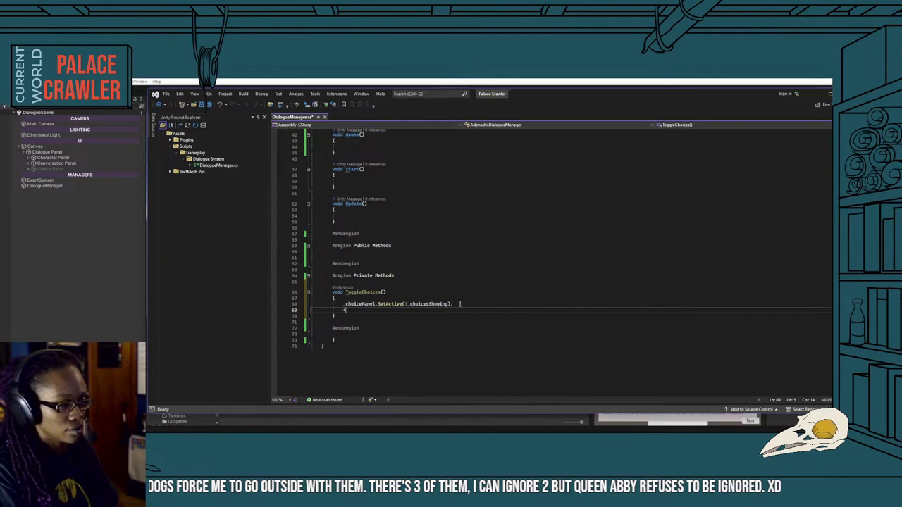
pyautogui.write('cho')
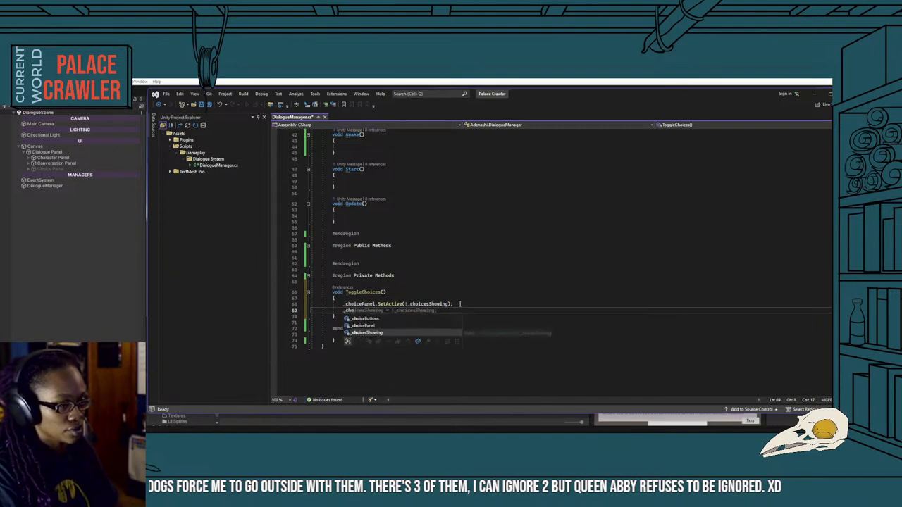
pyautogui.press('Tab')
pyautogui.press('Tab')
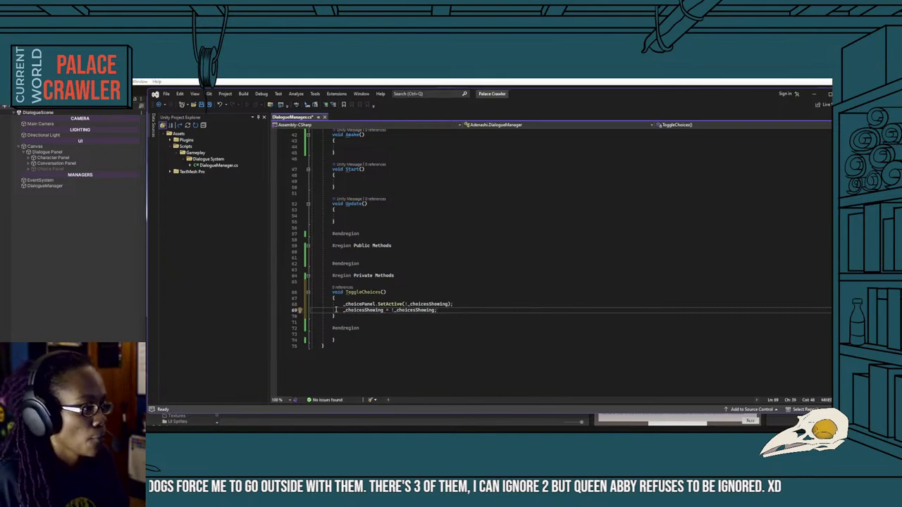
pyautogui.click(420, 269)
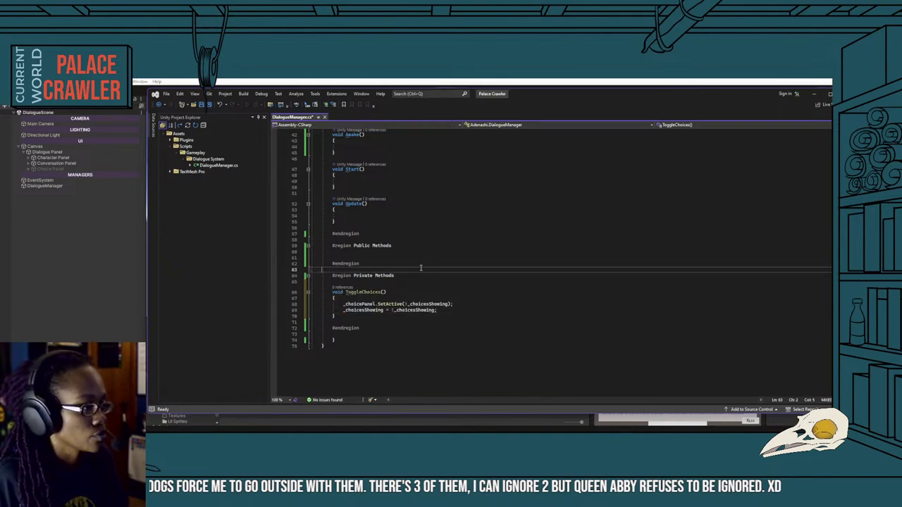
pyautogui.scroll(2, 420, 268)
pyautogui.scroll(3, 400, 249)
# Declare public static DialogueManager instance; below the #region Variables heading.
pyautogui.click(359, 238)
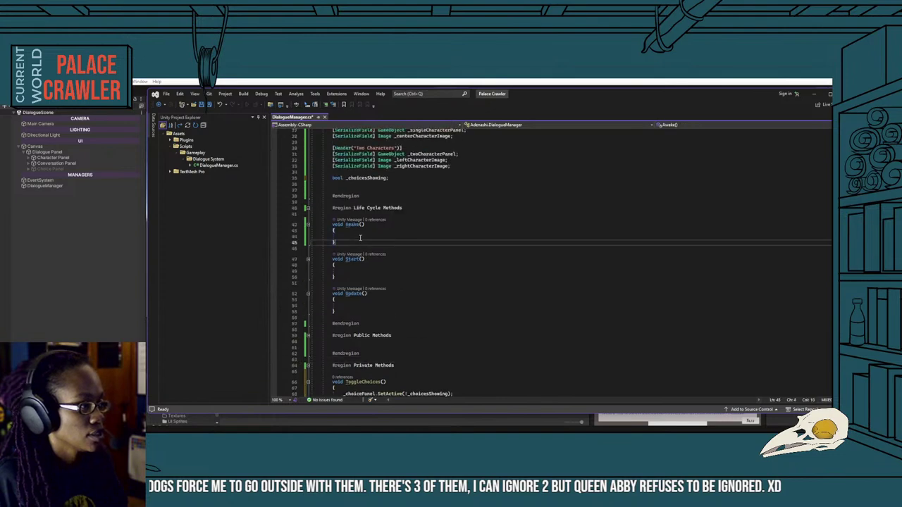
pyautogui.scroll(9, 359, 240)
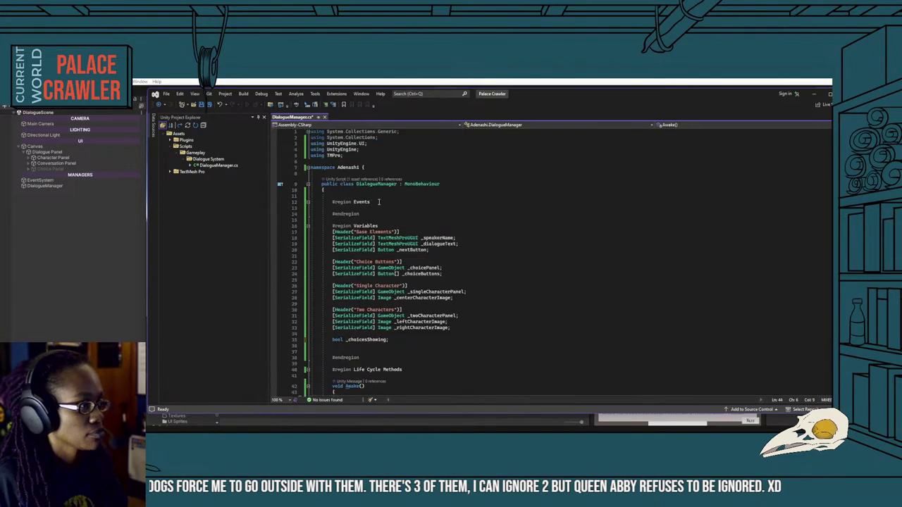
pyautogui.click(386, 226)
pyautogui.press('Return')
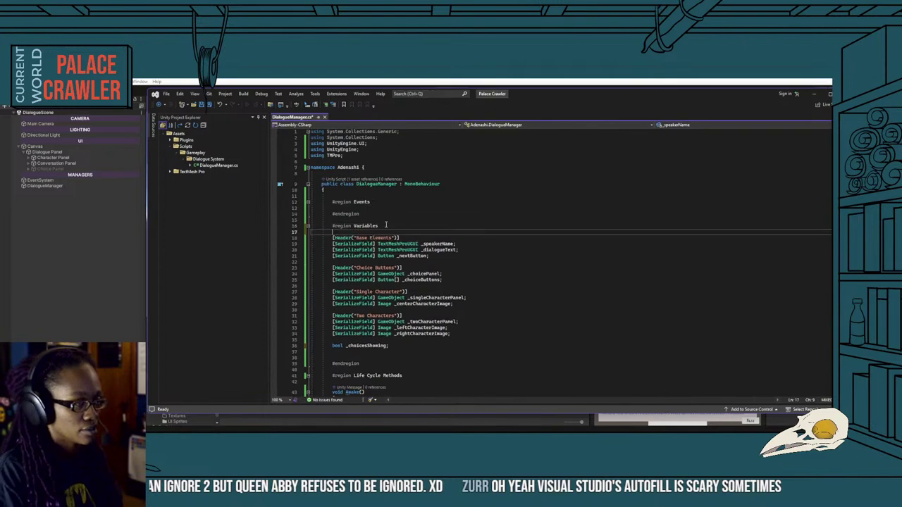
pyautogui.press('Return')
pyautogui.press('Up')
pyautogui.press('Return')
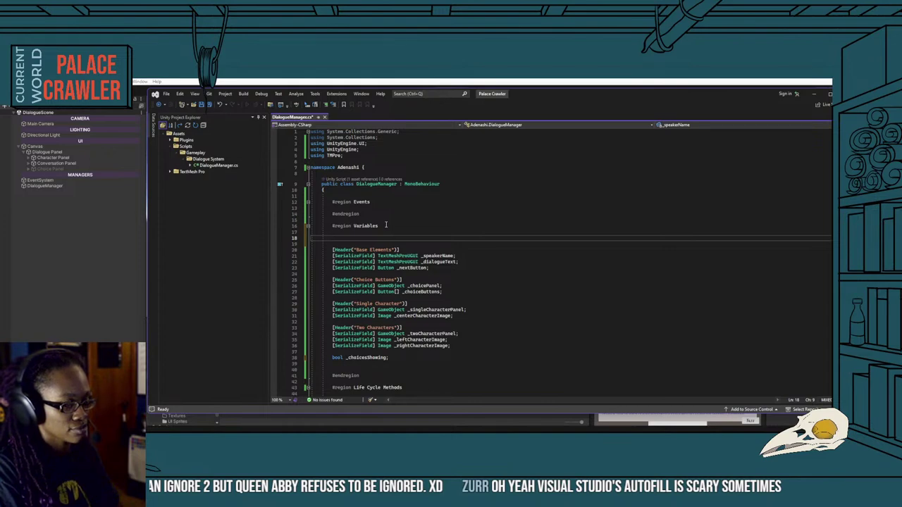
pyautogui.write('public ')
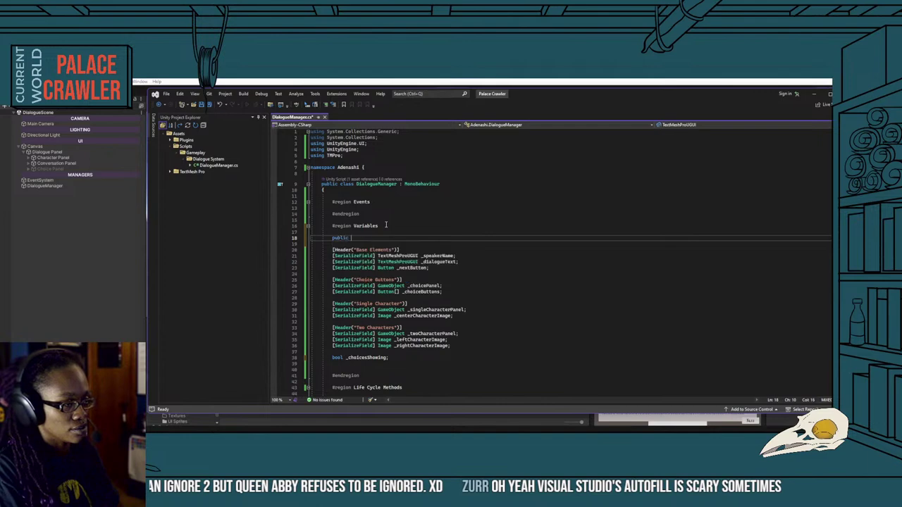
pyautogui.write('static')
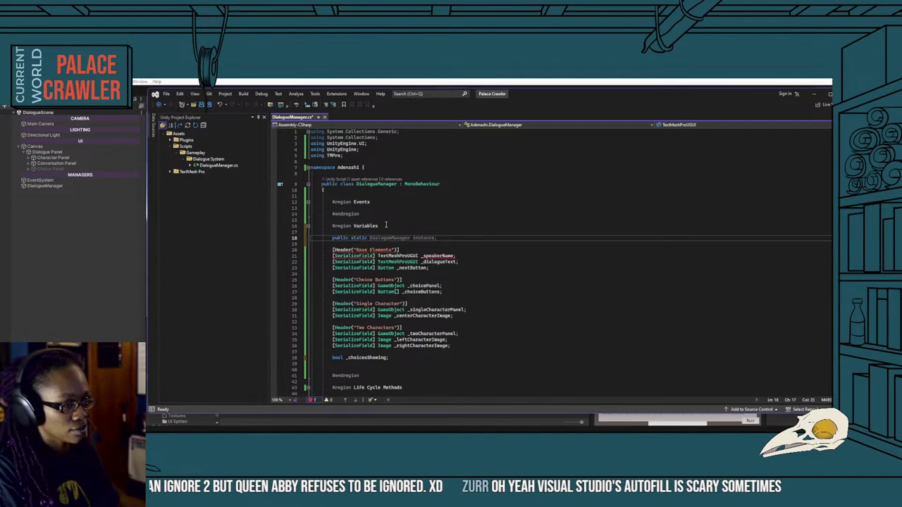
pyautogui.press('Tab')
pyautogui.scroll(-5, 354, 328)
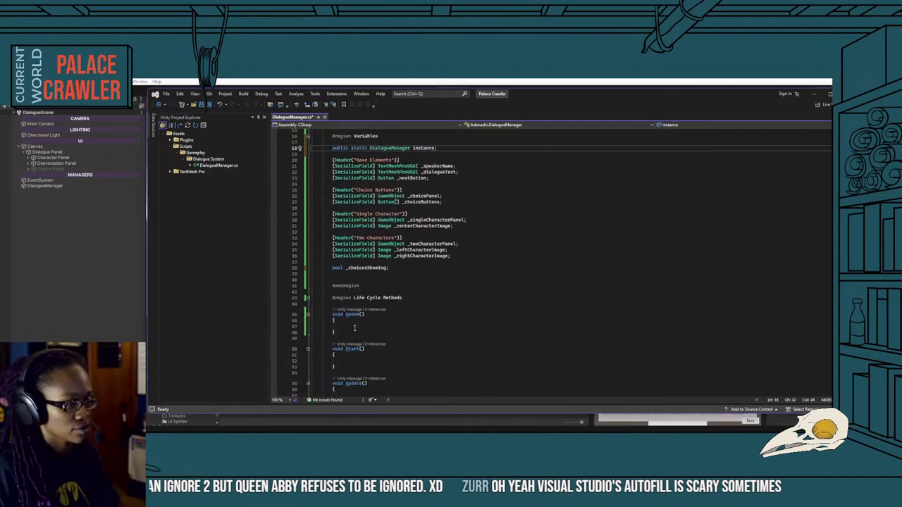
# In Awake, add if (instance == null) with instance = this; inside its block.
pyautogui.click(354, 327)
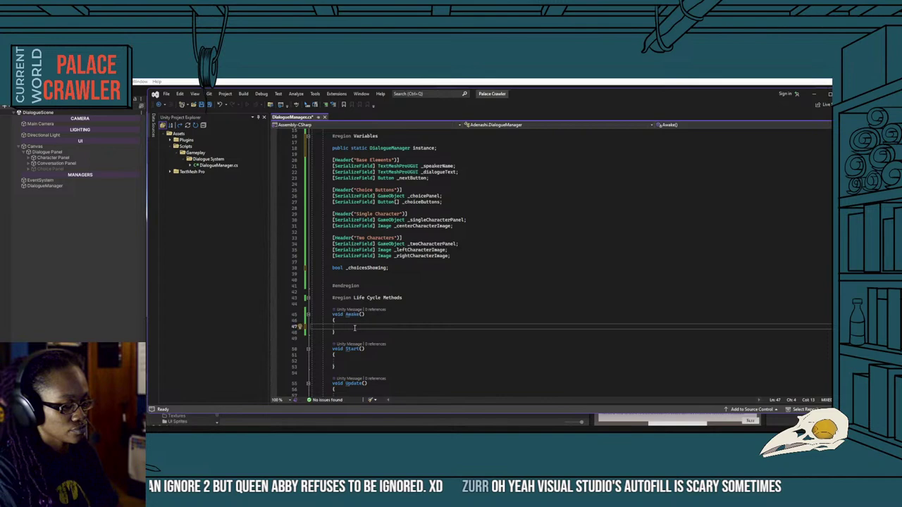
pyautogui.write('if')
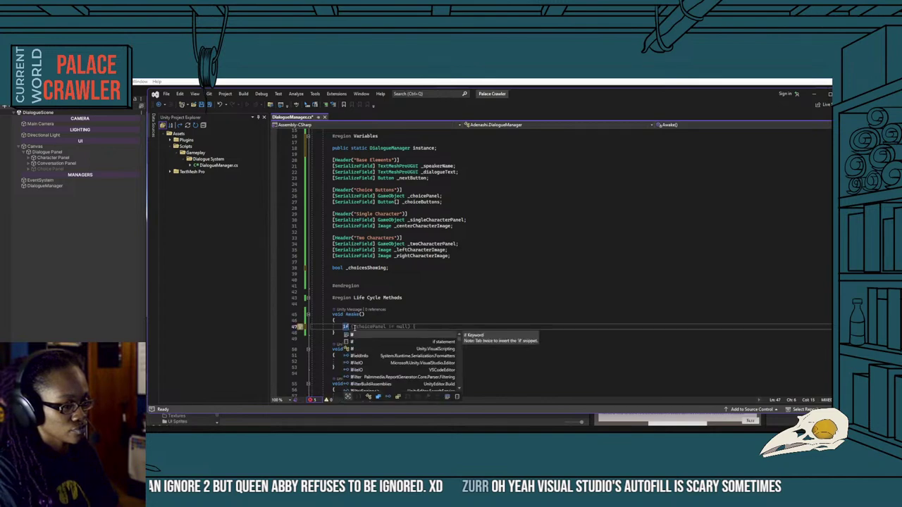
pyautogui.write('(')
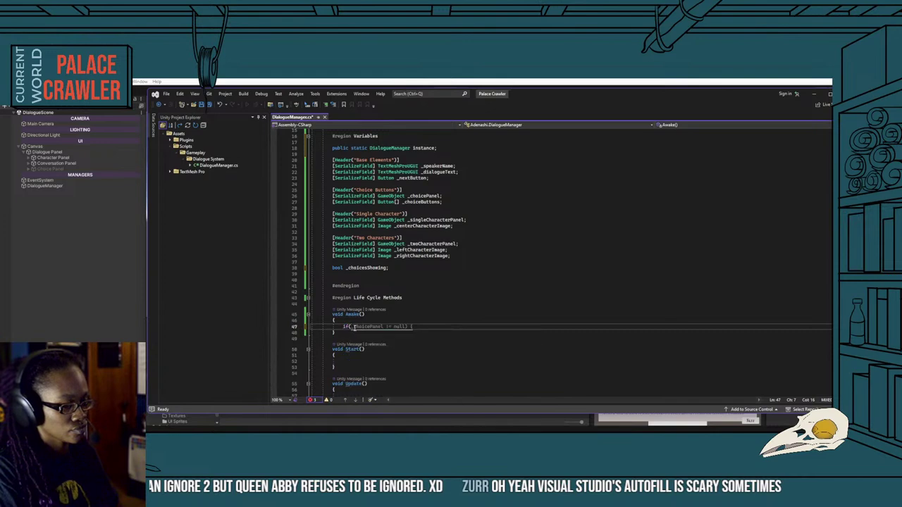
pyautogui.write('instance')
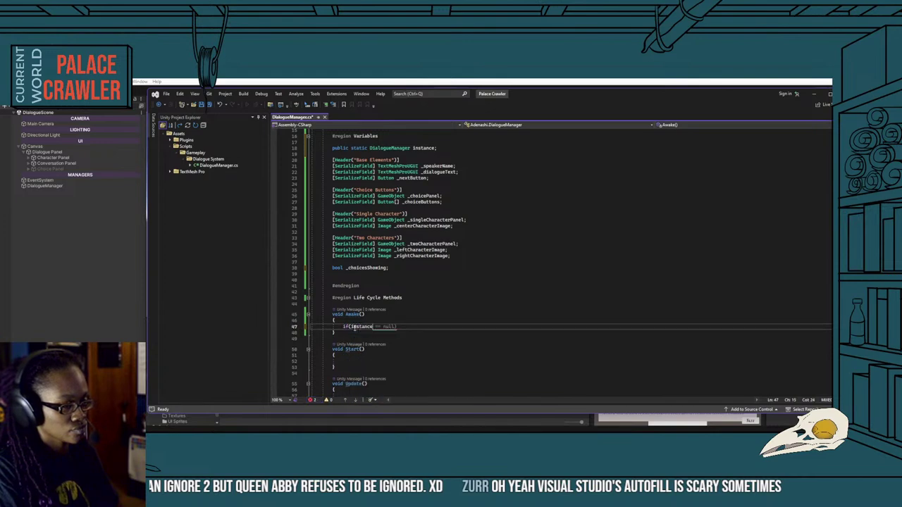
pyautogui.press('Tab')
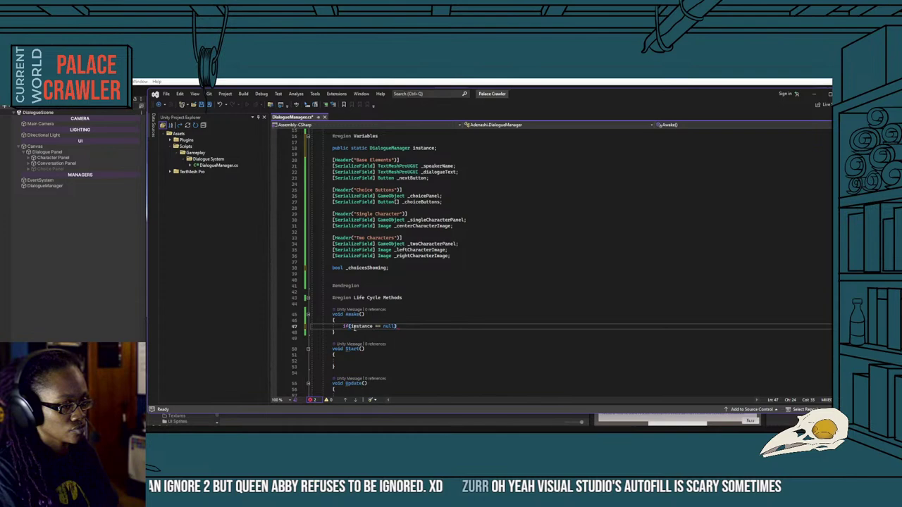
pyautogui.press('Return')
pyautogui.write('{')
pyautogui.press('Return')
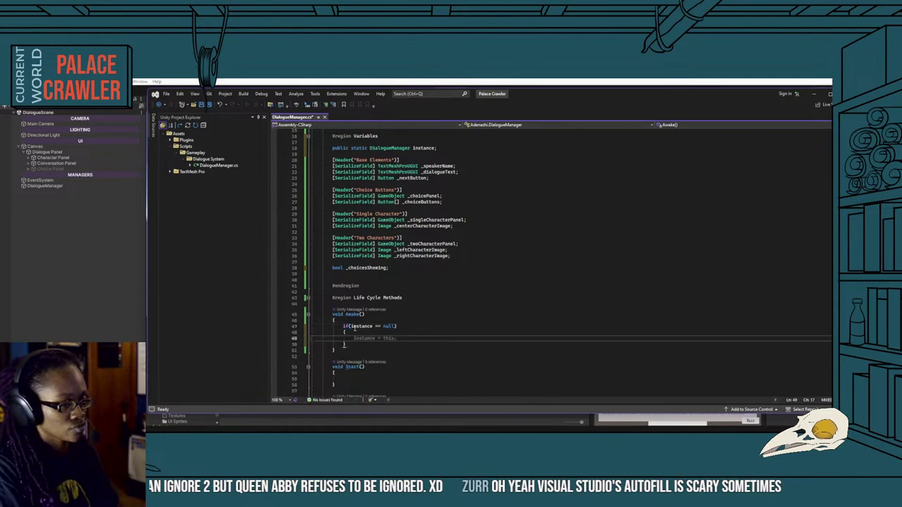
pyautogui.press('Tab')
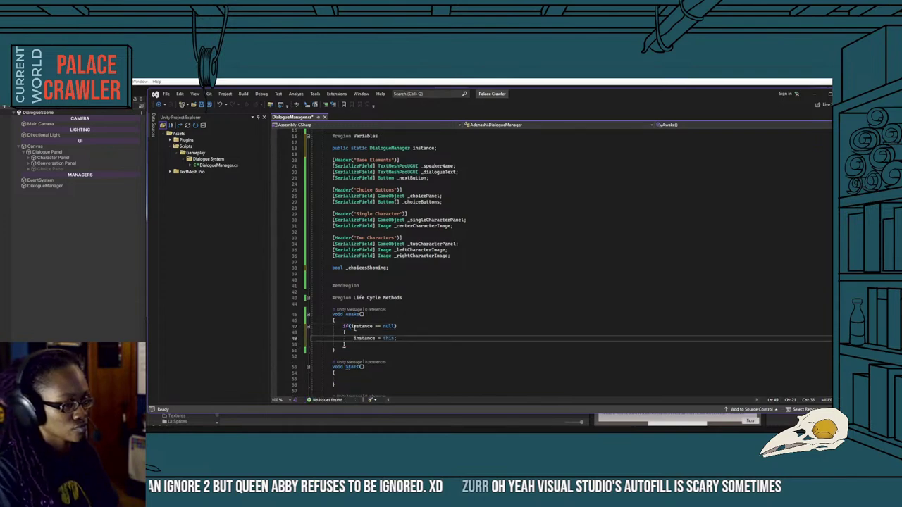
# Add DontDestroyOnLoad(this); inside the null-check block after the assignment.
pyautogui.click(358, 345)
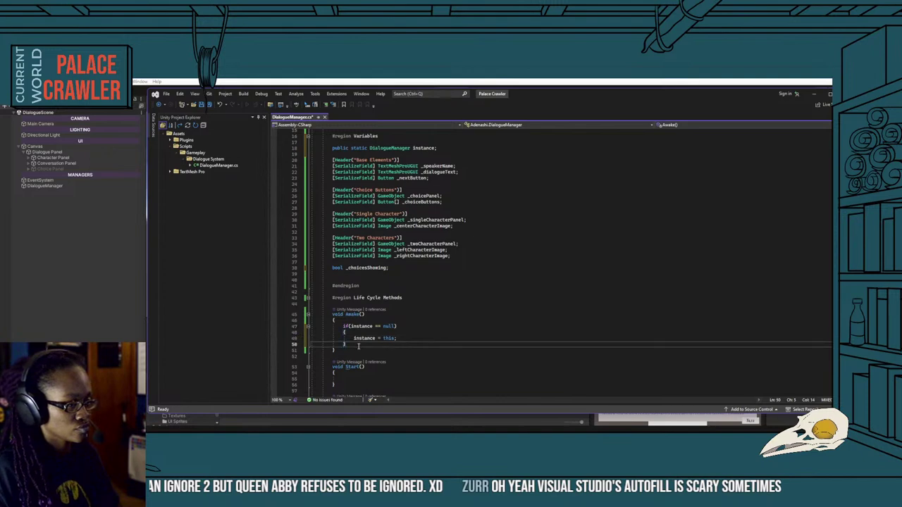
pyautogui.press('Return')
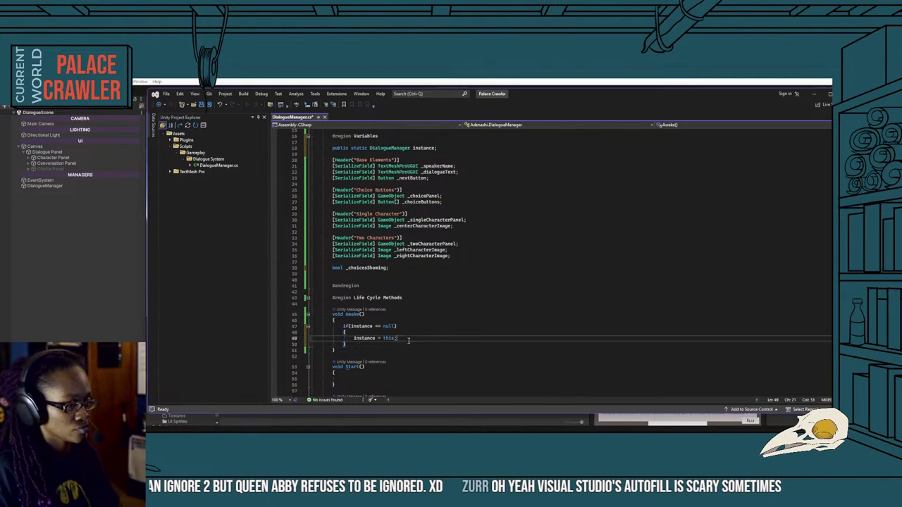
pyautogui.write('Don')
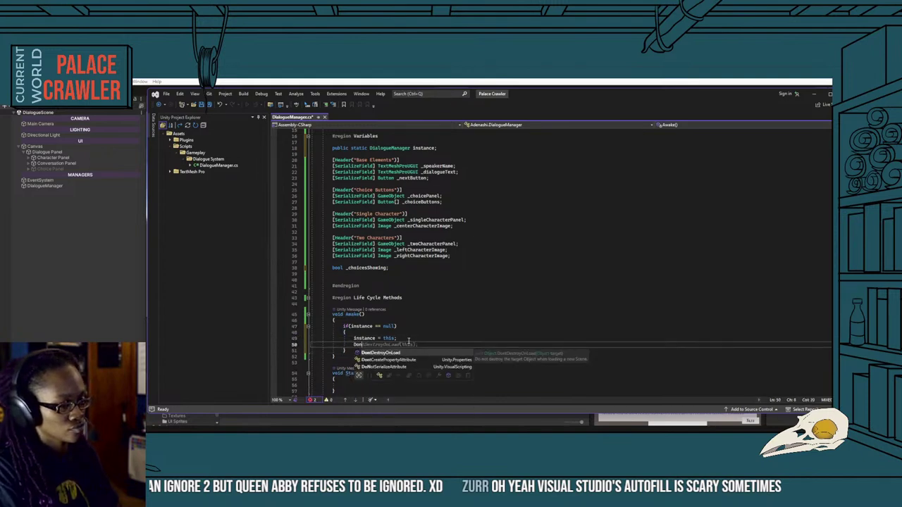
pyautogui.press('Tab')
pyautogui.write('(this);')
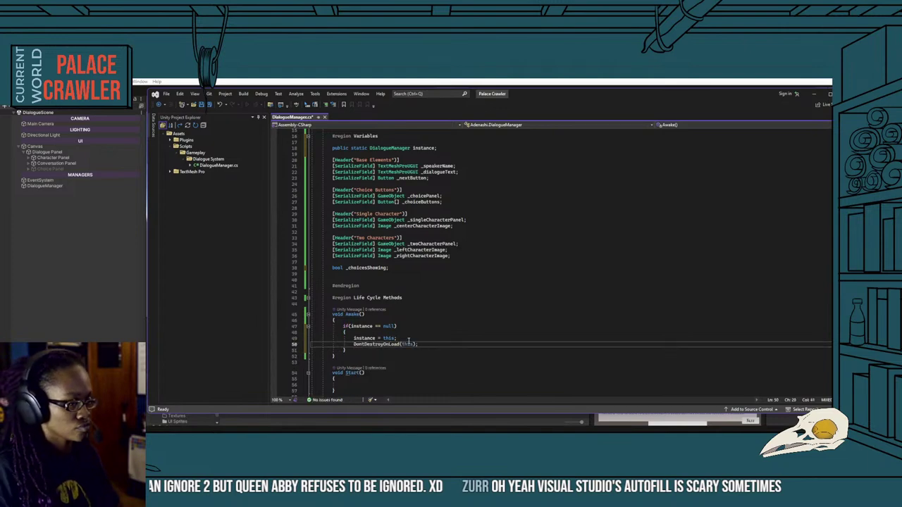
pyautogui.press('Down')
pyautogui.click(379, 326)
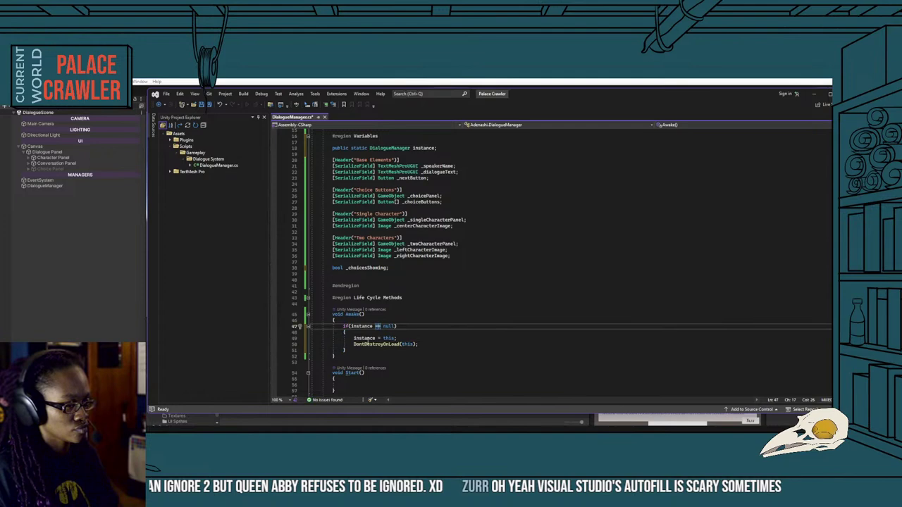
pyautogui.press('Return')
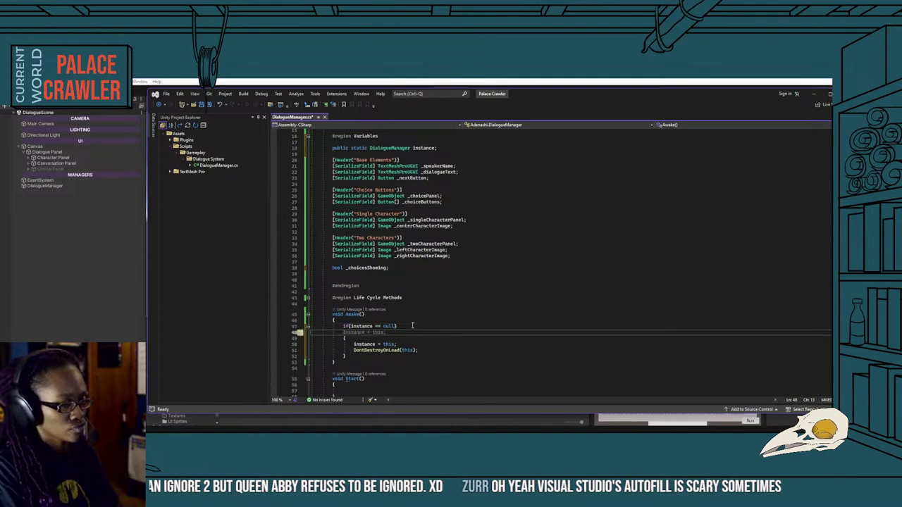
# Turn the assignment block into an else branch and change the check to if (instance != null) with its own block.
pyautogui.write('else')
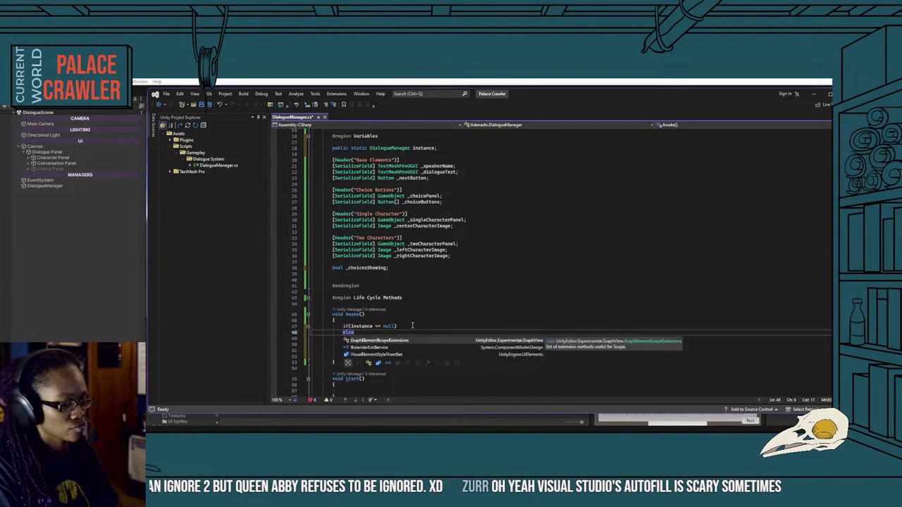
pyautogui.click(400, 325)
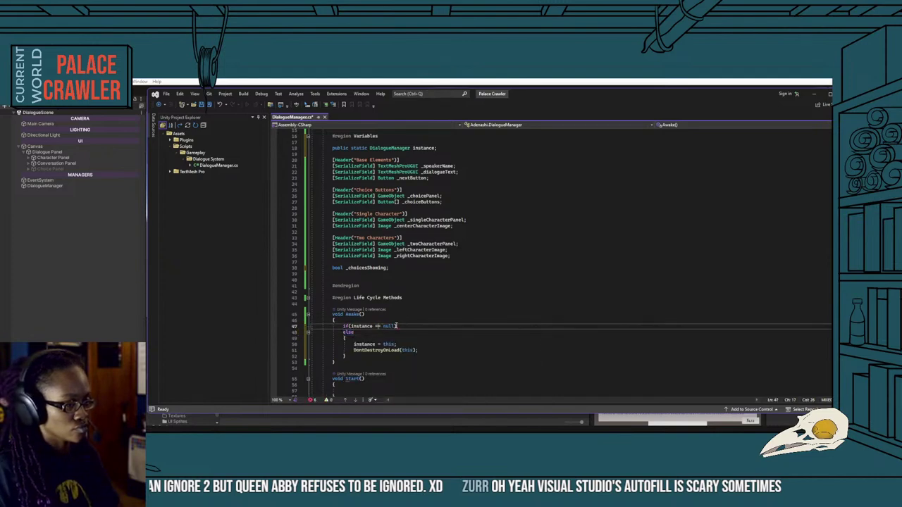
pyautogui.write('{ }')
pyautogui.press('Return')
pyautogui.write('{')
pyautogui.press('Return')
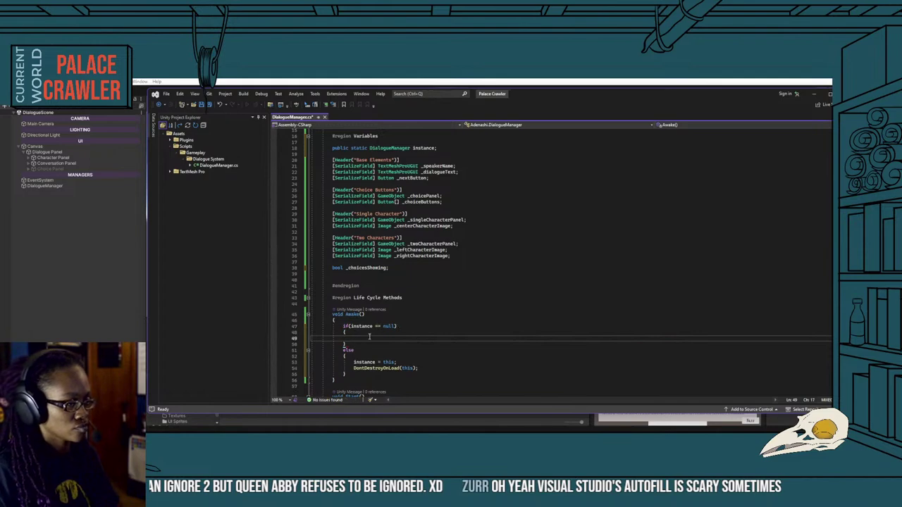
pyautogui.click(377, 326)
pyautogui.press('BackSpace')
pyautogui.write('!')
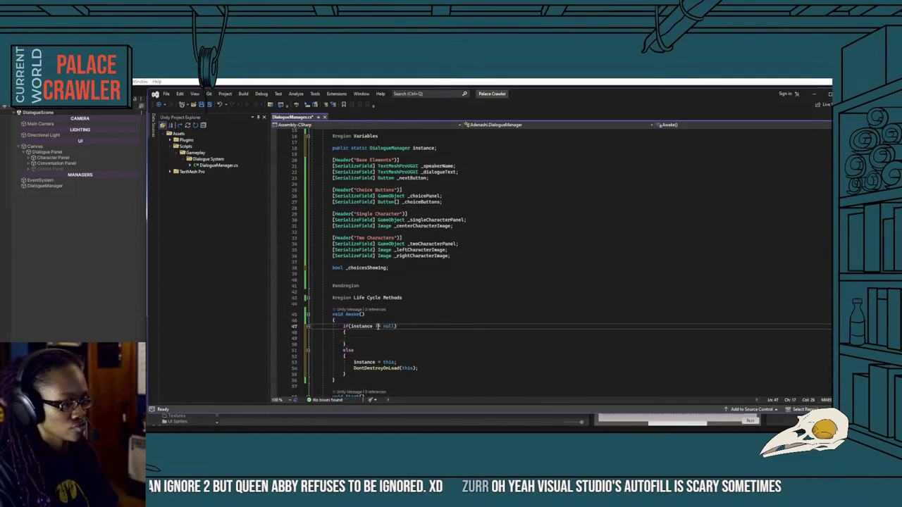
# Make the new block call Destroy(this.gameObject); and save DialogueManager.cs.
pyautogui.click(368, 337)
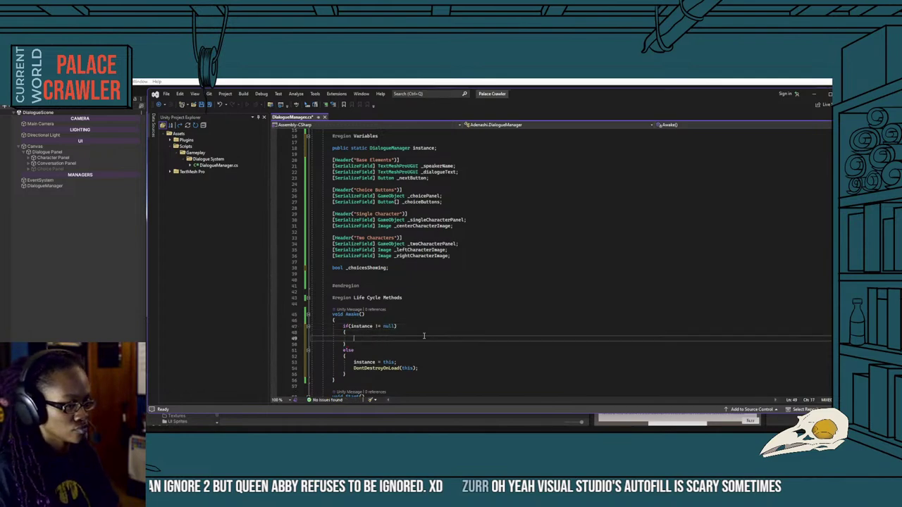
pyautogui.scroll(-1, 438, 332)
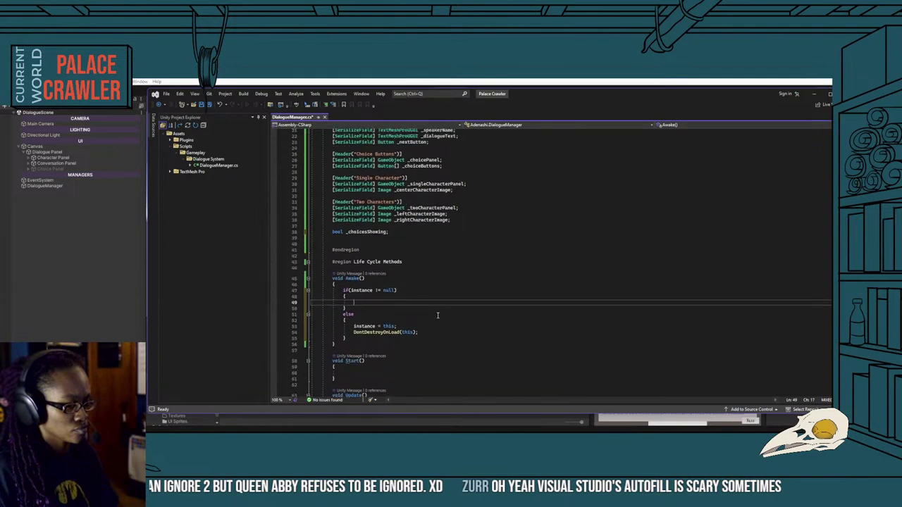
pyautogui.write('Do')
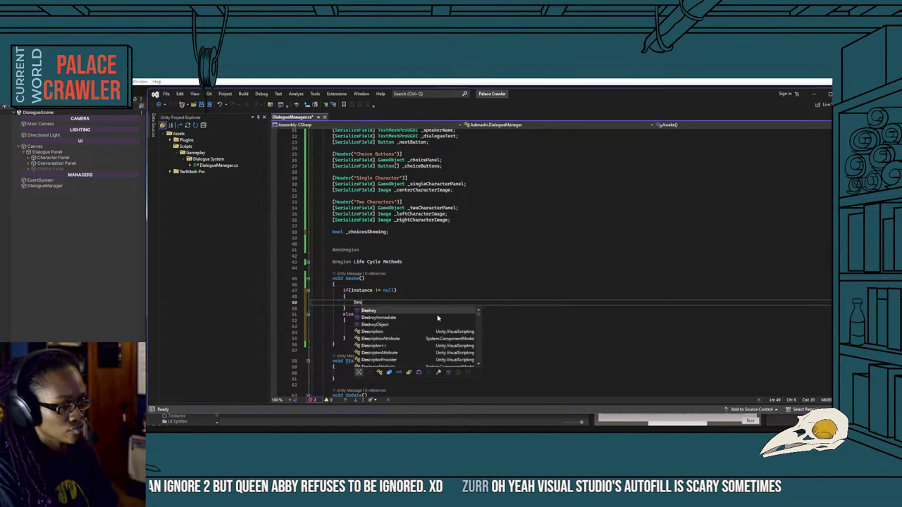
pyautogui.write('stroy(this.')
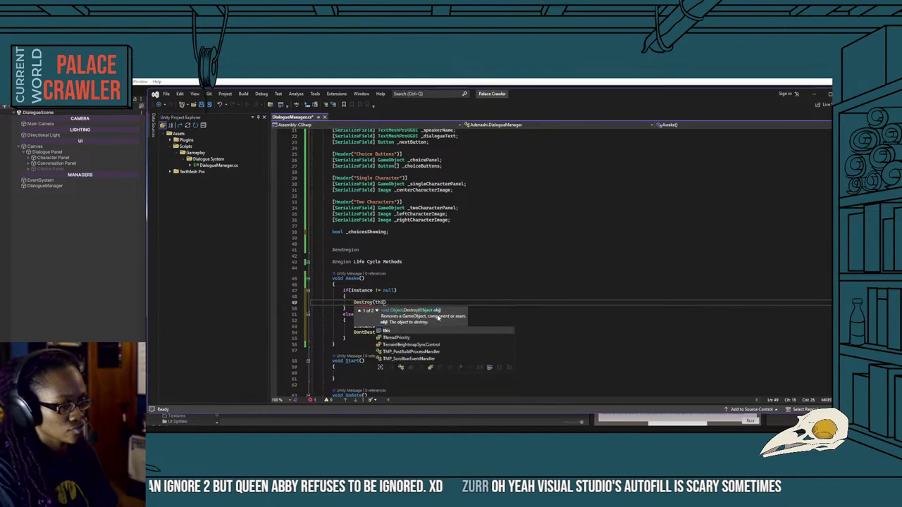
pyautogui.write('ga')
pyautogui.press('Tab')
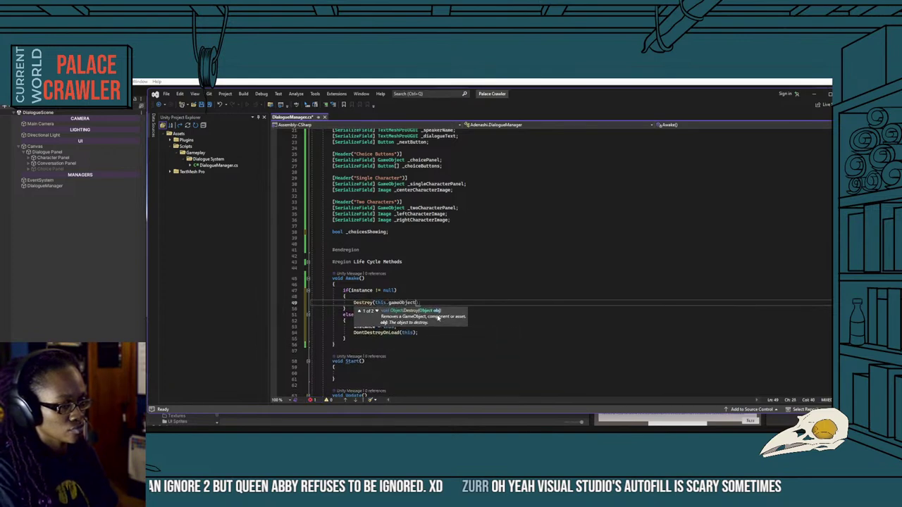
pyautogui.write(')')
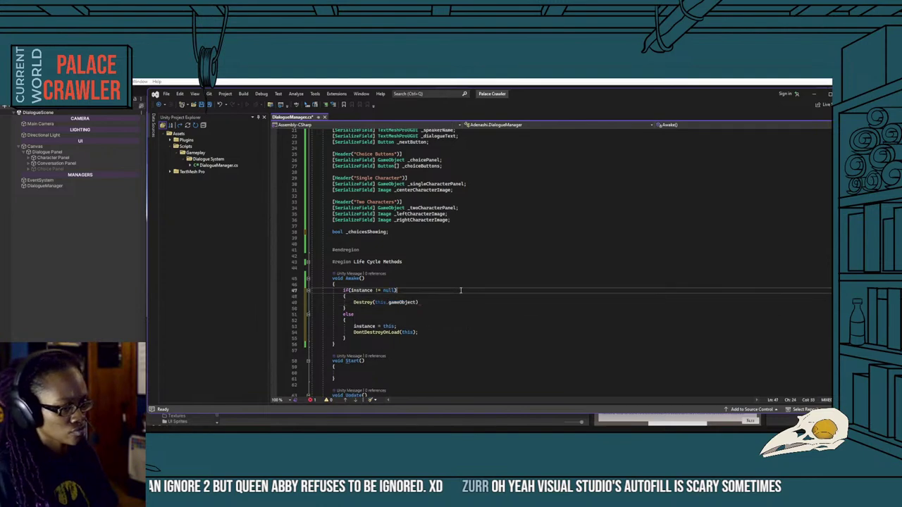
pyautogui.write(';')
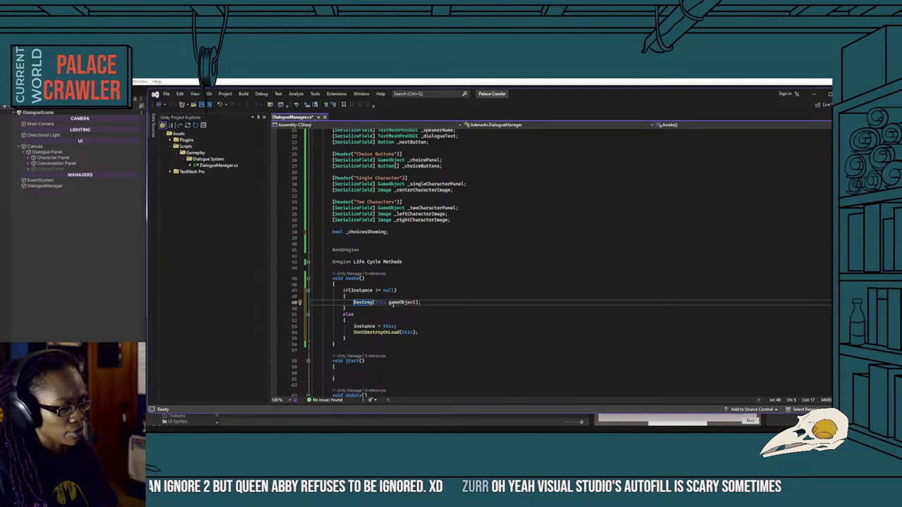
pyautogui.click(433, 289)
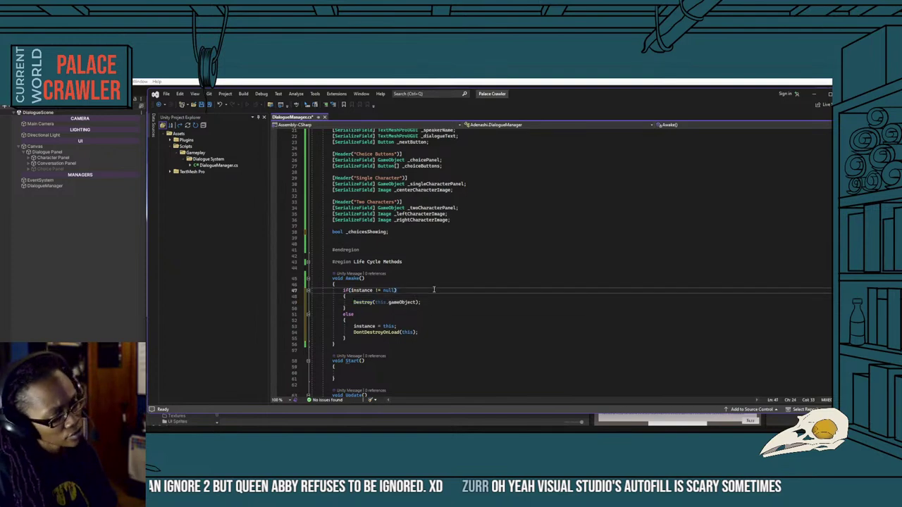
pyautogui.hotkey('ctrl', 's')
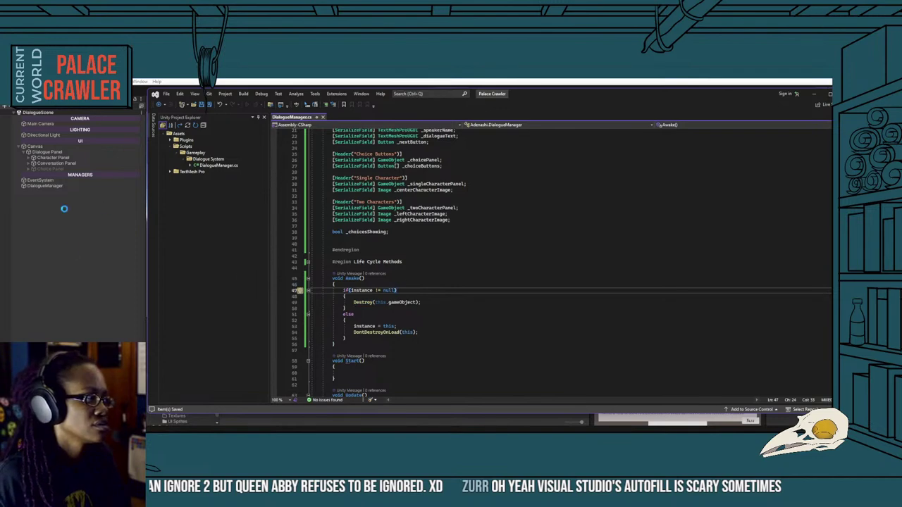
# Play-test in Unity, confirm DialogueManager persists under DontDestroyOnLoad and check the Console, then stop playing.
pyautogui.click(72, 251)
pyautogui.click(438, 91)
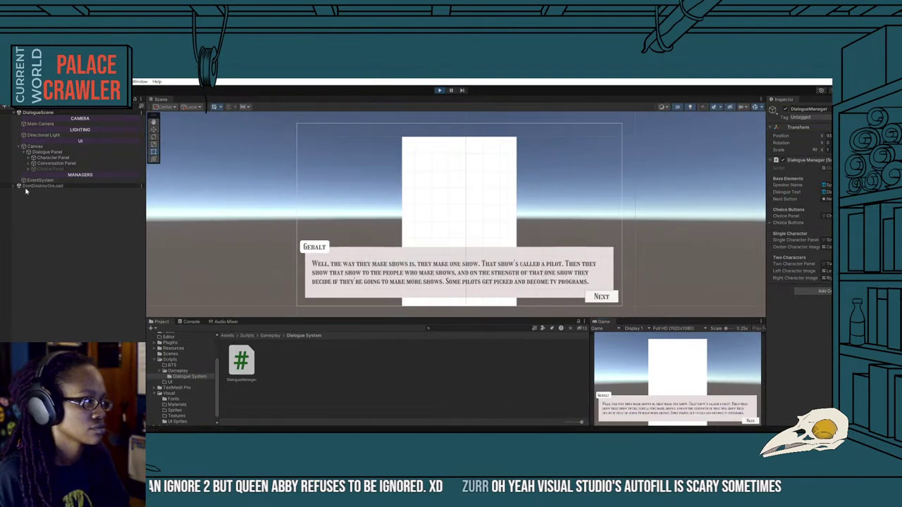
pyautogui.click(19, 186)
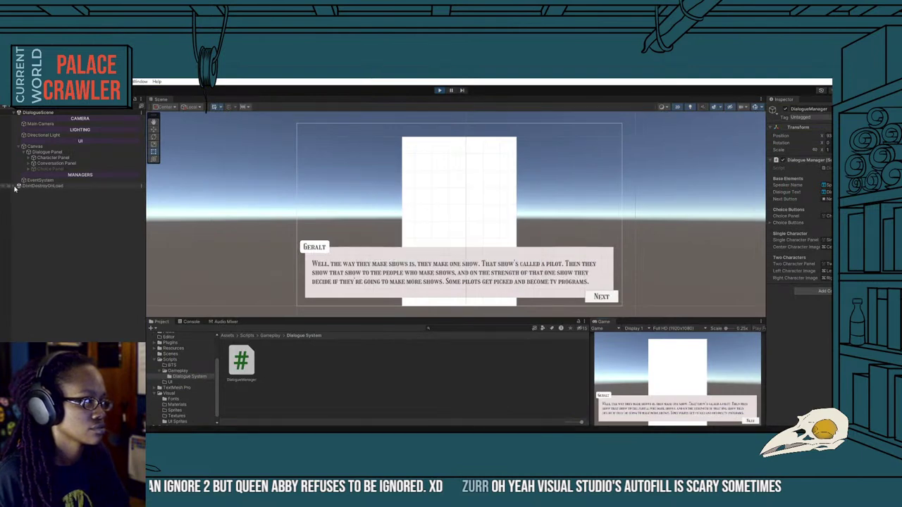
pyautogui.click(61, 193)
pyautogui.click(190, 321)
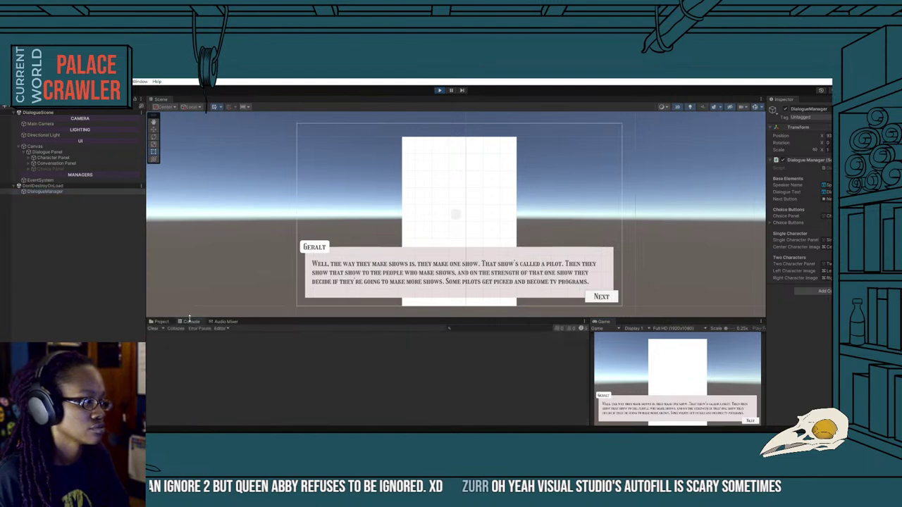
pyautogui.click(163, 322)
pyautogui.click(185, 323)
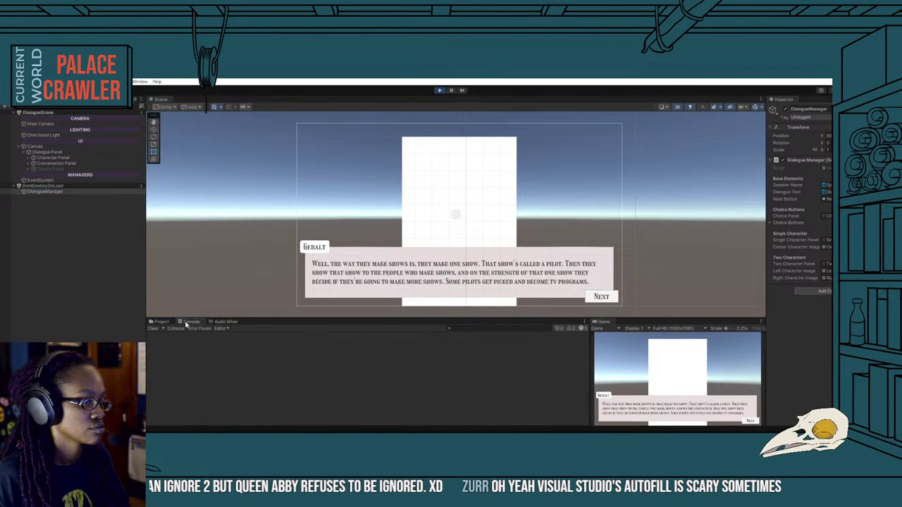
pyautogui.click(167, 322)
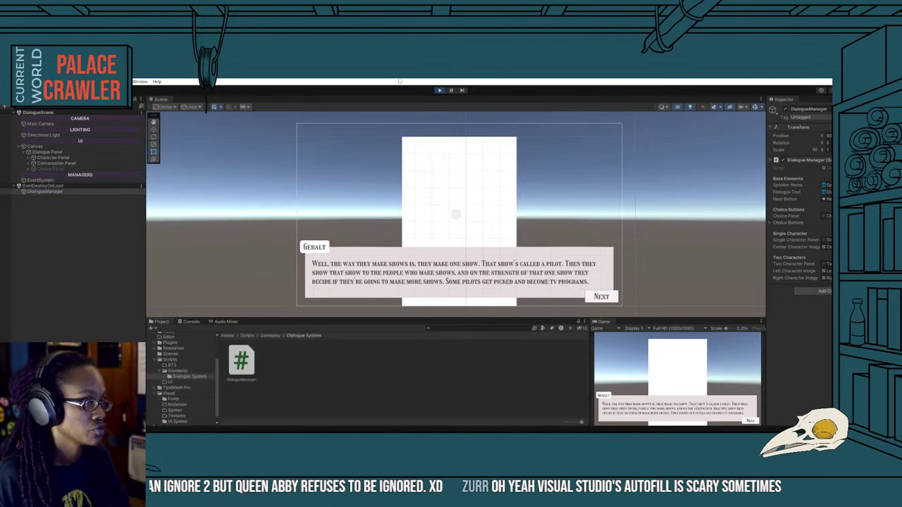
pyautogui.click(440, 92)
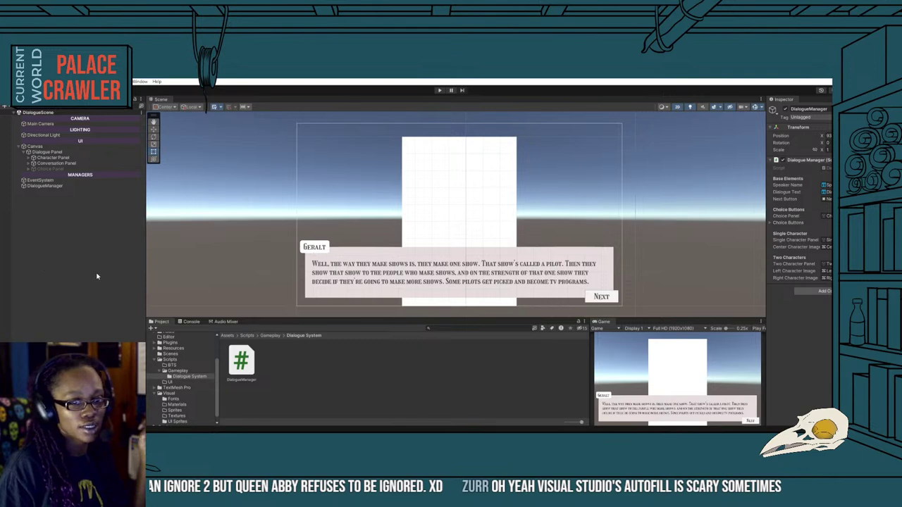
# Return to Visual Studio and scroll through DialogueManager.cs to review the code.
pyautogui.moveTo(512, 426)
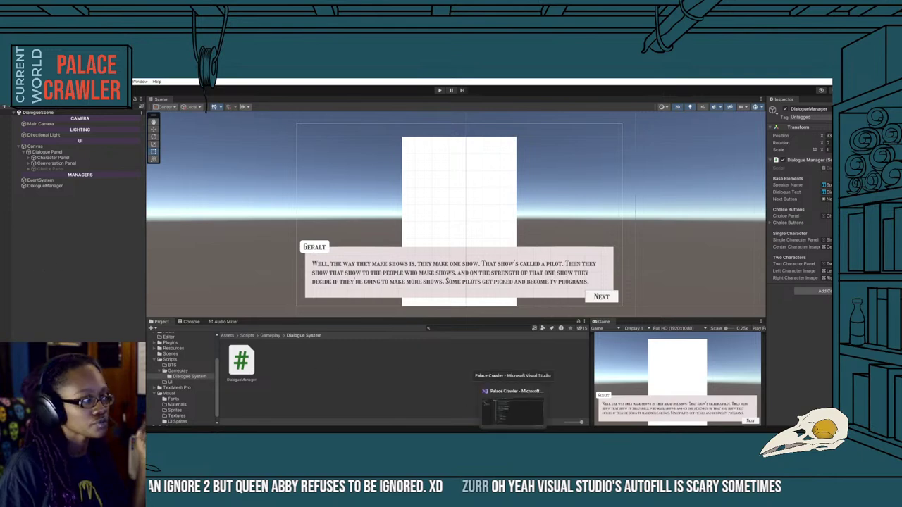
pyautogui.click(512, 409)
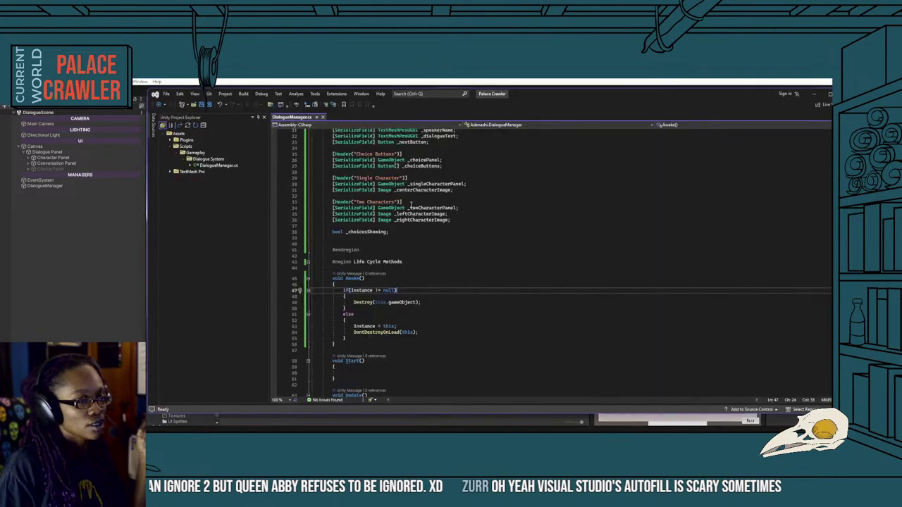
pyautogui.scroll(3, 409, 198)
pyautogui.scroll(-3, 410, 198)
pyautogui.scroll(3, 409, 198)
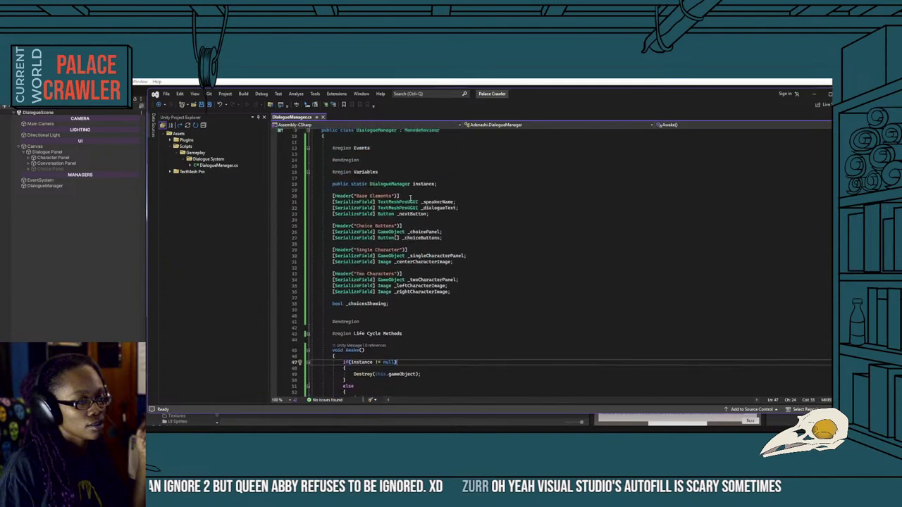
pyautogui.scroll(3, 409, 198)
pyautogui.scroll(-7, 376, 219)
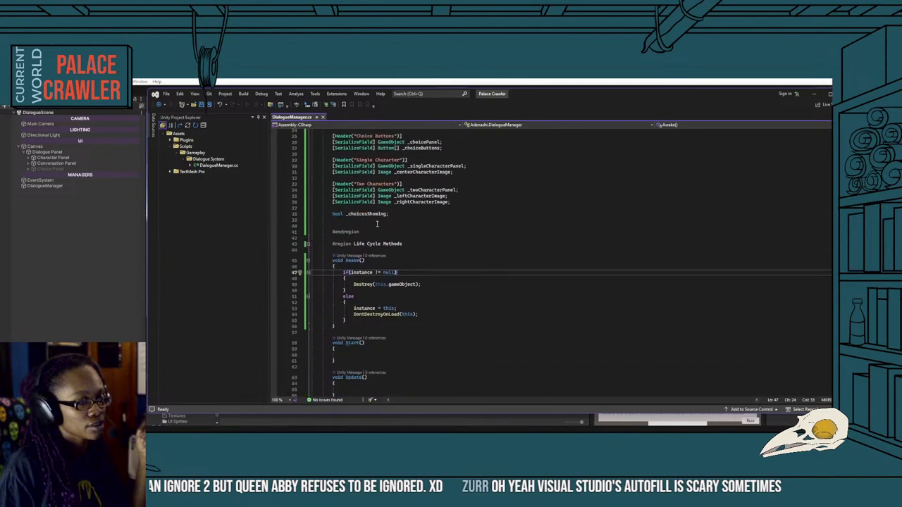
pyautogui.scroll(-5, 387, 240)
pyautogui.scroll(-3, 401, 268)
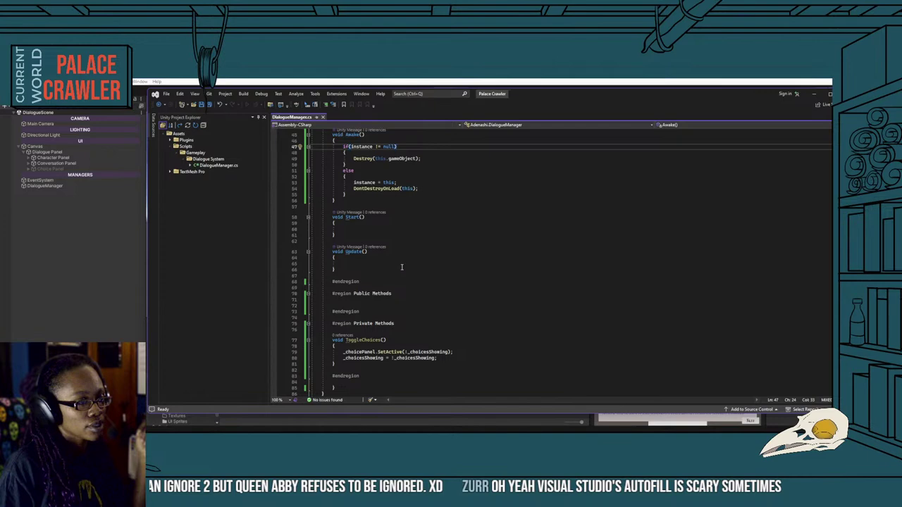
pyautogui.scroll(6, 402, 267)
pyautogui.scroll(3, 412, 264)
pyautogui.scroll(3, 427, 260)
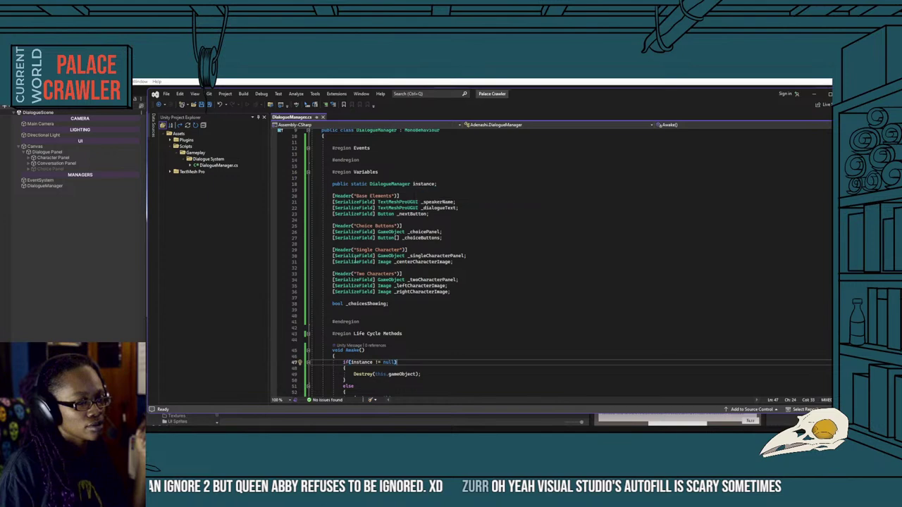
pyautogui.scroll(-3, 413, 212)
pyautogui.scroll(-8, 410, 268)
pyautogui.scroll(-3, 408, 301)
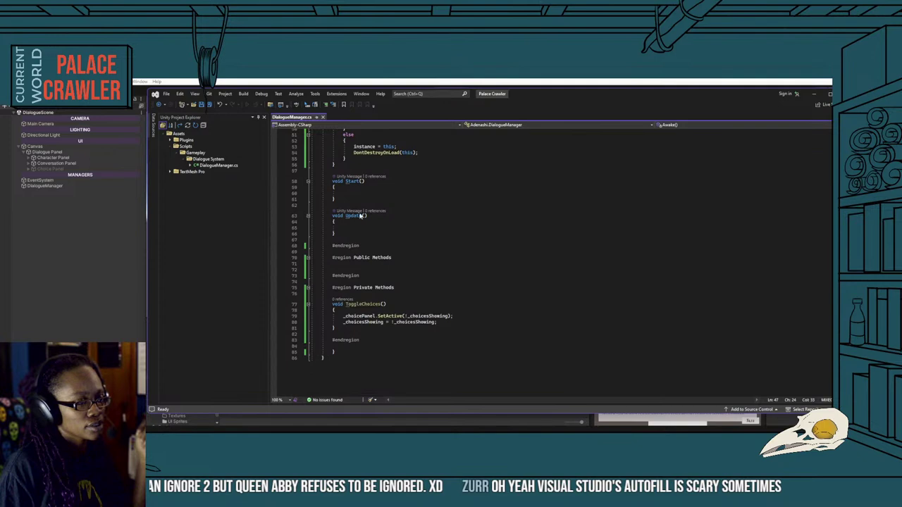
pyautogui.scroll(3, 360, 215)
pyautogui.scroll(-3, 367, 252)
# Add blank lines after the ToggleChoices method's closing brace.
pyautogui.click(377, 333)
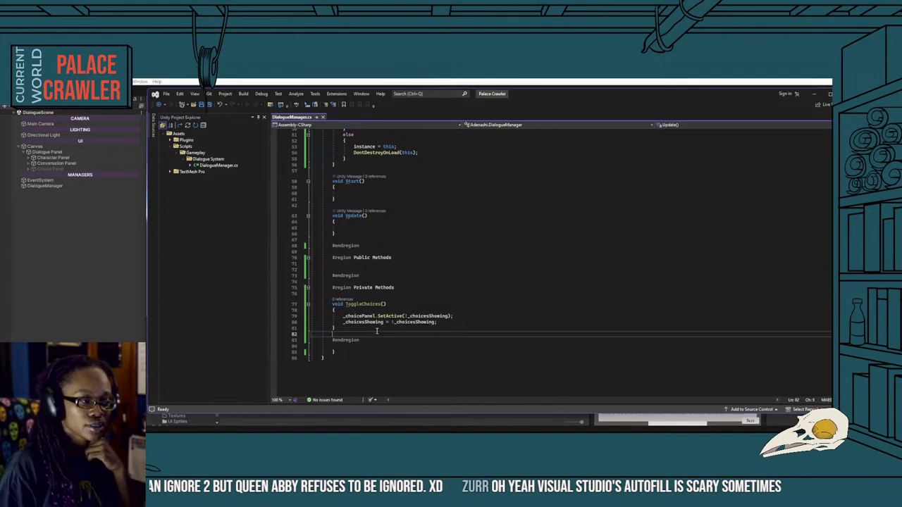
pyautogui.click(376, 329)
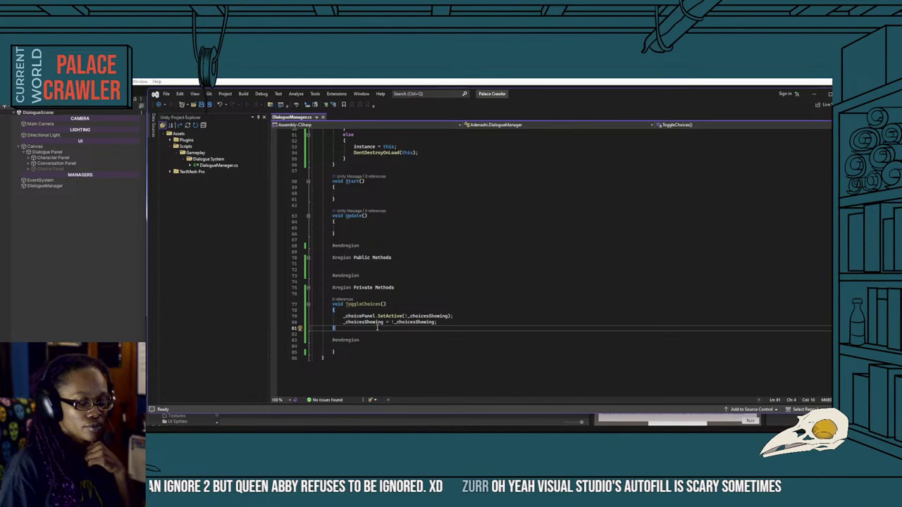
pyautogui.press('Return')
pyautogui.press('Return')
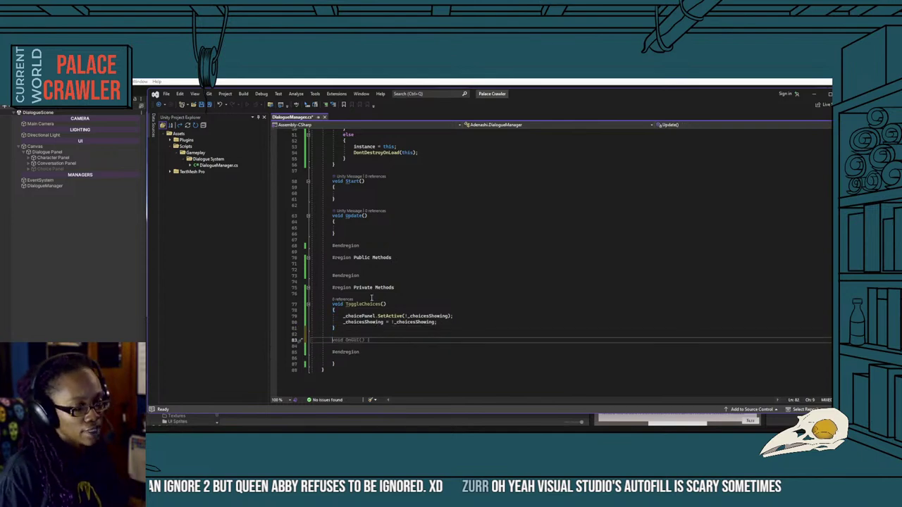
pyautogui.click(374, 296)
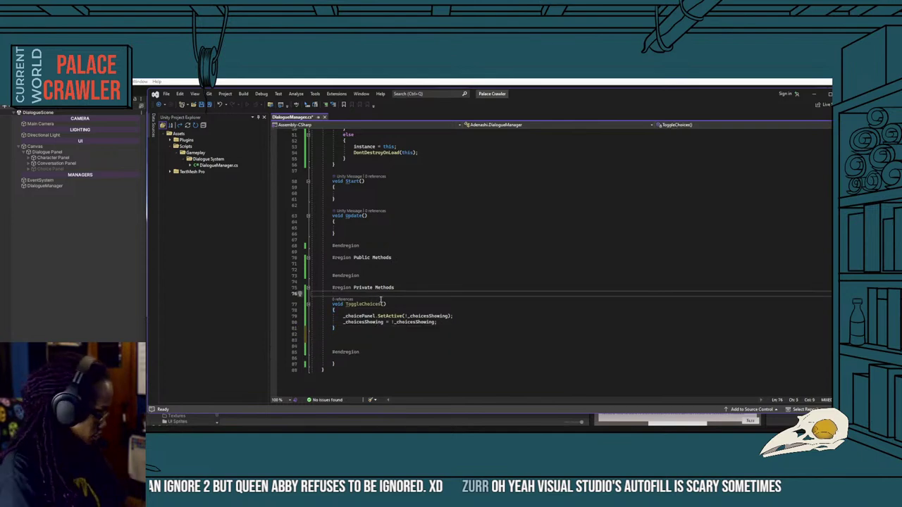
# Add an empty void ShowDialogue() method with braces above ToggleChoices.
pyautogui.press('Return')
pyautogui.press('Return')
pyautogui.click(381, 299)
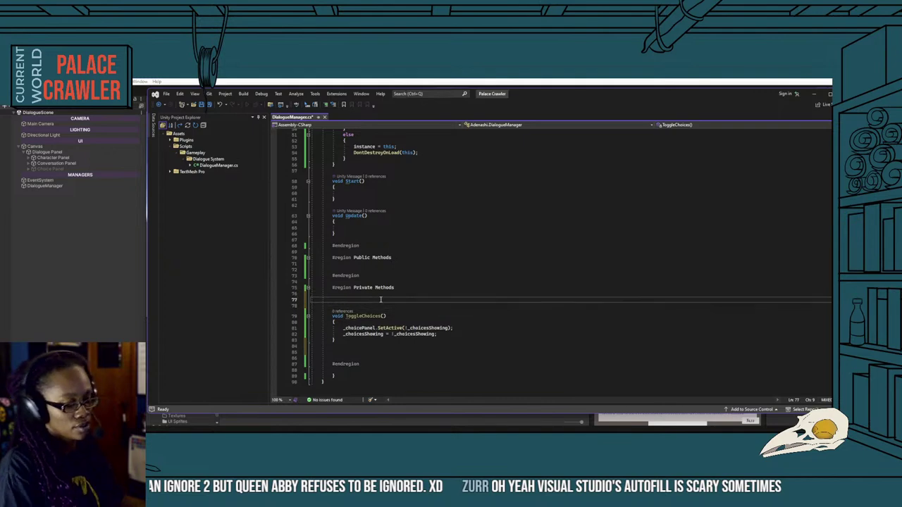
pyautogui.write('void')
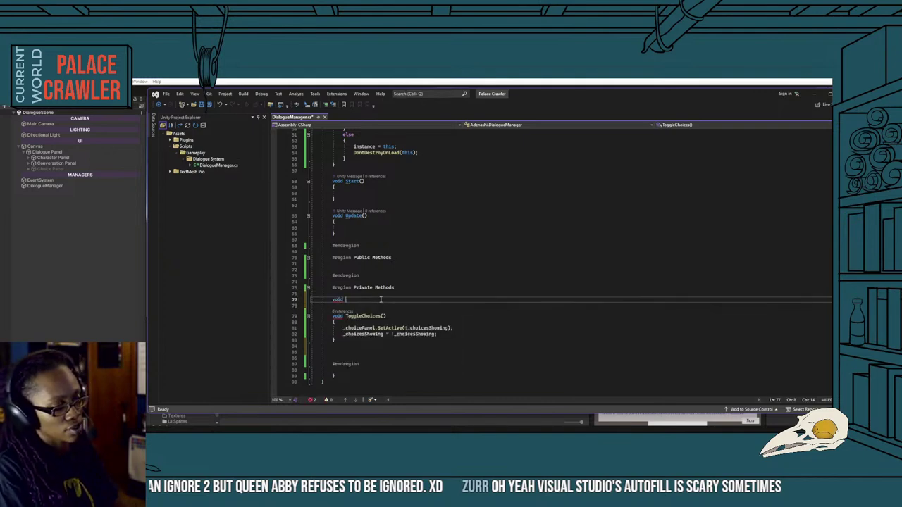
pyautogui.write('d Sho')
pyautogui.write('Dial')
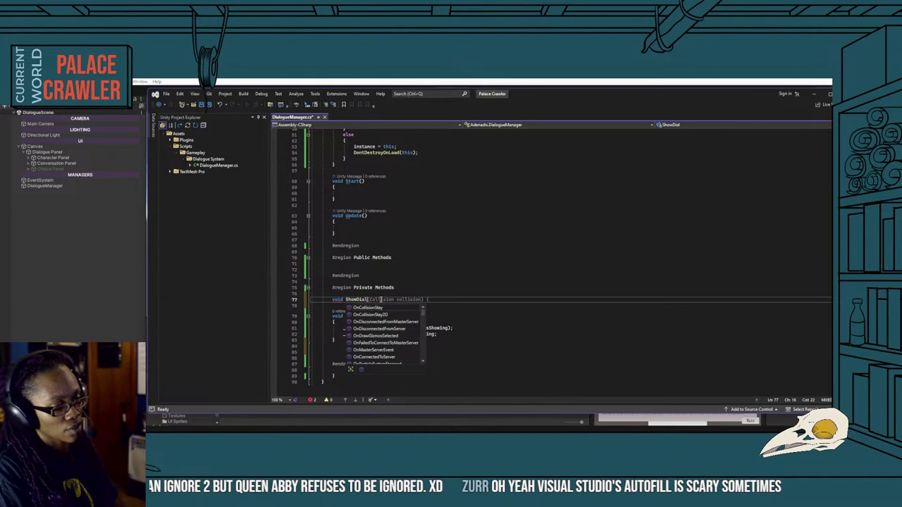
pyautogui.write('ue')
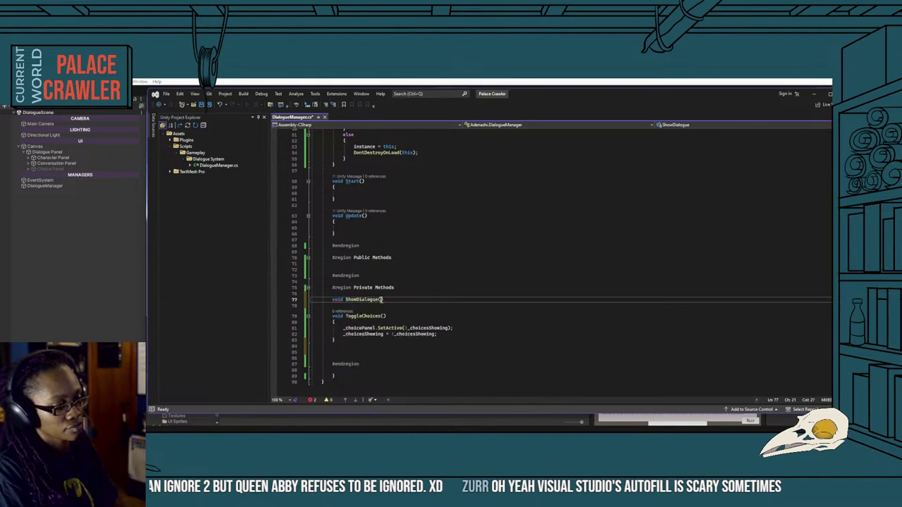
pyautogui.write('()')
pyautogui.press('Return')
pyautogui.write('{')
pyautogui.press('Return')
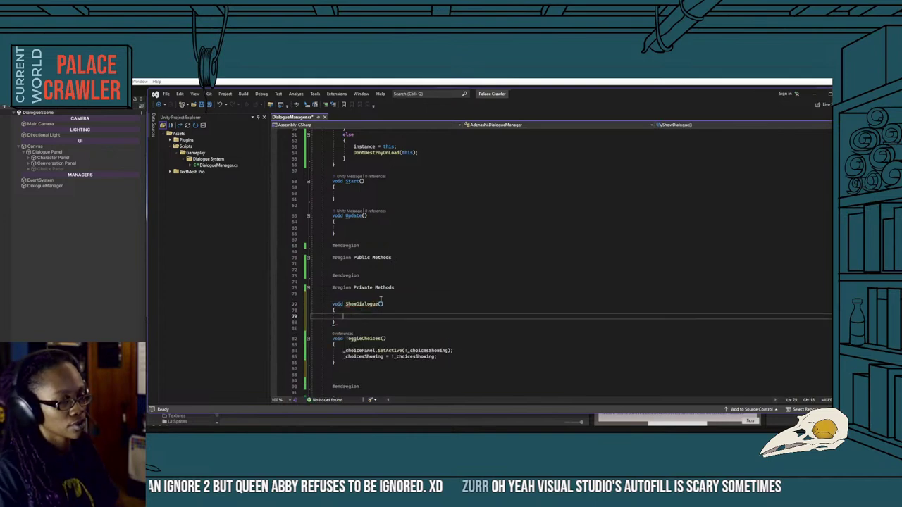
pyautogui.click(358, 321)
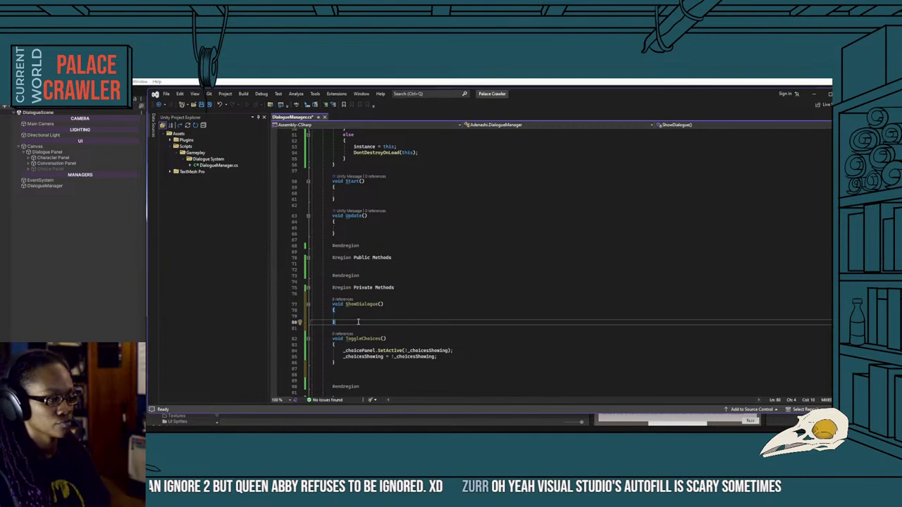
# Write an empty public void NextDialogue() method with braces under #region Public Methods.
pyautogui.click(357, 268)
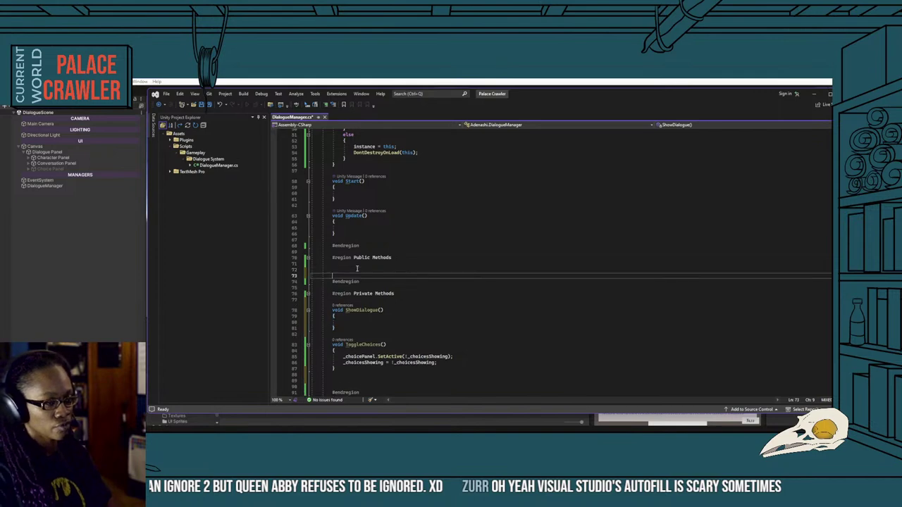
pyautogui.write('public void ')
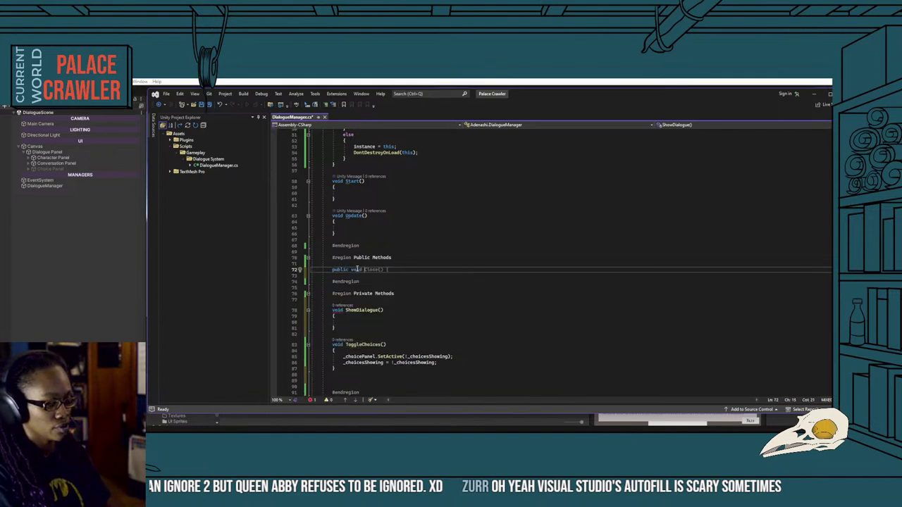
pyautogui.write('NextDialogue')
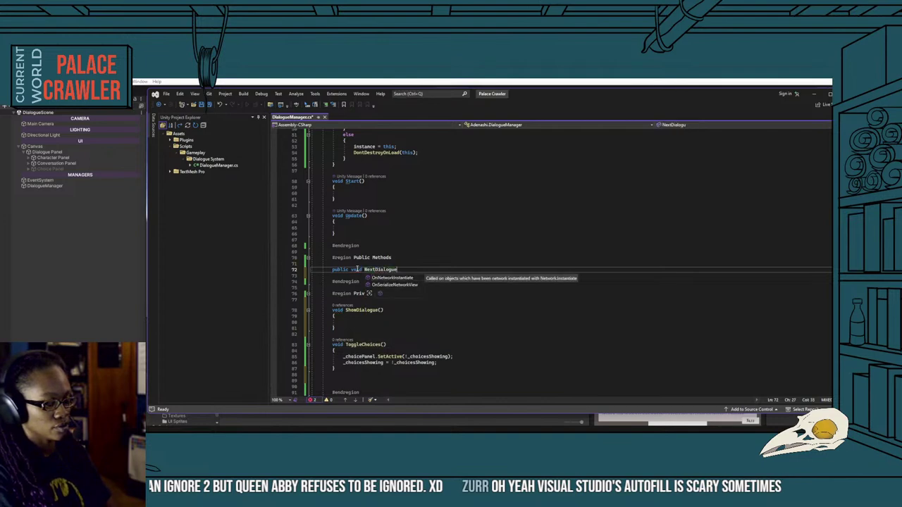
pyautogui.write('(')
pyautogui.press('Return')
pyautogui.write('{')
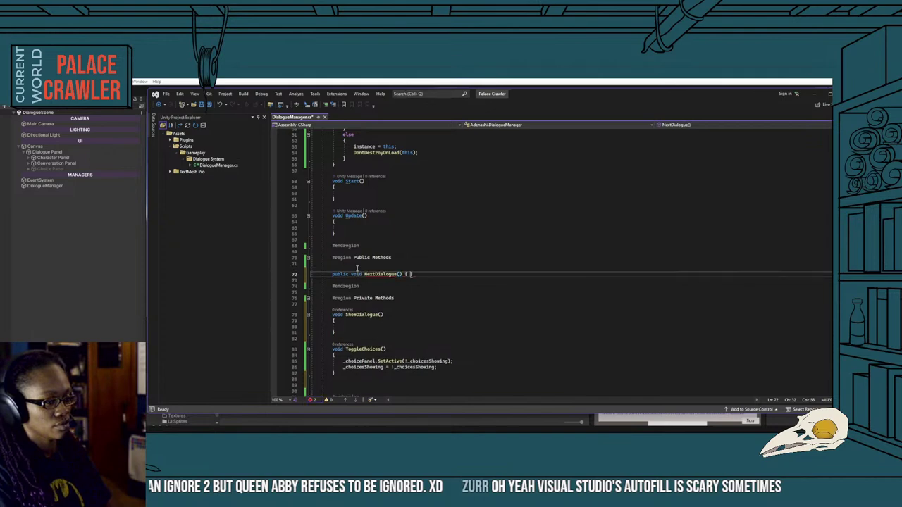
pyautogui.press('Return')
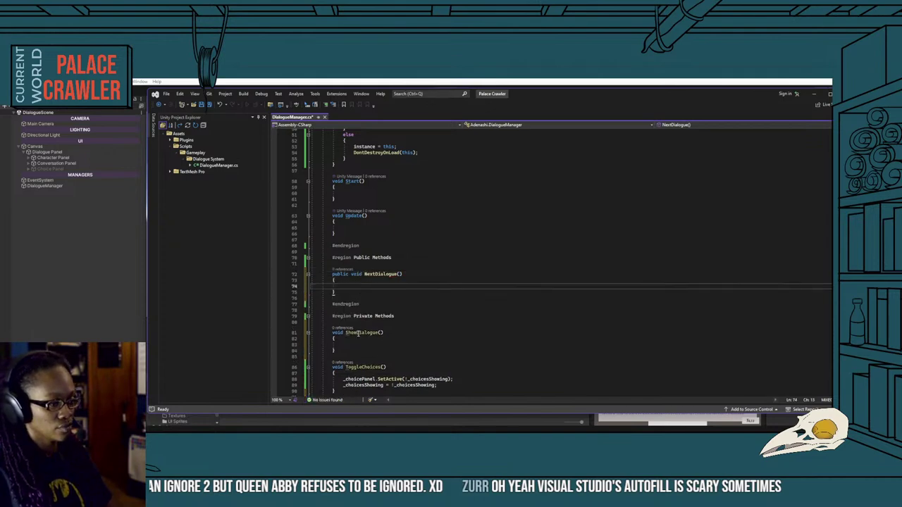
pyautogui.click(352, 341)
pyautogui.scroll(5, 374, 268)
pyautogui.scroll(3, 381, 229)
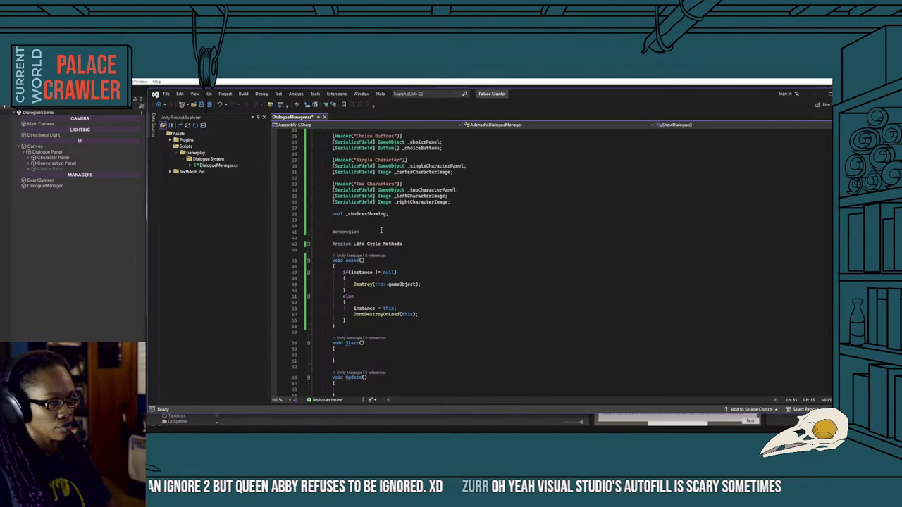
# Declare an int _currentDialogue field on a new line above bool _choicesShowing in DialogueManager.cs.
pyautogui.click(330, 213)
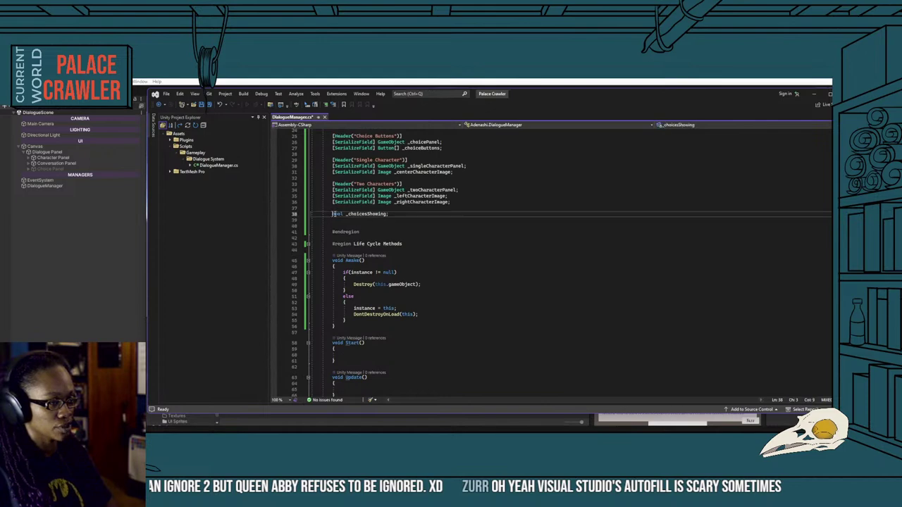
pyautogui.press('Return')
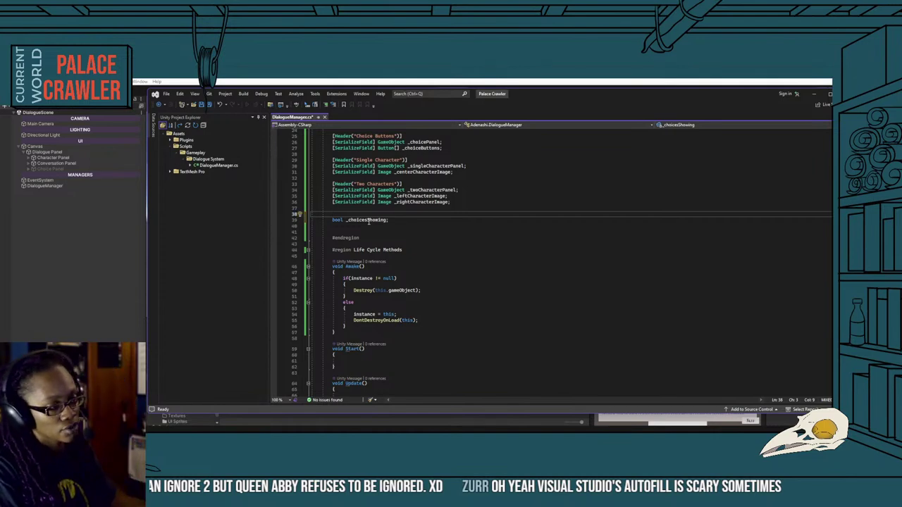
pyautogui.write('int _')
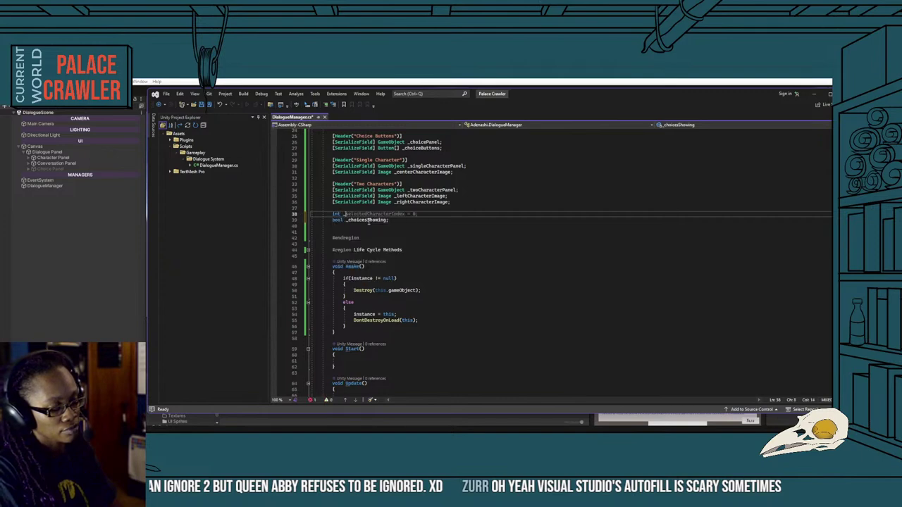
pyautogui.write('currentDialogue')
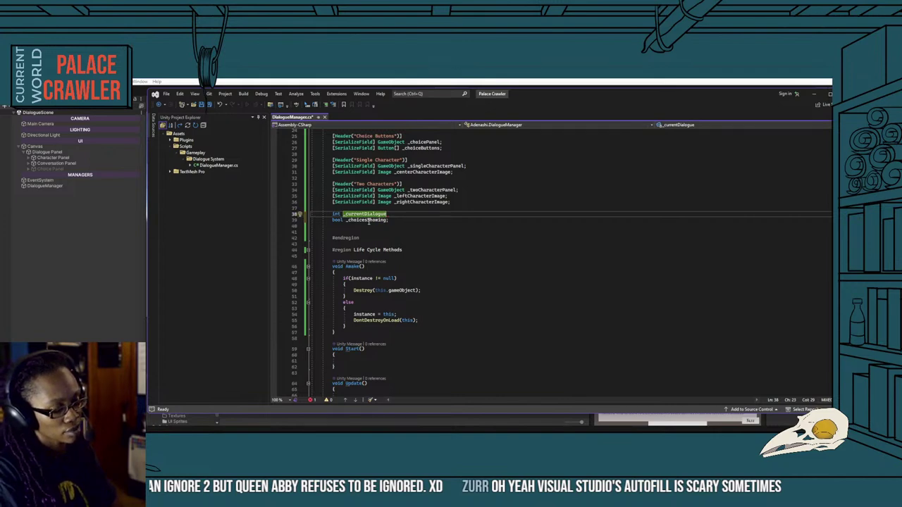
pyautogui.write(';')
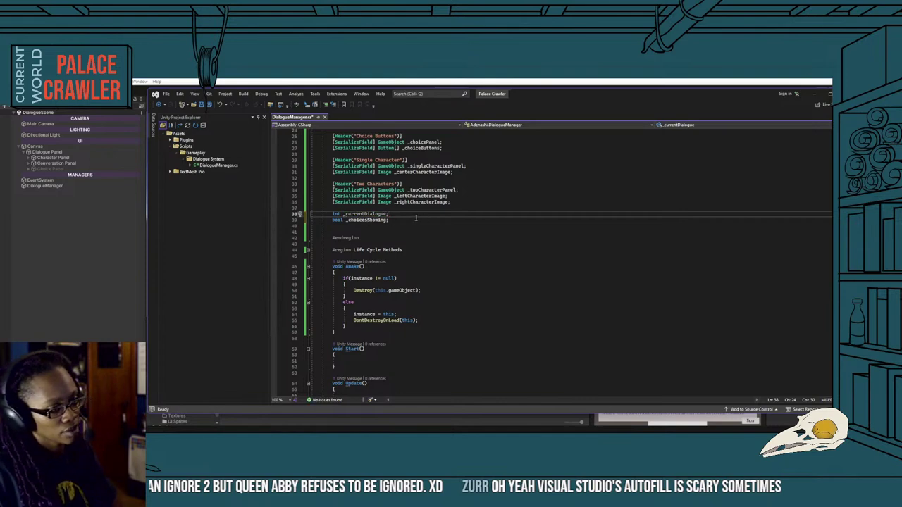
# Save DialogueManager.cs after checking the empty ShowDialogue method.
pyautogui.scroll(-5, 387, 215)
pyautogui.scroll(-4, 377, 287)
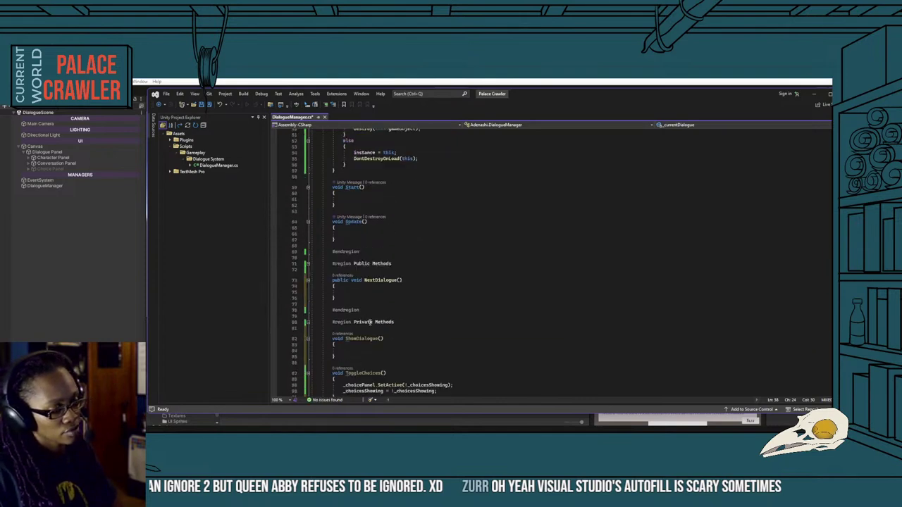
pyautogui.scroll(-3, 370, 322)
pyautogui.click(361, 297)
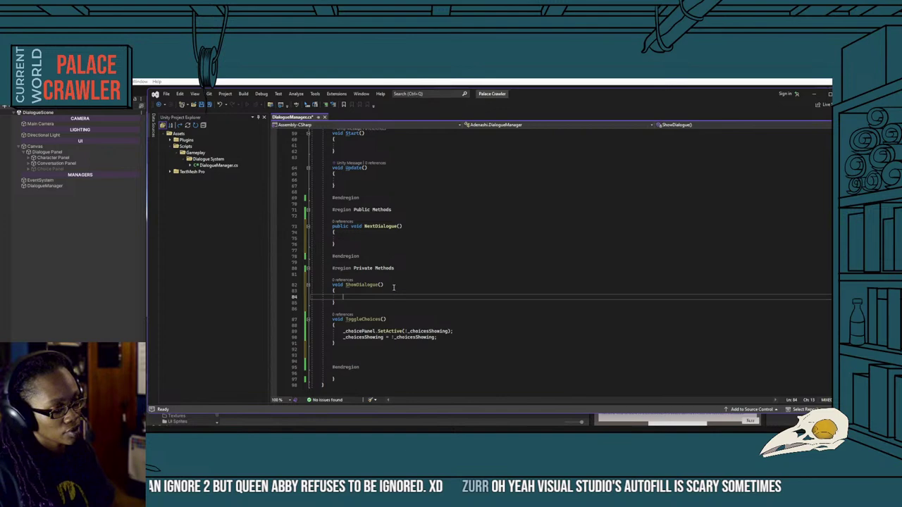
pyautogui.scroll(7, 394, 287)
pyautogui.scroll(7, 398, 283)
pyautogui.scroll(4, 403, 280)
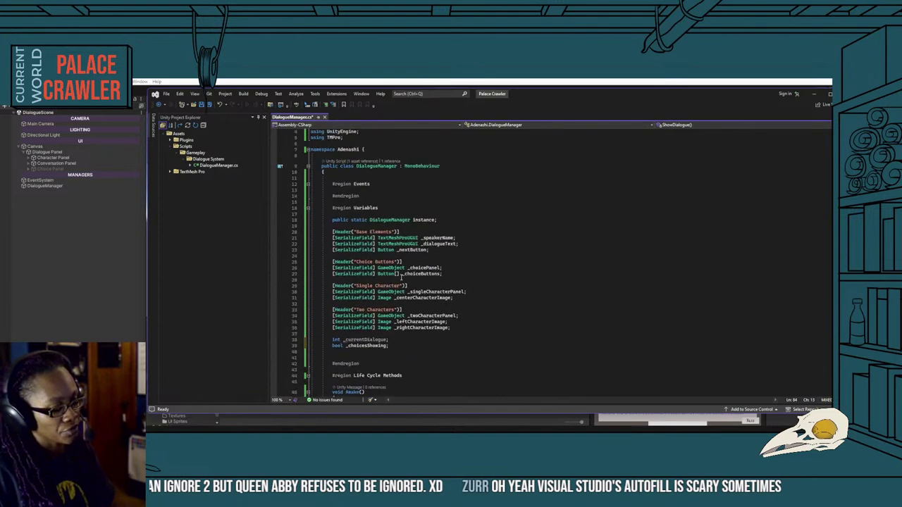
pyautogui.hotkey('ctrl', 's')
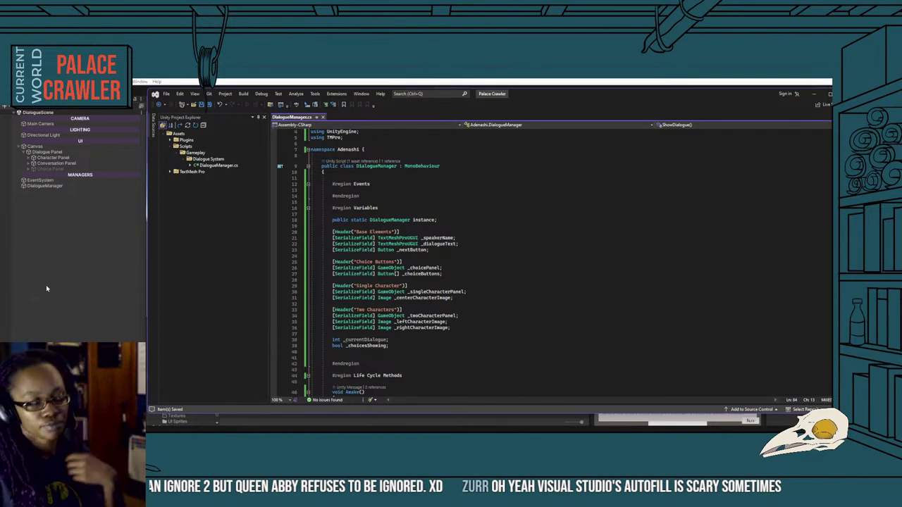
# In Unity's Assets/Scripts, create a new folder named ScriptableObjects.
pyautogui.click(48, 289)
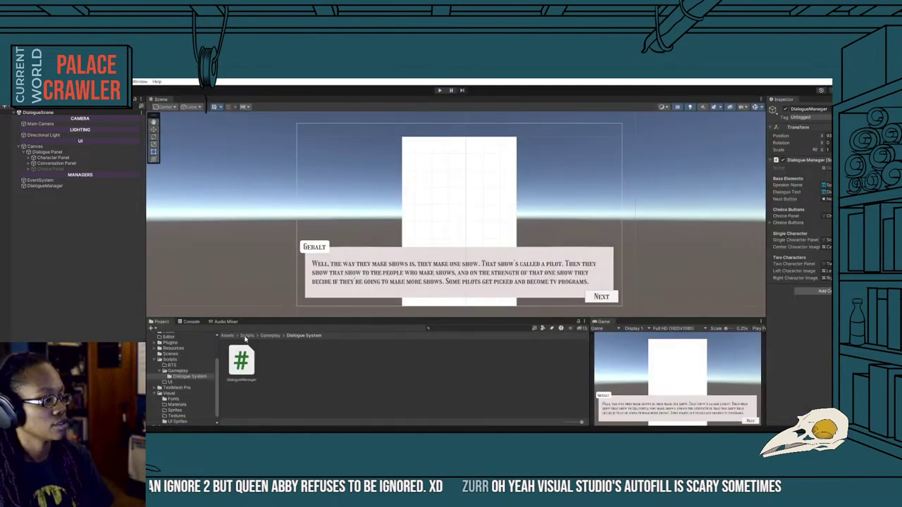
pyautogui.click(268, 335)
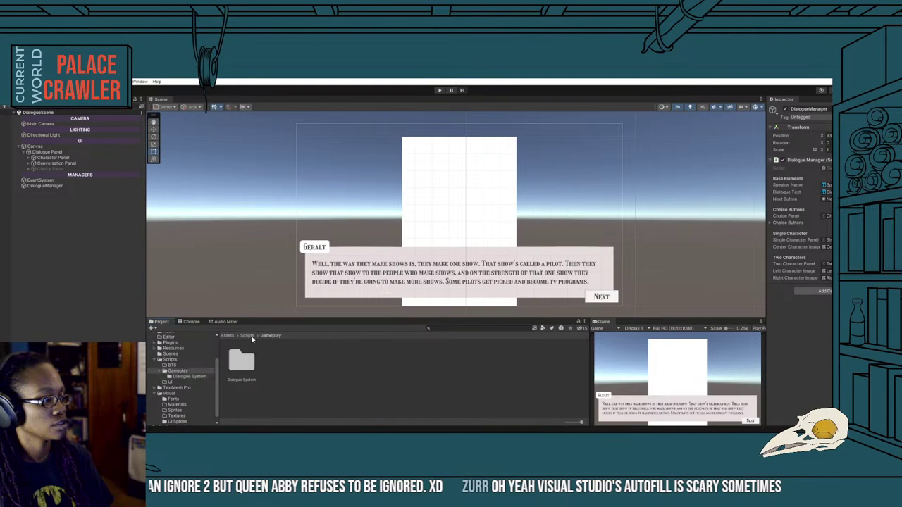
pyautogui.click(249, 337)
pyautogui.rightClick(356, 370)
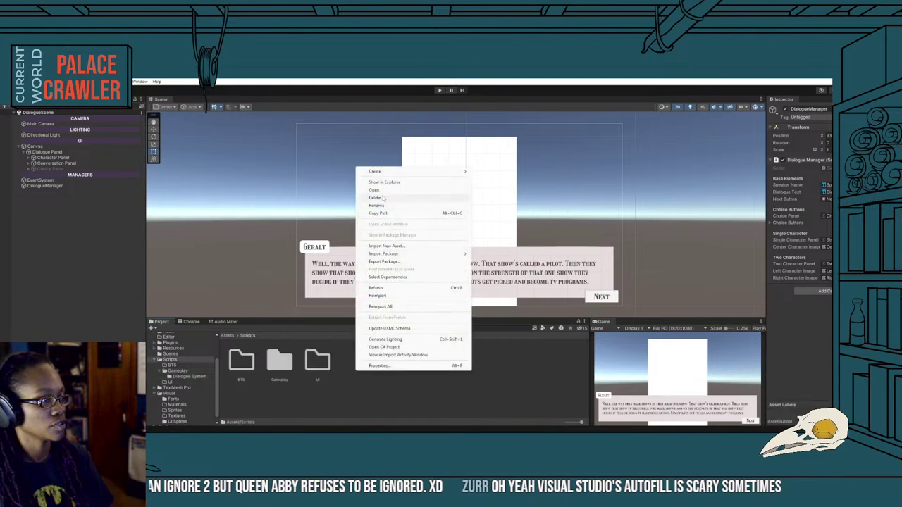
pyautogui.click(488, 110)
pyautogui.write('ScriptableObjects')
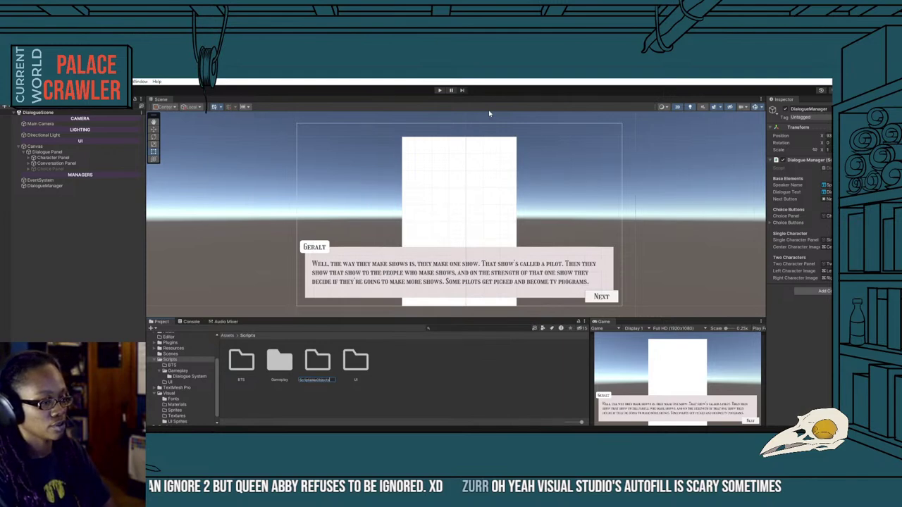
pyautogui.press('Return')
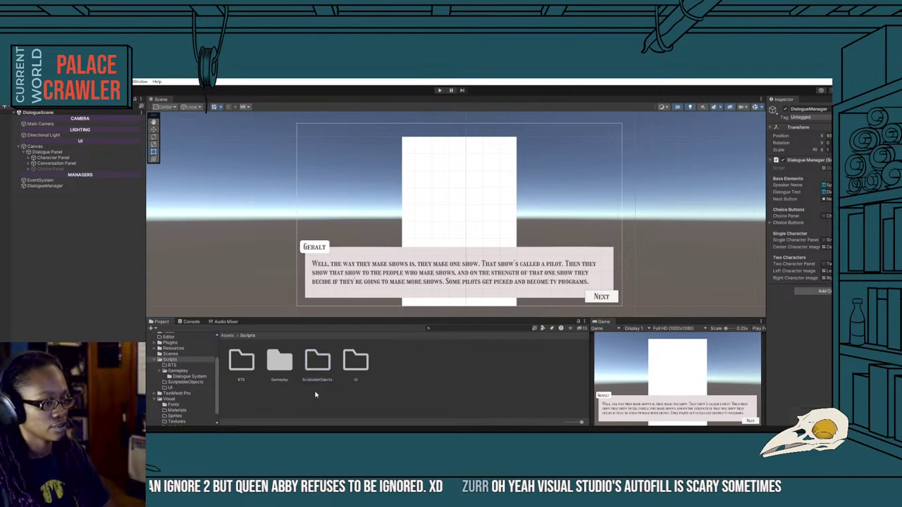
# Inside ScriptableObjects, create a C# script named Conversation and open it for editing.
pyautogui.click(324, 369)
pyautogui.doubleClick(324, 368)
pyautogui.rightClick(289, 370)
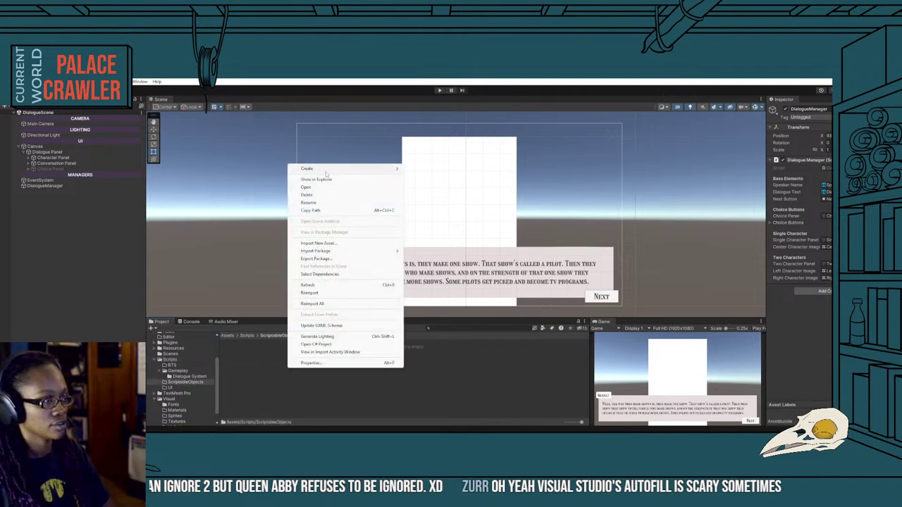
pyautogui.moveTo(387, 170)
pyautogui.click(426, 123)
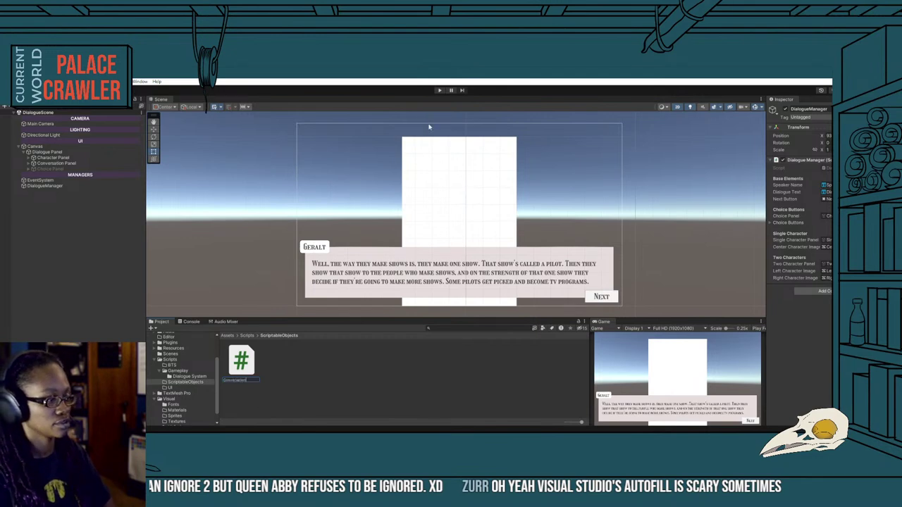
pyautogui.press('Return')
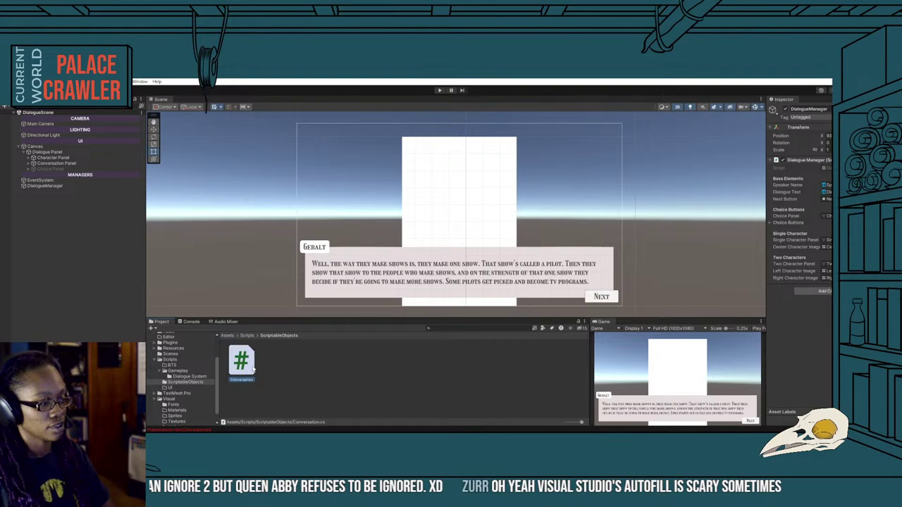
pyautogui.doubleClick(251, 371)
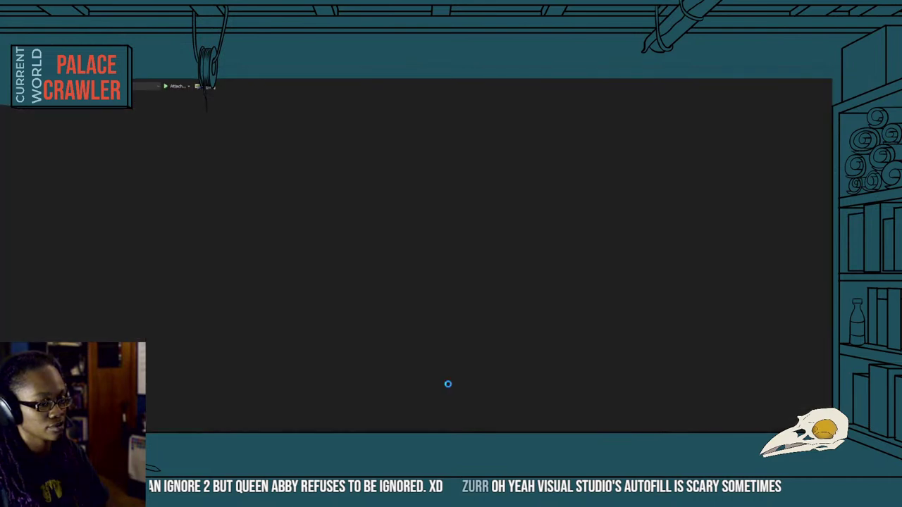
# Close the extra Visual Studio window and open Conversation.cs from the ScriptableObjects folder.
pyautogui.moveTo(526, 429)
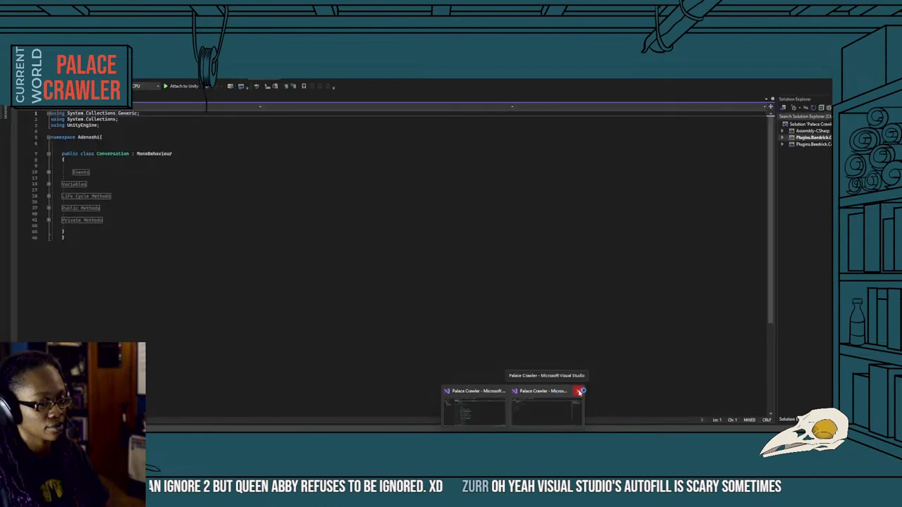
pyautogui.click(578, 391)
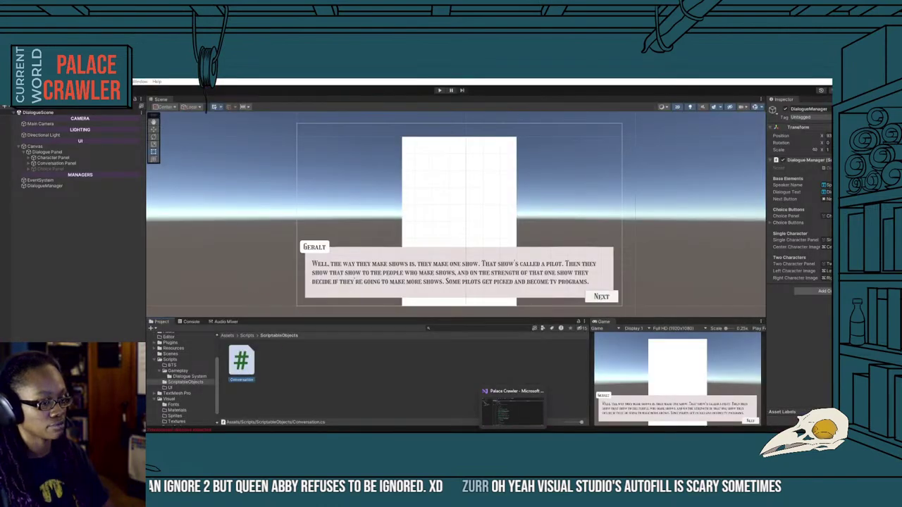
pyautogui.click(512, 407)
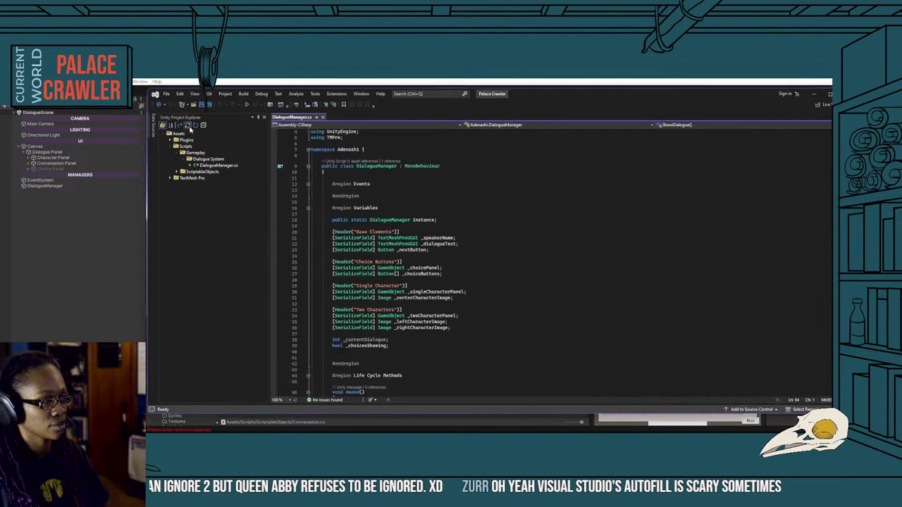
pyautogui.click(208, 219)
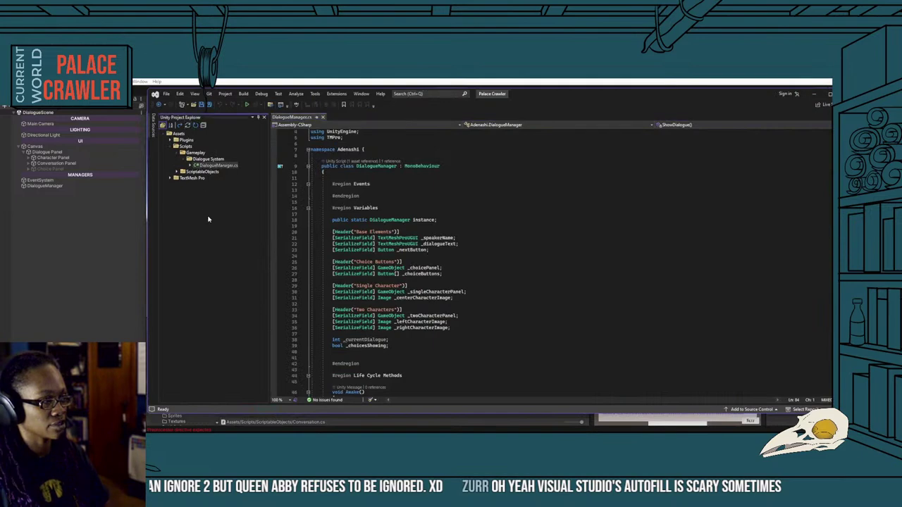
pyautogui.click(176, 172)
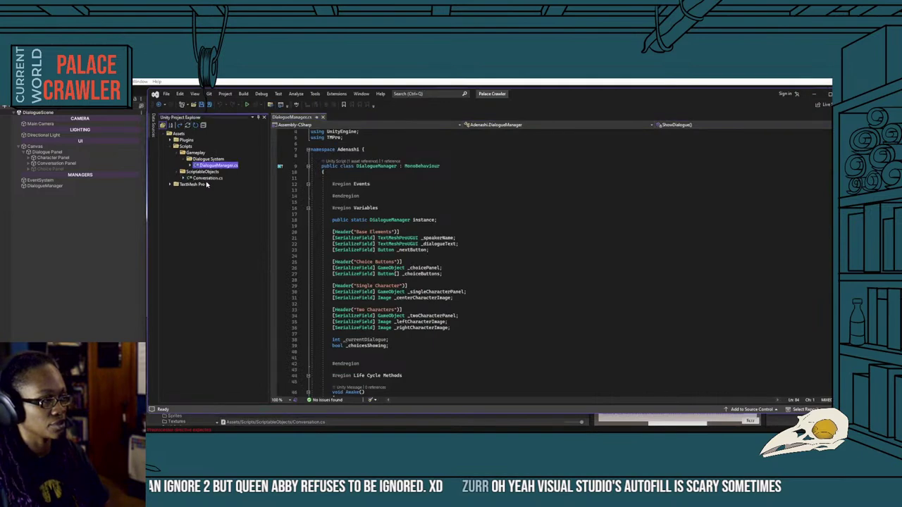
pyautogui.doubleClick(205, 177)
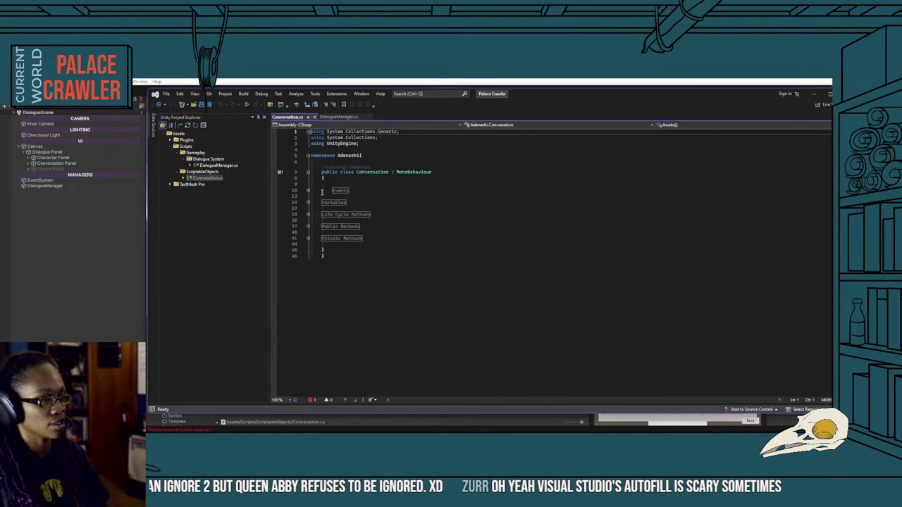
# Indent the Conversation class contents one level.
pyautogui.moveTo(321, 202); pyautogui.dragTo(346, 226)
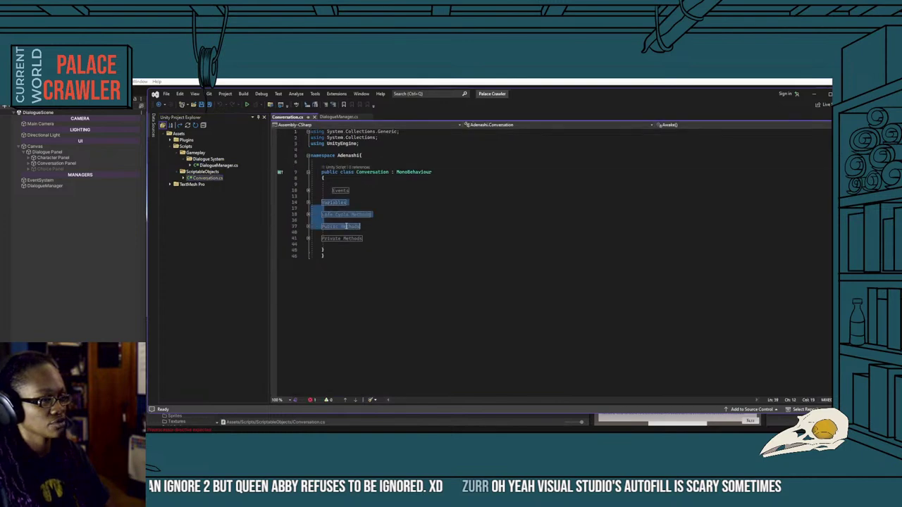
pyautogui.click(360, 155)
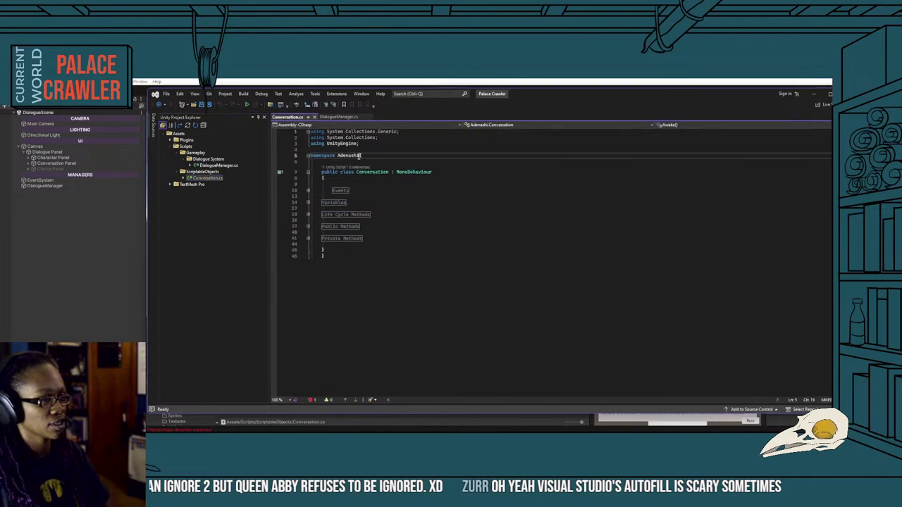
pyautogui.click(320, 202)
pyautogui.moveTo(321, 202); pyautogui.dragTo(354, 249)
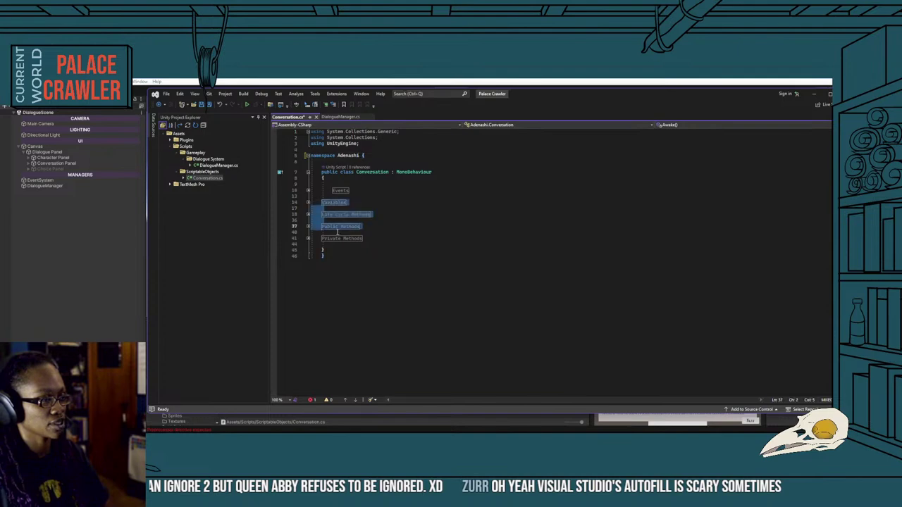
pyautogui.press('Tab')
pyautogui.click(354, 249)
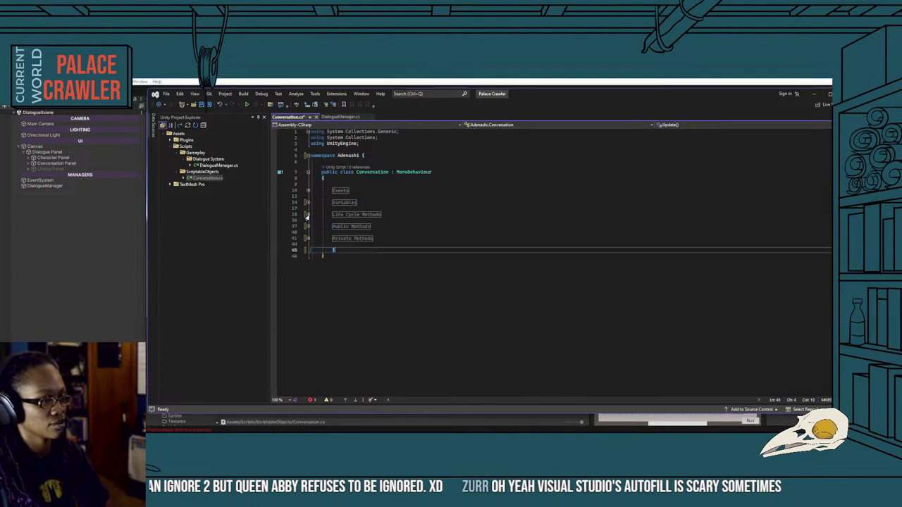
# Expand the Variables and Life Cycle Methods regions and delete the leftover placeholder in Awake.
pyautogui.click(307, 202)
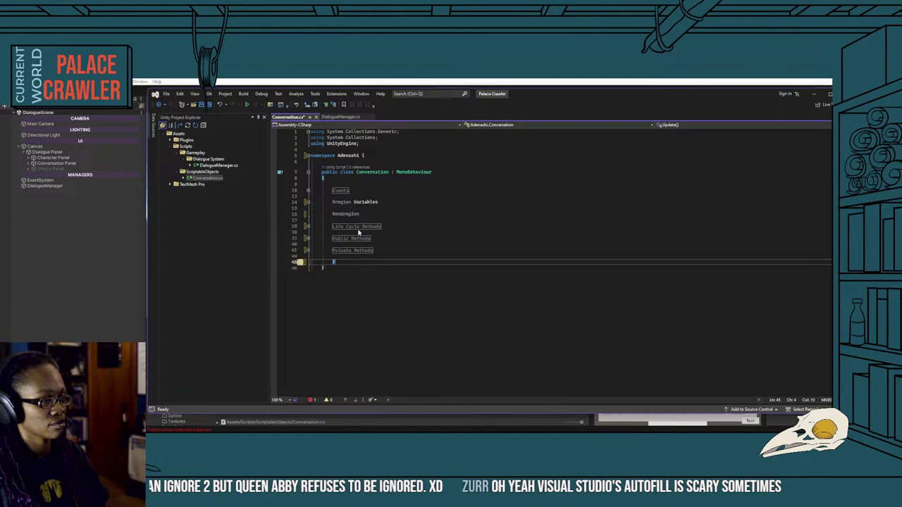
pyautogui.click(307, 226)
pyautogui.moveTo(370, 254); pyautogui.dragTo(345, 255)
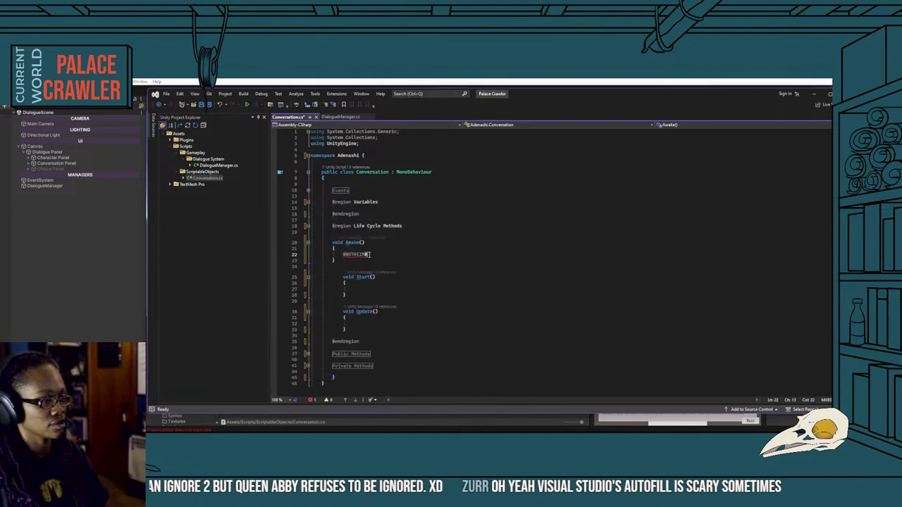
pyautogui.press('BackSpace')
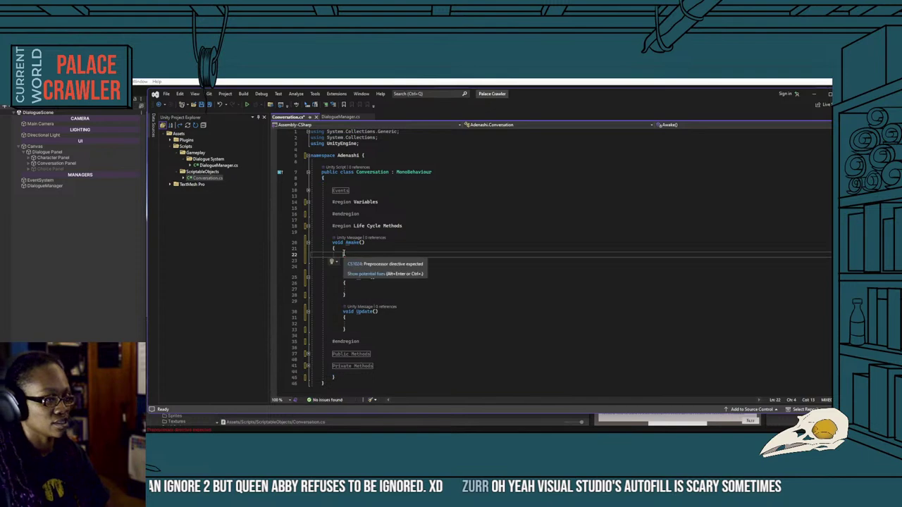
pyautogui.moveTo(339, 271); pyautogui.dragTo(363, 332)
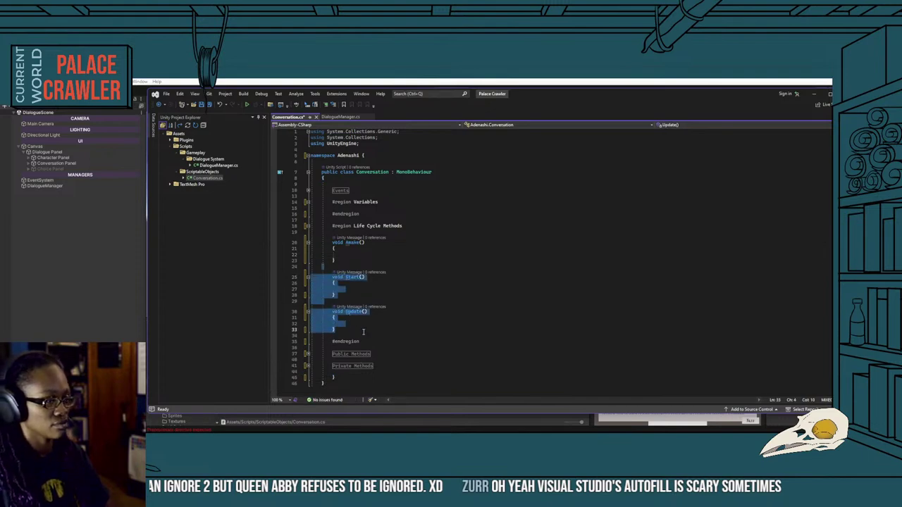
pyautogui.click(372, 326)
# Expand the Events, Public Methods and Private Methods regions.
pyautogui.click(307, 191)
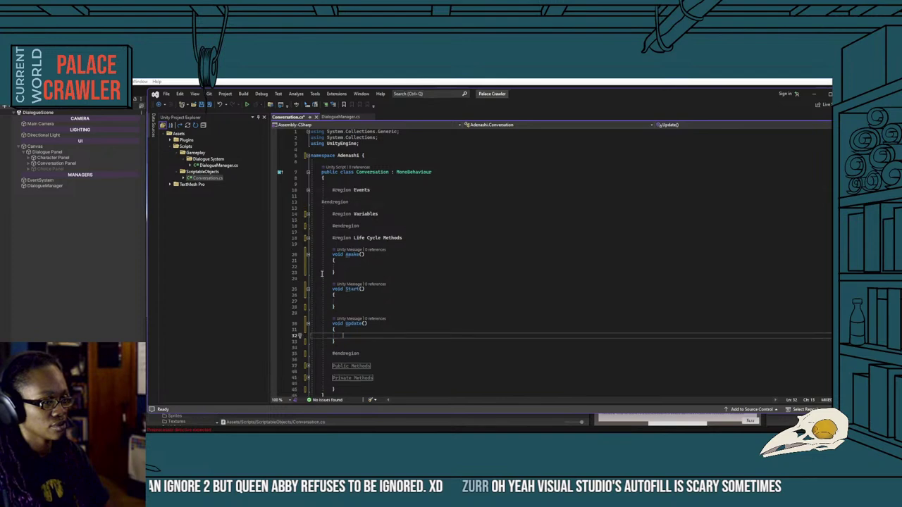
pyautogui.scroll(-3, 307, 205)
pyautogui.click(307, 312)
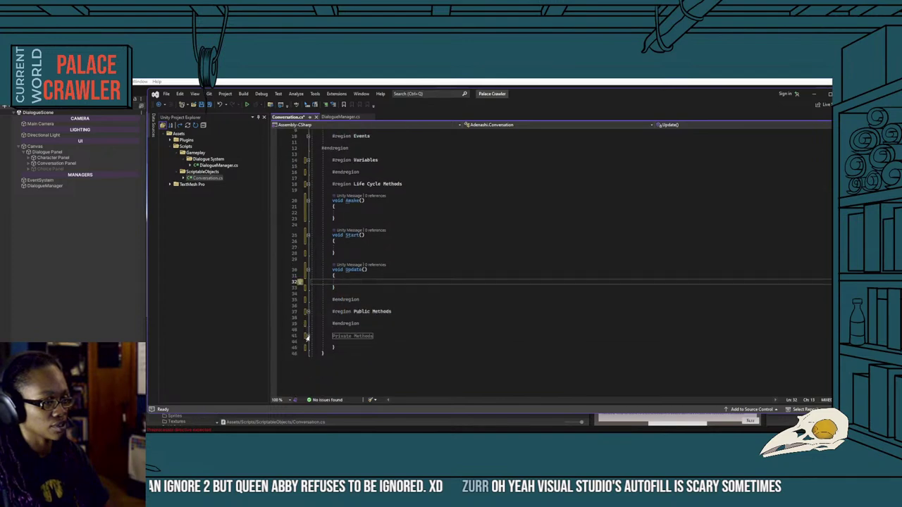
pyautogui.click(308, 337)
pyautogui.click(335, 318)
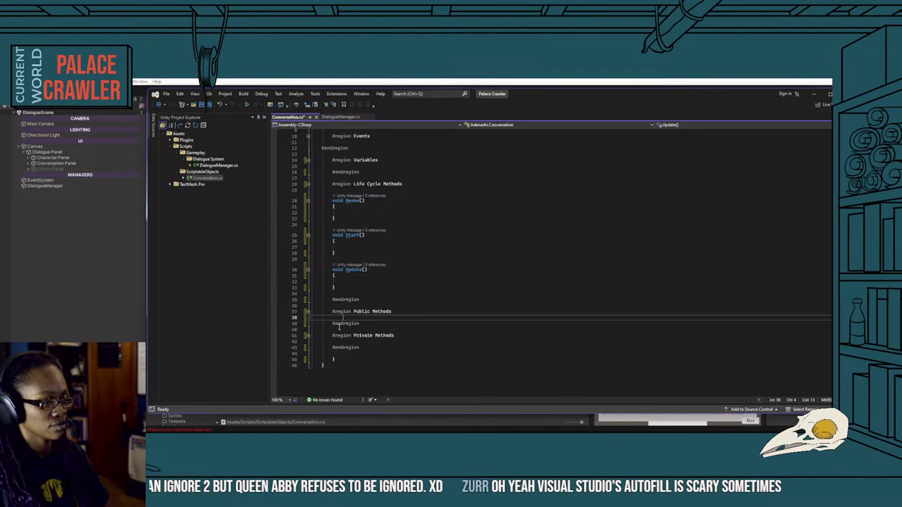
# Add blank lines inside the Private Methods and Public Methods regions.
pyautogui.click(338, 342)
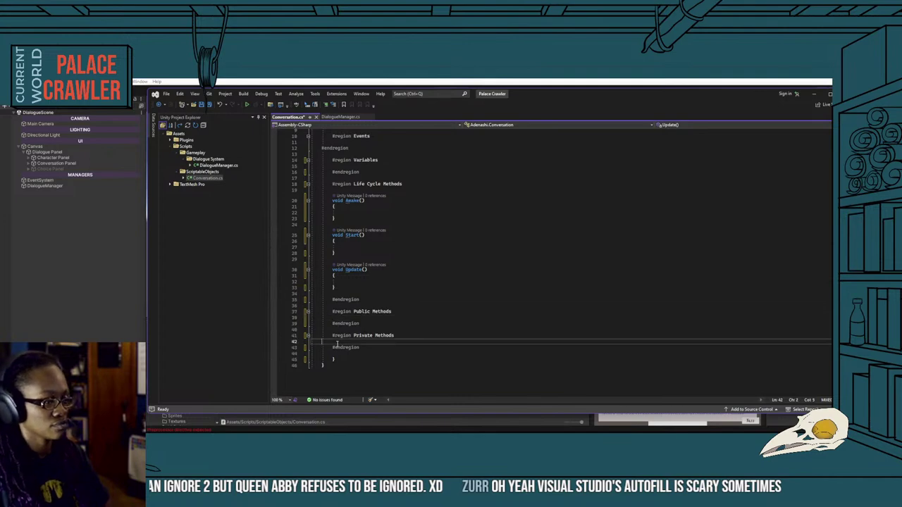
pyautogui.press('Return')
pyautogui.press('Return')
pyautogui.press('Up')
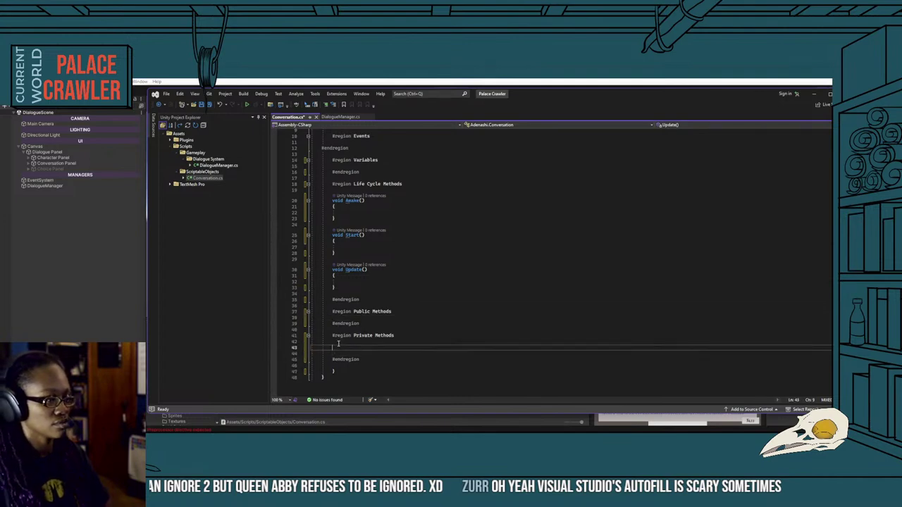
pyautogui.click(342, 318)
pyautogui.press('Return')
pyautogui.press('Return')
pyautogui.press('Up')
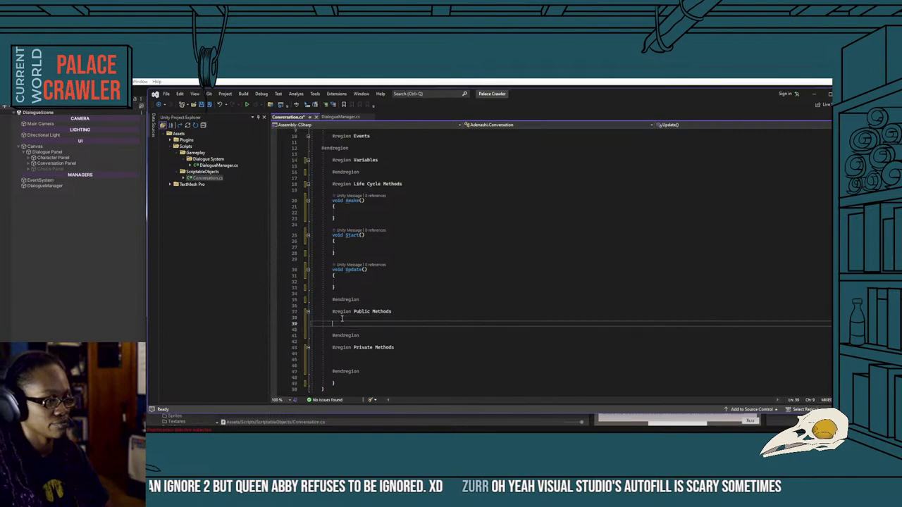
# Add blank lines inside the Events region and save Conversation.cs.
pyautogui.click(339, 282)
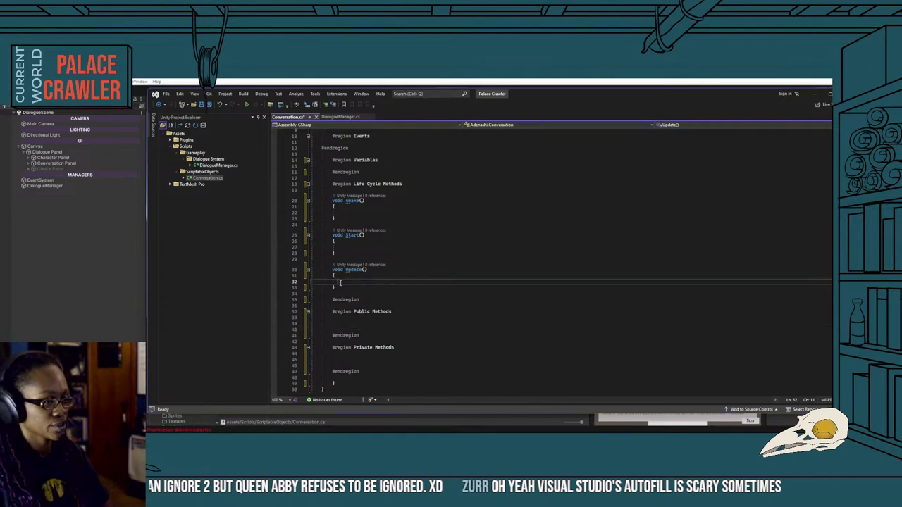
pyautogui.click(354, 247)
pyautogui.click(356, 284)
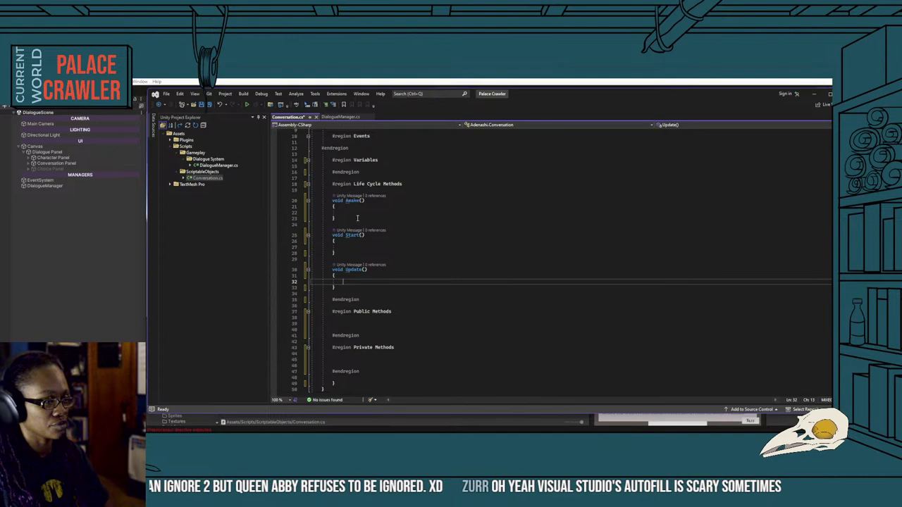
pyautogui.click(358, 211)
pyautogui.scroll(3, 358, 214)
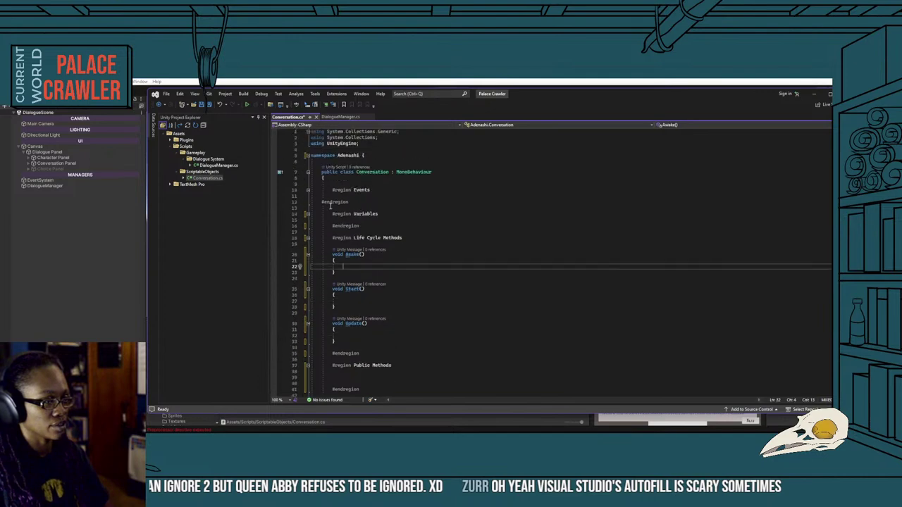
pyautogui.click(329, 204)
pyautogui.click(380, 190)
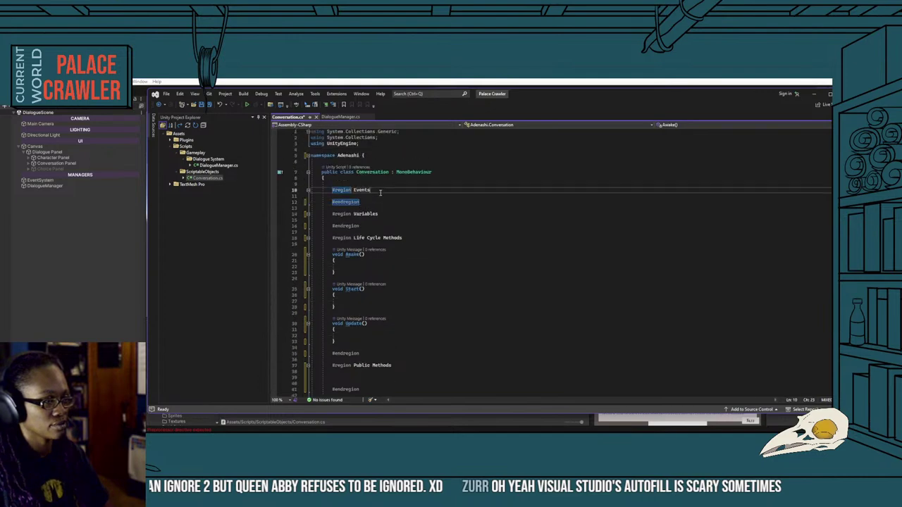
pyautogui.press('Return')
pyautogui.press('Return')
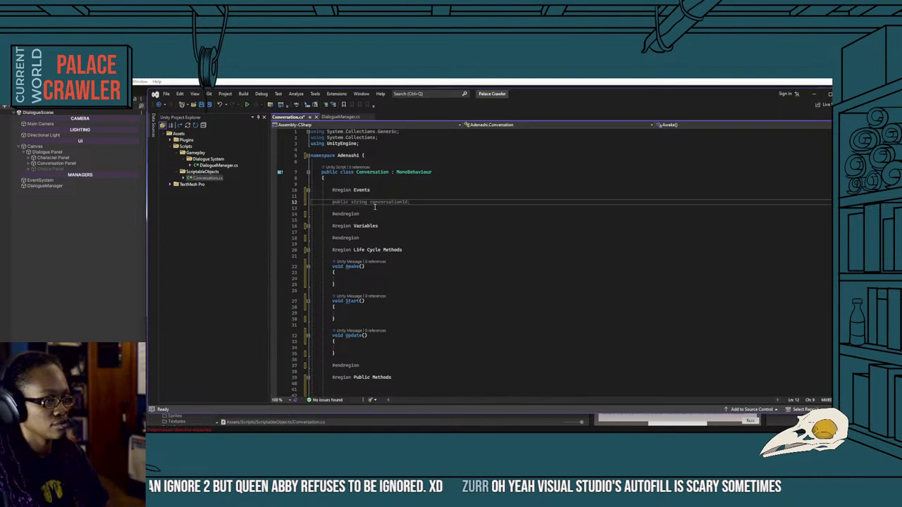
pyautogui.press('Return')
pyautogui.click(349, 201)
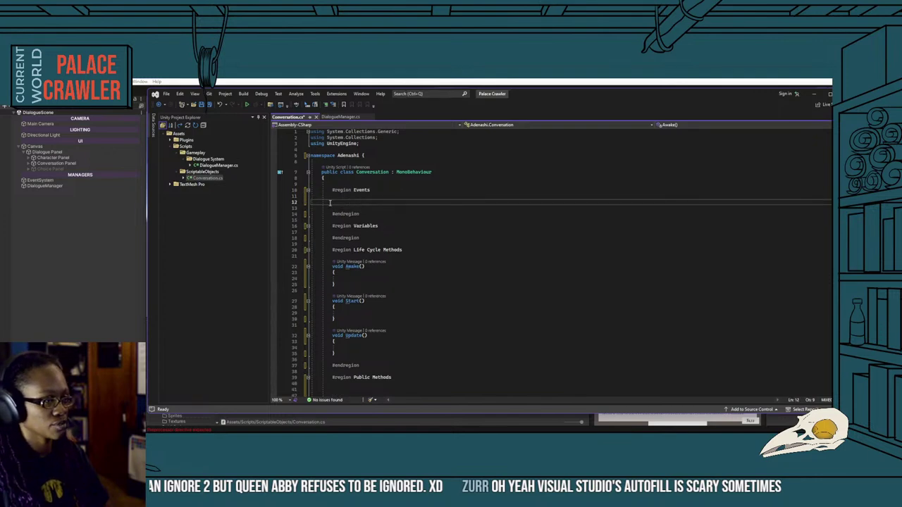
pyautogui.hotkey('ctrl', 's')
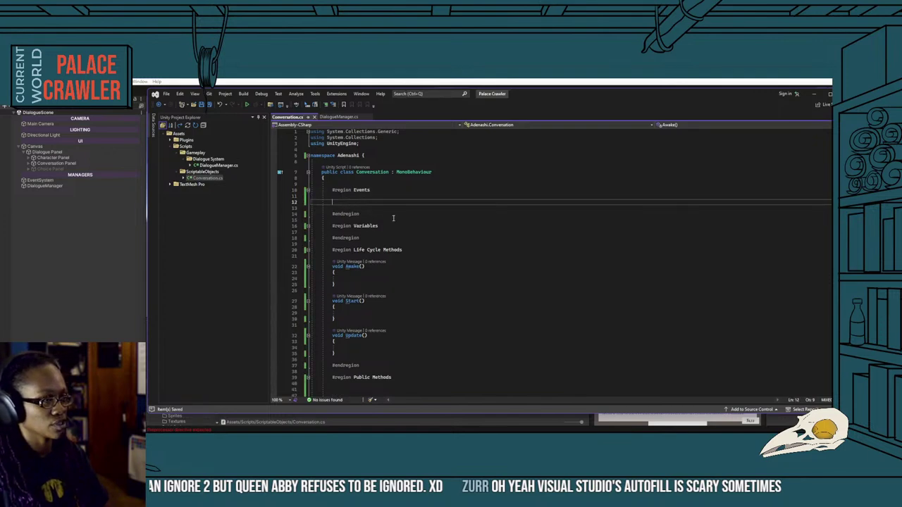
# Switch to Unity, check the console for compile errors, and return to ScriptableObjects.
pyautogui.click(100, 308)
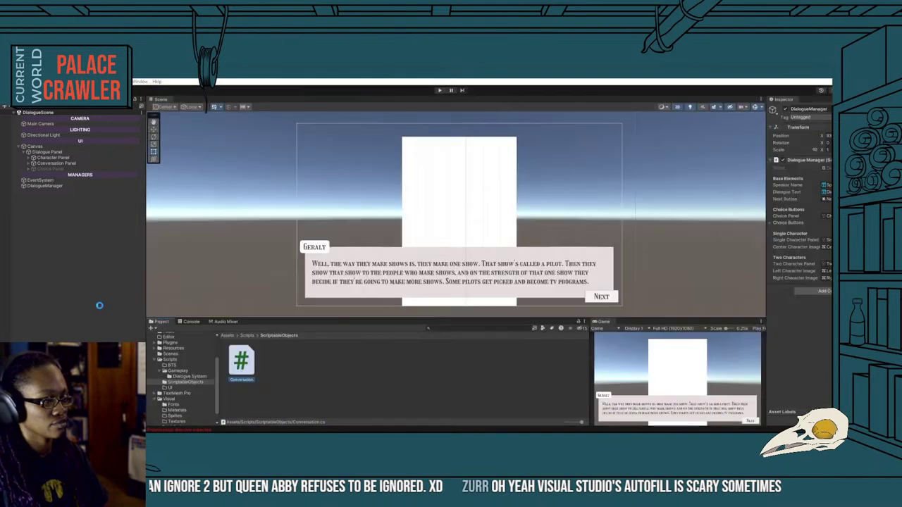
pyautogui.click(191, 322)
pyautogui.click(150, 322)
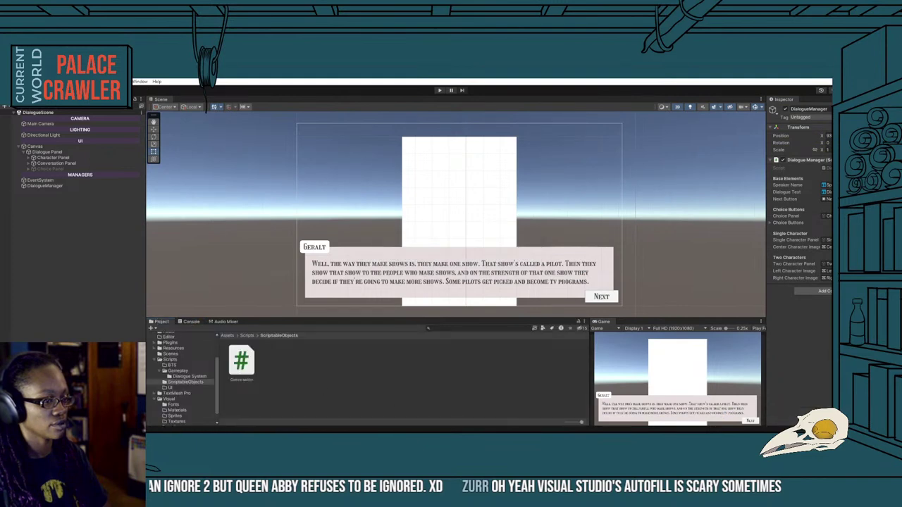
# Make Conversation derive from ScriptableObject and append .Gameplay to its namespace.
pyautogui.doubleClick(241, 360)
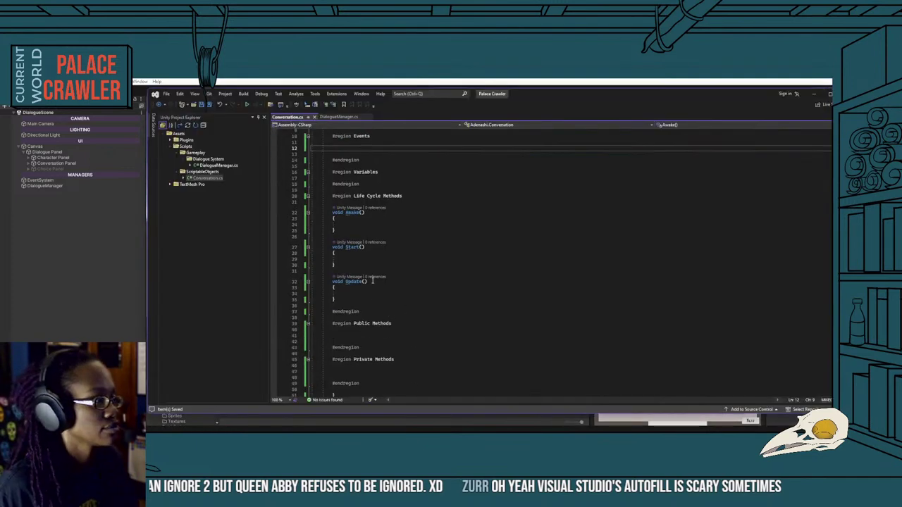
pyautogui.scroll(3, 372, 281)
pyautogui.click(406, 173)
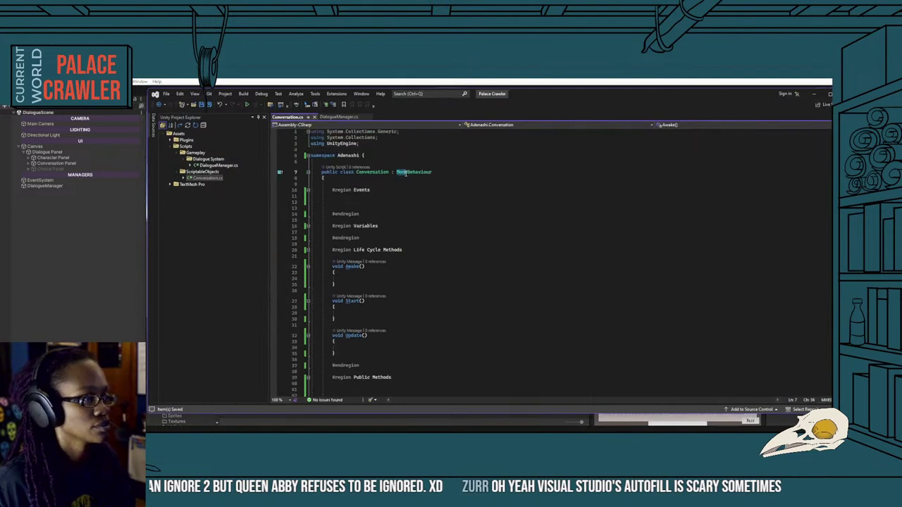
pyautogui.doubleClick(406, 173)
pyautogui.write('Sc')
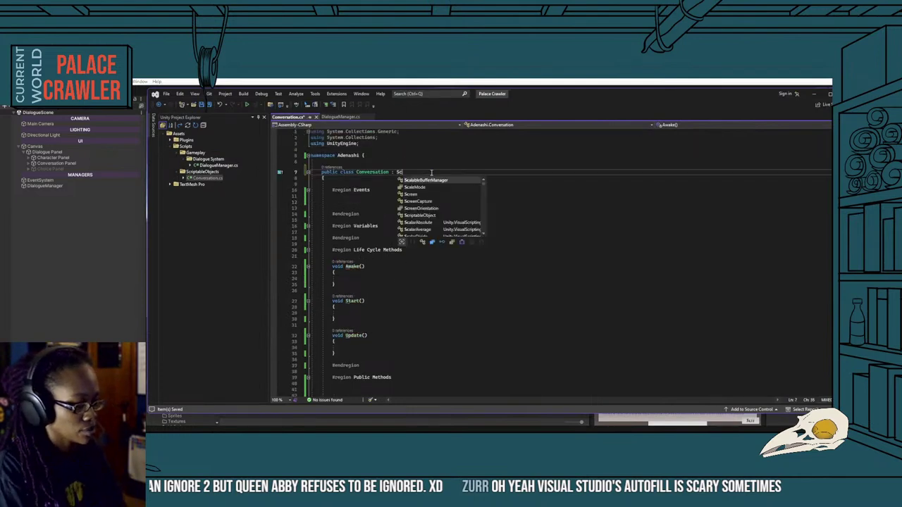
pyautogui.write('riptable')
pyautogui.press('Tab')
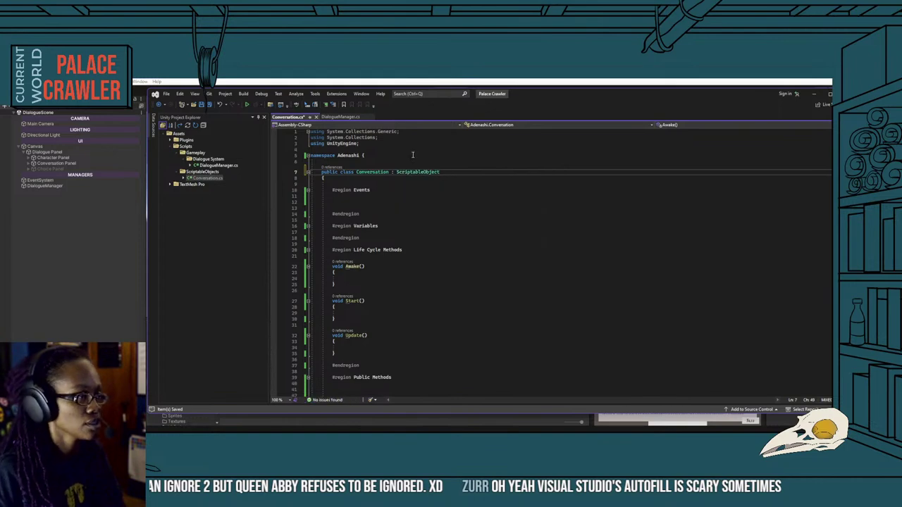
pyautogui.click(361, 155)
pyautogui.write('.Ga')
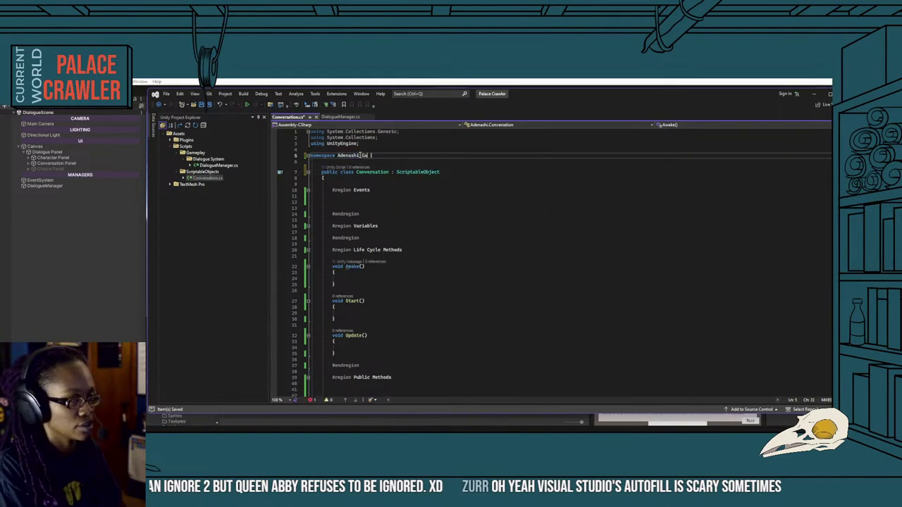
pyautogui.write('meplay')
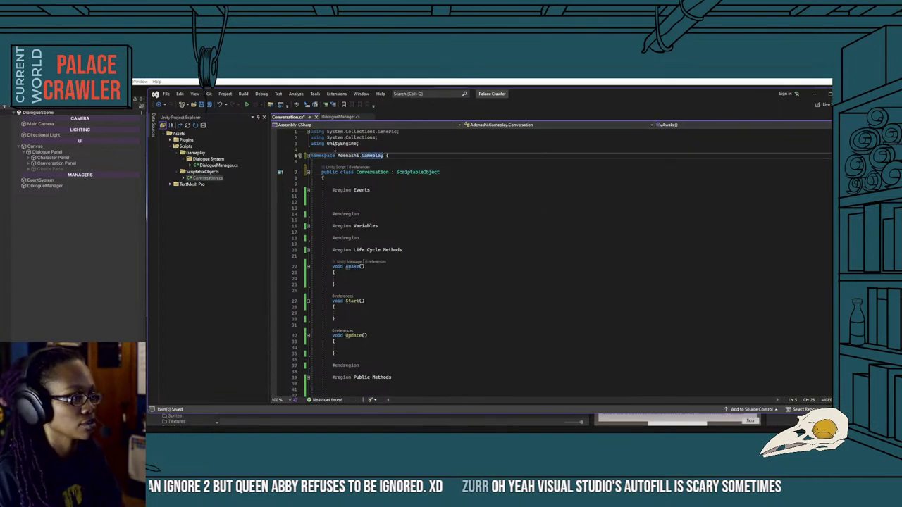
# Change DialogueManager.cs's namespace to Adenashi.Gameplay as well.
pyautogui.click(340, 117)
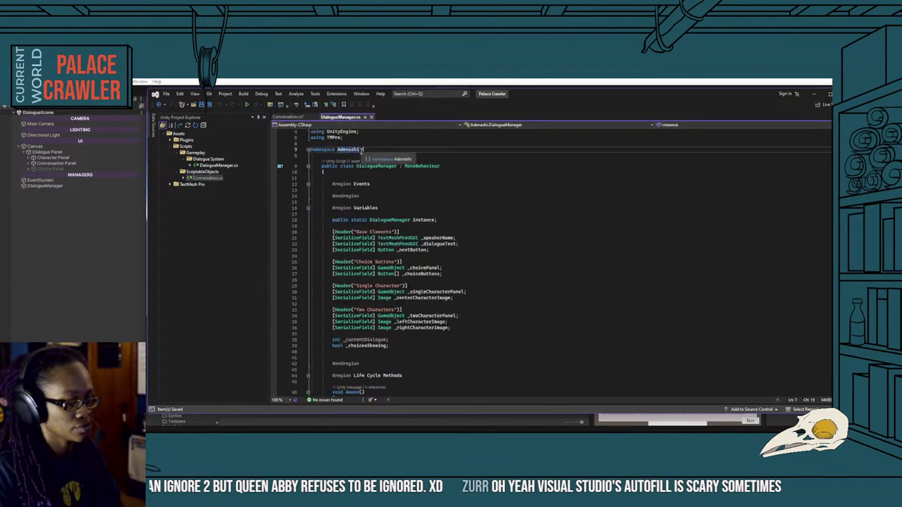
pyautogui.write('.Gameplay')
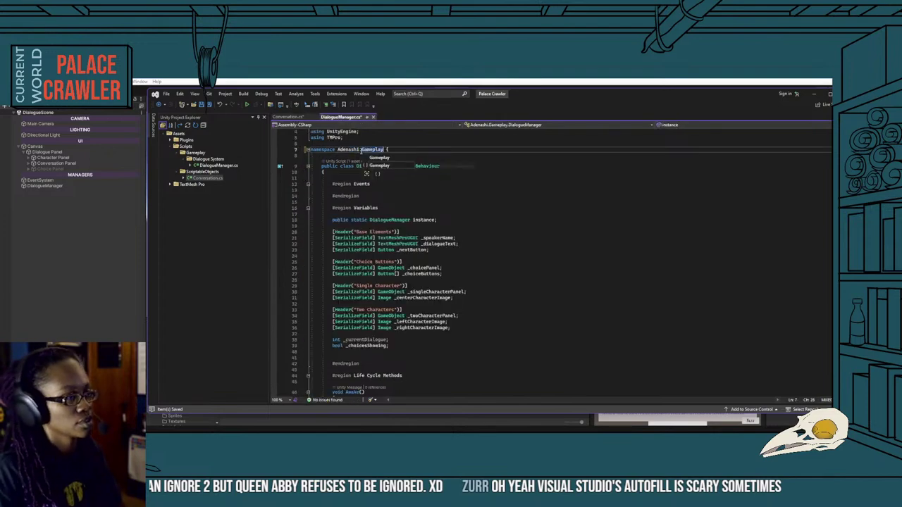
pyautogui.click(339, 202)
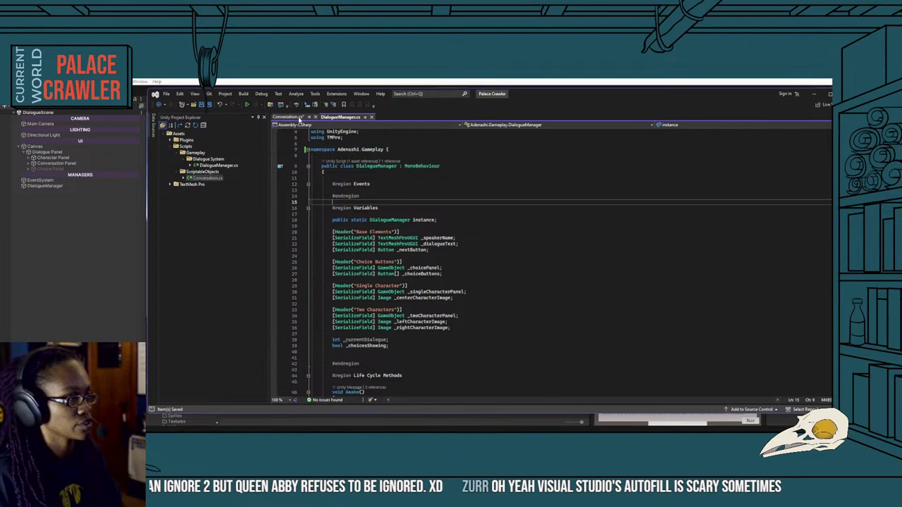
pyautogui.click(299, 117)
# Delete the whole Life Cycle Methods region from the Conversation class.
pyautogui.click(400, 214)
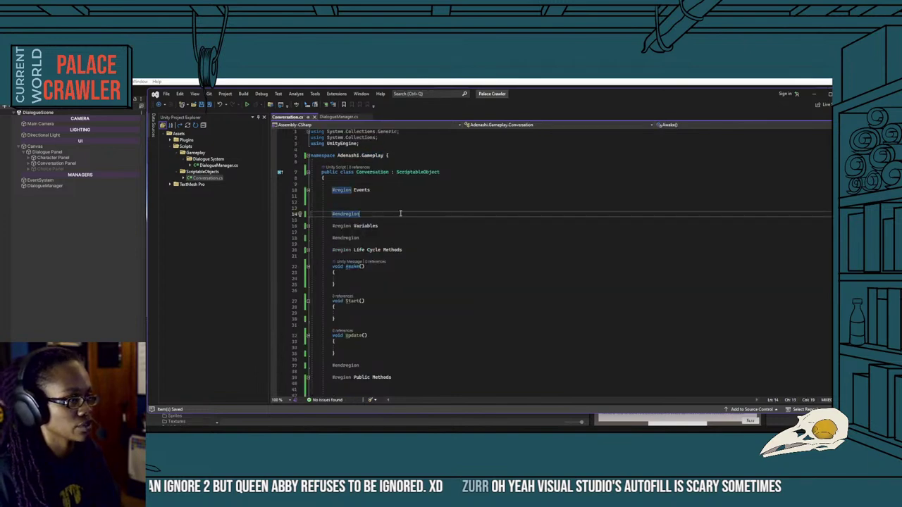
pyautogui.press('Up')
pyautogui.press('Up')
pyautogui.press('Up')
pyautogui.scroll(-2, 387, 231)
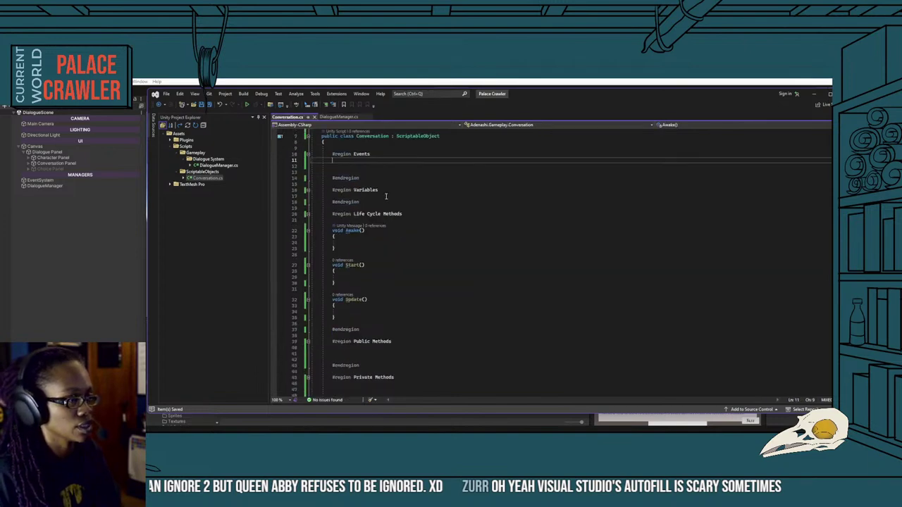
pyautogui.scroll(-3, 385, 275)
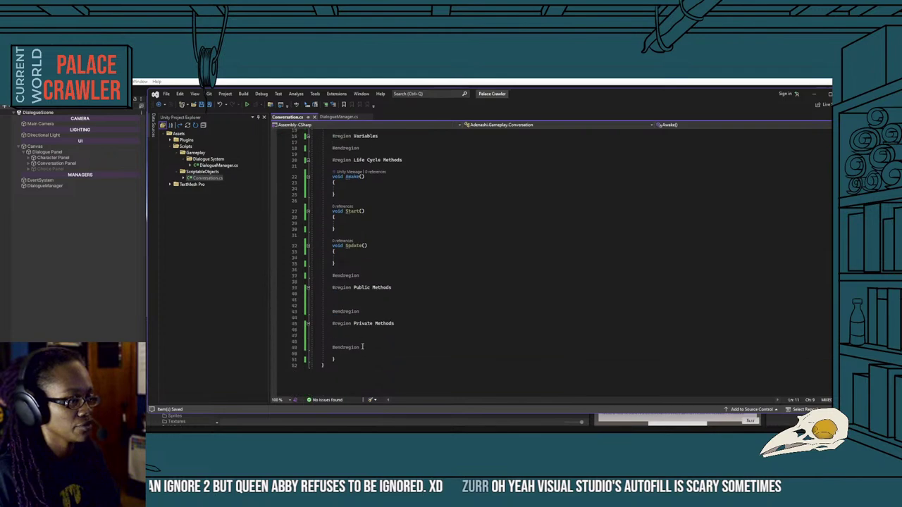
pyautogui.moveTo(362, 347); pyautogui.dragTo(329, 160)
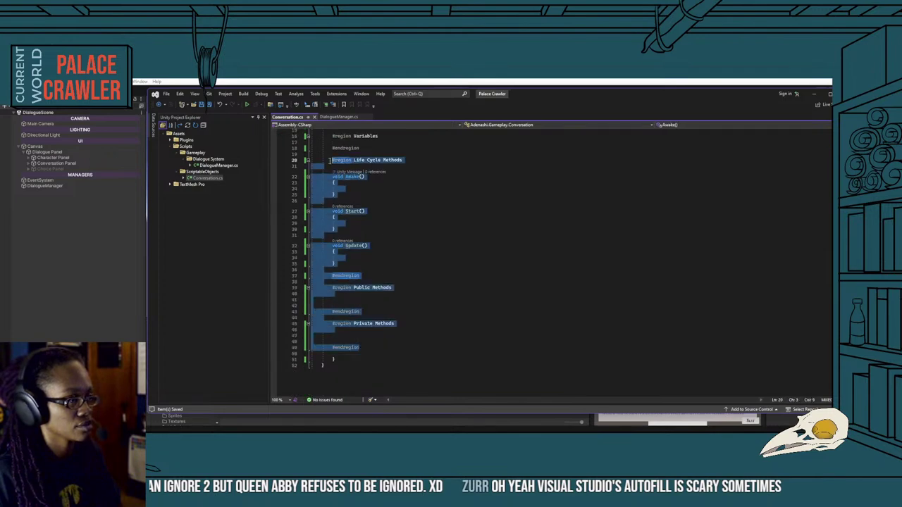
pyautogui.click(353, 234)
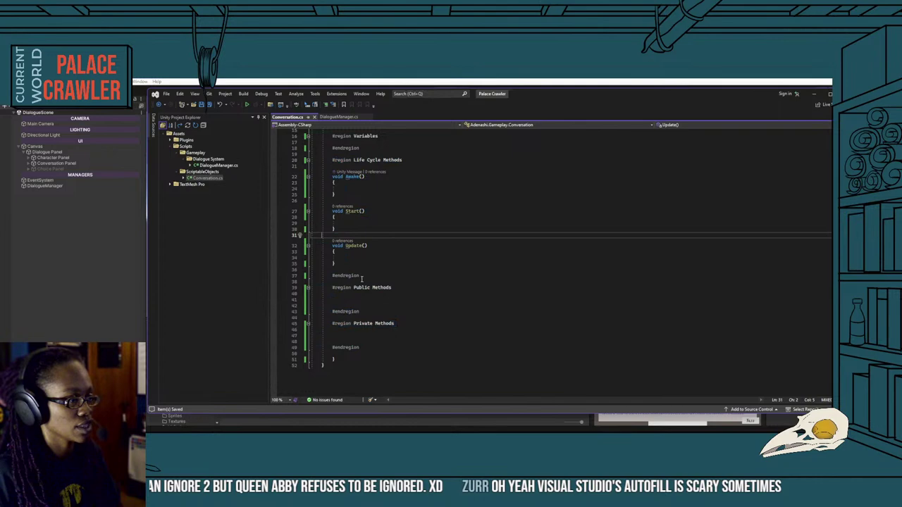
pyautogui.moveTo(361, 277); pyautogui.dragTo(312, 167)
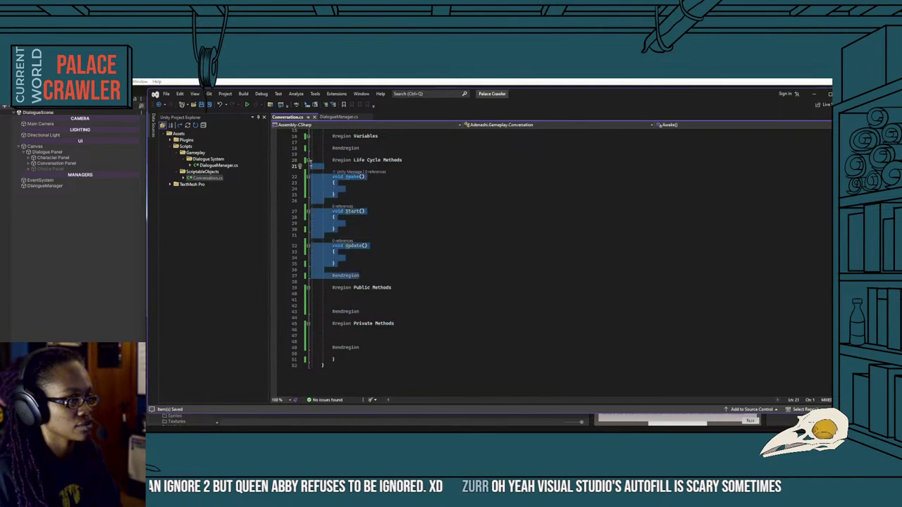
pyautogui.press('Delete')
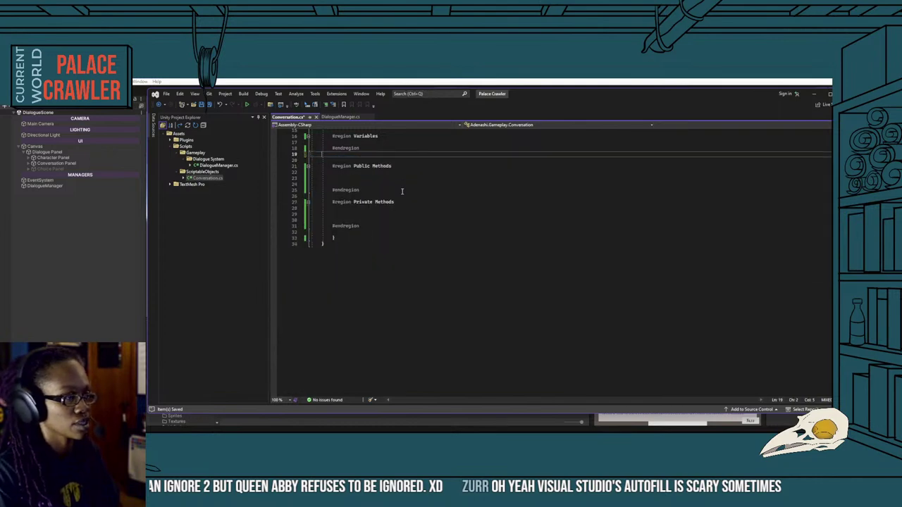
# Delete the Events region block and its leftover empty line.
pyautogui.scroll(5, 352, 232)
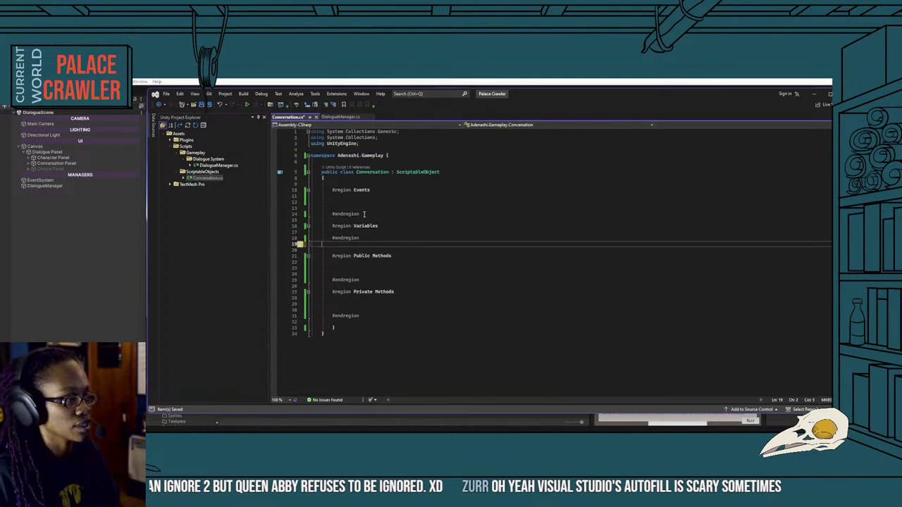
pyautogui.moveTo(364, 213); pyautogui.dragTo(285, 187)
pyautogui.press('Delete')
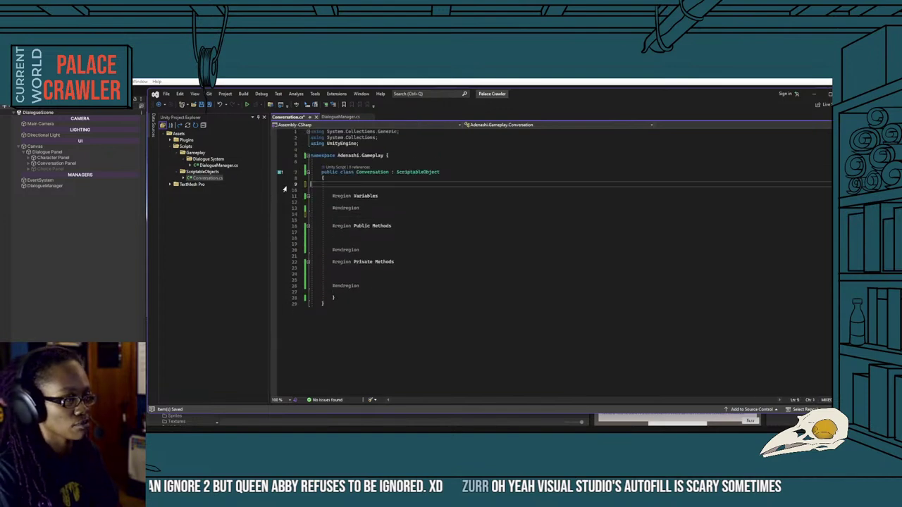
pyautogui.press('BackSpace')
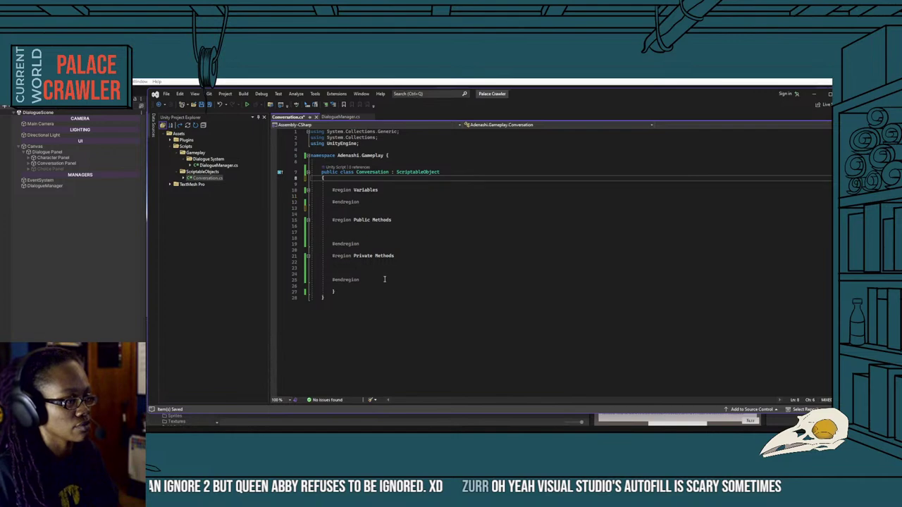
# Add an indented blank line inside the Variables region.
pyautogui.click(375, 268)
pyautogui.click(365, 237)
pyautogui.click(367, 200)
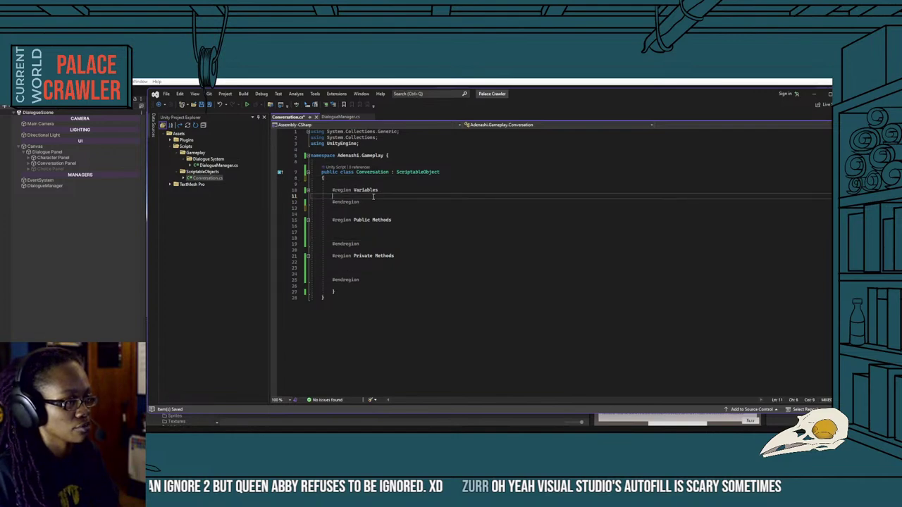
pyautogui.hotkey('ctrl', 'Return')
pyautogui.hotkey('ctrl', 'Return')
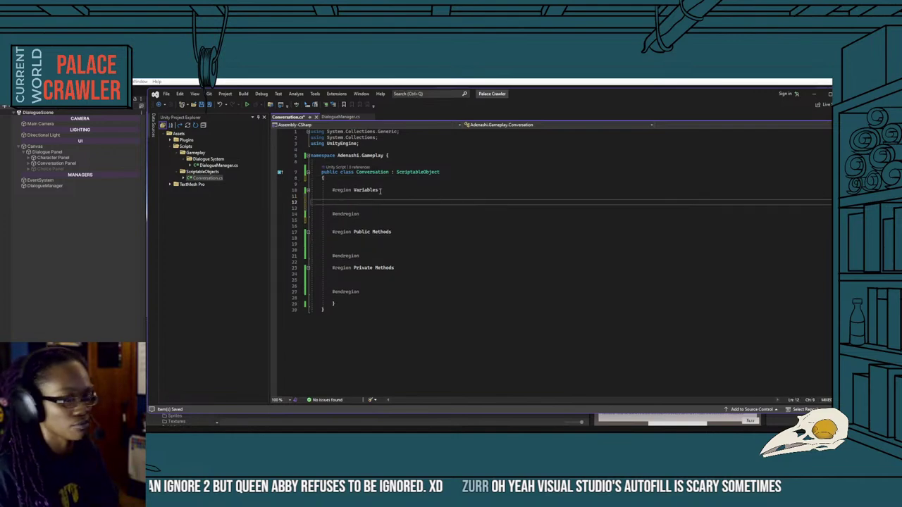
pyautogui.press('Tab')
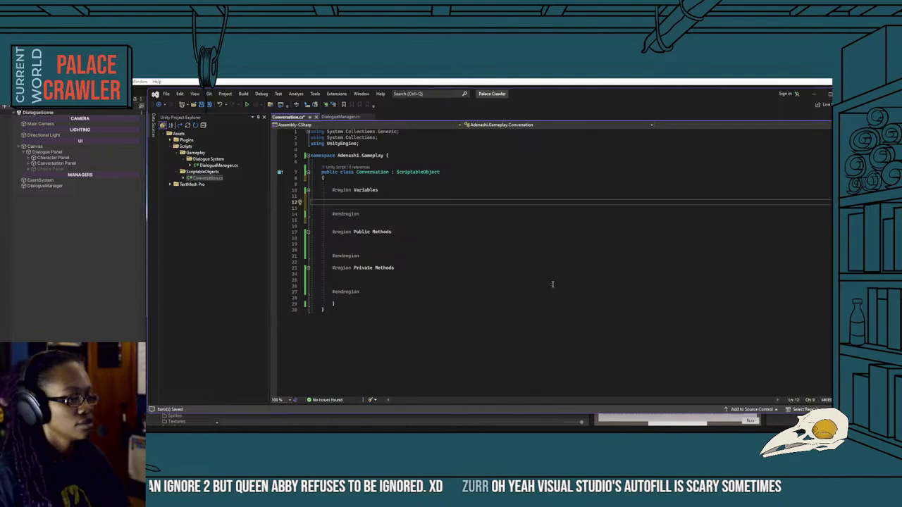
# Review the Conversation.cs regions, then bring up the C# script template file over Unity.
pyautogui.click(401, 231)
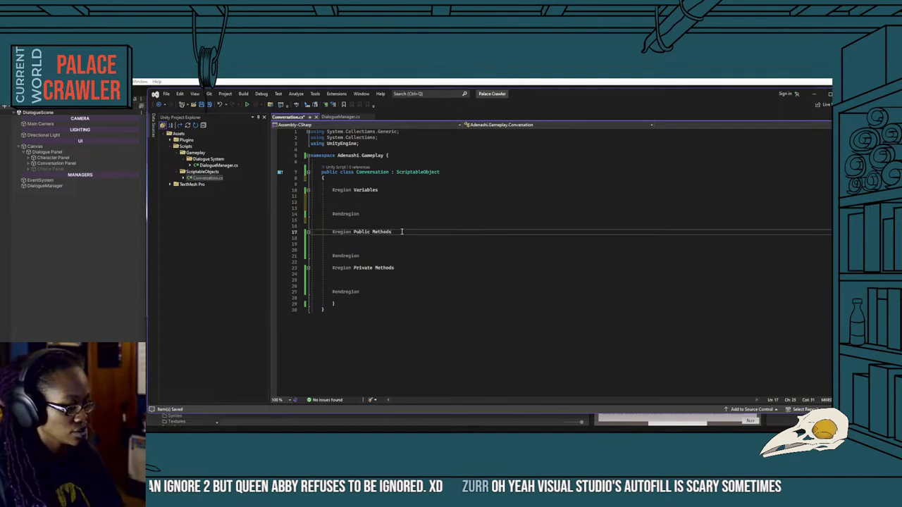
pyautogui.click(379, 197)
pyautogui.click(383, 203)
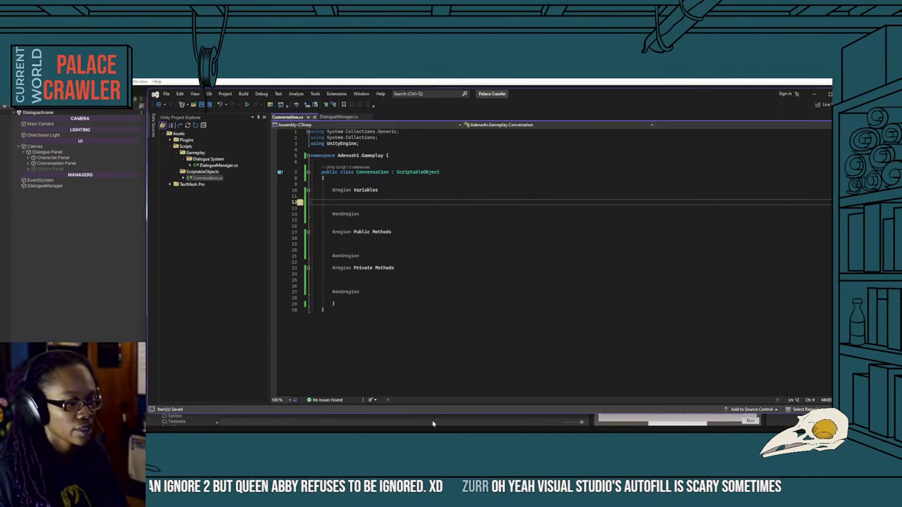
pyautogui.click(397, 237)
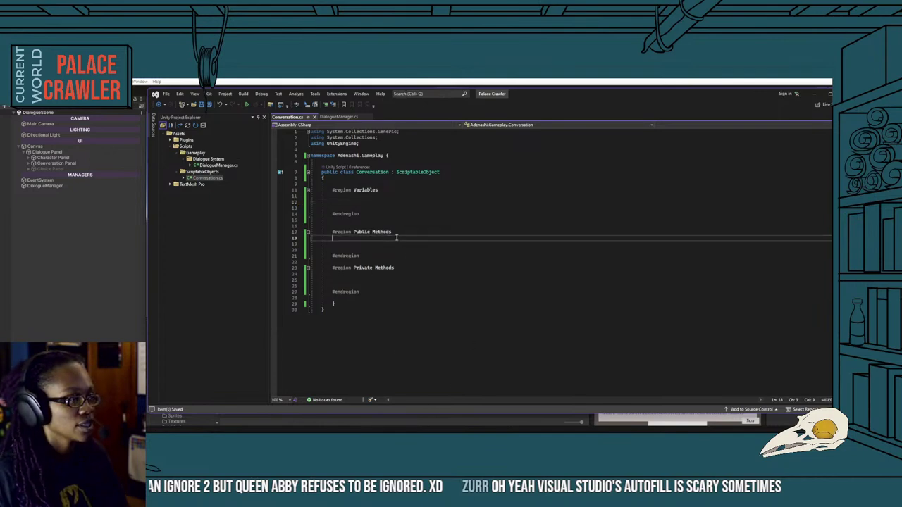
pyautogui.press('Up')
pyautogui.press('Up')
pyautogui.press('Up')
pyautogui.press('Up')
pyautogui.press('Up')
pyautogui.press('Up')
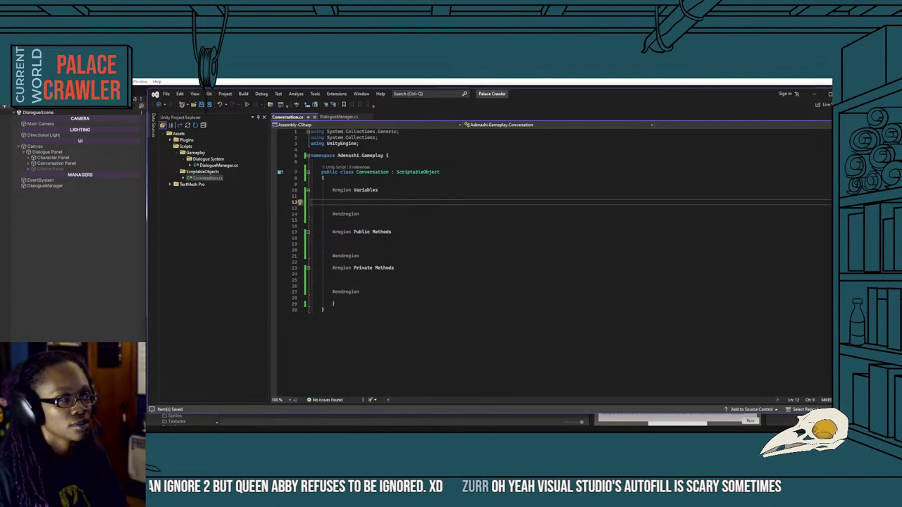
pyautogui.hotkey('alt', 'Tab')
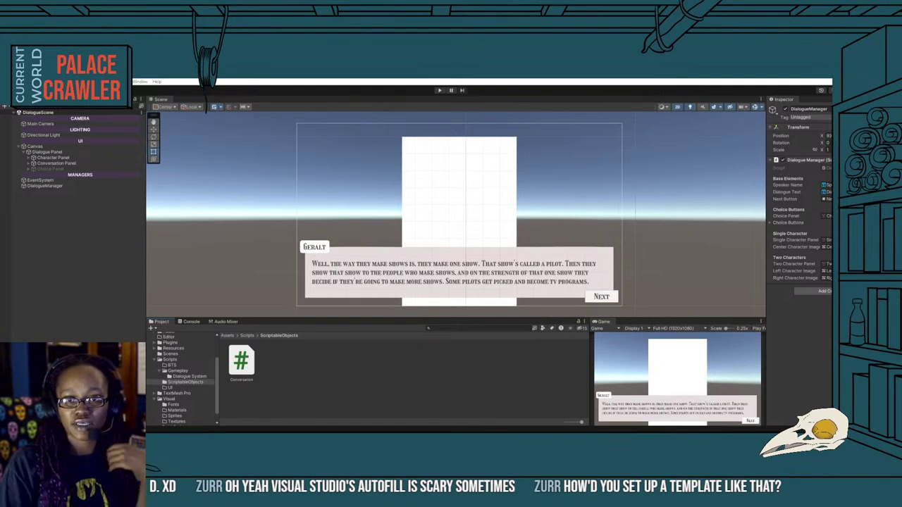
pyautogui.hotkey('alt', 'Tab')
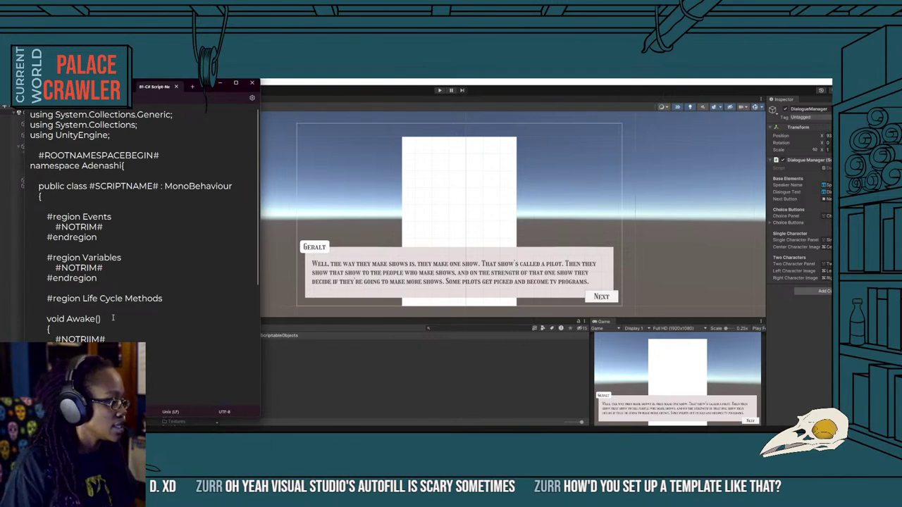
pyautogui.scroll(-4, 114, 235)
pyautogui.scroll(-2, 115, 341)
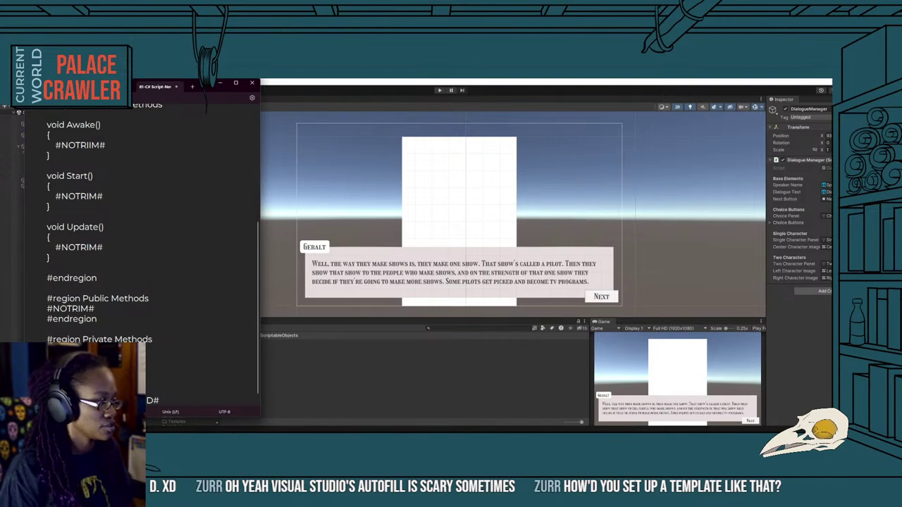
pyautogui.scroll(-1, 141, 225)
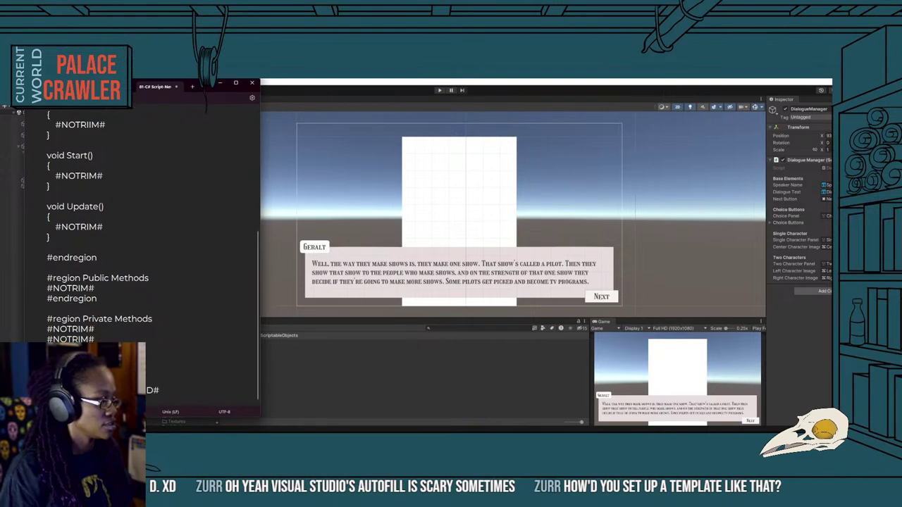
pyautogui.scroll(7, 108, 335)
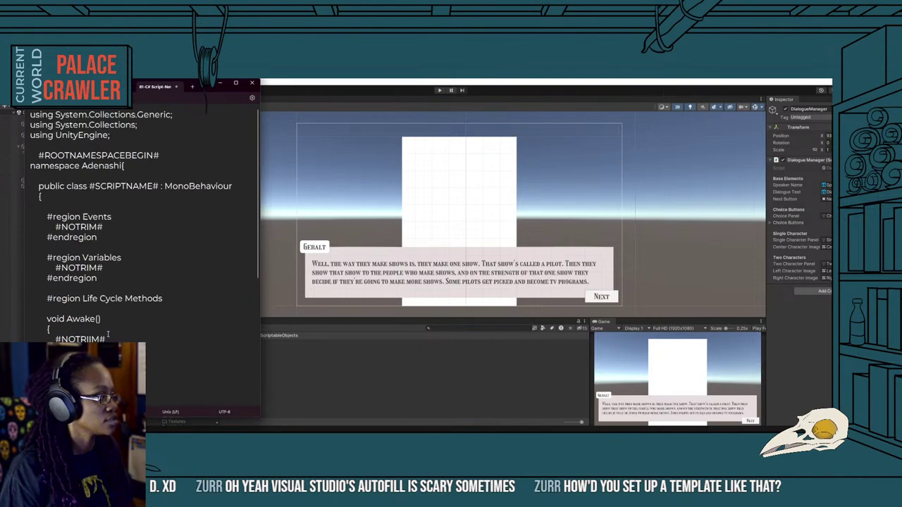
pyautogui.scroll(-7, 108, 335)
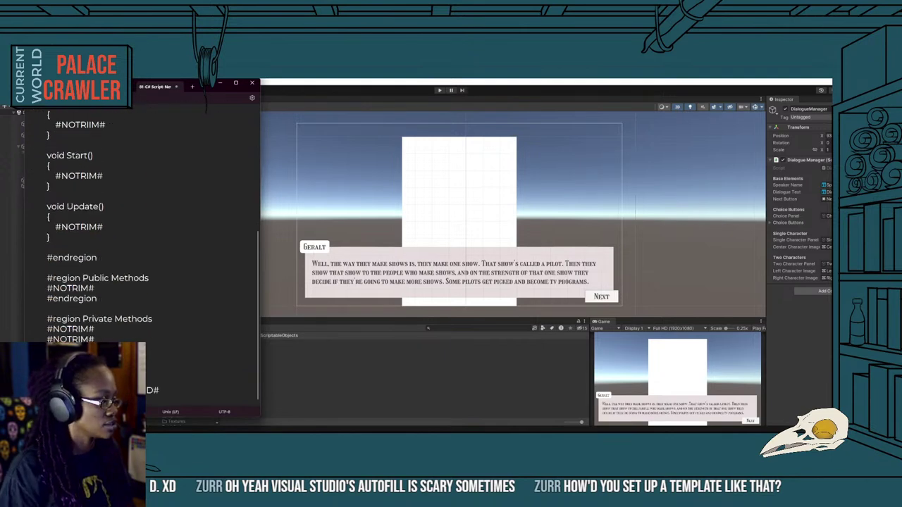
pyautogui.scroll(2, 88, 337)
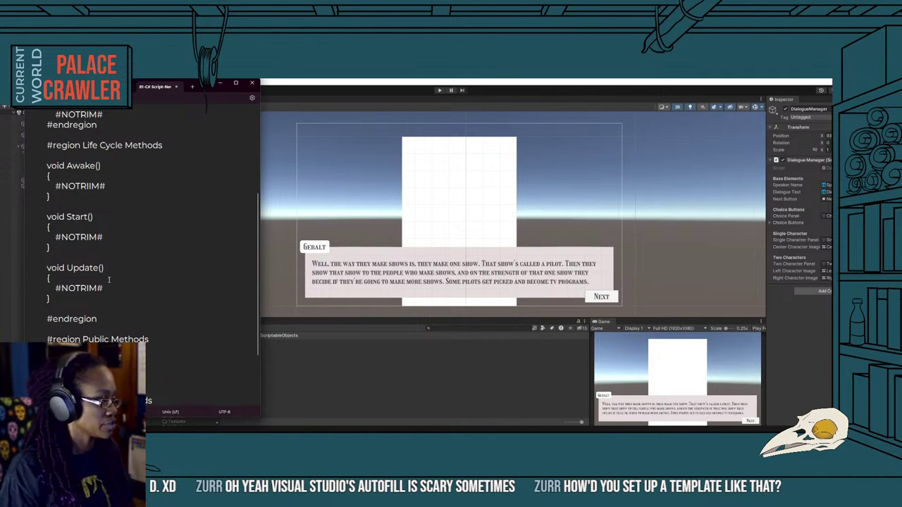
# Paste two more #NOTRIM# lines into Update() and indent all three one level.
pyautogui.write('#NOTRIM#')
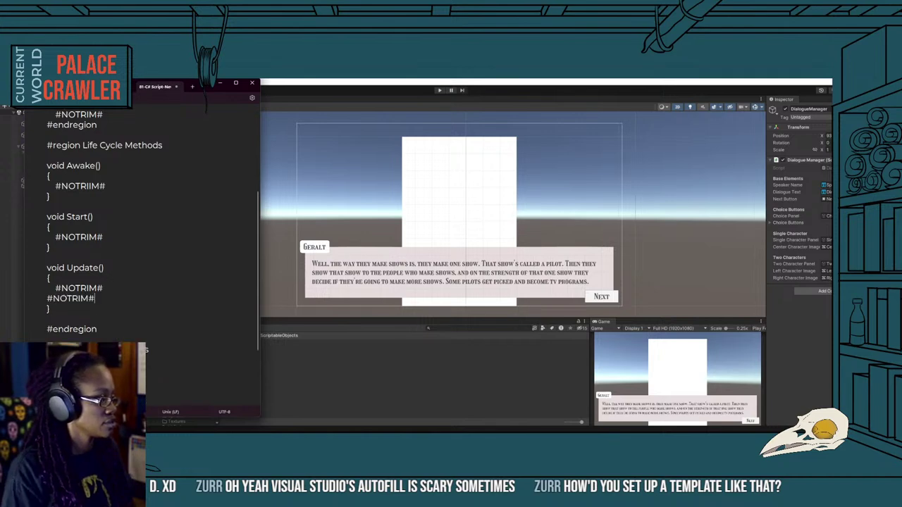
pyautogui.write('#NOTRIM#')
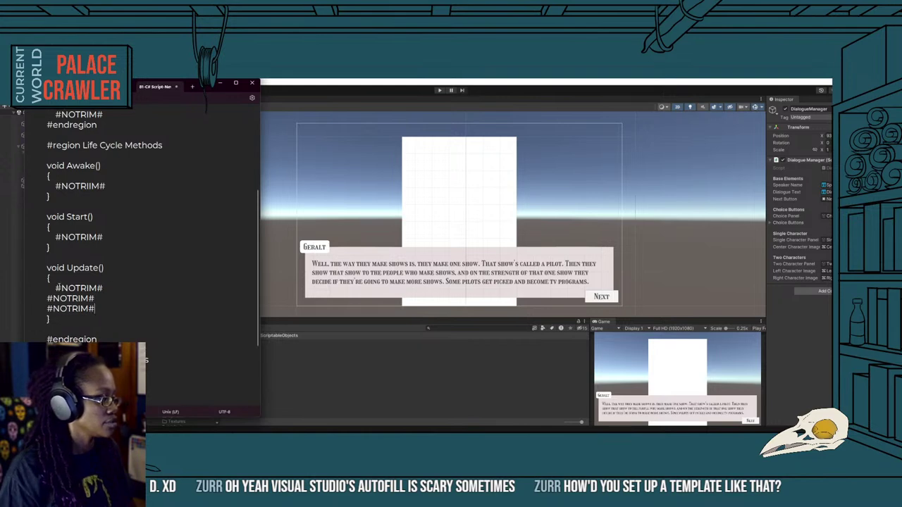
pyautogui.click(55, 287)
pyautogui.press('BackSpace')
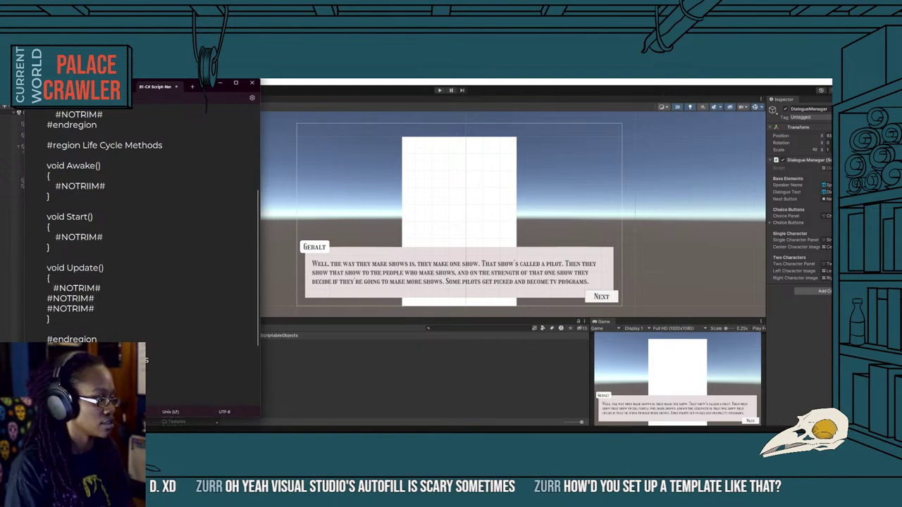
pyautogui.press('Tab')
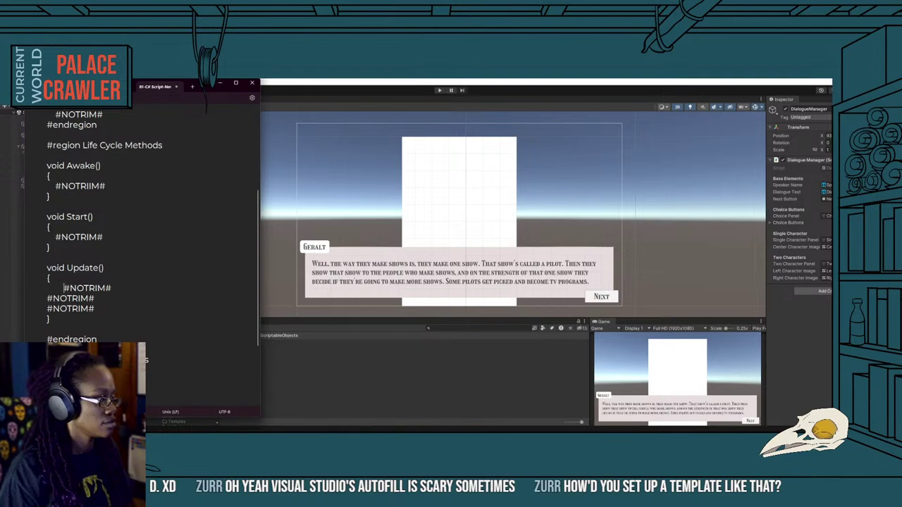
pyautogui.click(47, 298)
pyautogui.press('Tab')
pyautogui.press('Tab')
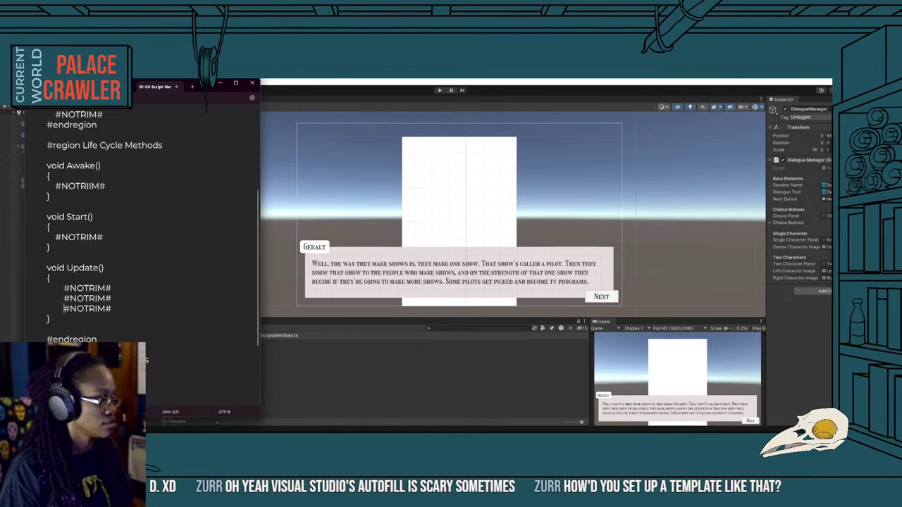
pyautogui.scroll(-3, 141, 226)
pyautogui.click(46, 277)
pyautogui.press('Tab')
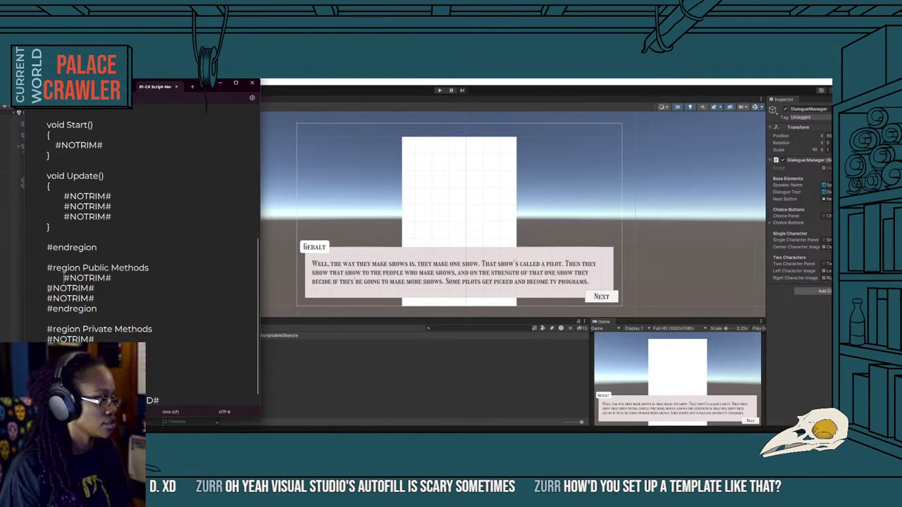
pyautogui.hotkey('ctrl', 'z')
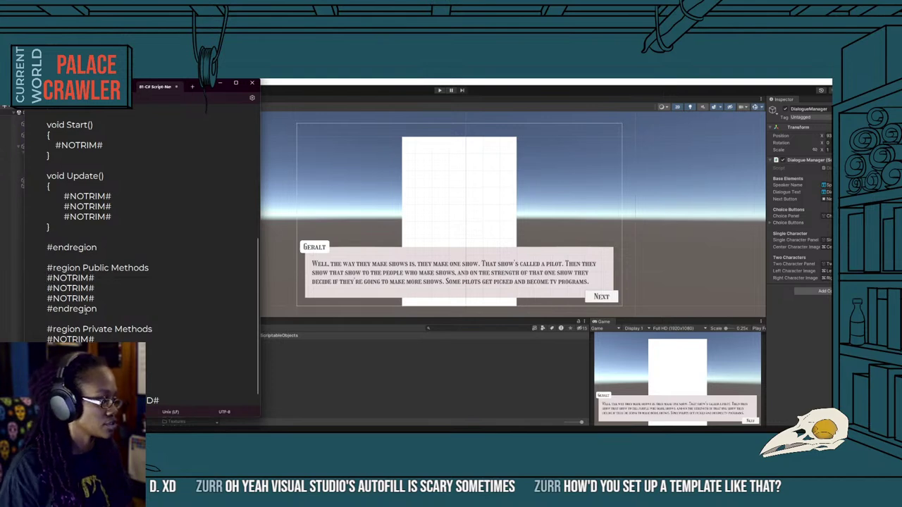
pyautogui.scroll(5, 83, 308)
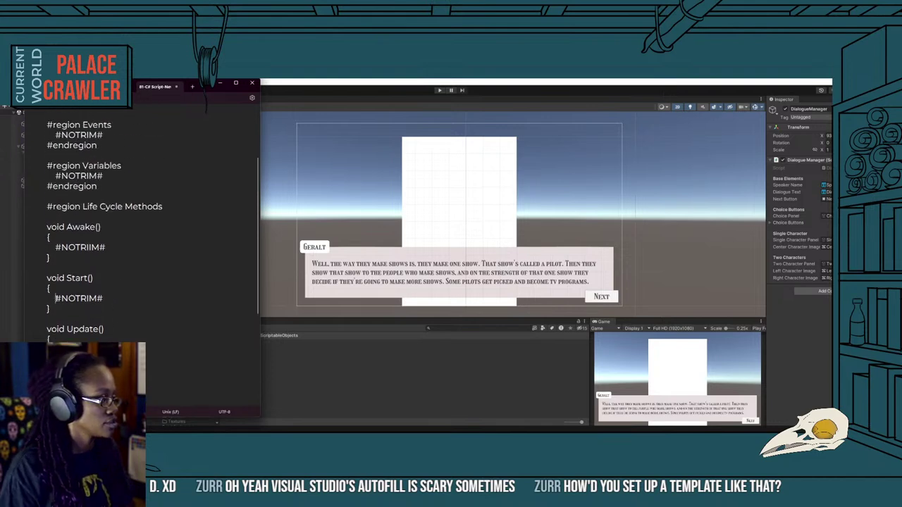
# Re-indent the #NOTRIM# placeholder lines in Start() and Awake().
pyautogui.press('BackSpace')
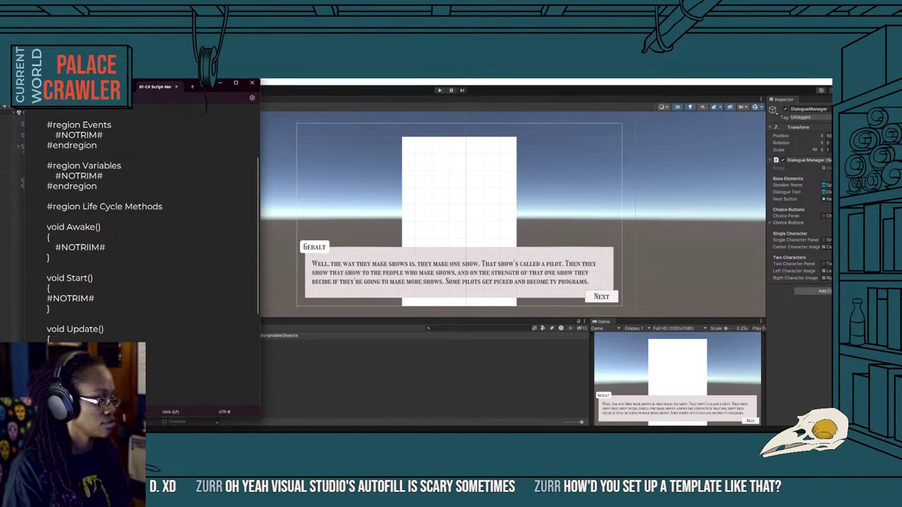
pyautogui.press('BackSpace')
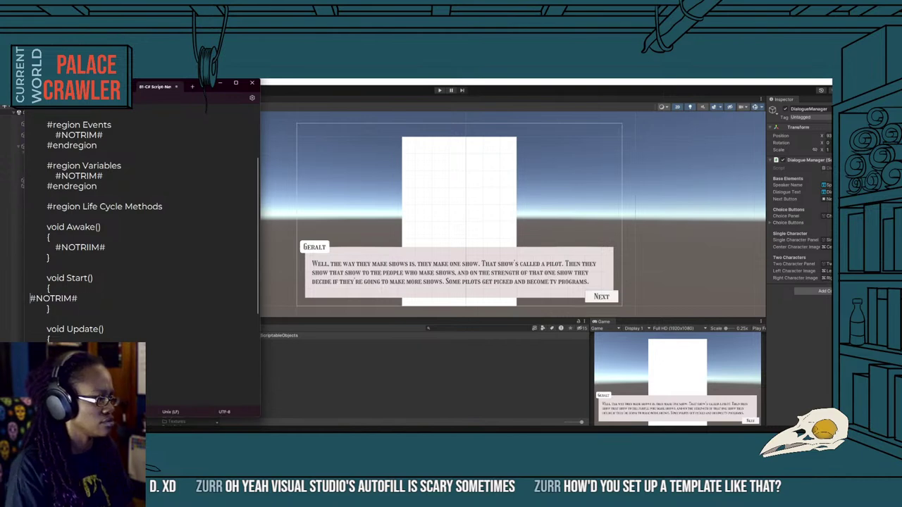
pyautogui.press('BackSpace')
pyautogui.press('Return')
pyautogui.press('Tab')
pyautogui.press('Tab')
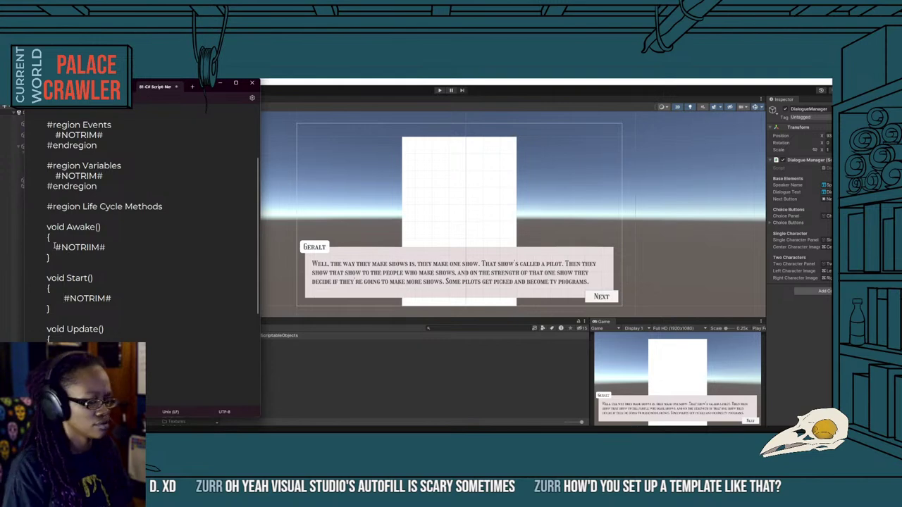
pyautogui.press('BackSpace')
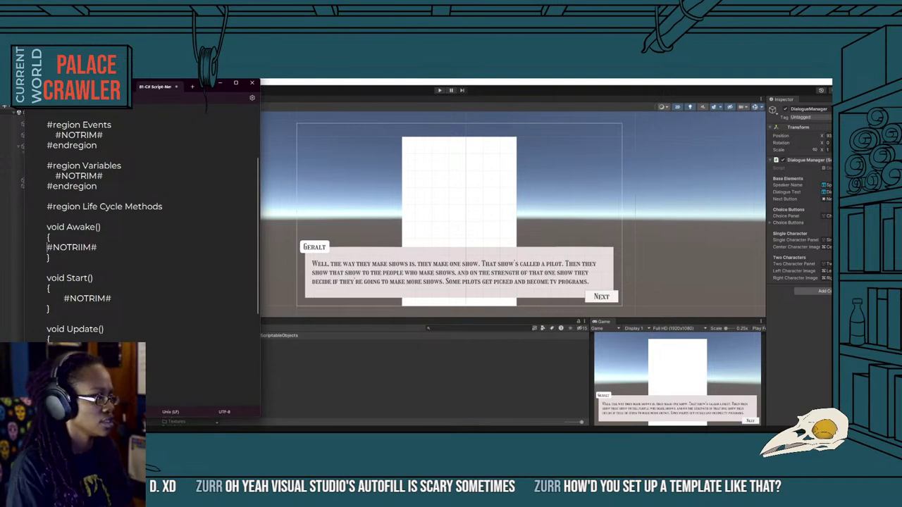
pyautogui.press('BackSpace')
pyautogui.press('BackSpace')
pyautogui.press('Return')
pyautogui.press('Tab')
pyautogui.press('Tab')
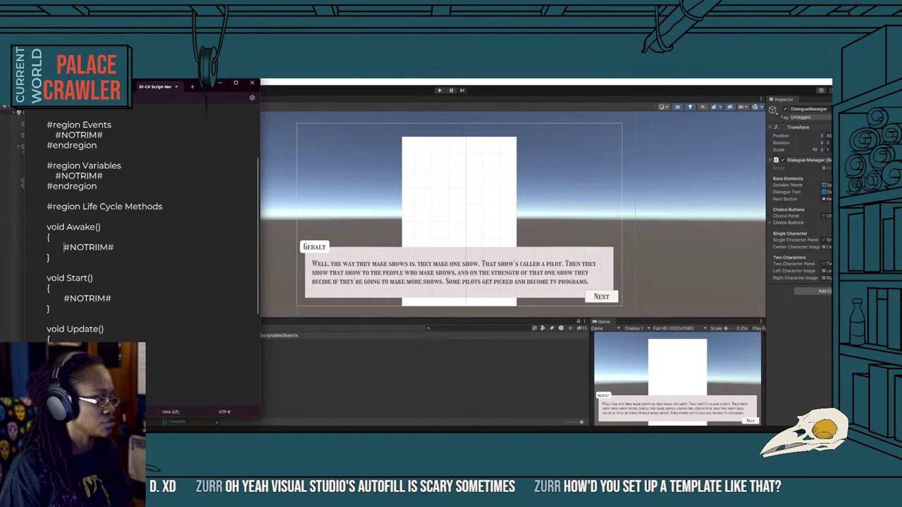
# Outdent the Events and Variables placeholders and give each region three #NOTRIM# lines.
pyautogui.scroll(2, 60, 213)
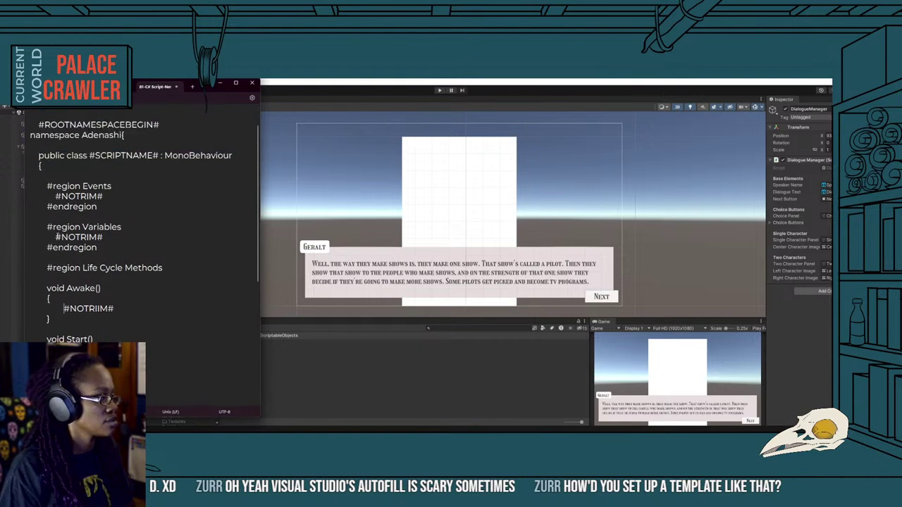
pyautogui.click(56, 237)
pyautogui.press('BackSpace')
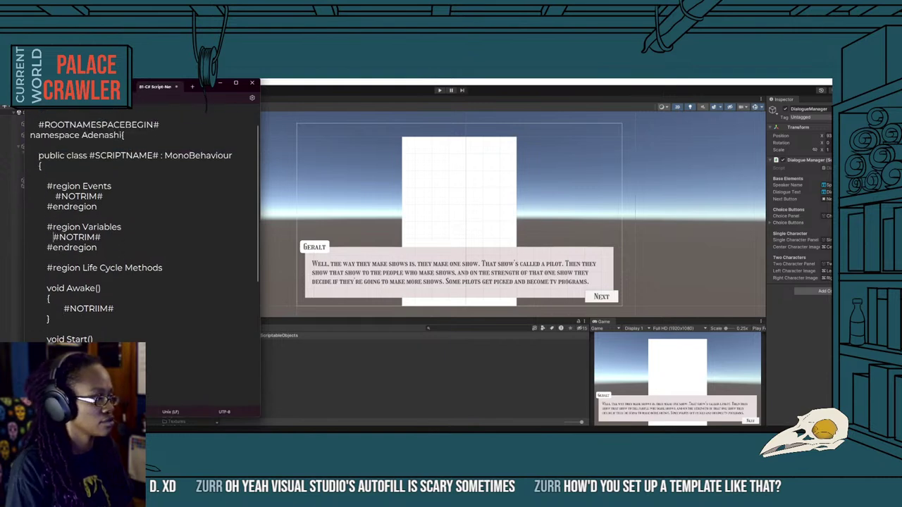
pyautogui.click(56, 195)
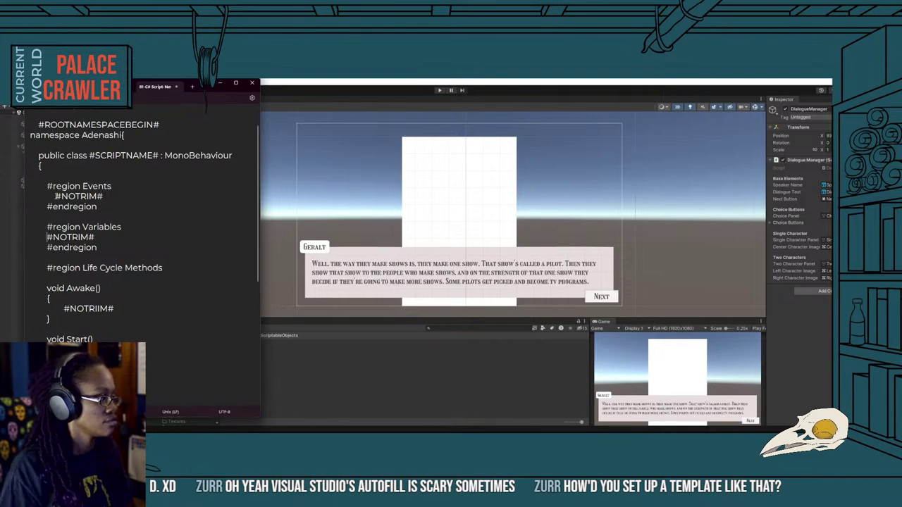
pyautogui.press('BackSpace')
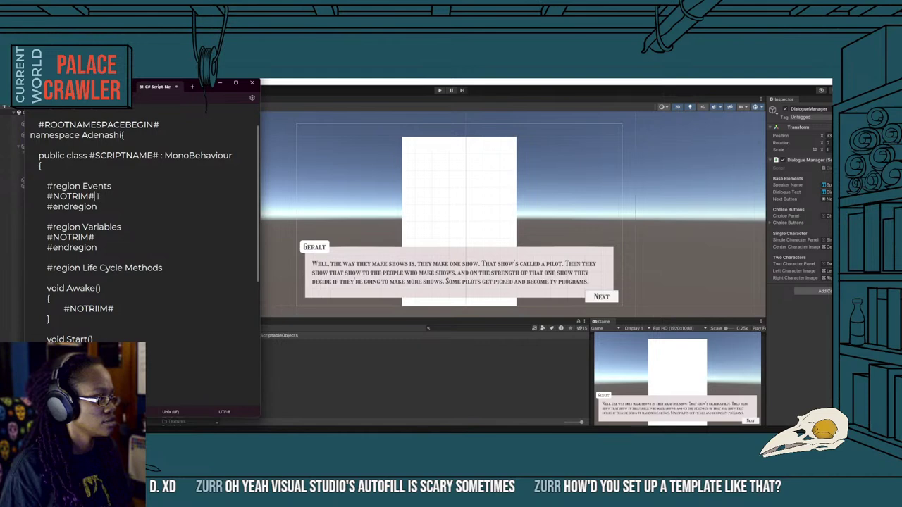
pyautogui.press('Return')
pyautogui.write('#NOTRIM#')
pyautogui.press('Return')
pyautogui.write('#NOTRIM#')
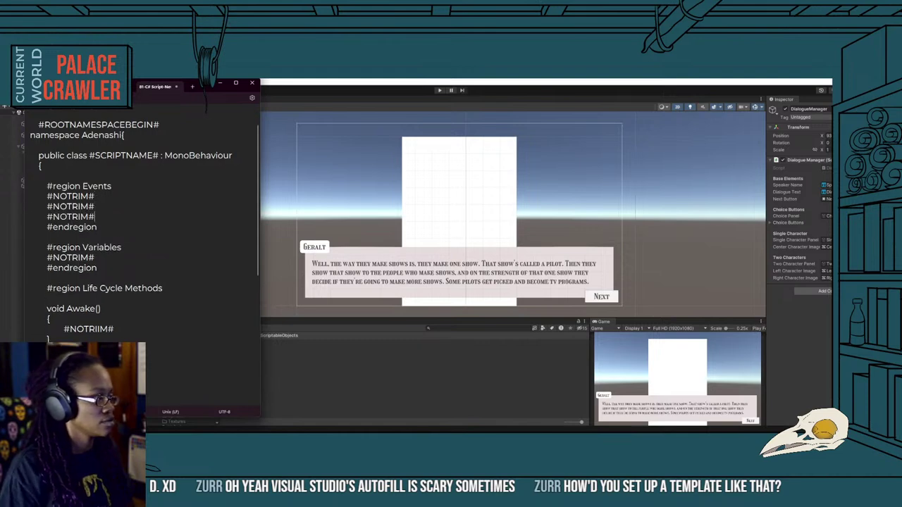
pyautogui.press('Return')
pyautogui.write('#NOTRIM#')
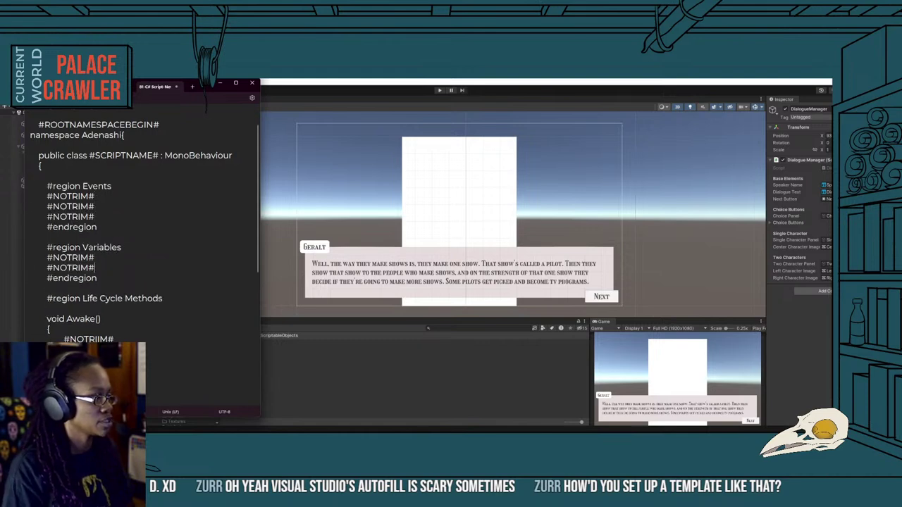
pyautogui.press('Return')
pyautogui.write('#NOTRIM#')
# Add two more #NOTRIM# lines to the Awake body and indent them.
pyautogui.scroll(-2, 116, 270)
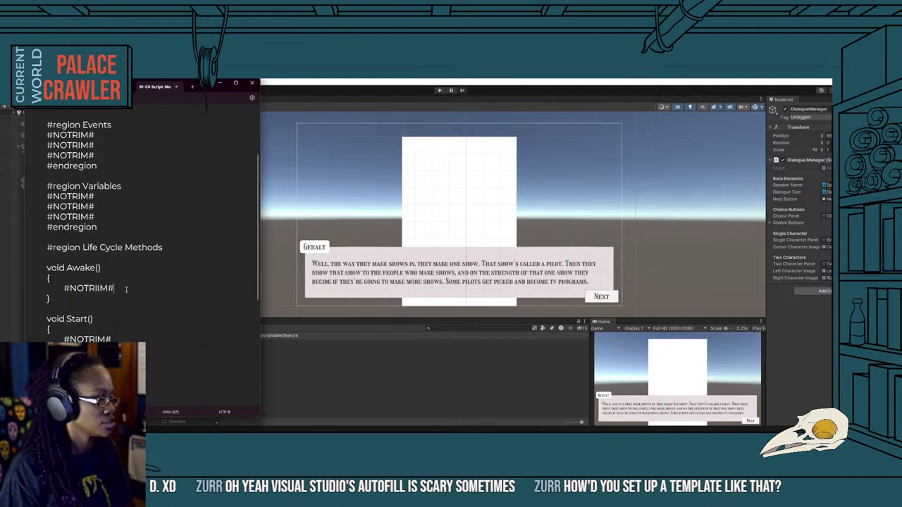
pyautogui.press('Return')
pyautogui.write('#NOTRIM#')
pyautogui.press('Return')
pyautogui.write('#NOTRIM#')
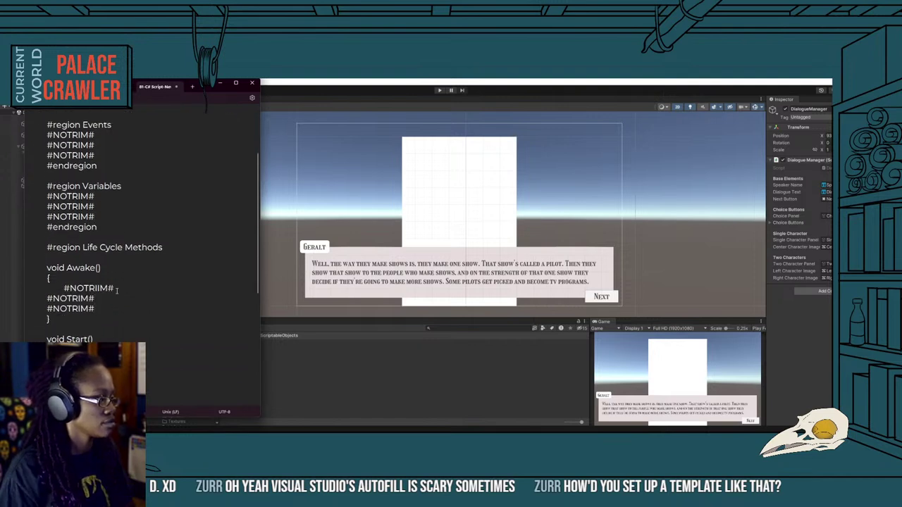
pyautogui.press('Tab')
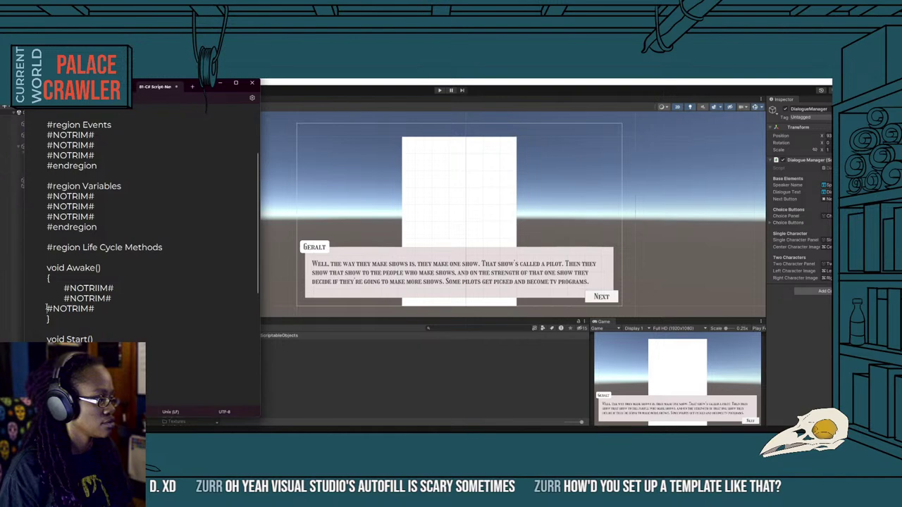
pyautogui.press('Down')
pyautogui.press('Home')
pyautogui.press('Tab')
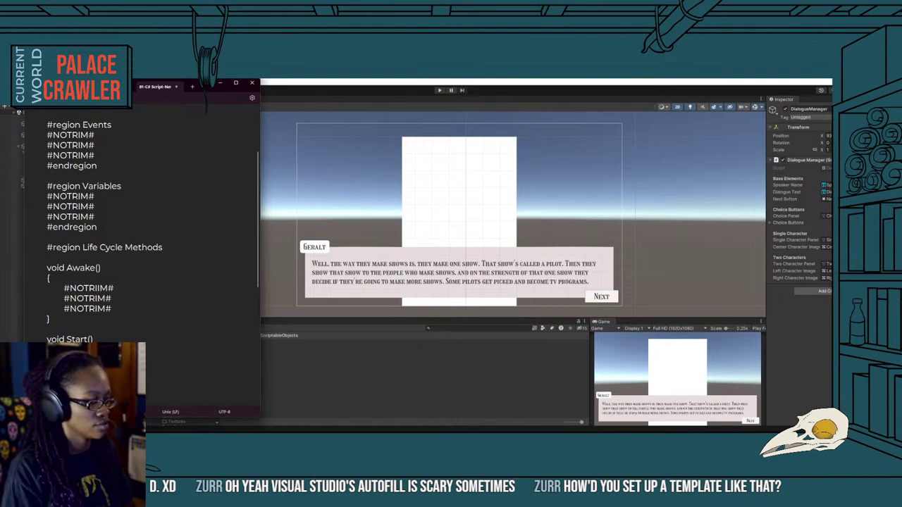
pyautogui.scroll(-2, 128, 300)
pyautogui.scroll(-3, 129, 299)
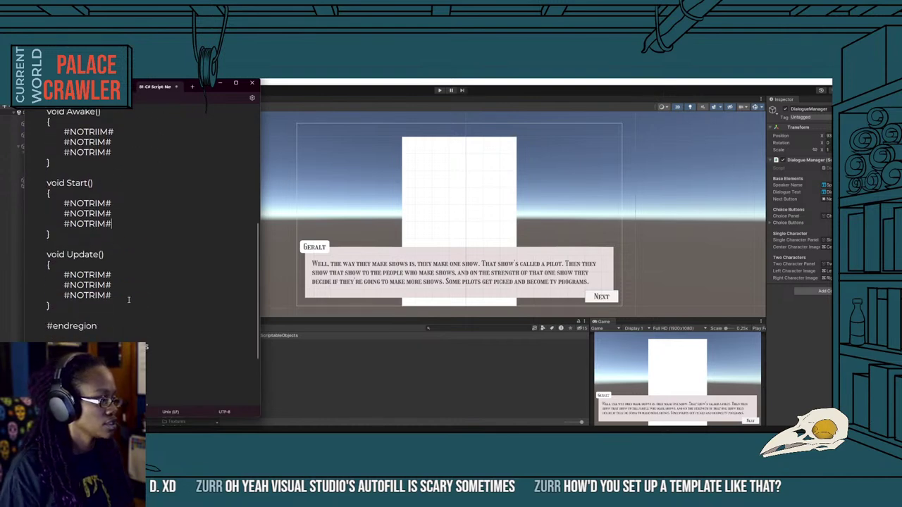
pyautogui.scroll(-3, 129, 299)
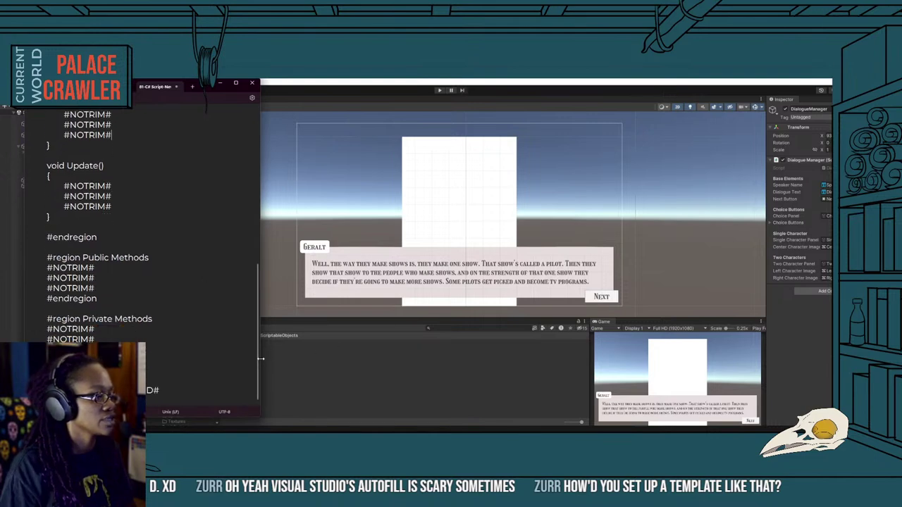
# Drag the Notepad window's right edge wider and scroll back through the template.
pyautogui.moveTo(258, 361); pyautogui.dragTo(320, 359)
pyautogui.scroll(5, 197, 338)
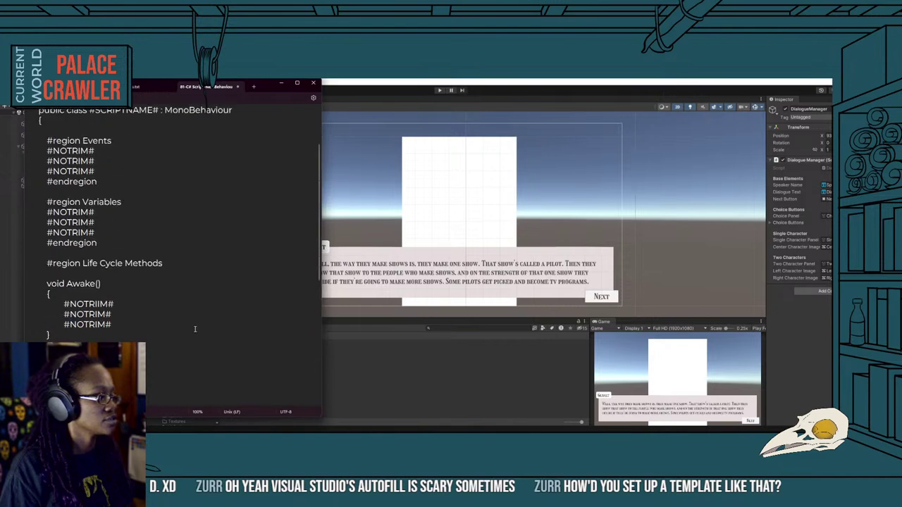
pyautogui.scroll(2, 184, 313)
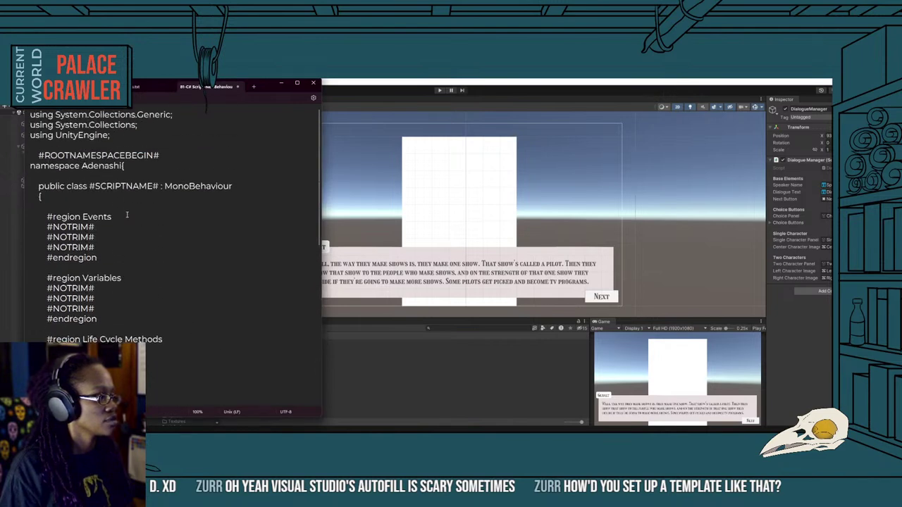
pyautogui.scroll(-1, 134, 248)
pyautogui.scroll(-2, 136, 251)
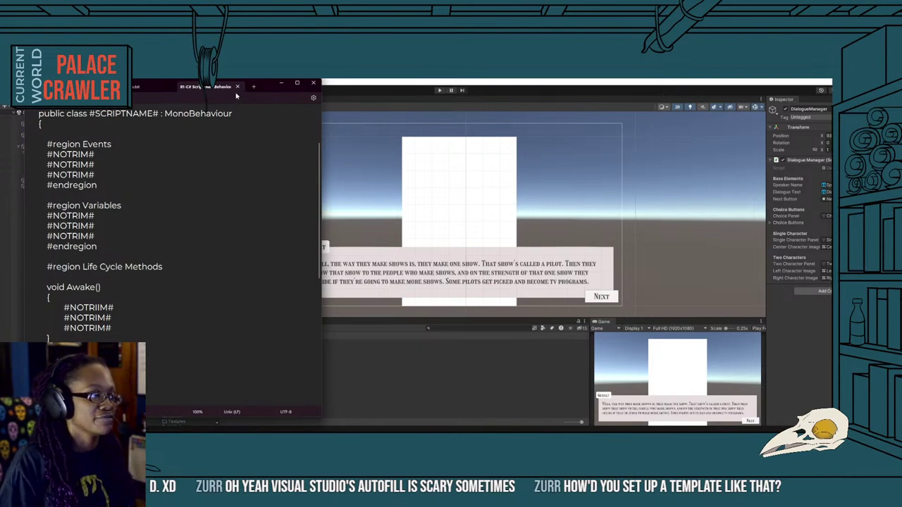
# Minimize Notepad and delete the accidentally created New Folder in ScriptableObjects.
pyautogui.click(279, 84)
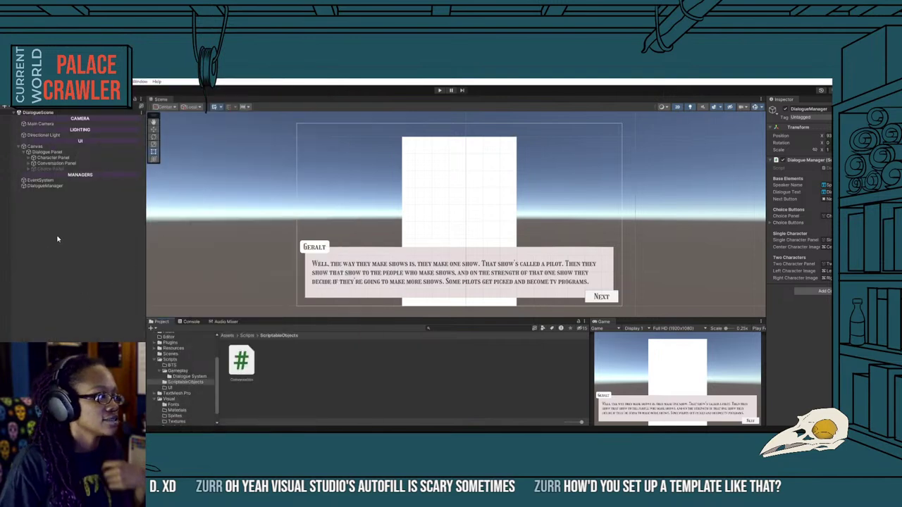
pyautogui.rightClick(283, 365)
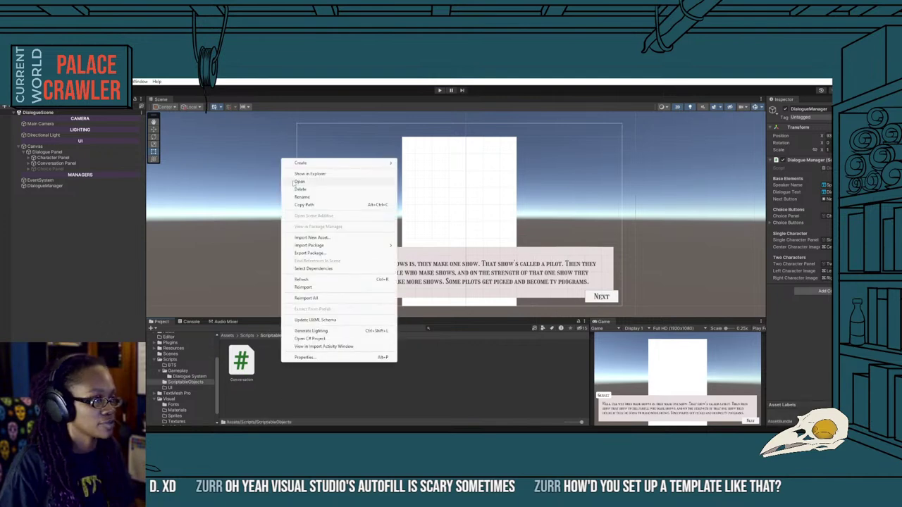
pyautogui.moveTo(387, 162)
pyautogui.click(416, 111)
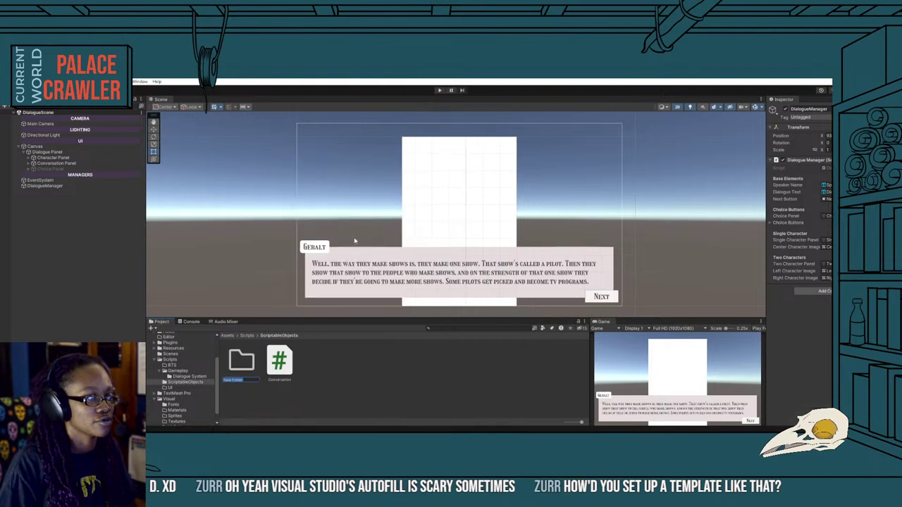
pyautogui.press('Return')
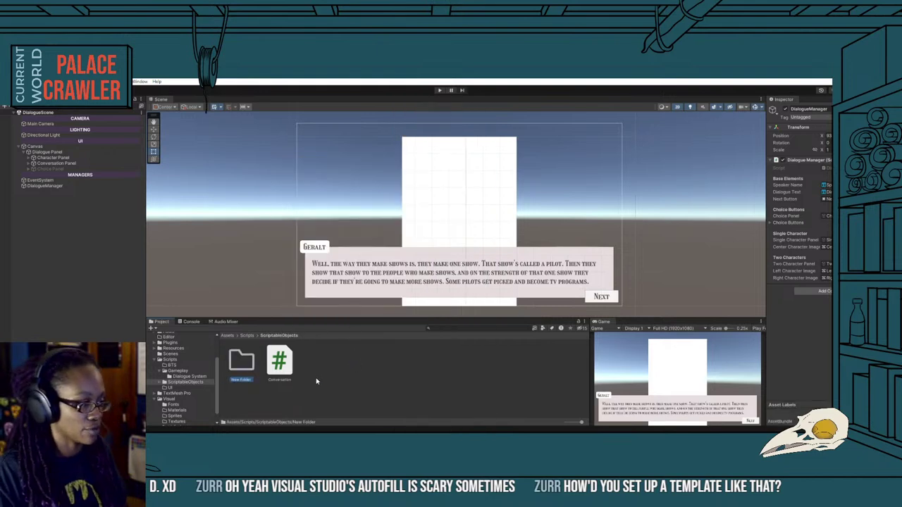
pyautogui.press('Delete')
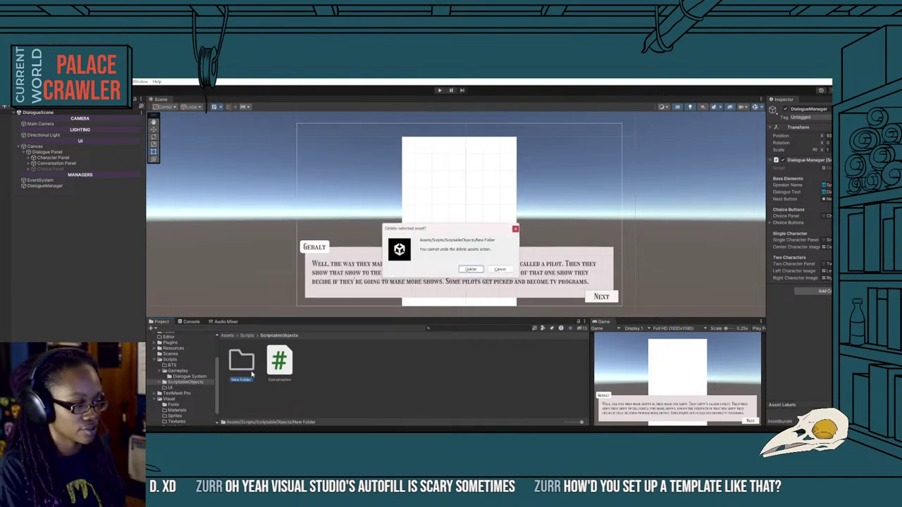
pyautogui.press('Return')
# Create a C# script named Character, then open the Conversation script in Visual Studio.
pyautogui.rightClick(281, 364)
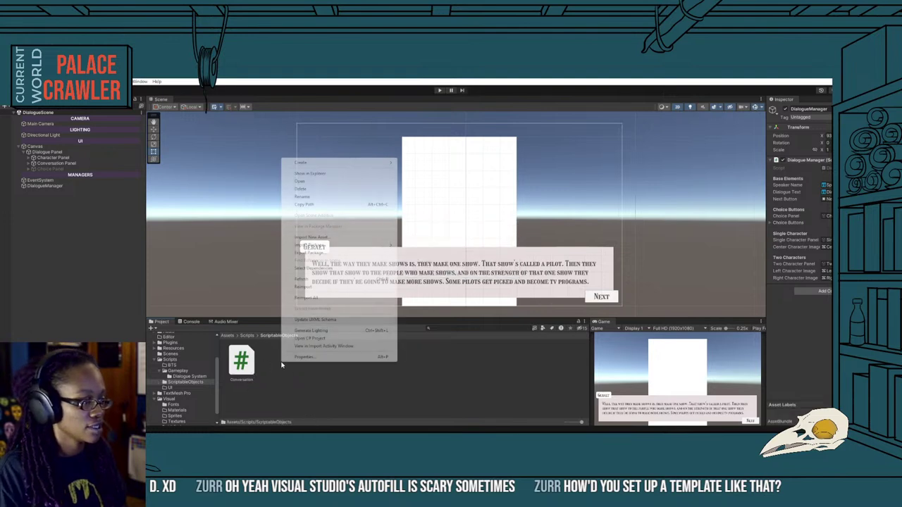
pyautogui.moveTo(336, 167)
pyautogui.click(413, 124)
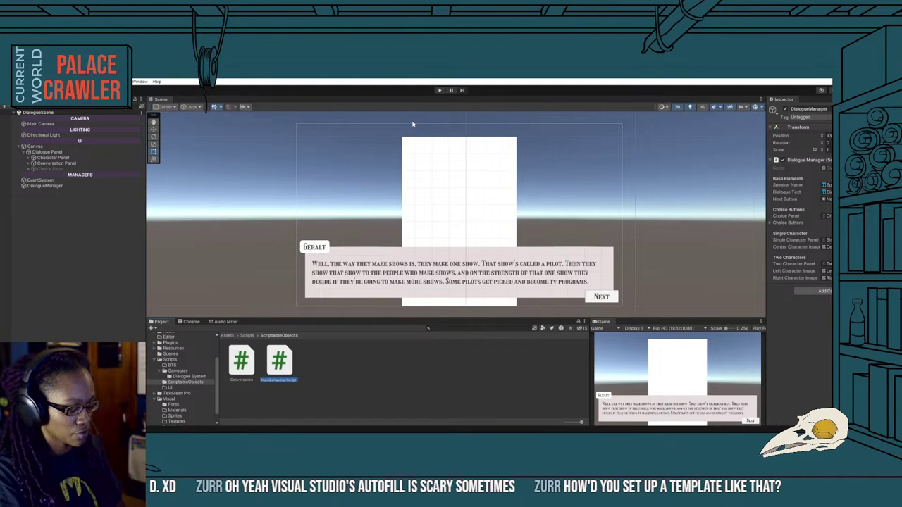
pyautogui.write('Character')
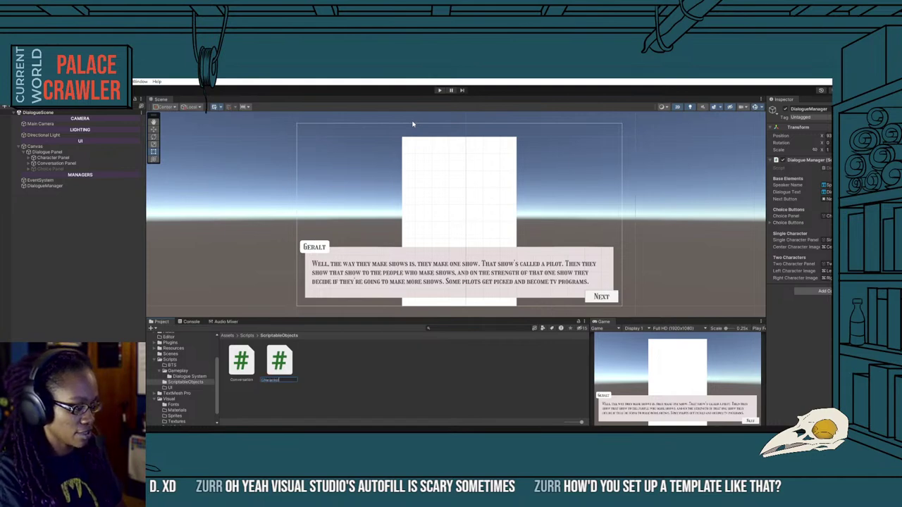
pyautogui.press('Return')
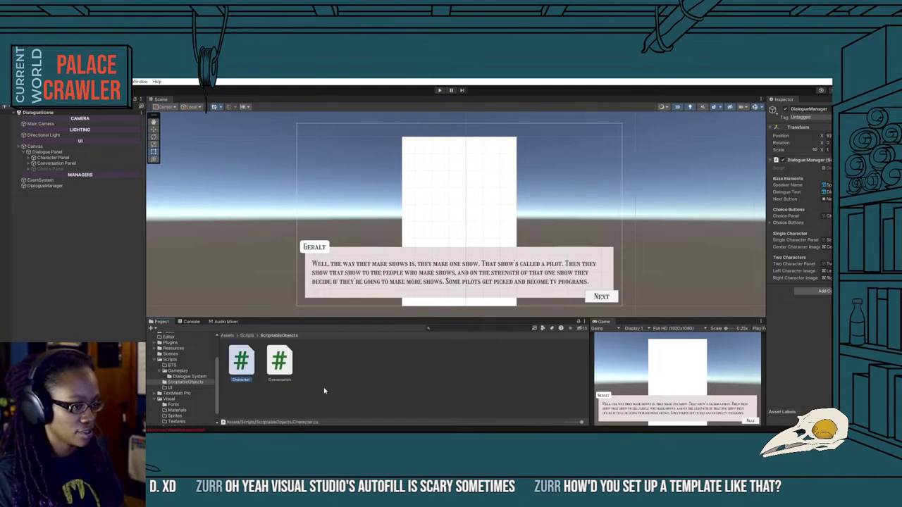
pyautogui.doubleClick(279, 363)
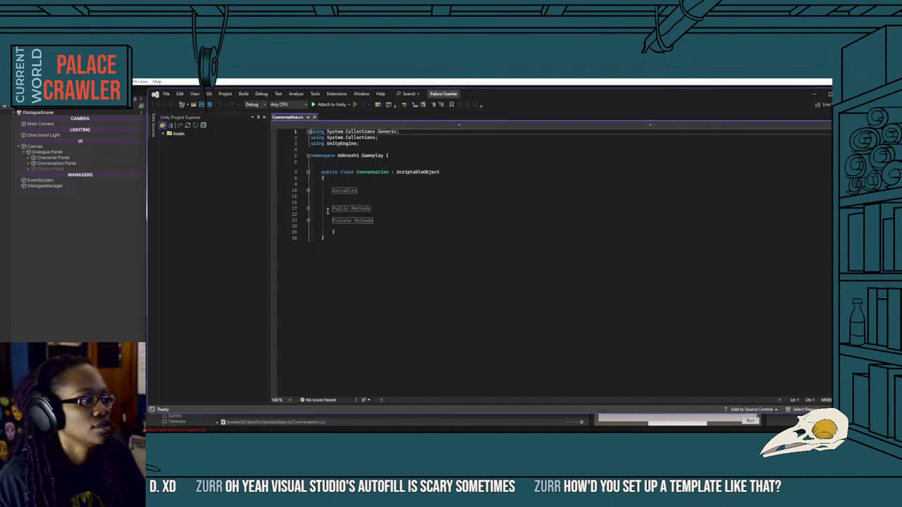
# Expand Conversation.cs's Variables, Public Methods and Private Methods regions, then return to Unity.
pyautogui.click(308, 190)
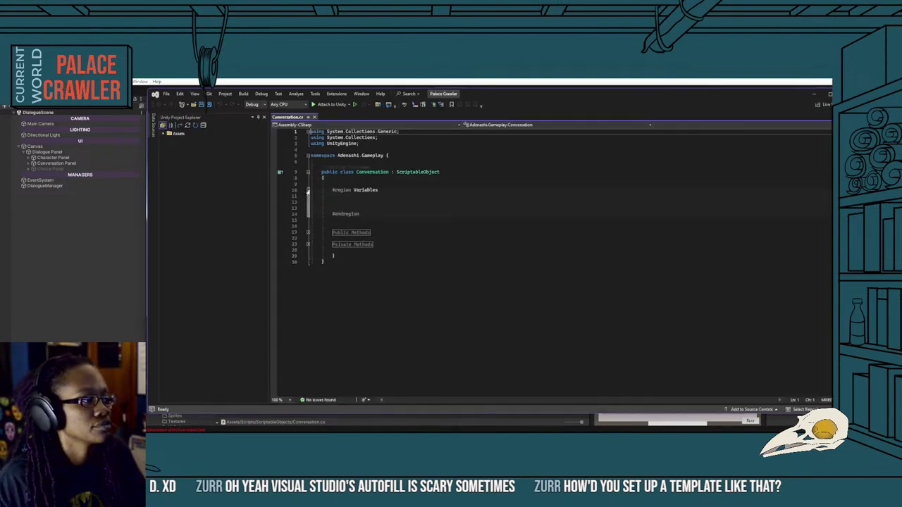
pyautogui.click(307, 232)
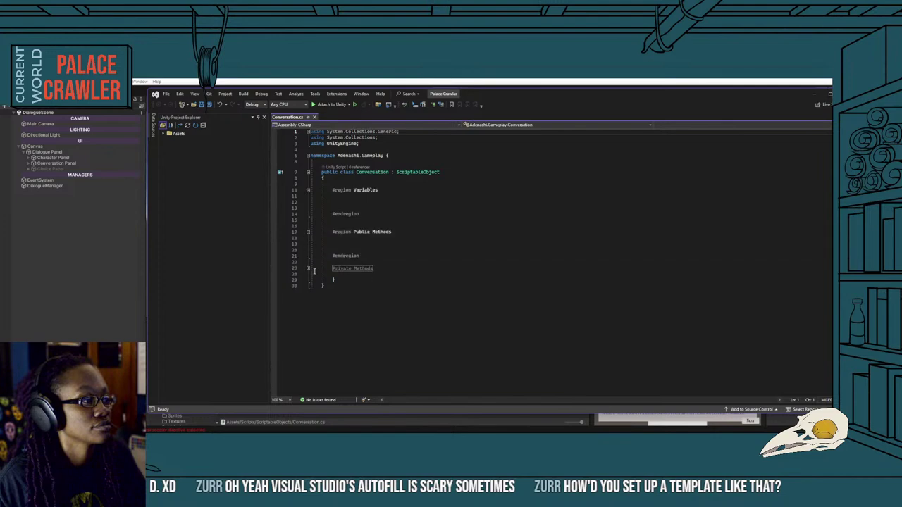
pyautogui.click(308, 268)
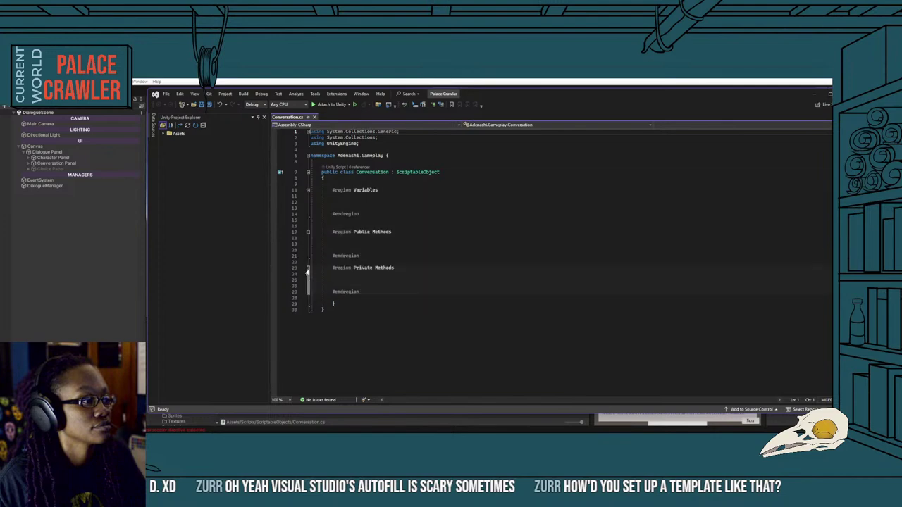
pyautogui.click(353, 220)
pyautogui.click(477, 411)
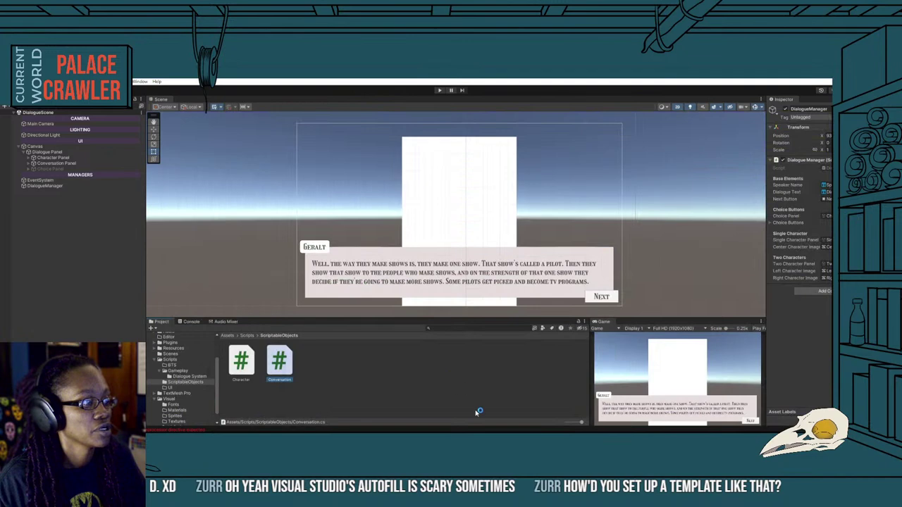
# Bring the Notepad template forward and scroll up to its namespace line.
pyautogui.hotkey('alt', 'Tab')
pyautogui.hotkey('alt', 'Tab')
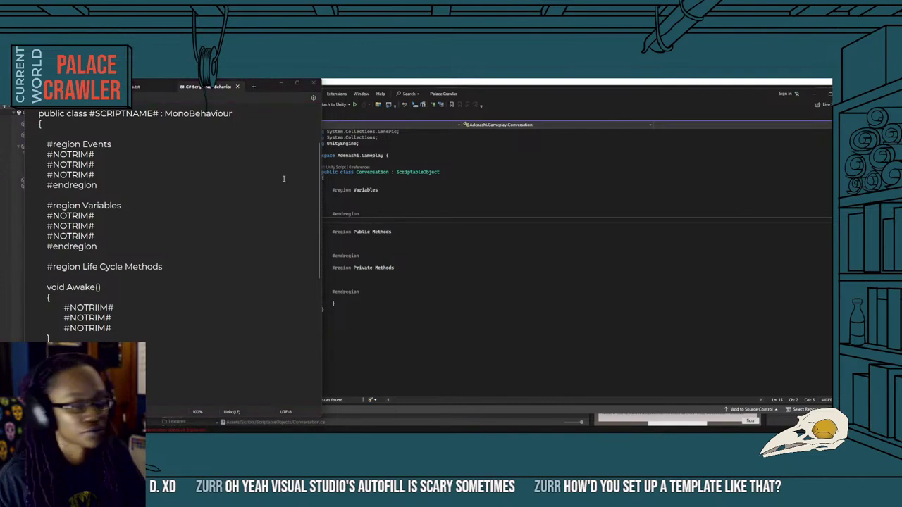
pyautogui.scroll(1, 91, 191)
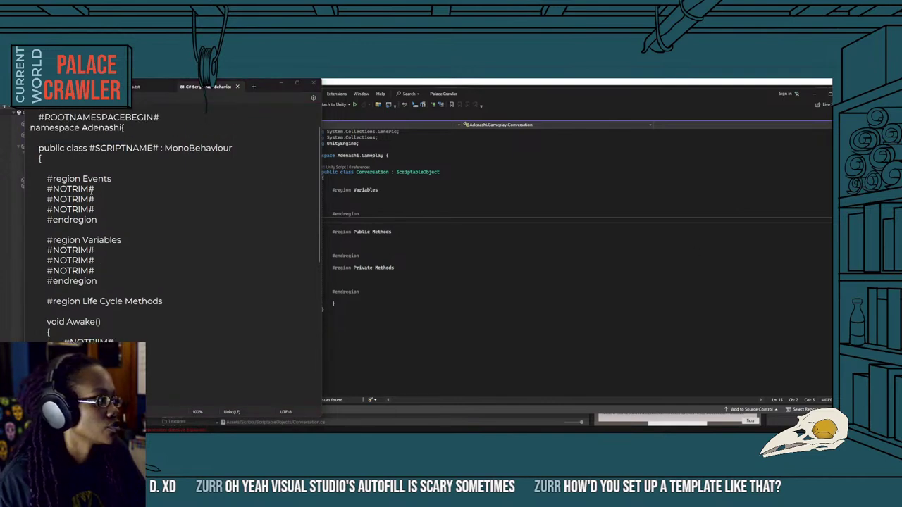
pyautogui.scroll(1, 95, 209)
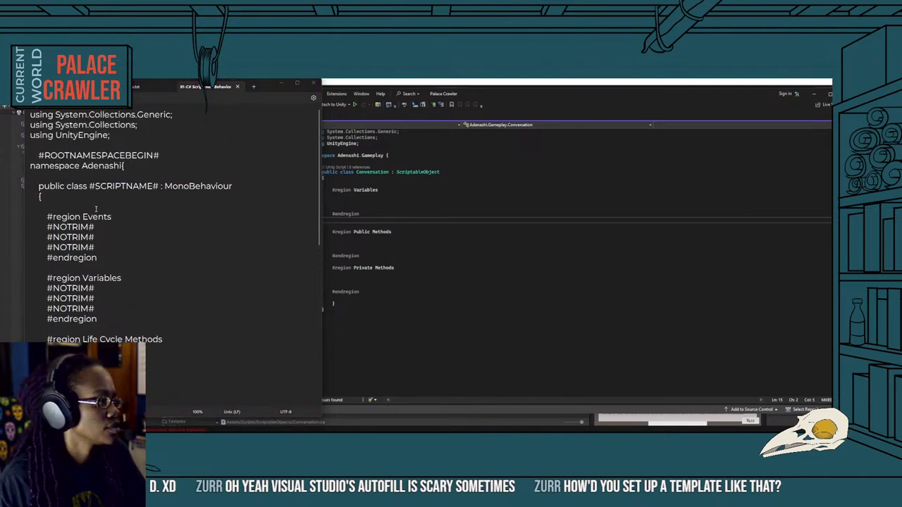
pyautogui.click(118, 169)
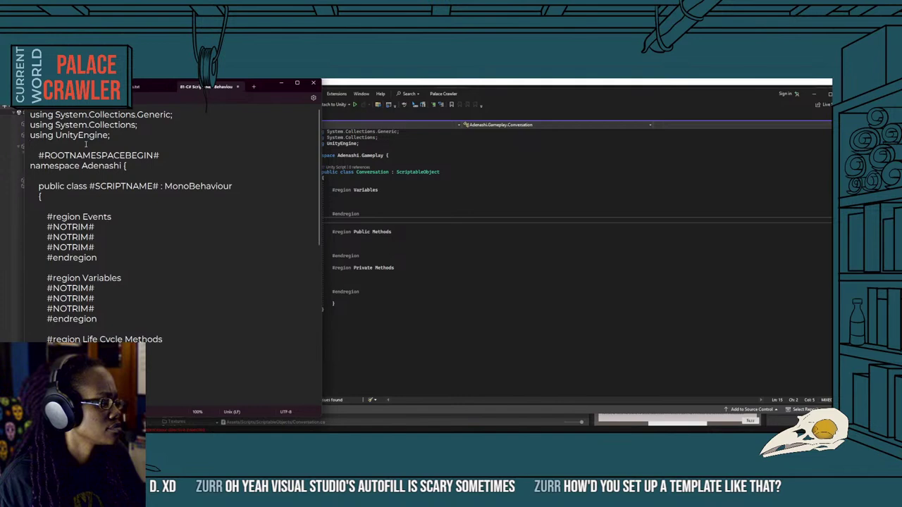
# Open Character.cs from Assets > Scripts > ScriptableObjects in Solution Explorer.
pyautogui.click(363, 192)
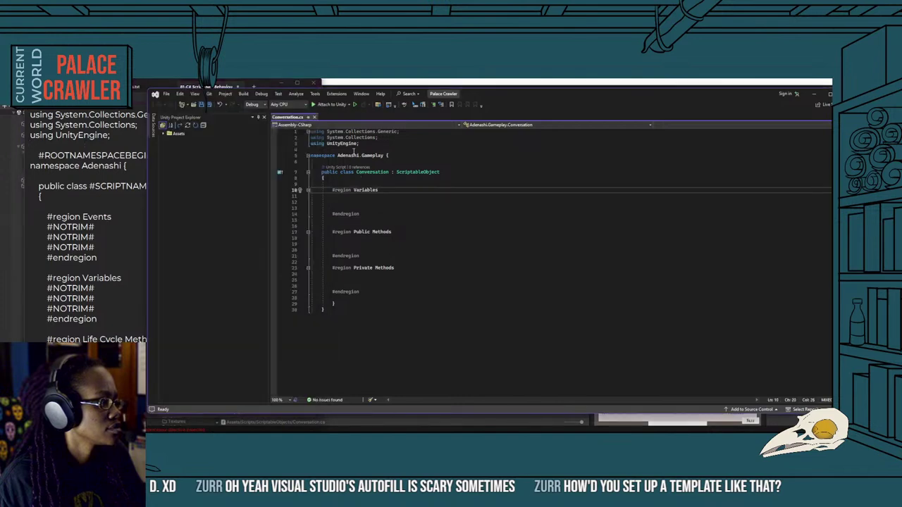
pyautogui.click(353, 150)
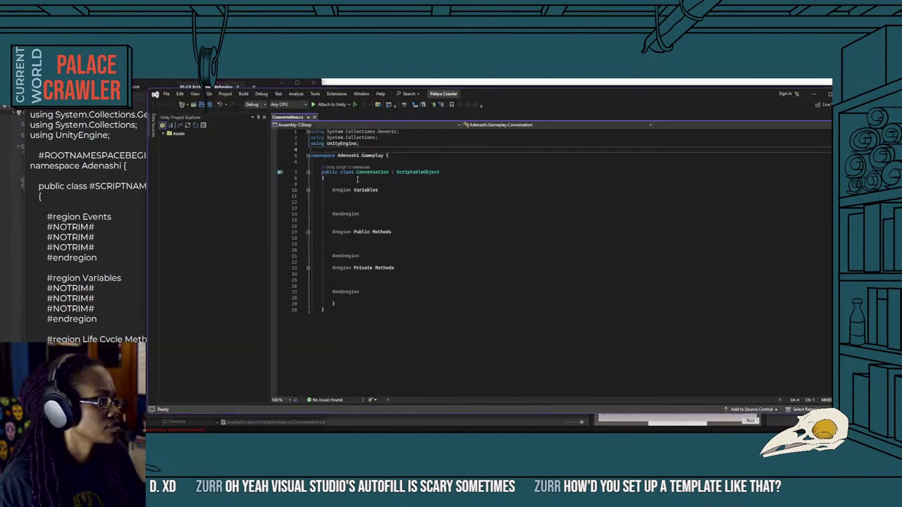
pyautogui.click(167, 135)
pyautogui.click(169, 147)
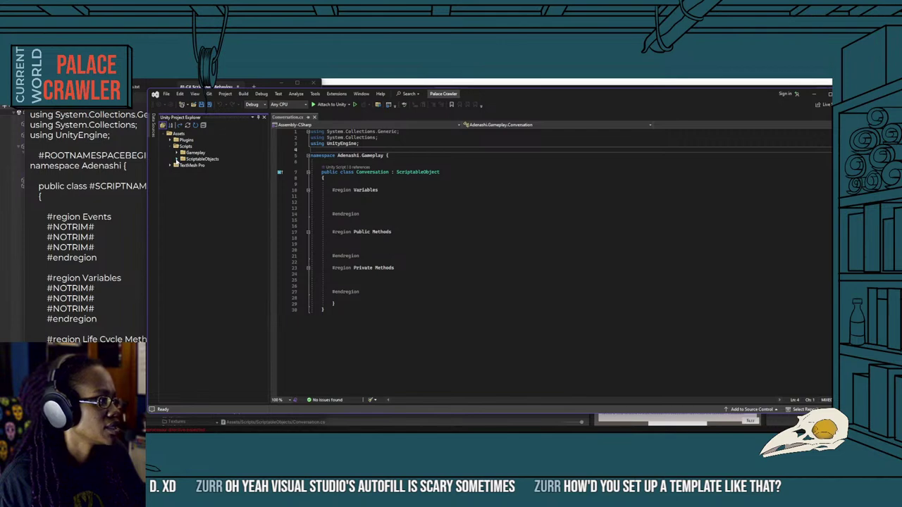
pyautogui.click(177, 159)
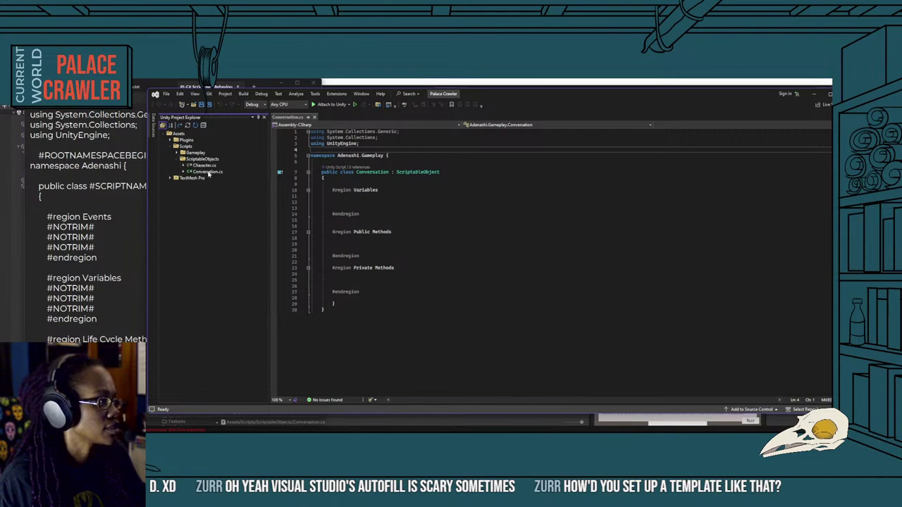
pyautogui.doubleClick(205, 166)
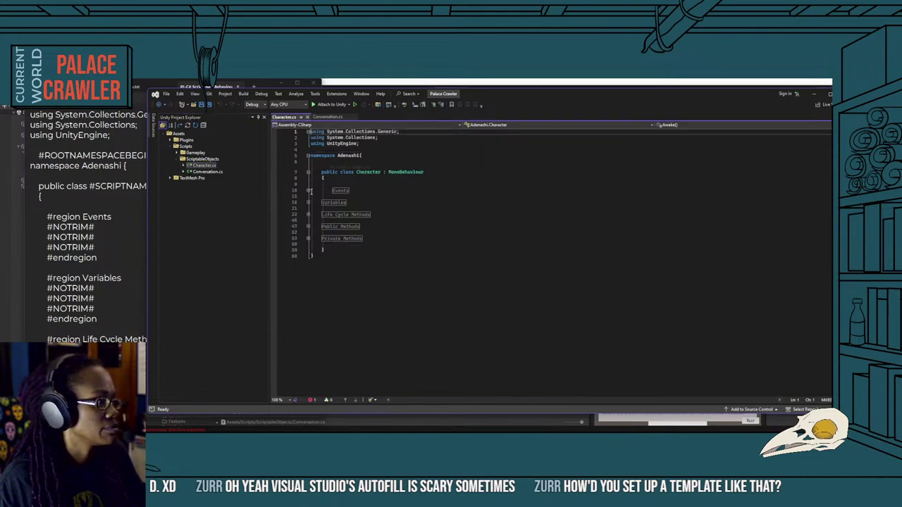
# Collapse Events and Variables and expand Life Cycle Methods in Character.cs.
pyautogui.click(330, 150)
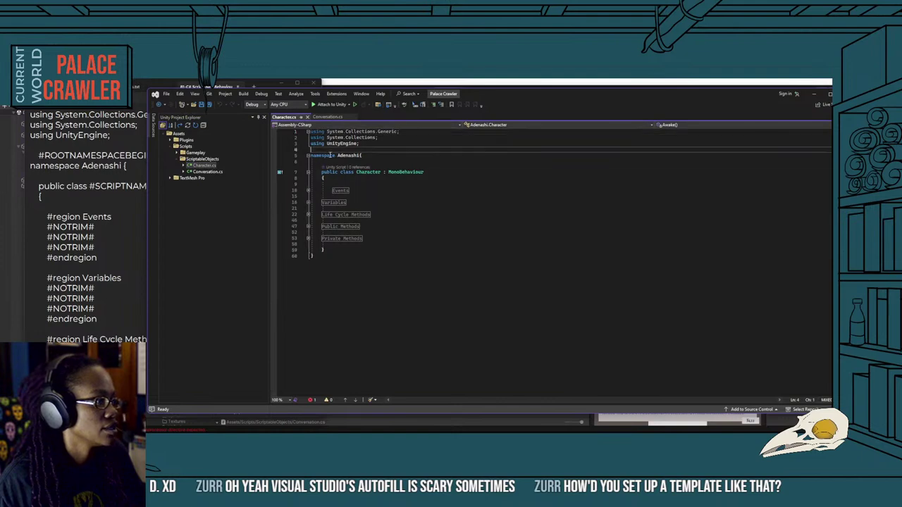
pyautogui.click(360, 155)
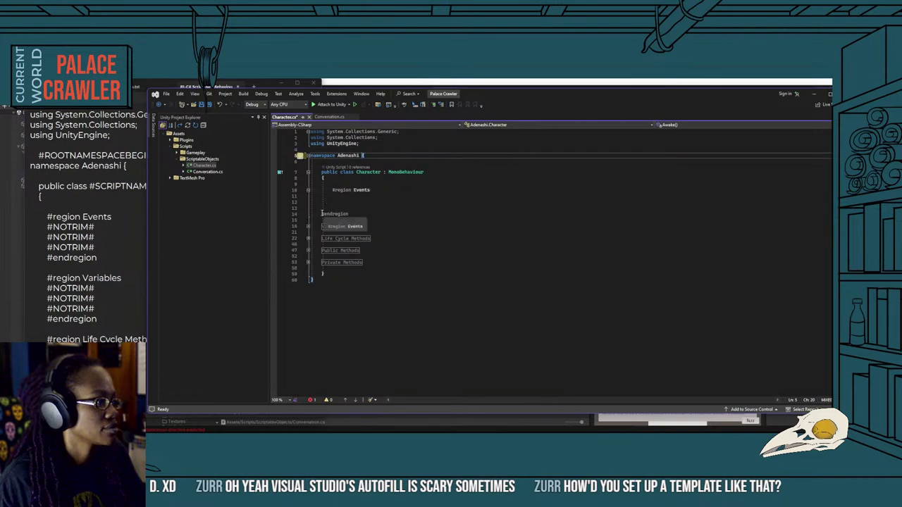
pyautogui.moveTo(322, 213); pyautogui.dragTo(369, 263)
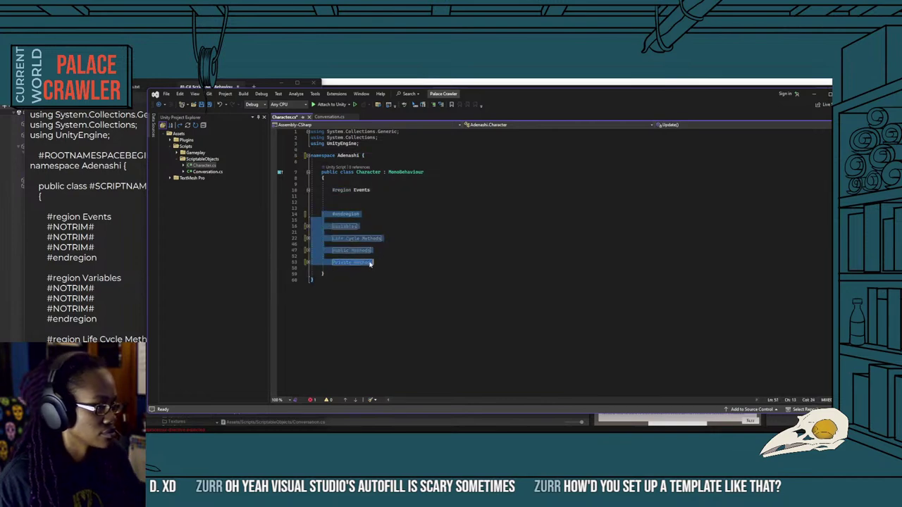
pyautogui.click(358, 227)
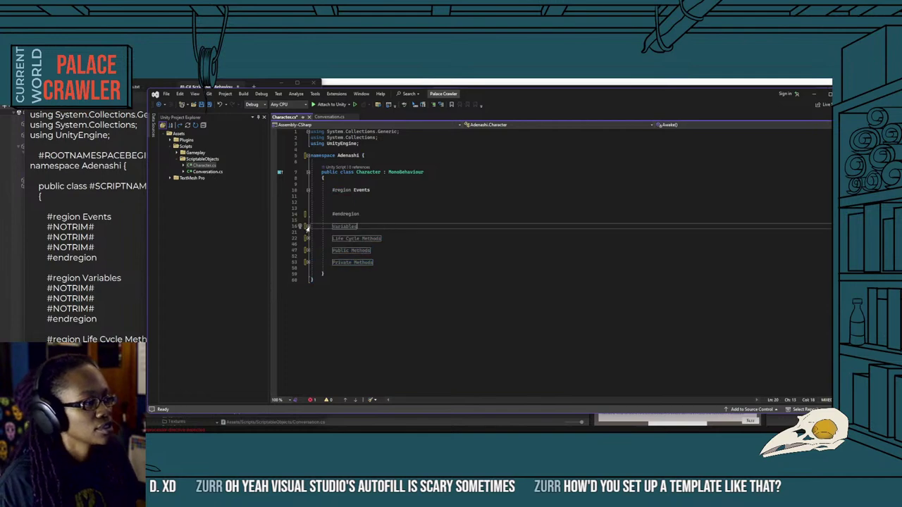
pyautogui.click(308, 227)
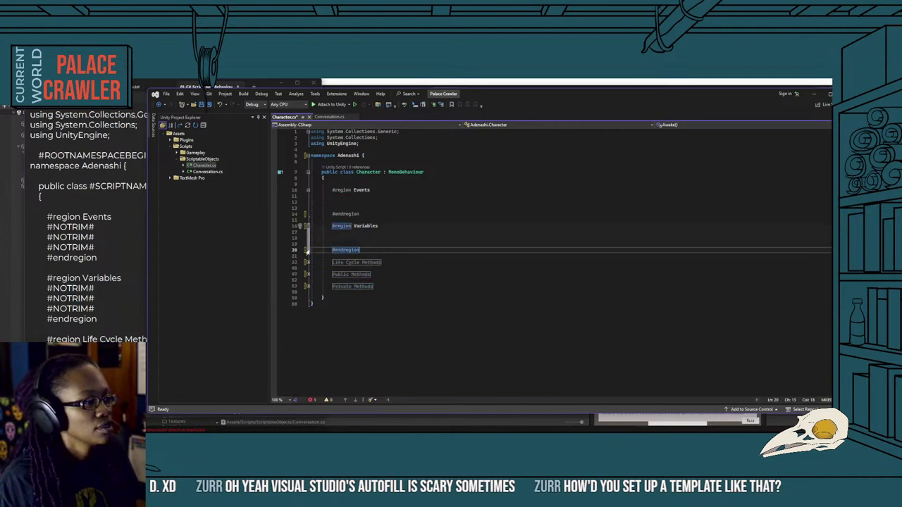
pyautogui.click(307, 190)
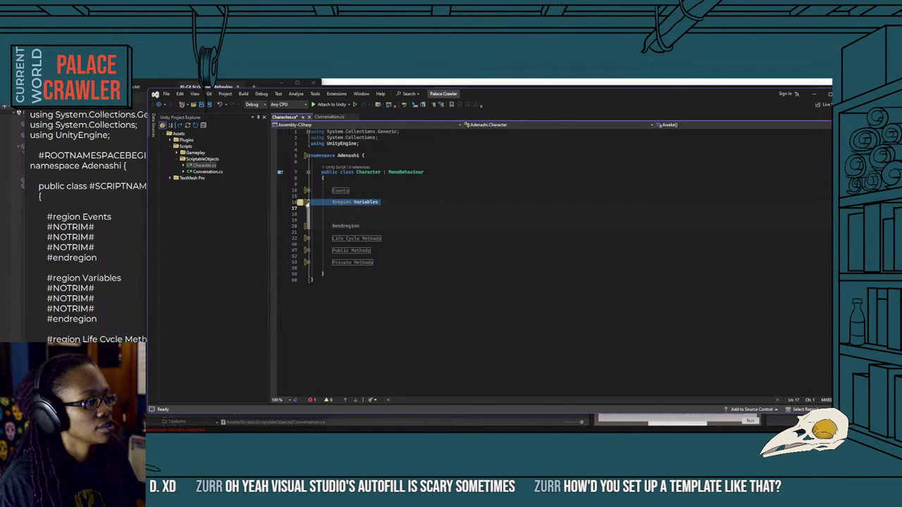
pyautogui.click(308, 202)
pyautogui.click(307, 214)
pyautogui.click(371, 243)
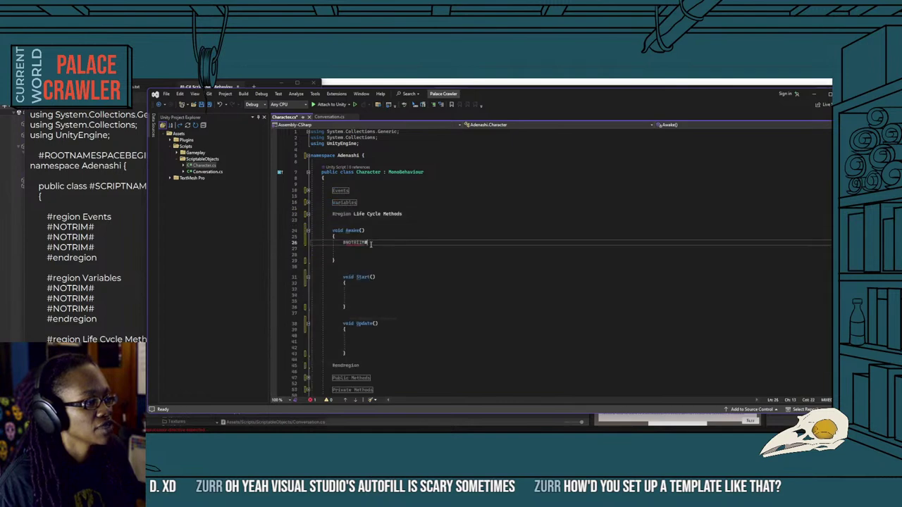
# Delete the leftover #NOTRIM# inside Awake() and save Character.cs.
pyautogui.scroll(-2, 107, 305)
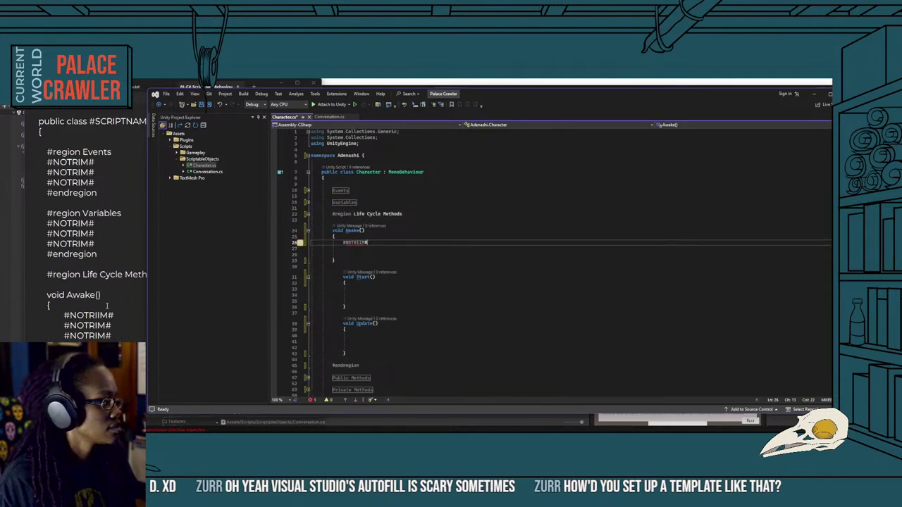
pyautogui.click(121, 308)
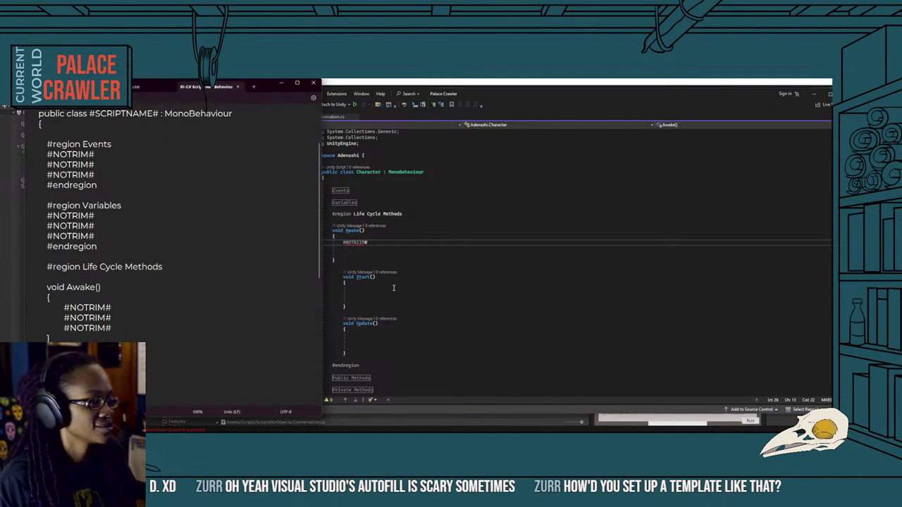
pyautogui.click(381, 253)
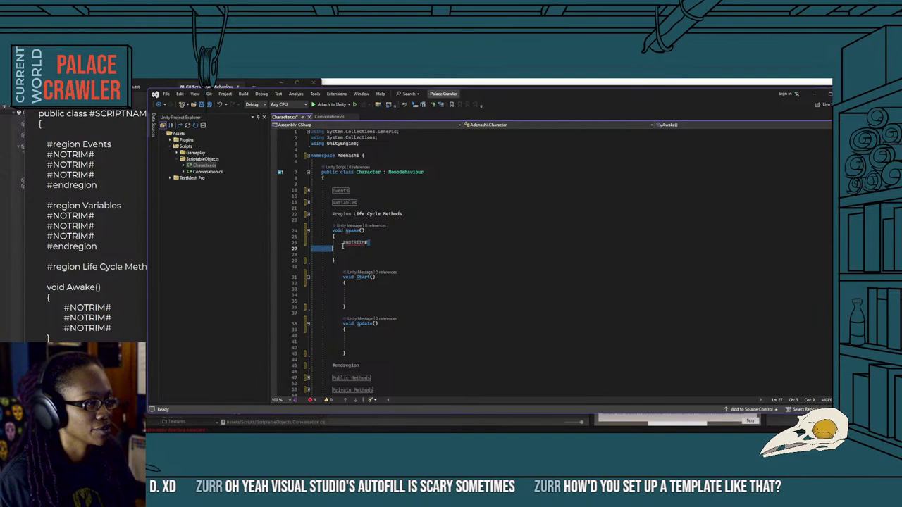
pyautogui.moveTo(368, 243); pyautogui.dragTo(343, 244)
pyautogui.press('BackSpace')
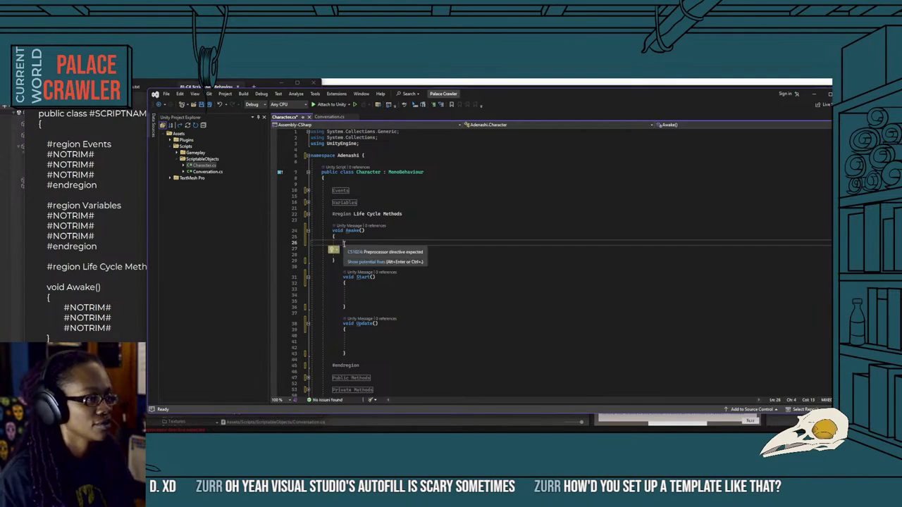
pyautogui.click(432, 231)
pyautogui.hotkey('ctrl', 's')
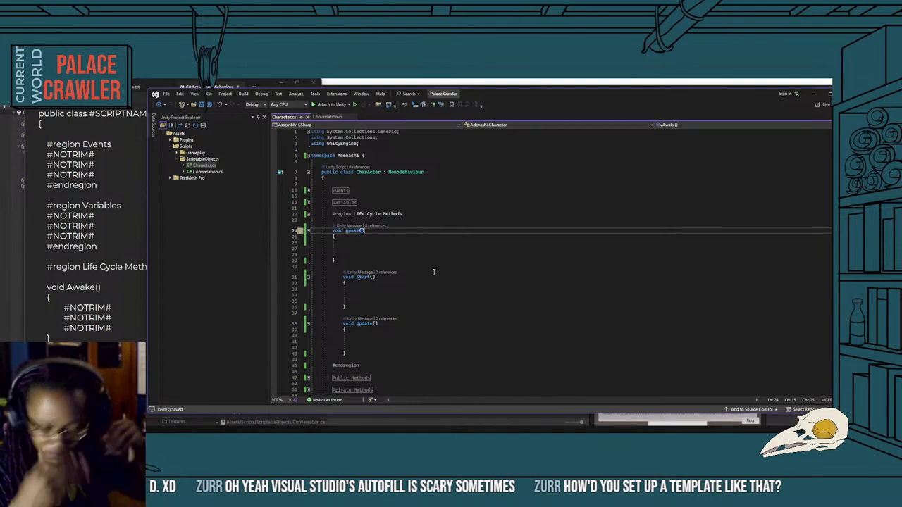
# Inspect the blank lines left inside Start() and Update().
pyautogui.scroll(-3, 387, 301)
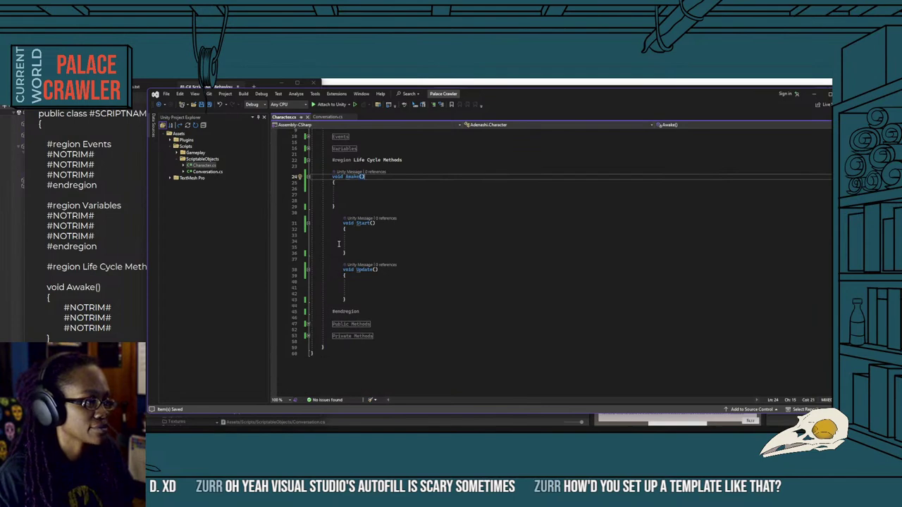
pyautogui.scroll(1, 338, 244)
pyautogui.moveTo(342, 257); pyautogui.dragTo(358, 333)
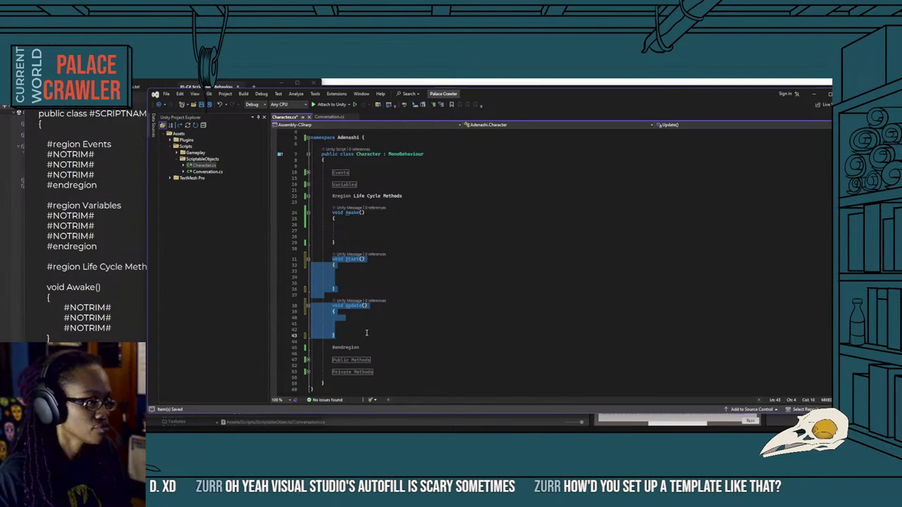
pyautogui.click(348, 277)
pyautogui.click(349, 271)
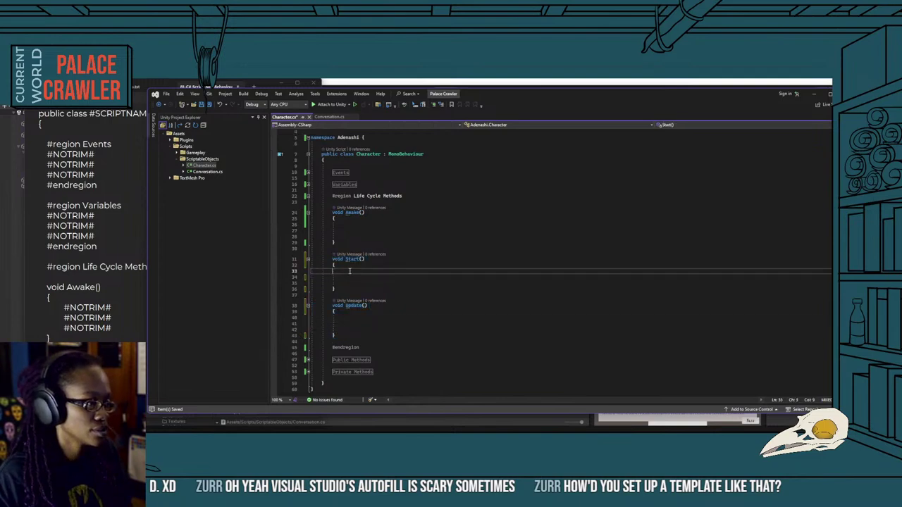
pyautogui.click(353, 283)
pyautogui.click(350, 318)
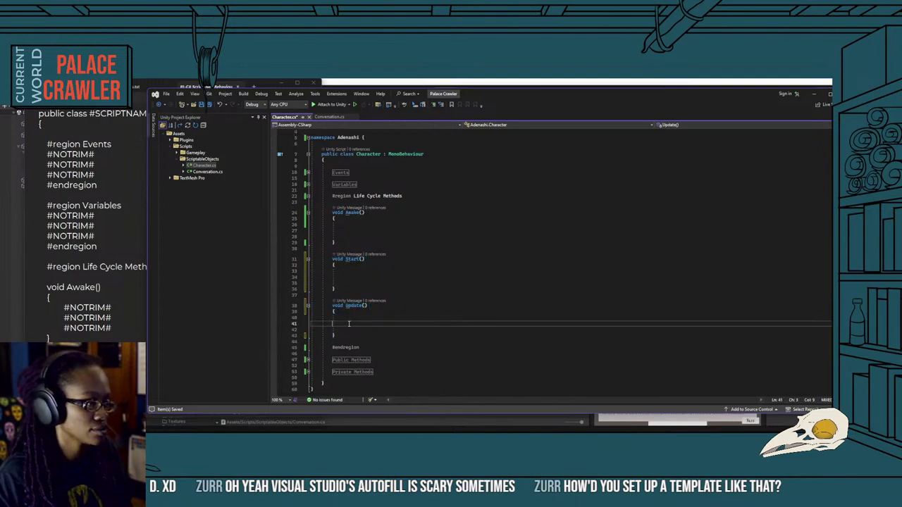
pyautogui.click(356, 329)
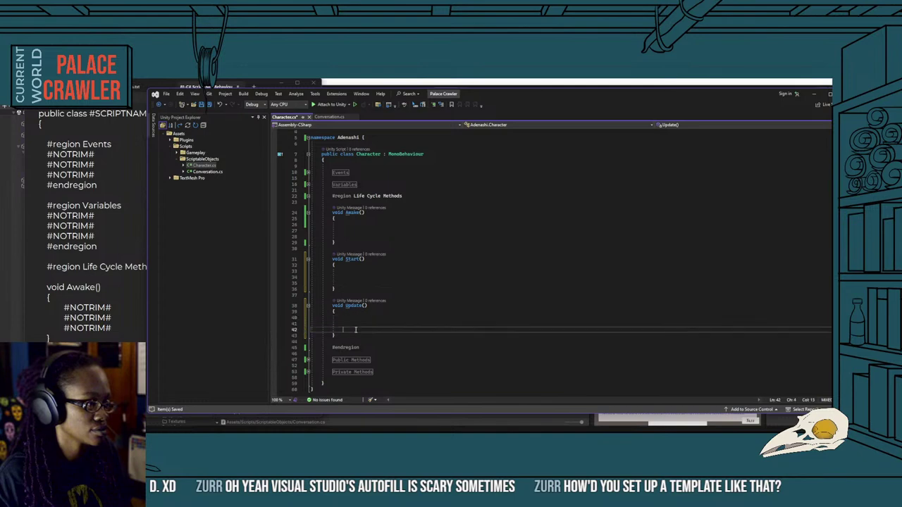
# Expand the Public Methods and Private Methods regions and check their blank lines.
pyautogui.click(307, 360)
pyautogui.click(347, 372)
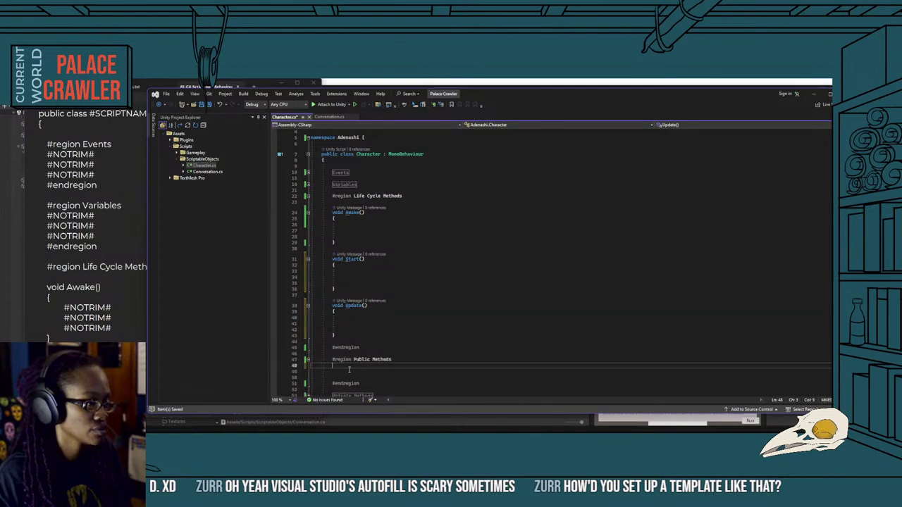
pyautogui.click(345, 378)
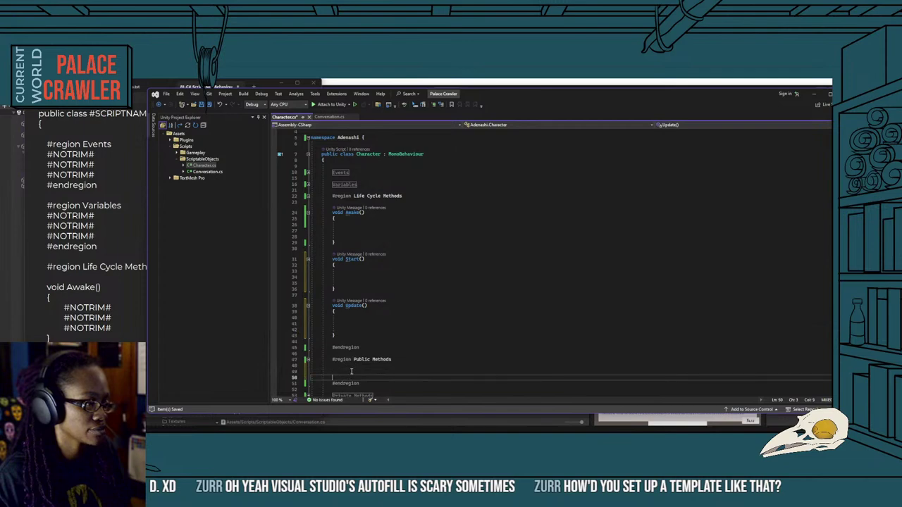
pyautogui.scroll(-3, 336, 360)
pyautogui.click(307, 343)
pyautogui.click(348, 347)
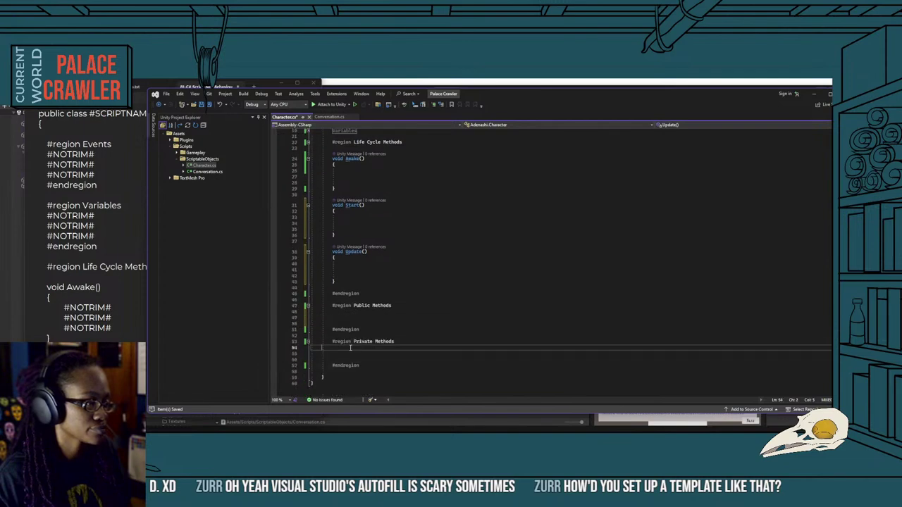
pyautogui.click(347, 354)
pyautogui.click(350, 361)
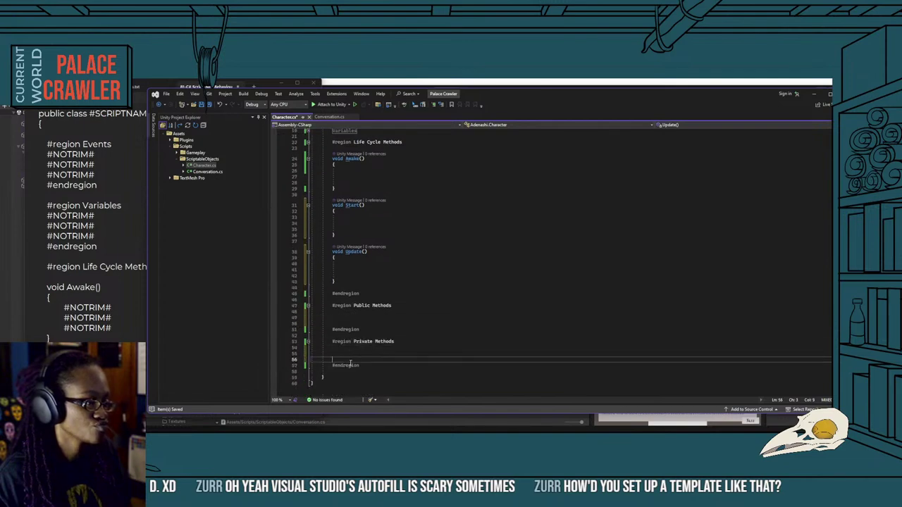
# Recheck the empty lines in Update(), Start() and Awake().
pyautogui.click(358, 270)
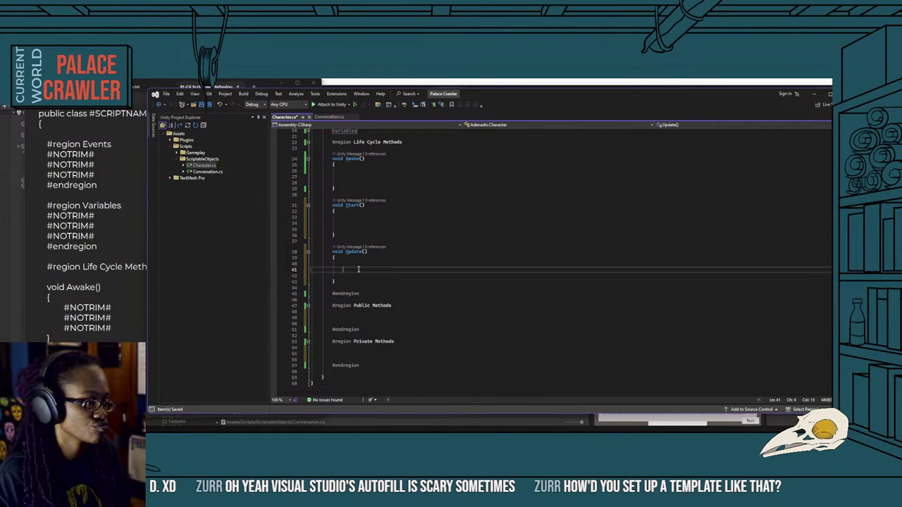
pyautogui.click(361, 225)
pyautogui.scroll(3, 363, 231)
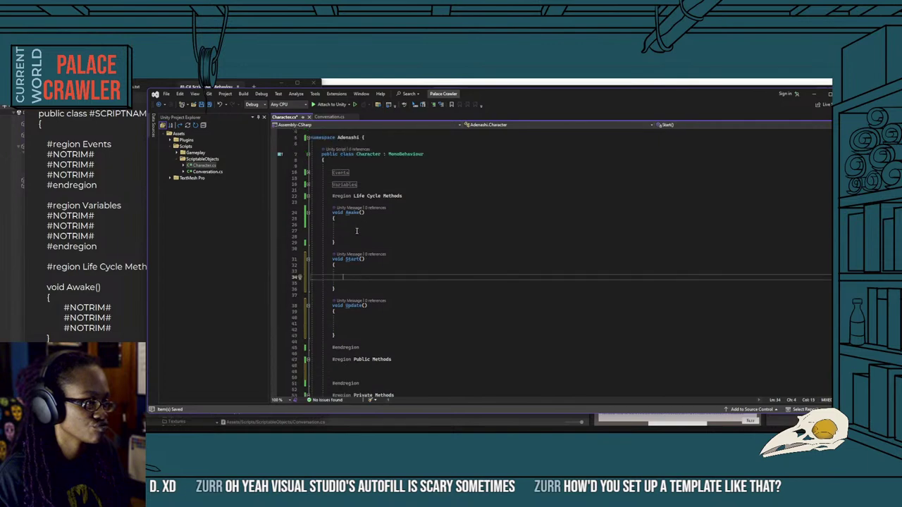
pyautogui.click(356, 231)
pyautogui.click(351, 223)
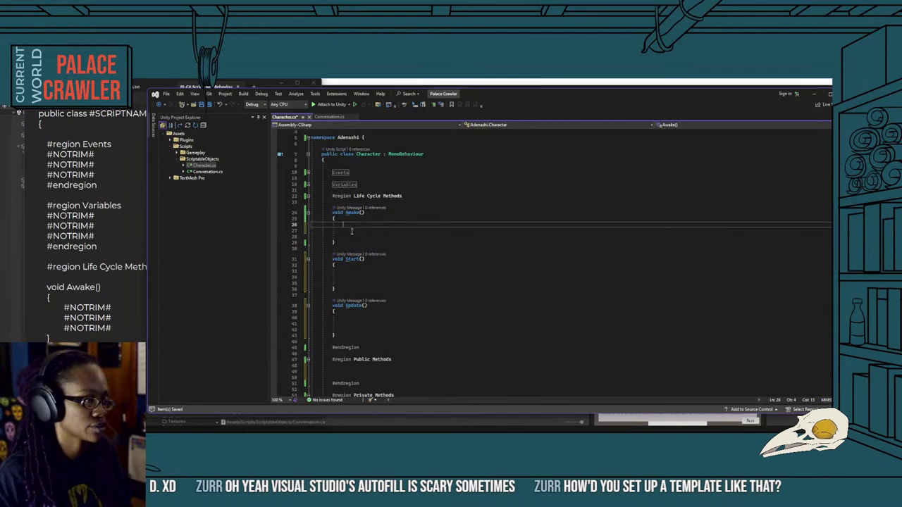
pyautogui.click(365, 230)
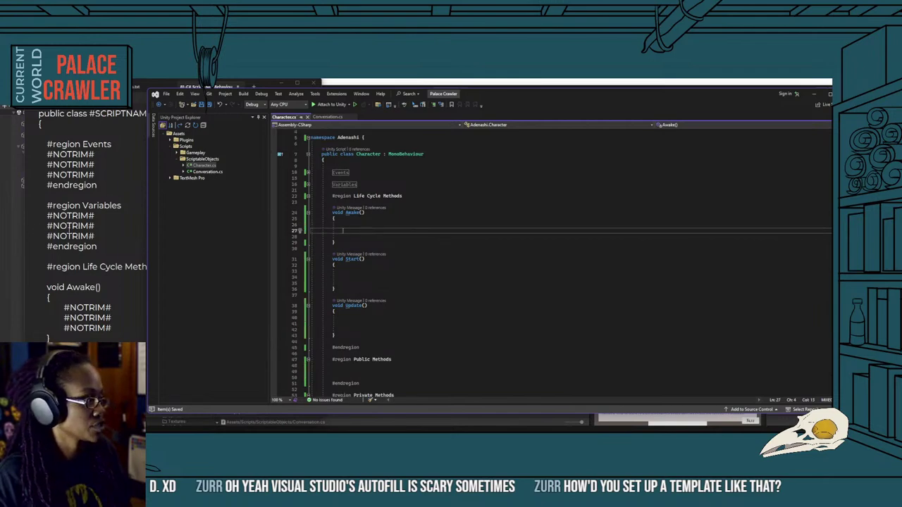
# Scroll through the Notepad template to compare it with Character.cs, then switch to Unity.
pyautogui.click(108, 251)
pyautogui.scroll(3, 117, 275)
pyautogui.scroll(-3, 117, 274)
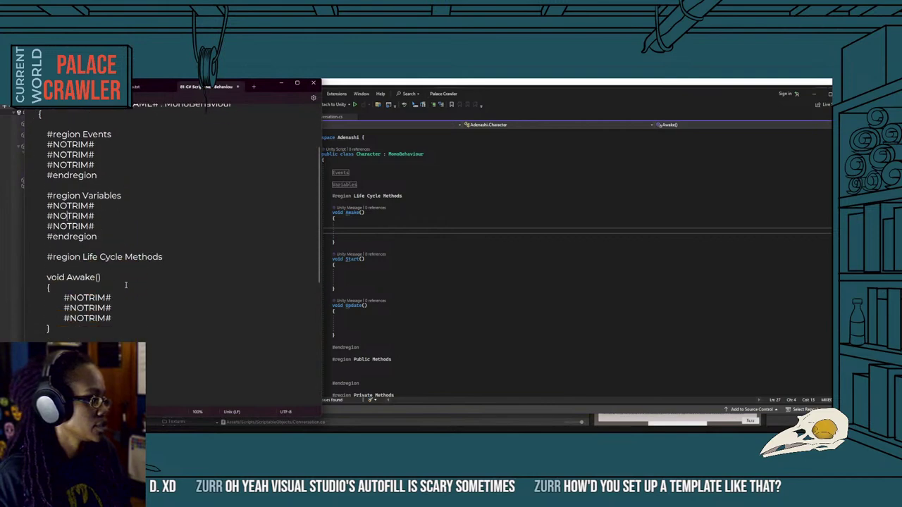
pyautogui.scroll(-3, 98, 253)
pyautogui.scroll(2, 84, 237)
pyautogui.scroll(1, 84, 237)
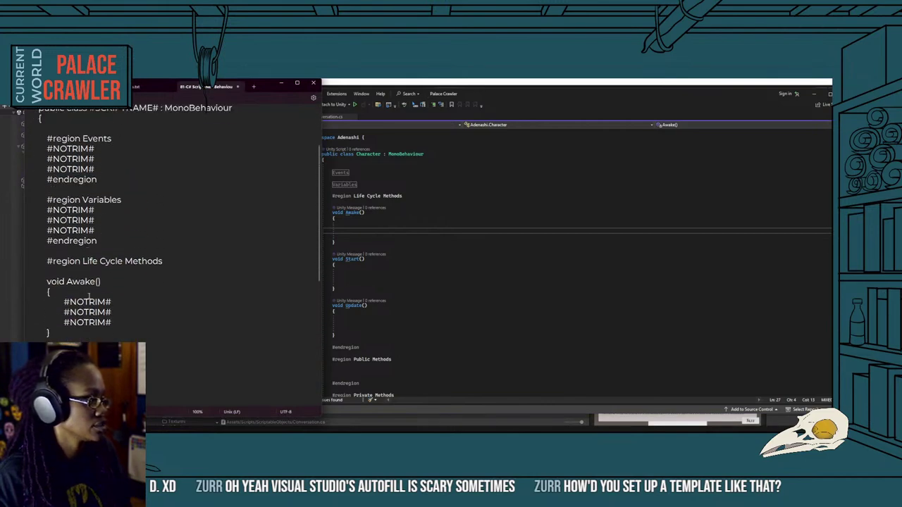
pyautogui.scroll(-3, 65, 301)
pyautogui.scroll(-1, 67, 299)
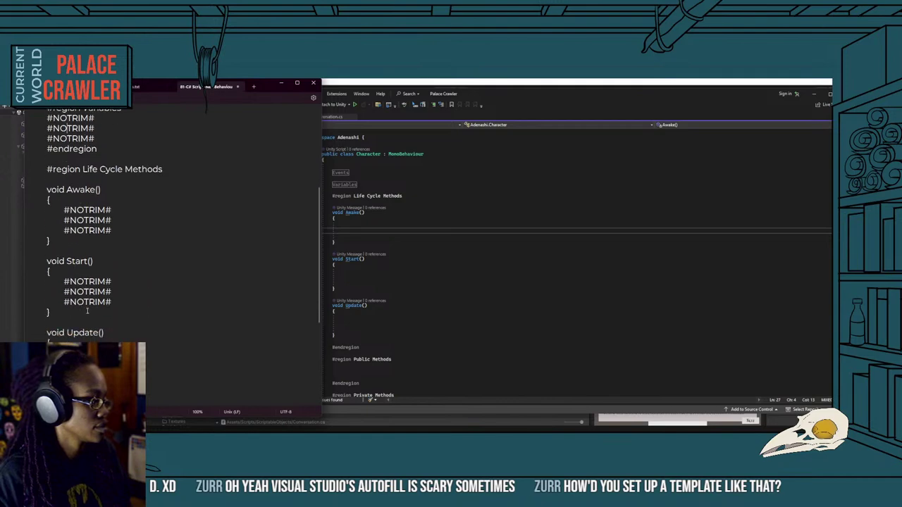
pyautogui.scroll(6, 67, 298)
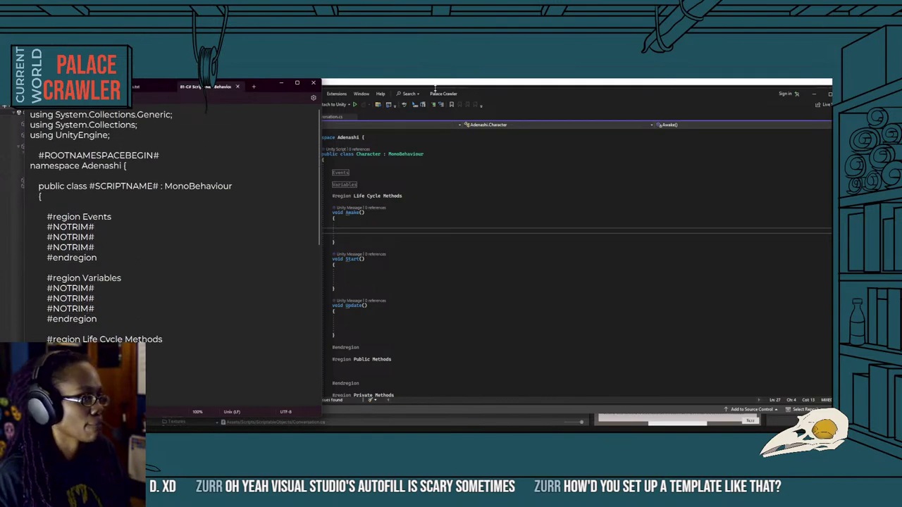
pyautogui.hotkey('alt', 'Tab')
# Create a new C# script named Event in the ScriptableObjects folder.
pyautogui.click(317, 374)
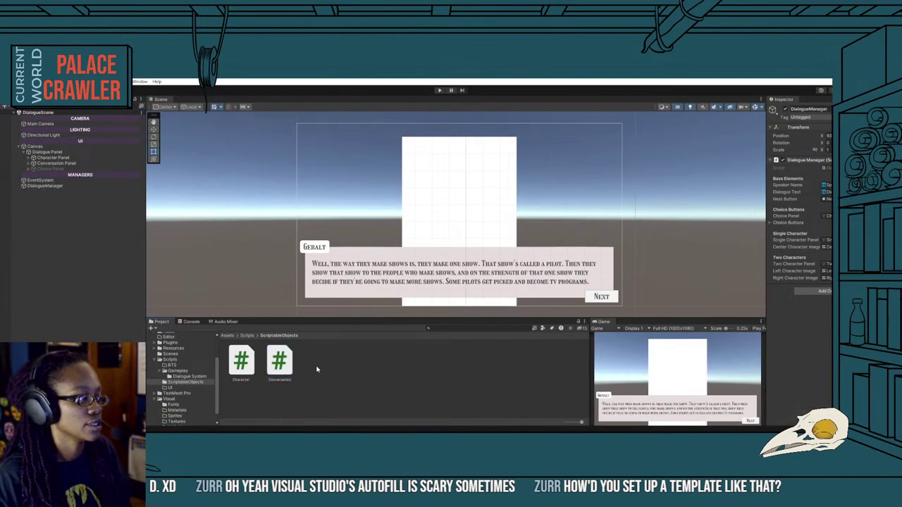
pyautogui.rightClick(317, 369)
pyautogui.moveTo(394, 167)
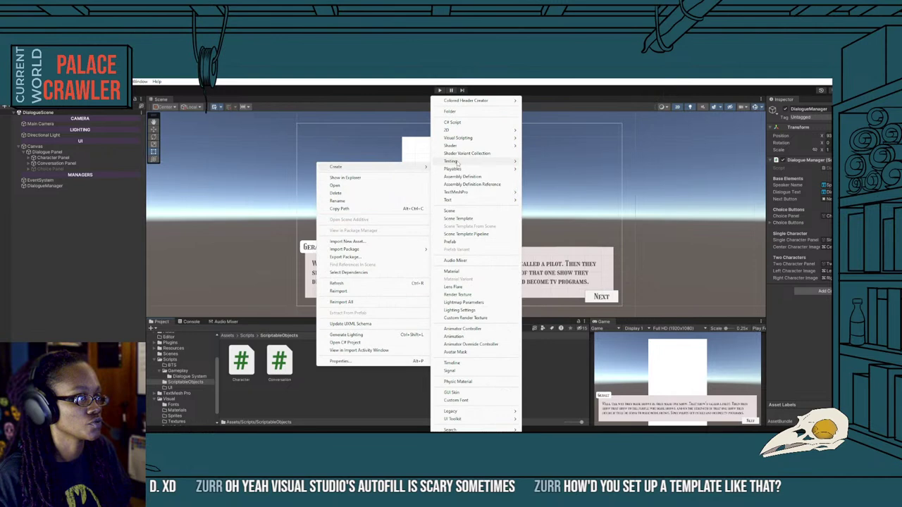
pyautogui.click(462, 123)
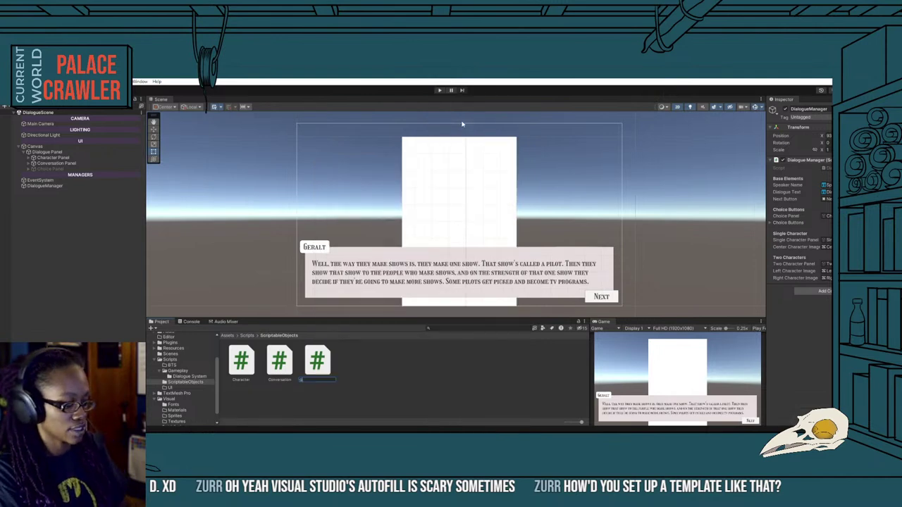
pyautogui.write('ch')
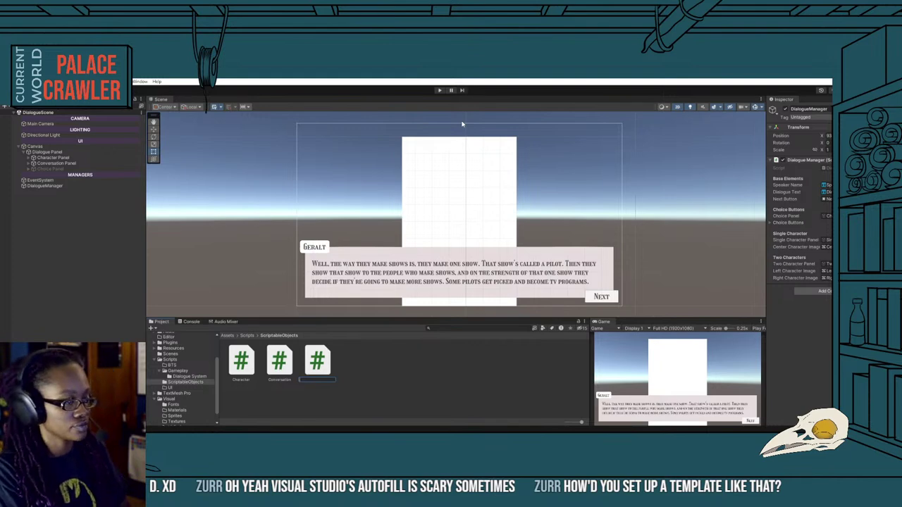
pyautogui.press('BackSpace')
pyautogui.press('BackSpace')
pyautogui.press('BackSpace')
pyautogui.write('Event')
pyautogui.press('Return')
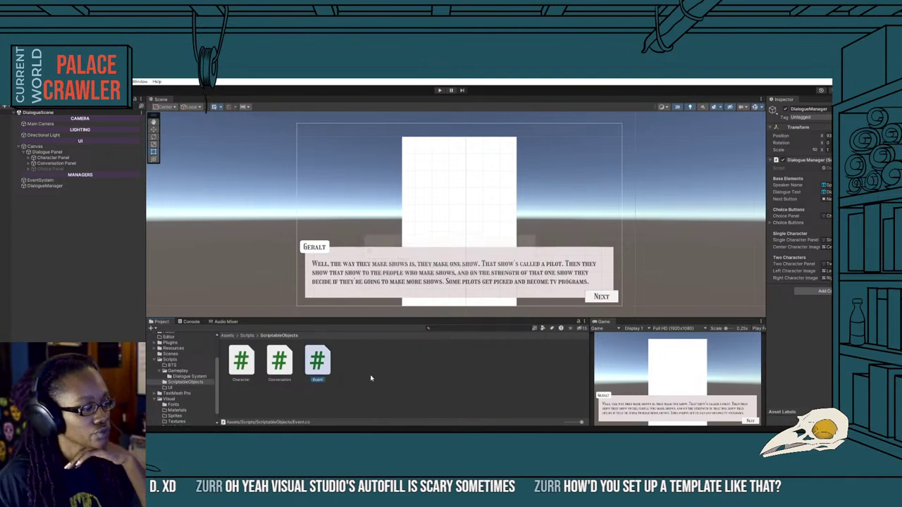
# Open Event.cs and expand its Variables region, briefly checking Life Cycle Methods.
pyautogui.doubleClick(326, 365)
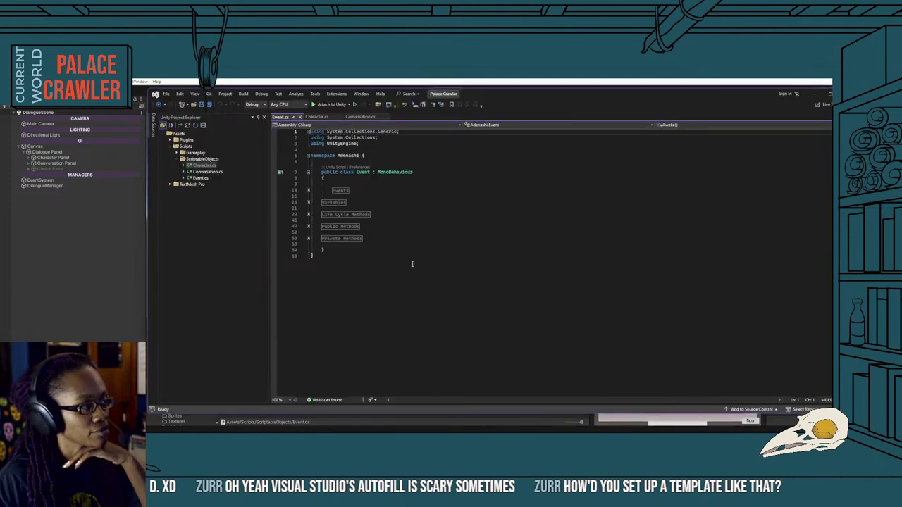
pyautogui.click(307, 203)
pyautogui.click(307, 238)
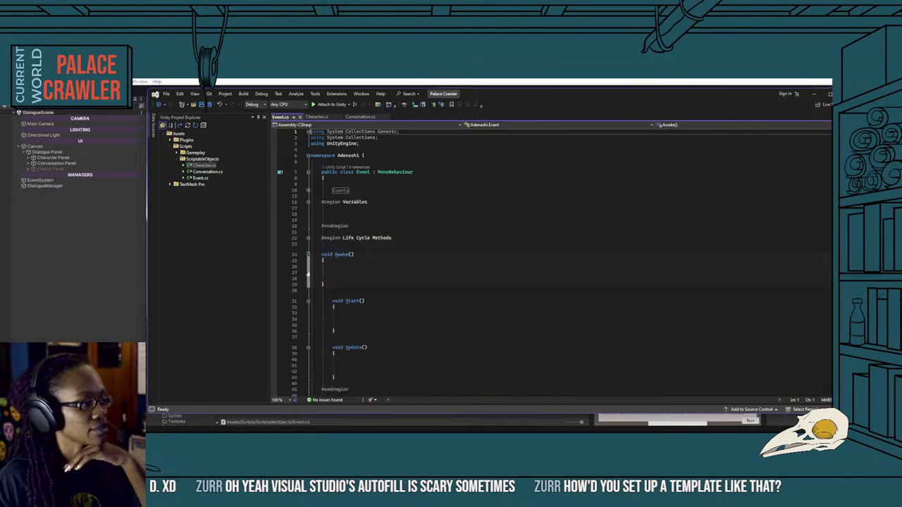
pyautogui.click(307, 239)
# Indent the Variables through Private Methods regions one level, leaving the caret on line 18.
pyautogui.moveTo(369, 268); pyautogui.dragTo(319, 201)
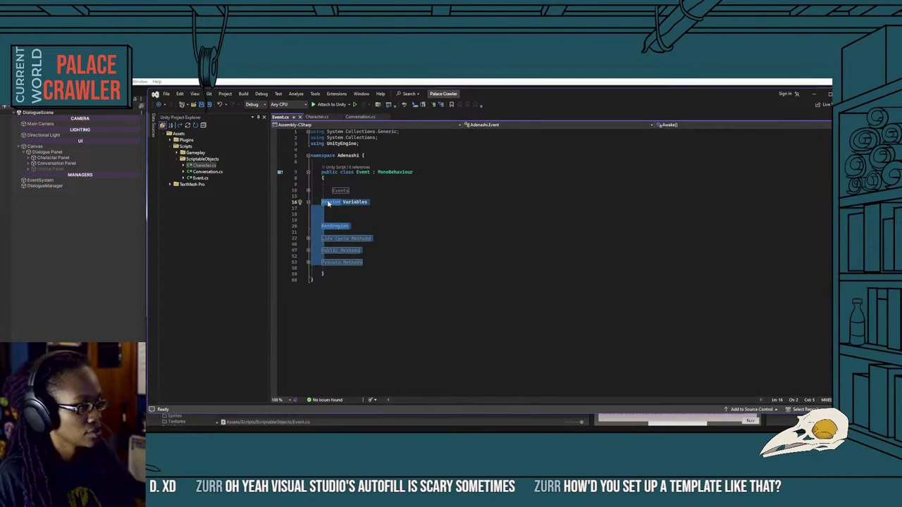
pyautogui.press('Tab')
pyautogui.click(345, 219)
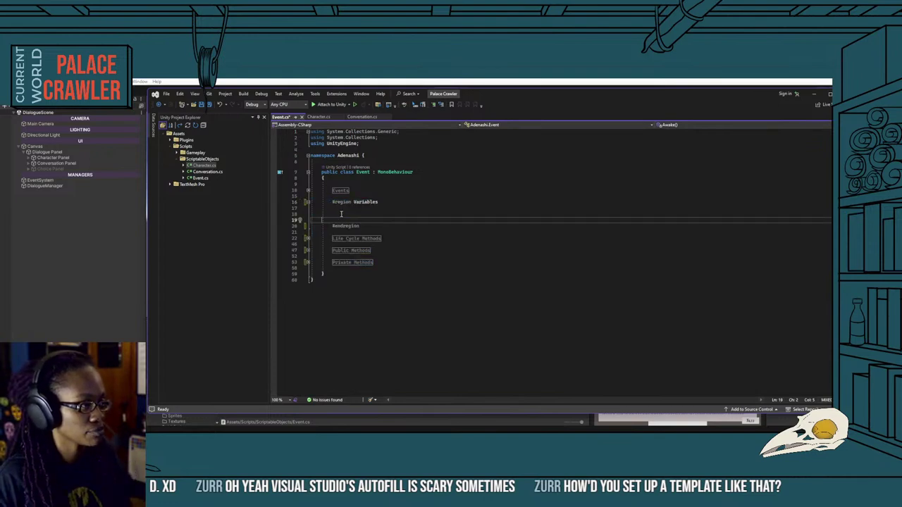
pyautogui.click(341, 214)
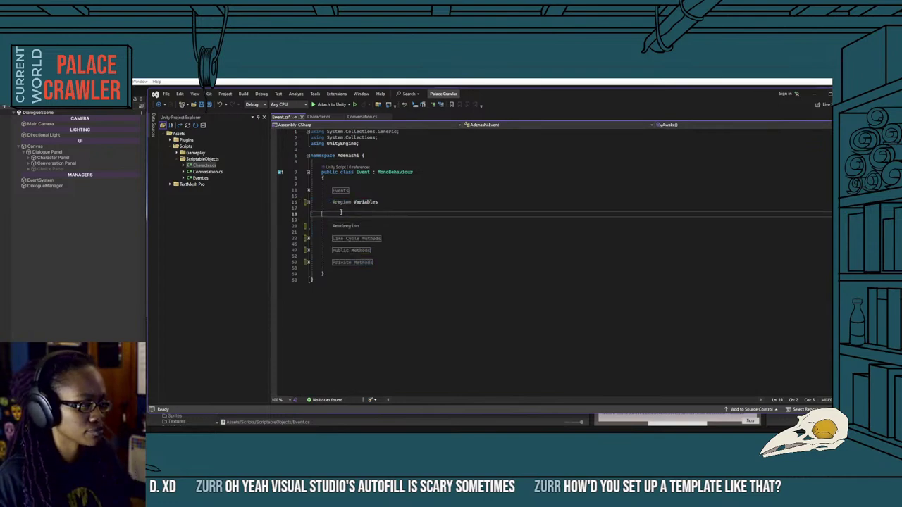
# Cycle windows from Unity and Visual Studio to bring the C# script template forward.
pyautogui.click(121, 306)
pyautogui.hotkey('alt', 'Tab')
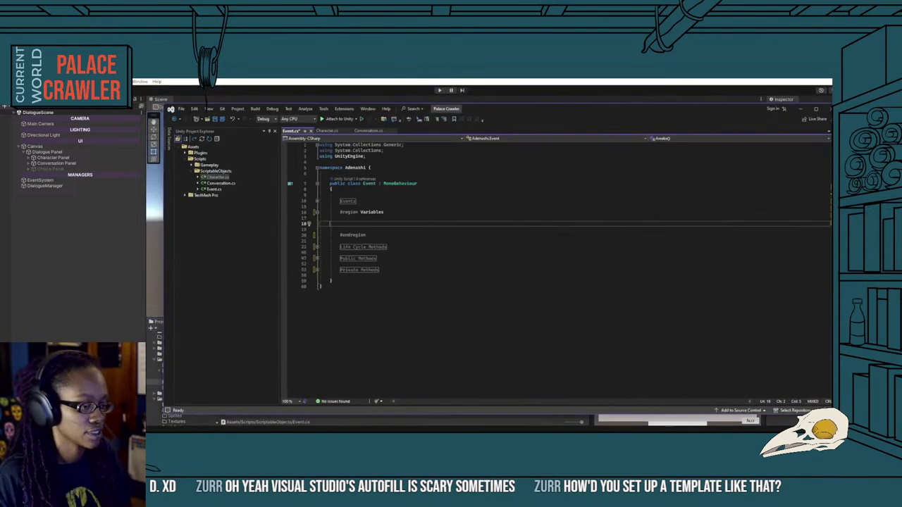
pyautogui.hotkey('alt', 'Tab')
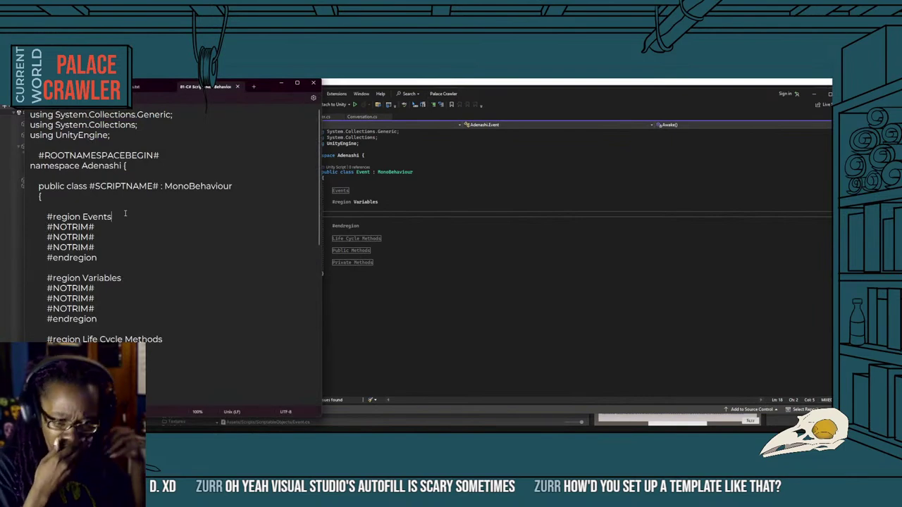
pyautogui.press('Right')
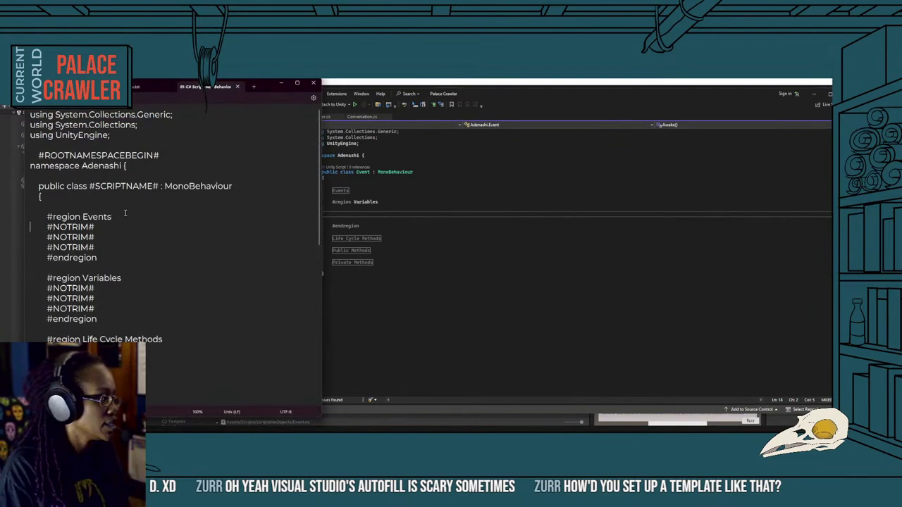
pyautogui.press('BackSpace')
pyautogui.press('Return')
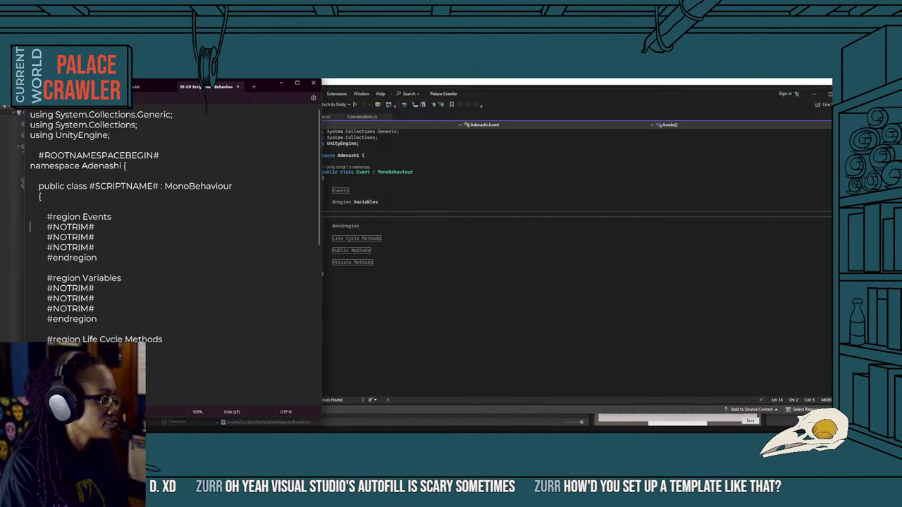
pyautogui.click(120, 251)
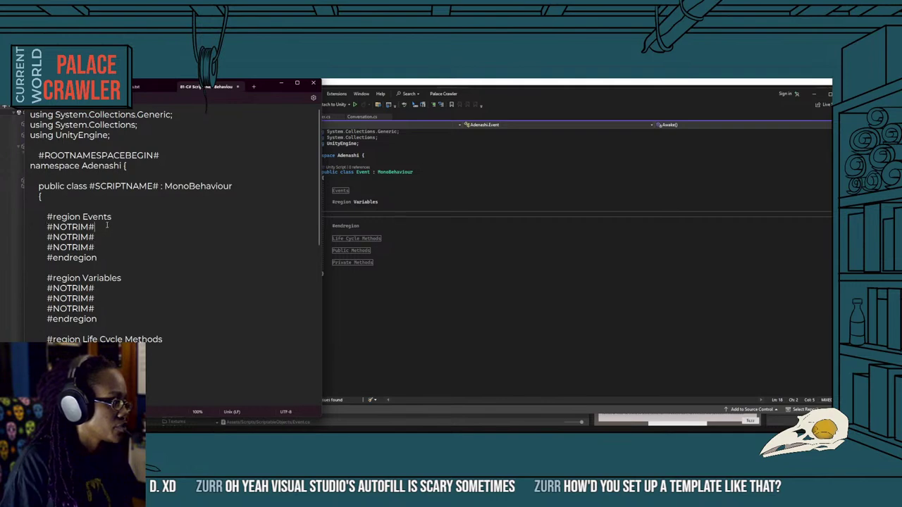
pyautogui.press('BackSpace')
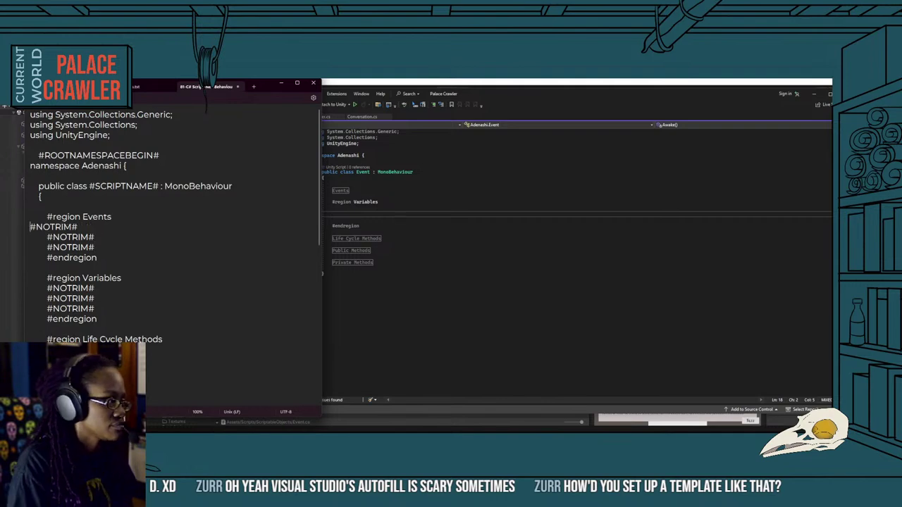
pyautogui.press('BackSpace')
pyautogui.press('Return')
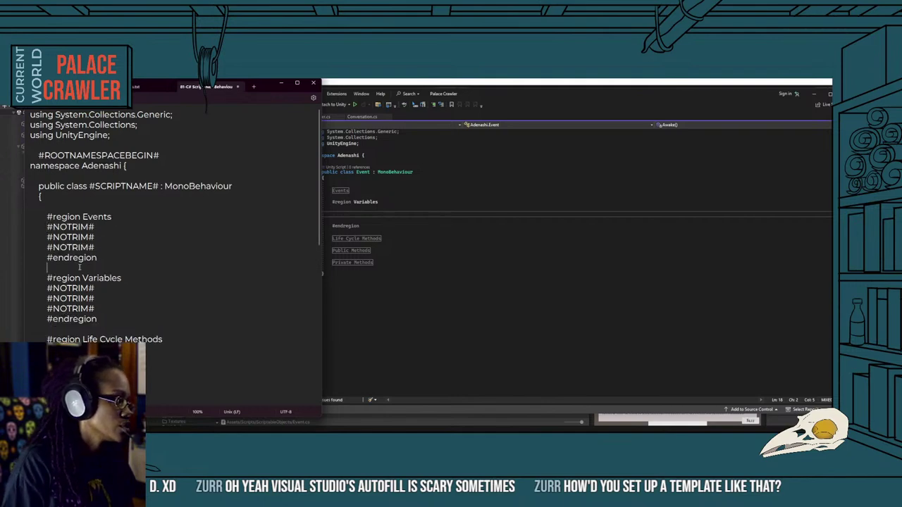
pyautogui.press('BackSpace')
pyautogui.press('BackSpace')
pyautogui.press('Return')
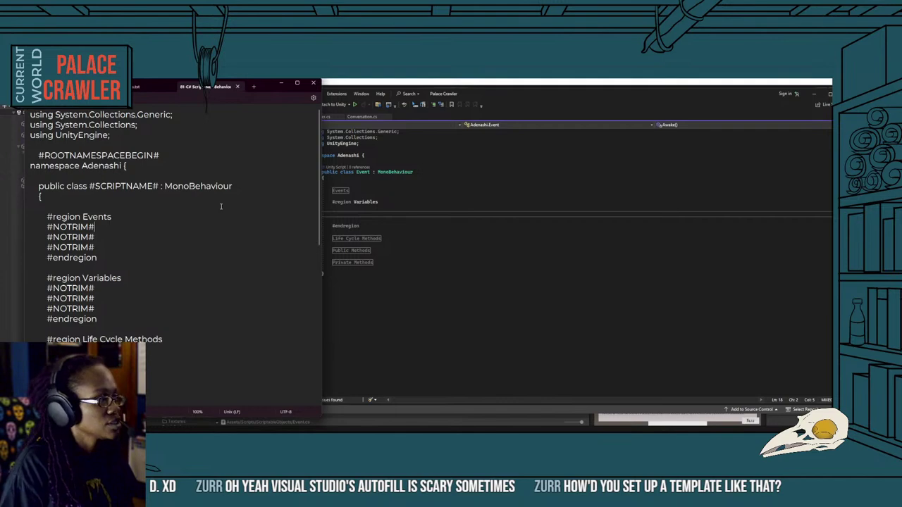
# Return to Unity and deselect the Event script in the ScriptableObjects folder.
pyautogui.click(456, 205)
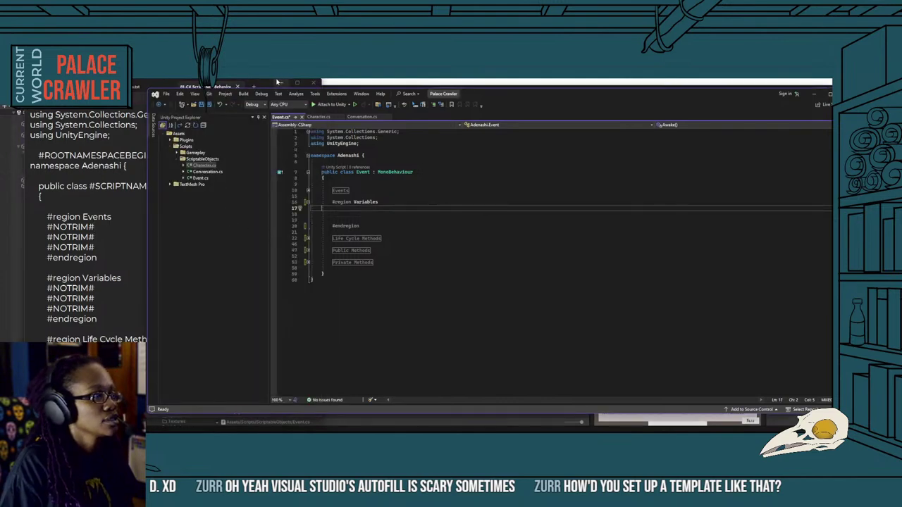
pyautogui.hotkey('alt', 'Tab')
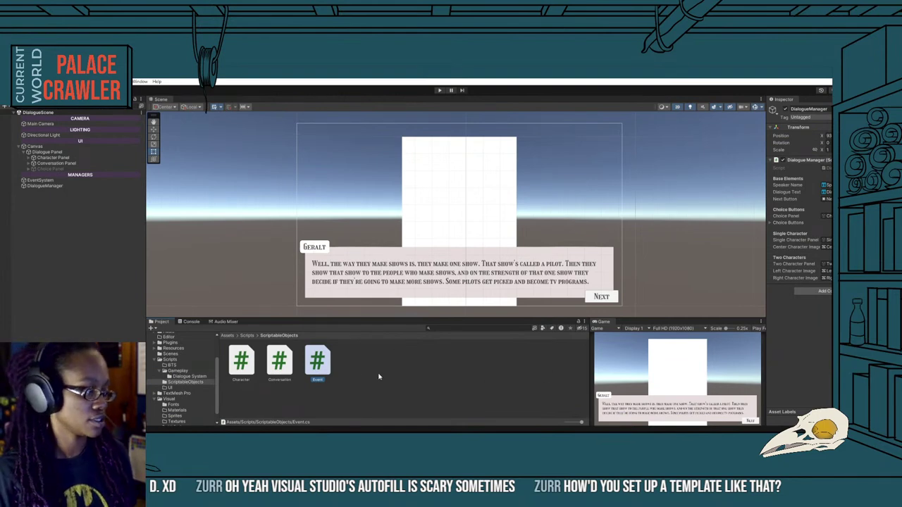
pyautogui.click(366, 393)
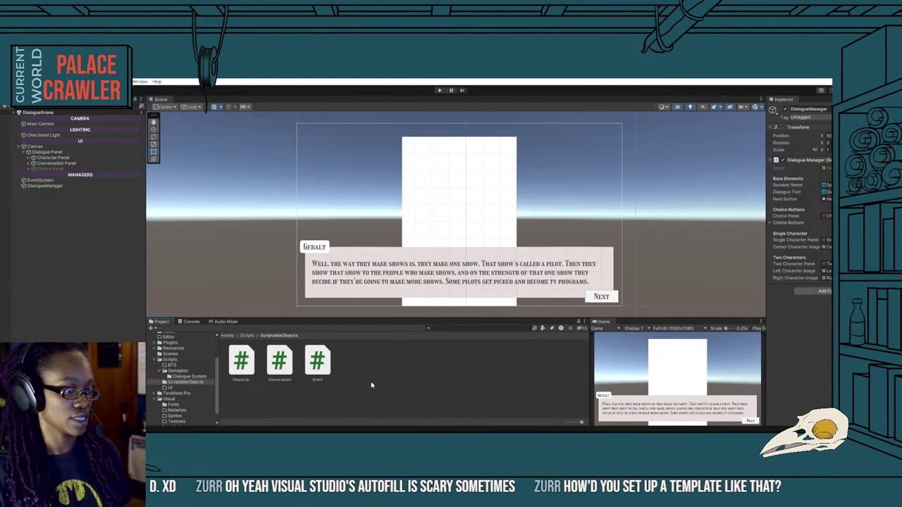
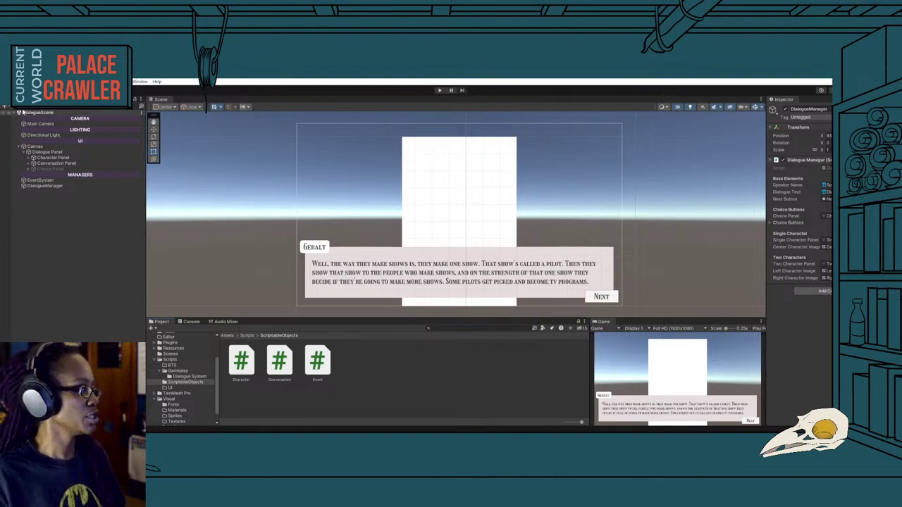
# Open Preferences, scroll through the Colors settings, and close the window.
pyautogui.click(8, 81)
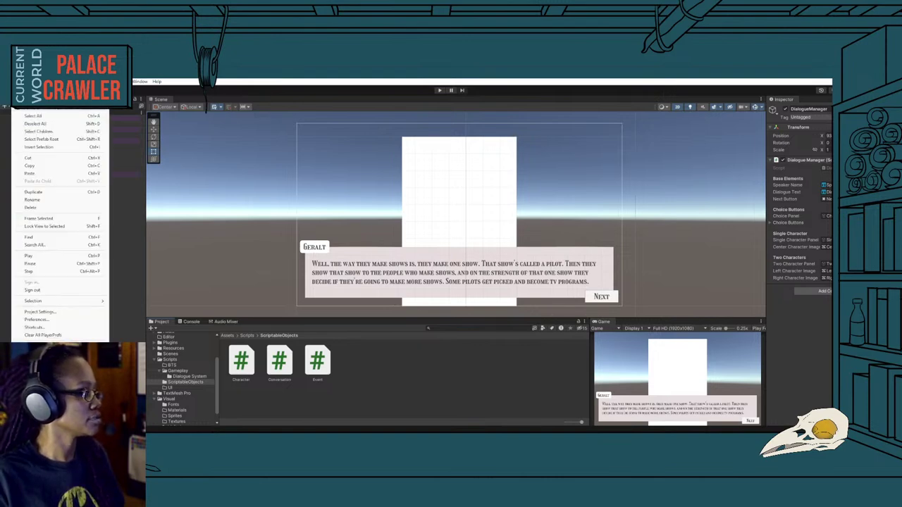
pyautogui.click(67, 320)
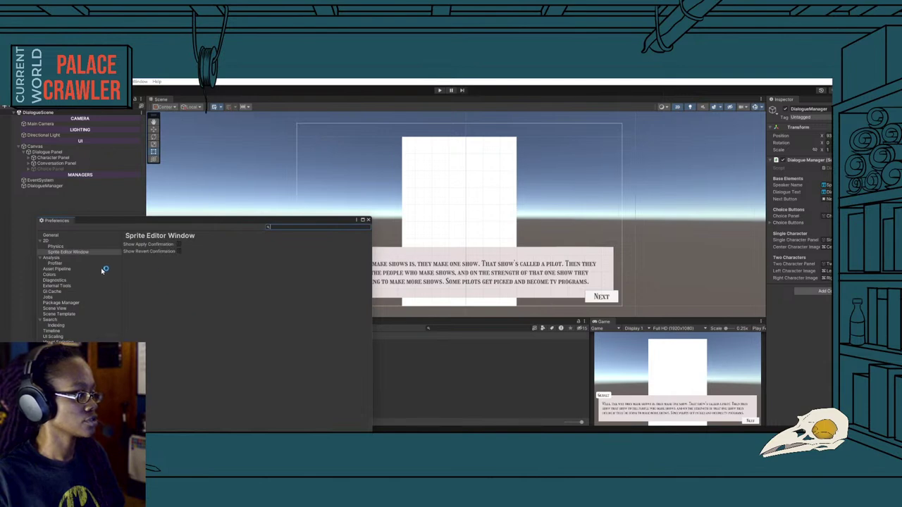
pyautogui.click(63, 275)
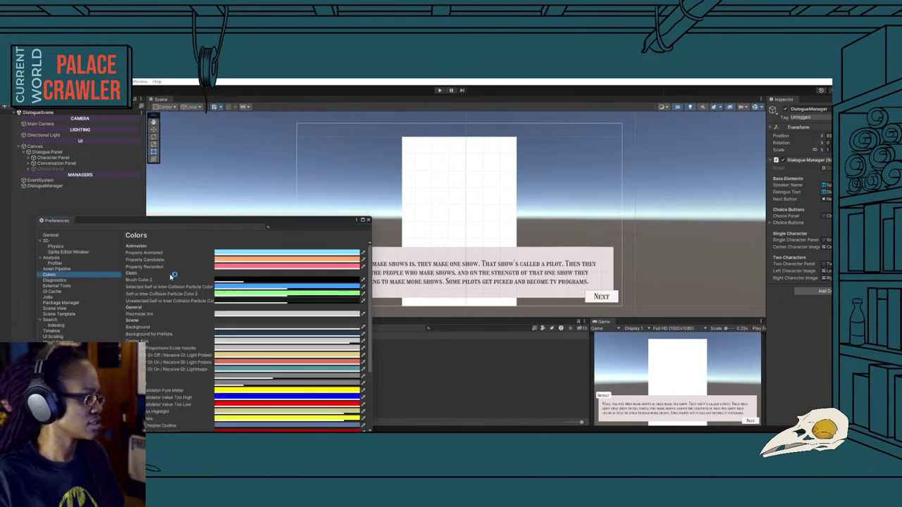
pyautogui.scroll(-3, 176, 325)
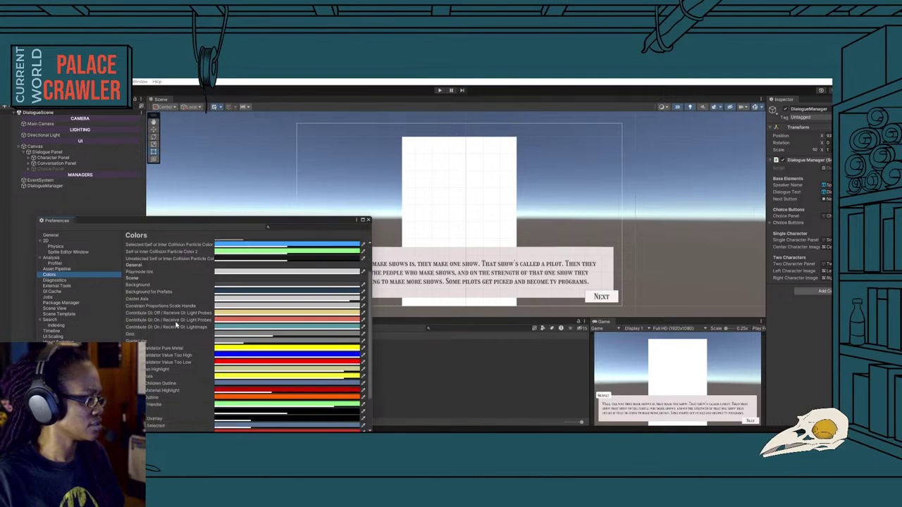
pyautogui.scroll(-3, 176, 326)
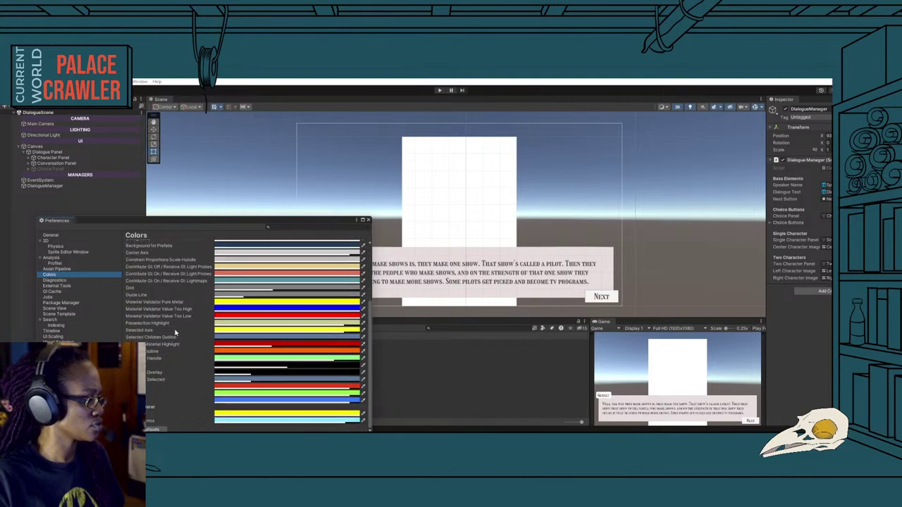
pyautogui.scroll(5, 176, 333)
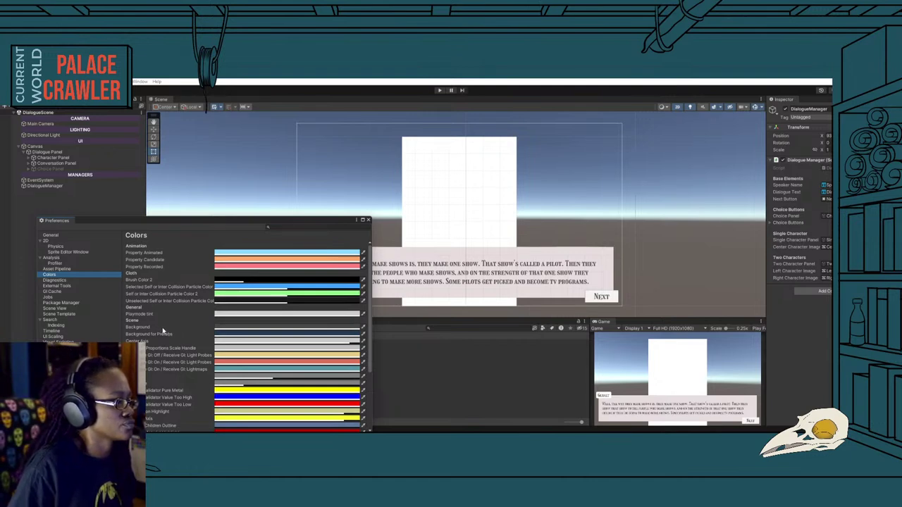
pyautogui.scroll(-2, 164, 330)
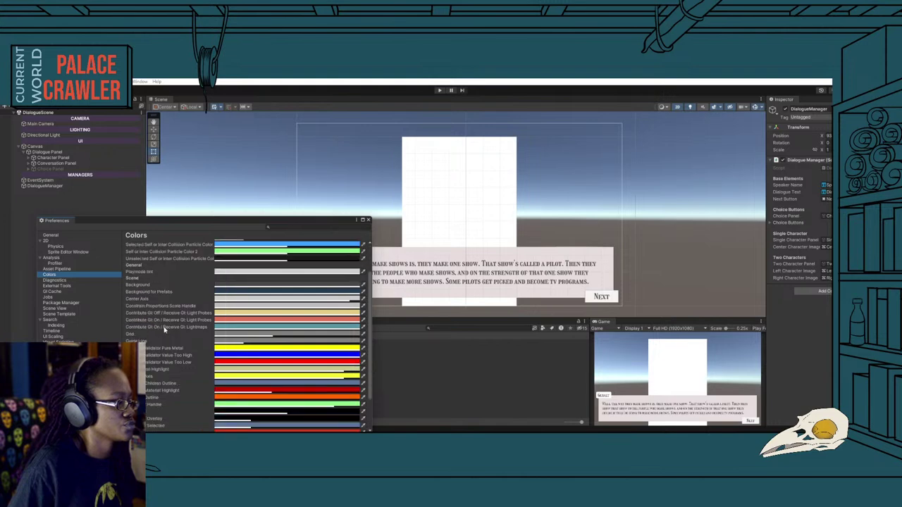
pyautogui.scroll(-1, 164, 329)
pyautogui.scroll(-1, 164, 330)
pyautogui.scroll(-1, 164, 329)
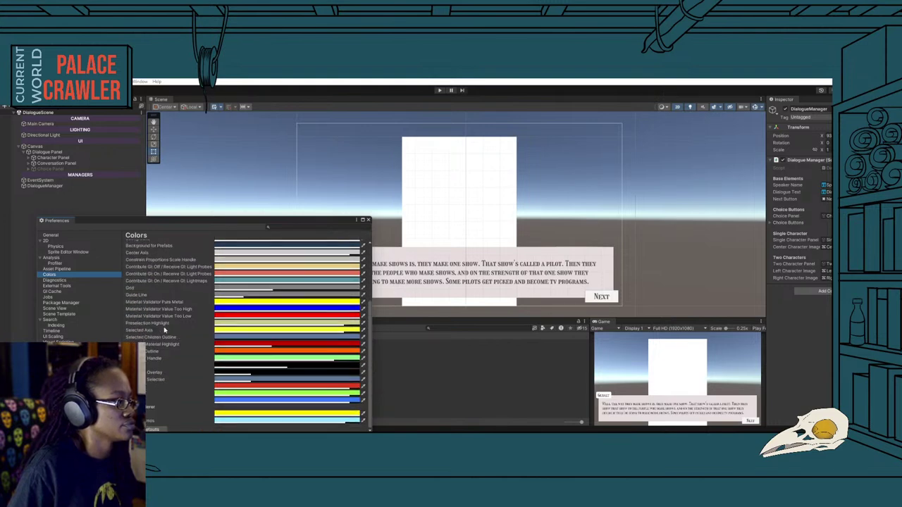
pyautogui.click(368, 220)
# Look at the Editor page of Project Settings, then close it.
pyautogui.click(18, 82)
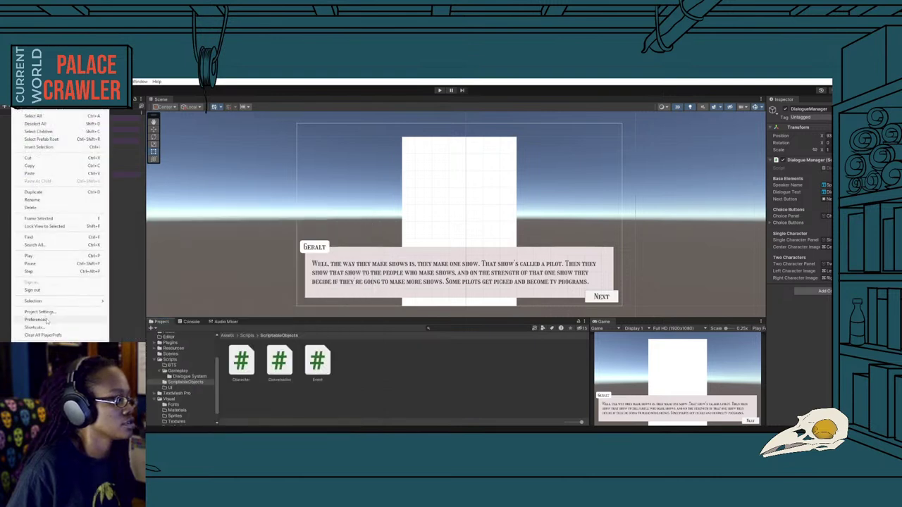
pyautogui.click(8, 81)
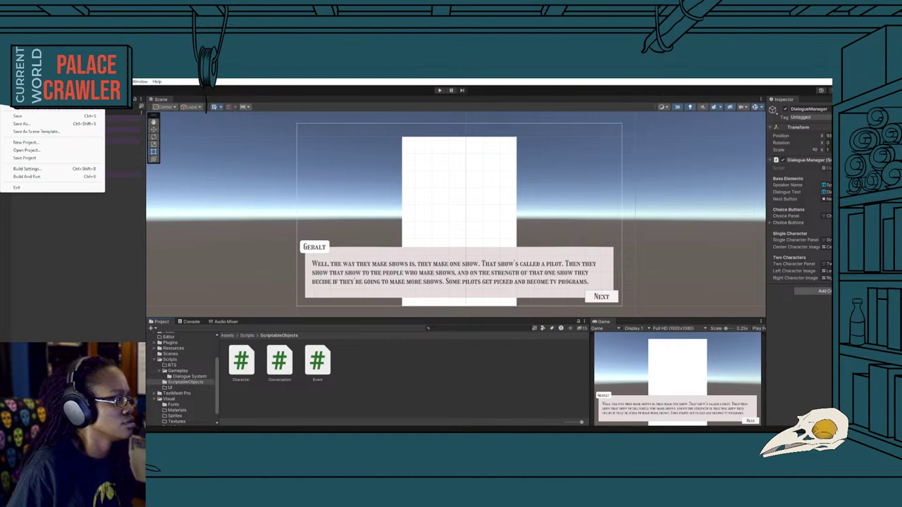
pyautogui.click(57, 312)
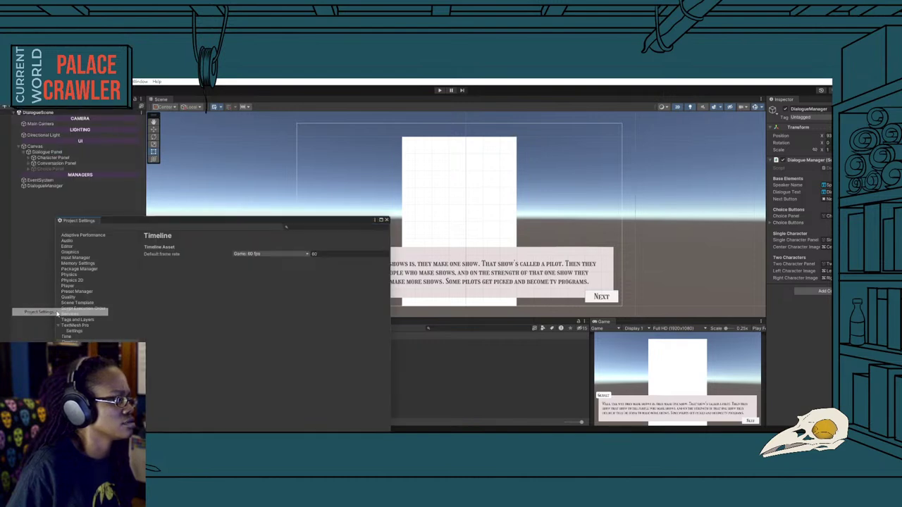
pyautogui.click(67, 246)
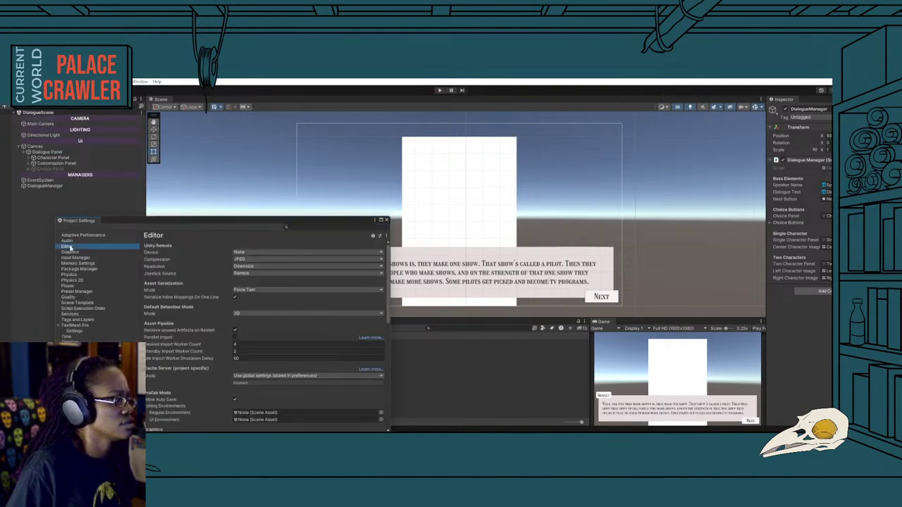
pyautogui.click(386, 221)
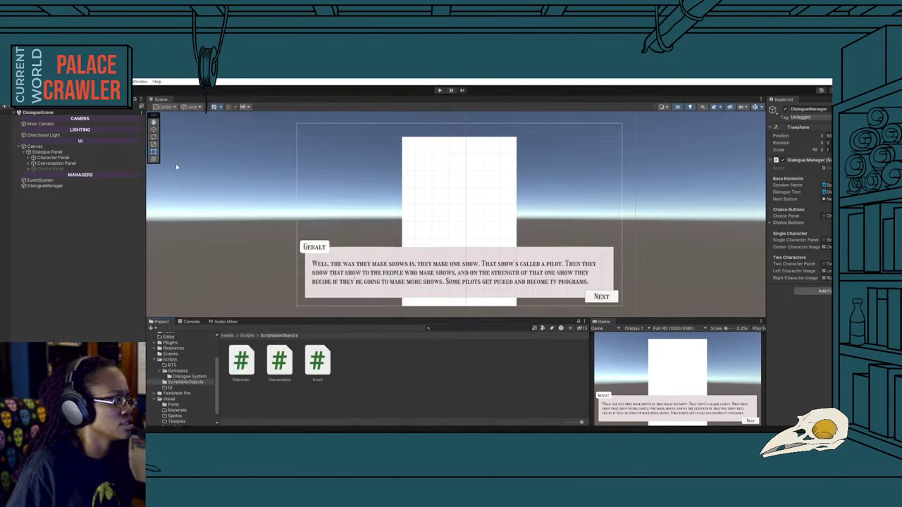
# Reopen Preferences, view the Scene View and Scene Template pages, and return to Colors.
pyautogui.click(17, 82)
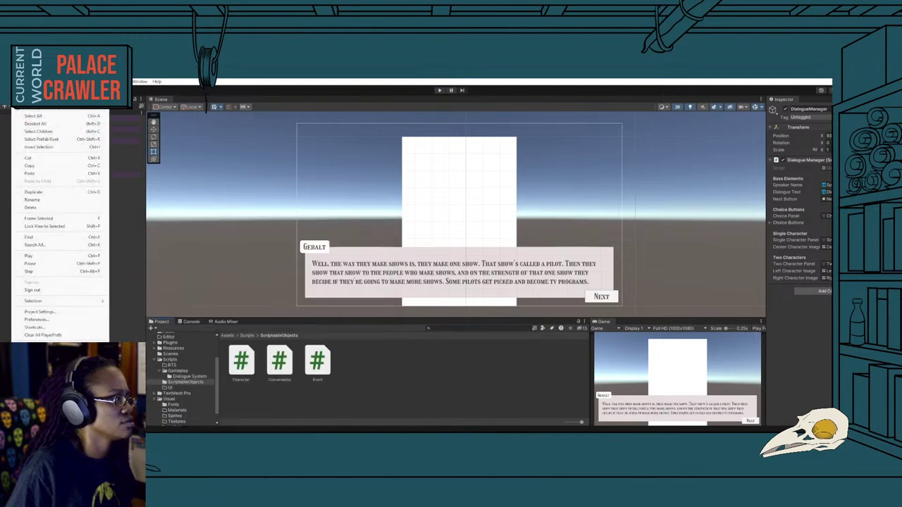
pyautogui.click(41, 320)
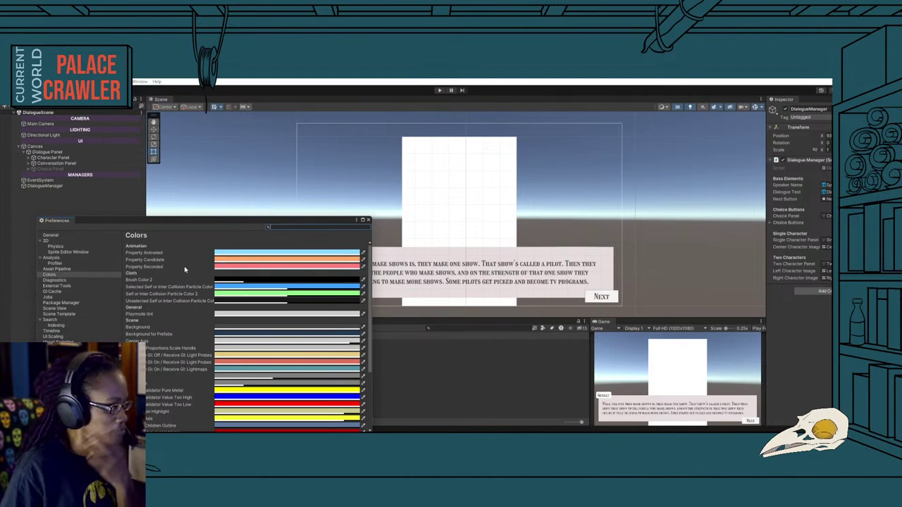
pyautogui.scroll(-1, 183, 271)
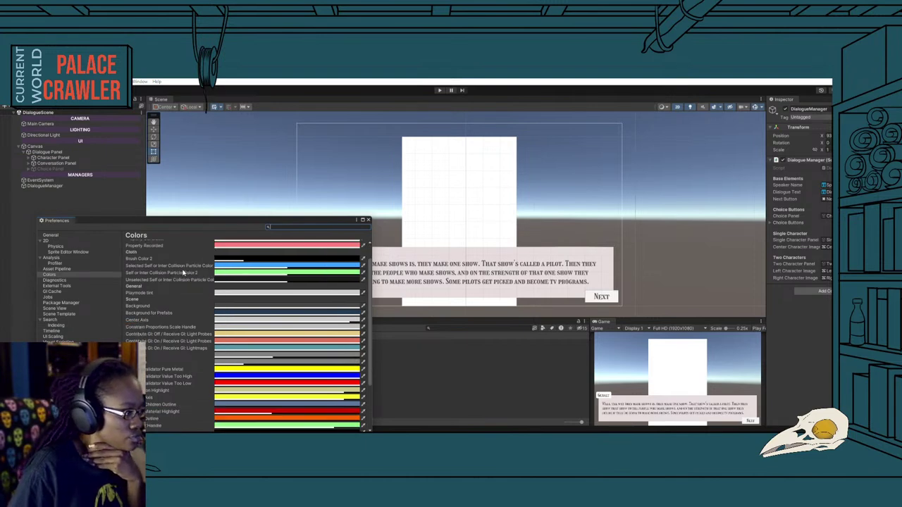
pyautogui.scroll(-1, 183, 273)
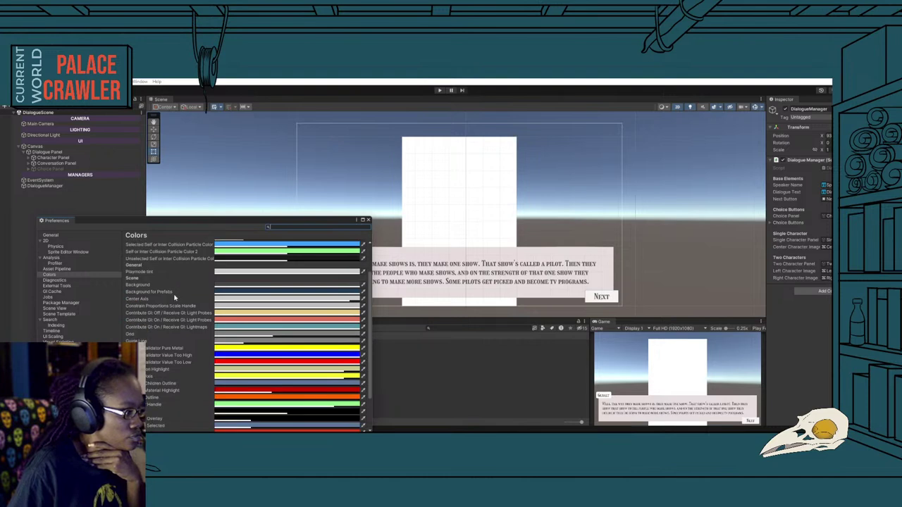
pyautogui.scroll(-1, 175, 302)
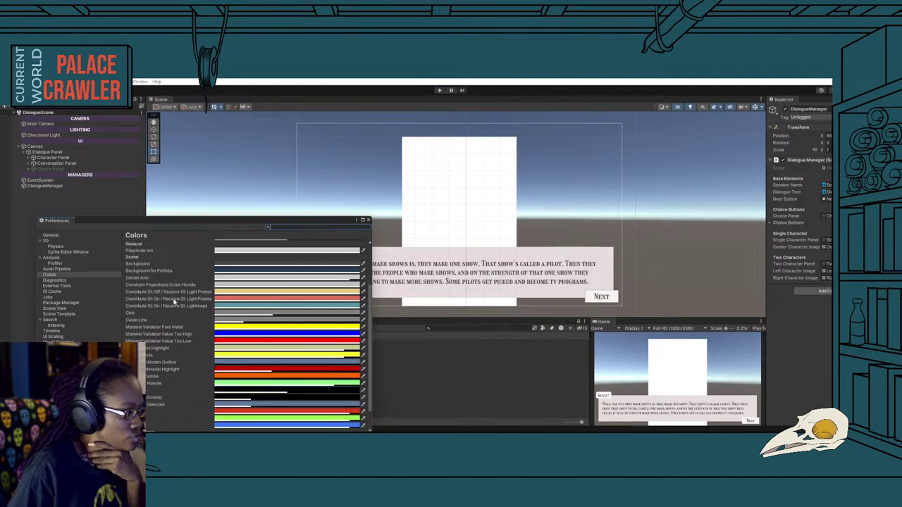
pyautogui.scroll(-1, 174, 301)
pyautogui.scroll(-1, 175, 301)
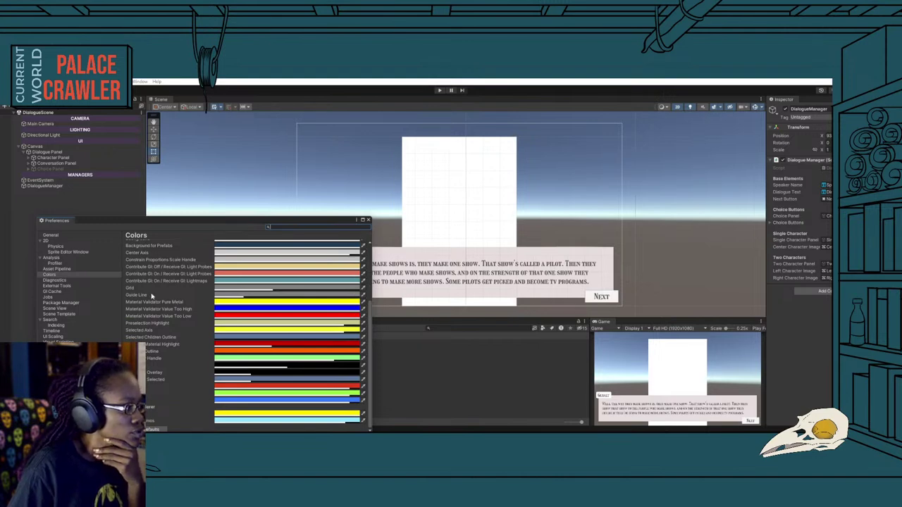
pyautogui.click(57, 308)
pyautogui.click(74, 315)
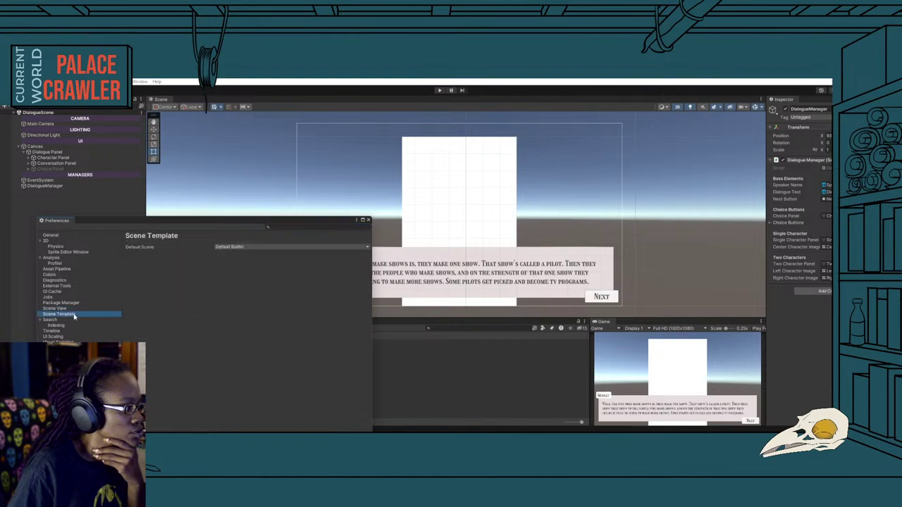
pyautogui.click(54, 275)
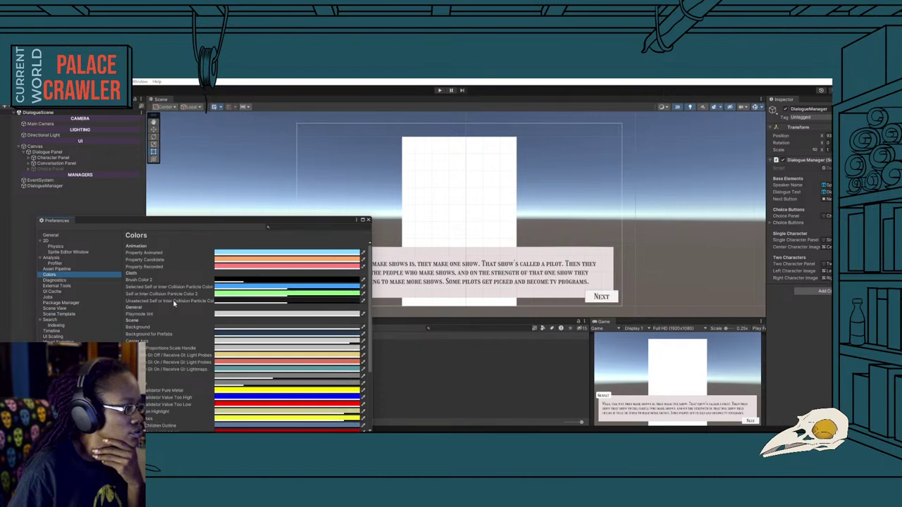
# Set the Playmode tint to dark purple (403246) and close Preferences.
pyautogui.click(233, 313)
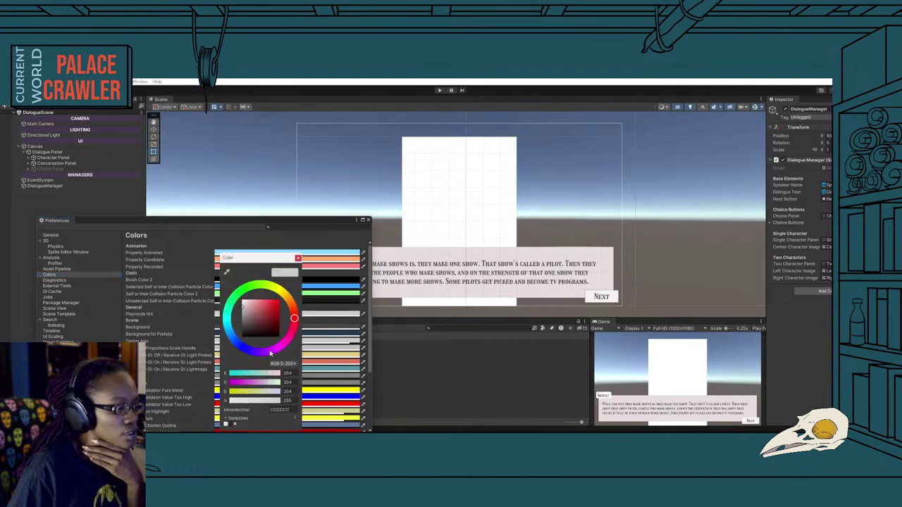
pyautogui.click(259, 327)
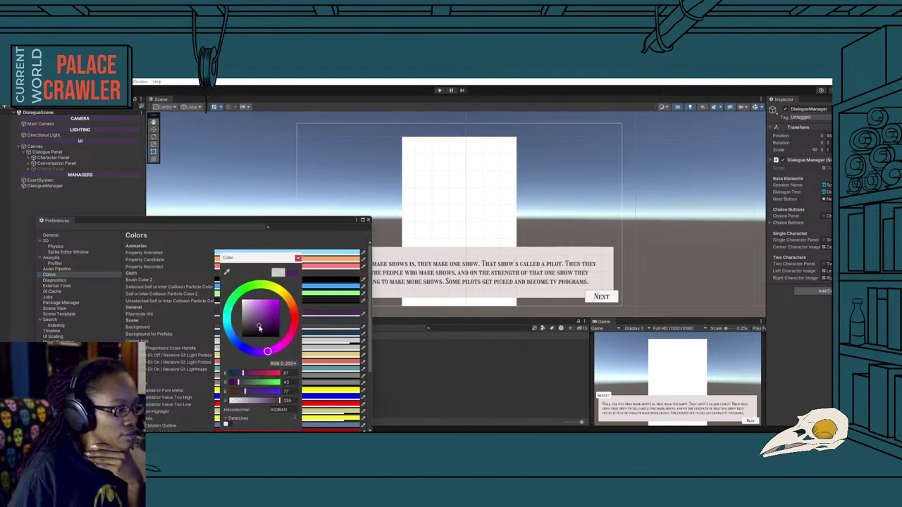
pyautogui.moveTo(257, 330); pyautogui.dragTo(254, 329)
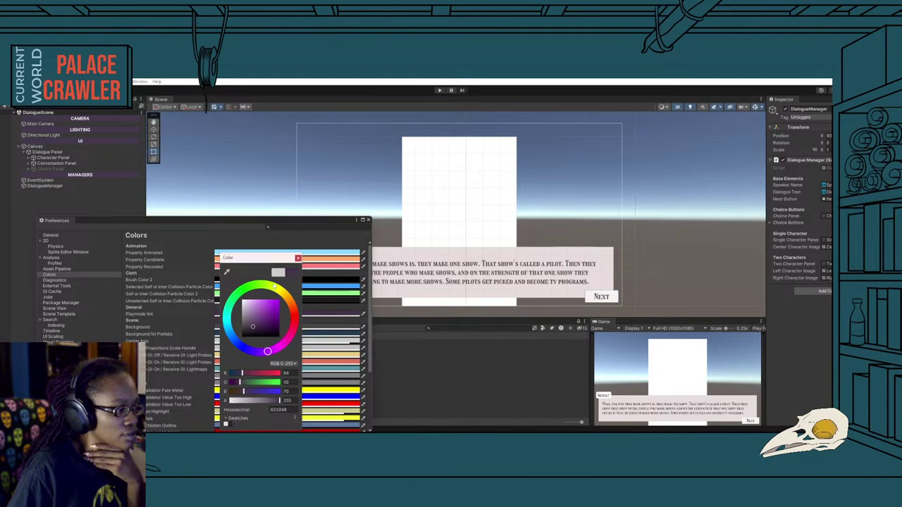
pyautogui.click(298, 258)
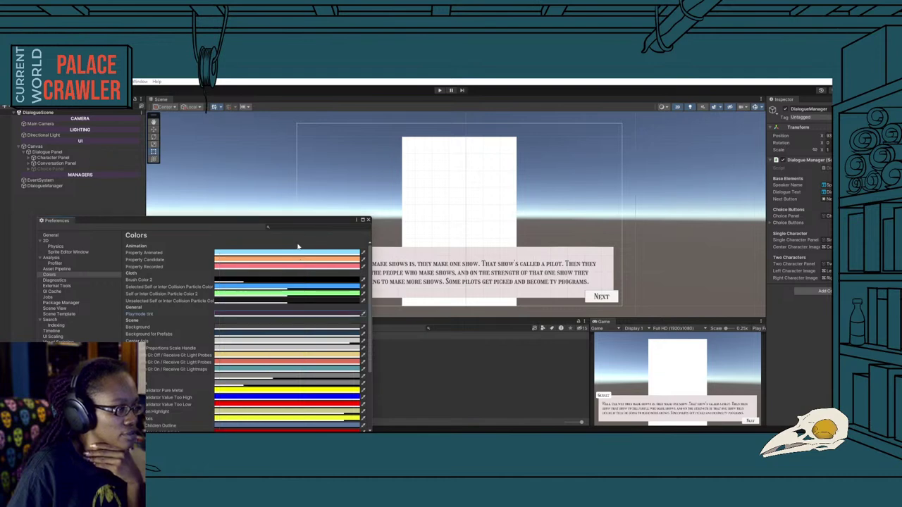
pyautogui.click(367, 220)
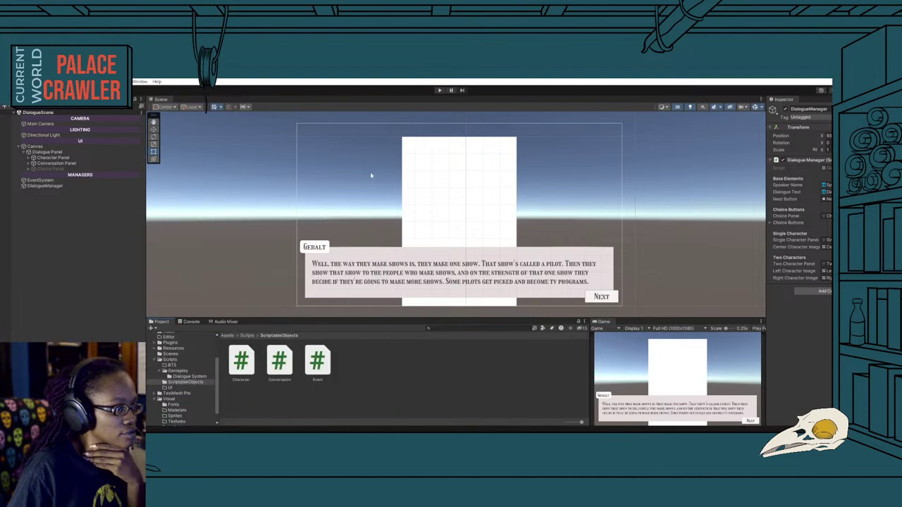
# Enter Play Mode, then briefly open and close Project Settings.
pyautogui.click(439, 91)
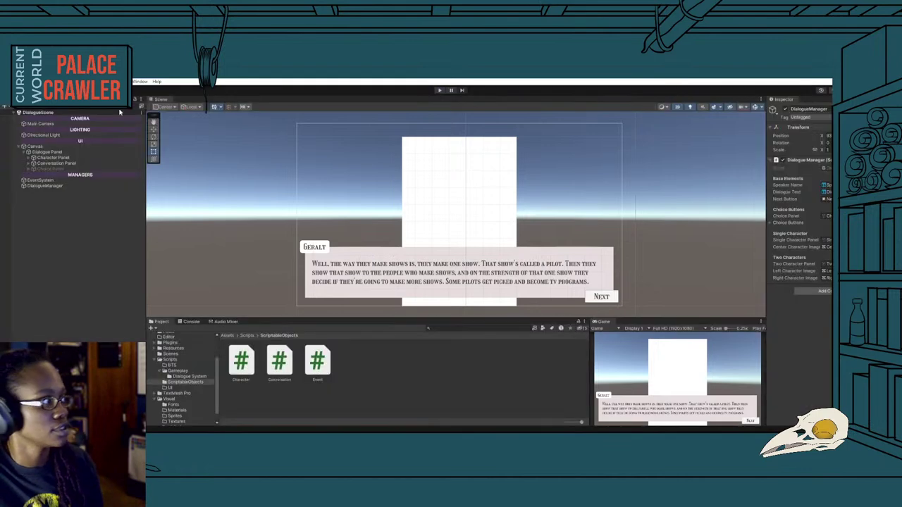
pyautogui.click(19, 81)
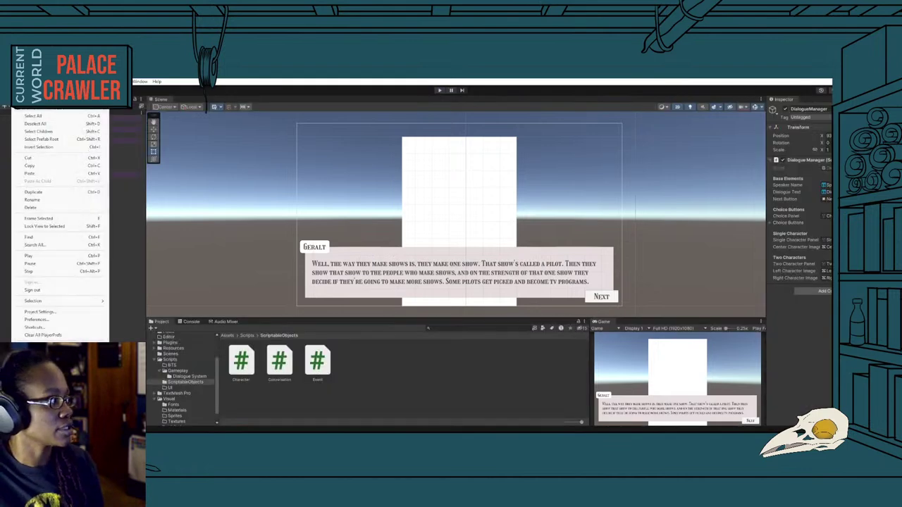
pyautogui.click(42, 313)
pyautogui.click(386, 221)
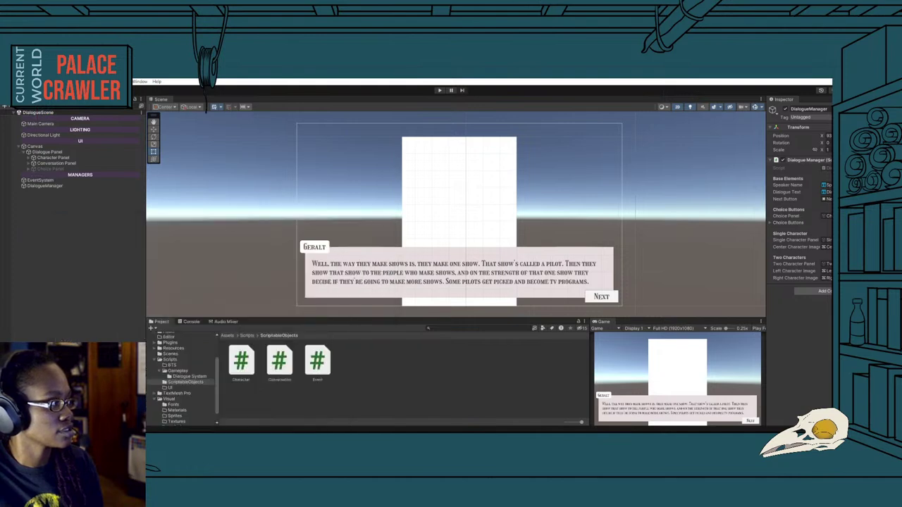
# Lighten the Playmode tint to a softer purple in Preferences and close it.
pyautogui.click(20, 81)
pyautogui.click(42, 320)
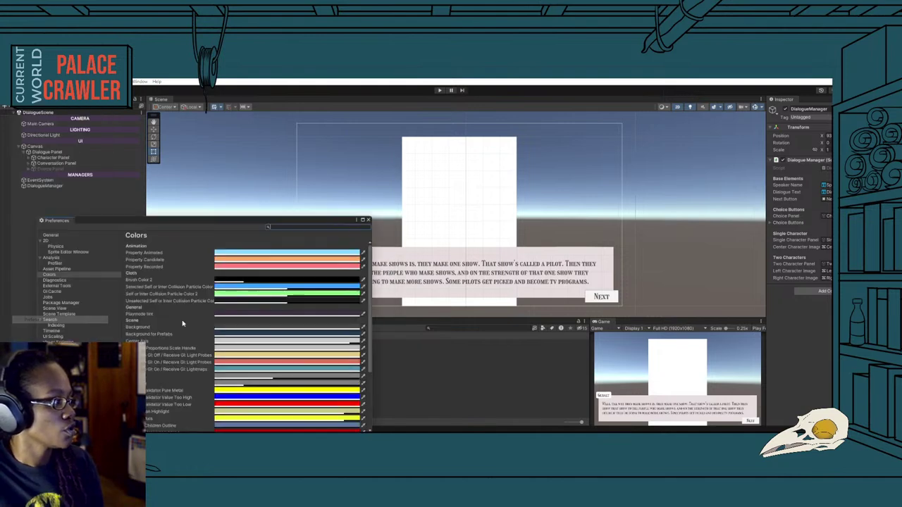
pyautogui.click(242, 315)
pyautogui.moveTo(274, 329); pyautogui.dragTo(276, 322)
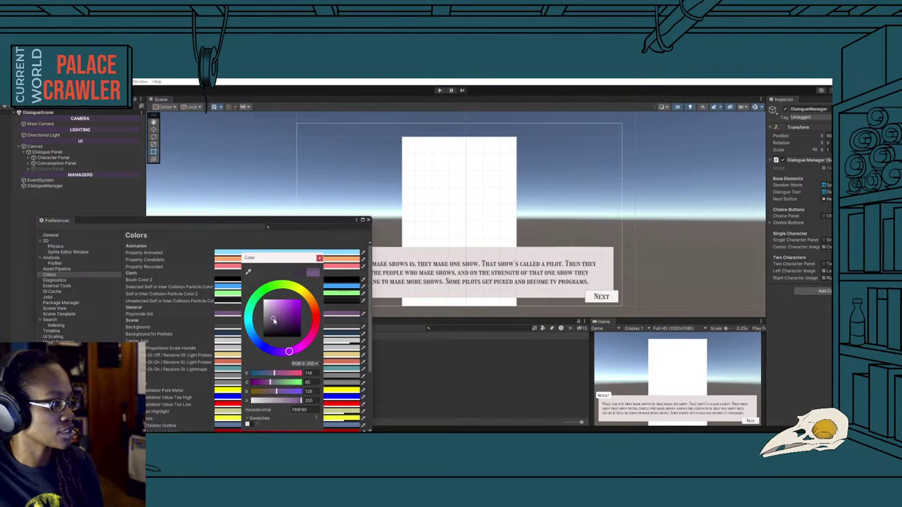
pyautogui.click(320, 258)
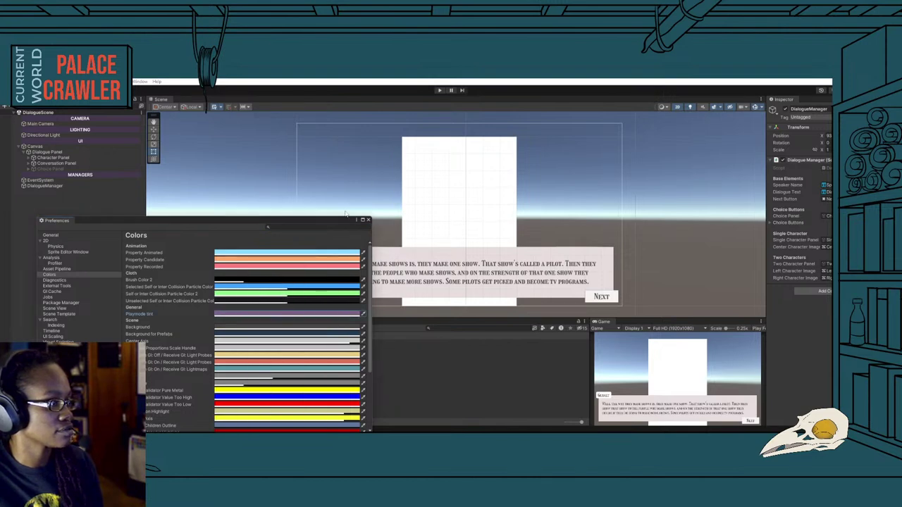
pyautogui.click(368, 220)
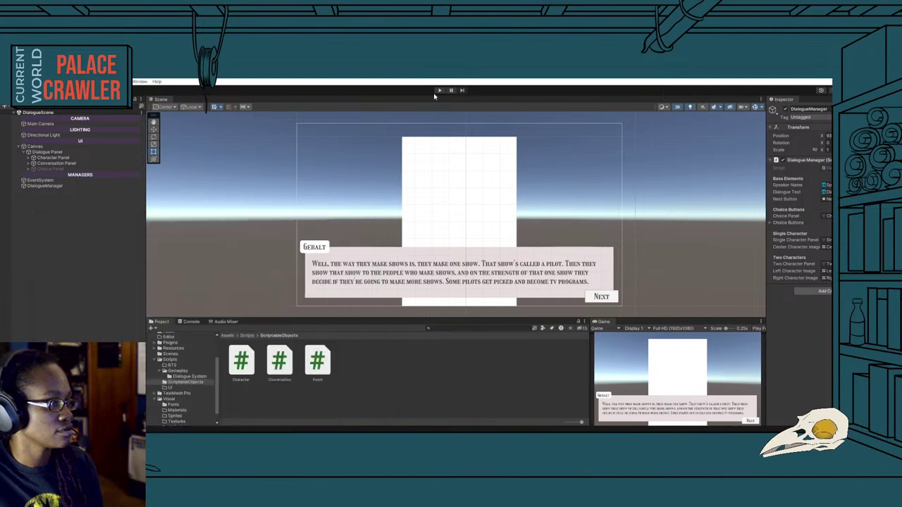
# Play and stop the scene, check the Console, then return to the Project files.
pyautogui.click(437, 89)
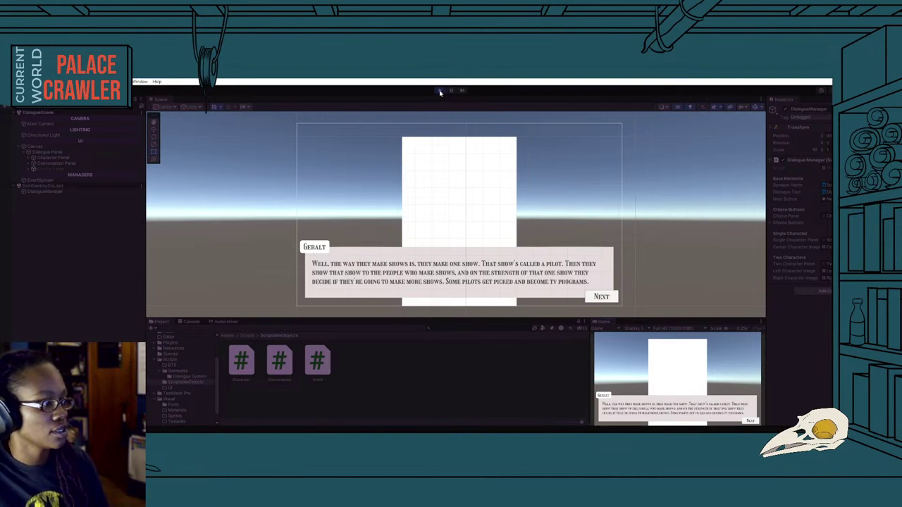
pyautogui.click(439, 91)
pyautogui.click(189, 321)
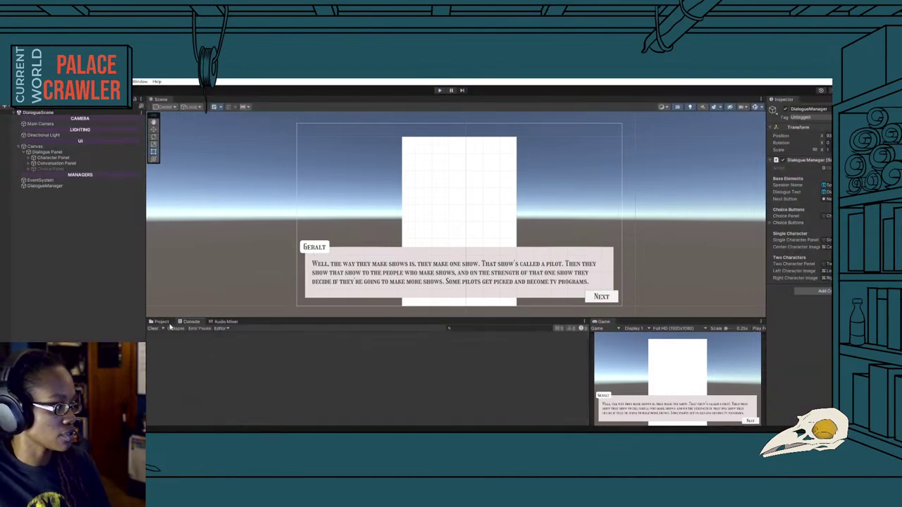
pyautogui.click(161, 322)
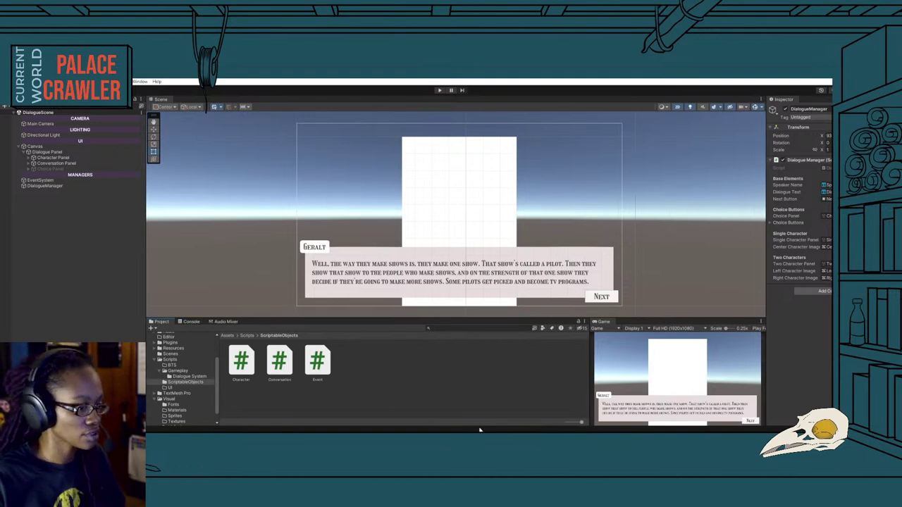
# Change Event.cs's namespace to Adenashi.Gameplay.
pyautogui.hotkey('alt', 'Tab')
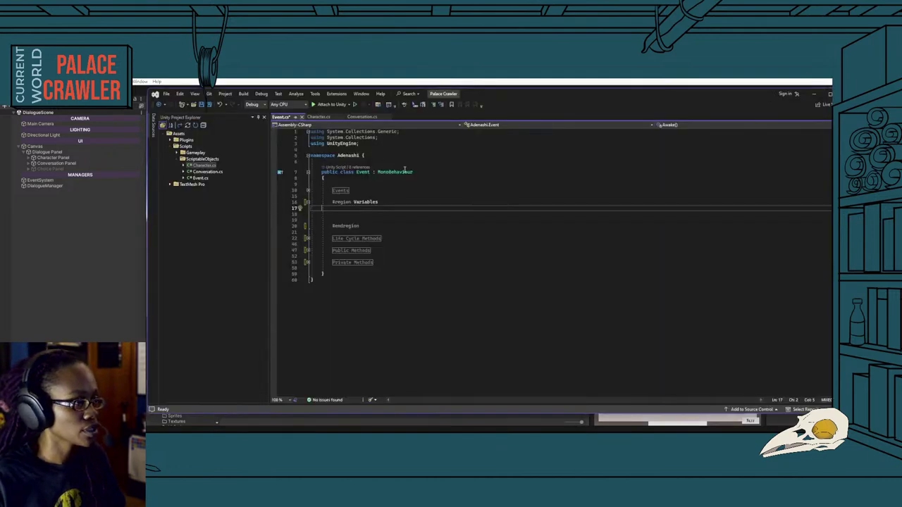
pyautogui.moveTo(413, 172); pyautogui.dragTo(379, 173)
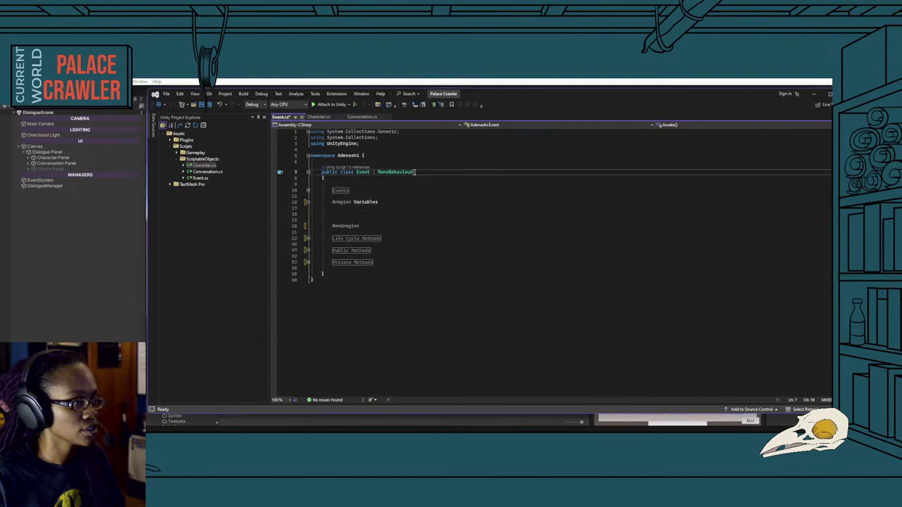
pyautogui.click(361, 156)
pyautogui.write('.Game')
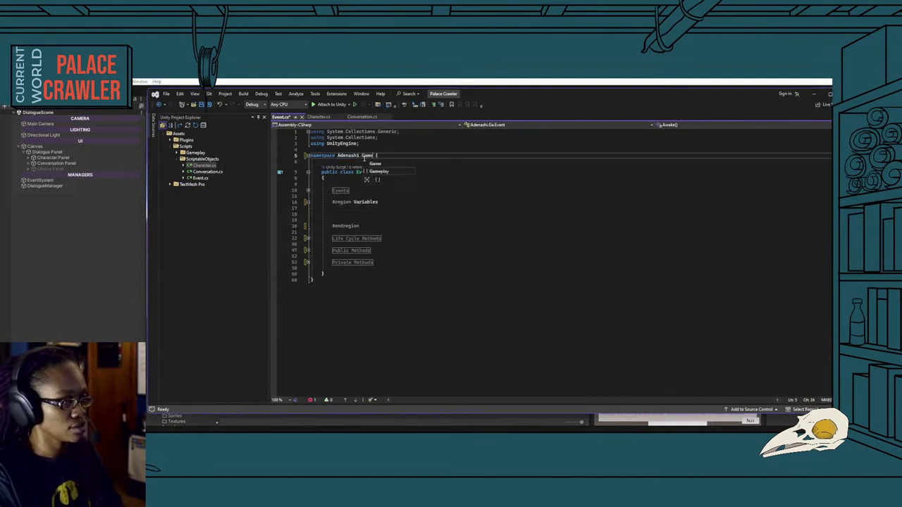
pyautogui.write('play')
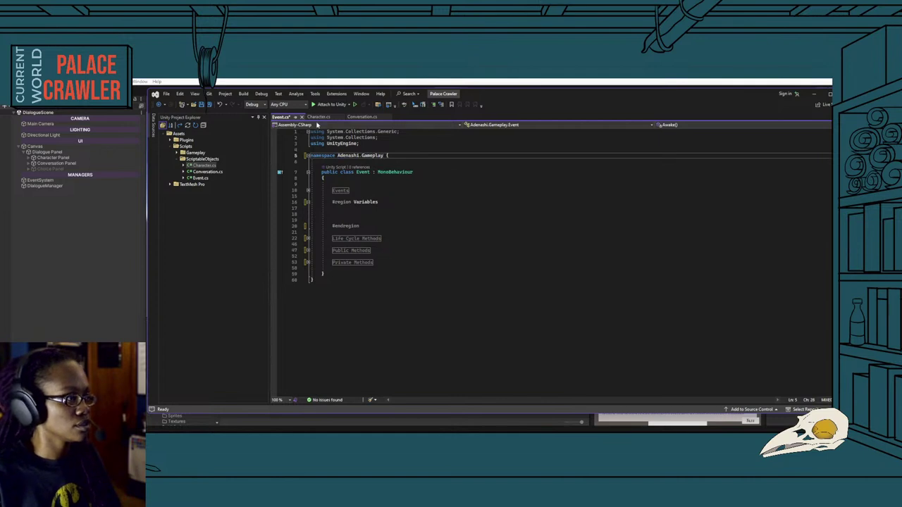
# Change Character.cs's namespace to Adenashi.Gameplay and save it.
pyautogui.click(318, 117)
pyautogui.click(361, 155)
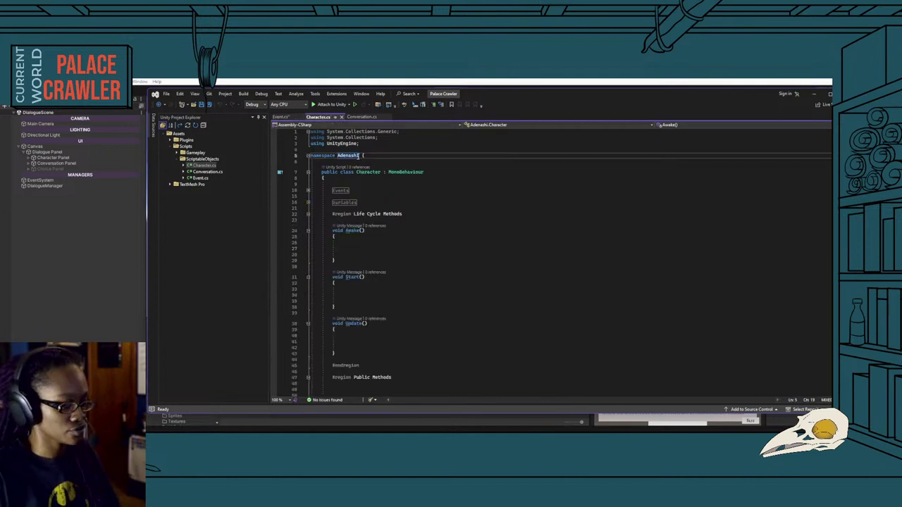
pyautogui.write('.Ga')
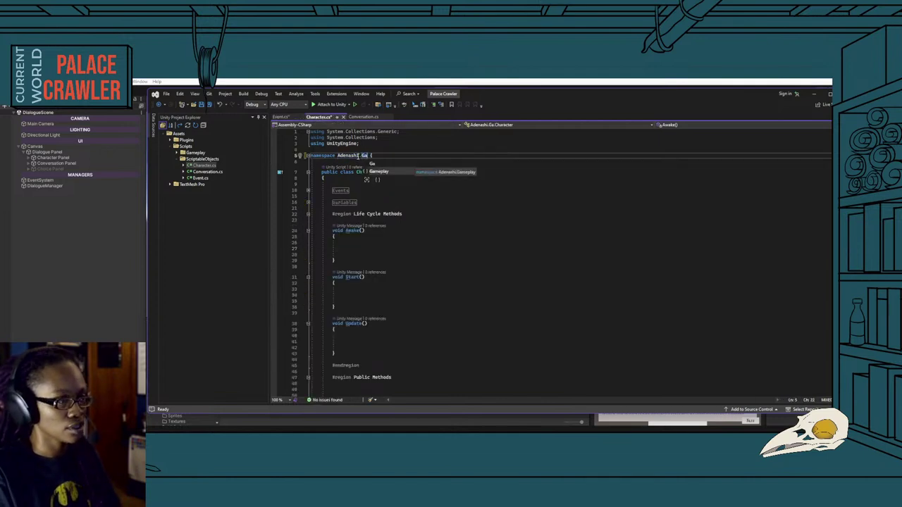
pyautogui.press('Tab')
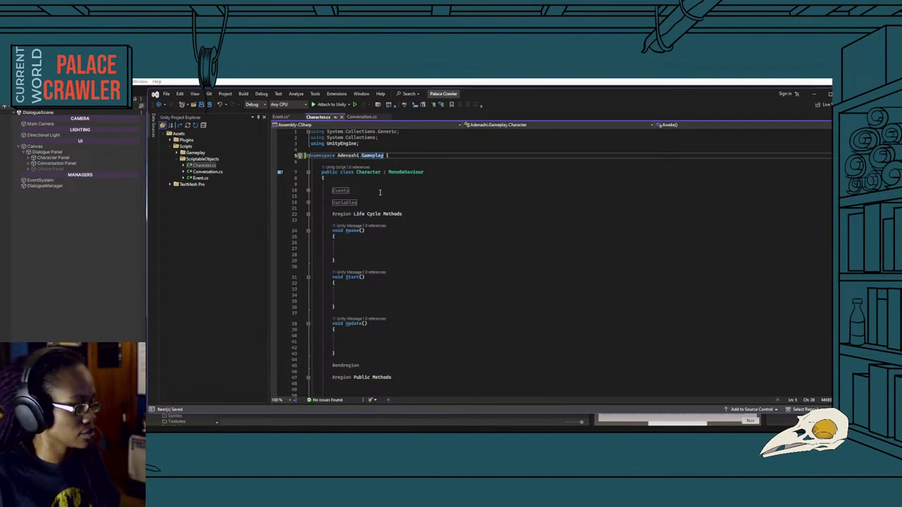
pyautogui.hotkey('ctrl', 's')
# Delete the Life Cycle Methods and Events regions from Character.cs.
pyautogui.click(378, 220)
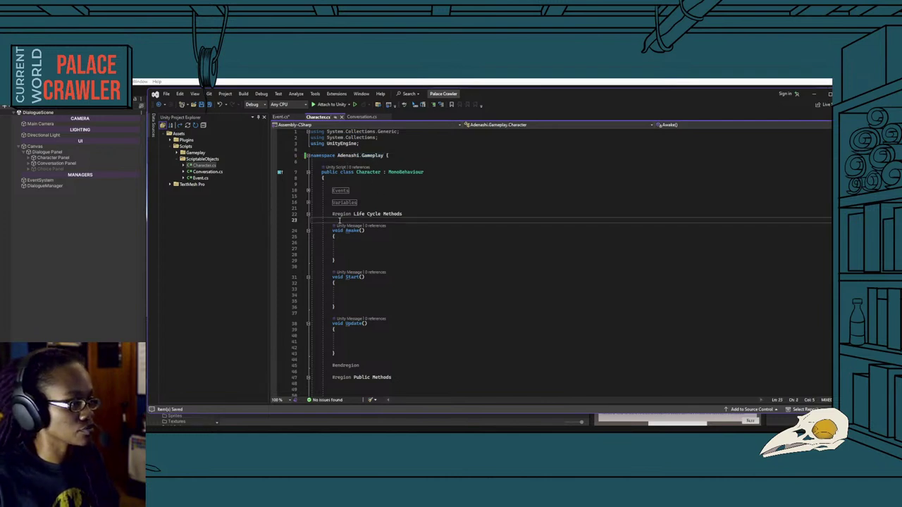
pyautogui.moveTo(331, 215); pyautogui.dragTo(364, 360)
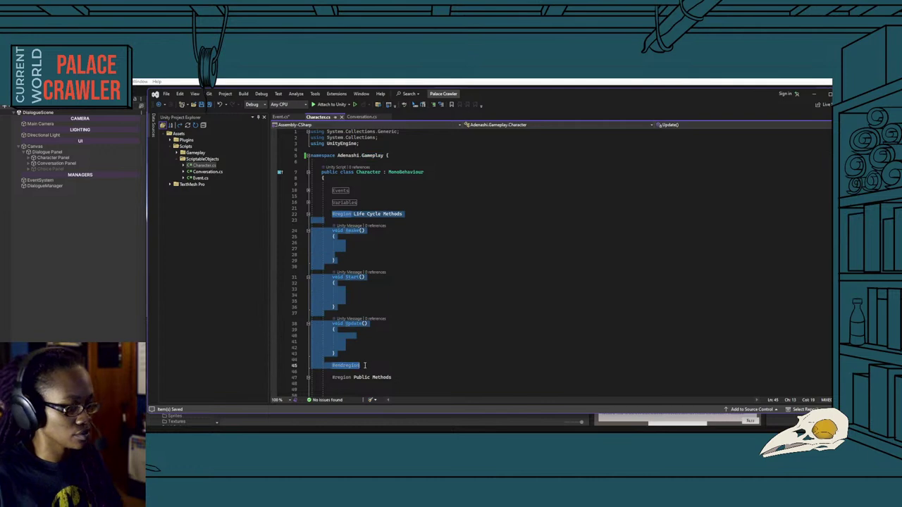
pyautogui.press('Delete')
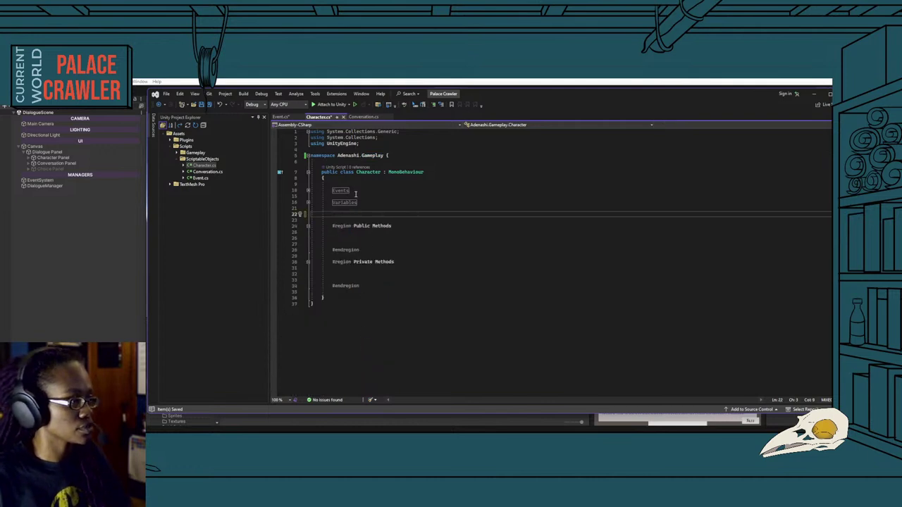
pyautogui.moveTo(358, 192); pyautogui.dragTo(310, 189)
pyautogui.press('Delete')
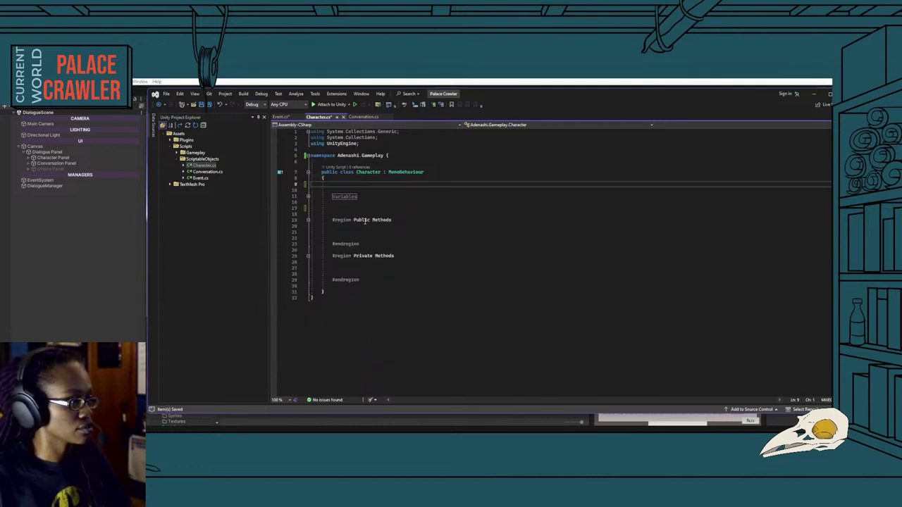
# Delete the Events and Life Cycle Methods regions from Event.cs and expand the remaining method regions.
pyautogui.click(282, 116)
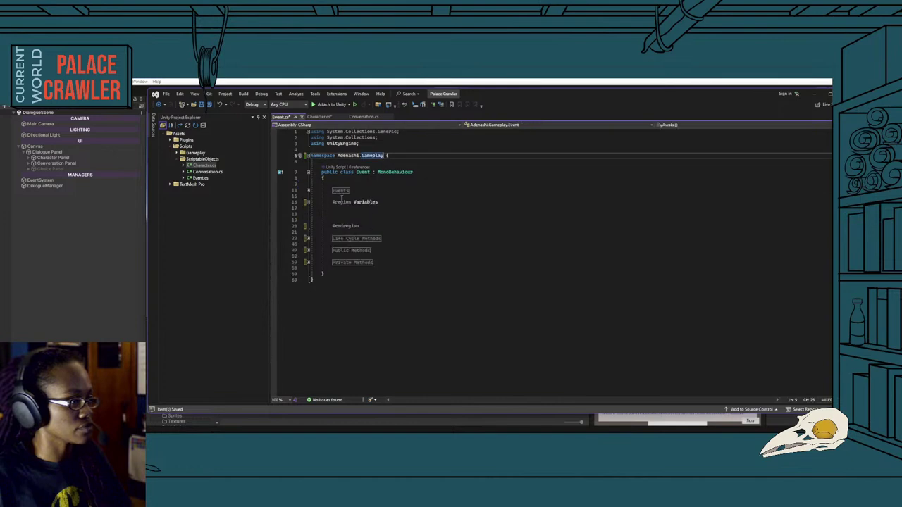
pyautogui.click(318, 117)
pyautogui.click(363, 117)
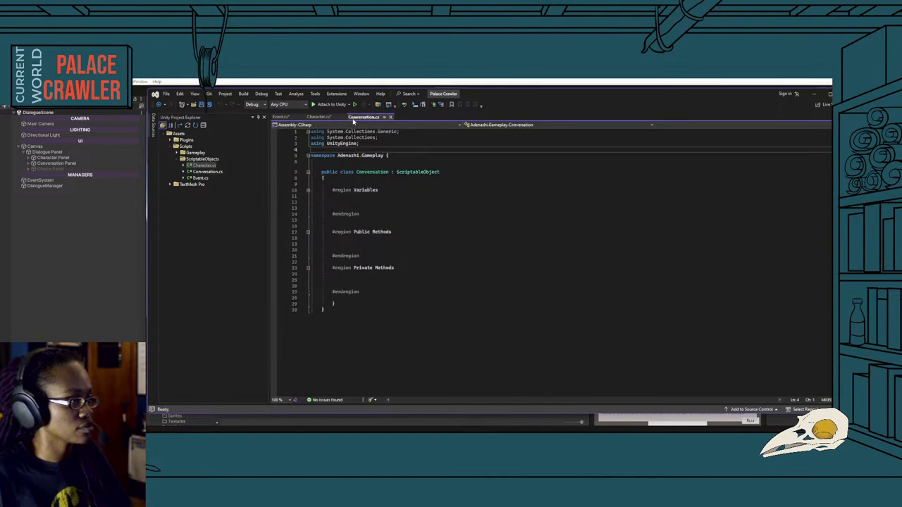
pyautogui.click(284, 117)
pyautogui.click(375, 213)
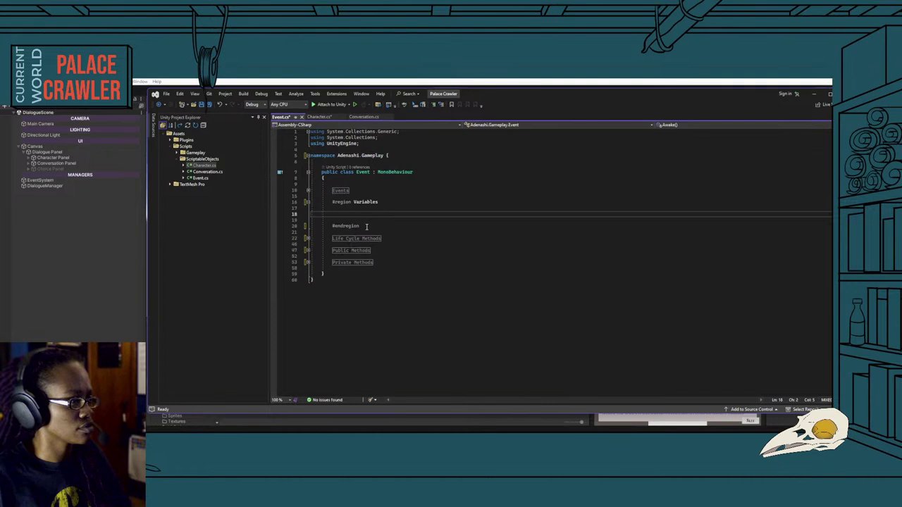
pyautogui.click(340, 191)
pyautogui.press('Delete')
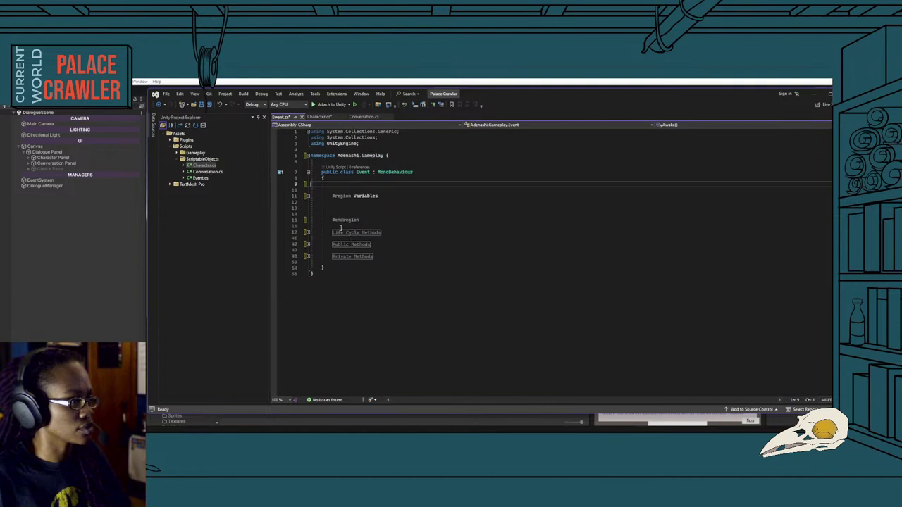
pyautogui.click(356, 232)
pyautogui.press('Delete')
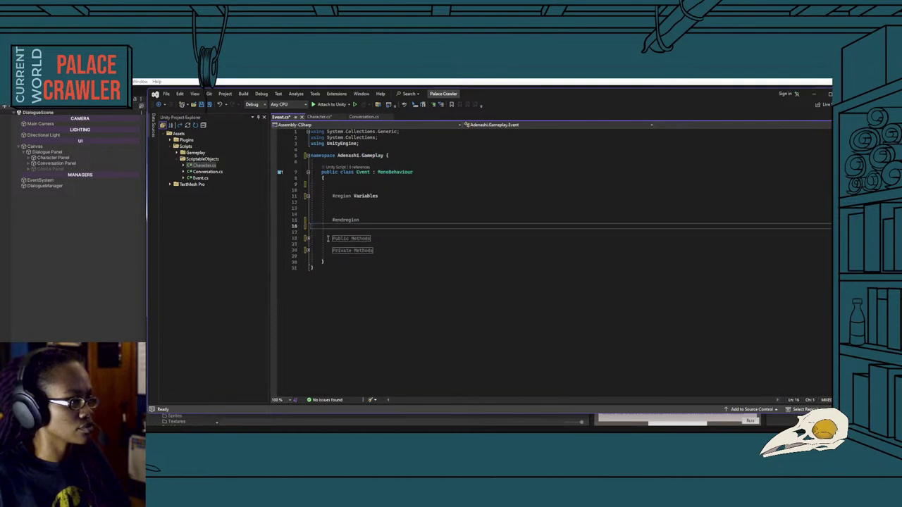
pyautogui.press('BackSpace')
pyautogui.click(307, 232)
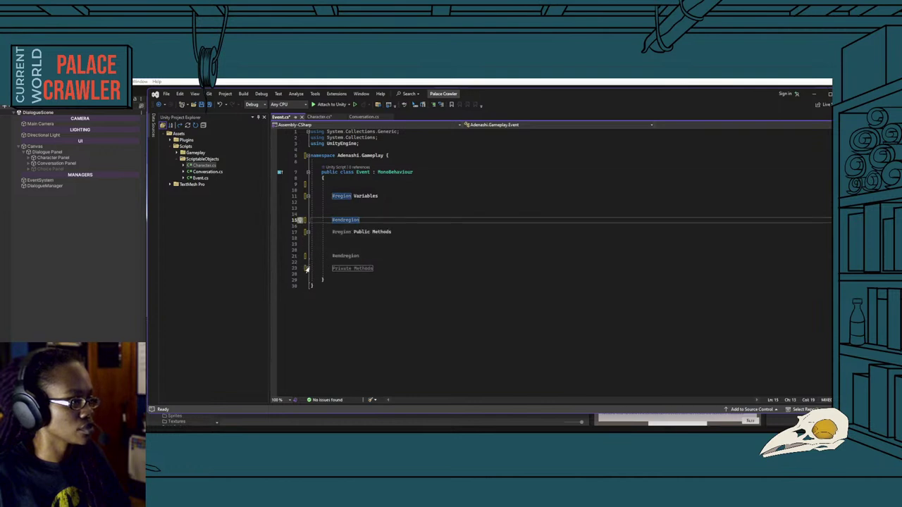
pyautogui.click(308, 268)
# Remove the extra blank lines around Variables in Character.cs and save it.
pyautogui.click(321, 117)
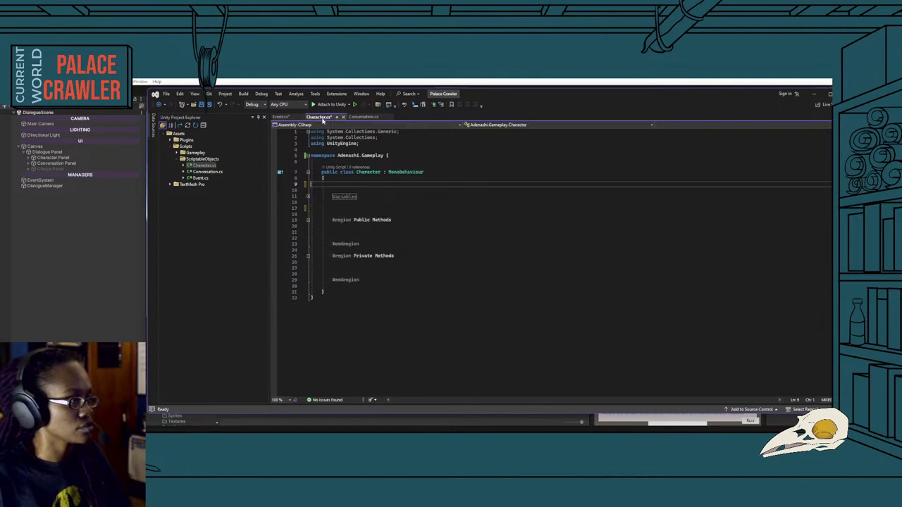
pyautogui.click(307, 196)
pyautogui.click(350, 233)
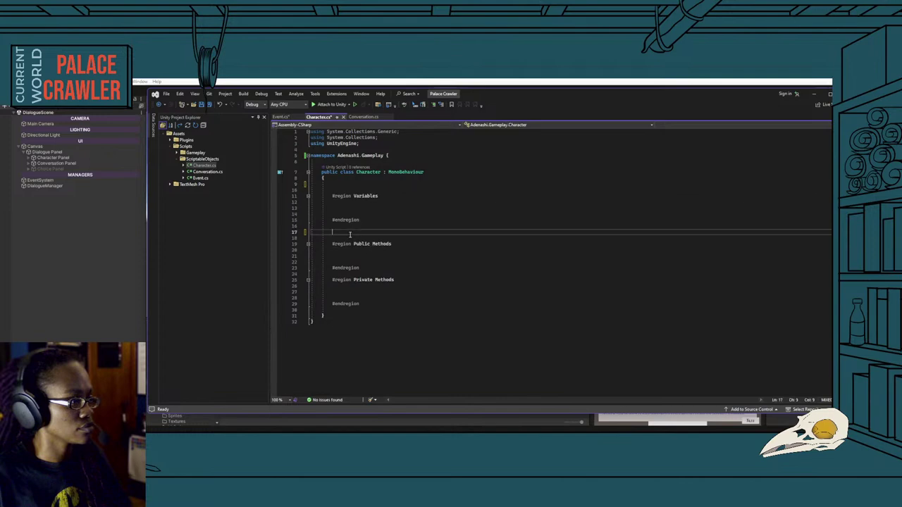
pyautogui.press('BackSpace')
pyautogui.press('BackSpace')
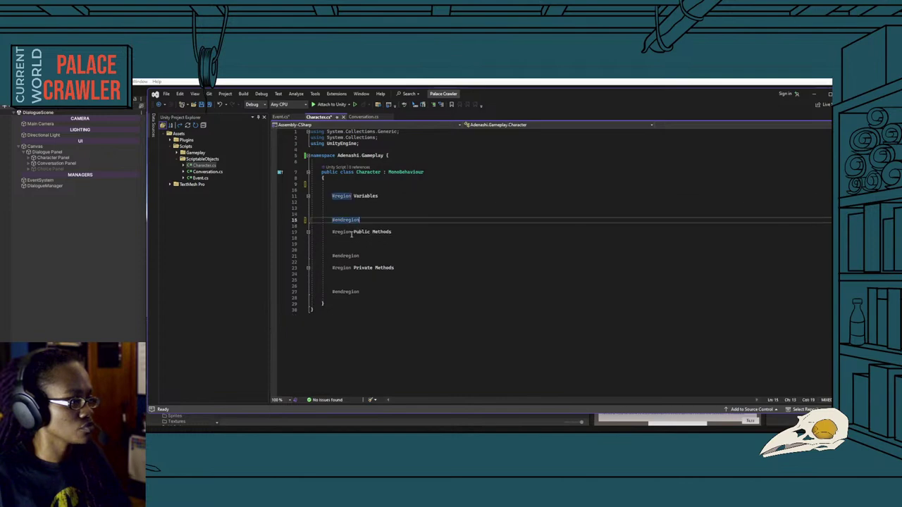
pyautogui.click(354, 243)
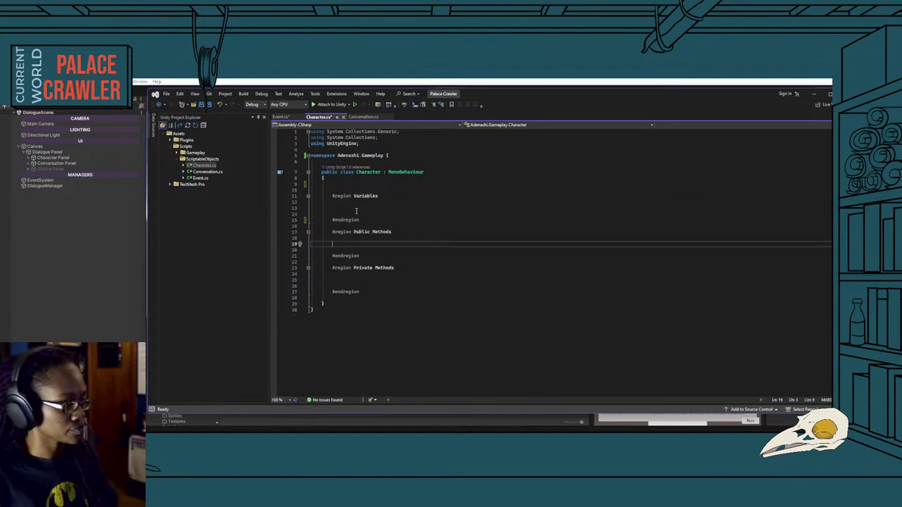
pyautogui.click(352, 189)
pyautogui.press('BackSpace')
pyautogui.hotkey('ctrl', 's')
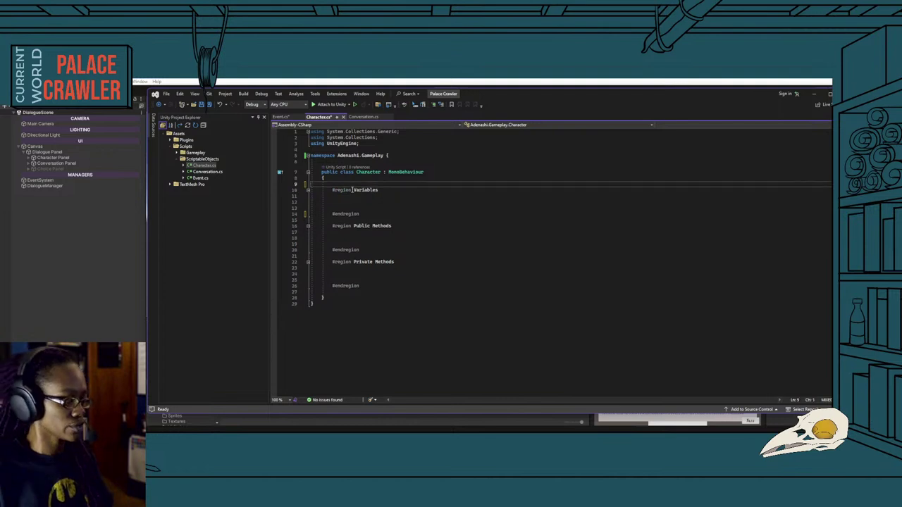
# Remove the blank line above Variables in Event.cs and save it.
pyautogui.hotkey('ctrl', 'Tab')
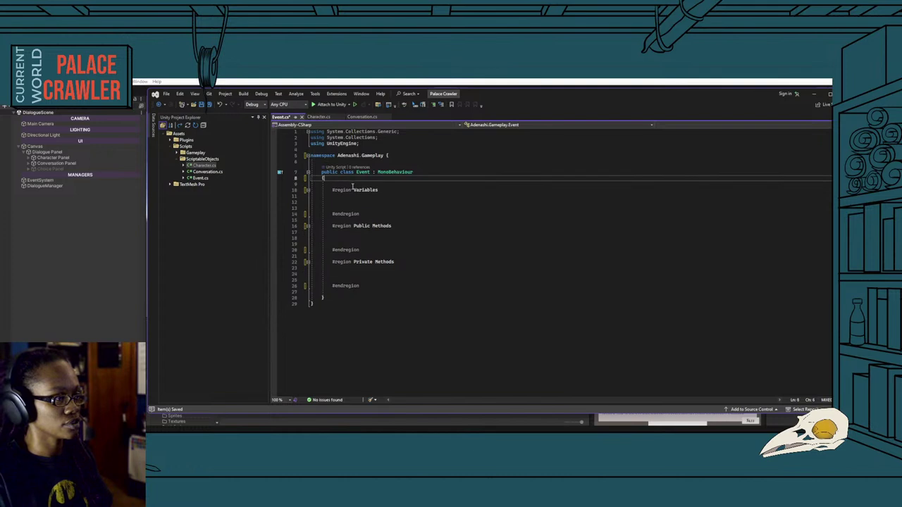
pyautogui.press('BackSpace')
pyautogui.click(353, 202)
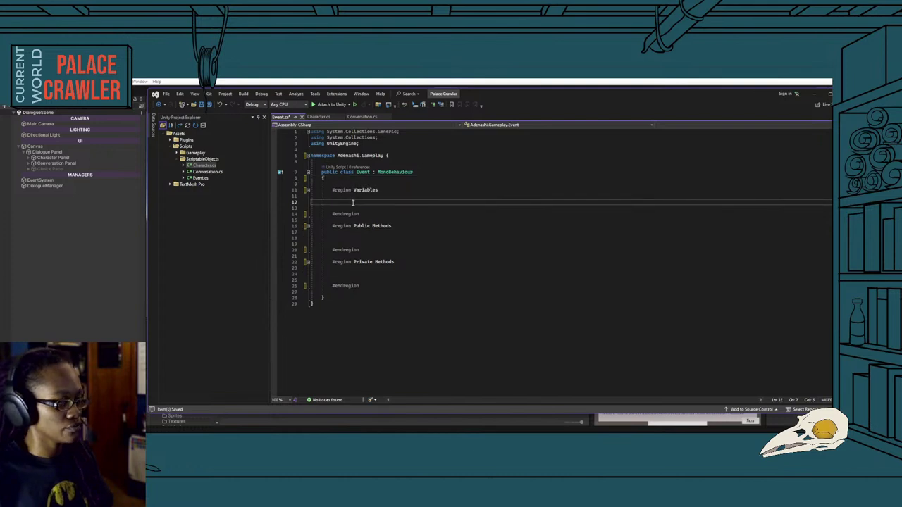
pyautogui.hotkey('ctrl', 's')
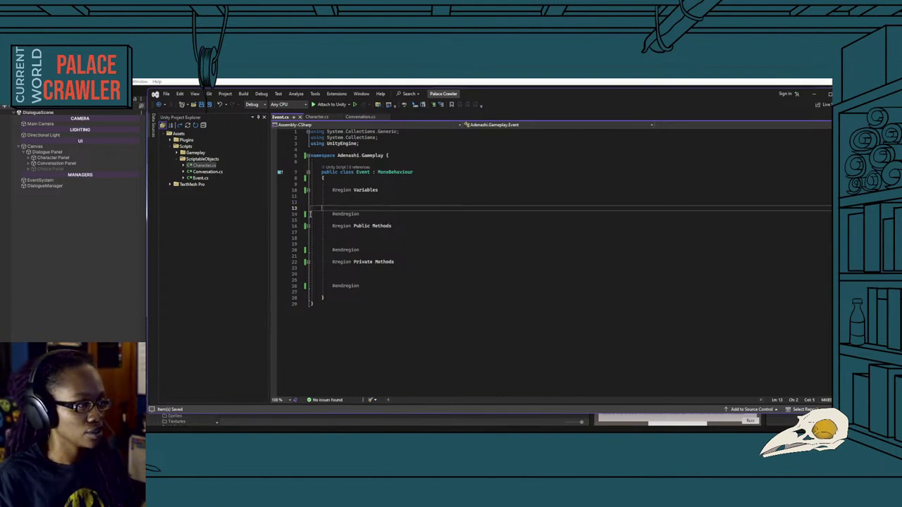
pyautogui.click(122, 255)
# Dismiss the ScriptableObjects folder's asset menu without creating anything, then select the Character script.
pyautogui.rightClick(362, 380)
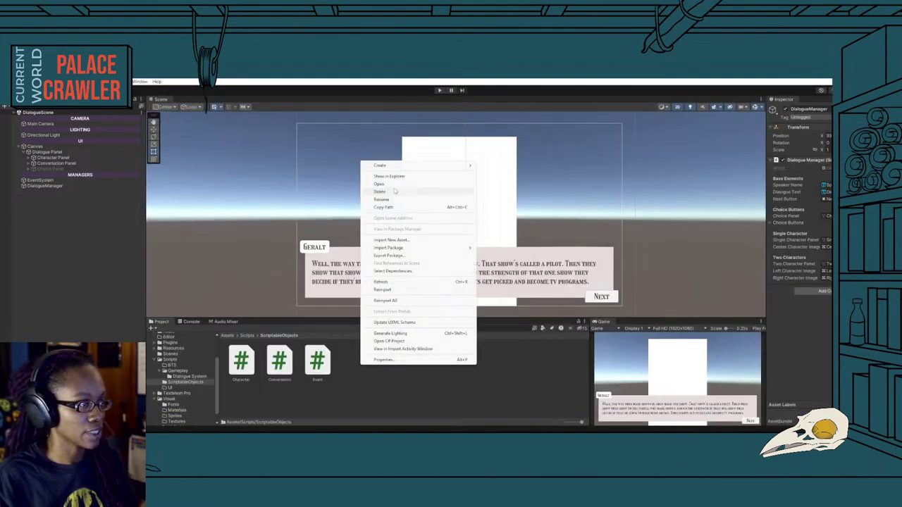
pyautogui.moveTo(474, 170)
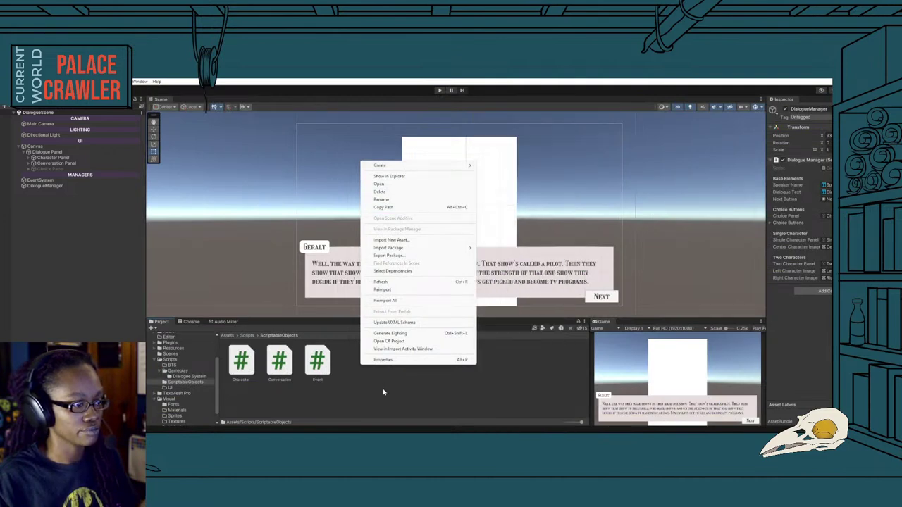
pyautogui.click(332, 384)
pyautogui.click(241, 363)
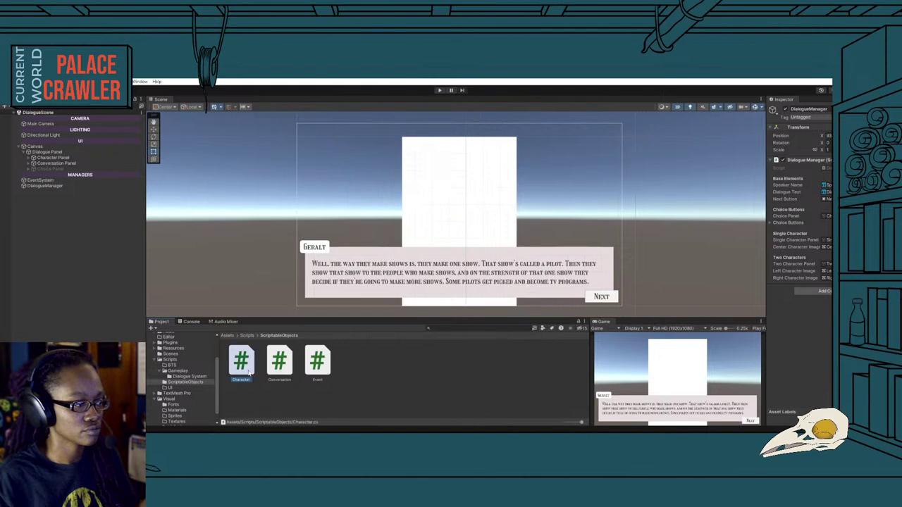
# Begin a 'public' field declaration on an indented line in Character.cs's Variables region.
pyautogui.hotkey('alt', 'Tab')
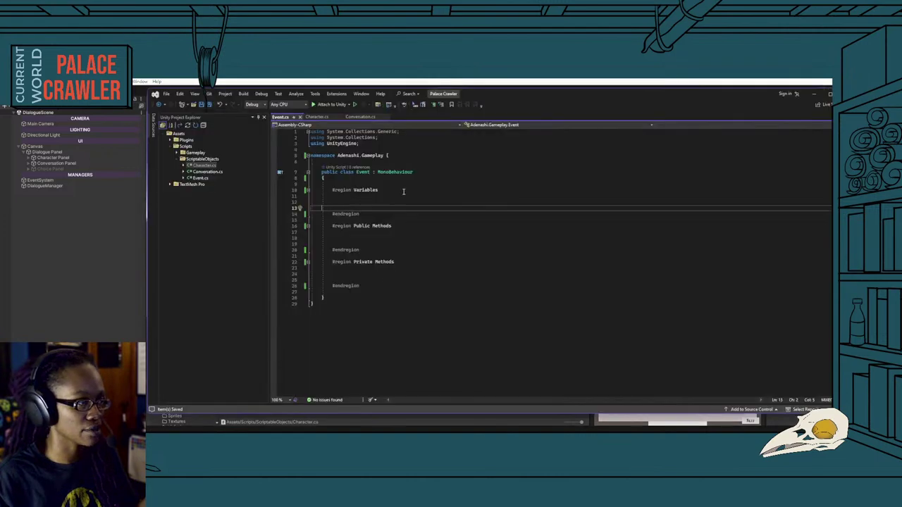
pyautogui.click(317, 117)
pyautogui.click(368, 201)
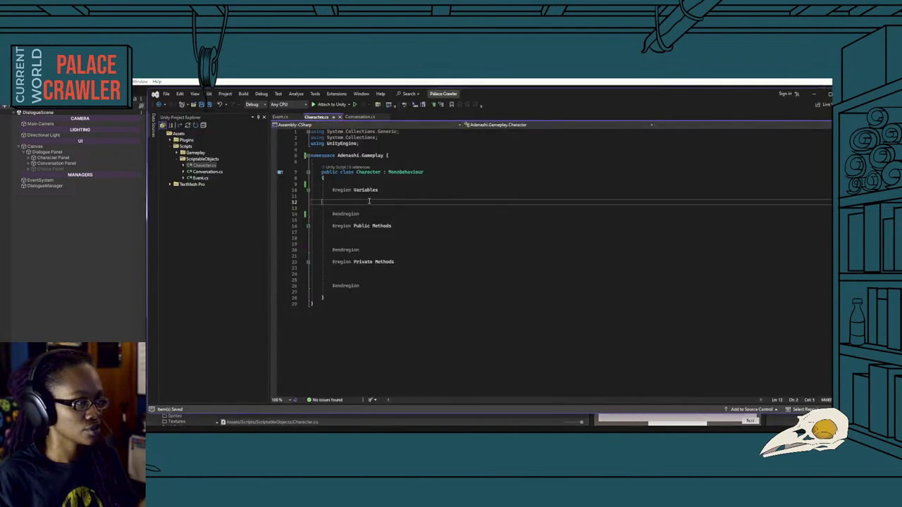
pyautogui.press('Tab')
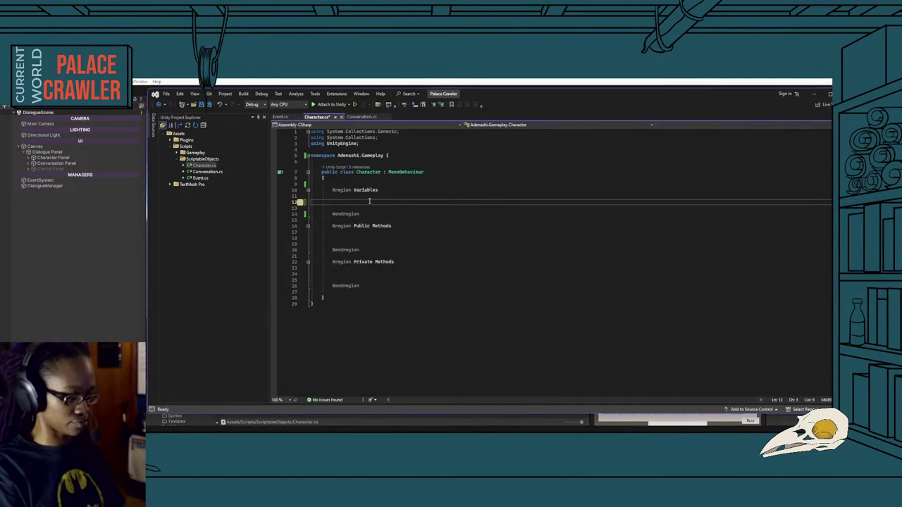
pyautogui.write('public f')
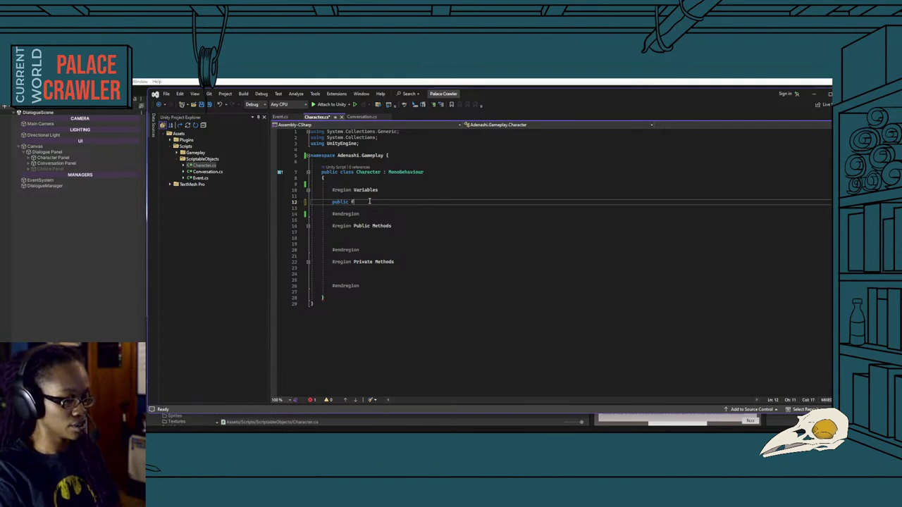
# Declare a public float RelationshipStatus with a [Range(-100,100)] attribute above it.
pyautogui.write('loat _relations')
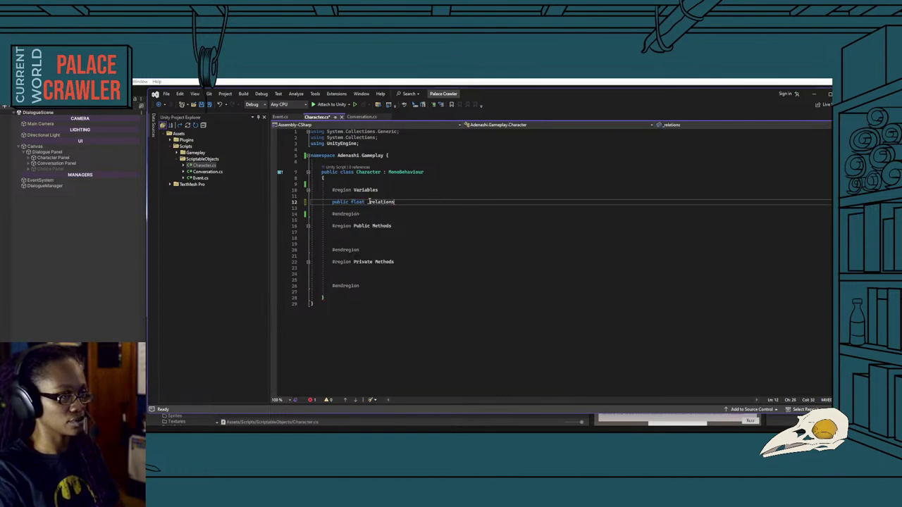
pyautogui.doubleClick(368, 202)
pyautogui.write('r')
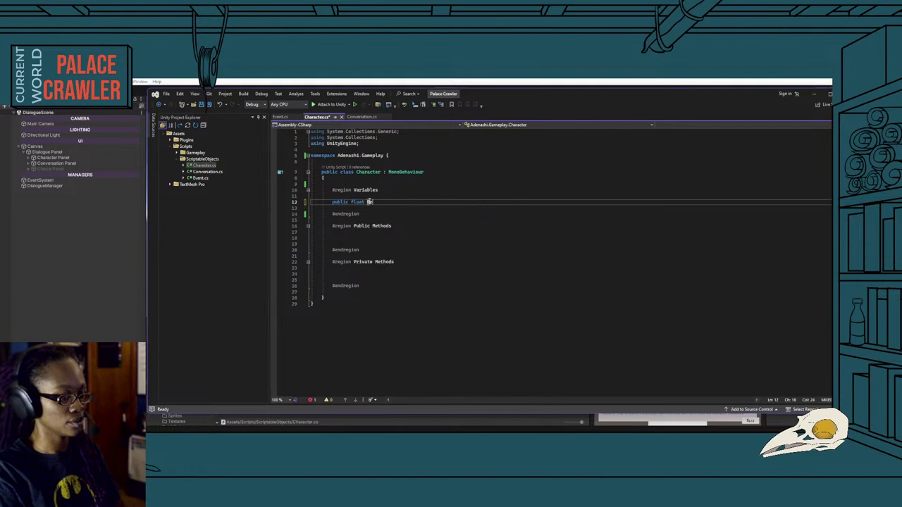
pyautogui.write('elationship')
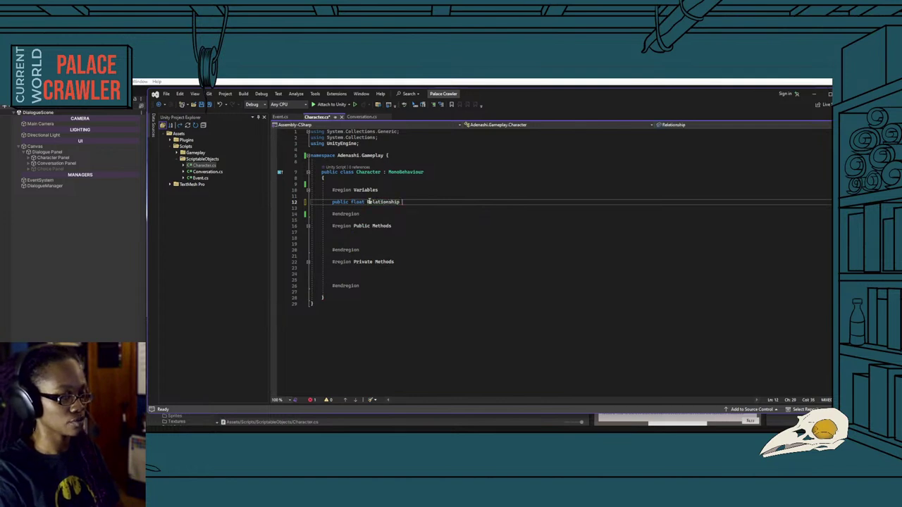
pyautogui.write('S')
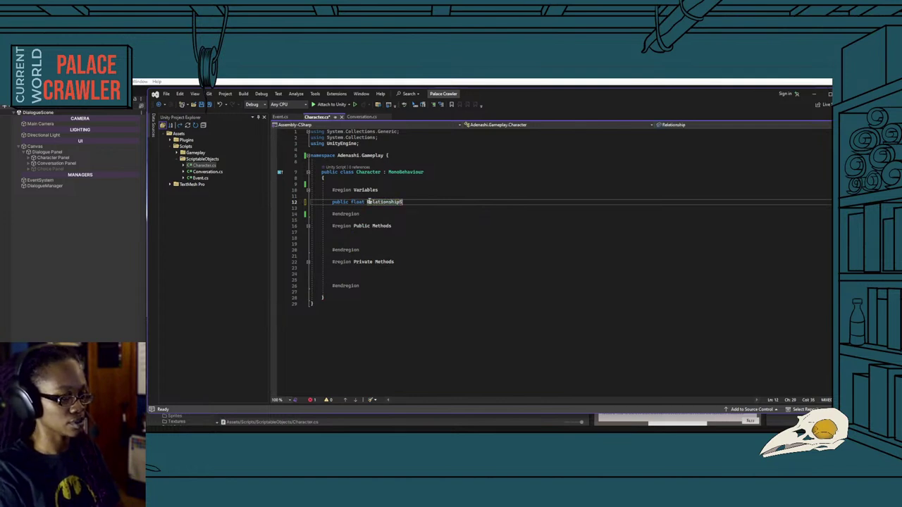
pyautogui.write('tatus;')
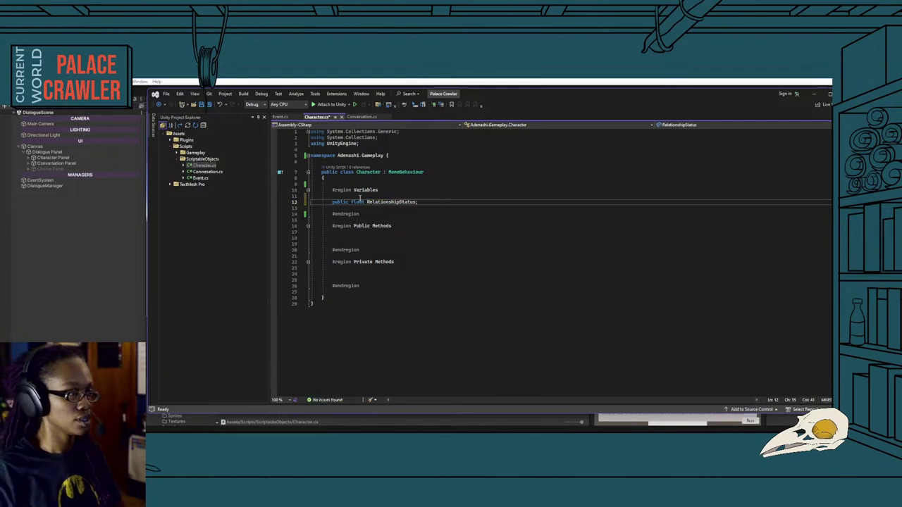
pyautogui.press('Up')
pyautogui.press('Return')
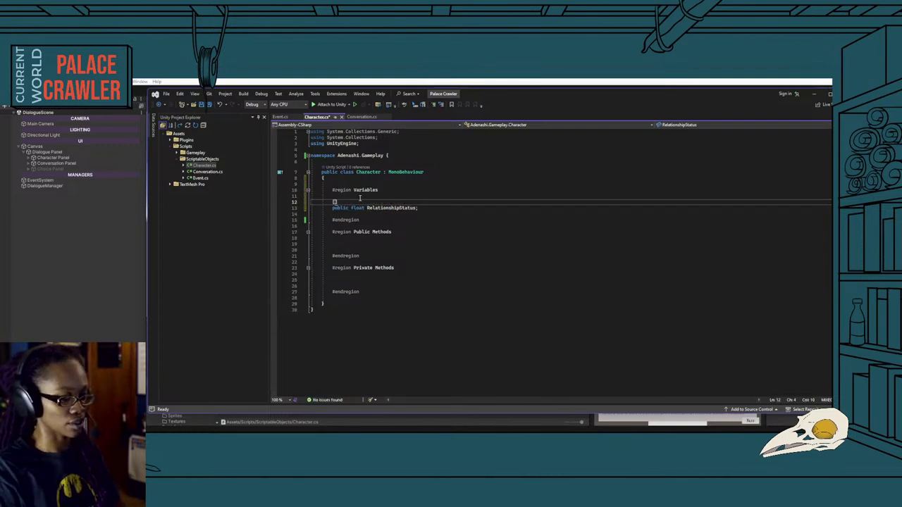
pyautogui.write('[Range(')
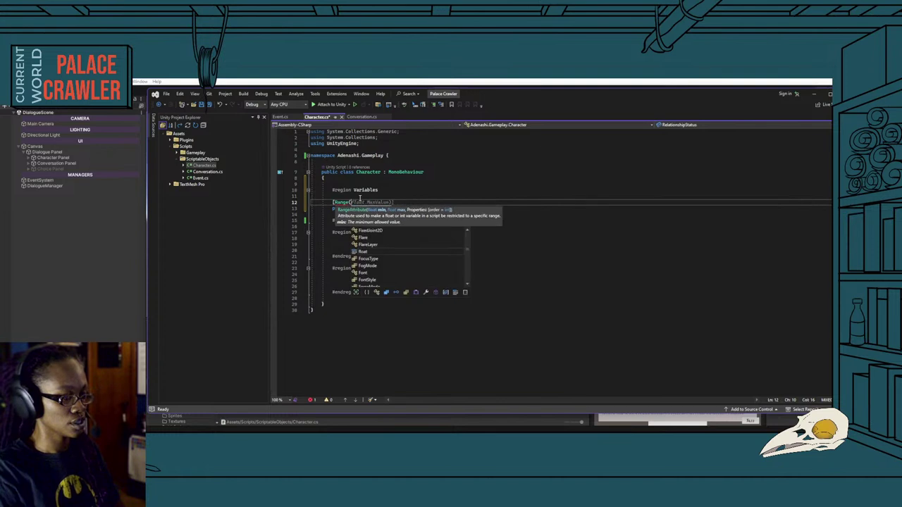
pyautogui.write('-100,')
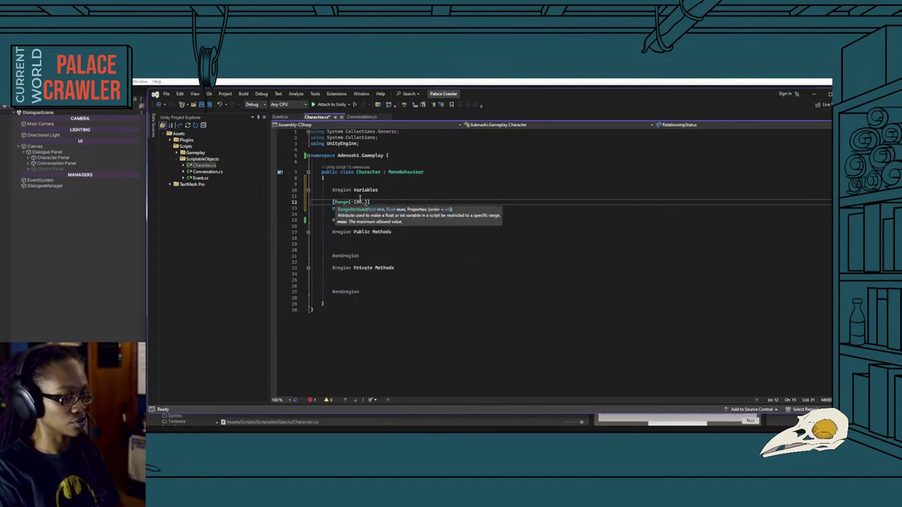
pyautogui.write('100')
# Add a [Header("Personal Details")] with public string CharacterName, then begin another string field.
pyautogui.click(396, 202)
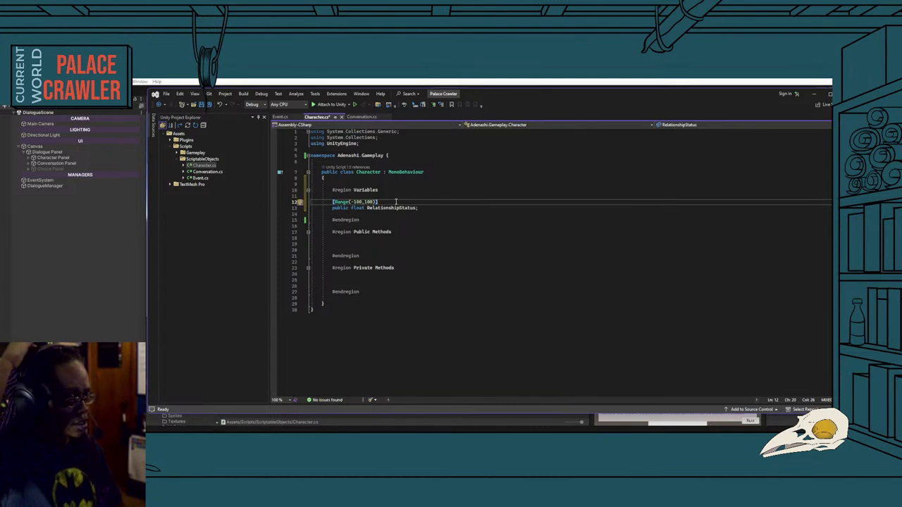
pyautogui.click(397, 195)
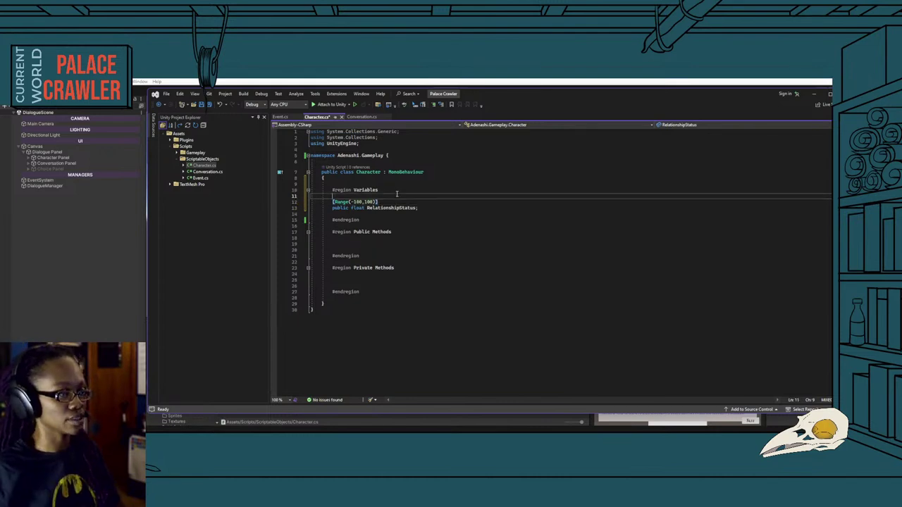
pyautogui.press('Return')
pyautogui.press('Up')
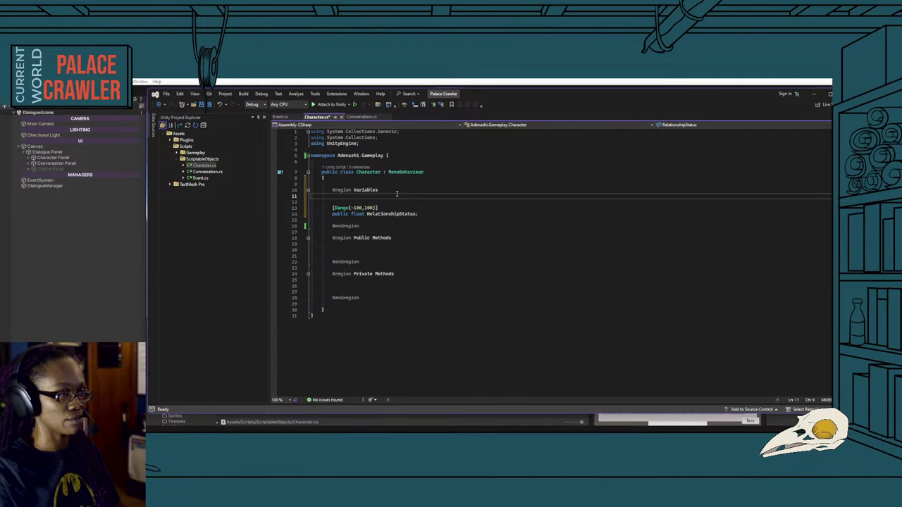
pyautogui.press('Return')
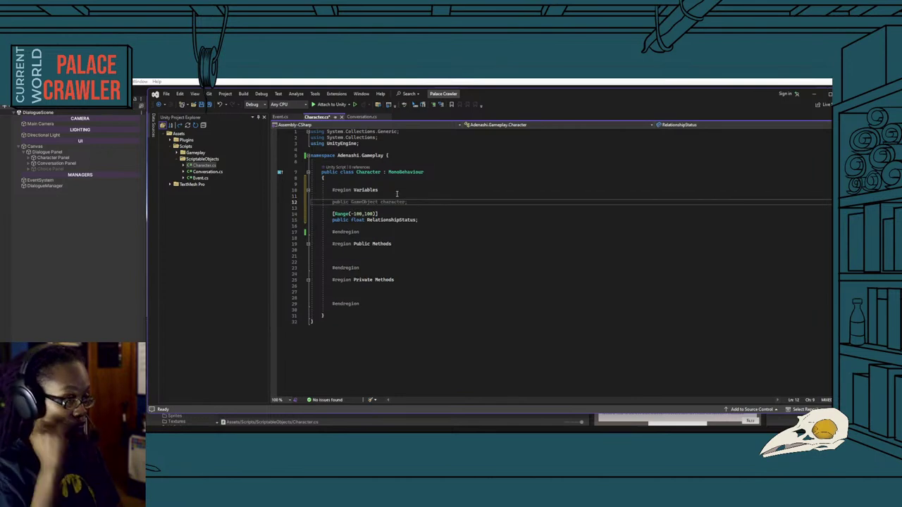
pyautogui.write('[Header')
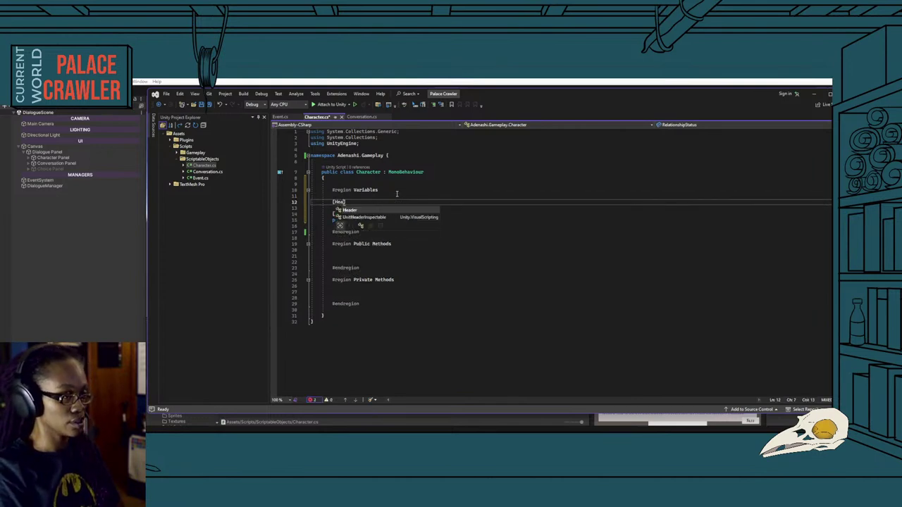
pyautogui.write('("')
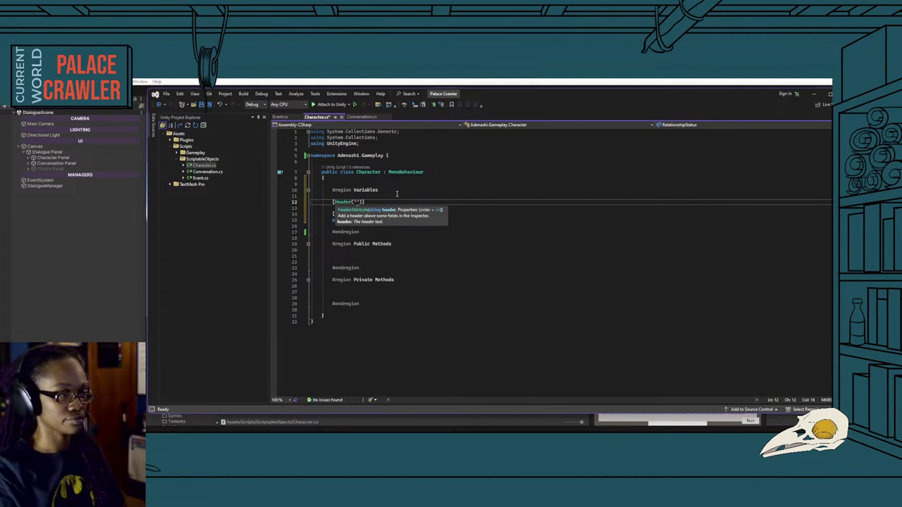
pyautogui.write('C')
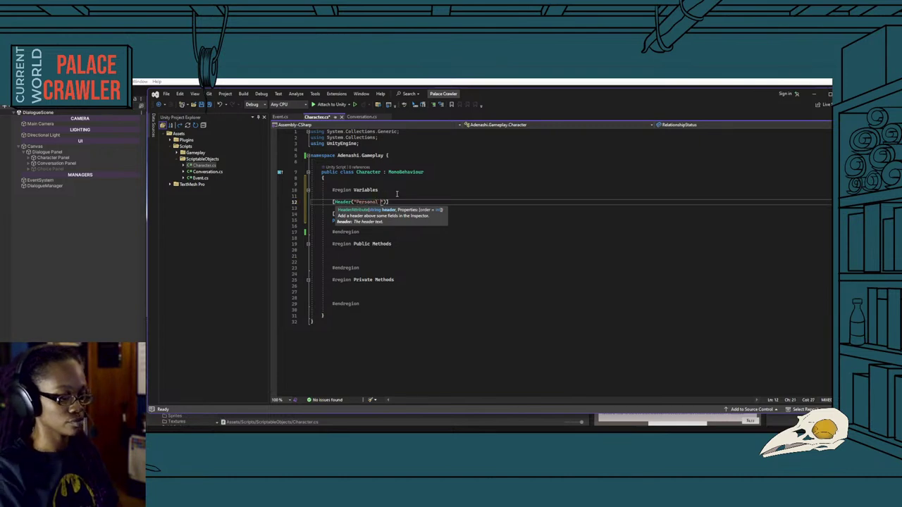
pyautogui.write(' Info')
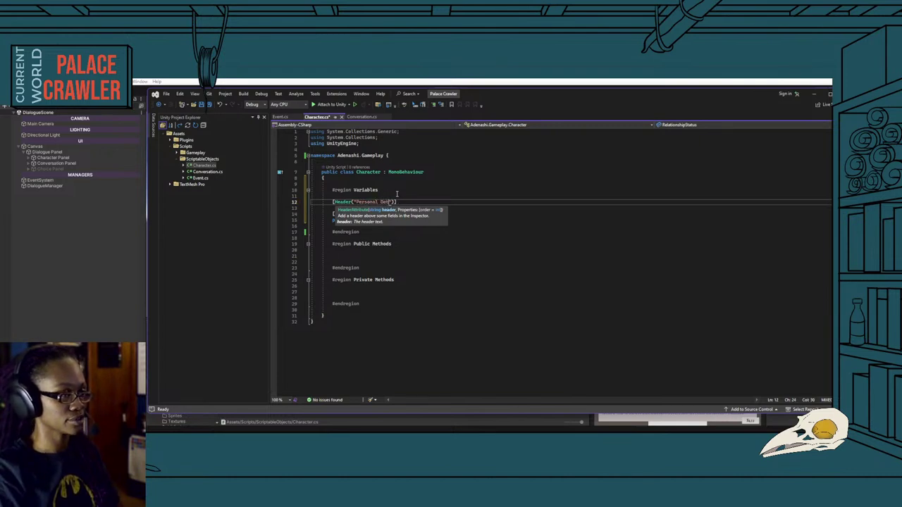
pyautogui.write('ails')
pyautogui.press('End')
pyautogui.press('Return')
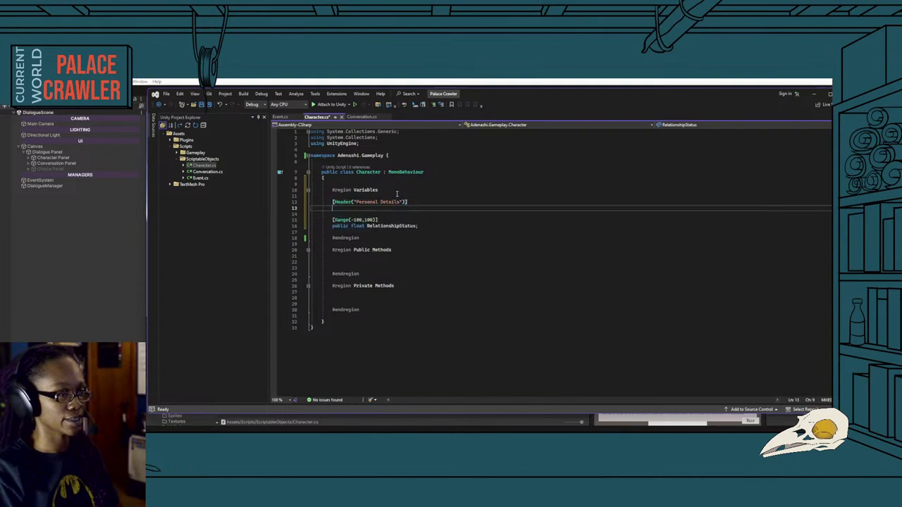
pyautogui.write('public s')
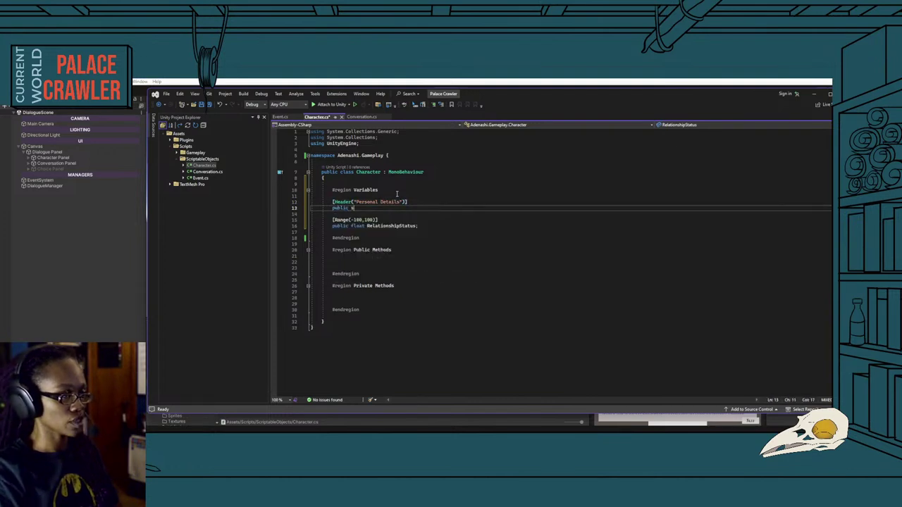
pyautogui.write('tring ')
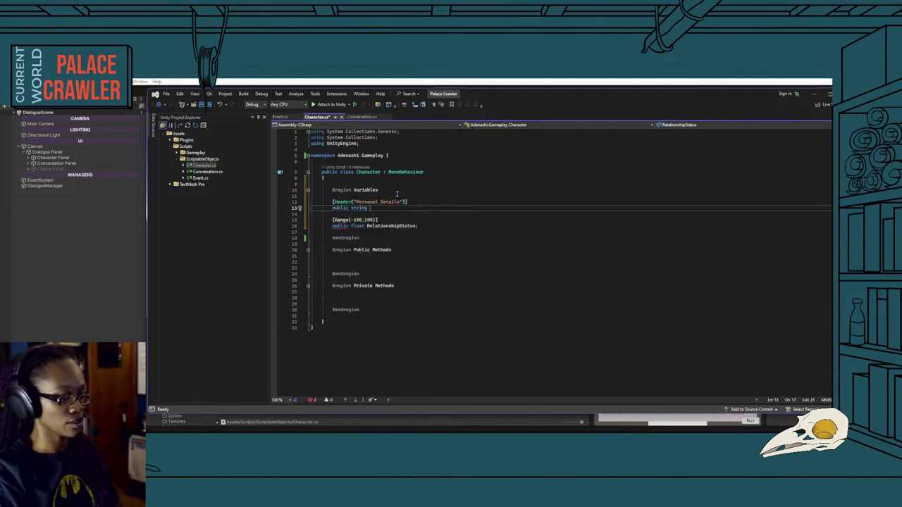
pyautogui.write('CharacterN')
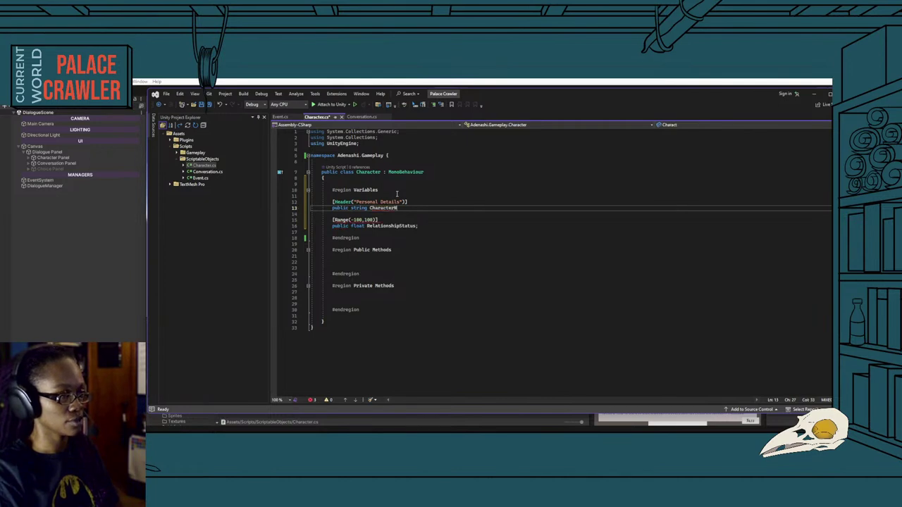
pyautogui.write('ame;')
pyautogui.press('Return')
pyautogui.write('publ')
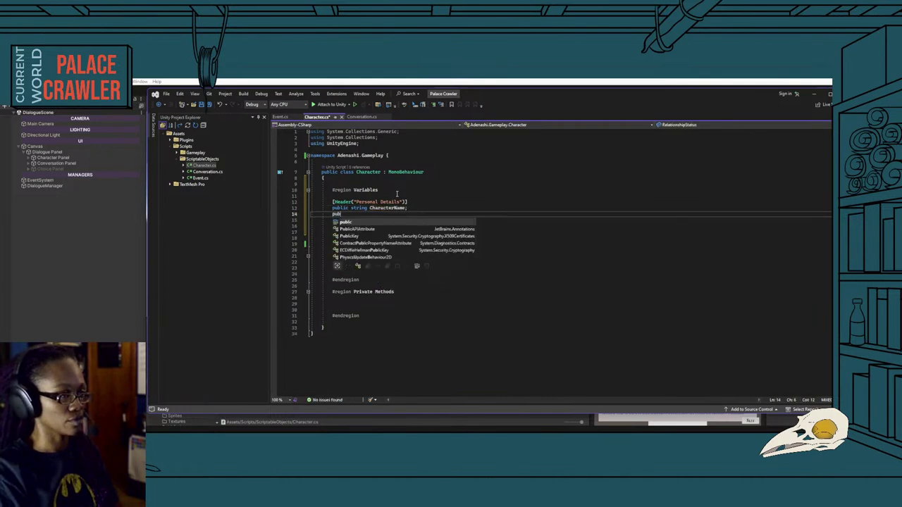
pyautogui.write('ic str')
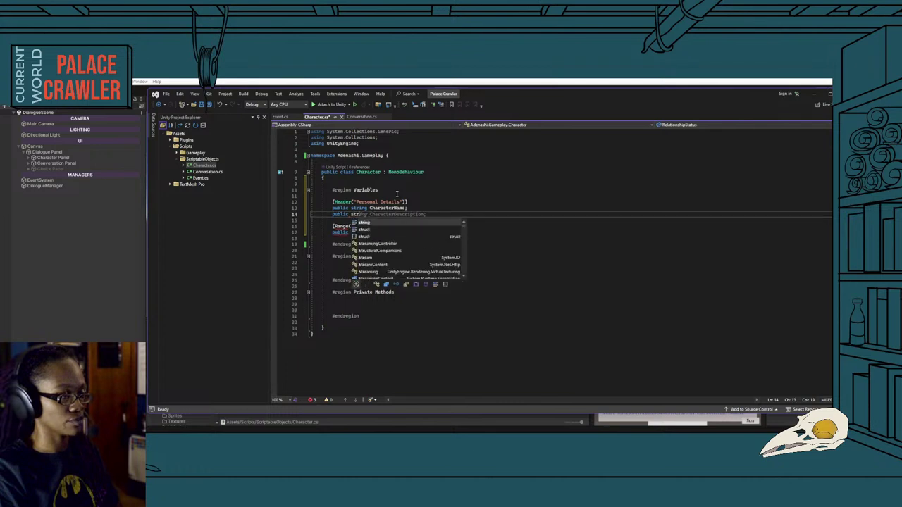
pyautogui.write('ing ')
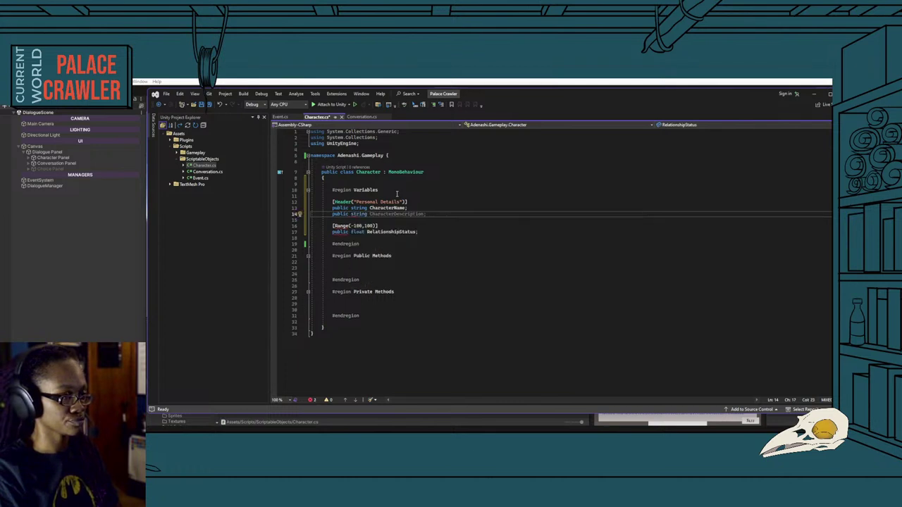
pyautogui.write('Maj')
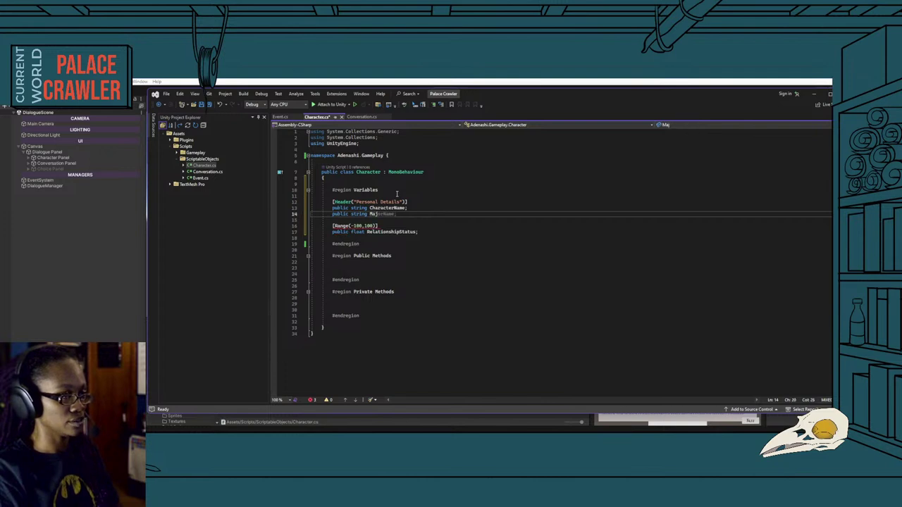
pyautogui.press('BackSpace')
# Complete the field as 'public string MainAffiliation;'.
pyautogui.write('inA')
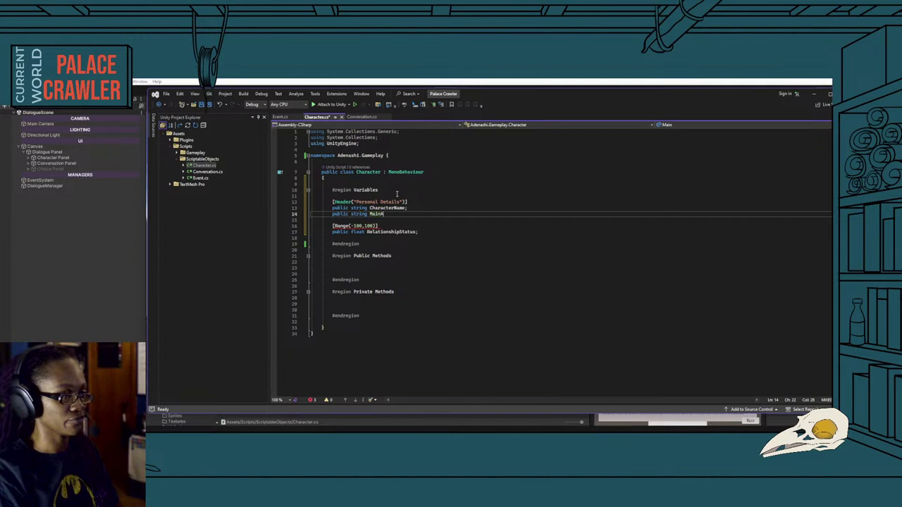
pyautogui.write('ffiliation;')
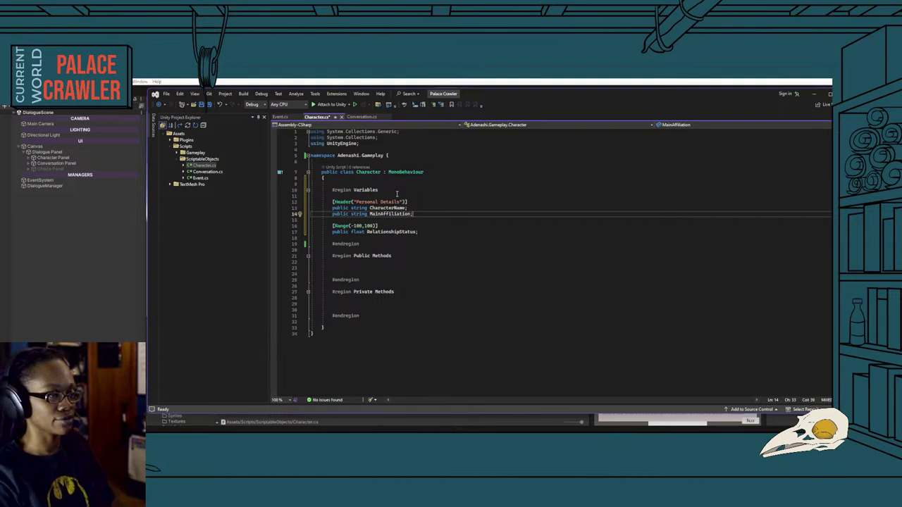
# Add 'public Sprite[] CharacterSprites;' on a new line below MainAffiliation.
pyautogui.press('Return')
pyautogui.write('public')
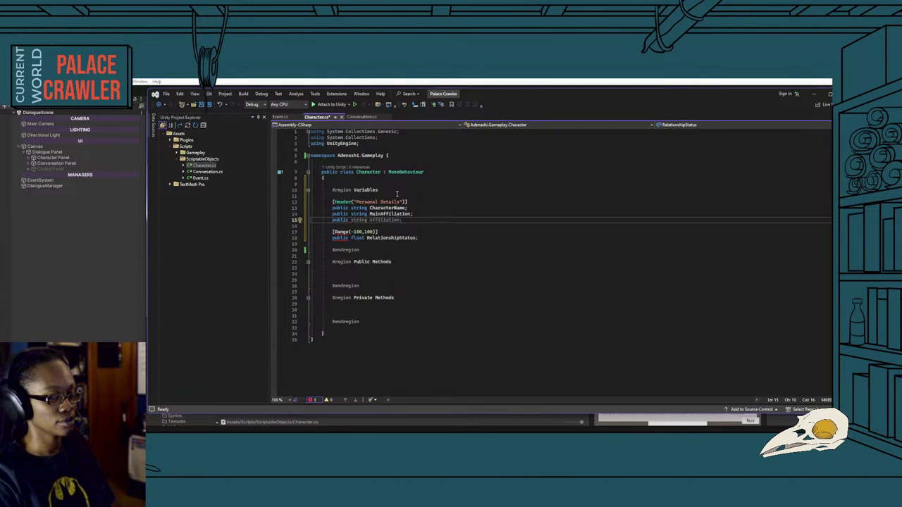
pyautogui.write('Sprite')
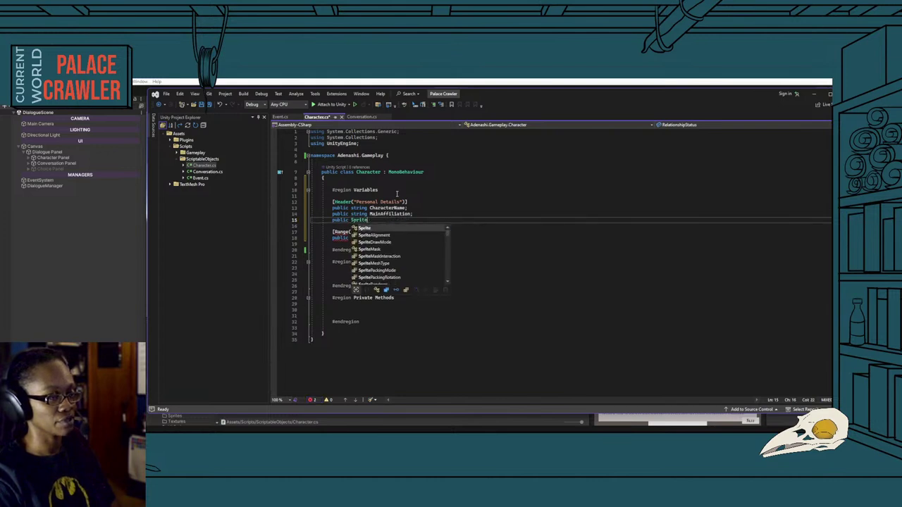
pyautogui.write('[] ')
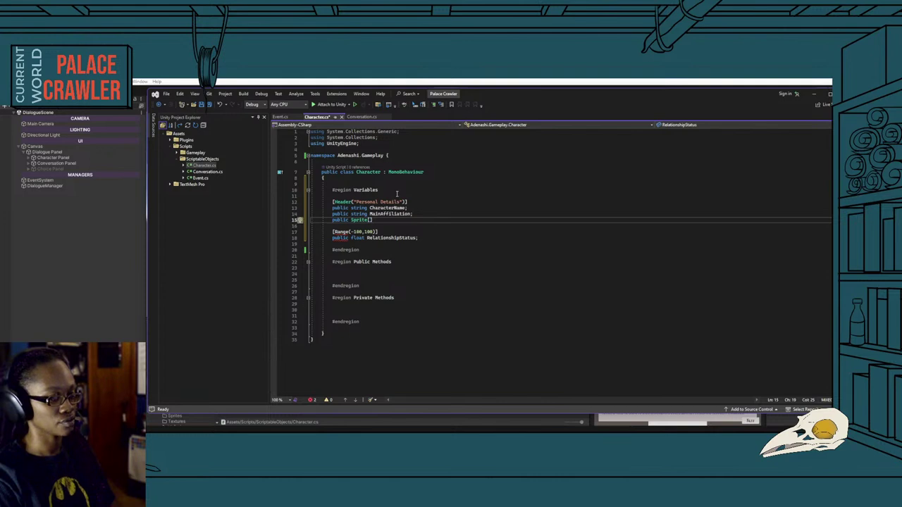
pyautogui.write('Character')
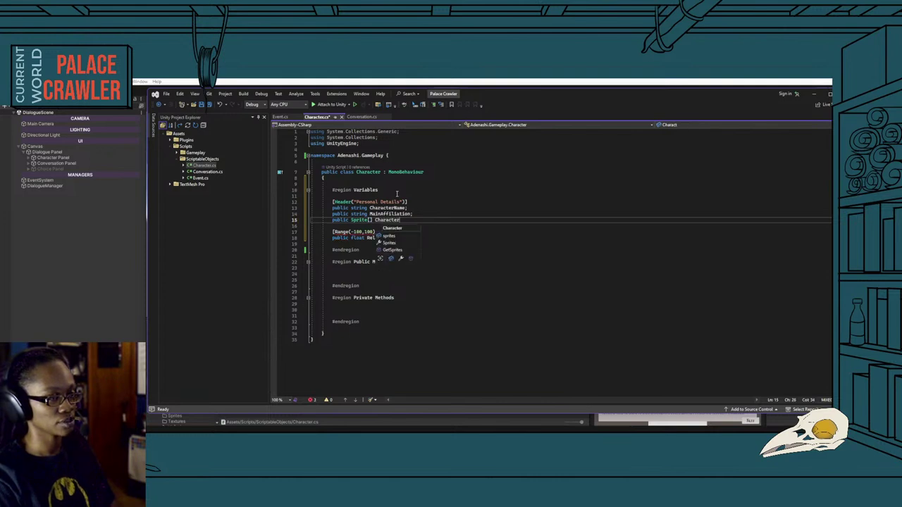
pyautogui.write('Sprites;')
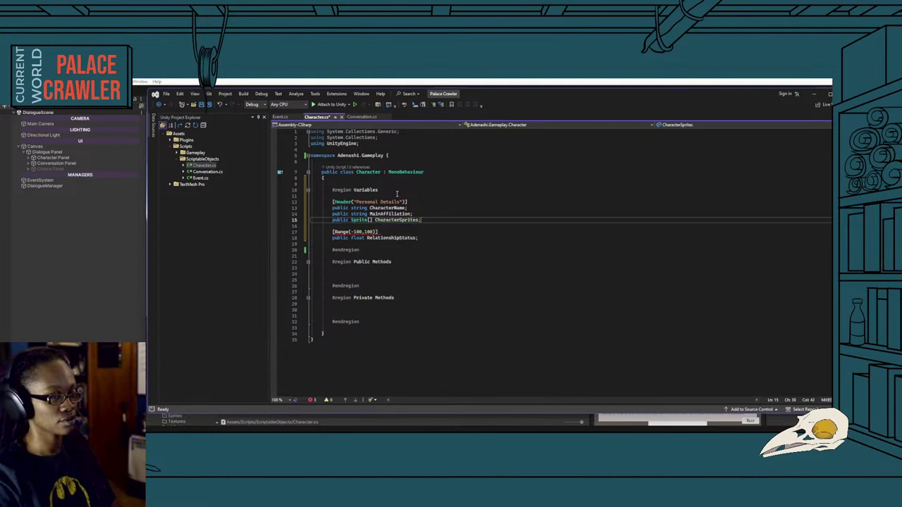
# Insert a [Header("Gameplay Details")] attribute above the RelationshipStatus Range line.
pyautogui.click(401, 226)
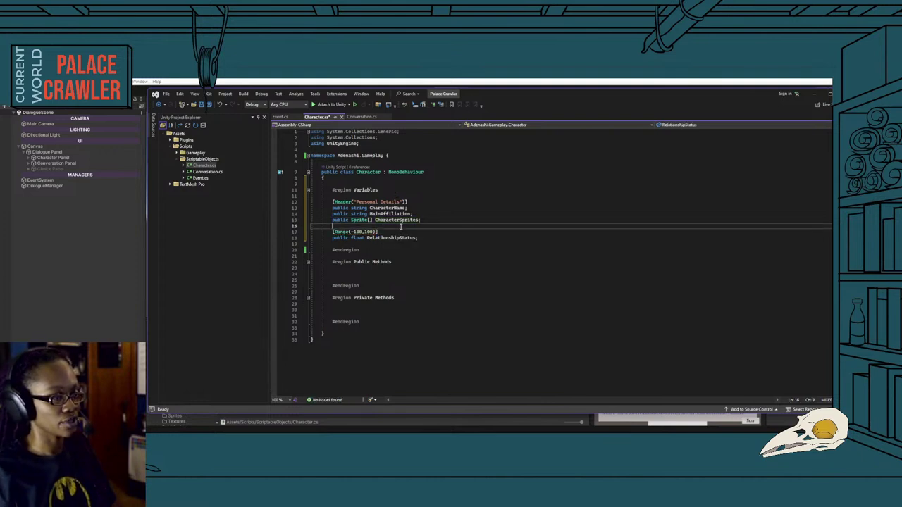
pyautogui.press('Return')
pyautogui.write('H')
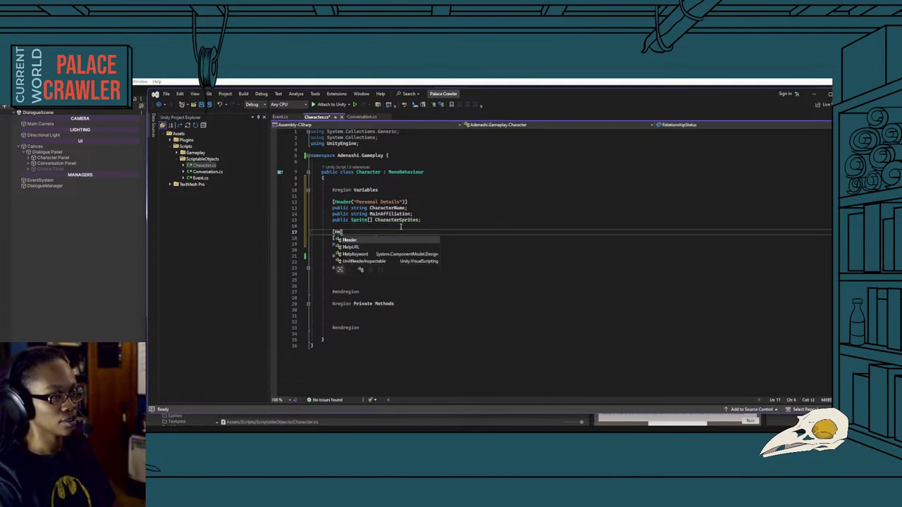
pyautogui.write('ea')
pyautogui.write('("')
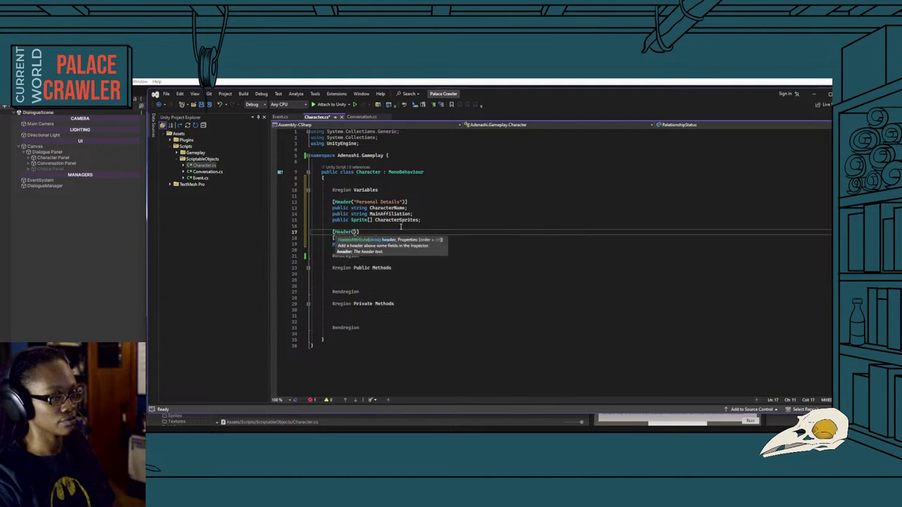
pyautogui.write('R')
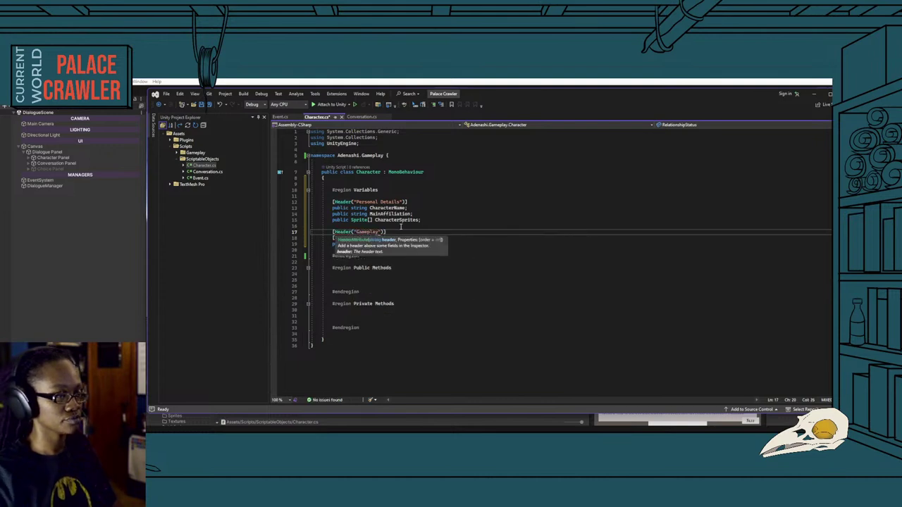
pyautogui.write(' Details')
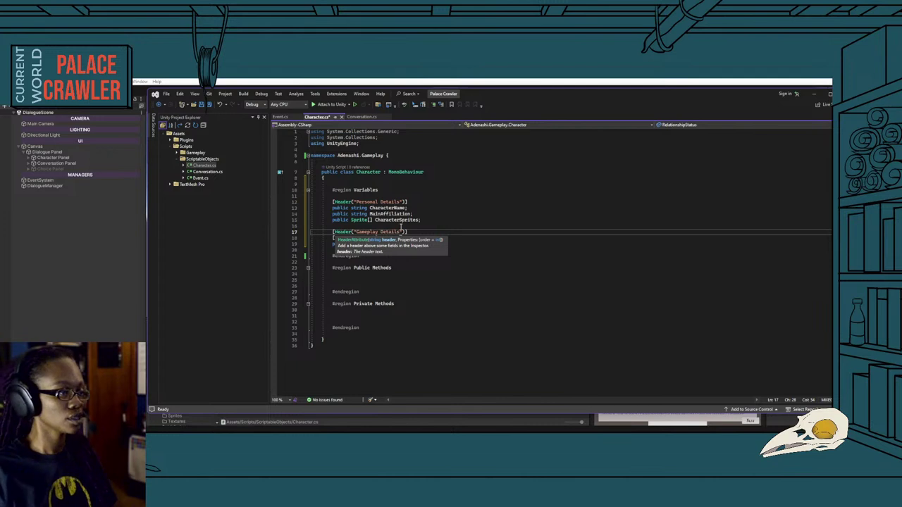
pyautogui.click(436, 226)
# Below RelationshipStatus, add a [Header("Dialogue")] with 'public Conversation[] AvailableConversations;'.
pyautogui.click(430, 244)
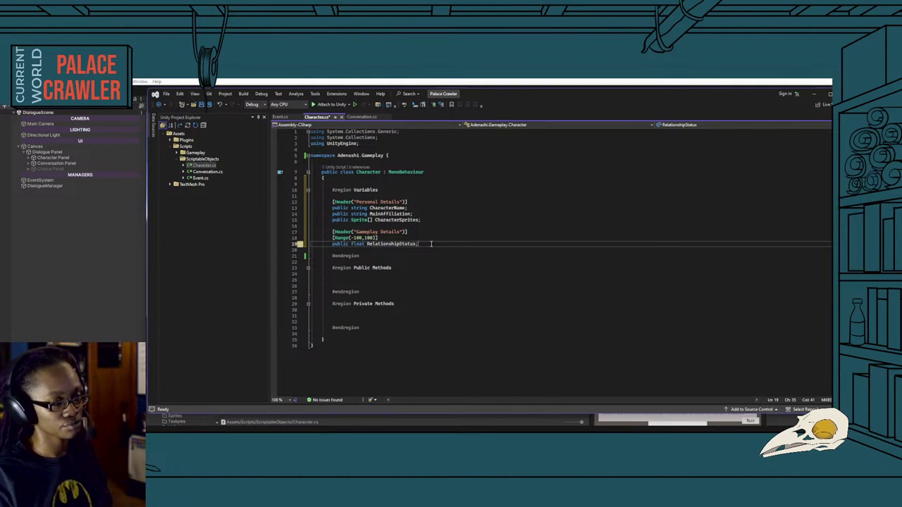
pyautogui.press('Return')
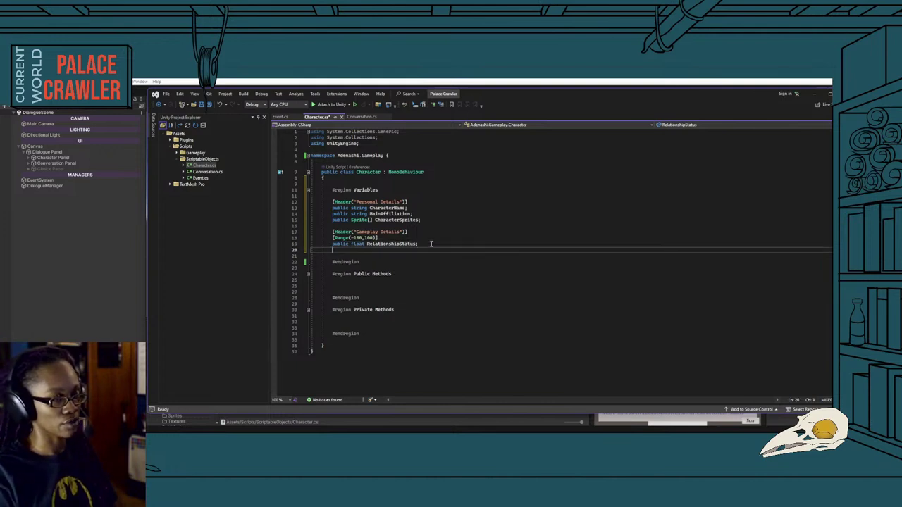
pyautogui.press('Return')
pyautogui.write('[Header')
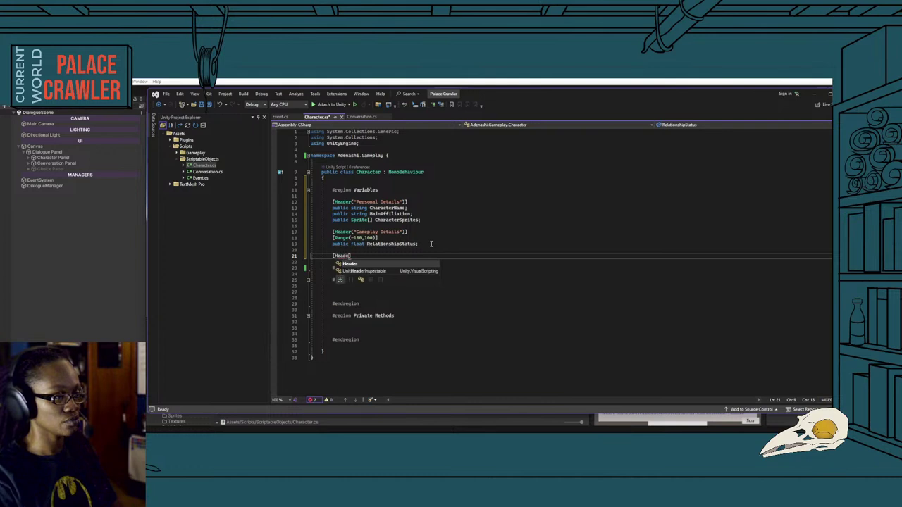
pyautogui.write('(')
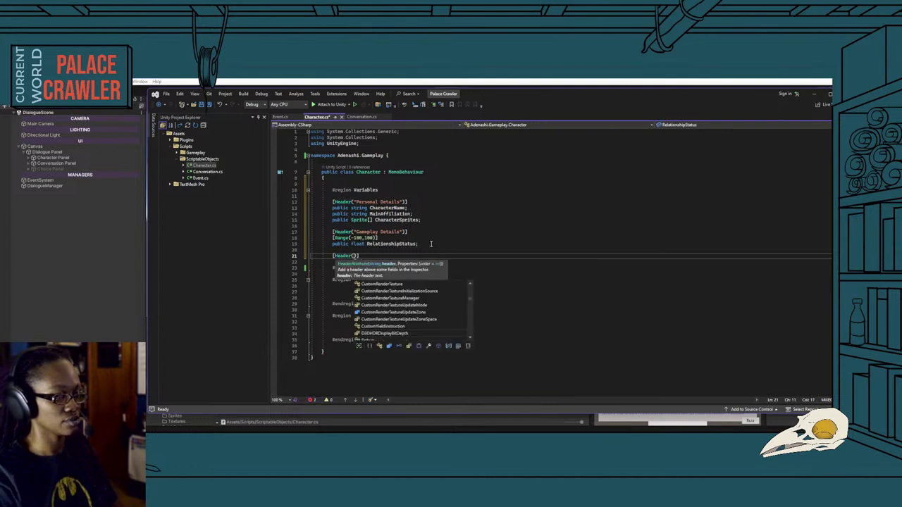
pyautogui.write('"Dialogue')
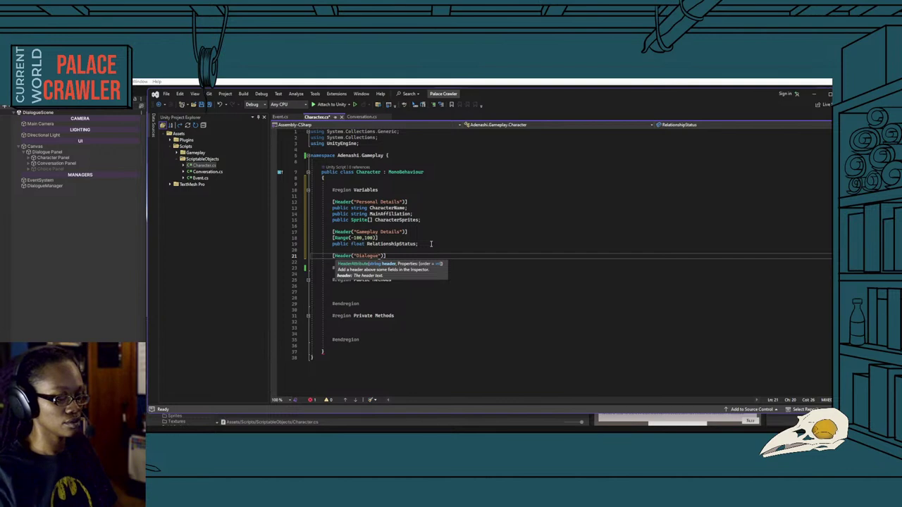
pyautogui.press('End')
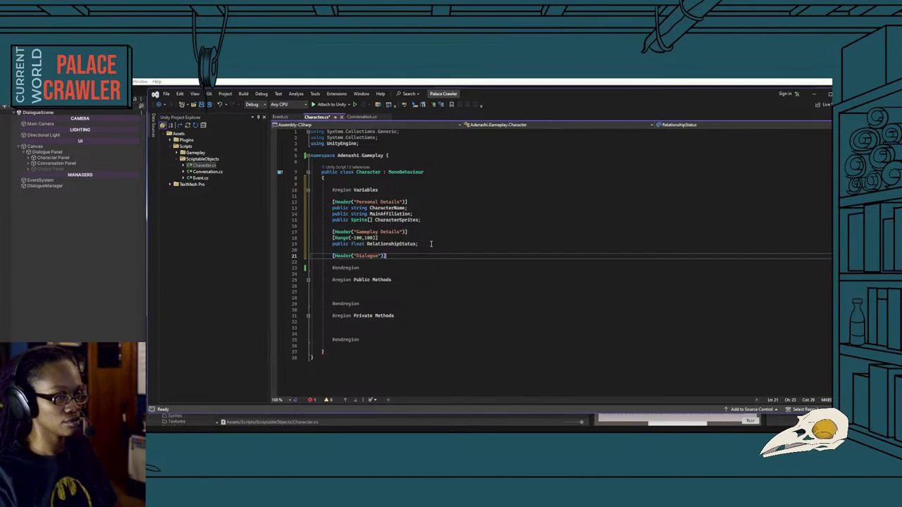
pyautogui.press('Return')
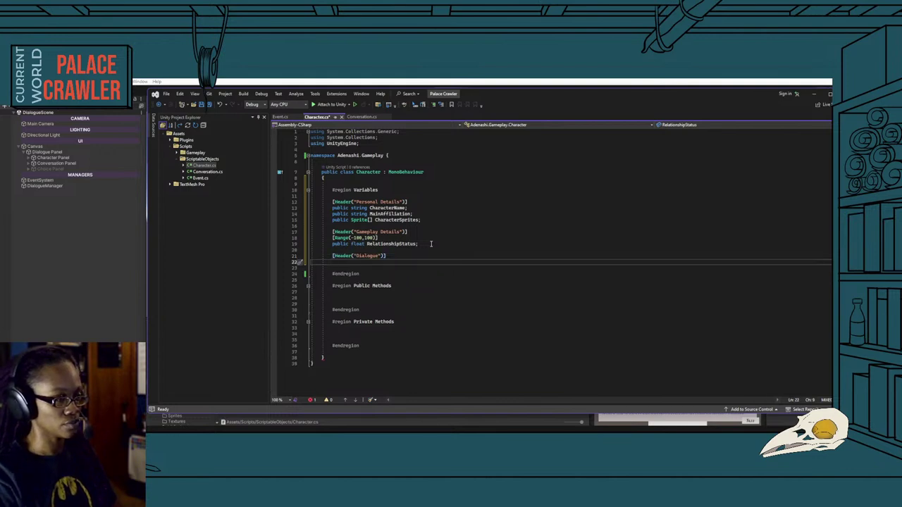
pyautogui.write('public ')
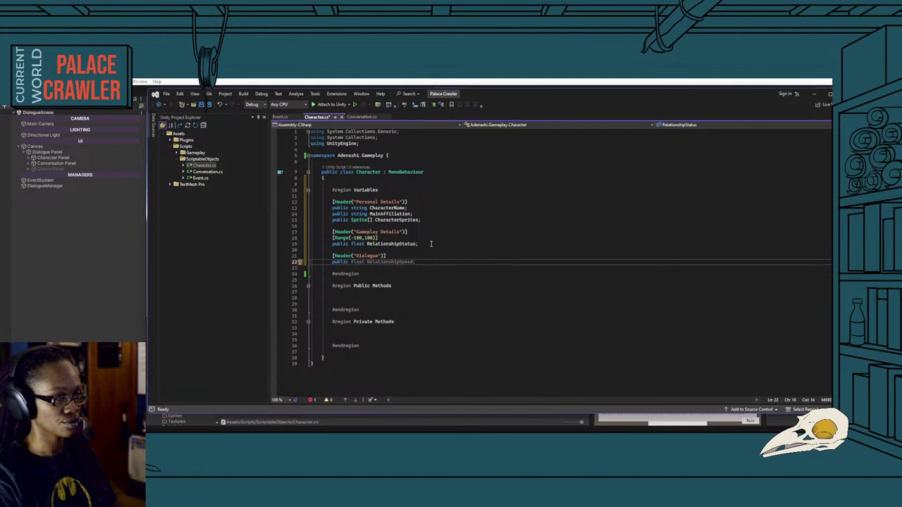
pyautogui.write('Conversatio')
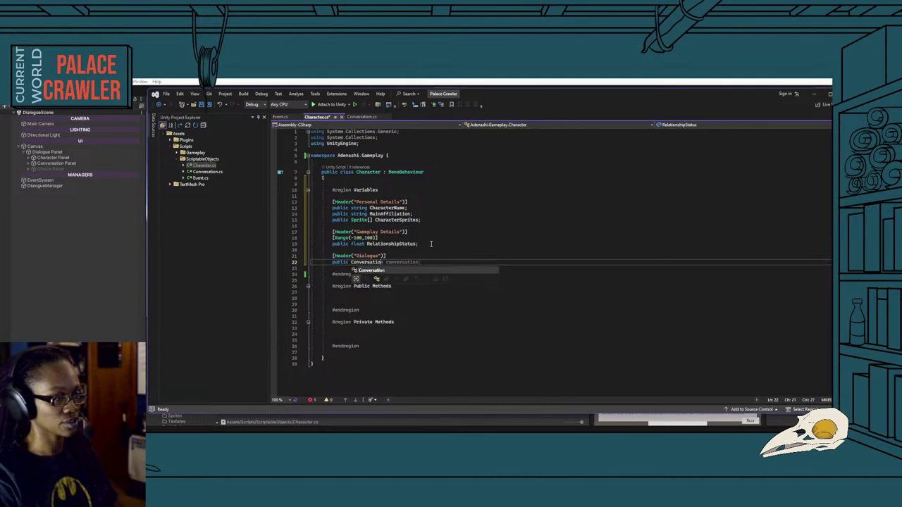
pyautogui.write('n[] ')
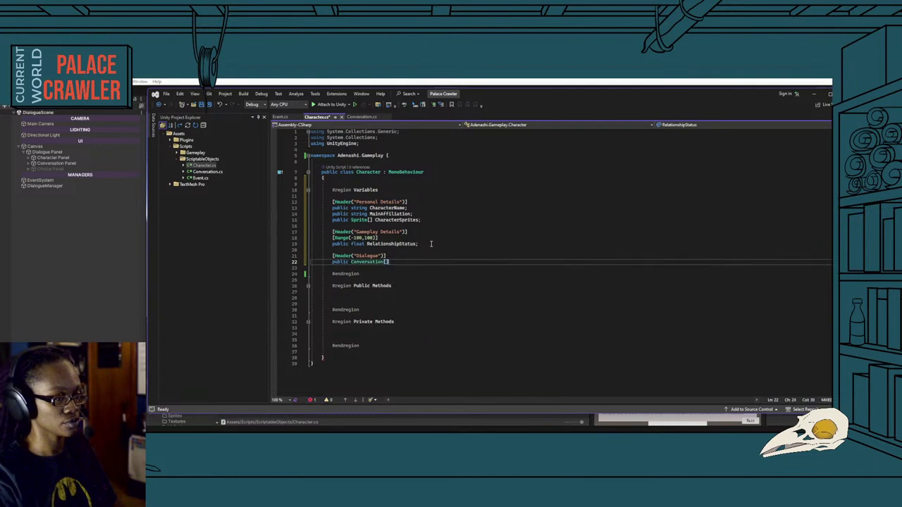
pyautogui.write('Available')
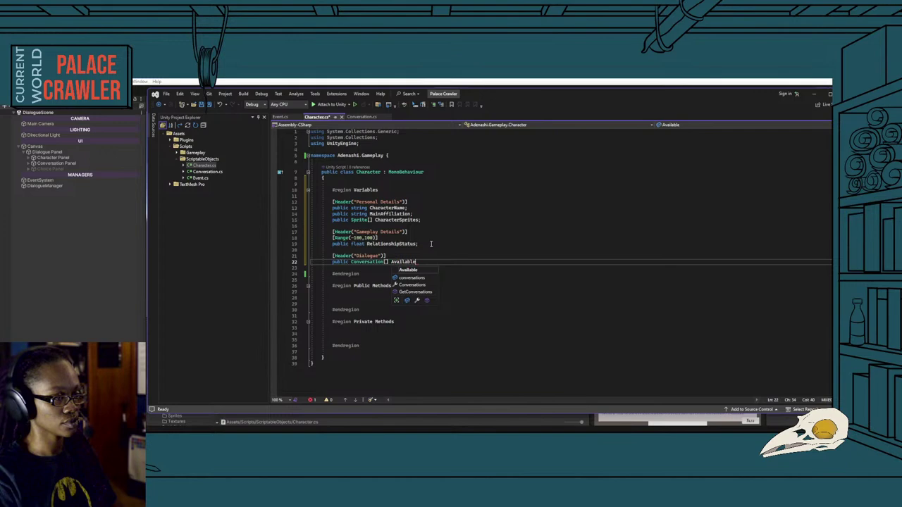
pyautogui.write('Conversations')
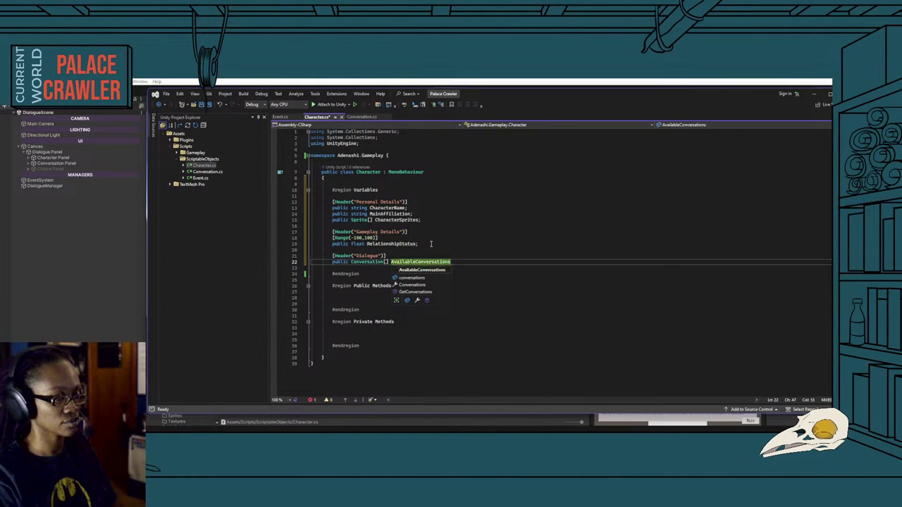
pyautogui.write(';')
pyautogui.click(384, 304)
pyautogui.click(384, 292)
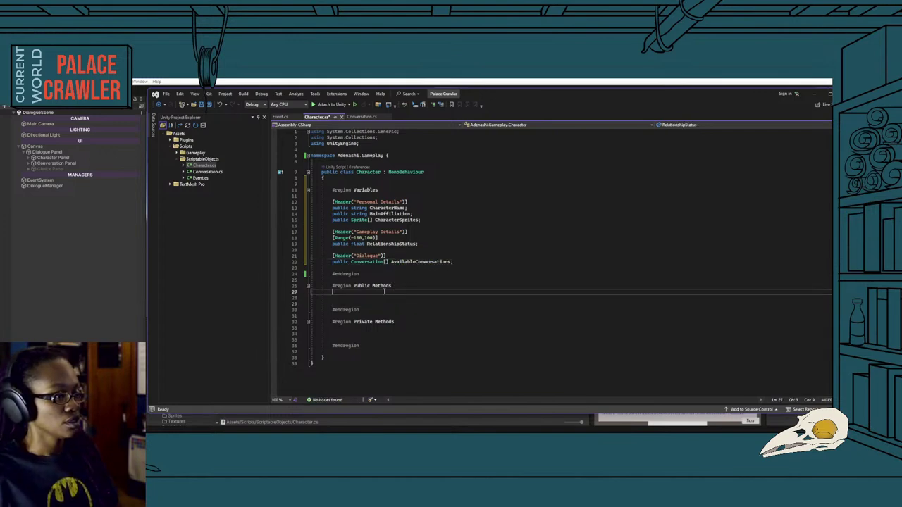
# Save Character.cs and change its base class from MonoBehaviour to ScriptableObject.
pyautogui.hotkey('ctrl', 's')
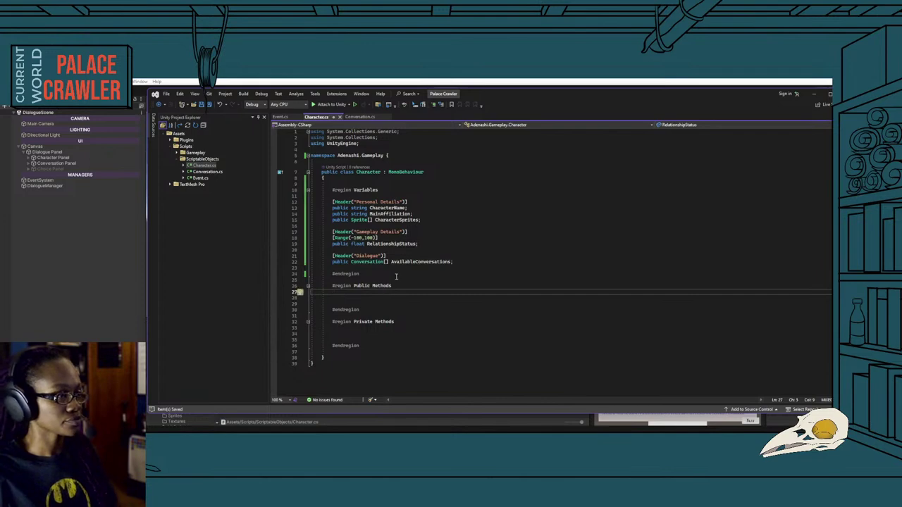
pyautogui.doubleClick(423, 173)
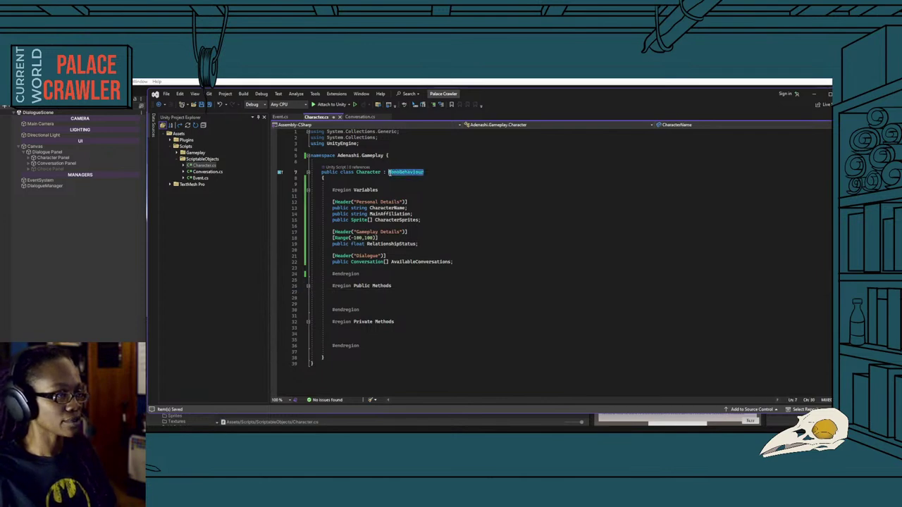
pyautogui.press('BackSpace')
pyautogui.write('Sc')
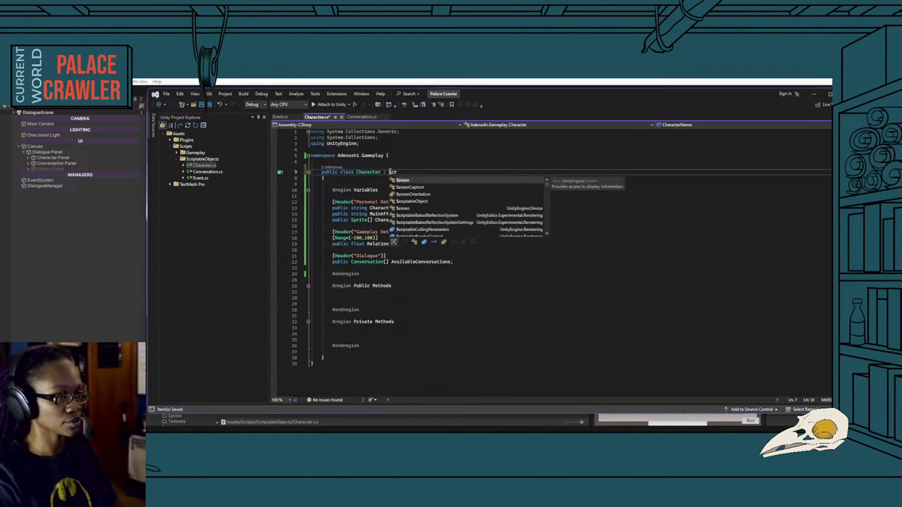
pyautogui.write('r')
pyautogui.press('Tab')
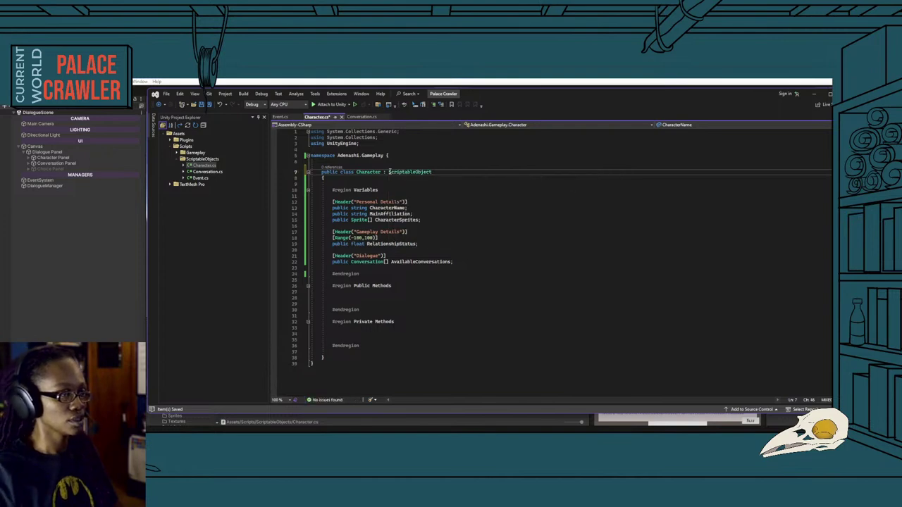
# Add [CreateAssetMenu(fileName = "New Character", menuName = "Scriptable Objects/Character")] above the Character class.
pyautogui.click(390, 162)
pyautogui.press('Return')
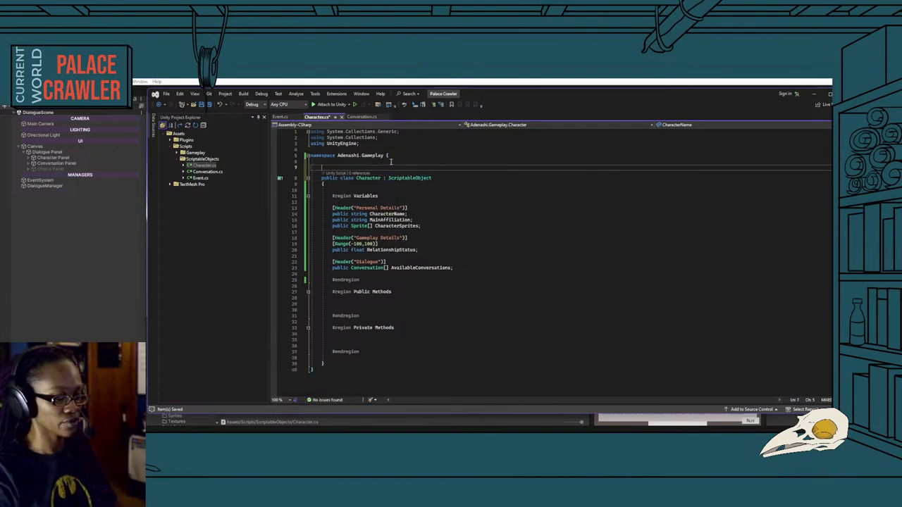
pyautogui.write('[Crate')
pyautogui.press('Return')
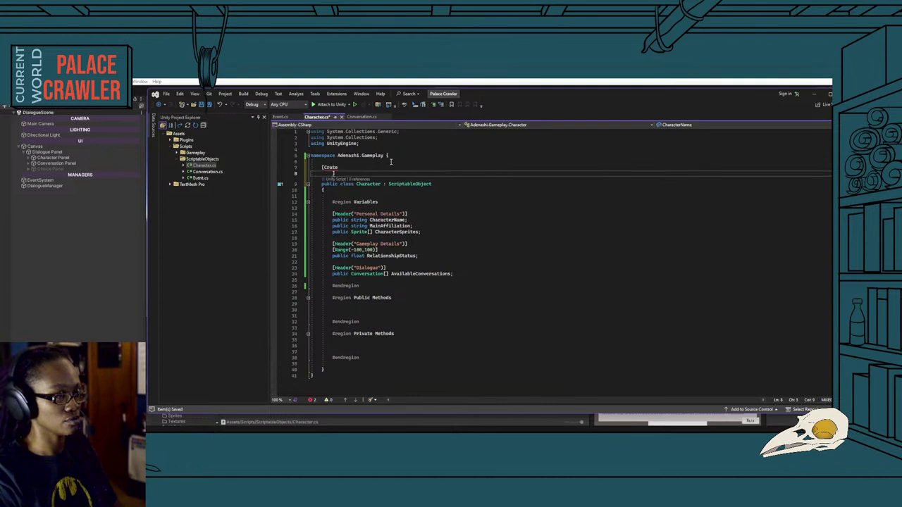
pyautogui.press('BackSpace')
pyautogui.press('BackSpace')
pyautogui.press('BackSpace')
pyautogui.press('BackSpace')
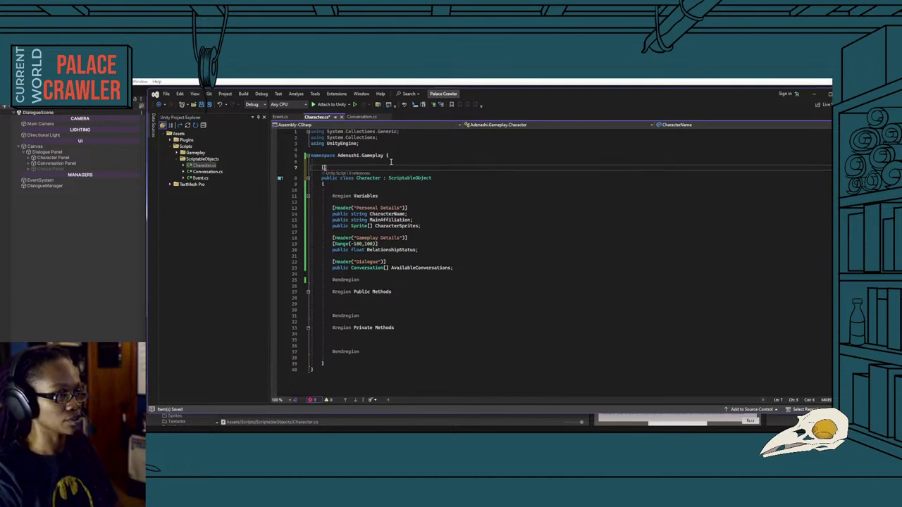
pyautogui.write('Create')
pyautogui.press('Tab')
pyautogui.write('(')
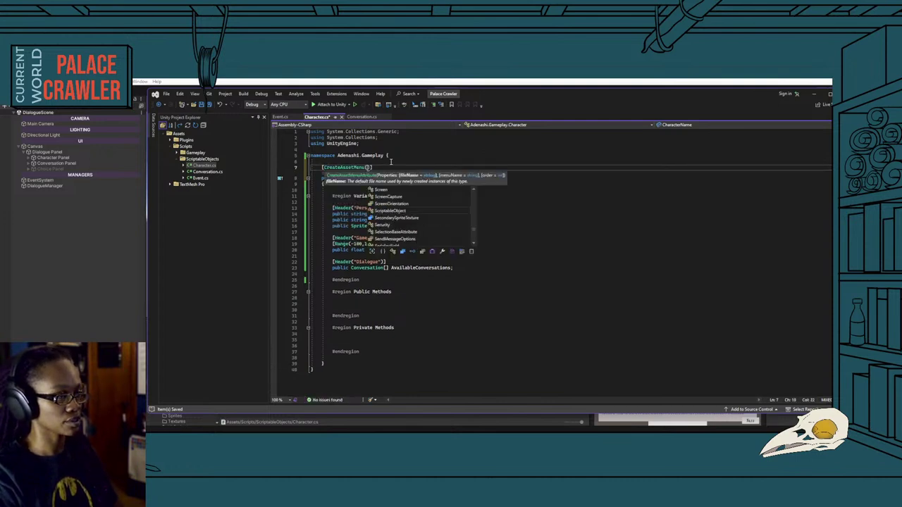
pyautogui.write('fileName = ')
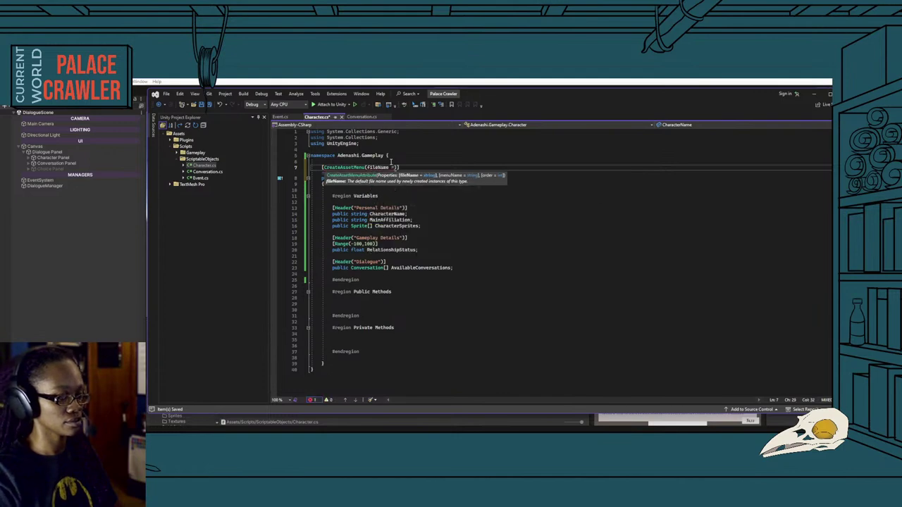
pyautogui.write('"')
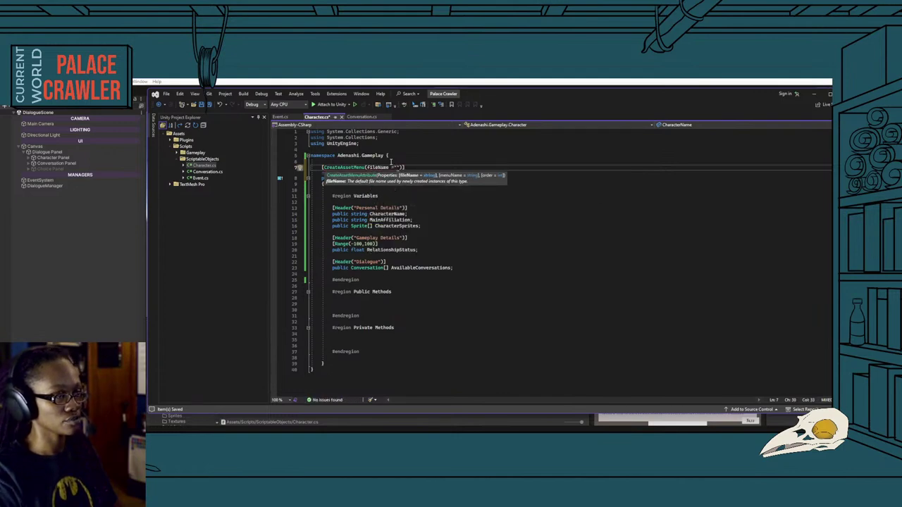
pyautogui.write('New ')
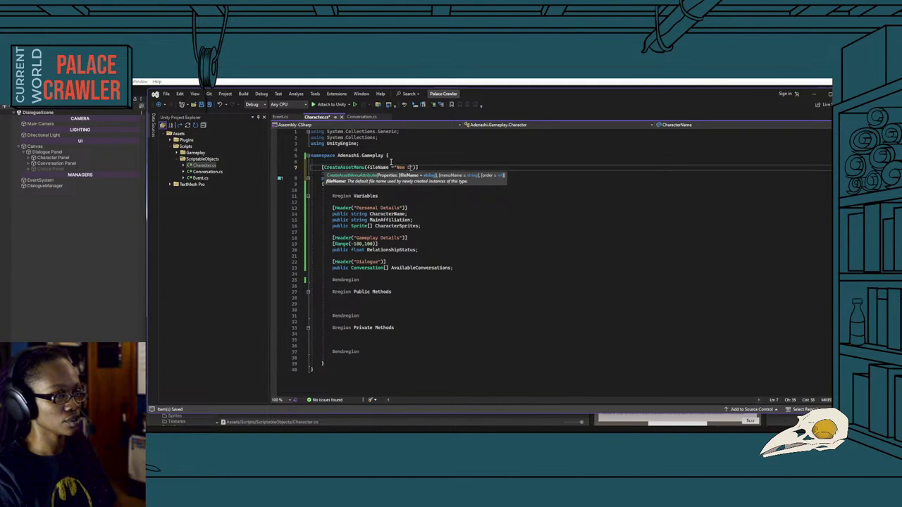
pyautogui.write('Character')
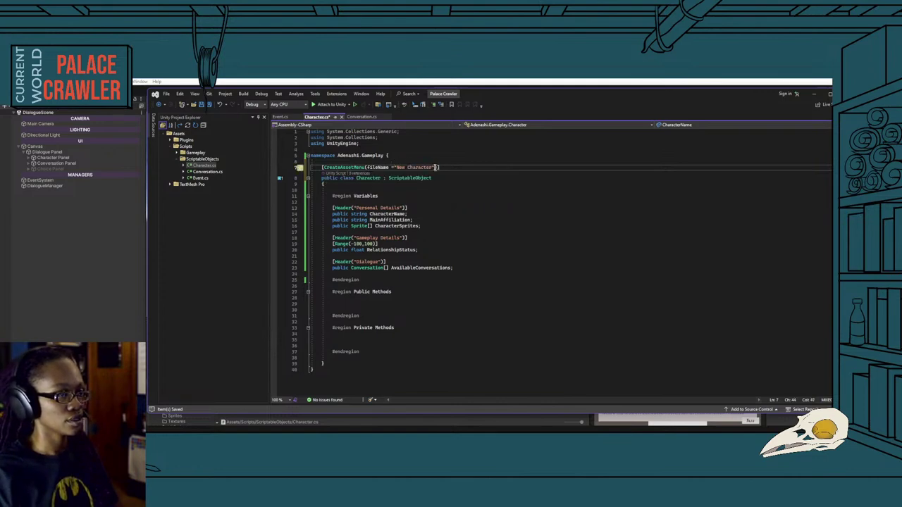
pyautogui.write('", men')
pyautogui.press('Tab')
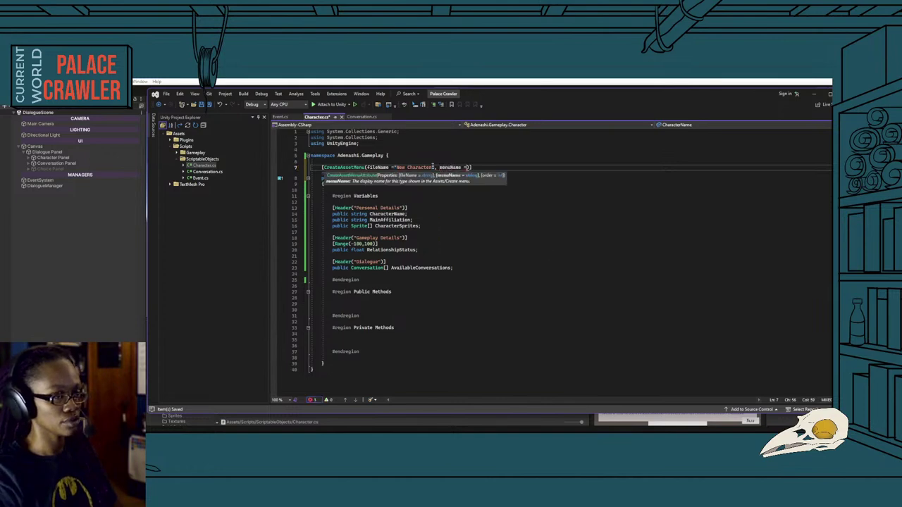
pyautogui.write('"')
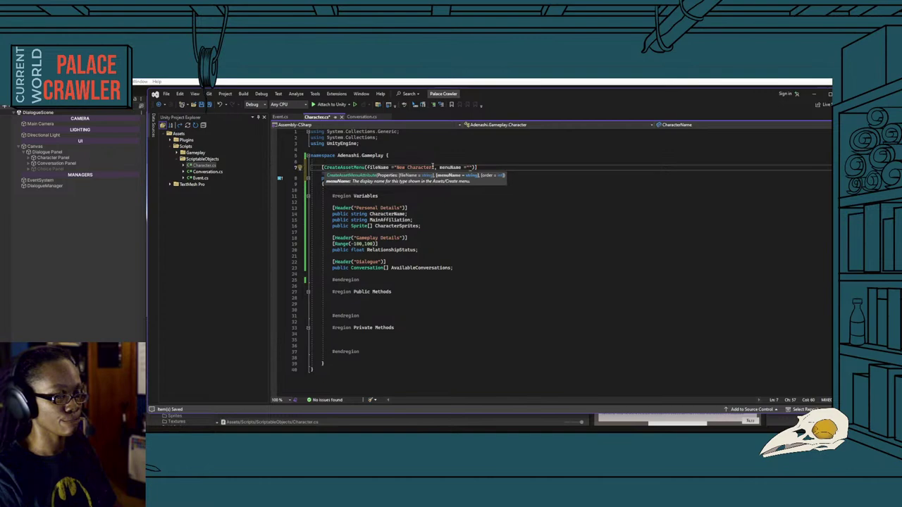
pyautogui.write('rip')
pyautogui.press('BackSpace')
pyautogui.press('BackSpace')
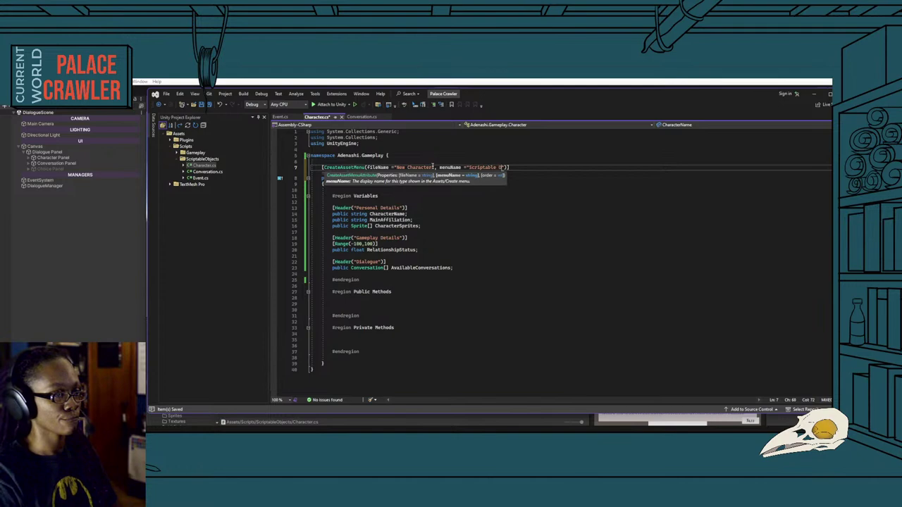
pyautogui.write('s/')
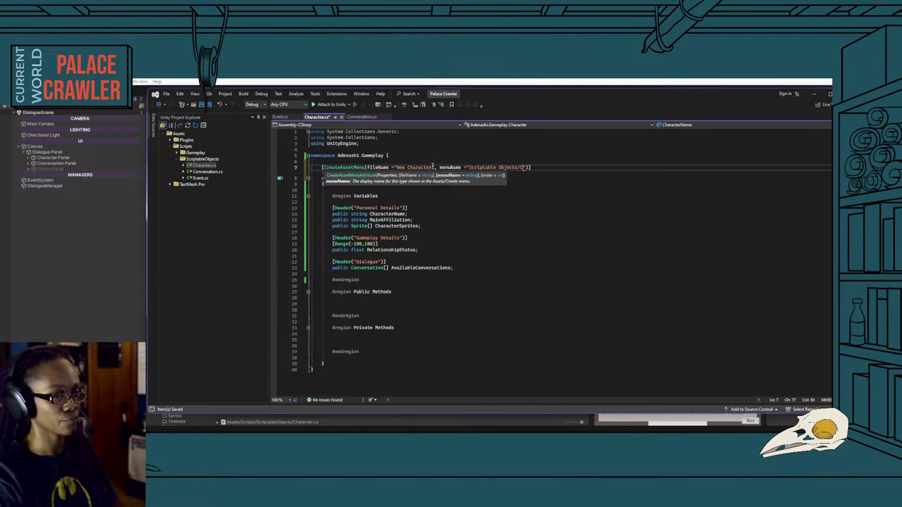
pyautogui.write('Character')
pyautogui.press('Down')
pyautogui.press('Down')
pyautogui.press('Down')
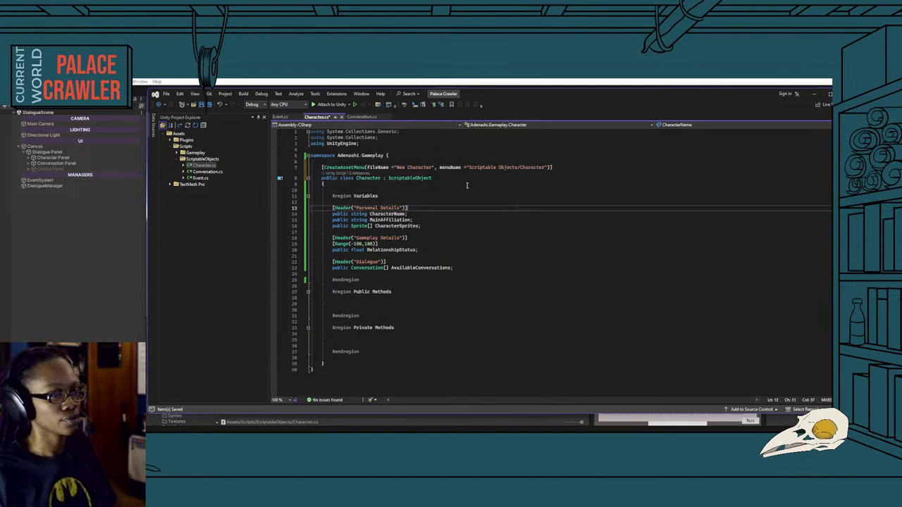
# Copy the attribute, make Event derive from ScriptableObject, and give it a Scriptable Objects/Event menu entry.
pyautogui.moveTo(556, 166); pyautogui.dragTo(323, 168)
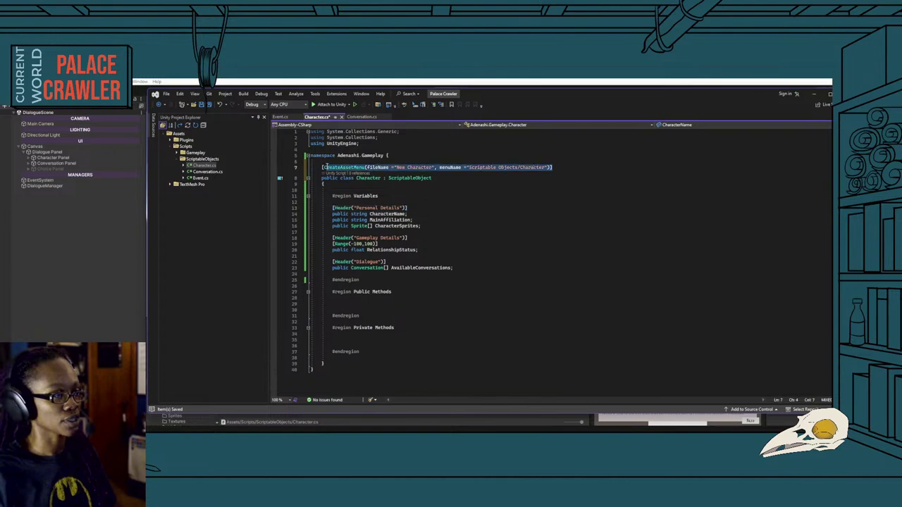
pyautogui.click(432, 192)
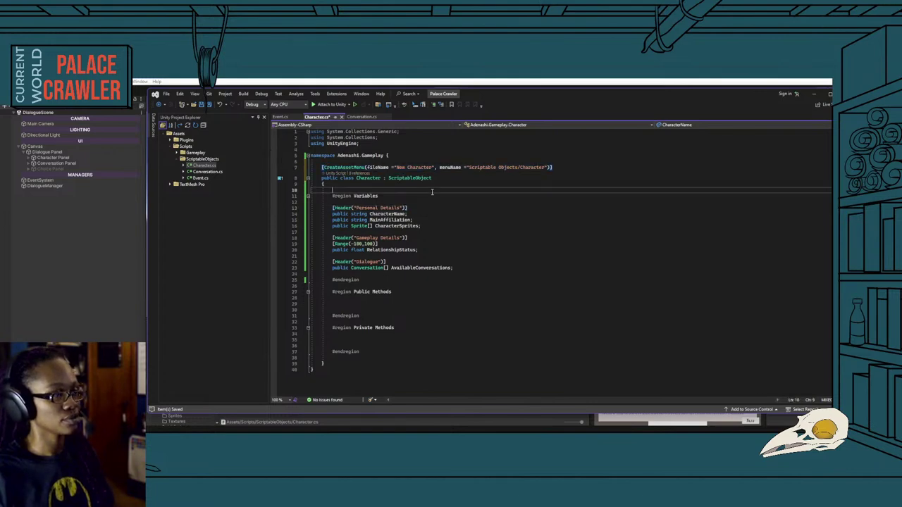
pyautogui.click(282, 117)
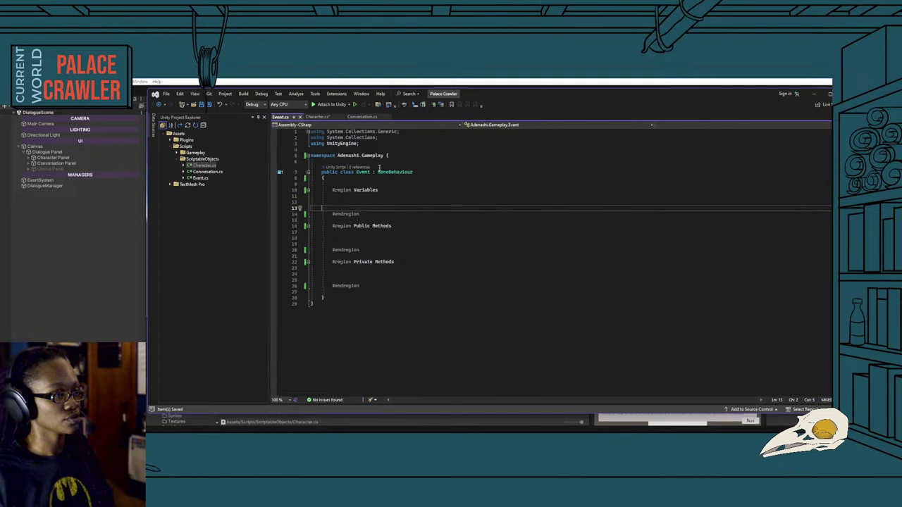
pyautogui.moveTo(377, 172); pyautogui.dragTo(413, 172)
pyautogui.write('S')
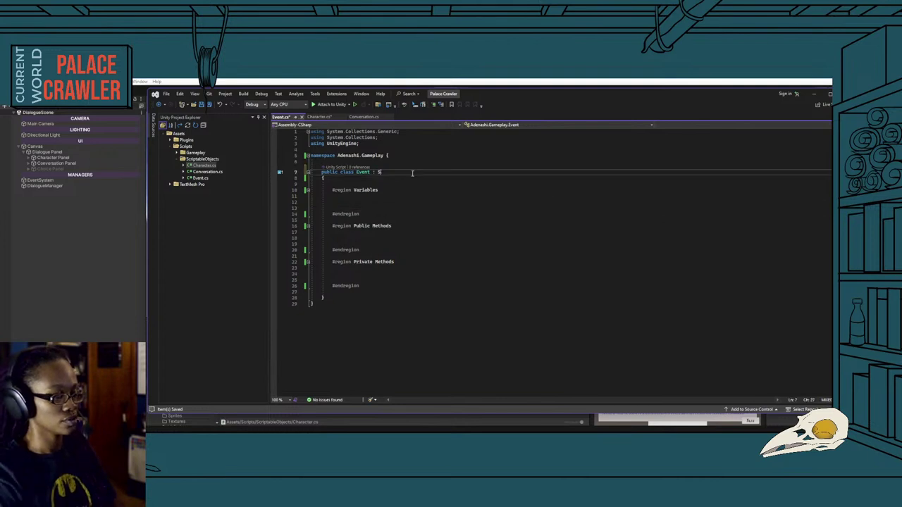
pyautogui.write('cr')
pyautogui.press('Tab')
pyautogui.press('Up')
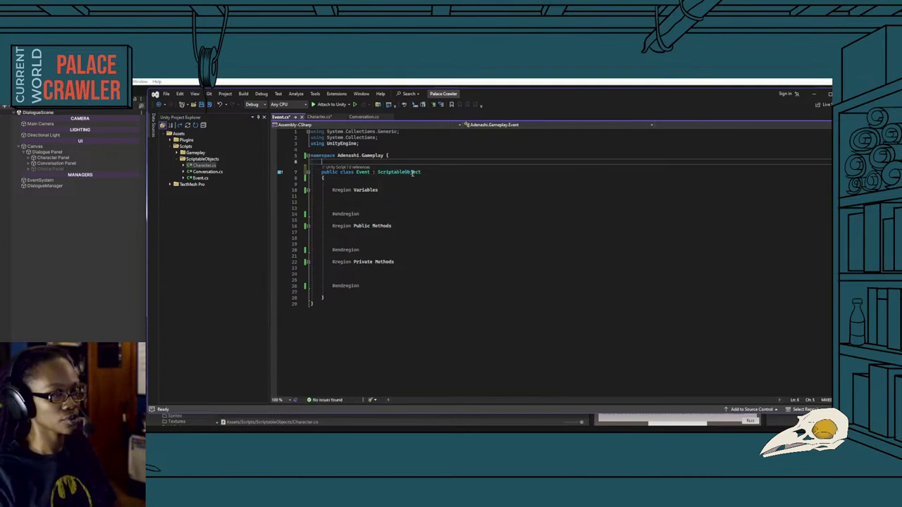
pyautogui.write('[CreateAssetMenu(fileName = "New Character", menuName = "Scriptable Objects/Character")]')
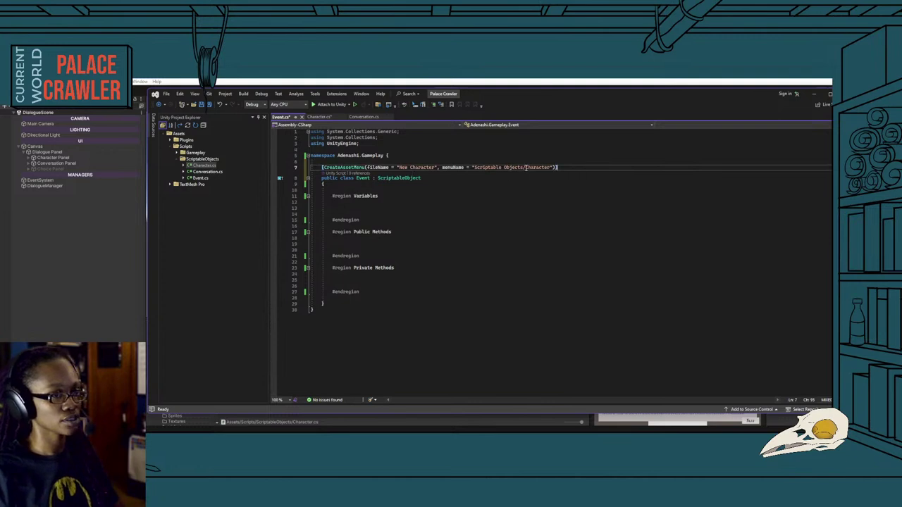
pyautogui.moveTo(525, 166); pyautogui.dragTo(550, 167)
pyautogui.write('Event')
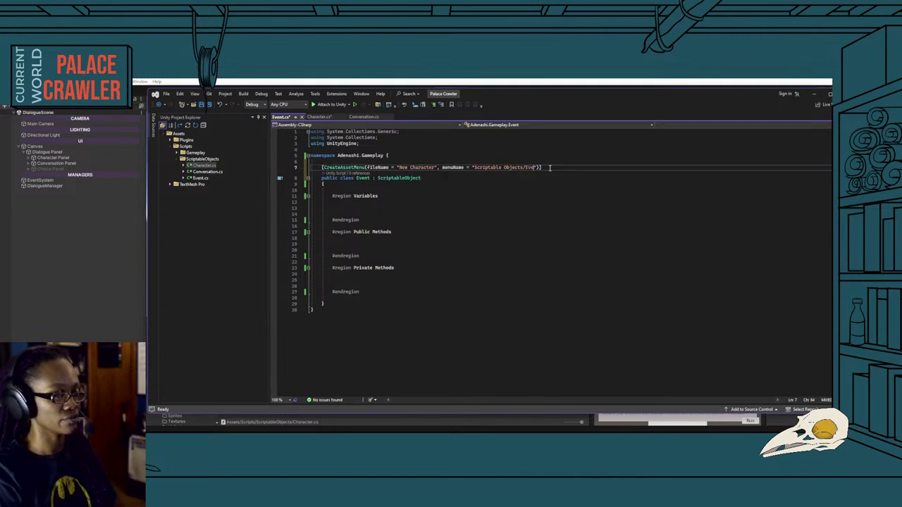
# Paste the attribute above Conversation with menu path Scriptable Objects/Conversation and order = 2.
pyautogui.click(363, 117)
pyautogui.click(394, 161)
pyautogui.write('[CreateAssetMenu(fileName = "New Character", menuName = "Scriptable Objects/Character")]')
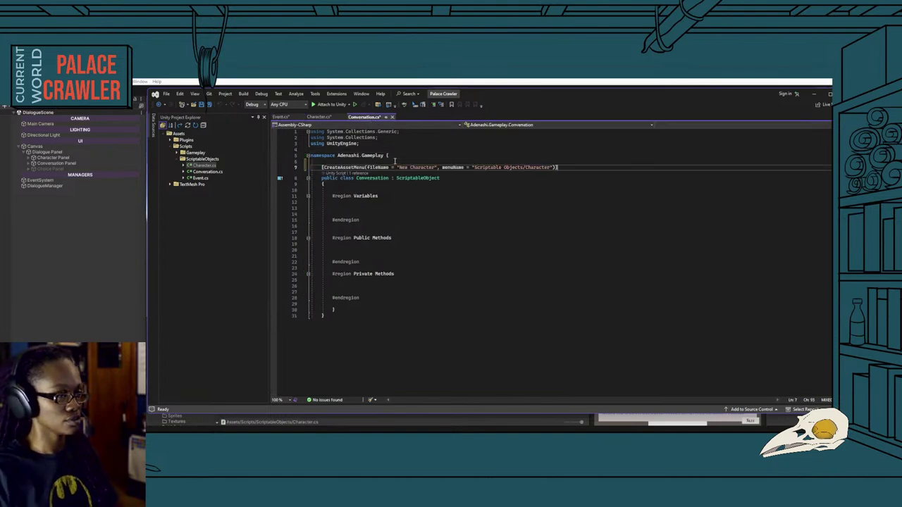
pyautogui.moveTo(528, 167); pyautogui.dragTo(546, 170)
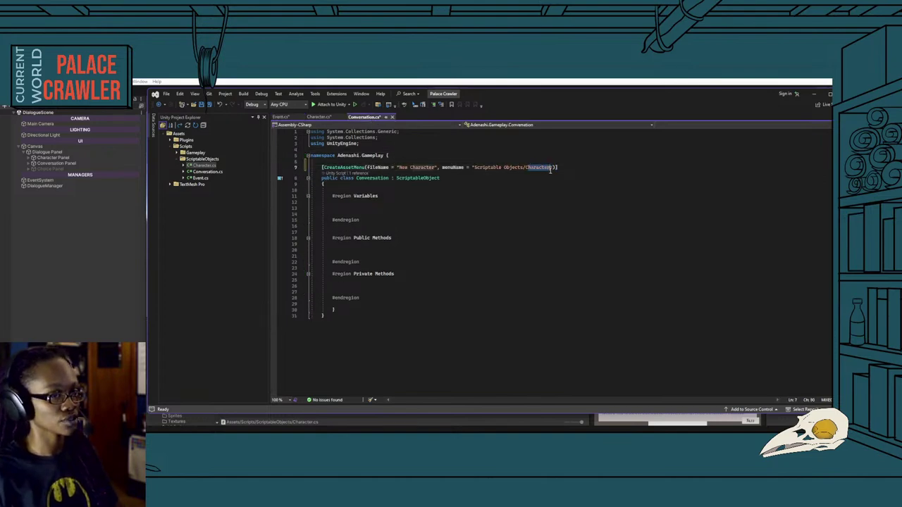
pyautogui.write('Conversat')
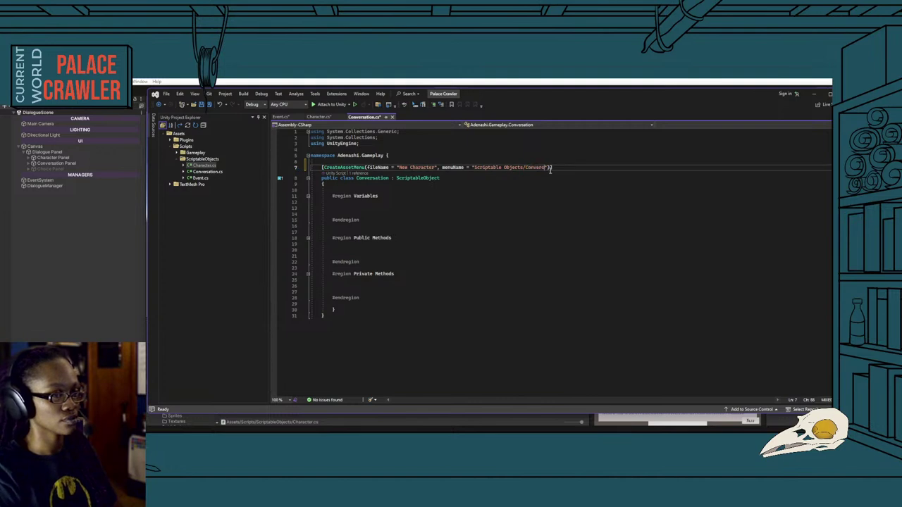
pyautogui.write('ion')
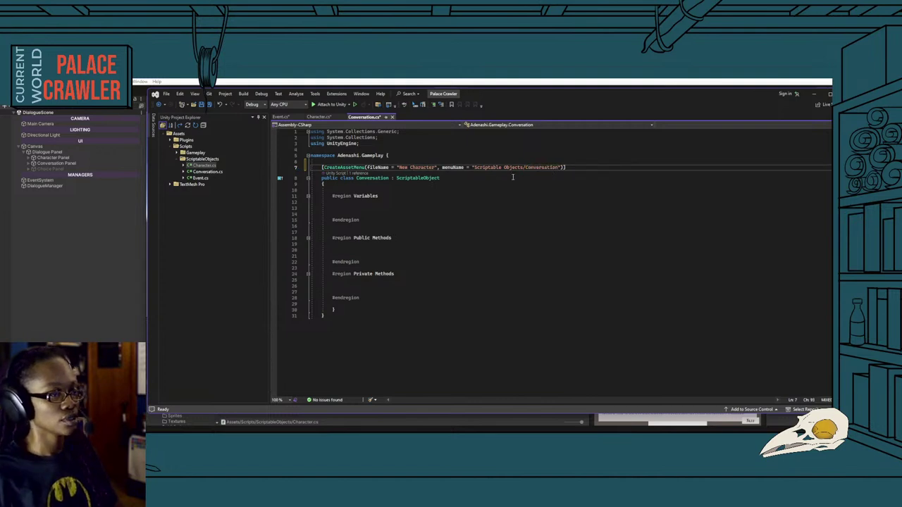
pyautogui.click(506, 177)
pyautogui.click(562, 167)
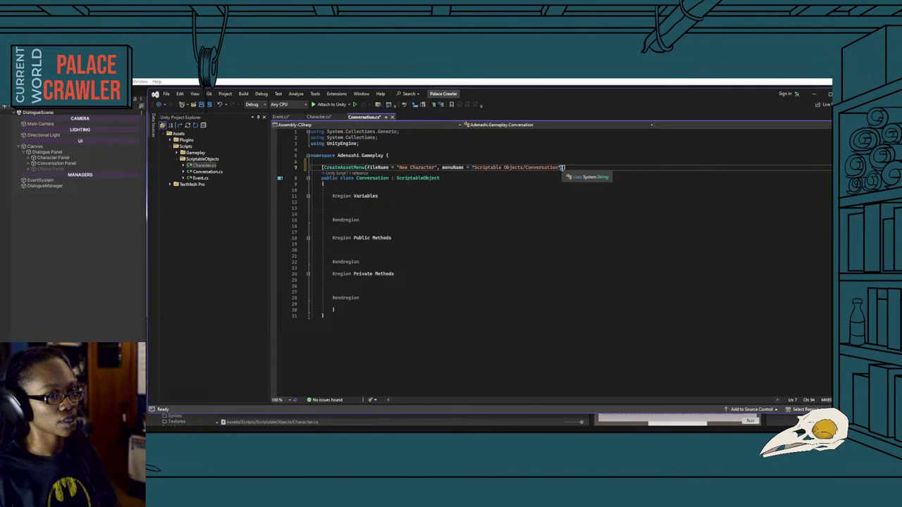
pyautogui.write(', o')
pyautogui.write('rder')
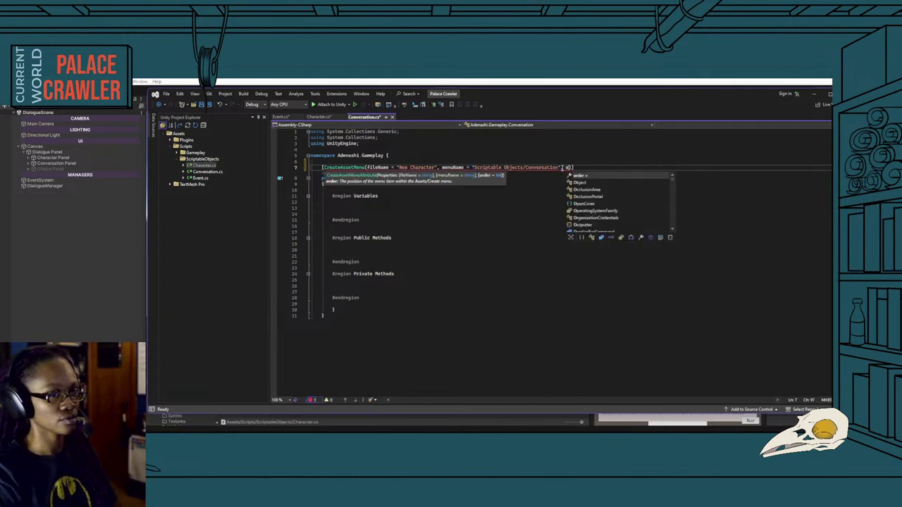
pyautogui.write(' = 2')
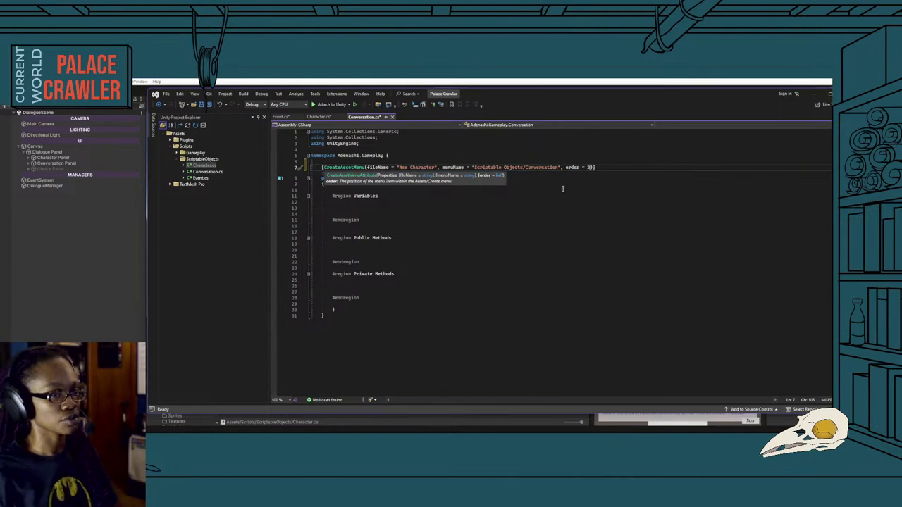
pyautogui.press('Down')
pyautogui.press('Down')
pyautogui.press('Down')
pyautogui.hotkey('ctrl', 'Tab')
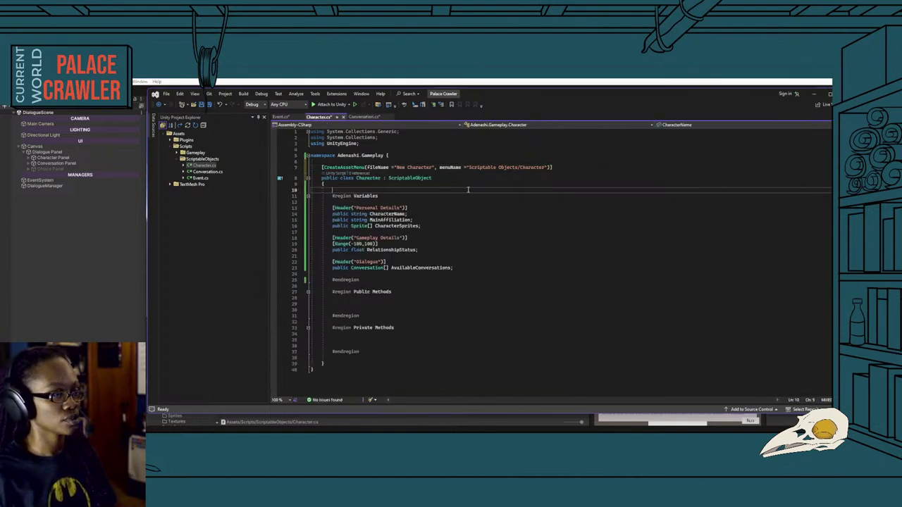
# Add order = 0 to Character's CreateAssetMenu attribute.
pyautogui.click(544, 167)
pyautogui.write(', orde')
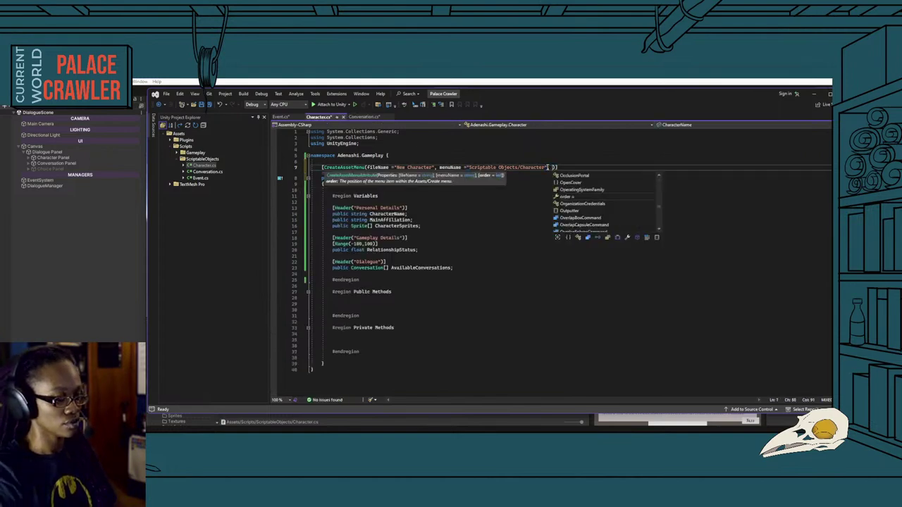
pyautogui.press('Escape')
pyautogui.write('r= ')
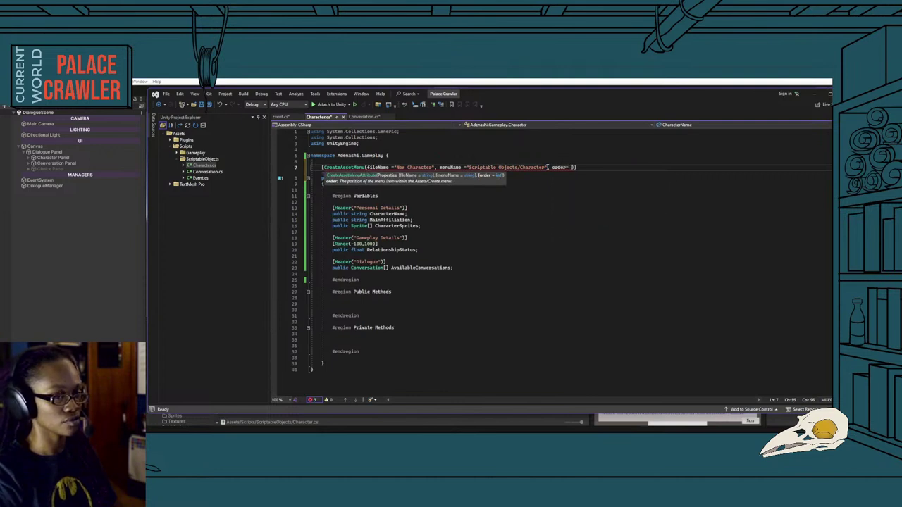
pyautogui.write('1')
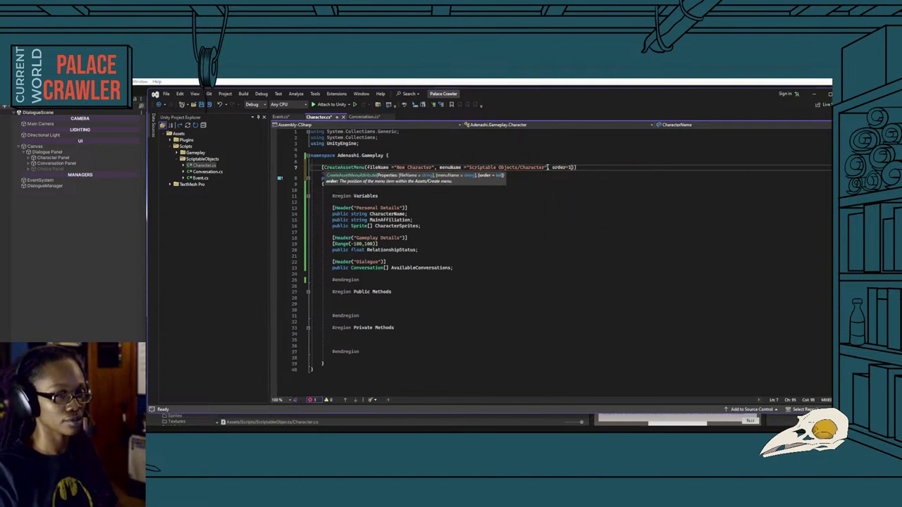
pyautogui.press('BackSpace')
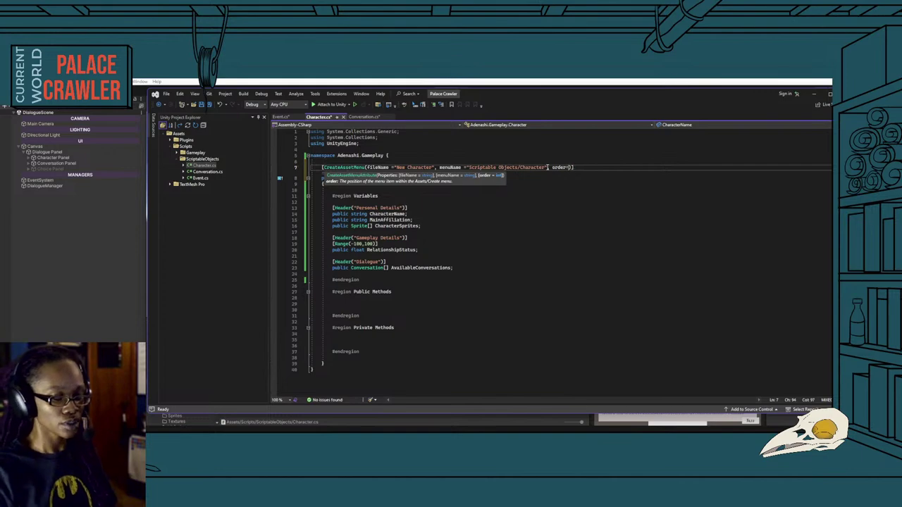
pyautogui.write('0')
# Add order = 1 to Event's CreateAssetMenu attribute.
pyautogui.hotkey('ctrl', 'Tab')
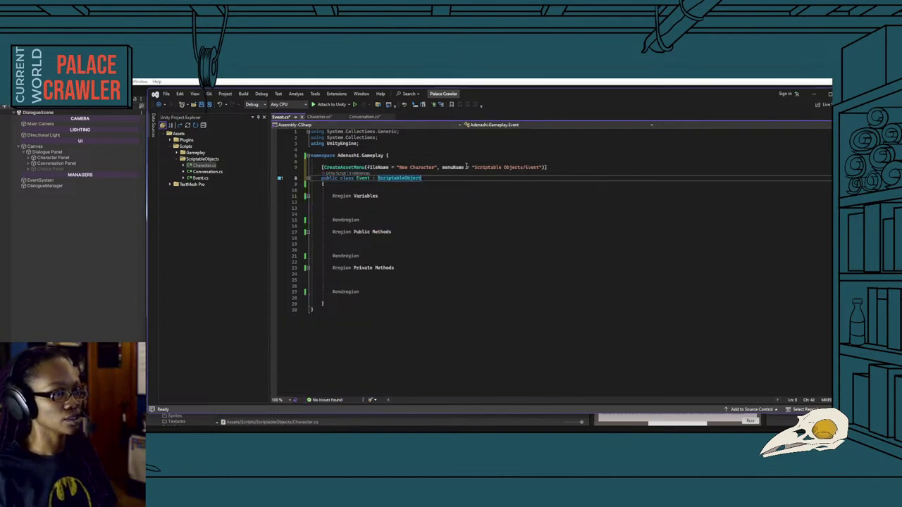
pyautogui.click(543, 168)
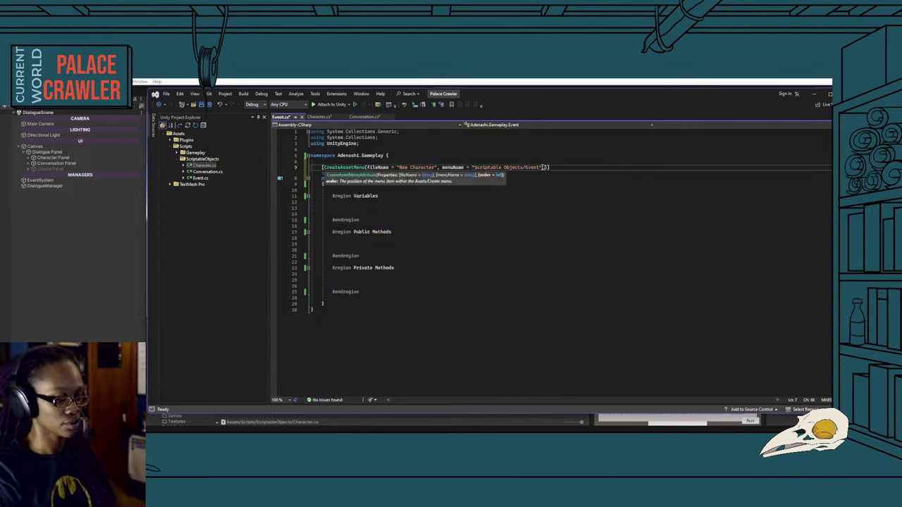
pyautogui.write(', o')
pyautogui.press('Tab')
pyautogui.write('1')
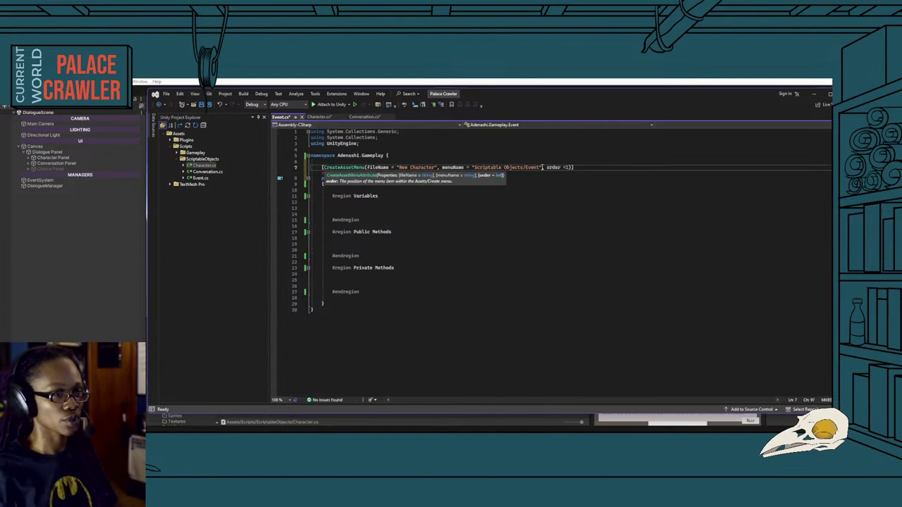
# Save the Event and Character scripts and return to Unity to recompile.
pyautogui.hotkey('ctrl', 's')
pyautogui.click(321, 117)
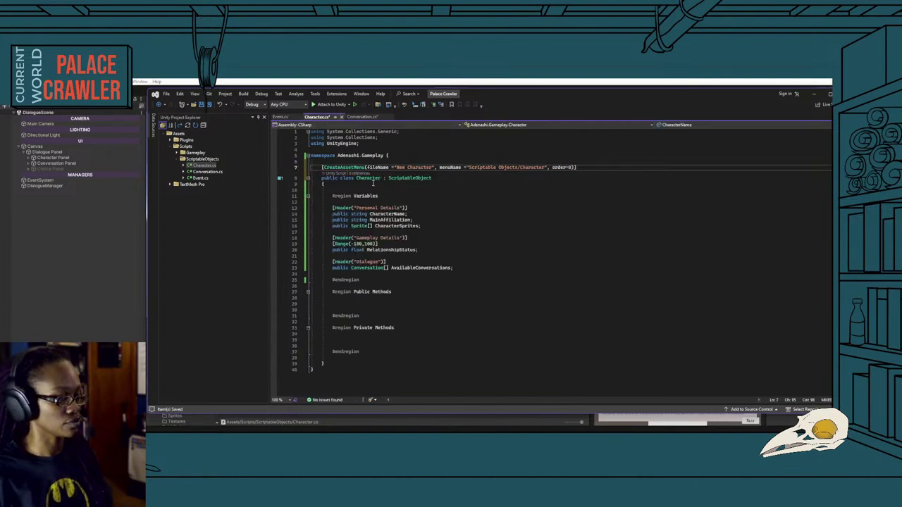
pyautogui.hotkey('ctrl', 's')
pyautogui.click(362, 117)
pyautogui.click(470, 248)
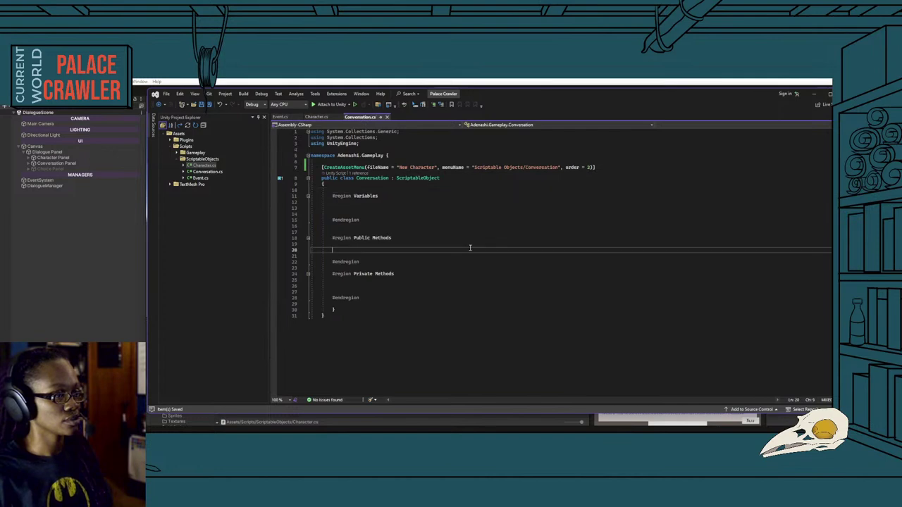
pyautogui.click(377, 208)
pyautogui.click(86, 276)
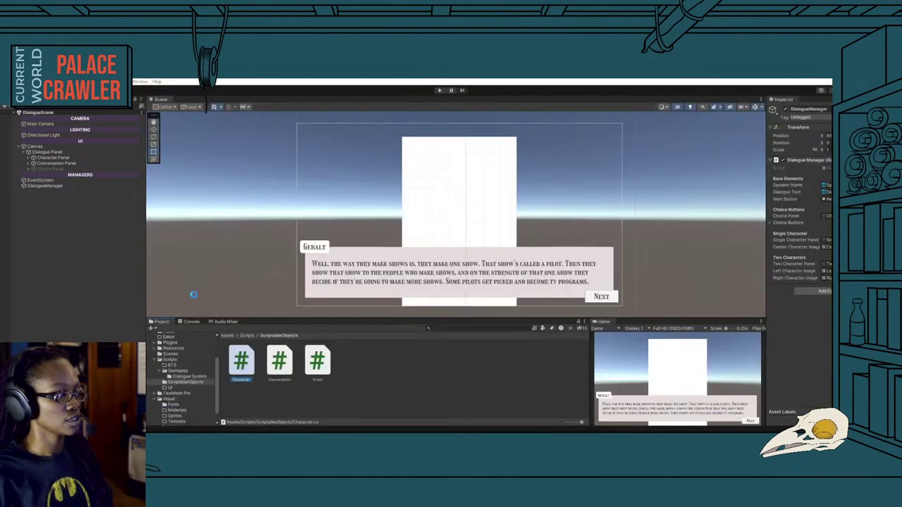
# Create a Characters folder inside Assets/Resources.
pyautogui.click(227, 335)
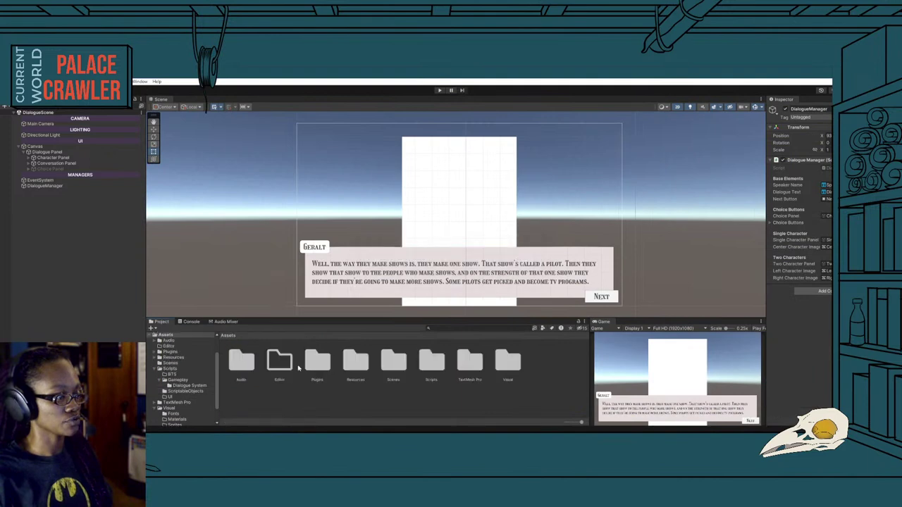
pyautogui.doubleClick(356, 365)
pyautogui.rightClick(272, 369)
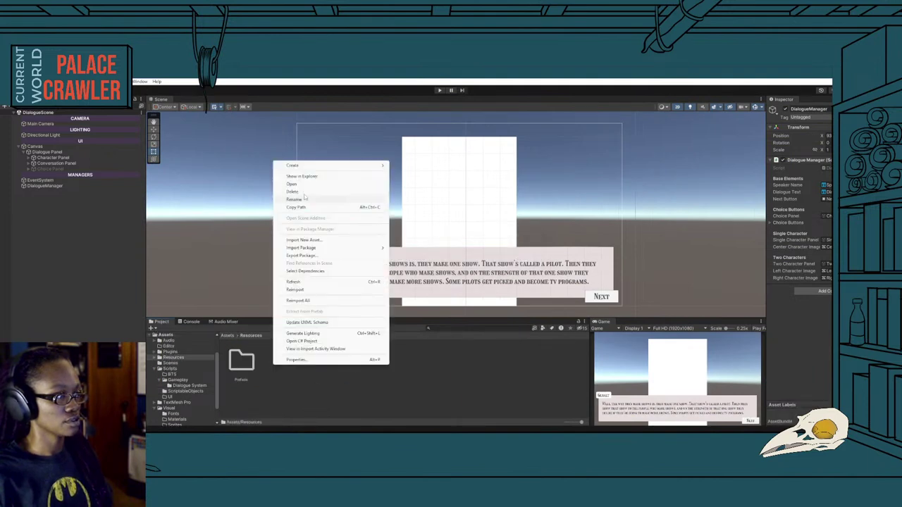
pyautogui.moveTo(336, 167)
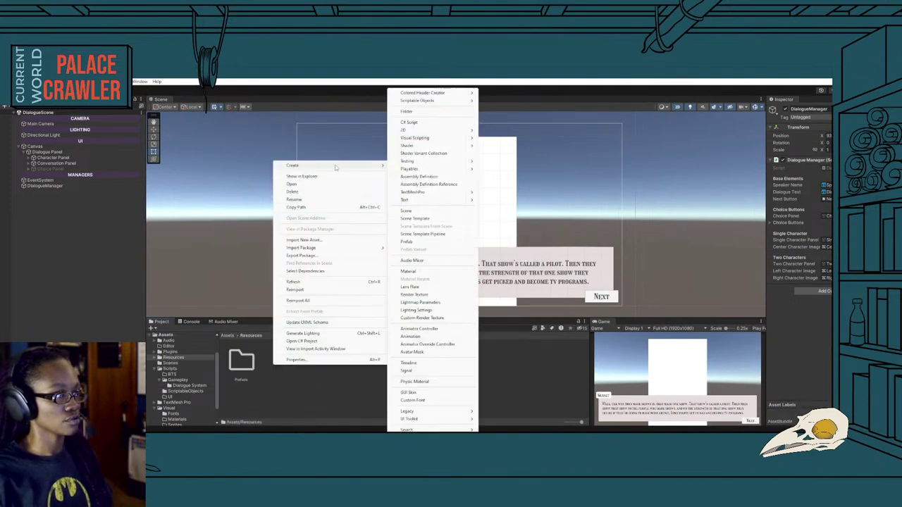
pyautogui.click(408, 112)
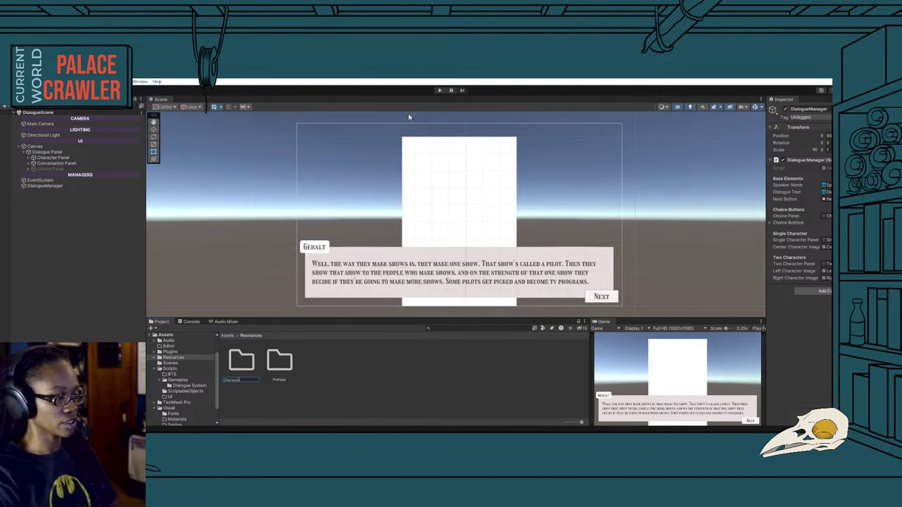
pyautogui.write('Characters')
pyautogui.press('Return')
# Create two more Resources folders, named Events and Conversations.
pyautogui.click(394, 394)
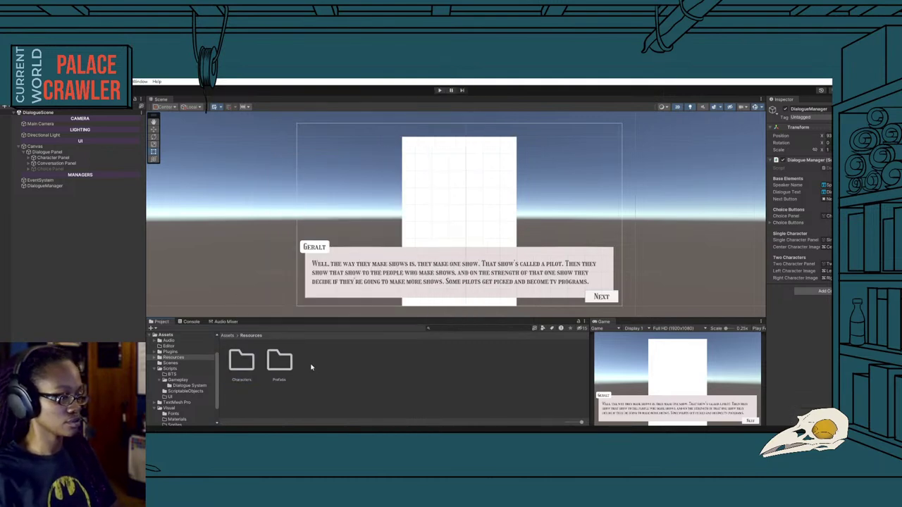
pyautogui.rightClick(394, 395)
pyautogui.moveTo(357, 165)
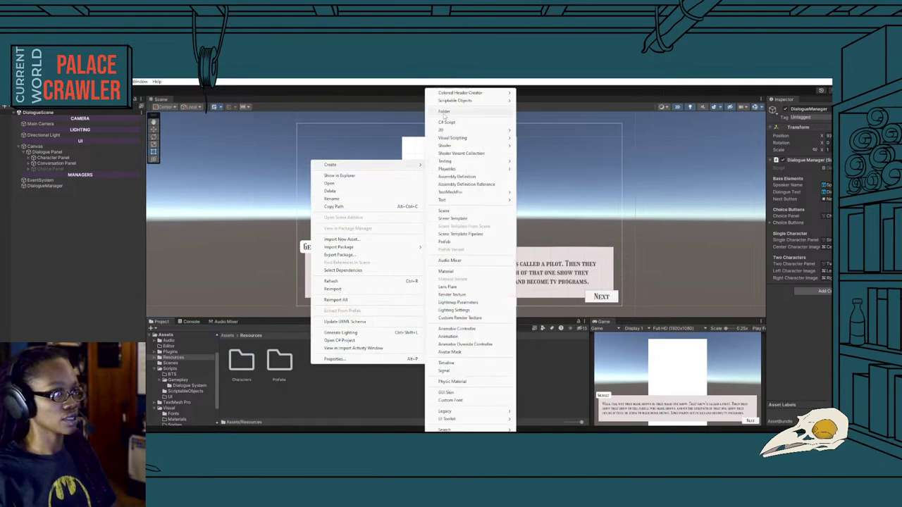
pyautogui.moveTo(461, 103)
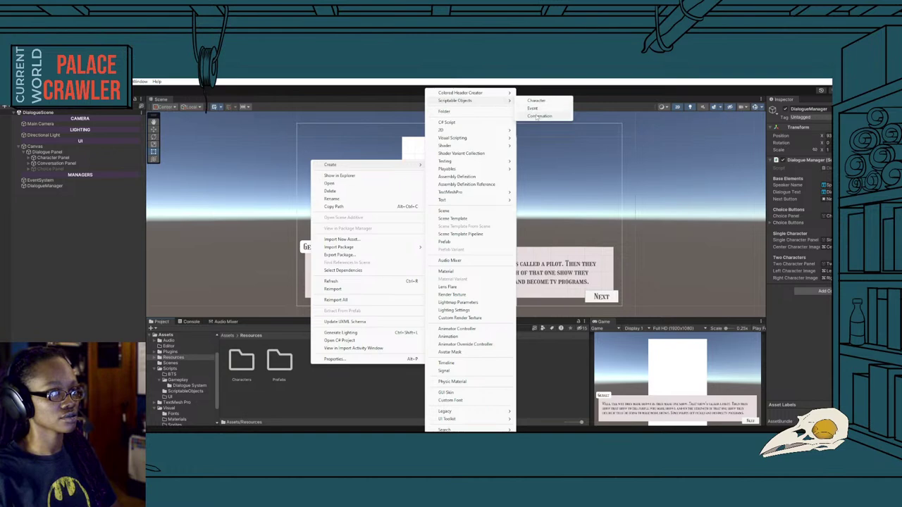
pyautogui.click(446, 111)
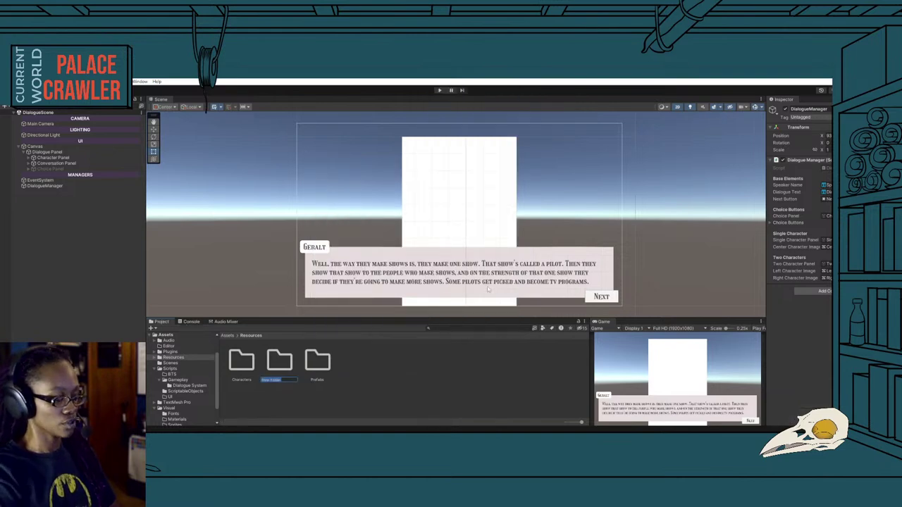
pyautogui.write('Con')
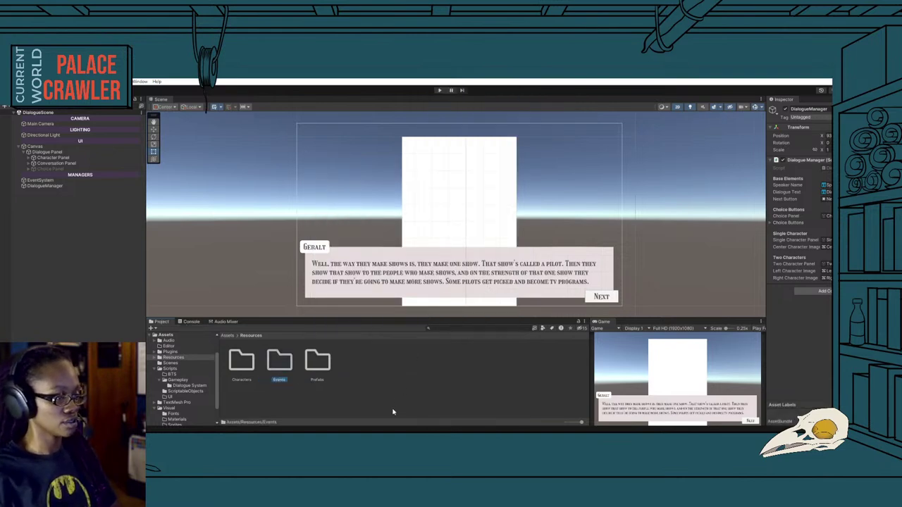
pyautogui.rightClick(381, 371)
pyautogui.moveTo(423, 172)
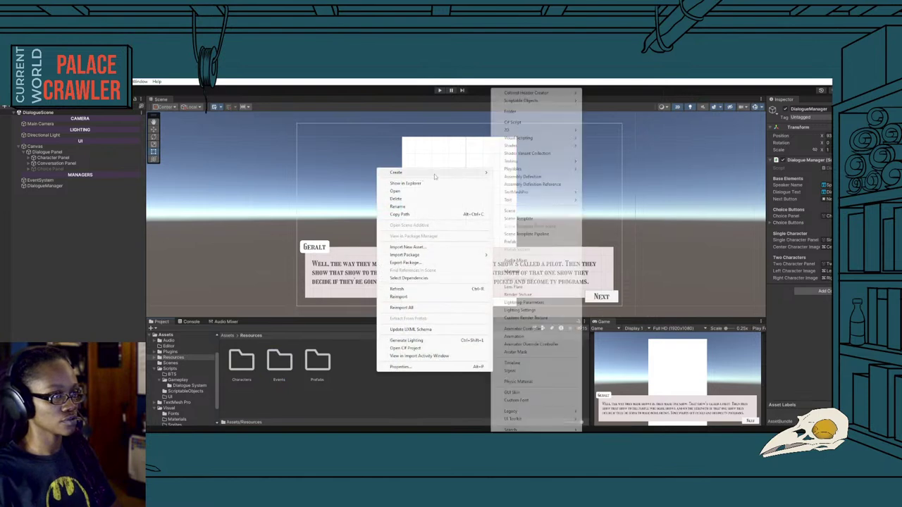
pyautogui.click(516, 111)
pyautogui.write('Conversations')
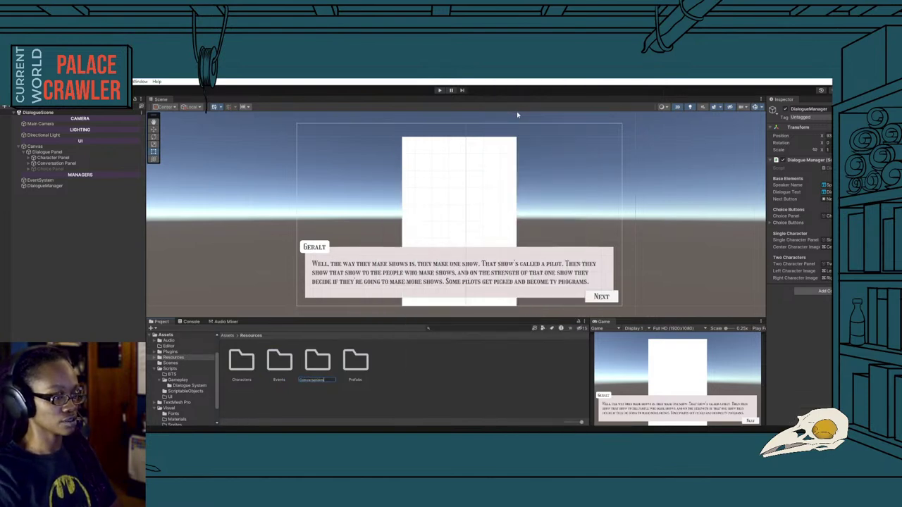
pyautogui.press('Return')
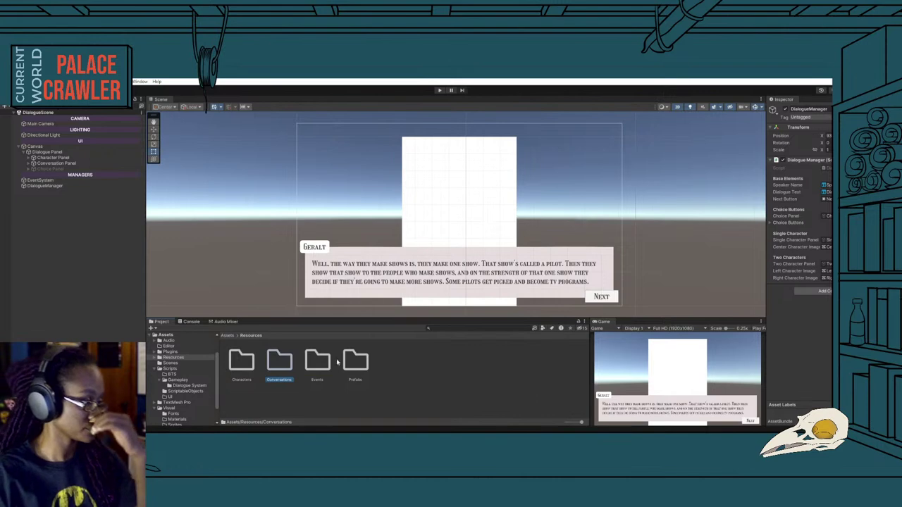
# Create a Character asset named Joe in Resources/Characters and inspect its Character Sprites list.
pyautogui.doubleClick(251, 367)
pyautogui.rightClick(251, 367)
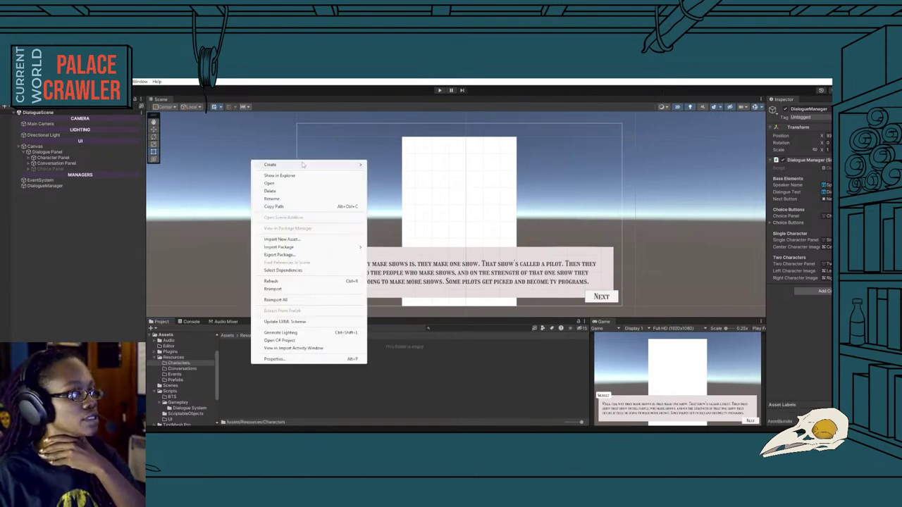
pyautogui.moveTo(296, 164)
pyautogui.moveTo(406, 100)
pyautogui.click(466, 102)
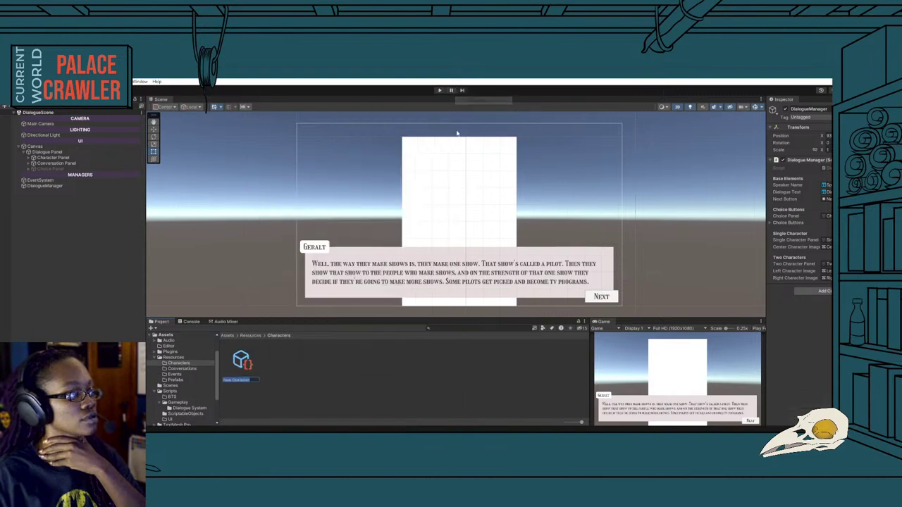
pyautogui.write('Joe')
pyautogui.press('Return')
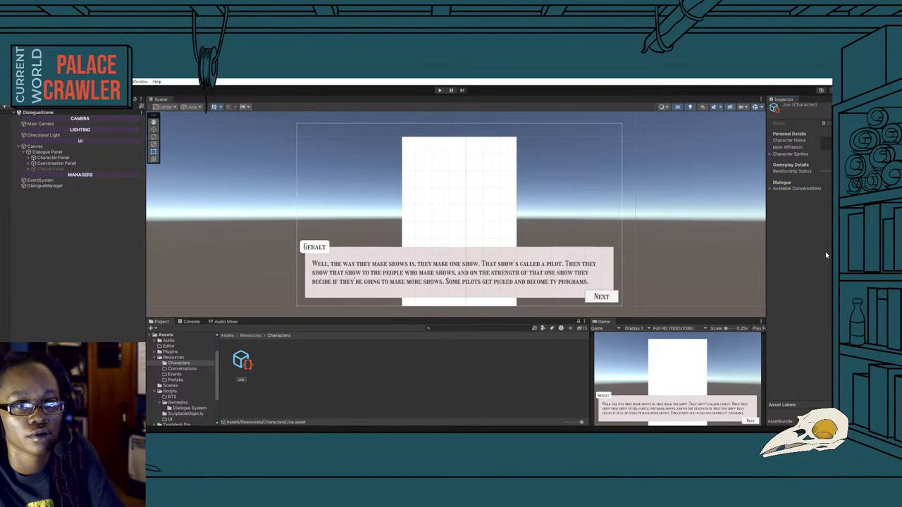
pyautogui.click(771, 154)
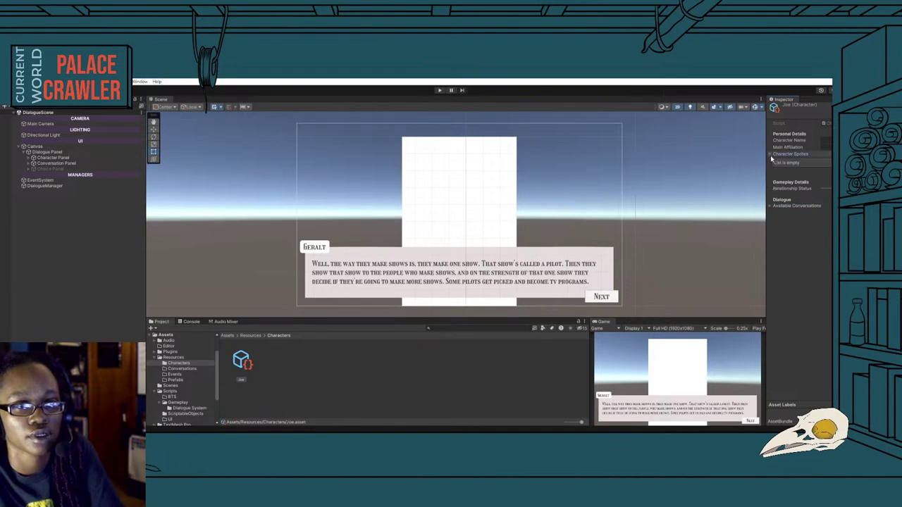
pyautogui.click(771, 155)
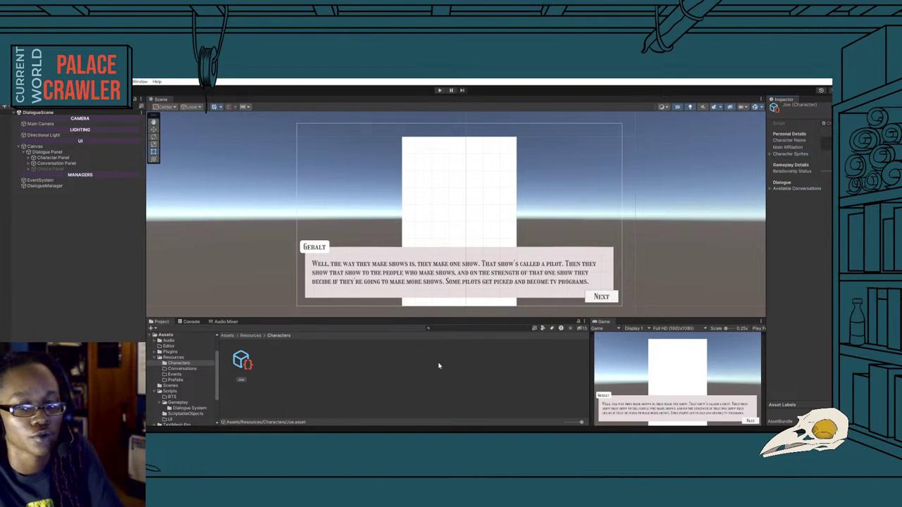
pyautogui.click(282, 383)
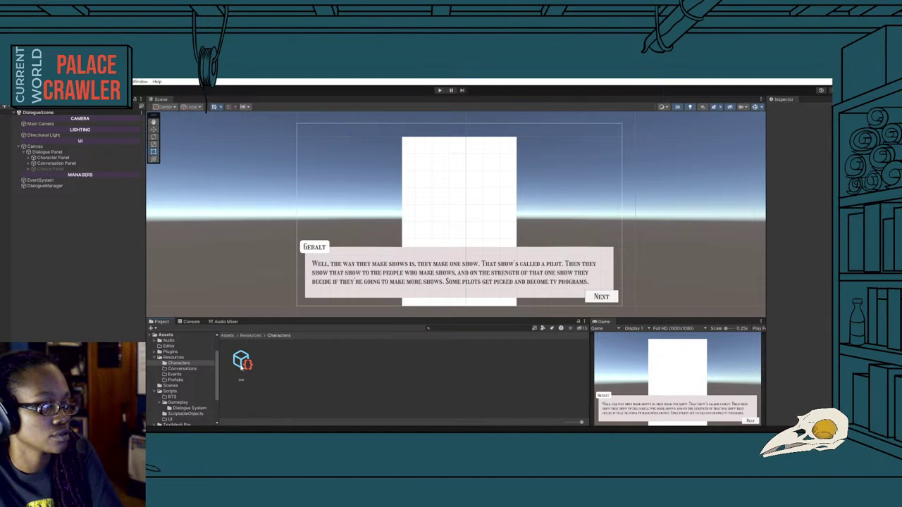
# In Resources/Conversations, create a Conversation asset named 'Welcome Home'.
pyautogui.click(241, 336)
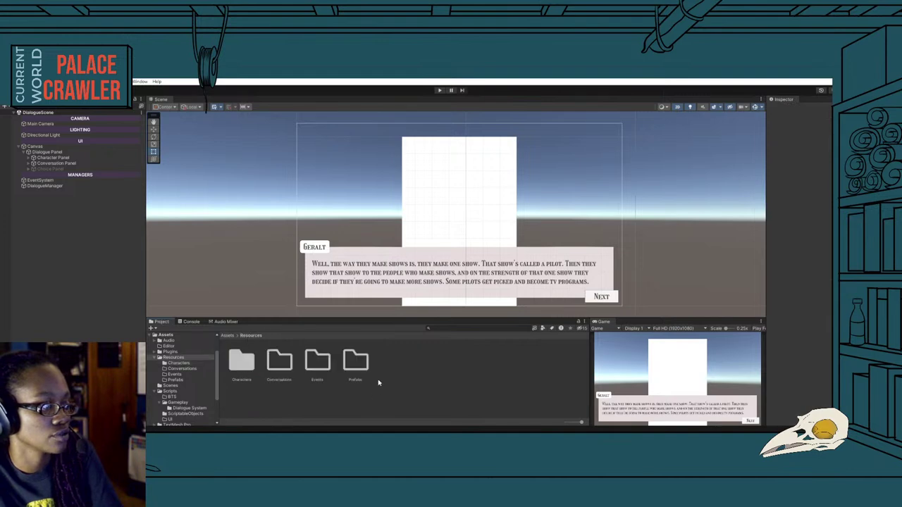
pyautogui.doubleClick(279, 363)
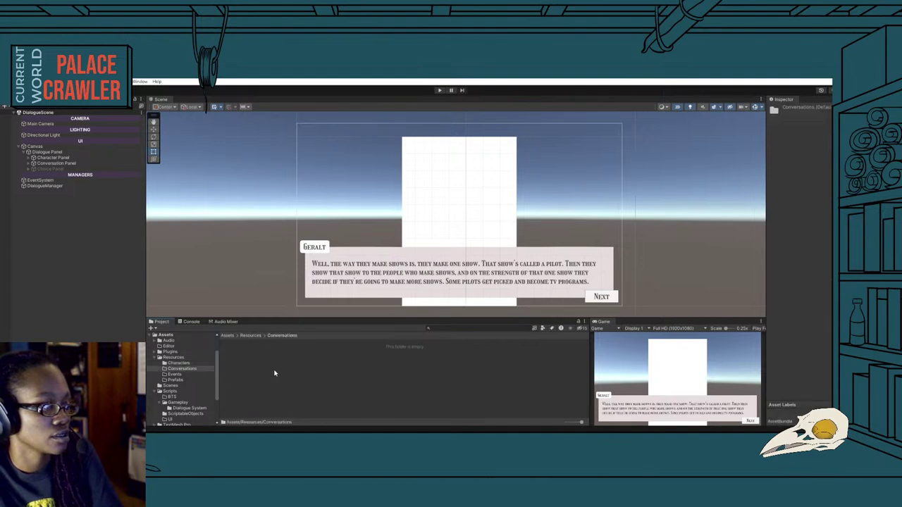
pyautogui.rightClick(274, 371)
pyautogui.moveTo(303, 172)
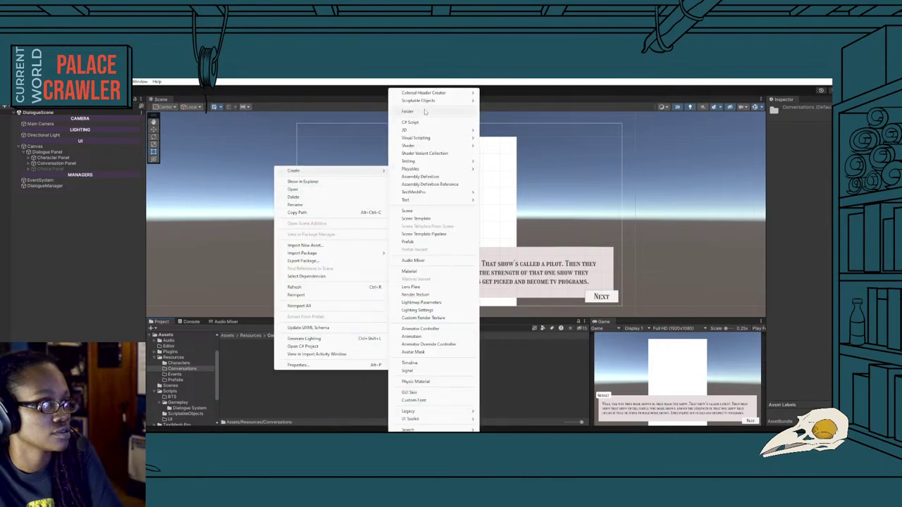
pyautogui.moveTo(458, 101)
pyautogui.click(497, 117)
pyautogui.write('Wel')
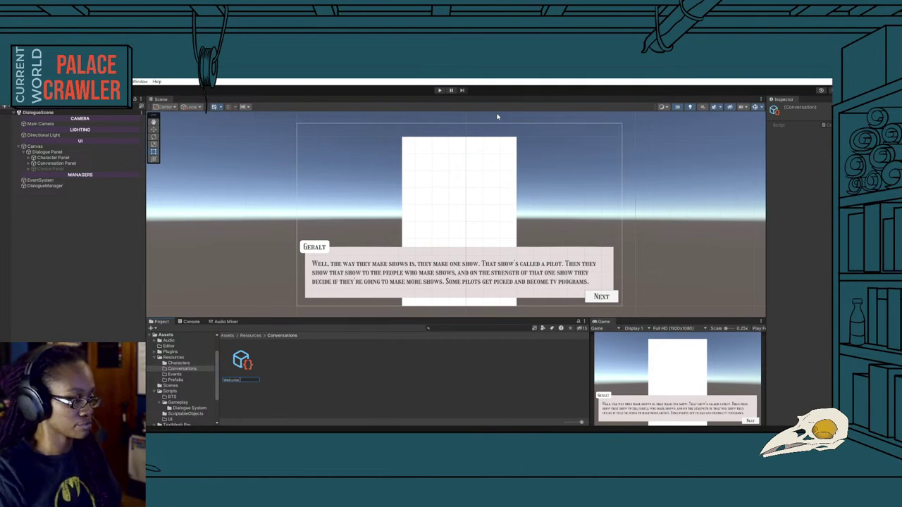
pyautogui.write('come Home')
pyautogui.press('Return')
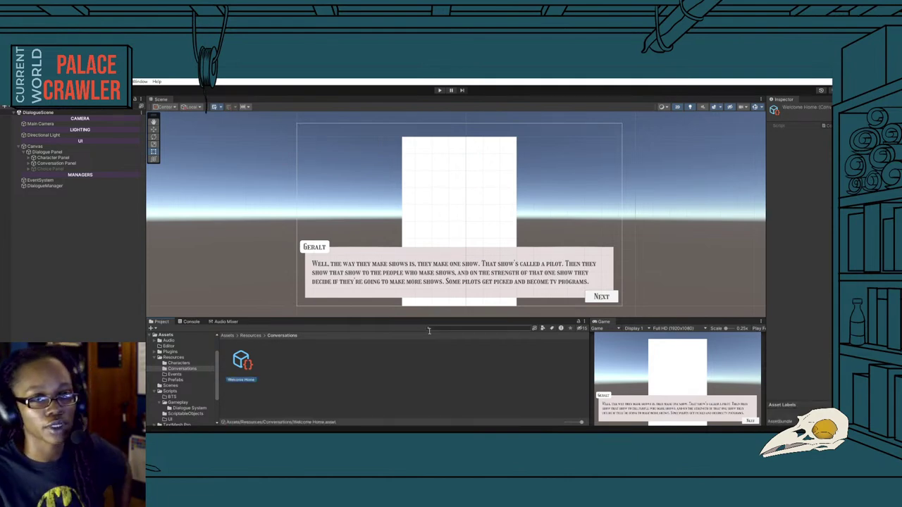
pyautogui.click(398, 377)
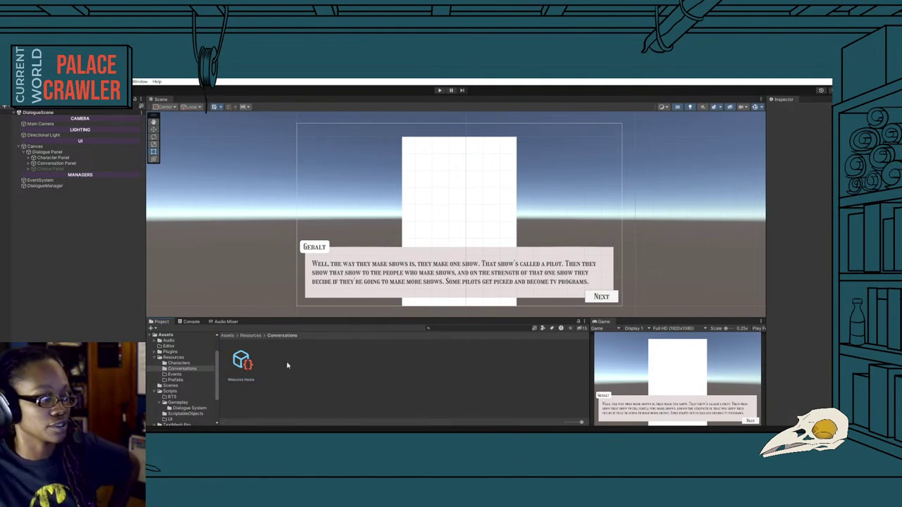
# Back in Conversation.cs, fix the closing braces of the Conversation class.
pyautogui.hotkey('alt', 'Tab')
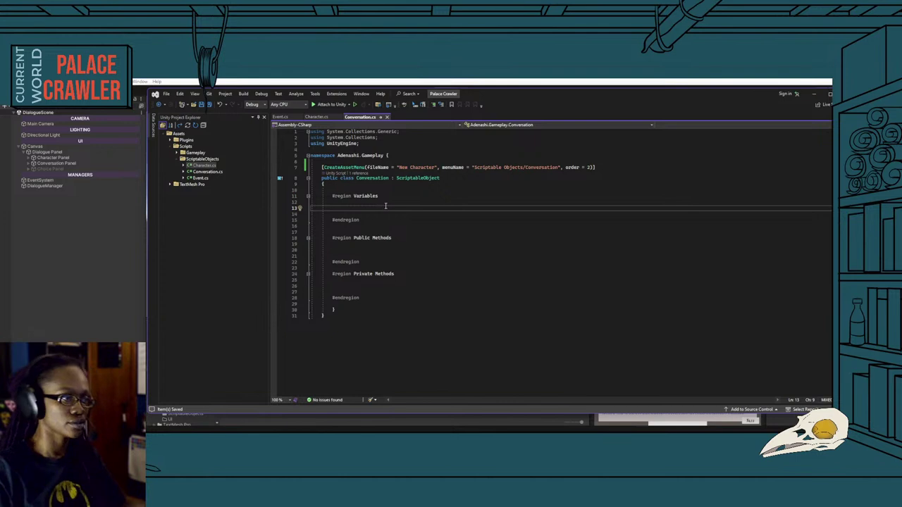
pyautogui.click(347, 316)
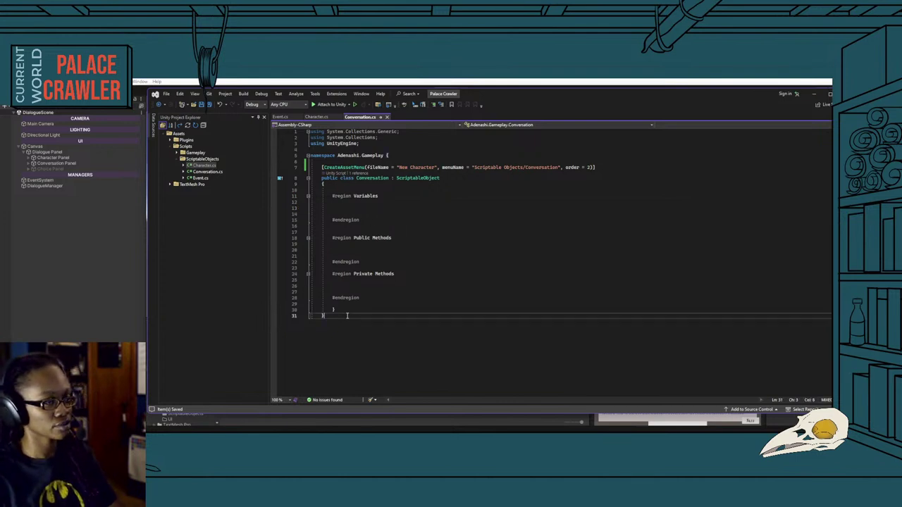
pyautogui.click(350, 306)
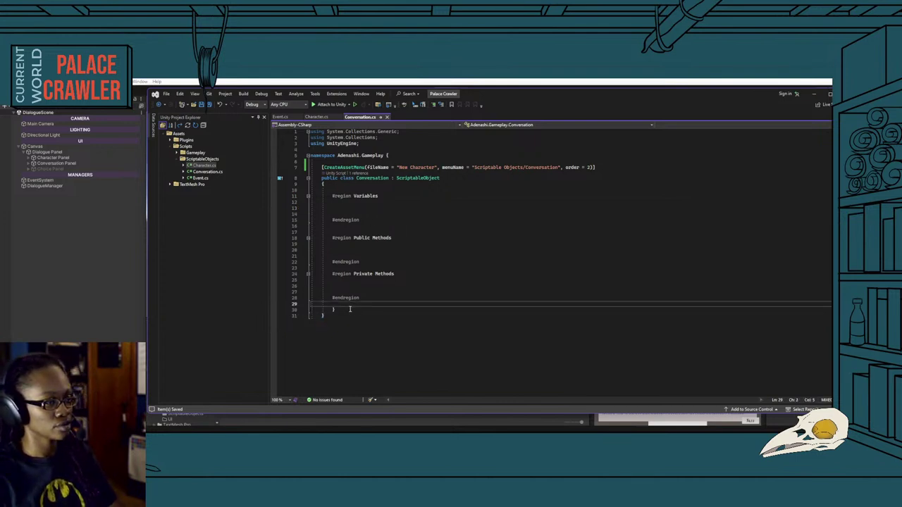
pyautogui.click(347, 317)
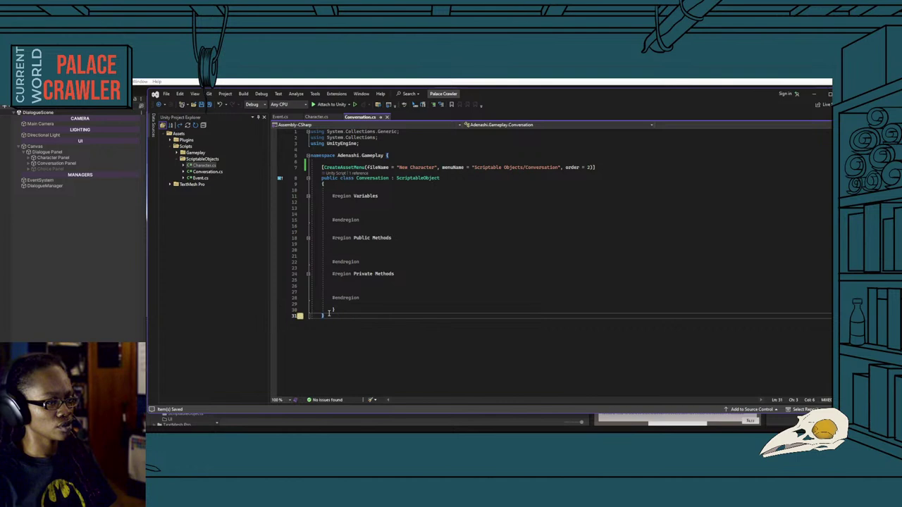
pyautogui.press('Home')
pyautogui.press('BackSpace')
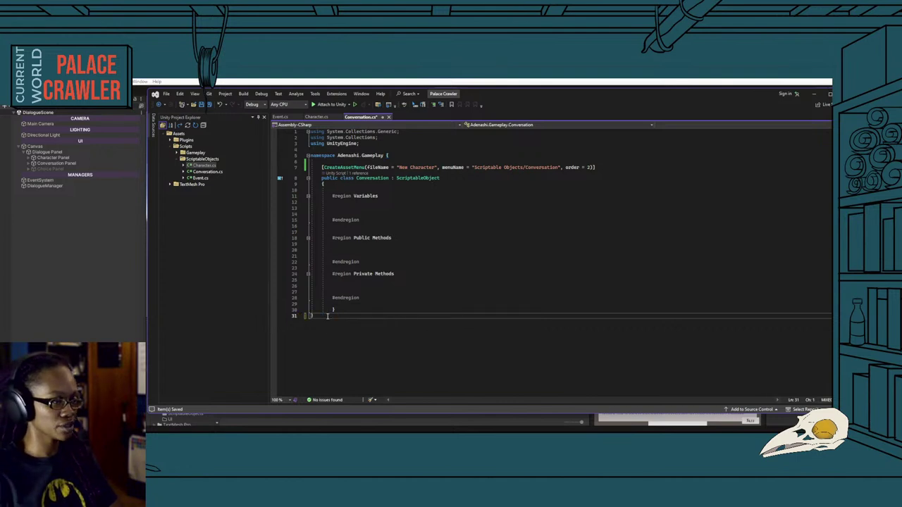
pyautogui.click(331, 309)
pyautogui.write('}')
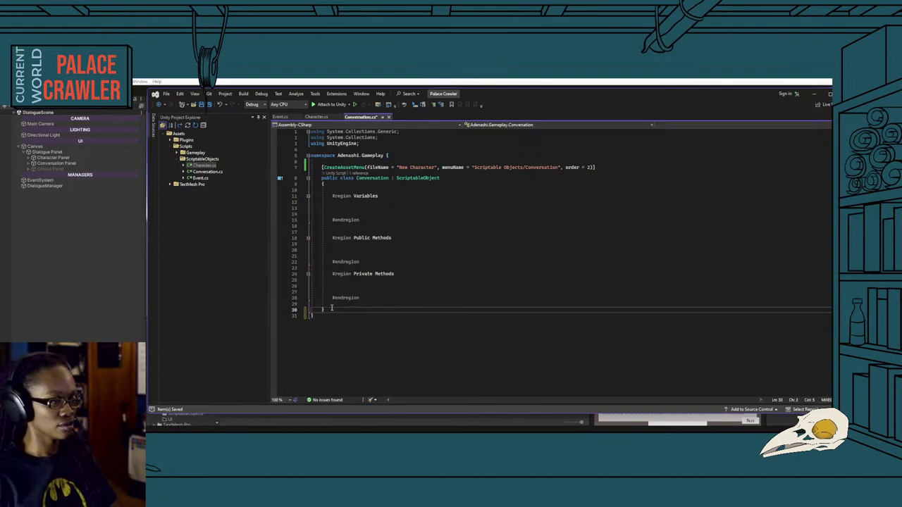
# Add blank lines below the Conversation class's final closing brace.
pyautogui.click(368, 297)
pyautogui.press('Return')
pyautogui.press('Return')
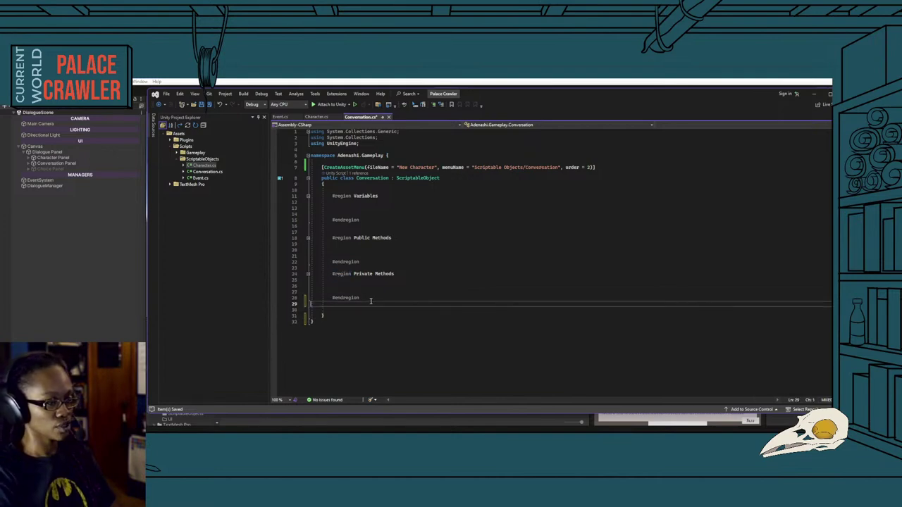
pyautogui.press('BackSpace')
pyautogui.press('BackSpace')
pyautogui.press('BackSpace')
pyautogui.click(368, 304)
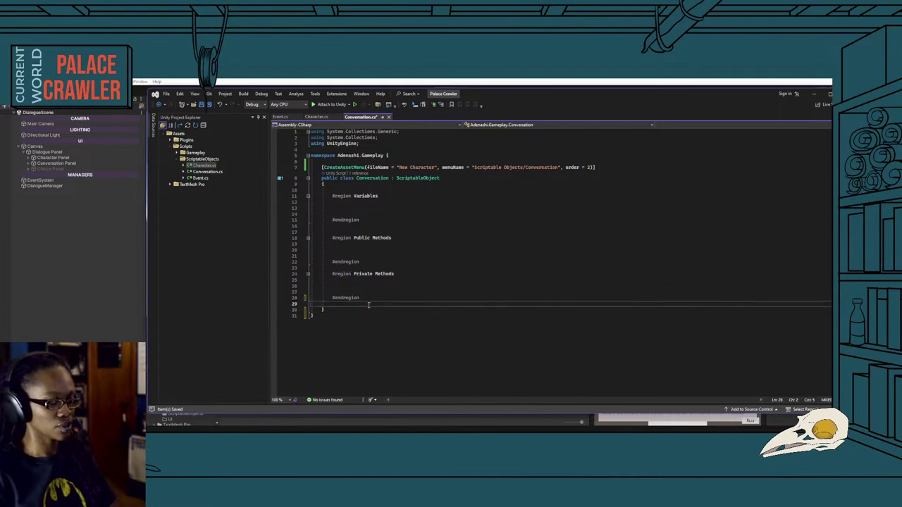
pyautogui.press('Down')
pyautogui.press('End')
pyautogui.press('Return')
pyautogui.press('Return')
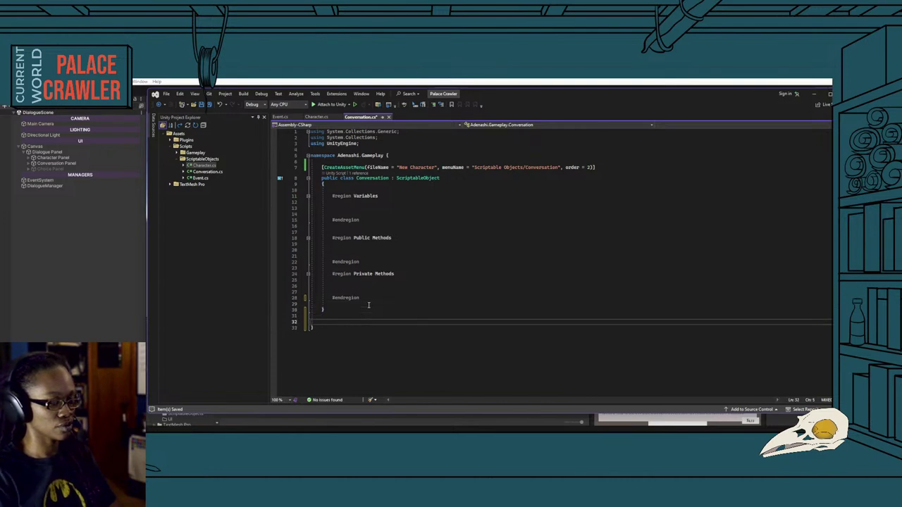
# Declare a public struct ConversationData marked [System.Serializable] below the Conversation class.
pyautogui.write('public')
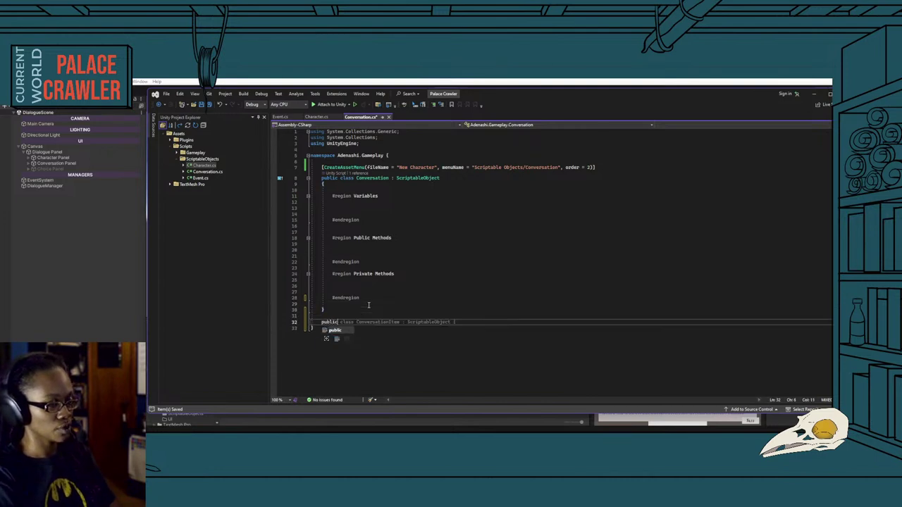
pyautogui.write(' struct')
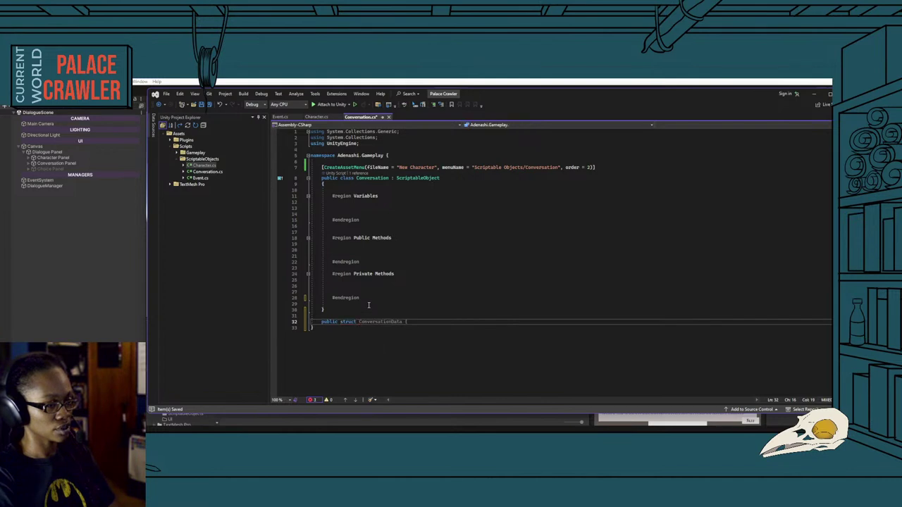
pyautogui.press('Tab')
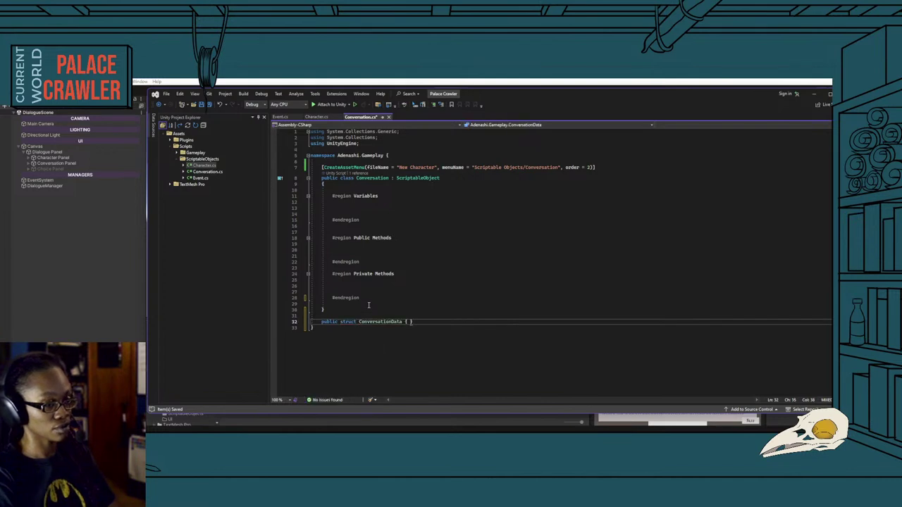
pyautogui.press('Return')
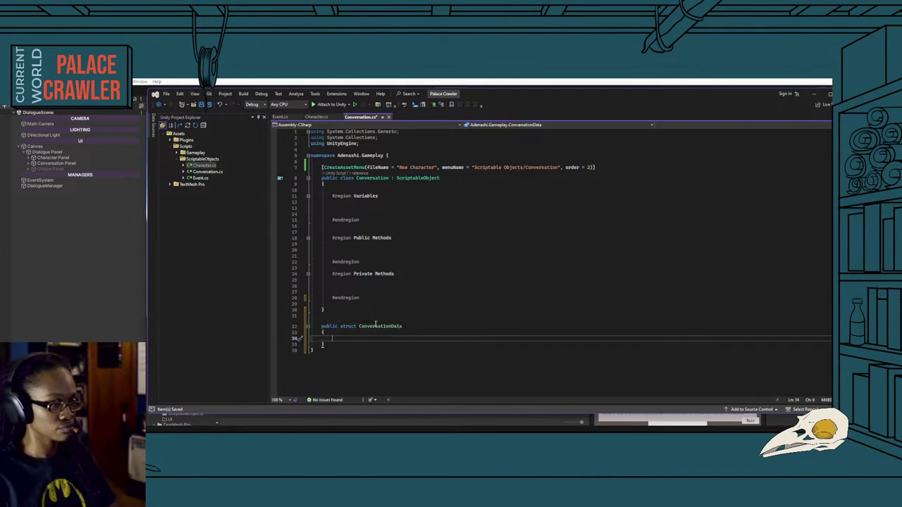
pyautogui.click(375, 325)
pyautogui.click(378, 318)
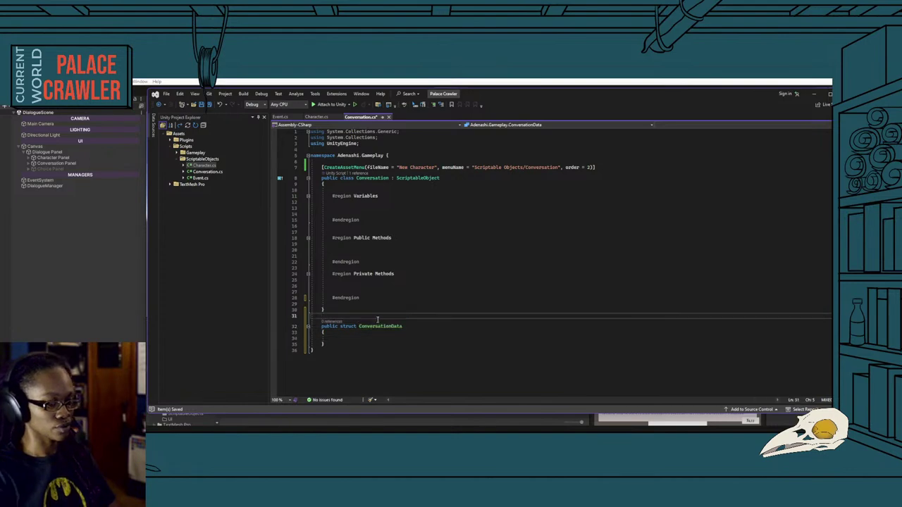
pyautogui.write('S')
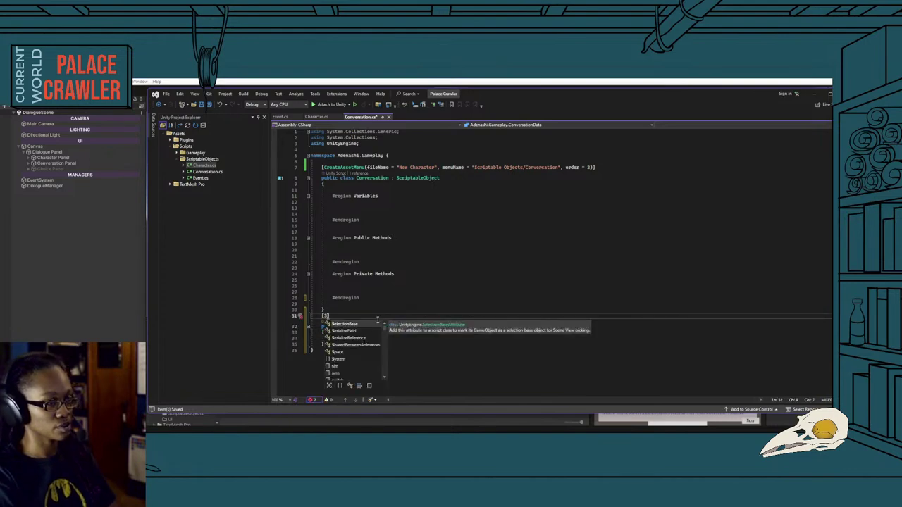
pyautogui.write('ystem')
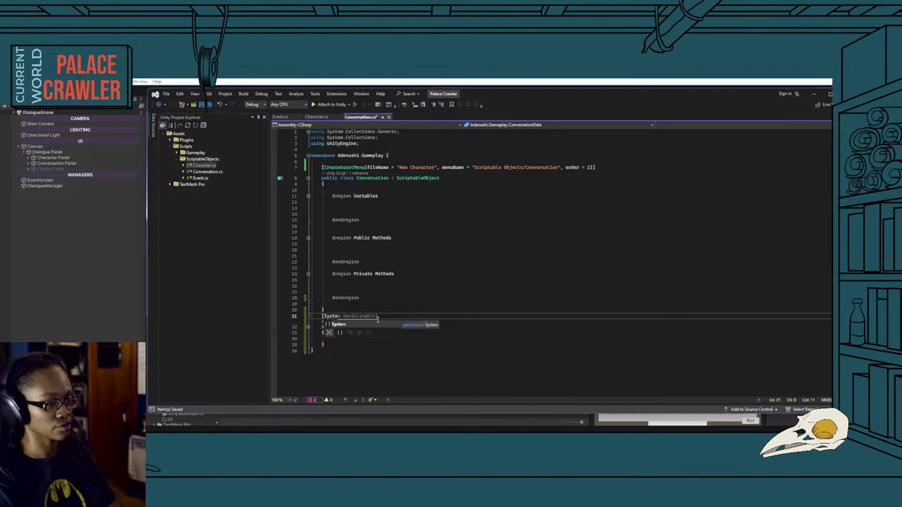
pyautogui.press('Escape')
pyautogui.press('Tab')
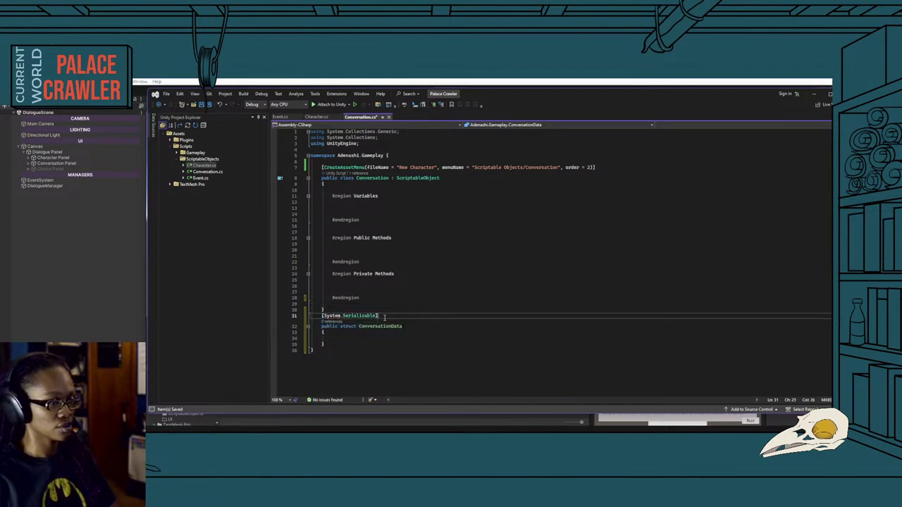
# Add public string Dialogue; and public bool IsQuestion; fields inside ConversationData.
pyautogui.click(385, 337)
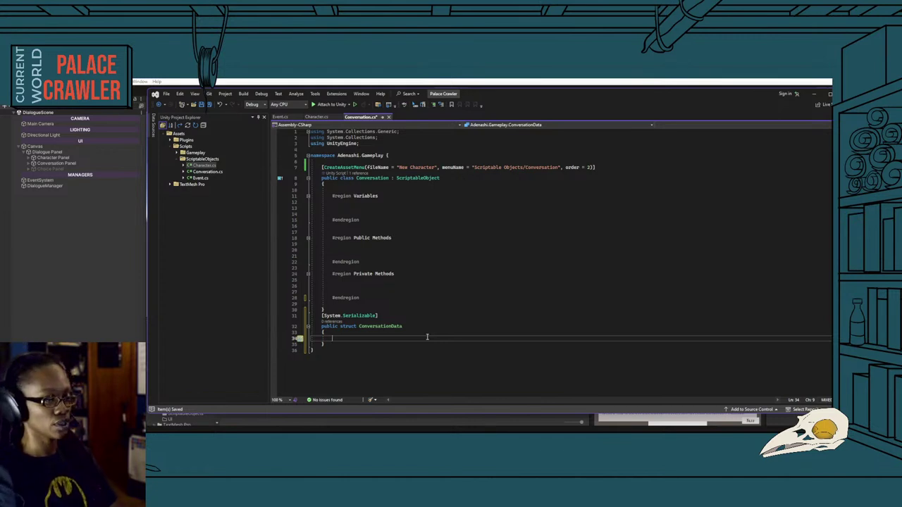
pyautogui.write('public ')
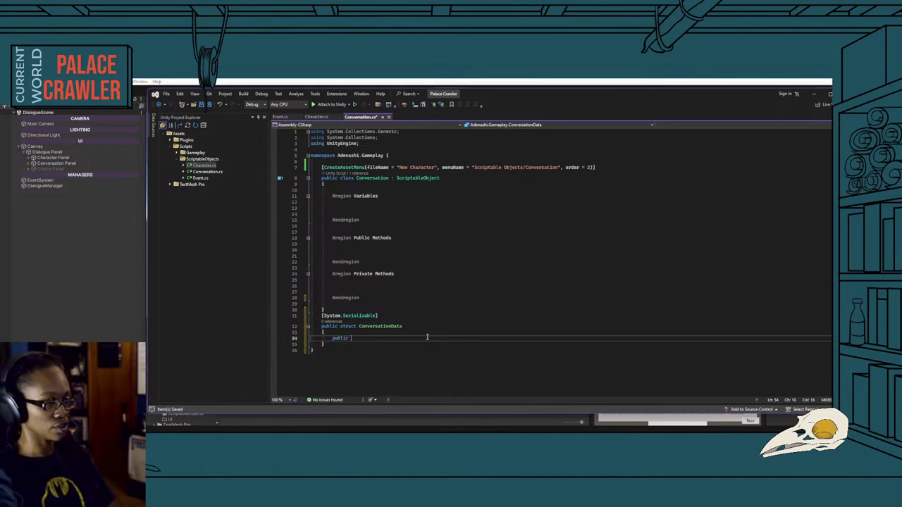
pyautogui.write('string D')
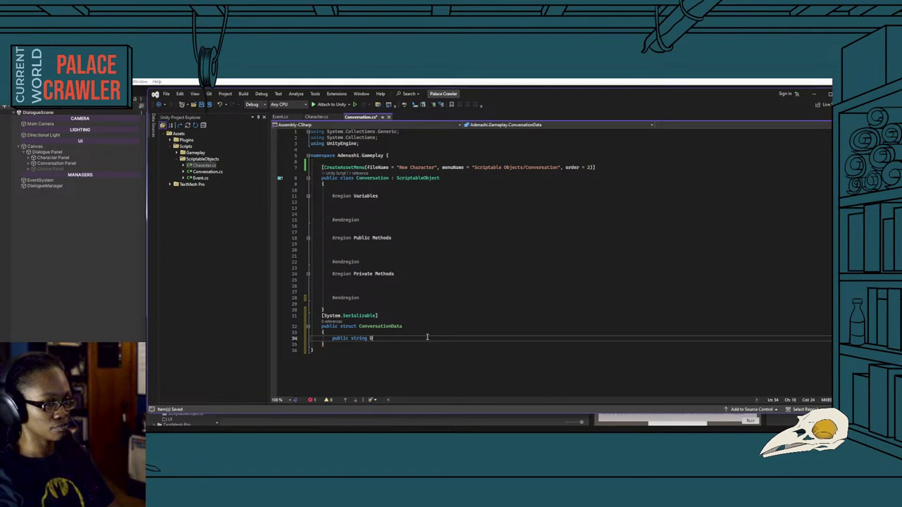
pyautogui.write('ialog')
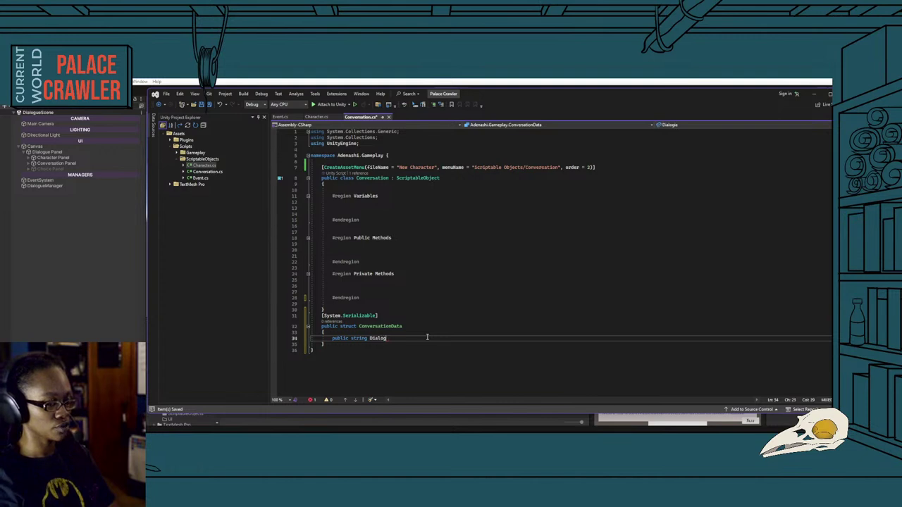
pyautogui.write('ue;')
pyautogui.press('Return')
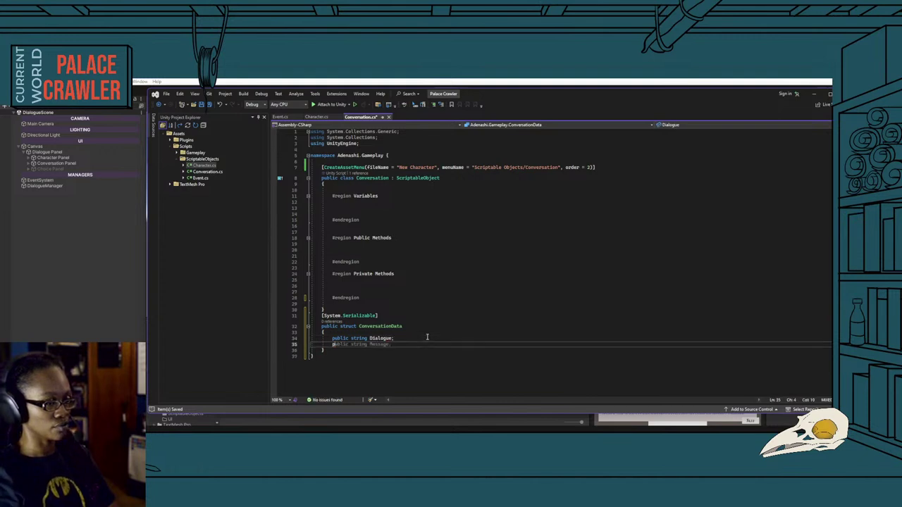
pyautogui.write('public bool IsQues')
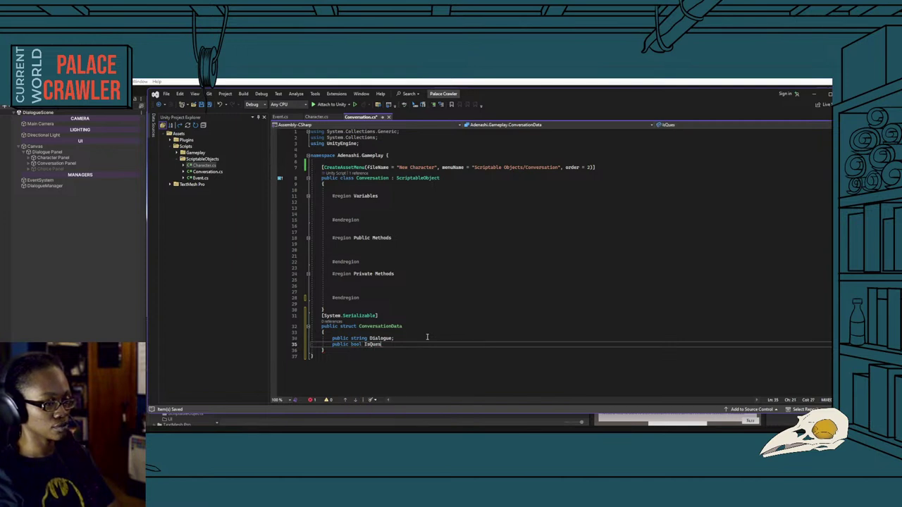
pyautogui.write('tion;')
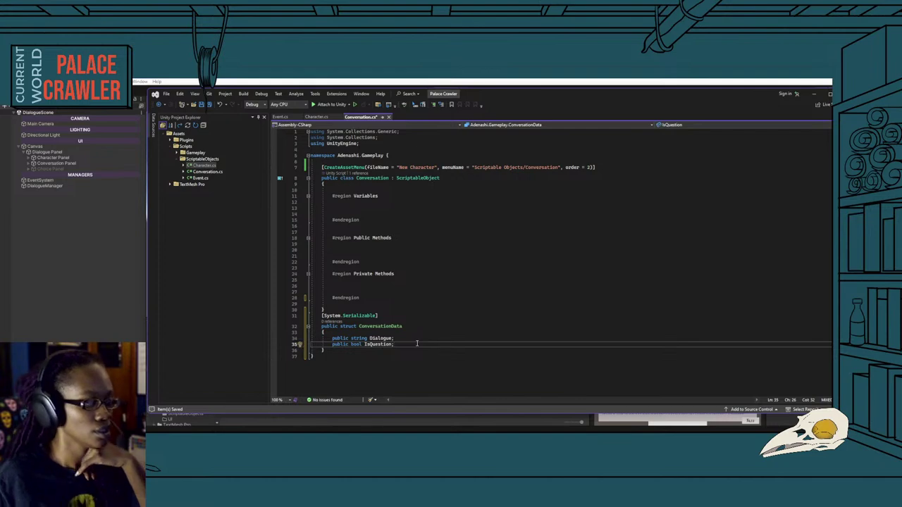
pyautogui.press('Return')
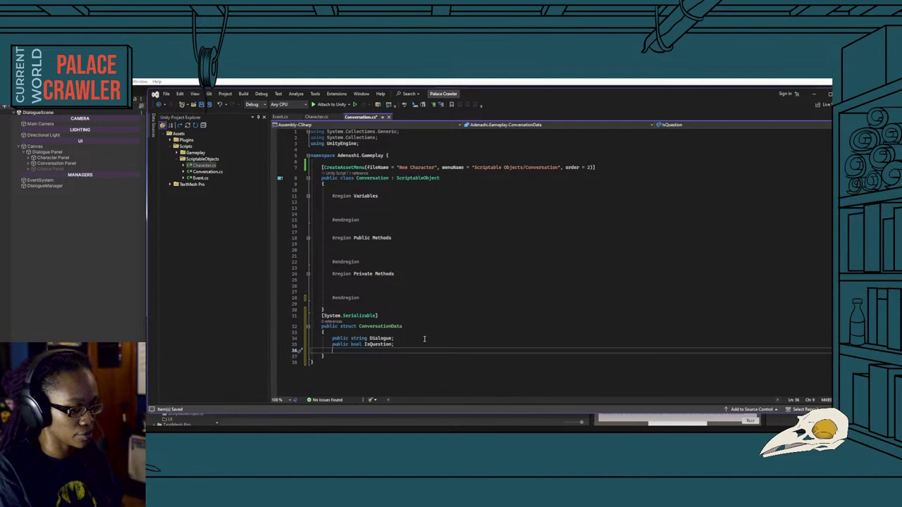
# Discard the unfinished line and add a [System.Serializable] attribute below ConversationData.
pyautogui.write('public')
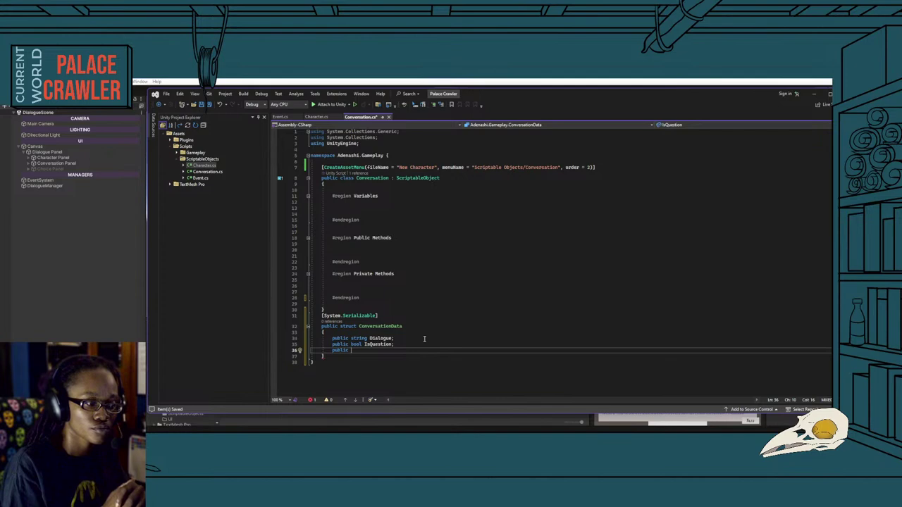
pyautogui.press('BackSpace')
pyautogui.press('BackSpace')
pyautogui.press('BackSpace')
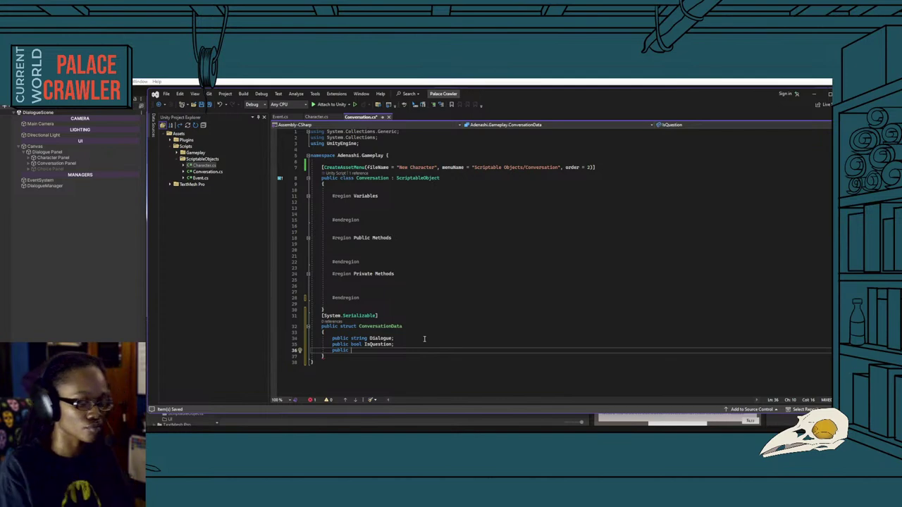
pyautogui.press('BackSpace')
pyautogui.press('BackSpace')
pyautogui.press('BackSpace')
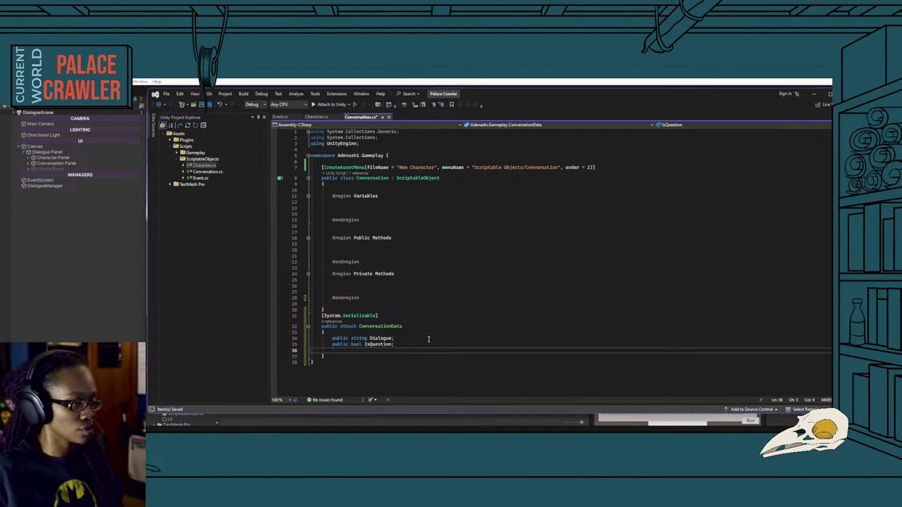
pyautogui.click(409, 358)
pyautogui.press('Return')
pyautogui.press('Return')
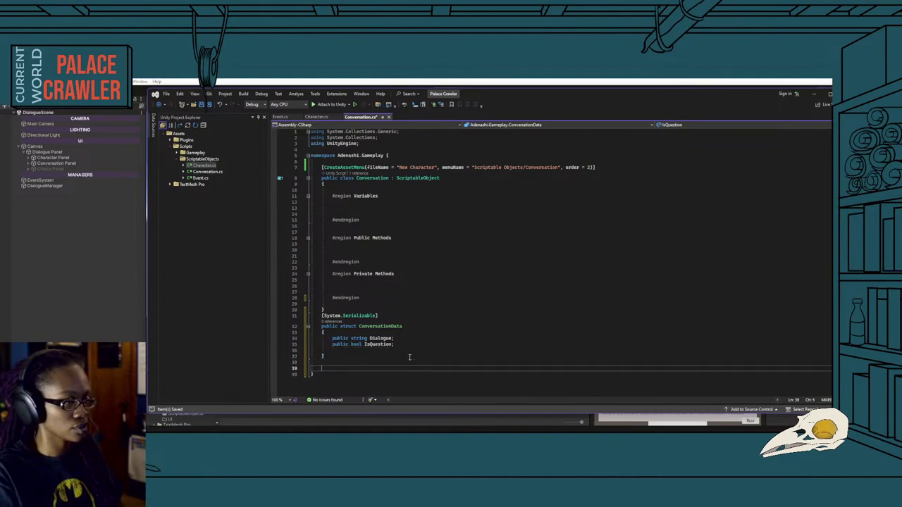
pyautogui.write('[Ser')
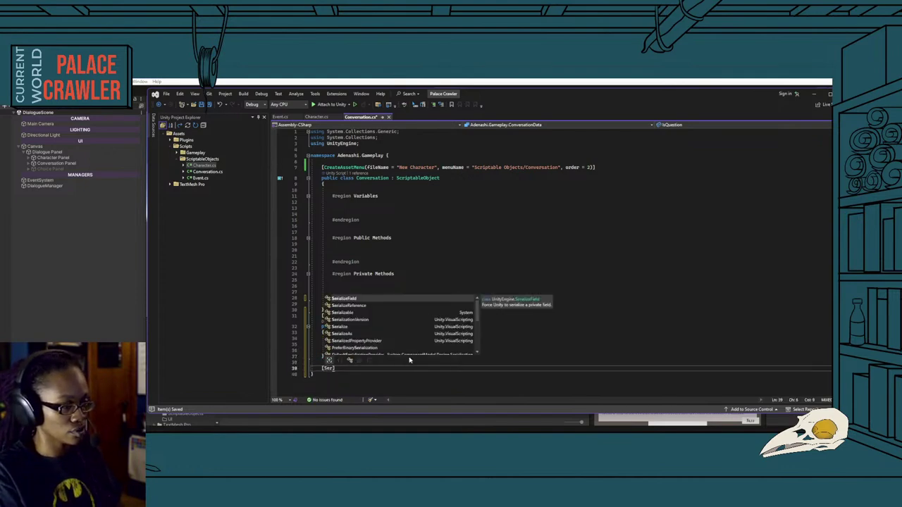
pyautogui.press('BackSpace')
pyautogui.press('BackSpace')
pyautogui.press('BackSpace')
pyautogui.write('System.')
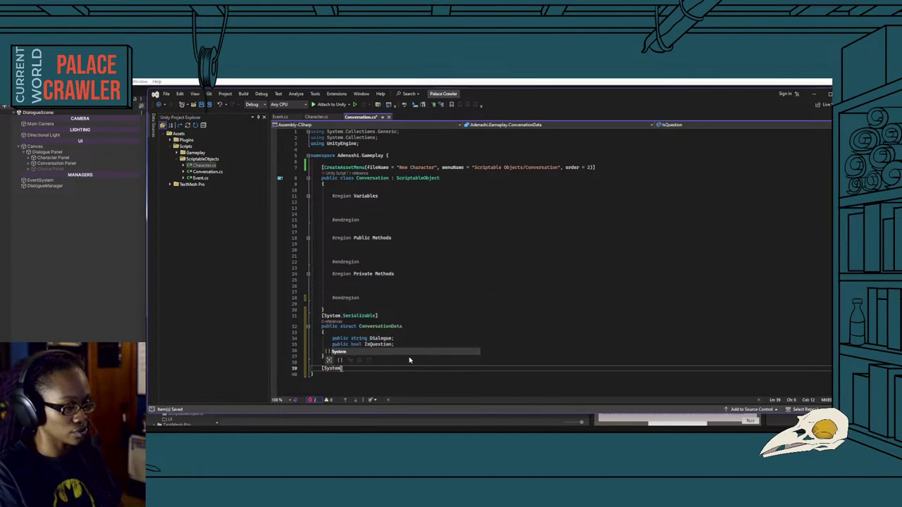
pyautogui.write('Serializable')
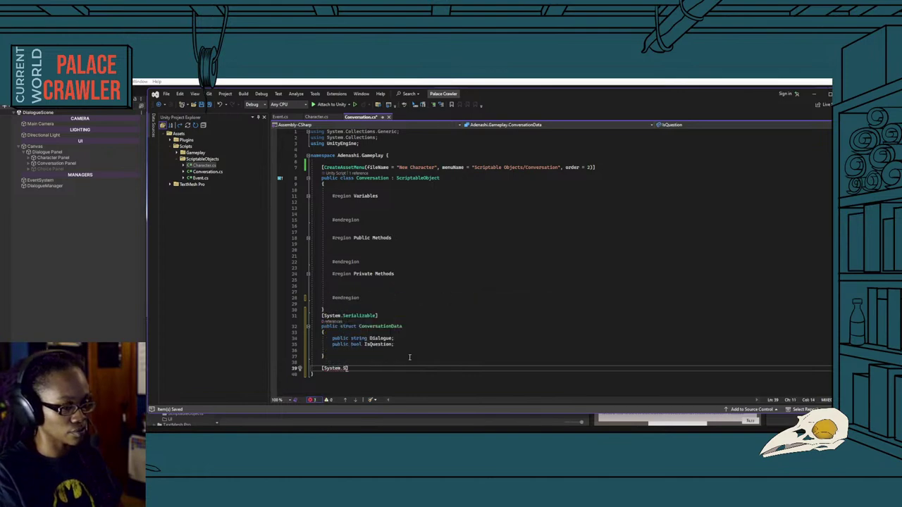
pyautogui.press('Return')
# Declare public struct Choice and begin its string ChoiceText field.
pyautogui.write('publ')
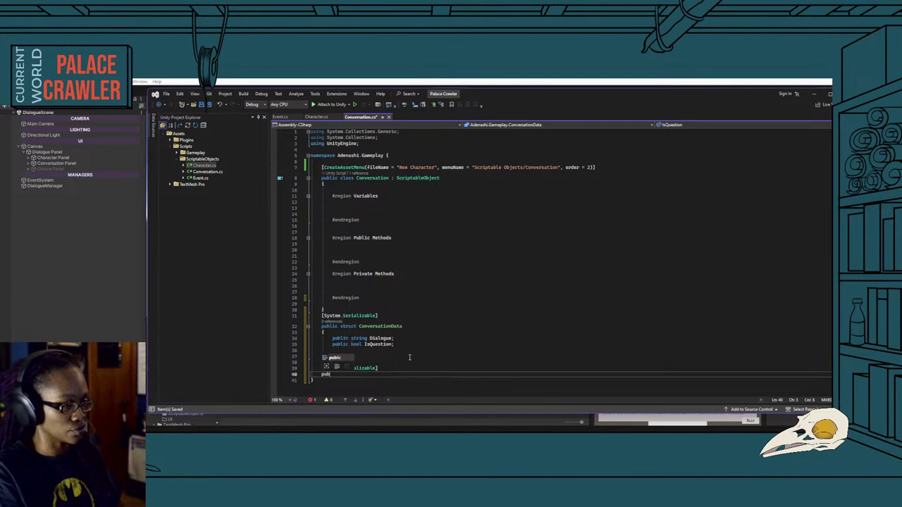
pyautogui.write('ic struc')
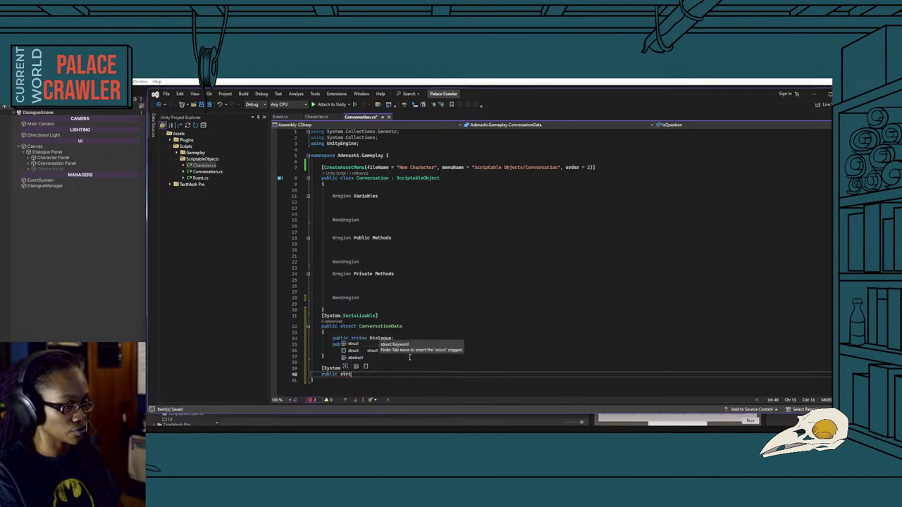
pyautogui.write('t Choice')
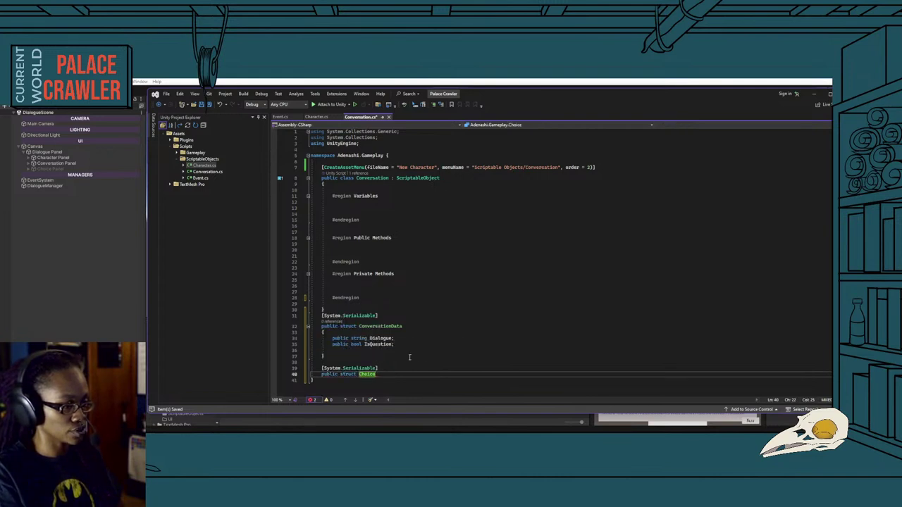
pyautogui.write(' {')
pyautogui.press('Return')
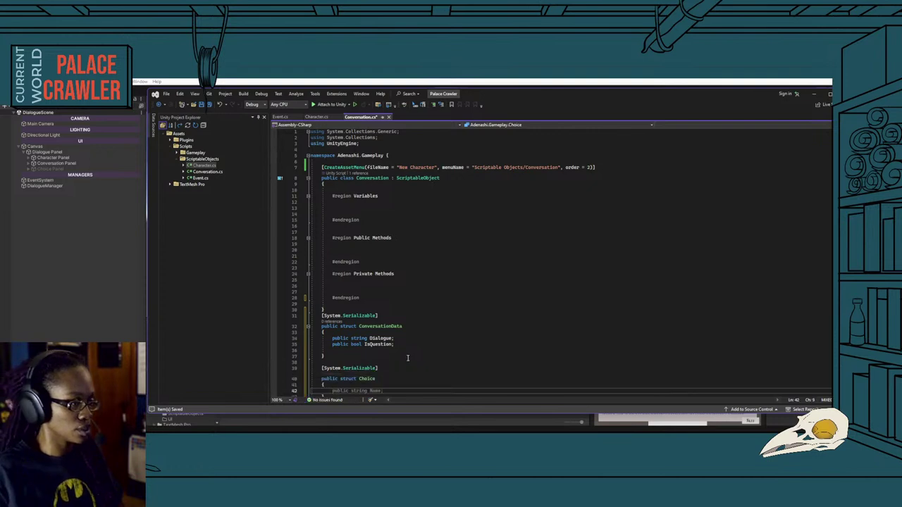
pyautogui.scroll(-2, 408, 357)
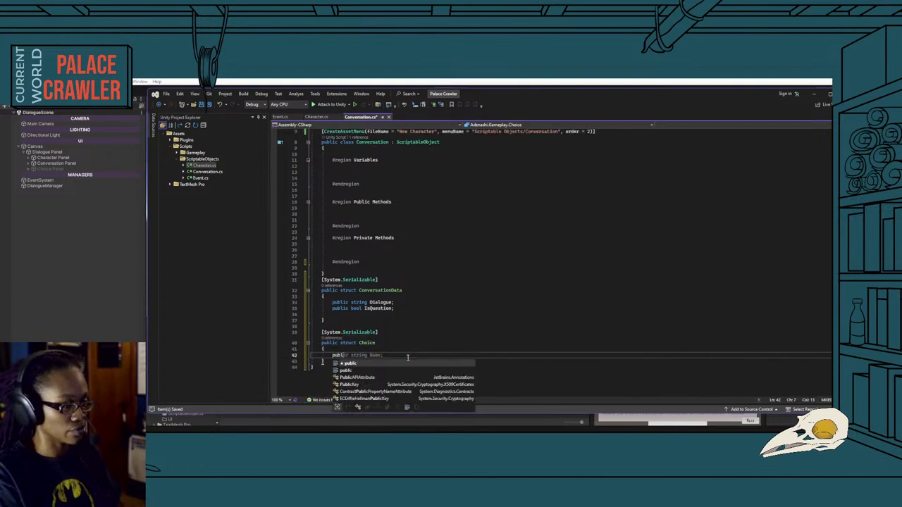
pyautogui.write('public string C')
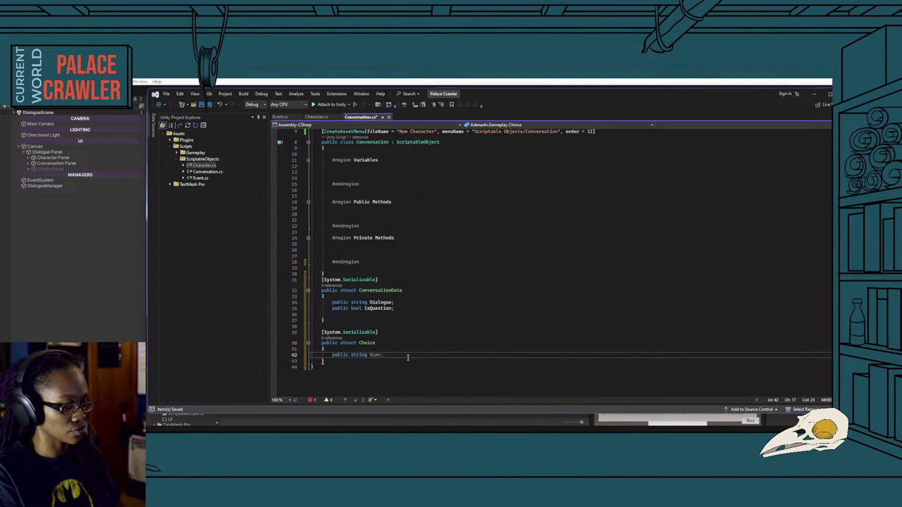
pyautogui.write('hoice')
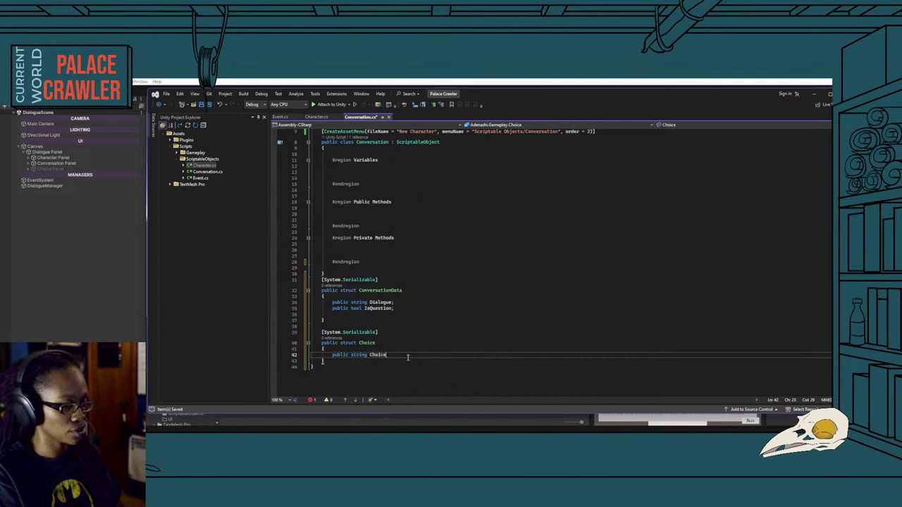
pyautogui.press('BackSpace')
pyautogui.press('BackSpace')
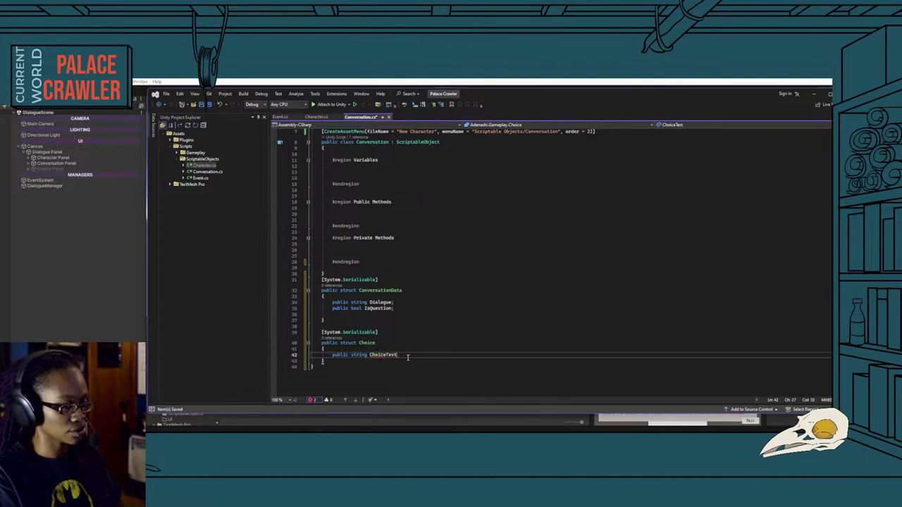
# Finish the field as 'public string ChoiceText;' inside the Choice struct.
pyautogui.write('Text;')
pyautogui.press('Return')
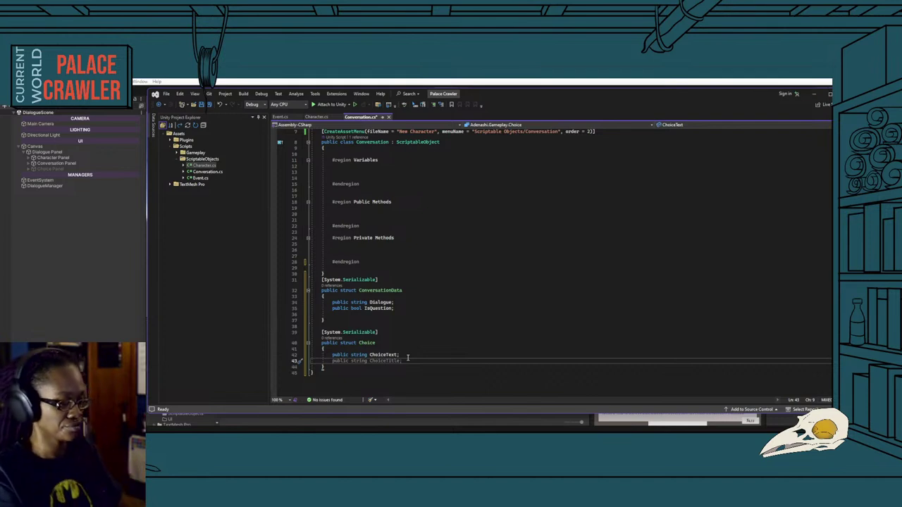
# Add 'public float RelationshipEffect;' and 'public Event TriggeredEvent;' fields to the Choice struct.
pyautogui.write('public ')
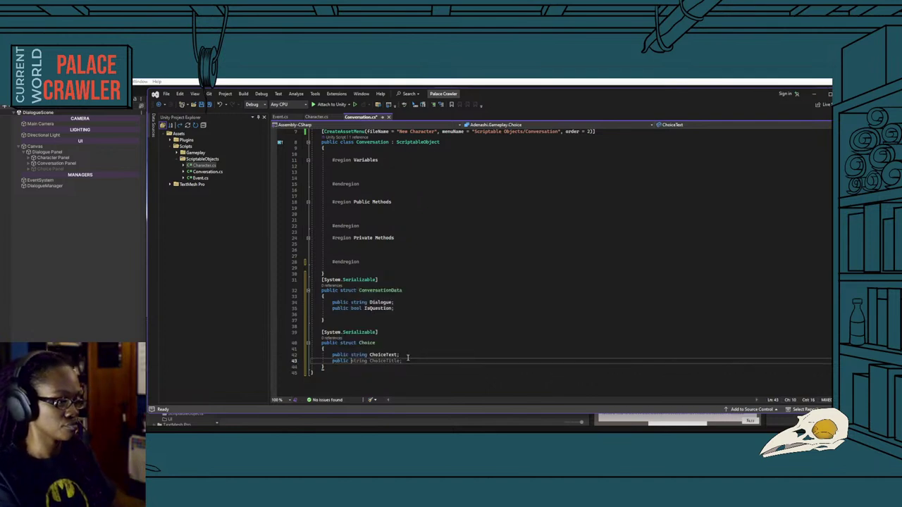
pyautogui.write('int')
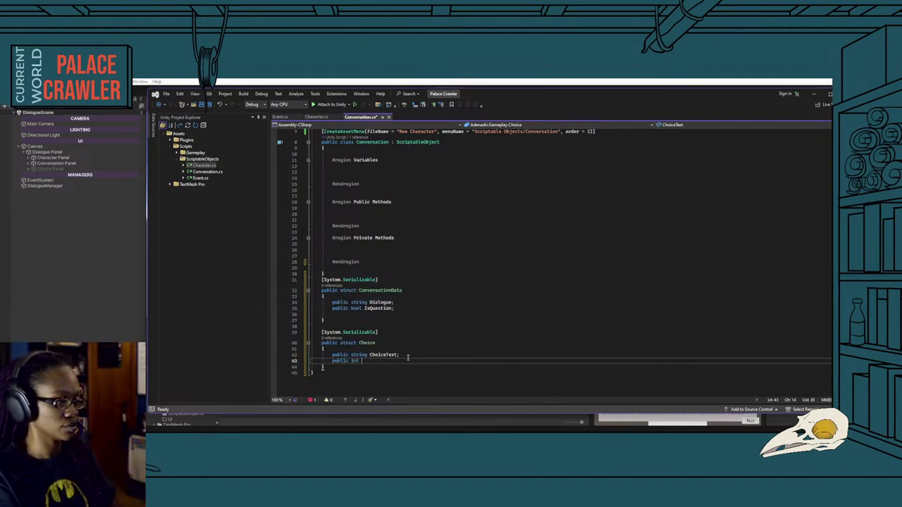
pyautogui.press('BackSpace')
pyautogui.press('BackSpace')
pyautogui.press('BackSpace')
pyautogui.write('flo')
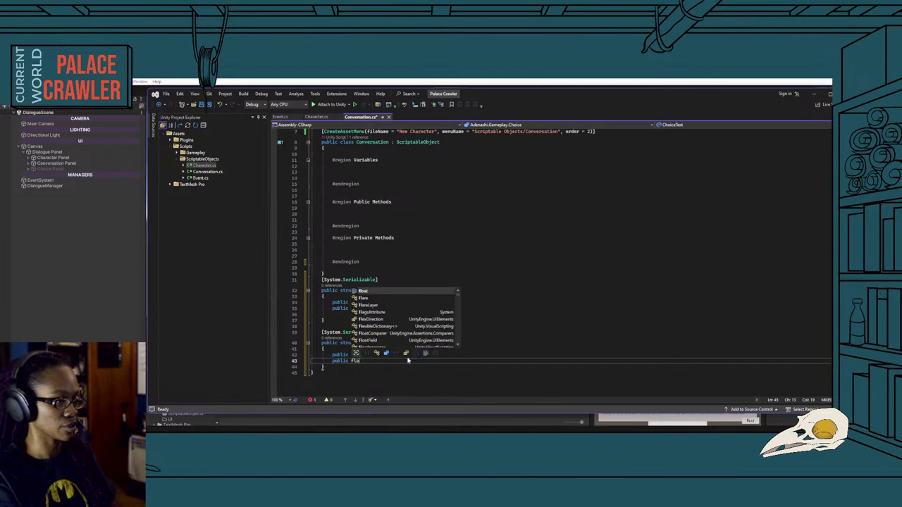
pyautogui.write('at Relation')
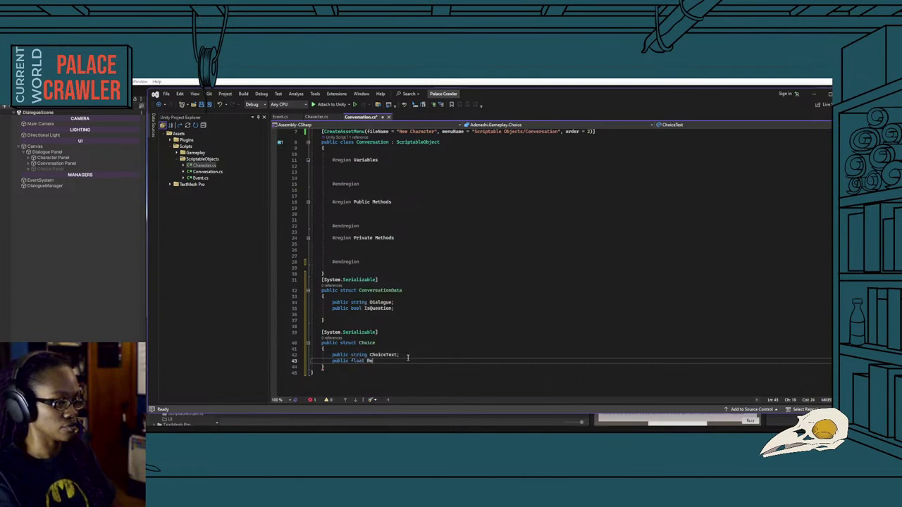
pyautogui.write('ship')
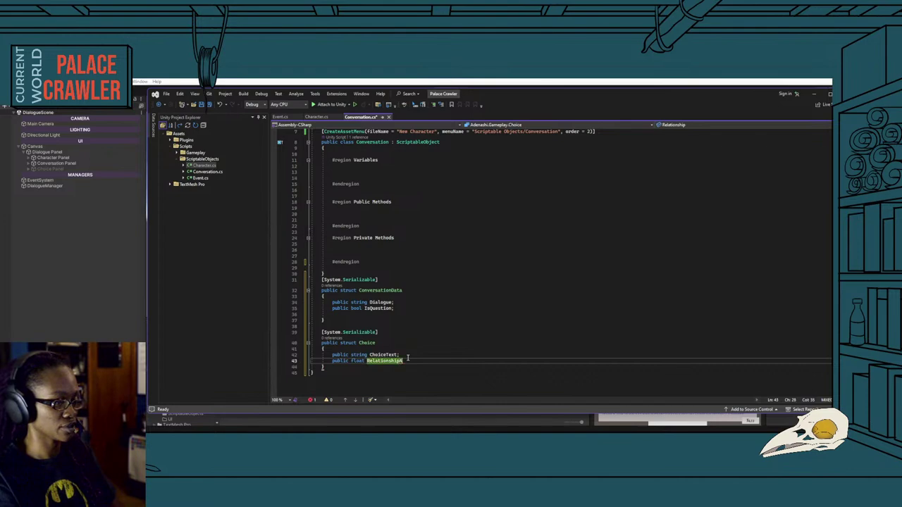
pyautogui.write('Effect;')
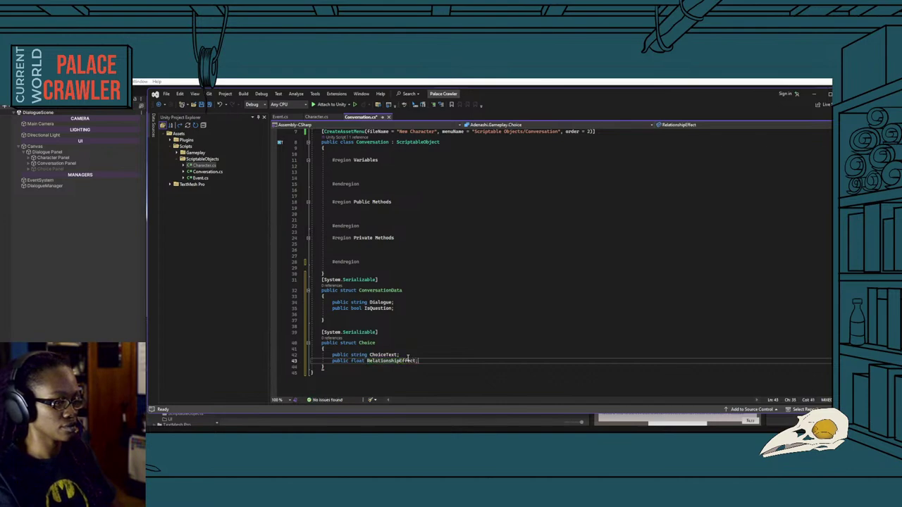
pyautogui.press('Return')
pyautogui.write('public ')
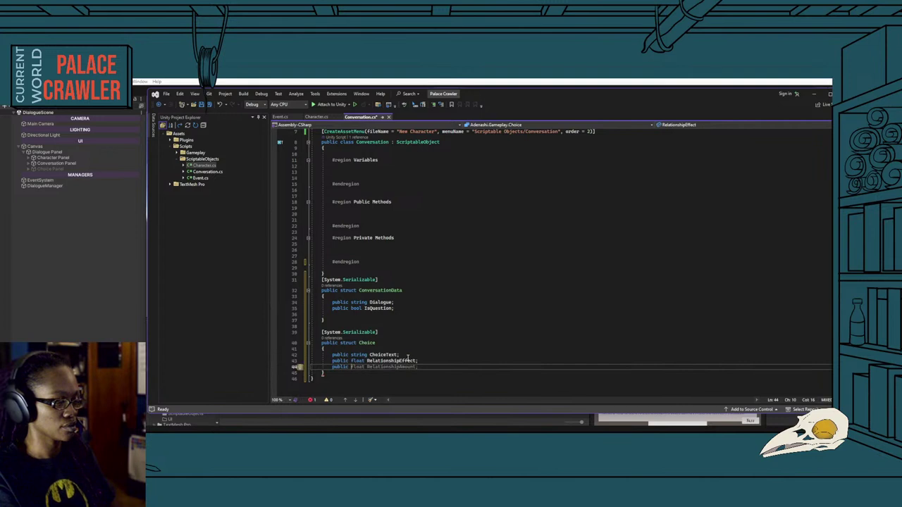
pyautogui.write('Event ')
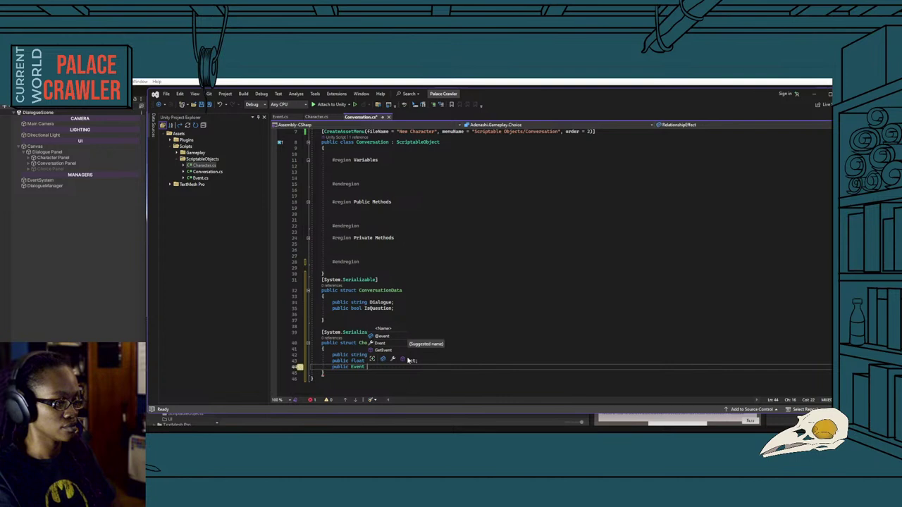
pyautogui.write('Triggered')
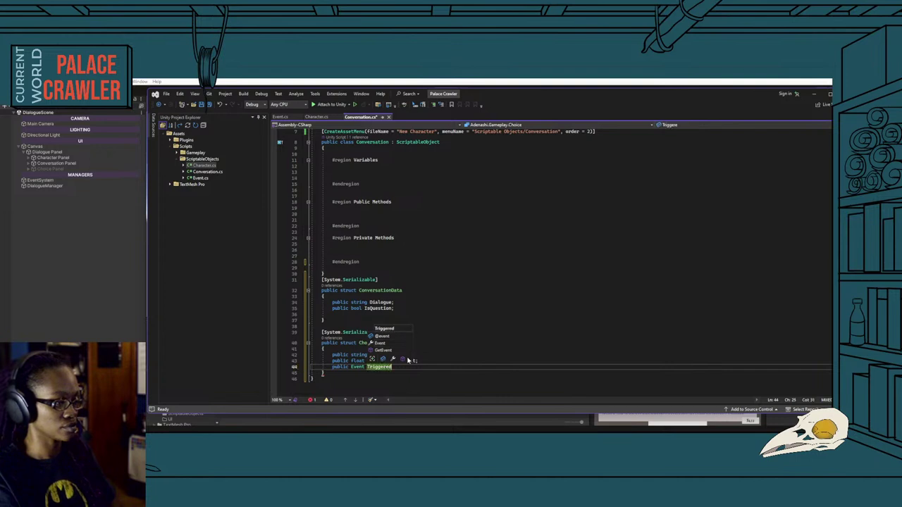
pyautogui.write('Event;')
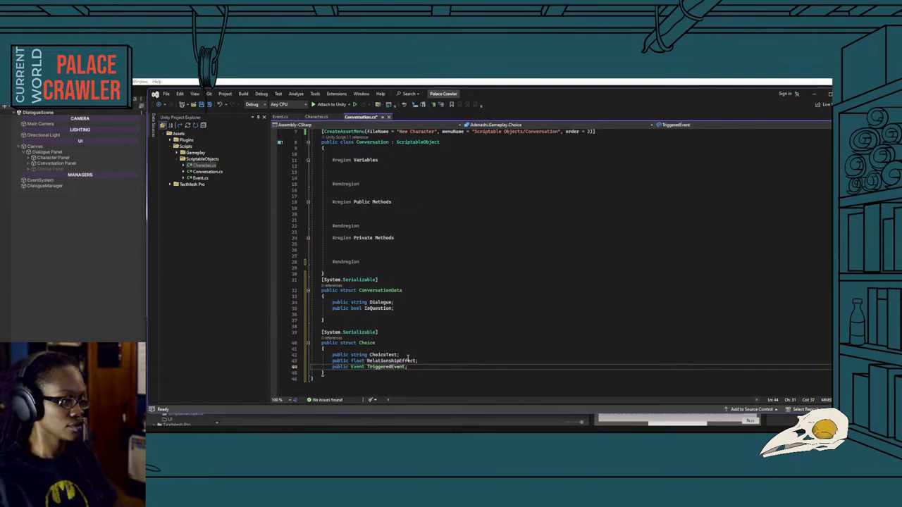
# Declare 'public Choice[] Choices;' on the empty line inside ConversationData.
pyautogui.click(409, 314)
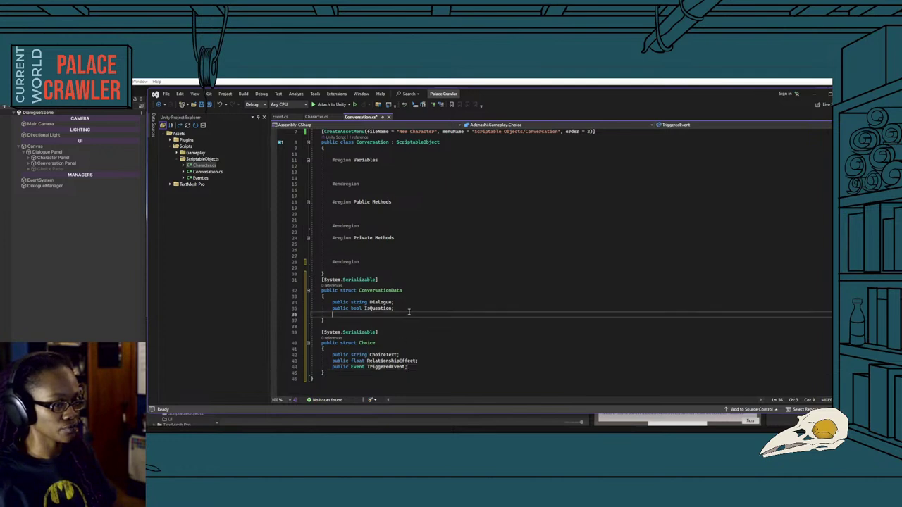
pyautogui.write('public ')
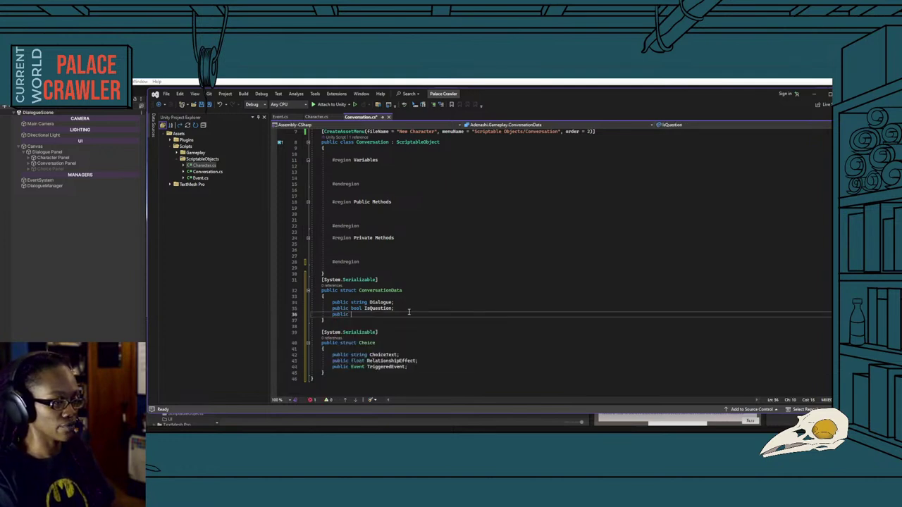
pyautogui.write('Choice[] ')
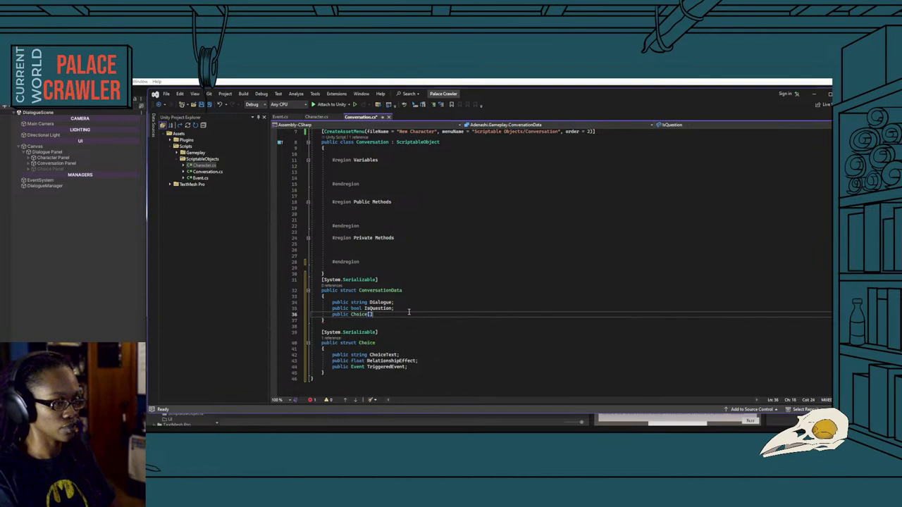
pyautogui.write('Choi')
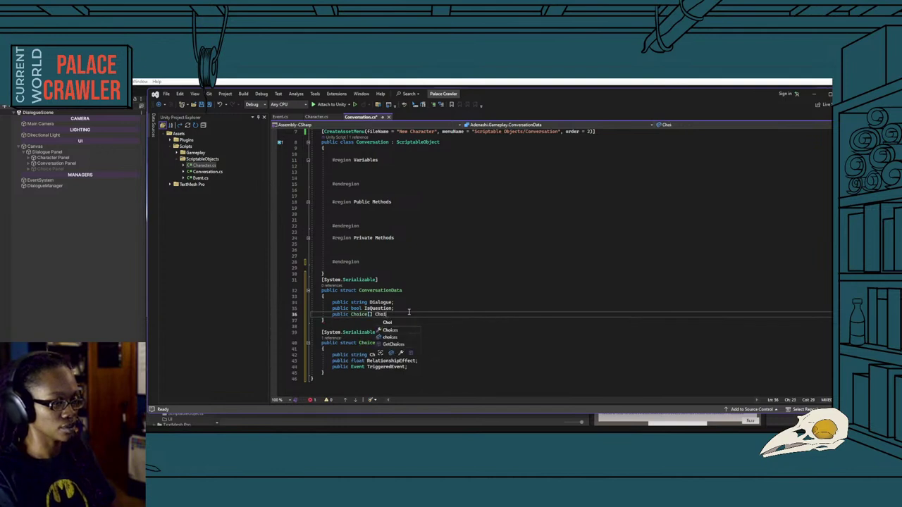
pyautogui.write('ces;')
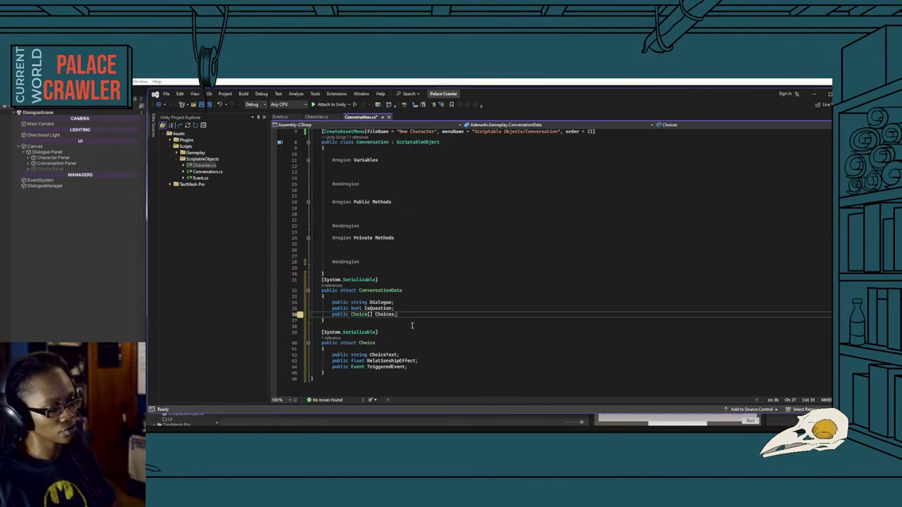
pyautogui.scroll(1, 412, 326)
pyautogui.scroll(1, 412, 325)
pyautogui.scroll(-2, 403, 284)
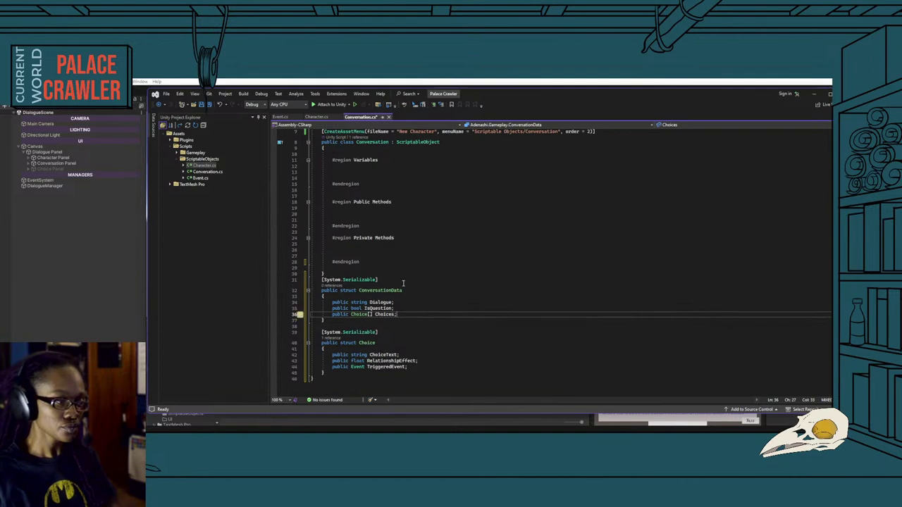
# Place the cursor at the end of the ChoiceText line in the Choice struct.
pyautogui.click(416, 367)
pyautogui.click(436, 361)
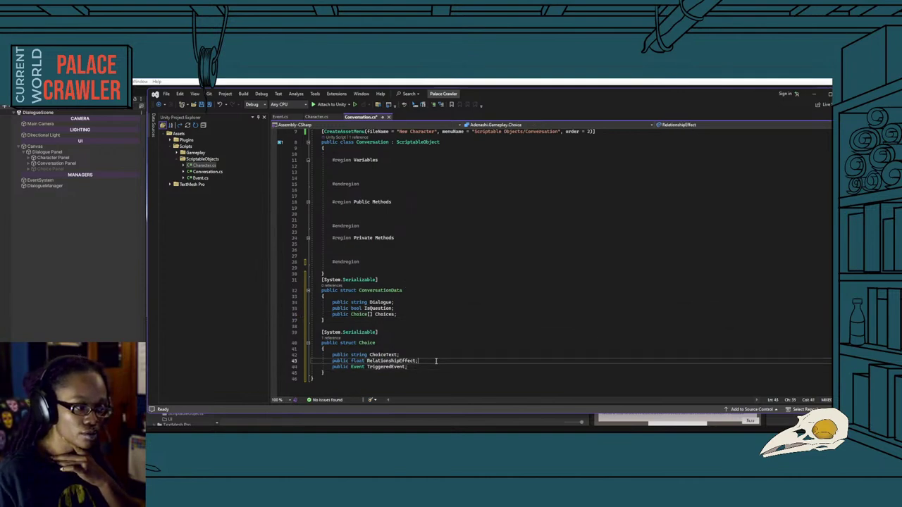
pyautogui.click(432, 367)
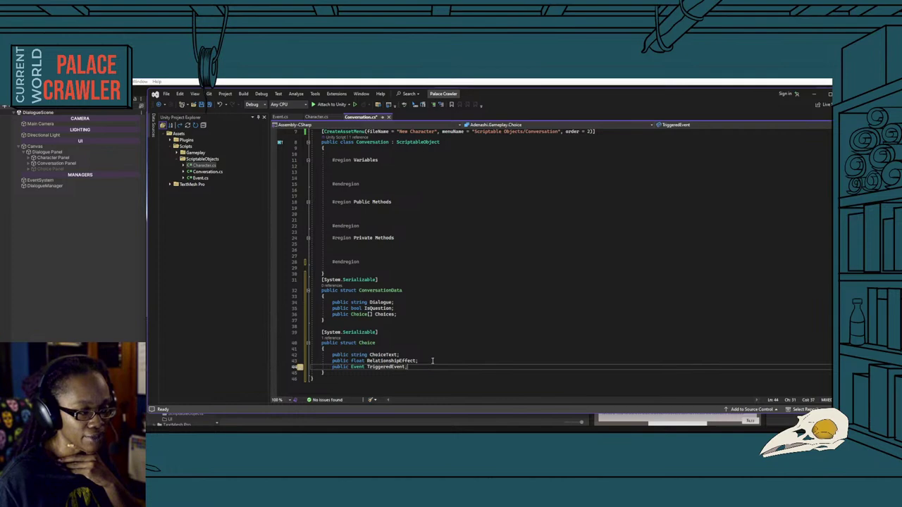
pyautogui.click(433, 361)
pyautogui.click(429, 356)
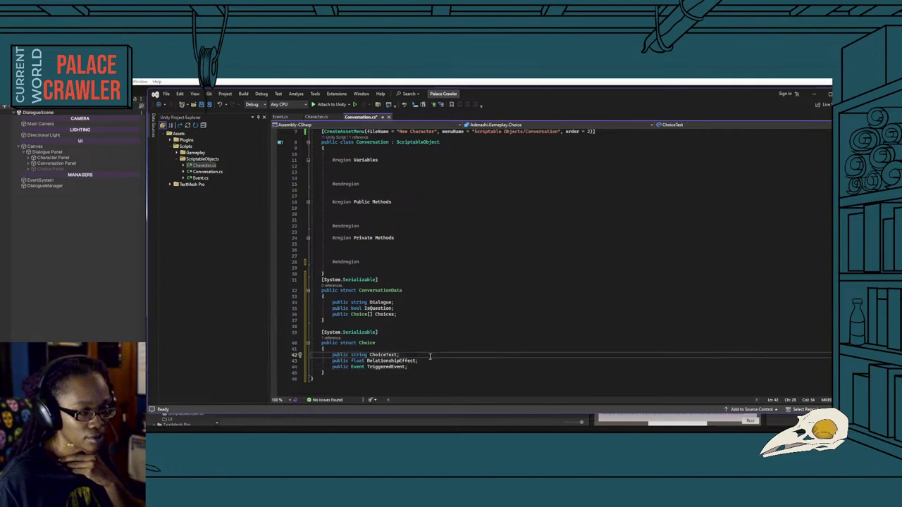
# Insert 'public int CurrencyChange;' and 'public float StatusChange;' below ChoiceText, then save Conversation.cs.
pyautogui.press('Return')
pyautogui.write('publi')
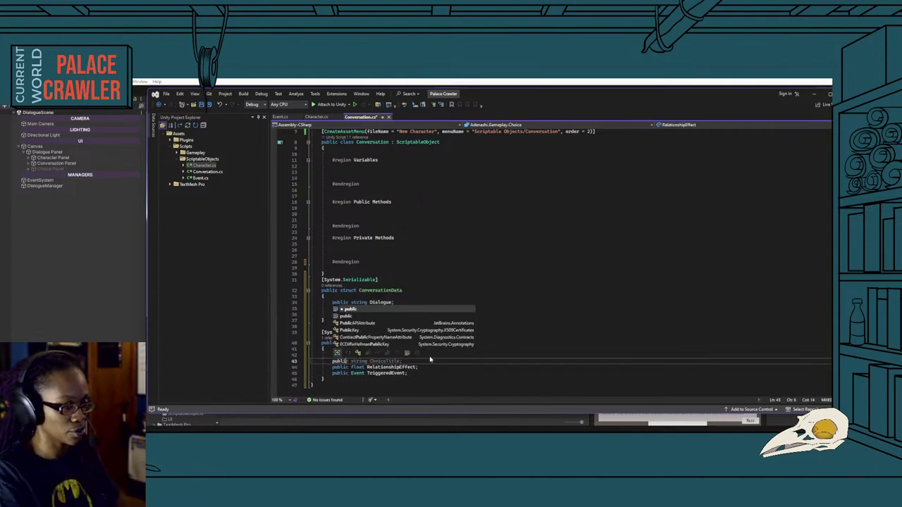
pyautogui.write('c float')
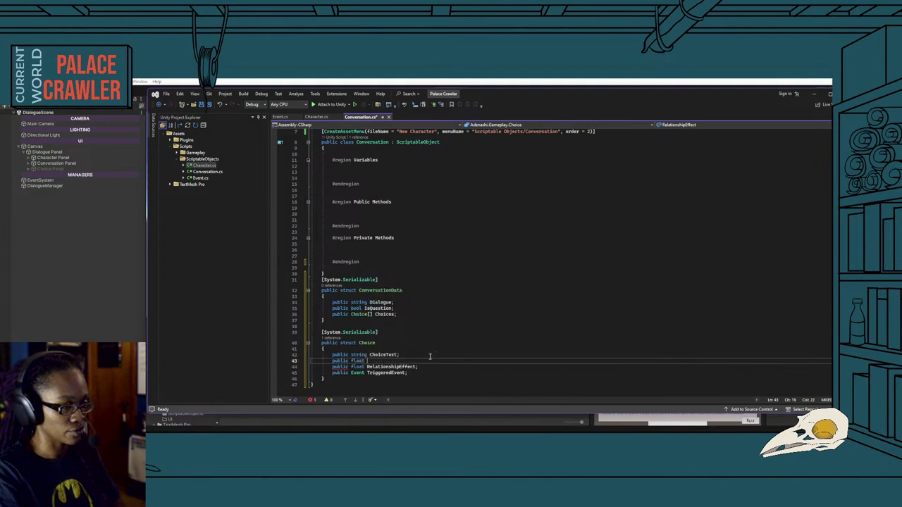
pyautogui.press('BackSpace')
pyautogui.press('BackSpace')
pyautogui.press('BackSpace')
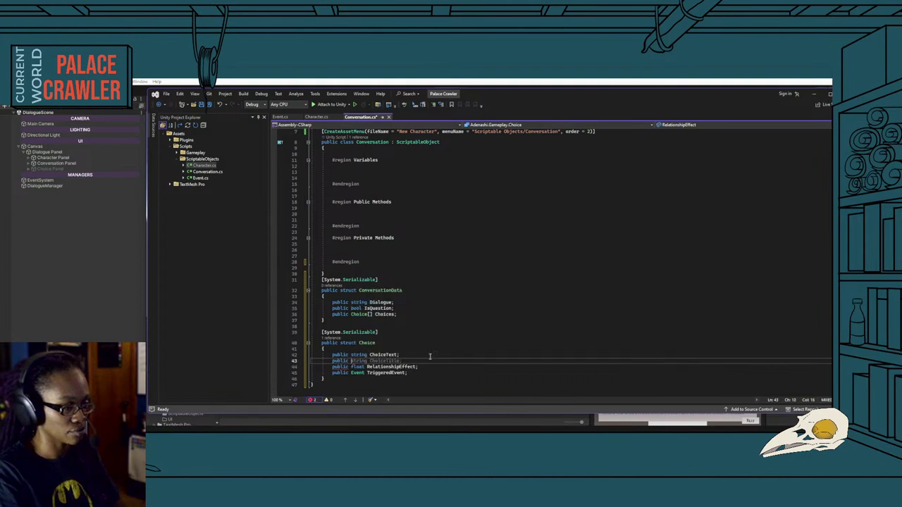
pyautogui.write('int ')
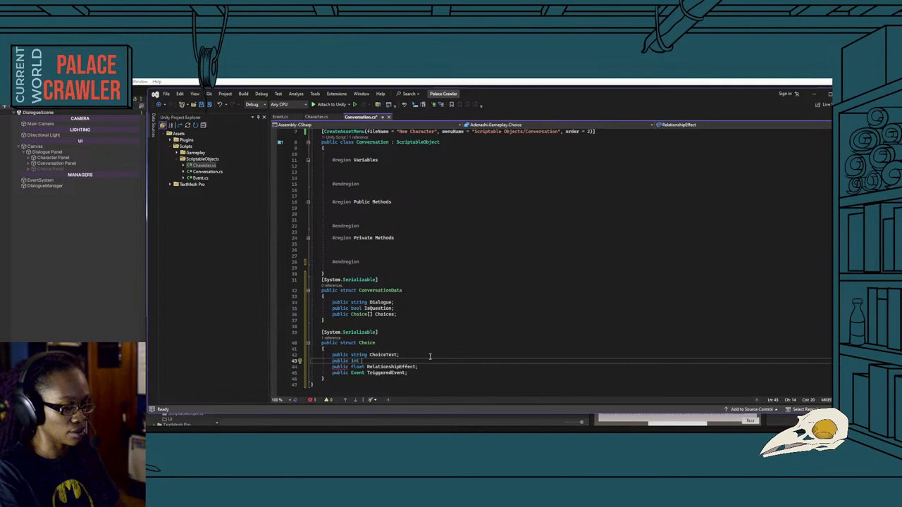
pyautogui.write('Curren')
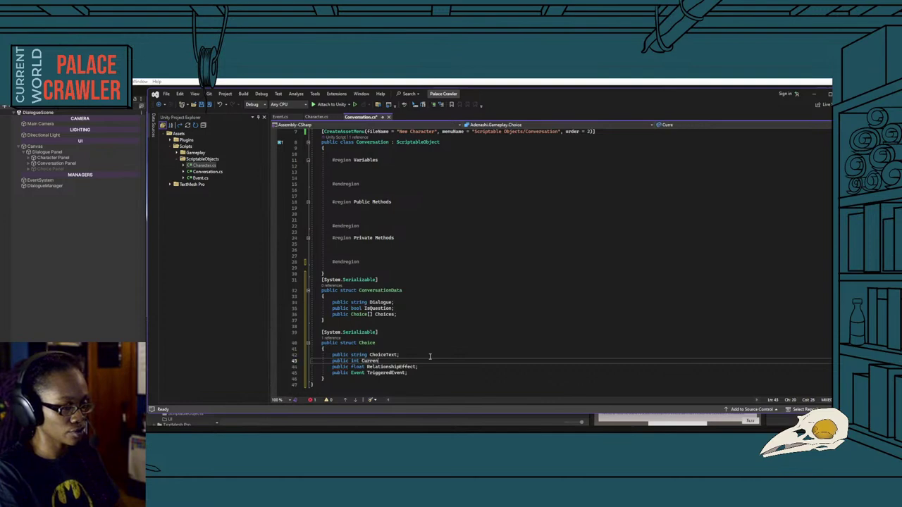
pyautogui.write('cyChange')
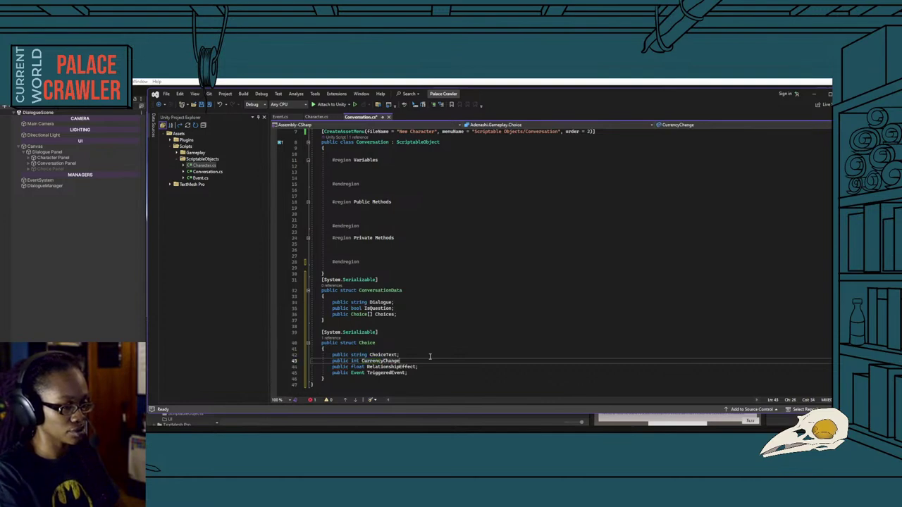
pyautogui.write(';')
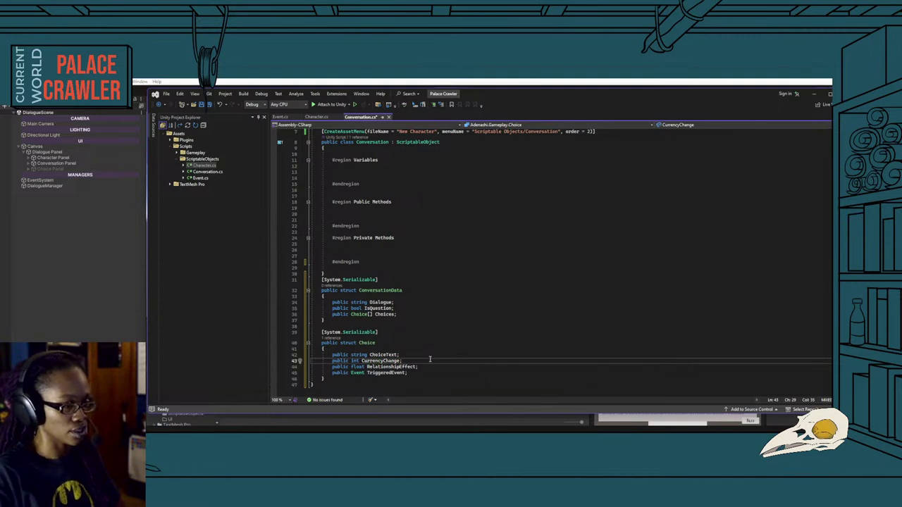
pyautogui.press('Return')
pyautogui.write('public ')
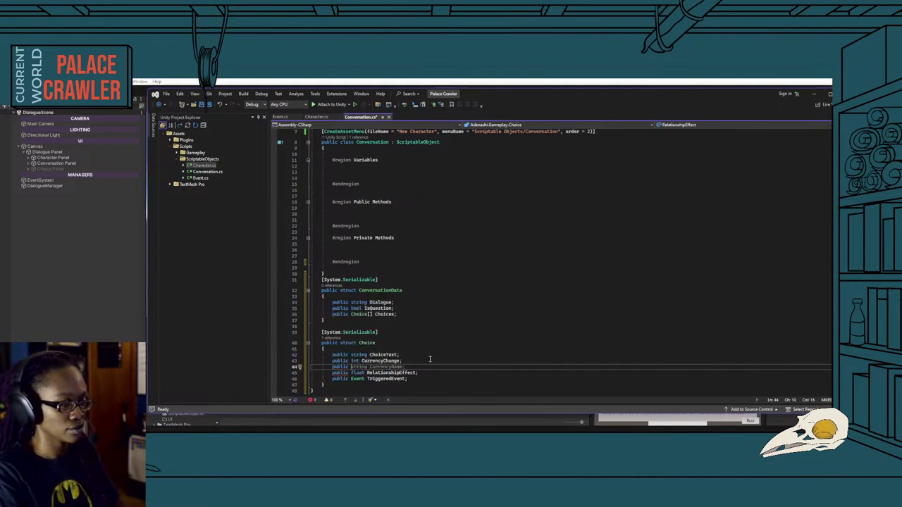
pyautogui.write('float S')
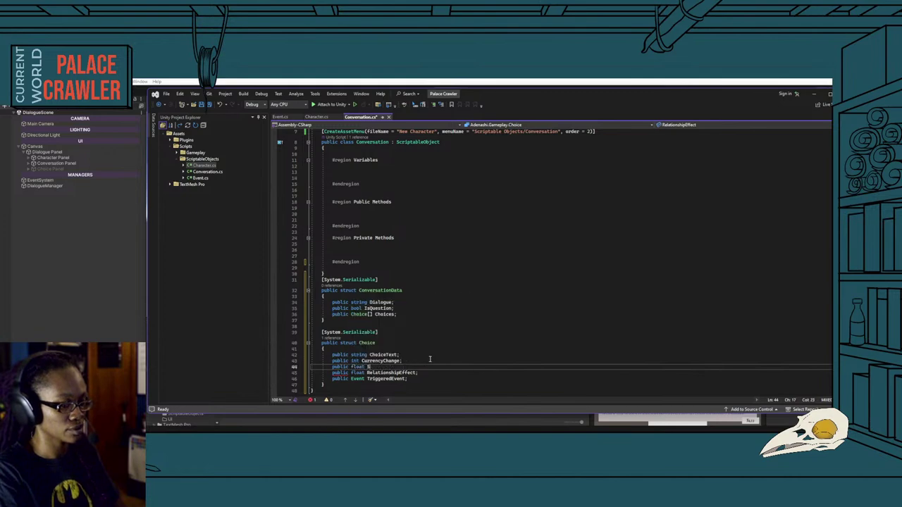
pyautogui.write('tatusChange')
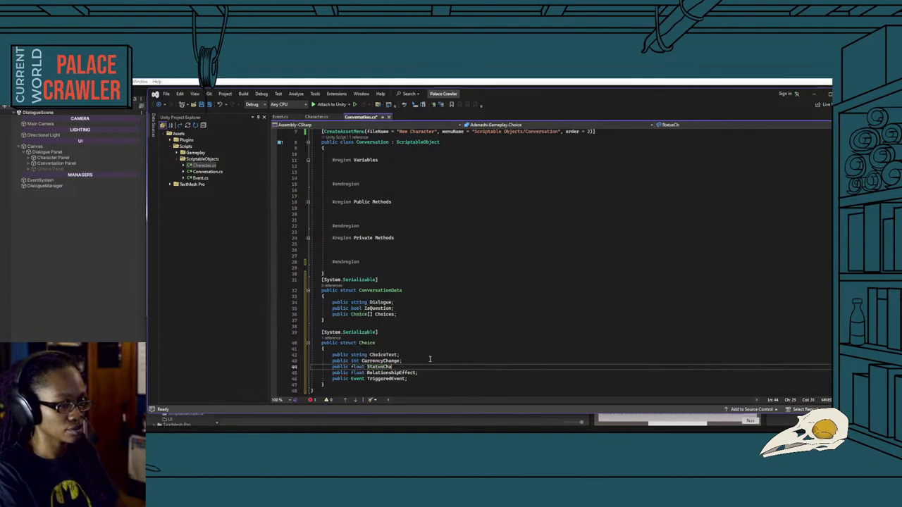
pyautogui.write(';')
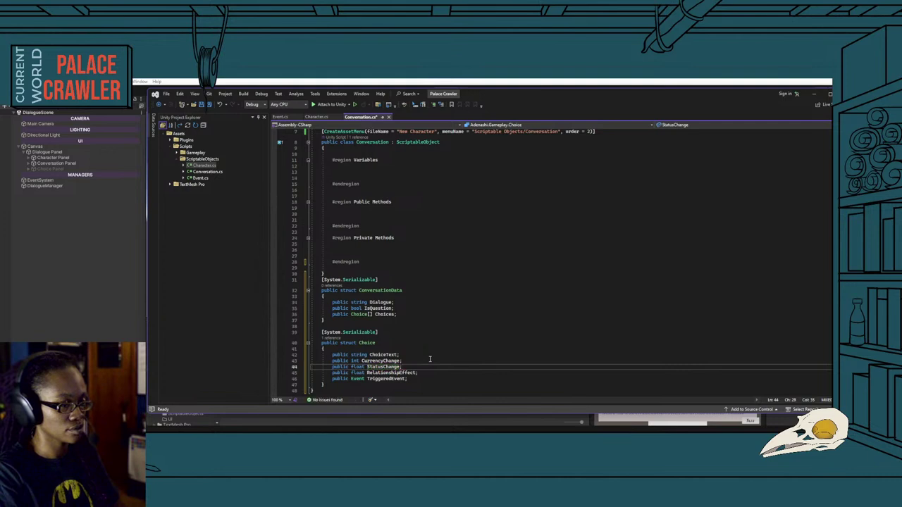
pyautogui.hotkey('ctrl', 's')
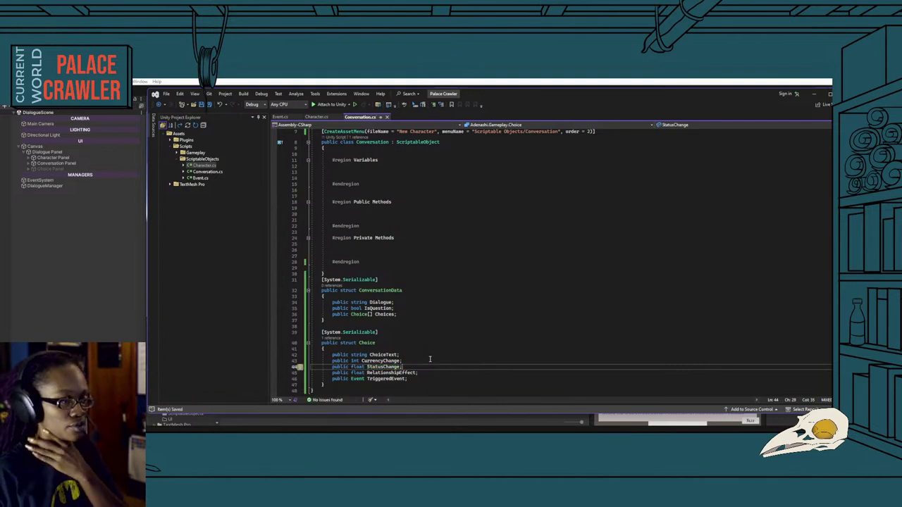
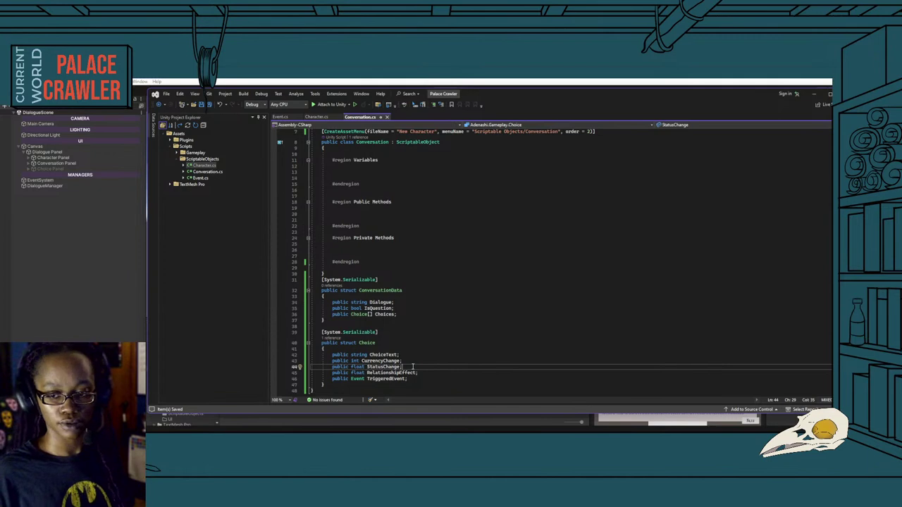
# Browse Conversation.cs around the RelationshipEffect field and the Variables region.
pyautogui.click(435, 373)
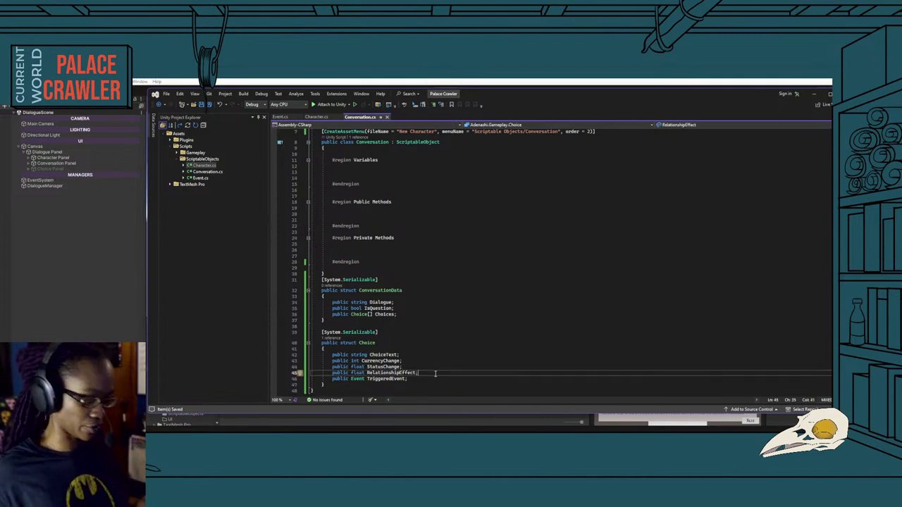
pyautogui.scroll(1, 422, 297)
pyautogui.scroll(1, 407, 257)
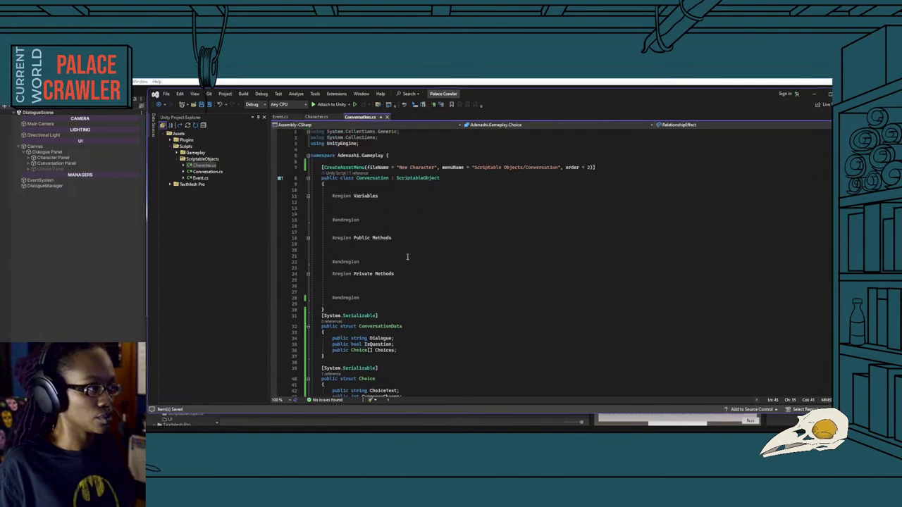
pyautogui.scroll(-5, 406, 254)
pyautogui.scroll(4, 405, 253)
pyautogui.scroll(1, 404, 254)
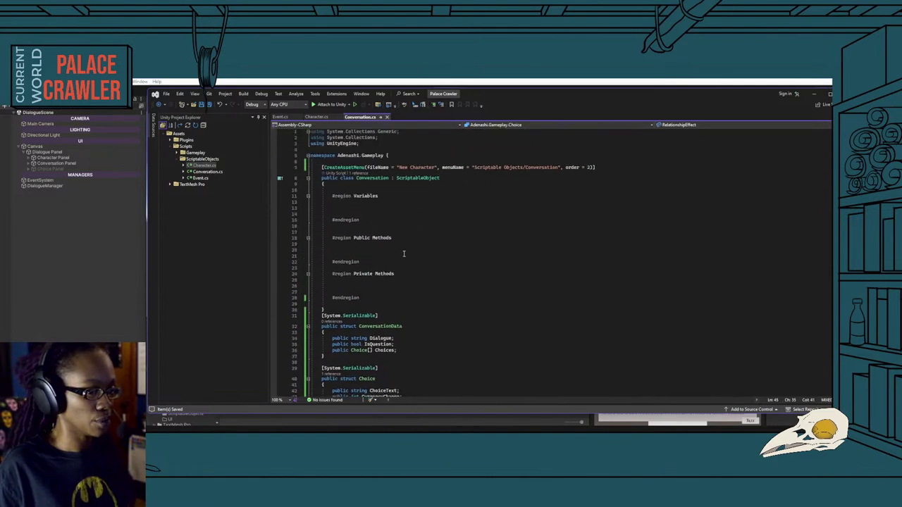
pyautogui.click(379, 209)
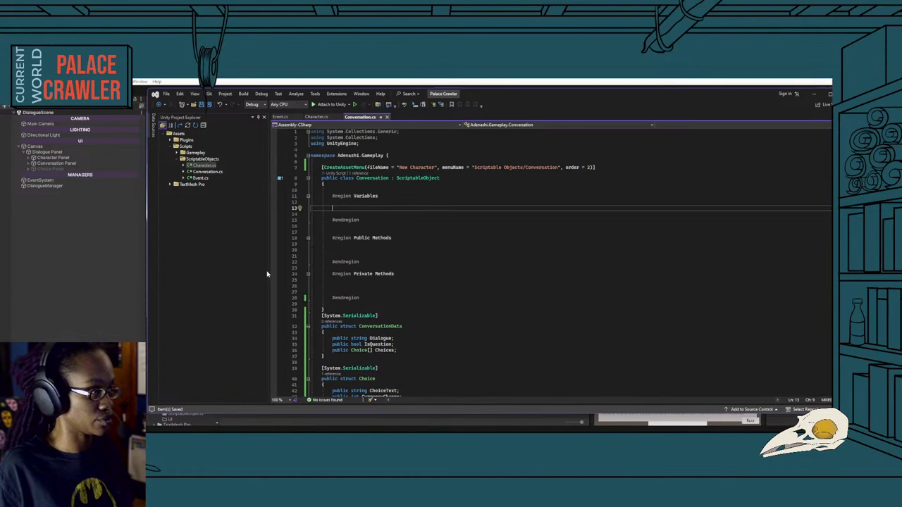
pyautogui.scroll(-5, 275, 282)
# Delete the old Welcome Home conversation asset in Unity.
pyautogui.click(110, 281)
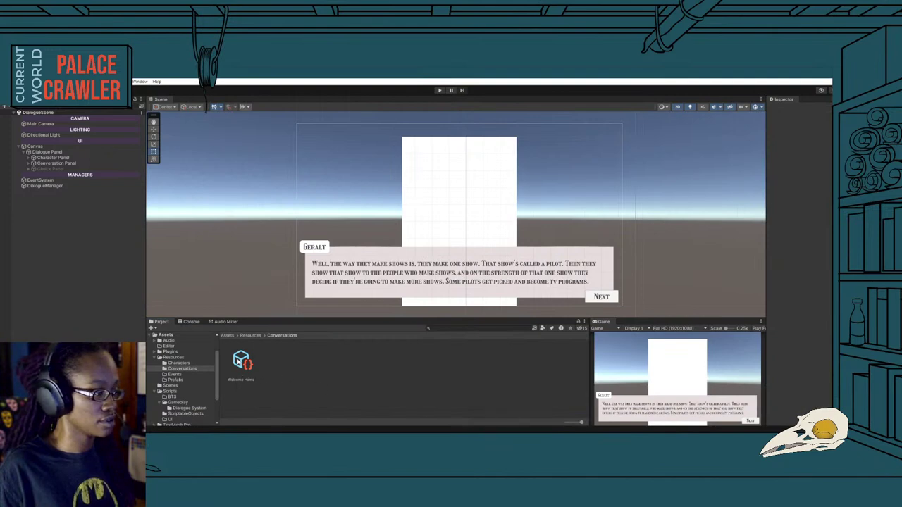
pyautogui.click(239, 360)
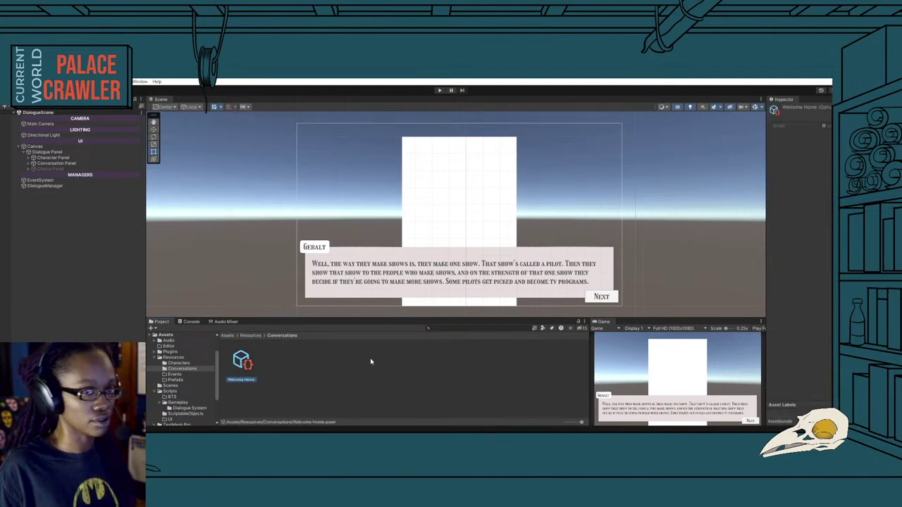
pyautogui.press('Delete')
pyautogui.press('Return')
# Create a new Conversation asset named Welcome Home in the Conversations folder.
pyautogui.rightClick(269, 368)
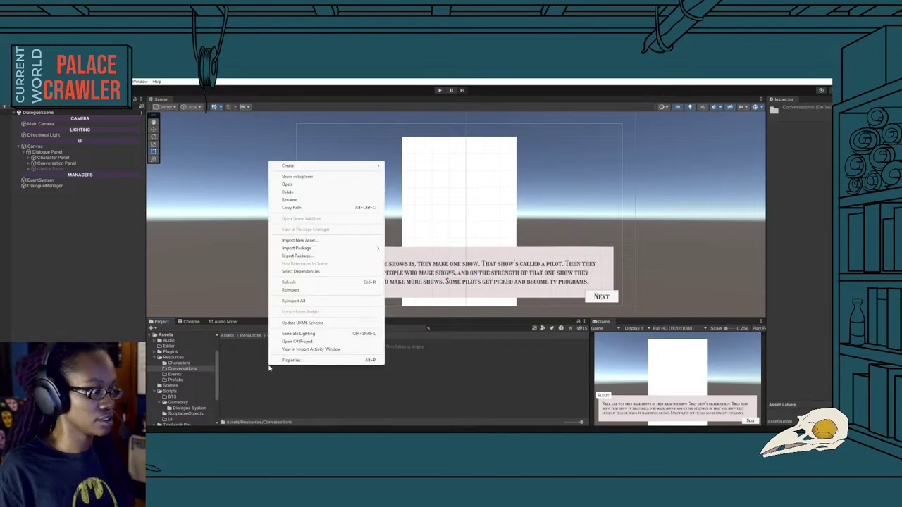
pyautogui.click(297, 341)
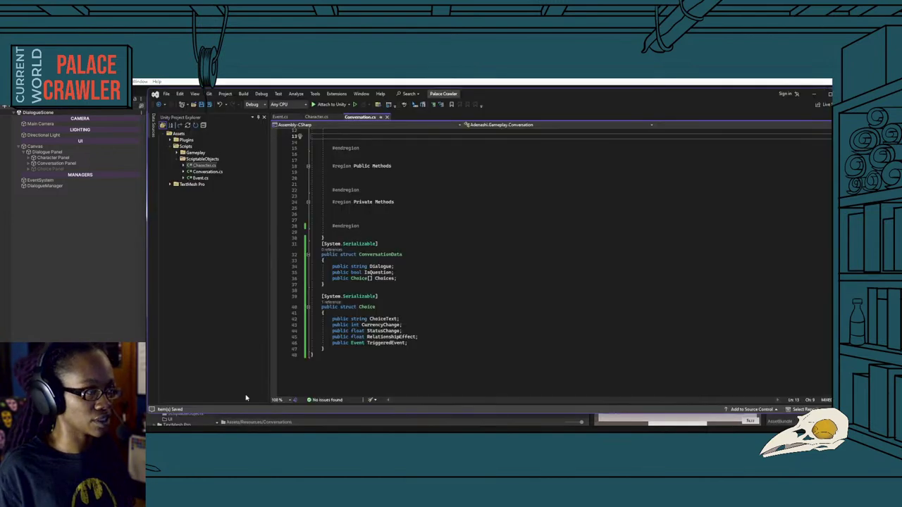
pyautogui.hotkey('alt', 'Tab')
pyautogui.rightClick(276, 356)
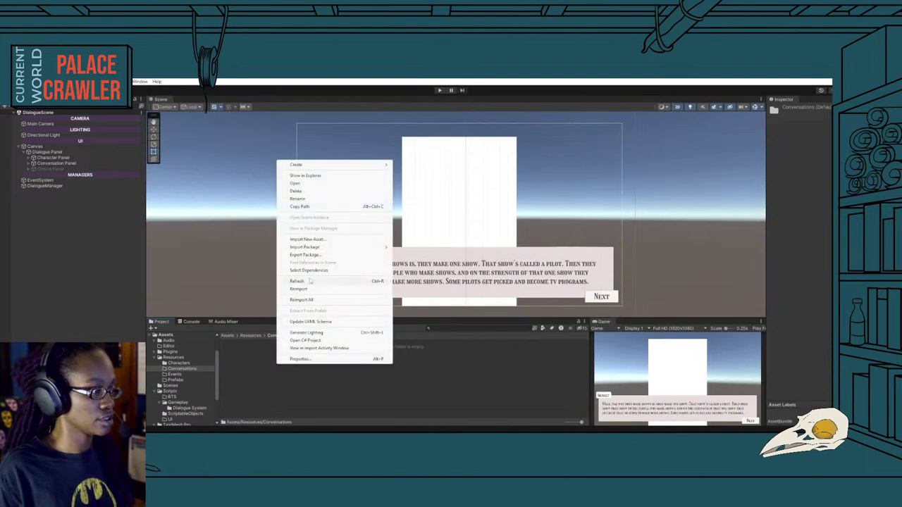
pyautogui.moveTo(310, 164)
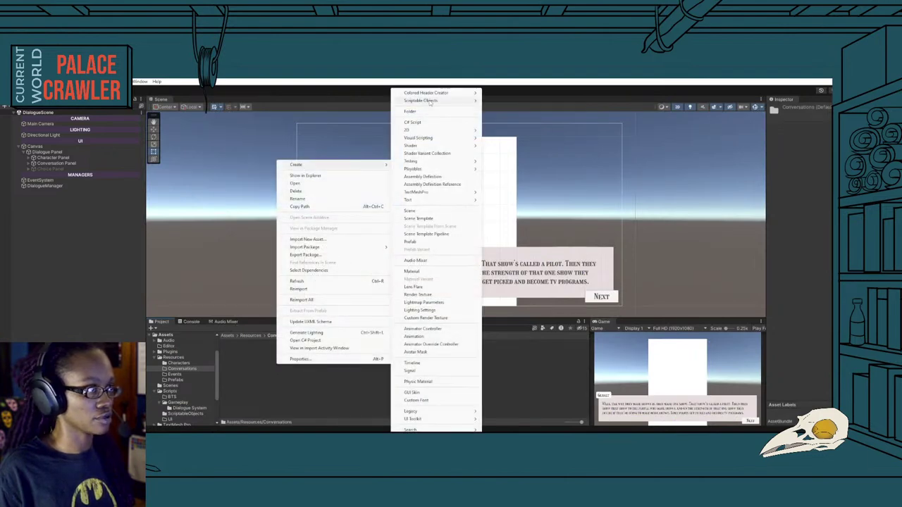
pyautogui.moveTo(430, 102)
pyautogui.click(505, 115)
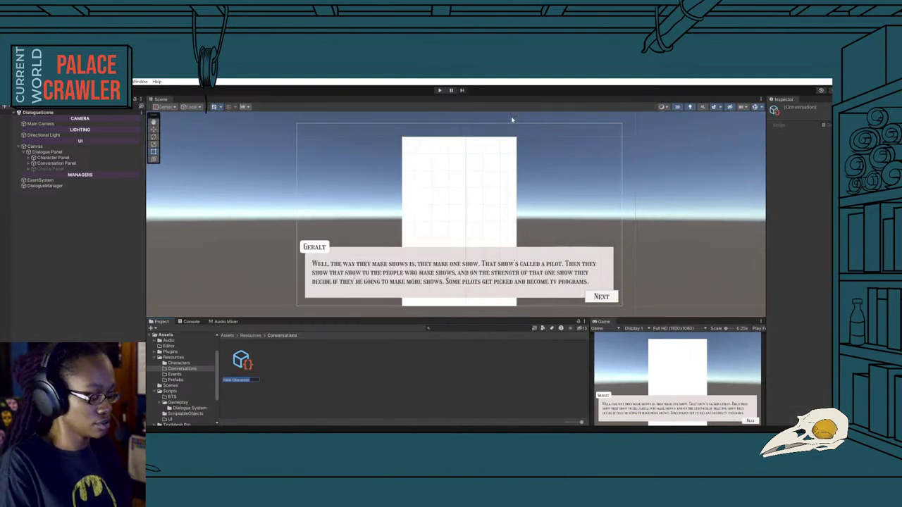
pyautogui.write('Welcome Home')
pyautogui.press('Return')
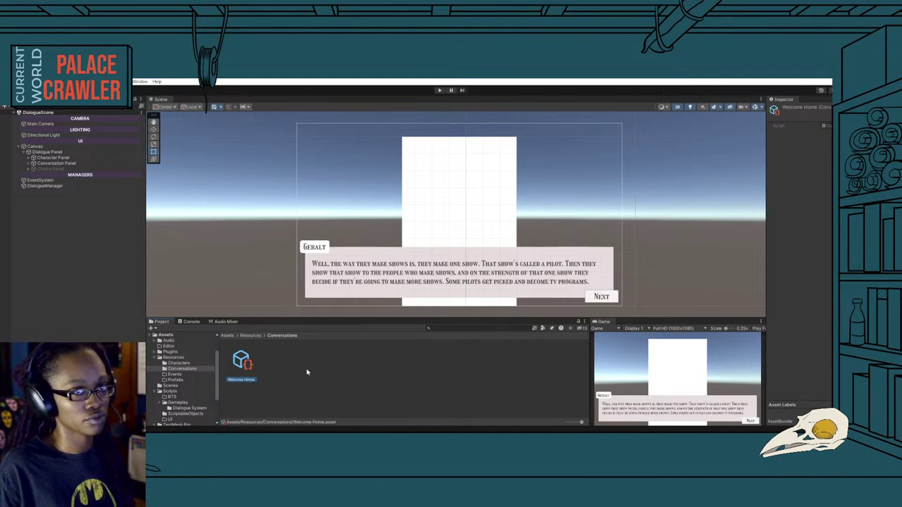
# Change Conversation's CreateAssetMenu fileName to "New Conversation".
pyautogui.hotkey('alt', 'Tab')
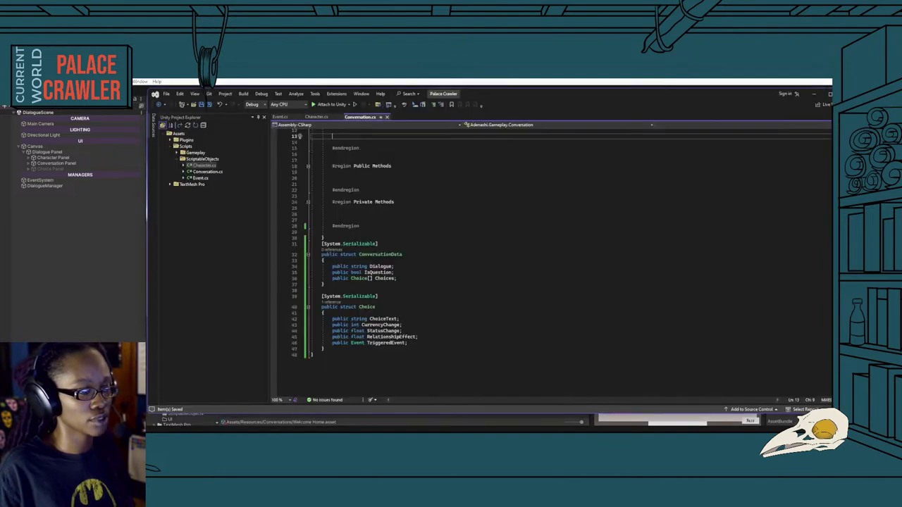
pyautogui.scroll(4, 405, 242)
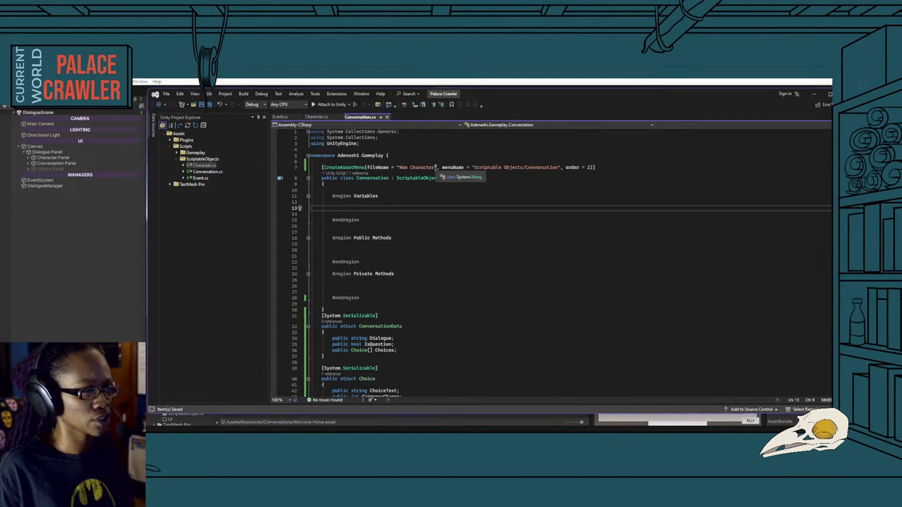
pyautogui.moveTo(434, 167); pyautogui.dragTo(415, 167)
pyautogui.write('Conversation')
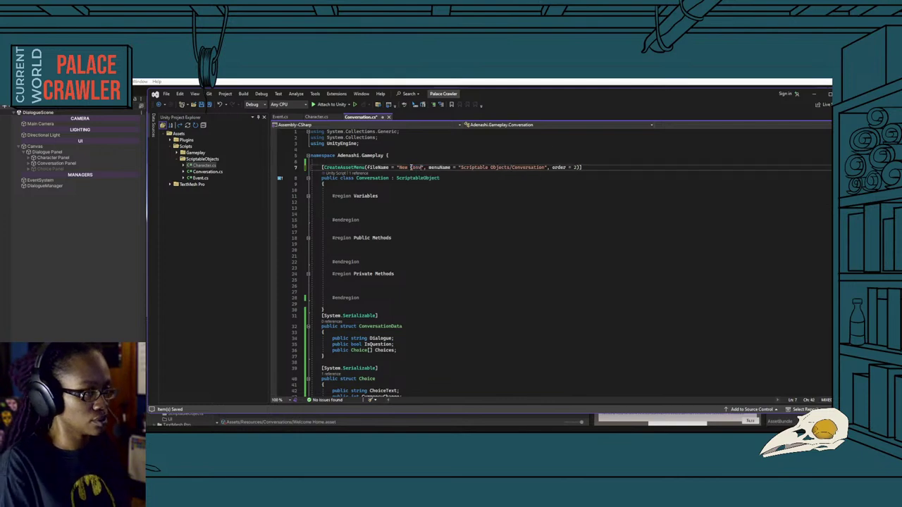
pyautogui.click(427, 206)
# Change Event's CreateAssetMenu fileName to "New Event" and save Event.cs.
pyautogui.click(282, 117)
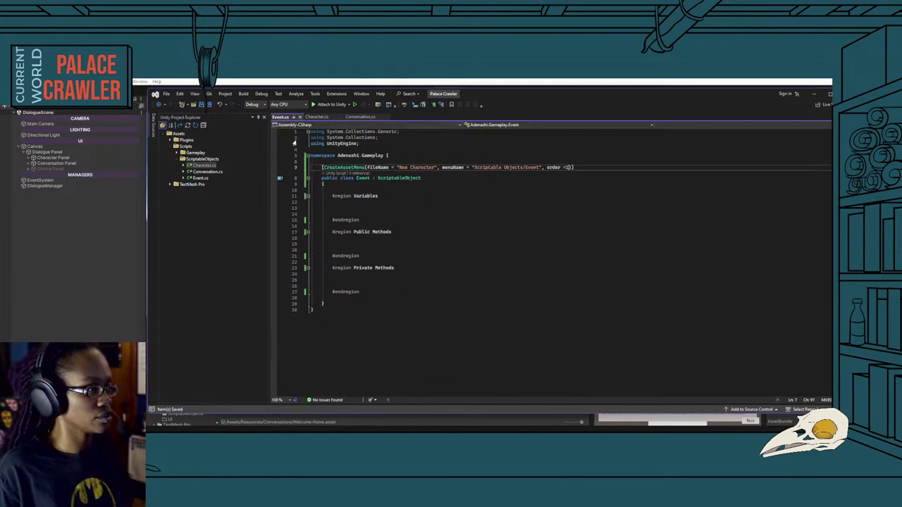
pyautogui.doubleClick(413, 168)
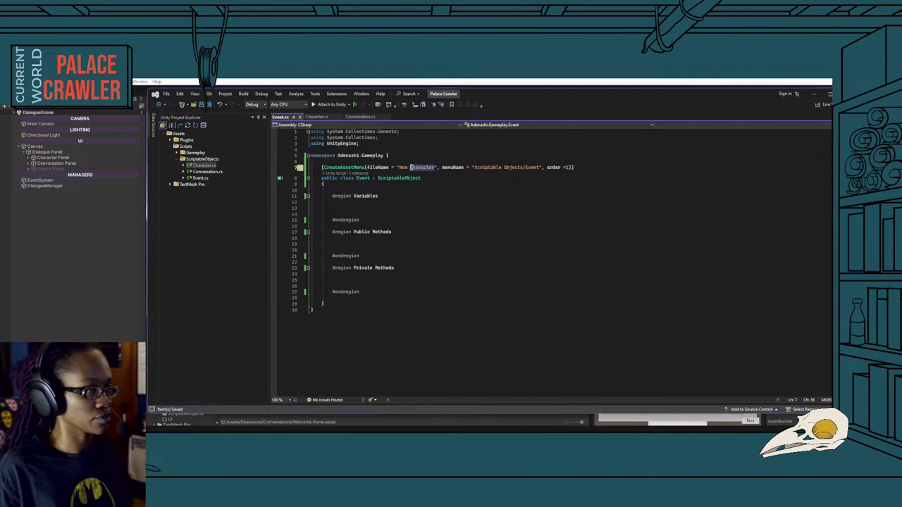
pyautogui.write('Event')
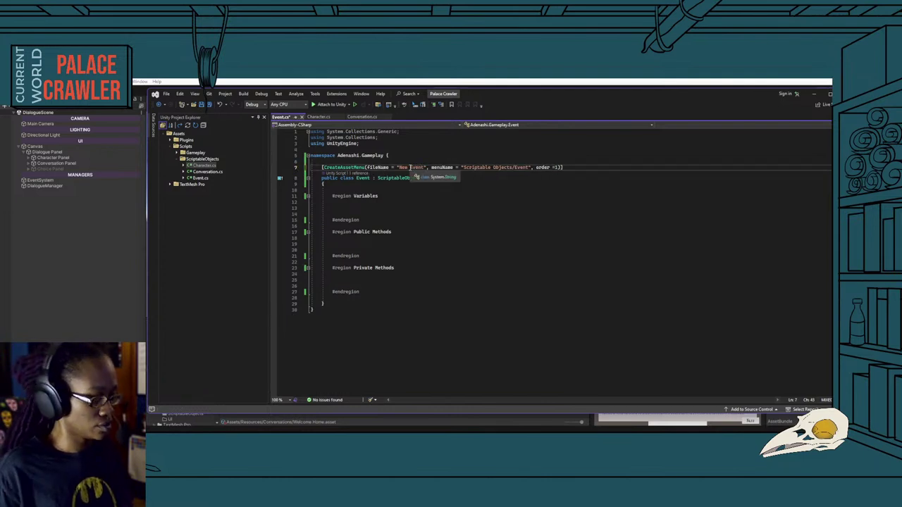
pyautogui.hotkey('ctrl', 's')
# Compare with the Character script, then return to Conversation.cs.
pyautogui.click(321, 117)
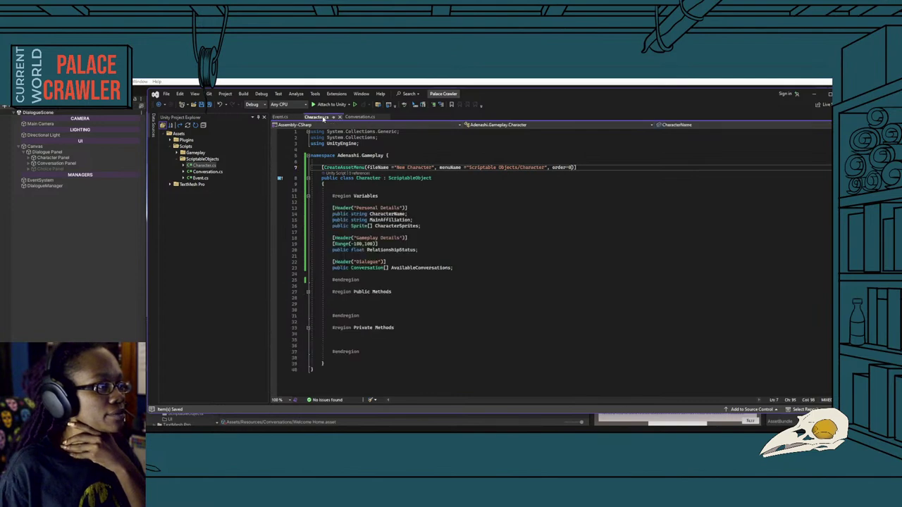
pyautogui.click(443, 231)
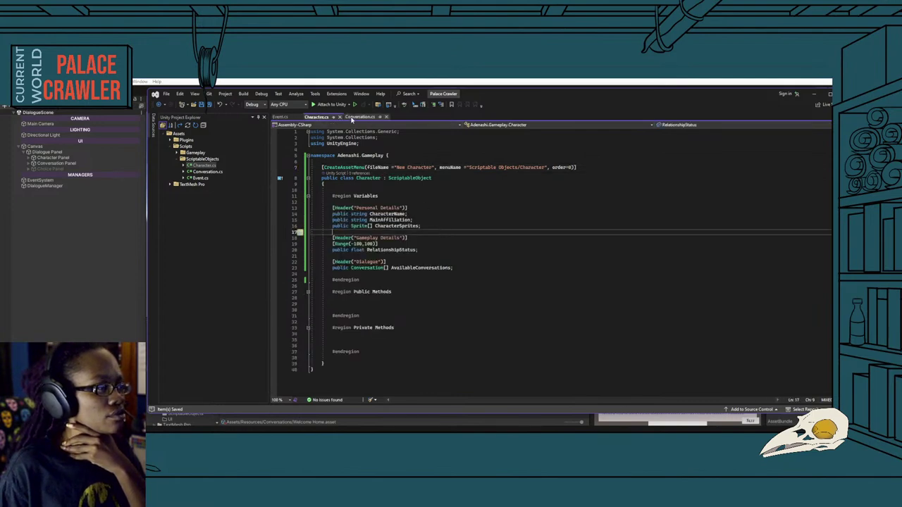
pyautogui.click(359, 117)
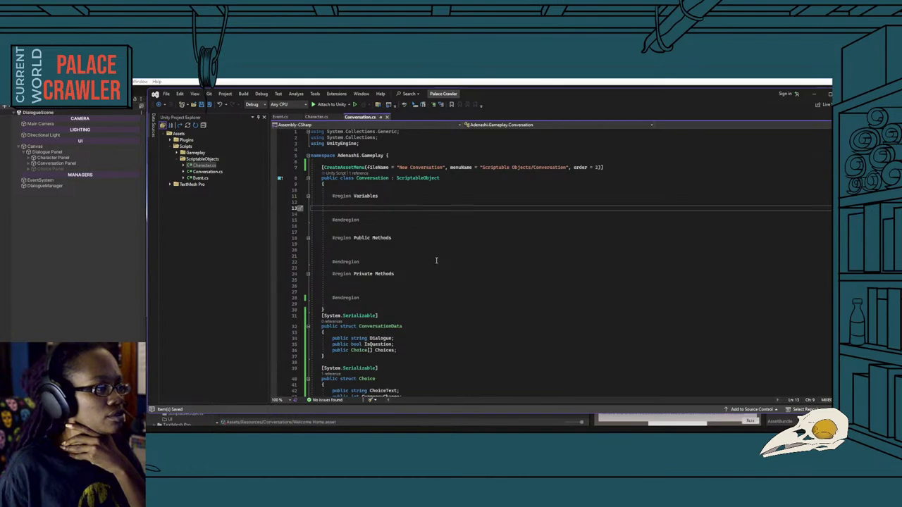
pyautogui.scroll(-3, 437, 260)
pyautogui.scroll(3, 436, 261)
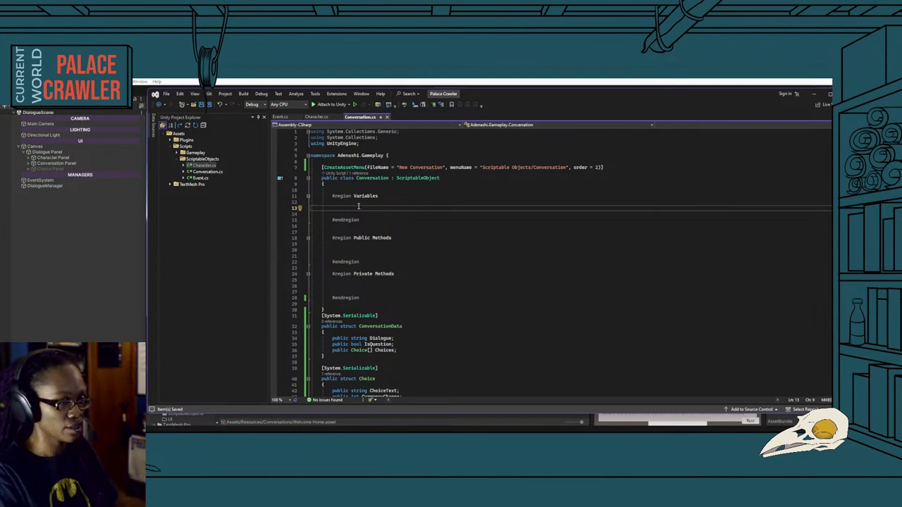
# Add public Character Character and public ConversationData[] ConversationData fields to Conversation.
pyautogui.write('public')
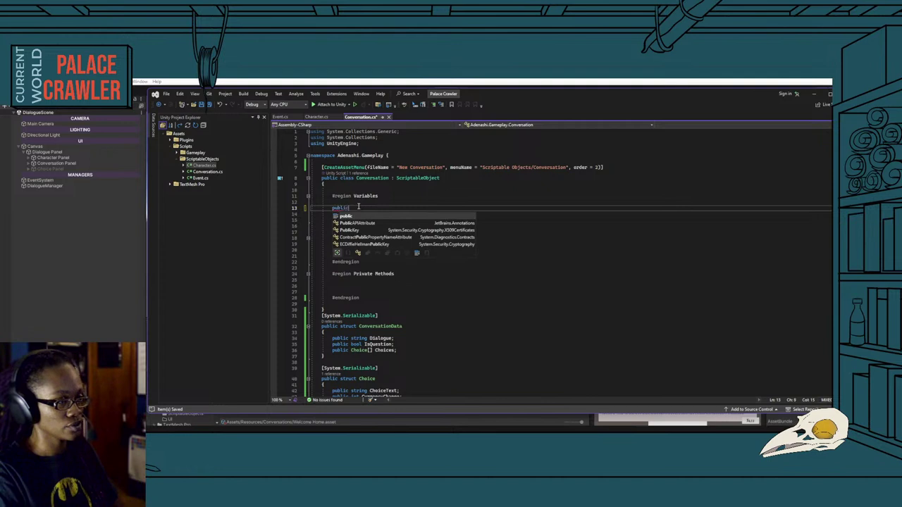
pyautogui.write(' Ch')
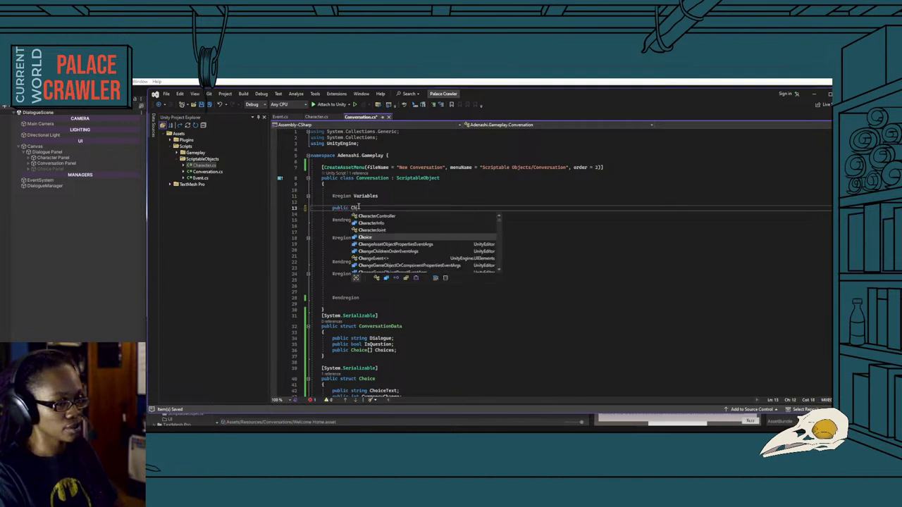
pyautogui.press('BackSpace')
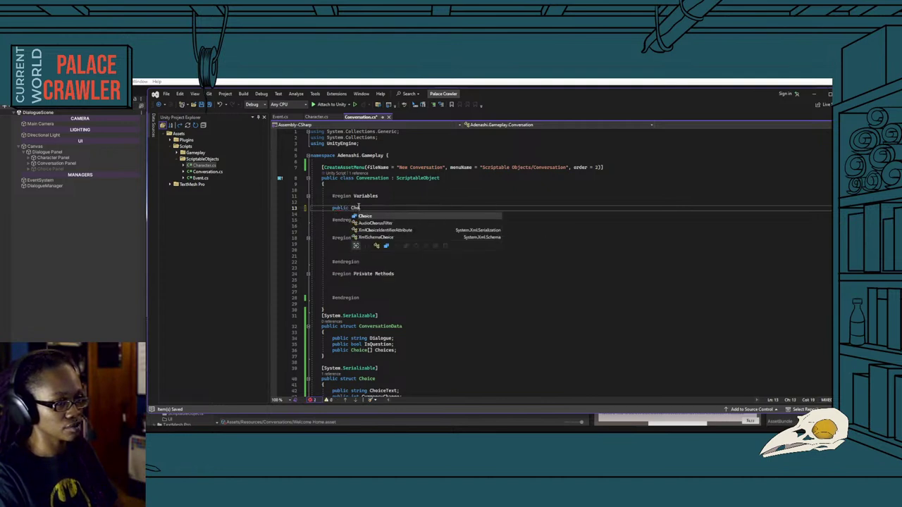
pyautogui.write('onv')
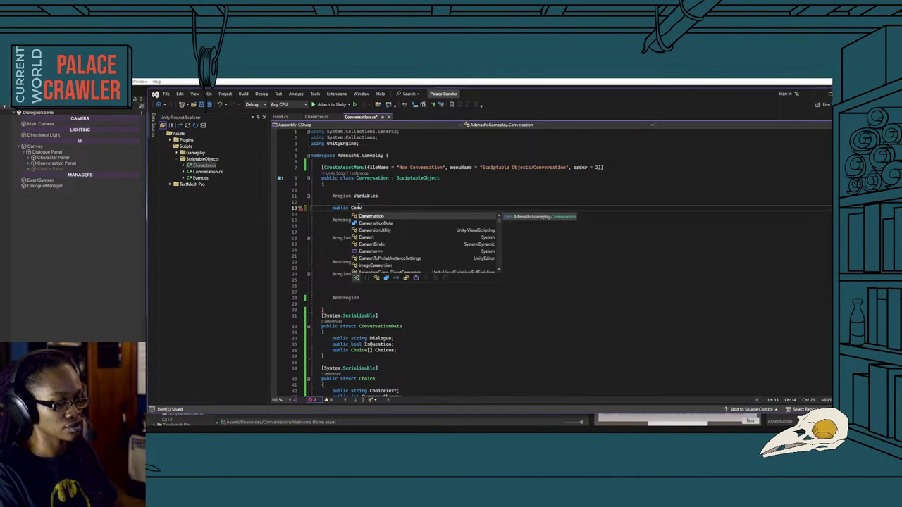
pyautogui.press('BackSpace')
pyautogui.press('BackSpace')
pyautogui.write('hara')
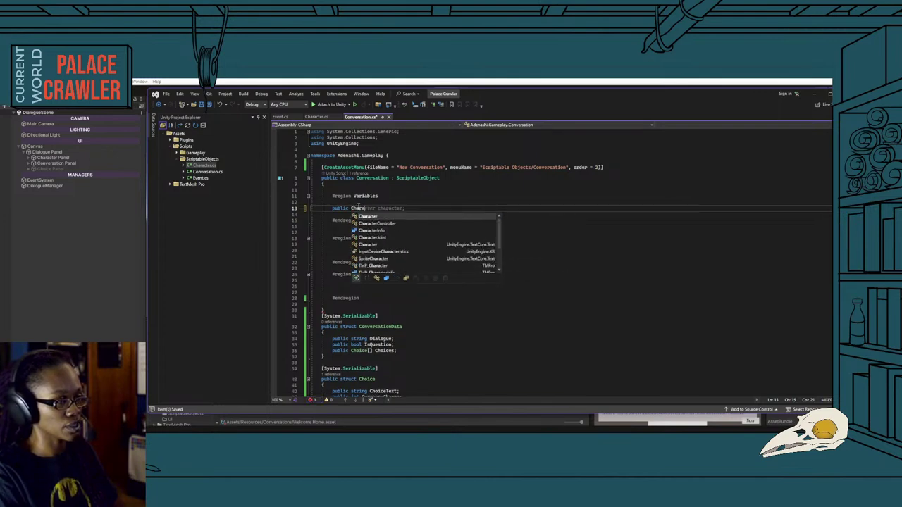
pyautogui.write('cter ')
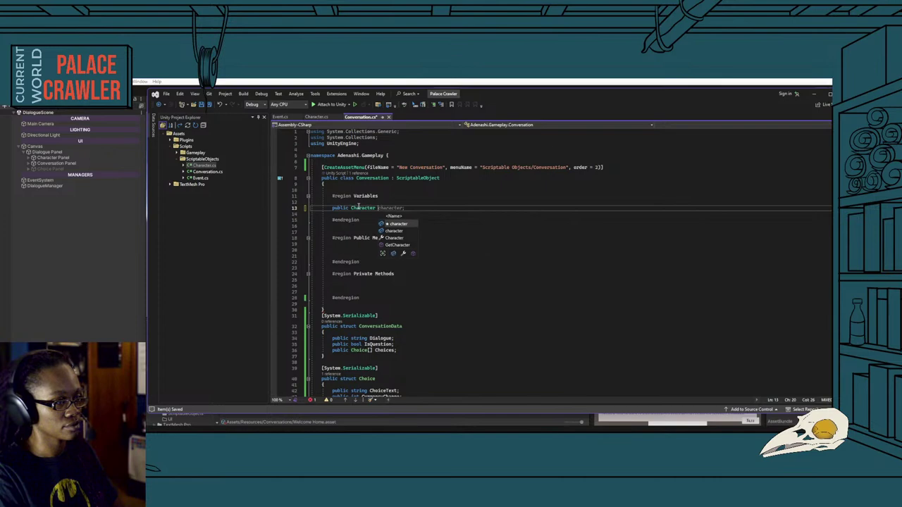
pyautogui.write('Cha')
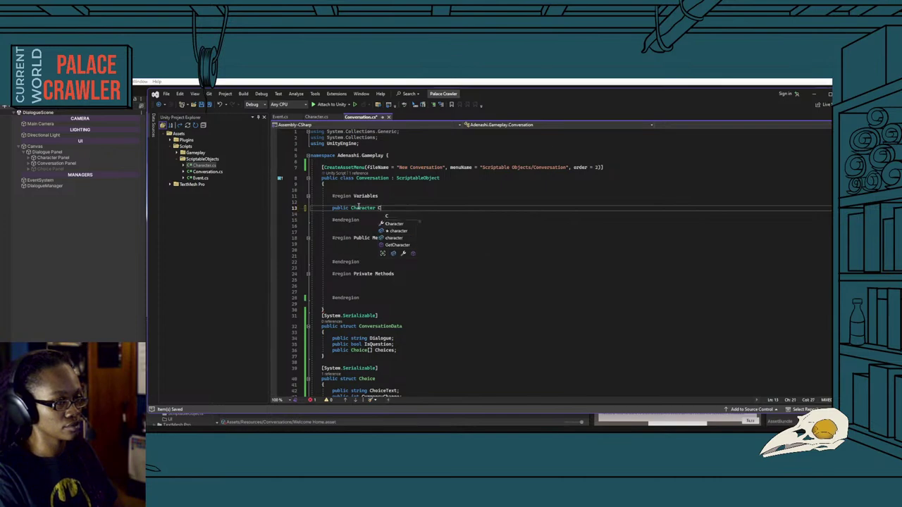
pyautogui.write('racter;')
pyautogui.press('Return')
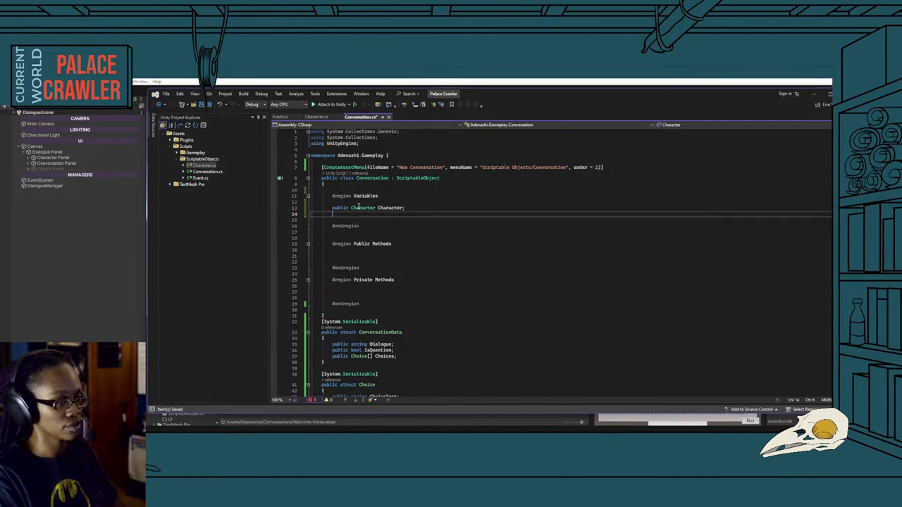
pyautogui.write('public C')
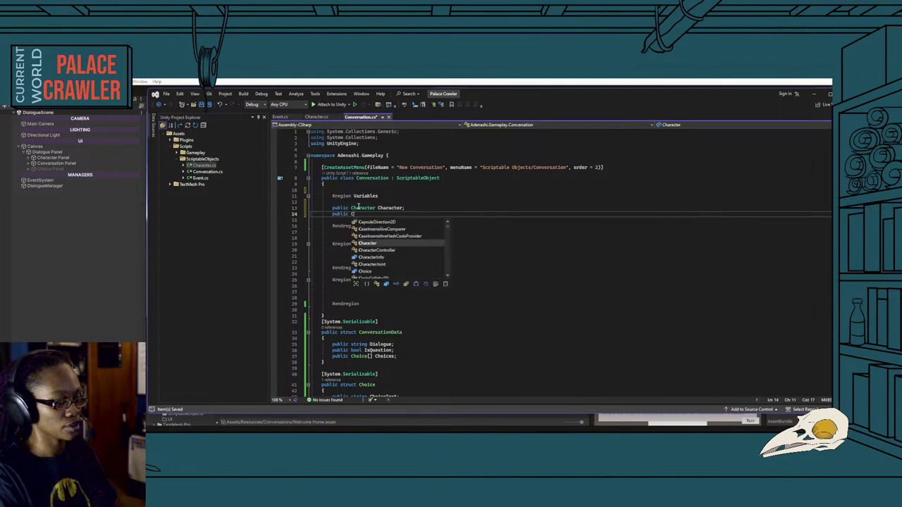
pyautogui.write('onver')
pyautogui.press('Down')
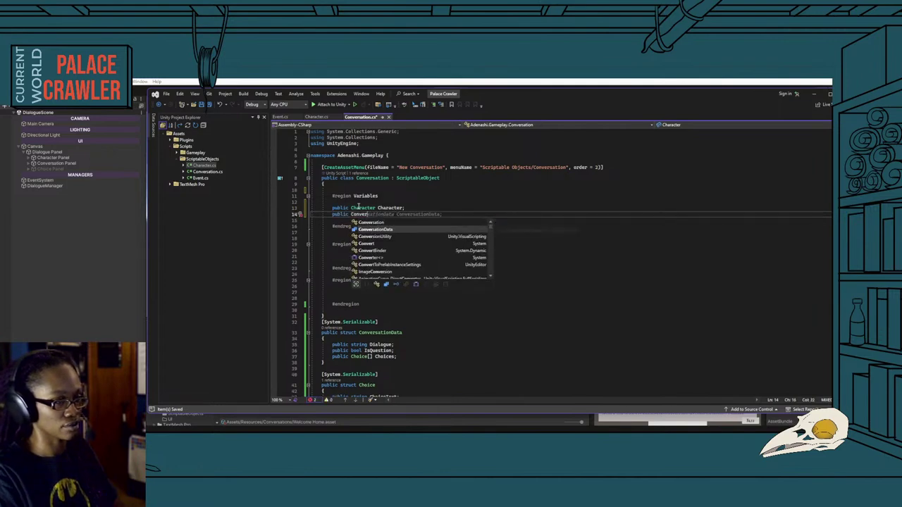
pyautogui.press('Tab')
pyautogui.write('[]')
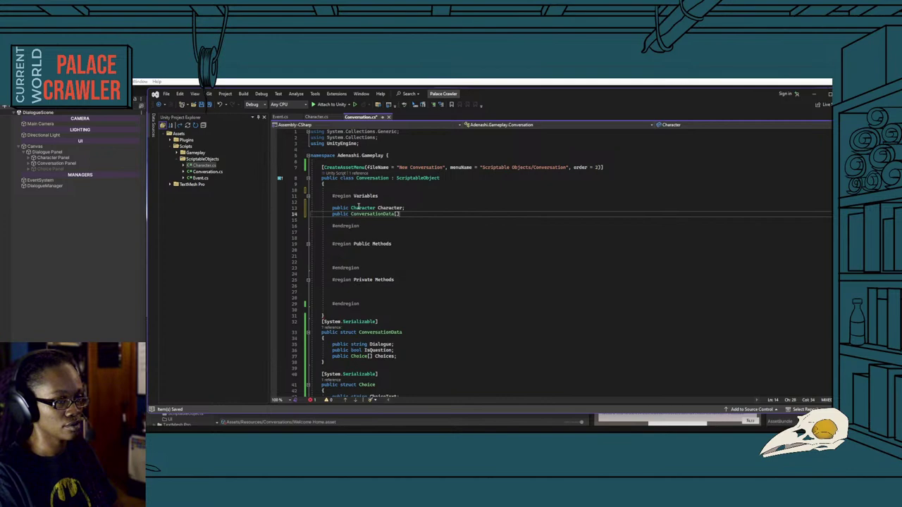
pyautogui.write(' Conversation')
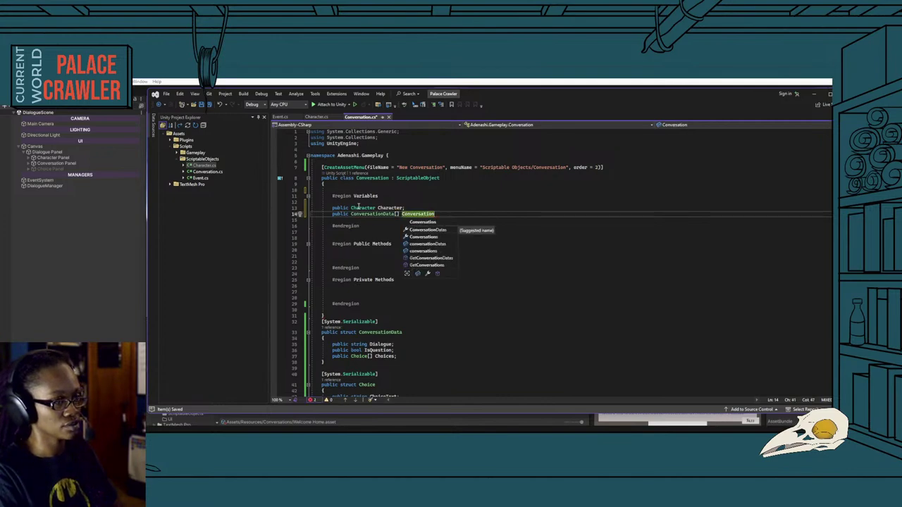
pyautogui.write('Data;')
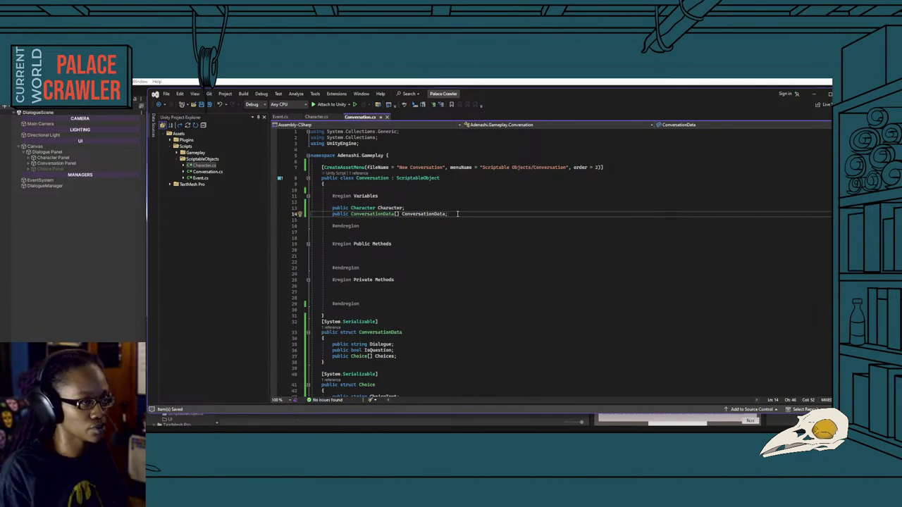
# Add a public bool HasTranspired field above the Character field.
pyautogui.click(416, 207)
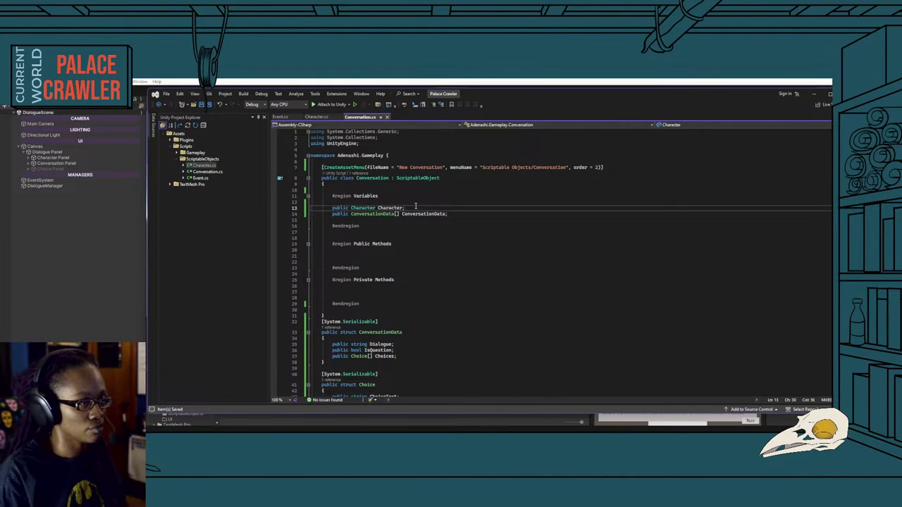
pyautogui.click(406, 201)
pyautogui.press('Return')
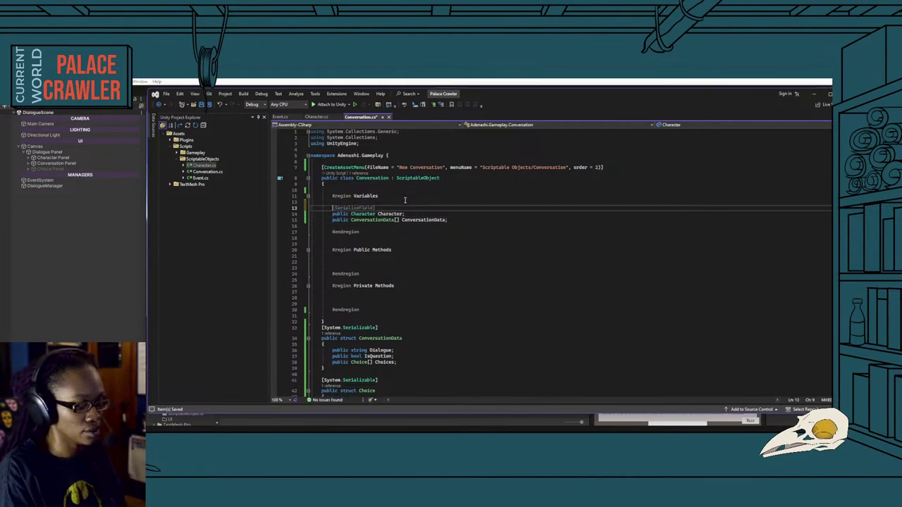
pyautogui.write('public bool HasTranspired')
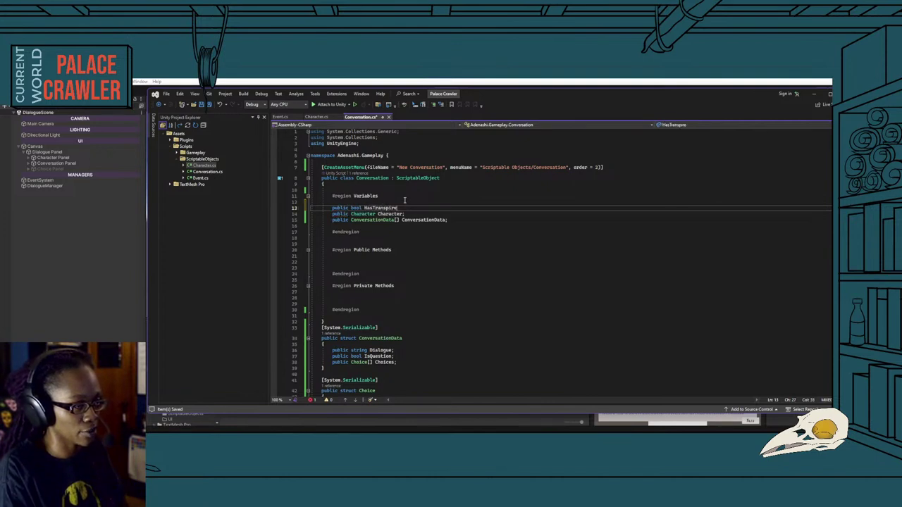
pyautogui.write(';')
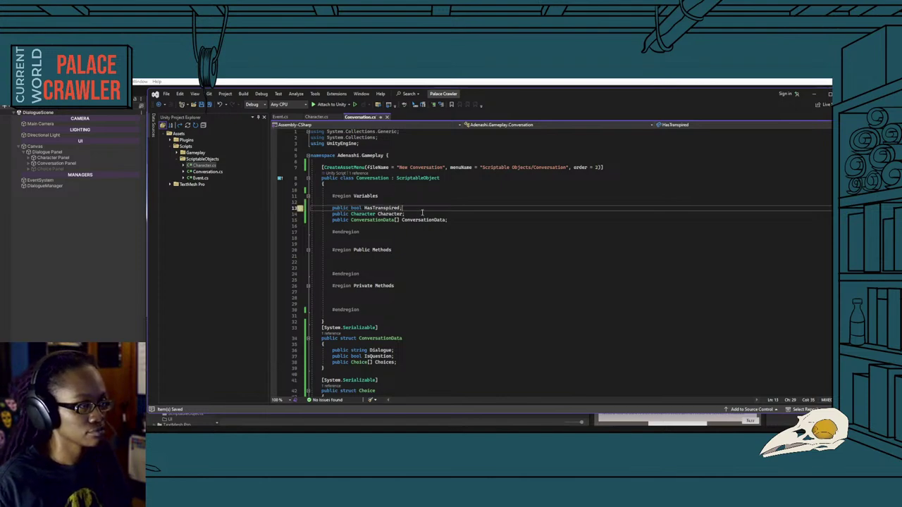
pyautogui.click(111, 296)
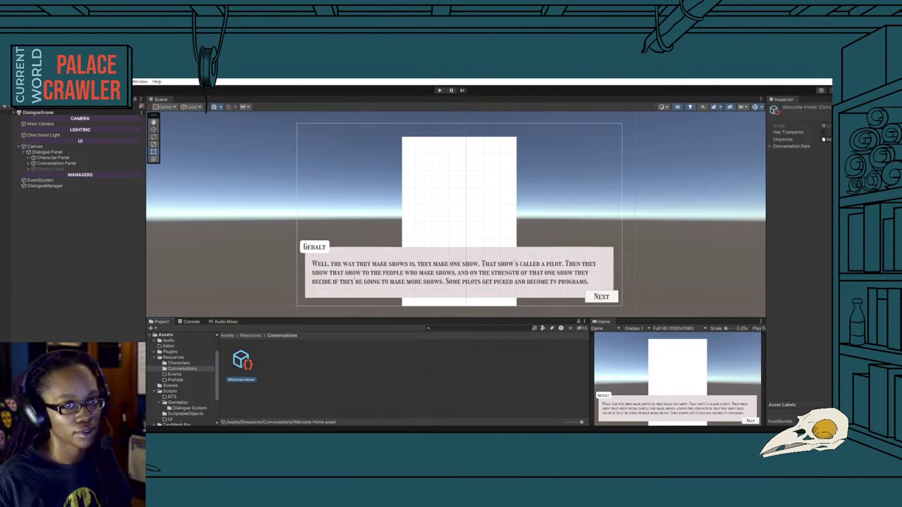
# Add Element 0 to Conversation Data and expand its four choices.
pyautogui.click(770, 147)
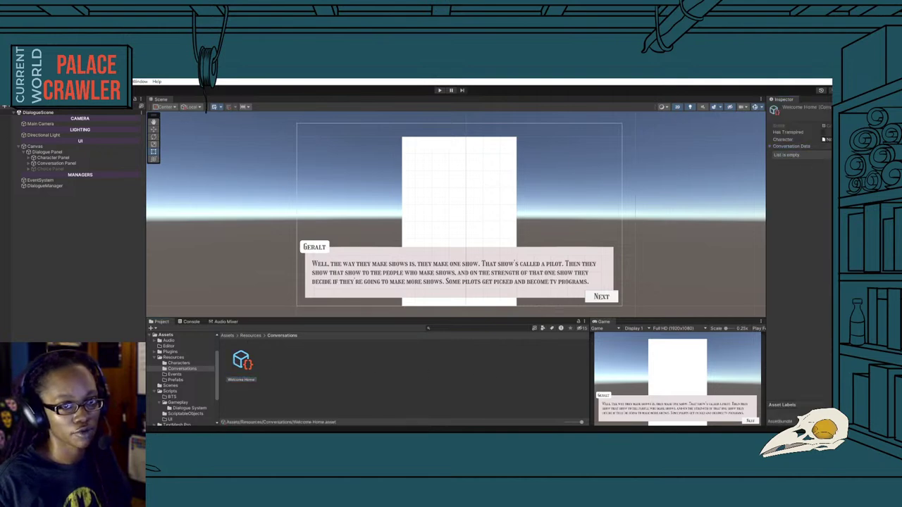
pyautogui.click(822, 161)
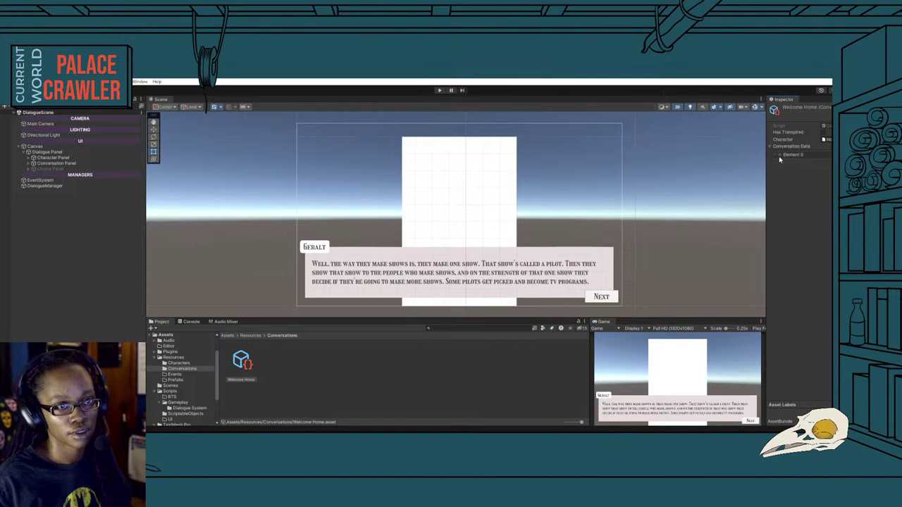
pyautogui.click(778, 155)
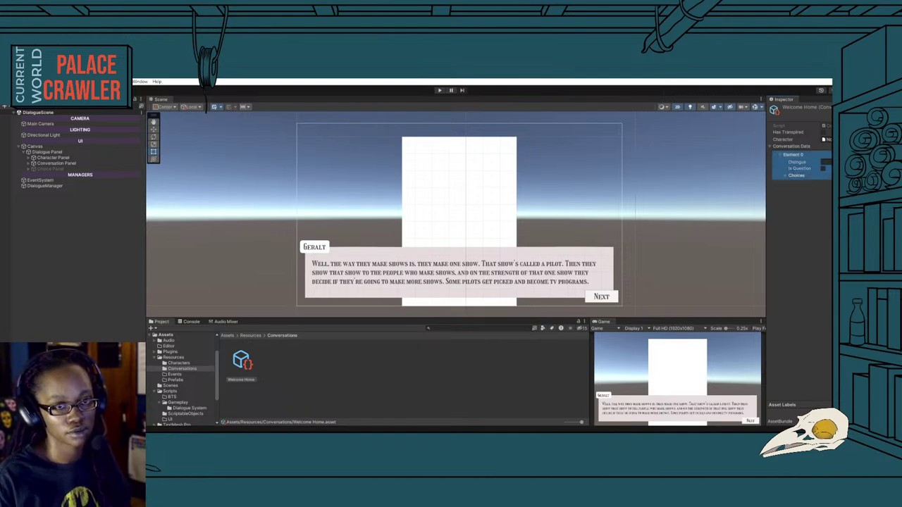
pyautogui.click(785, 176)
pyautogui.click(795, 183)
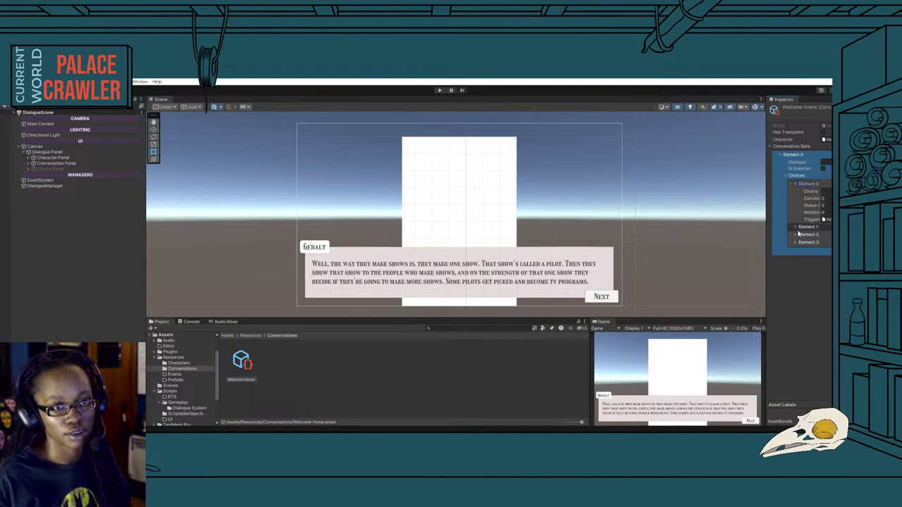
pyautogui.click(796, 228)
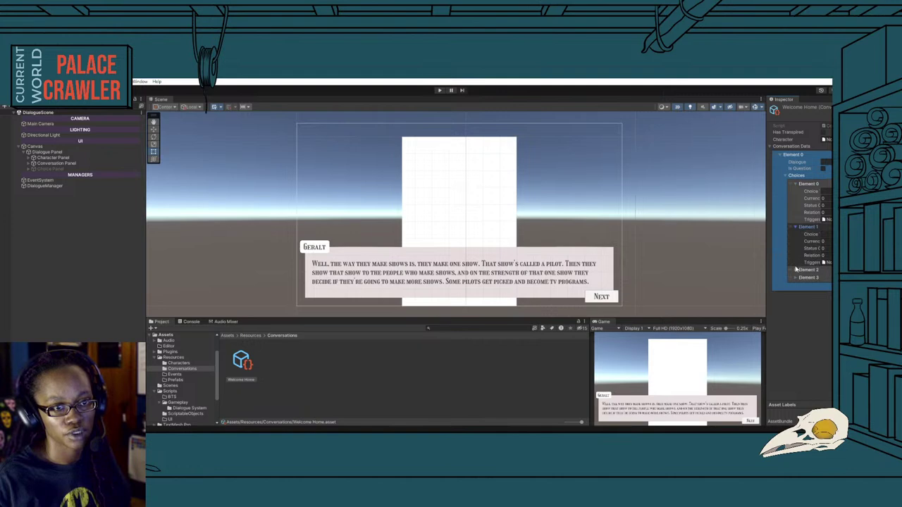
pyautogui.click(796, 270)
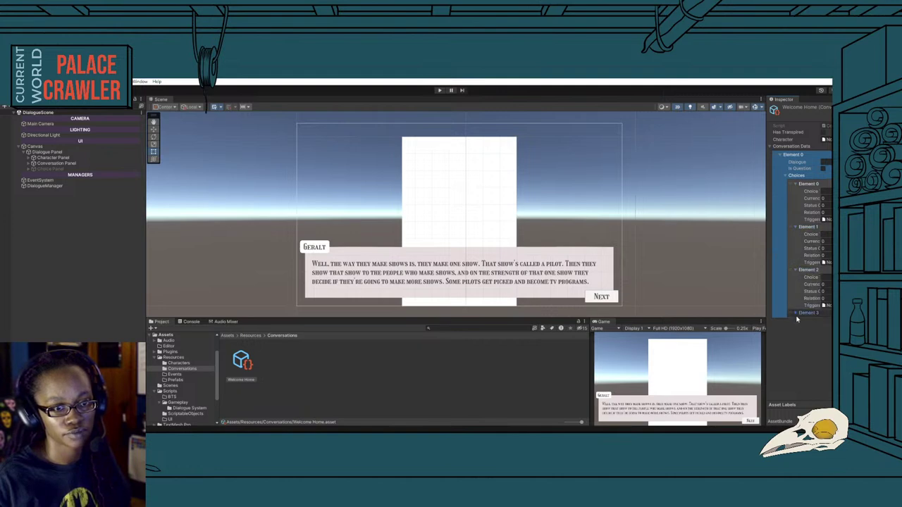
pyautogui.click(795, 313)
pyautogui.scroll(-2, 795, 292)
pyautogui.scroll(2, 795, 292)
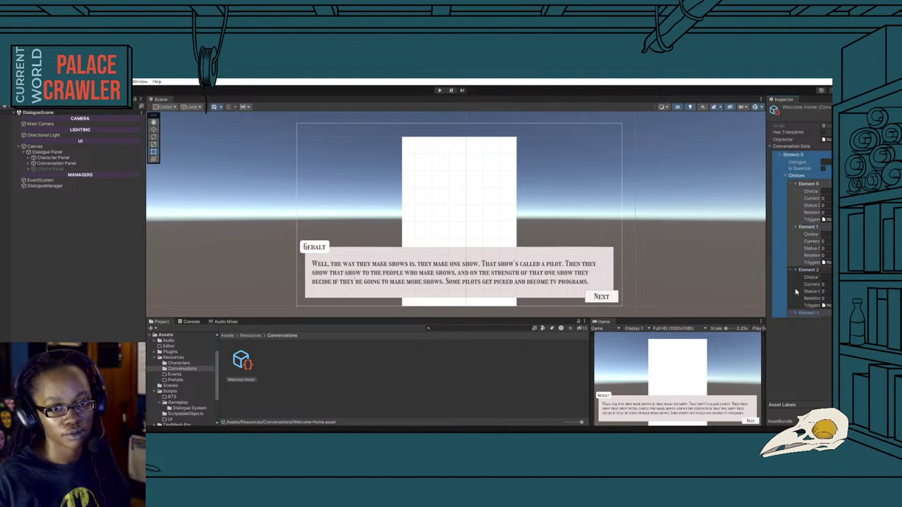
# Collapse all four choices of Element 0 again.
pyautogui.click(796, 228)
pyautogui.click(797, 235)
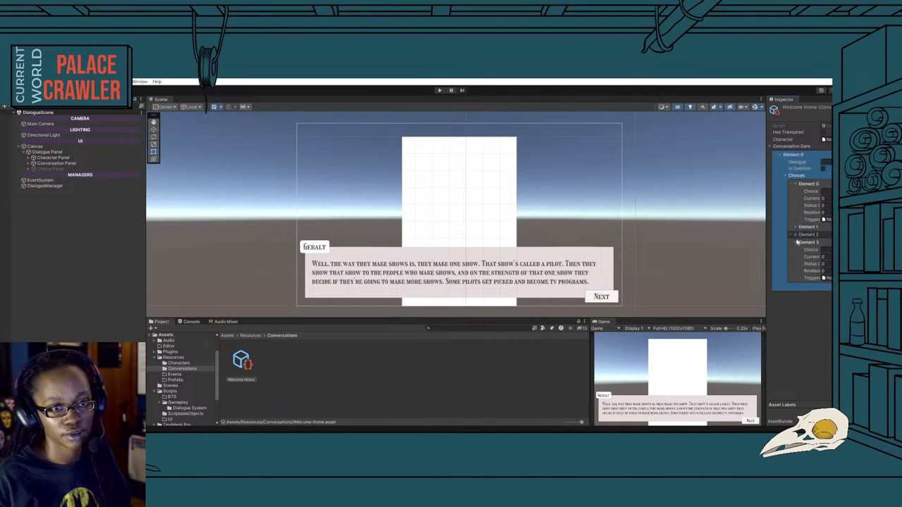
pyautogui.click(796, 243)
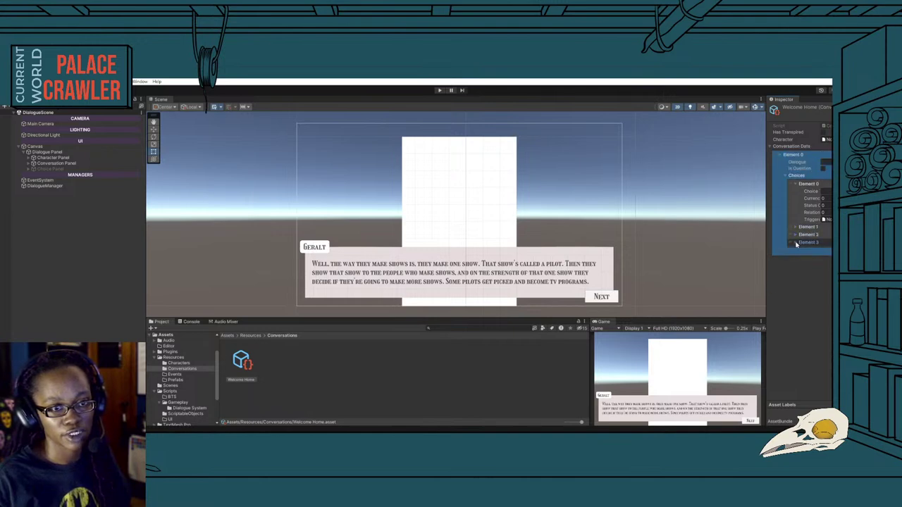
pyautogui.click(796, 185)
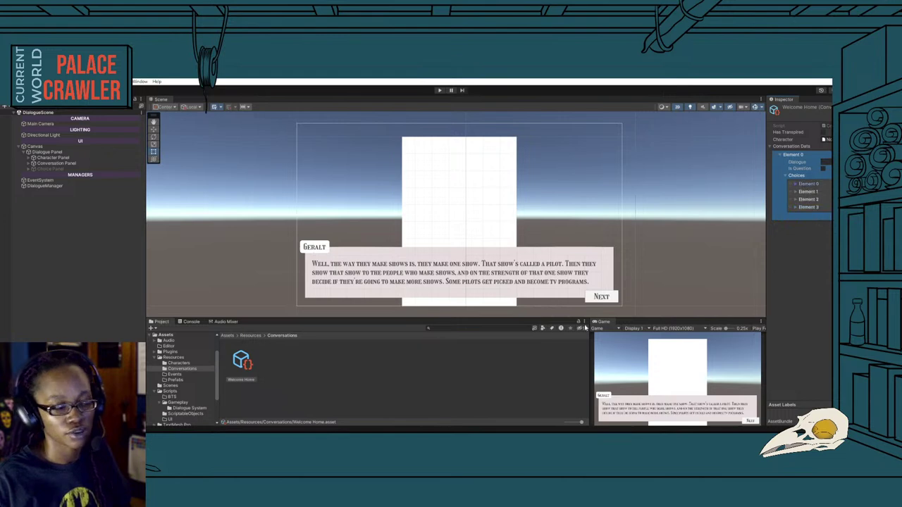
pyautogui.hotkey('alt', 'Tab')
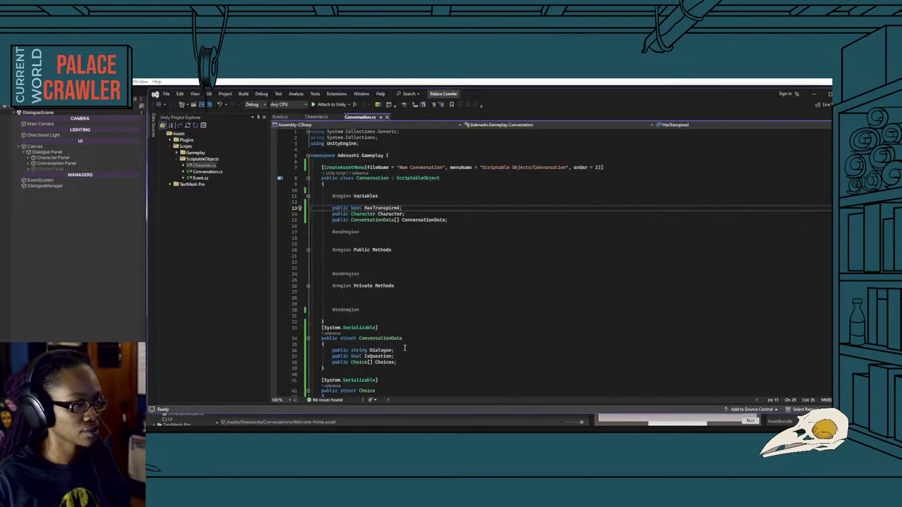
# Mark the Dialogue field with [TextArea(3,5)] and save Conversation.cs.
pyautogui.click(405, 347)
pyautogui.press('Return')
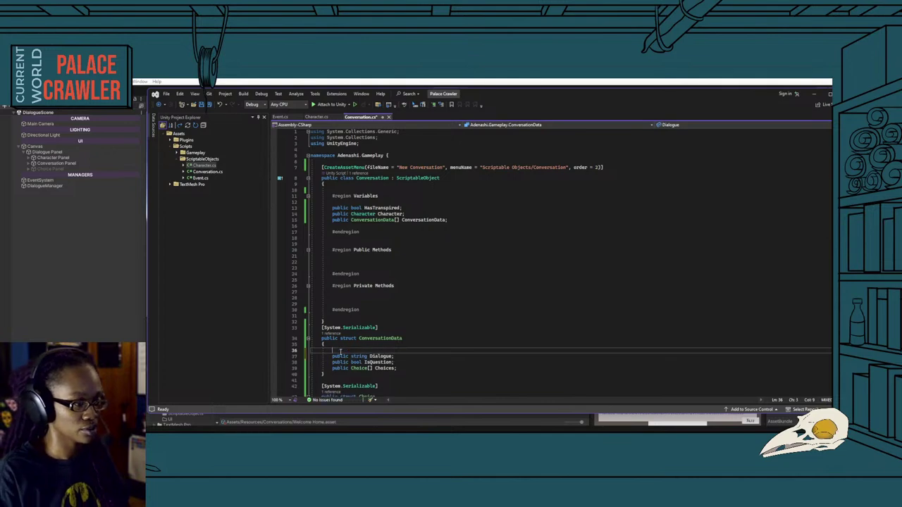
pyautogui.write('[TextArea]')
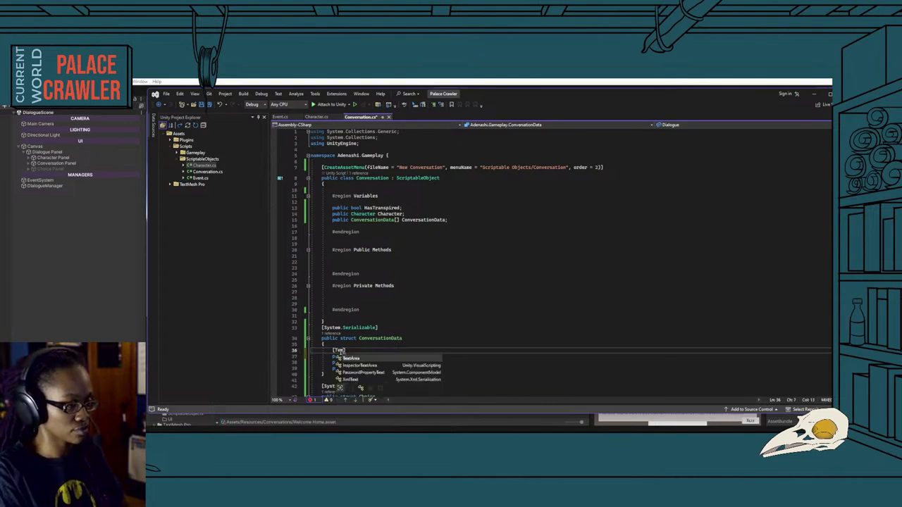
pyautogui.write('(3,5')
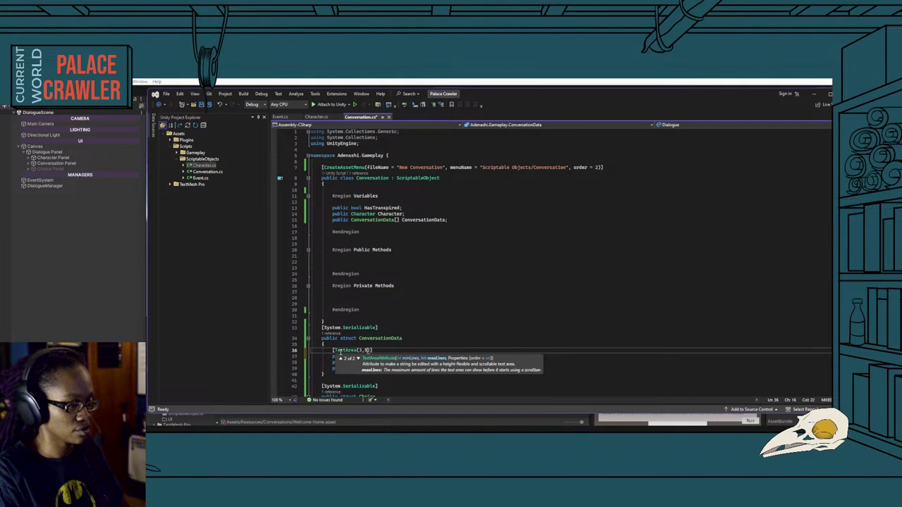
pyautogui.click(324, 314)
pyautogui.hotkey('ctrl', 's')
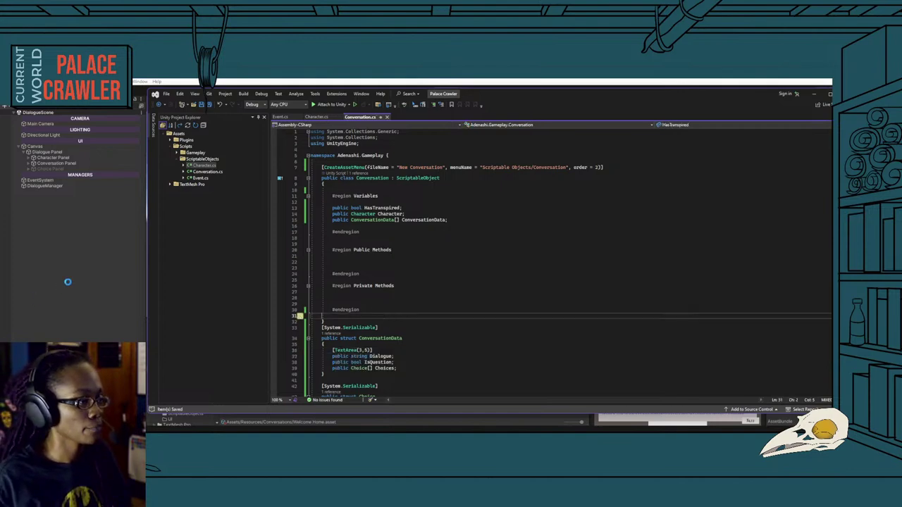
pyautogui.click(84, 285)
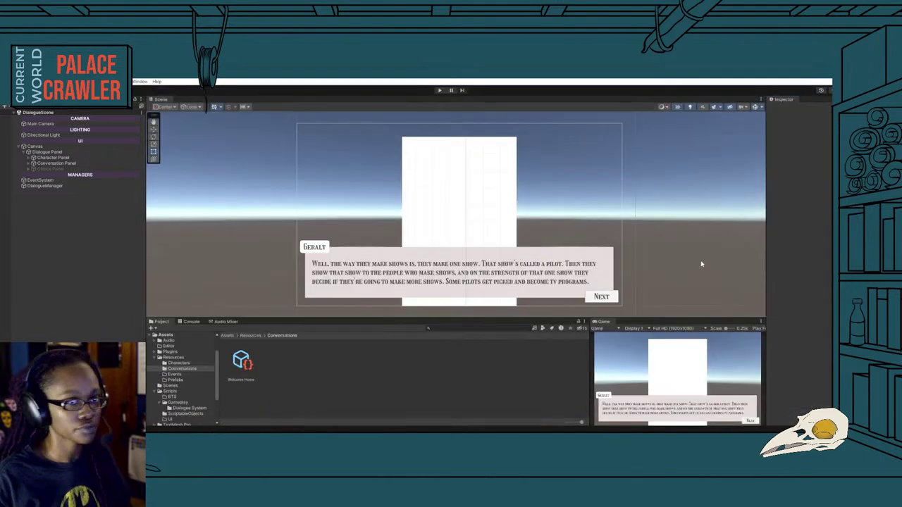
# Inspect Welcome Home's Element 0 Dialogue box and first choice, then deselect the asset.
pyautogui.click(234, 364)
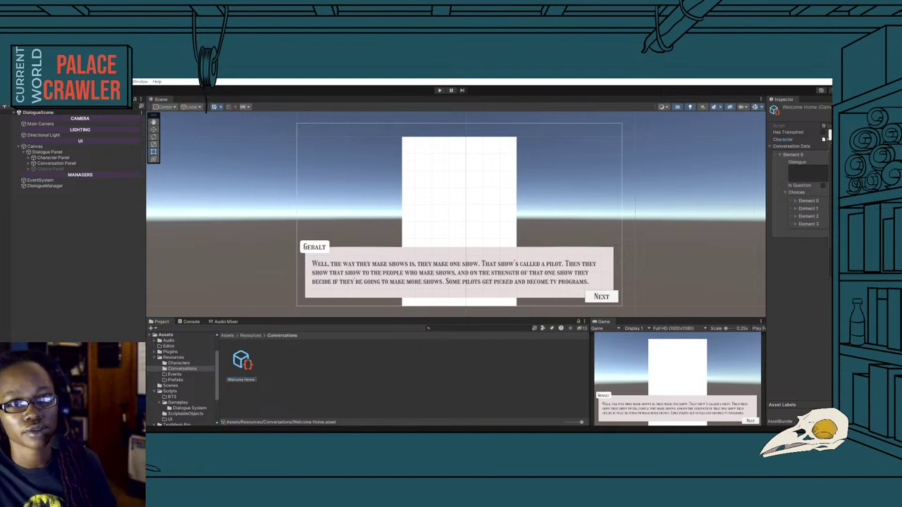
pyautogui.click(806, 175)
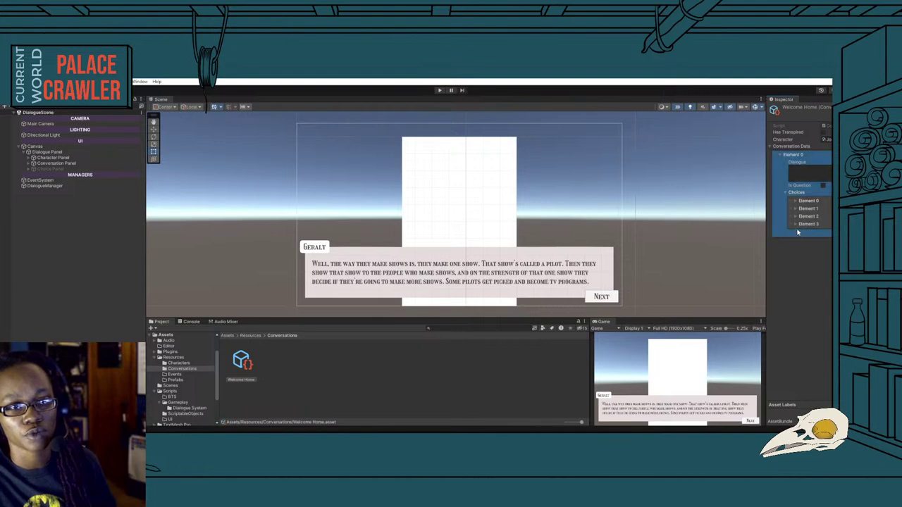
pyautogui.click(796, 202)
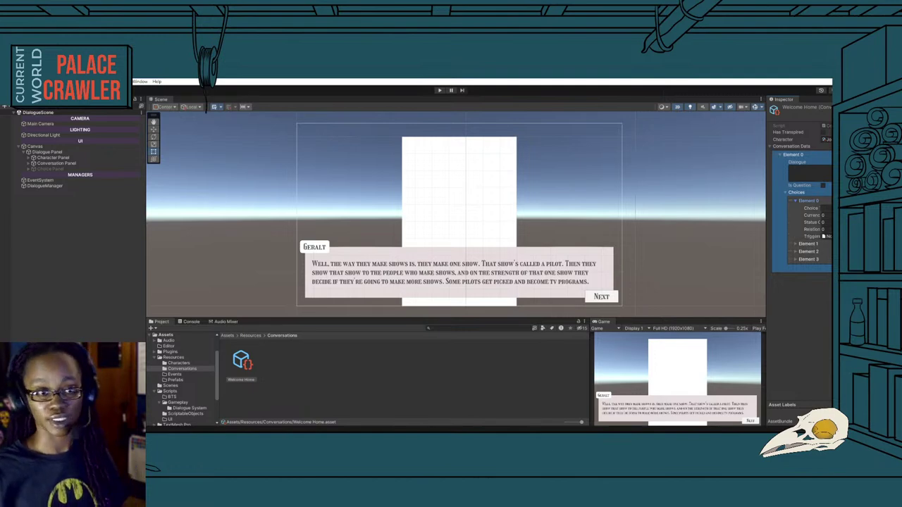
pyautogui.click(338, 378)
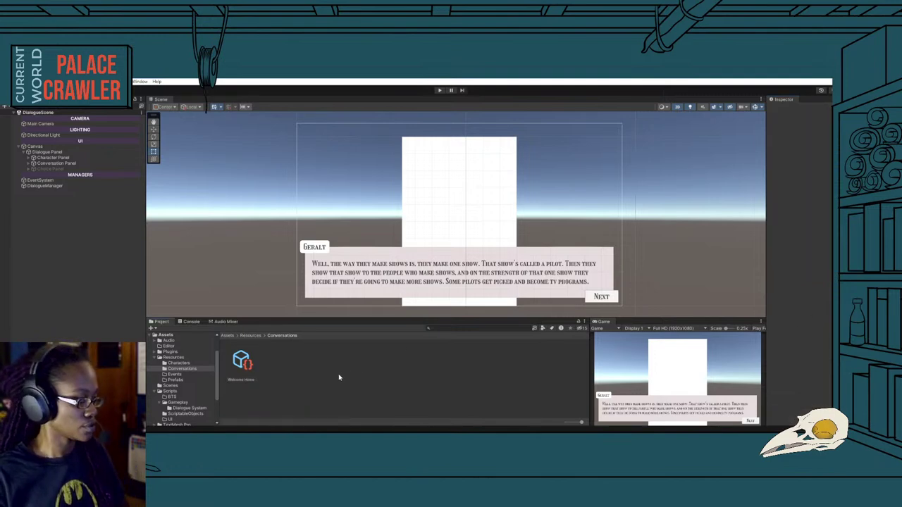
# Attempt moving TextMesh Pro into Plugins, dismiss the failure, and open the Scripts folder.
pyautogui.click(227, 335)
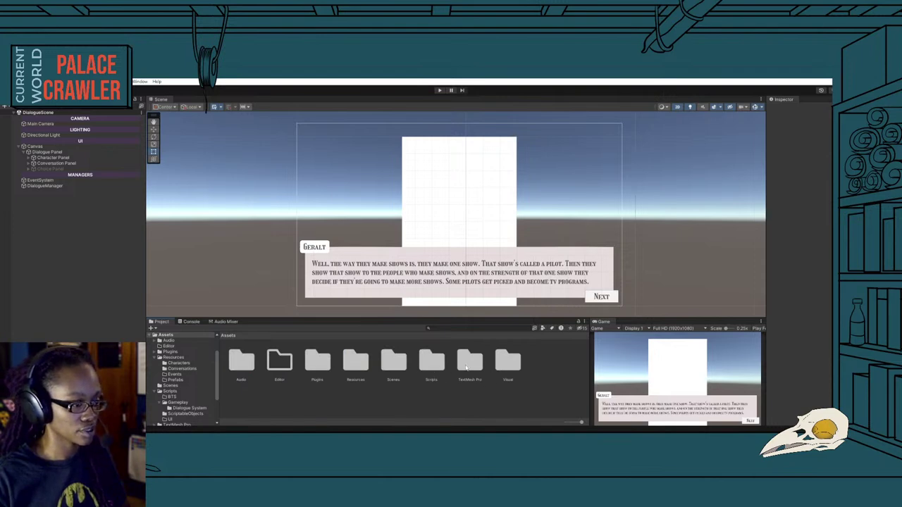
pyautogui.moveTo(469, 363); pyautogui.dragTo(317, 365)
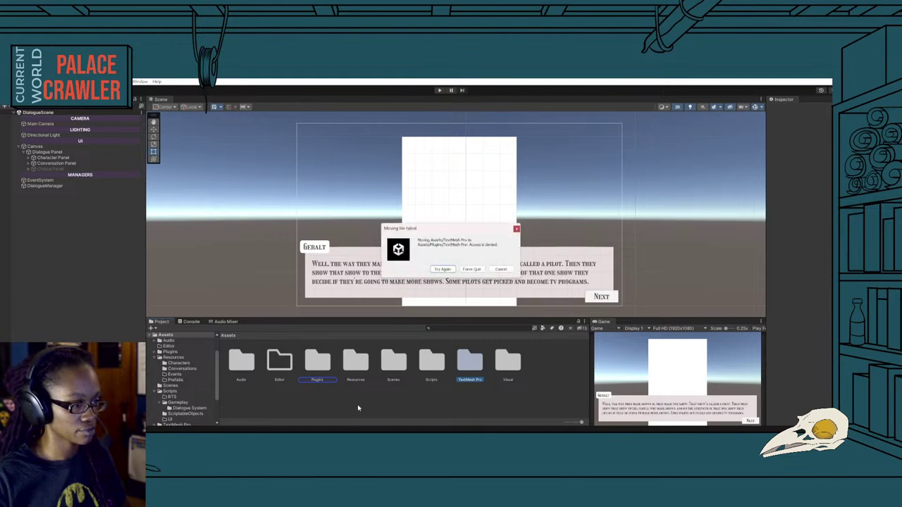
pyautogui.click(500, 269)
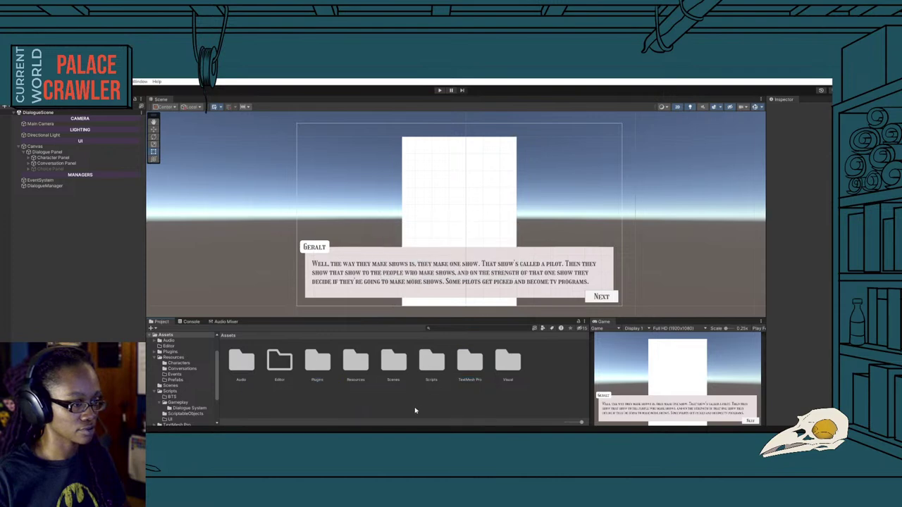
pyautogui.doubleClick(431, 362)
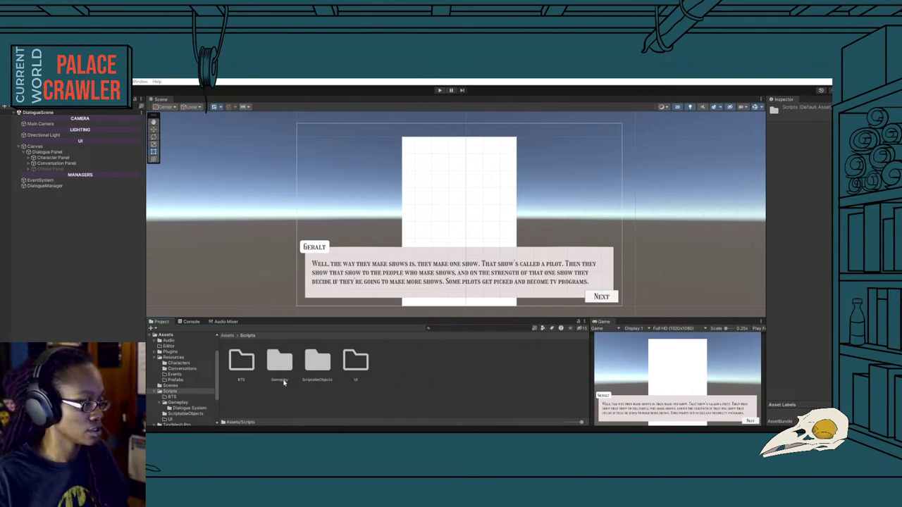
# Create a C# script named Optional in the Scripts/BTS folder.
pyautogui.doubleClick(241, 361)
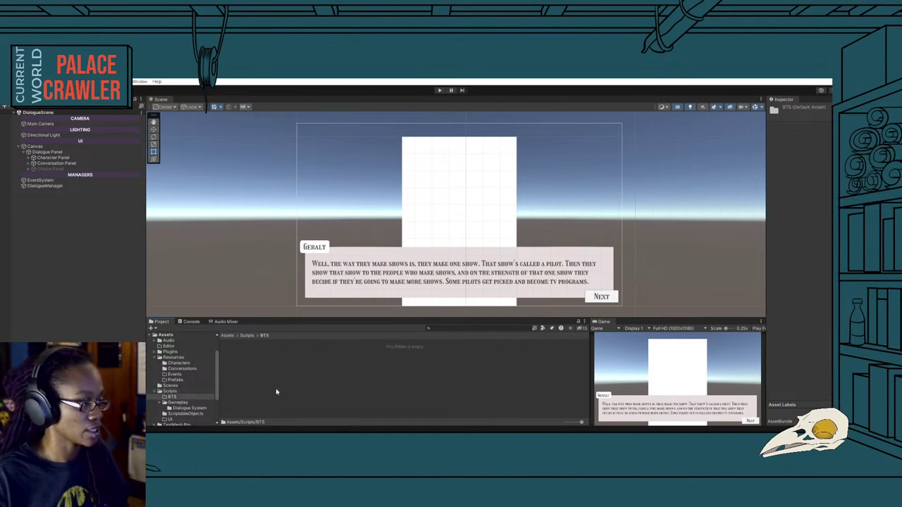
pyautogui.rightClick(240, 363)
pyautogui.moveTo(296, 161)
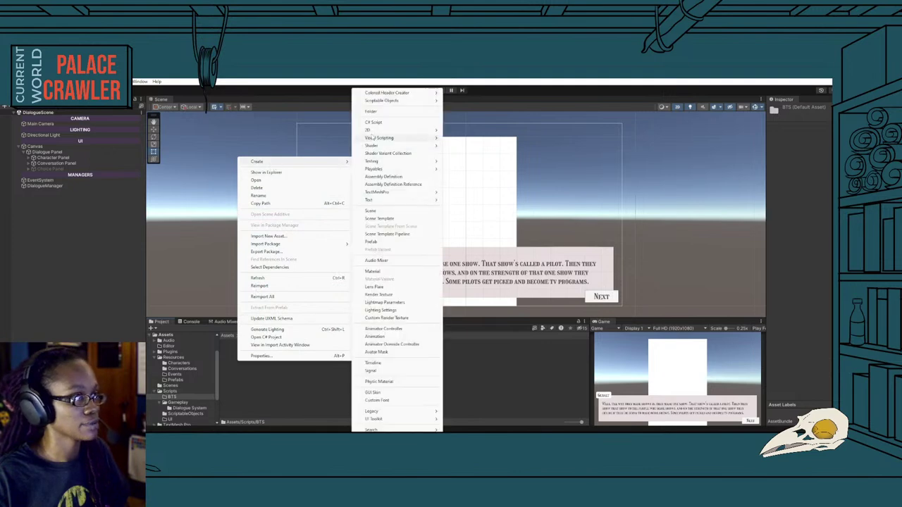
pyautogui.click(376, 123)
pyautogui.write('Optional')
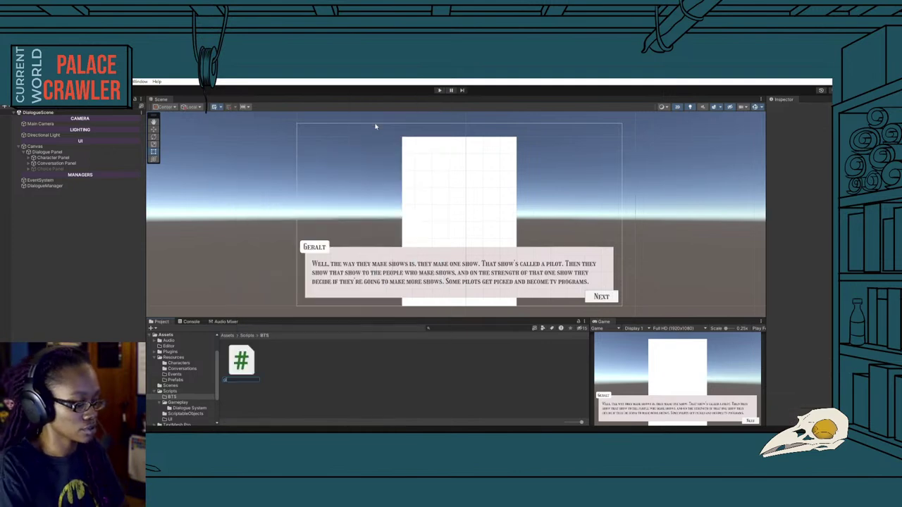
pyautogui.press('Return')
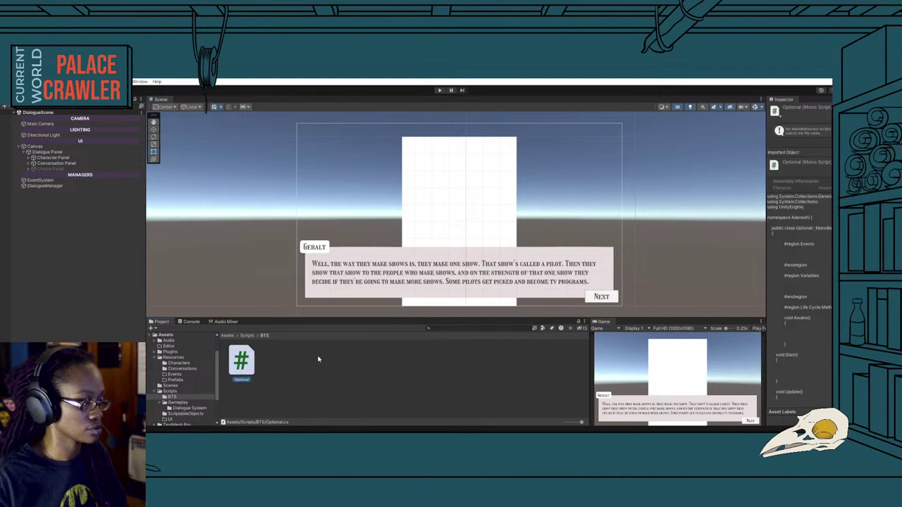
# Open the Assets/Editor folder and review the reference Optional<T> code.
pyautogui.click(228, 336)
pyautogui.doubleClick(278, 368)
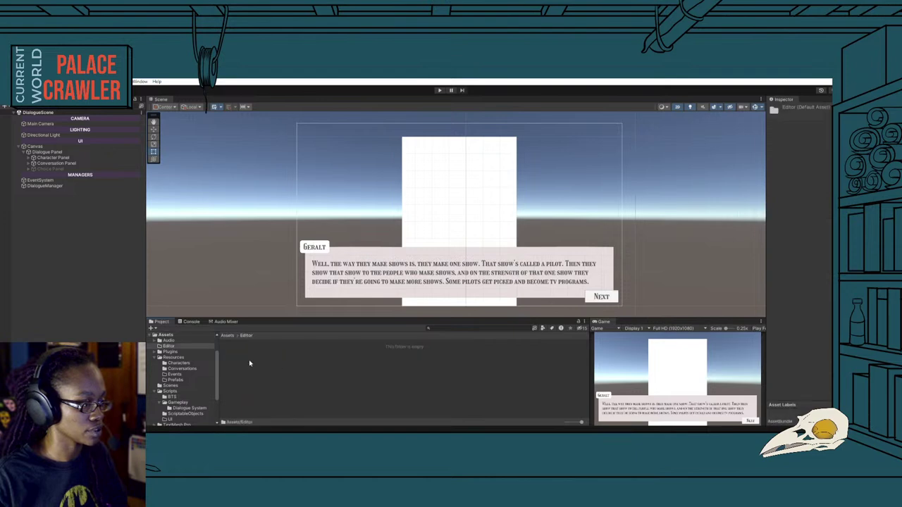
pyautogui.rightClick(249, 362)
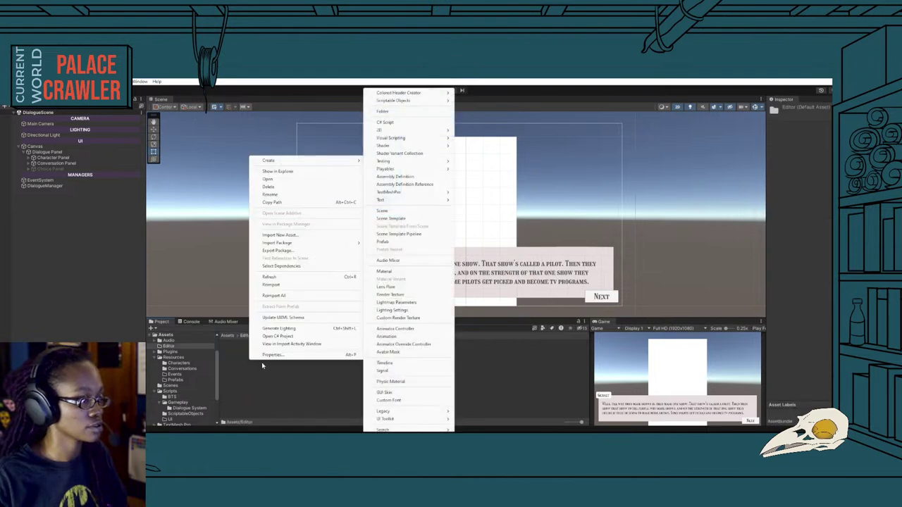
pyautogui.press('Escape')
pyautogui.press('Escape')
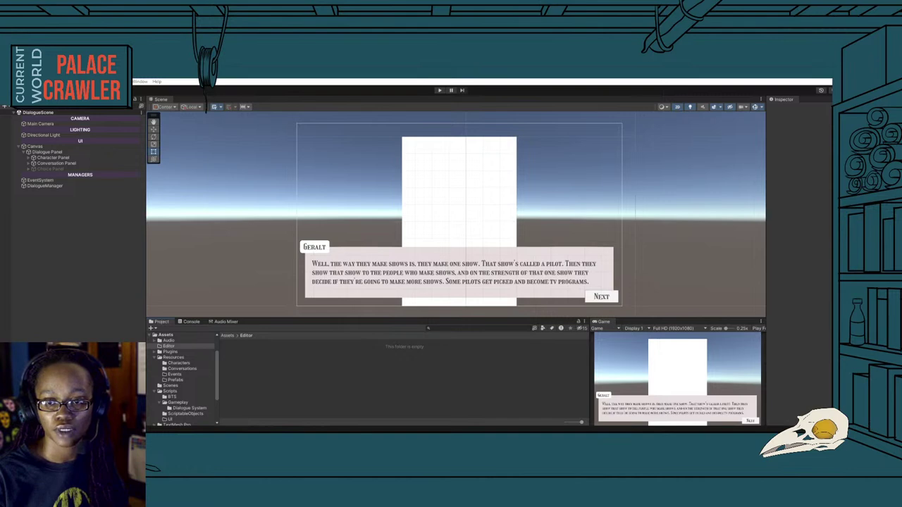
pyautogui.hotkey('alt', 'Tab')
pyautogui.hotkey('ctrl', 'Tab')
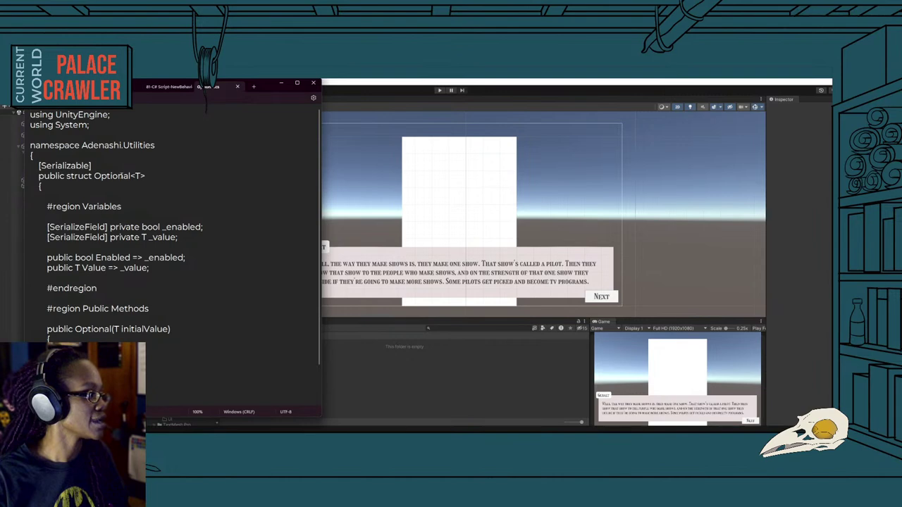
pyautogui.hotkey('alt', 'Tab')
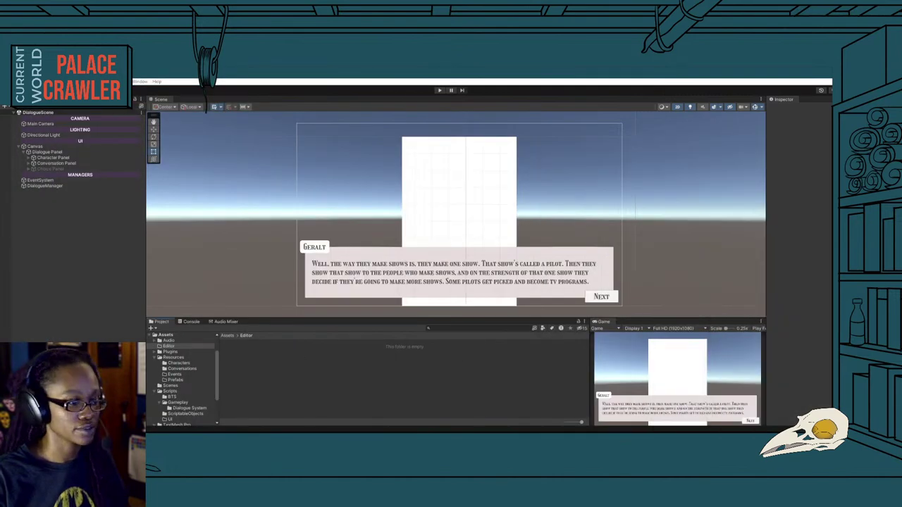
pyautogui.hotkey('alt', 'Tab')
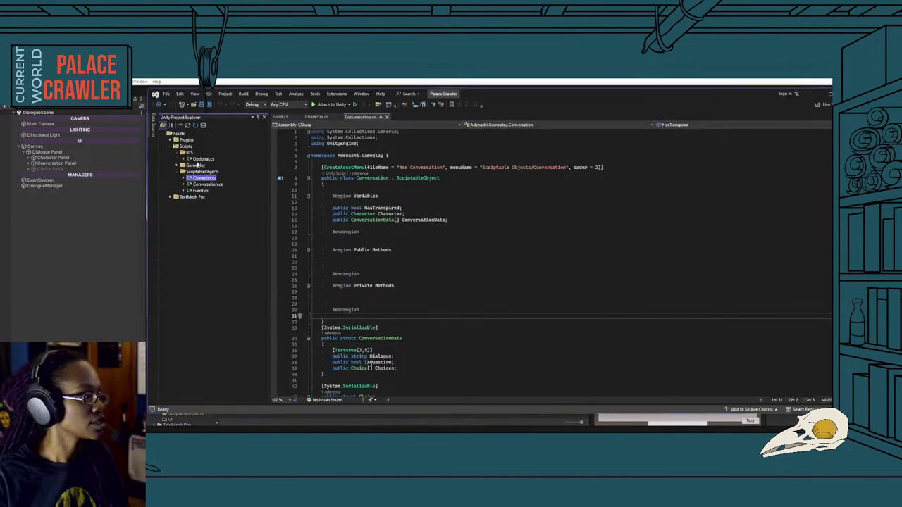
# Open Optional.cs from Solution Explorer, then return to Unity.
pyautogui.doubleClick(203, 159)
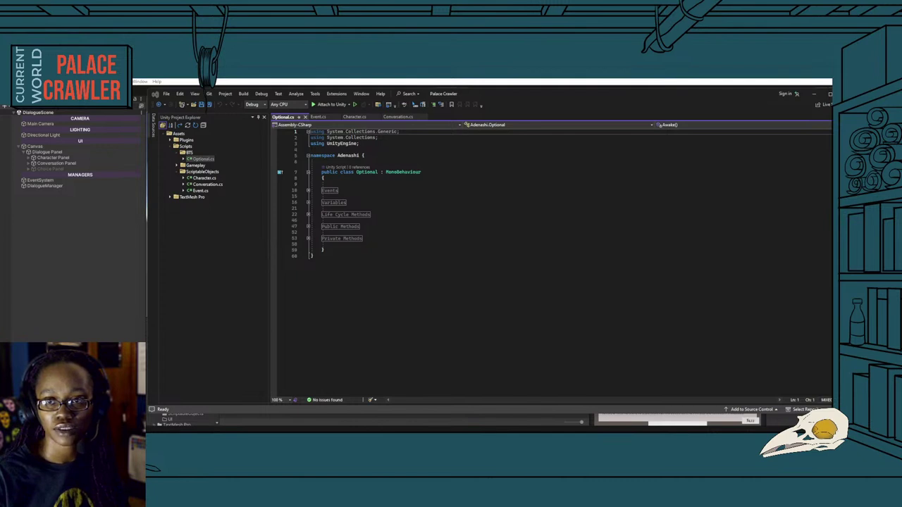
pyautogui.click(60, 303)
# Add a C# script named OptionalPropertyDrawer to Assets/Editor.
pyautogui.rightClick(276, 382)
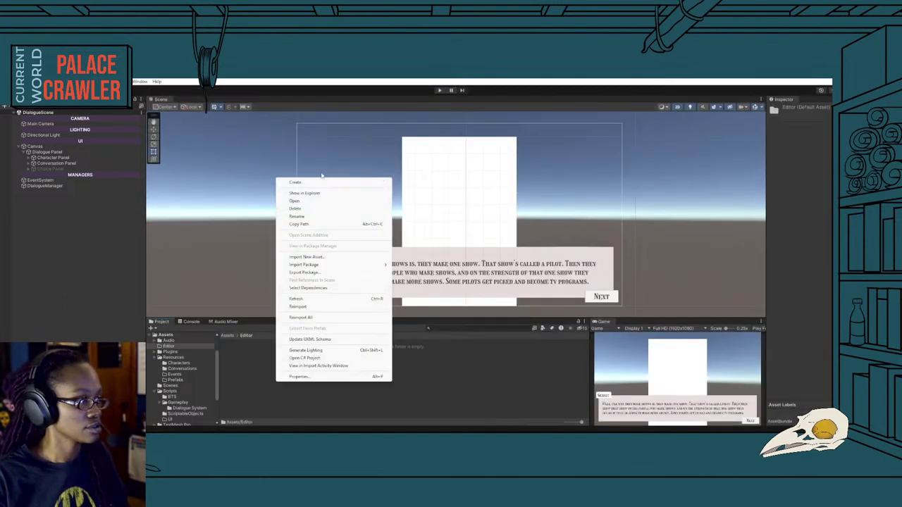
pyautogui.moveTo(326, 183)
pyautogui.click(424, 125)
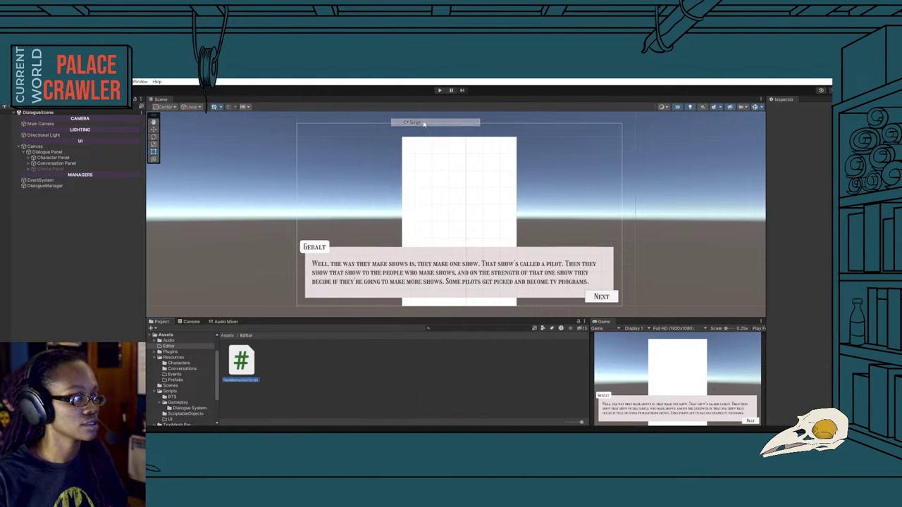
pyautogui.write('OptionsPr')
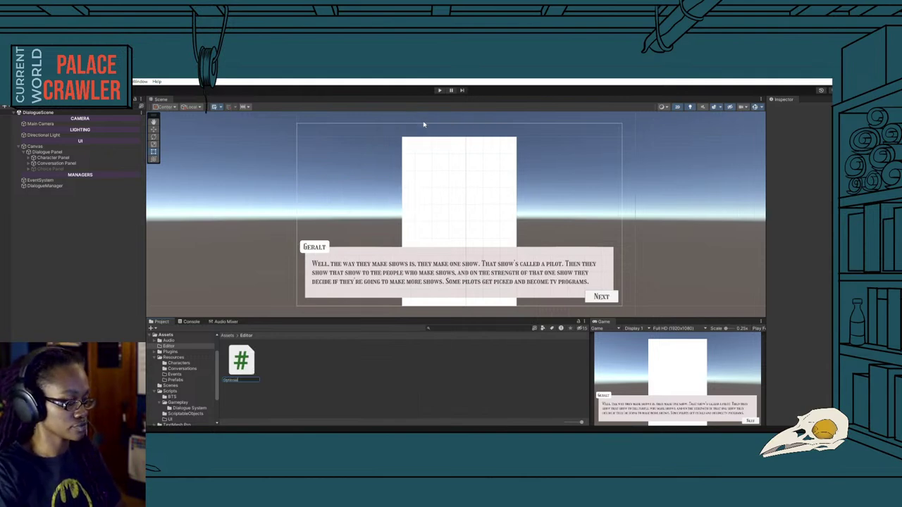
pyautogui.write('ort')
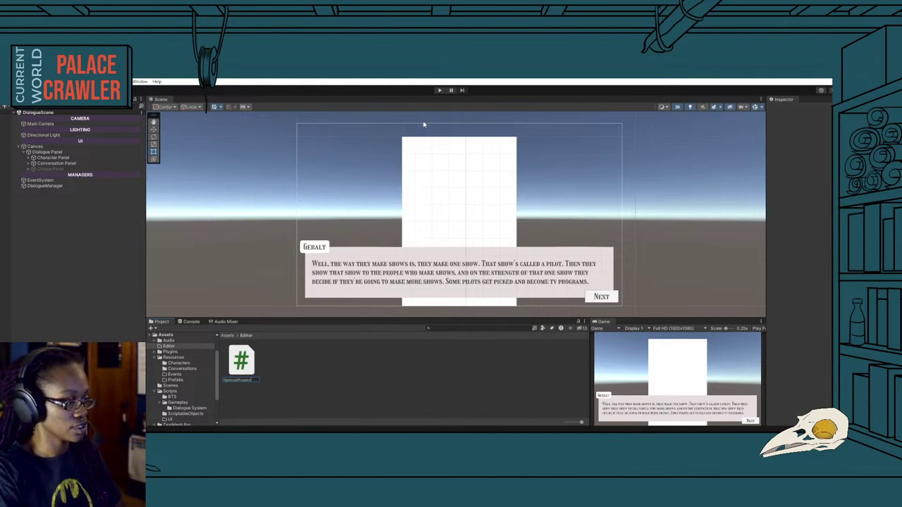
pyautogui.write('ie')
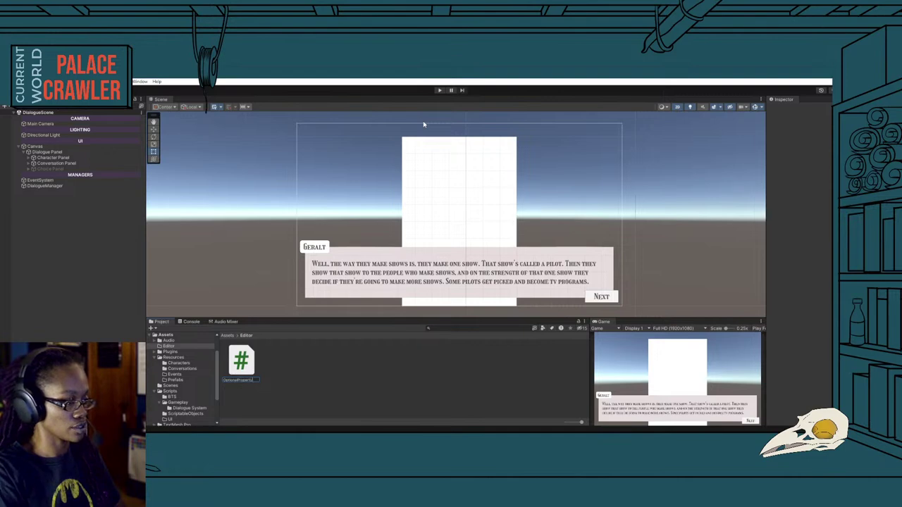
pyautogui.write('rawer')
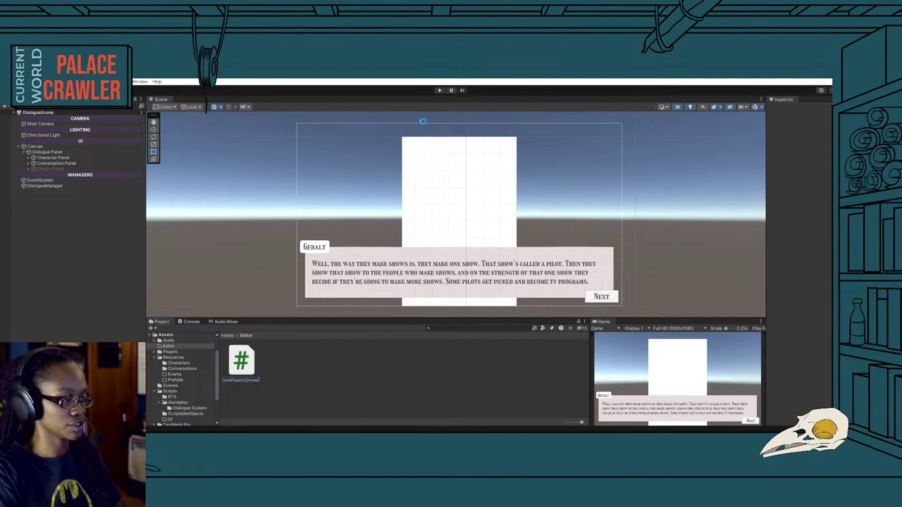
pyautogui.press('Return')
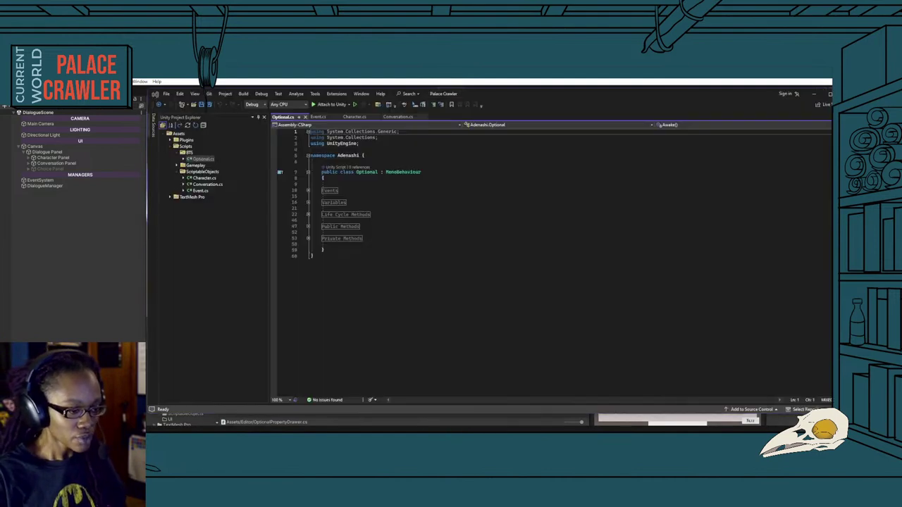
# Reload the project, expand Optional.cs's regions, set its namespace to Adenashi.Utilities and save.
pyautogui.click(479, 274)
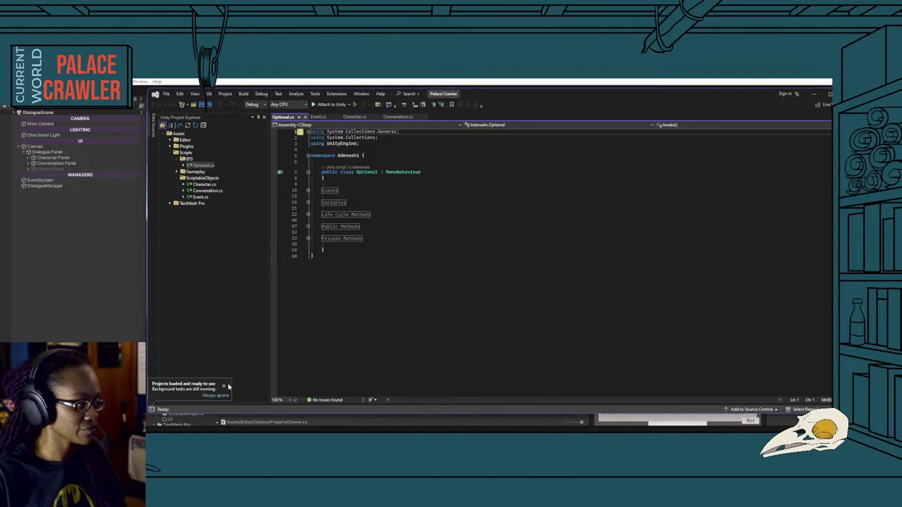
pyautogui.click(224, 386)
pyautogui.click(307, 238)
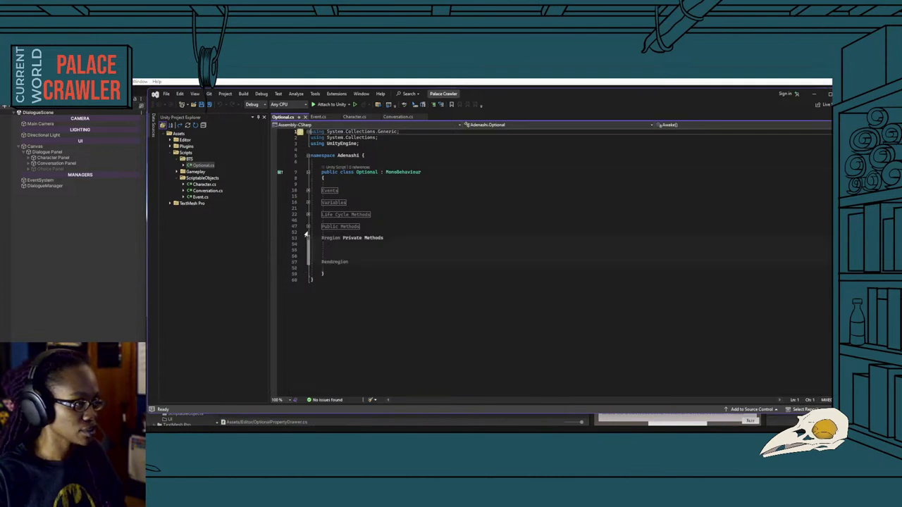
pyautogui.click(307, 227)
pyautogui.click(308, 214)
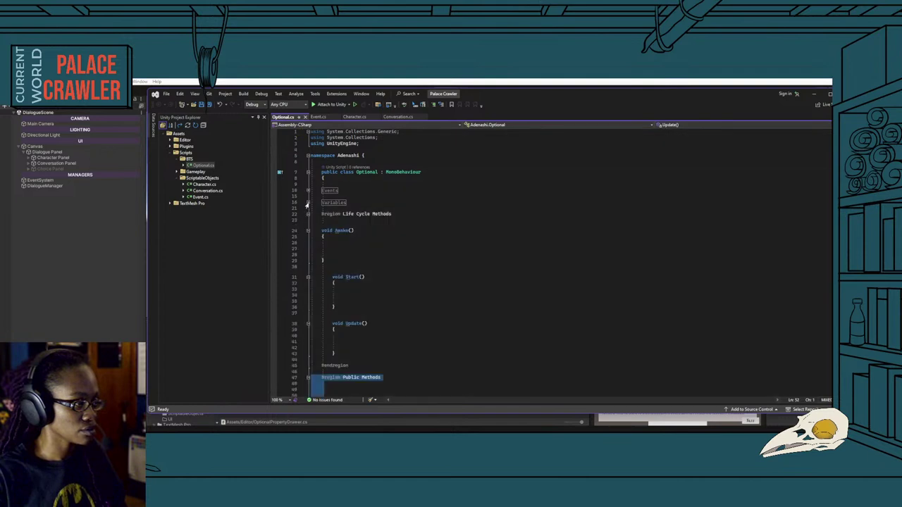
pyautogui.click(308, 202)
pyautogui.click(308, 190)
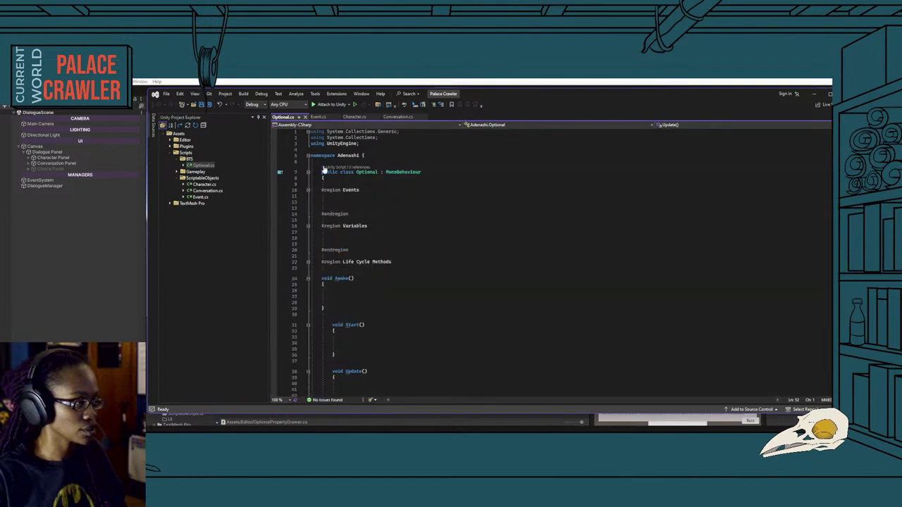
pyautogui.click(360, 155)
pyautogui.write('.UI')
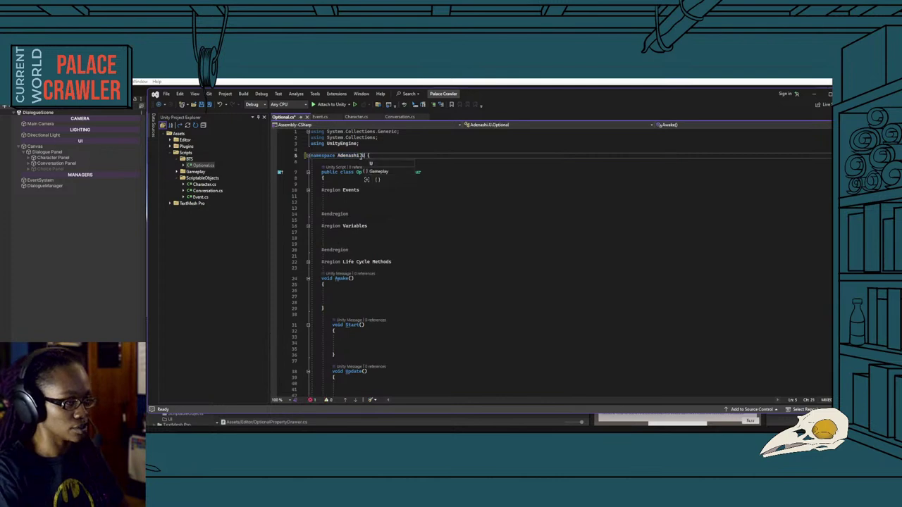
pyautogui.write('tilities')
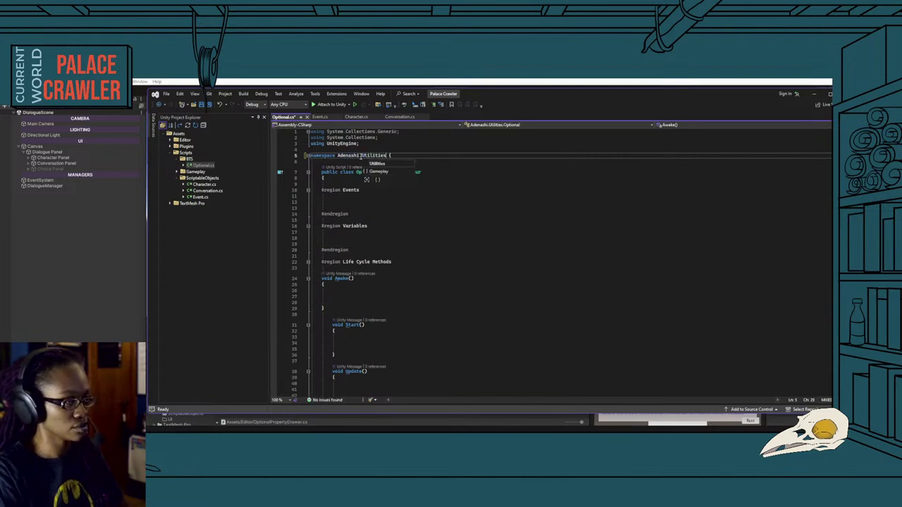
pyautogui.click(324, 232)
pyautogui.hotkey('ctrl', 's')
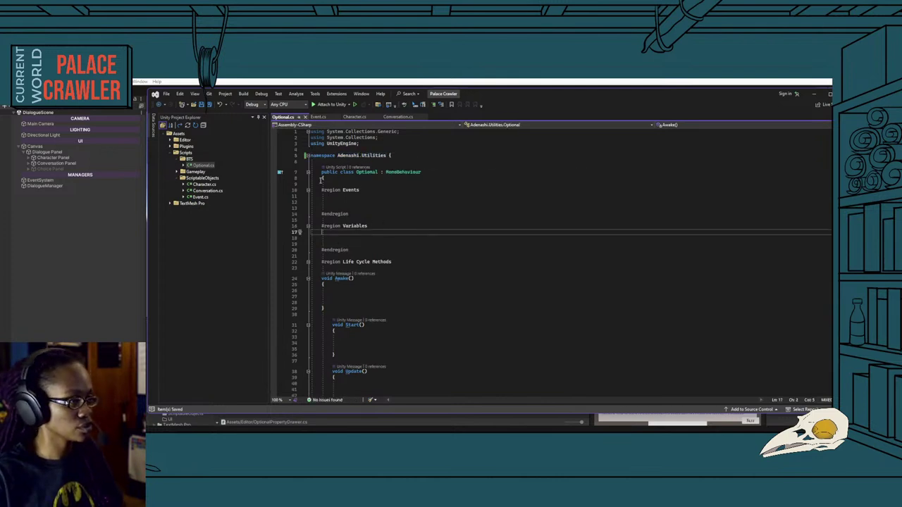
# Open OptionalPropertyDrawer.cs from the Editor folder and set its namespace to Adenashi.Editor.
pyautogui.click(176, 140)
pyautogui.doubleClick(204, 146)
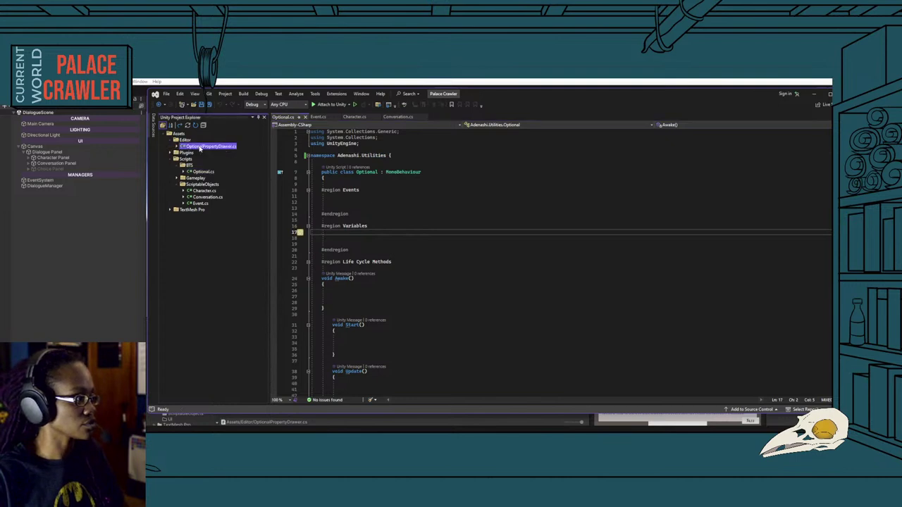
pyautogui.click(359, 155)
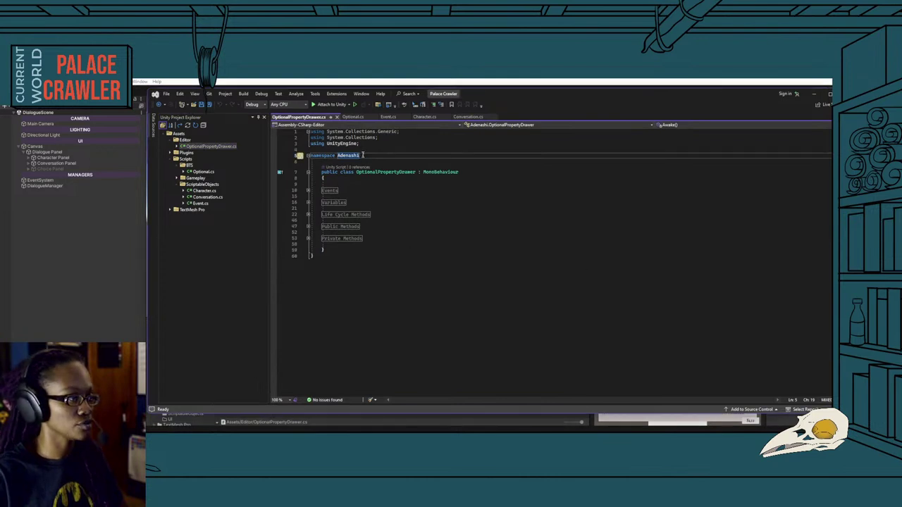
pyautogui.press('Right')
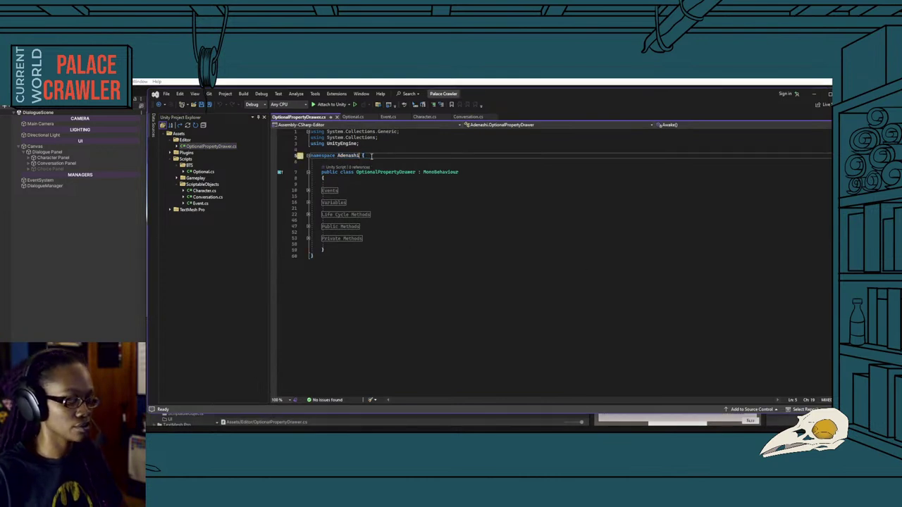
pyautogui.write('.Editor')
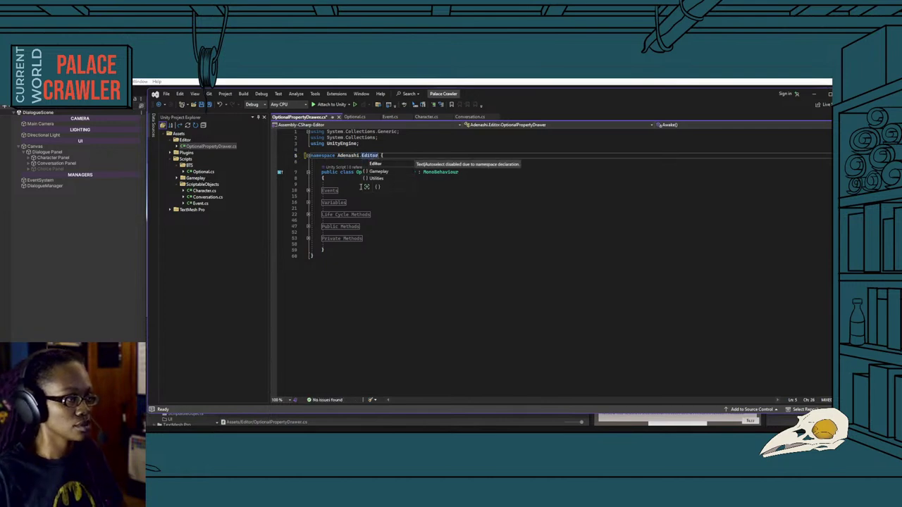
pyautogui.click(393, 227)
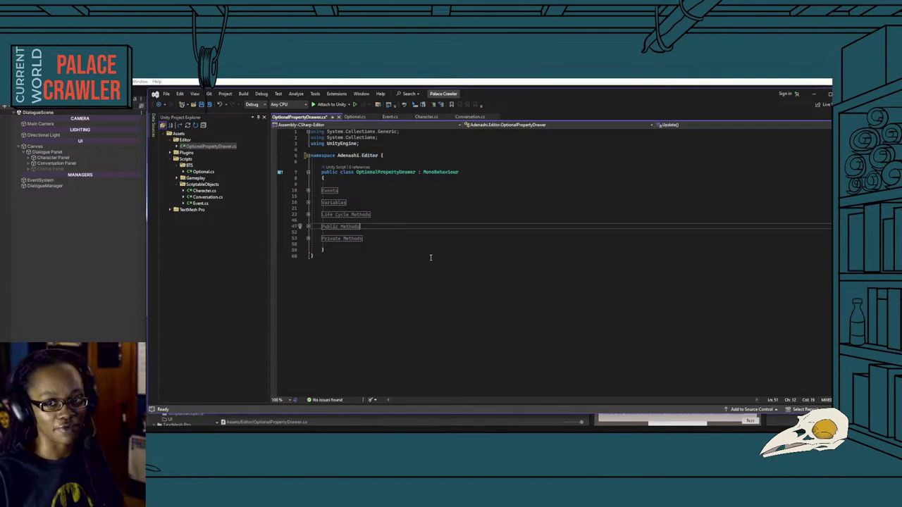
# Add the attribute [CustomPropertyDrawer(typeof(Optional<>))] above the drawer class.
pyautogui.click(418, 163)
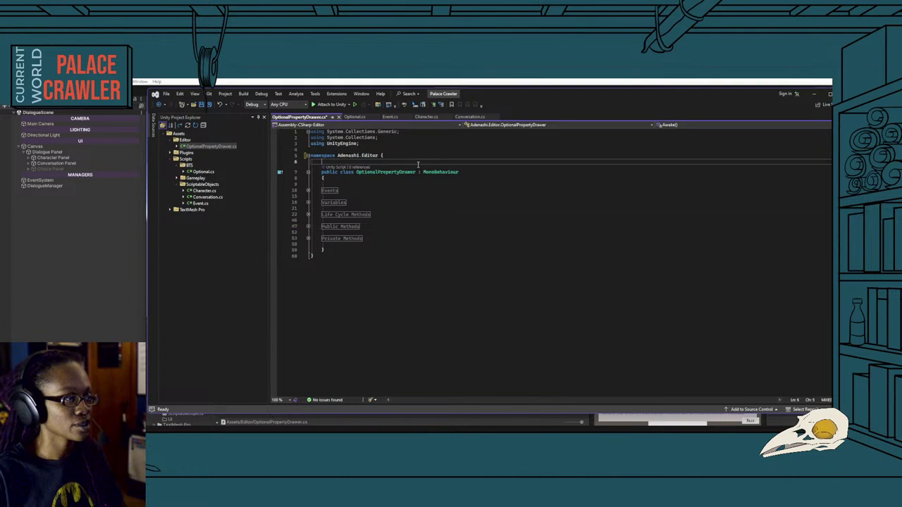
pyautogui.press('Return')
pyautogui.write('[p')
pyautogui.press('BackSpace')
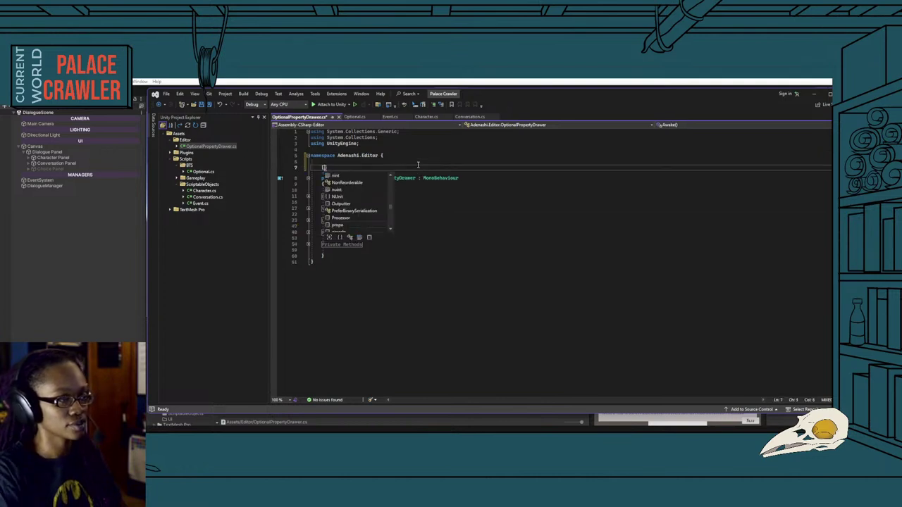
pyautogui.write('CustomP')
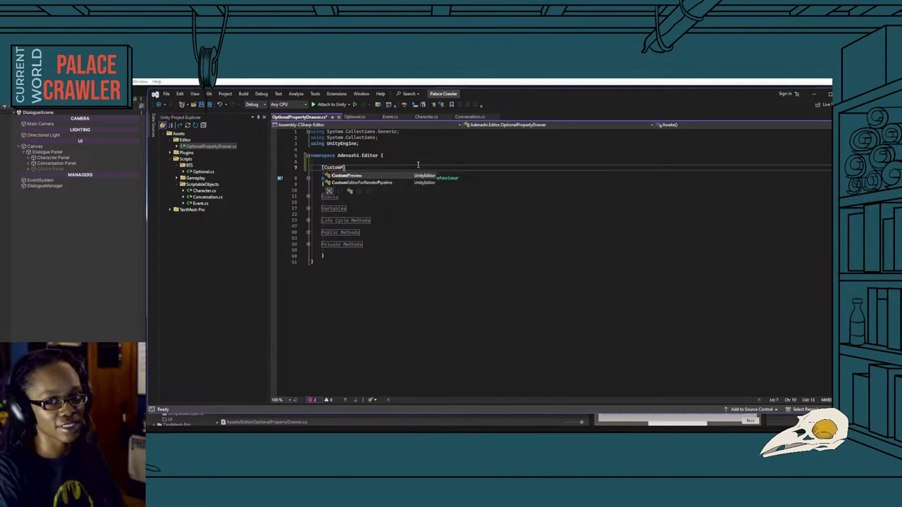
pyautogui.write('roper')
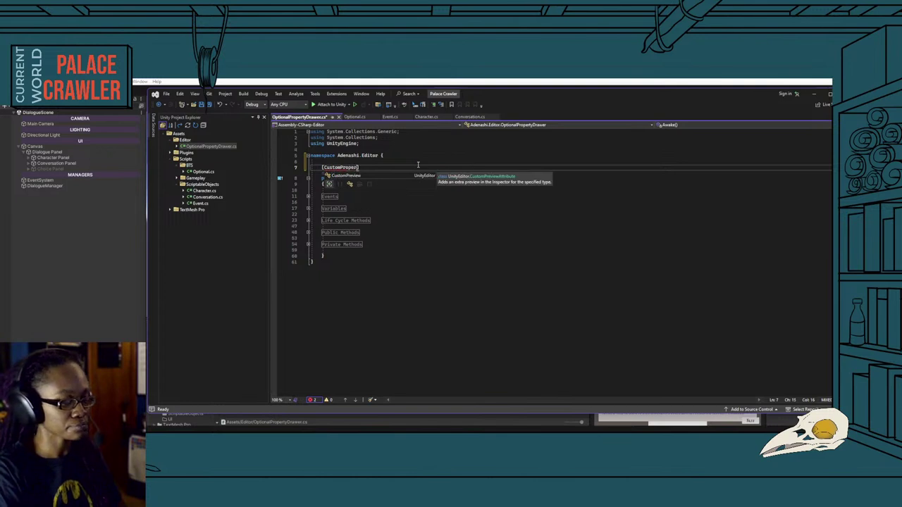
pyautogui.write('ty')
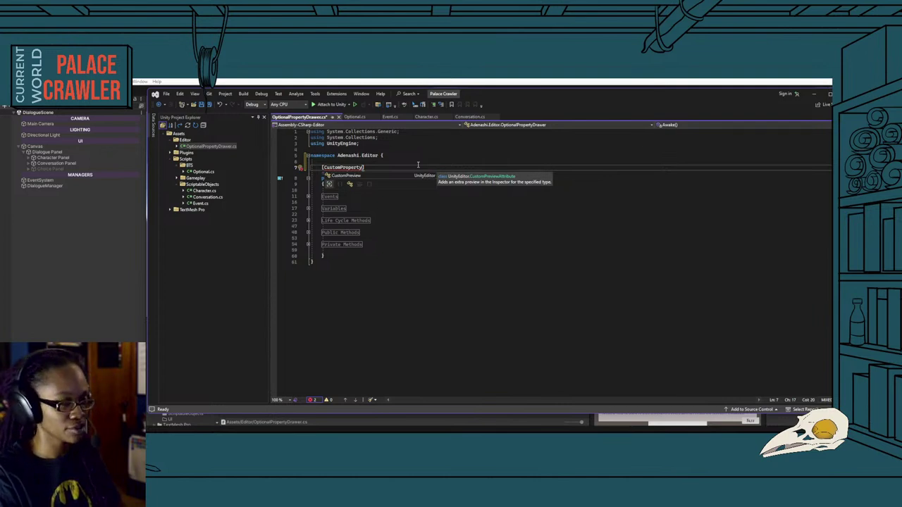
pyautogui.write('Drawer')
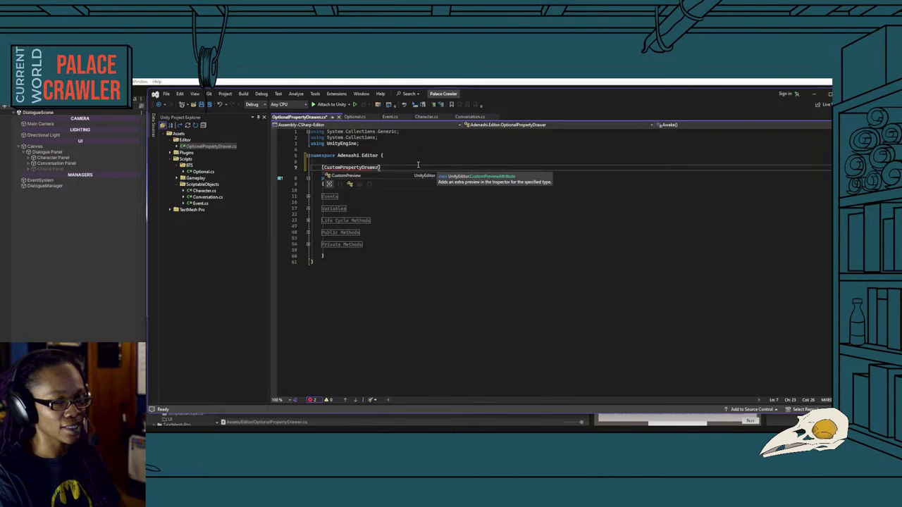
pyautogui.write('(typ')
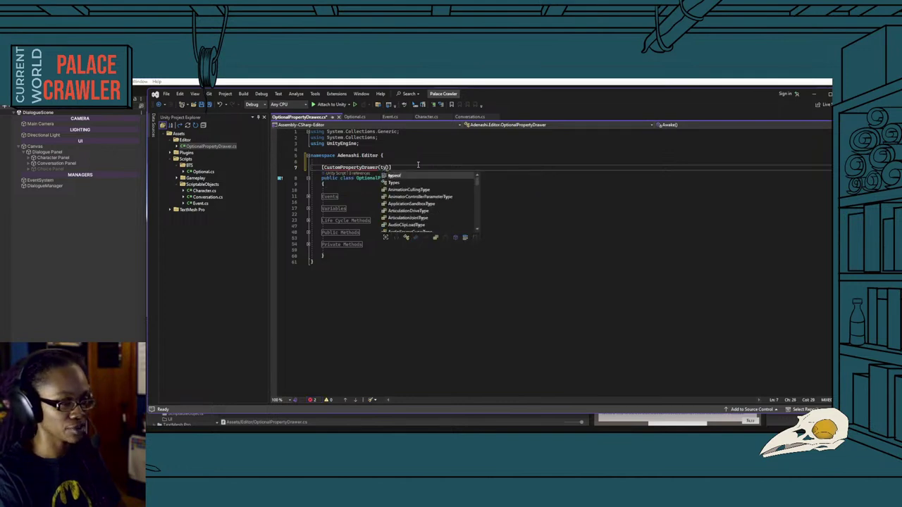
pyautogui.write('e')
pyautogui.write('of(')
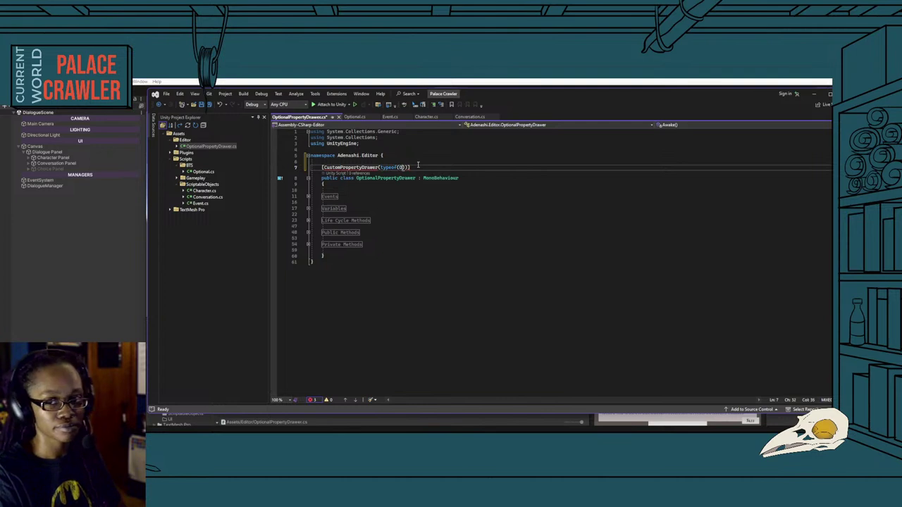
pyautogui.write('Optional')
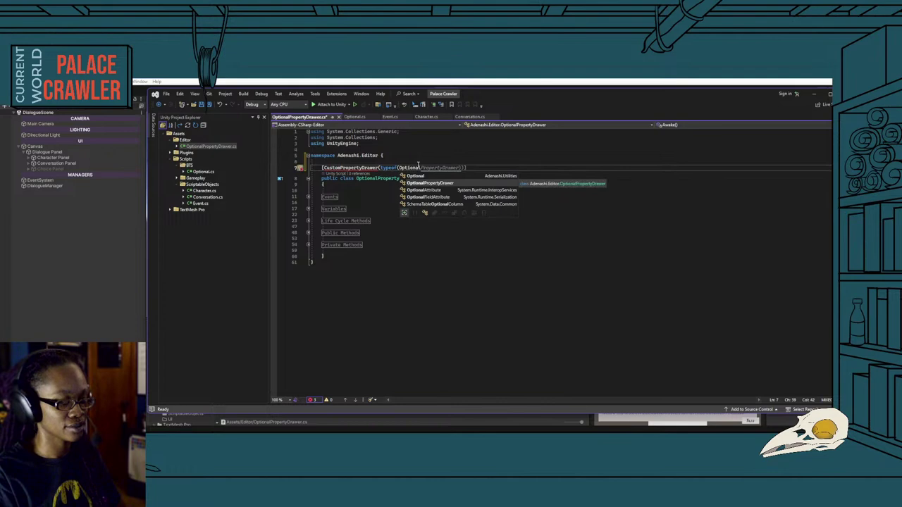
pyautogui.press('Tab')
pyautogui.write('<>')
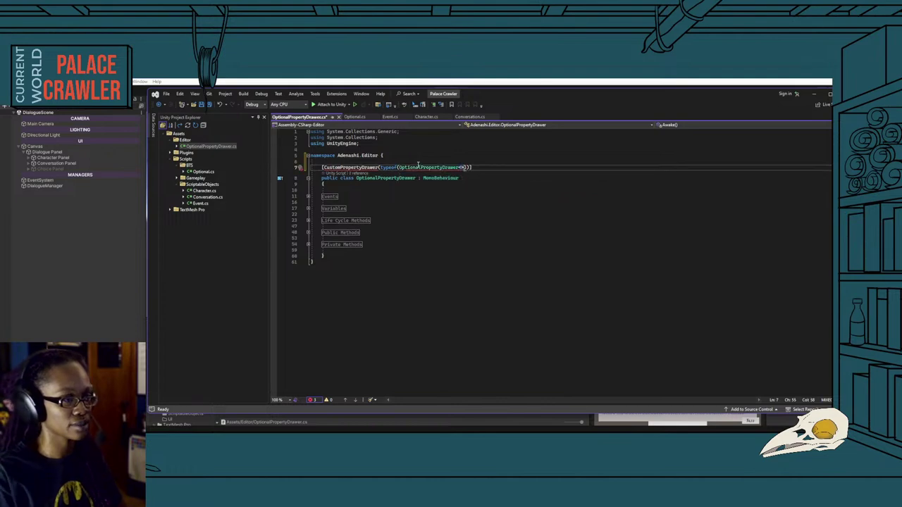
pyautogui.doubleClick(455, 167)
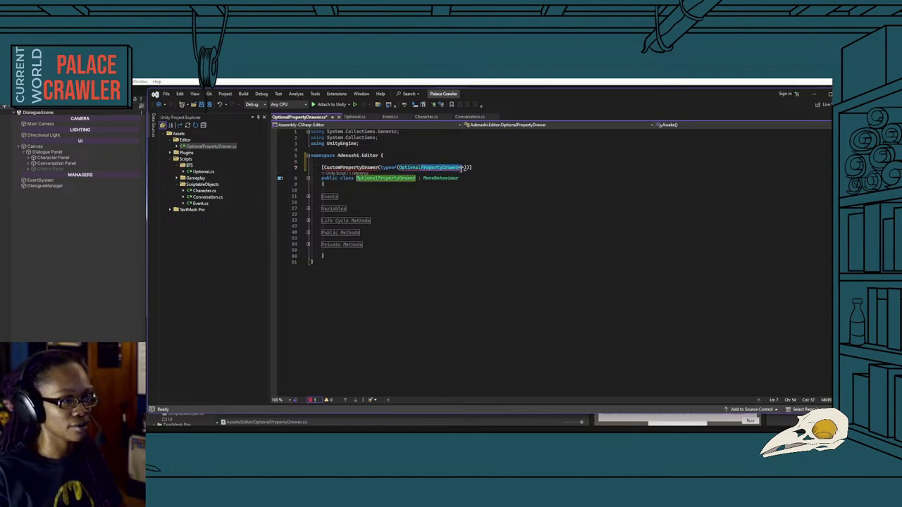
pyautogui.press('BackSpace')
pyautogui.write('<>')
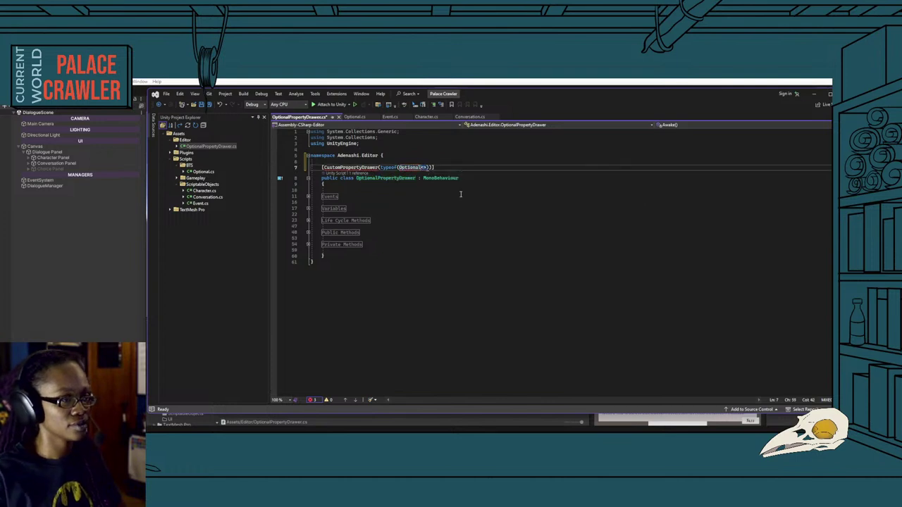
pyautogui.click(448, 204)
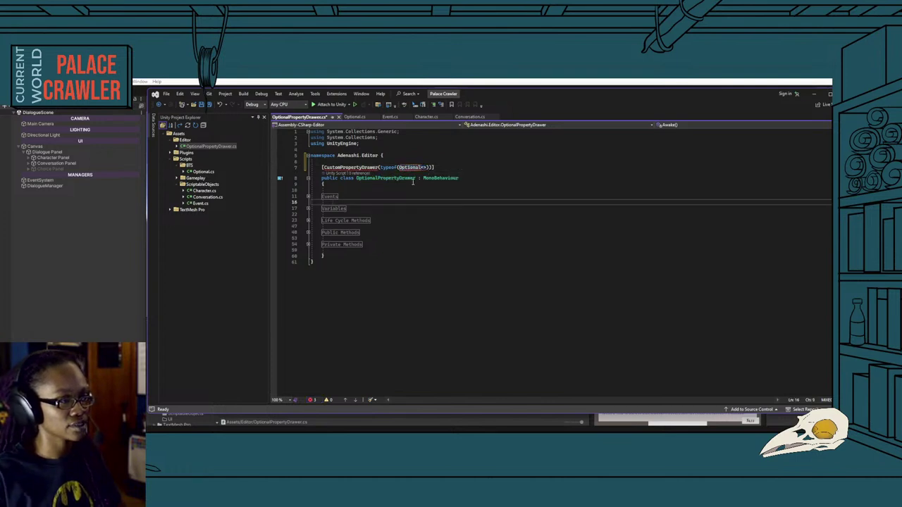
# Add 'using UnityEditor;' below the UnityEngine import, then return to Optional.cs.
pyautogui.click(367, 142)
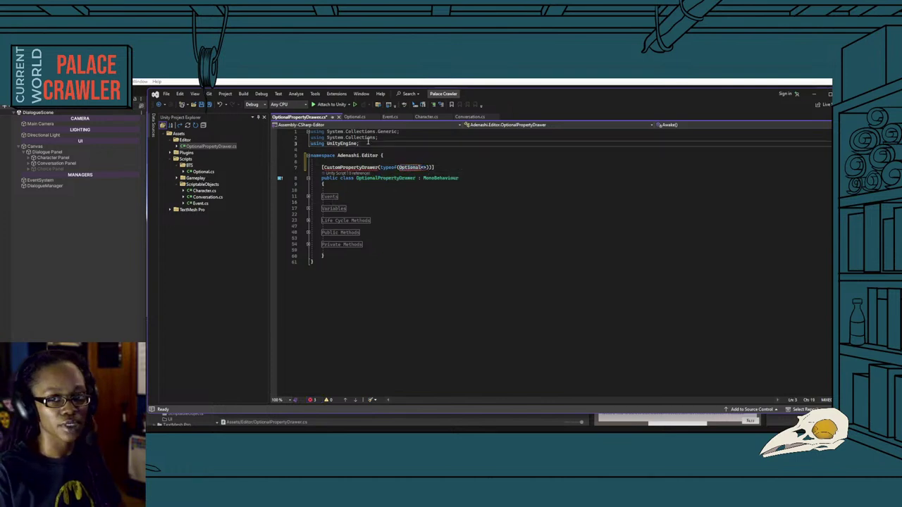
pyautogui.press('Return')
pyautogui.write('using U')
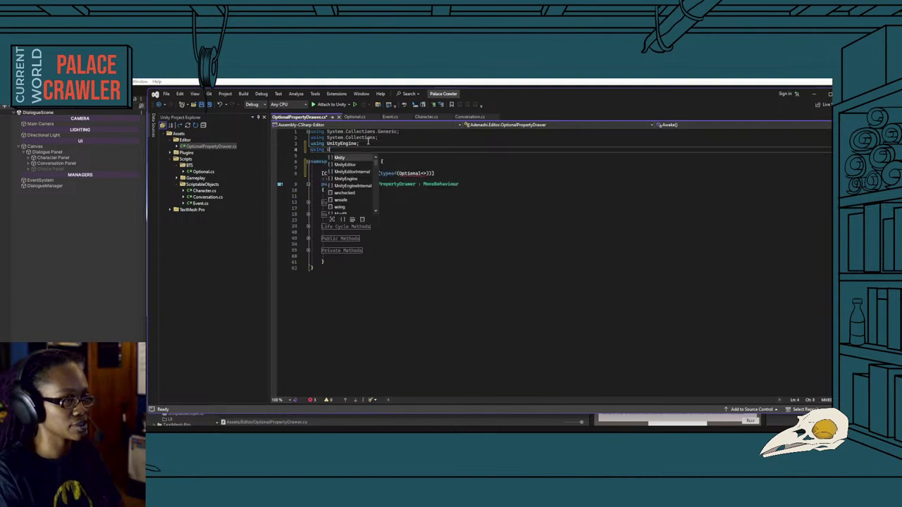
pyautogui.write('nityEditor')
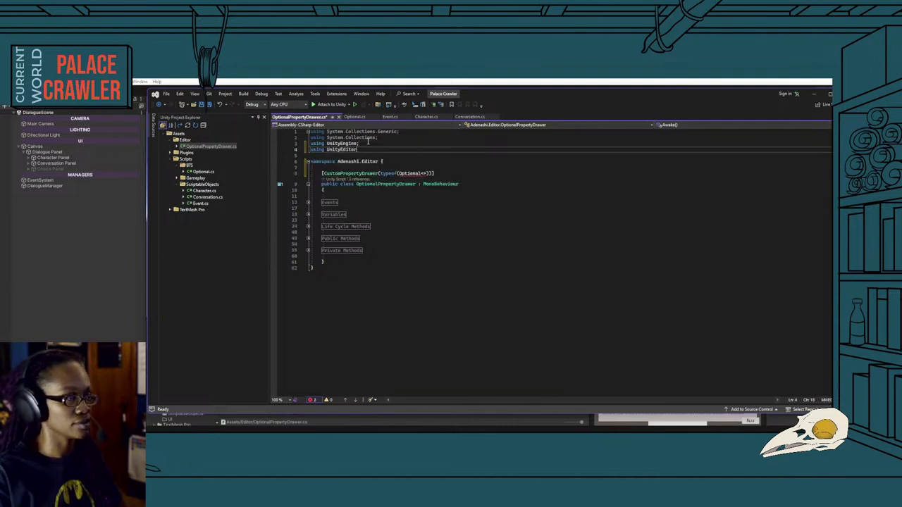
pyautogui.write(';')
pyautogui.click(409, 209)
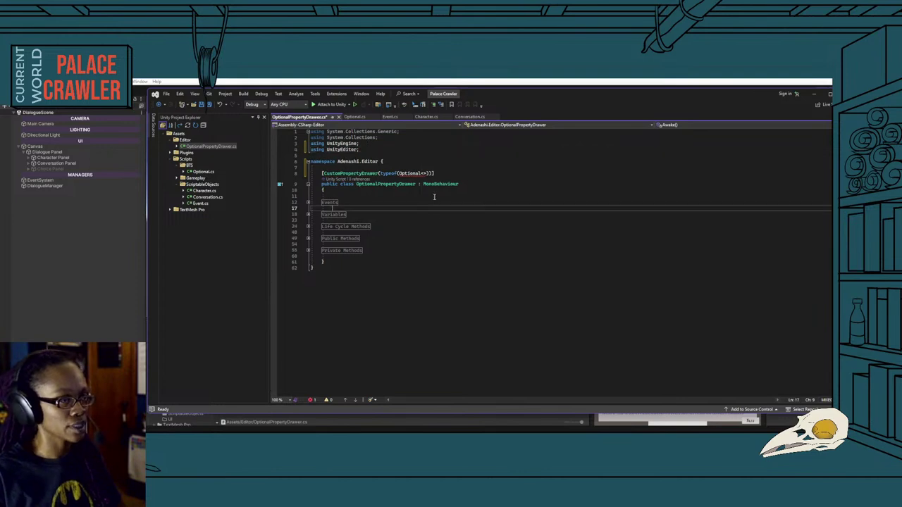
pyautogui.hotkey('ctrl', 'Tab')
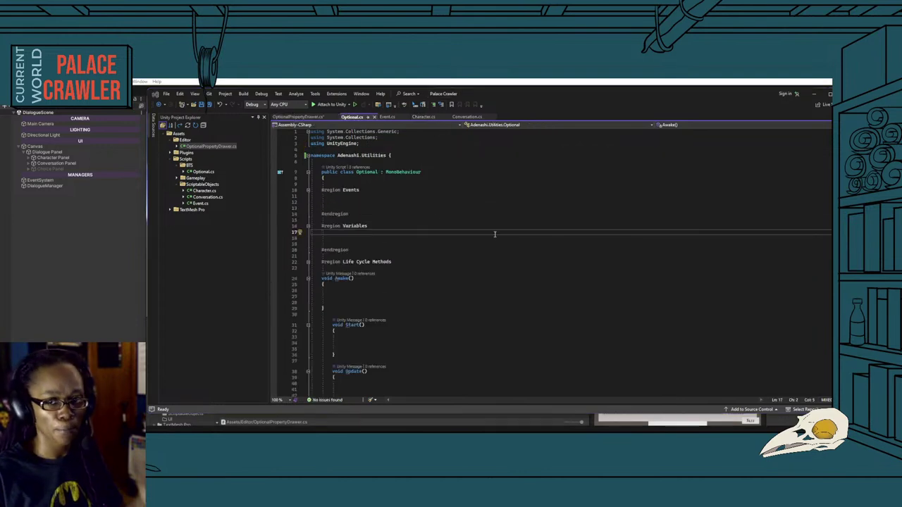
# Turn the Optional class into 'public struct Optional<T>' without the MonoBehaviour base class.
pyautogui.click(341, 172)
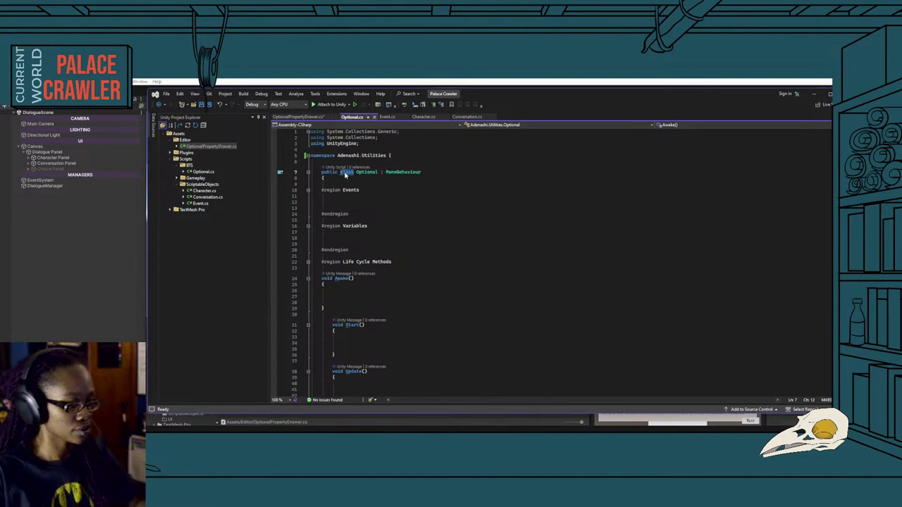
pyautogui.write('struct')
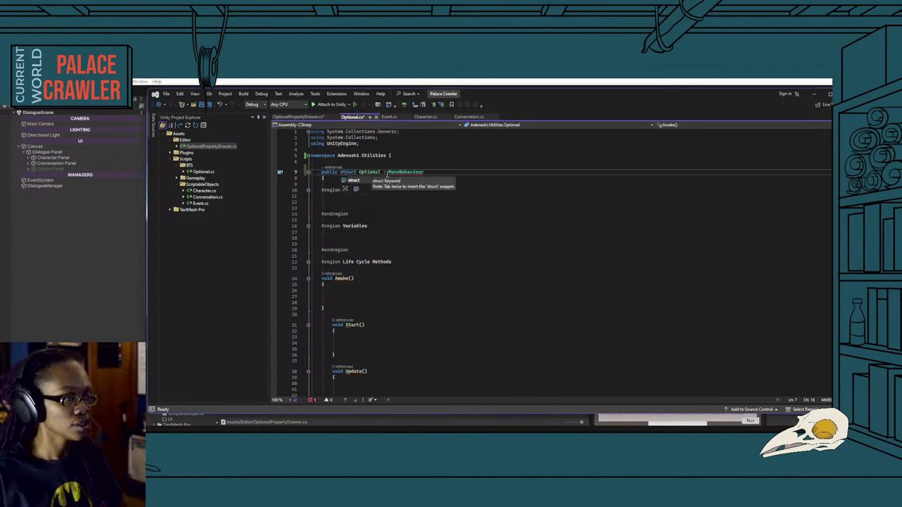
pyautogui.click(384, 172)
pyautogui.moveTo(384, 171); pyautogui.dragTo(424, 176)
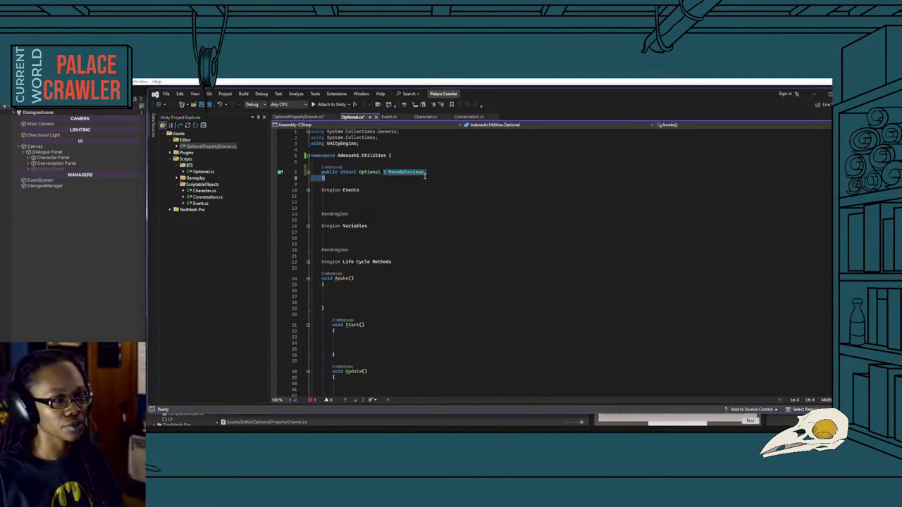
pyautogui.press('BackSpace')
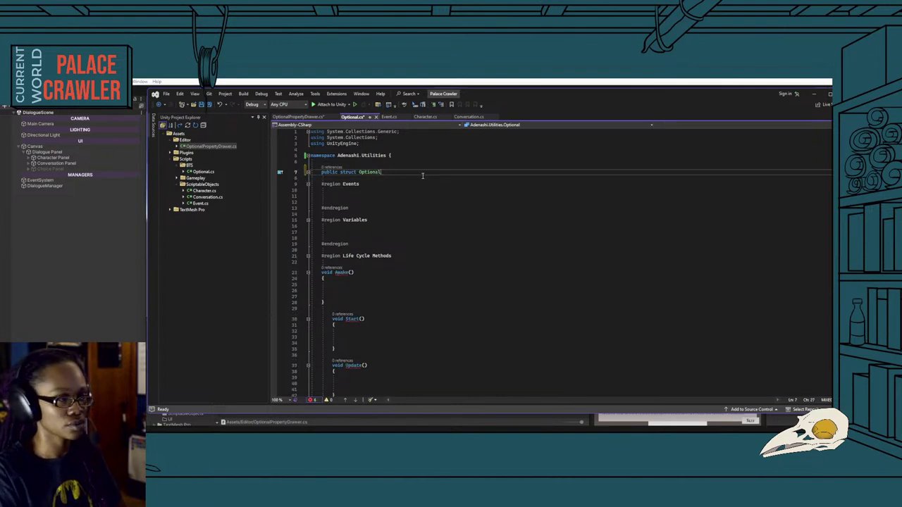
pyautogui.write('<T>')
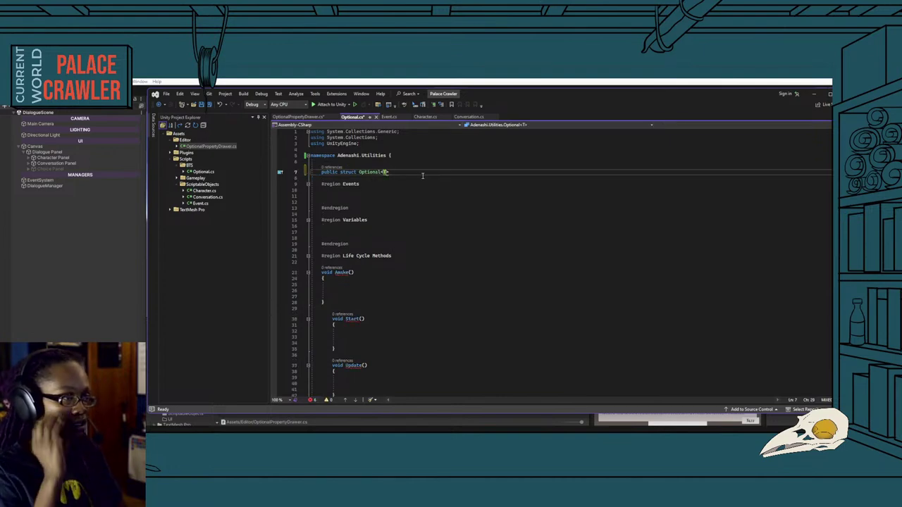
pyautogui.write('>')
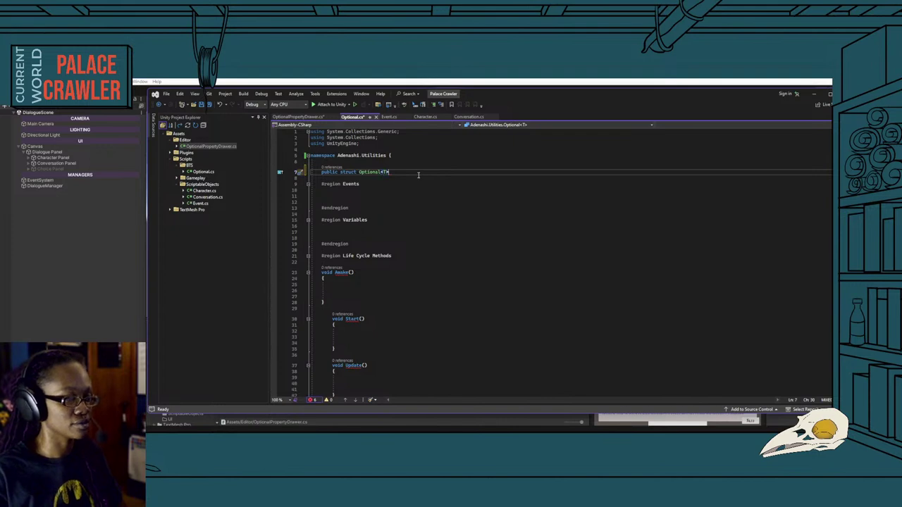
pyautogui.write(' {')
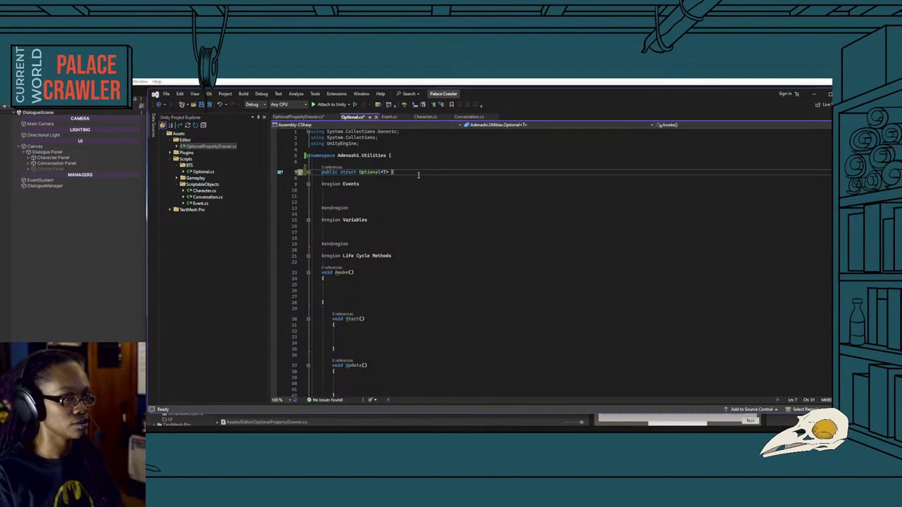
pyautogui.press('Return')
# Delete the Events, Life Cycle, Public Methods and Private Methods regions, keeping only Variables.
pyautogui.click(356, 202)
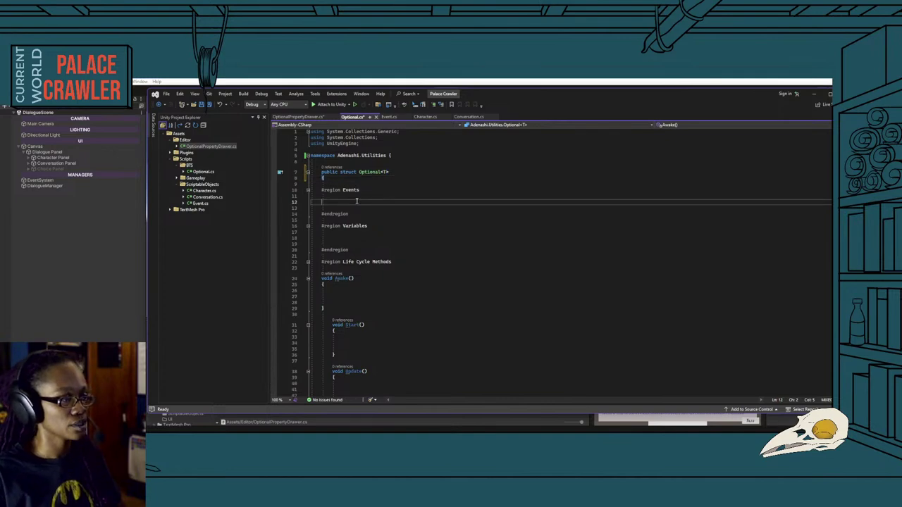
pyautogui.moveTo(322, 190); pyautogui.dragTo(349, 214)
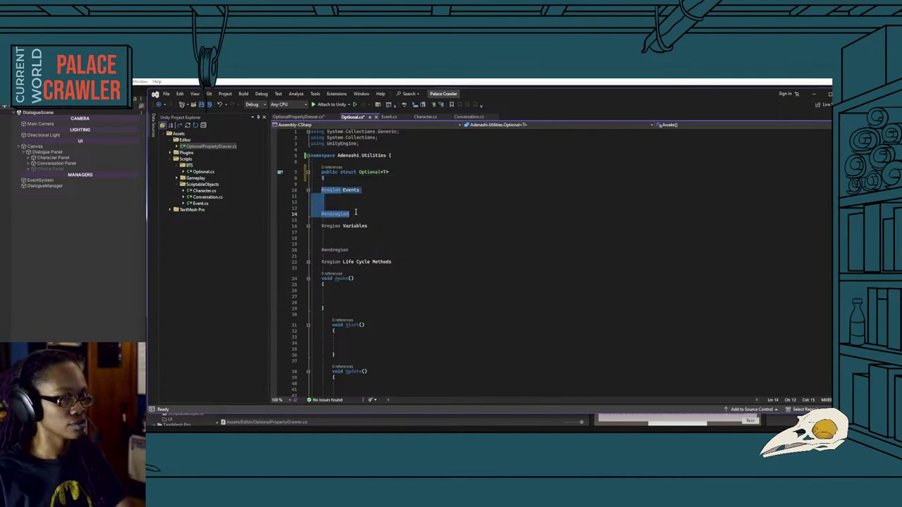
pyautogui.press('Delete')
pyautogui.press('BackSpace')
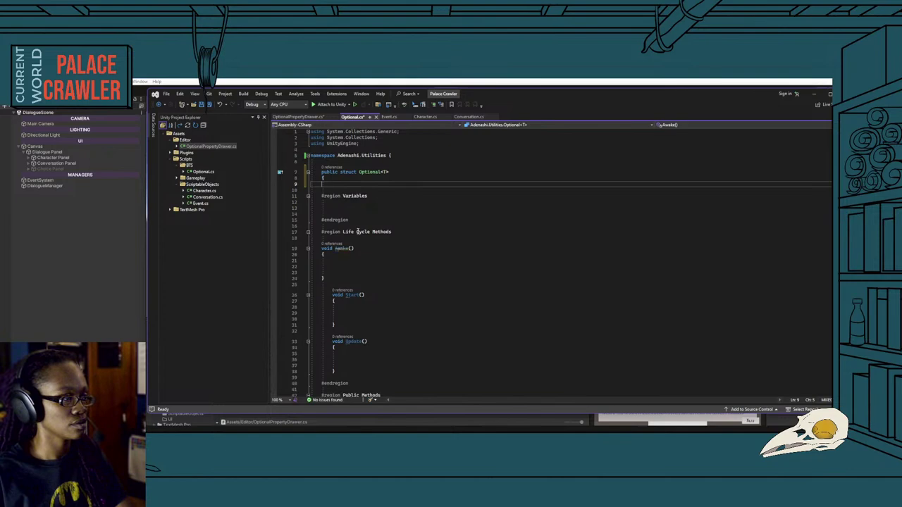
pyautogui.scroll(-3, 357, 231)
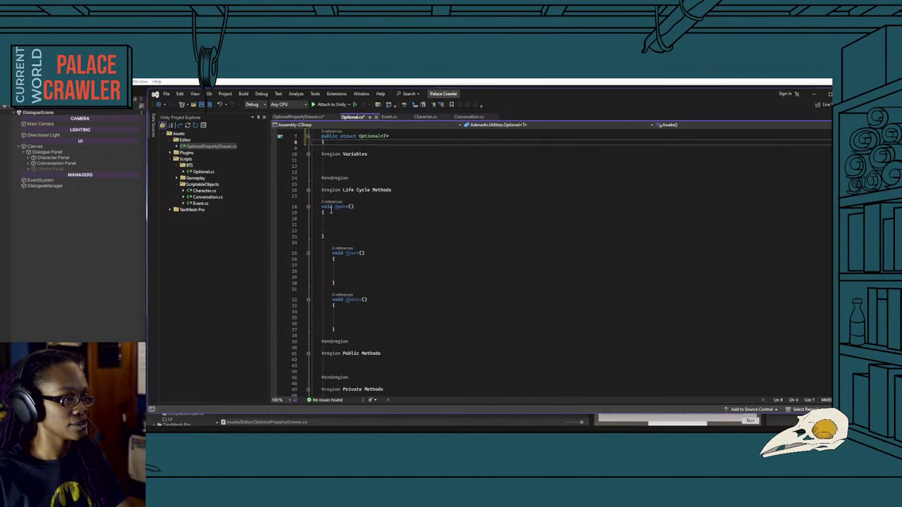
pyautogui.scroll(-3, 338, 243)
pyautogui.scroll(2, 332, 251)
pyautogui.scroll(1, 336, 250)
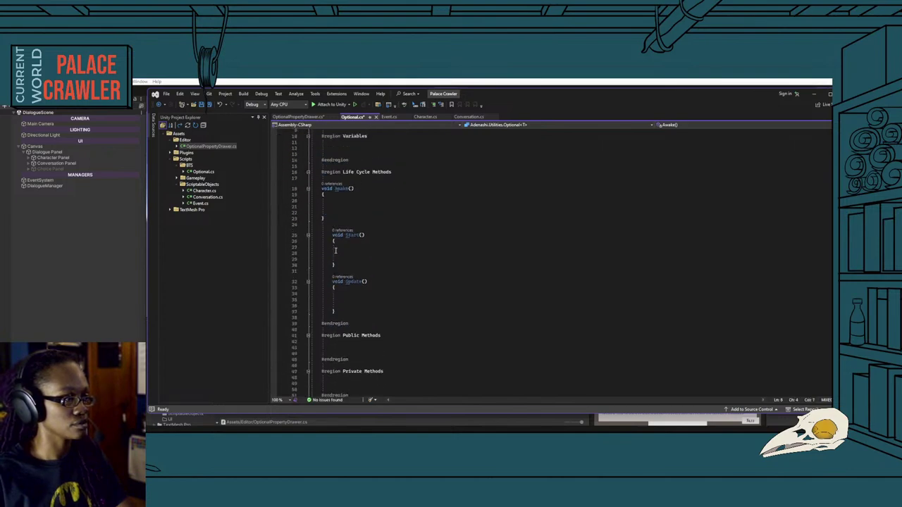
pyautogui.moveTo(322, 172); pyautogui.dragTo(360, 337)
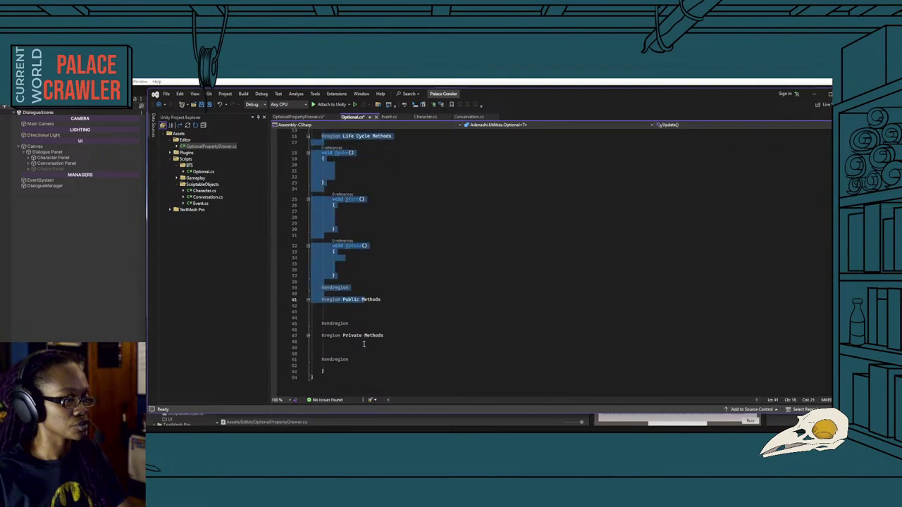
pyautogui.moveTo(364, 337); pyautogui.dragTo(364, 368)
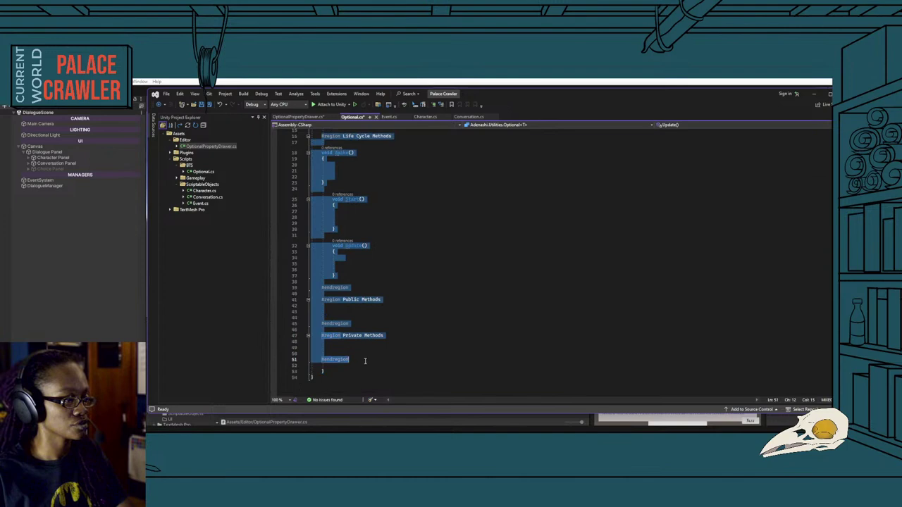
pyautogui.press('Delete')
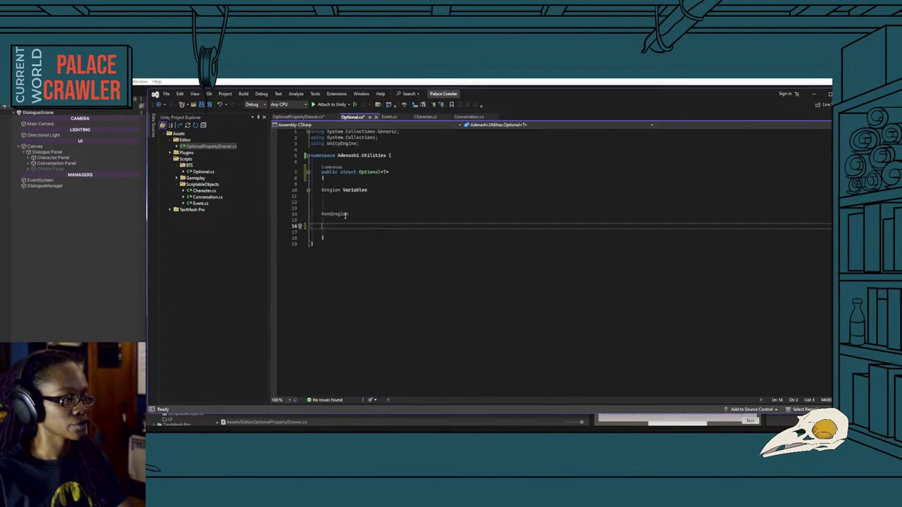
pyautogui.click(365, 203)
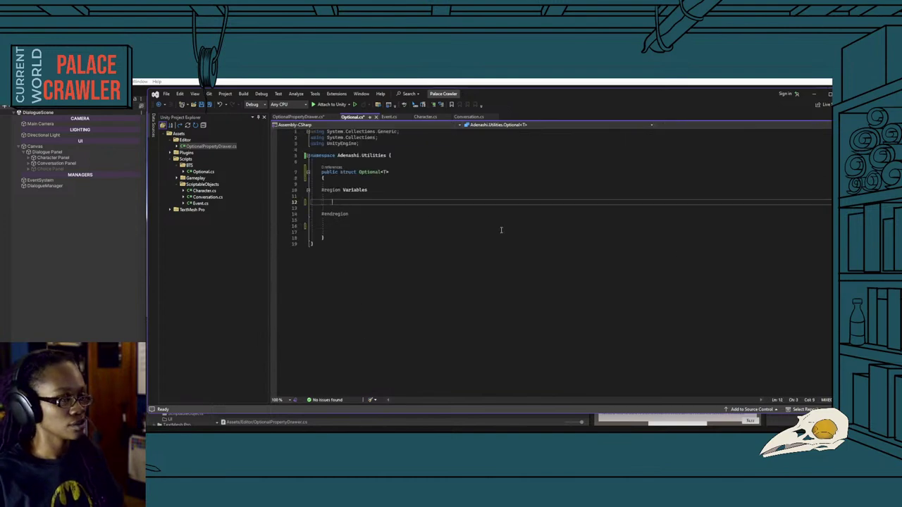
pyautogui.press('Tab')
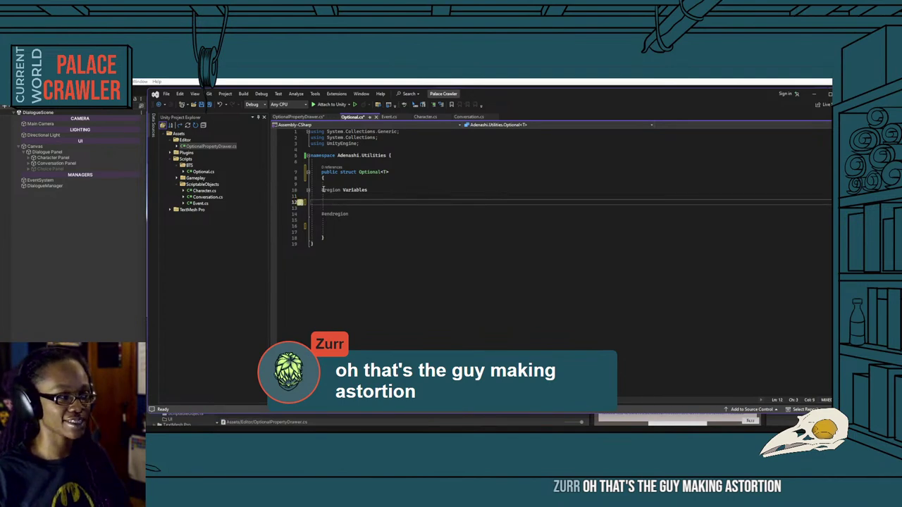
# Indent the #region Variables … #endregion block one level inside the Optional<T> struct.
pyautogui.moveTo(322, 189); pyautogui.dragTo(358, 214)
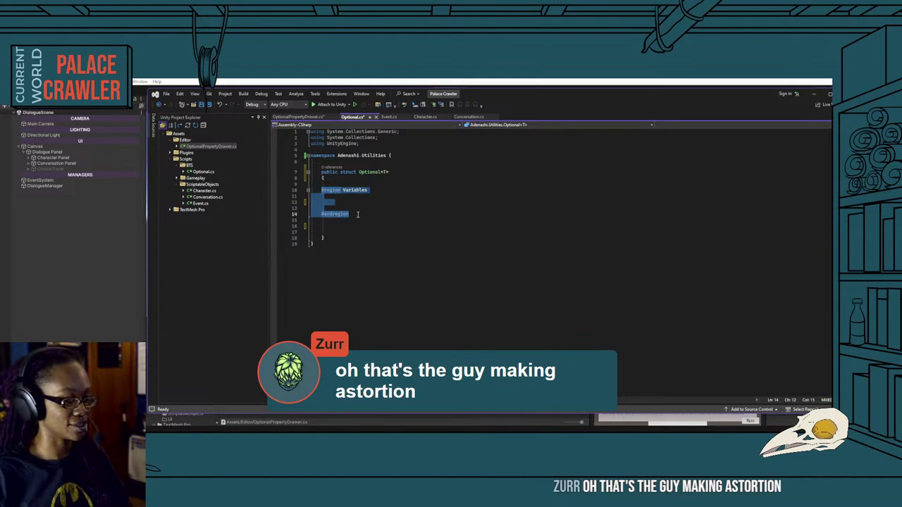
pyautogui.press('Tab')
pyautogui.click(354, 202)
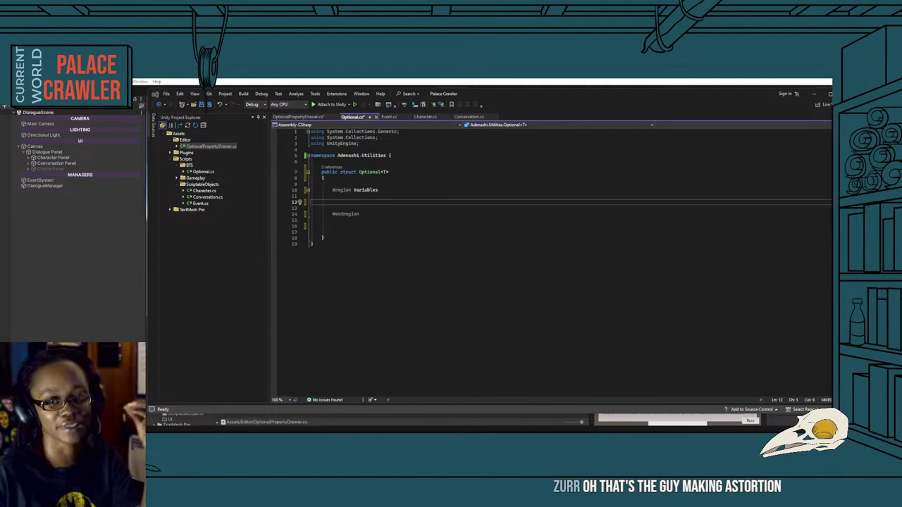
# Mark the Optional<T> struct with the [Serializable] attribute.
pyautogui.click(361, 163)
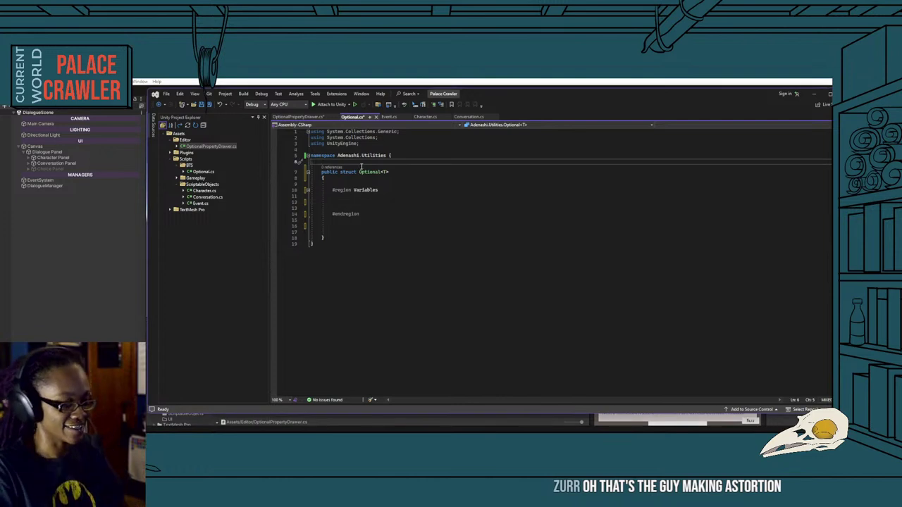
pyautogui.press('Return')
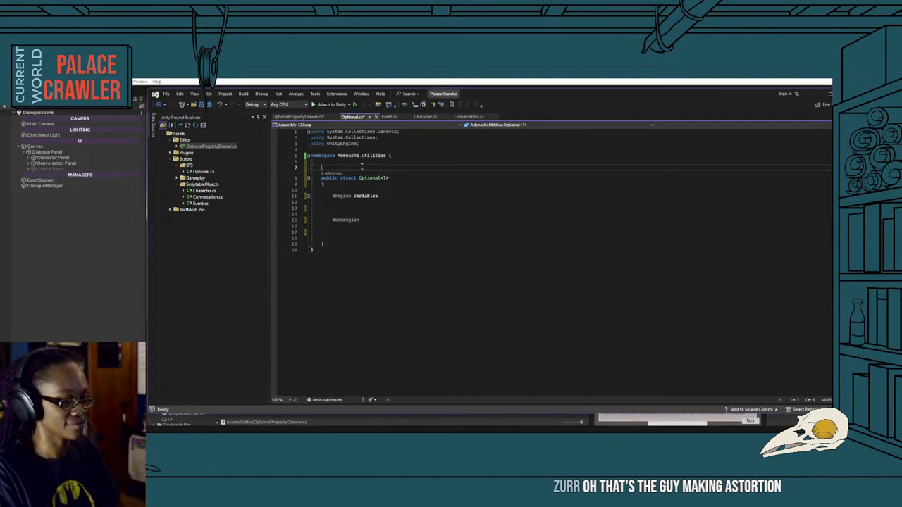
pyautogui.write('[Ser')
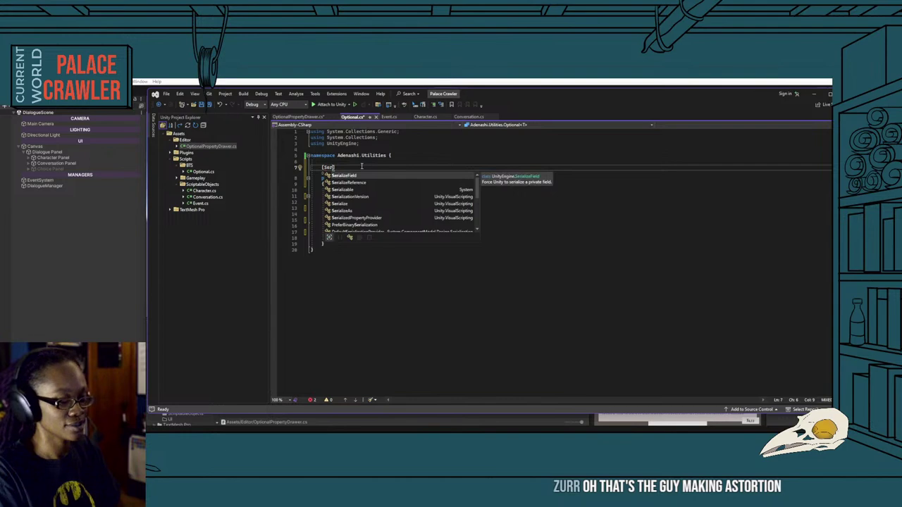
pyautogui.press('Down')
pyautogui.press('Down')
pyautogui.press('Tab')
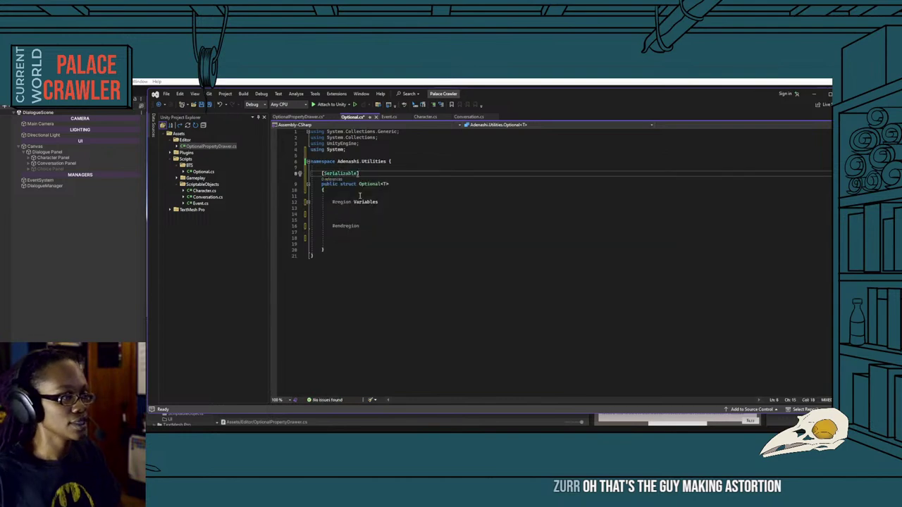
# Add [SerializeField] to the value field and a [SerializeField] private bool _enabled field.
pyautogui.click(357, 212)
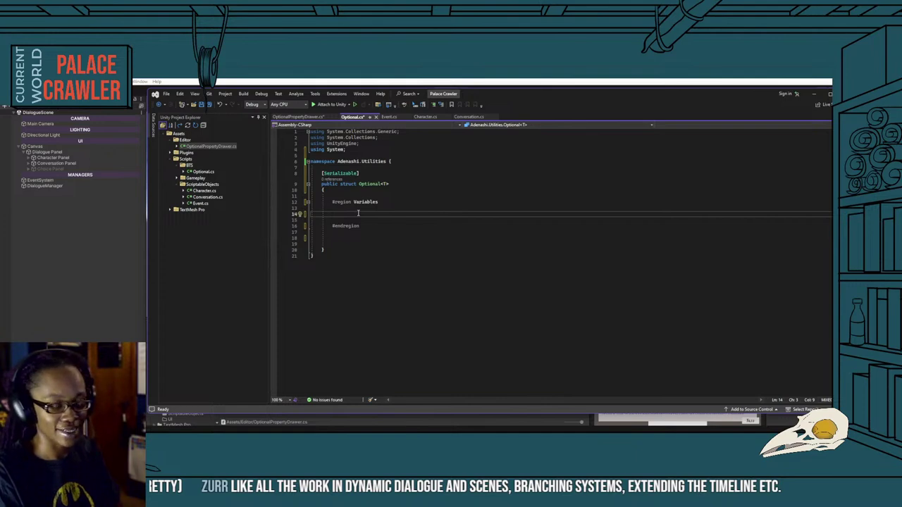
pyautogui.write('[Ser')
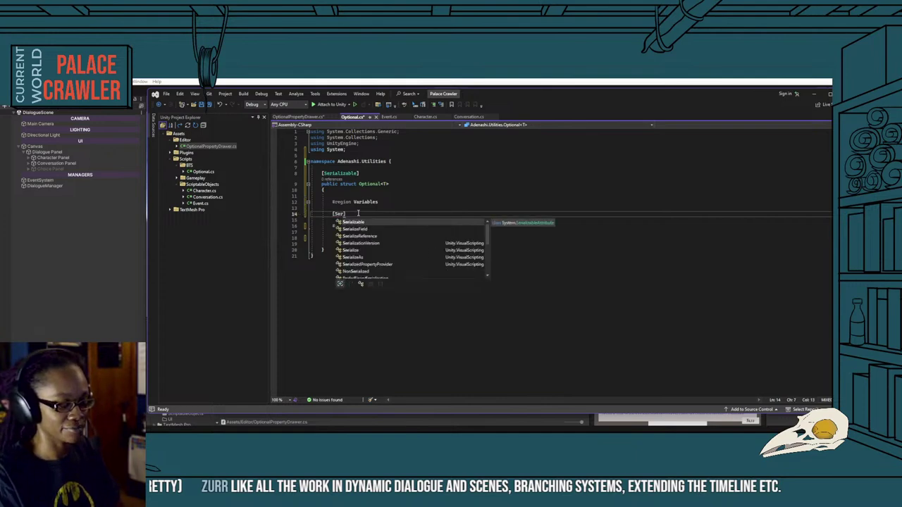
pyautogui.press('Tab')
pyautogui.press('Tab')
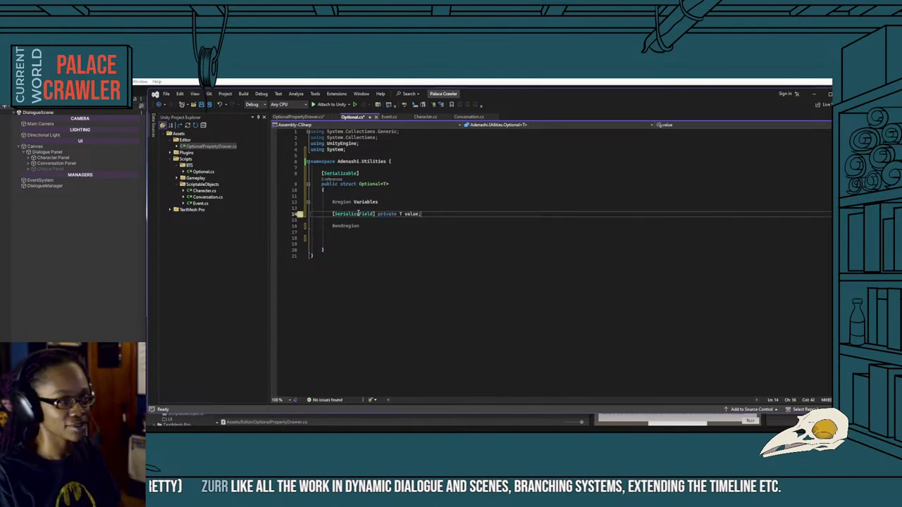
pyautogui.click(333, 208)
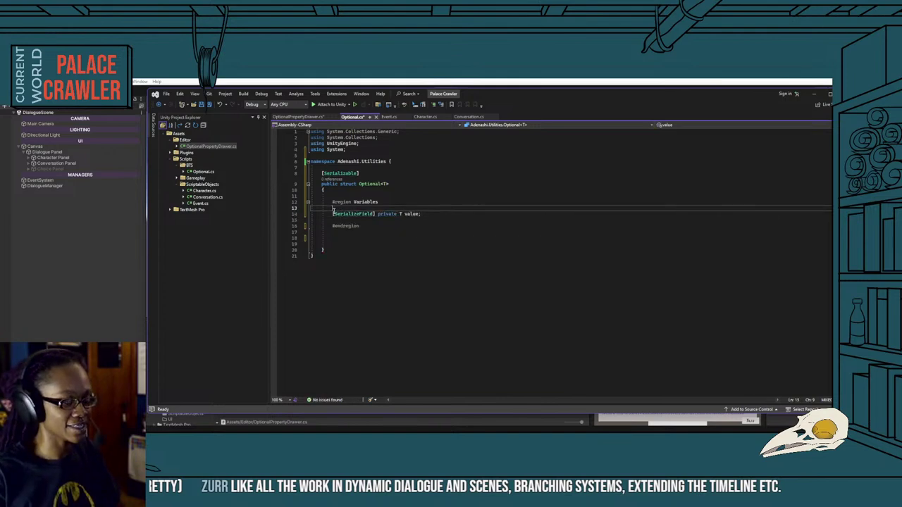
pyautogui.press('Return')
pyautogui.write('[Serial')
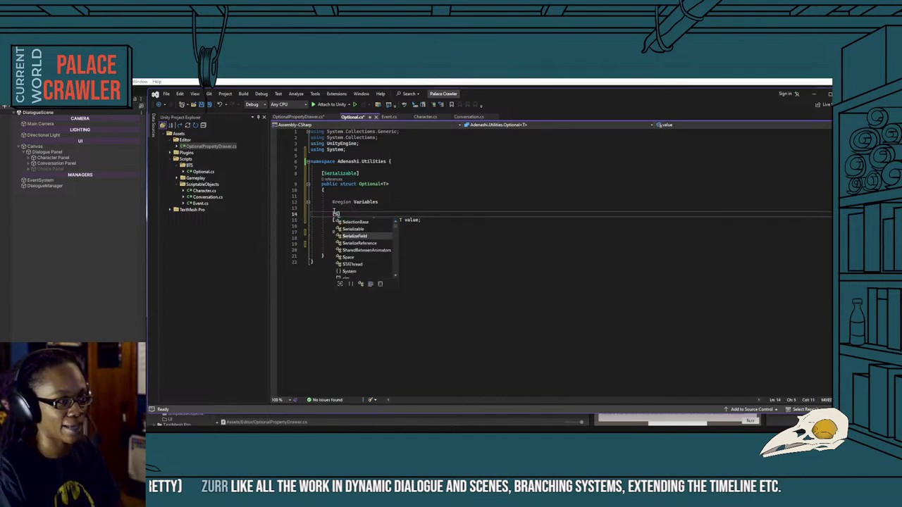
pyautogui.press('Tab')
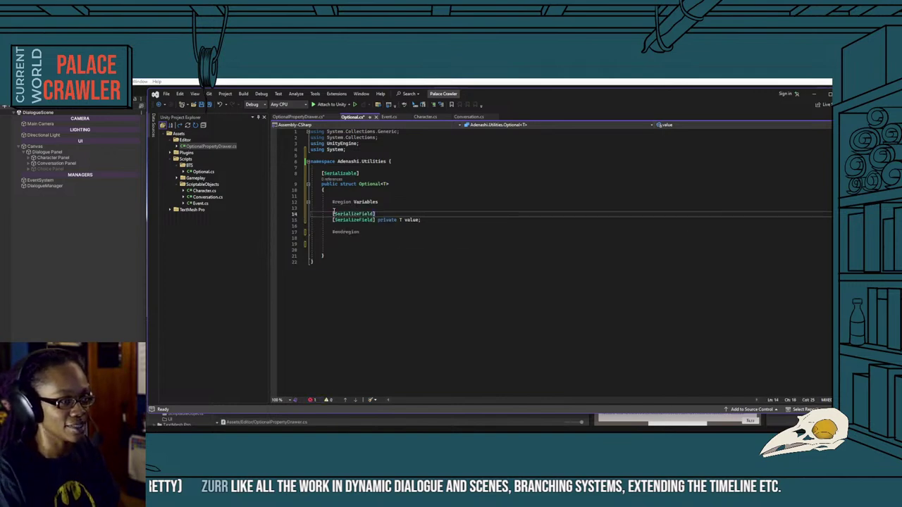
pyautogui.press('Tab')
pyautogui.write('private ')
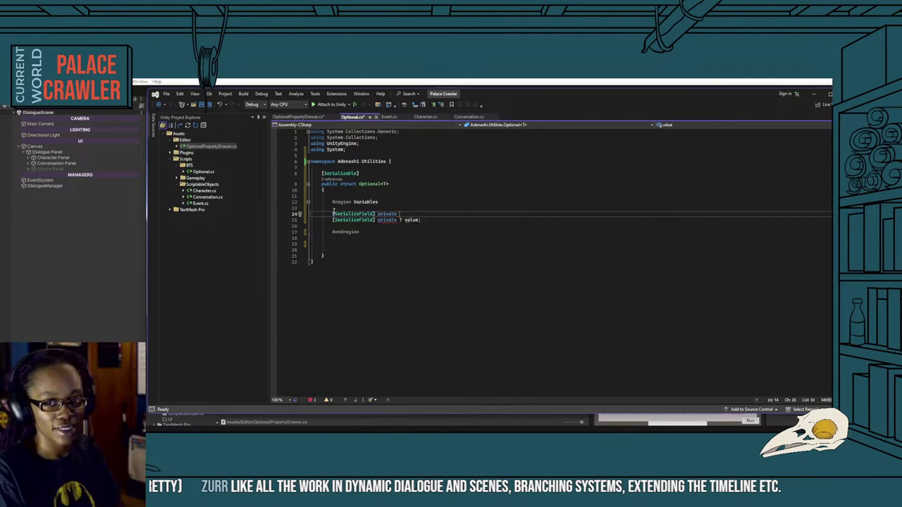
pyautogui.write('bool ')
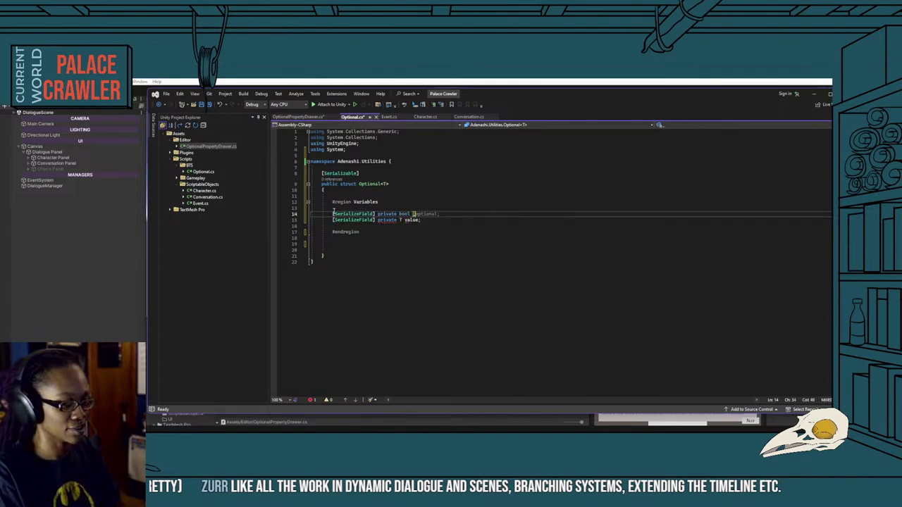
pyautogui.write('_enabled;')
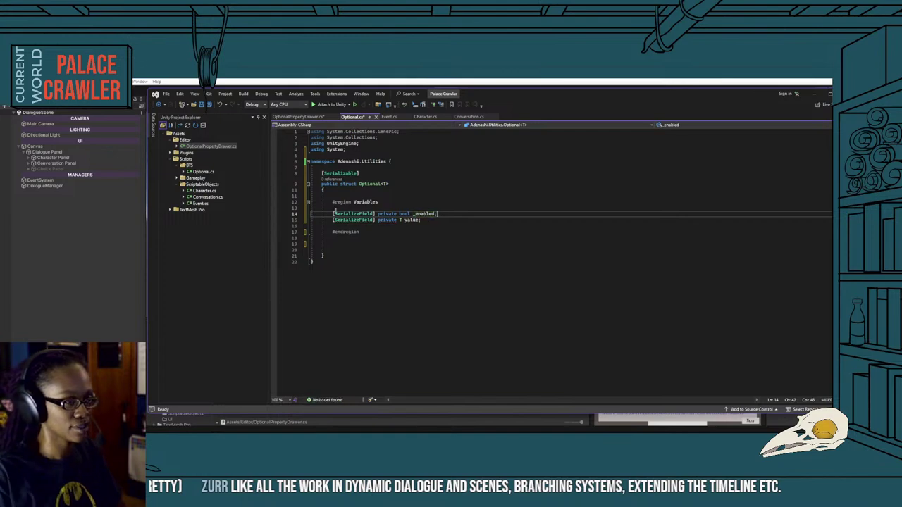
pyautogui.click(406, 220)
# Rename the field to _value and add properties 'public bool Enabled => _enabled' and 'public T Value => _value'.
pyautogui.write('_')
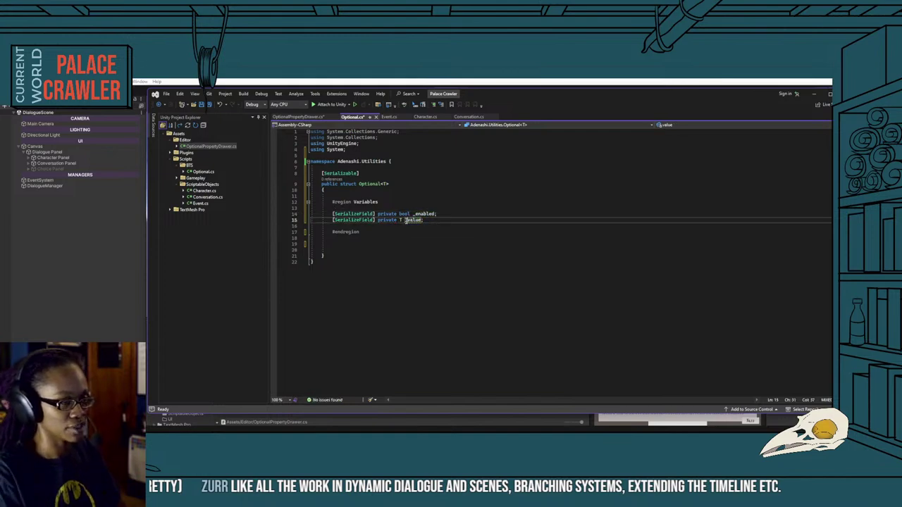
pyautogui.press('Return')
pyautogui.press('Return')
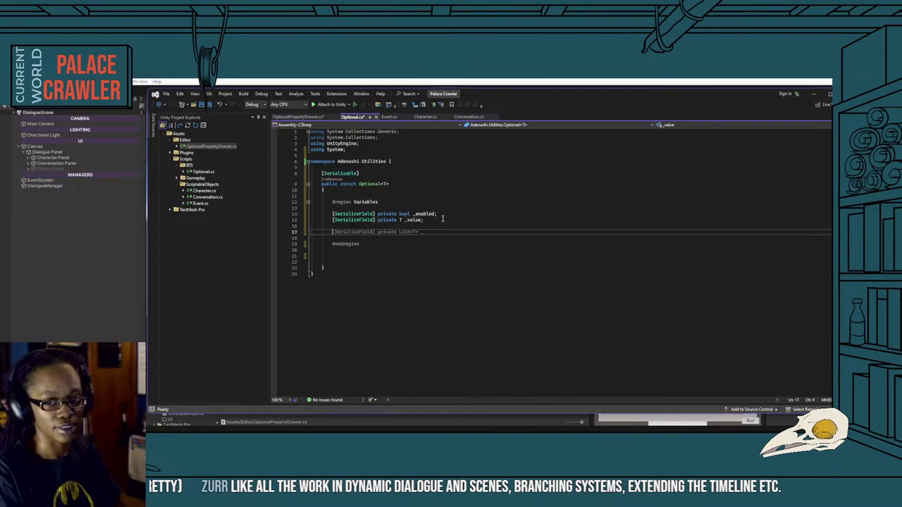
pyautogui.write('public boo')
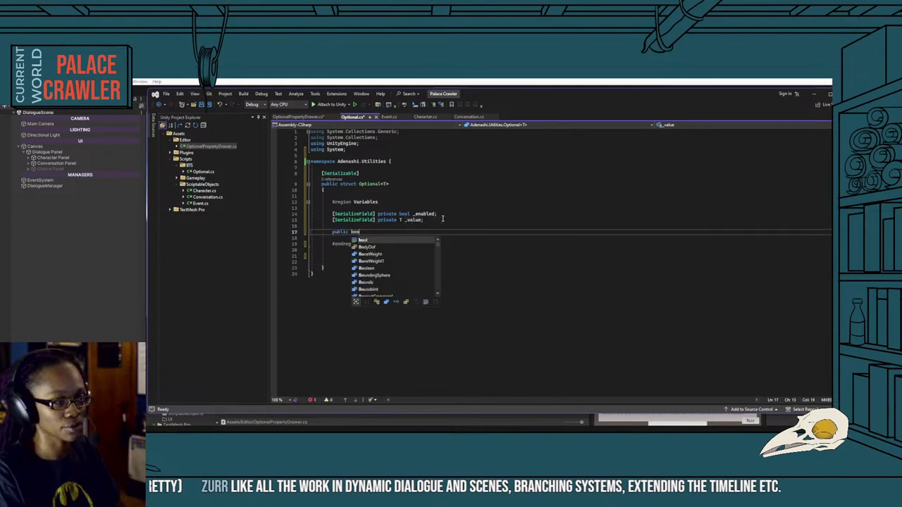
pyautogui.write('l Enable')
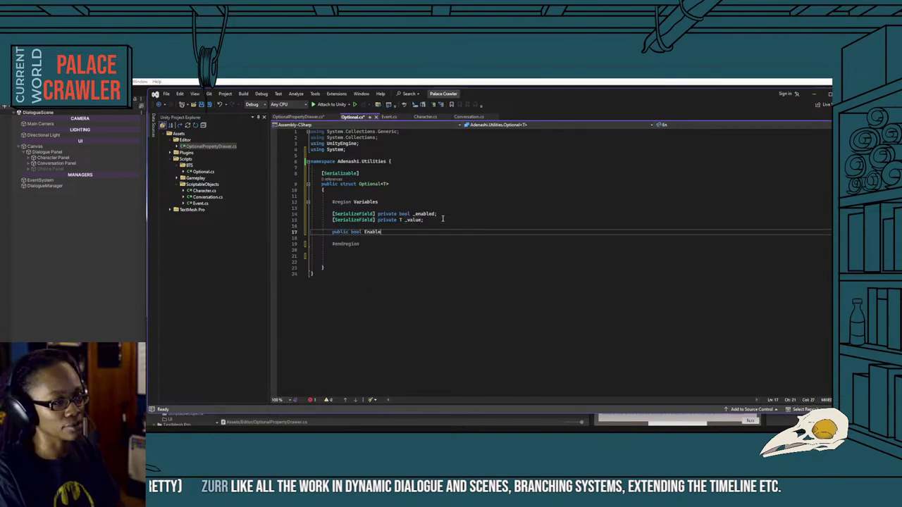
pyautogui.write('d =>')
pyautogui.press('Return')
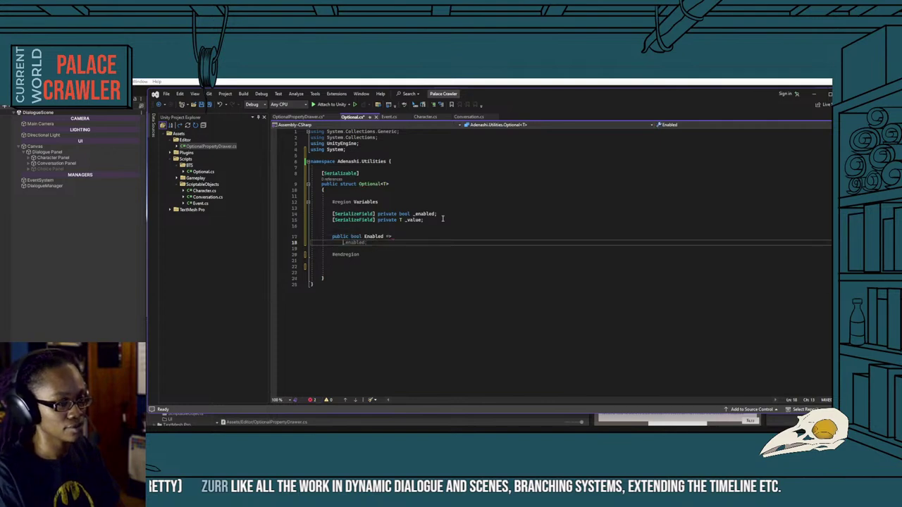
pyautogui.press('BackSpace')
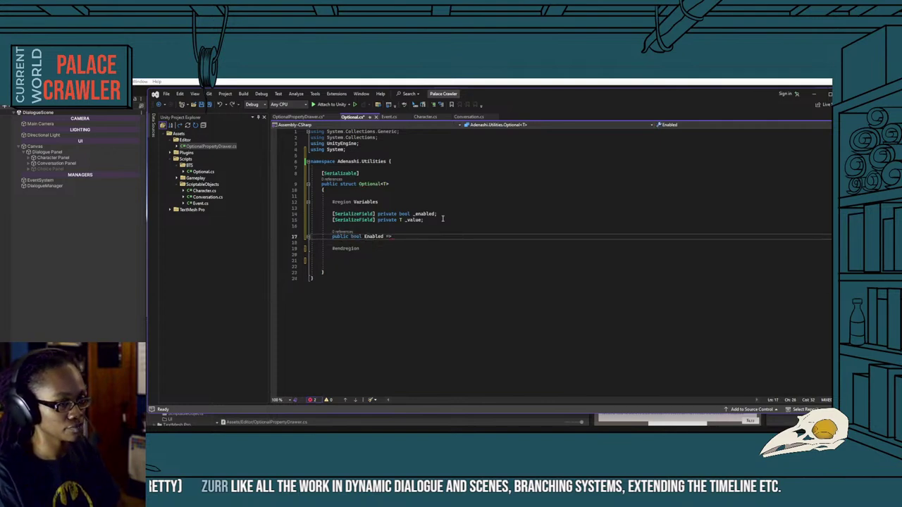
pyautogui.write('>')
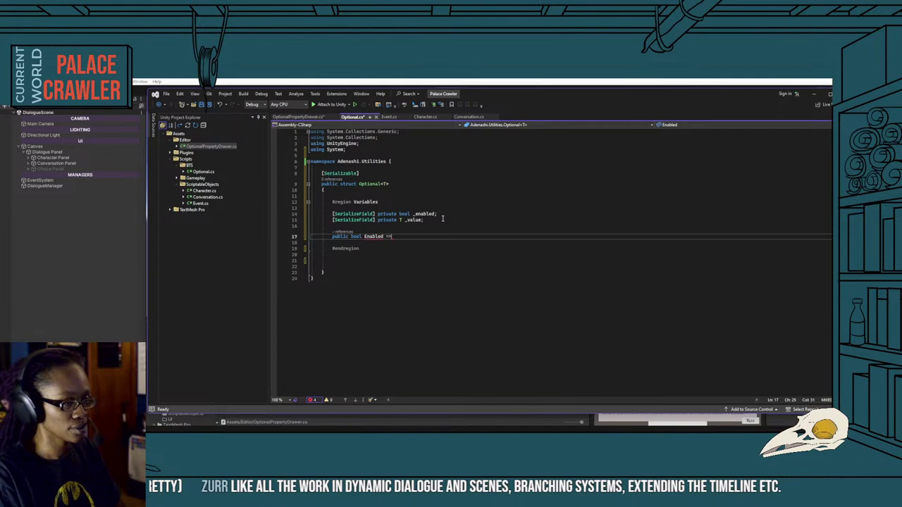
pyautogui.press('Return')
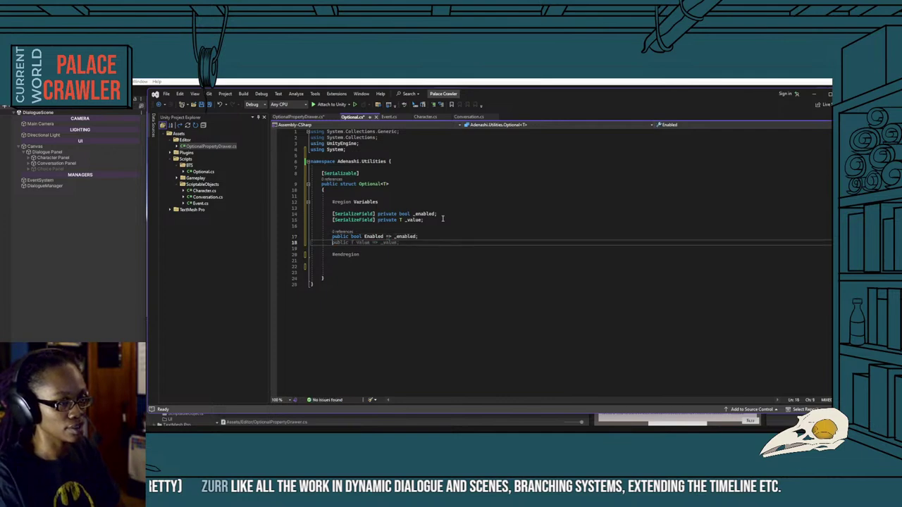
pyautogui.write('public T Value => _value;')
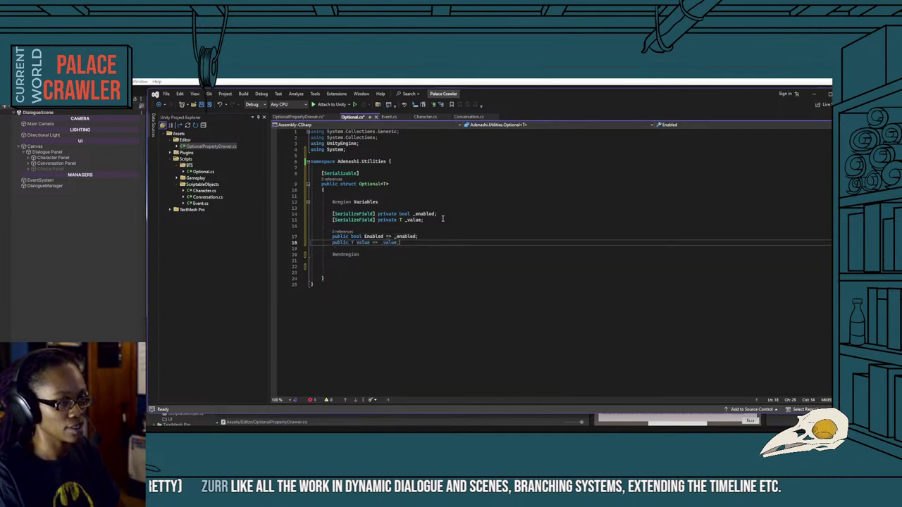
pyautogui.press('Tab')
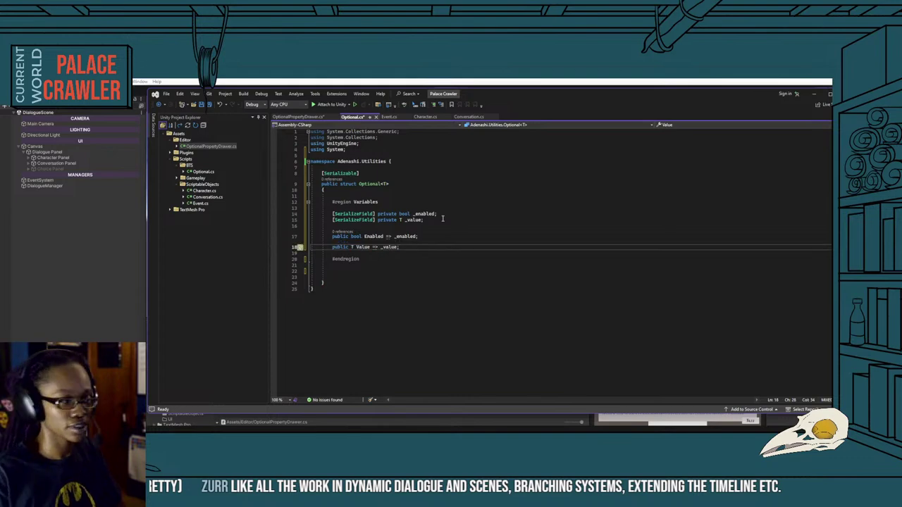
pyautogui.click(386, 270)
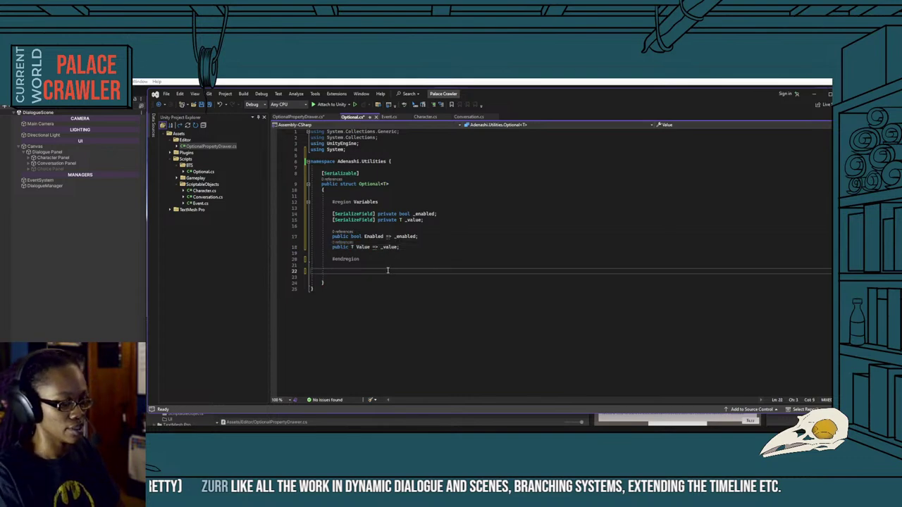
# Add a '#region Public Methods' … '#endregion' block and begin 'public Optional(T initialValue'.
pyautogui.write('#reg')
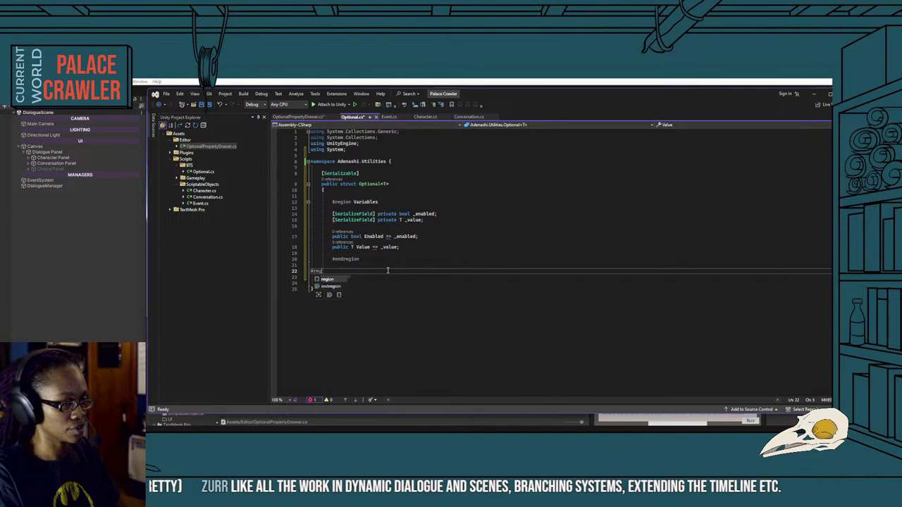
pyautogui.write('ion Public')
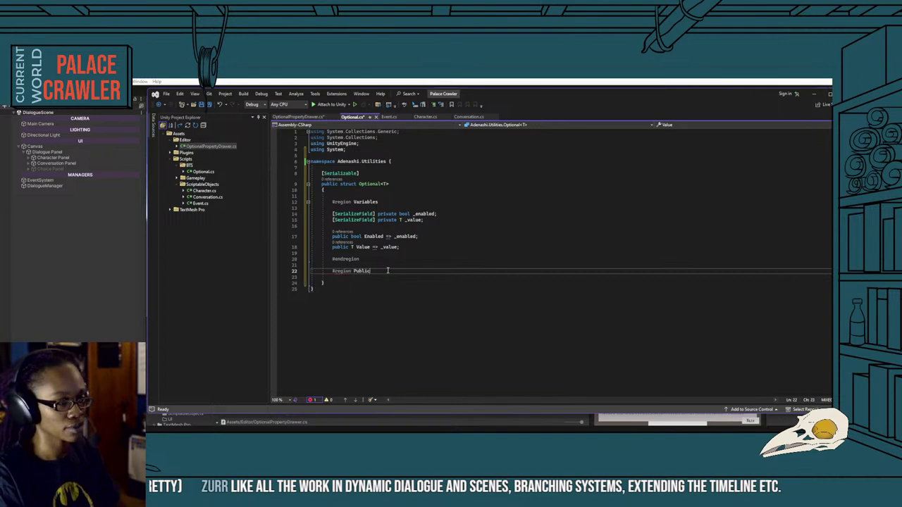
pyautogui.press('Return')
pyautogui.press('Return')
pyautogui.press('Return')
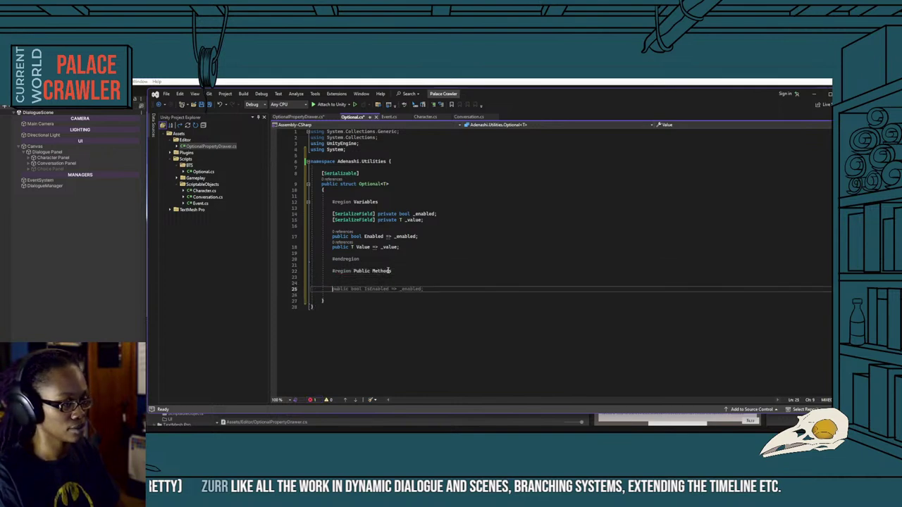
pyautogui.write('#end')
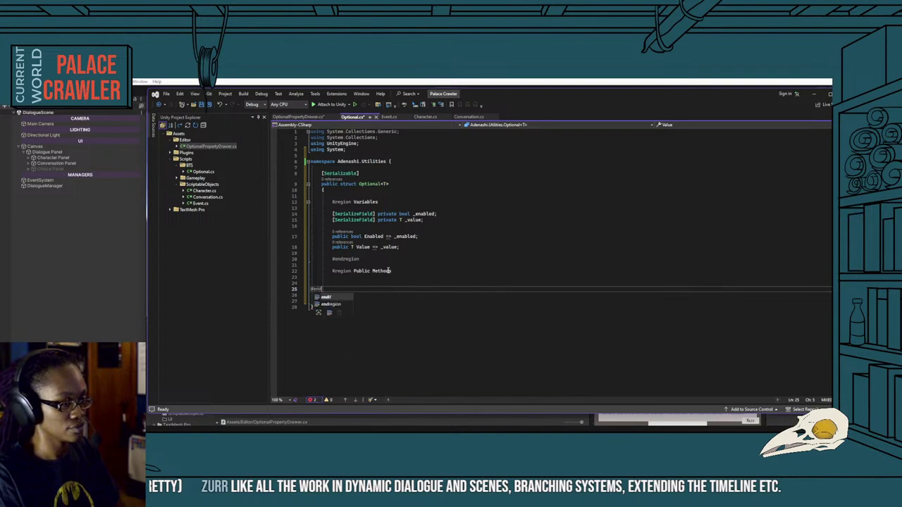
pyautogui.press('Down')
pyautogui.press('Tab')
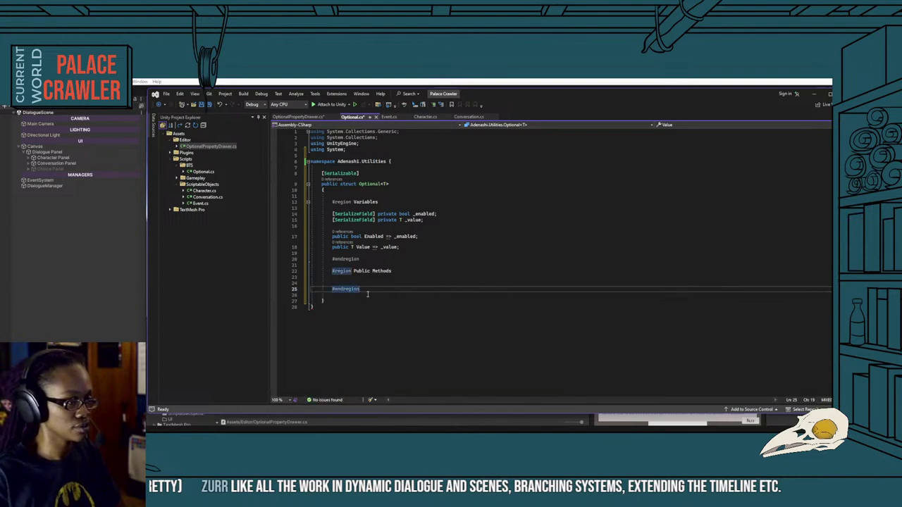
pyautogui.press('Up')
pyautogui.press('Return')
pyautogui.press('Up')
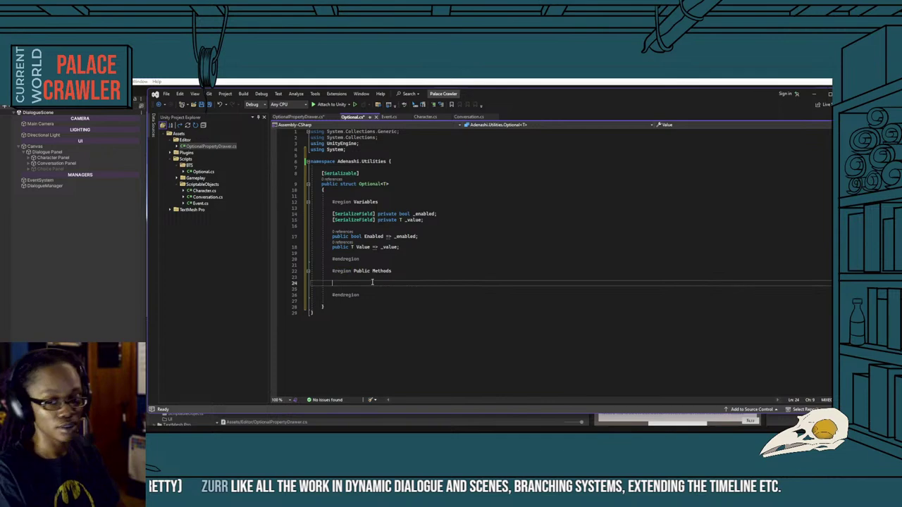
pyautogui.write('public ')
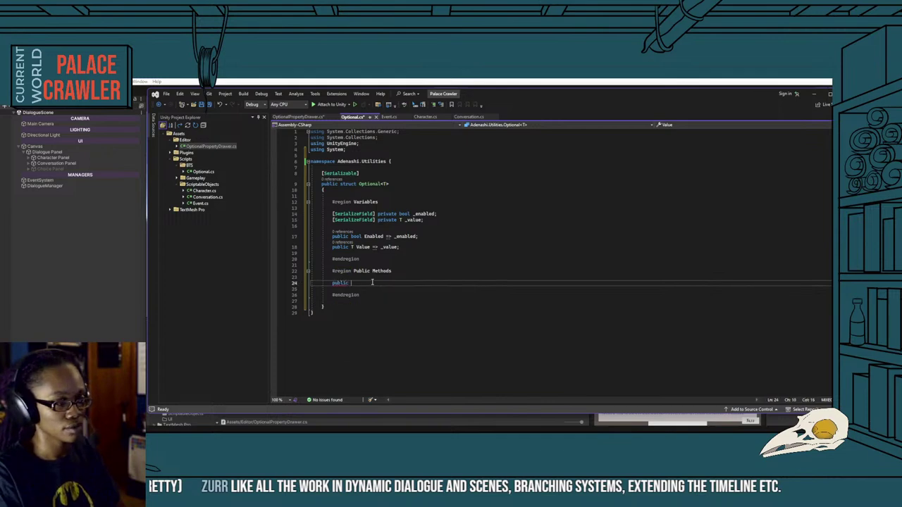
pyautogui.write('Optional')
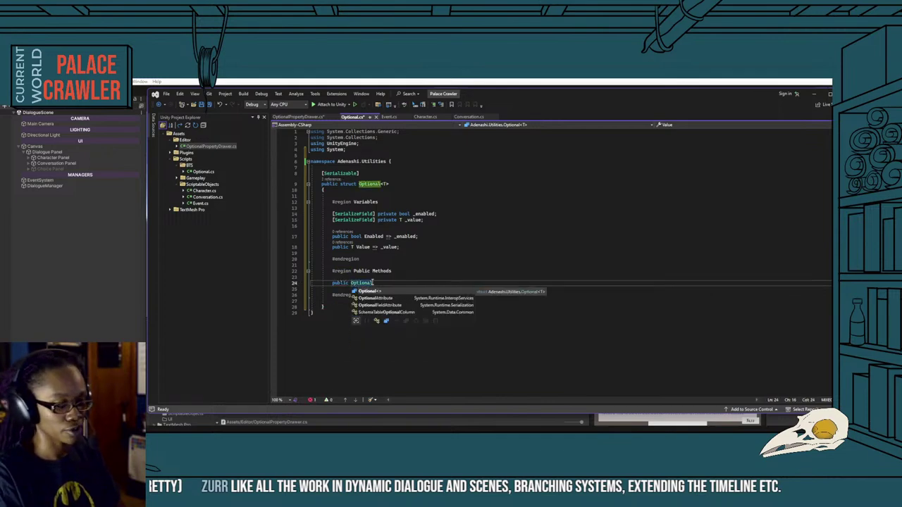
pyautogui.write('(T')
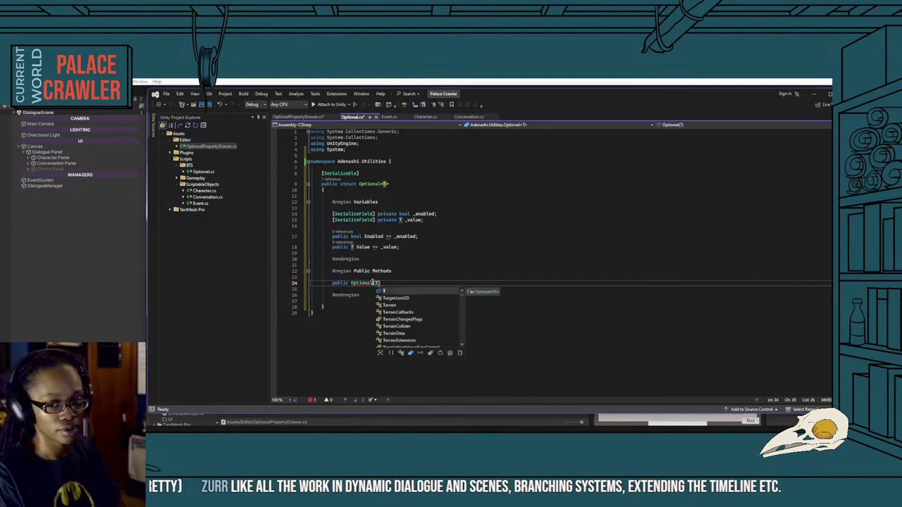
pyautogui.write(' initialValu')
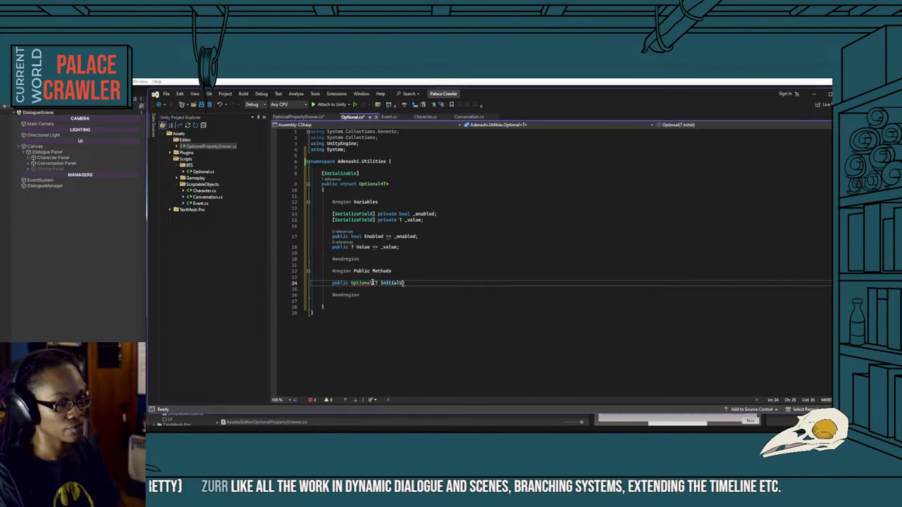
pyautogui.write('e')
# Write the constructor body setting _enabled = true and _value = initialValue, then save Optional.cs.
pyautogui.press('End')
pyautogui.press('Return')
pyautogui.write('{')
pyautogui.press('Return')
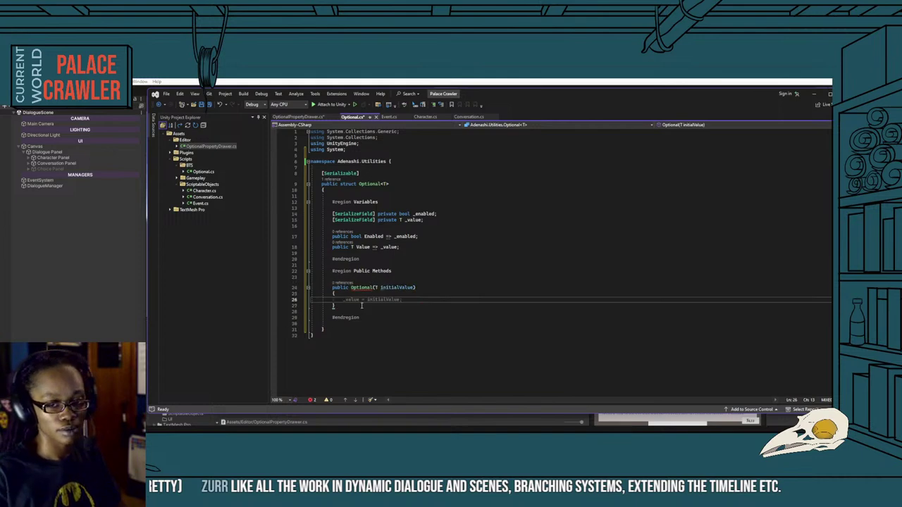
pyautogui.moveTo(357, 288)
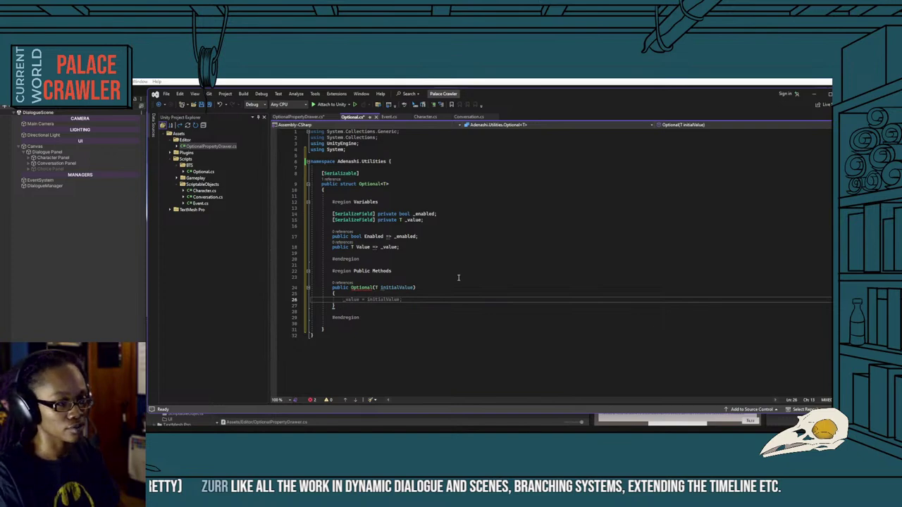
pyautogui.press('Tab')
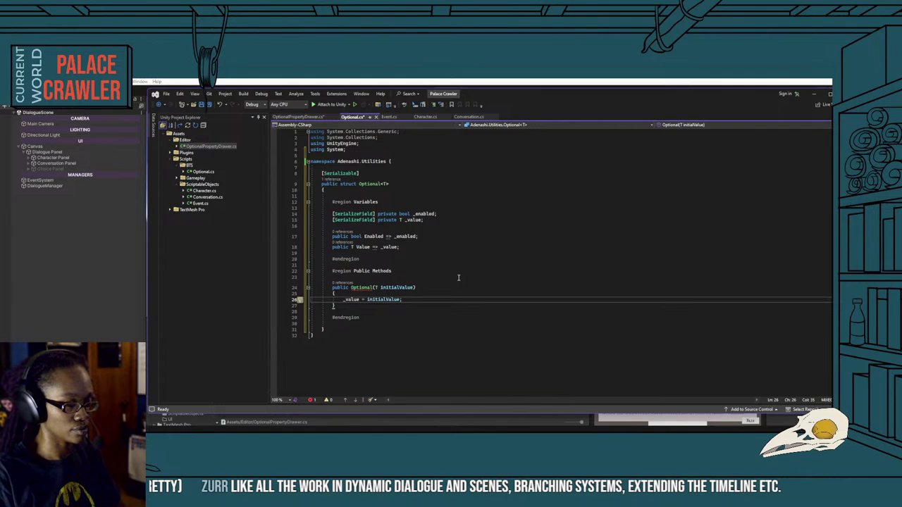
pyautogui.press('Return')
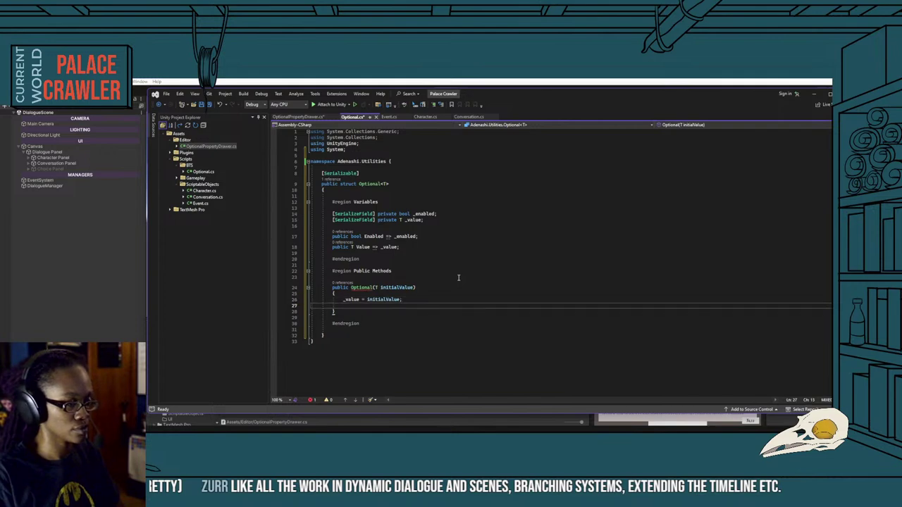
pyautogui.hotkey('ctrl', 'z')
pyautogui.write('_')
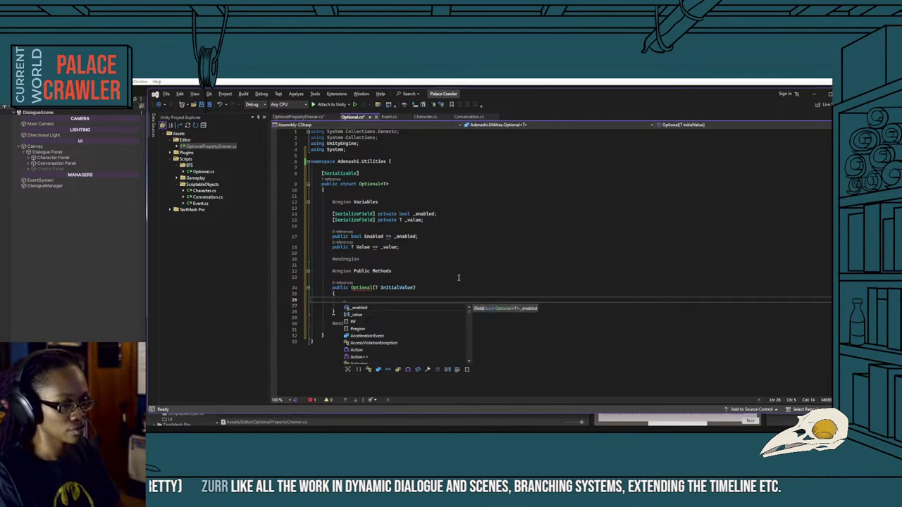
pyautogui.press('Return')
pyautogui.press('BackSpace')
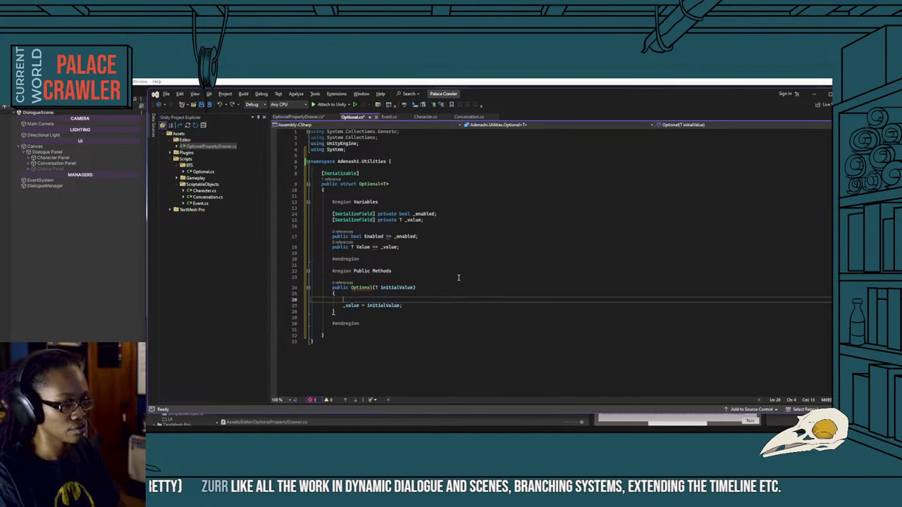
pyautogui.write('_enabled')
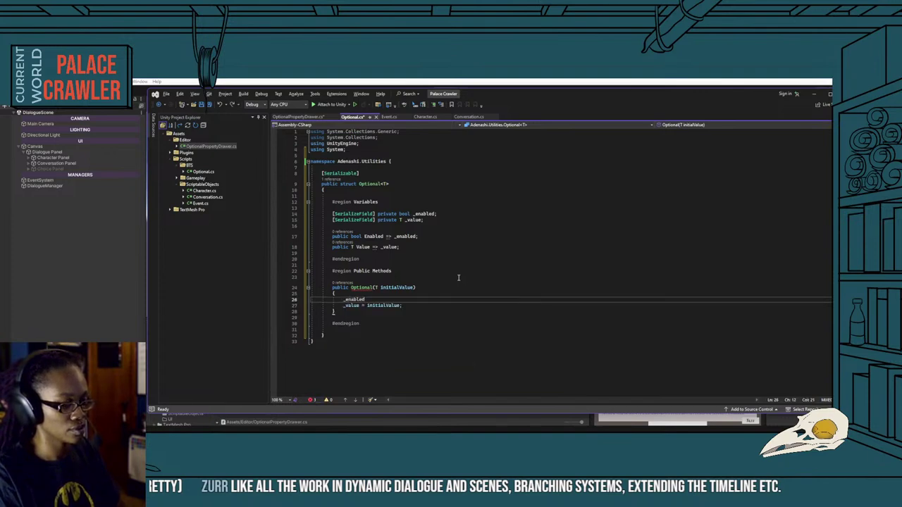
pyautogui.write(' = ')
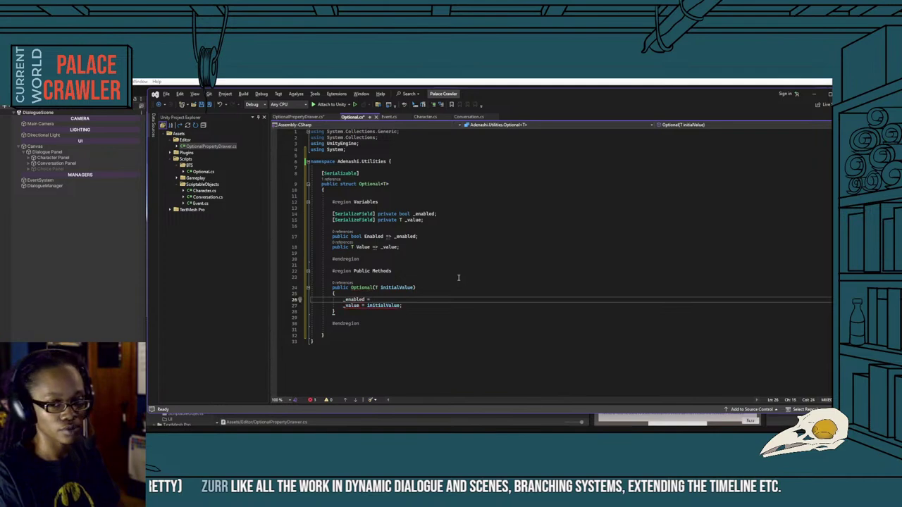
pyautogui.write('true')
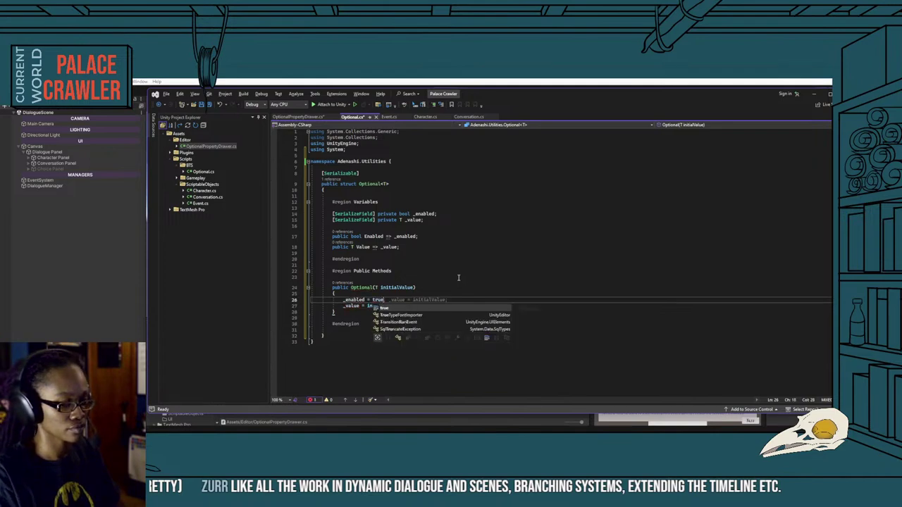
pyautogui.write(';')
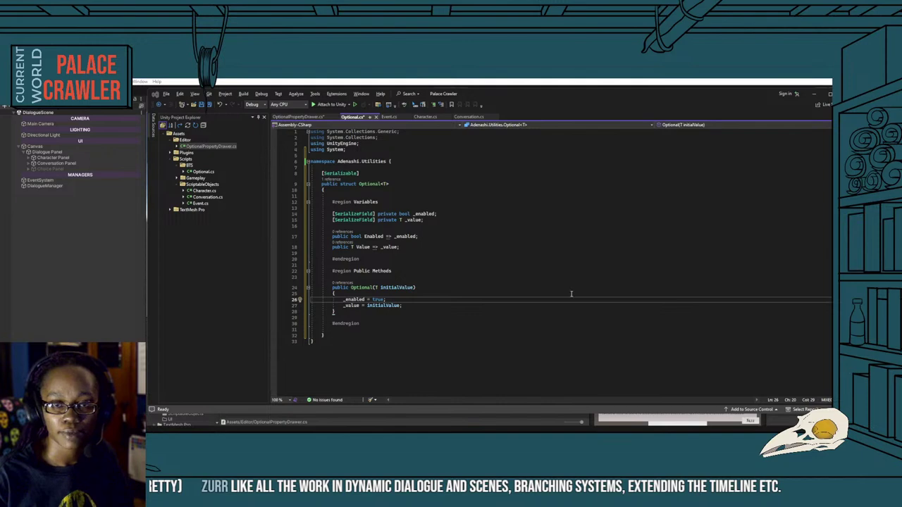
pyautogui.hotkey('ctrl', 's')
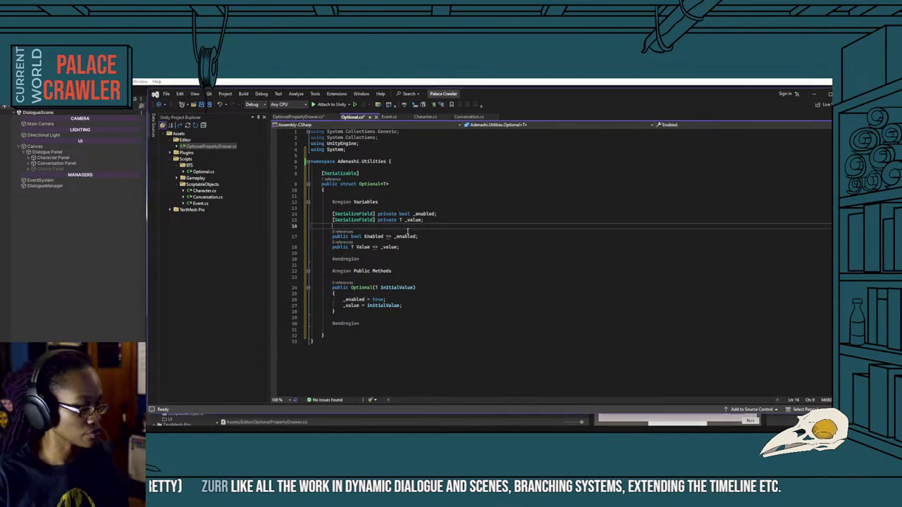
# In OptionalPropertyDrawer.cs, add 'using Adenashi.Utilities;' below the existing imports.
pyautogui.hotkey('ctrl', 'Tab')
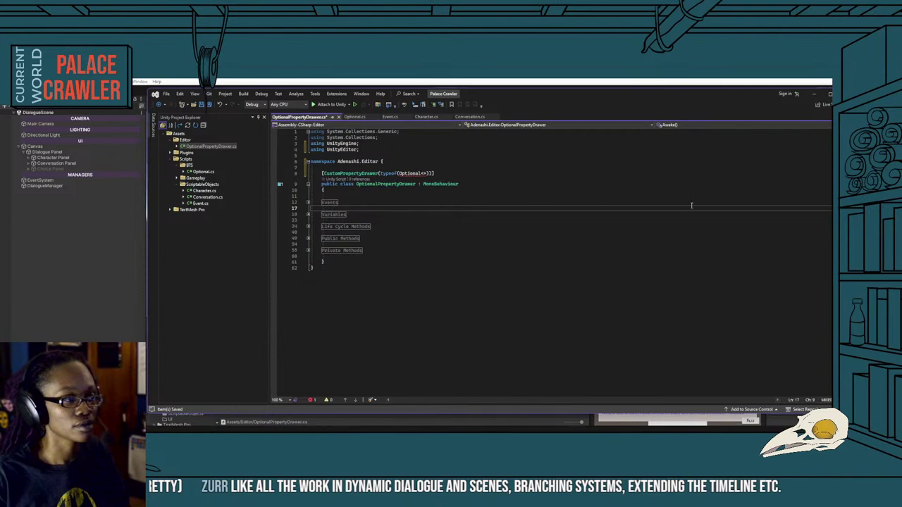
pyautogui.click(418, 195)
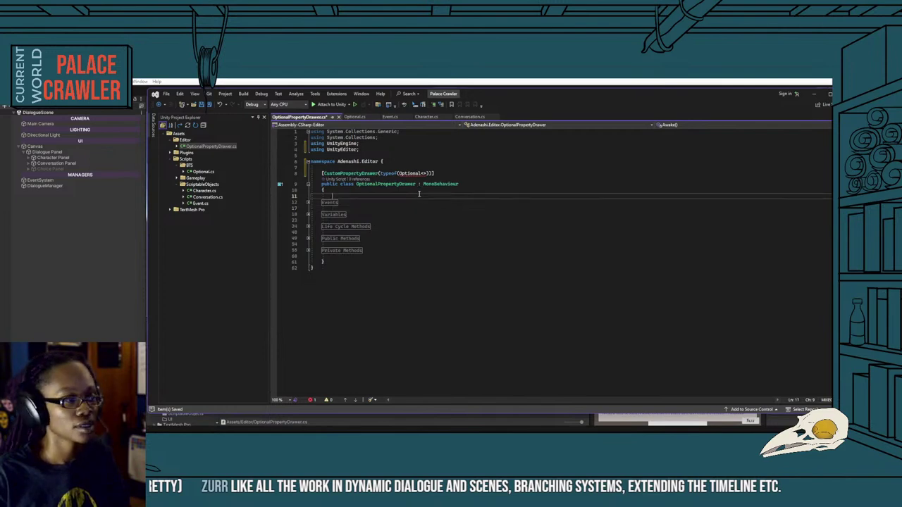
pyautogui.moveTo(415, 174)
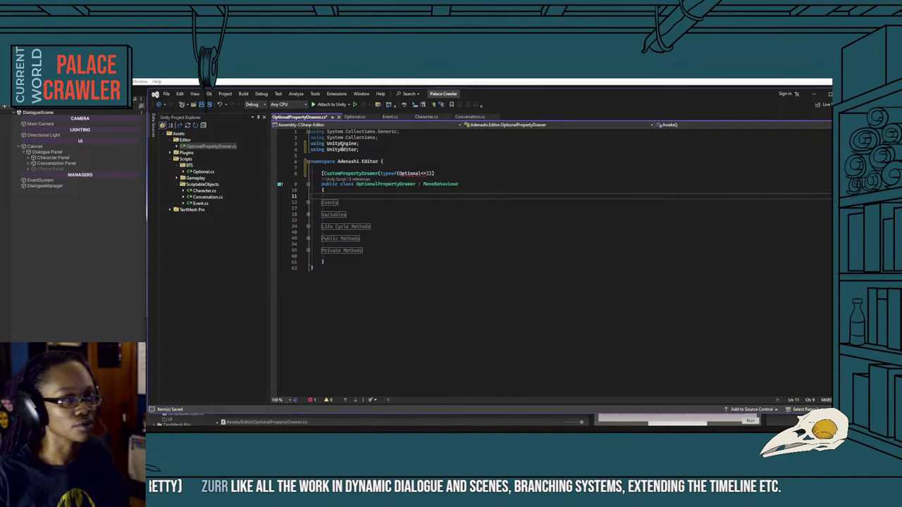
pyautogui.click(394, 137)
pyautogui.press('Return')
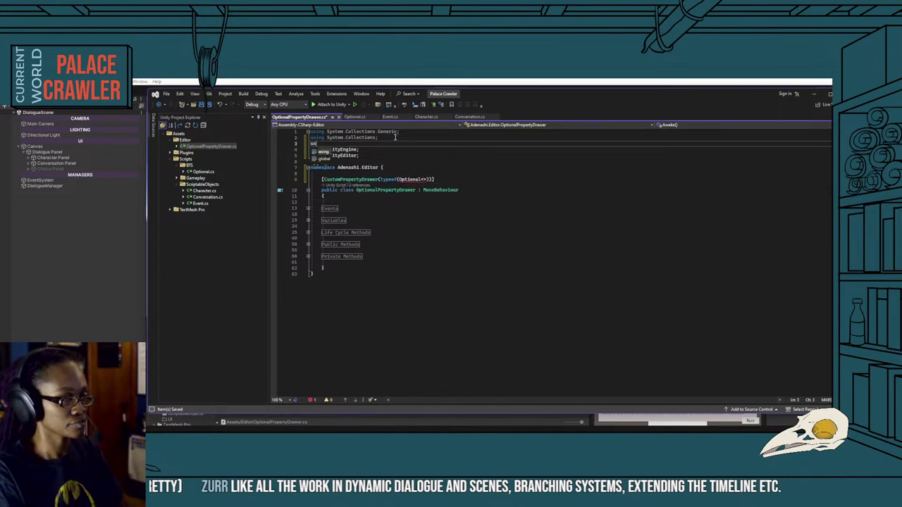
pyautogui.write('using Aden')
pyautogui.press('BackSpace')
pyautogui.press('BackSpace')
pyautogui.press('BackSpace')
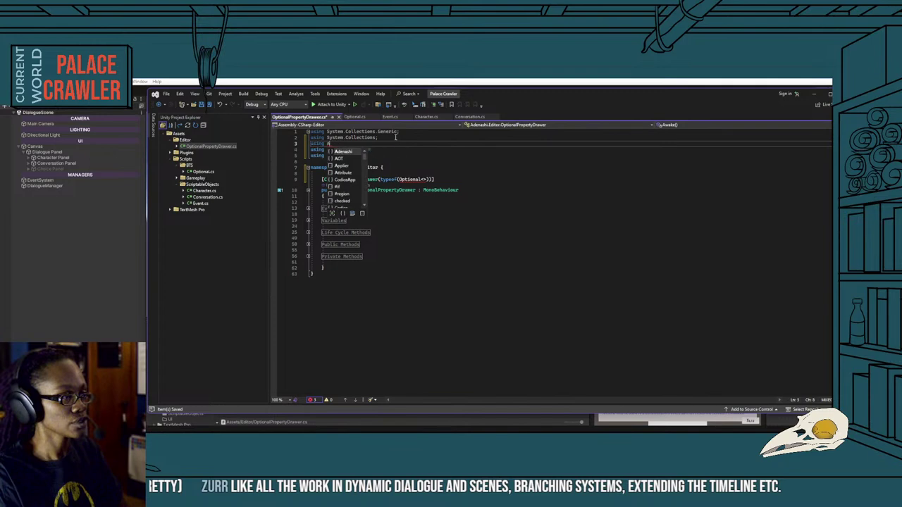
pyautogui.write('denashi.')
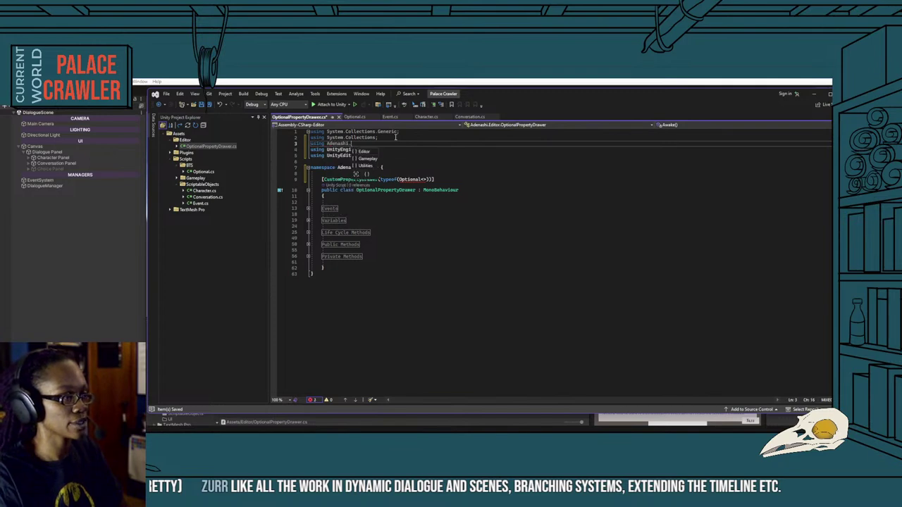
pyautogui.write('Utilities;')
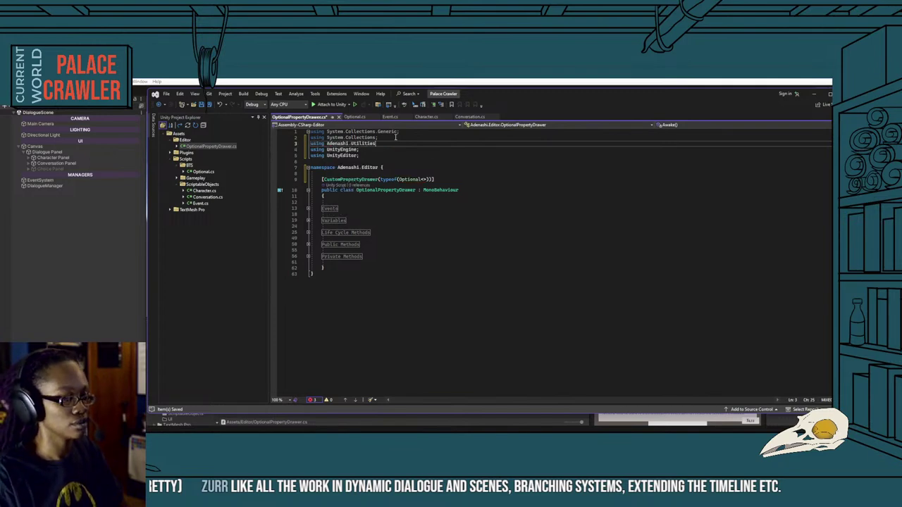
# Change the drawer's base class from MonoBehaviour to PropertyDrawer.
pyautogui.click(422, 255)
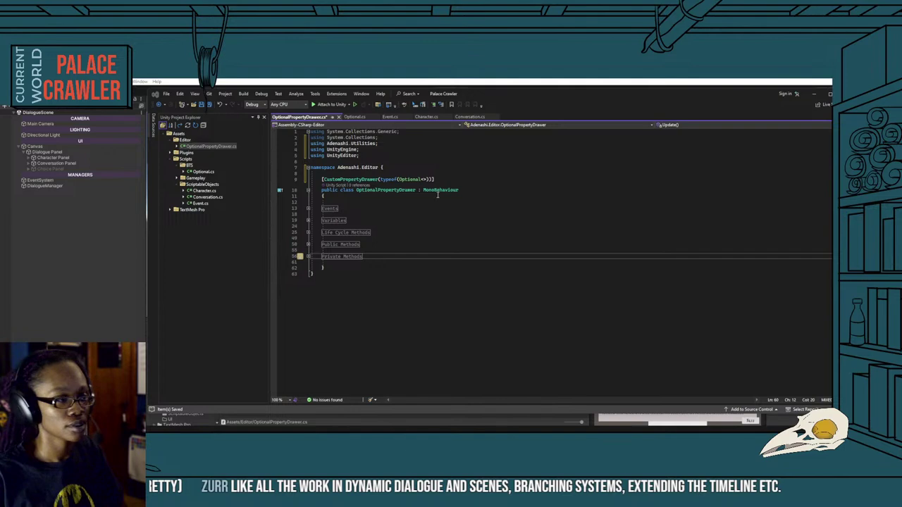
pyautogui.doubleClick(459, 190)
pyautogui.write('Proper')
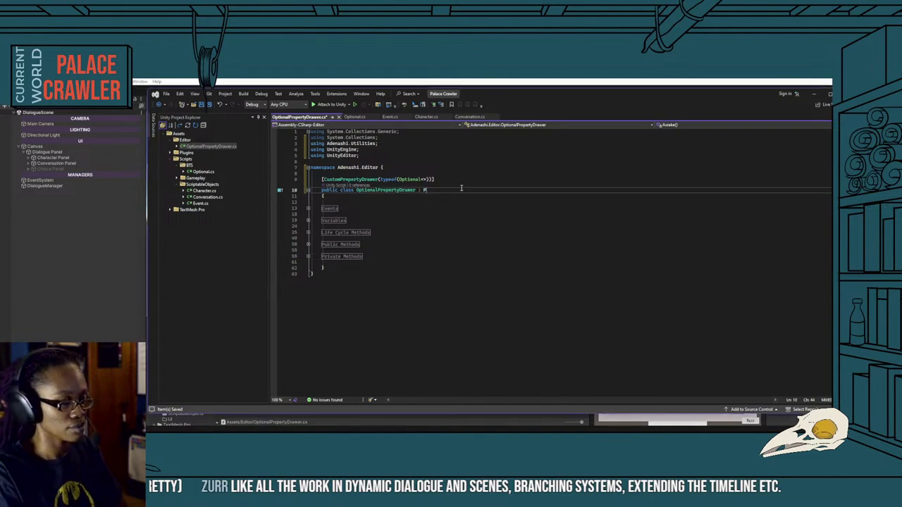
pyautogui.press('Down')
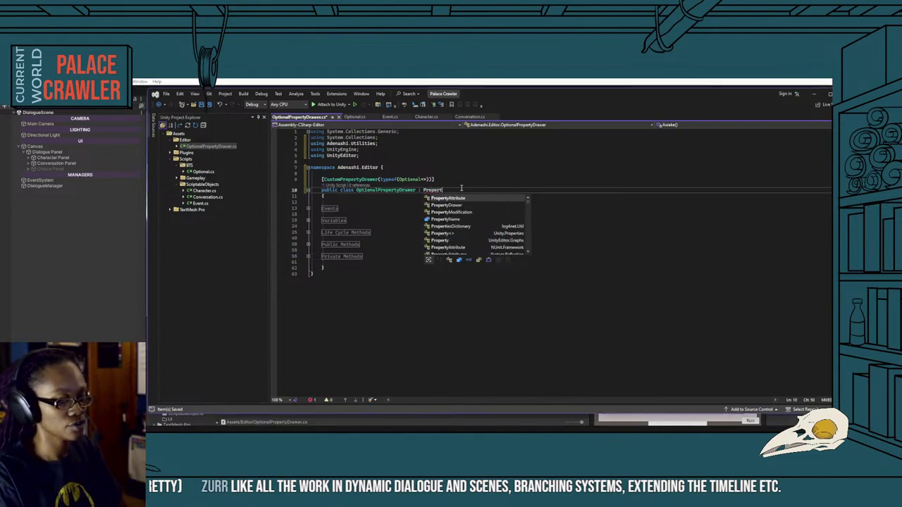
pyautogui.press('Tab')
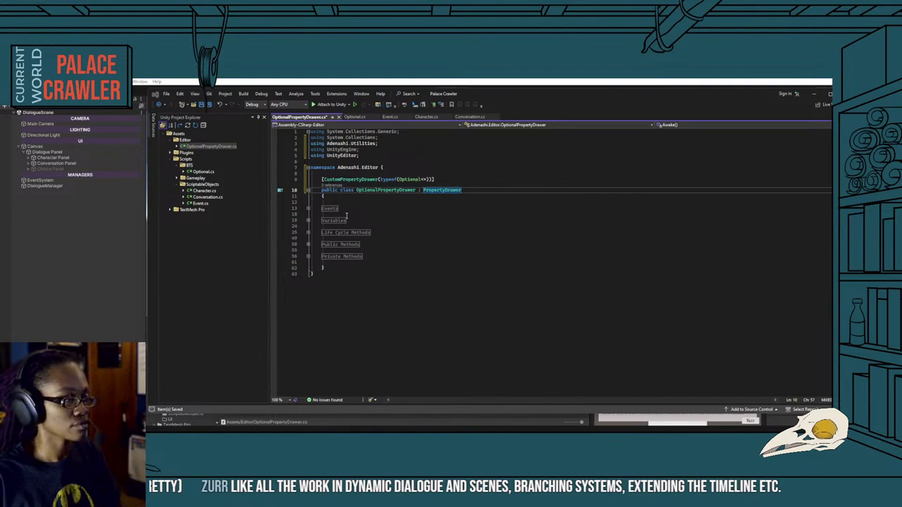
# Replace the template regions with a pasted OnGUI override drawing _value beside an _enabled toggle.
pyautogui.moveTo(319, 208); pyautogui.dragTo(368, 257)
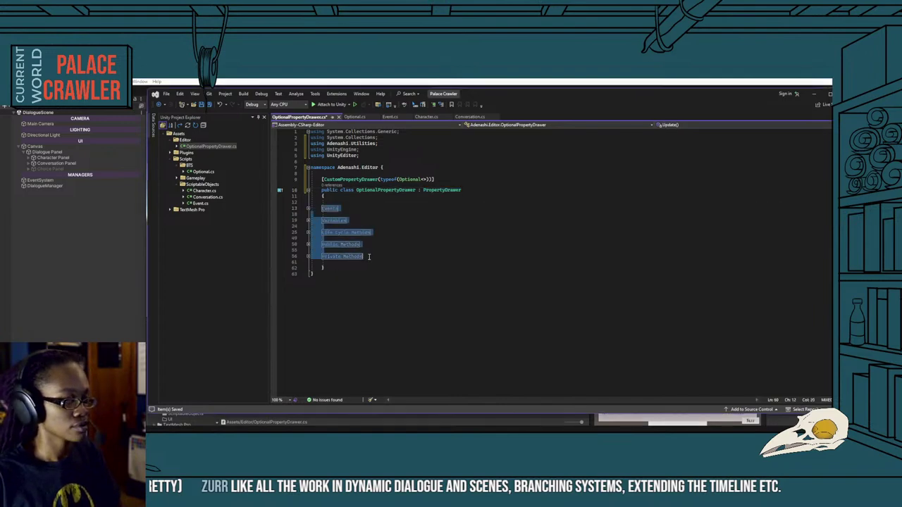
pyautogui.press('BackSpace')
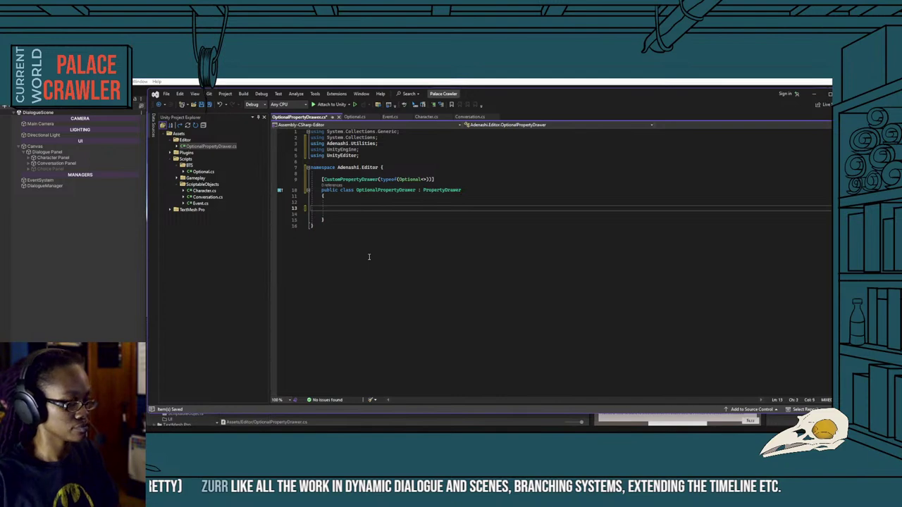
pyautogui.hotkey('ctrl', 'v')
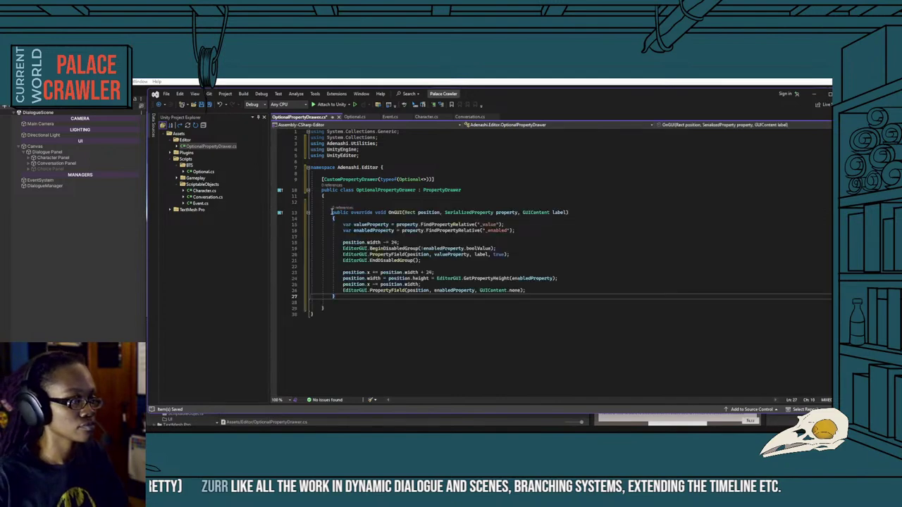
pyautogui.click(387, 311)
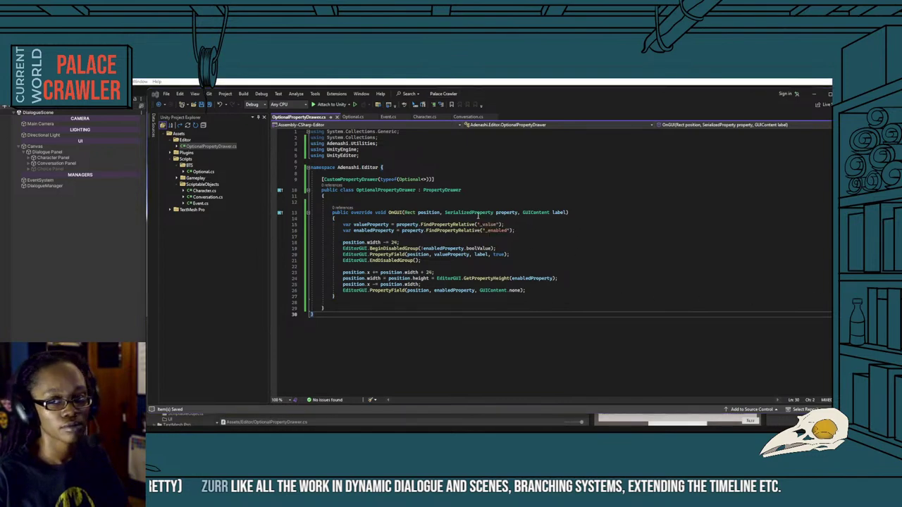
pyautogui.moveTo(478, 216)
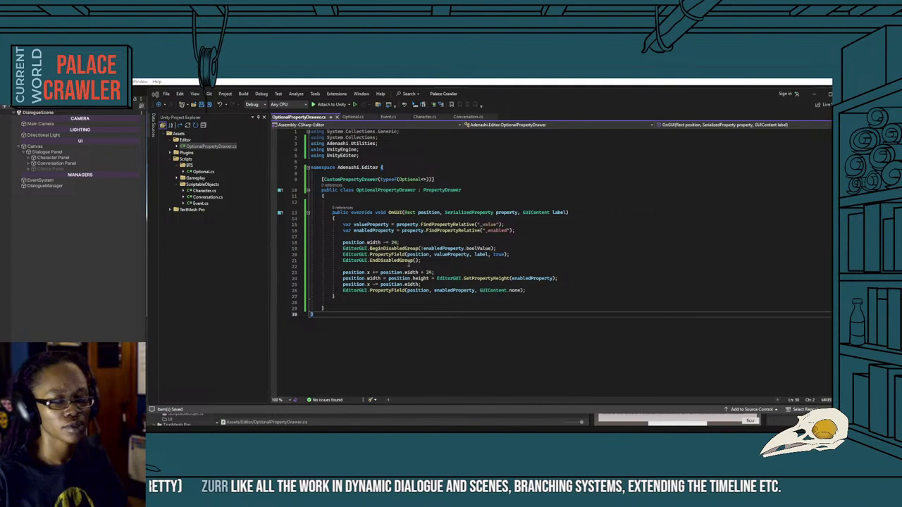
# In Unity, browse to Assets > Resources > Conversations and inspect the Welcome Home conversation asset.
pyautogui.click(95, 272)
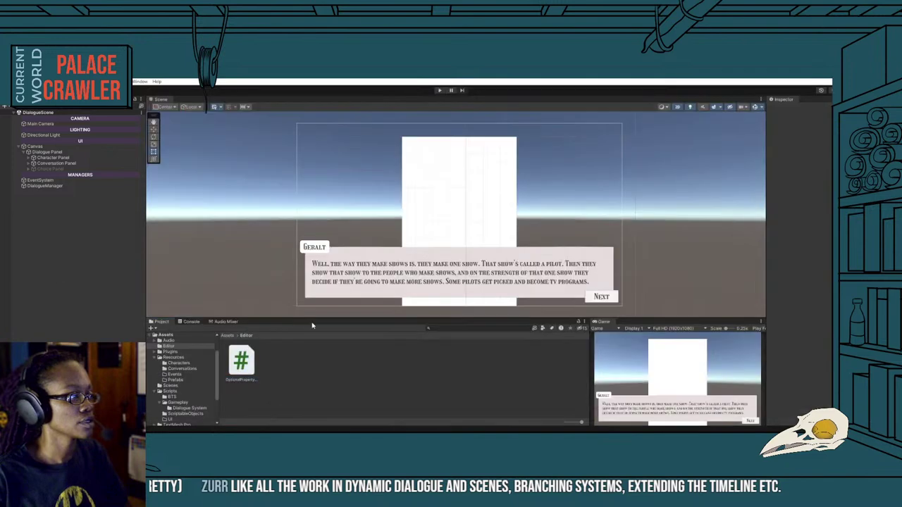
pyautogui.click(241, 361)
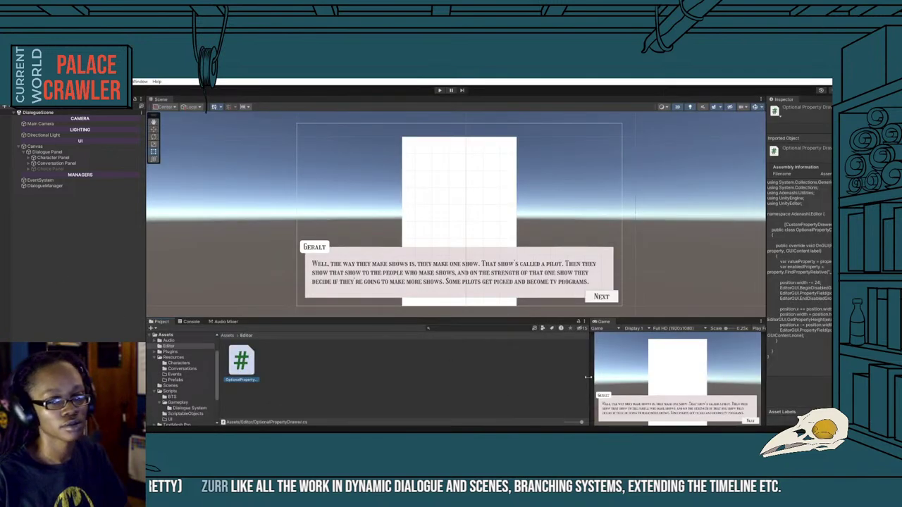
pyautogui.click(227, 336)
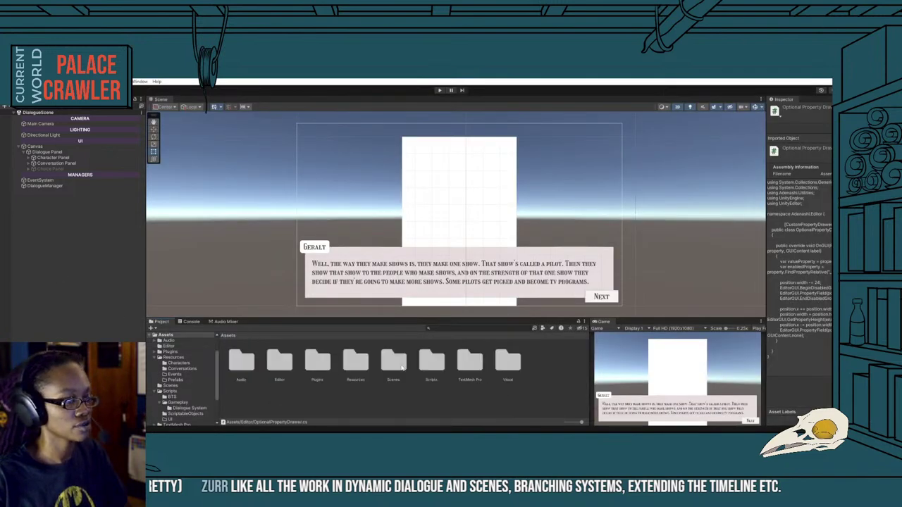
pyautogui.doubleClick(356, 362)
pyautogui.doubleClick(279, 362)
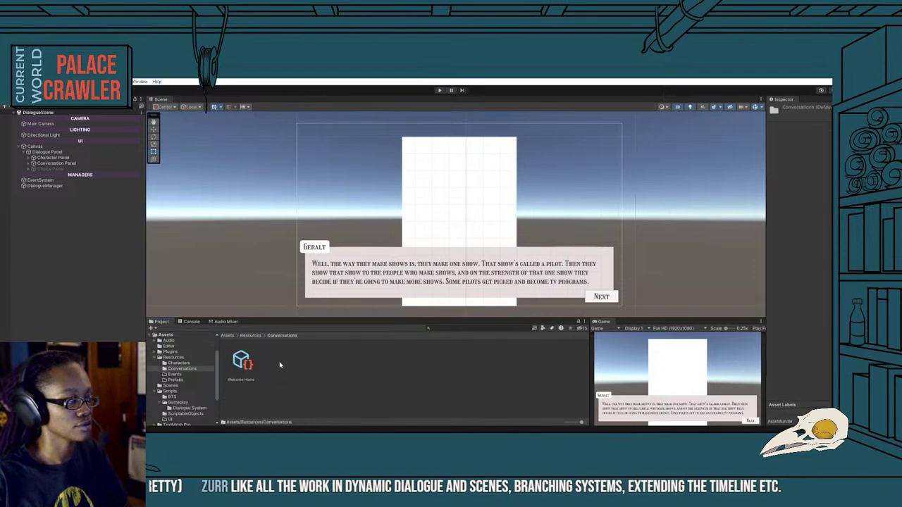
pyautogui.click(240, 361)
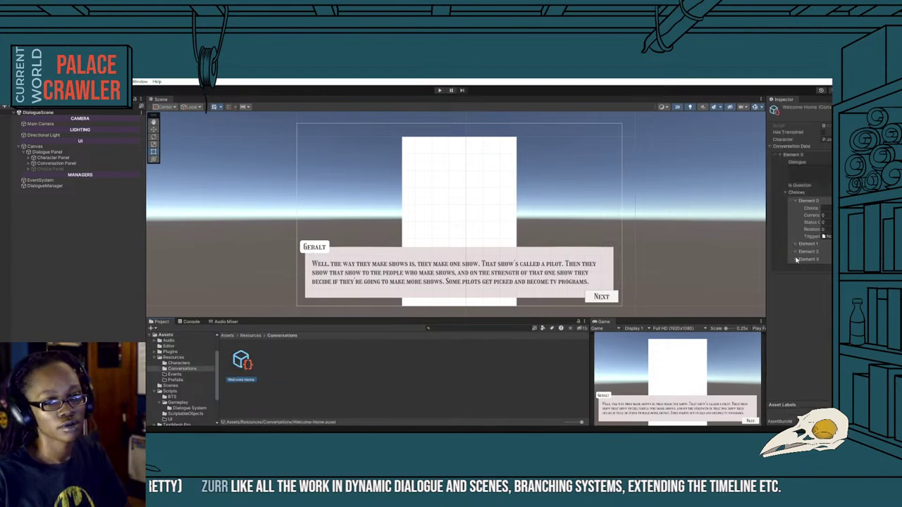
pyautogui.click(786, 193)
pyautogui.click(772, 146)
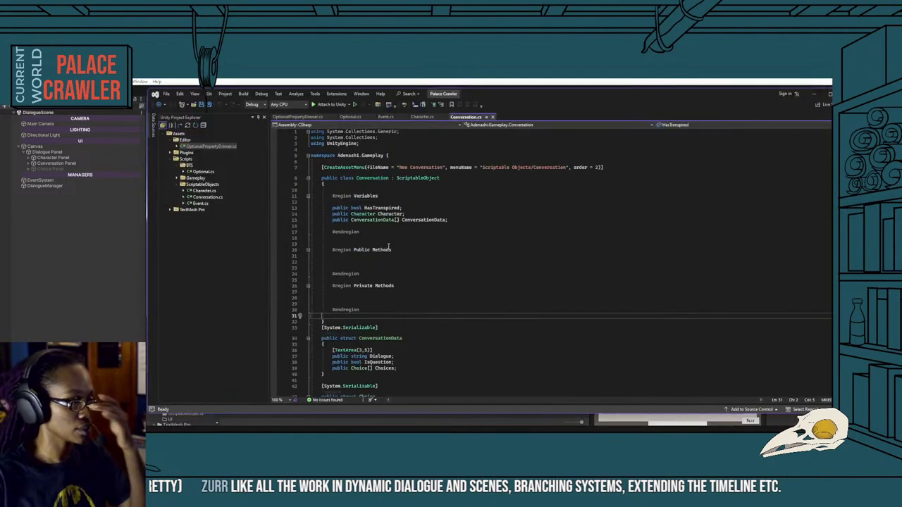
# Add 'public Optional<Choice[]> Choices;' to ConversationData and delete the old IsQuestion and Choice[] Choices fields.
pyautogui.scroll(-8, 384, 251)
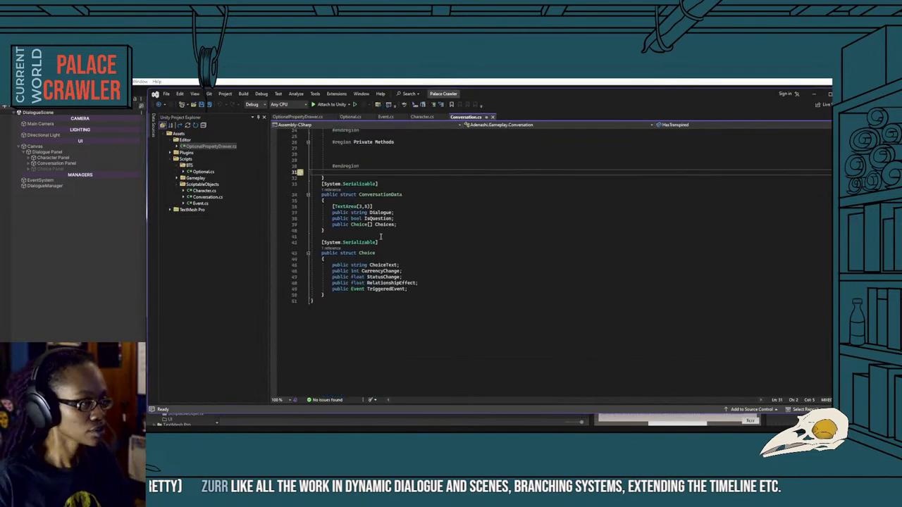
pyautogui.click(365, 218)
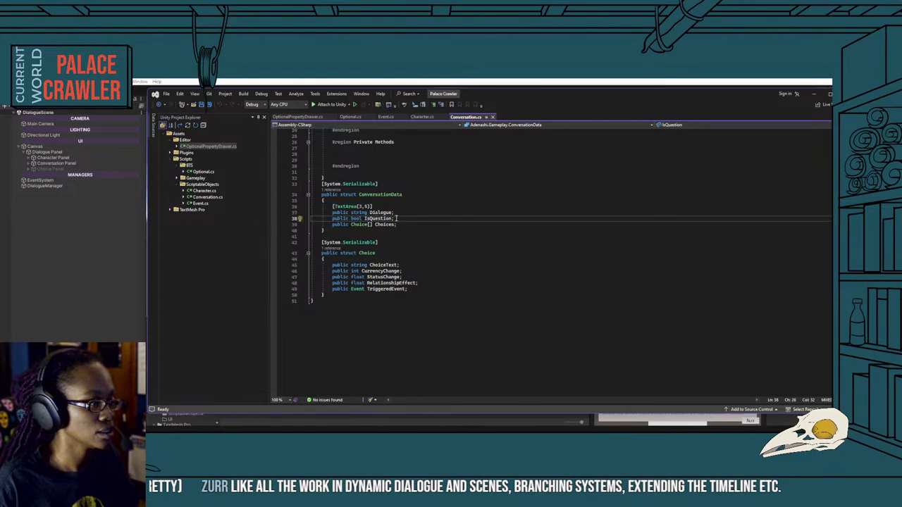
pyautogui.click(398, 213)
pyautogui.press('Return')
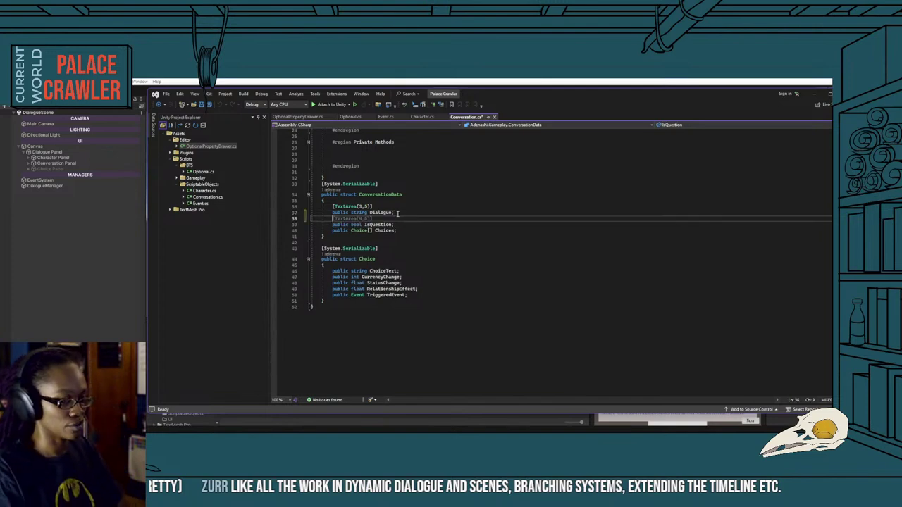
pyautogui.write('public ')
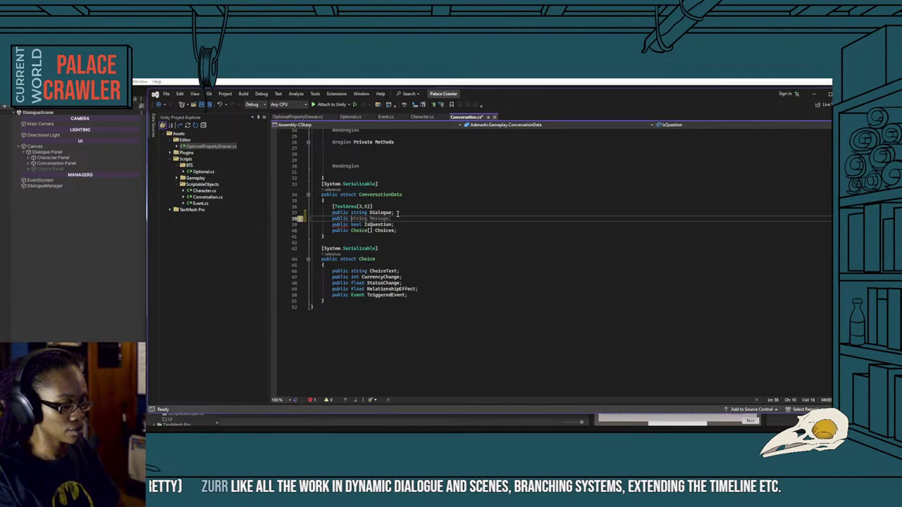
pyautogui.write('Optional')
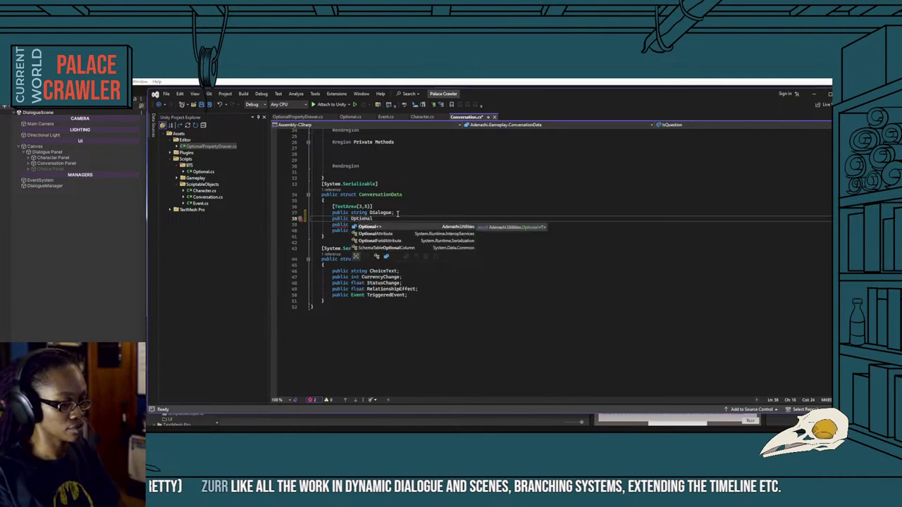
pyautogui.write('<Choices>')
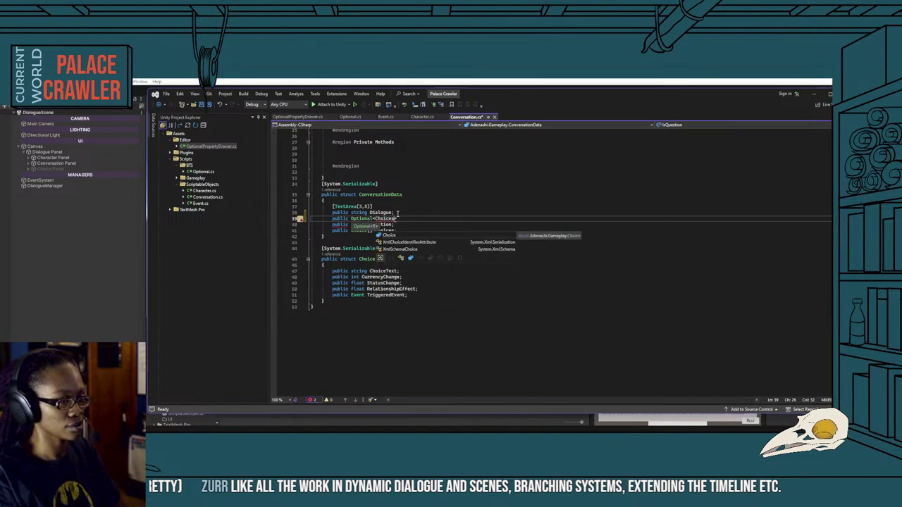
pyautogui.press('BackSpace')
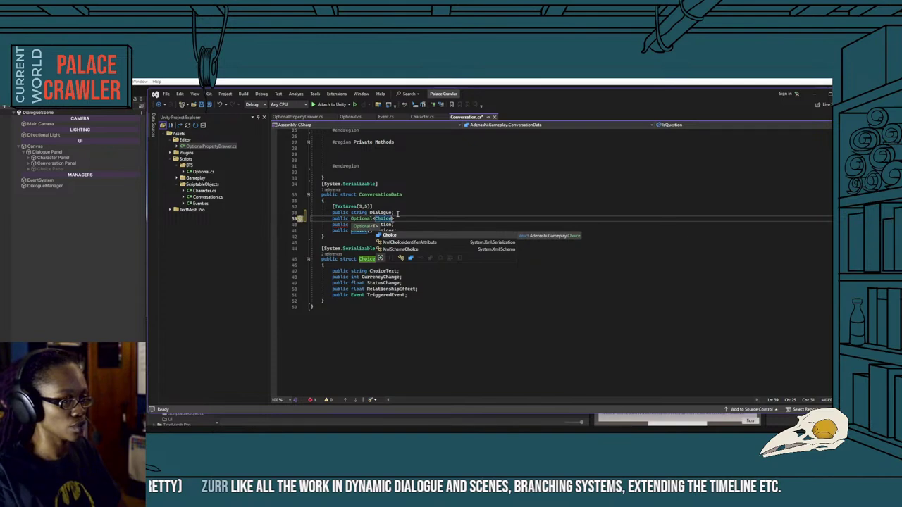
pyautogui.write('[]>')
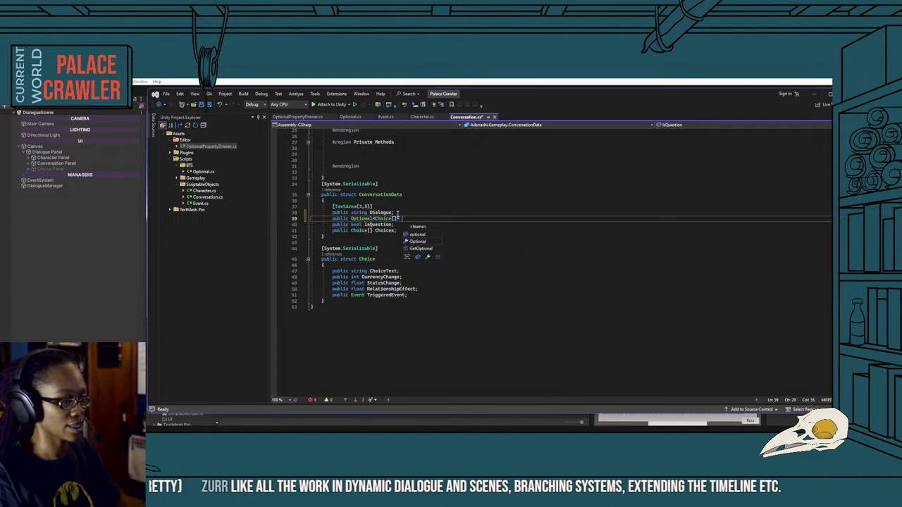
pyautogui.write(' Choic')
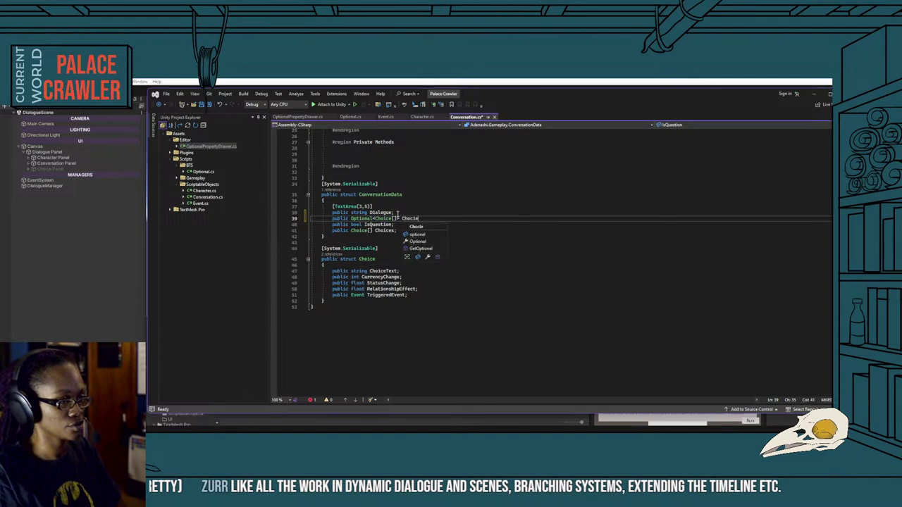
pyautogui.press('BackSpace')
pyautogui.press('BackSpace')
pyautogui.press('BackSpace')
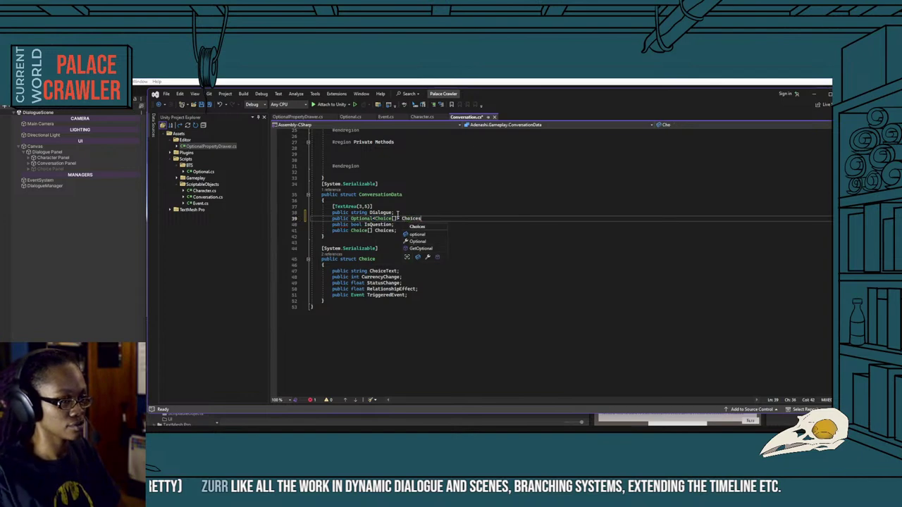
pyautogui.write('ices;')
pyautogui.moveTo(396, 230); pyautogui.dragTo(304, 225)
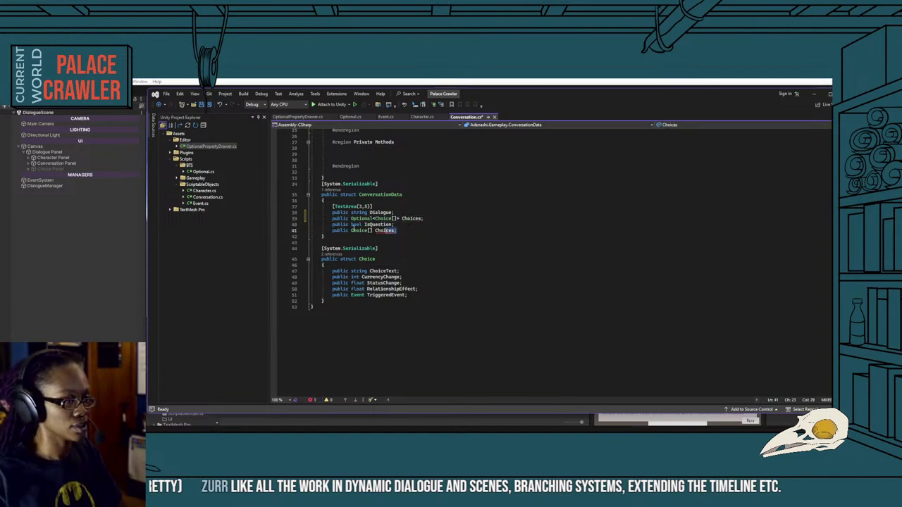
pyautogui.press('BackSpace')
pyautogui.press('BackSpace')
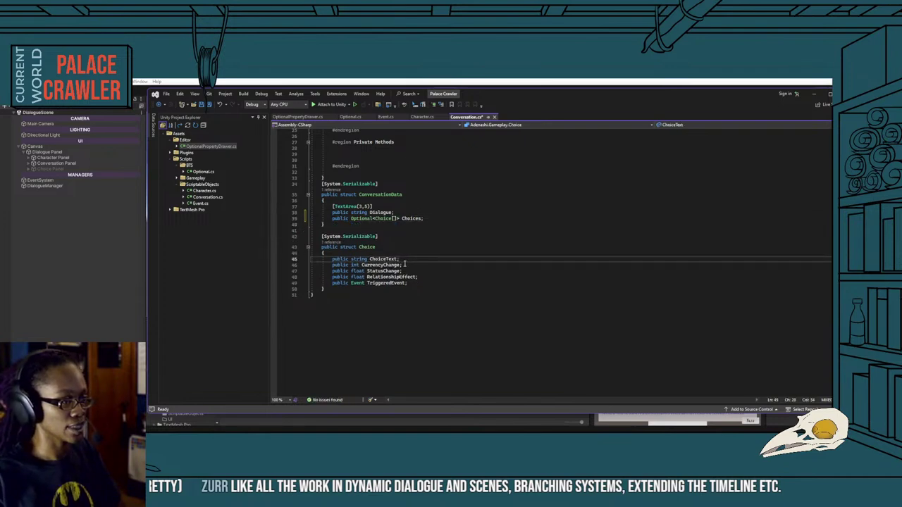
# Change the CurrencyChange type to Optional<int> and the StatusChange type to Optional<float>.
pyautogui.press('Return')
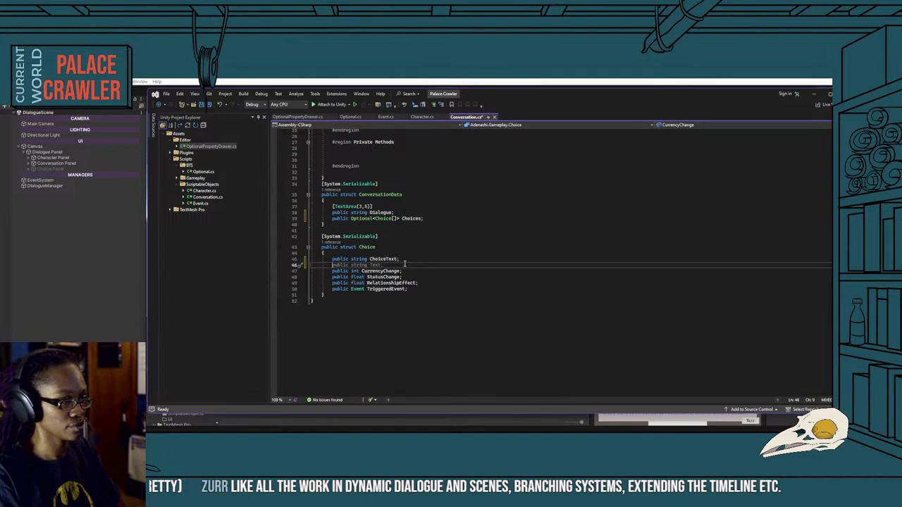
pyautogui.write('public ')
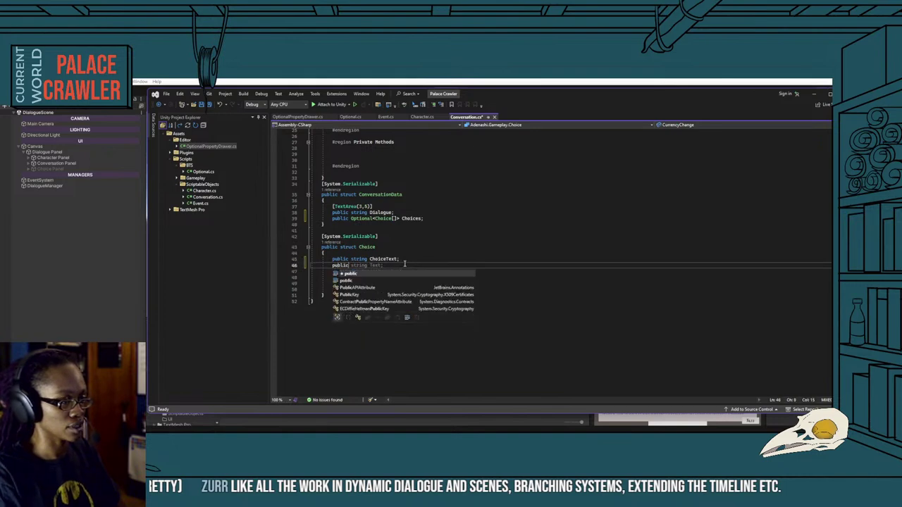
pyautogui.write('Optional')
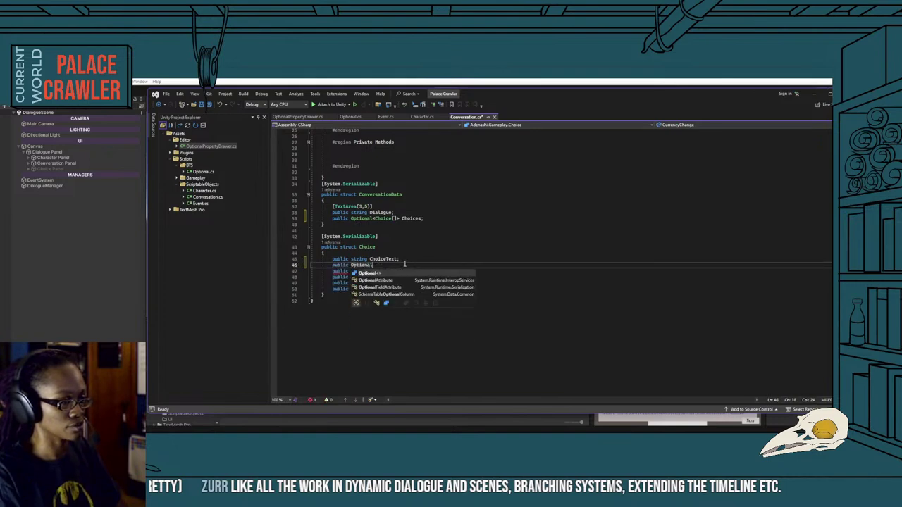
pyautogui.write('<int>')
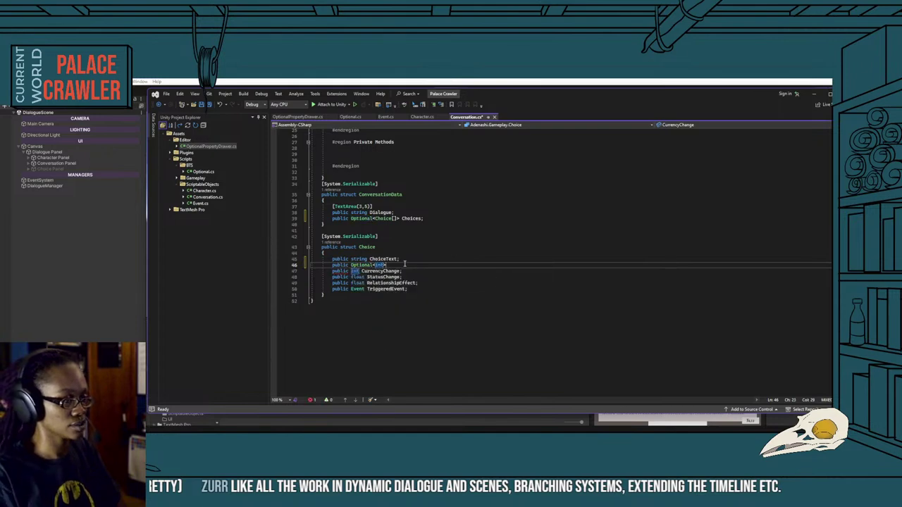
pyautogui.press('Delete')
pyautogui.hotkey('ctrl', 'Delete')
pyautogui.hotkey('ctrl', 'Delete')
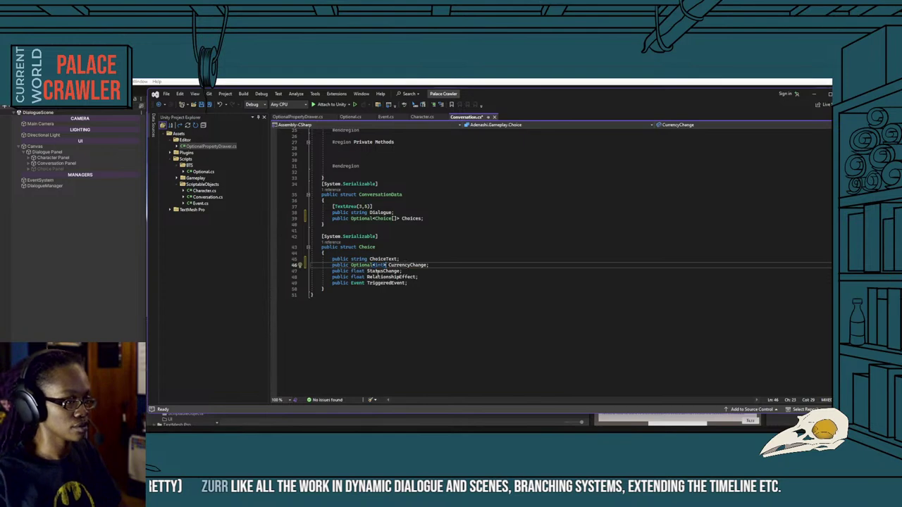
pyautogui.doubleClick(357, 271)
pyautogui.write('Optional')
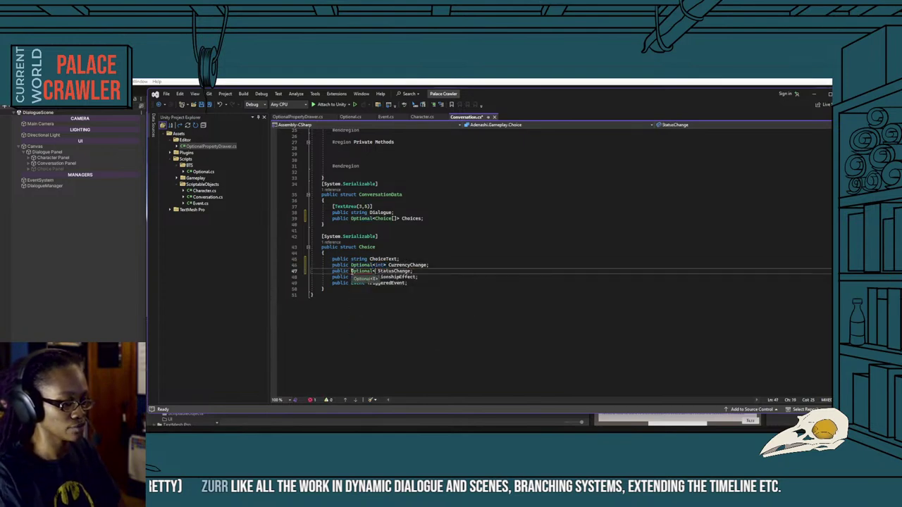
pyautogui.write('<Flo>')
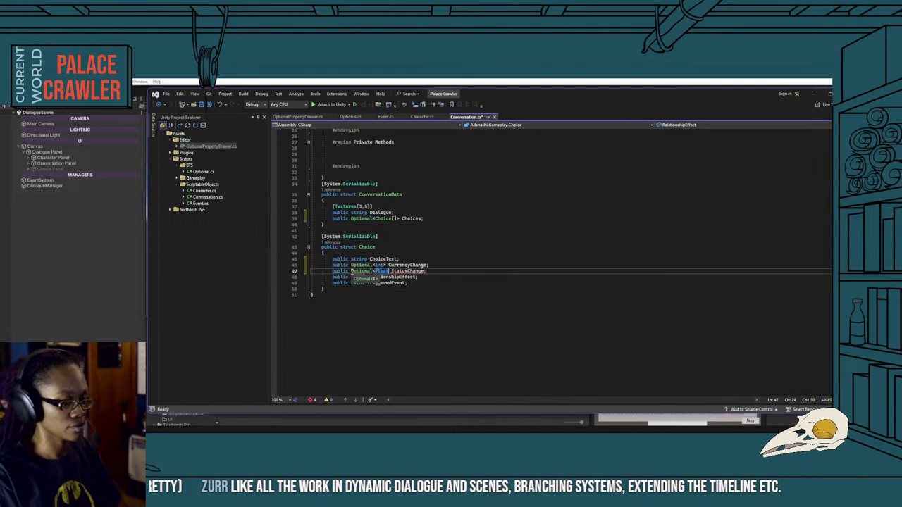
# Make RelationshipEffect Optional<float> and TriggeredEvent Optional<Event> in the Choice struct.
pyautogui.doubleClick(356, 277)
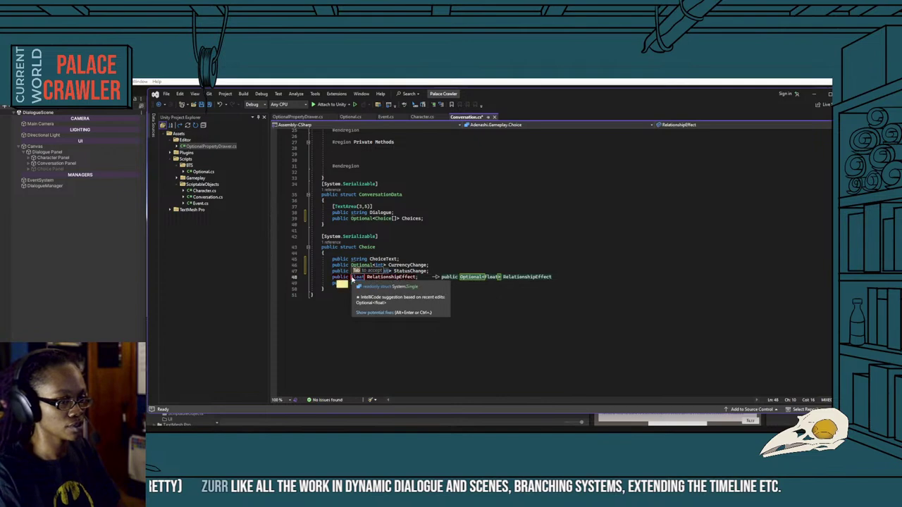
pyautogui.press('Tab')
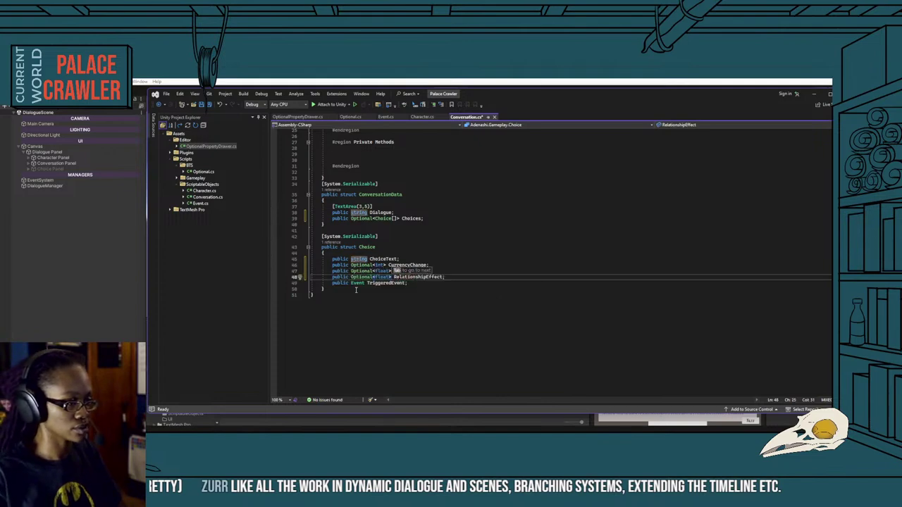
pyautogui.click(362, 283)
pyautogui.write('Optional')
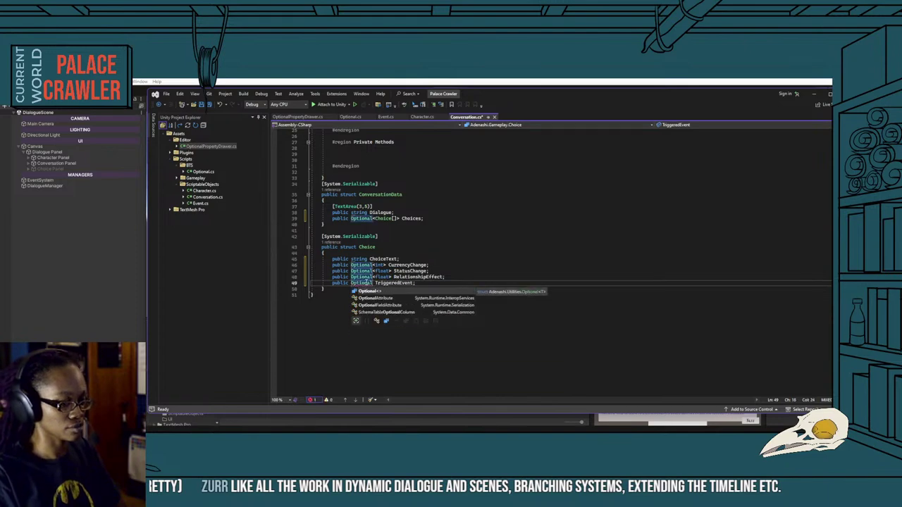
pyautogui.write('<Event>')
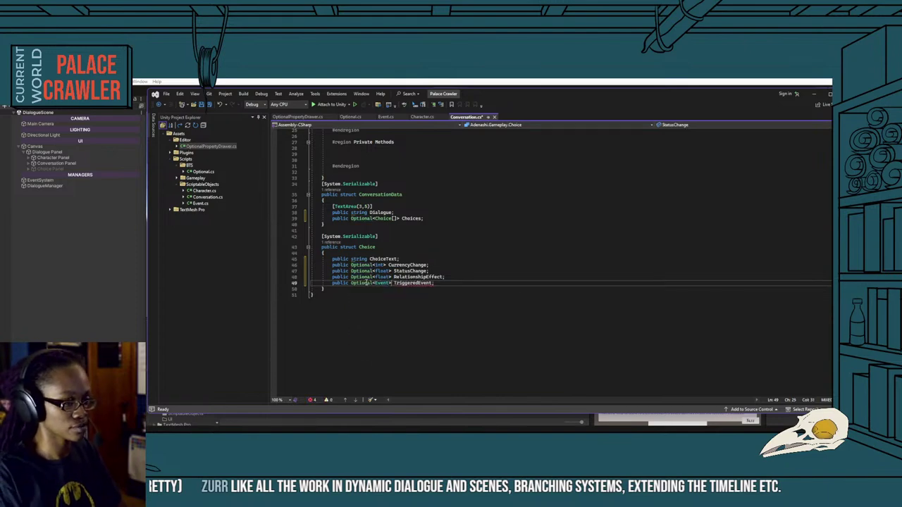
pyautogui.click(469, 264)
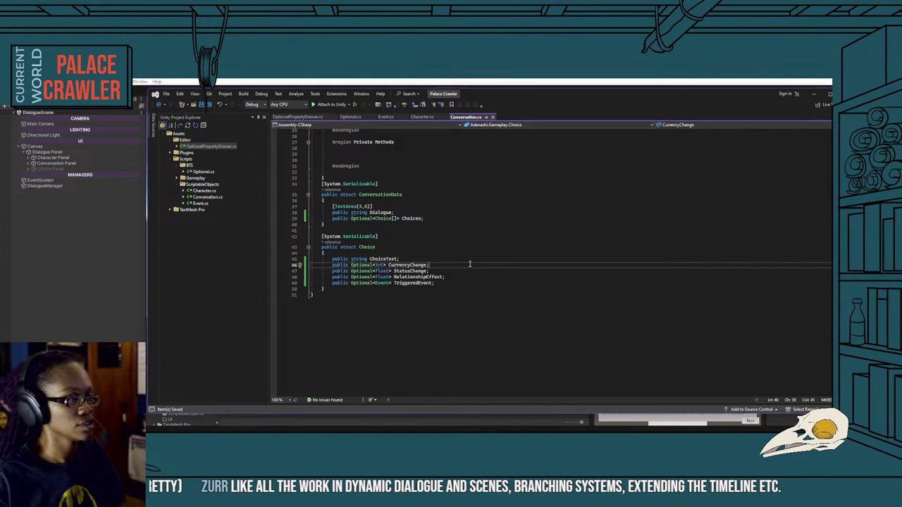
pyautogui.scroll(5, 458, 257)
pyautogui.scroll(3, 447, 249)
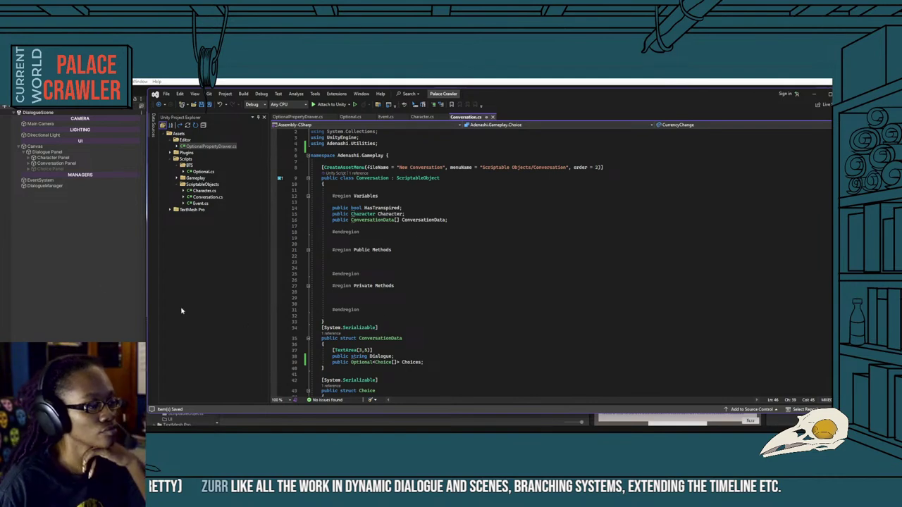
pyautogui.click(131, 284)
# Select the Welcome Home asset and expand Element 0 to show Dialogue and Choices.
pyautogui.click(243, 360)
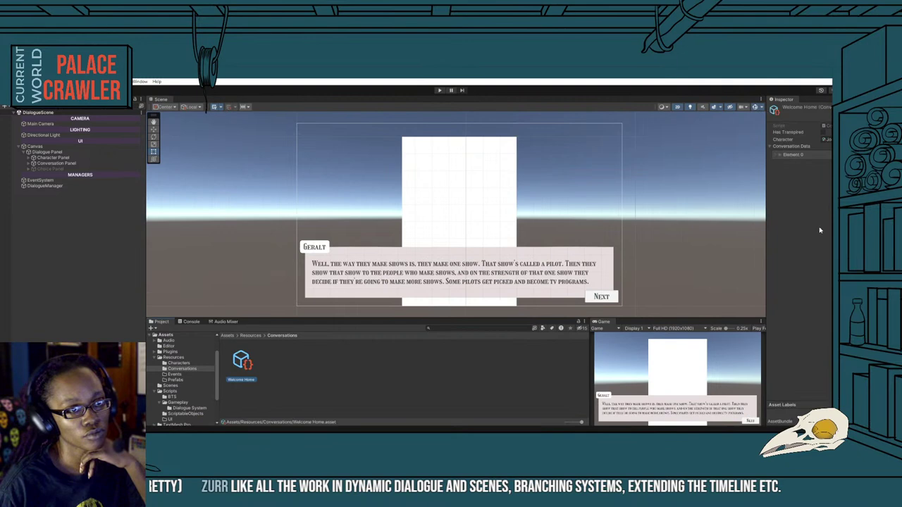
pyautogui.click(781, 155)
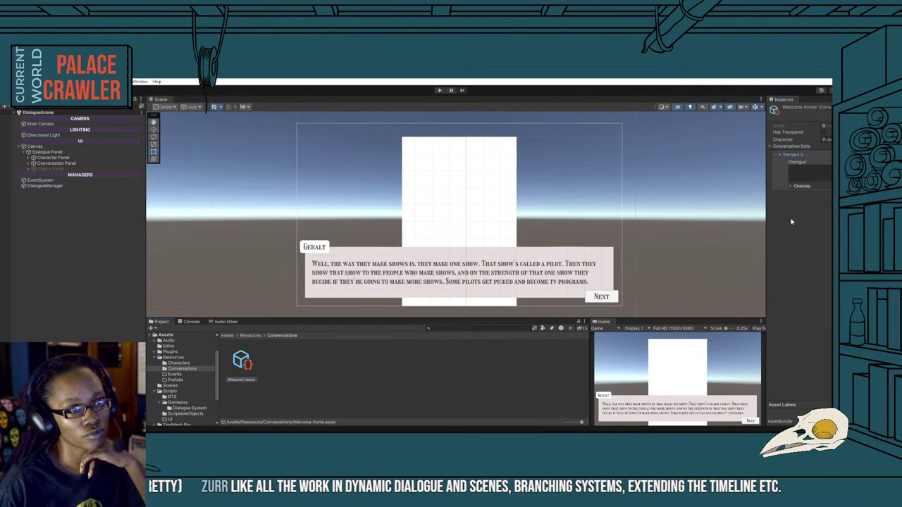
pyautogui.click(794, 188)
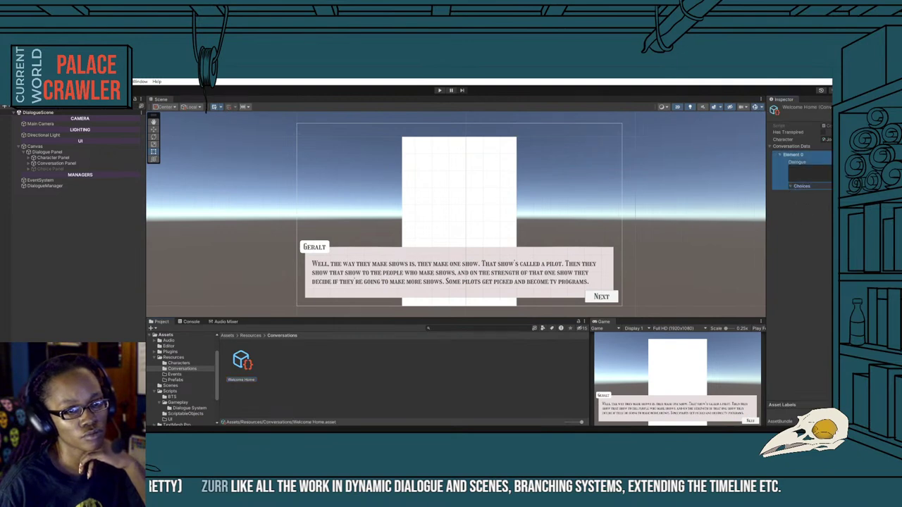
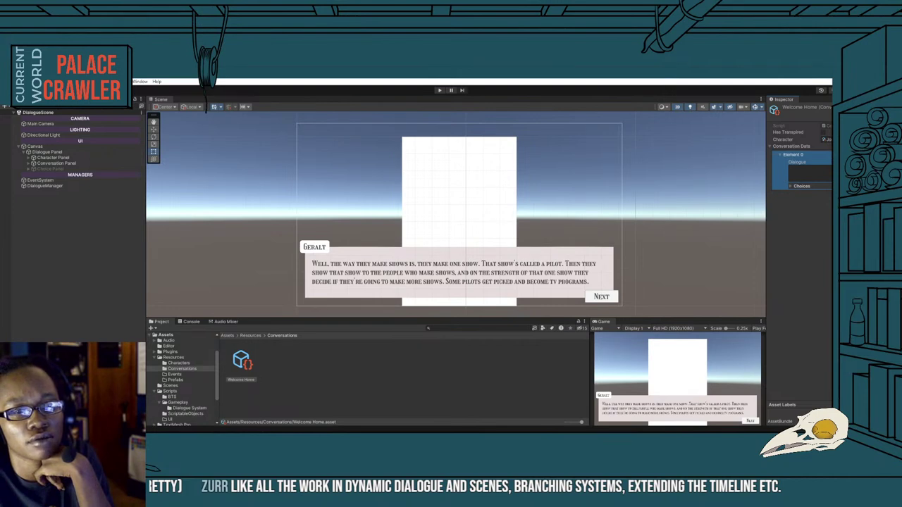
# Collapse the Choices list in the Inspector and bring up Conversation.cs in Visual Studio.
pyautogui.click(792, 189)
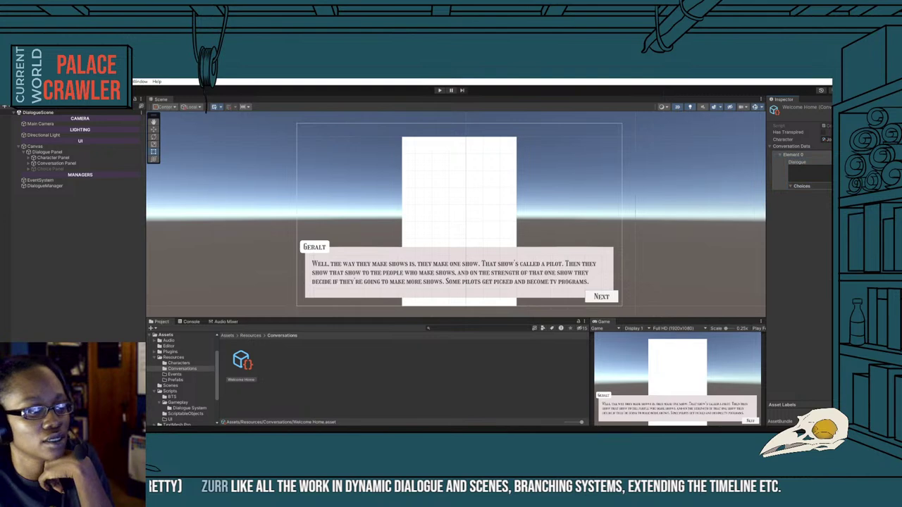
pyautogui.hotkey('alt', 'Tab')
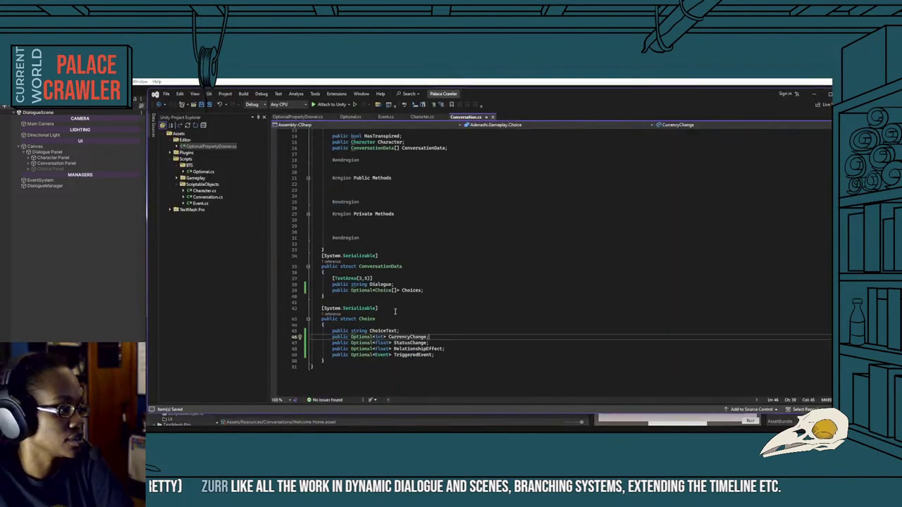
# Add a public bool IsQuestion field below Dialogue in ConversationData.
pyautogui.click(386, 306)
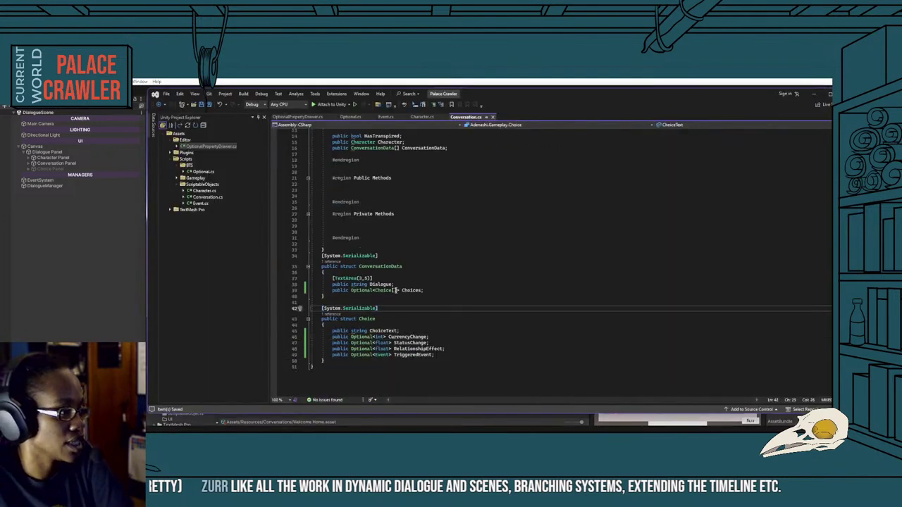
pyautogui.click(399, 290)
pyautogui.click(407, 285)
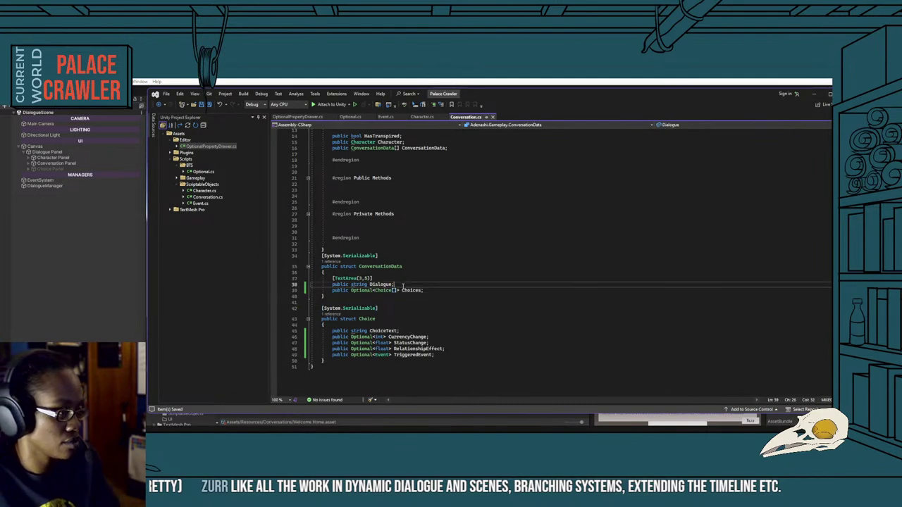
pyautogui.press('Return')
pyautogui.write('pub')
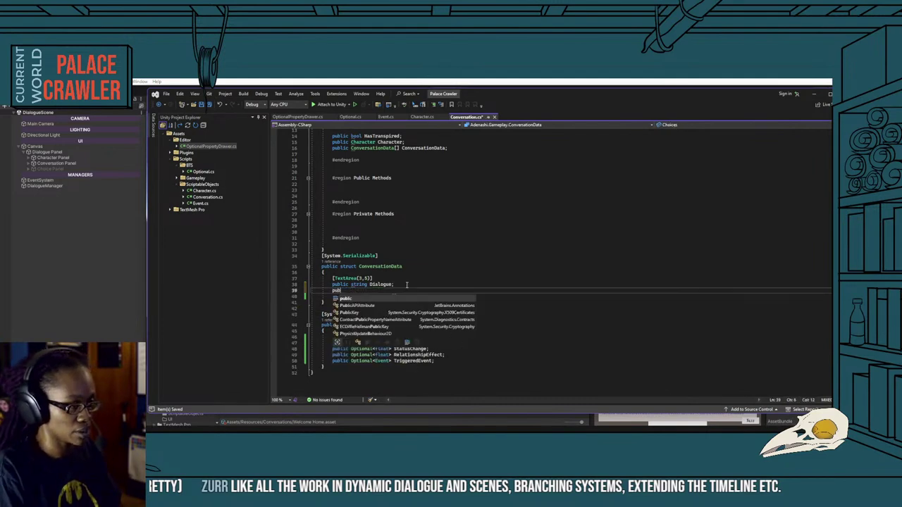
pyautogui.write('lic bool Is')
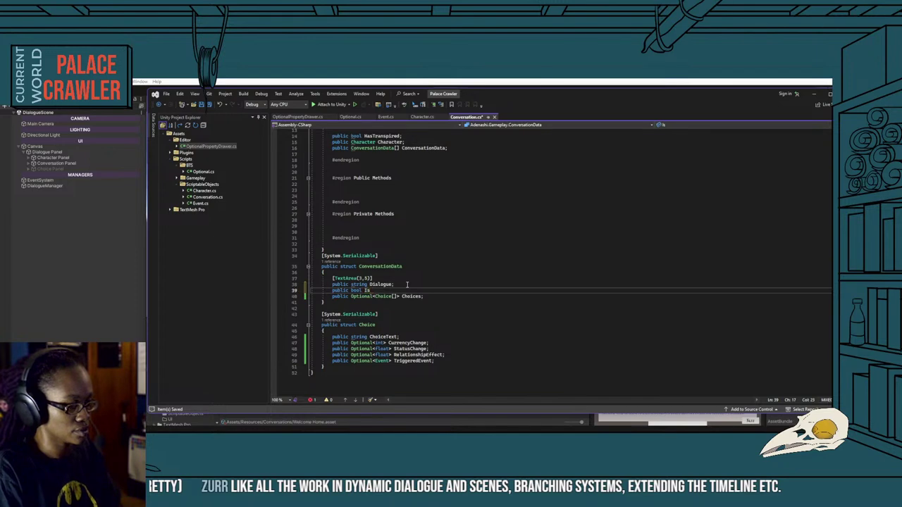
pyautogui.write('Question;')
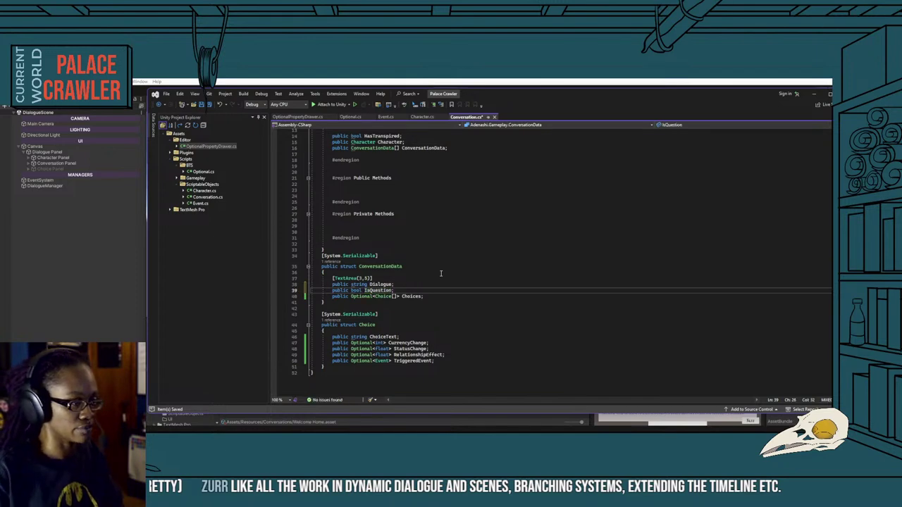
# Change the Choices type from Optional<Choice[]> to plain Choice[] and save Conversation.cs.
pyautogui.click(398, 296)
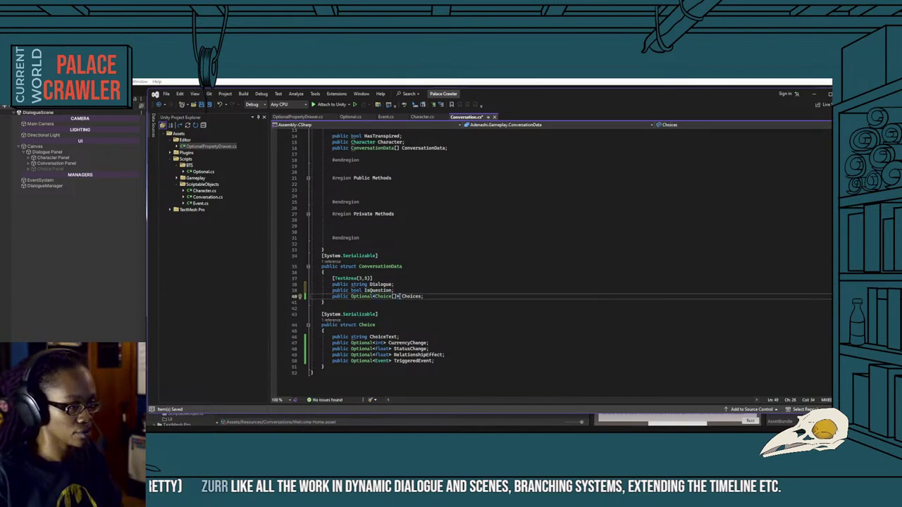
pyautogui.hotkey('ctrl', 'shift', 'Left')
pyautogui.hotkey('ctrl', 'shift', 'Left')
pyautogui.hotkey('ctrl', 'shift', 'Left')
pyautogui.write('Choice')
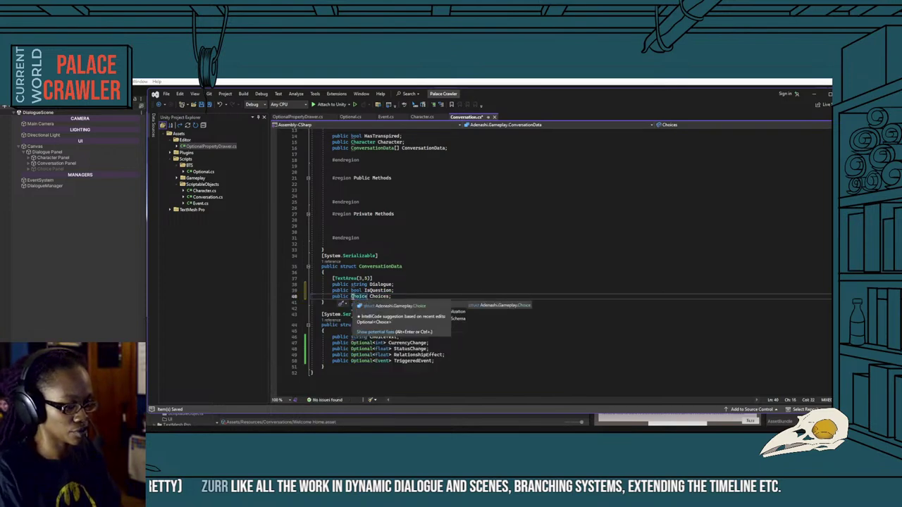
pyautogui.write('[]')
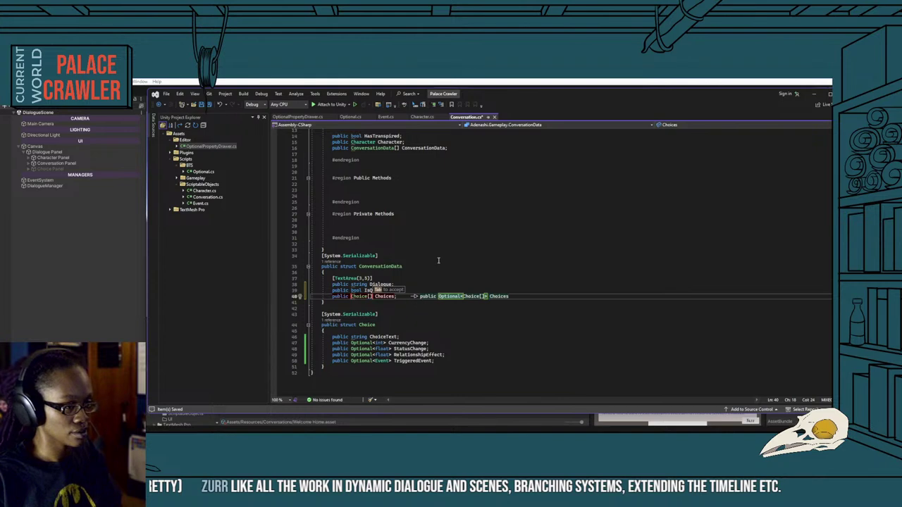
pyautogui.click(438, 261)
pyautogui.click(413, 296)
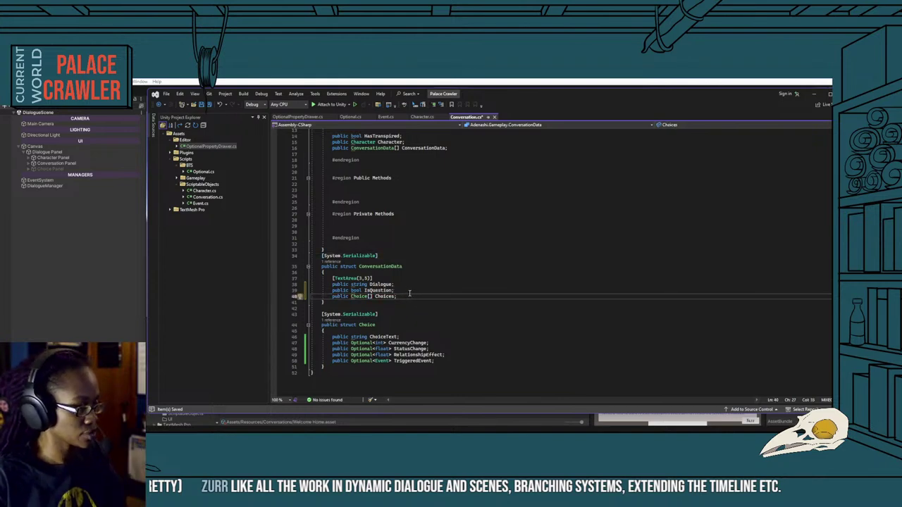
pyautogui.hotkey('ctrl', 's')
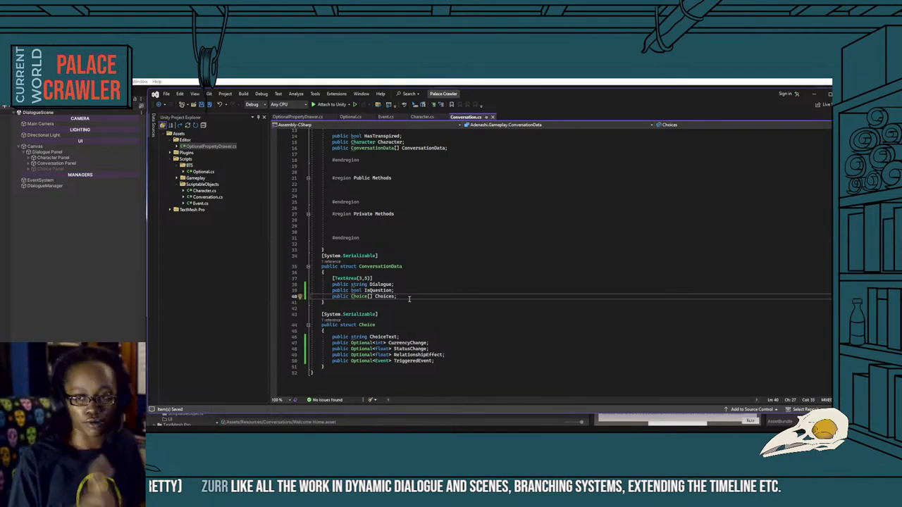
# Check the new IsQuestion line, then return to the Unity editor.
pyautogui.press('Up')
pyautogui.press('Up')
pyautogui.click(410, 296)
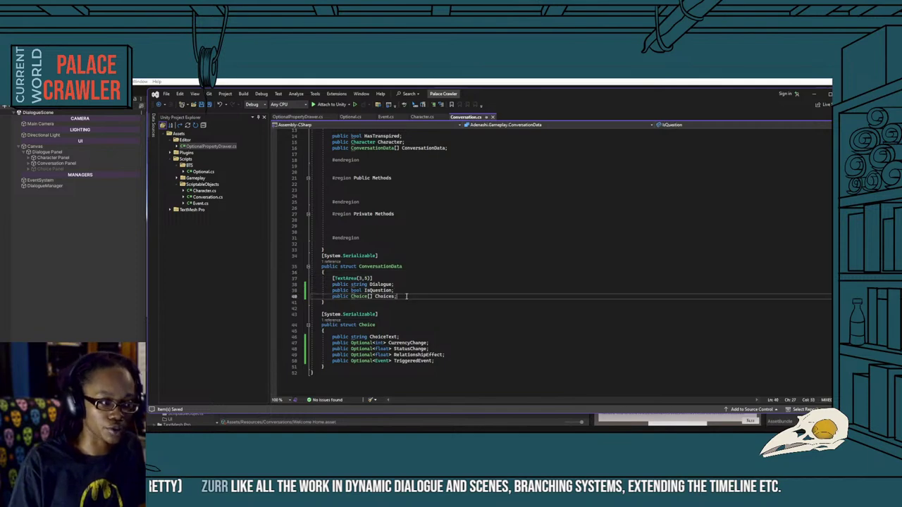
pyautogui.press('Up')
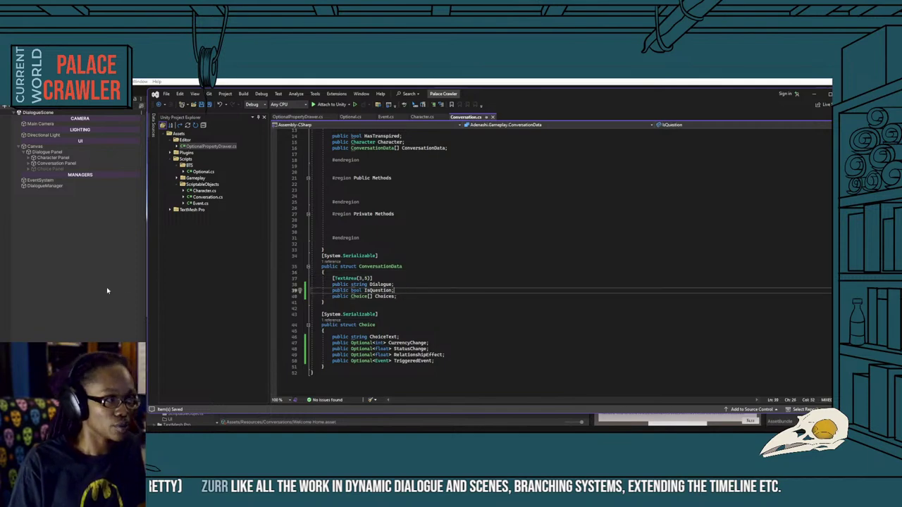
pyautogui.click(107, 290)
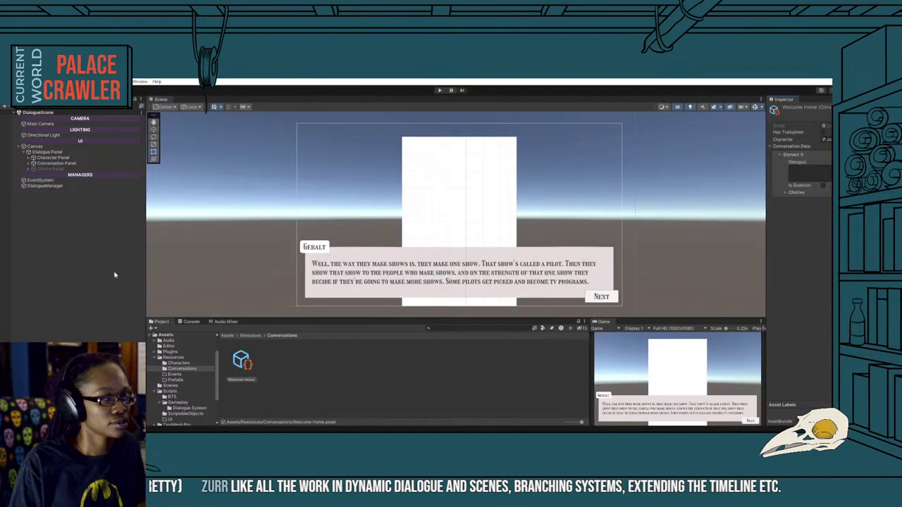
# Select the Welcome Home conversation and add three choices to its first entry's Choices list.
pyautogui.click(242, 363)
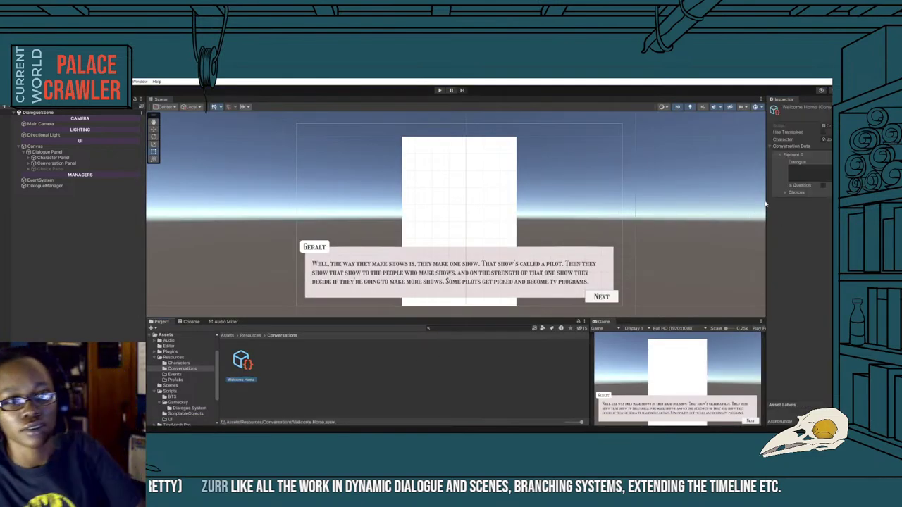
pyautogui.click(786, 192)
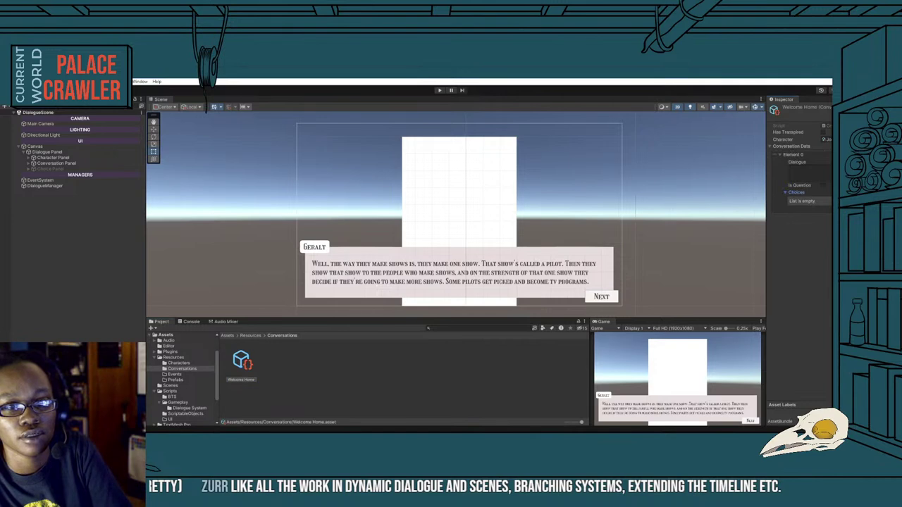
pyautogui.click(823, 207)
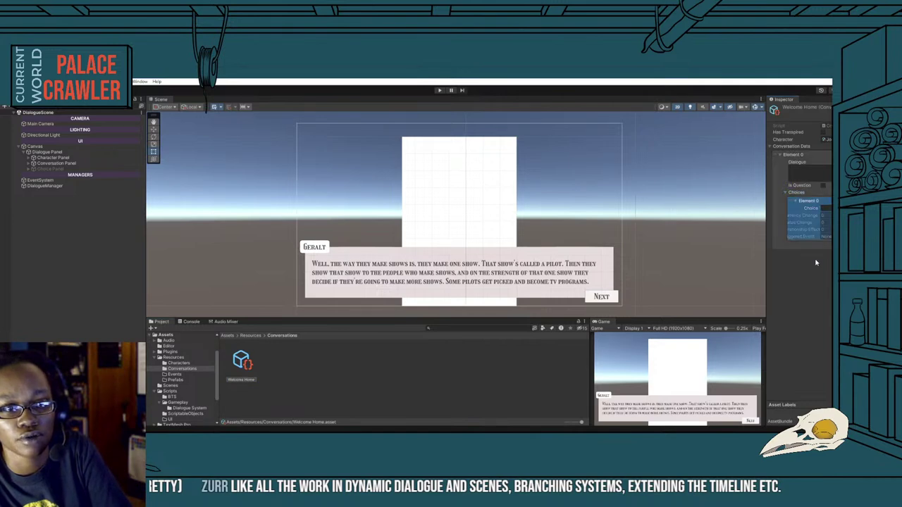
pyautogui.click(823, 241)
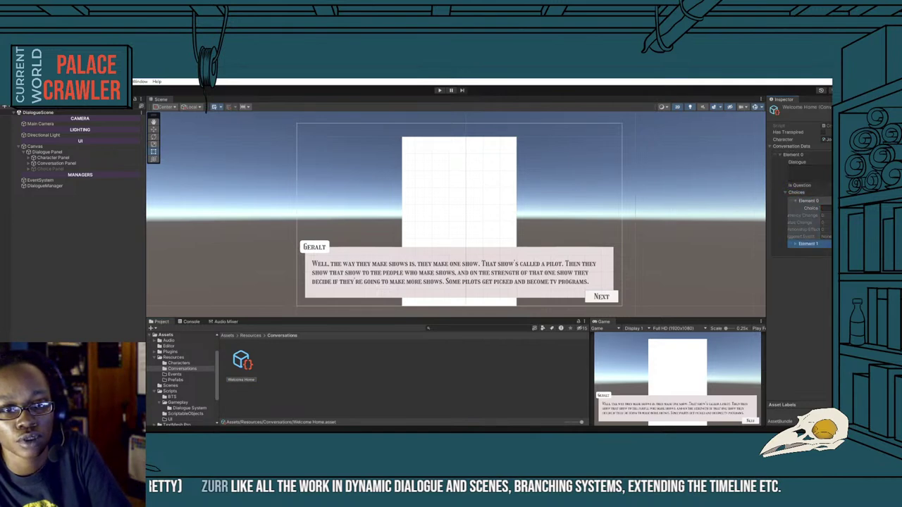
pyautogui.click(823, 251)
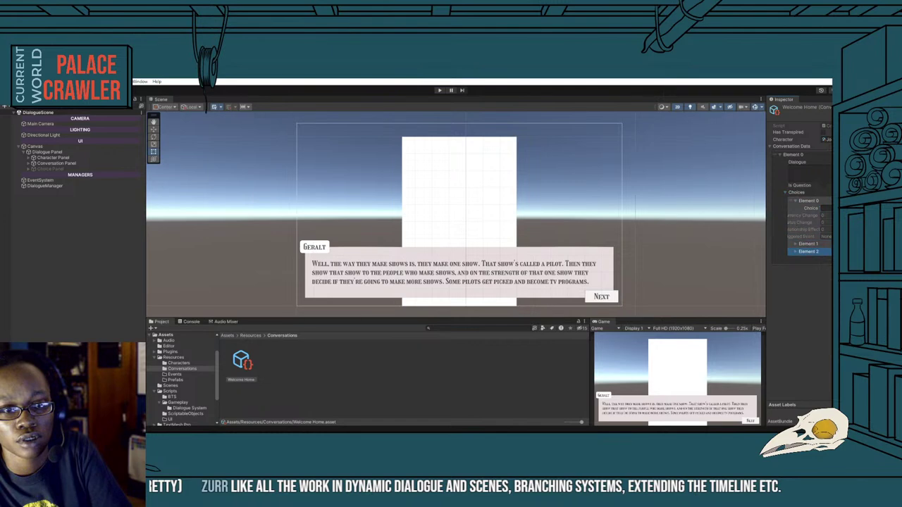
pyautogui.click(795, 252)
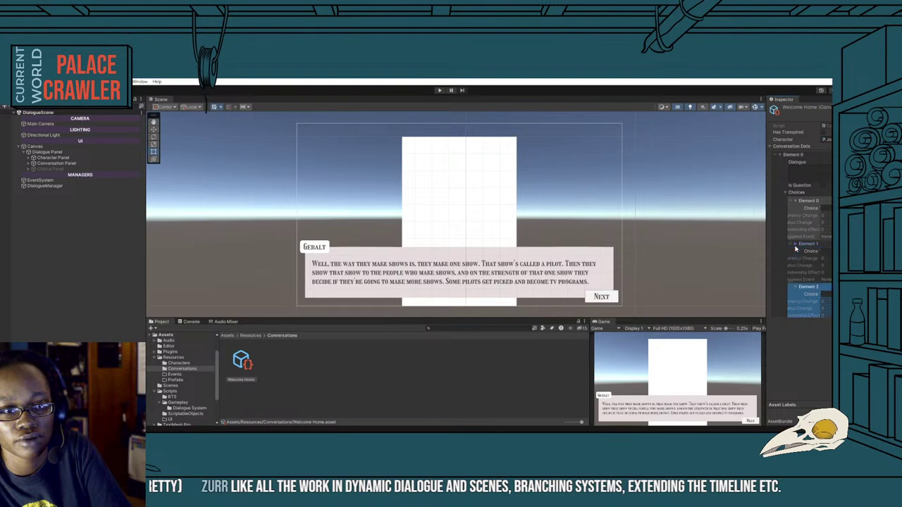
# Set the first choice's Currency Change to 2 and widen the Inspector to read field names.
pyautogui.click(792, 154)
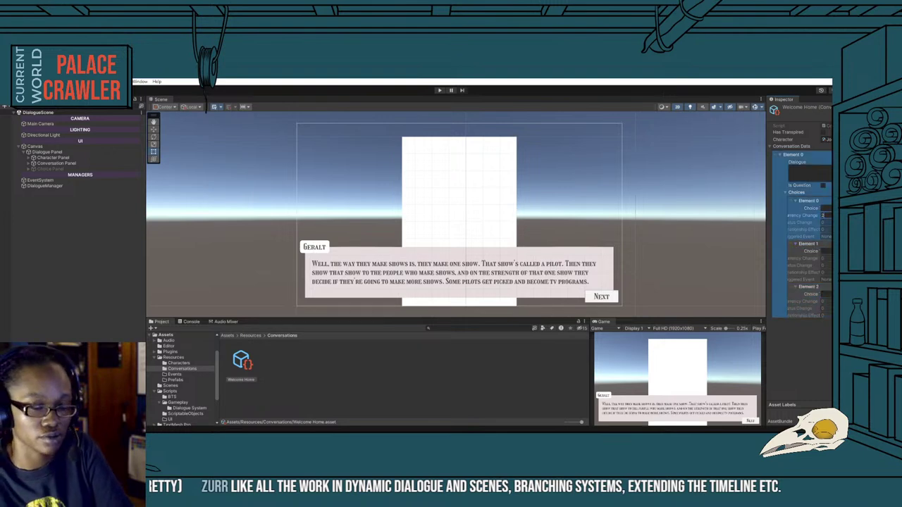
pyautogui.write('2')
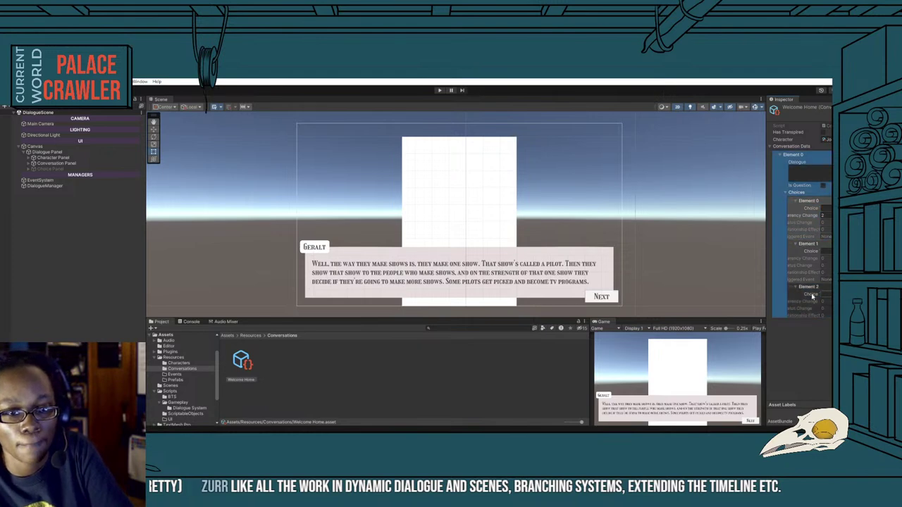
pyautogui.moveTo(766, 247); pyautogui.dragTo(722, 248)
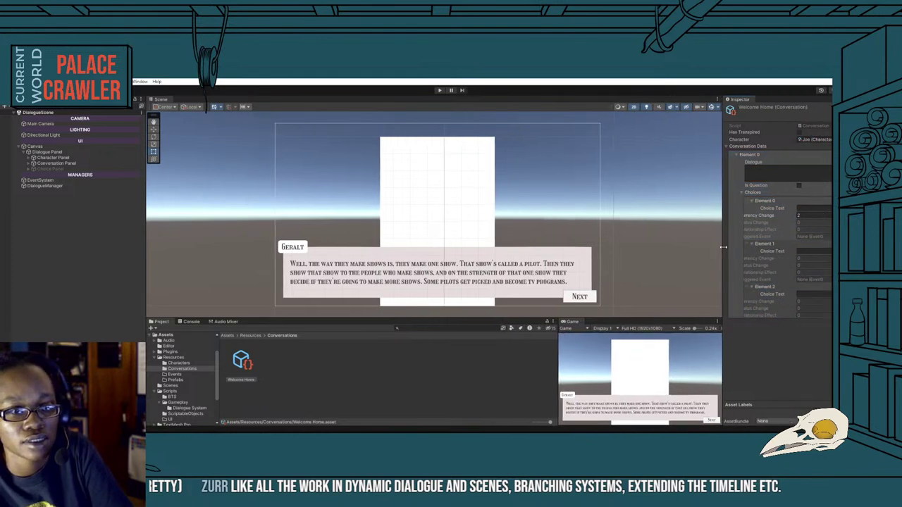
pyautogui.click(753, 261)
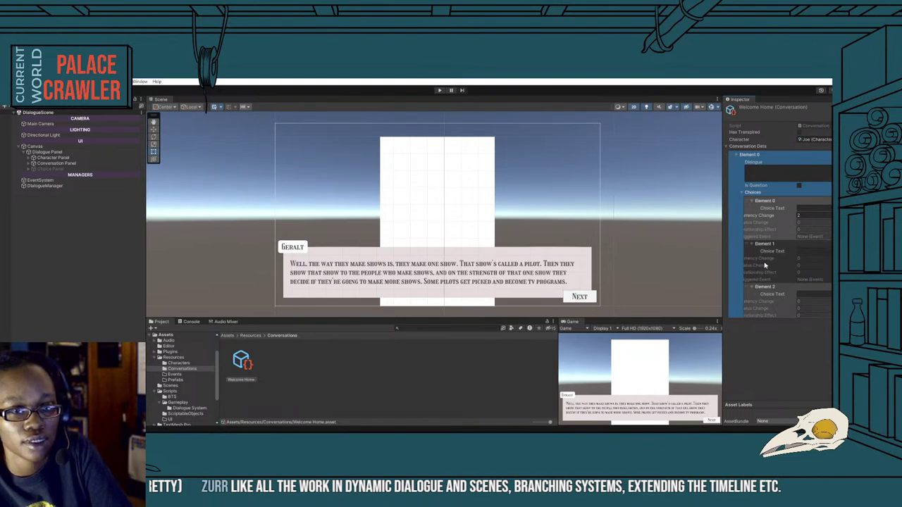
pyautogui.hotkey('alt', 'Tab')
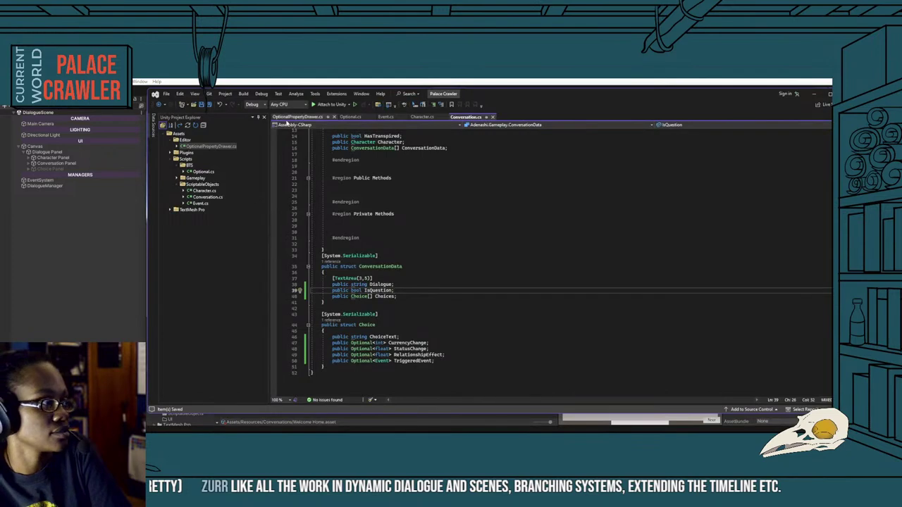
# Look over the OptionalPropertyDrawer script, close it, and open Character.cs.
pyautogui.click(289, 117)
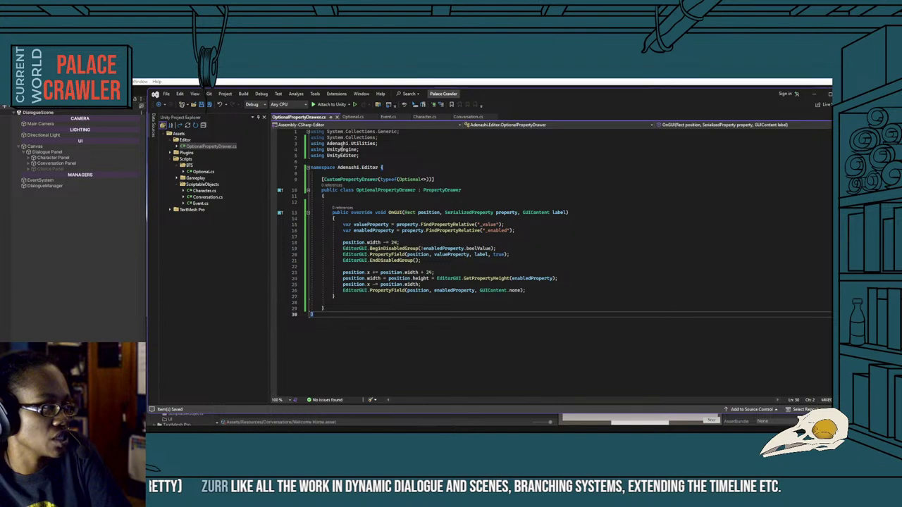
pyautogui.click(336, 118)
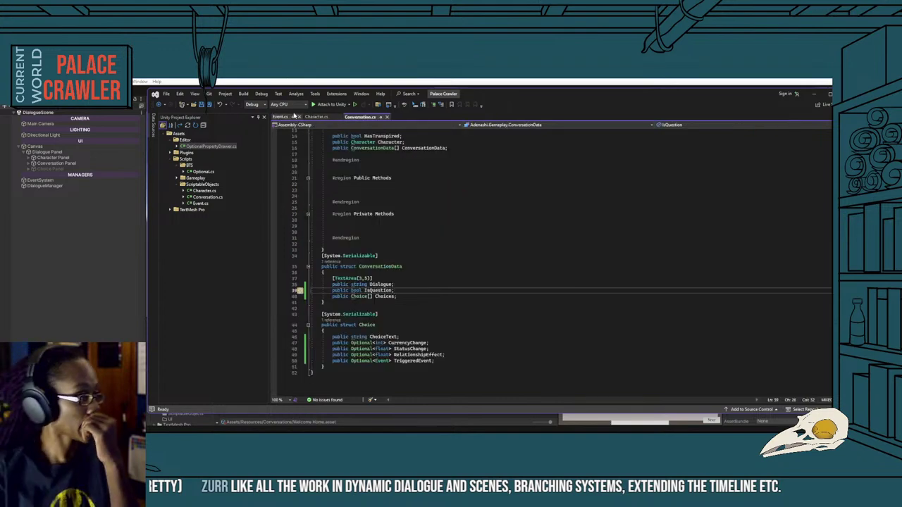
pyautogui.click(319, 118)
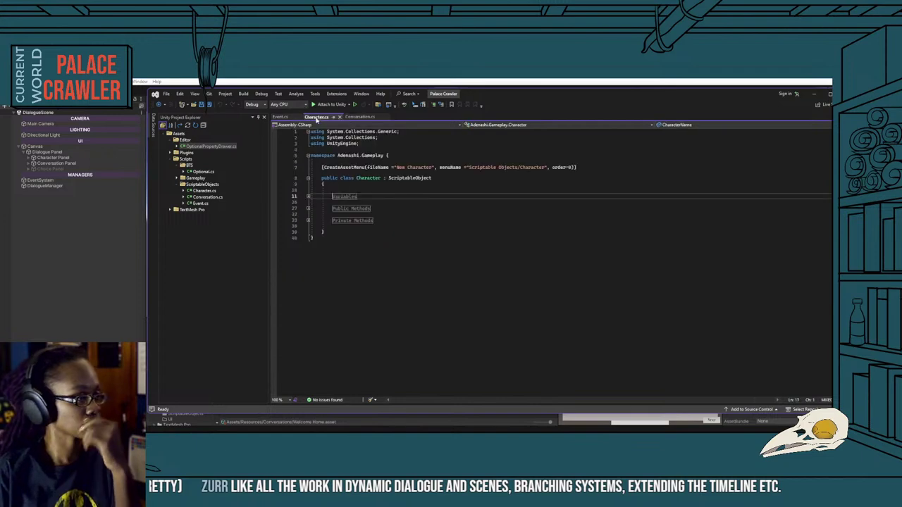
# Expand the Variables, Public Methods and Private Methods regions in Character.cs, then go to Event.cs.
pyautogui.click(308, 196)
pyautogui.click(441, 216)
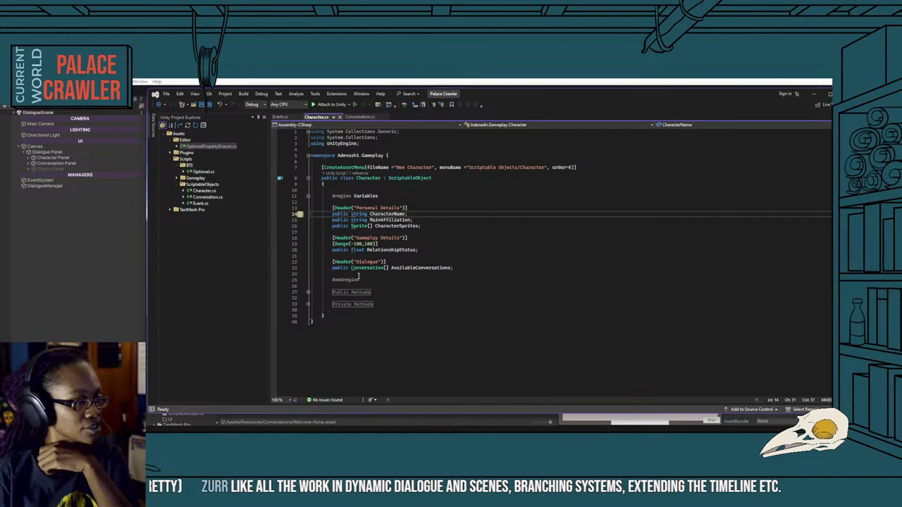
pyautogui.click(307, 292)
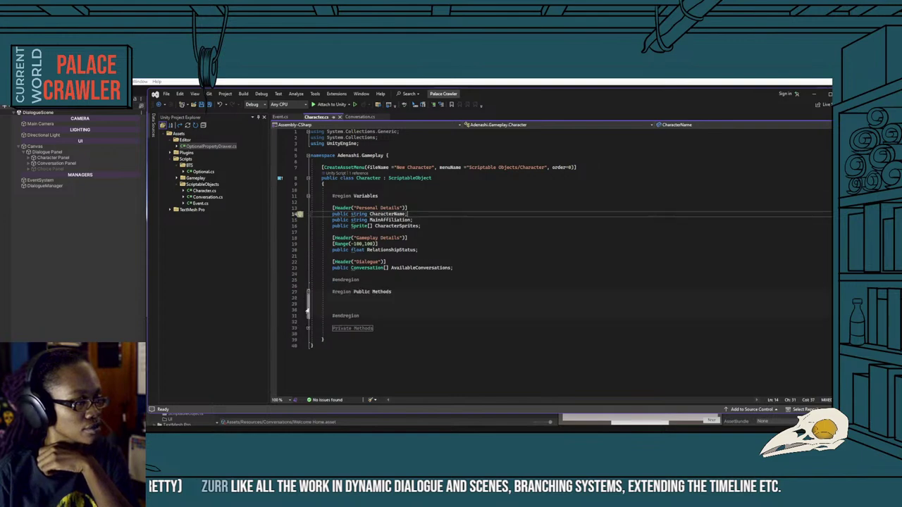
pyautogui.click(308, 328)
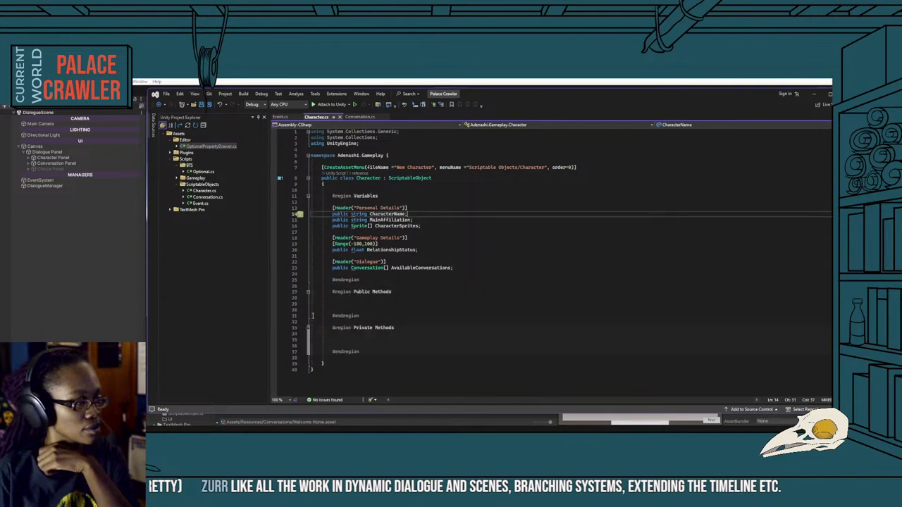
pyautogui.click(286, 117)
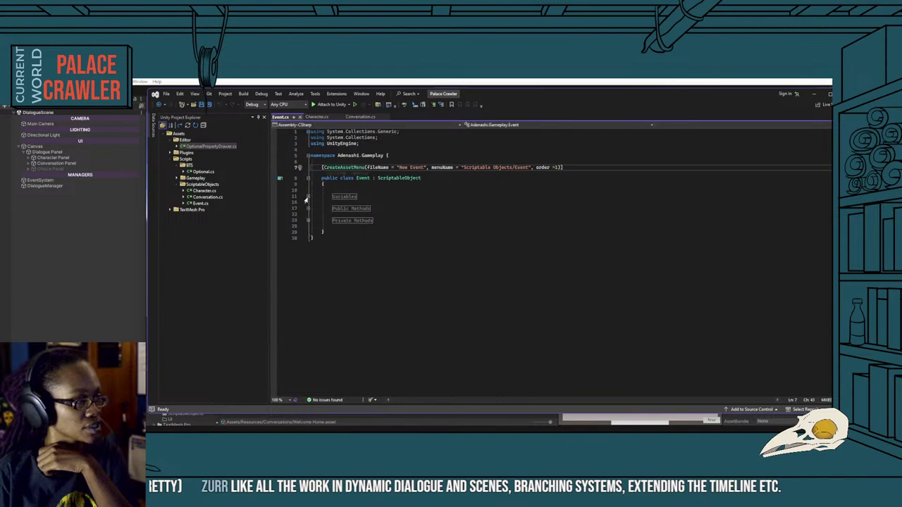
# Expand Event.cs's regions and declare public int EventID and public string Description under Variables.
pyautogui.click(307, 197)
pyautogui.click(308, 232)
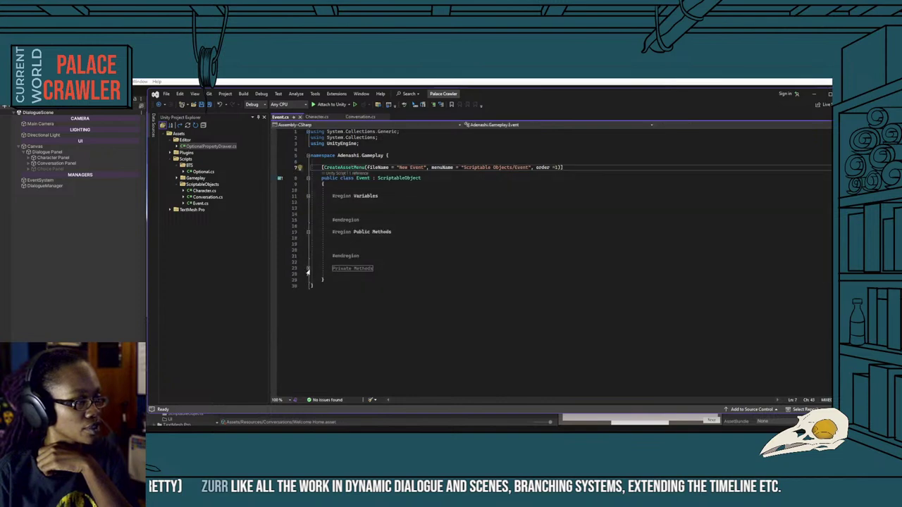
pyautogui.click(308, 268)
pyautogui.click(343, 210)
pyautogui.click(353, 205)
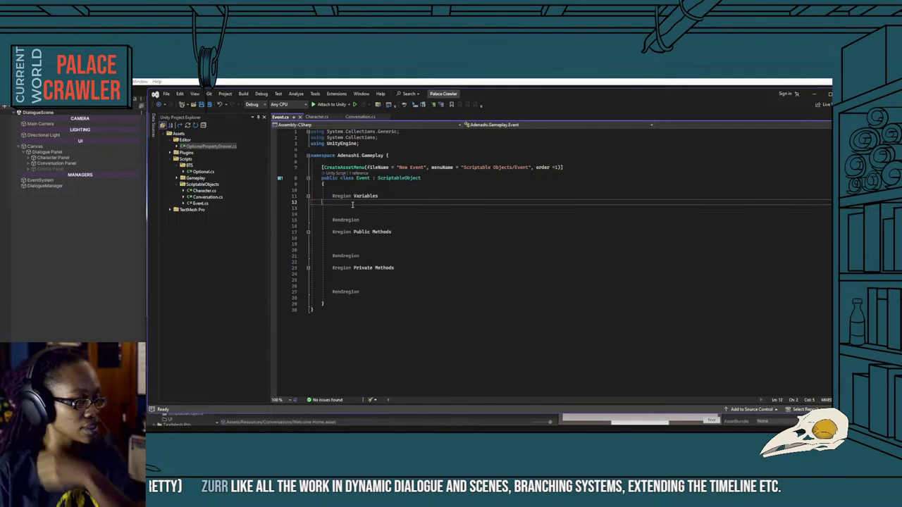
pyautogui.click(359, 209)
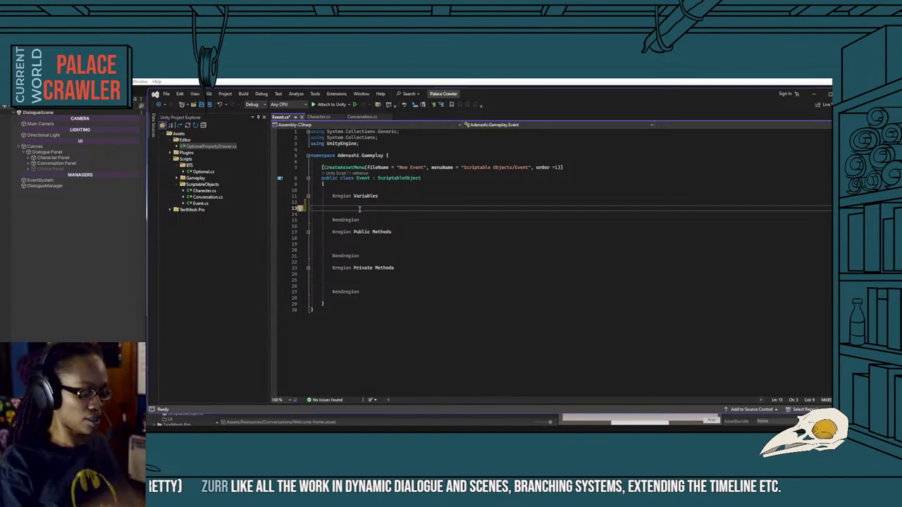
pyautogui.write('p')
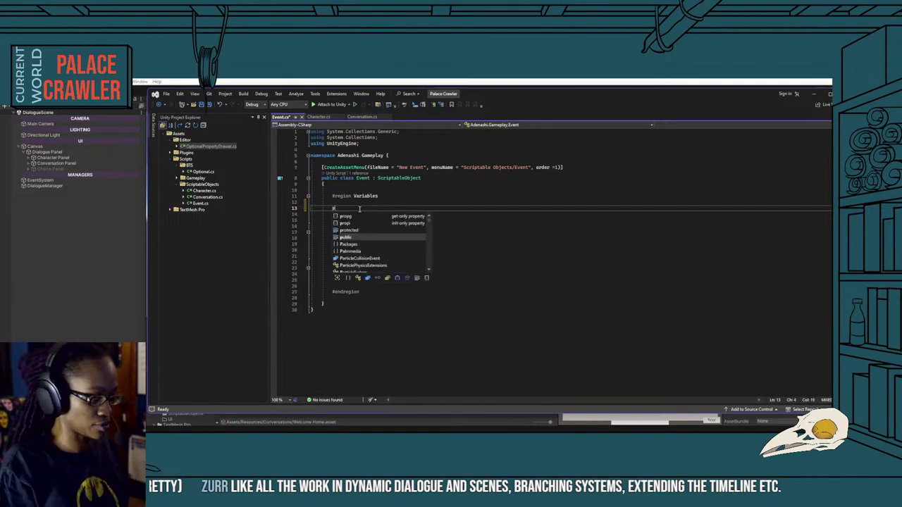
pyautogui.write('ublic string D')
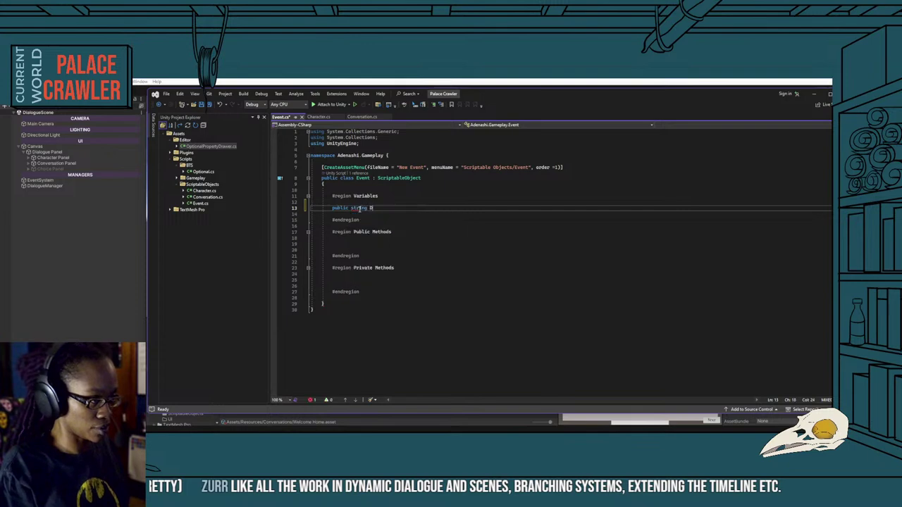
pyautogui.write('escription;')
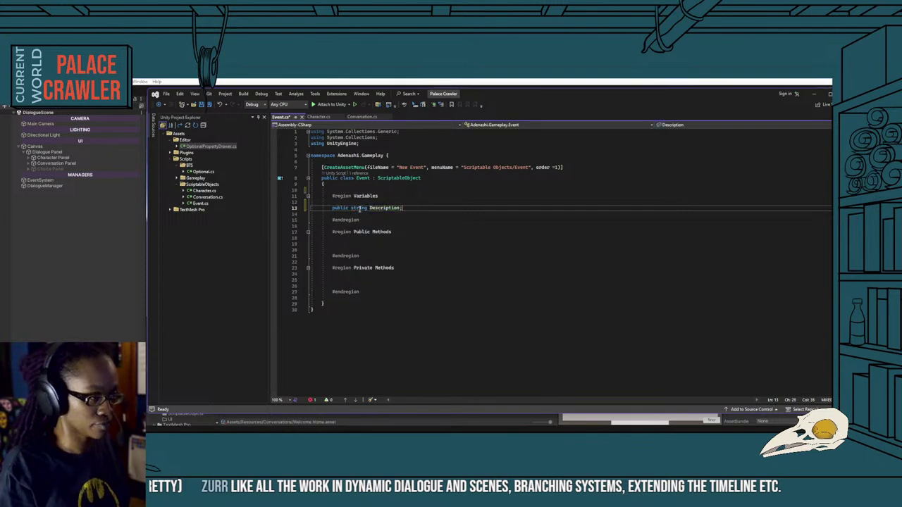
pyautogui.click(379, 201)
pyautogui.press('Return')
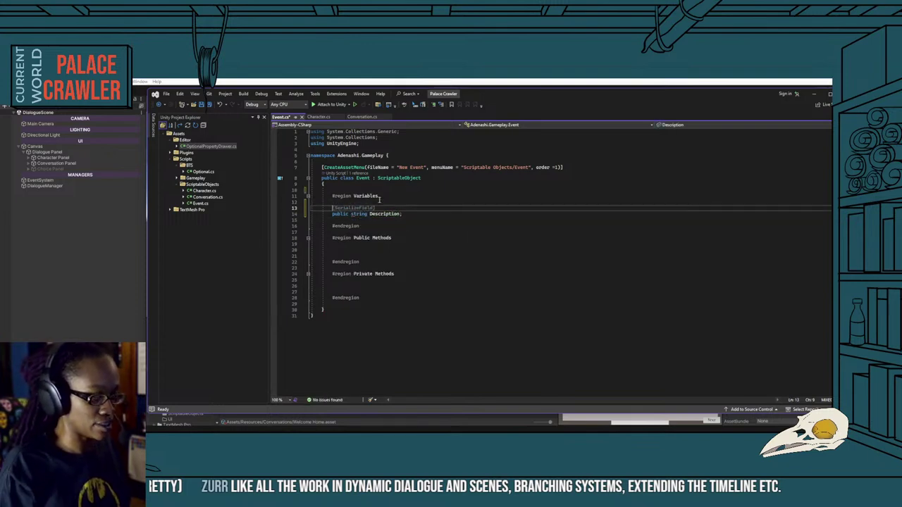
pyautogui.write('public int EventID;')
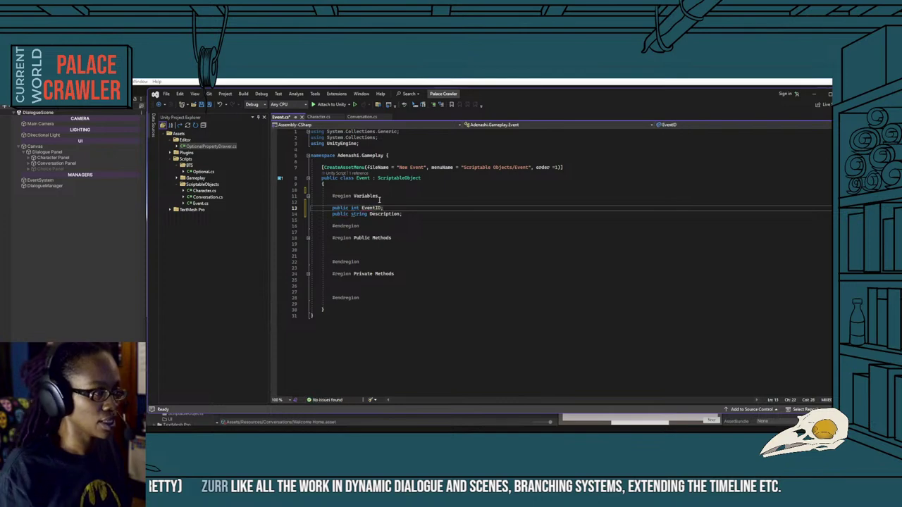
# Look through the empty Public and Private Methods regions and save Event.cs.
pyautogui.click(388, 246)
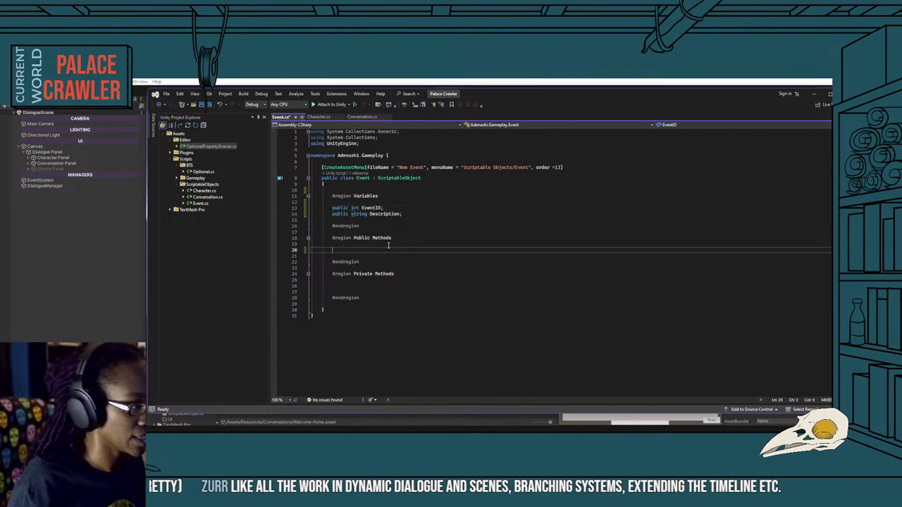
pyautogui.click(361, 287)
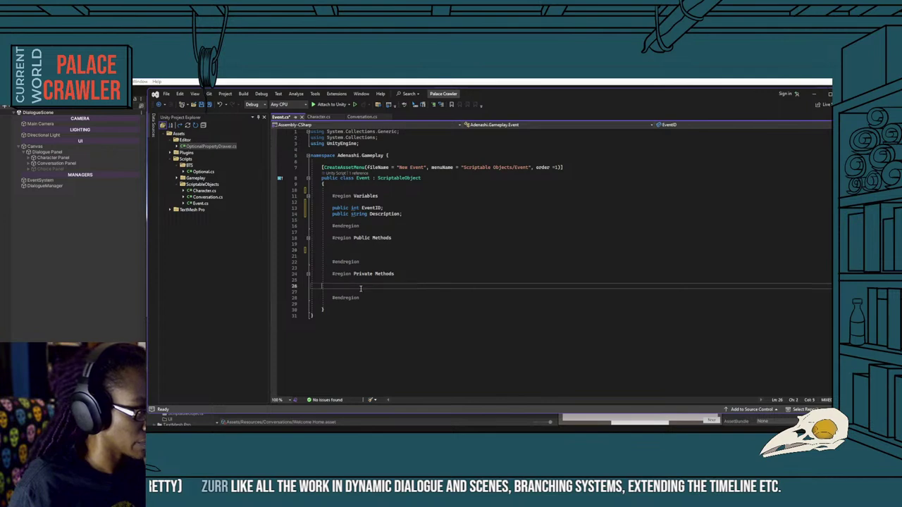
pyautogui.click(360, 245)
pyautogui.click(357, 256)
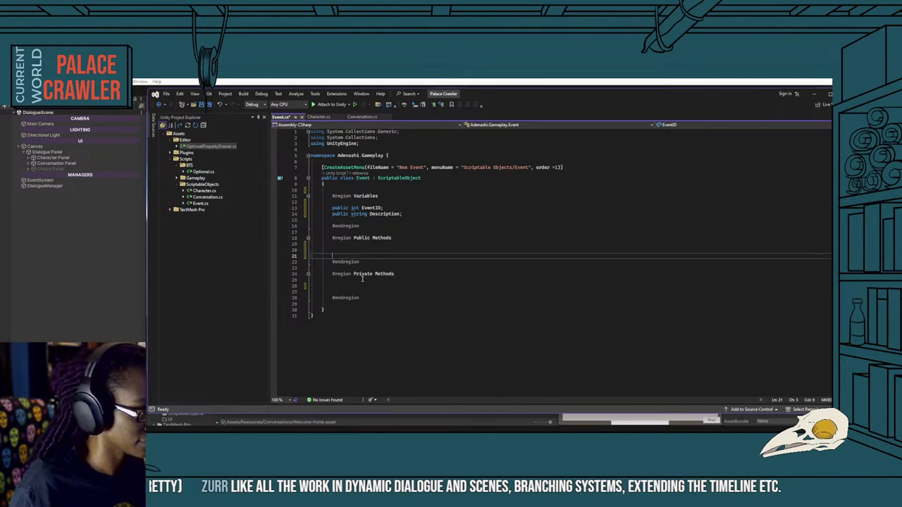
pyautogui.click(360, 286)
pyautogui.click(360, 279)
pyautogui.click(360, 292)
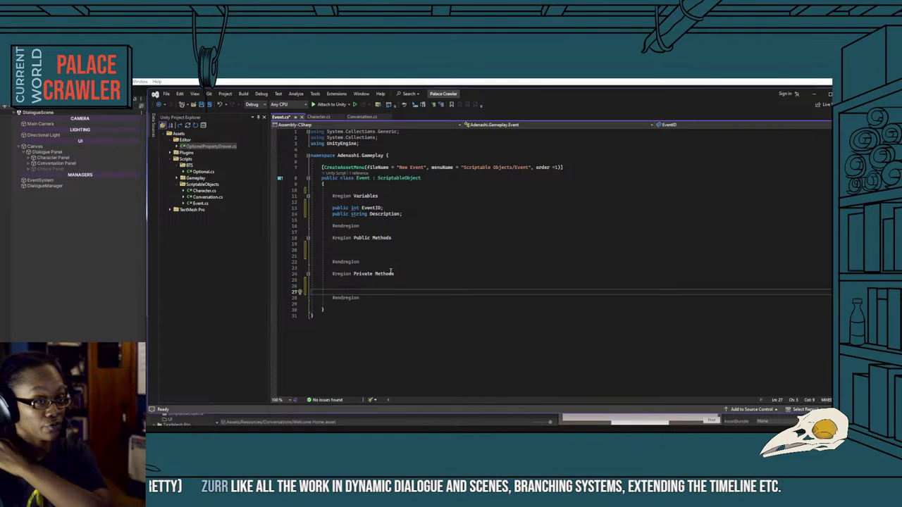
pyautogui.click(364, 250)
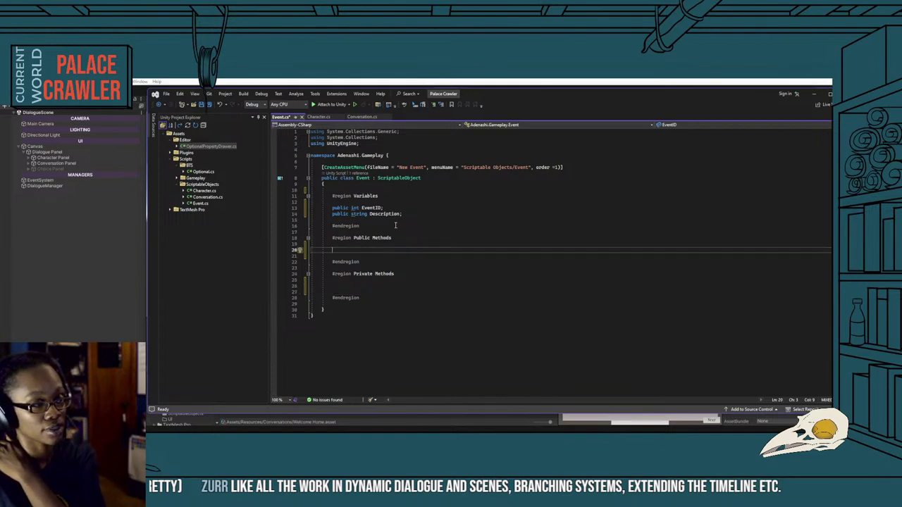
pyautogui.click(396, 226)
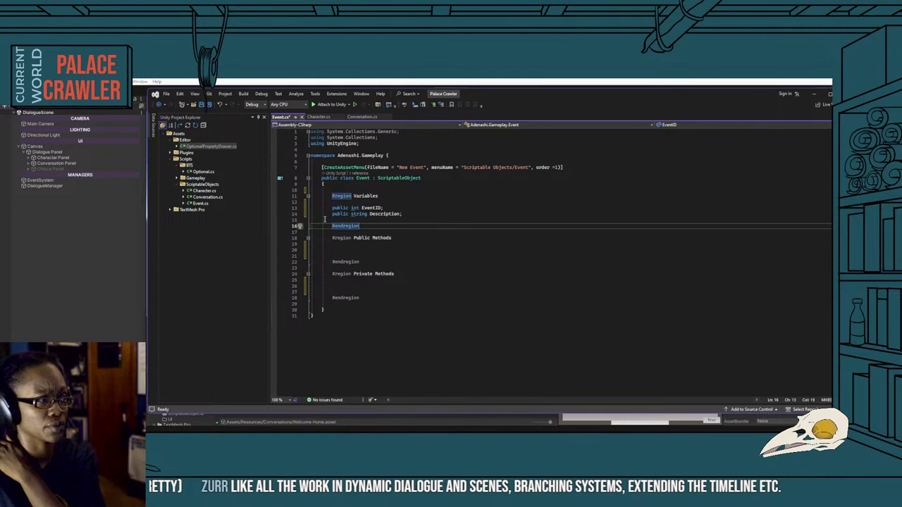
pyautogui.hotkey('ctrl', 's')
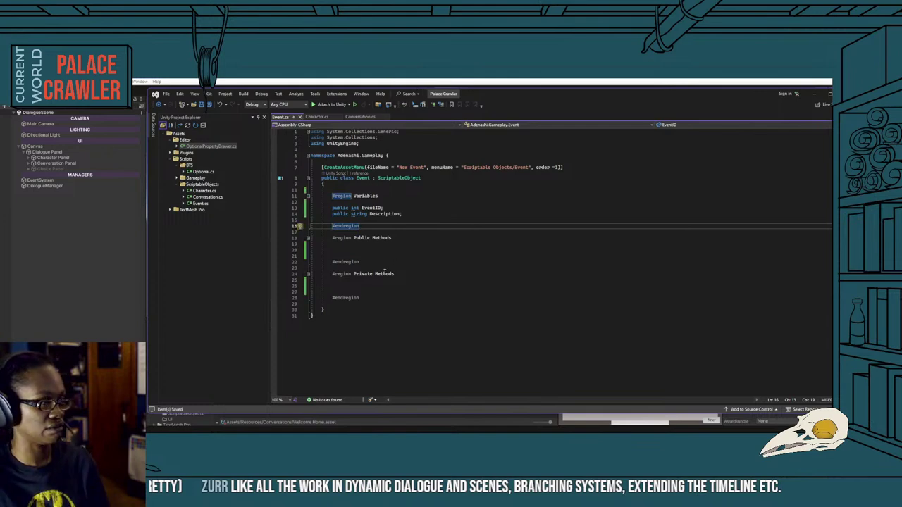
# Begin a new public field line below Description, then erase the unfinished declaration.
pyautogui.click(415, 213)
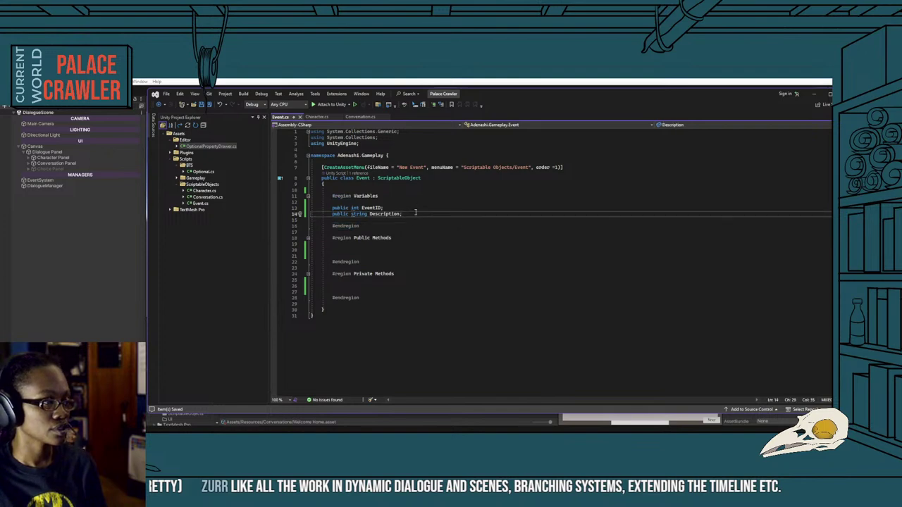
pyautogui.press('Return')
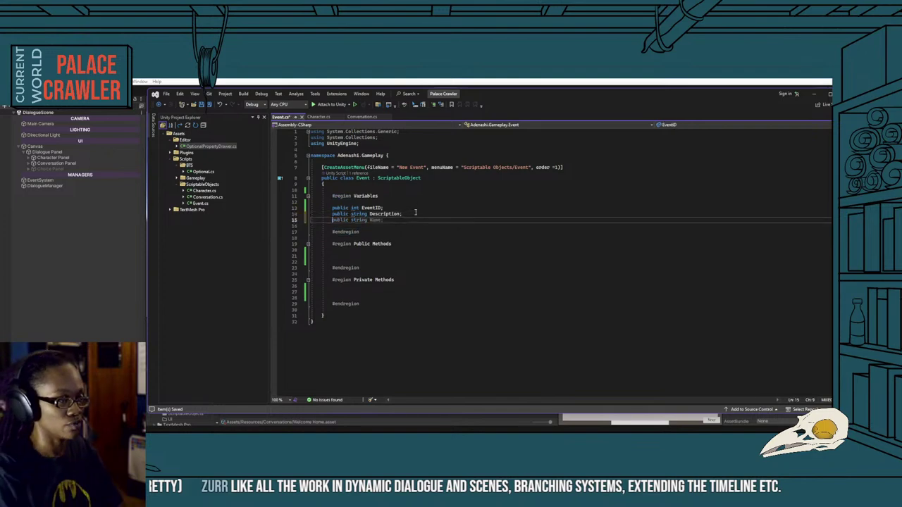
pyautogui.write('publ')
pyautogui.press('BackSpace')
pyautogui.press('BackSpace')
pyautogui.press('BackSpace')
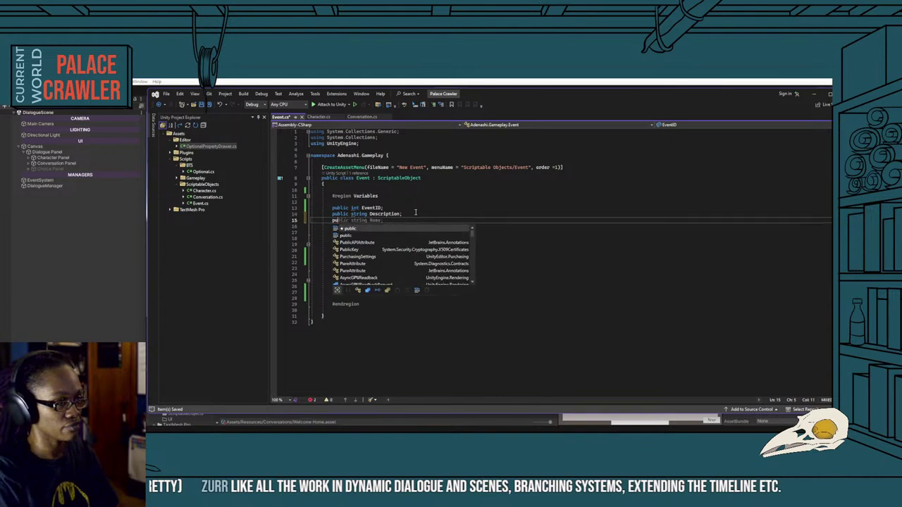
pyautogui.write('ublic')
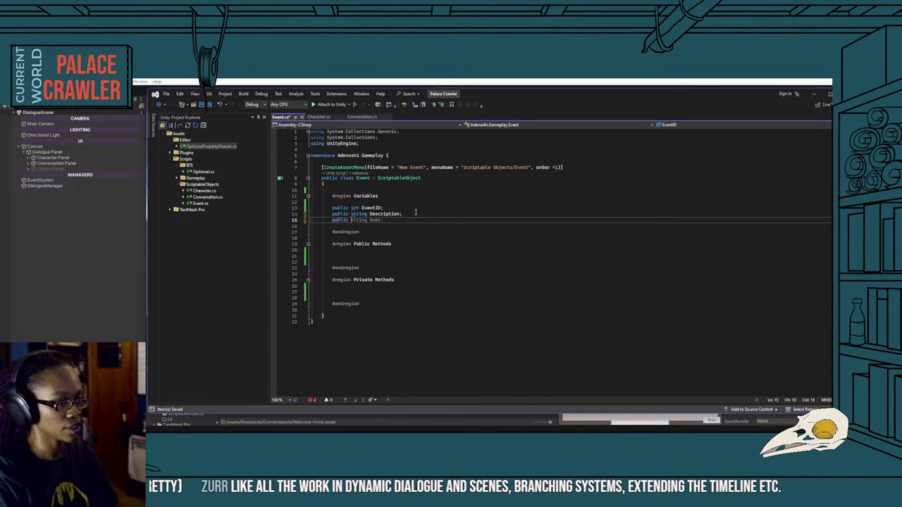
pyautogui.press('BackSpace')
pyautogui.press('BackSpace')
pyautogui.press('BackSpace')
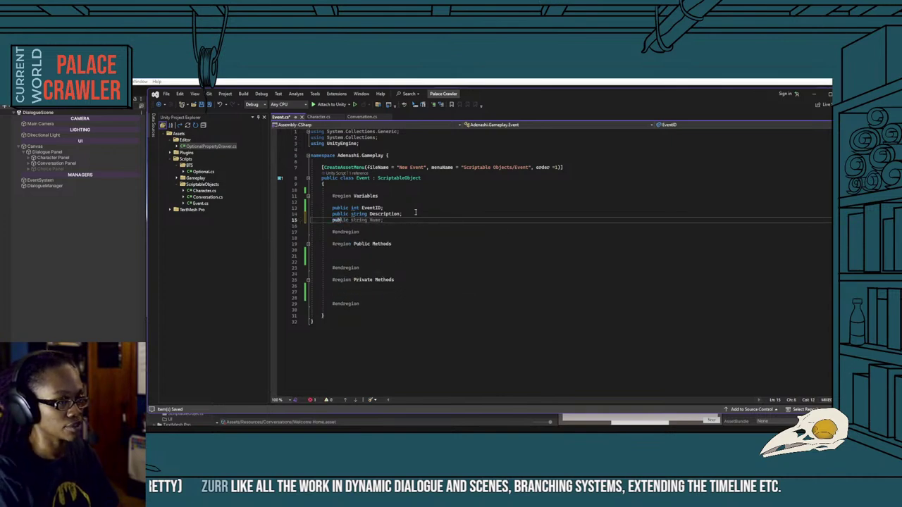
# Add a [System.Serializable] public struct CharacterEffects with an empty body below the Event class.
pyautogui.click(339, 315)
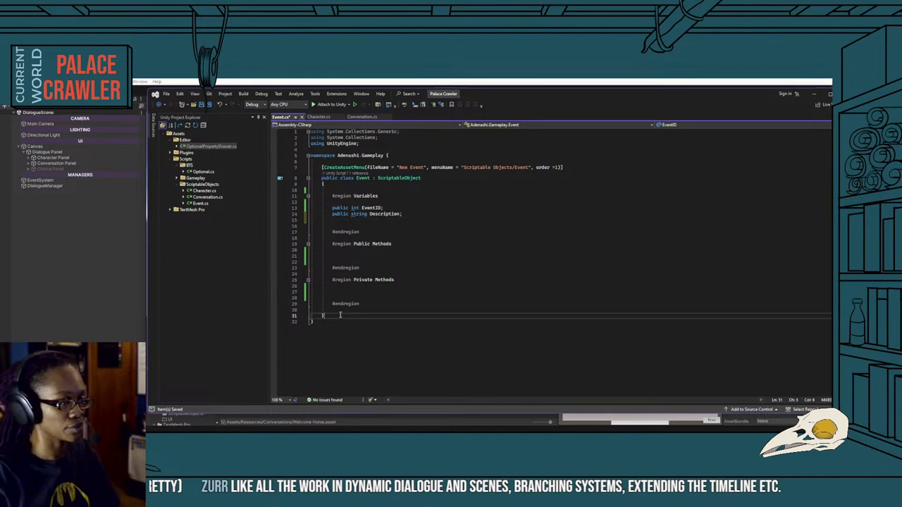
pyautogui.press('Return')
pyautogui.press('Return')
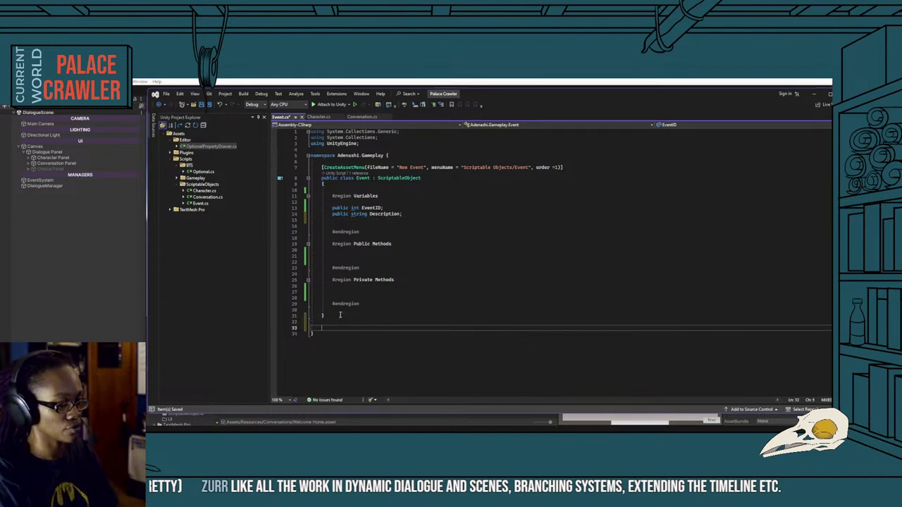
pyautogui.write('[System')
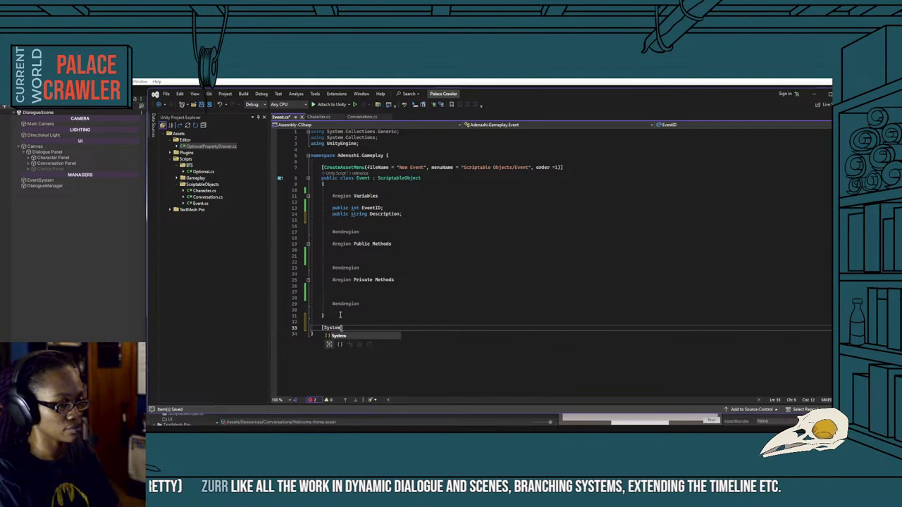
pyautogui.write('.Ser')
pyautogui.press('Tab')
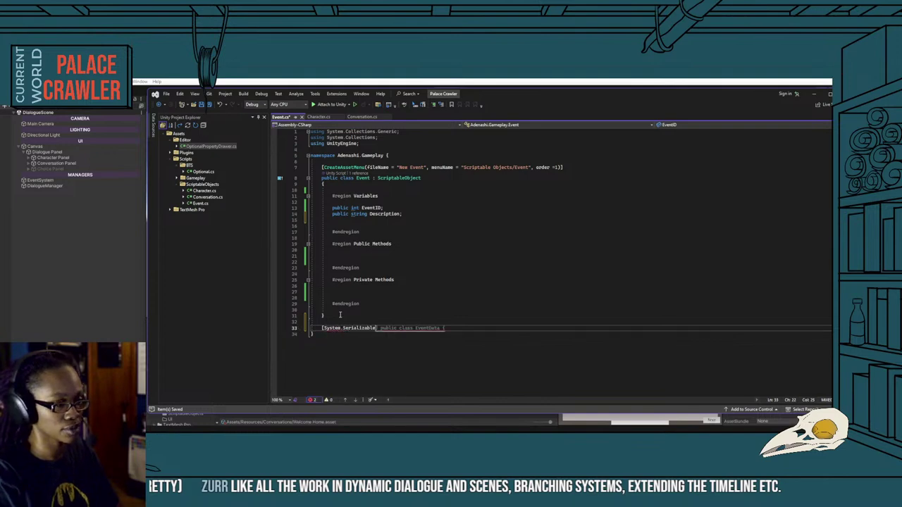
pyautogui.press('Return')
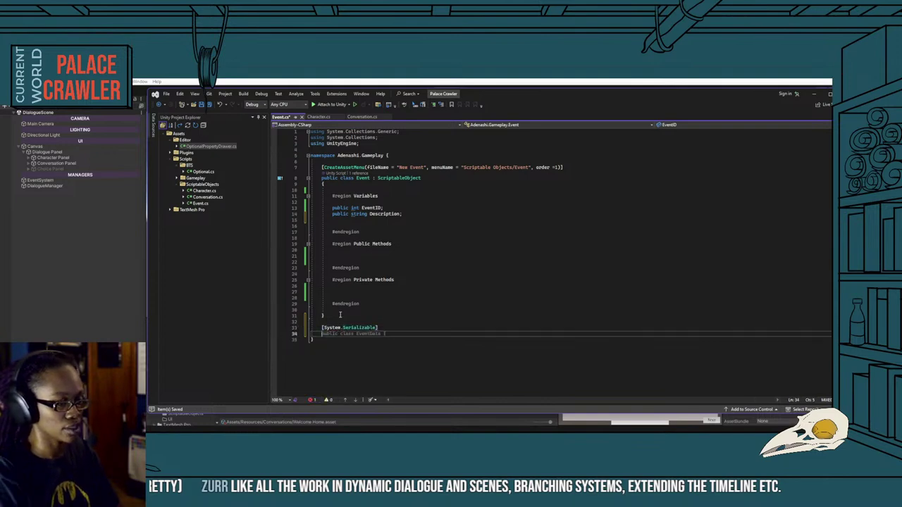
pyautogui.write('public struc')
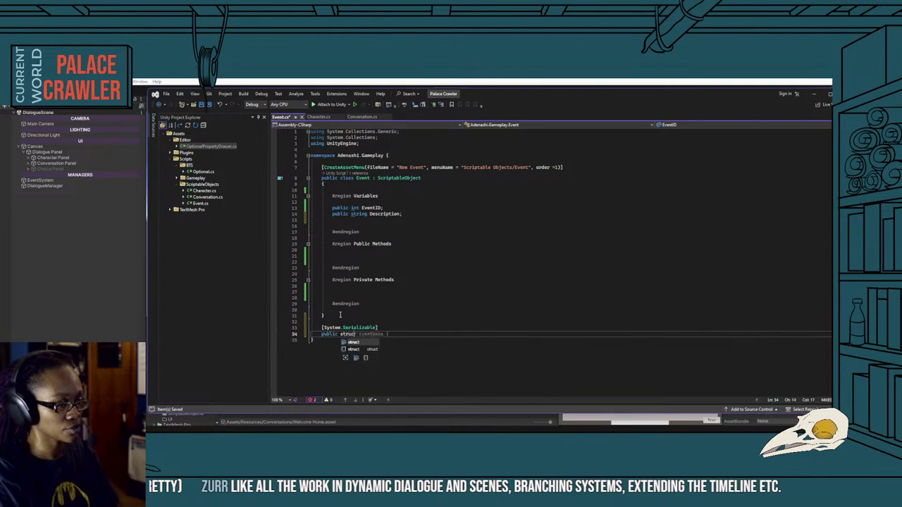
pyautogui.write('t Character')
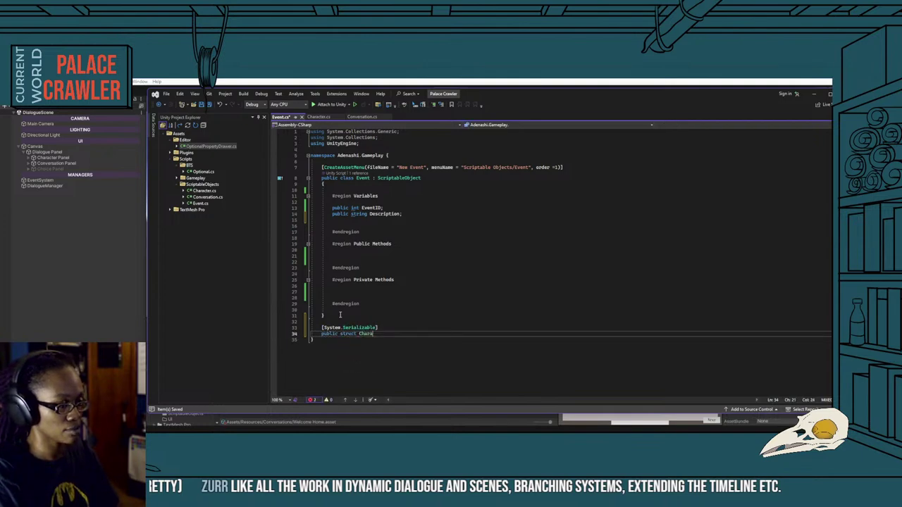
pyautogui.write('Effects')
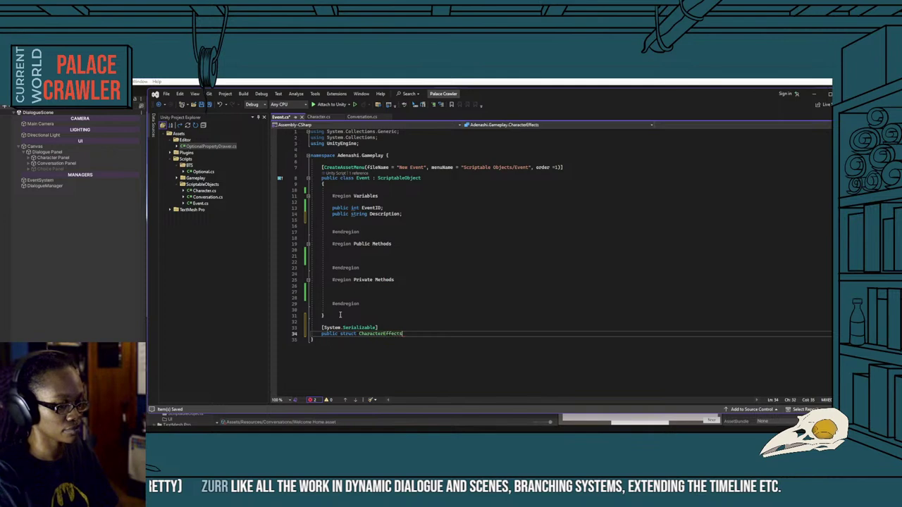
pyautogui.write(';')
pyautogui.press('BackSpace')
pyautogui.press('Return')
# Declare public int CurrencyChange and public float ReputationChange in CharacterEffects, then begin a third public field.
pyautogui.write('{')
pyautogui.press('Return')
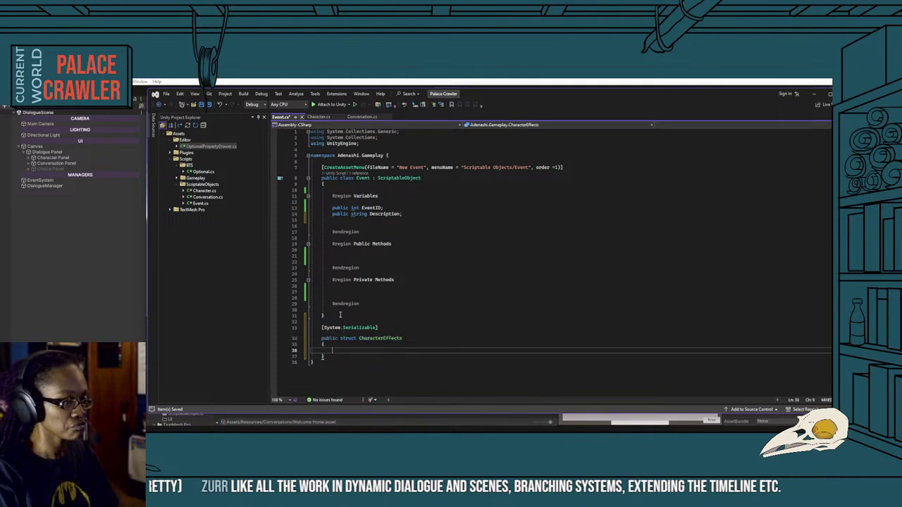
pyautogui.write('public')
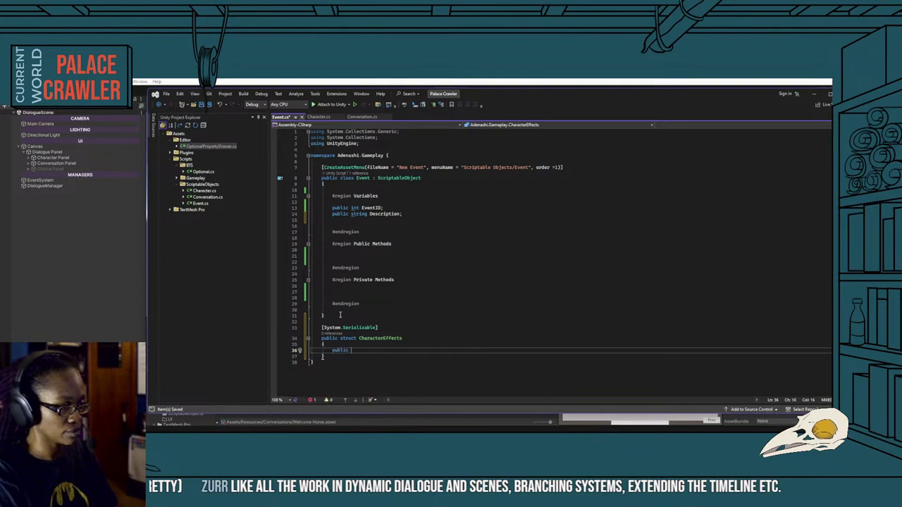
pyautogui.write(' b')
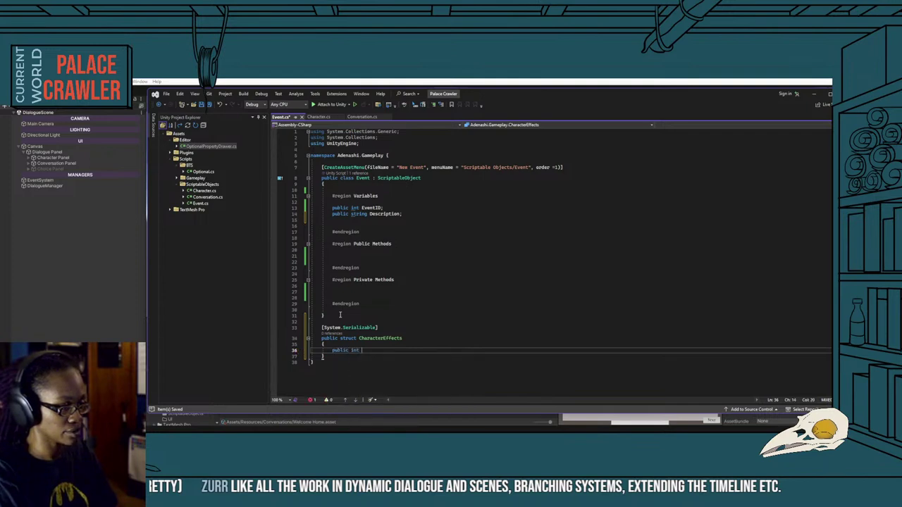
pyautogui.write('Currenc')
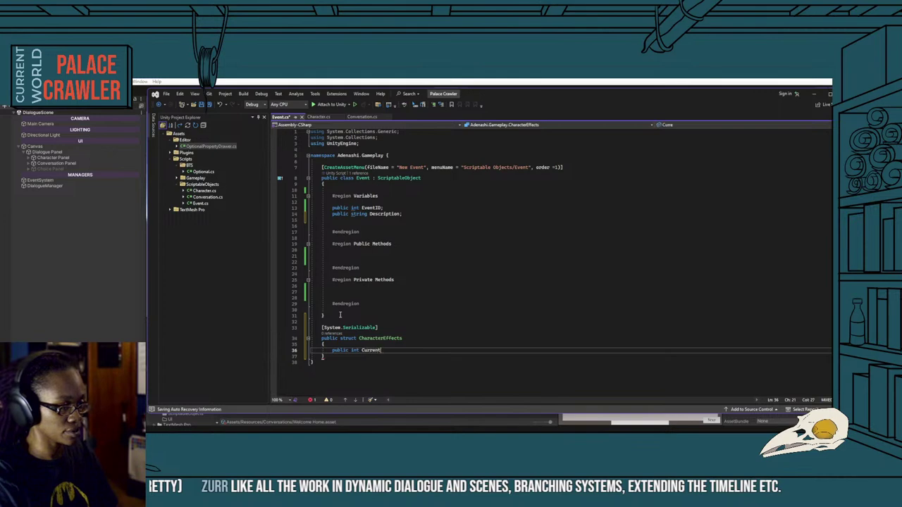
pyautogui.write('yChange')
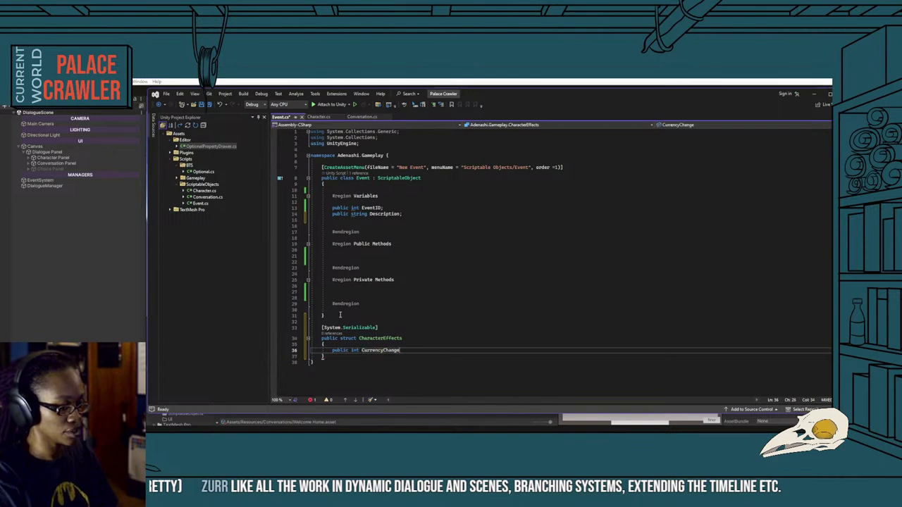
pyautogui.write(';')
pyautogui.press('Return')
pyautogui.write('public int')
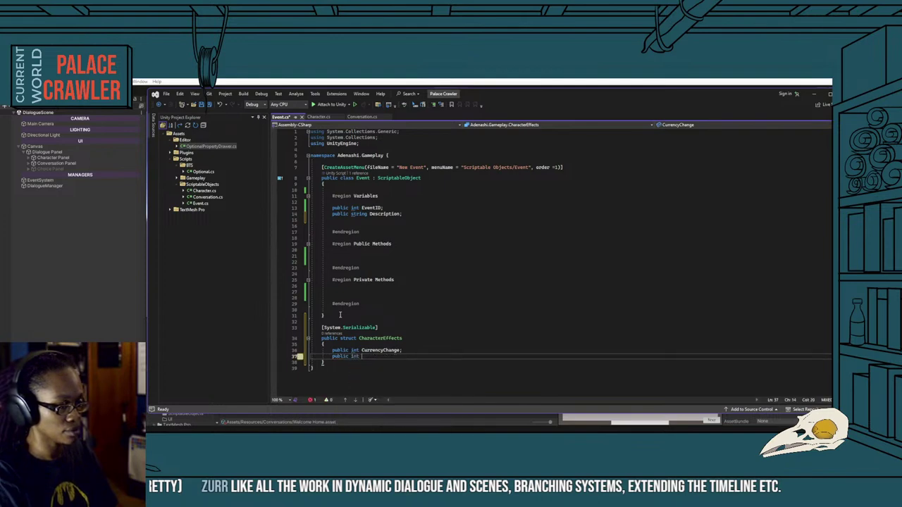
pyautogui.press('BackSpace')
pyautogui.press('BackSpace')
pyautogui.press('BackSpace')
pyautogui.write('float R')
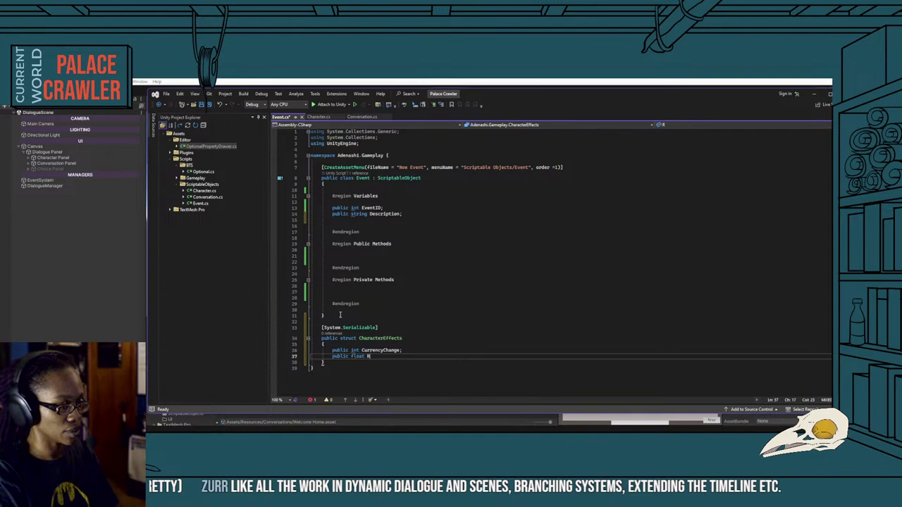
pyautogui.write('epu')
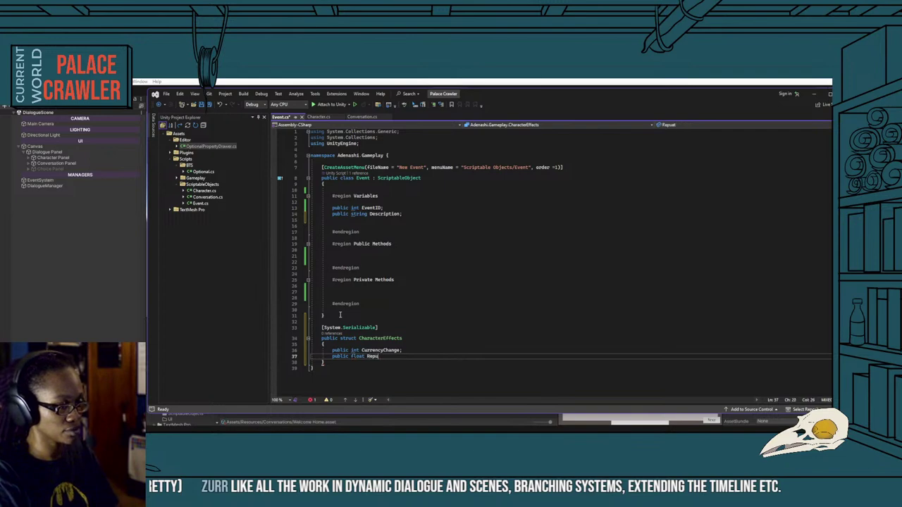
pyautogui.write('tationChange')
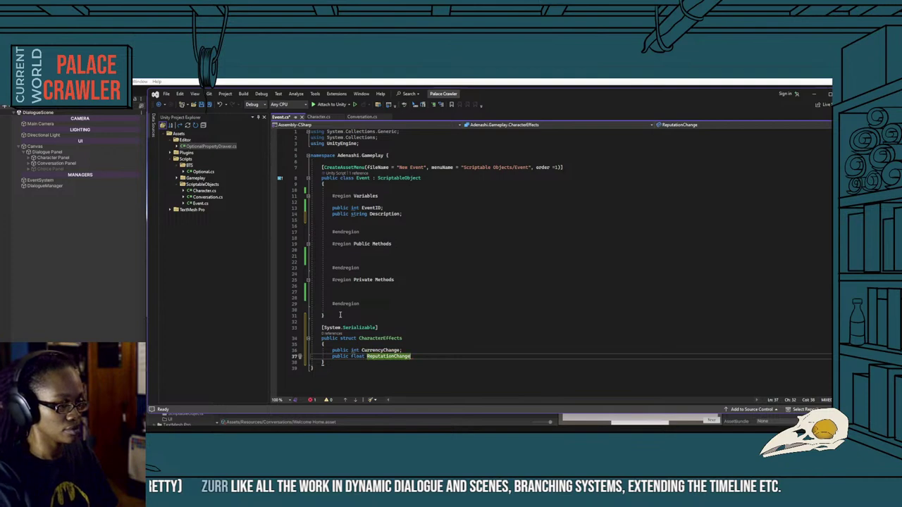
pyautogui.write(';')
pyautogui.press('Return')
pyautogui.write('ublic')
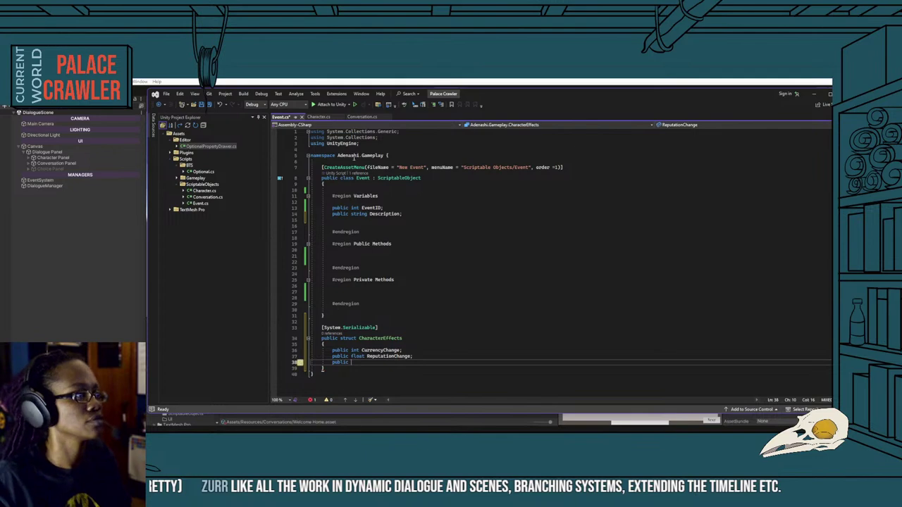
# Rename ReputationChange to StatusChange to match the Choice struct in Conversation.cs.
pyautogui.click(361, 117)
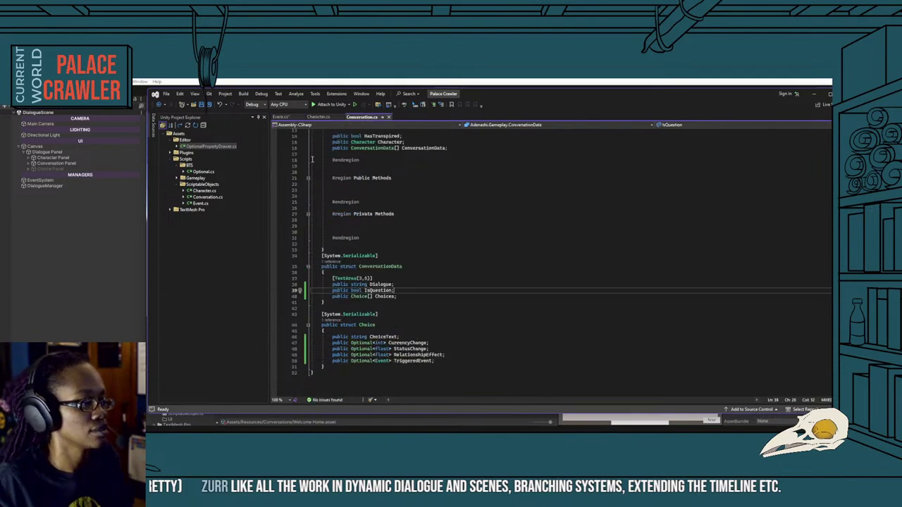
pyautogui.click(282, 117)
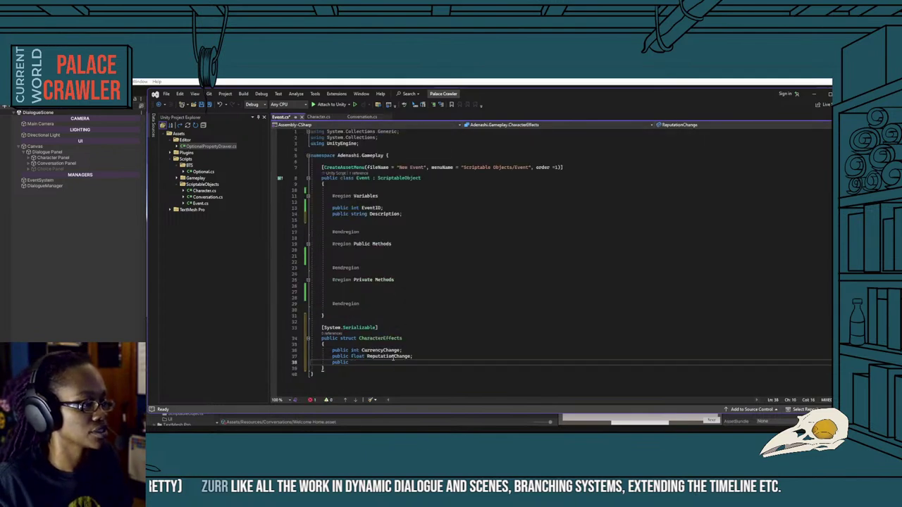
pyautogui.moveTo(393, 358); pyautogui.dragTo(367, 357)
pyautogui.press('BackSpace')
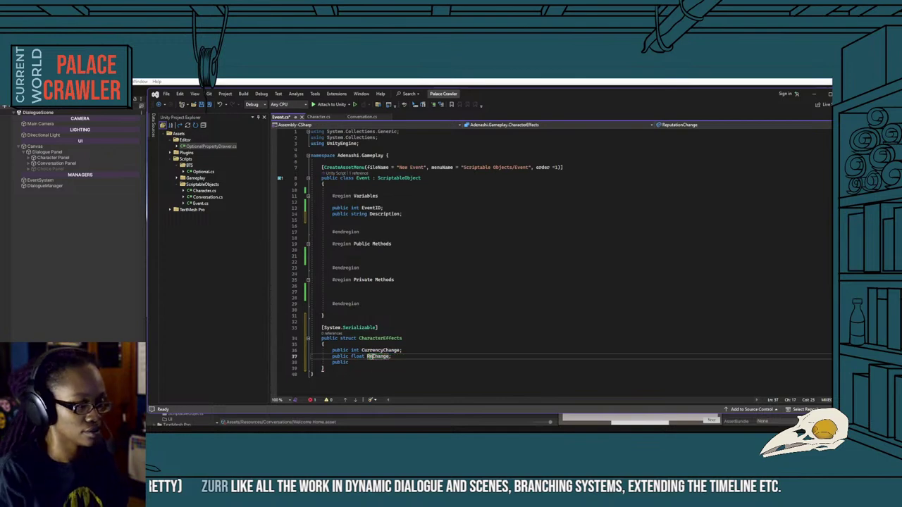
pyautogui.write('Stat')
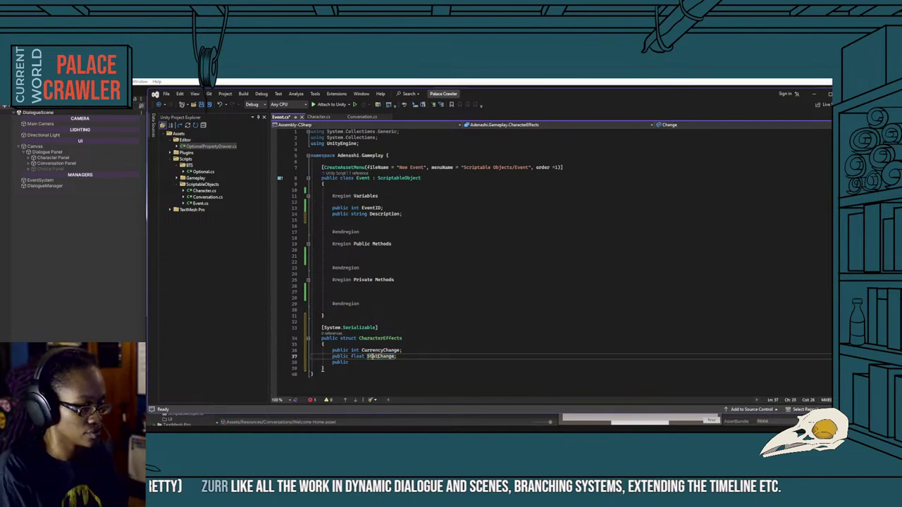
pyautogui.write('us')
pyautogui.press('Down')
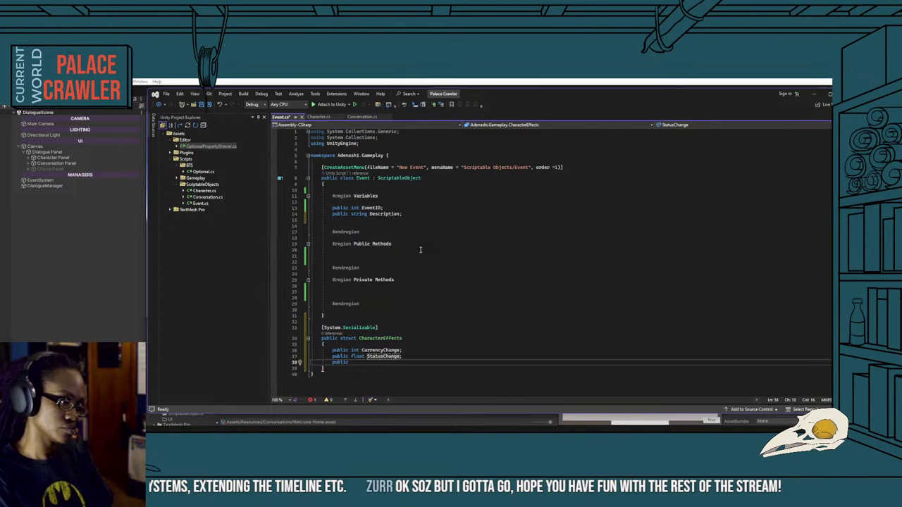
# Delete the partial 'public' keyword on line 38 of CharacterEffects.
pyautogui.press('BackSpace')
pyautogui.press('BackSpace')
pyautogui.press('BackSpace')
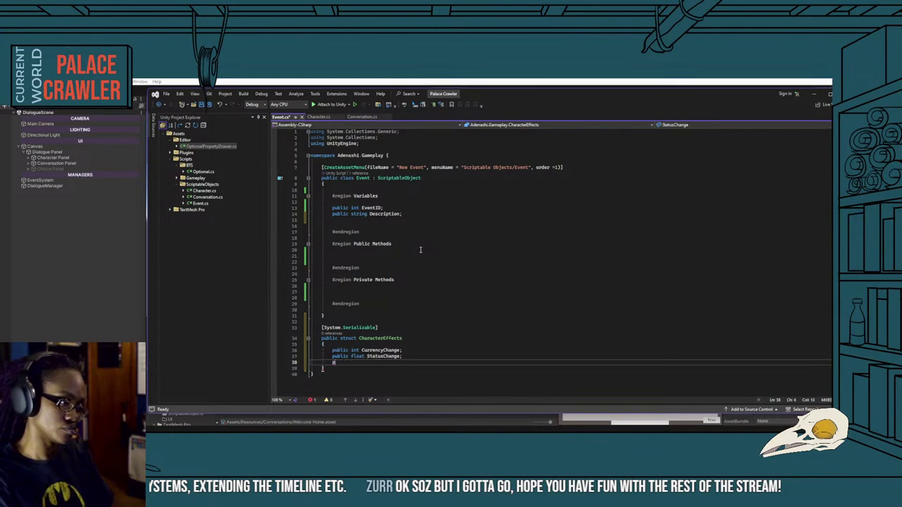
pyautogui.press('BackSpace')
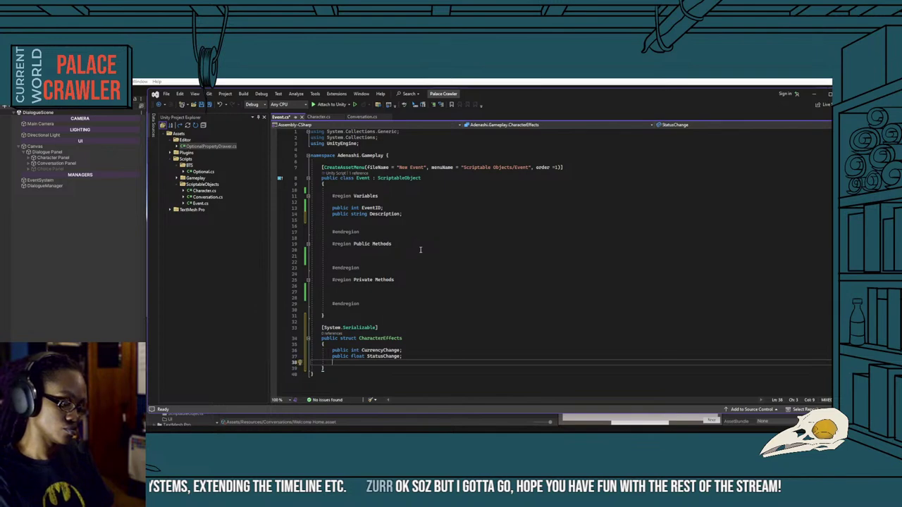
# Add a public List<Character> AffectedCharacters field to the CharacterEffects struct.
pyautogui.write('public ')
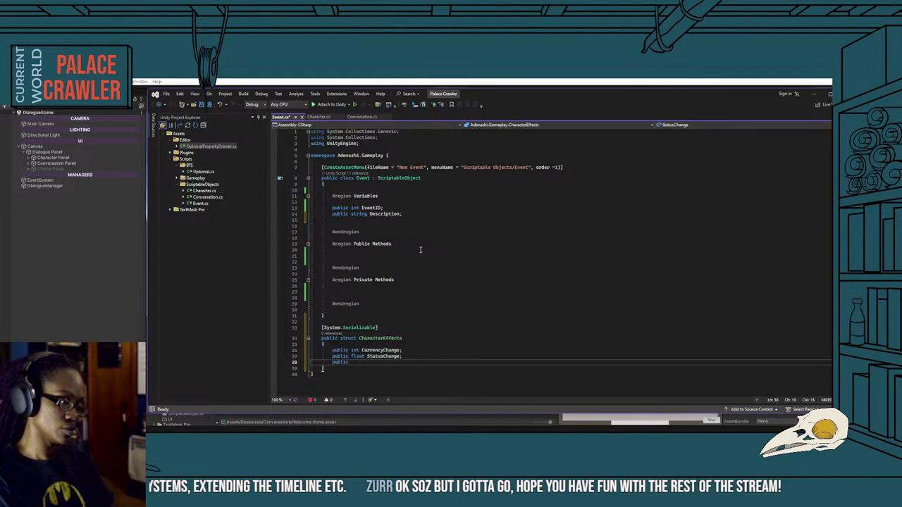
pyautogui.write('Character')
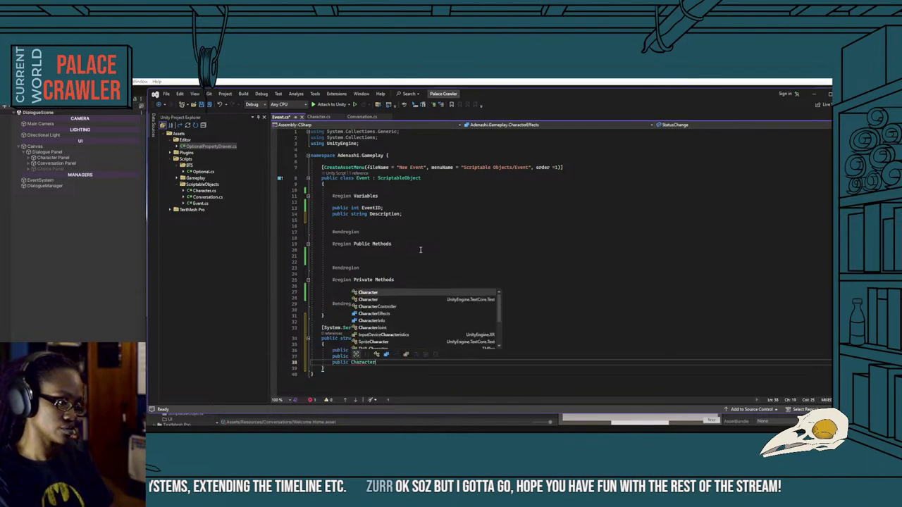
pyautogui.write(' Affect')
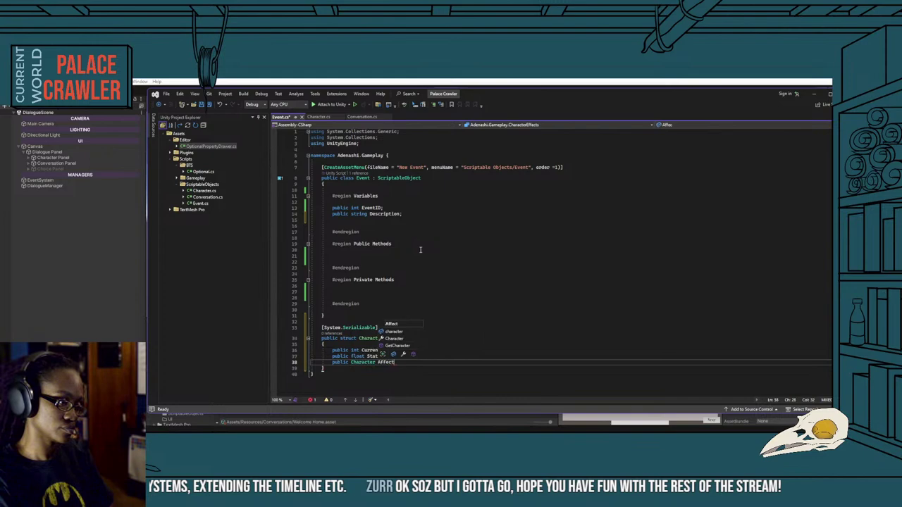
pyautogui.write('edCharacter')
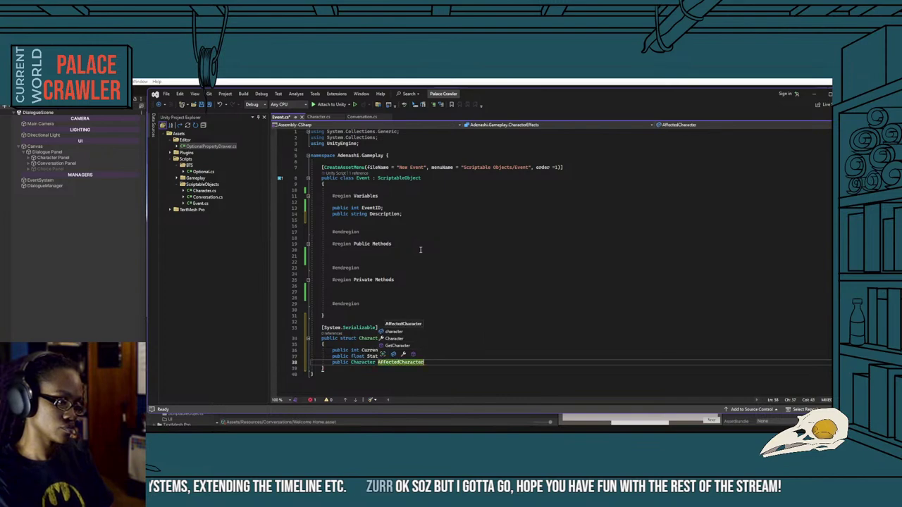
pyautogui.click(376, 362)
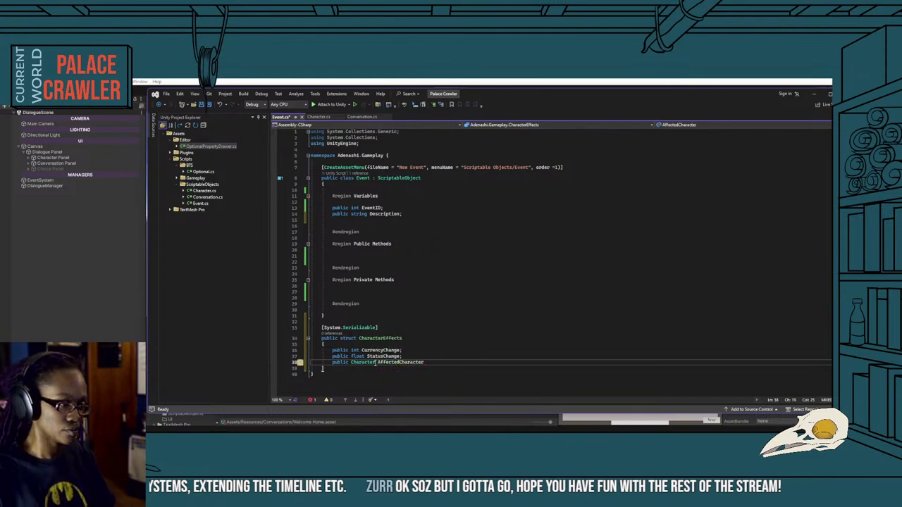
pyautogui.write('[]')
pyautogui.click(460, 366)
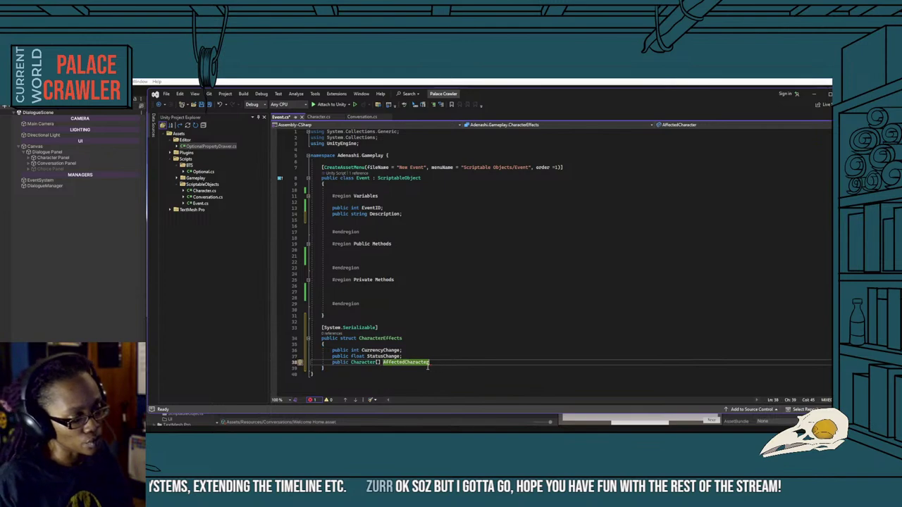
pyautogui.click(382, 364)
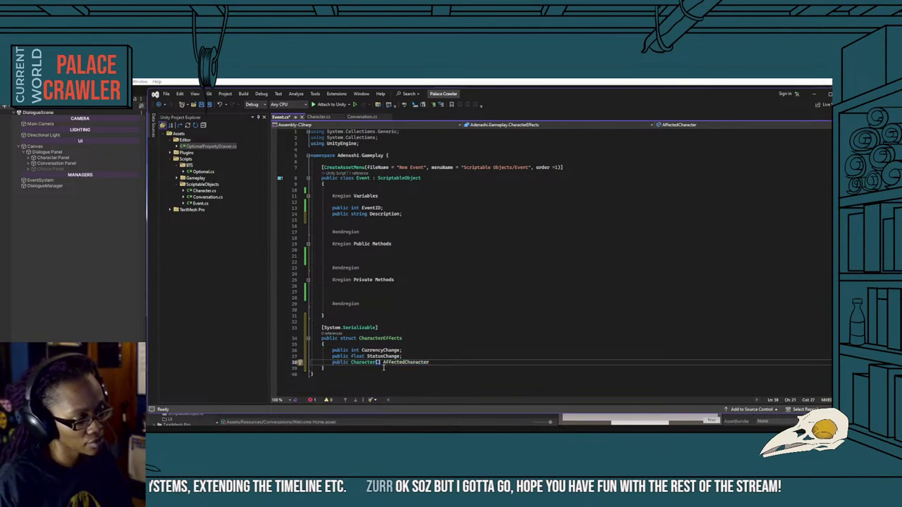
pyautogui.moveTo(381, 364); pyautogui.dragTo(351, 363)
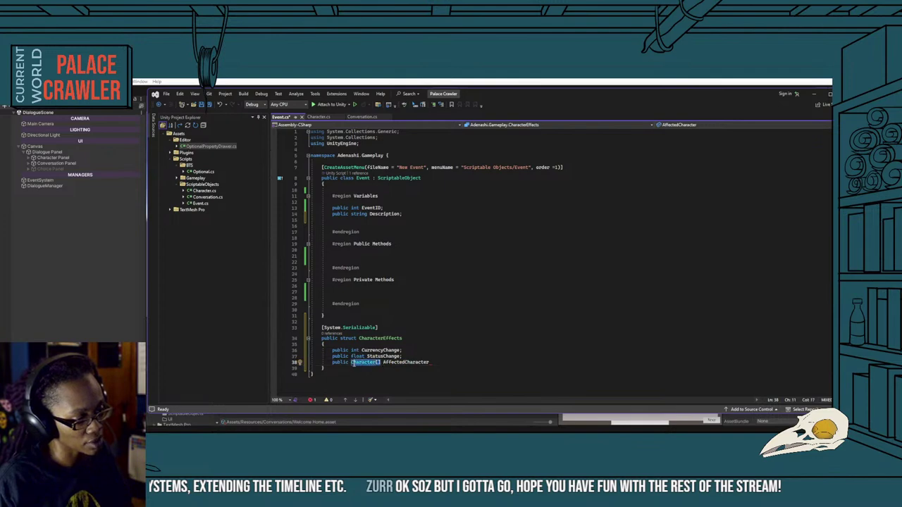
pyautogui.write('List<')
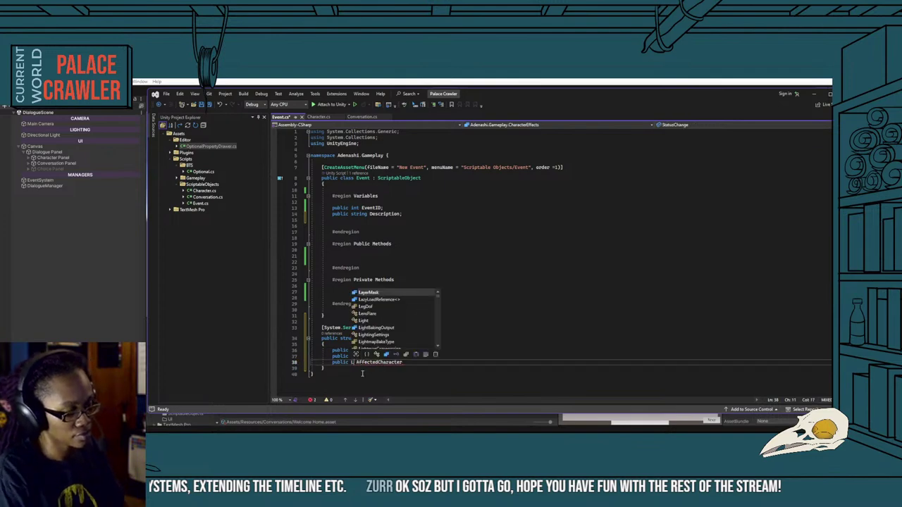
pyautogui.write('Character>')
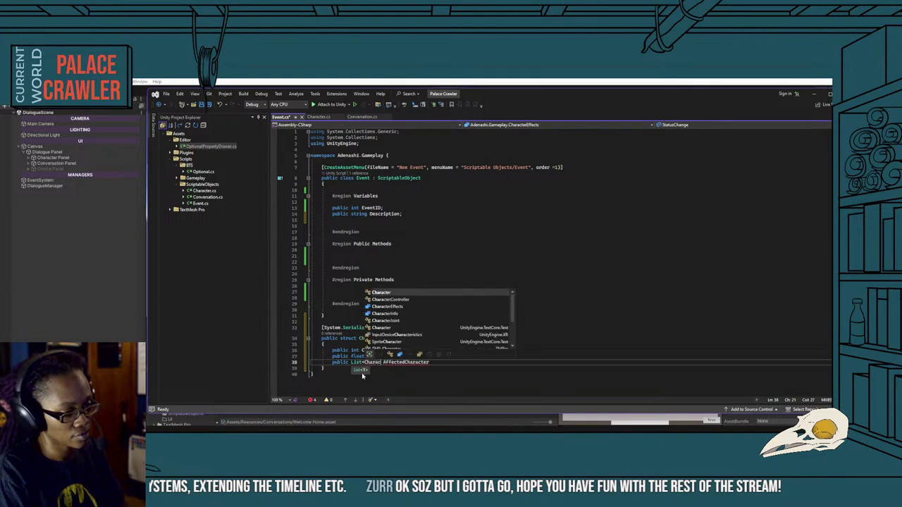
pyautogui.click(440, 362)
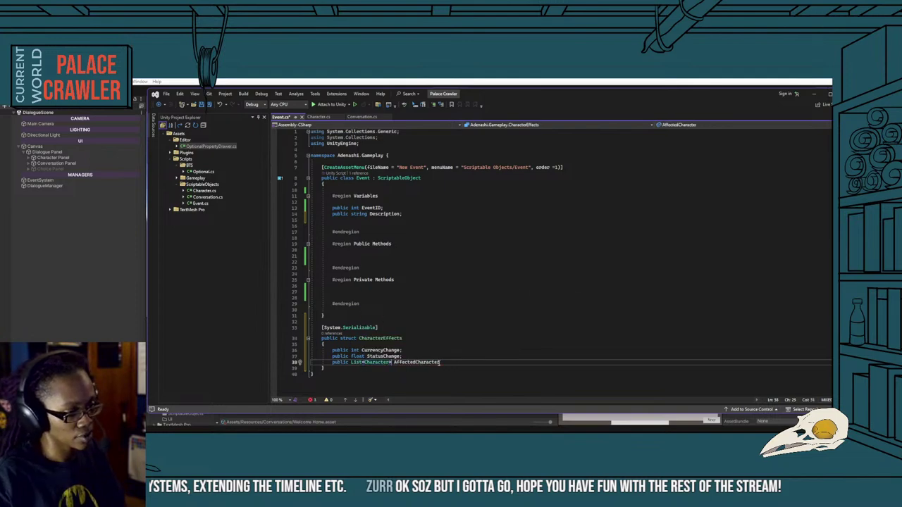
pyautogui.write('s;')
pyautogui.press('Return')
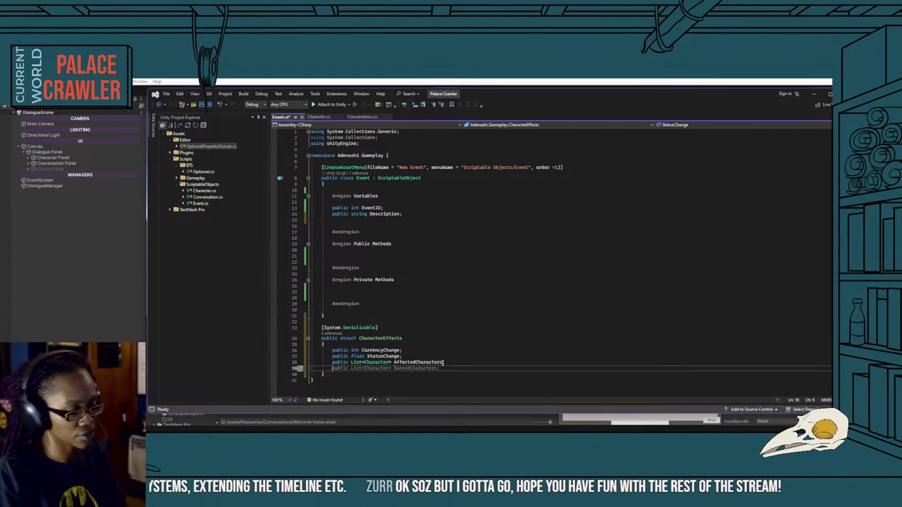
# Inspect the Character type on the AffectedCharacters line, then switch to Character.cs.
pyautogui.scroll(-2, 334, 344)
pyautogui.click(358, 336)
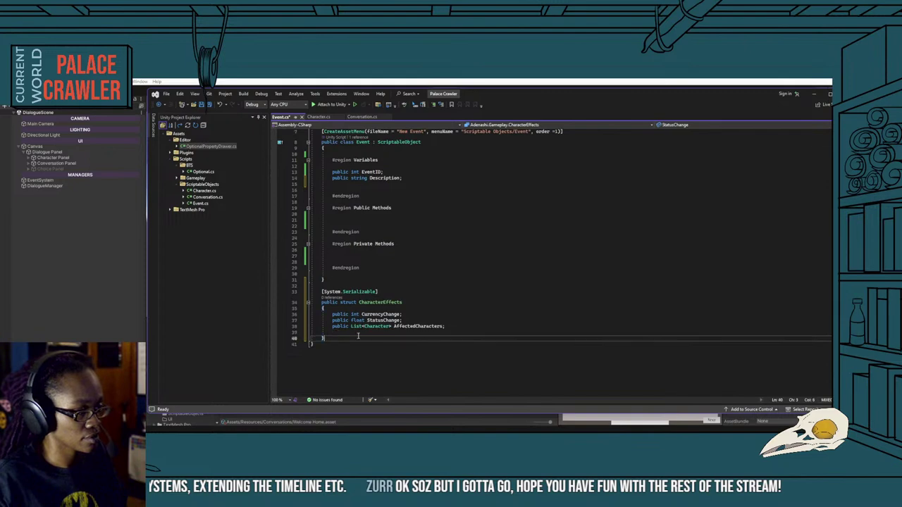
pyautogui.click(446, 327)
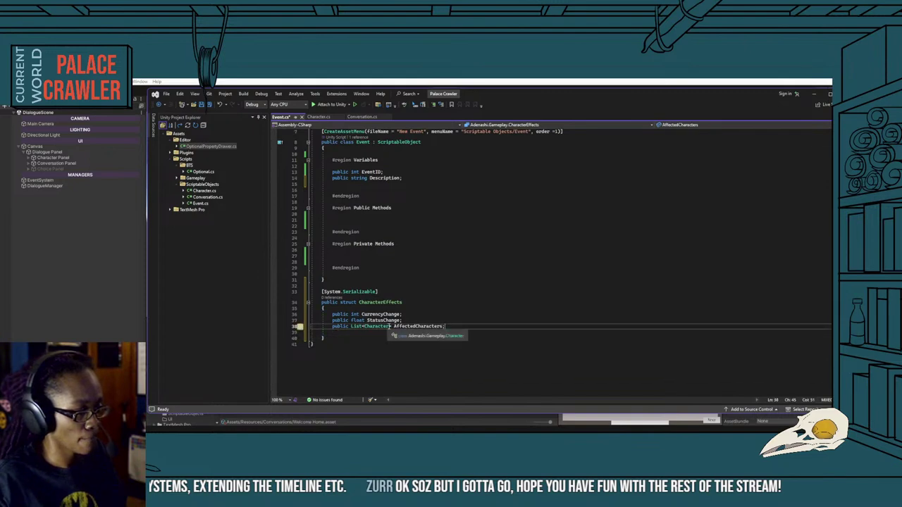
pyautogui.moveTo(390, 326); pyautogui.dragTo(365, 327)
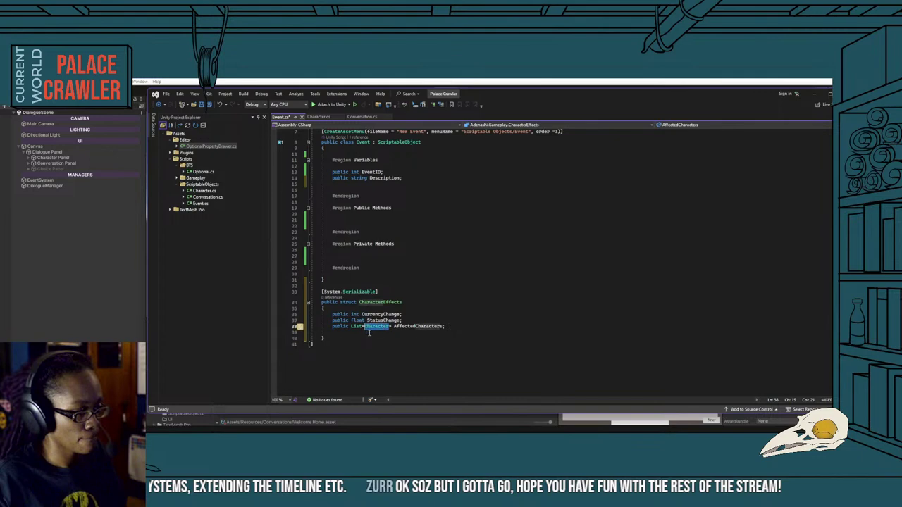
pyautogui.click(368, 332)
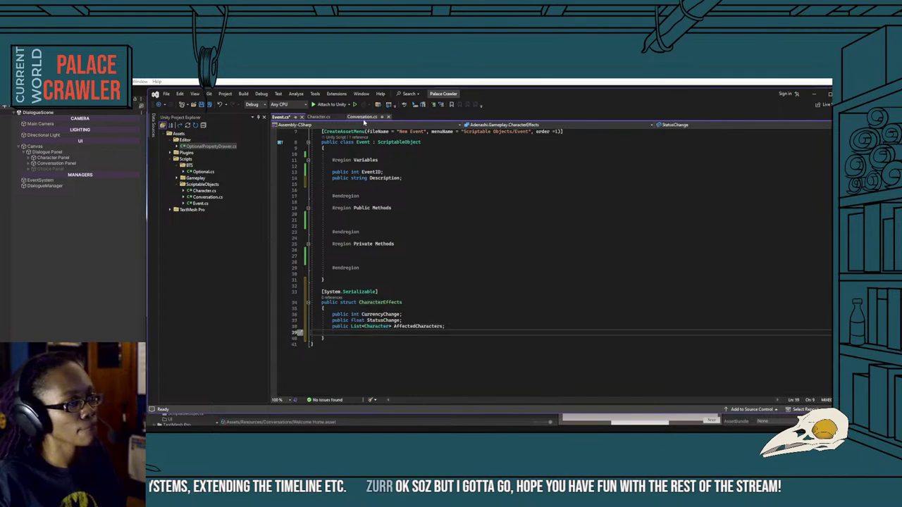
pyautogui.click(318, 116)
# Add a [System.Serializable] public struct EventEffects below the Character class.
pyautogui.scroll(-3, 379, 353)
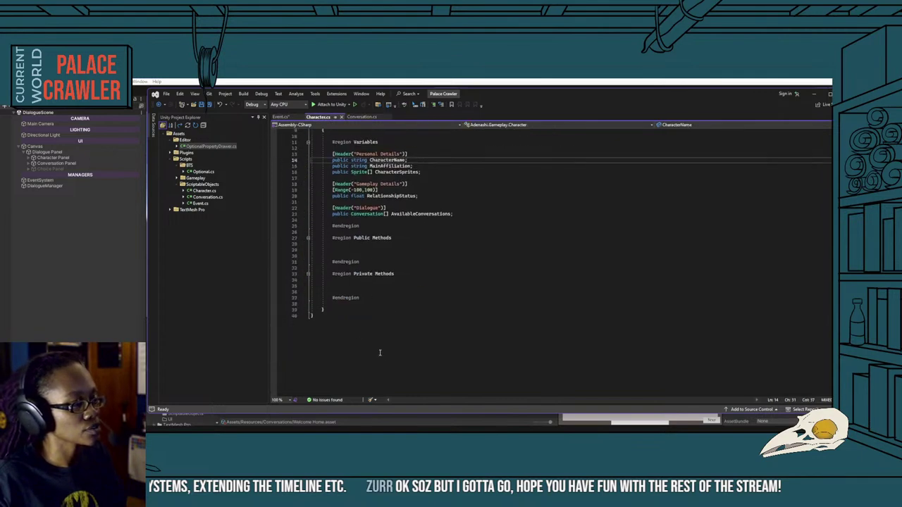
pyautogui.click(346, 313)
pyautogui.press('Return')
pyautogui.press('Return')
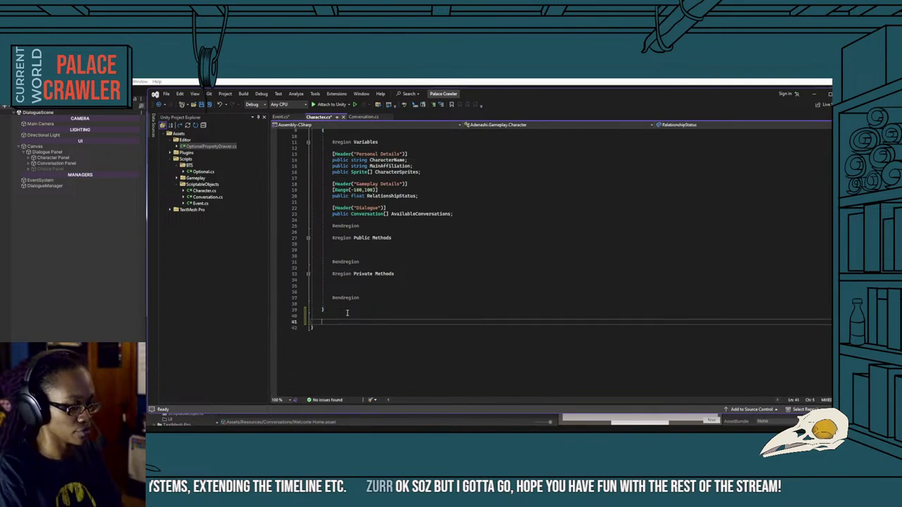
pyautogui.write('[S')
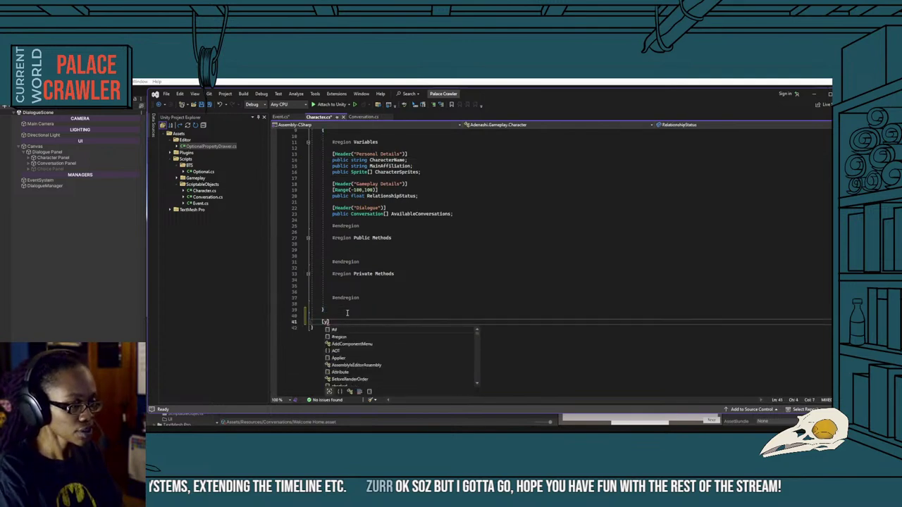
pyautogui.write('ystem')
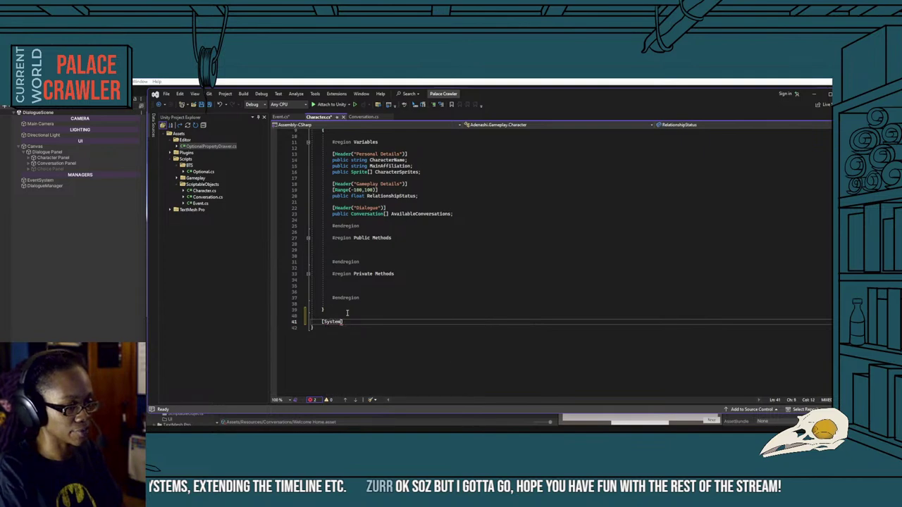
pyautogui.write('.Ser')
pyautogui.press('Tab')
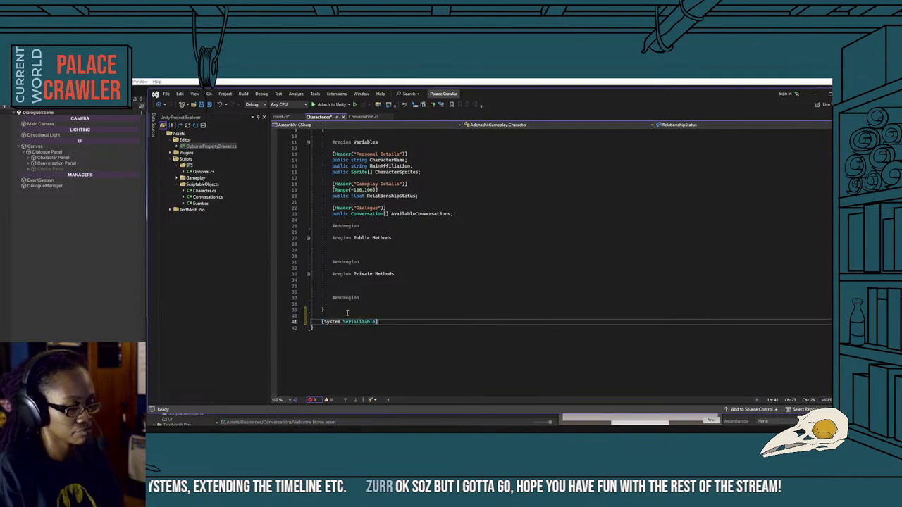
pyautogui.press('Return')
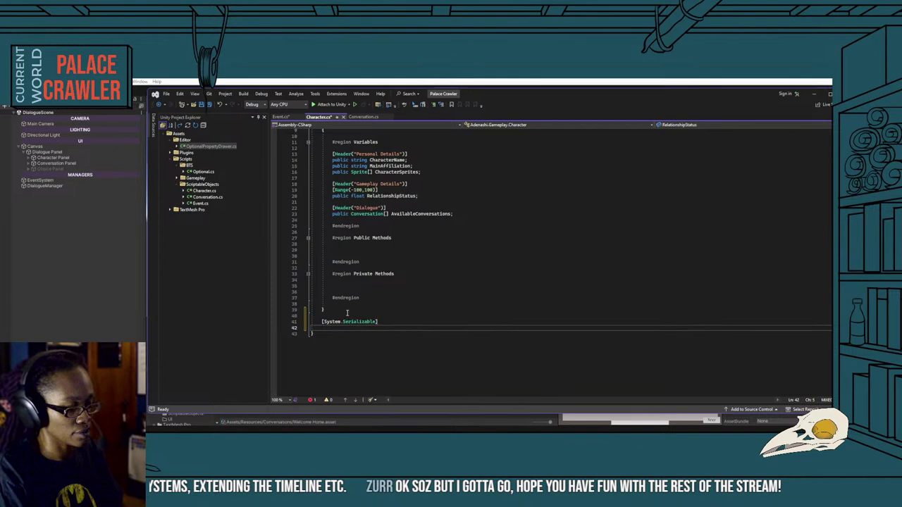
pyautogui.write('public struc')
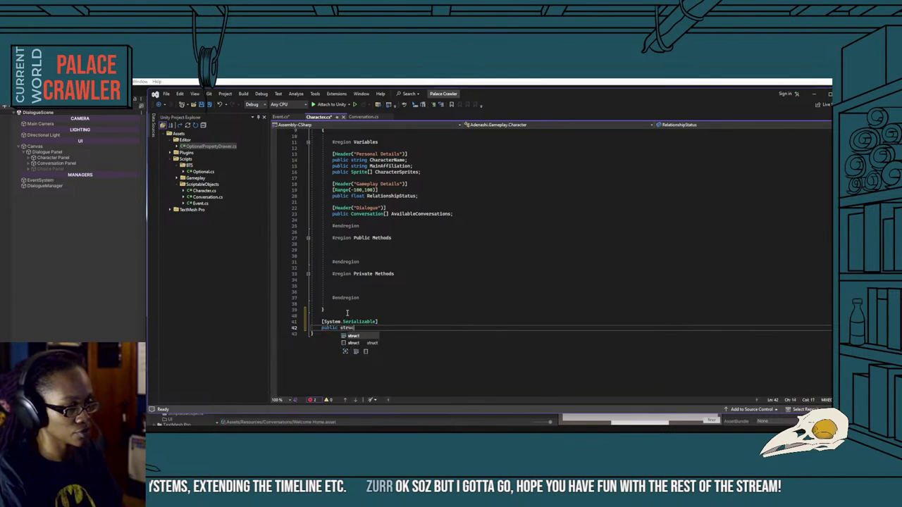
pyautogui.write('t EventE')
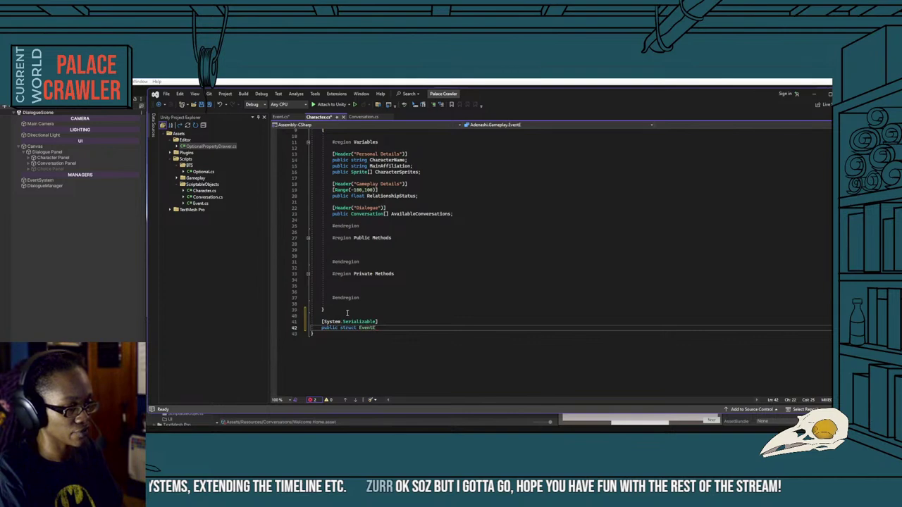
pyautogui.write('ffects')
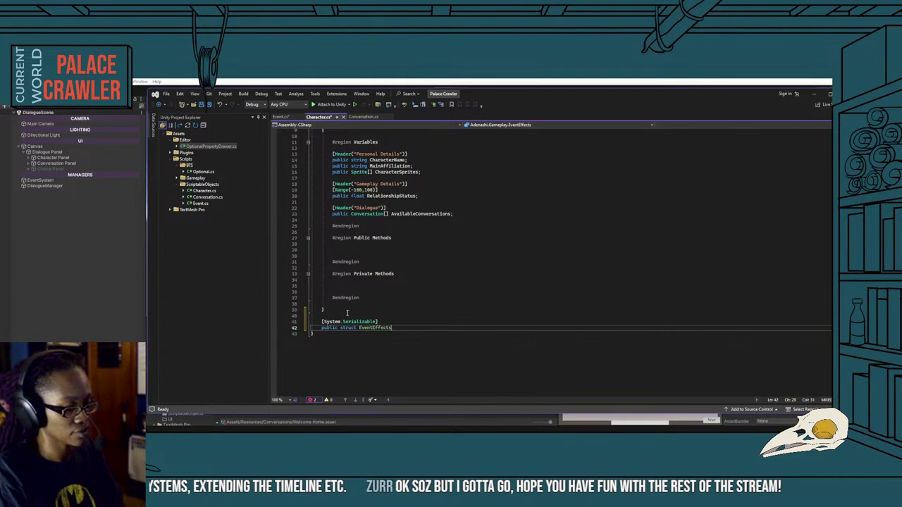
pyautogui.write('{')
pyautogui.press('Return')
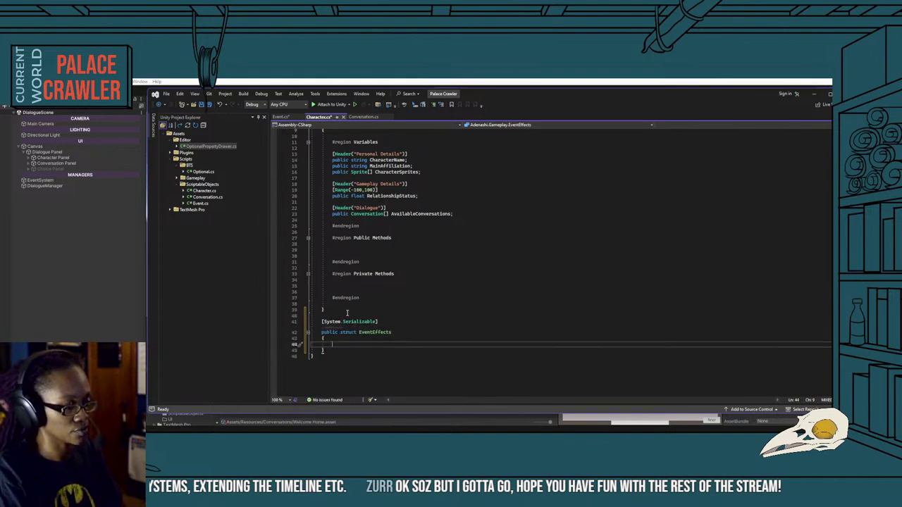
# Declare public Character Character; inside EventEffects and begin another public field.
pyautogui.write('public Cha')
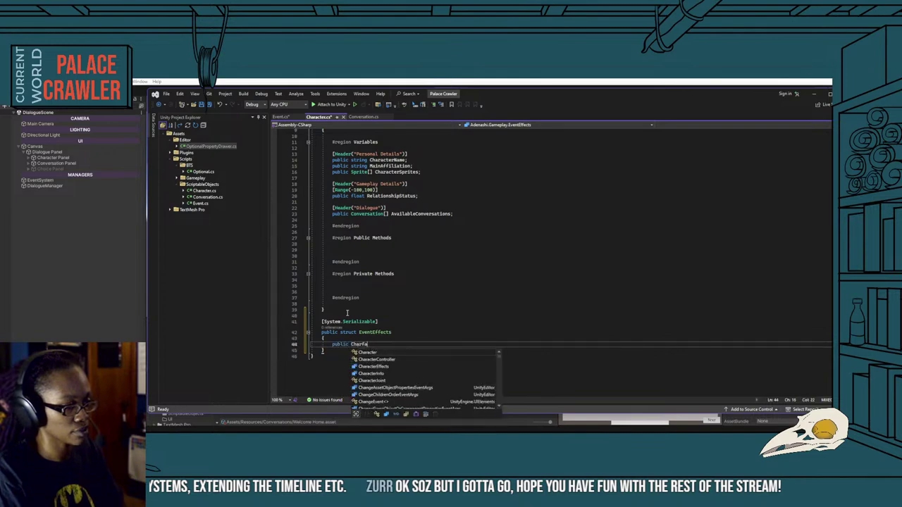
pyautogui.write('racter')
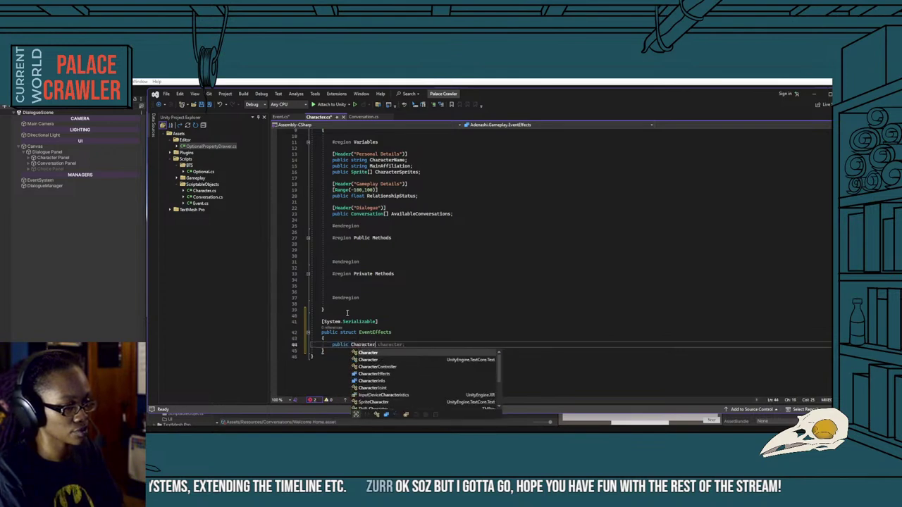
pyautogui.write(' Chara')
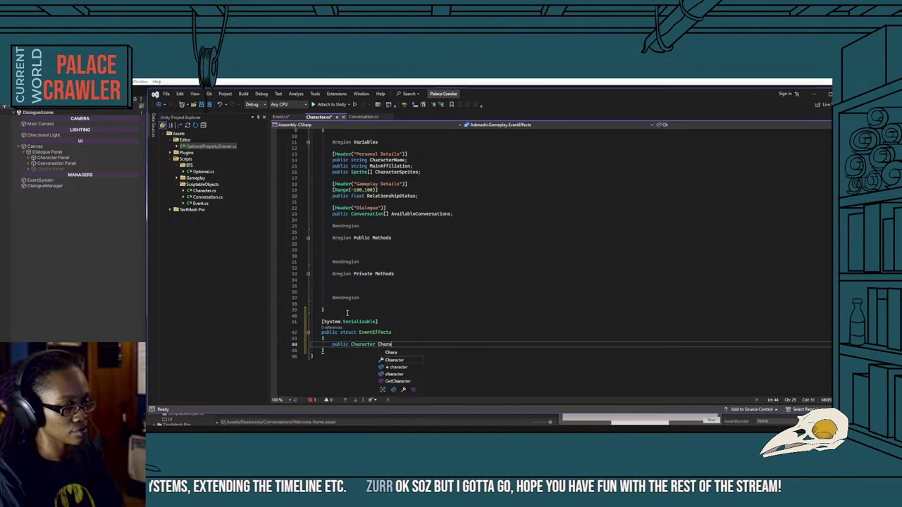
pyautogui.write('cter;')
pyautogui.press('Return')
pyautogui.write('public ')
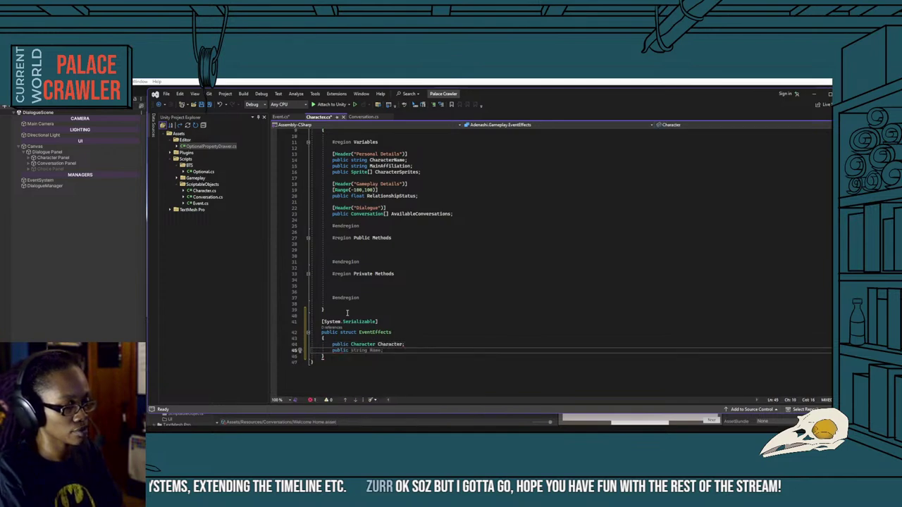
pyautogui.write('in')
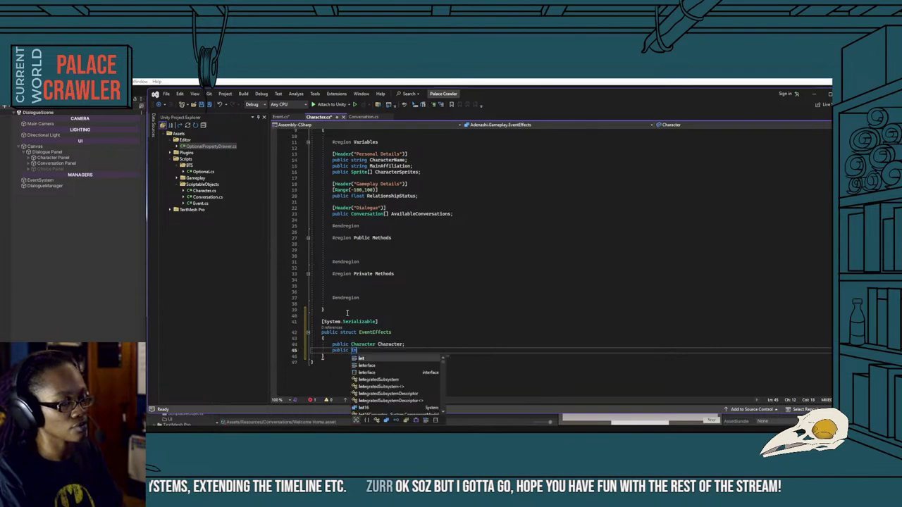
# Add public float RelationshipChange; to EventEffects and begin a third field line.
pyautogui.press('BackSpace')
pyautogui.press('BackSpace')
pyautogui.write('float Re')
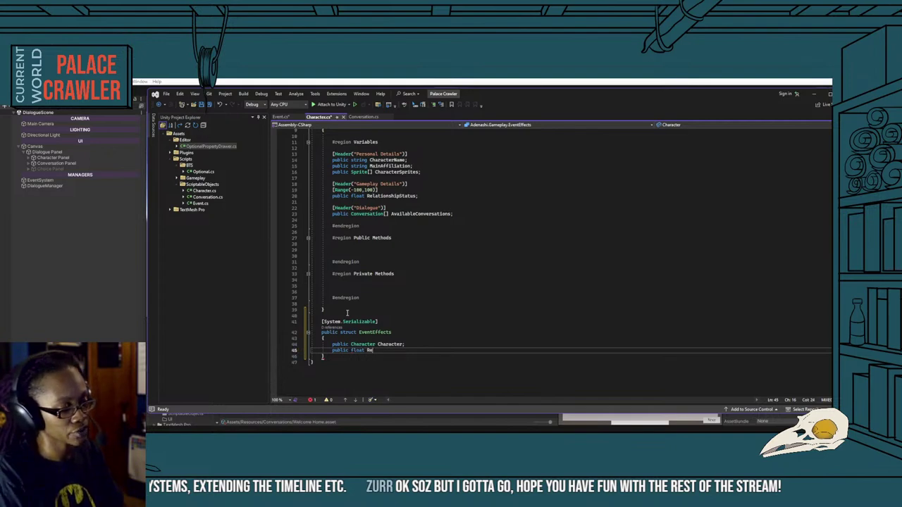
pyautogui.write('lationshipChange;')
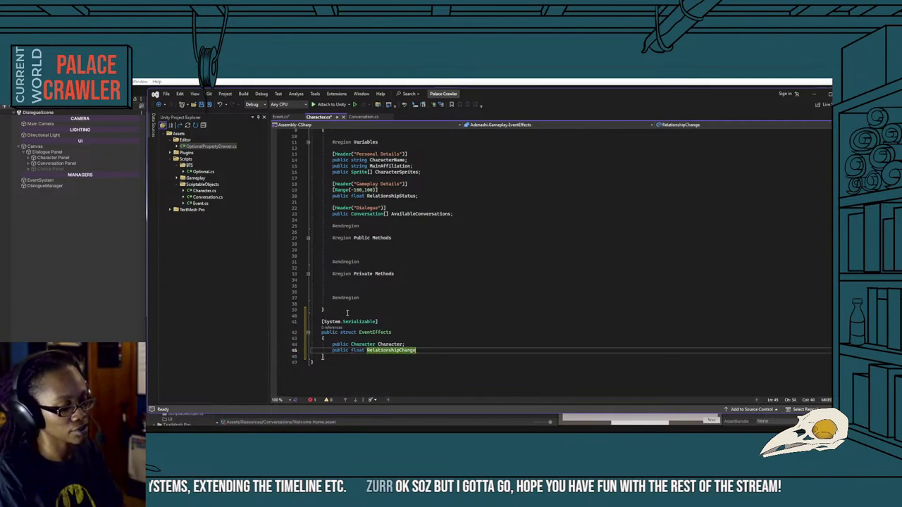
pyautogui.press('Return')
pyautogui.write('pu')
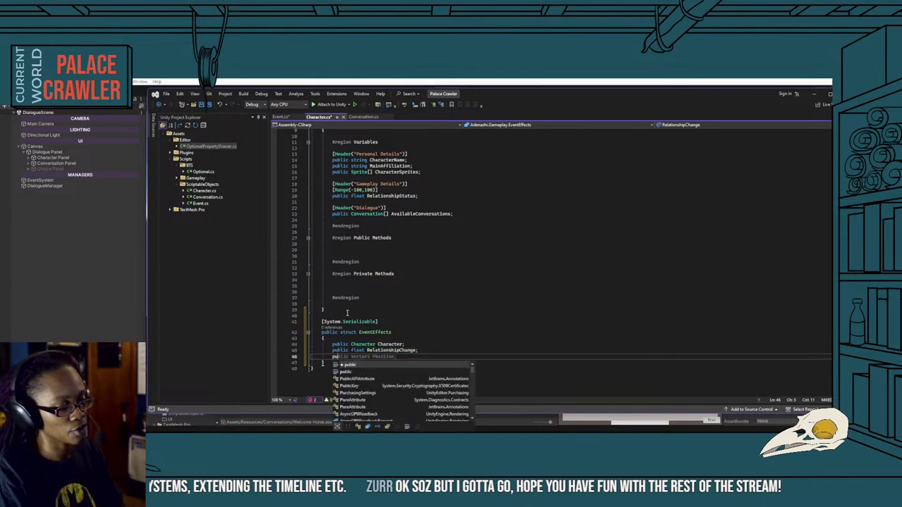
pyautogui.write('blic')
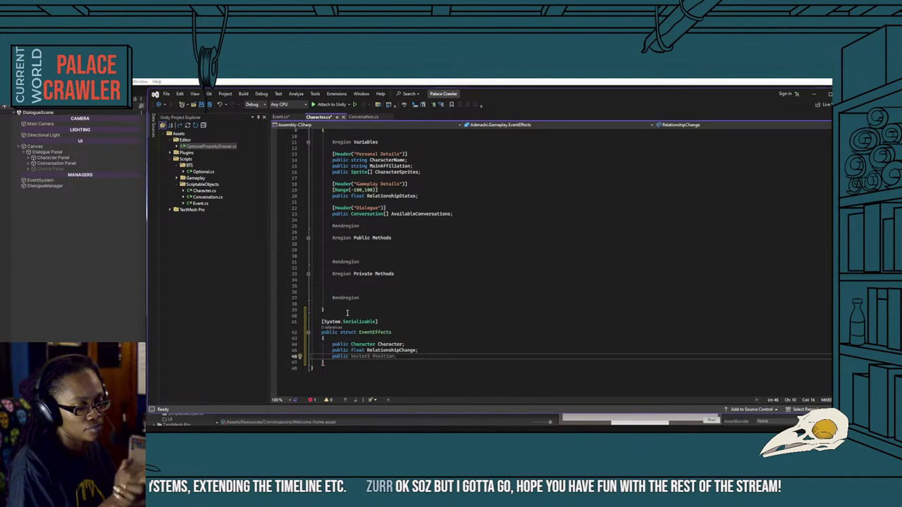
pyautogui.press('BackSpace')
pyautogui.press('BackSpace')
pyautogui.press('BackSpace')
pyautogui.press('BackSpace')
pyautogui.press('BackSpace')
pyautogui.press('BackSpace')
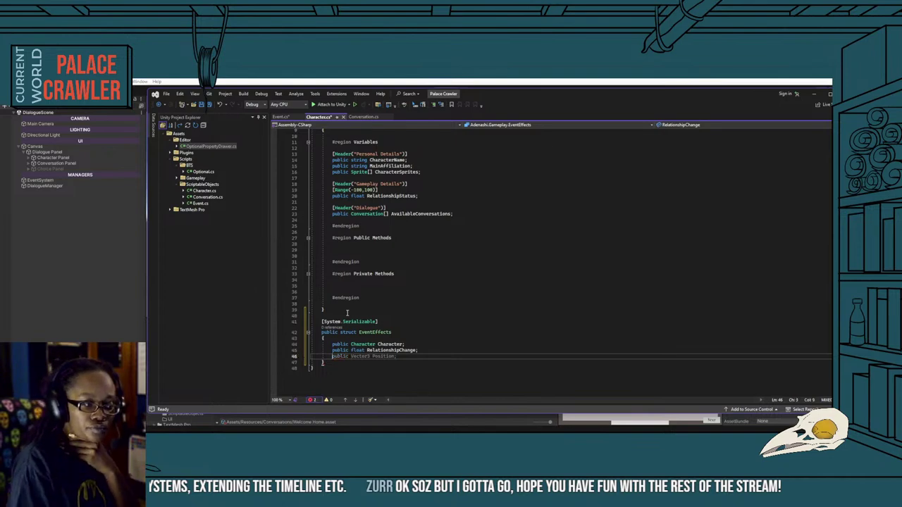
# Save Character.cs with the caret back inside the EventEffects struct.
pyautogui.click(435, 320)
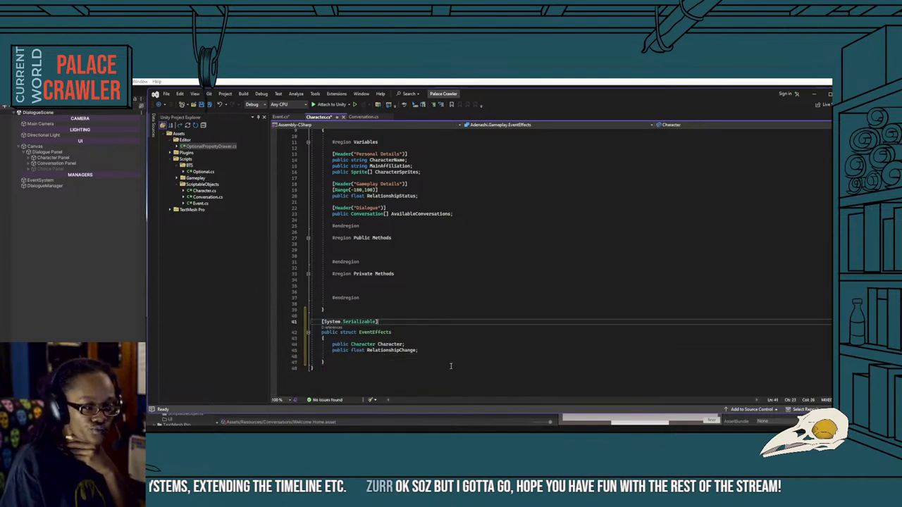
pyautogui.click(400, 356)
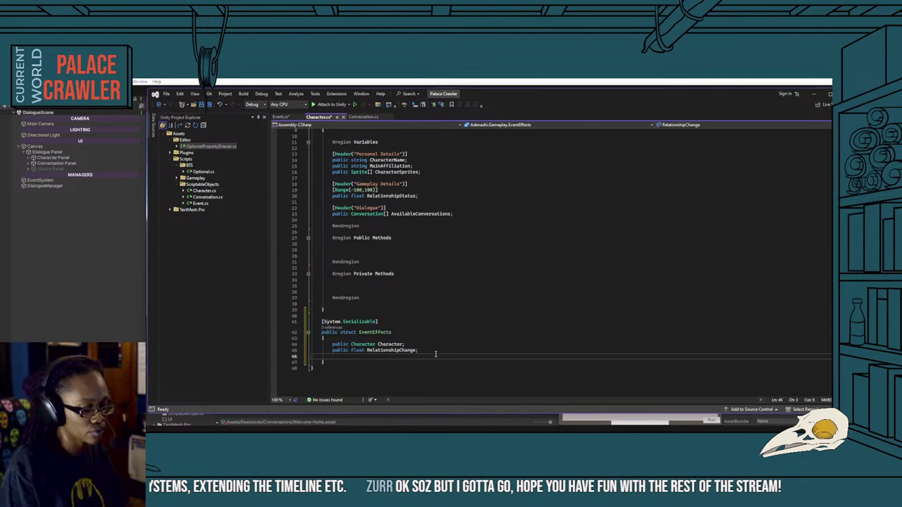
pyautogui.hotkey('ctrl', 's')
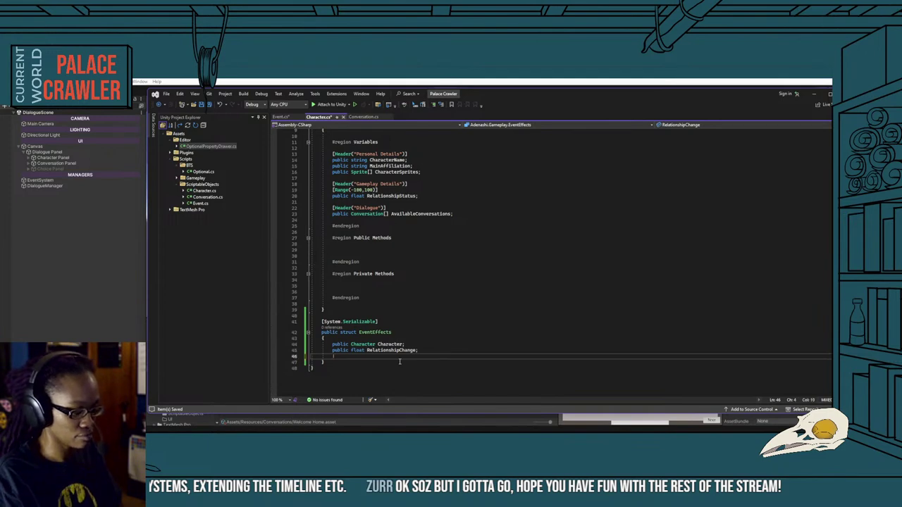
# Write a comment in EventEffects ending 'because of the event', then bring up Event.cs.
pyautogui.write('[Ra')
pyautogui.press('BackSpace')
pyautogui.press('BackSpace')
pyautogui.press('BackSpace')
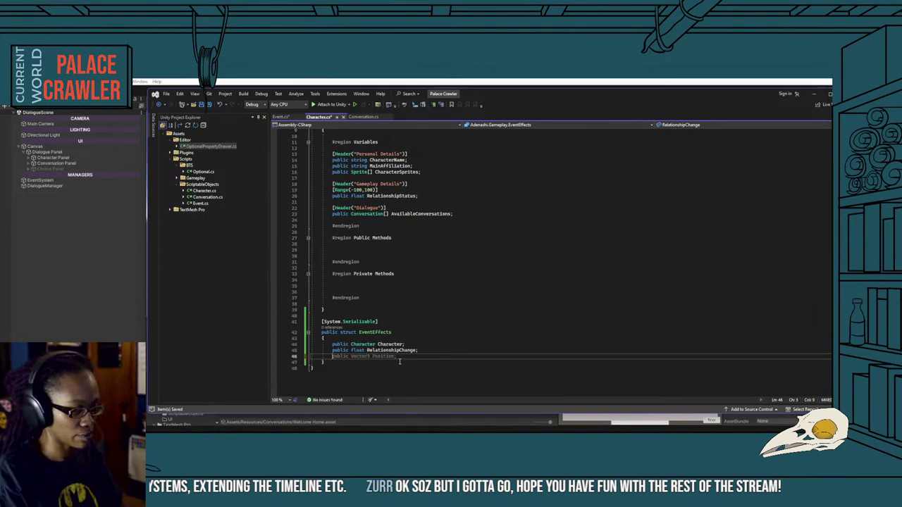
pyautogui.write('// Ne')
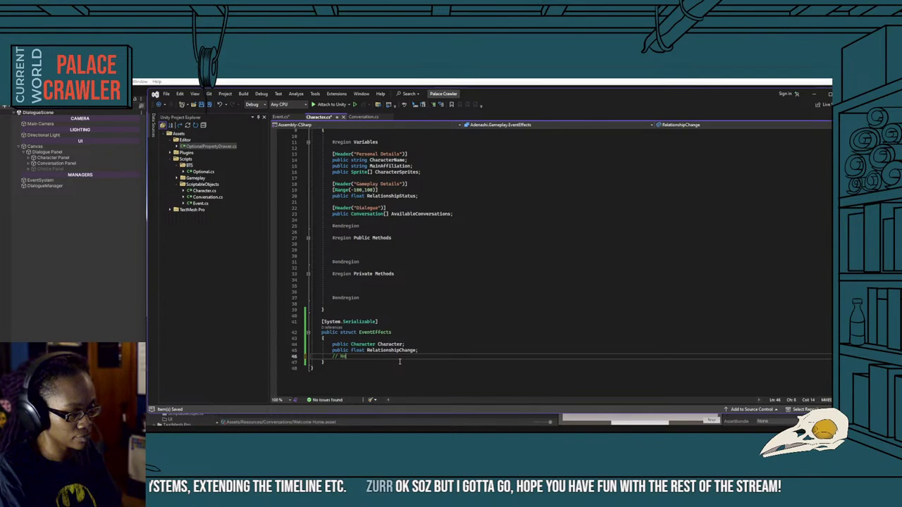
pyautogui.write("to determine if character's position is going to cha")
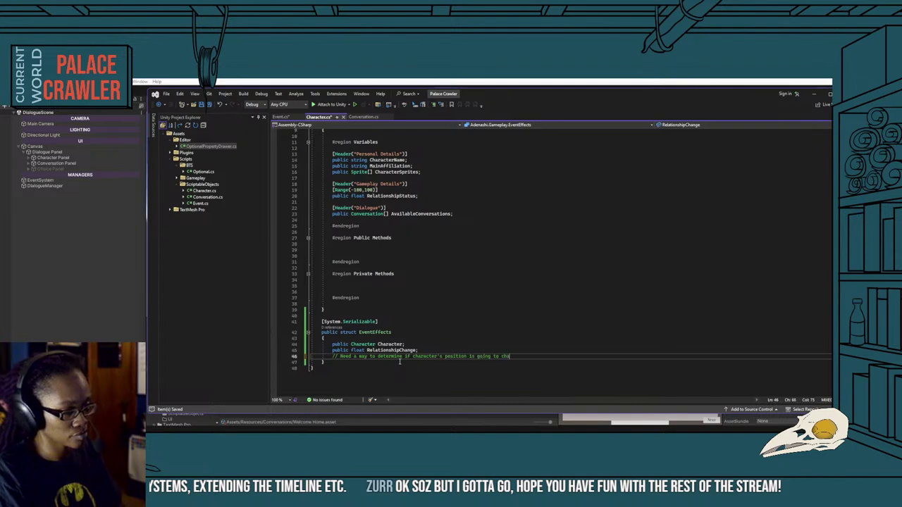
pyautogui.write('the ')
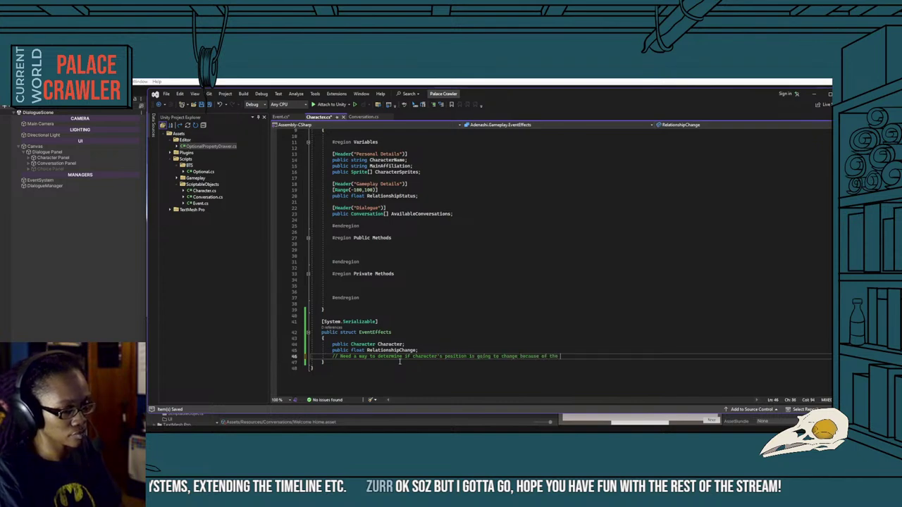
pyautogui.write('event')
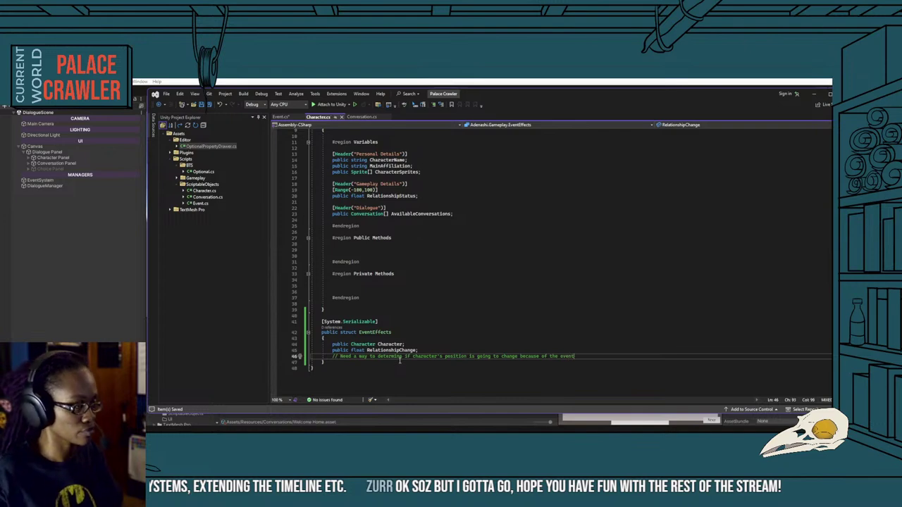
pyautogui.hotkey('ctrl', 'Tab')
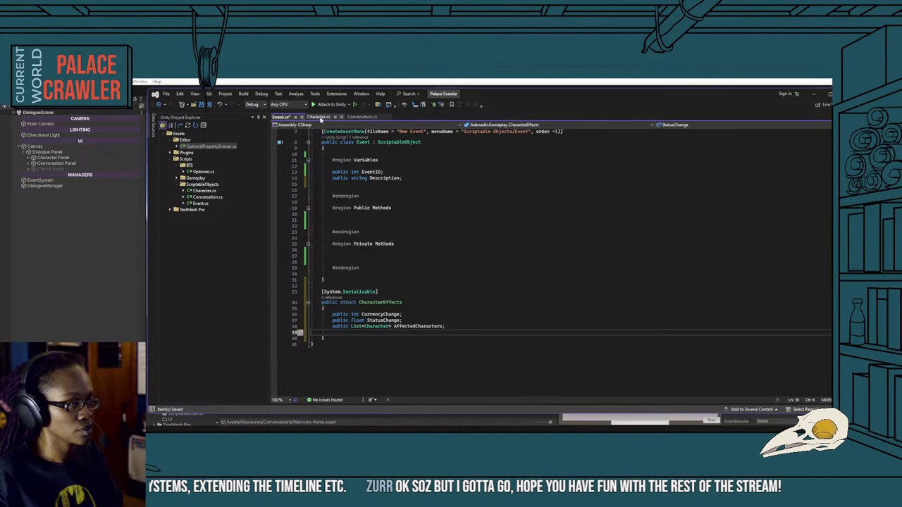
# Change the CharacterEffects list field to List<EventEffects> Results.
pyautogui.click(320, 118)
pyautogui.click(280, 117)
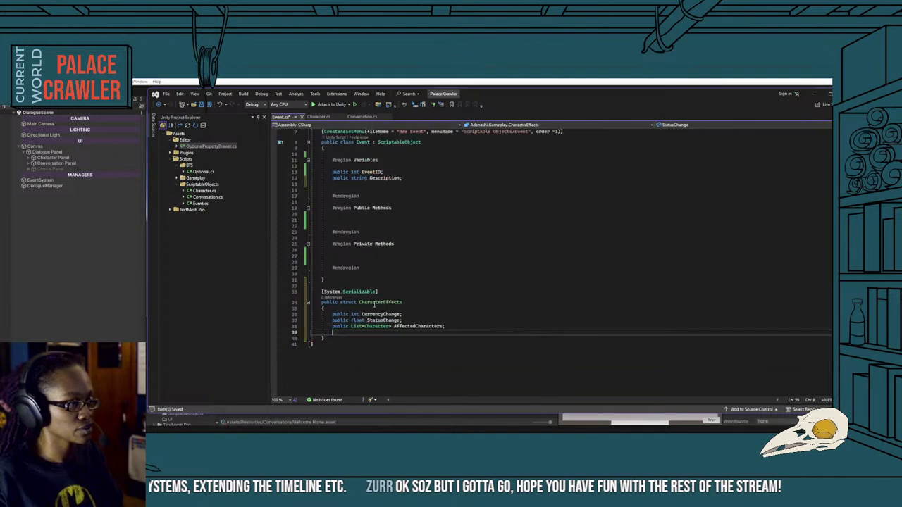
pyautogui.doubleClick(373, 326)
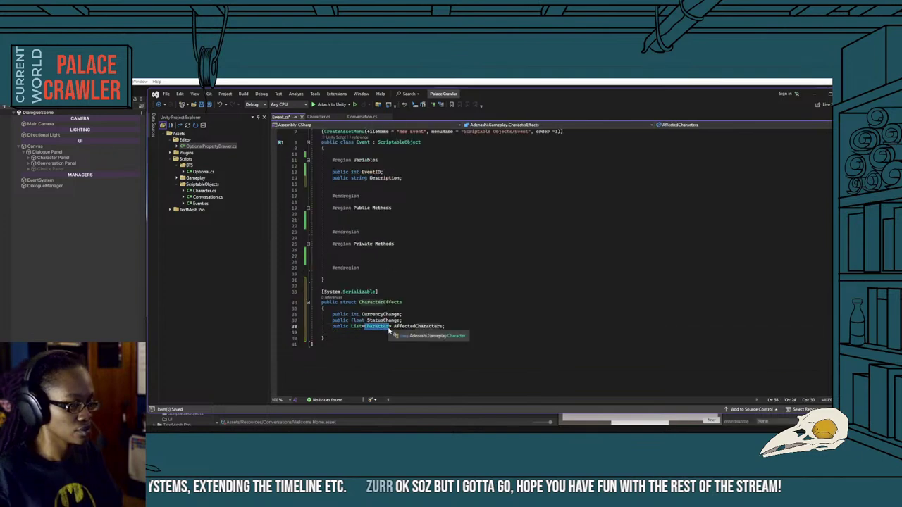
pyautogui.write('Event')
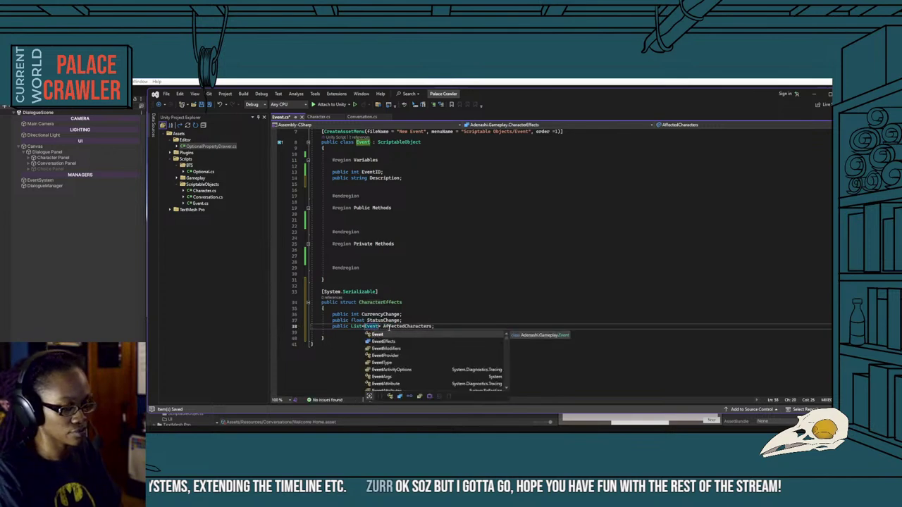
pyautogui.write('Effects')
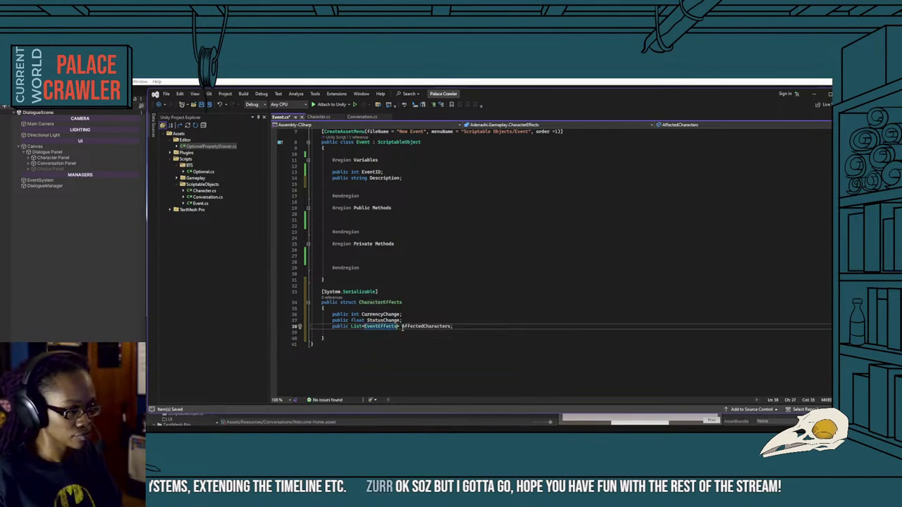
pyautogui.moveTo(419, 329); pyautogui.dragTo(453, 328)
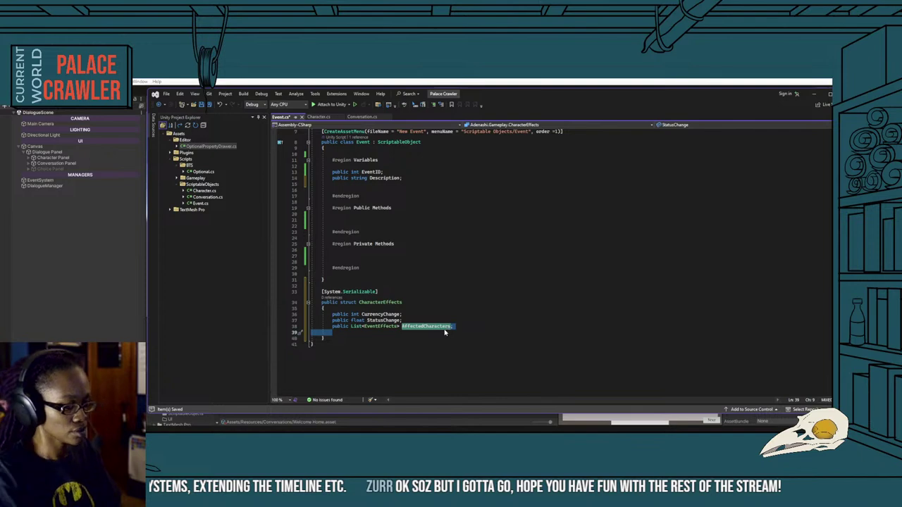
pyautogui.write('E')
pyautogui.press('BackSpace')
pyautogui.write('Results')
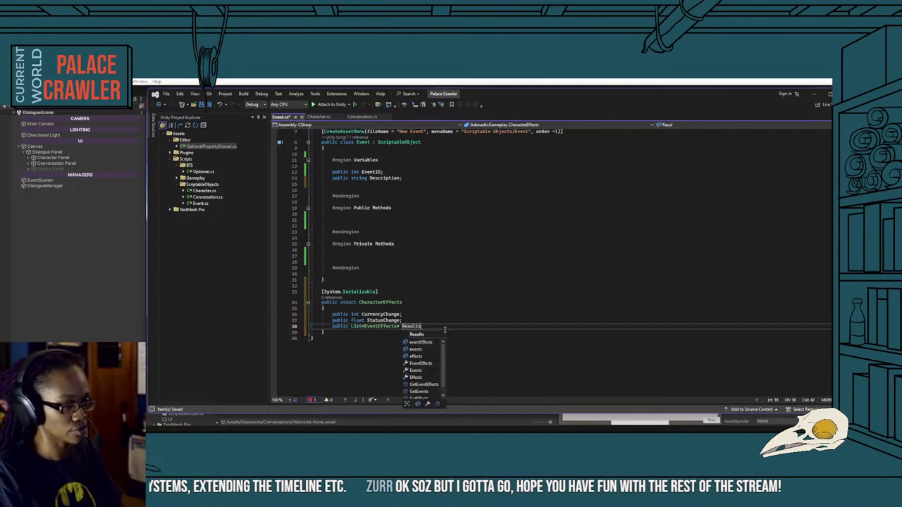
pyautogui.write(';')
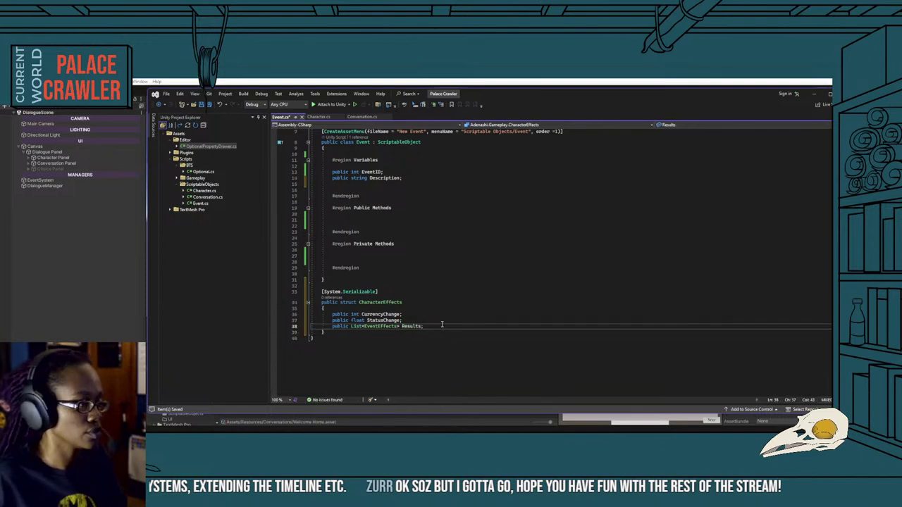
# Review the Description and CharacterEffects lines in Event.cs, then return to Character.cs.
pyautogui.scroll(2, 420, 277)
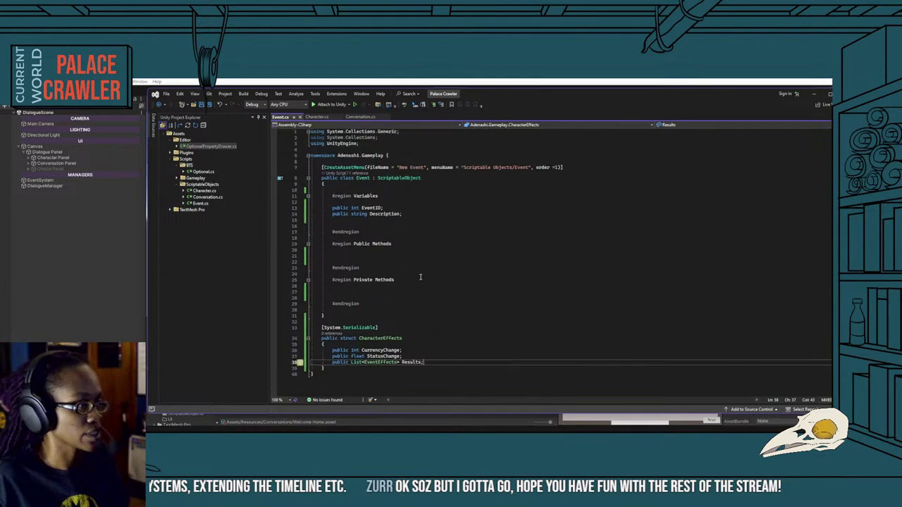
pyautogui.click(372, 222)
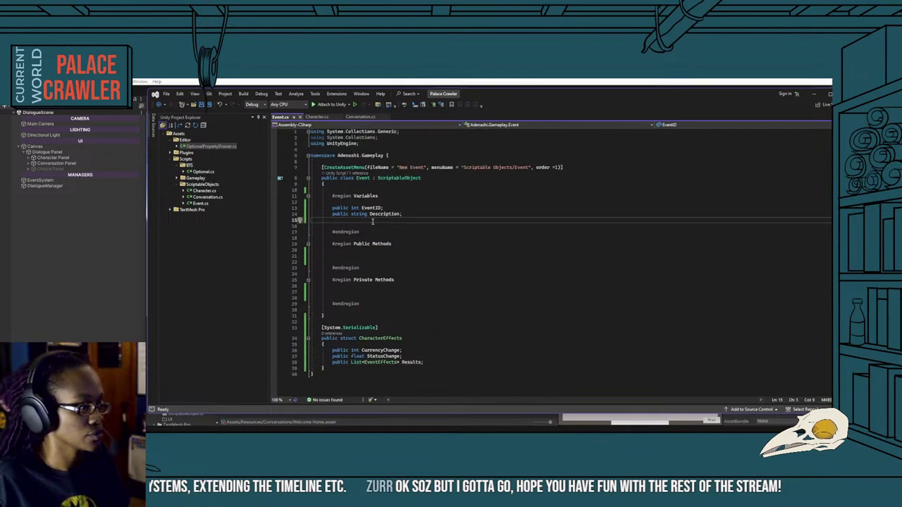
pyautogui.click(387, 338)
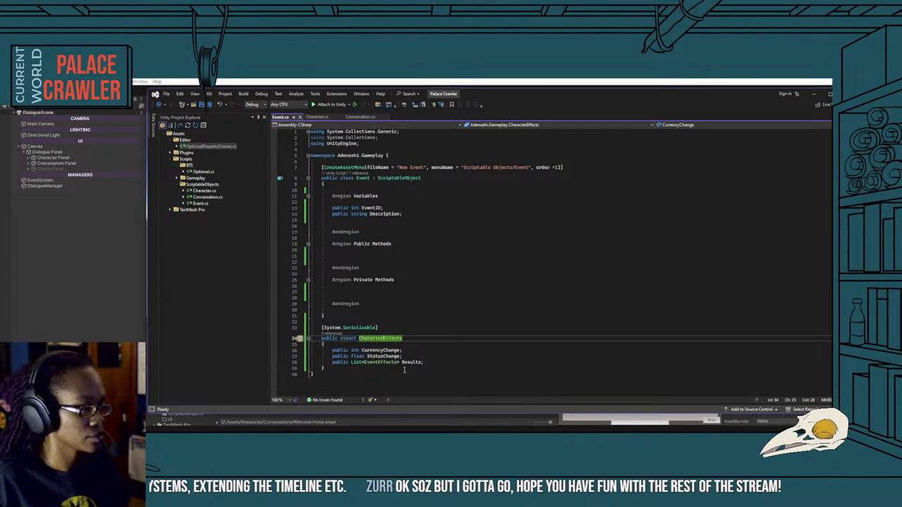
pyautogui.click(408, 357)
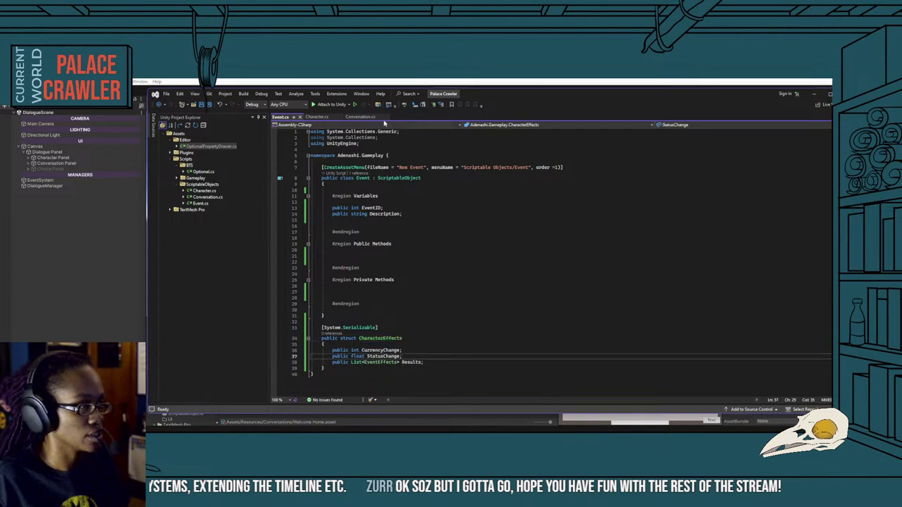
pyautogui.click(330, 117)
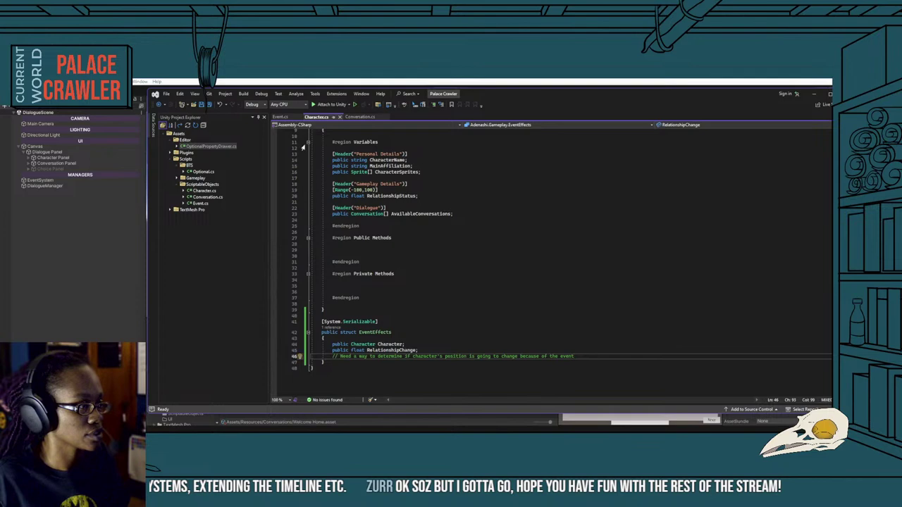
# Compare Event.cs with Conversation.cs, then settle back in Event.cs's Public Methods region.
pyautogui.click(360, 117)
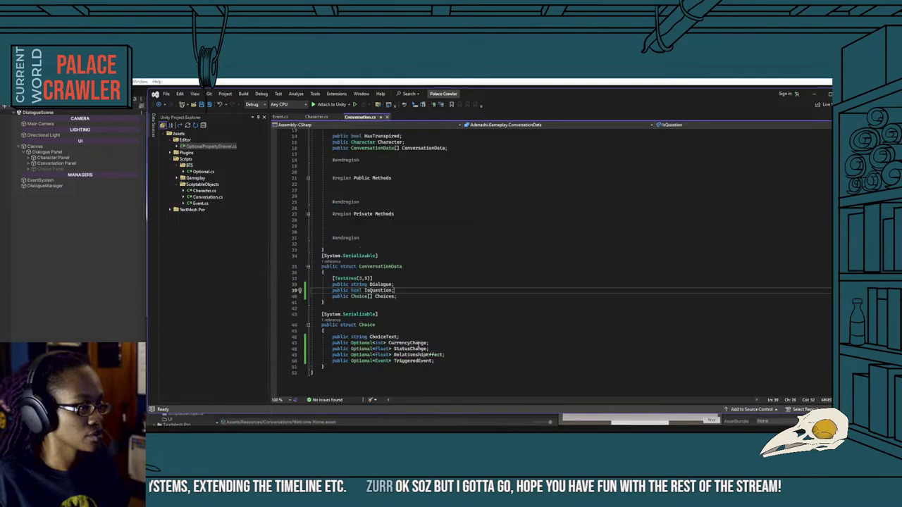
pyautogui.click(280, 117)
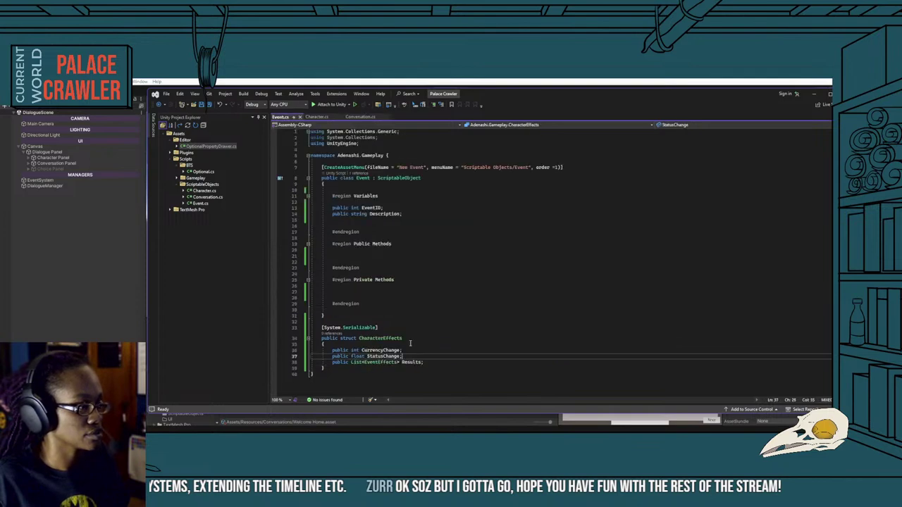
pyautogui.click(360, 116)
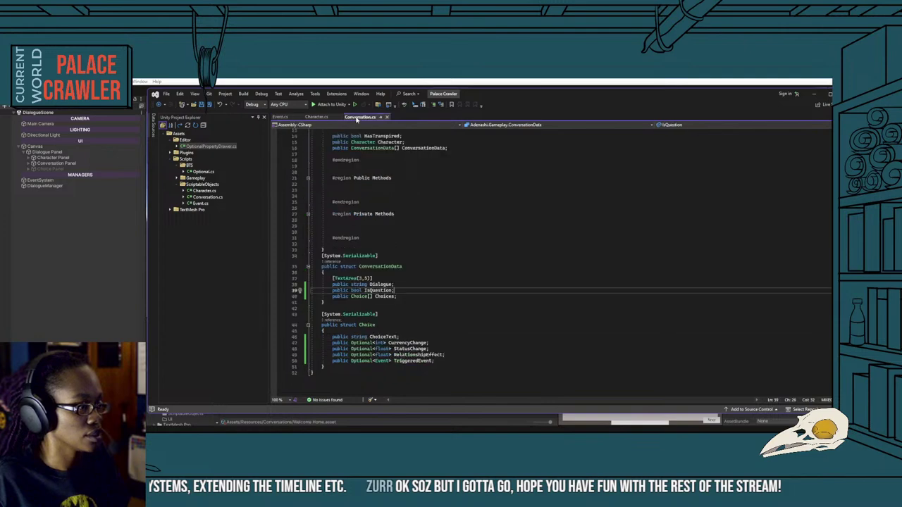
pyautogui.click(277, 118)
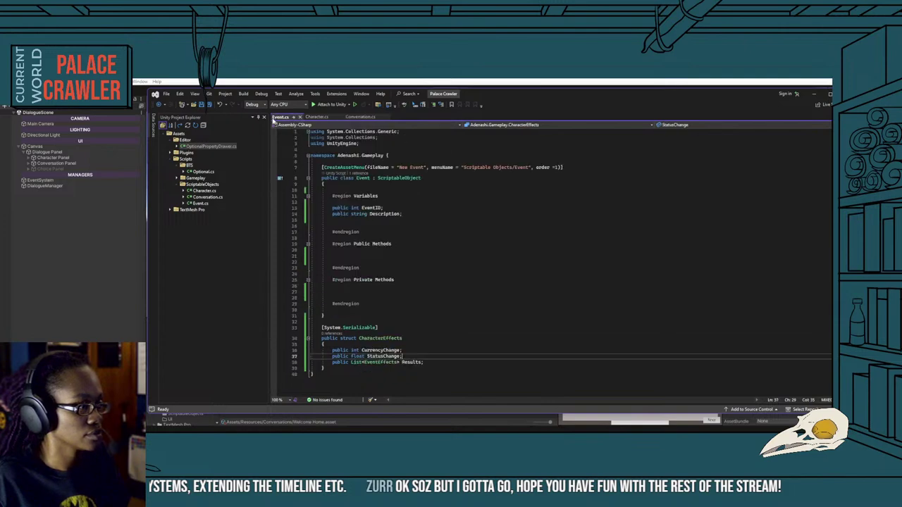
pyautogui.click(359, 117)
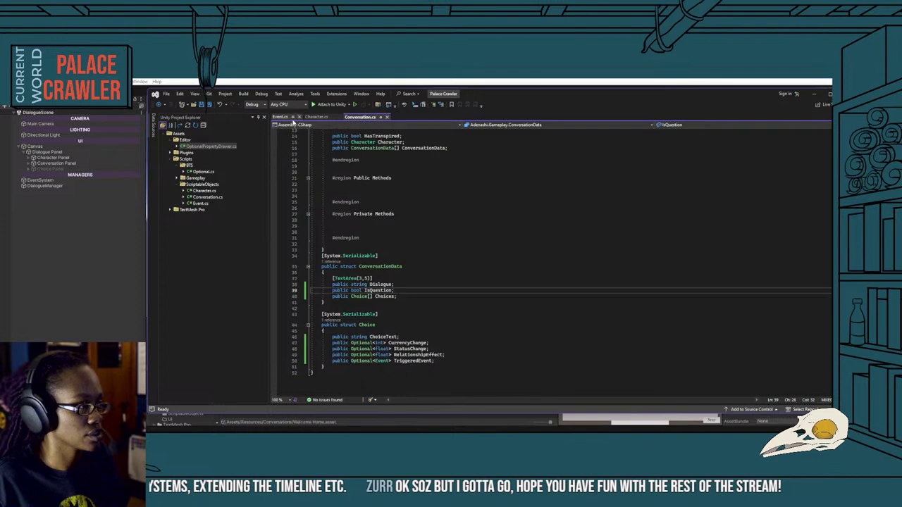
pyautogui.click(280, 117)
pyautogui.click(419, 351)
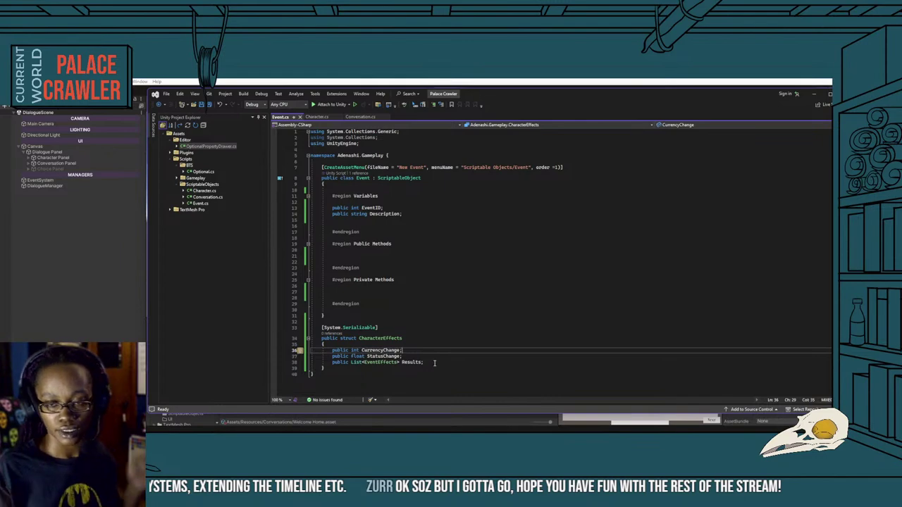
pyautogui.click(381, 262)
pyautogui.click(380, 253)
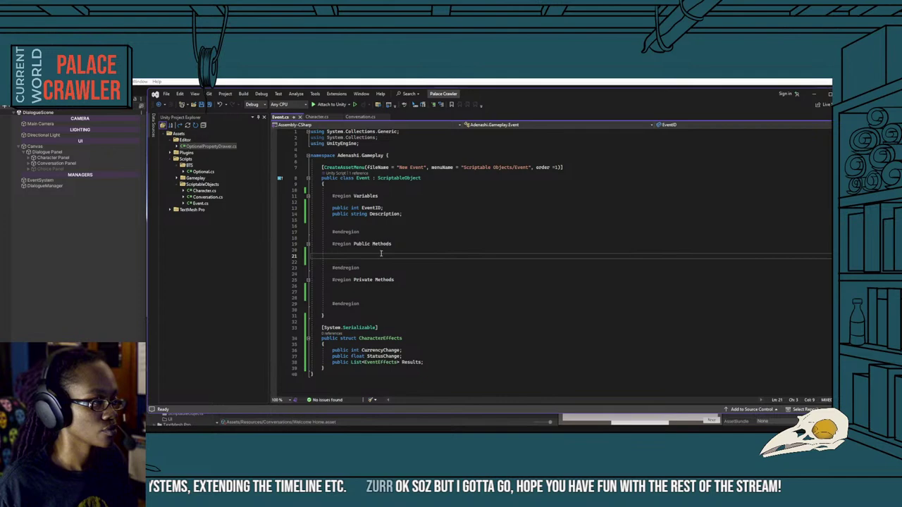
# Declare public CharacterEffects Effects; in the Event class, save Event.cs, and switch to Unity.
pyautogui.click(379, 220)
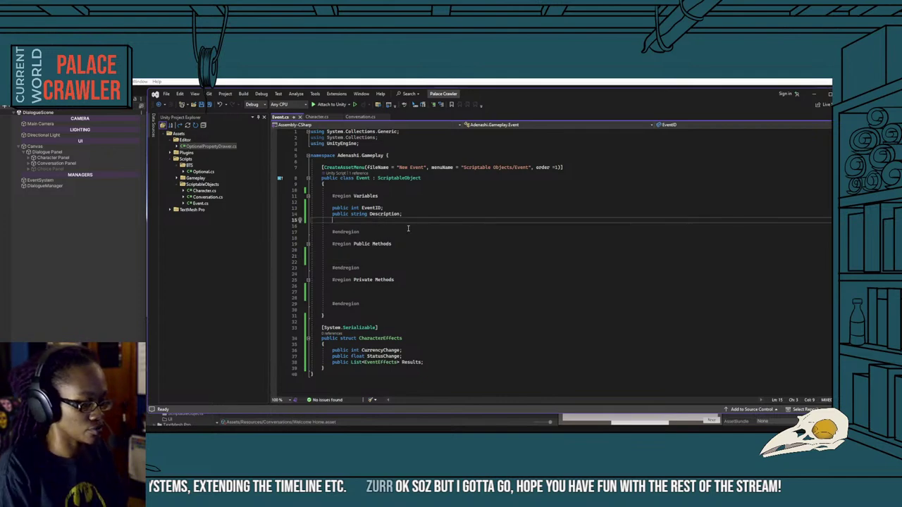
pyautogui.write('public Ch')
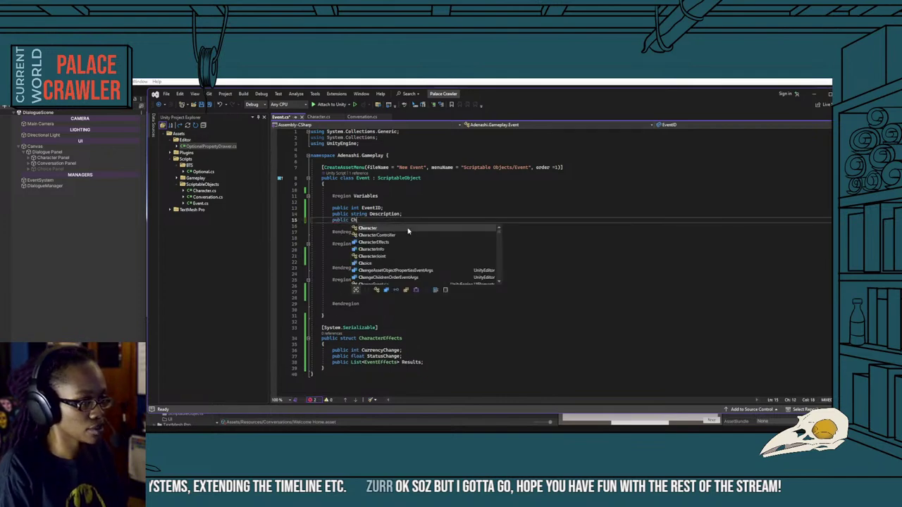
pyautogui.write('a')
pyautogui.press('Down')
pyautogui.press('Down')
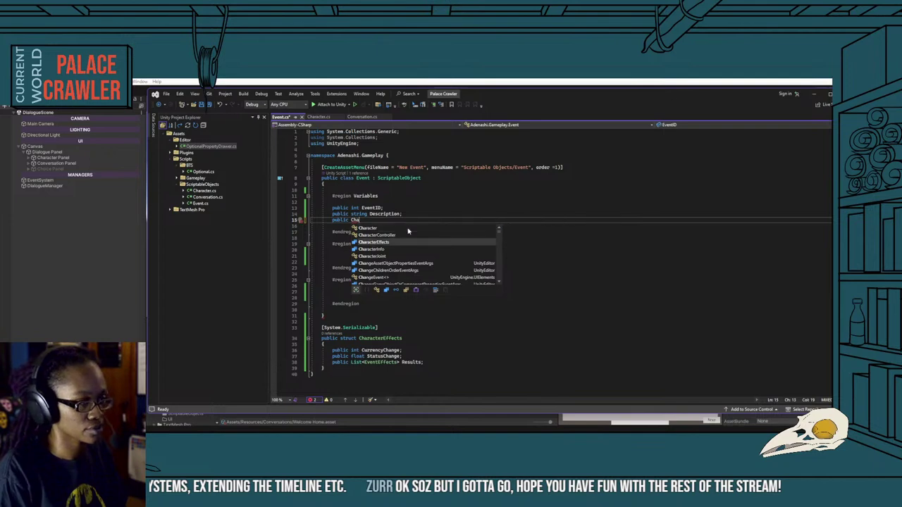
pyautogui.press('Tab')
pyautogui.write('Effects Effects')
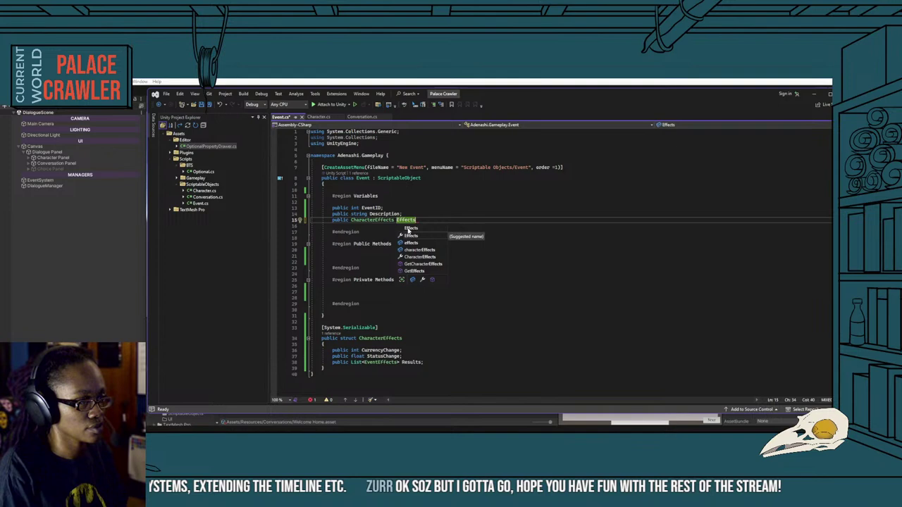
pyautogui.write(';')
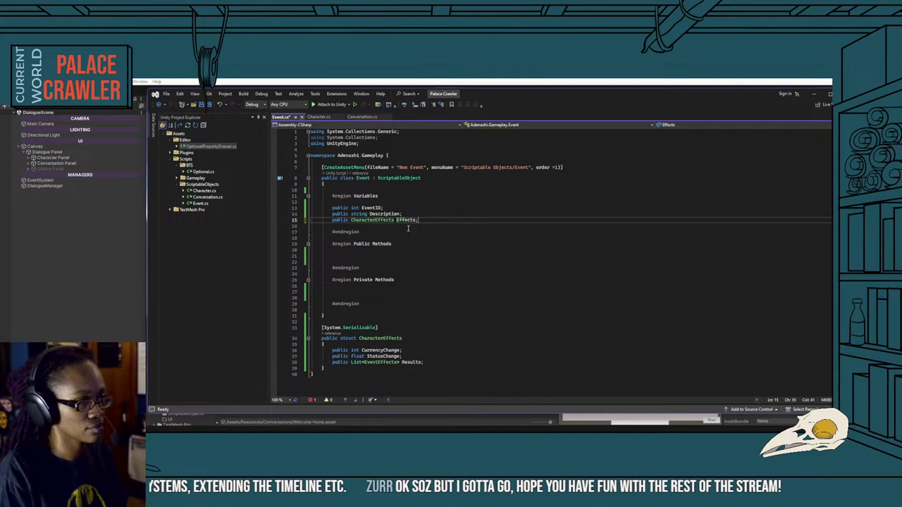
pyautogui.hotkey('ctrl', 's')
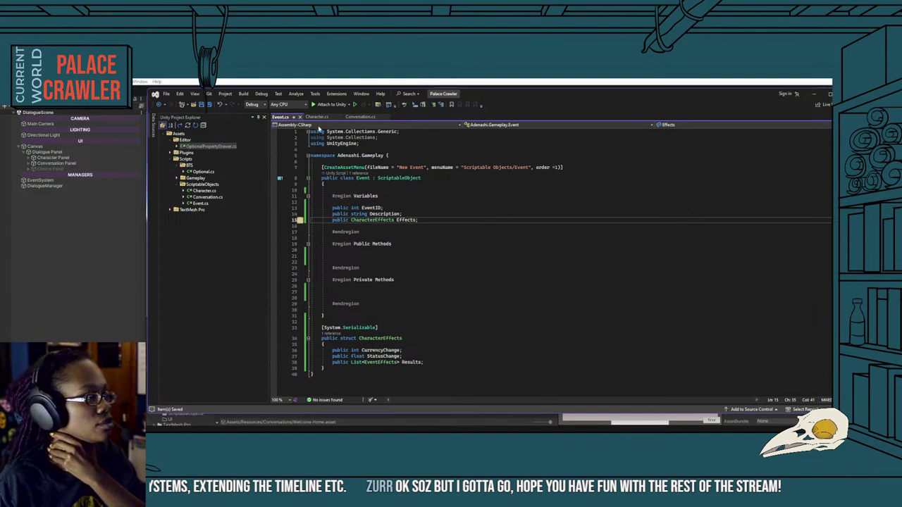
pyautogui.hotkey('alt', 'Tab')
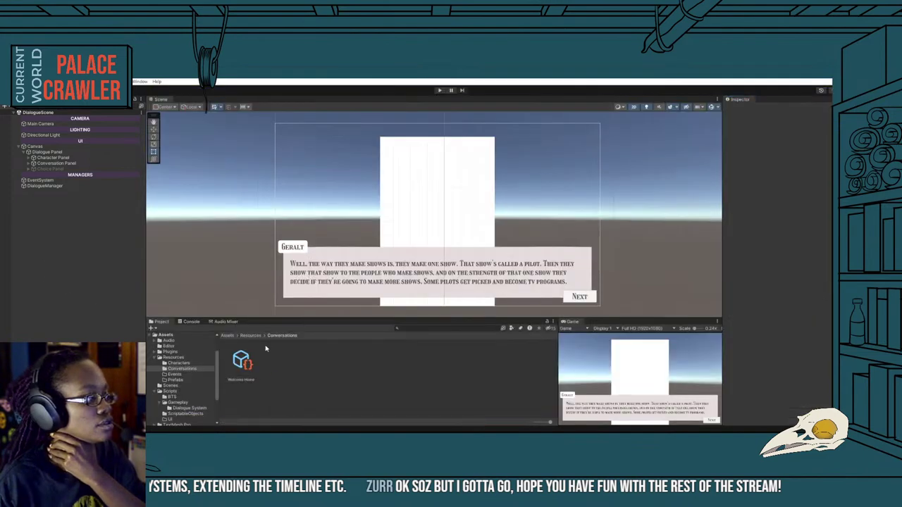
# Create a new Event scriptable object named Entering The City in the Events folder.
pyautogui.press('BackSpace')
pyautogui.click(317, 360)
pyautogui.rightClick(255, 368)
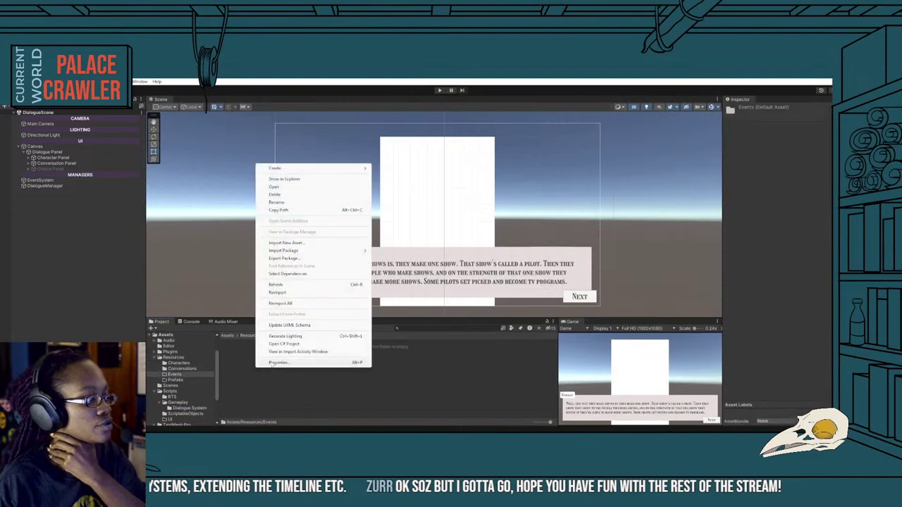
pyautogui.moveTo(285, 173)
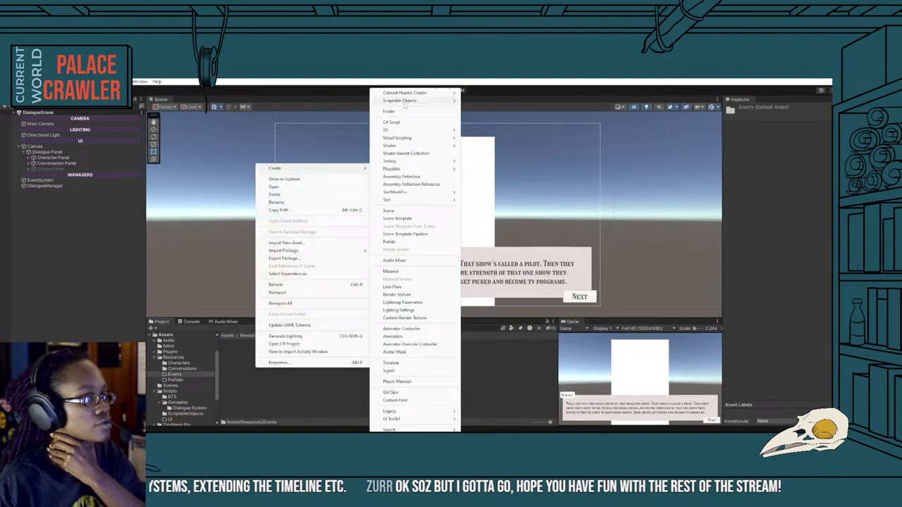
pyautogui.moveTo(407, 103)
pyautogui.click(477, 109)
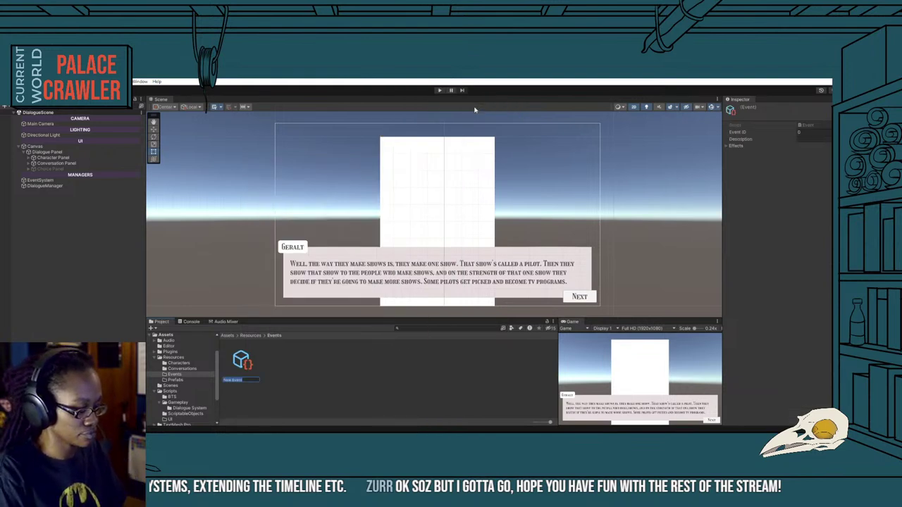
pyautogui.write('Event')
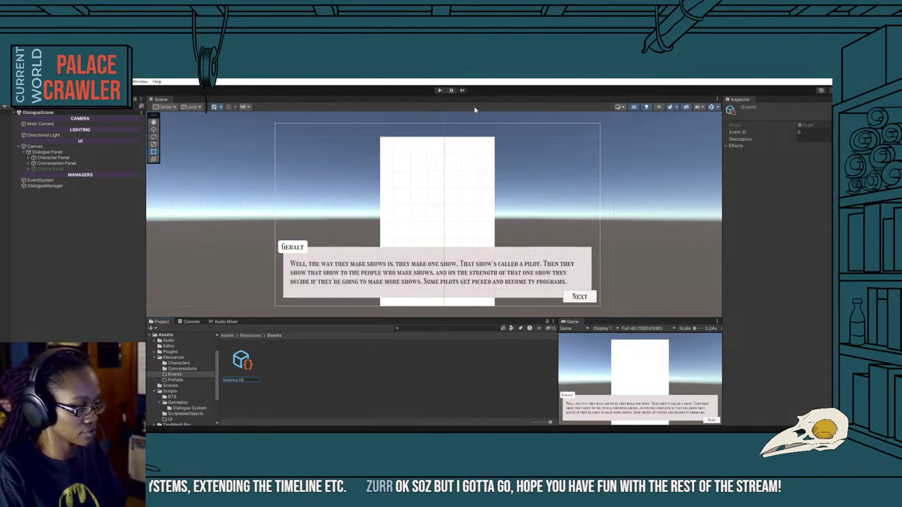
pyautogui.write('ity')
pyautogui.press('Return')
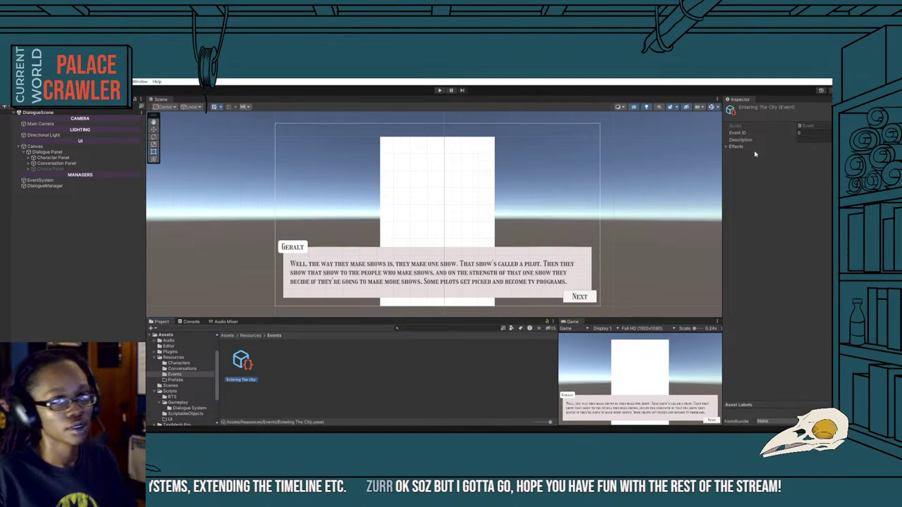
# Expand the event's Effects and add one element to its Results list.
pyautogui.click(727, 147)
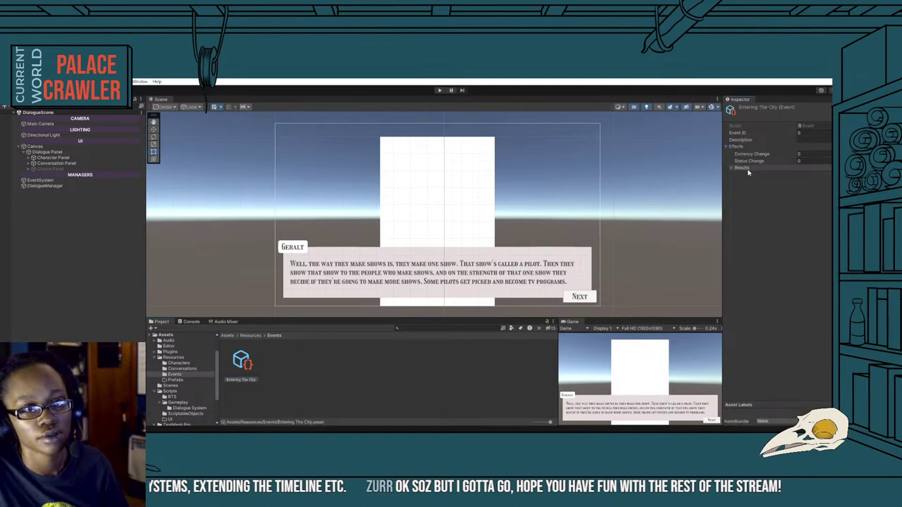
pyautogui.click(731, 168)
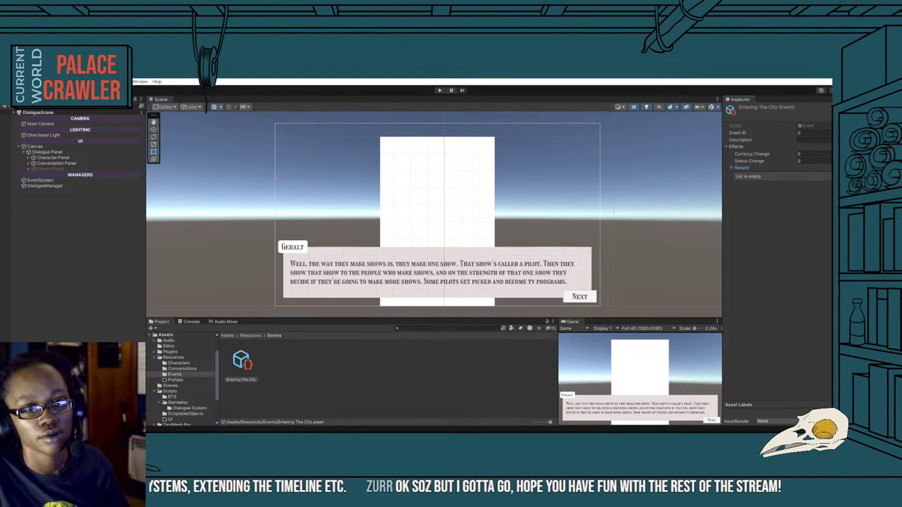
pyautogui.click(811, 184)
pyautogui.click(740, 176)
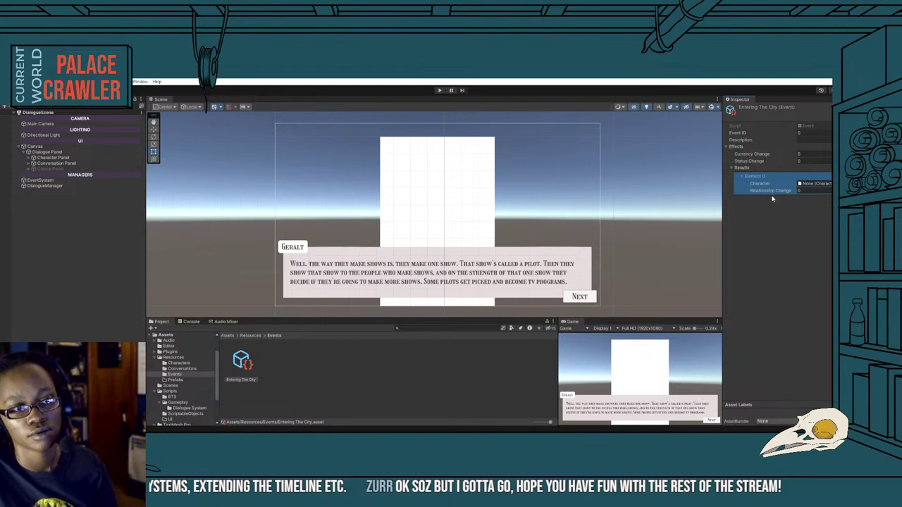
pyautogui.click(732, 167)
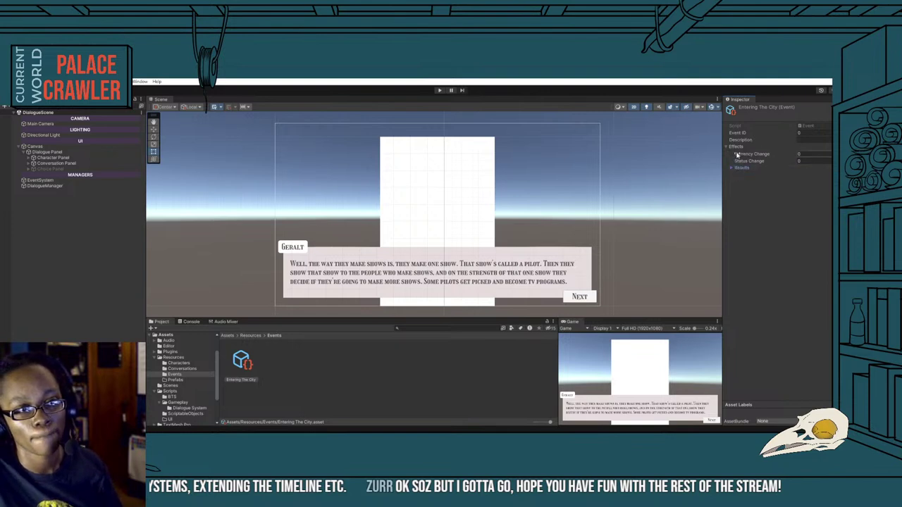
pyautogui.click(732, 168)
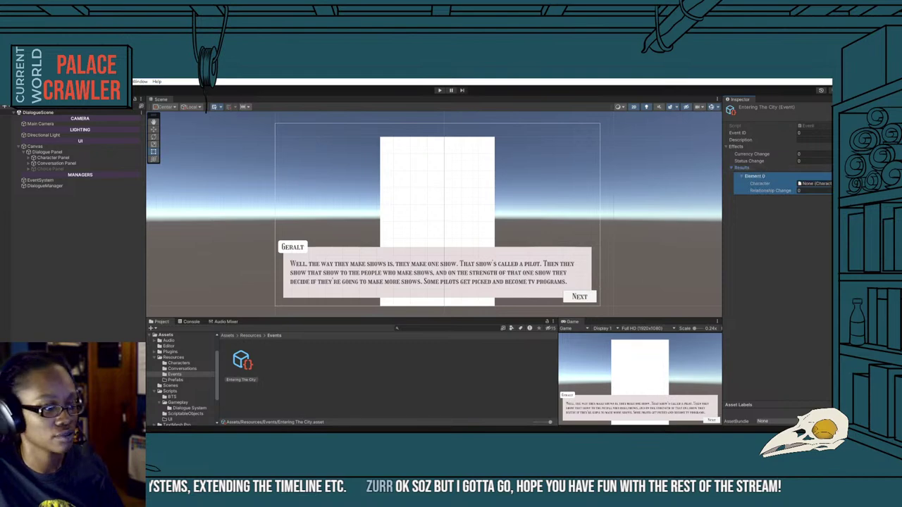
pyautogui.hotkey('alt', 'Tab')
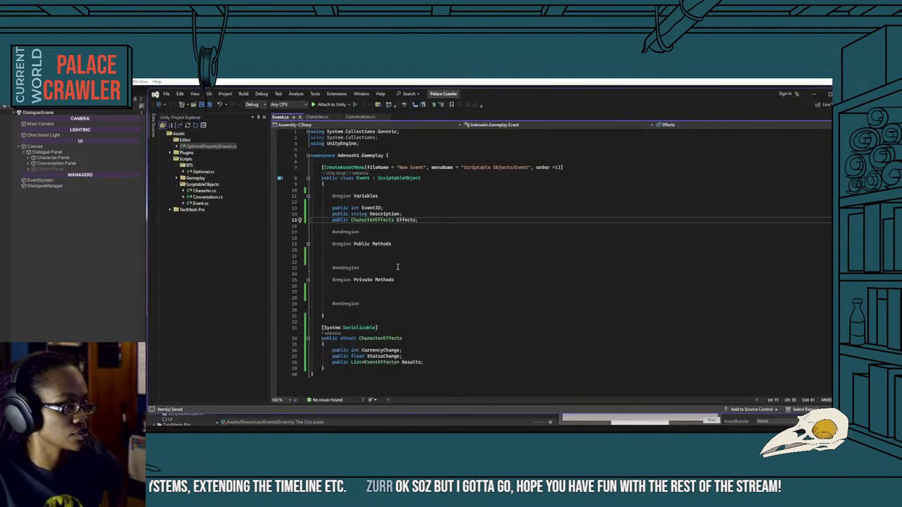
# Rename the Results list field to AffectedCharacters.
pyautogui.click(415, 362)
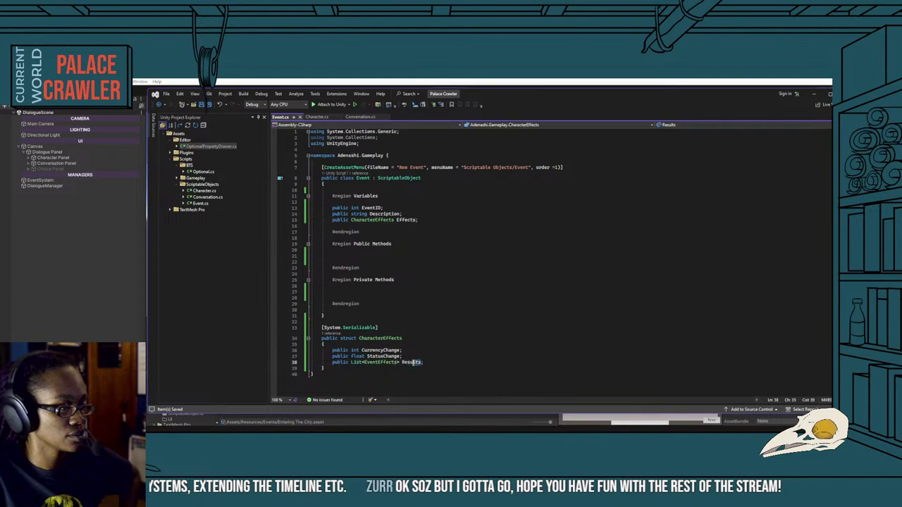
pyautogui.press('BackSpace')
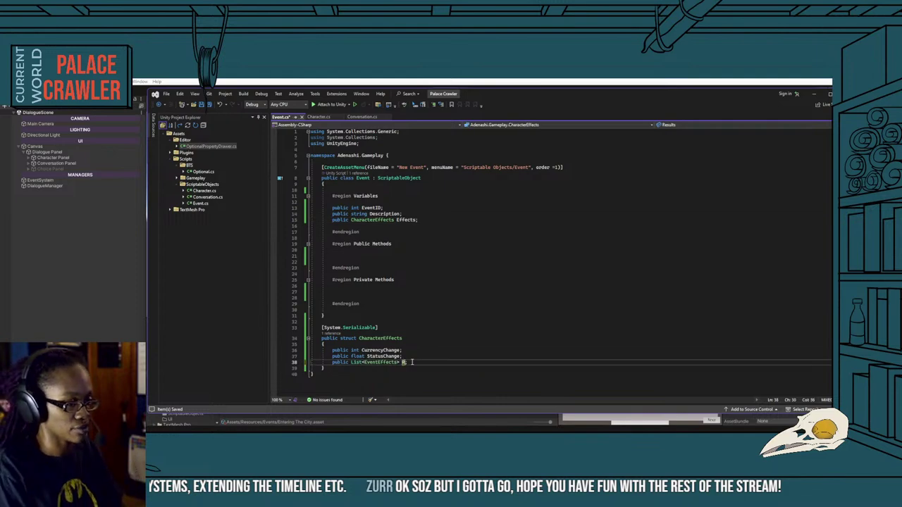
pyautogui.write('Affected')
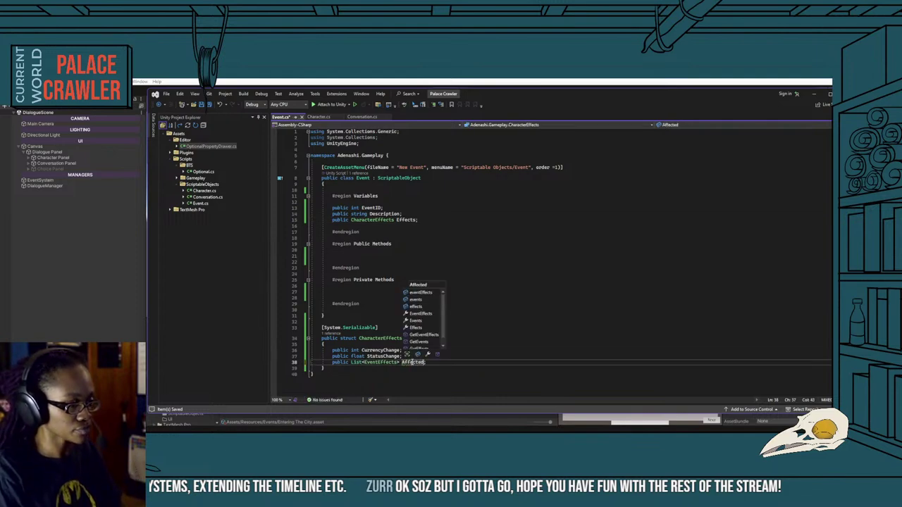
pyautogui.write('ers')
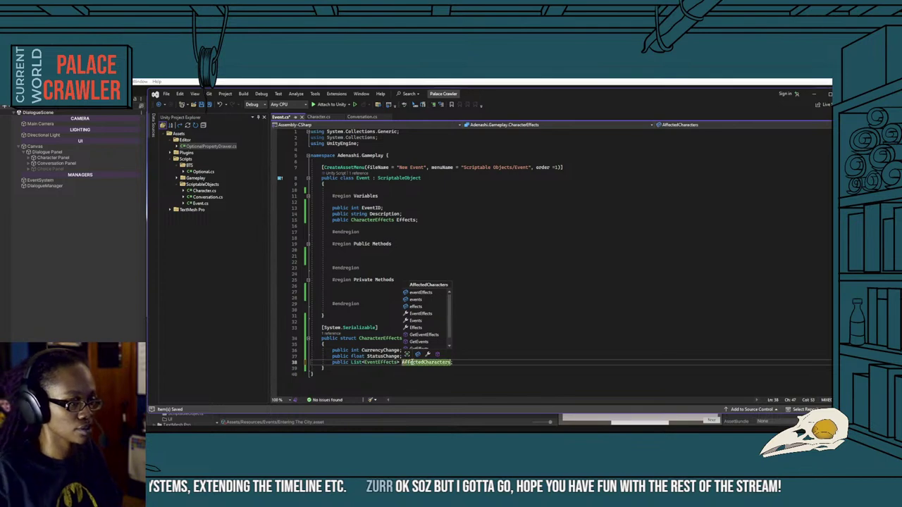
pyautogui.click(366, 249)
pyautogui.click(416, 330)
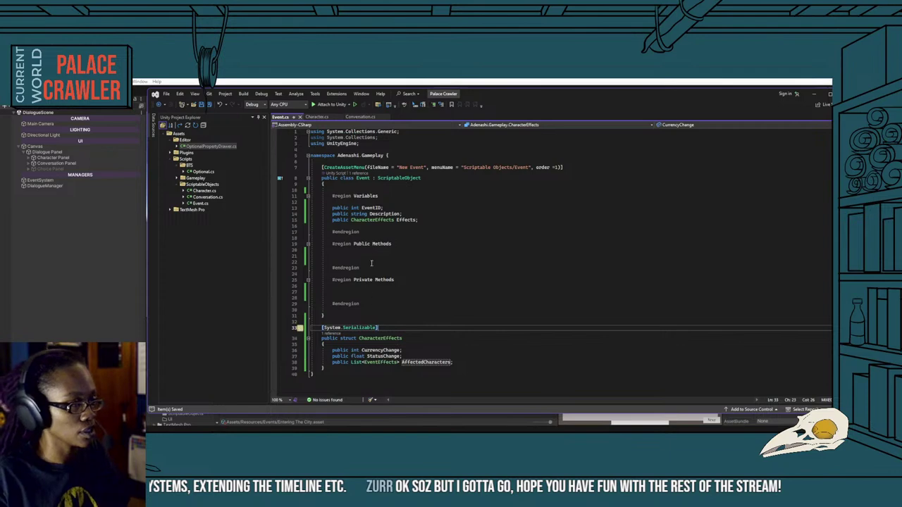
# Rename the CharacterEffects struct to PlayerEffects everywhere, save Event.cs, and return to Unity.
pyautogui.click(354, 220)
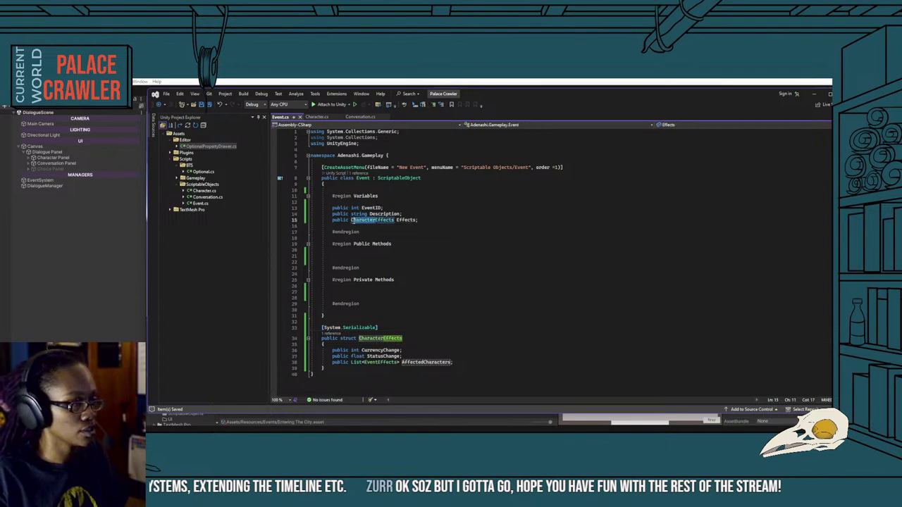
pyautogui.click(384, 338)
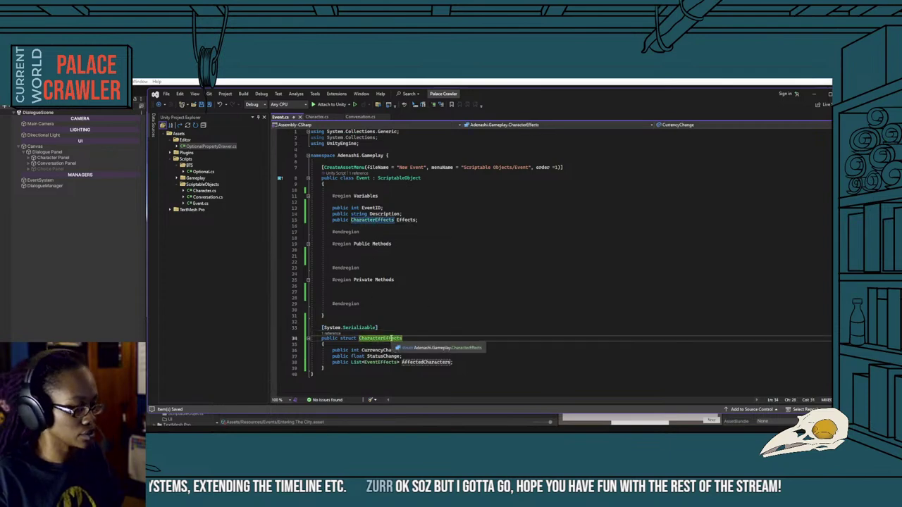
pyautogui.hotkey('ctrl', 'r')
pyautogui.hotkey('ctrl', 'r')
pyautogui.write('Player')
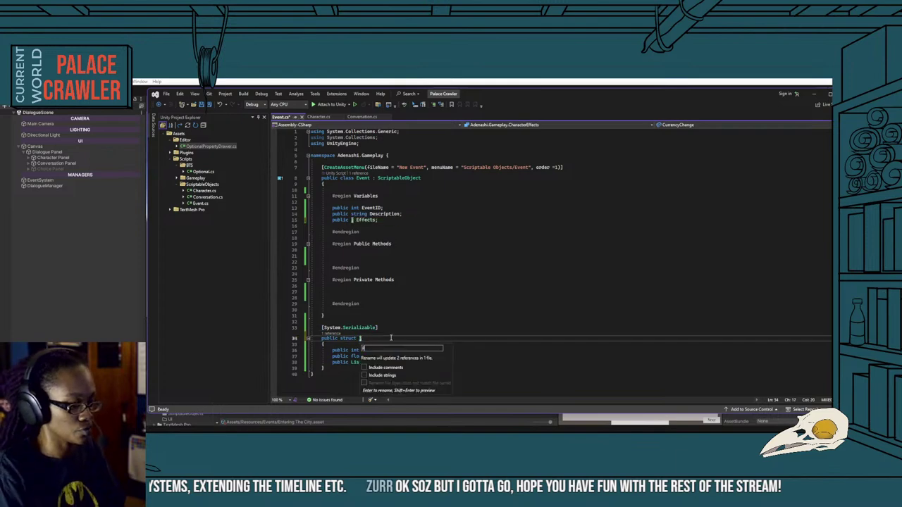
pyautogui.write('Effects')
pyautogui.press('Return')
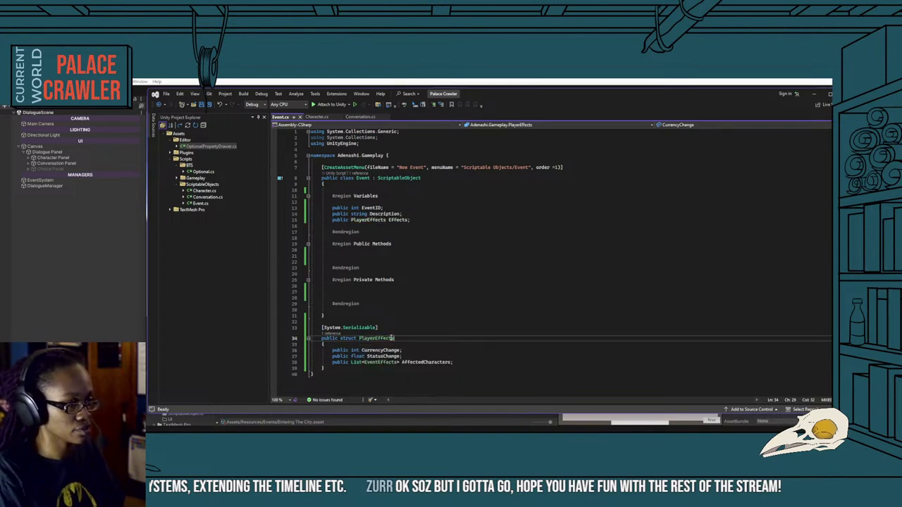
pyautogui.click(352, 298)
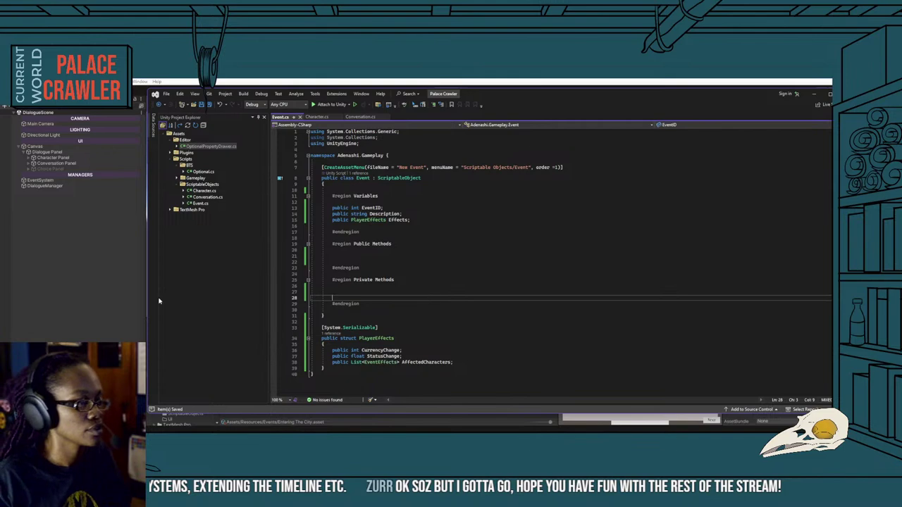
pyautogui.hotkey('ctrl', 's')
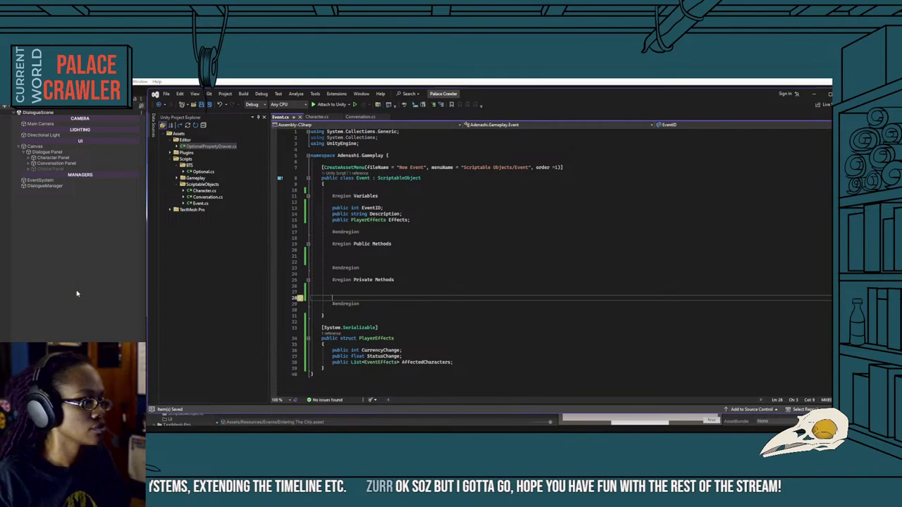
pyautogui.click(78, 294)
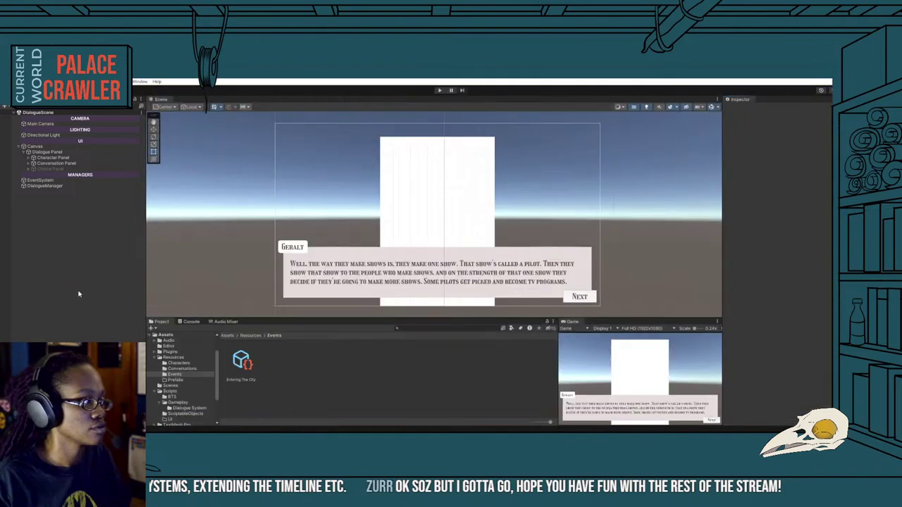
# Check the Console, then expand Entering The City's now-empty Affected Characters list.
pyautogui.click(193, 322)
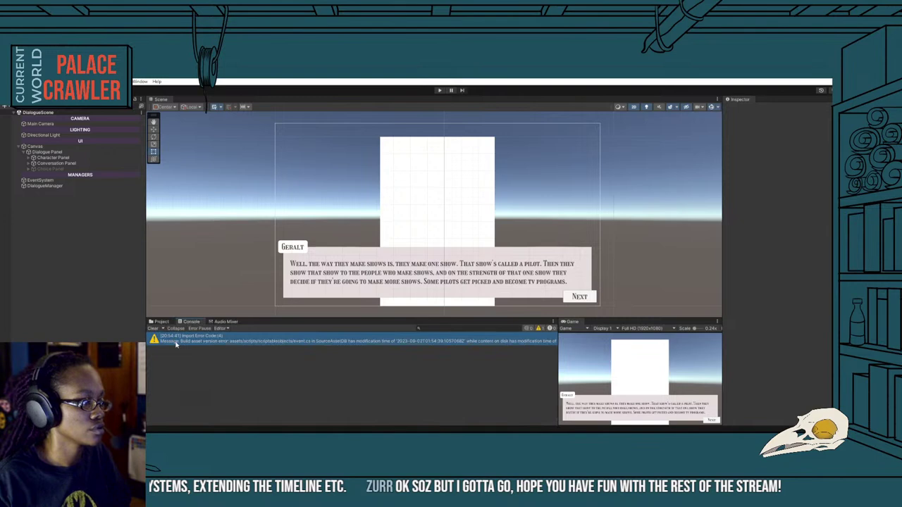
pyautogui.click(161, 321)
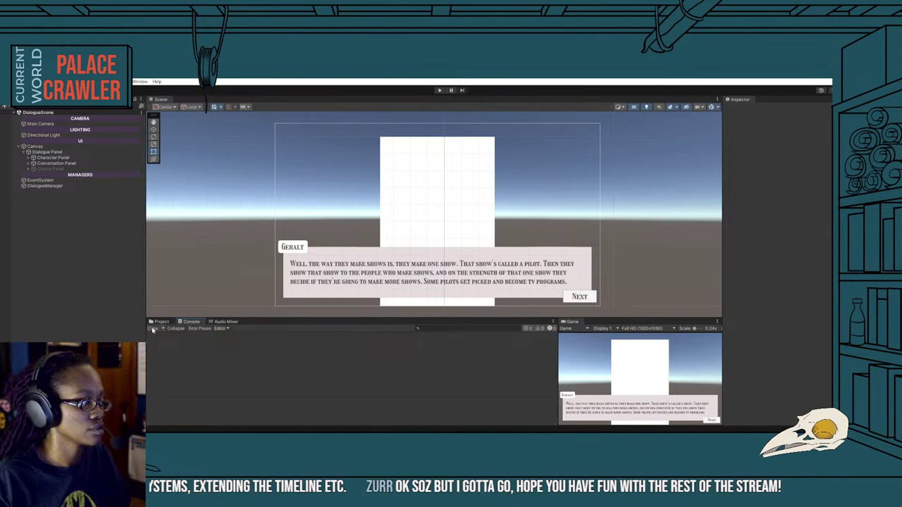
pyautogui.click(242, 361)
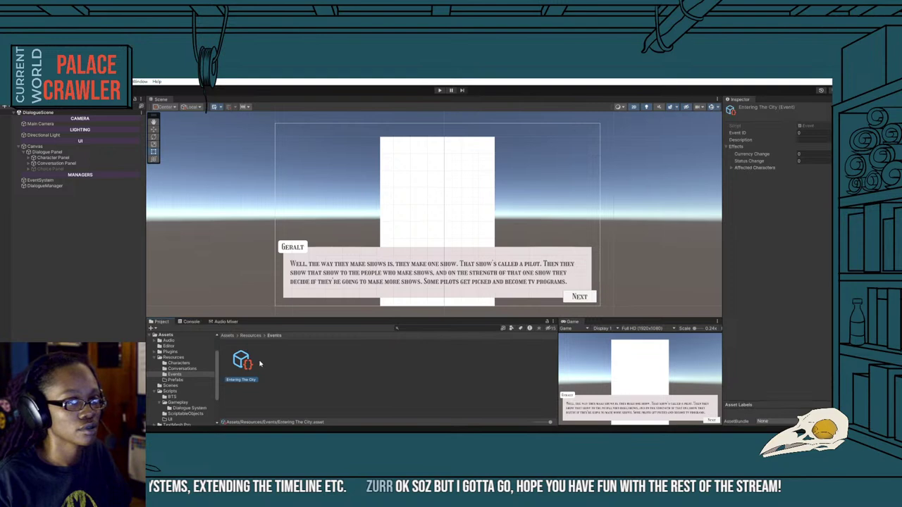
pyautogui.click(730, 168)
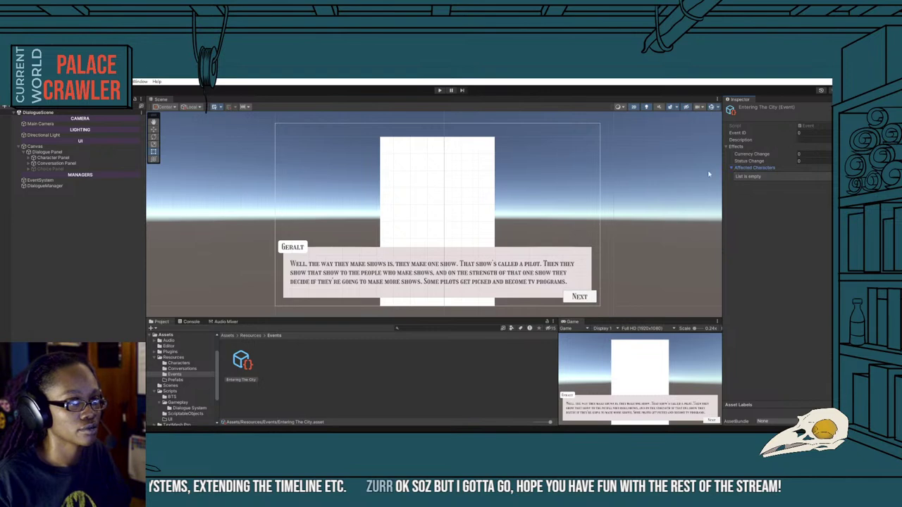
pyautogui.hotkey('alt', 'Tab')
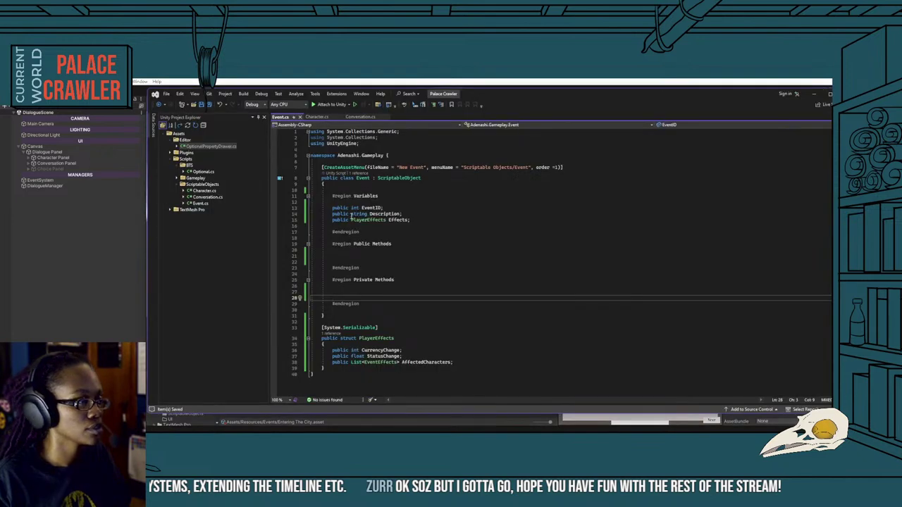
# Add a [TextArea(3,5)] attribute to the Description field after EventID.
pyautogui.click(388, 208)
pyautogui.press('Return')
pyautogui.write('[Tex')
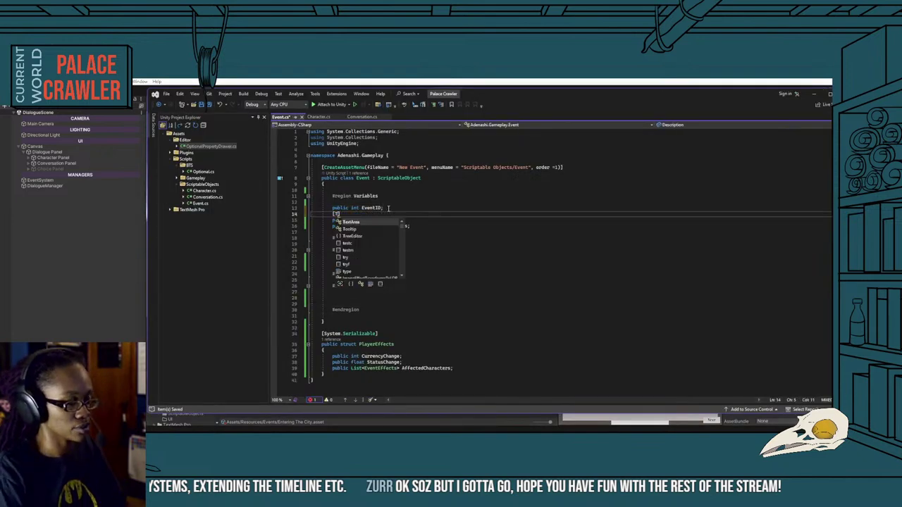
pyautogui.press('Tab')
pyautogui.write('(3)')
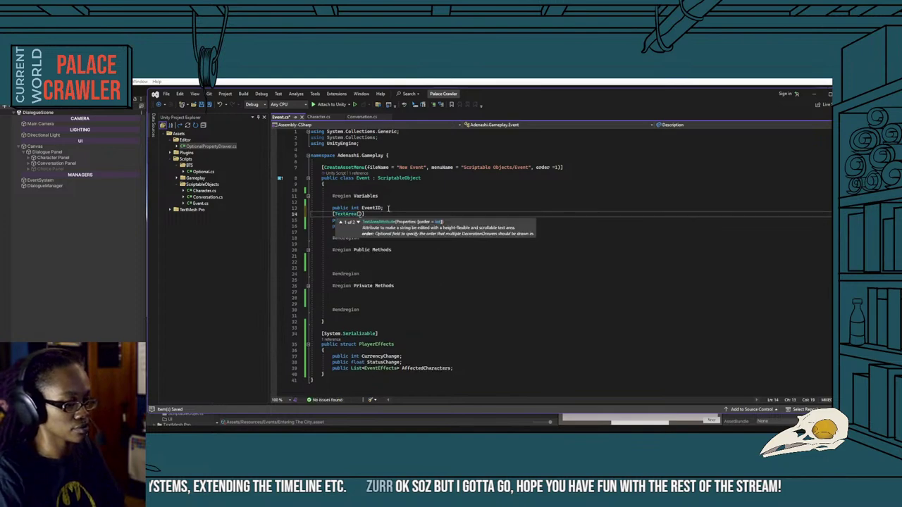
pyautogui.write(',6)')
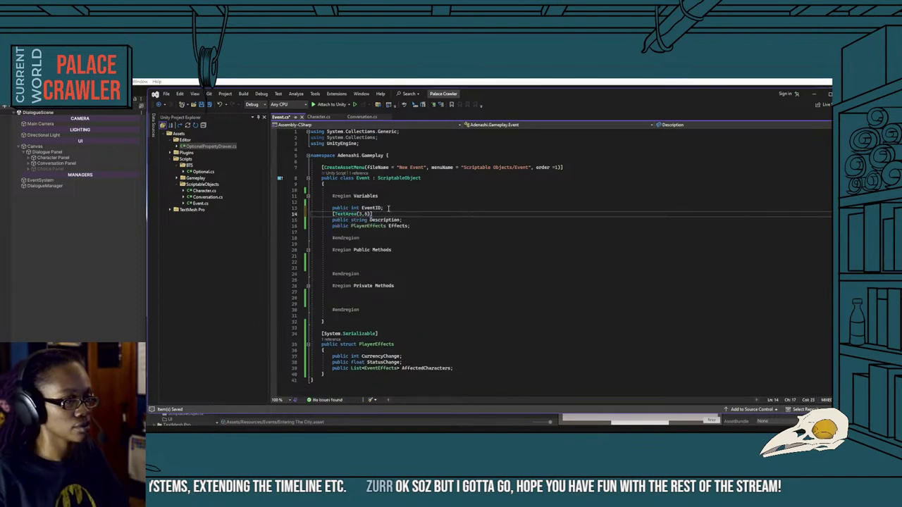
# Look through the empty lines in the Public and Private Methods regions.
pyautogui.click(419, 250)
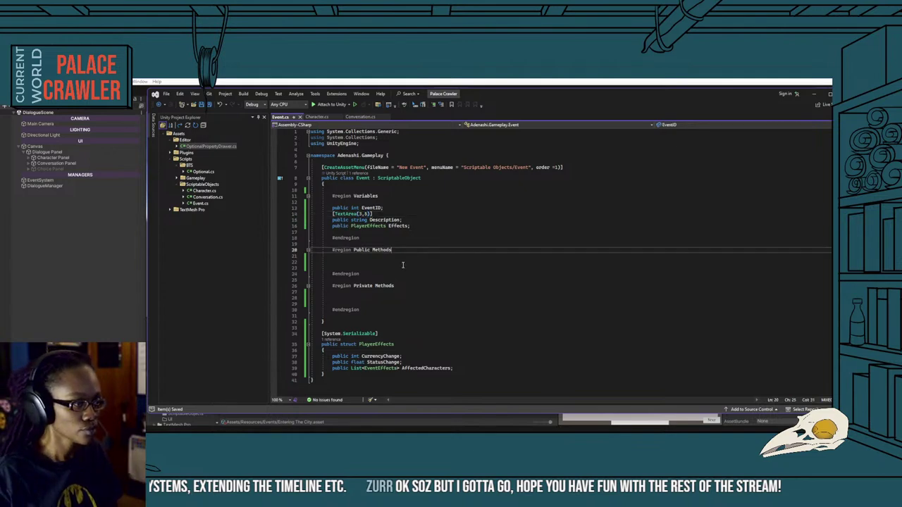
pyautogui.click(401, 268)
pyautogui.click(383, 299)
pyautogui.click(367, 261)
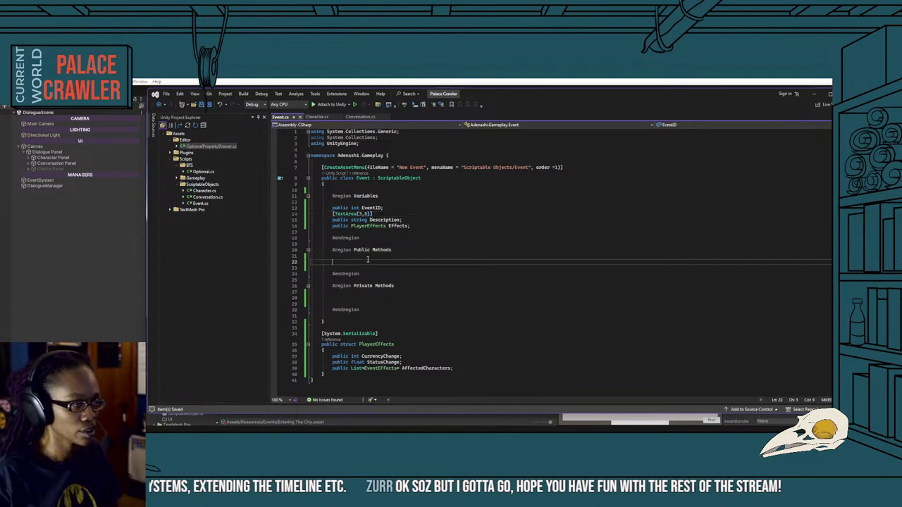
pyautogui.click(364, 299)
# Inspect the Entering The City event, then open Resources/Characters and select the Joe character asset.
pyautogui.click(64, 272)
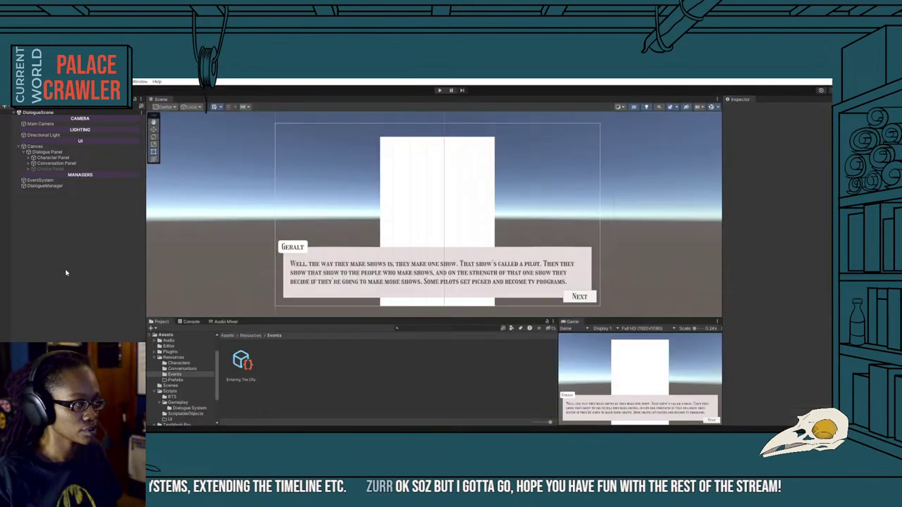
pyautogui.click(241, 363)
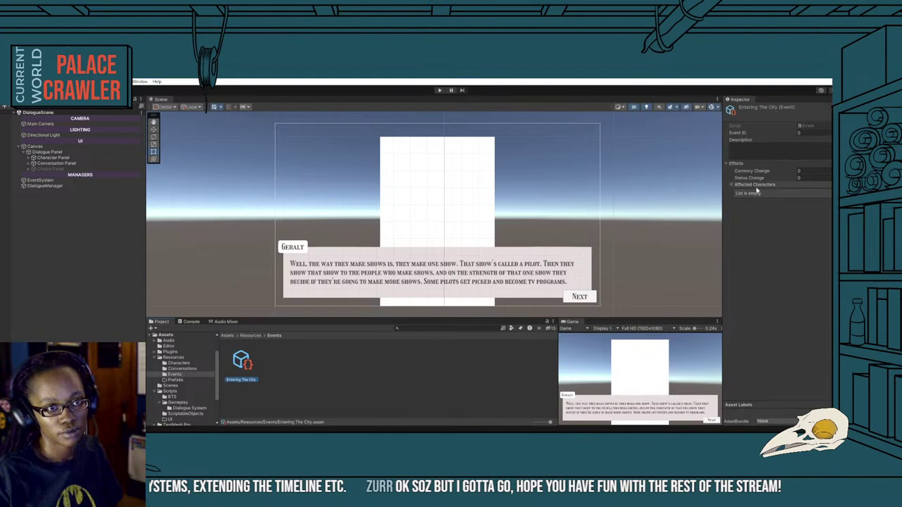
pyautogui.click(249, 337)
pyautogui.doubleClick(241, 360)
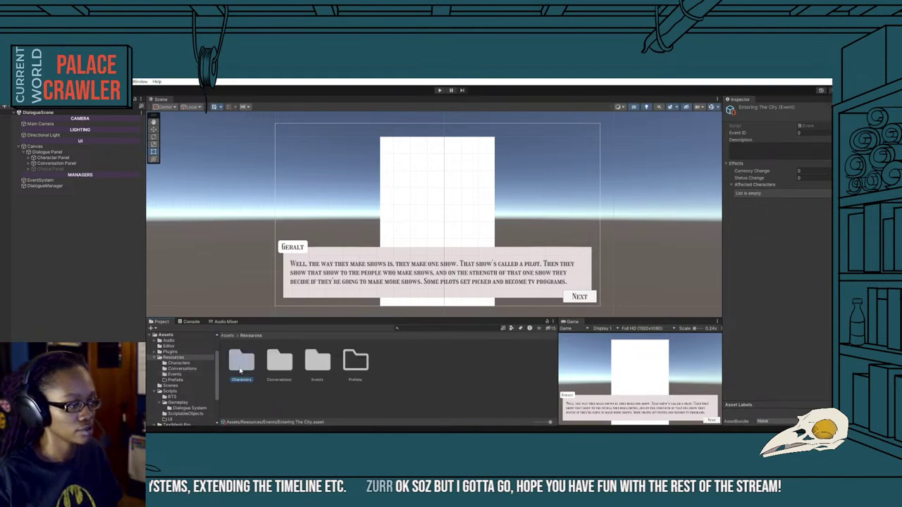
pyautogui.click(243, 362)
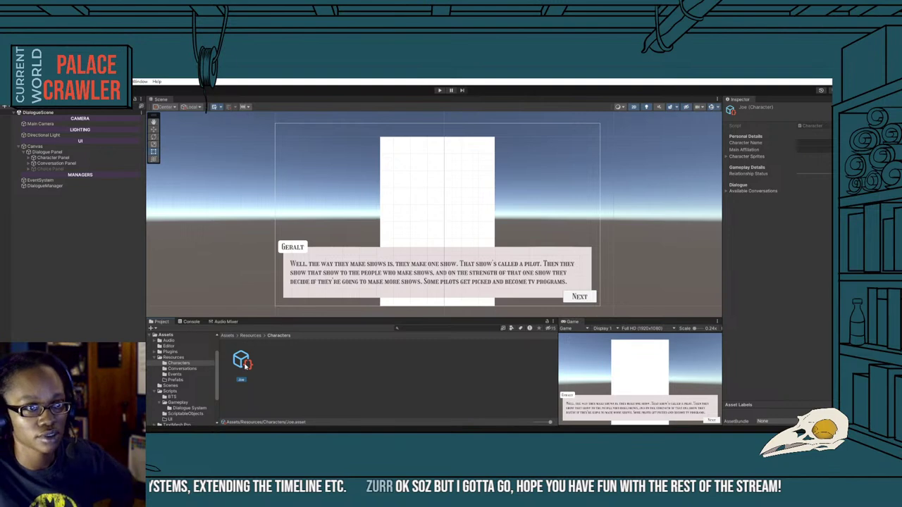
# Add a public string CharacterPosition field below CharacterName in Character.cs.
pyautogui.hotkey('alt', 'Tab')
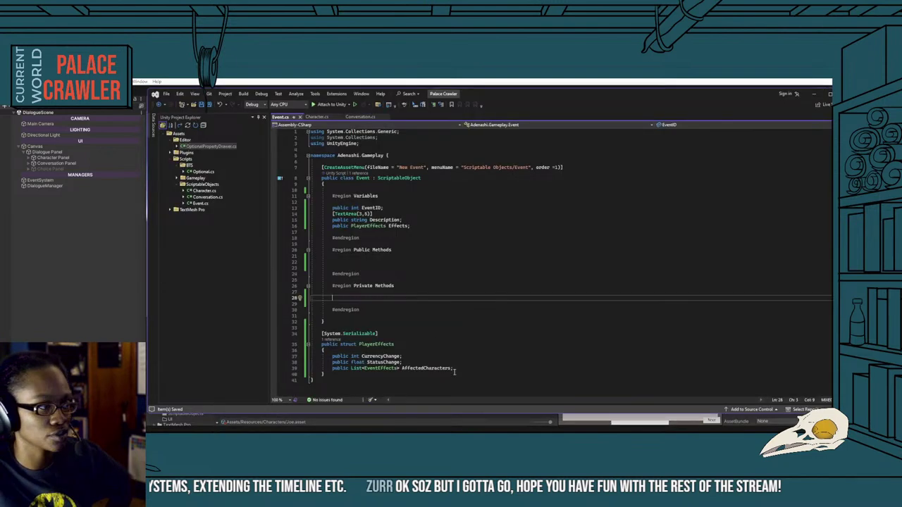
pyautogui.click(354, 117)
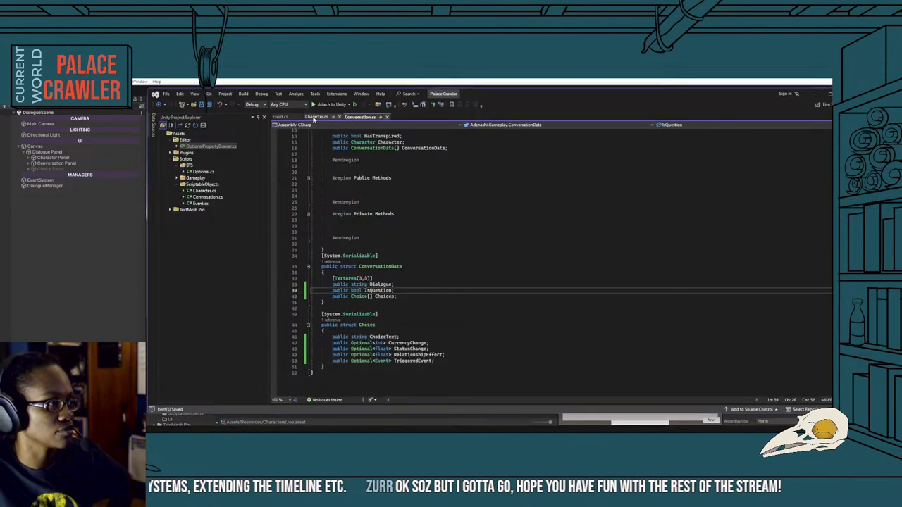
pyautogui.click(316, 116)
pyautogui.scroll(1, 413, 184)
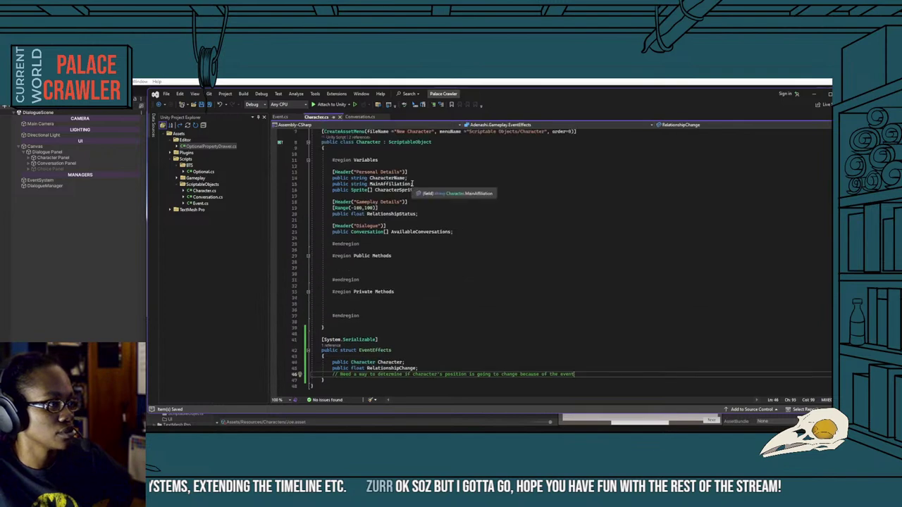
pyautogui.click(413, 179)
pyautogui.press('Return')
pyautogui.write('public s')
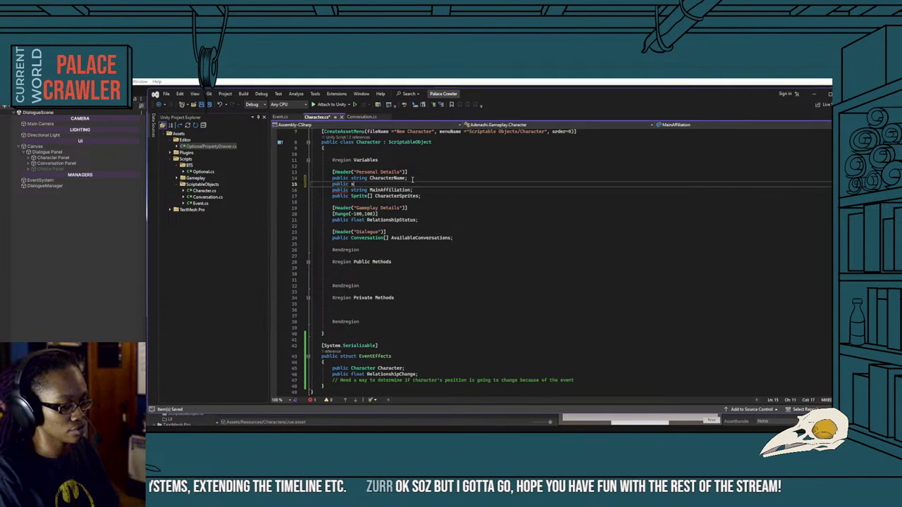
pyautogui.write('tring Character')
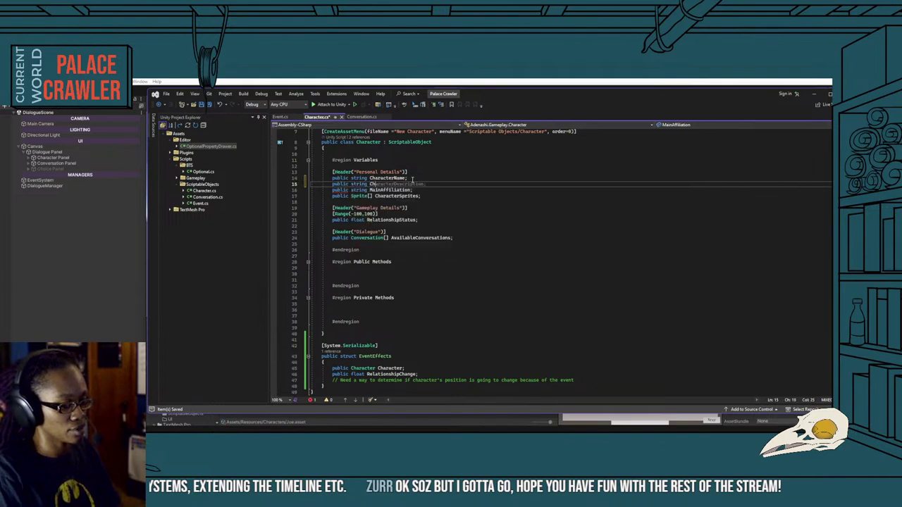
pyautogui.write('Posit')
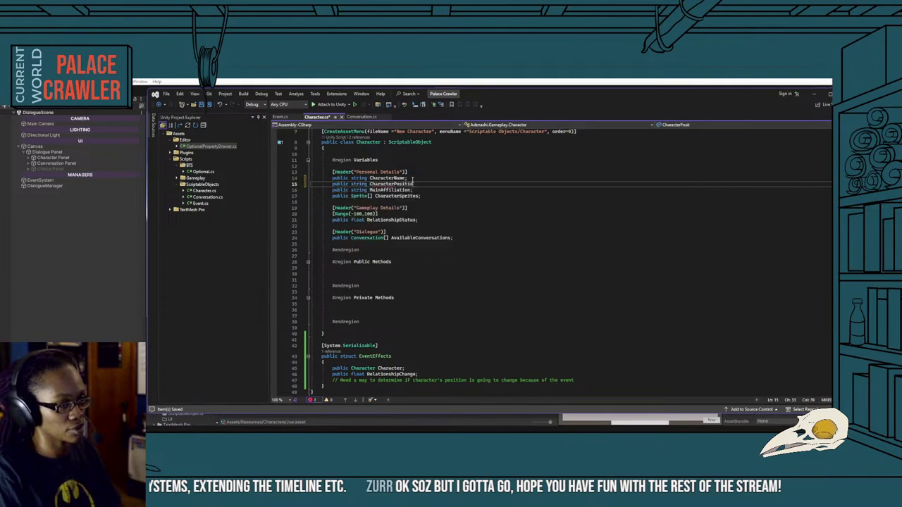
pyautogui.write('ion;')
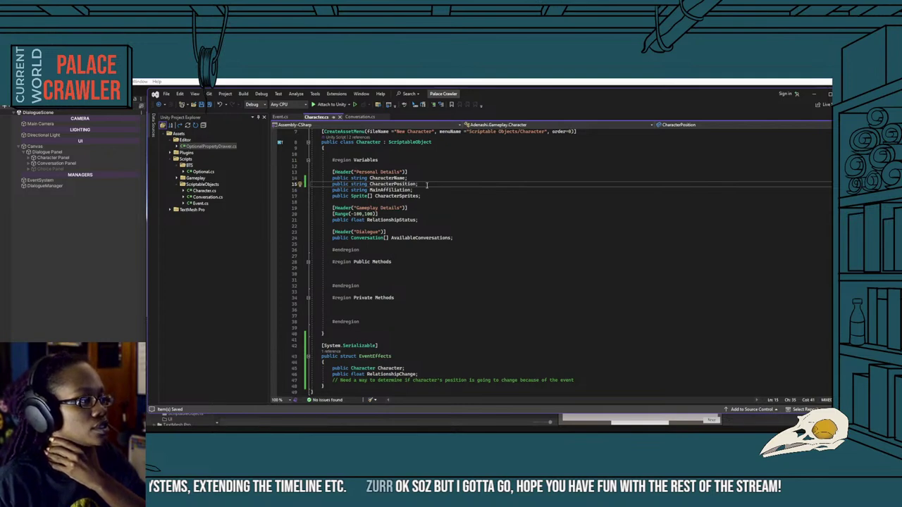
# Review Conversation.cs, then return focus to Unity's project file list.
pyautogui.click(361, 118)
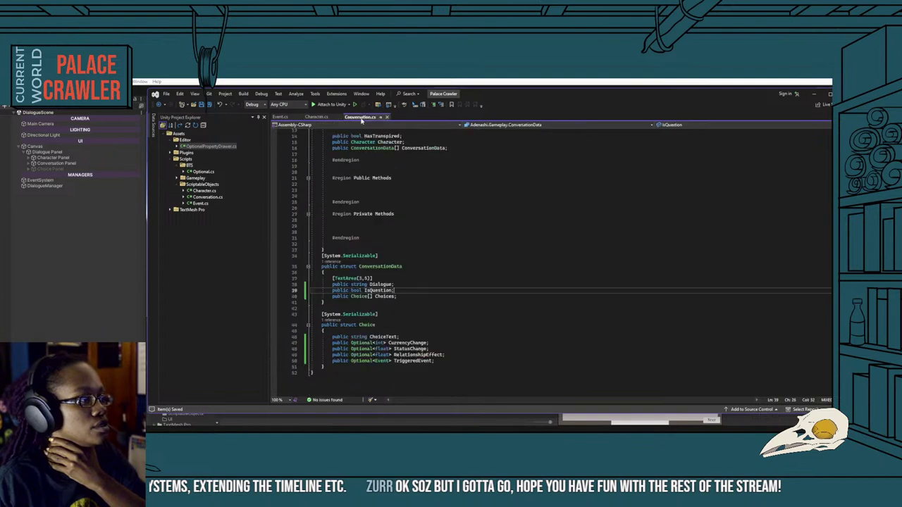
pyautogui.scroll(5, 422, 264)
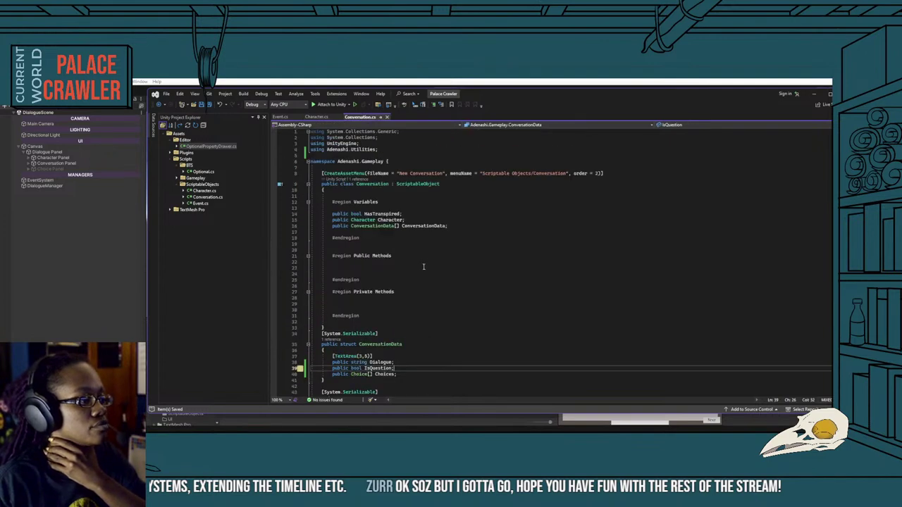
pyautogui.click(223, 262)
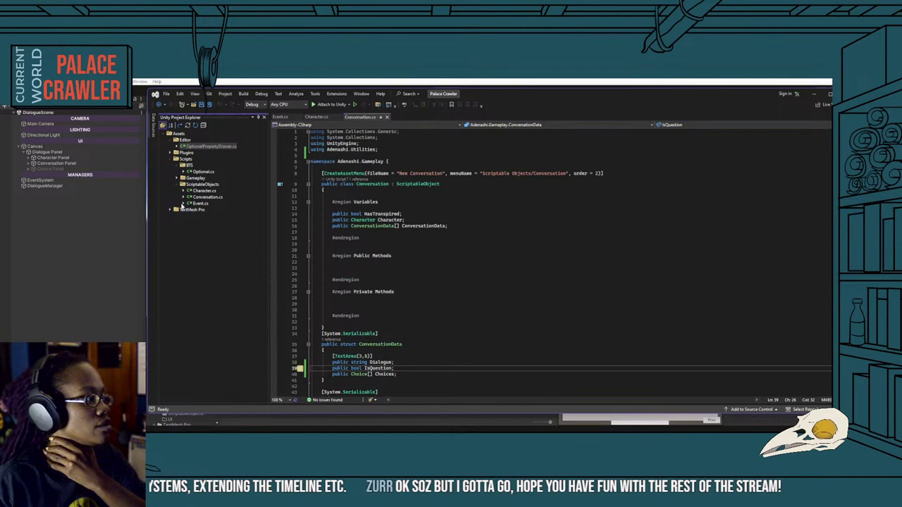
# Create a new Player folder inside Assets/Scripts/Gameplay and open it.
pyautogui.click(113, 224)
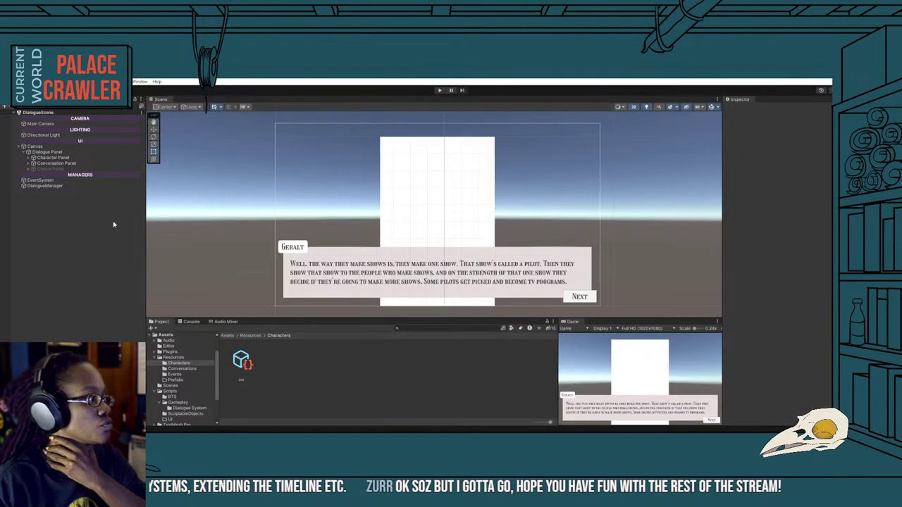
pyautogui.click(234, 336)
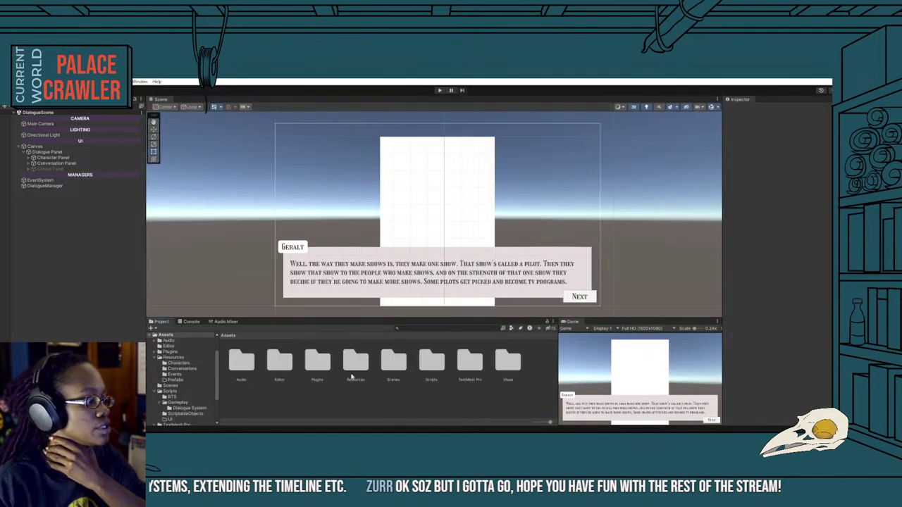
pyautogui.doubleClick(431, 363)
pyautogui.doubleClick(279, 361)
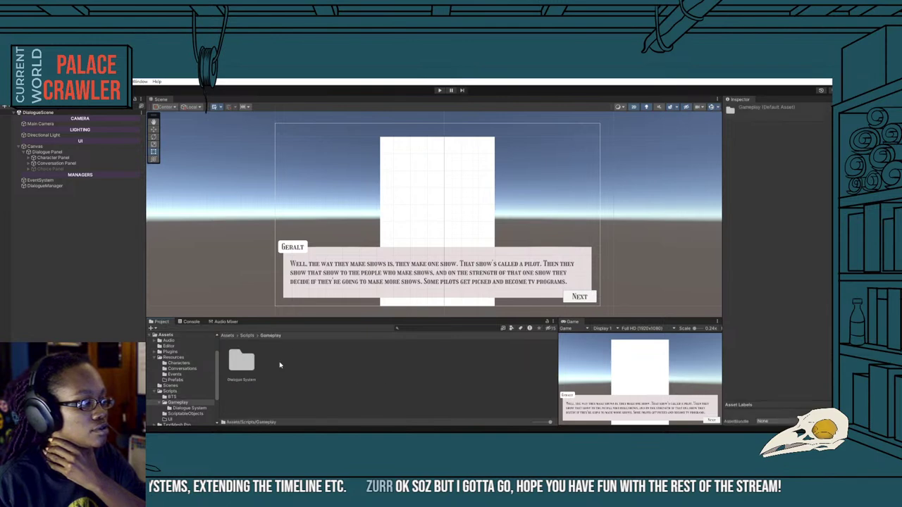
pyautogui.rightClick(277, 356)
pyautogui.moveTo(331, 153)
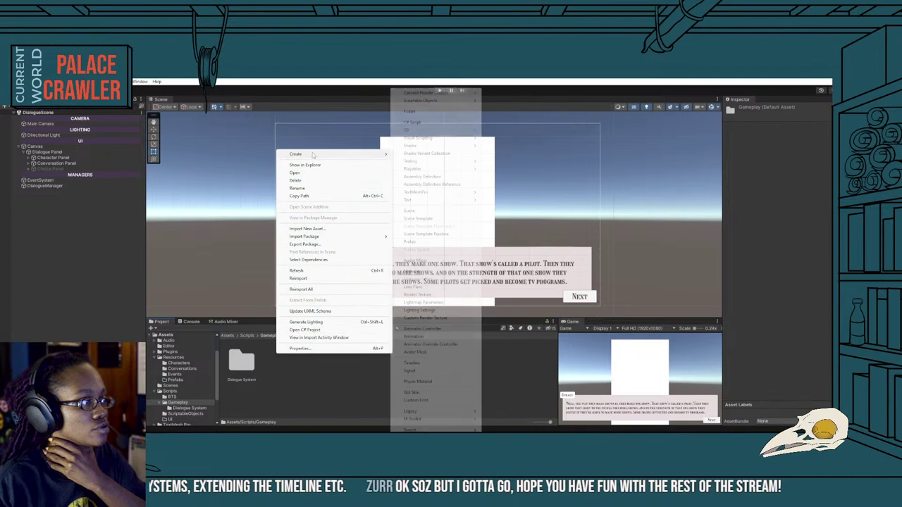
pyautogui.click(409, 113)
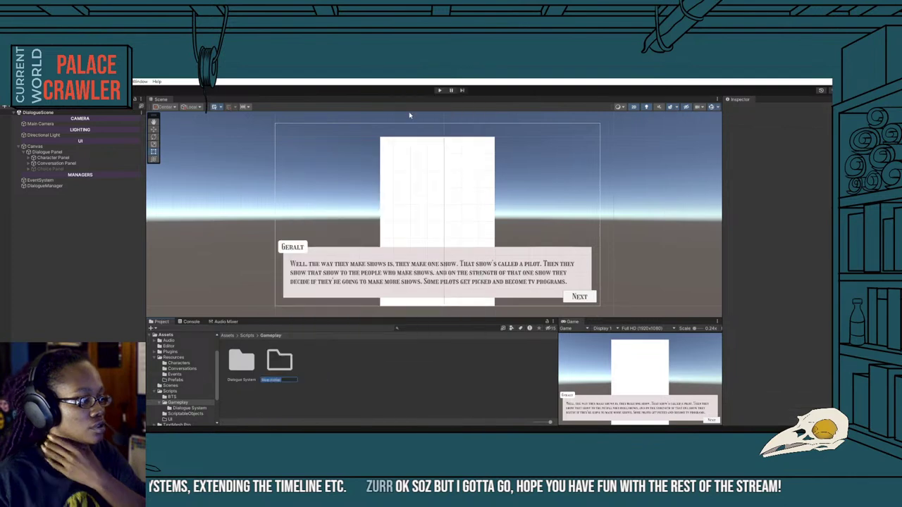
pyautogui.write('Player')
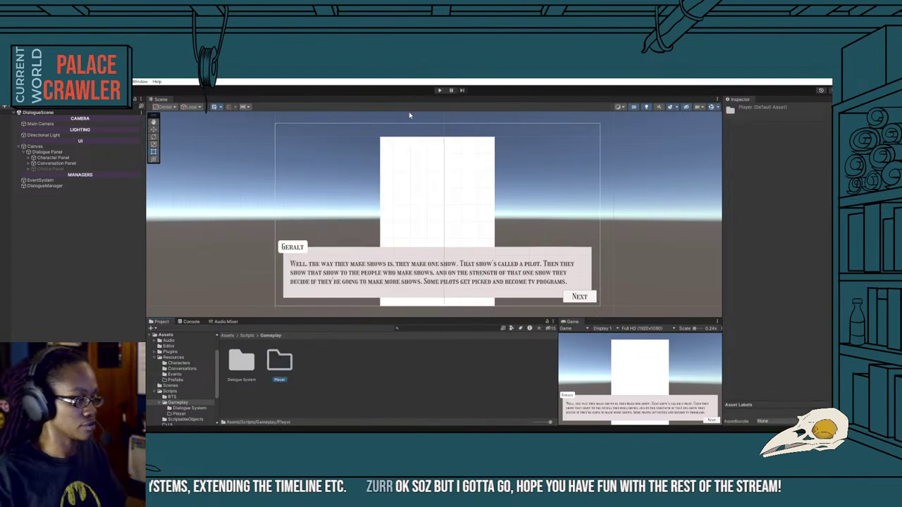
pyautogui.press('Return')
pyautogui.doubleClick(279, 361)
# Create a PlayerManager C# script in the Player folder and open it in Visual Studio.
pyautogui.rightClick(261, 369)
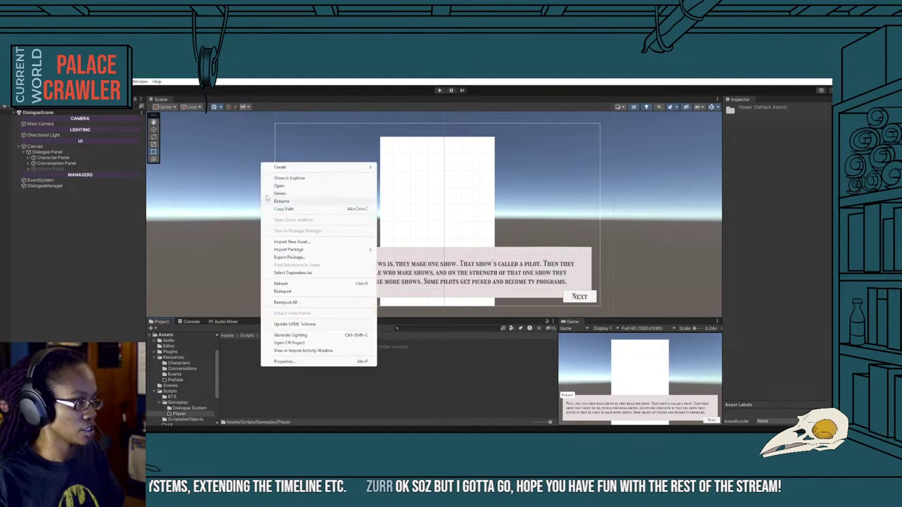
pyautogui.moveTo(324, 167)
pyautogui.click(396, 122)
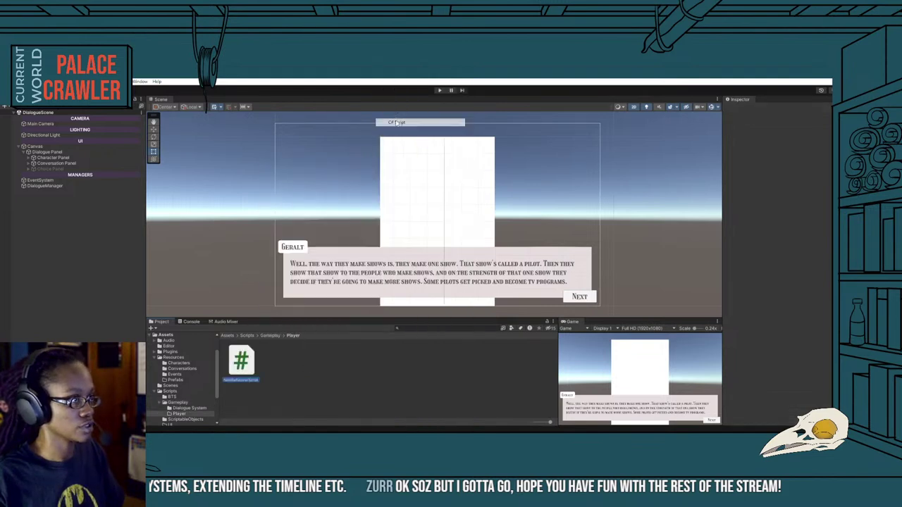
pyautogui.write('Pilot')
pyautogui.write('yerManager')
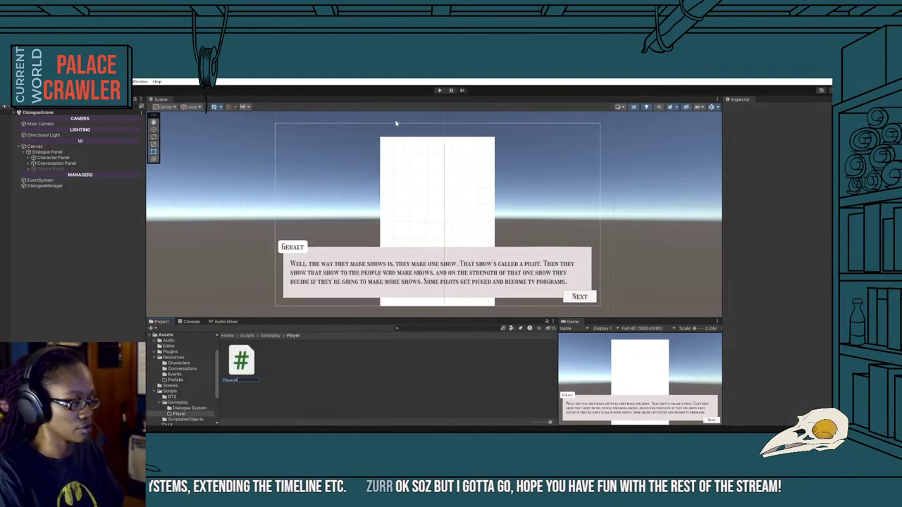
pyautogui.press('BackSpace')
pyautogui.press('BackSpace')
pyautogui.press('BackSpace')
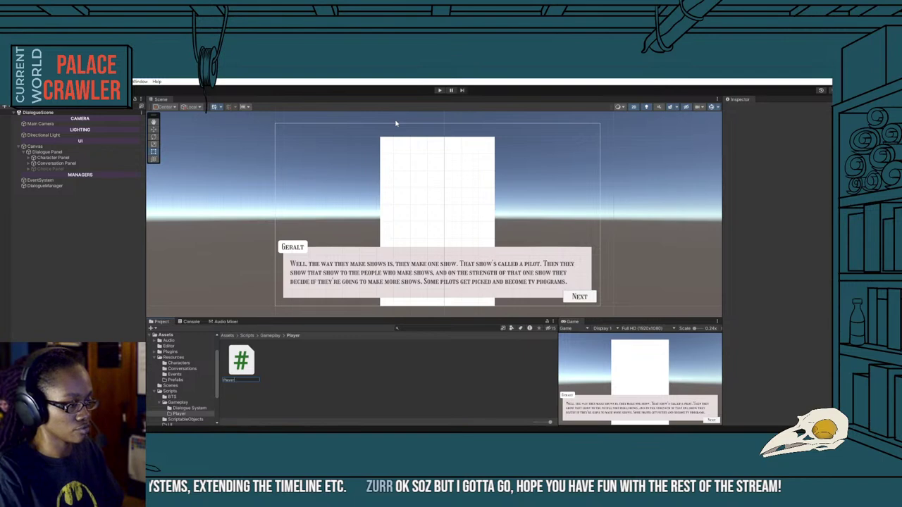
pyautogui.write('Manager')
pyautogui.press('Return')
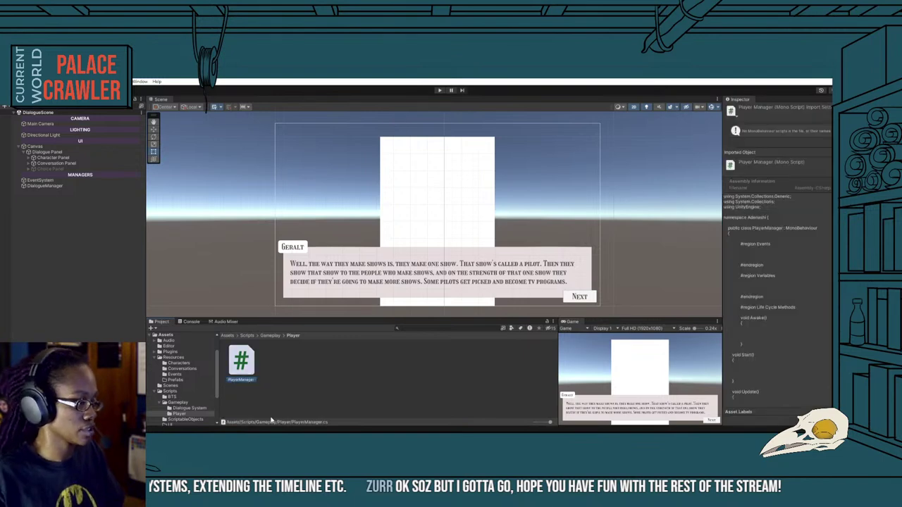
pyautogui.click(258, 382)
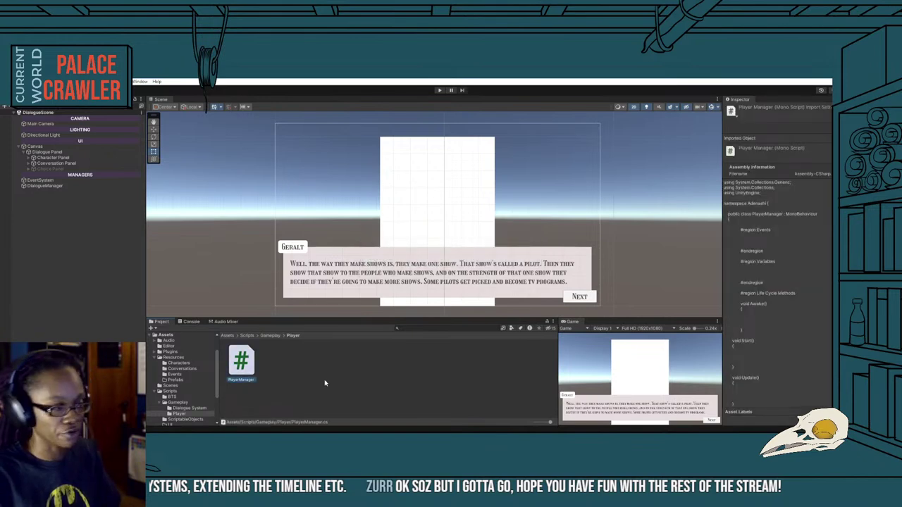
pyautogui.doubleClick(241, 361)
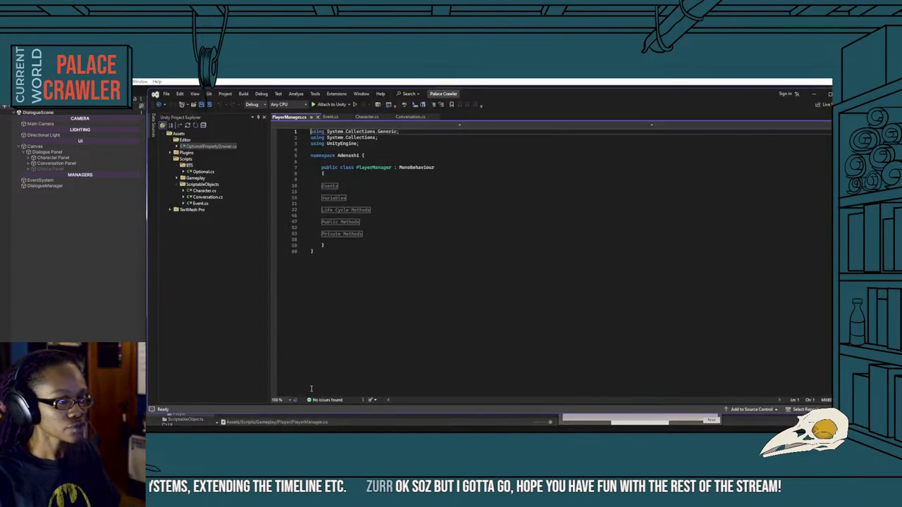
# Change the script's namespace to Adenashi.Gameplay.
pyautogui.click(361, 155)
pyautogui.write('.Gam')
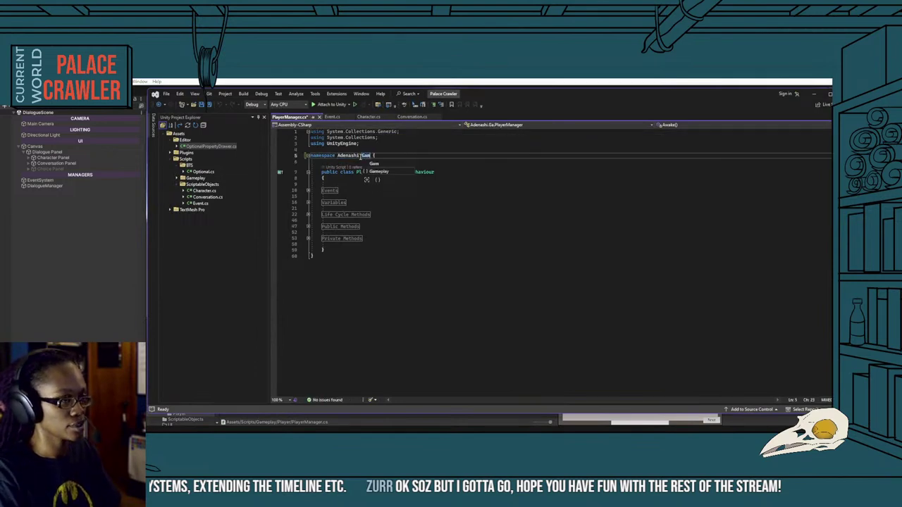
pyautogui.press('Tab')
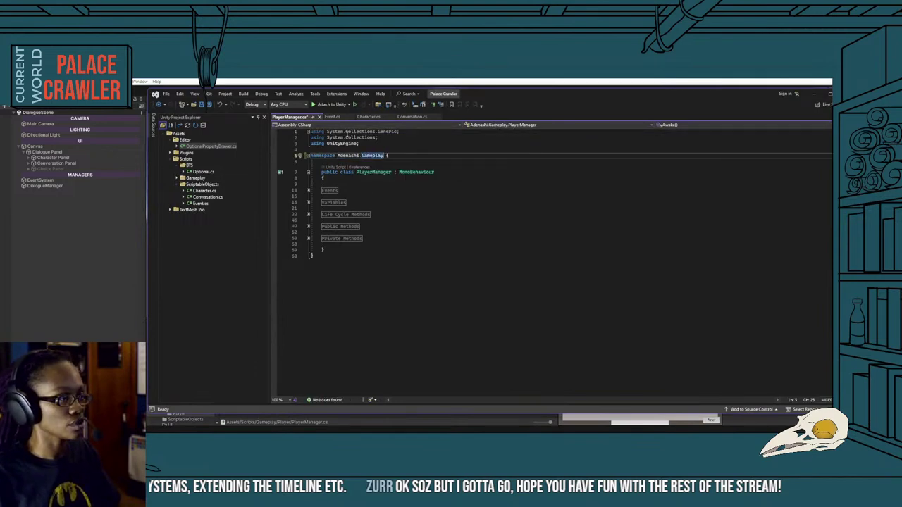
# Declare string PlayerName and PlayerPosition, float PlayerStatus and int PlayerCurrency in the Variables region.
pyautogui.click(308, 202)
pyautogui.click(344, 215)
pyautogui.press('Tab')
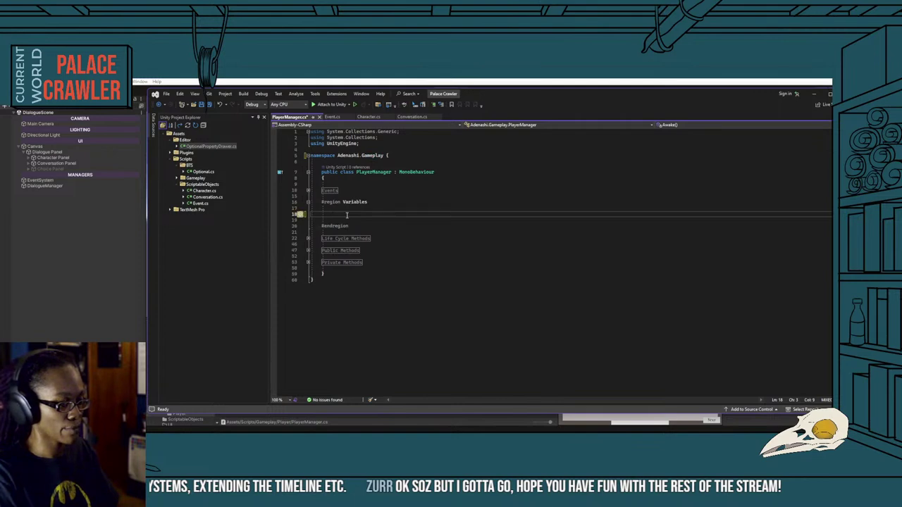
pyautogui.write('public s')
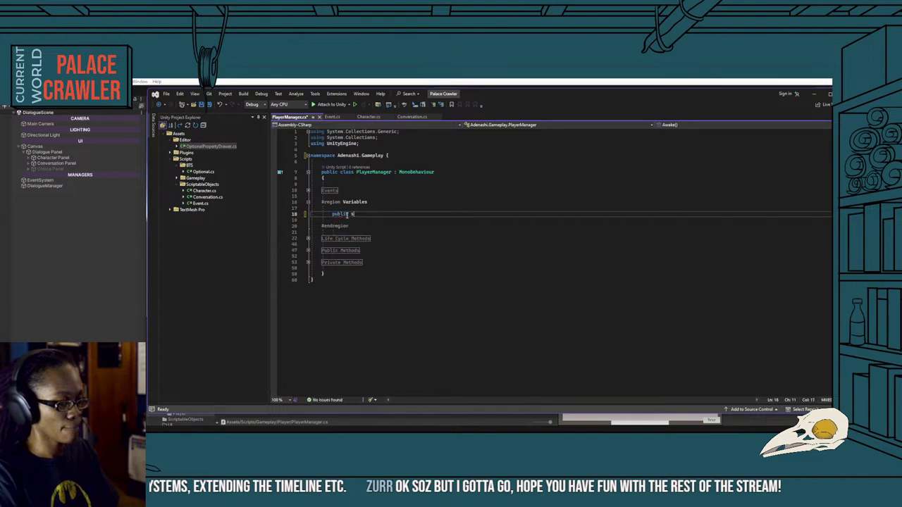
pyautogui.write('tring PlayerName')
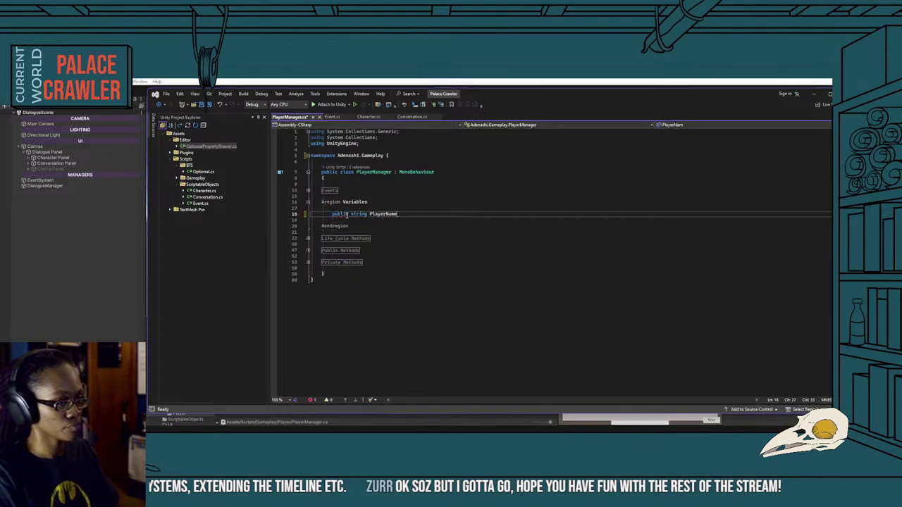
pyautogui.write(';')
pyautogui.press('Return')
pyautogui.write('publlic ')
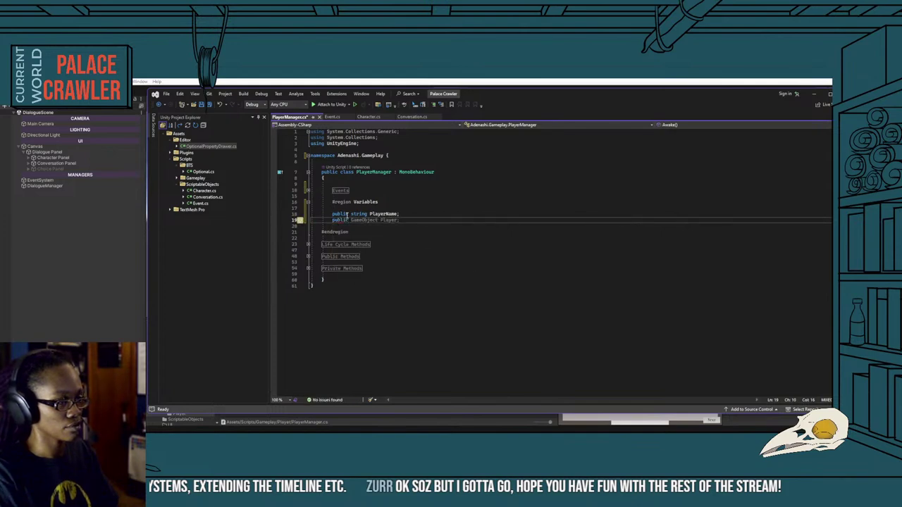
pyautogui.write('string Play')
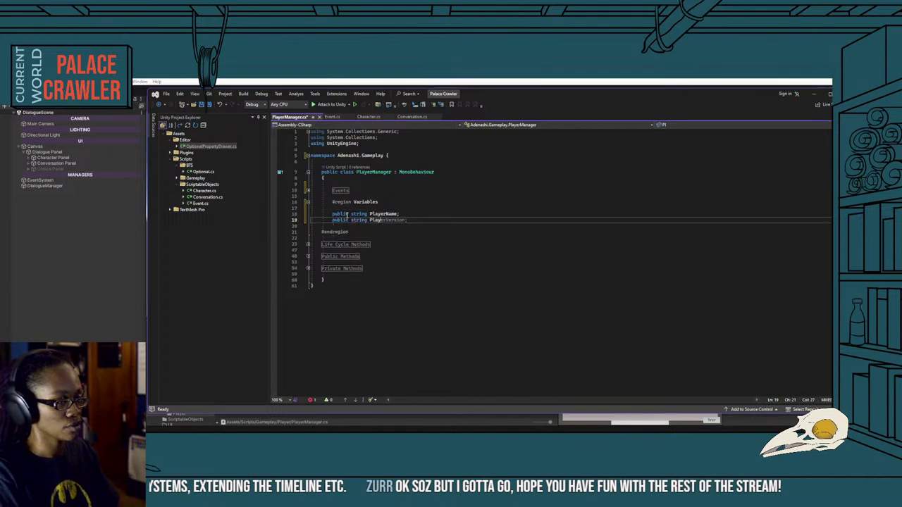
pyautogui.write('erPosition')
pyautogui.write(';')
pyautogui.press('Return')
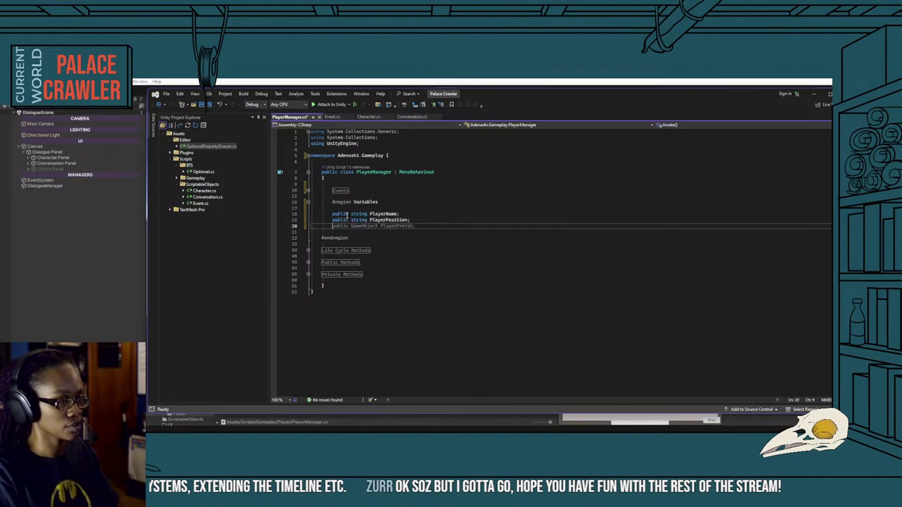
pyautogui.write('public int ')
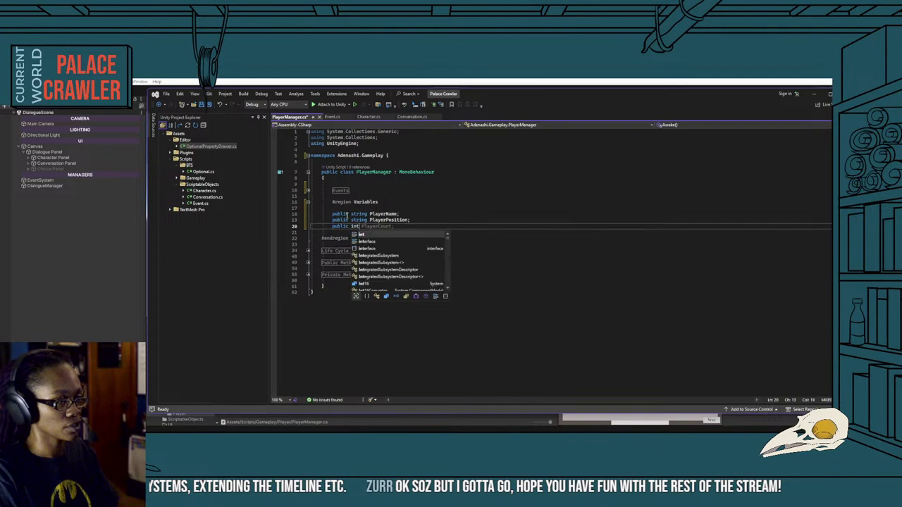
pyautogui.write('PlayerCurrenc')
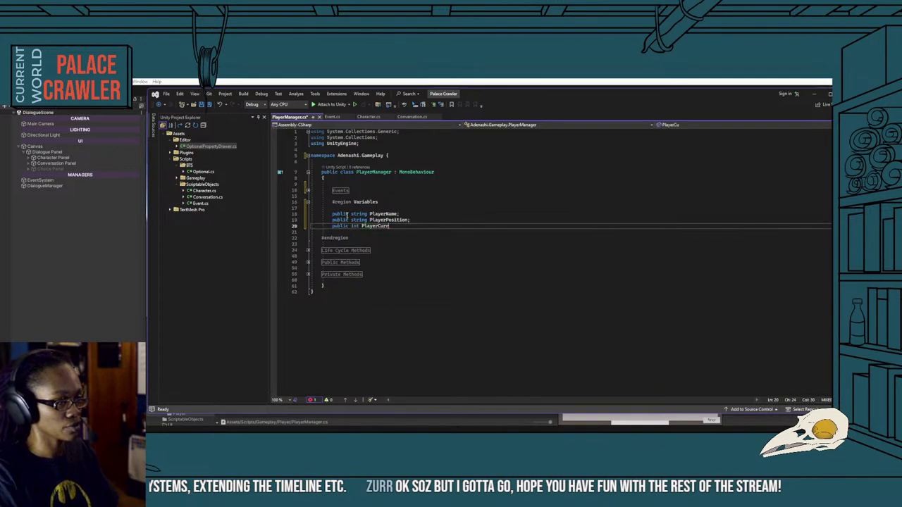
pyautogui.write('y;')
pyautogui.press('Return')
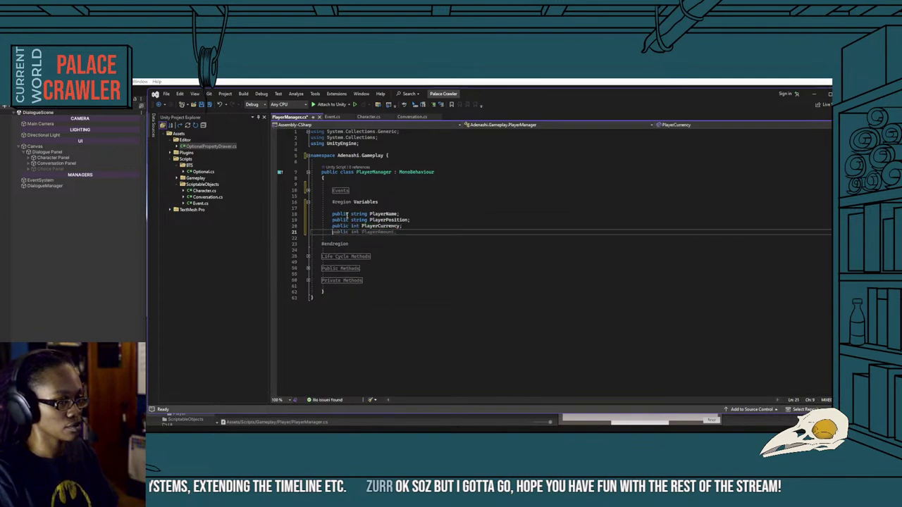
pyautogui.write('public')
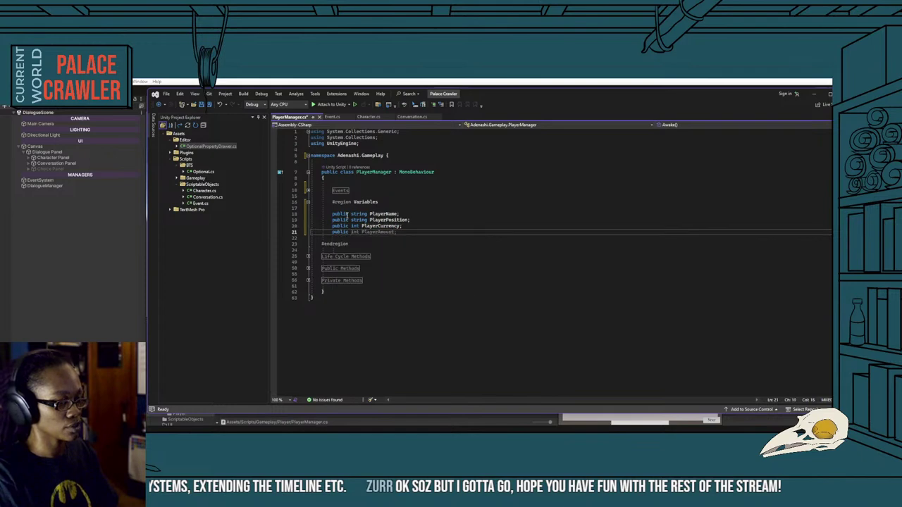
pyautogui.write(' float Player')
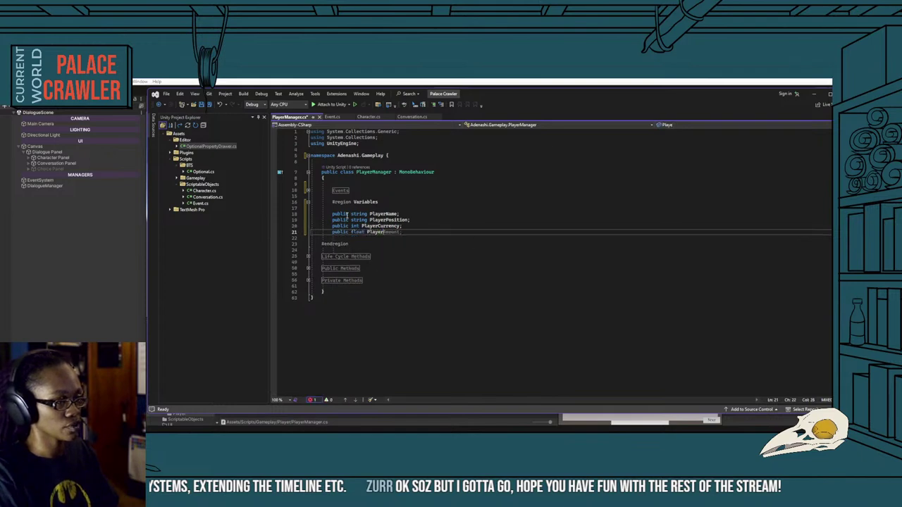
pyautogui.write('Status;')
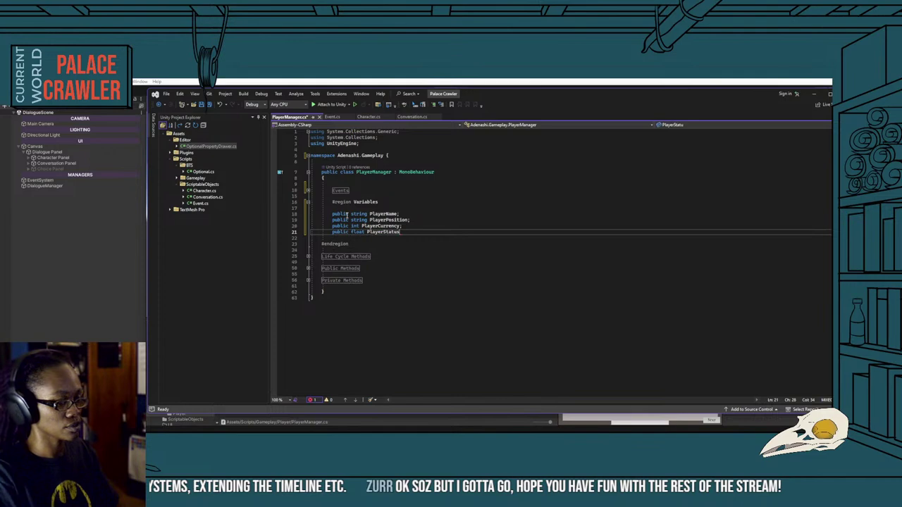
pyautogui.hotkey('alt', 'Up')
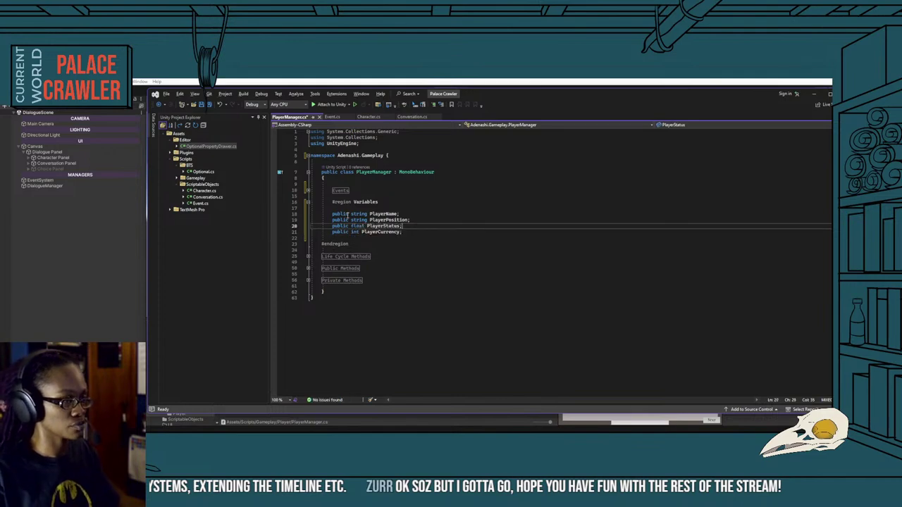
pyautogui.click(418, 230)
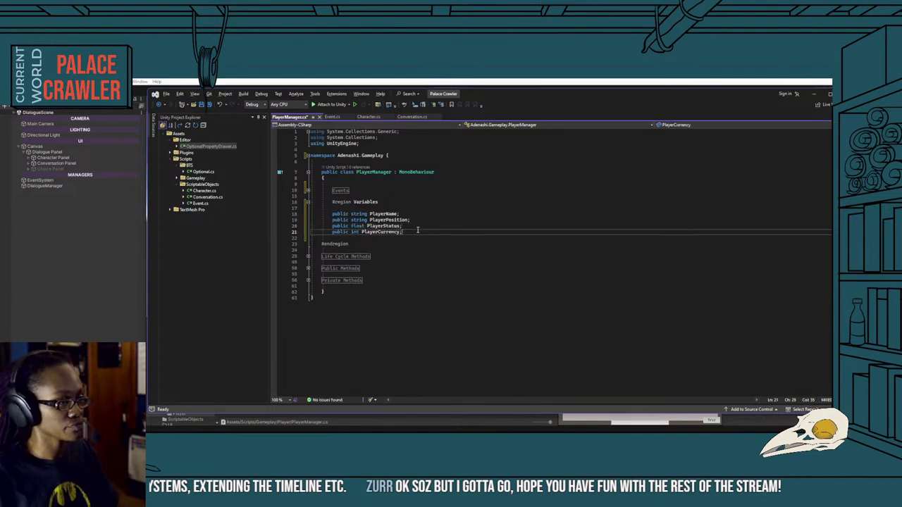
# Review the Character.cs and Conversation.cs code for reference.
pyautogui.click(368, 116)
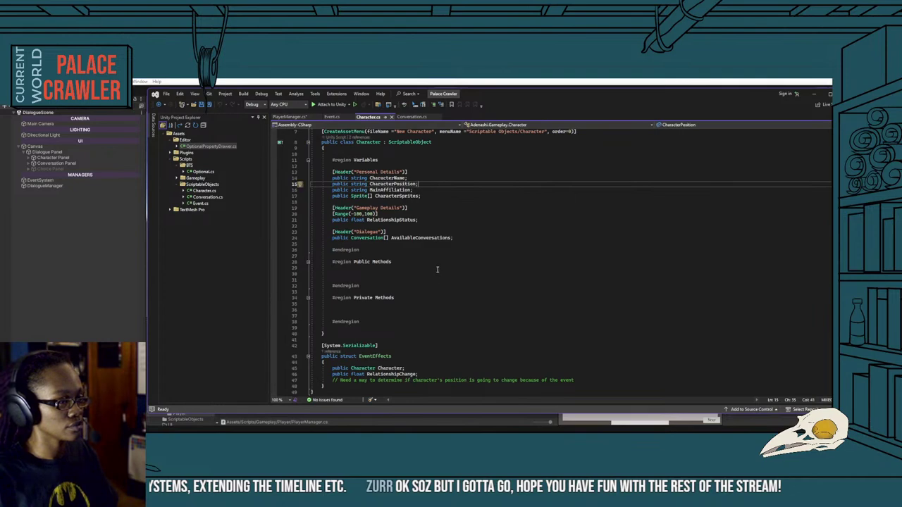
pyautogui.scroll(1, 437, 269)
pyautogui.click(410, 117)
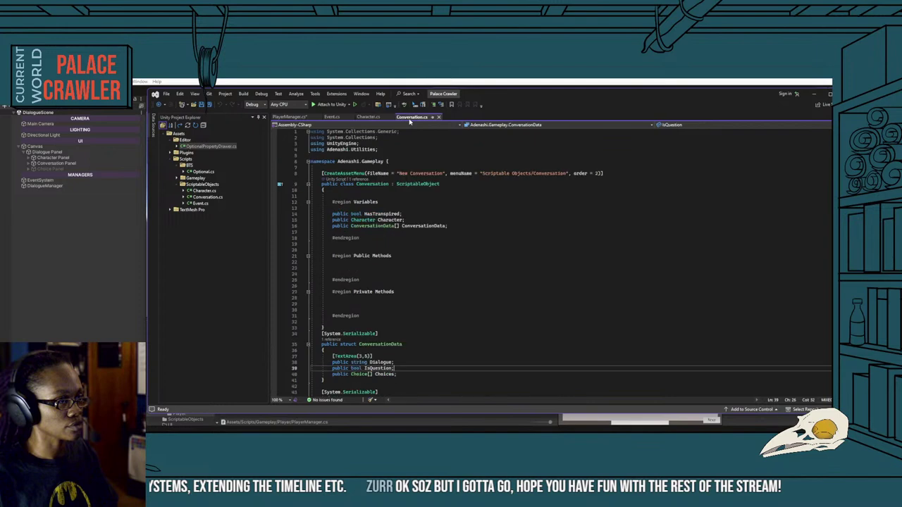
pyautogui.scroll(-3, 431, 297)
pyautogui.scroll(-1, 429, 350)
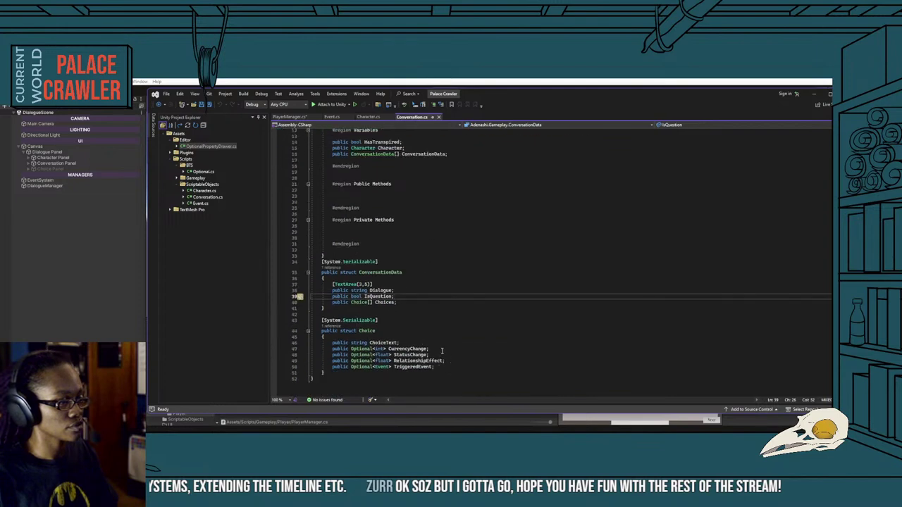
pyautogui.scroll(4, 442, 350)
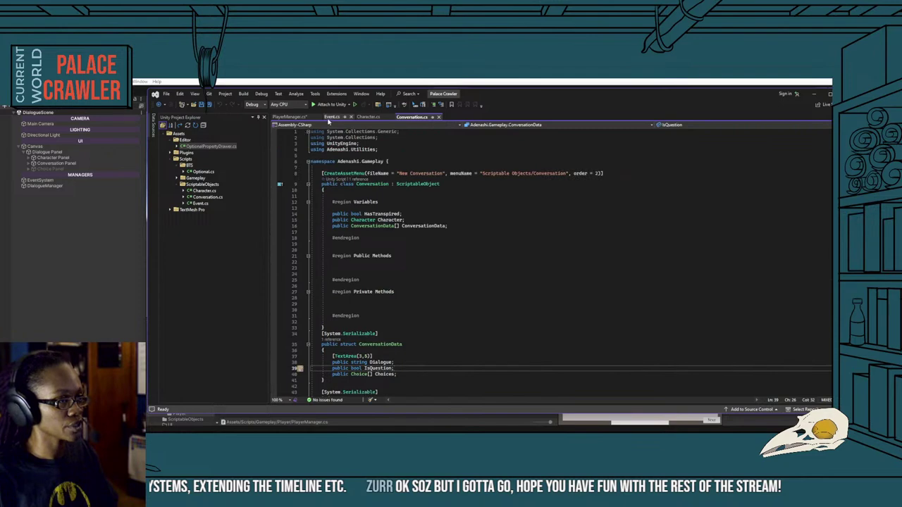
# Return to PlayerManager.cs and save it.
pyautogui.click(332, 117)
pyautogui.click(289, 117)
pyautogui.hotkey('ctrl', 's')
pyautogui.press('Up')
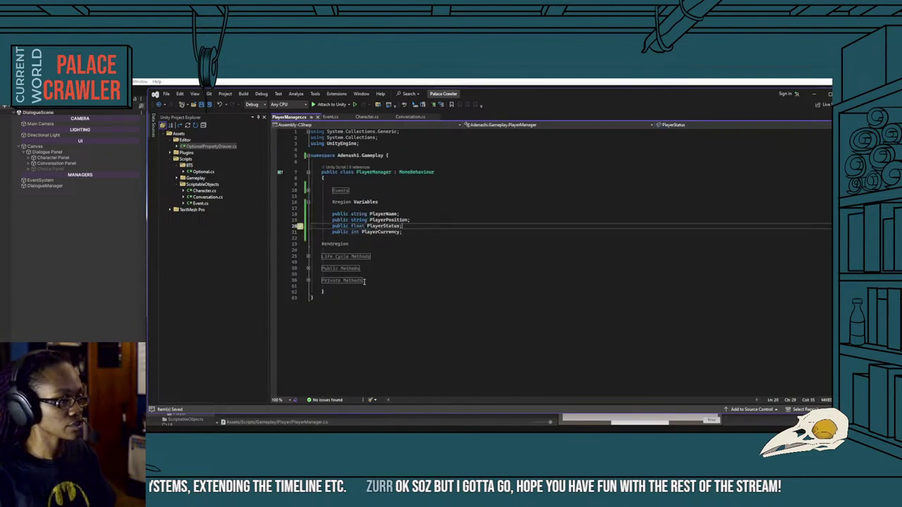
pyautogui.click(344, 303)
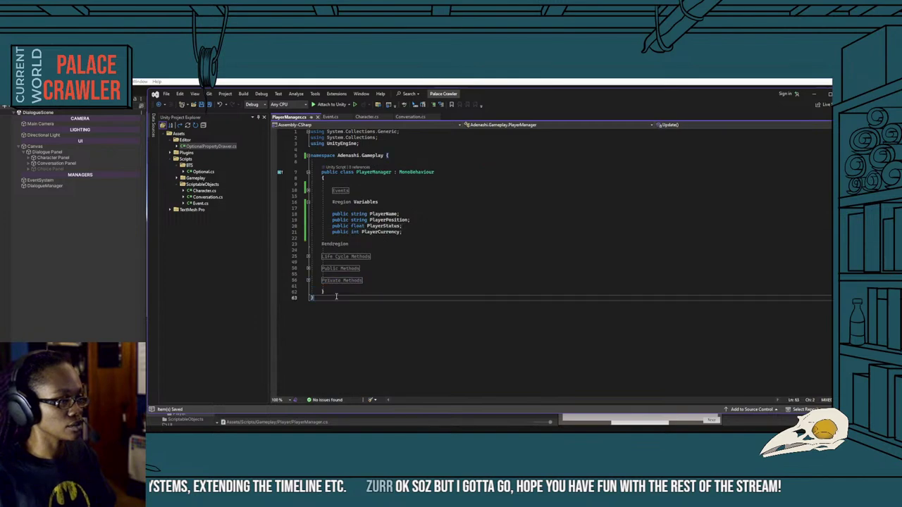
# Expand the Life Cycle Methods, Public Methods, Private Methods and Events regions.
pyautogui.click(308, 256)
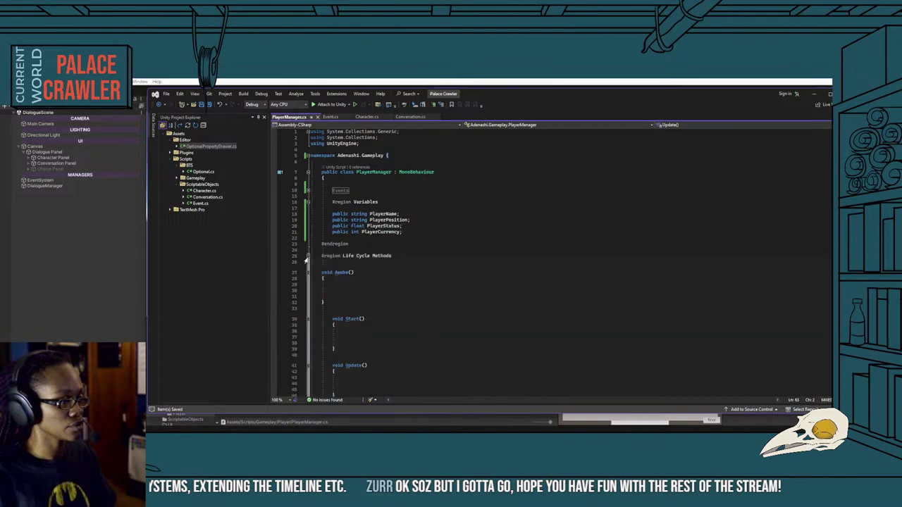
pyautogui.moveTo(322, 272); pyautogui.dragTo(333, 303)
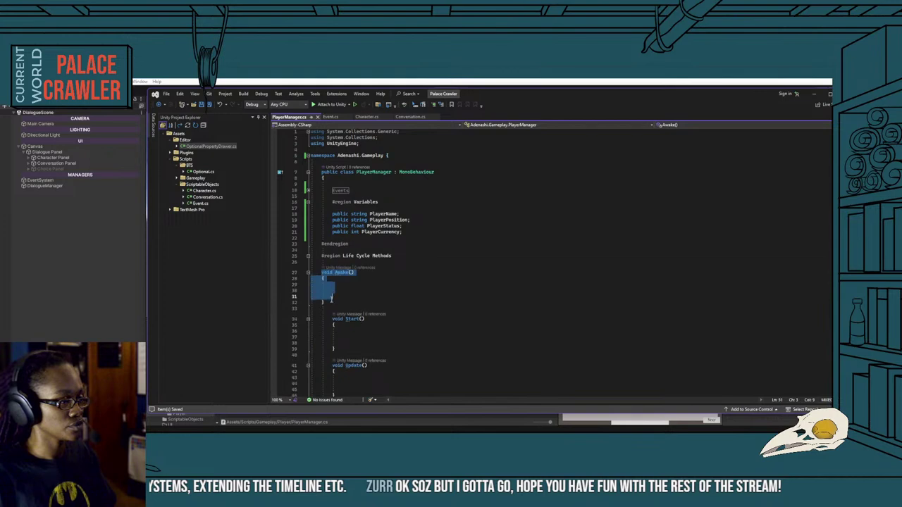
pyautogui.click(333, 297)
pyautogui.scroll(-6, 329, 307)
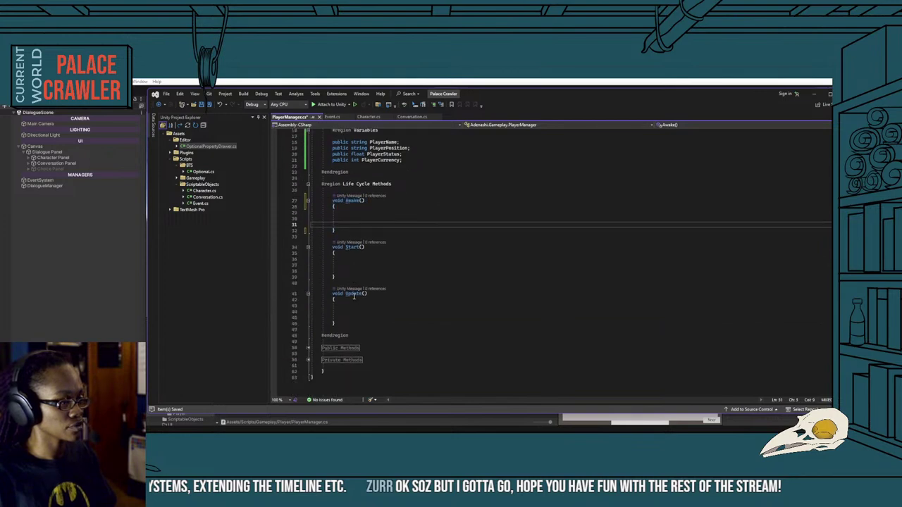
pyautogui.click(307, 312)
pyautogui.click(336, 324)
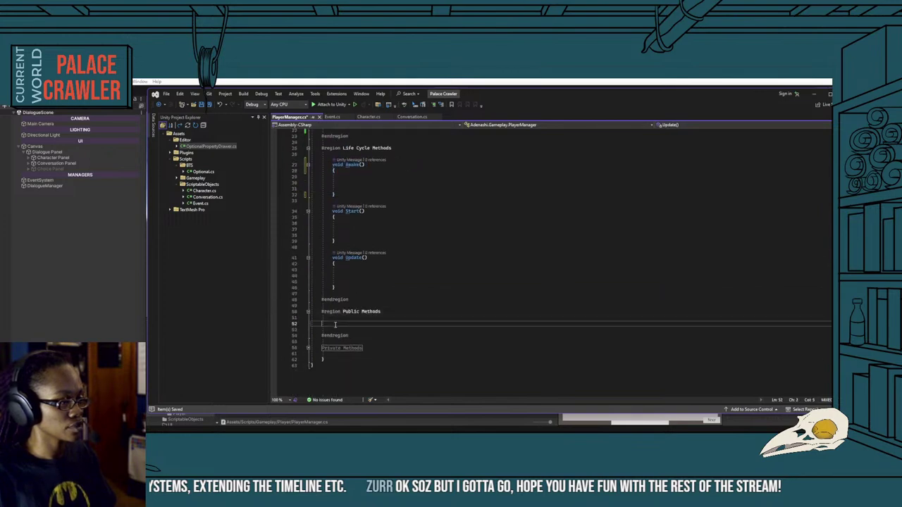
pyautogui.click(307, 348)
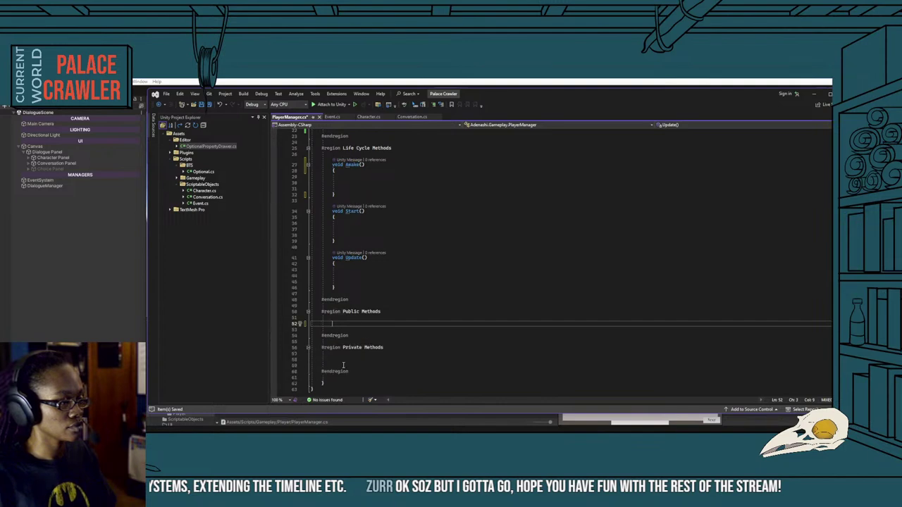
pyautogui.click(331, 360)
pyautogui.scroll(7, 337, 272)
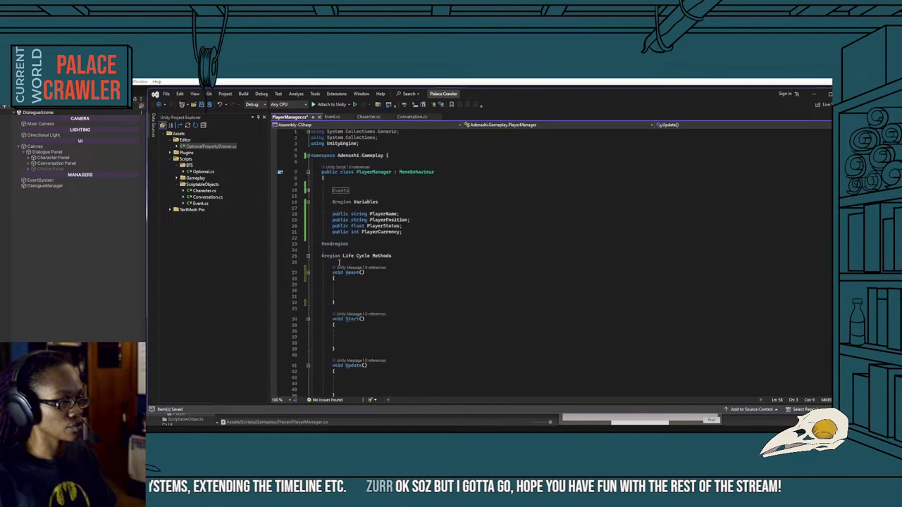
pyautogui.click(307, 191)
pyautogui.click(333, 201)
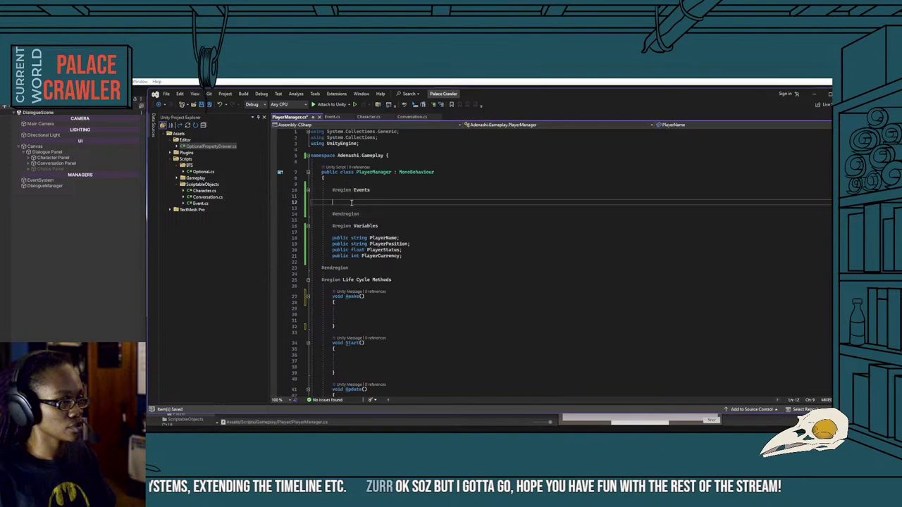
pyautogui.scroll(-3, 356, 281)
pyautogui.scroll(3, 361, 288)
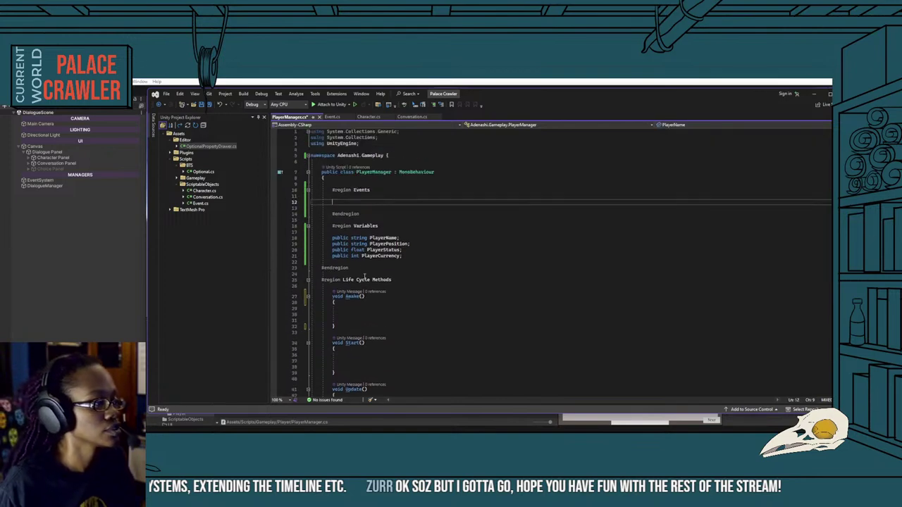
# Indent everything from line 23, the Variables #endregion, to the file's end one level.
pyautogui.click(319, 268)
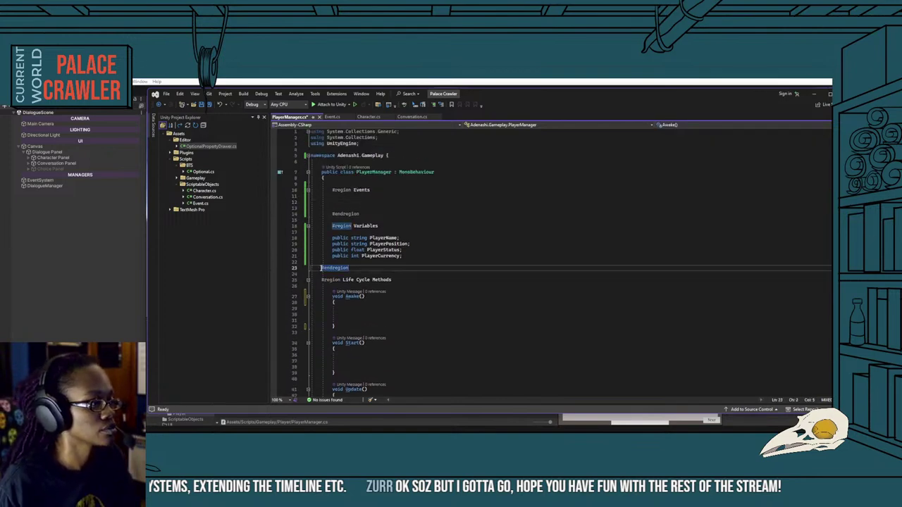
pyautogui.scroll(-4, 334, 296)
pyautogui.keyDown('shift'); pyautogui.click(334, 296); pyautogui.keyUp('shift')
pyautogui.moveTo(334, 296)
pyautogui.mouseDown()
pyautogui.moveTo(357, 361)
pyautogui.moveTo(360, 343)
pyautogui.mouseUp()
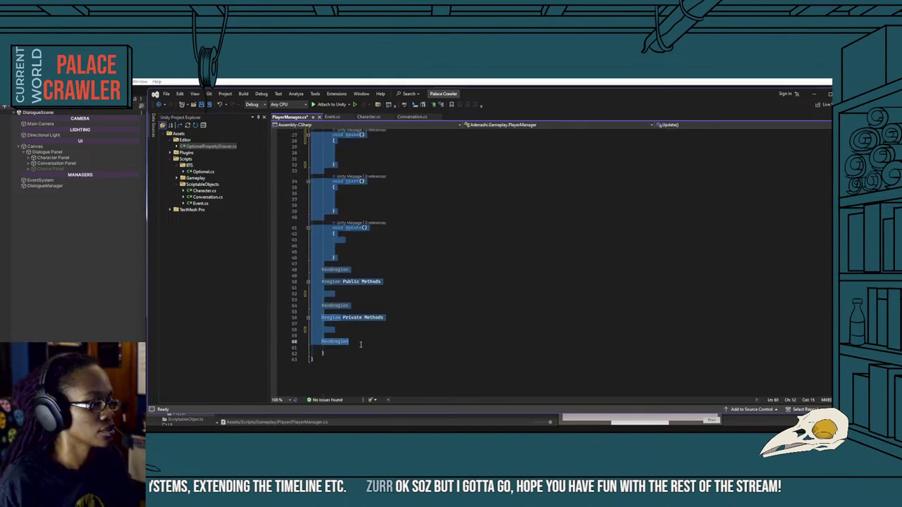
pyautogui.press('Tab')
pyautogui.click(366, 363)
# Remove the extra blank line inside Awake().
pyautogui.scroll(6, 367, 337)
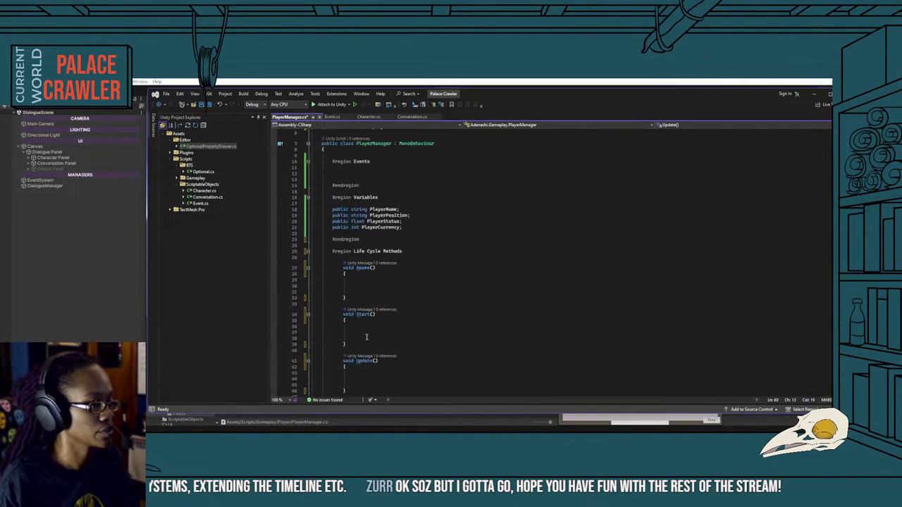
pyautogui.scroll(2, 368, 330)
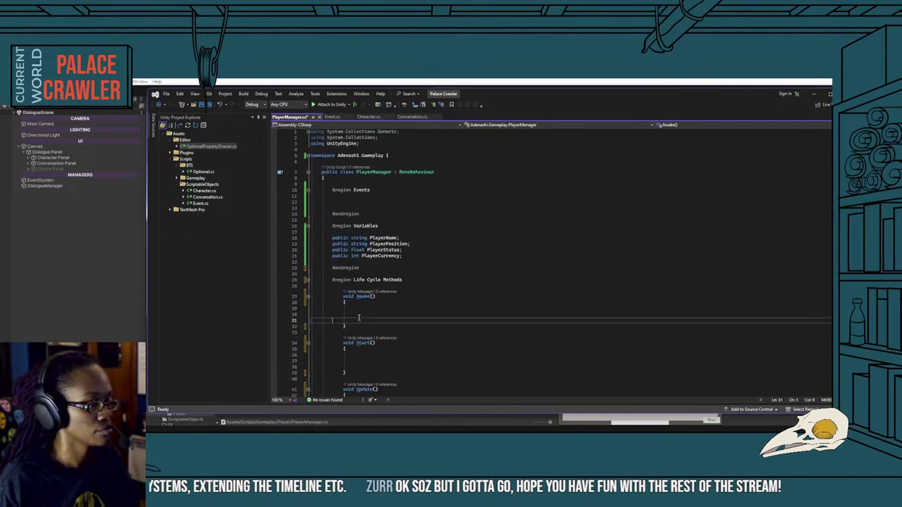
pyautogui.click(359, 317)
pyautogui.press('BackSpace')
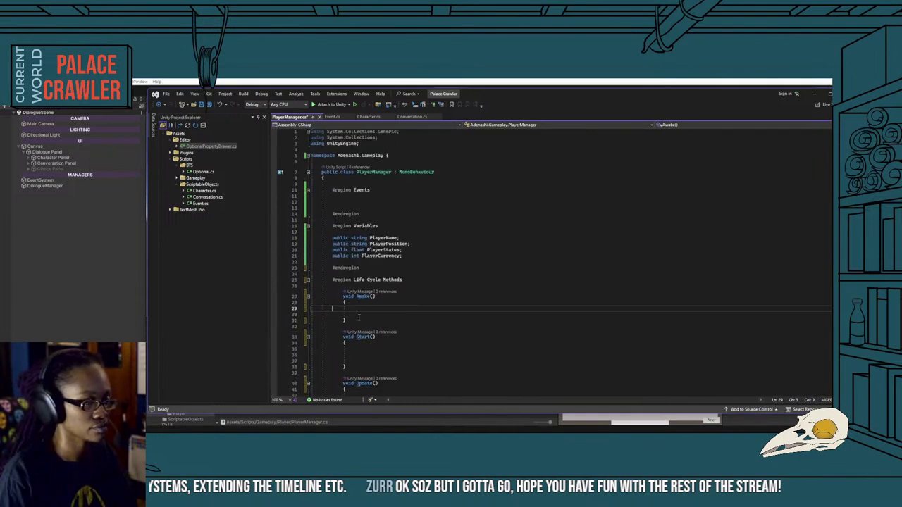
pyautogui.click(365, 312)
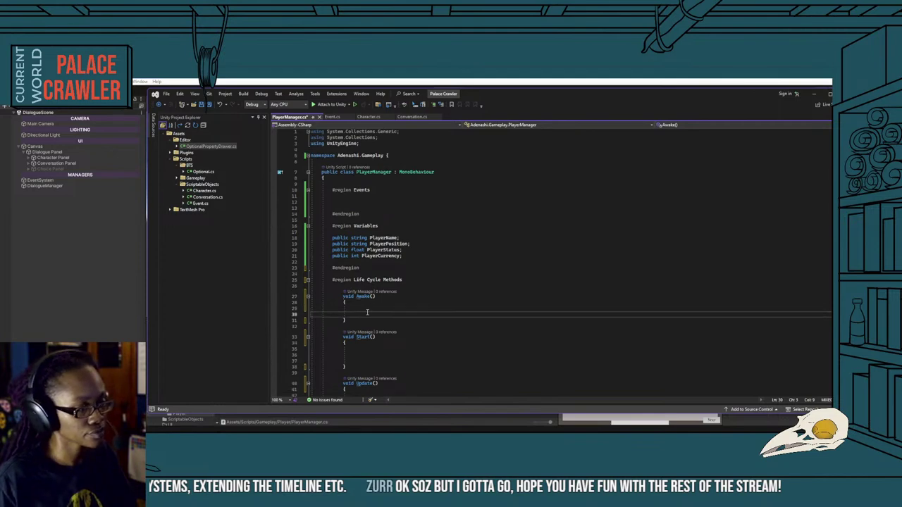
pyautogui.click(369, 308)
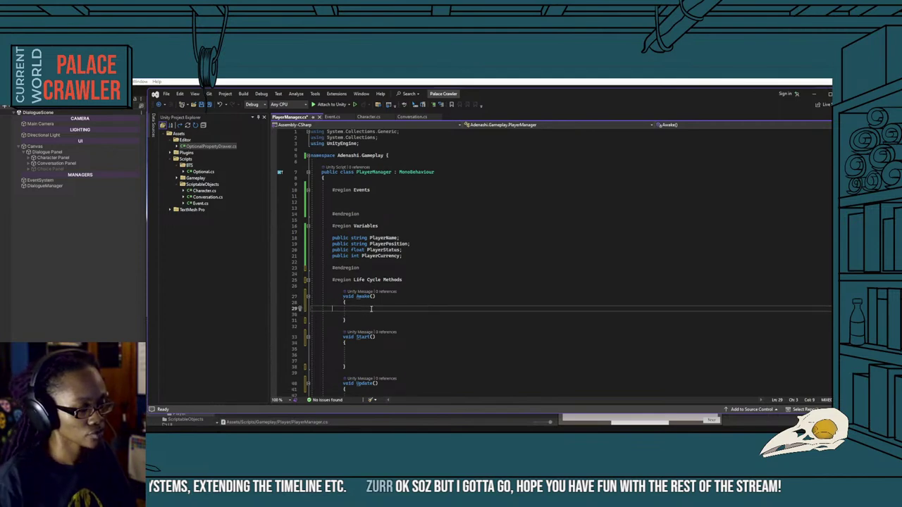
# Accept, then delete the suggested PlayerName line in Awake(), leaving its body empty.
pyautogui.press('Return')
pyautogui.press('Tab')
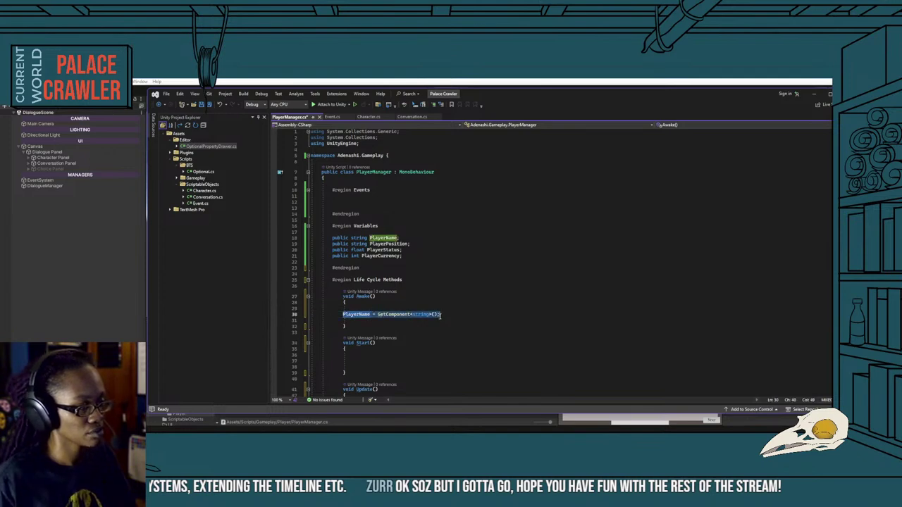
pyautogui.hotkey('ctrl', 'z')
pyautogui.press('Tab')
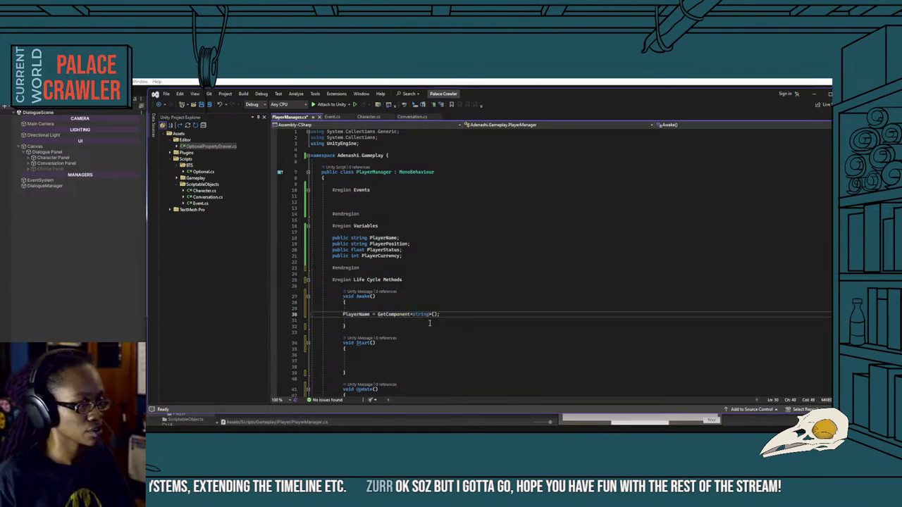
pyautogui.moveTo(447, 313); pyautogui.dragTo(345, 312)
pyautogui.press('BackSpace')
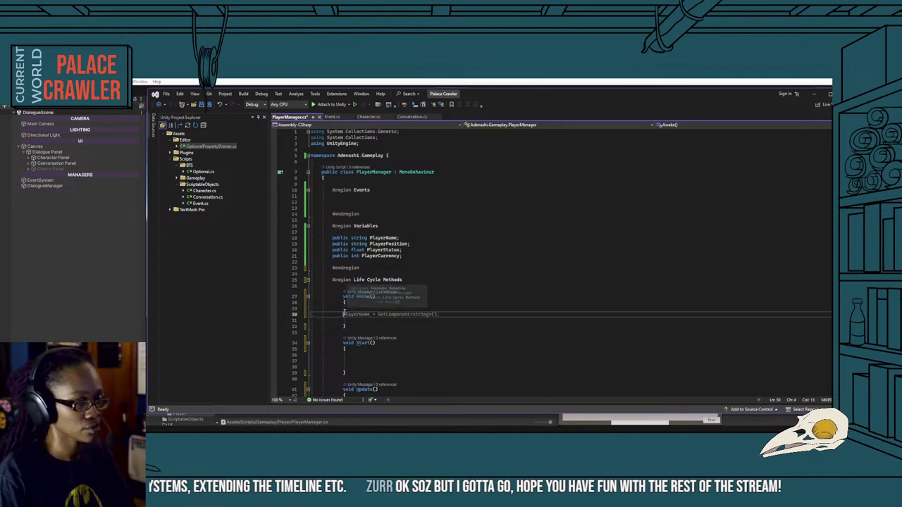
pyautogui.press('Escape')
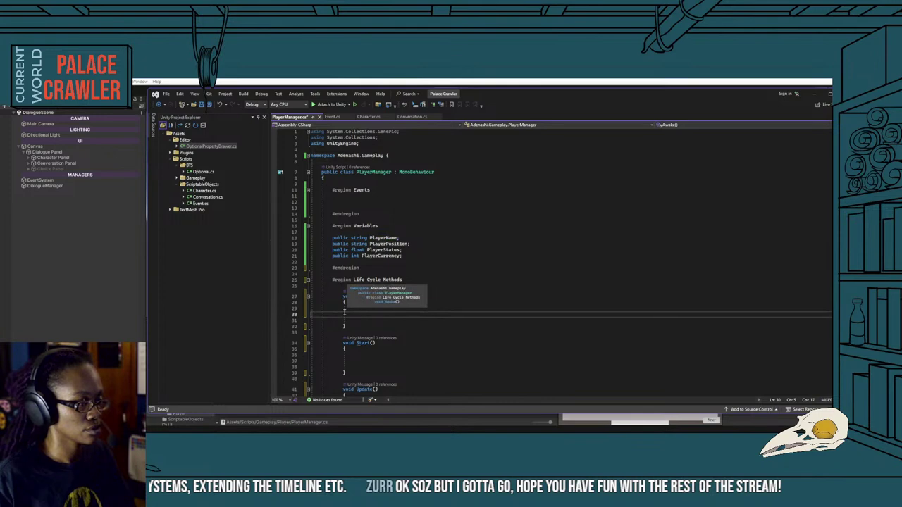
# Outdent the Awake, Start and Update methods one level and save PlayerManager.cs.
pyautogui.click(363, 362)
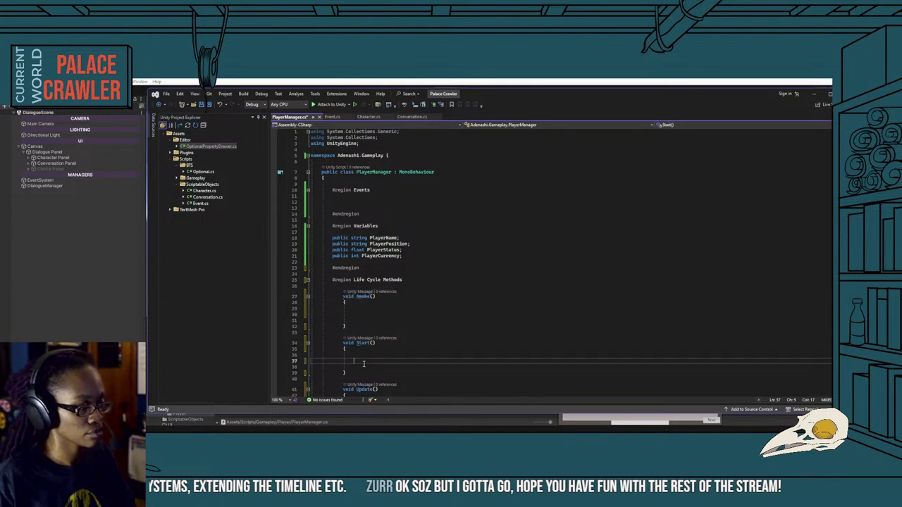
pyautogui.click(370, 365)
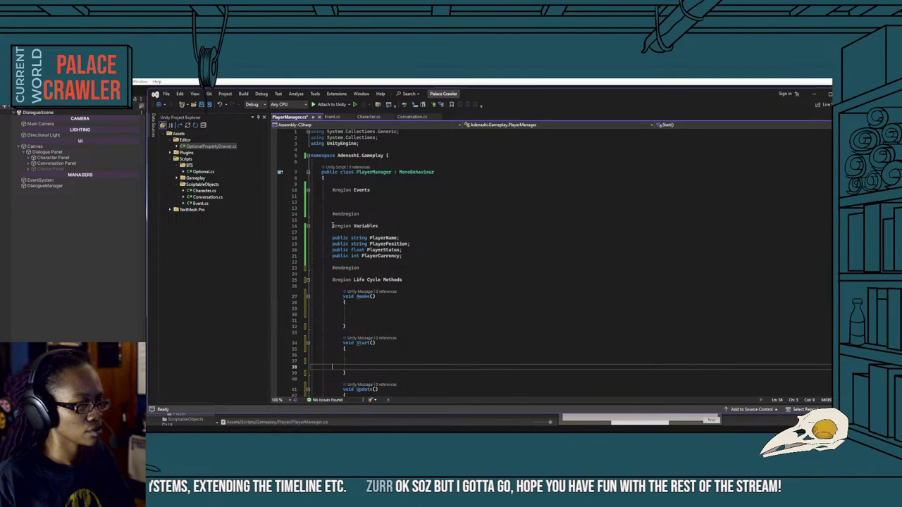
pyautogui.scroll(-6, 346, 268)
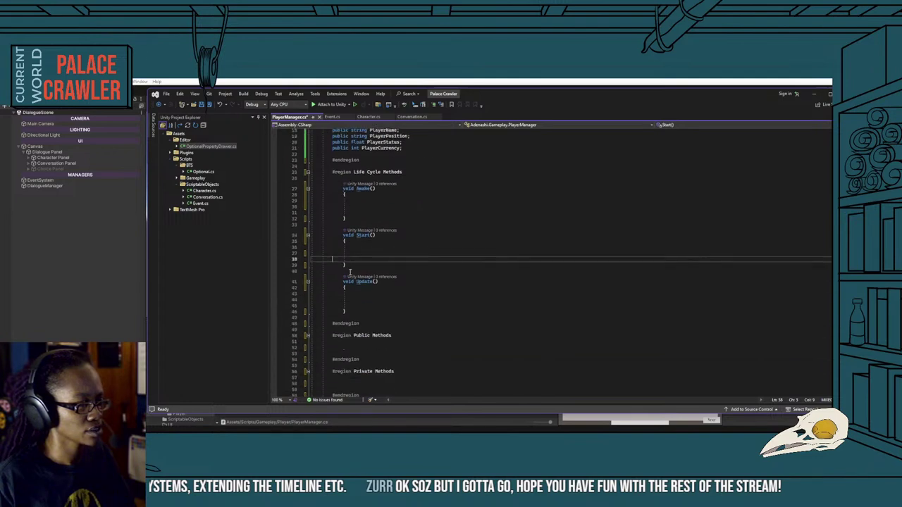
pyautogui.moveTo(342, 183); pyautogui.dragTo(366, 312)
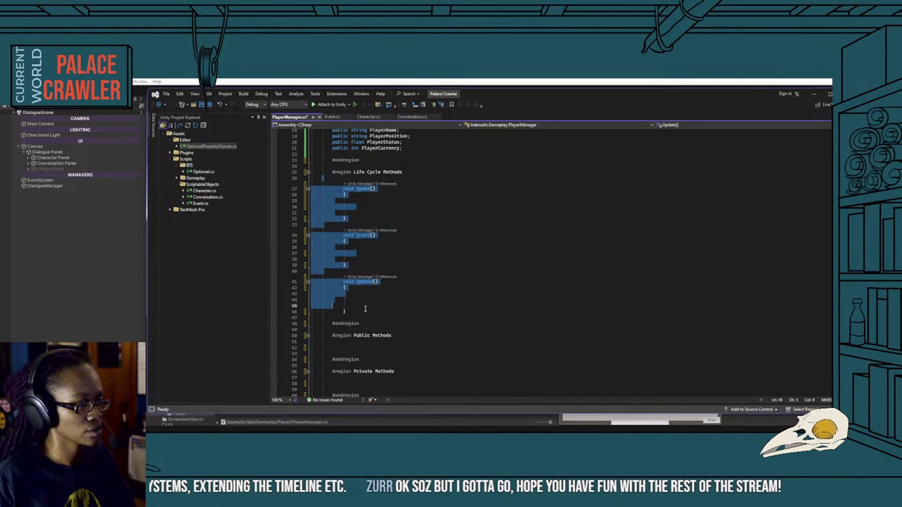
pyautogui.hotkey('shift', 'Tab')
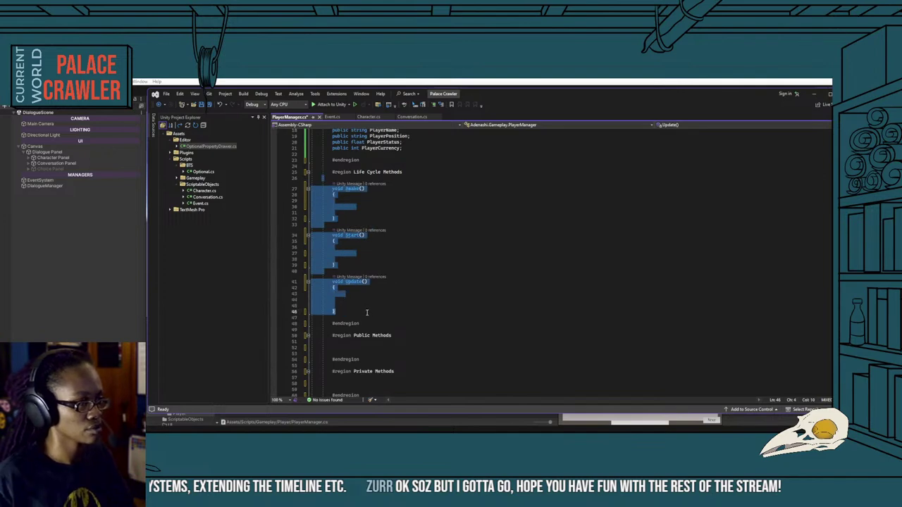
pyautogui.click(383, 297)
pyautogui.scroll(-3, 383, 297)
pyautogui.scroll(9, 383, 296)
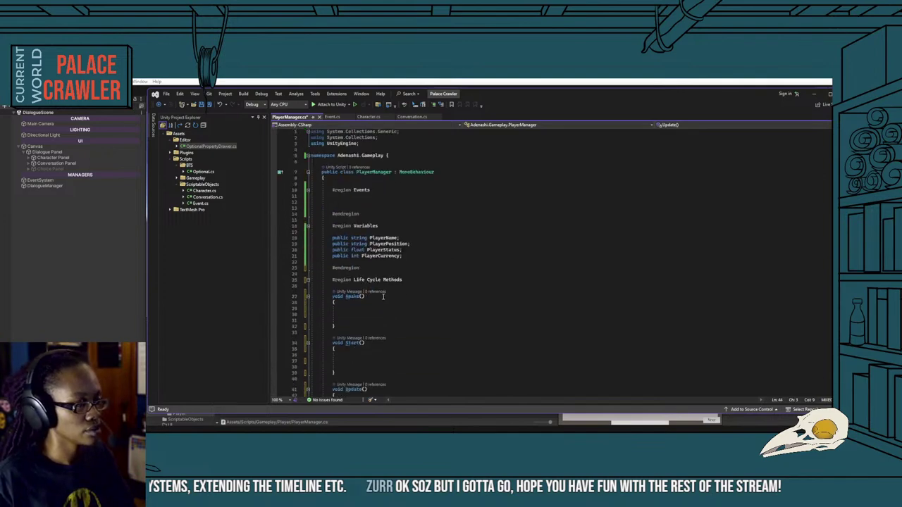
pyautogui.hotkey('ctrl', 's')
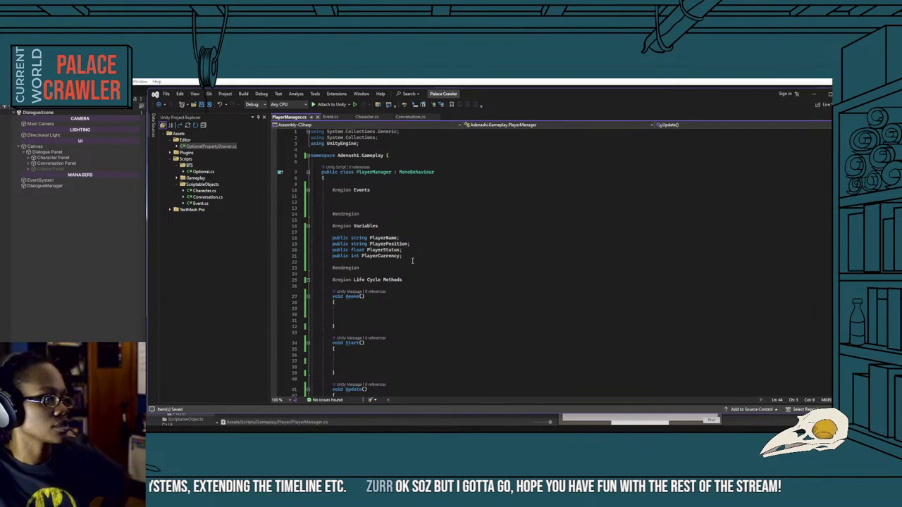
# Fix the blank-line indentation inside Awake, Start, Update and the Public and Private Methods regions.
pyautogui.click(350, 314)
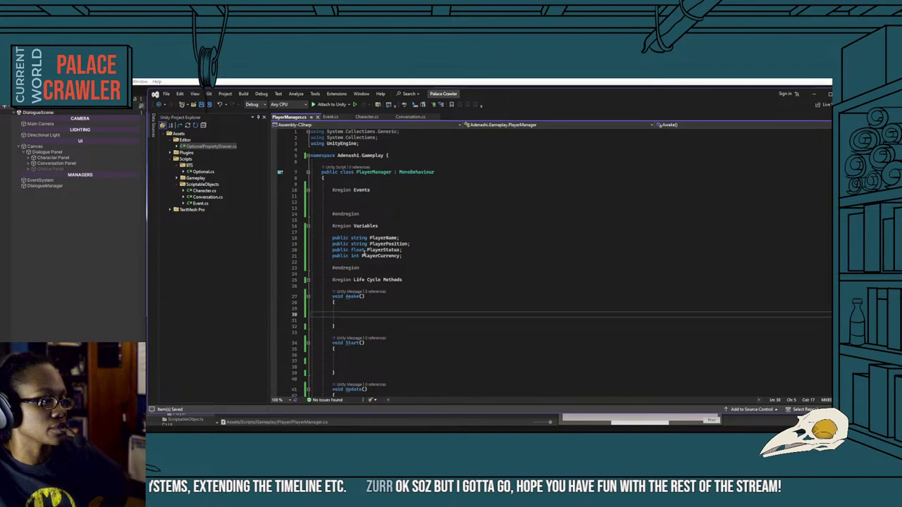
pyautogui.click(367, 202)
pyautogui.click(354, 313)
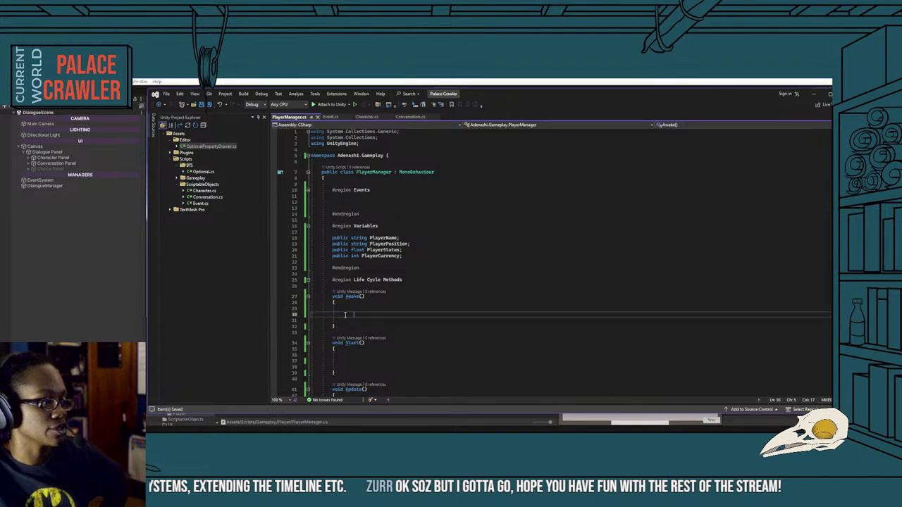
pyautogui.press('BackSpace')
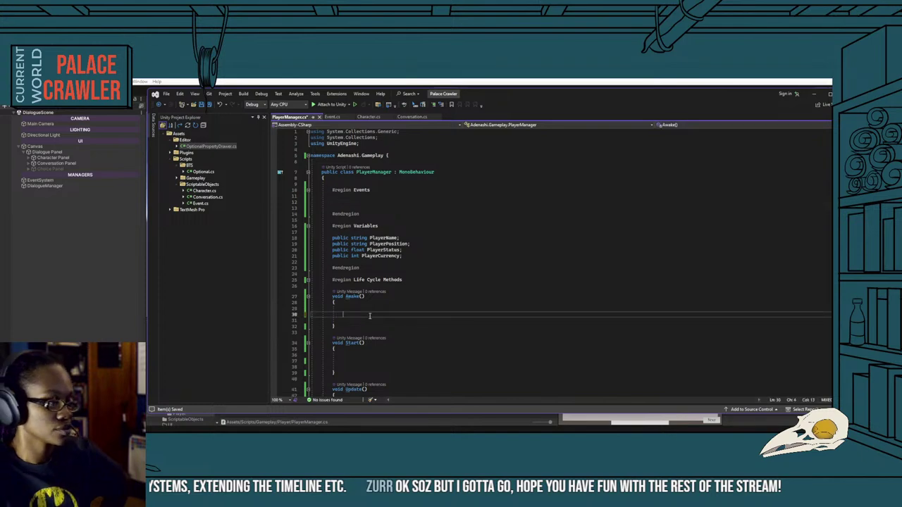
pyautogui.click(352, 360)
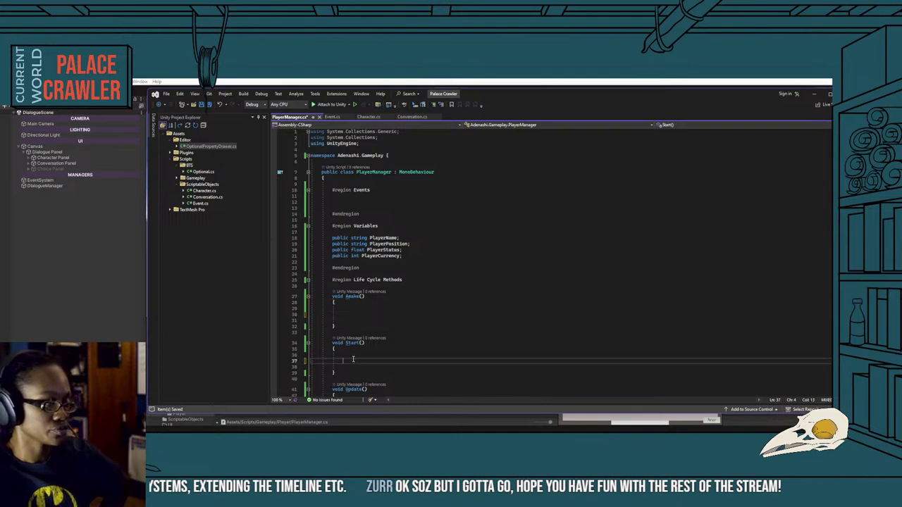
pyautogui.scroll(-8, 353, 358)
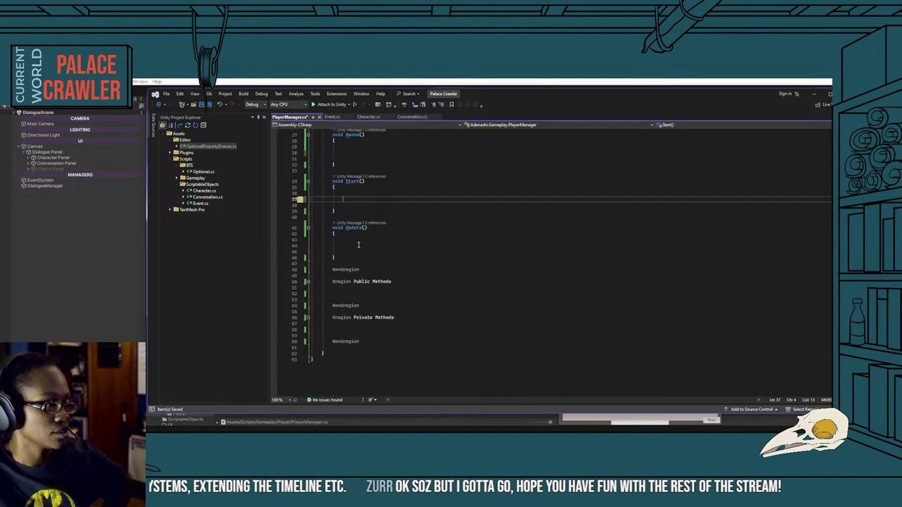
pyautogui.click(358, 245)
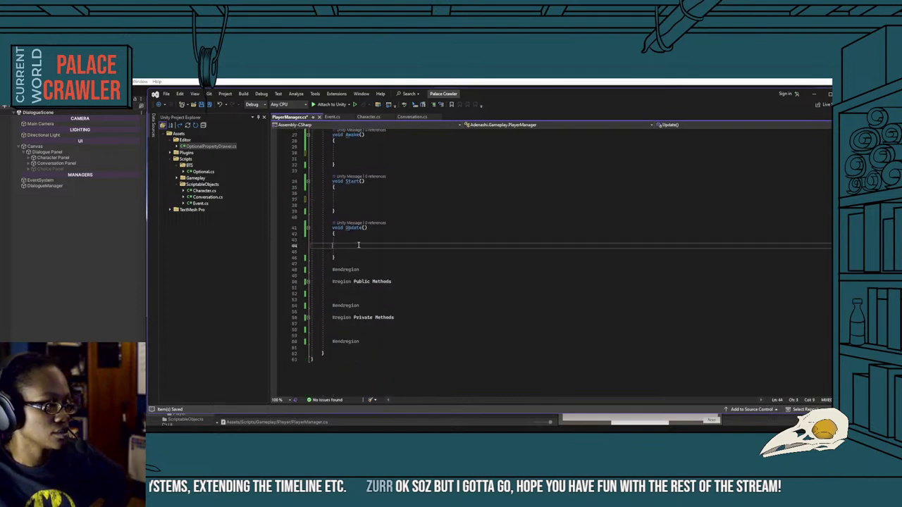
pyautogui.click(356, 292)
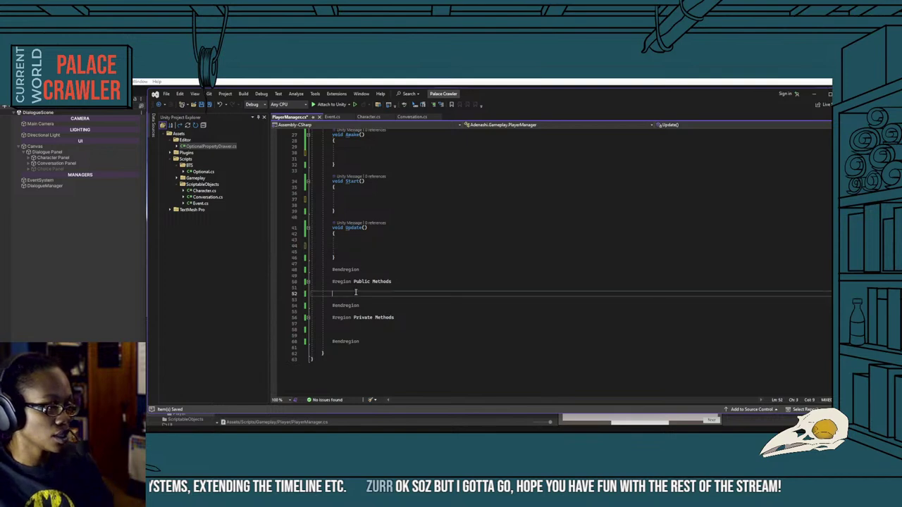
pyautogui.click(353, 330)
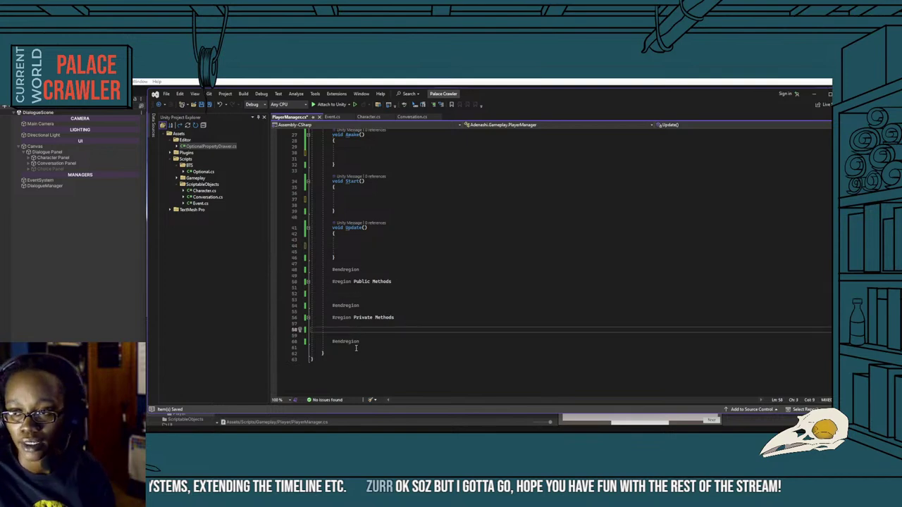